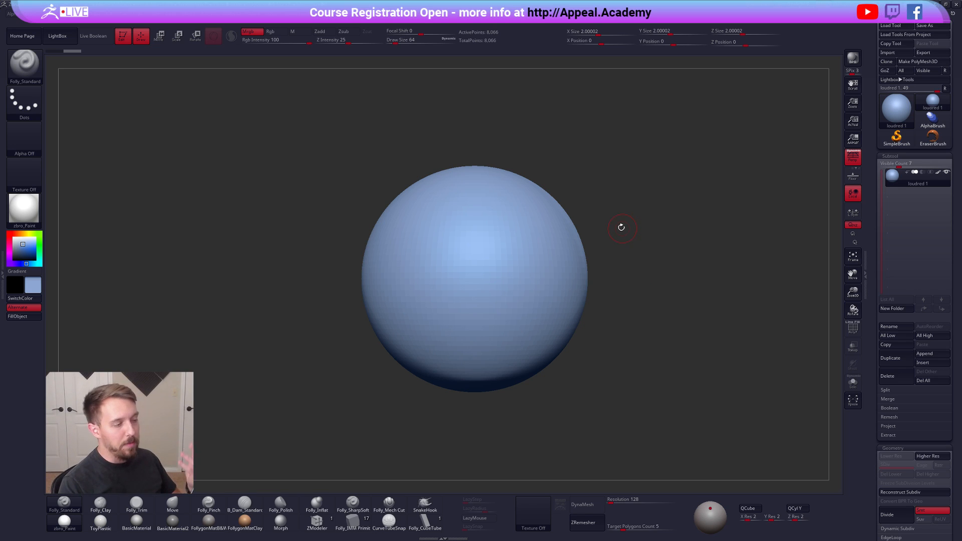
- Switch to the browser and look over the Follygon YouTube videos, the Follygon product store and the Appeal Academy homepage
key("alt+Tab")
key("alt+Tab")
key("alt+Tab")
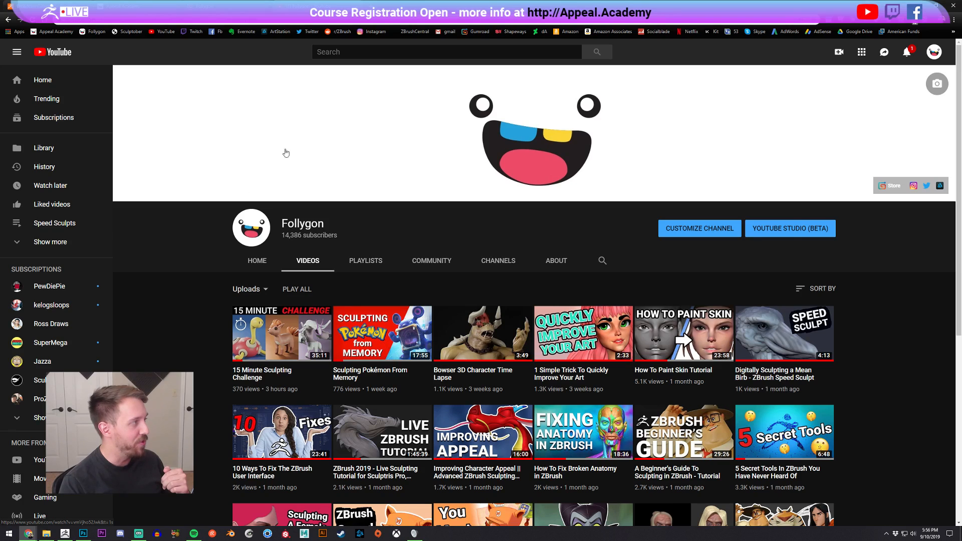
left_click(300, 6)
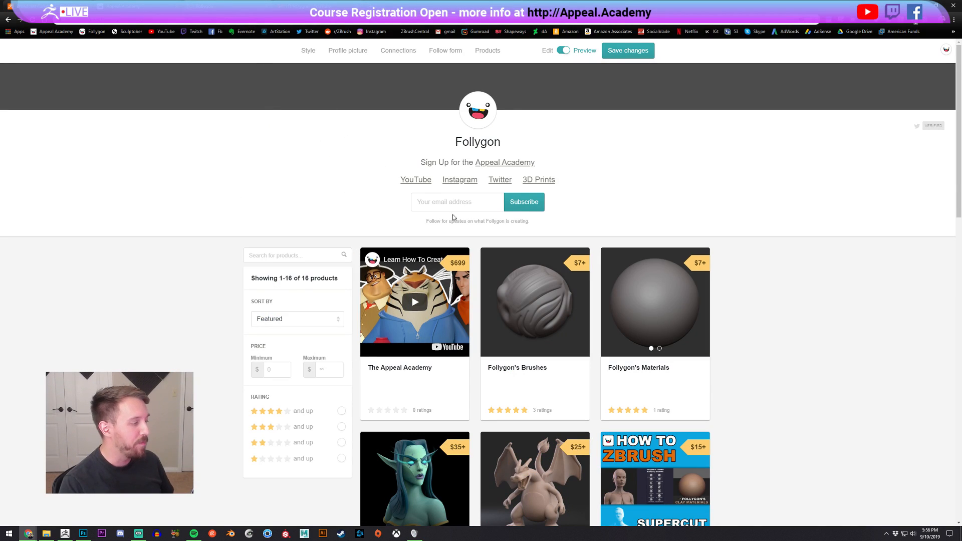
left_click(157, 6)
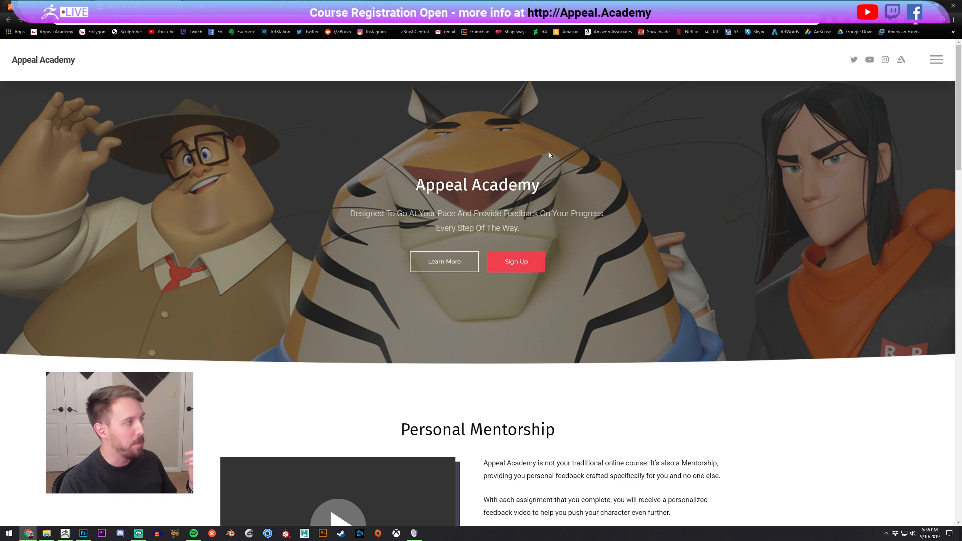
scroll(576, 195, "down", 3)
scroll(621, 175, "up", 3)
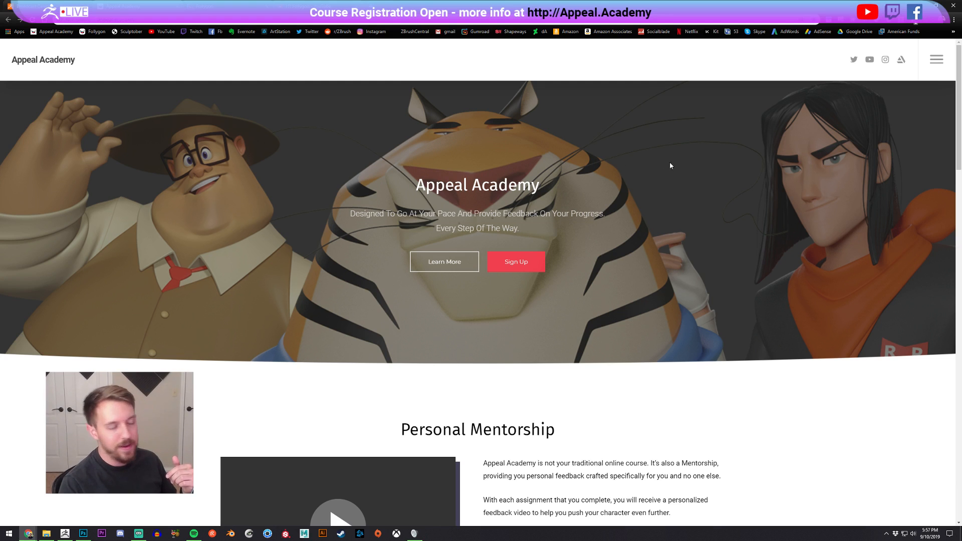
- View the Pixologic broadcast calendar for September 2019, and return to the Follygon YouTube videos page
left_click(61, 6)
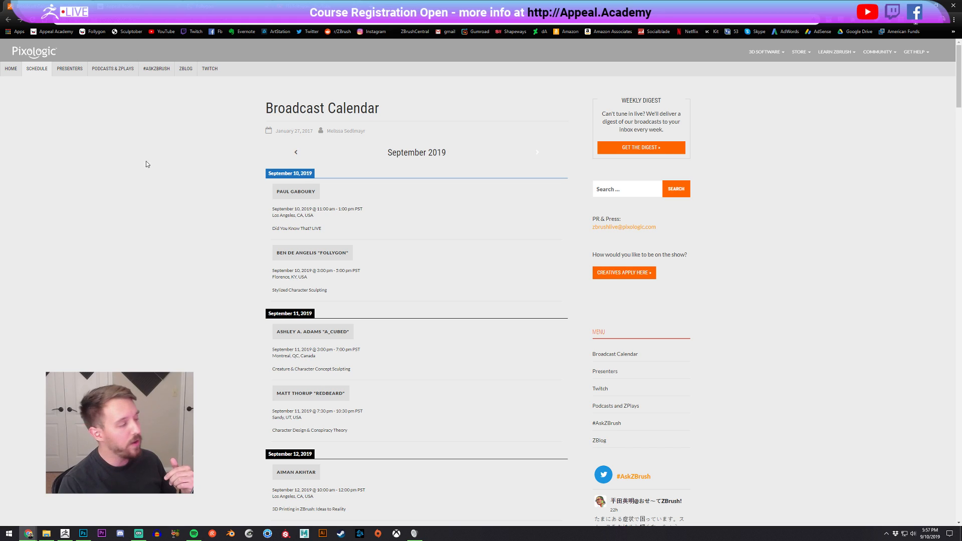
left_click_drag(232, 122, 393, 107)
left_click(395, 107)
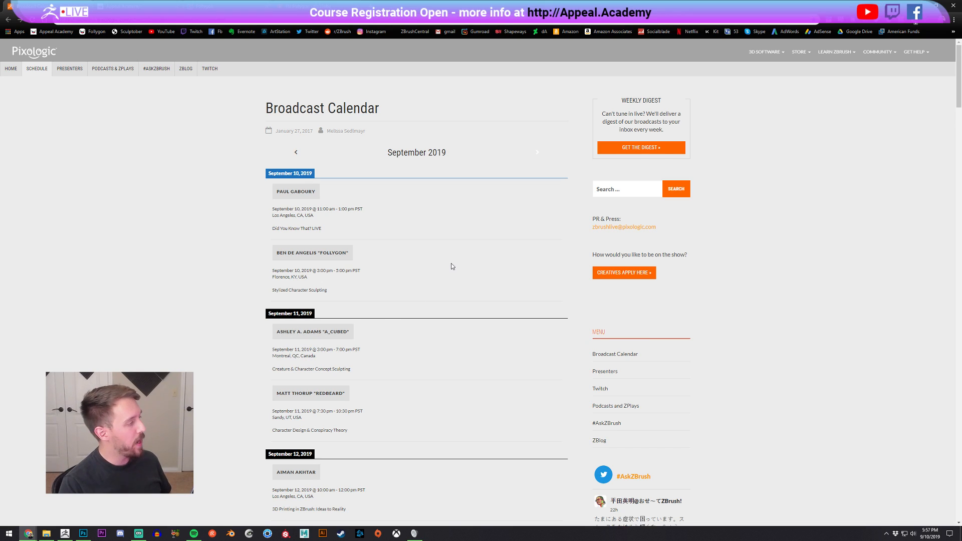
left_click(319, 4)
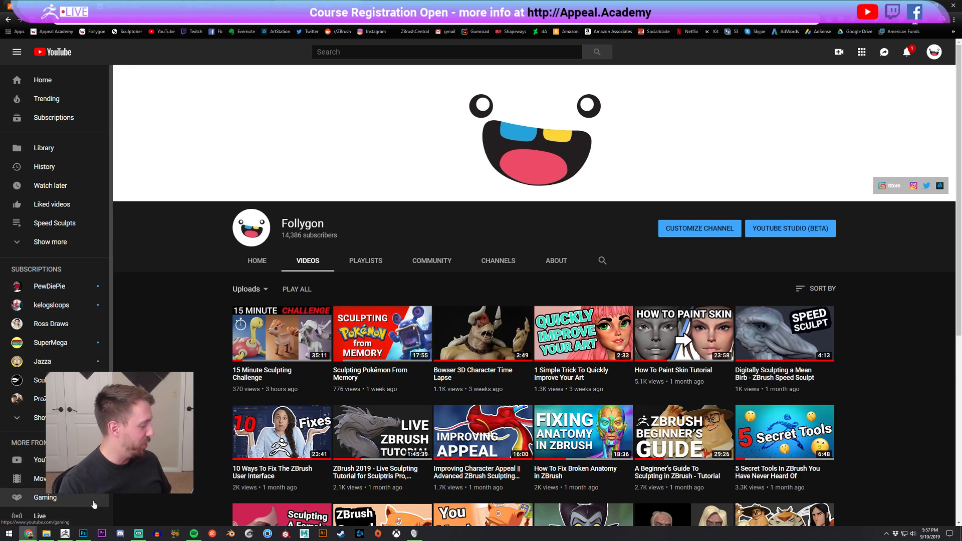
- Switch to ZBrush, load the loudred posed tool and examine the finished character beside the reference images
left_click(65, 534)
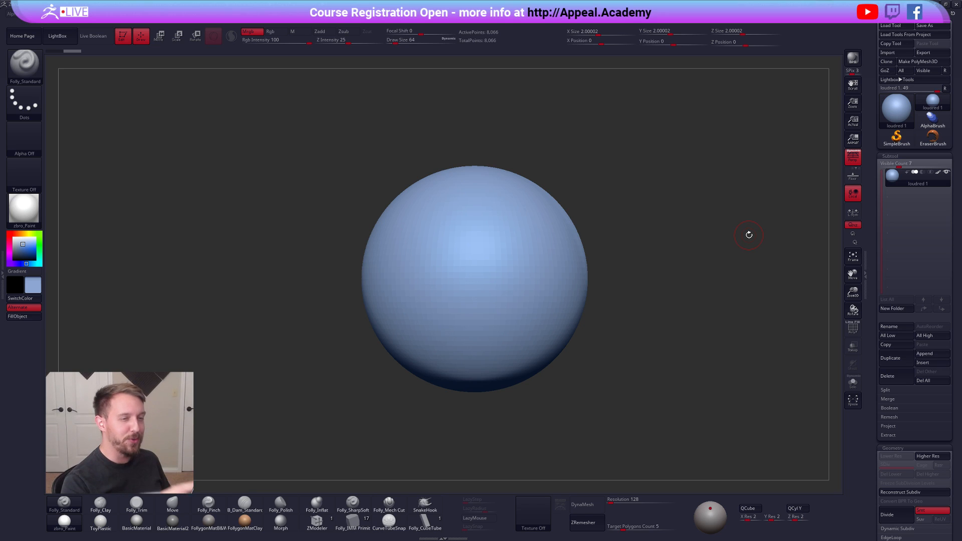
left_click(896, 109)
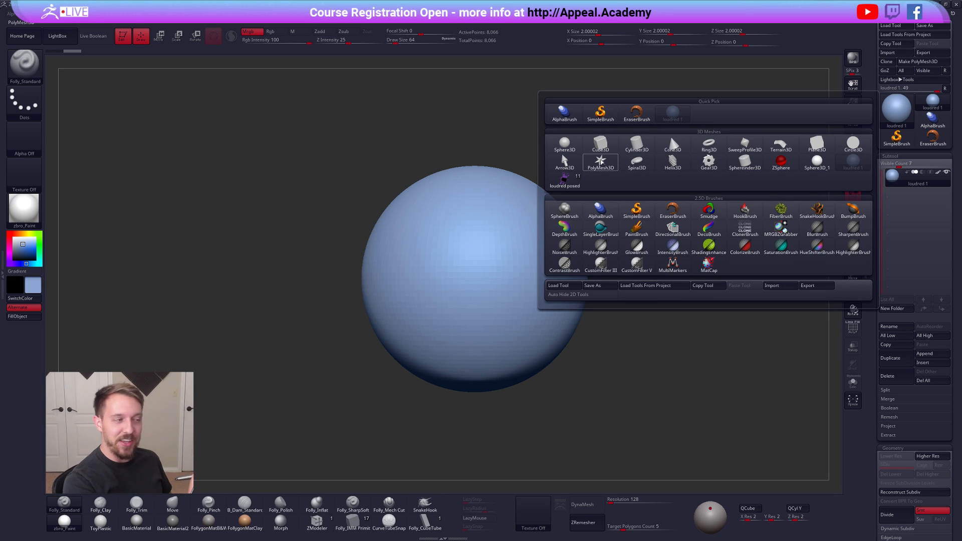
left_click(564, 178)
key("f")
left_click_drag(661, 301, 639, 373)
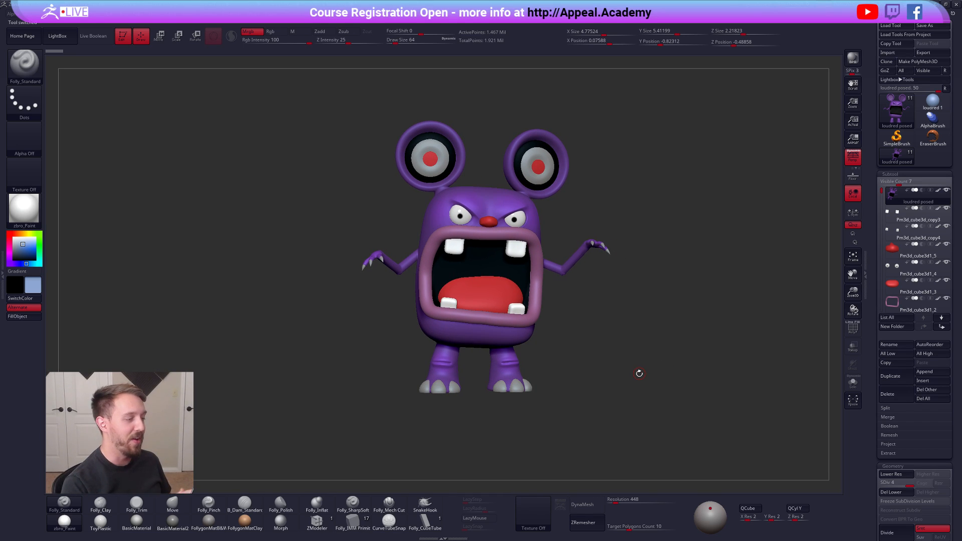
left_click_drag(656, 350, 634, 429)
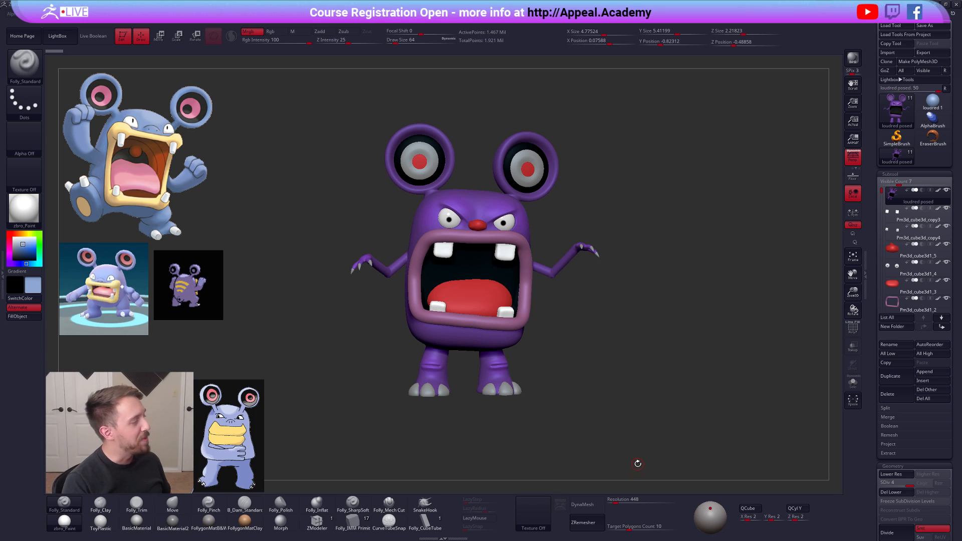
left_click_drag(638, 463, 662, 443)
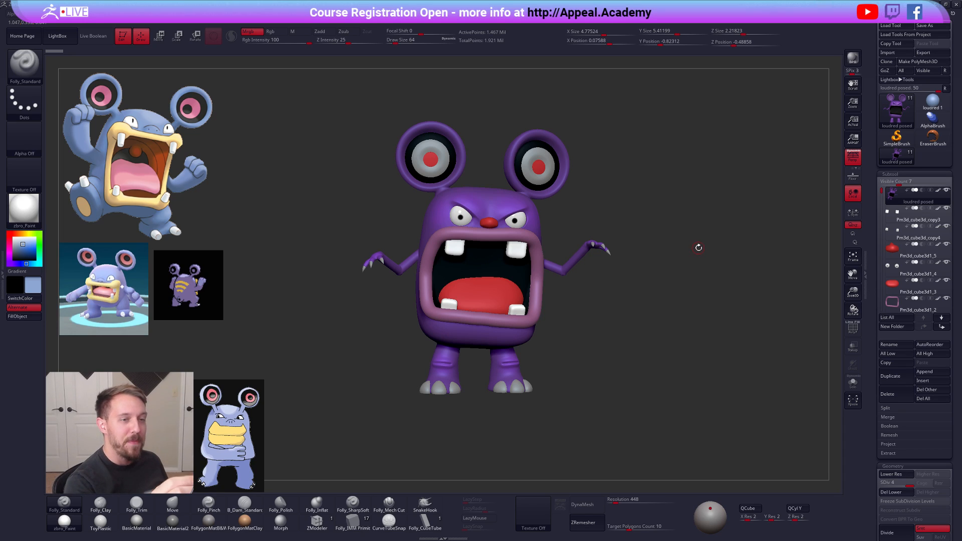
- Compare the loudred posed character with the loudred 1 sphere and leave the sphere as the active tool
left_click(934, 104)
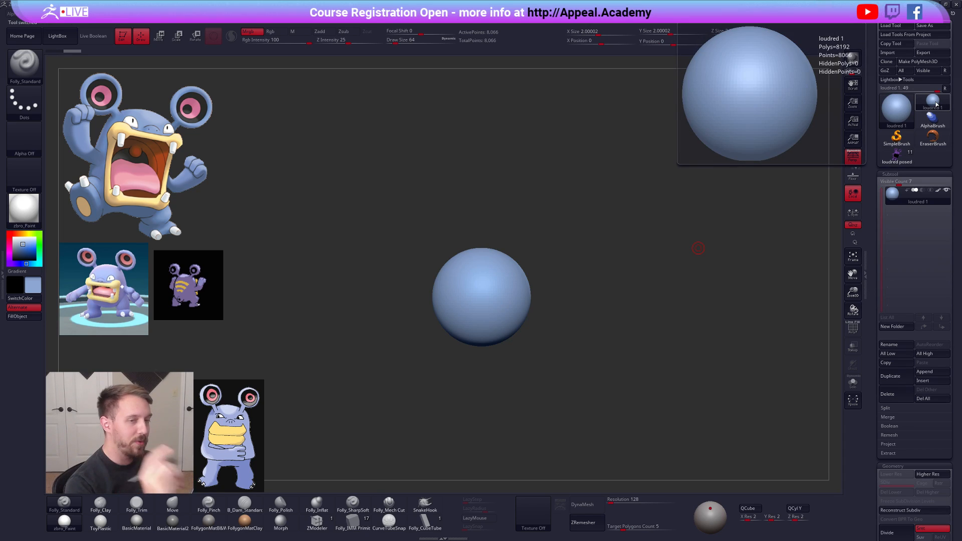
left_click(901, 159)
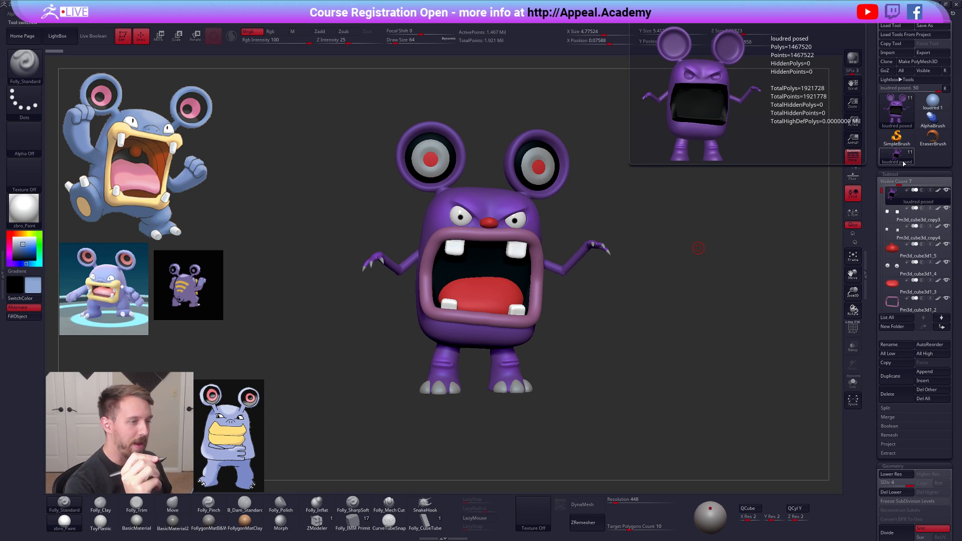
left_click(932, 104)
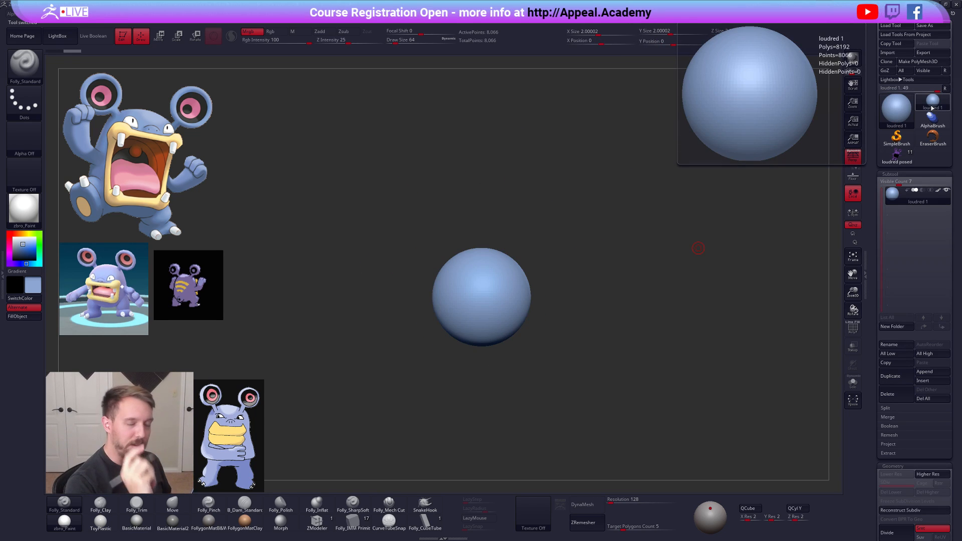
- Switch to the Move brush with a draw size of about 482 for shaping the sphere
key("space")
mouse_move(603, 274)
left_mouse_down()
mouse_move(615, 283)
mouse_move(618, 337)
mouse_move(561, 287)
mouse_move(565, 301)
left_mouse_up()
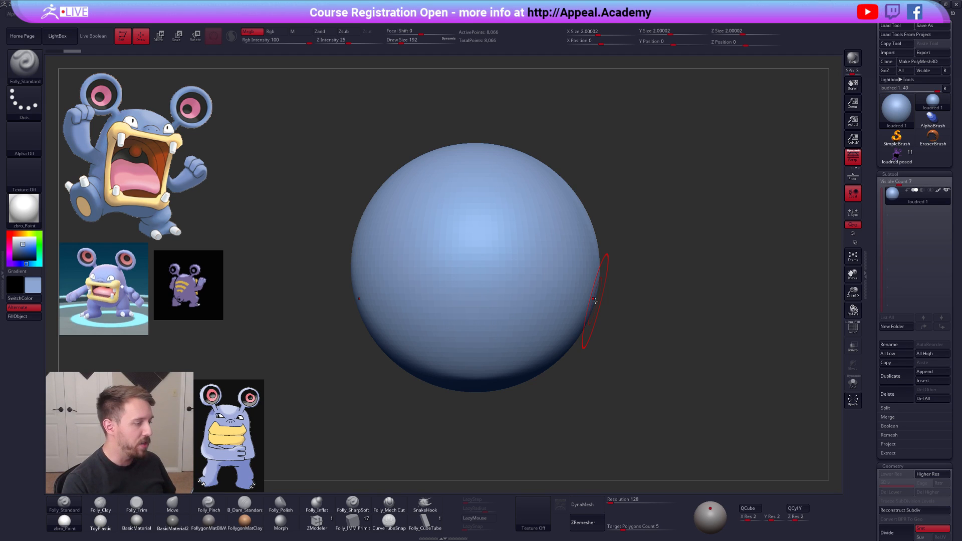
key("b")
key("m")
key("v")
mouse_move(644, 334)
left_mouse_down("alt")
mouse_move(606, 265)
mouse_move(624, 258)
mouse_move(609, 260)
left_mouse_up("alt")
key("s")
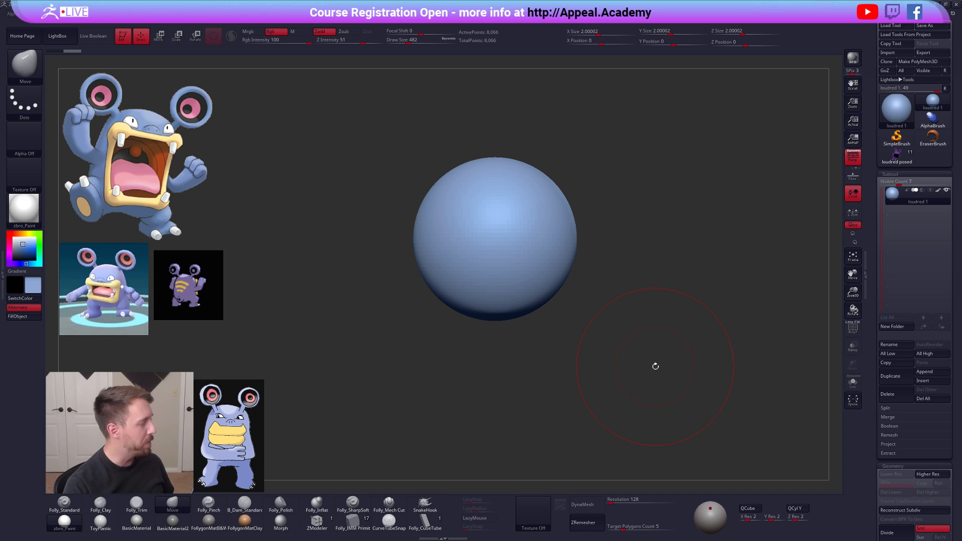
left_click_drag(715, 421, 710, 347)
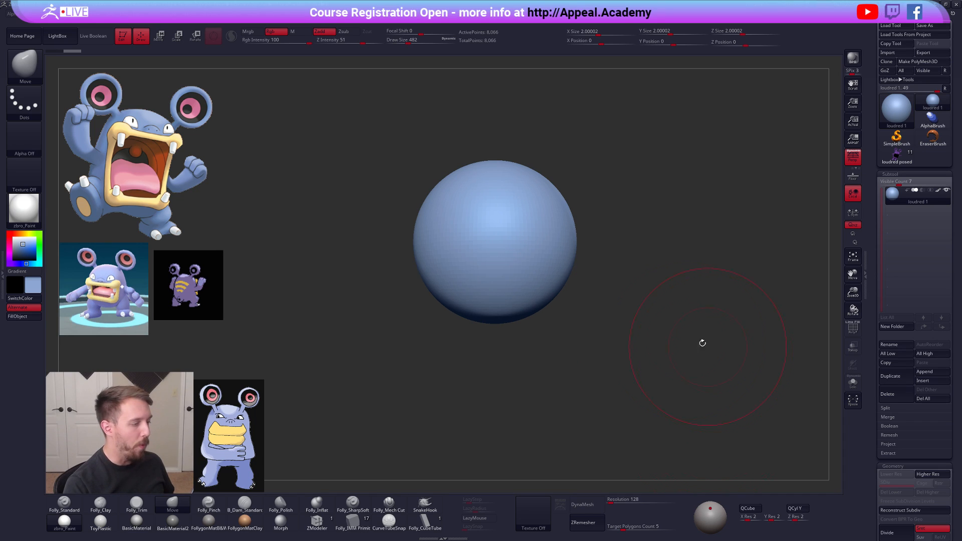
- Turn off perspective and stretch the sphere into a tall rounded body using the Move brush at draw size 720
left_click_drag(650, 281, 592, 334, "shift")
key("space")
left_click_drag(634, 261, 646, 252)
left_click(853, 161)
key("space")
left_click_drag(608, 316, 623, 251, "alt")
key("space")
mouse_move(541, 253)
left_mouse_down()
mouse_move(549, 268)
mouse_move(541, 277)
mouse_move(562, 302)
mouse_move(576, 278)
mouse_move(462, 302)
left_mouse_up()
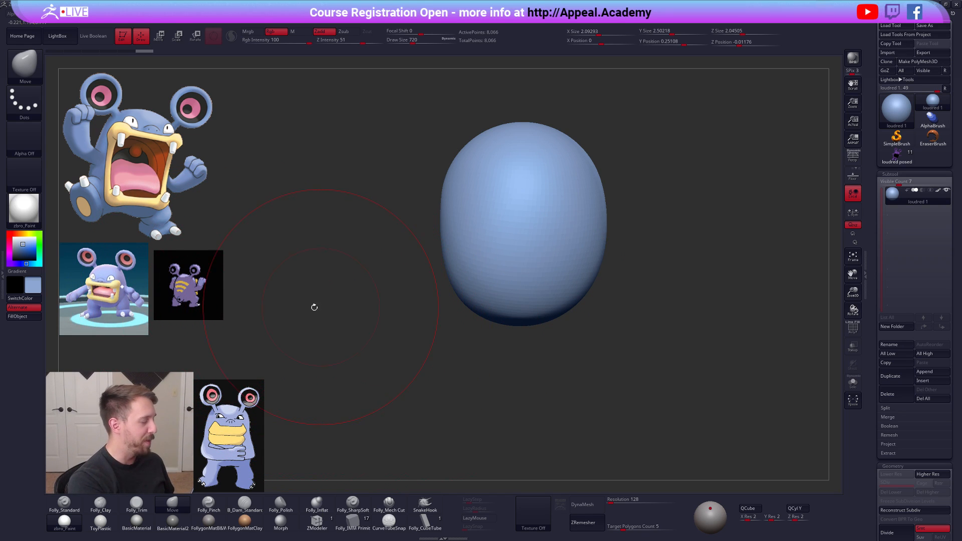
- Fill out the underside of the body slightly with the Move brush at a draw size of about 742
key("space")
left_click_drag(322, 286, 316, 286)
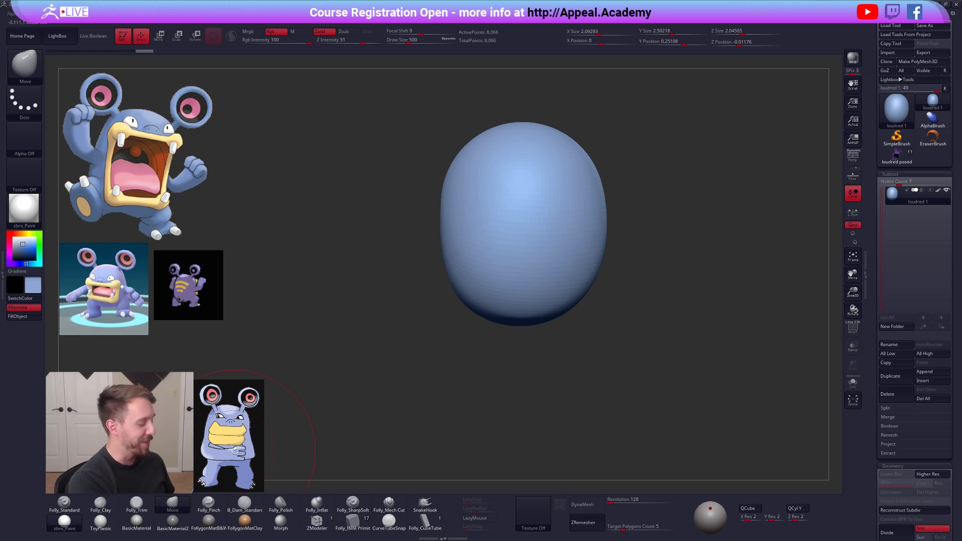
left_click_drag(509, 271, 511, 271)
left_click_drag(515, 318, 523, 328)
right_click_drag(558, 305, 526, 312, "alt")
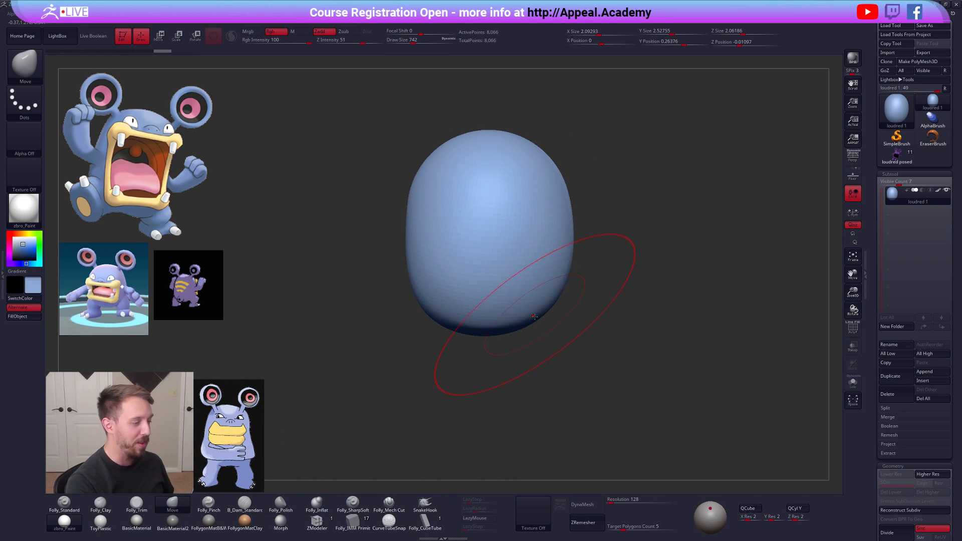
- Refine the sides of the body with smaller Move brush strokes, reducing the draw size to about 414
right_click_drag(640, 326, 578, 299, "shift")
key("space")
left_click_drag(579, 279, 576, 279)
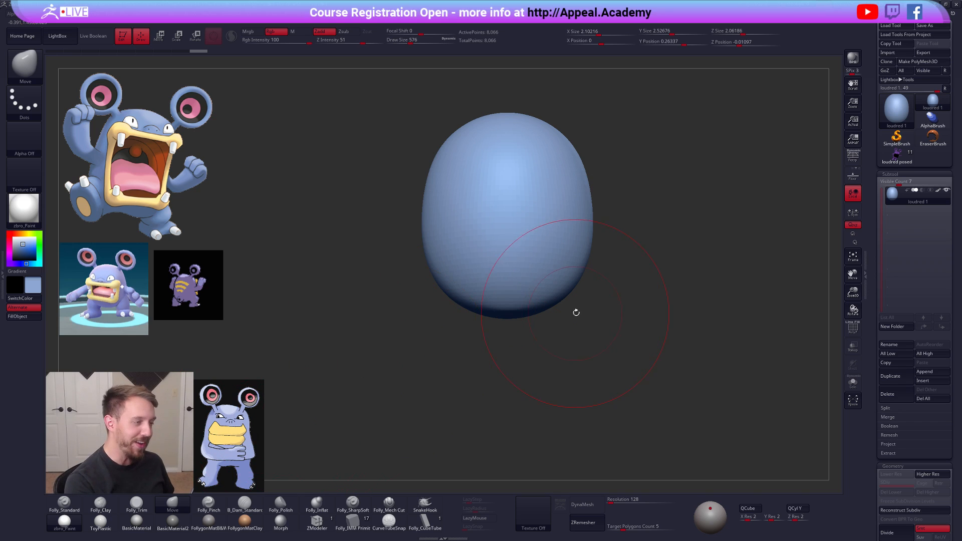
left_click_drag(575, 312, 579, 281)
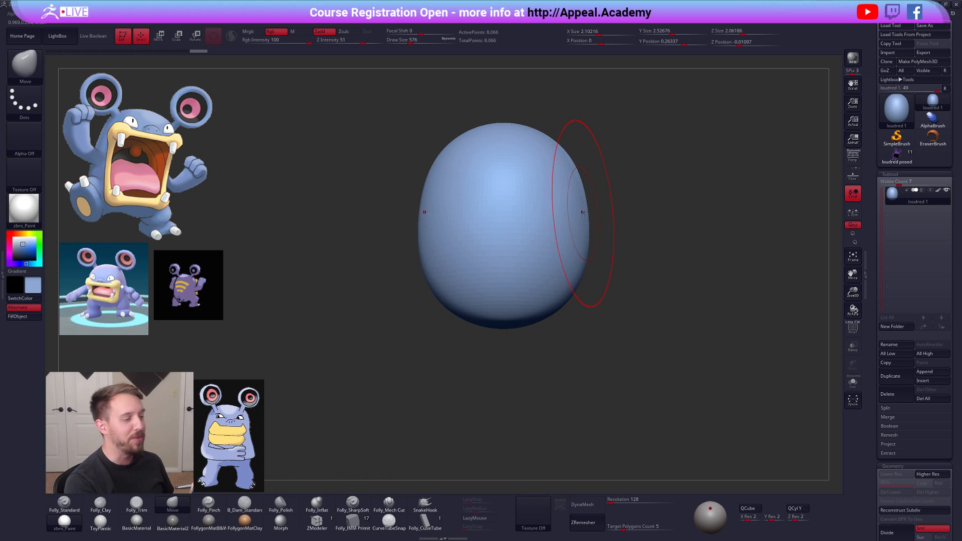
key("space")
left_click_drag(576, 215, 576, 220)
right_click_drag(573, 237, 574, 269, "alt")
mouse_move(615, 320)
right_mouse_down("alt")
mouse_move(619, 277)
mouse_move(573, 310)
right_mouse_up("alt")
key("[")
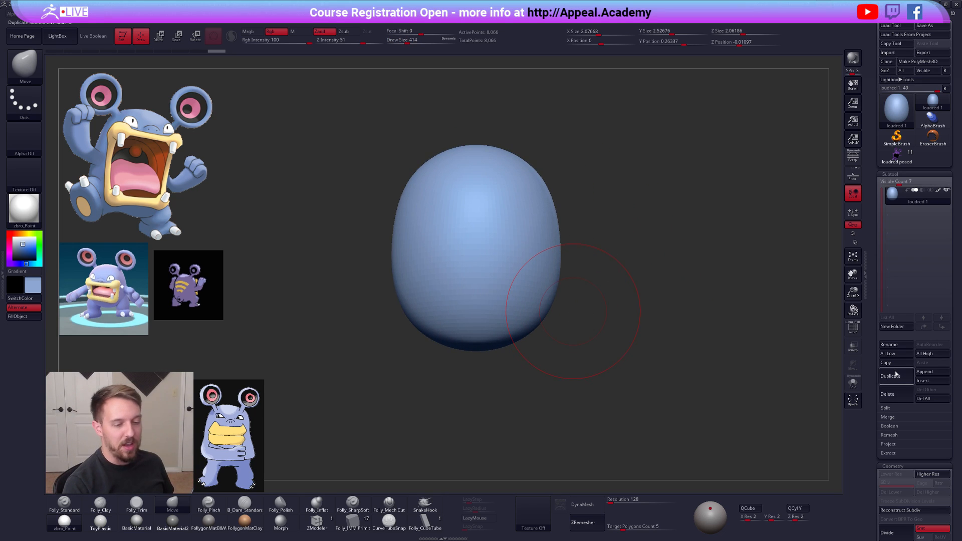
- Duplicate the body subtool and insert mirrored spheres at its lower corners with the Folly_IMM Primitives brush
left_click(890, 375)
key("space")
left_click_drag(634, 300, 619, 301)
left_click(362, 523)
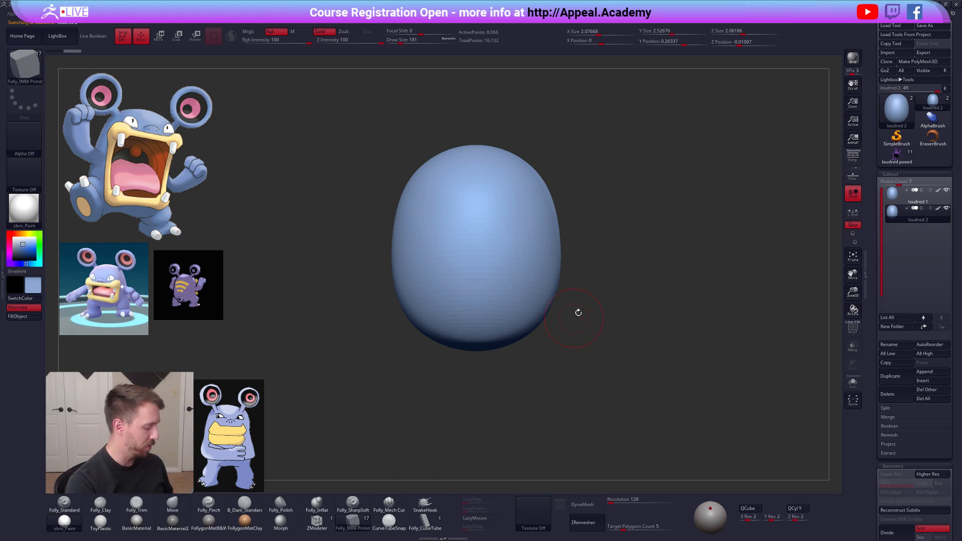
key("m")
left_click(715, 311)
left_click_drag(551, 361, 652, 306)
- Reduce the duplicated subtool to the two inserted spheres and adjust their placement under the body with Transpose Move
left_click(574, 315, "ctrl+shift")
key("space")
left_click(610, 316)
key("w")
left_click(429, 308)
key("y")
mouse_move(578, 318)
left_mouse_down()
mouse_move(634, 393)
mouse_move(592, 337)
left_mouse_up()
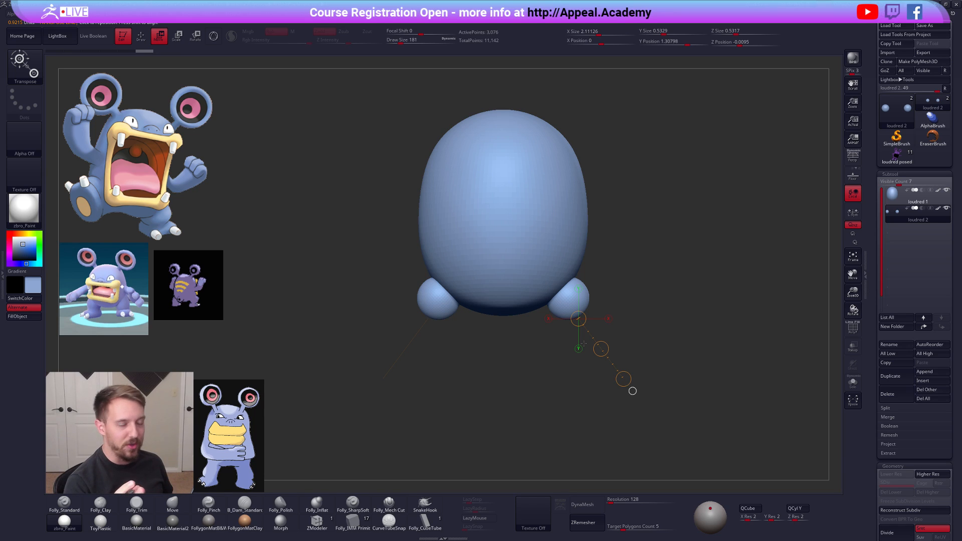
- Mask part of the spheres and pull the unmasked ends diagonally down and outward to form upper-leg capsules
key("q")
left_click_drag(589, 282, 526, 347, "ctrl")
key("w")
mouse_move(577, 317)
left_mouse_down()
mouse_move(632, 391)
mouse_move(605, 339)
mouse_move(628, 370)
left_mouse_up()
mouse_move(599, 337)
left_mouse_down()
mouse_move(614, 355)
mouse_move(662, 317)
left_mouse_up()
key("ctrl+z")
key("q")
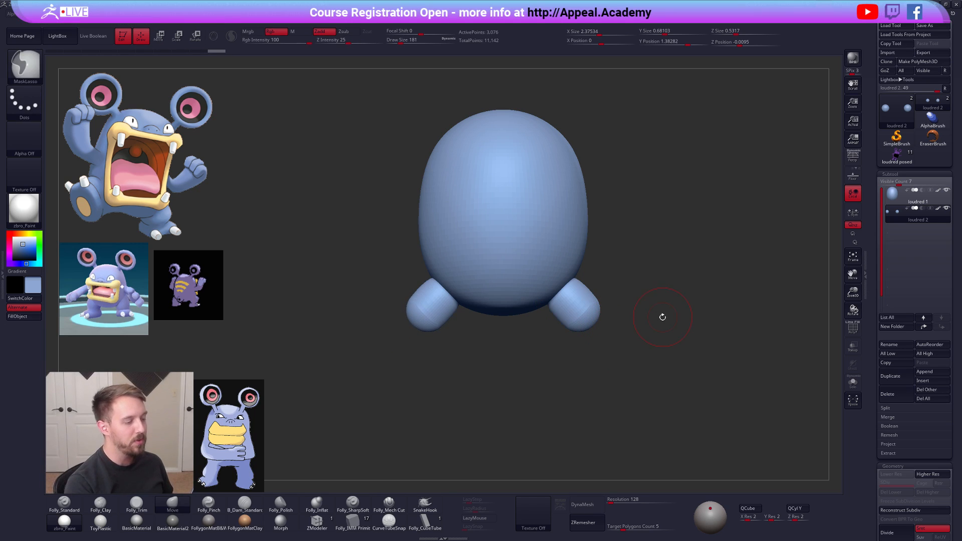
left_click_drag(579, 347, 601, 378)
key("r")
left_click_drag(520, 290, 600, 360)
key("q")
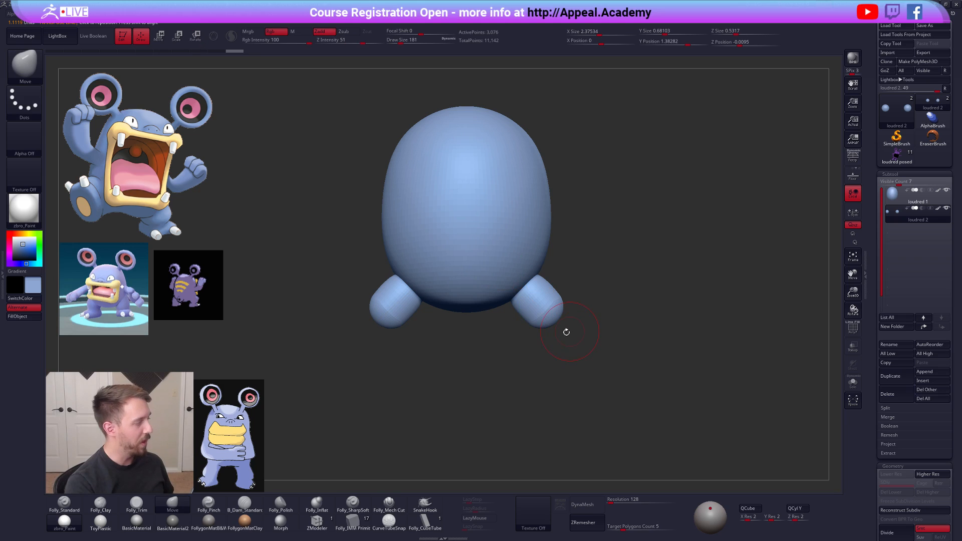
left_click(894, 376)
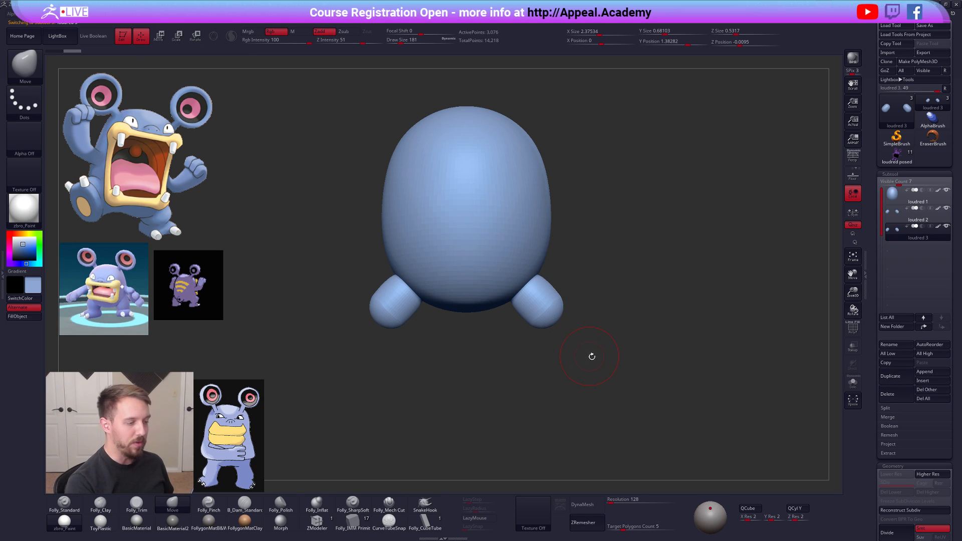
left_click(887, 394)
left_click(827, 414)
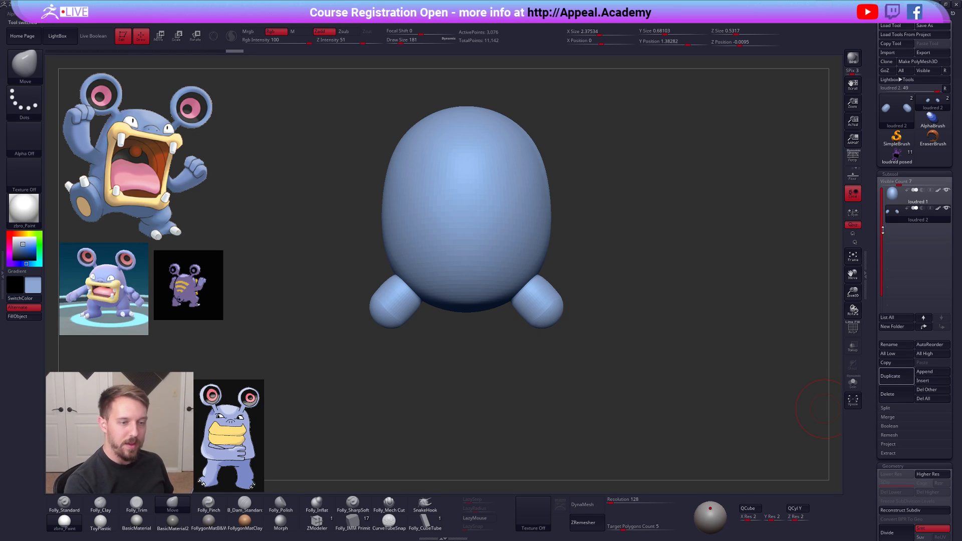
- Copy the upper-leg capsules downward within the same subtool and rotate the copies upright as lower legs
key("w")
left_click_drag(553, 302, 553, 373, "shift")
left_click_drag(553, 338, 582, 367, "ctrl")
key("r")
left_click_drag(550, 315, 614, 369)
left_click_drag(615, 369, 566, 414)
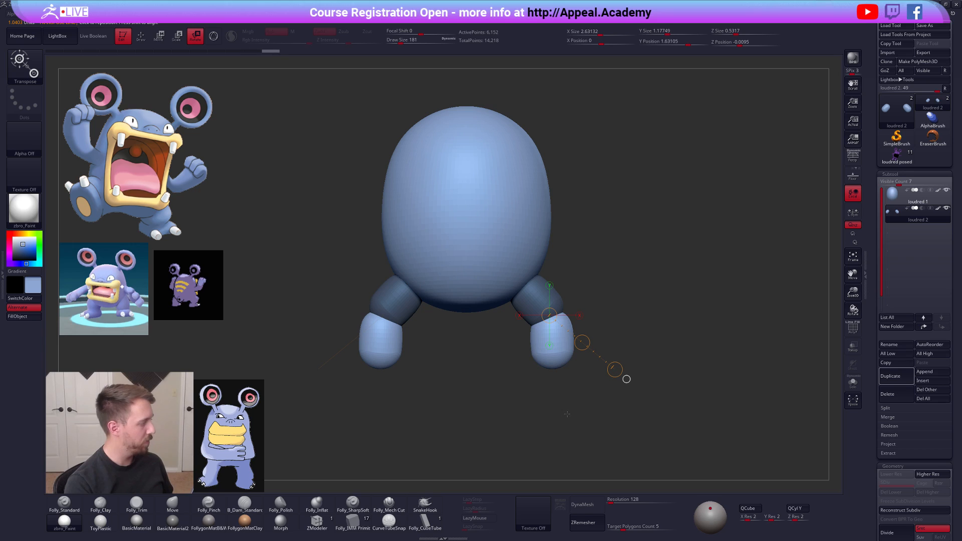
- Shorten the lower-leg segments vertically with Transpose Move in side view
left_click_drag(608, 453, 546, 455)
key("w")
mouse_move(566, 316)
left_mouse_down("shift")
mouse_move(567, 391)
mouse_move(566, 372)
left_mouse_up("shift")
key("q")
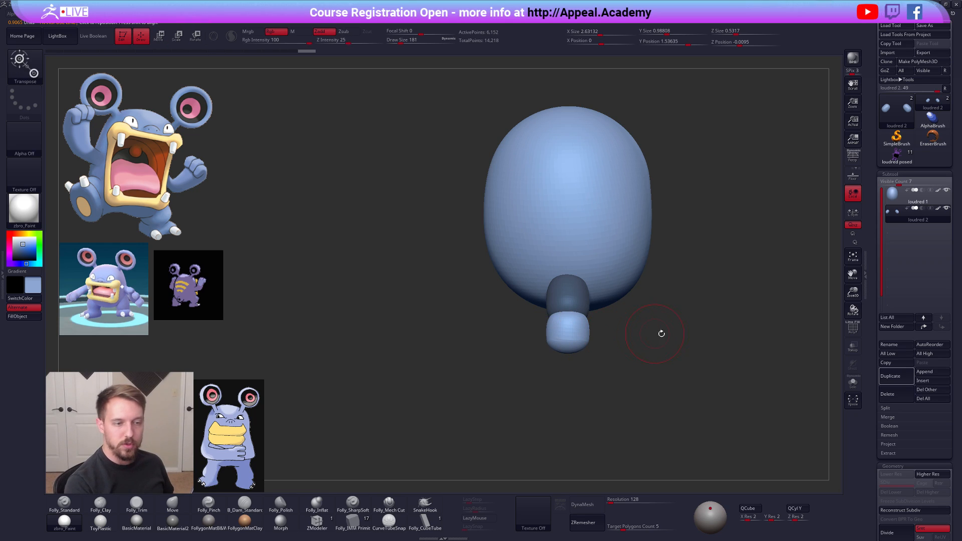
- Invert the leg mask, rotate the upper-leg segments about the knee in side view and clear the mask
key("b")
key("m")
key("v")
left_click(613, 336, "ctrl")
key("r")
mouse_move(568, 311)
left_mouse_down()
mouse_move(629, 308)
mouse_move(567, 310)
left_mouse_up()
left_click_drag(568, 253, 591, 255)
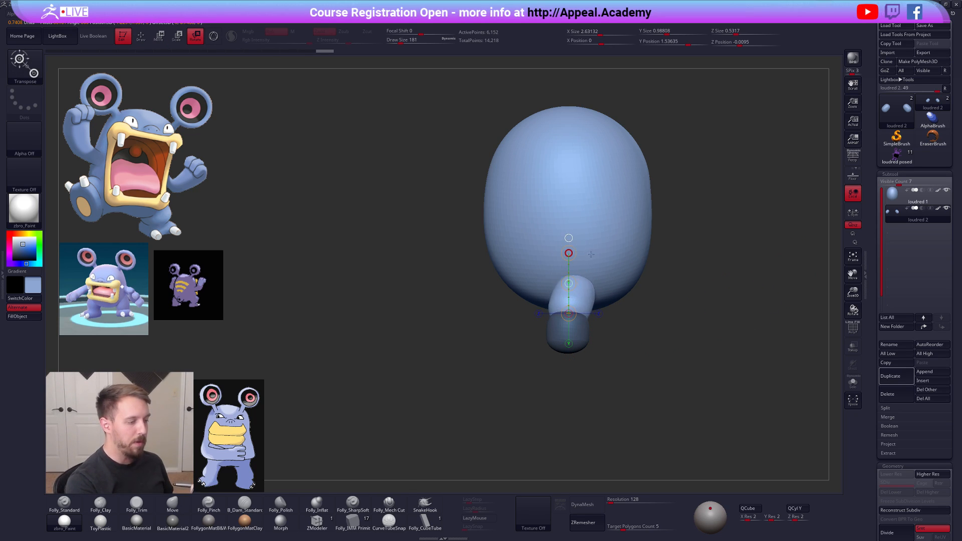
key("q")
left_click_drag(633, 318, 623, 316, "ctrl")
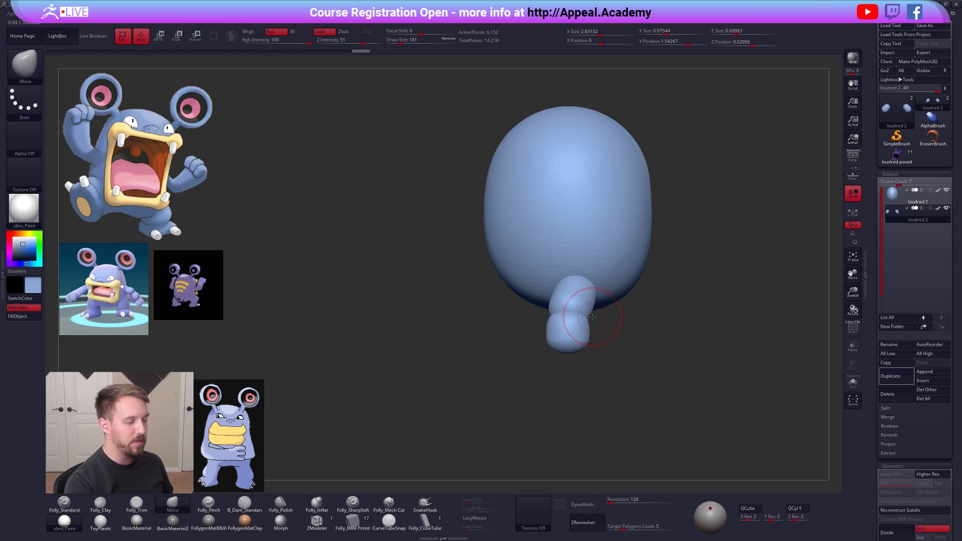
- Rotate both legs slightly in side view with Transpose Rotate and check them from the front
key("r")
left_click_drag(572, 352, 575, 374, "shift")
left_click_drag(576, 374, 590, 372)
mouse_move(588, 315)
left_mouse_down("shift")
mouse_move(640, 315)
mouse_move(607, 315)
left_mouse_up("shift")
key("ctrl+z")
key("w")
key("q")
right_click_drag(541, 324, 606, 362)
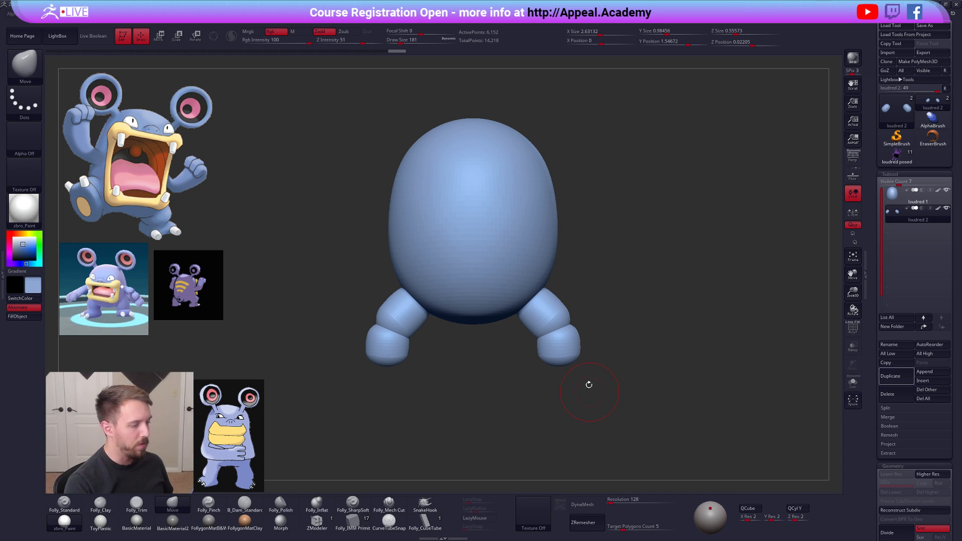
- Copy the lower-leg segments downward within the same subtool and flatten the copies as feet
key("w")
mouse_move(558, 353)
left_mouse_down()
mouse_move(610, 354)
mouse_move(579, 354)
mouse_move(541, 313)
mouse_move(564, 396)
mouse_move(553, 419)
left_mouse_up()
key("q")
key("w")
left_click_drag(553, 419, 567, 316)
key("q")
key("space")
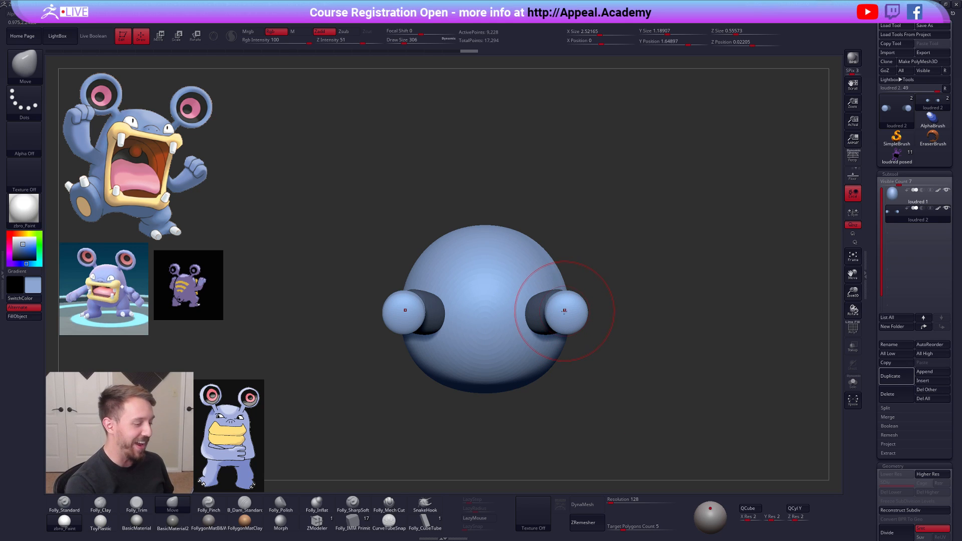
- Stretch the feet forward with Transpose Move in the view from below and check them from the front
key("w")
left_click_drag(568, 314, 646, 315)
left_click_drag(570, 333, 569, 273)
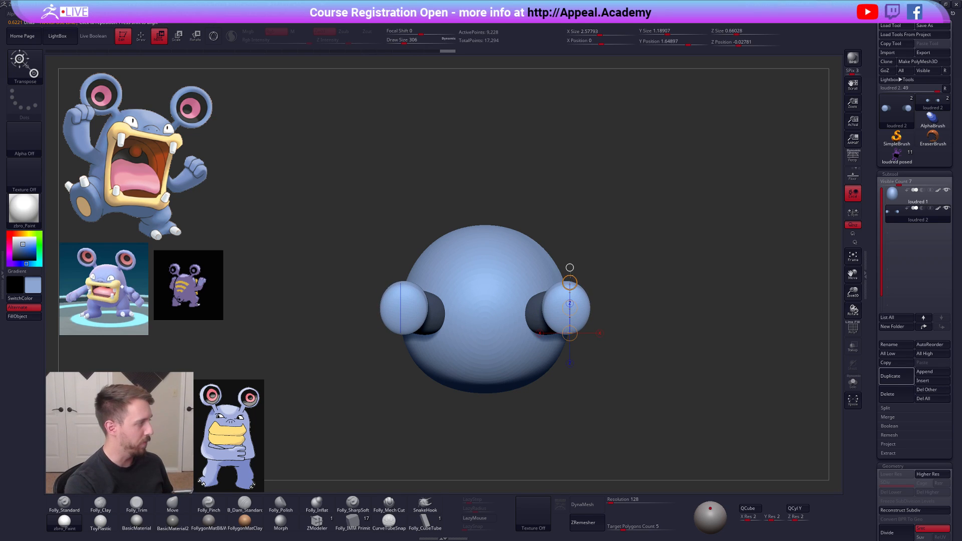
mouse_move(626, 402)
left_mouse_down("shift")
mouse_move(620, 443)
mouse_move(618, 409)
left_mouse_up("shift")
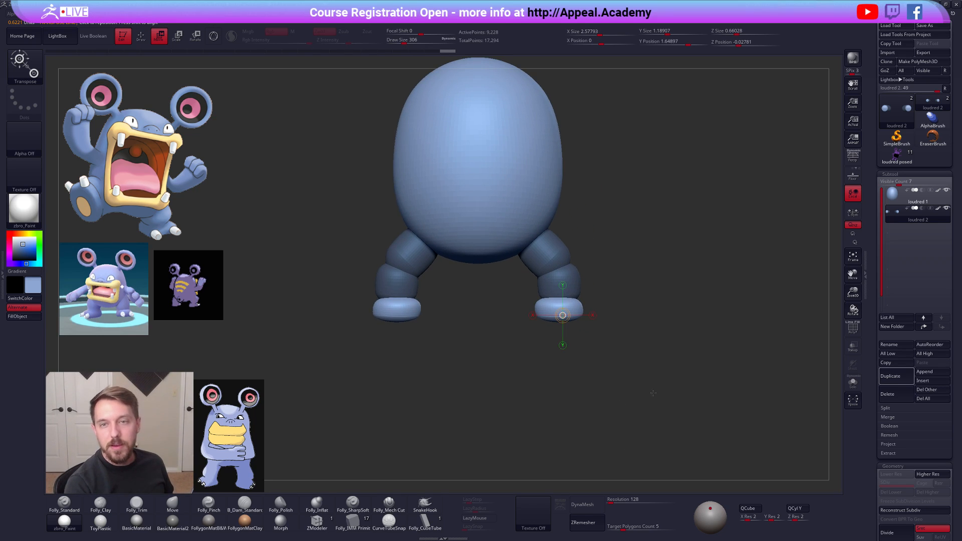
key("q")
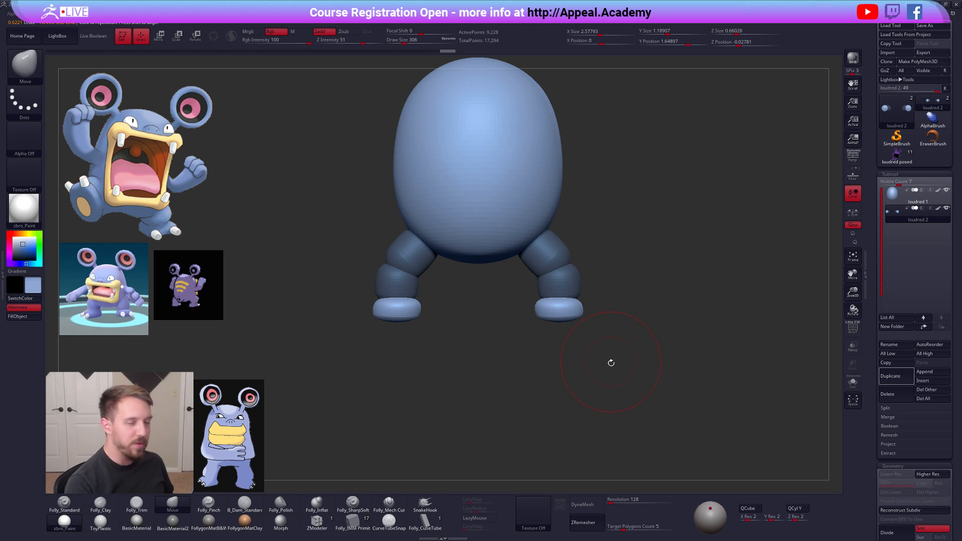
- Rotate the feet slightly outward with Transpose Rotate in the view from below
mouse_move(566, 312)
right_mouse_down("alt")
mouse_move(538, 328)
mouse_move(535, 313)
right_mouse_up("alt")
key("r")
left_click_drag(533, 361, 542, 258)
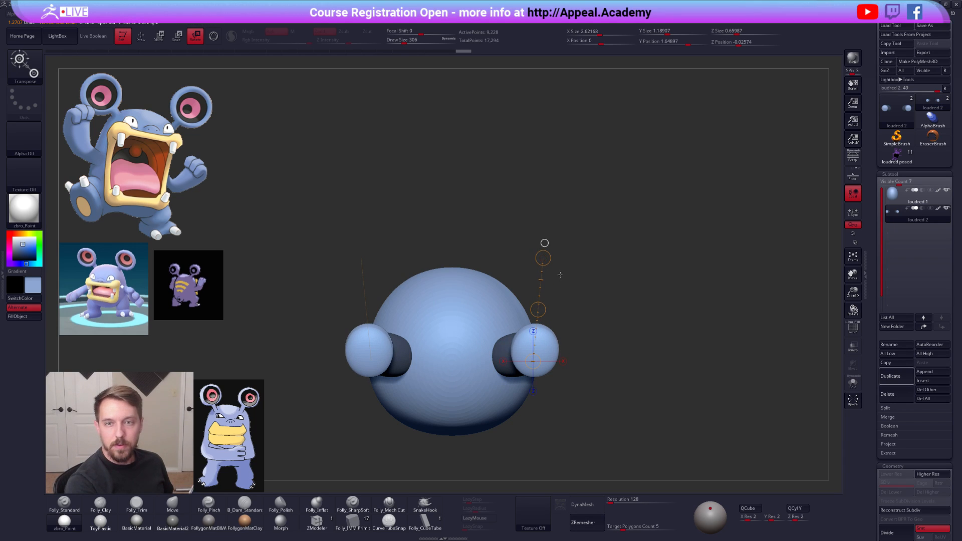
key("q")
- Lengthen the feet further from below, flatten them slightly in front view and clear the mask
mouse_move(594, 369)
right_mouse_down("shift")
mouse_move(575, 414)
mouse_move(608, 329)
mouse_move(581, 383)
mouse_move(575, 258)
right_mouse_up("shift")
key("w")
left_click_drag(558, 350, 574, 244)
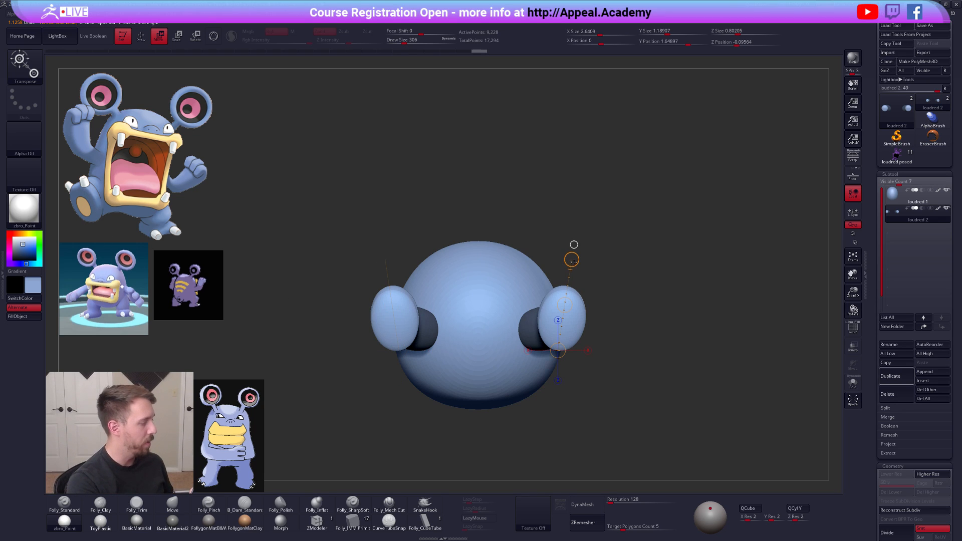
key("q")
left_click_drag(571, 301, 571, 358, "shift")
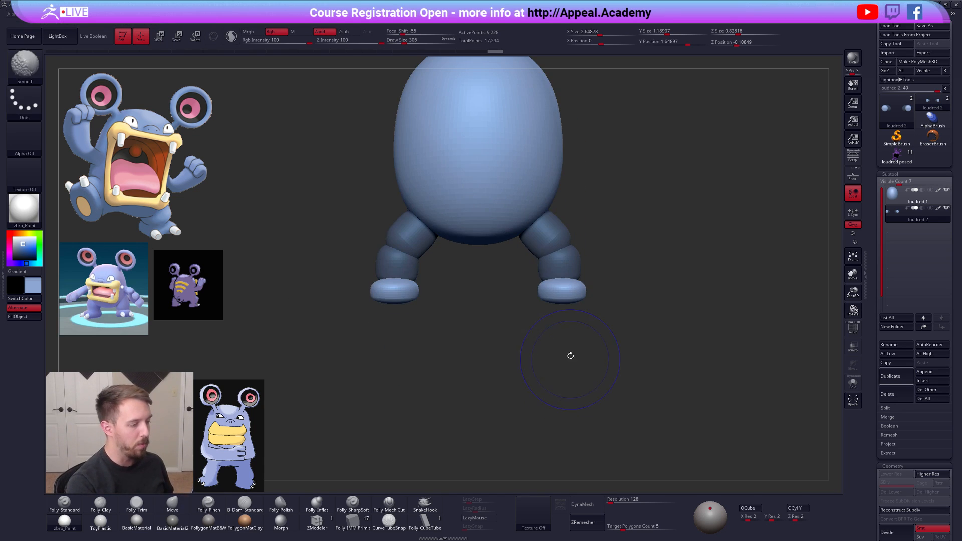
left_click_drag(564, 299, 562, 360)
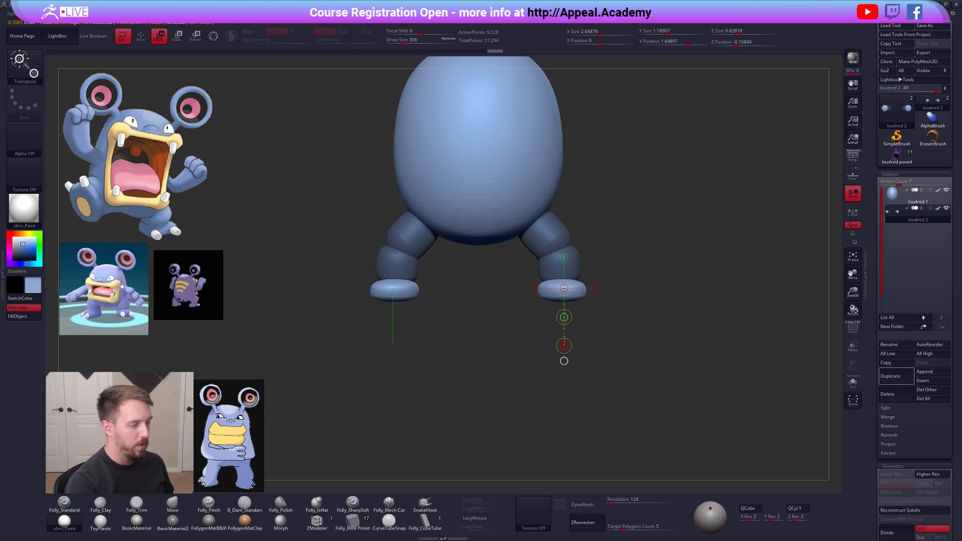
left_click_drag(584, 312, 594, 379, "alt")
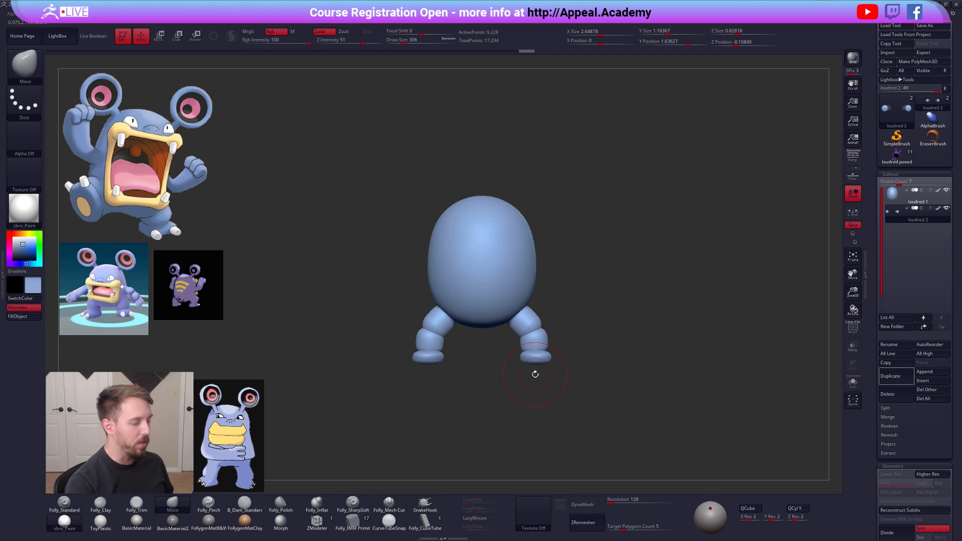
- Mask everything except the lower-leg segments and shorten those segments vertically with Transpose Move
scroll(533, 372, "up", 3)
key("w")
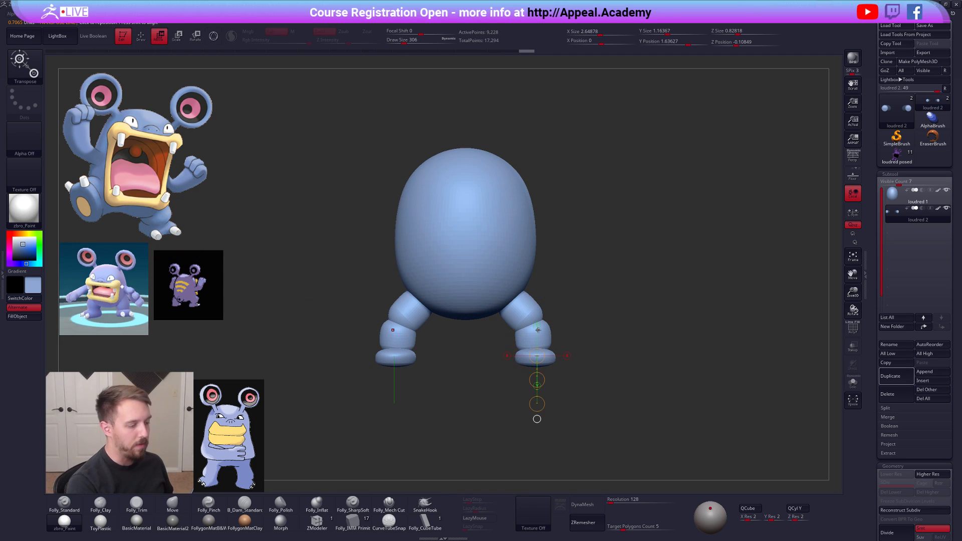
left_click(531, 335, "ctrl")
mouse_move(537, 323)
left_mouse_down()
mouse_move(537, 404)
mouse_move(539, 366)
left_mouse_up()
key("q")
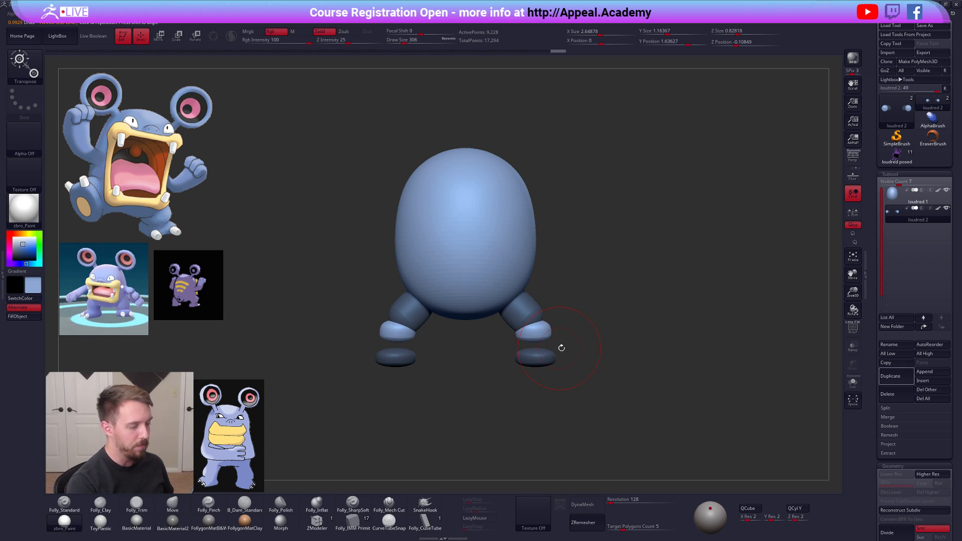
- Mask the legs except the feet, move the feet up against the shortened lower legs and clear the mask
key("shift+s")
mouse_move(563, 332)
left_mouse_down("ctrl")
mouse_move(460, 307)
mouse_move(466, 321)
left_mouse_up("ctrl")
key("shift+s")
key("w")
left_click_drag(531, 362, 531, 427)
left_click_drag(533, 383, 533, 381)
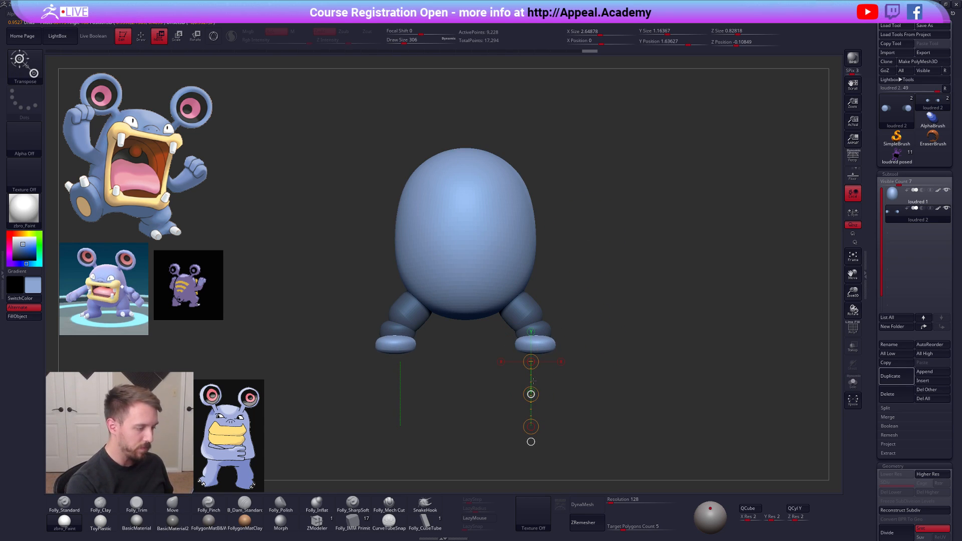
key("q")
left_click_drag(615, 305, 629, 316, "ctrl")
mouse_move(556, 272)
left_mouse_down("alt")
mouse_move(562, 328)
mouse_move(588, 318)
left_mouse_up("alt")
key("space")
left_click_drag(647, 313, 643, 313)
left_click_drag(600, 236, 551, 245, "shift")
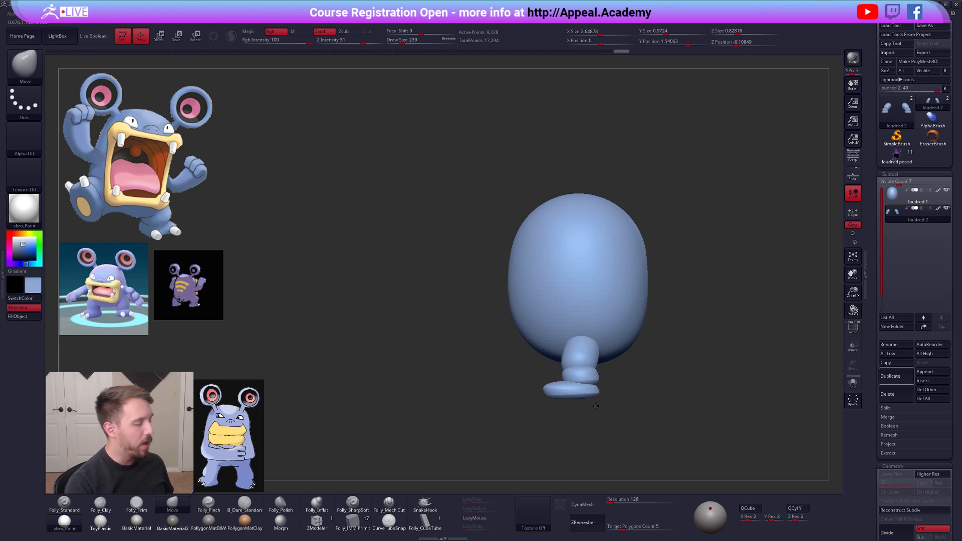
left_click_drag(623, 418, 642, 405, "shift")
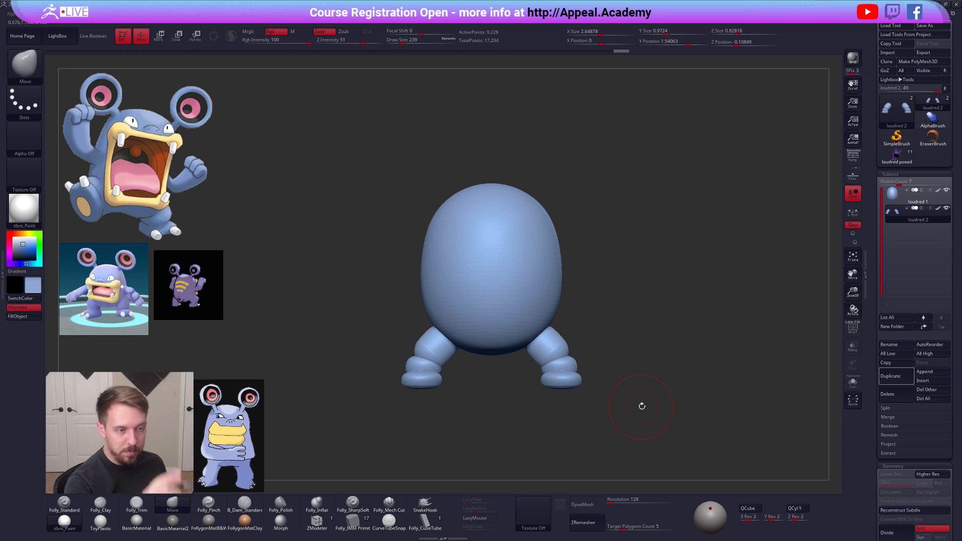
- Duplicate the body subtool and choose the sphere insert of the Folly_IMM Primitives brush
left_click(896, 376)
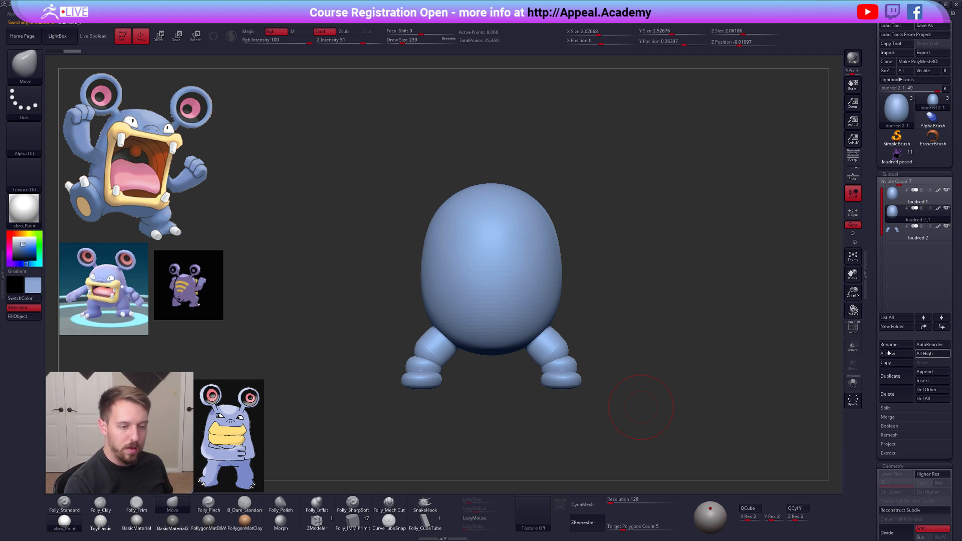
left_click(362, 522)
key("m")
left_click(742, 296)
left_click_drag(743, 296, 651, 300, "shift")
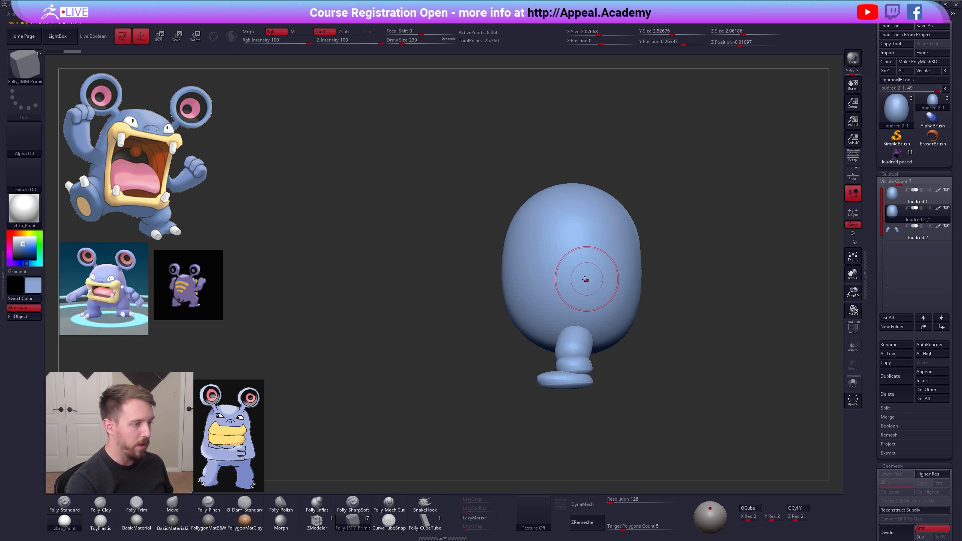
- Insert mirrored spheres on the sides of the duplicated body, isolate them and delete the hidden body copy
key("space")
mouse_move(586, 279)
left_mouse_down()
mouse_move(576, 269)
mouse_move(576, 289)
left_mouse_up()
mouse_move(575, 289)
right_mouse_down("shift")
mouse_move(613, 280)
mouse_move(589, 284)
right_mouse_up("shift")
left_click(608, 269, "ctrl+shift")
key("1")
left_click(639, 284)
- Stretch the two side spheres outward into elongated arm shapes with Transpose Move
key("w")
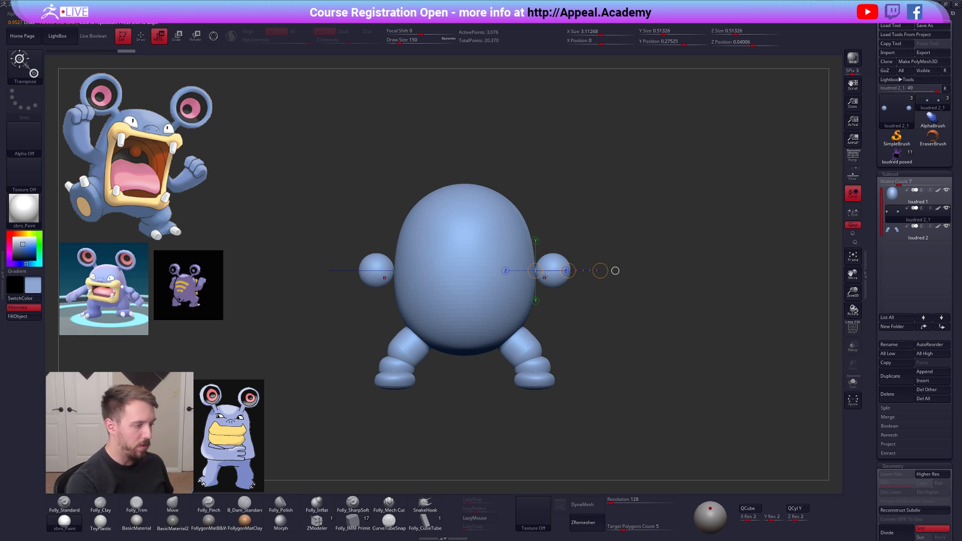
mouse_move(615, 270)
left_mouse_down()
mouse_move(623, 271)
mouse_move(605, 253)
left_mouse_up()
key("q")
- Thicken the outer ends of the arm shapes with a larger Move brush so they taper toward the body
key("space")
key("space")
key("1")
key("1")
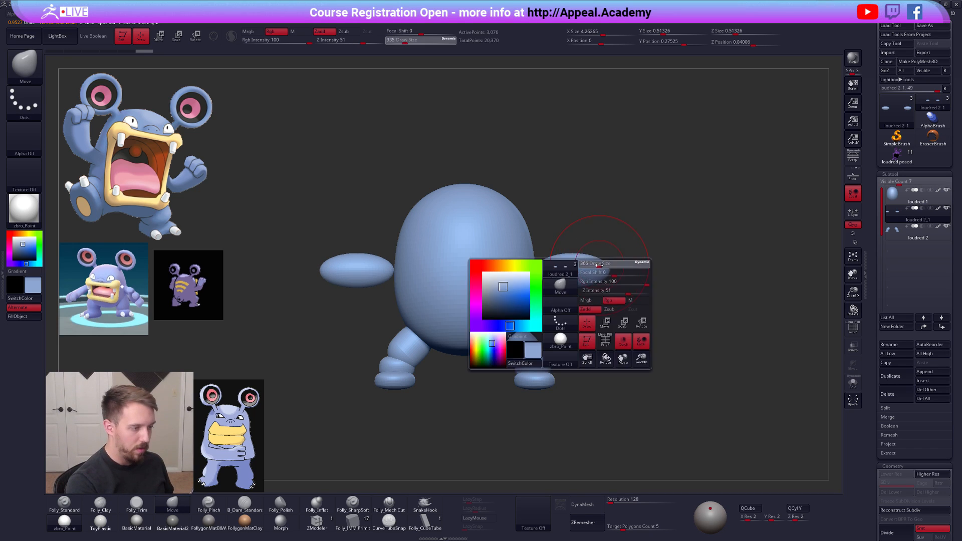
left_click_drag(601, 279, 600, 286)
mouse_move(616, 281)
right_mouse_down("shift")
mouse_move(602, 278)
mouse_move(622, 263)
right_mouse_up("shift")
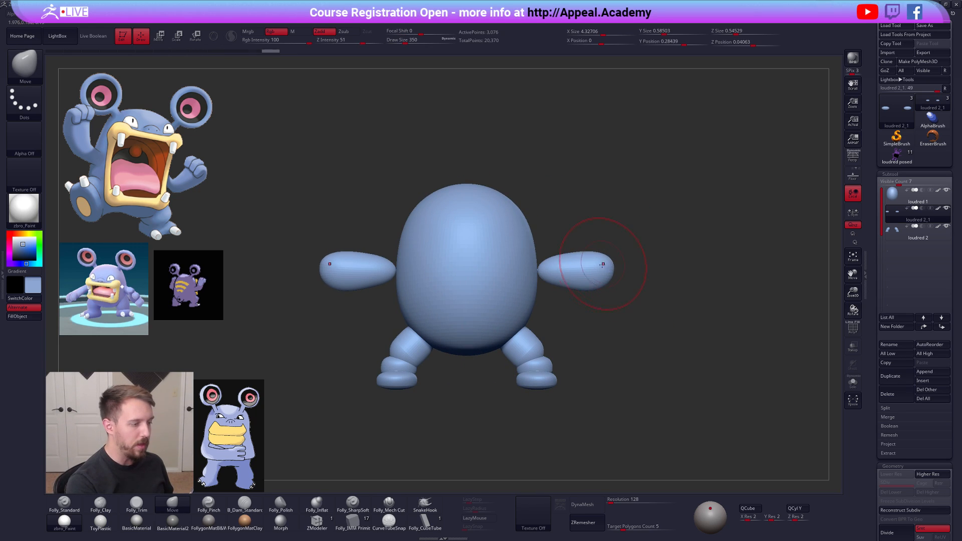
key("1")
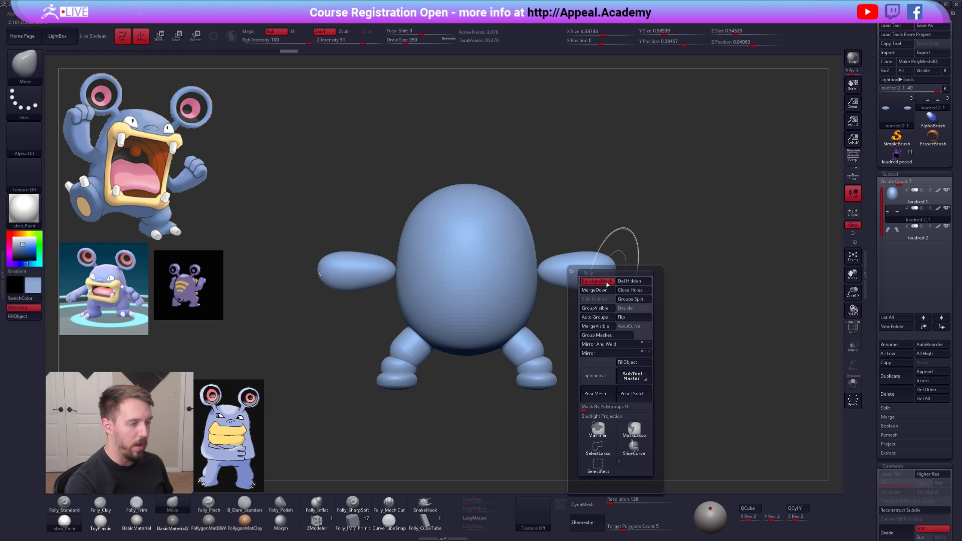
- Rotate the forearms upward, shift them away from the body and angle them forward with Transpose
key("r")
mouse_move(574, 281)
left_mouse_down("shift")
mouse_move(643, 281)
mouse_move(639, 231)
left_mouse_up("shift")
key("w")
left_click_drag(609, 281, 625, 278)
right_click_drag(601, 322, 592, 376, "shift")
key("r")
left_click_drag(672, 268, 670, 268)
right_click_drag(671, 268, 579, 267, "shift")
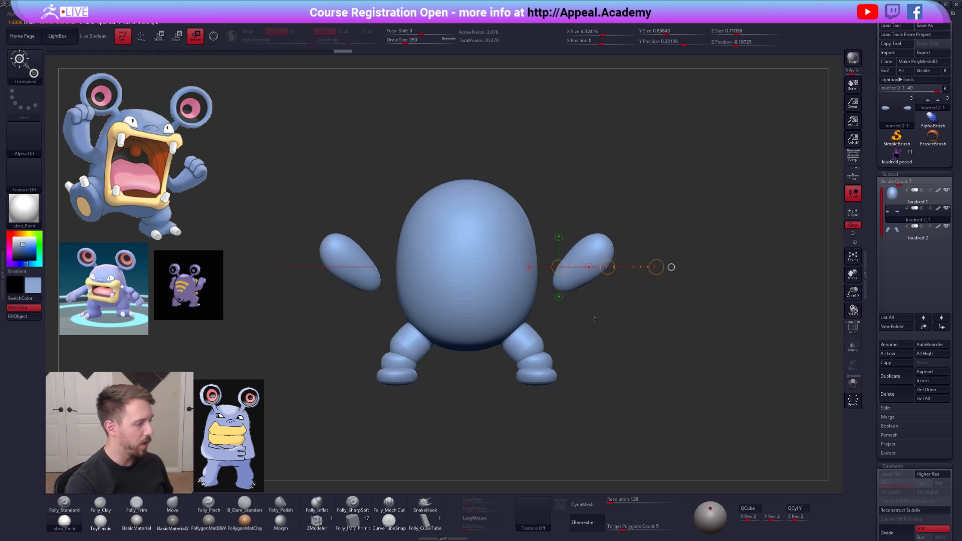
- Move the forearms slightly forward along the body in side view
right_click_drag(597, 318, 730, 318, "alt")
right_click_drag(741, 261, 796, 263, "shift")
key("w")
left_click(553, 281)
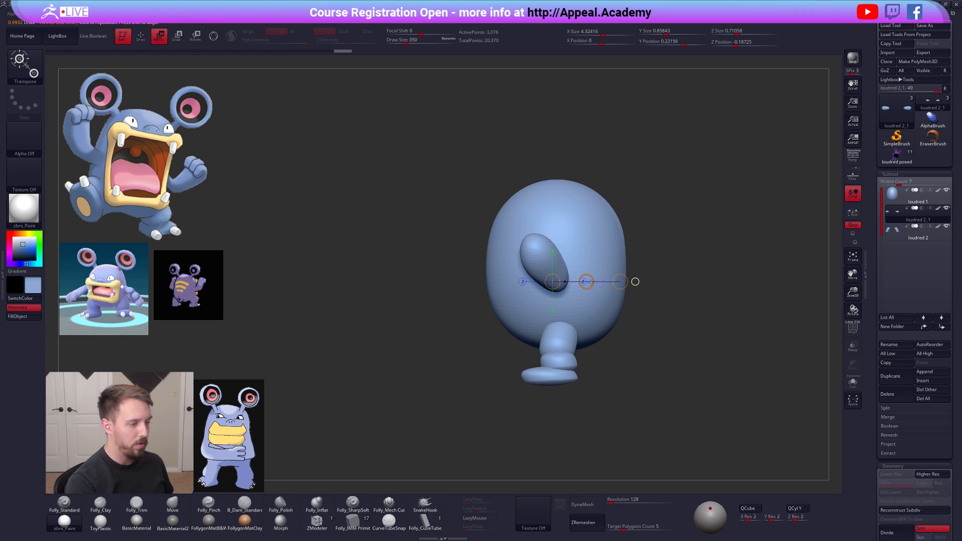
key("q")
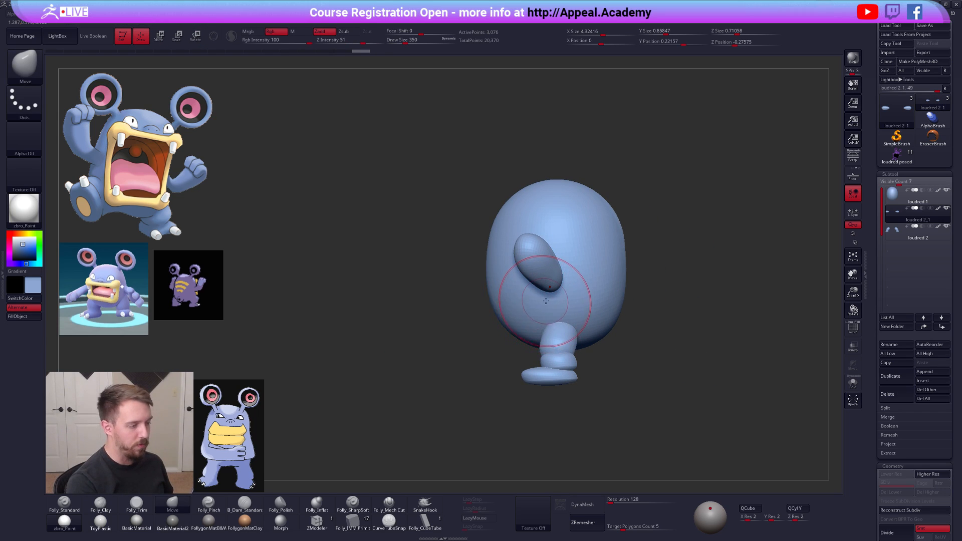
- Select the body subtool and push its front profile slightly inward with a large Move brush in side view
left_click(526, 281, "alt")
key("space")
mouse_move(496, 283)
left_mouse_down()
mouse_move(561, 280)
mouse_move(506, 284)
left_mouse_up()
key("space")
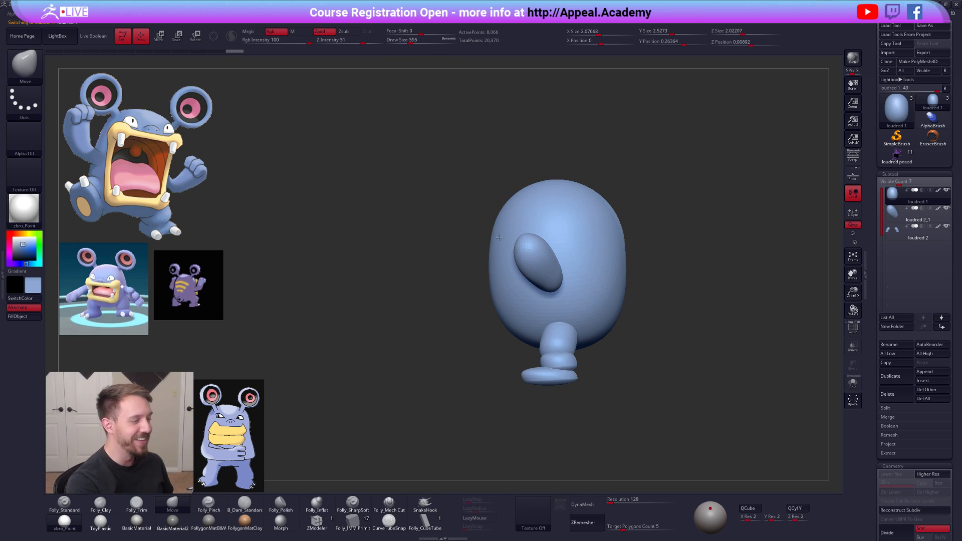
left_click_drag(400, 236, 501, 236, "shift")
- Select the forearm subtool and duplicate it for the upper arms
left_click(581, 260, "alt")
key("space")
key("shift+f")
key("space")
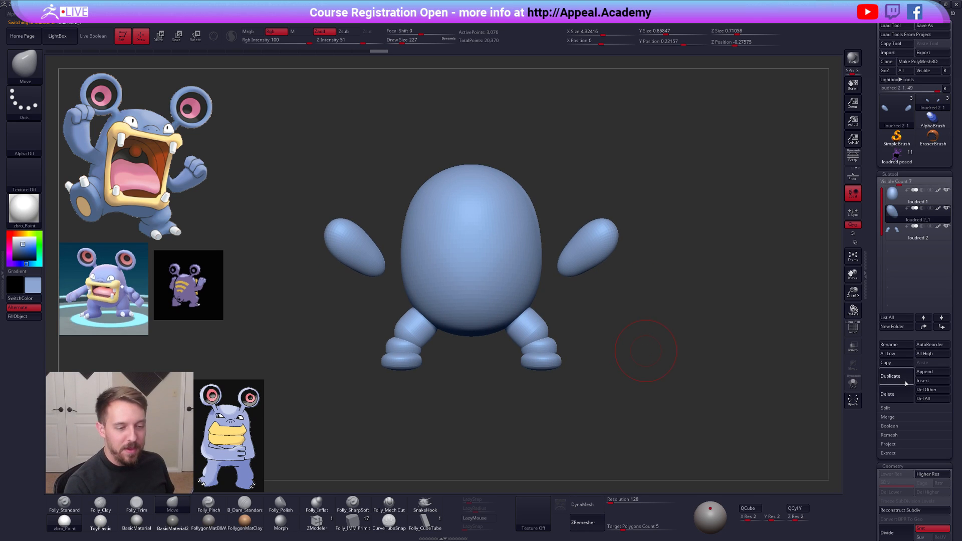
left_click(896, 376)
left_click_drag(686, 379, 619, 310)
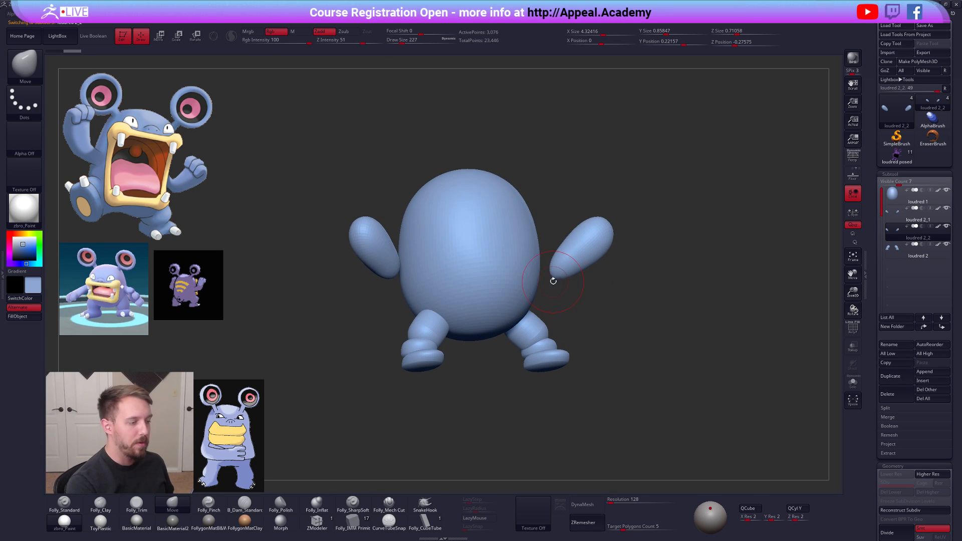
- Turn the duplicated forearms inward and shape them into short upper-arm segments, checking them in Solo mode
key("r")
mouse_move(543, 235)
left_mouse_down()
mouse_move(529, 306)
mouse_move(523, 296)
mouse_move(512, 301)
left_mouse_up()
key("q")
key("space")
key("alt+s")
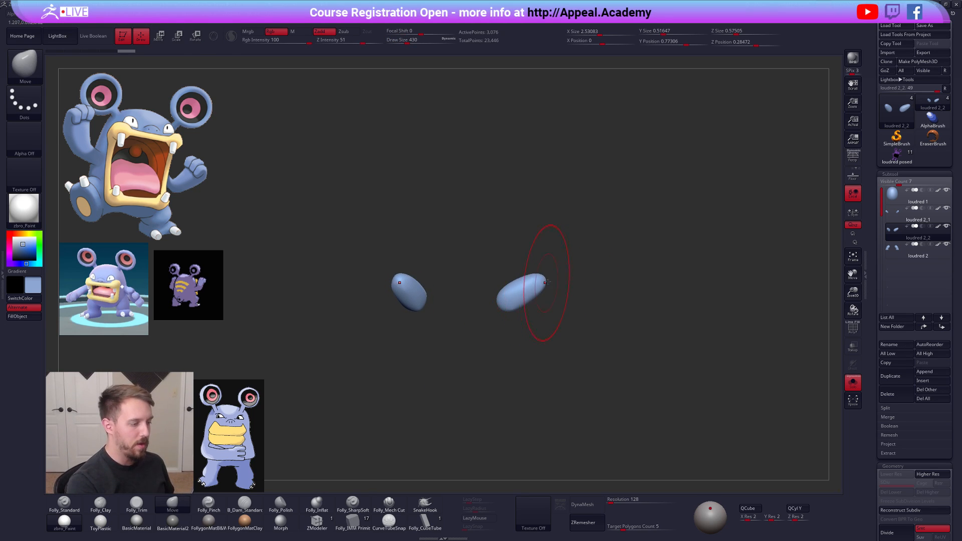
key("alt+s")
- Rotate and adjust the upper-arm segments so they connect the body to the forearms
key("r")
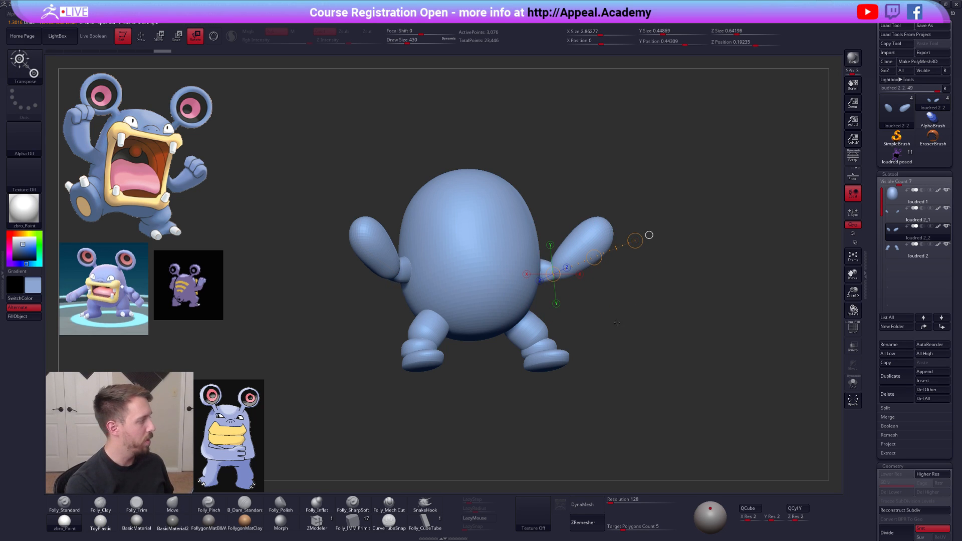
left_click_drag(618, 320, 584, 338)
mouse_move(622, 269)
left_mouse_down()
mouse_move(574, 277)
mouse_move(661, 266)
mouse_move(540, 296)
mouse_move(573, 300)
mouse_move(623, 374)
left_mouse_up()
key("q")
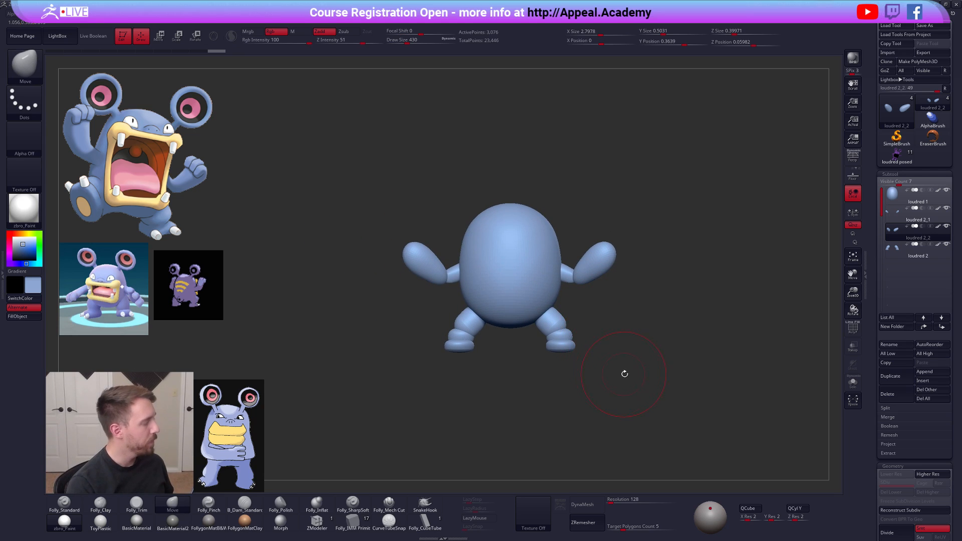
- Move the upper-arm subtool above the forearm subtool in the stack, with PolyFrame shown, and select the forearms
key("shift+f")
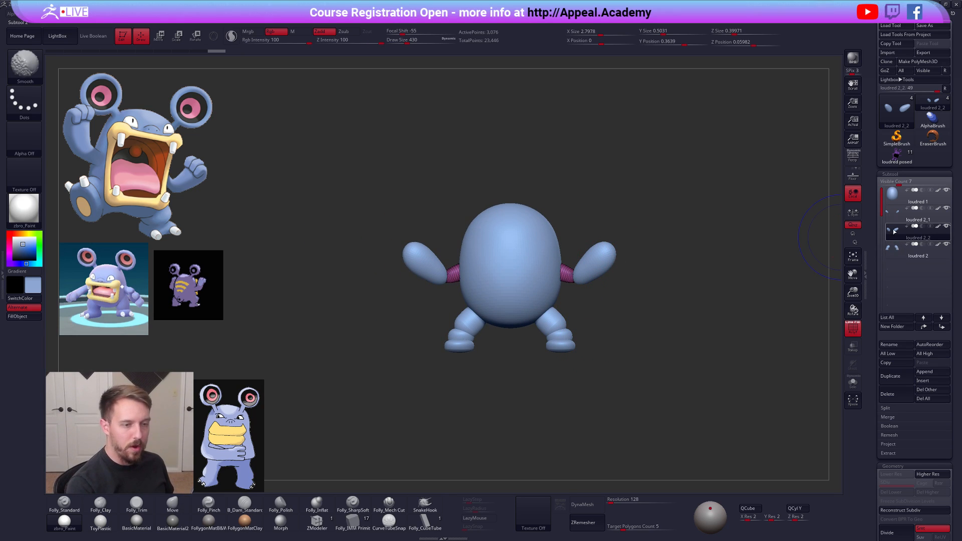
left_click(923, 326)
left_click(916, 236)
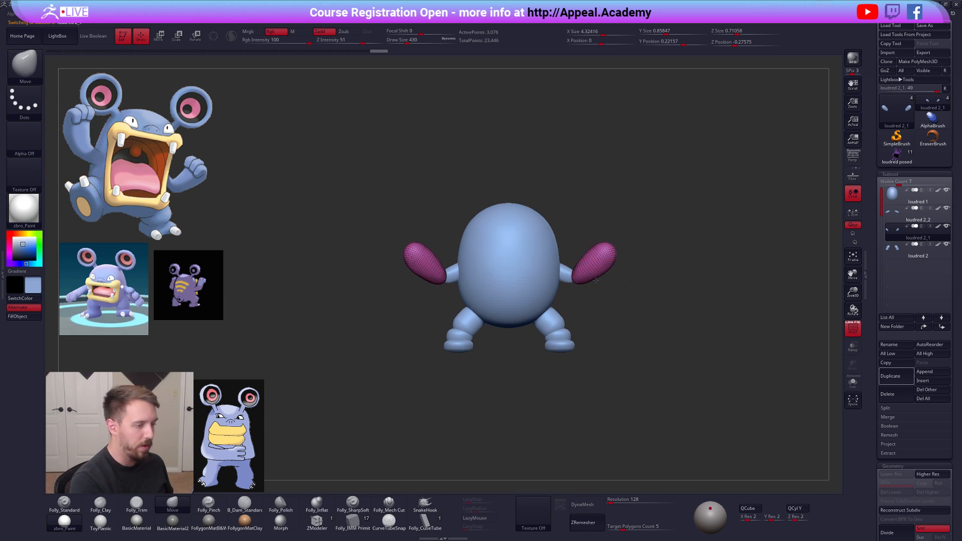
- Reshape the forearms slightly with the Move brush at a smaller draw size
left_click_drag(593, 281, 605, 276)
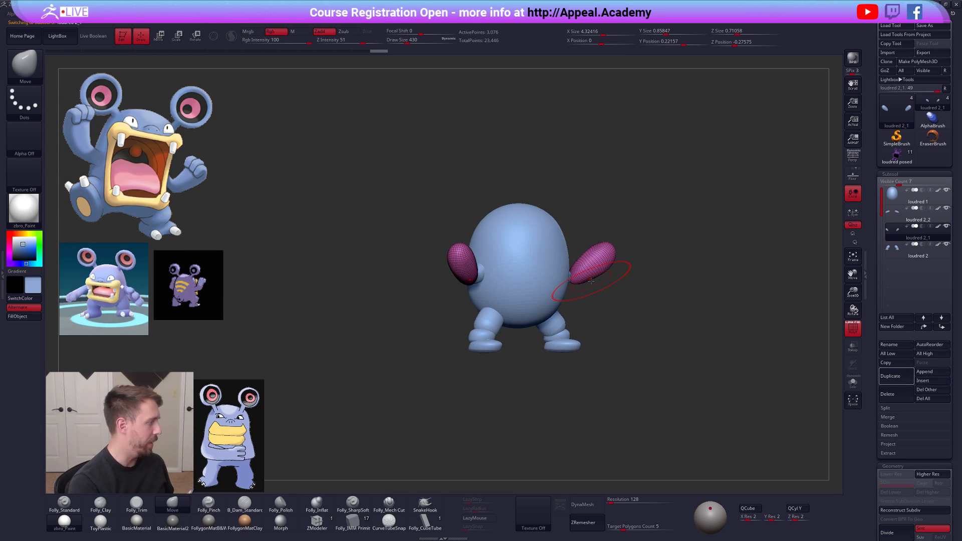
key("space")
left_click_drag(626, 281, 600, 259)
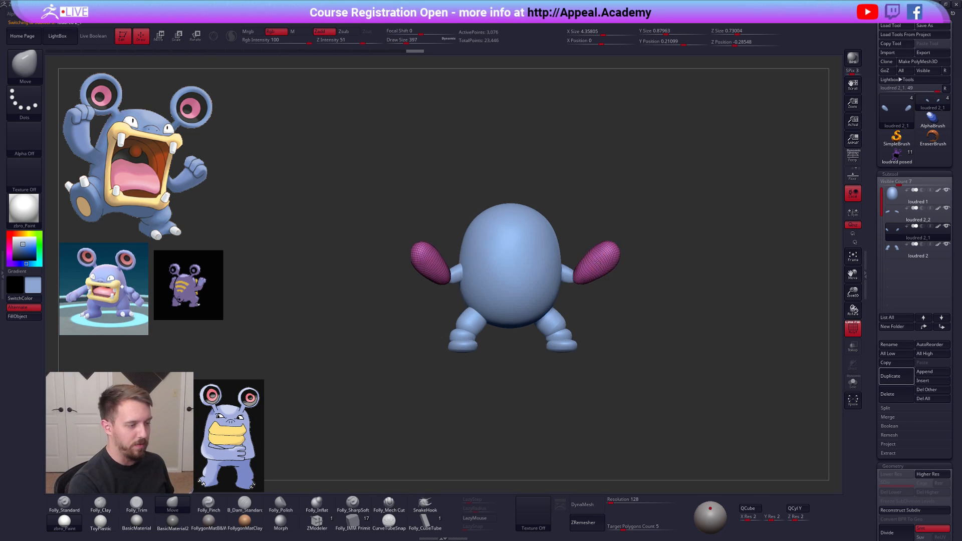
- Select the upper-arm subtool and merge it down with the forearm subtool
key("shift+f")
mouse_move(616, 305)
left_mouse_down()
mouse_move(627, 307)
mouse_move(600, 304)
left_mouse_up()
left_click(901, 223)
key("ctrl+shift+space")
left_click(719, 248)
left_click(687, 262)
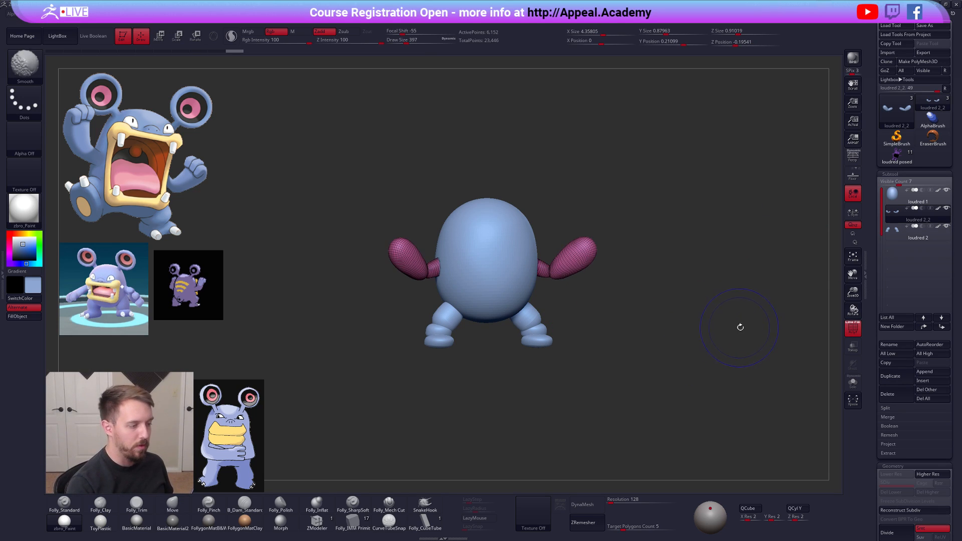
- DynaMesh the merged arms at resolution 128 and hide the PolyFrame
left_click(587, 504)
key("shift+f")
key("shift+f")
key("space")
left_click(597, 277)
left_click(580, 503)
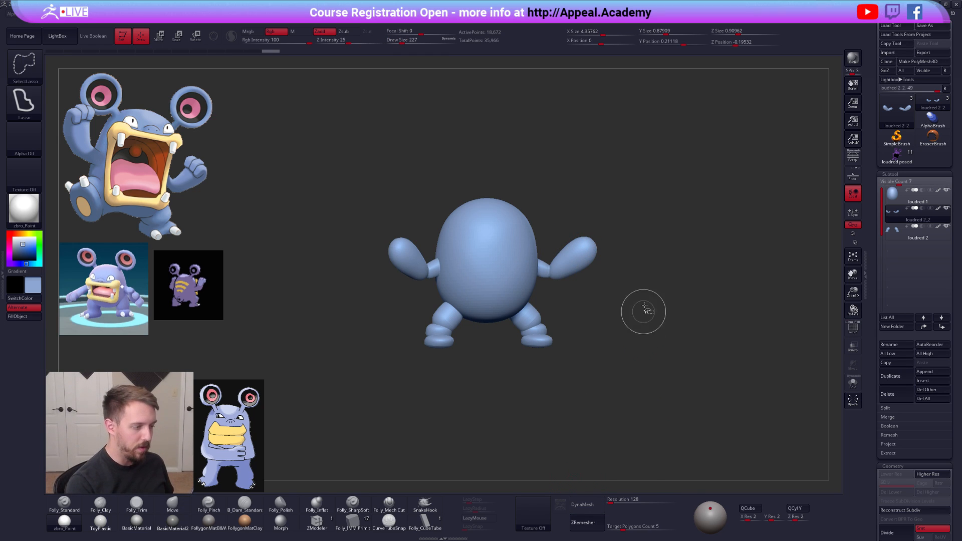
- Solo the arms with PolyFrame shown and put both forearms into their own polygroup, separate from the upper arms
key("ctrl+shift+space")
left_click(645, 349)
left_click_drag(556, 295, 437, 310, "shift")
key("shift+f")
left_click_drag(426, 241, 430, 323, "ctrl+shift")
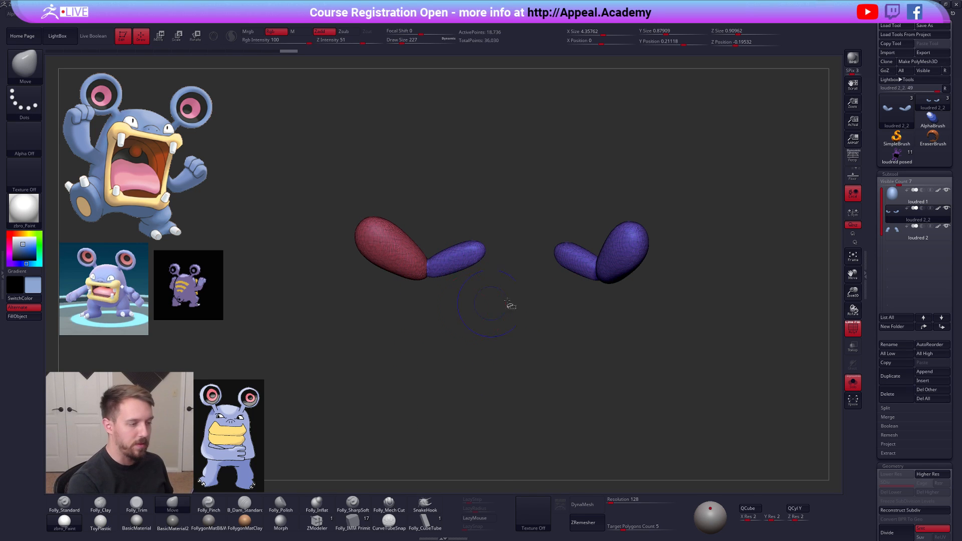
key("ctrl+shift+space")
left_click(523, 371)
left_click_drag(594, 315, 475, 292)
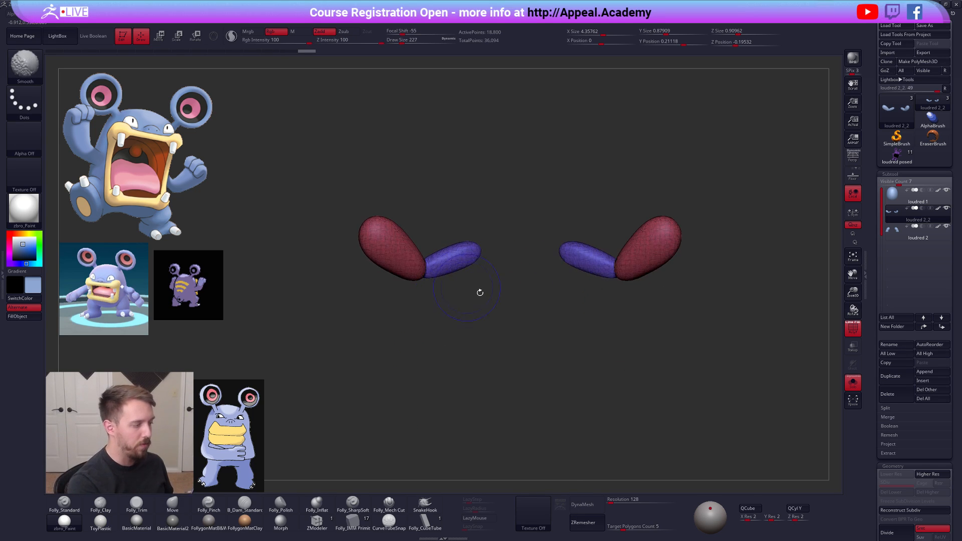
key("ctrl+shift+space")
left_click(506, 448)
- ZRemesh the arms with KeepGroups on and the target polygon count at 0.1
scroll(878, 284, "down", 5)
left_click(893, 385)
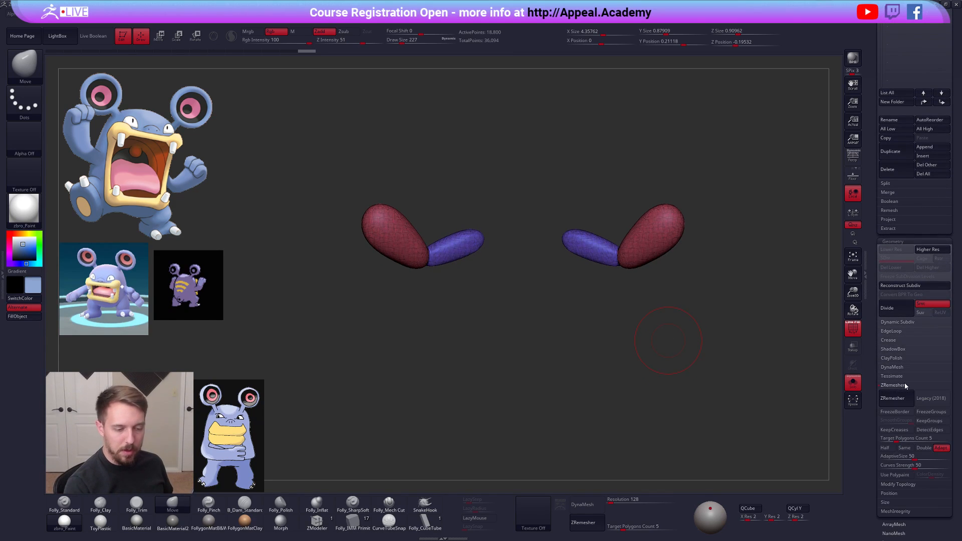
left_click(931, 421)
left_click_drag(916, 438, 889, 430)
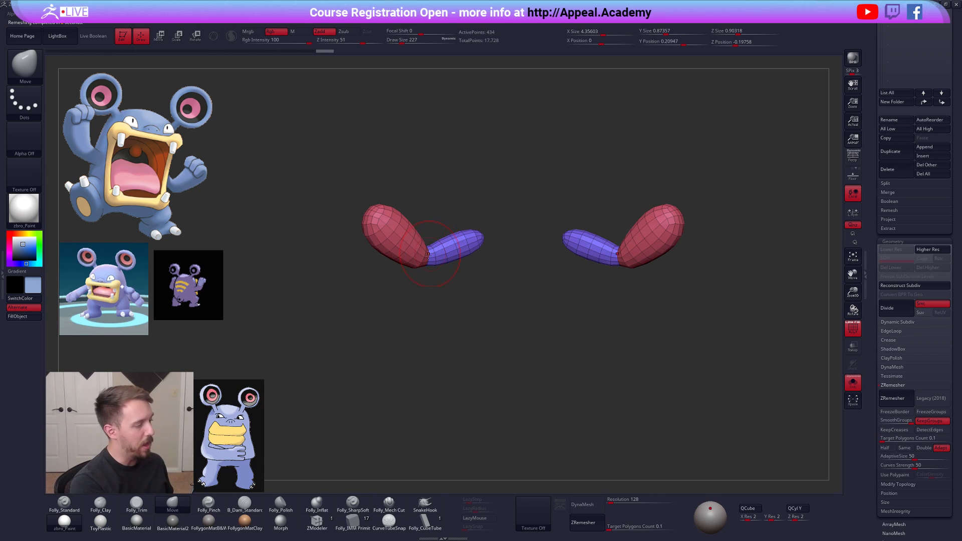
left_click_drag(872, 292, 864, 451)
- Mask everything except the elbow area, shift the elbow edges slightly downward with Transpose Move, and clear the mask
right_click_drag(473, 282, 454, 275)
key("space")
left_click_drag(453, 274, 451, 271)
key("ctrl+shift+space")
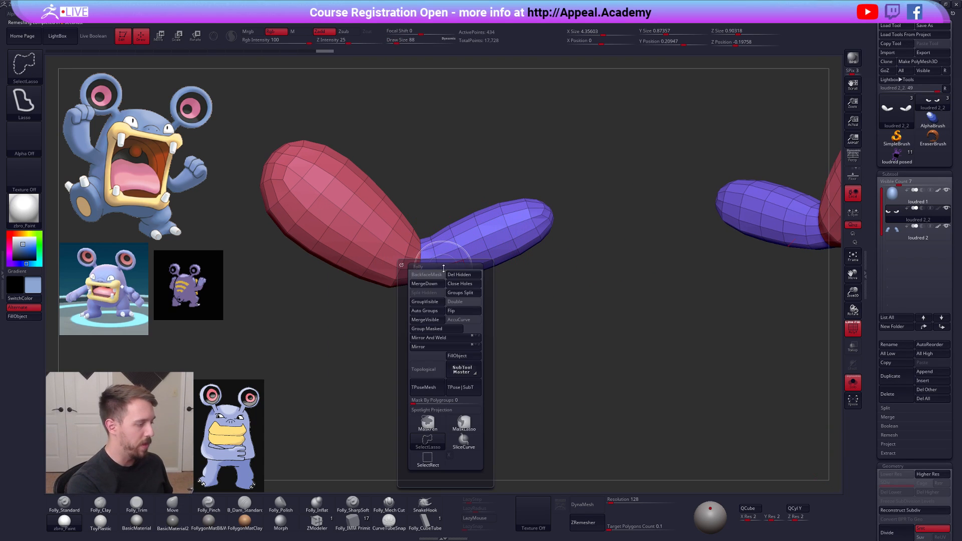
left_click(317, 522)
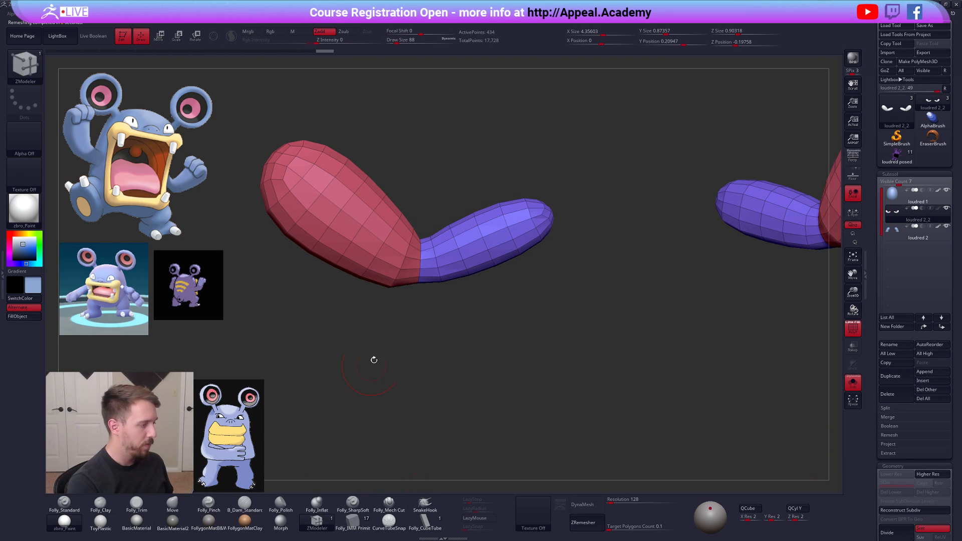
mouse_move(418, 234)
left_mouse_down("ctrl")
mouse_move(419, 282)
mouse_move(429, 232)
mouse_move(412, 323)
left_mouse_up("ctrl")
left_click(429, 229, "ctrl")
key("w")
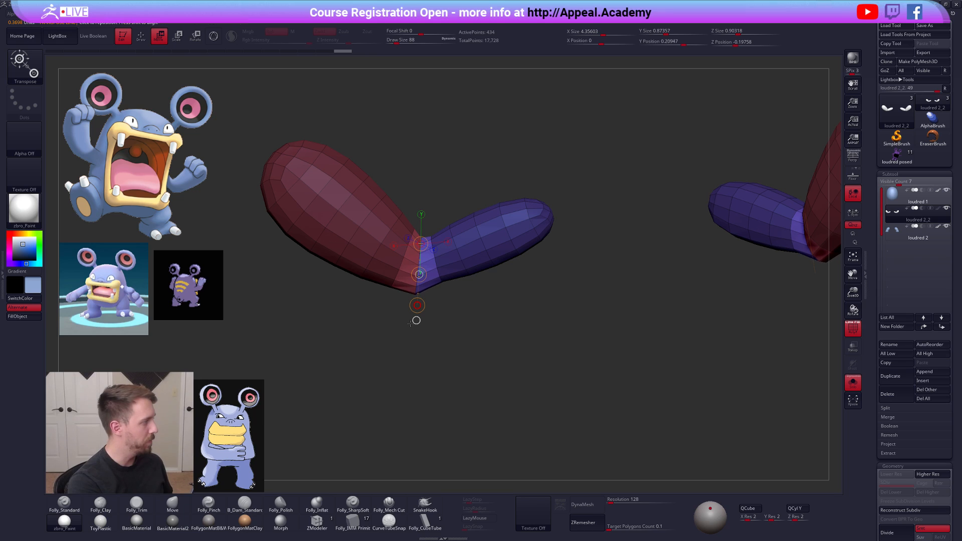
key("d")
left_click(405, 368, "ctrl")
key("q")
key("shift+d")
- Delete surplus edge loops on the arms with the ZModeler edge action Delete, target EdgeLoop Complete
key("b")
key("z")
key("m")
key("space")
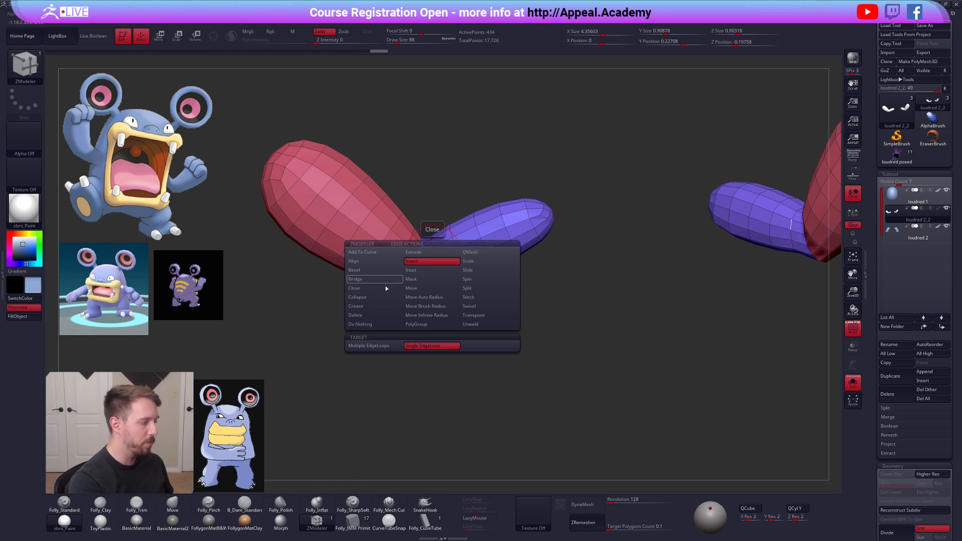
left_click(378, 315)
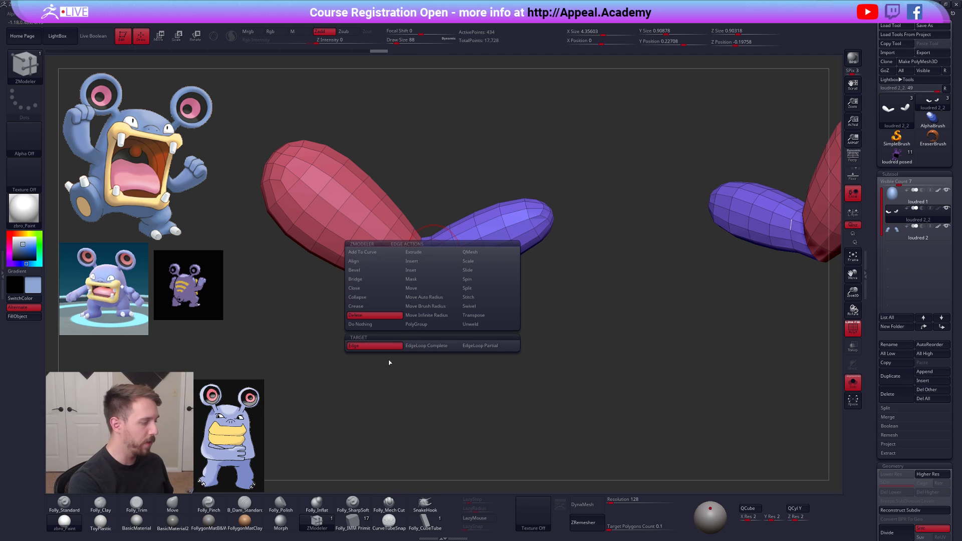
left_click(412, 346)
left_click(400, 276)
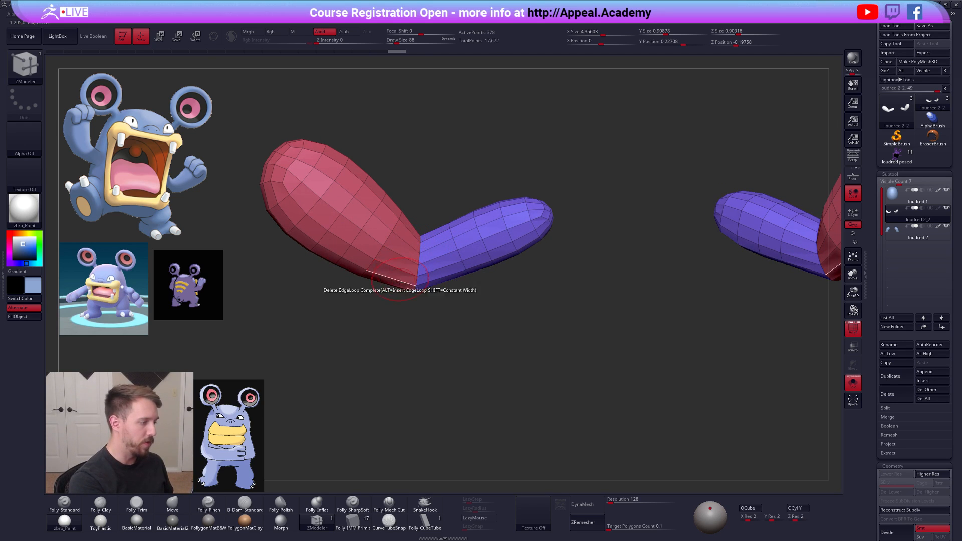
left_click(461, 267)
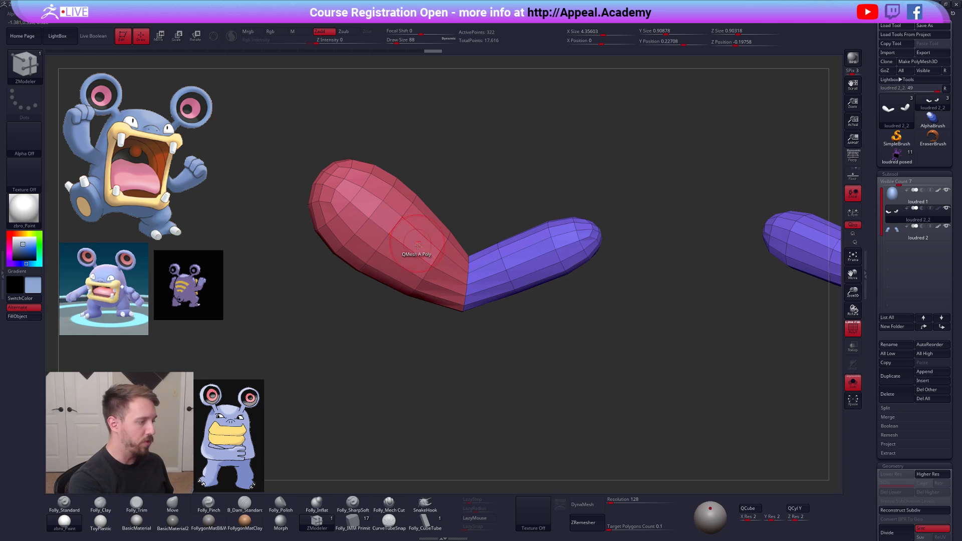
left_click(373, 212)
key("d")
left_click_drag(494, 333, 487, 303)
key("shift+d")
- Bevel the elbow edge loop with ZModeler and preview the arms with dynamic subdivision
right_click_drag(464, 300, 461, 279, "ctrl")
key("space")
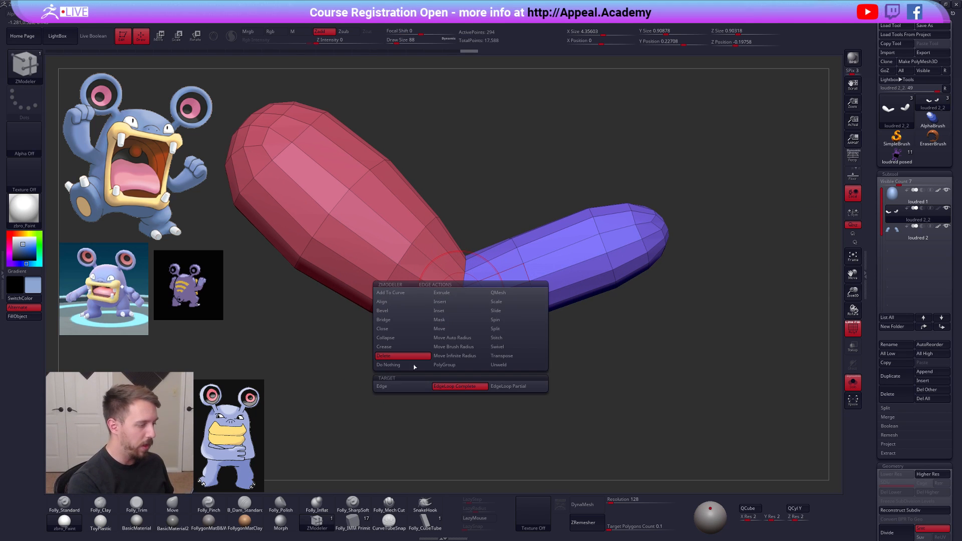
left_click(397, 310)
left_click(459, 298)
key("d")
- Hide the PolyFrame and turn off solo so the arms are shown with the whole figure
left_click_drag(483, 350, 526, 365)
key("shift+f")
right_click_drag(526, 365, 592, 391, "ctrl")
left_click_drag(593, 390, 603, 381)
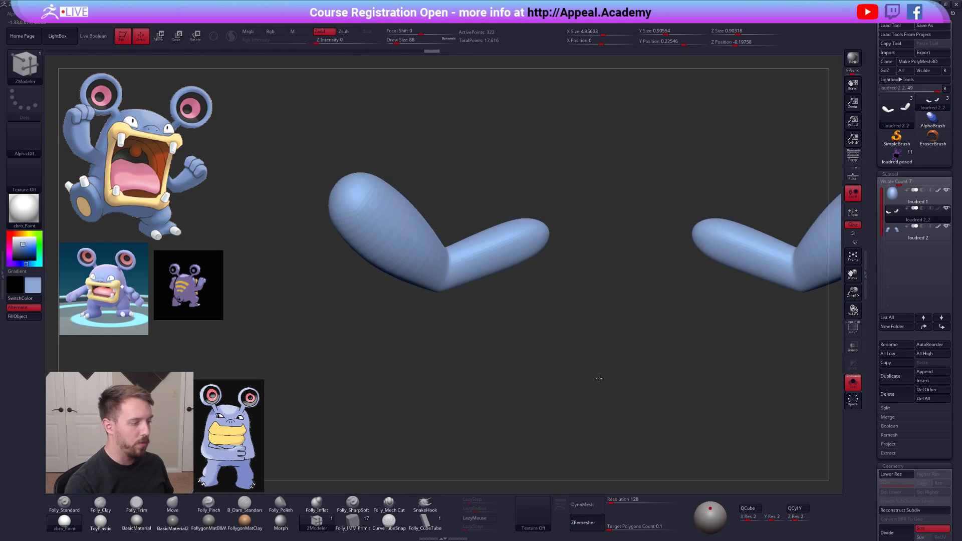
right_click_drag(603, 381, 626, 401, "ctrl")
right_click_drag(626, 401, 547, 369, "alt")
key("alt+s")
key("1")
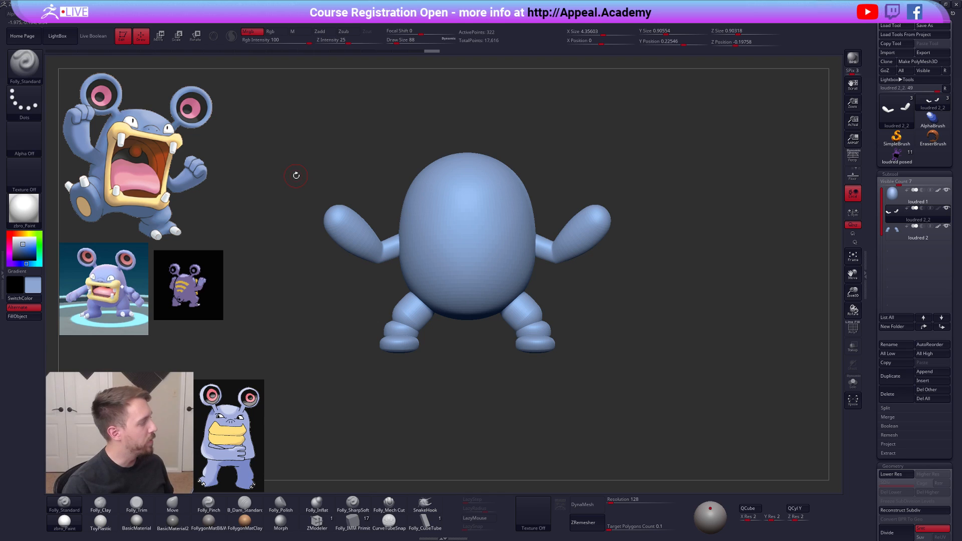
right_click_drag(457, 271, 473, 288, "alt")
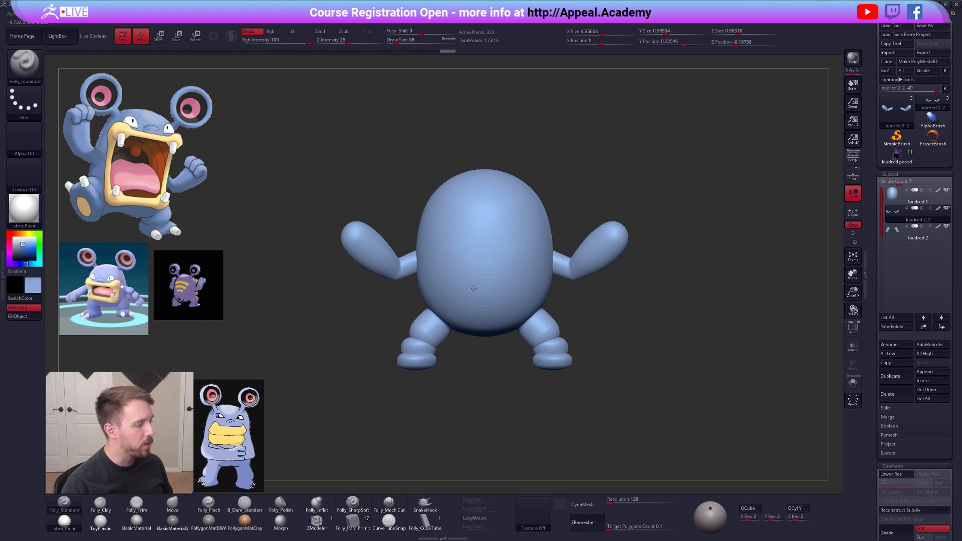
- Select the body subtool and adjust its overall silhouette from several angles with the Move brush at large draw sizes
key("4")
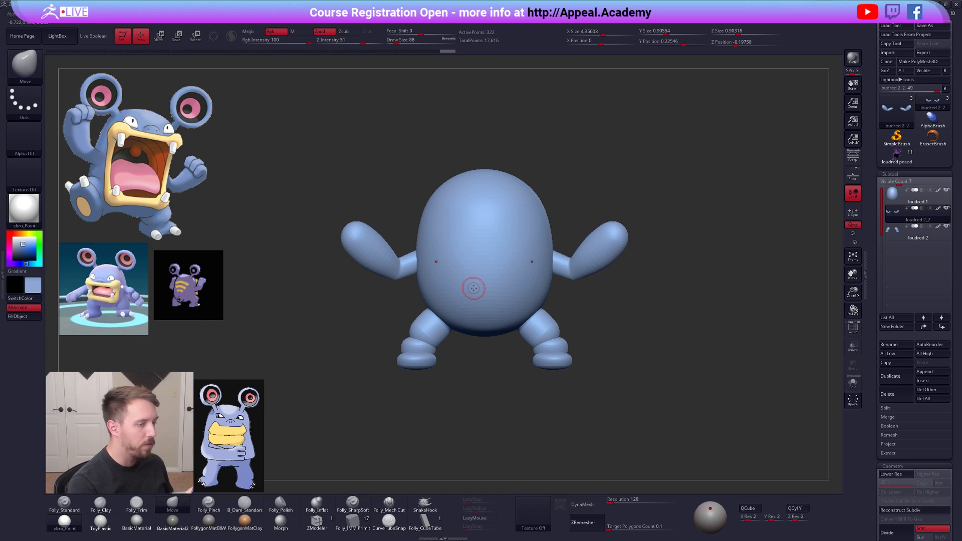
key("space")
left_click_drag(594, 259, 604, 261)
left_click(893, 199)
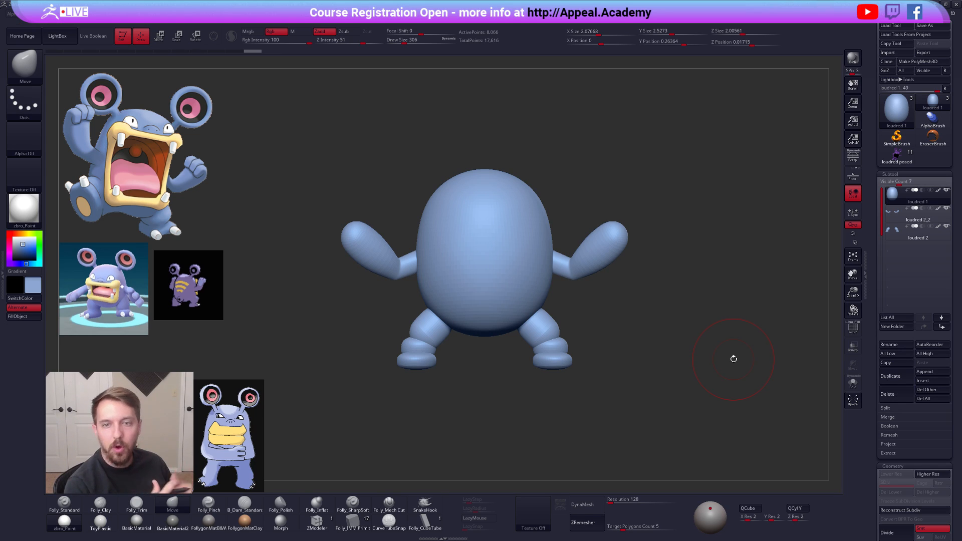
key("space")
left_click_drag(618, 264, 622, 266)
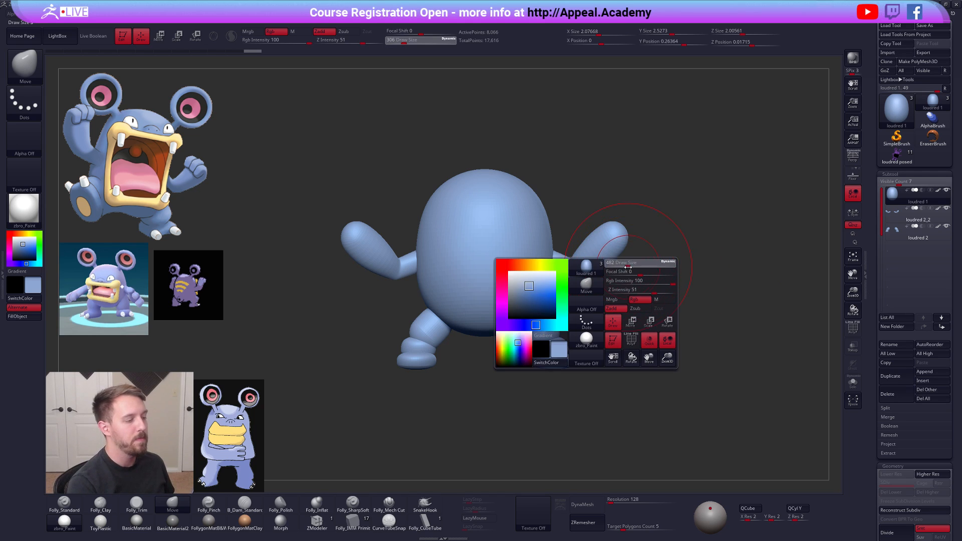
right_click_drag(551, 267, 546, 274, "ctrl")
key("space")
left_click_drag(547, 273, 527, 274)
right_click_drag(511, 277, 515, 337)
key("space")
left_click_drag(510, 296, 513, 296)
mouse_move(521, 331)
right_mouse_down()
mouse_move(521, 272)
mouse_move(551, 273)
right_mouse_up()
key("space")
left_click_drag(513, 288, 518, 287)
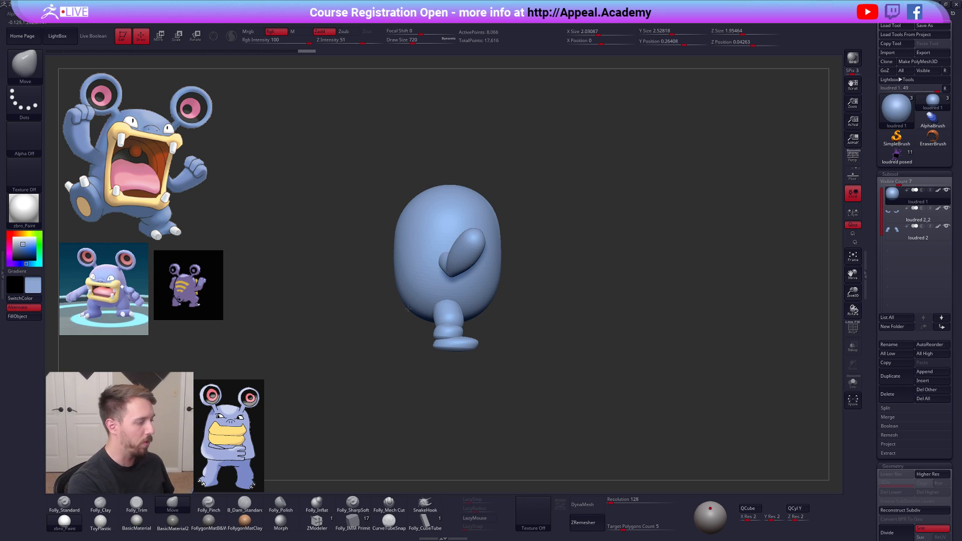
- Lasso-mask the body diagonally in side view and tilt the unmasked part slightly with Transpose Rotate
left_click_drag(491, 182, 345, 308, "ctrl")
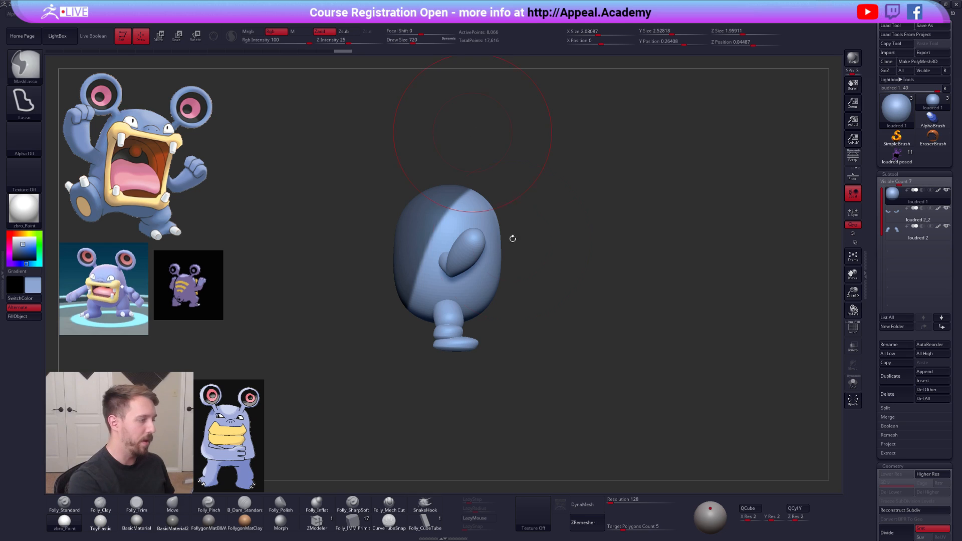
left_click(500, 287, "ctrl")
key("r")
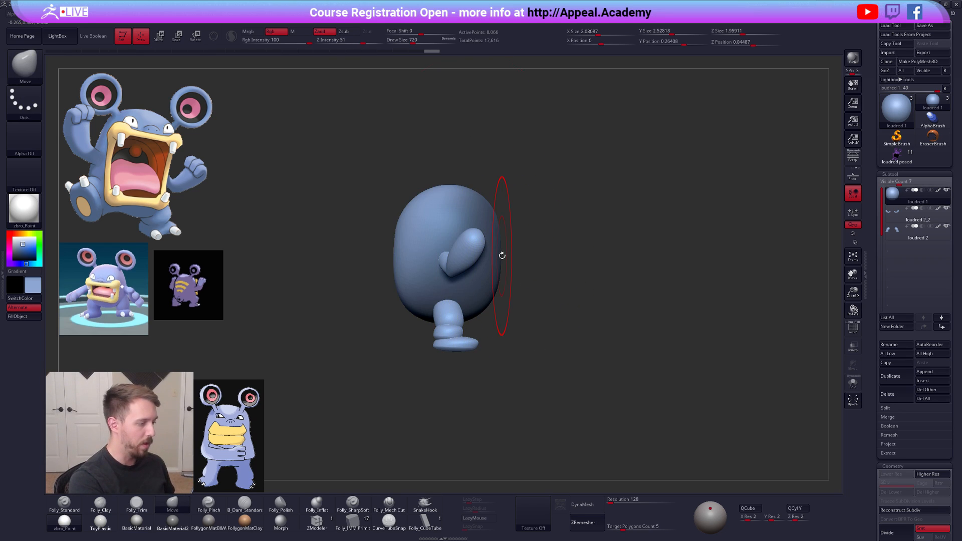
left_click(402, 293, "alt")
left_click_drag(401, 278, 439, 164)
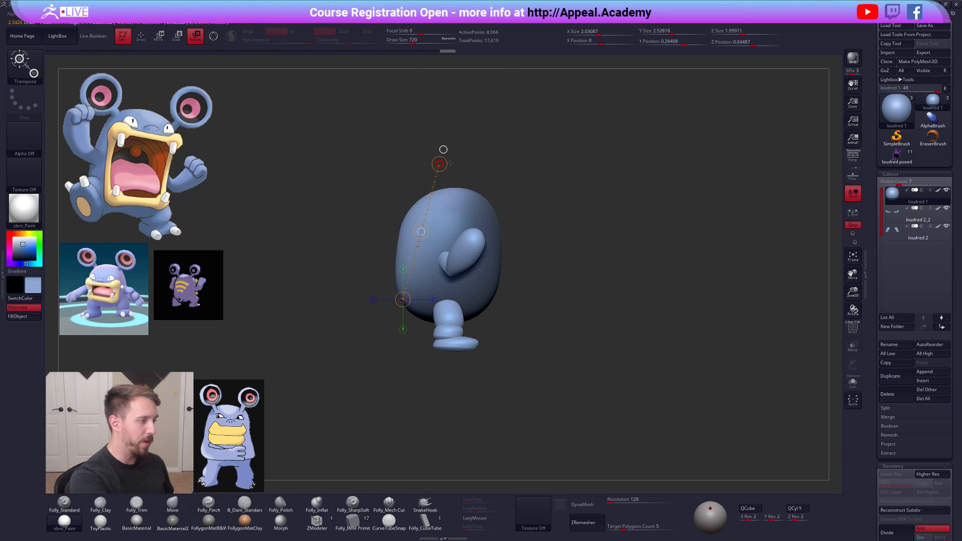
- Taper the upper body into an egg-shaped side profile with the Move brush at varying large draw sizes
key("q")
key("b")
key("m")
key("v")
key("space")
key("space")
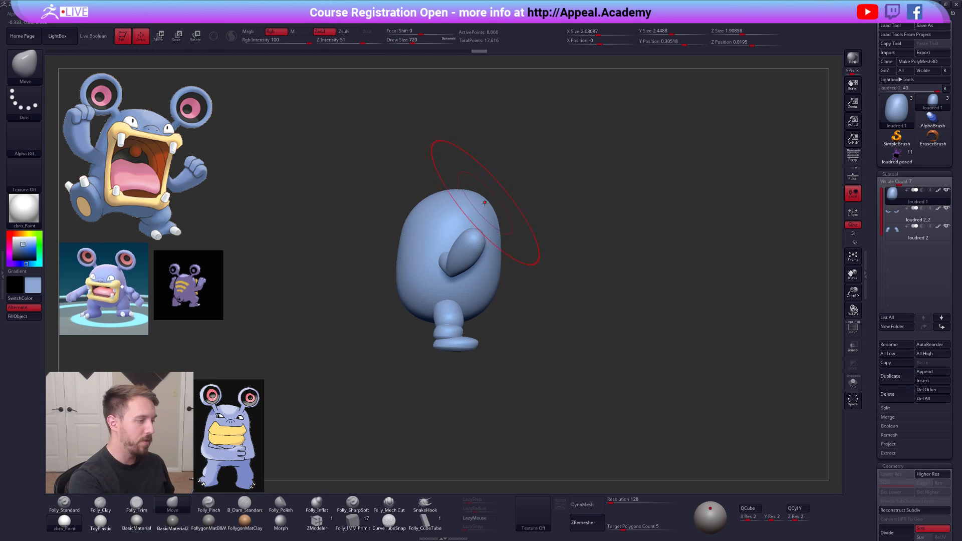
key("space")
key("shift")
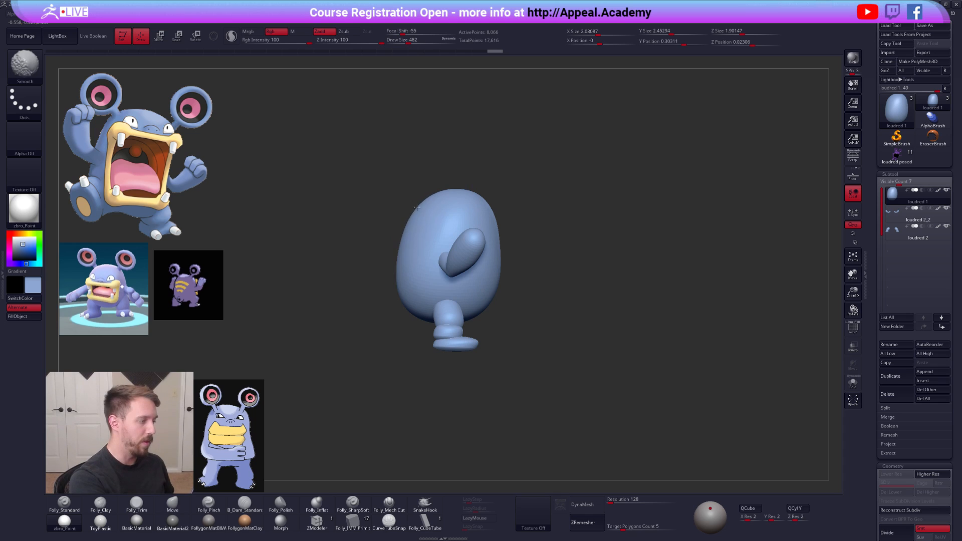
key("space")
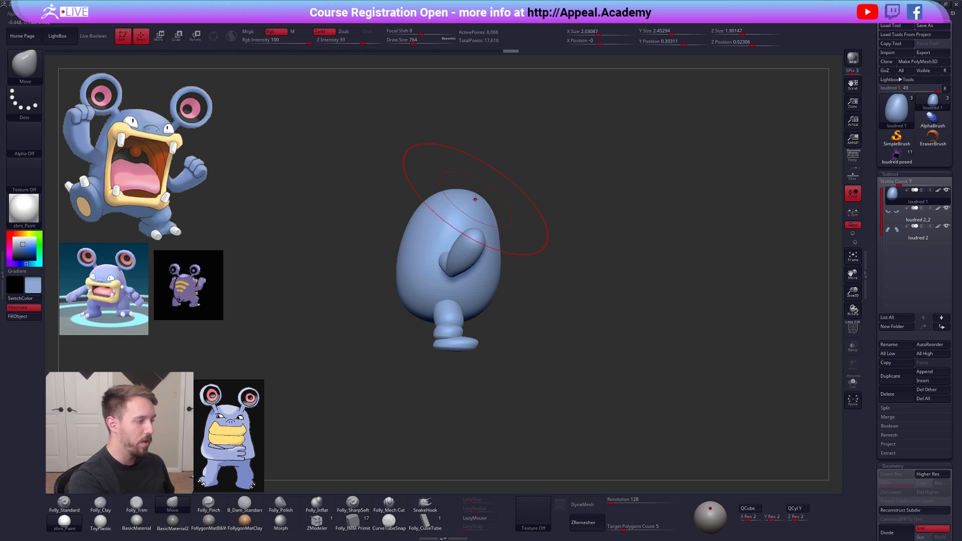
key("space")
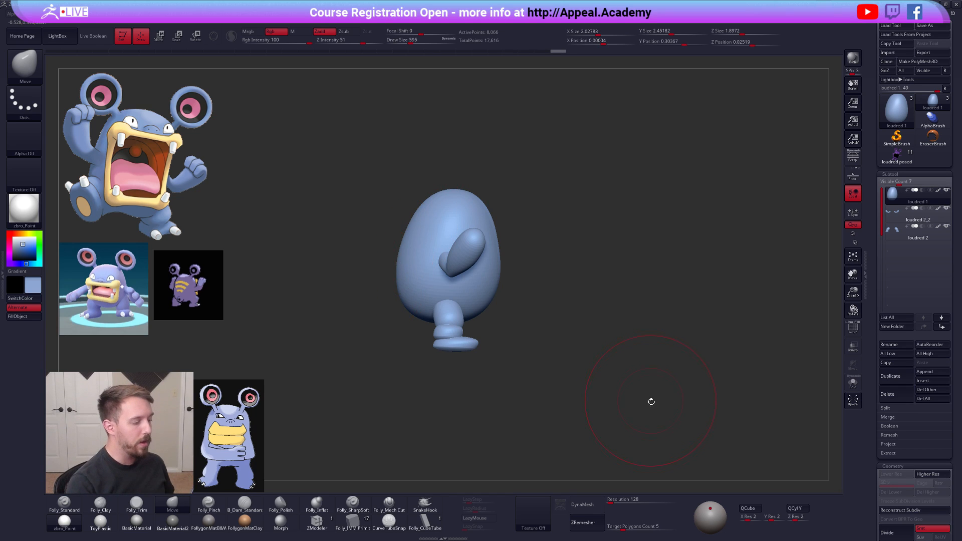
- Stretch the body slightly taller with Transpose Move
left_click_drag(650, 397, 616, 404)
key("space")
key("space")
left_click_drag(491, 236, 516, 237)
key("w")
left_click(466, 316)
left_click_drag(471, 214, 466, 206)
key("q")
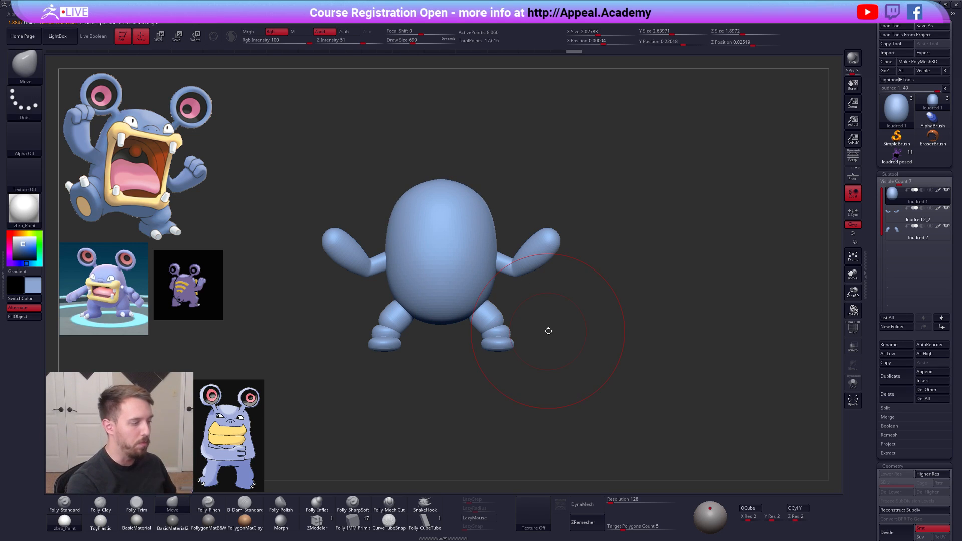
key("space")
left_click_drag(644, 346, 632, 346)
left_click_drag(579, 380, 612, 389, "alt")
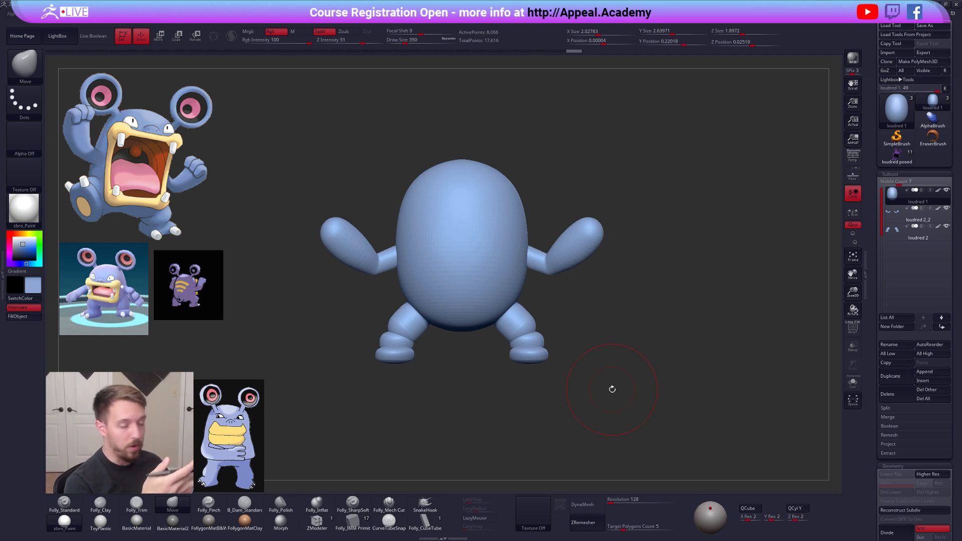
key("space")
mouse_move(571, 217)
left_mouse_down()
mouse_move(540, 283)
mouse_move(493, 284)
mouse_move(515, 302)
left_mouse_up()
key("space")
left_click_drag(591, 321, 612, 326)
key("shift+f")
key("shift+f")
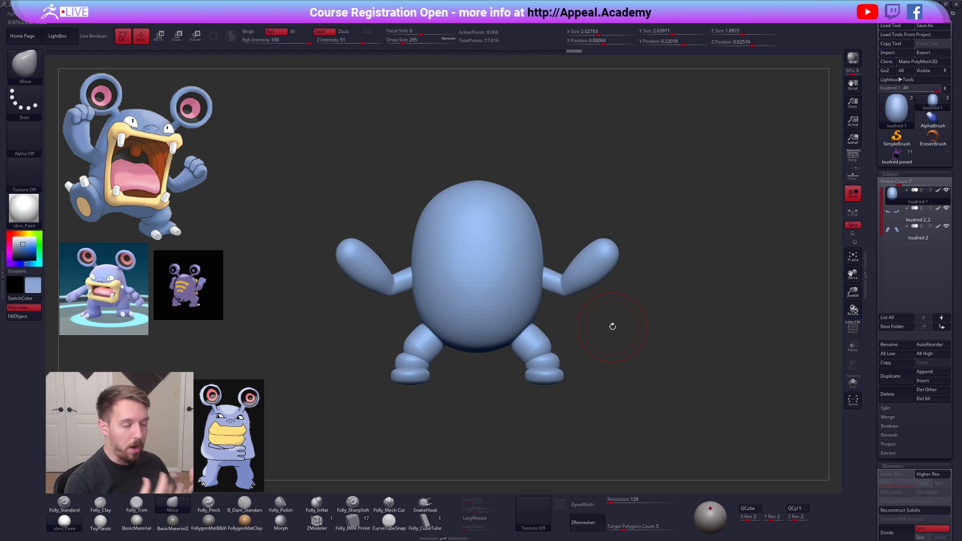
- Save the project
key("ctrl+s")
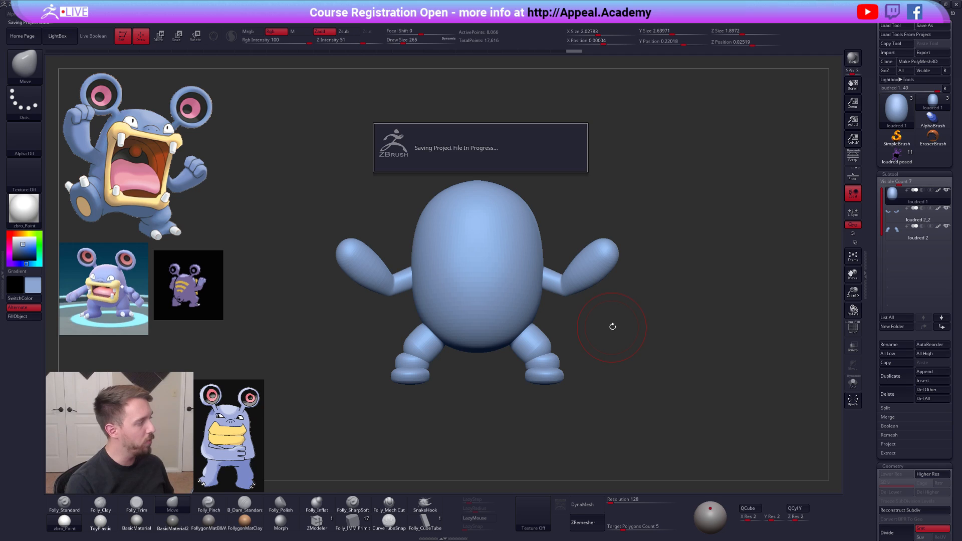
left_click_drag(617, 331, 618, 328)
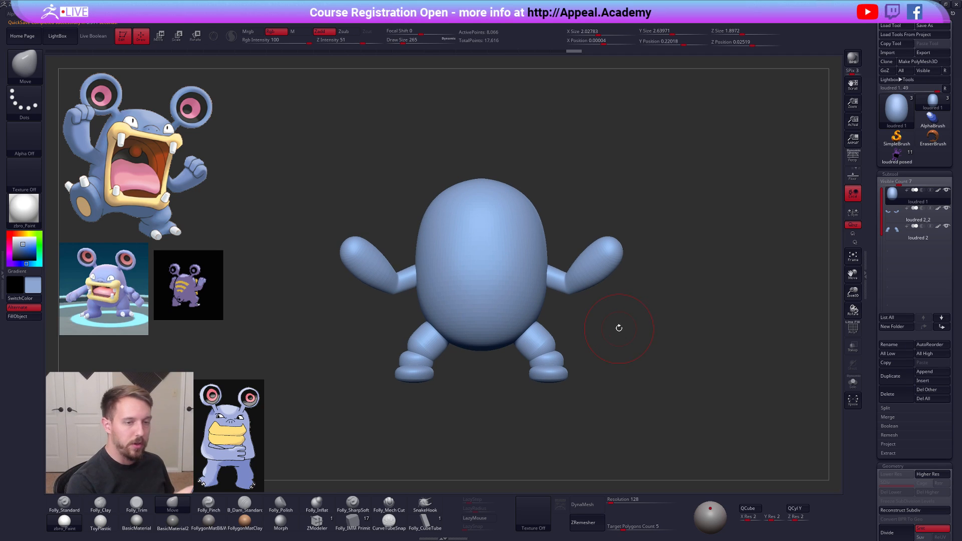
- Duplicate the body subtool and insert mirrored spheres at the top of the head with the Folly_IMM Primitives brush
left_click(890, 376)
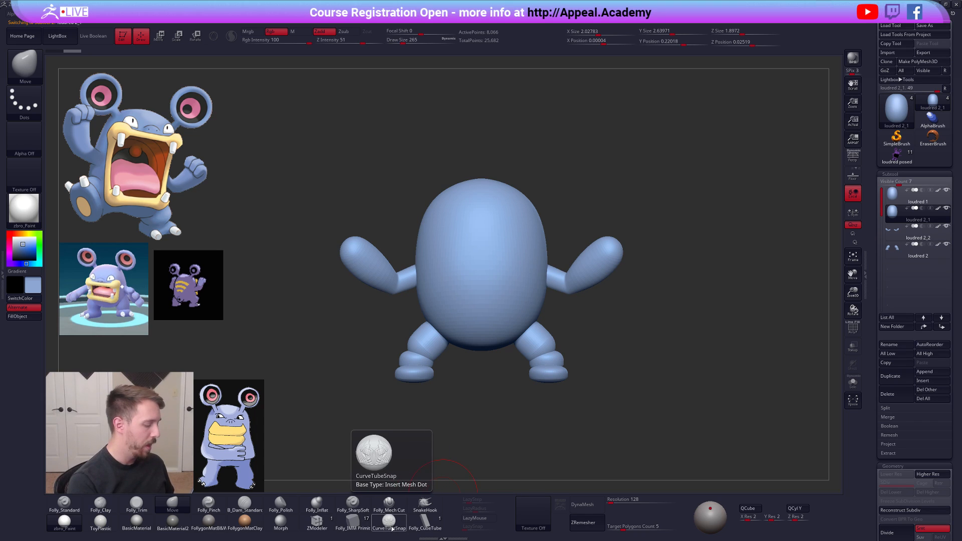
left_click(353, 521)
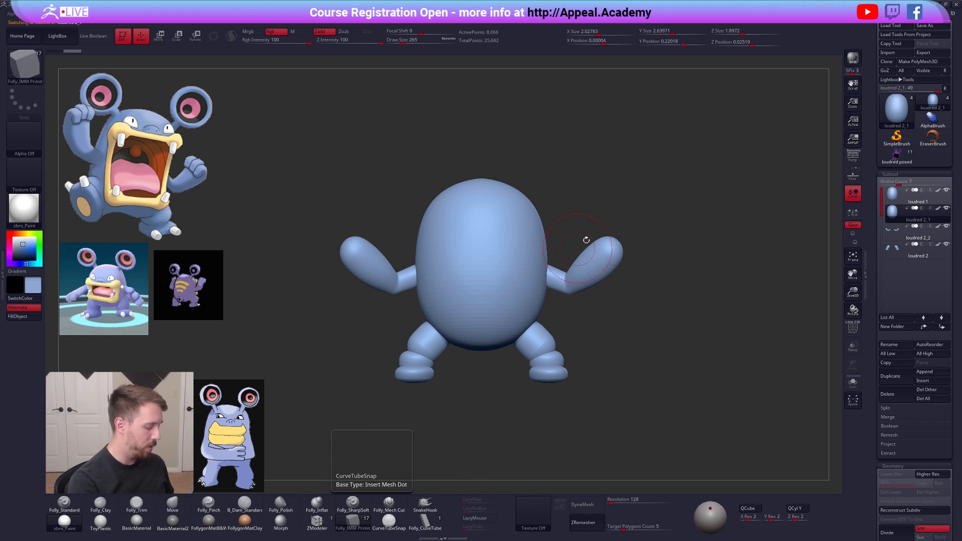
key("m")
key("space")
left_click_drag(612, 174, 608, 178)
mouse_move(526, 223)
right_mouse_down()
mouse_move(517, 262)
mouse_move(525, 269)
mouse_move(531, 230)
right_mouse_up()
- Isolate the two inserted spheres and delete the hidden body copy from their subtool
key("ctrl+shift")
left_click(535, 272, "ctrl+shift")
left_click_drag(576, 245, 603, 229, "ctrl+shift")
key("space")
left_click(586, 257)
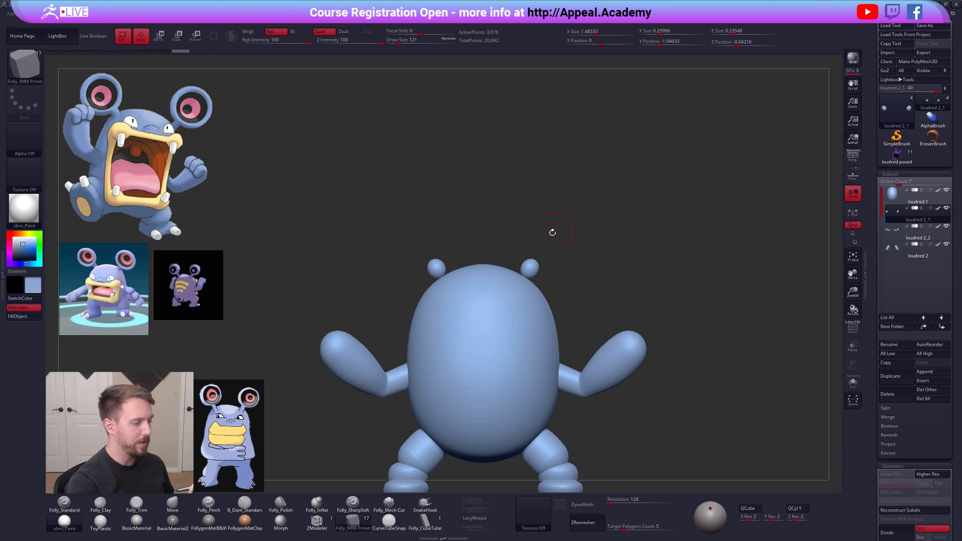
- Stretch the two spheres upward and outward into short ear stalks with the Move brush at draw size 203
right_click_drag(561, 225, 564, 235, "ctrl")
key("b")
key("m")
key("v")
key("space")
left_click_drag(530, 265, 545, 233)
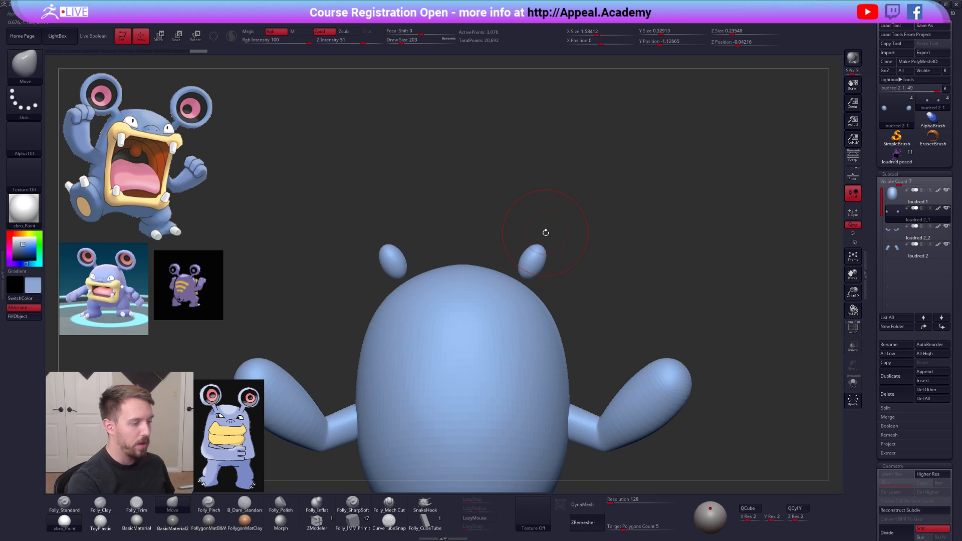
- Refine the shape and placement of the two ear stalks on top of the head with the Move brush
mouse_move(528, 272)
left_mouse_down()
mouse_move(510, 282)
mouse_move(521, 246)
mouse_move(531, 273)
left_mouse_up()
right_click_drag(531, 274, 551, 274)
left_click_drag(551, 275, 551, 274)
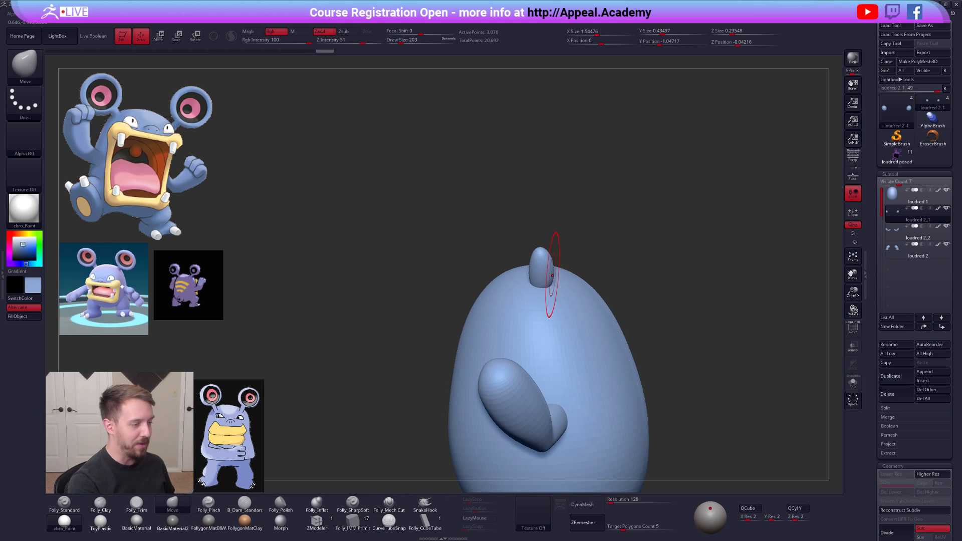
right_click_drag(545, 275, 551, 241)
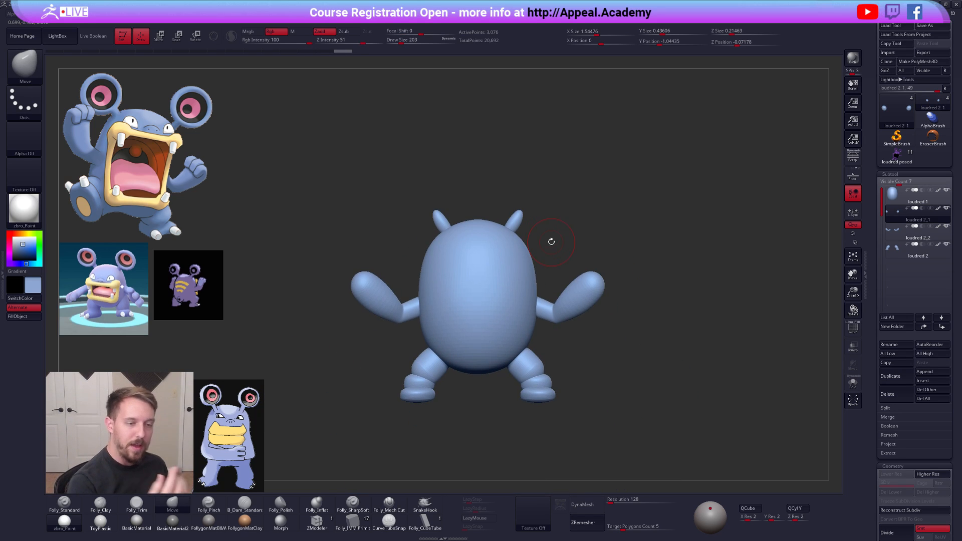
right_click_drag(723, 347, 710, 376)
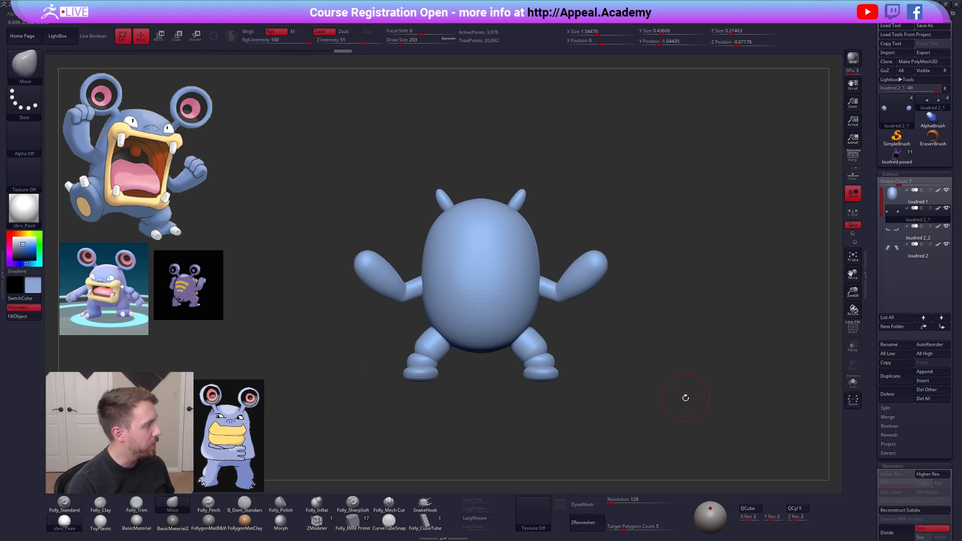
right_click_drag(597, 347, 615, 291, "alt")
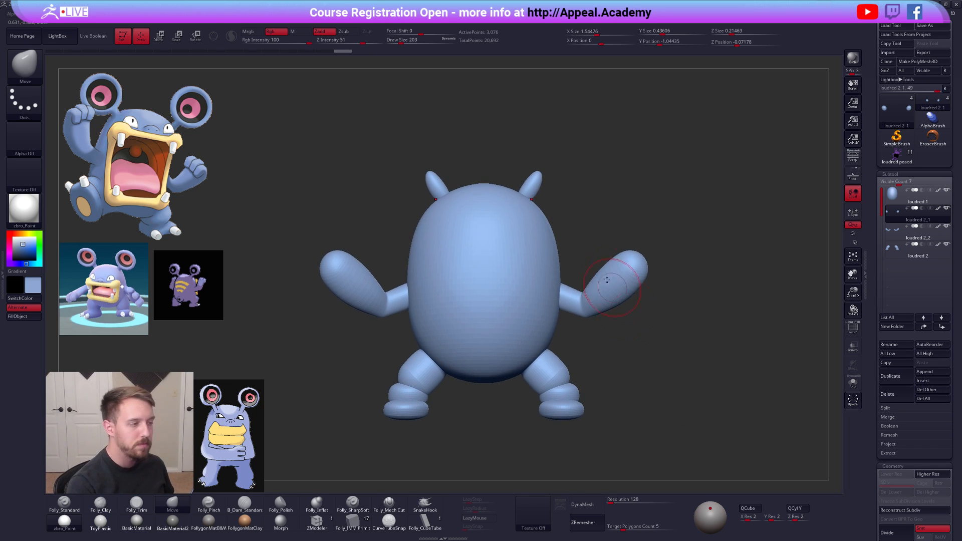
left_click_drag(535, 187, 527, 189)
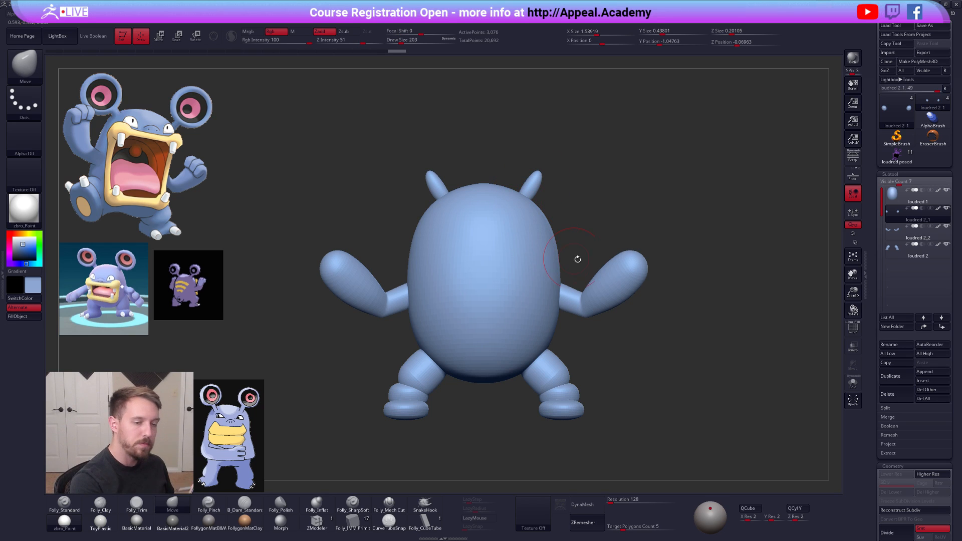
left_click(891, 376)
left_click(352, 521)
right_click_drag(542, 184, 539, 243)
mouse_move(545, 242)
left_mouse_down()
mouse_move(518, 269)
mouse_move(538, 273)
left_mouse_up()
right_click_drag(543, 268, 561, 207, "shift")
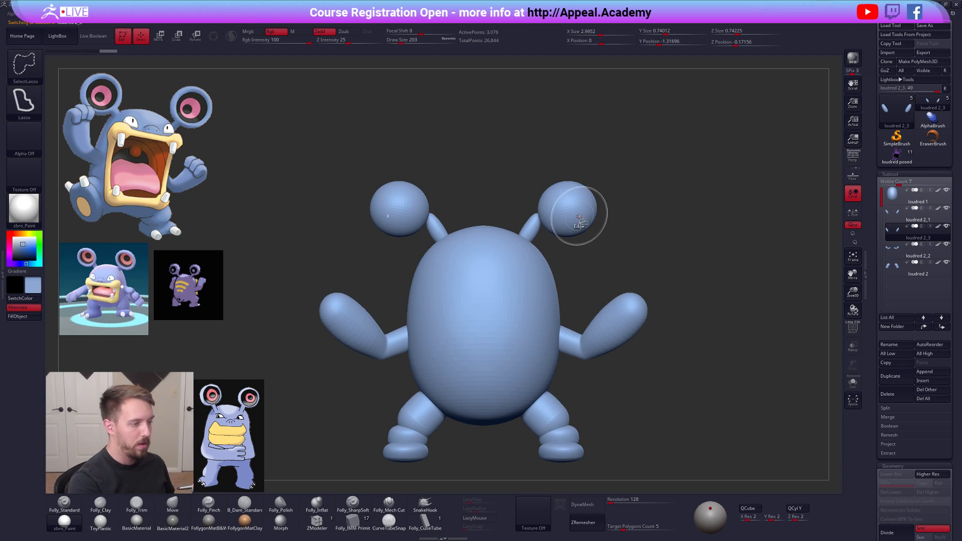
right_click(591, 205)
key("shift+f")
key("shift+f")
mouse_move(674, 359)
right_mouse_down()
mouse_move(689, 361)
mouse_move(672, 390)
mouse_move(658, 365)
right_mouse_up()
key("shift+s")
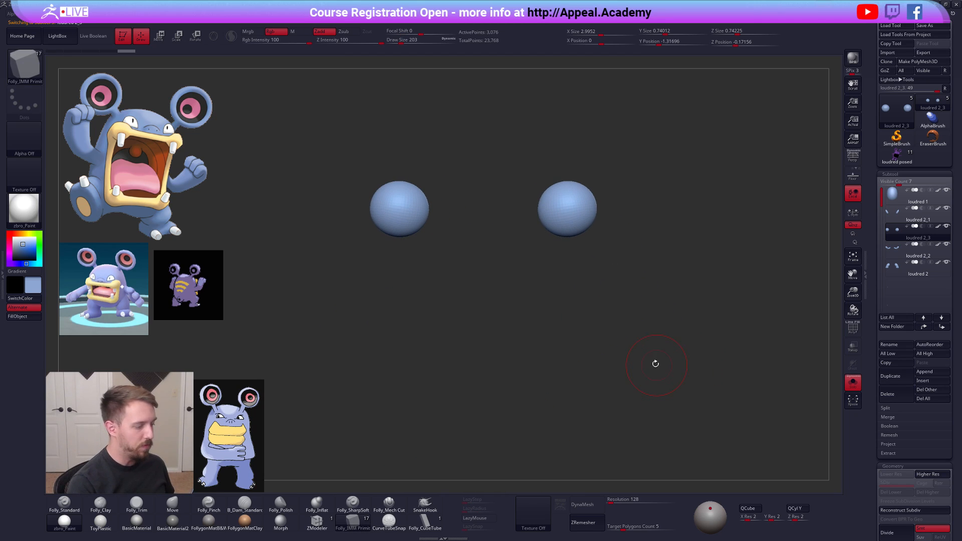
left_click(902, 390)
left_click(910, 395)
- Insert a Sphere3D subtool, place it directly below the ear stalks in the subtool order, and show all subtools
left_click(929, 374)
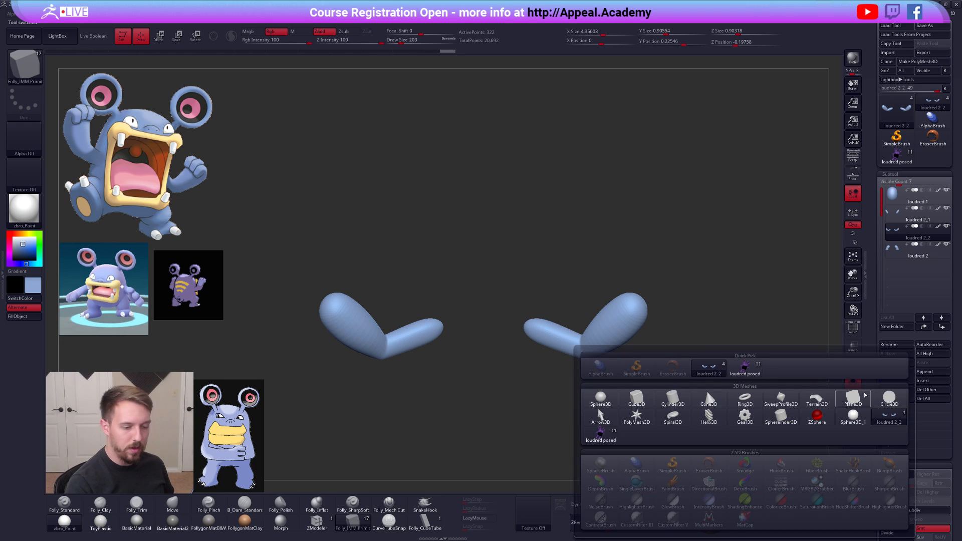
left_click(614, 398)
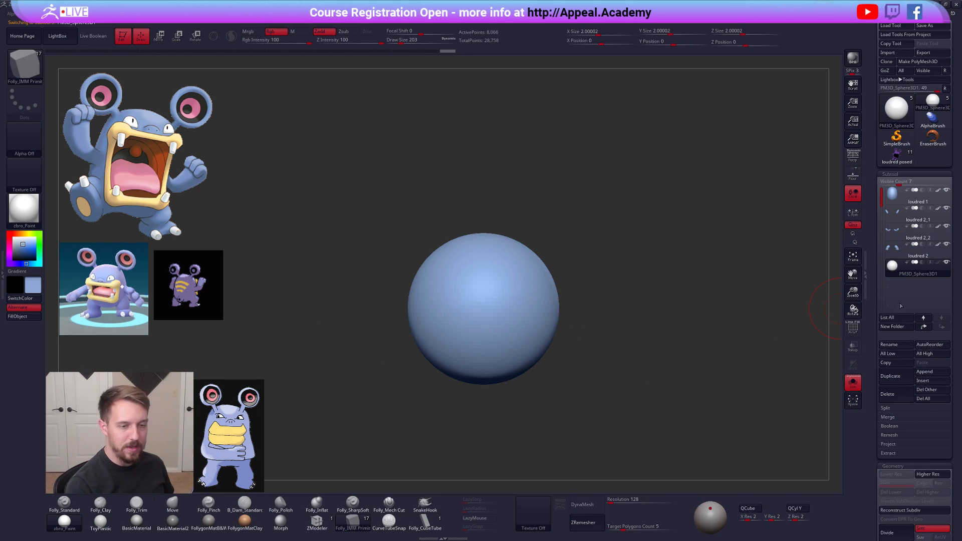
left_click(927, 329)
left_click(927, 329)
left_click(853, 383)
- Move the new sphere onto the tip of one ear stalk and scale it down to a size of about 1.01
key("w")
left_click_drag(522, 309, 522, 371, "shift")
mouse_move(526, 329)
left_mouse_down()
mouse_move(593, 204)
mouse_move(598, 172)
mouse_move(605, 185)
left_mouse_up()
key("e")
mouse_move(539, 220)
left_mouse_down()
mouse_move(543, 200)
mouse_move(670, 165)
mouse_move(569, 220)
left_mouse_up()
right_click_drag(444, 290, 581, 291)
right_click_drag(582, 291, 577, 258)
left_click_drag(648, 222, 601, 251)
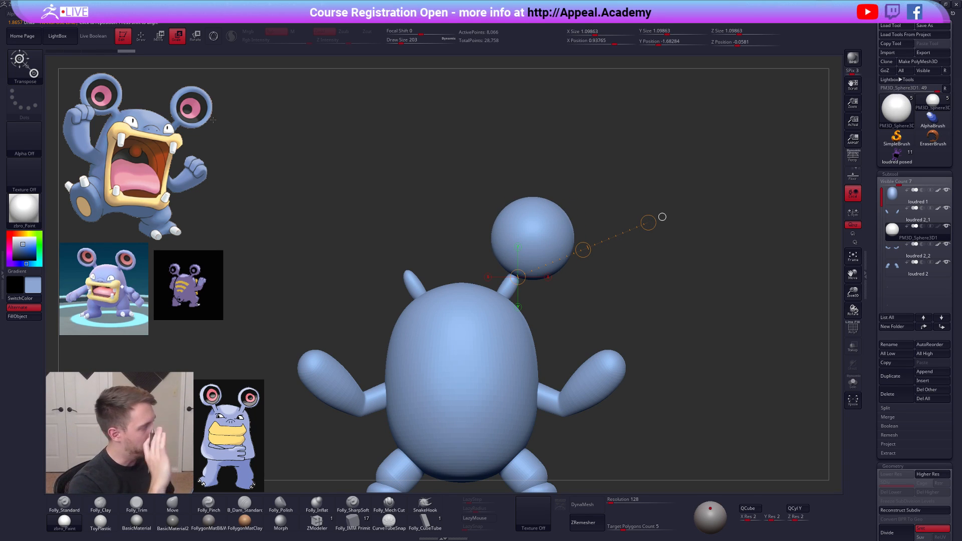
left_click_drag(647, 222, 590, 290)
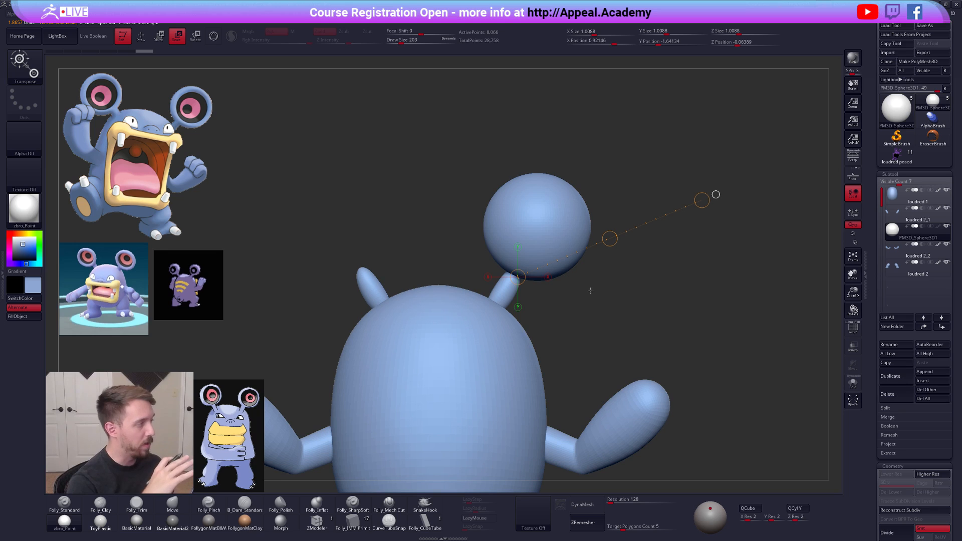
- Flatten the ear sphere from front to back to a depth of about 0.64
right_click_drag(650, 253, 641, 215, "ctrl")
key("q")
mouse_move(521, 253)
right_mouse_down("shift")
mouse_move(544, 245)
mouse_move(532, 251)
right_mouse_up("shift")
key("ctrl+space")
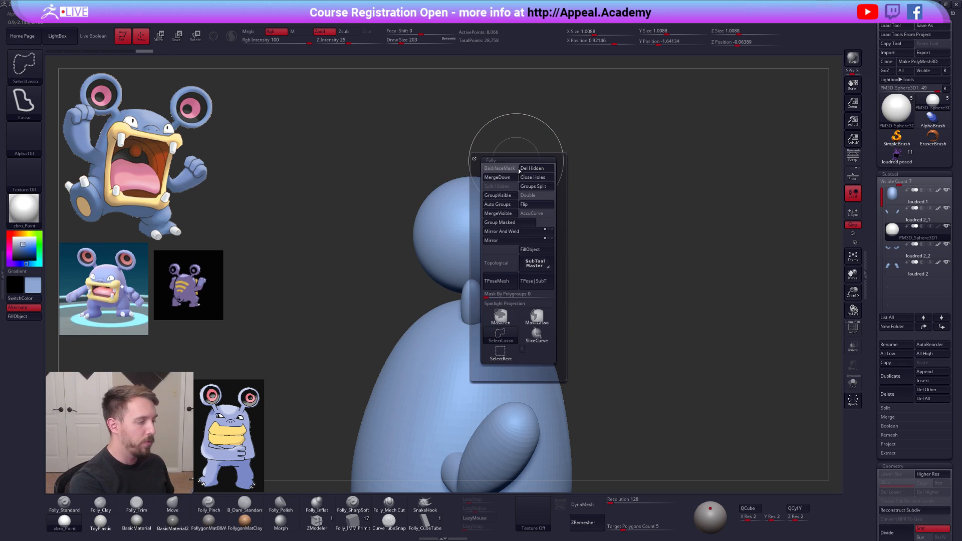
left_click(500, 319, "ctrl")
left_click_drag(592, 141, 475, 358, "ctrl")
mouse_move(532, 250)
left_mouse_down("ctrl")
mouse_move(536, 236)
mouse_move(530, 244)
left_mouse_up("ctrl")
key("w")
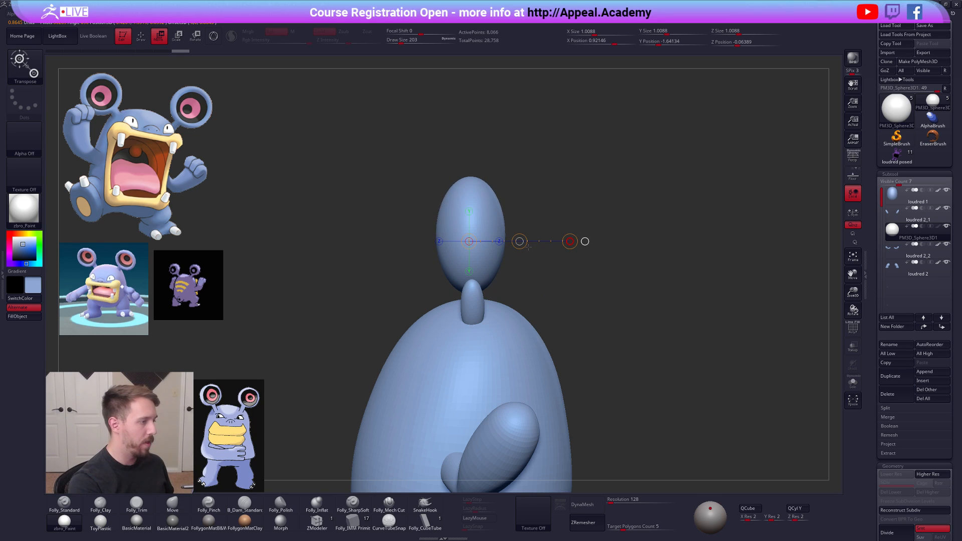
key("q")
left_click_drag(561, 148, 472, 326, "ctrl")
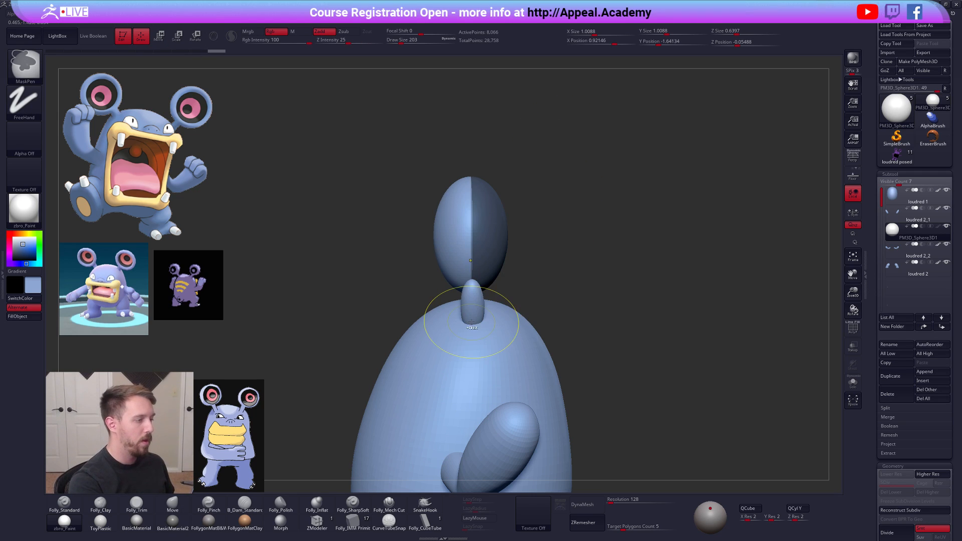
left_click(504, 252, "ctrl")
left_click(502, 253, "ctrl")
left_click(499, 255, "ctrl")
left_click(500, 255, "ctrl")
left_click(500, 254, "ctrl")
left_click(502, 254, "ctrl")
left_click(504, 253, "ctrl")
left_click(505, 253, "ctrl")
left_click_drag(615, 336, 619, 409)
key("shift+f")
key("shift+f")
left_click_drag(586, 161, 606, 166, "ctrl")
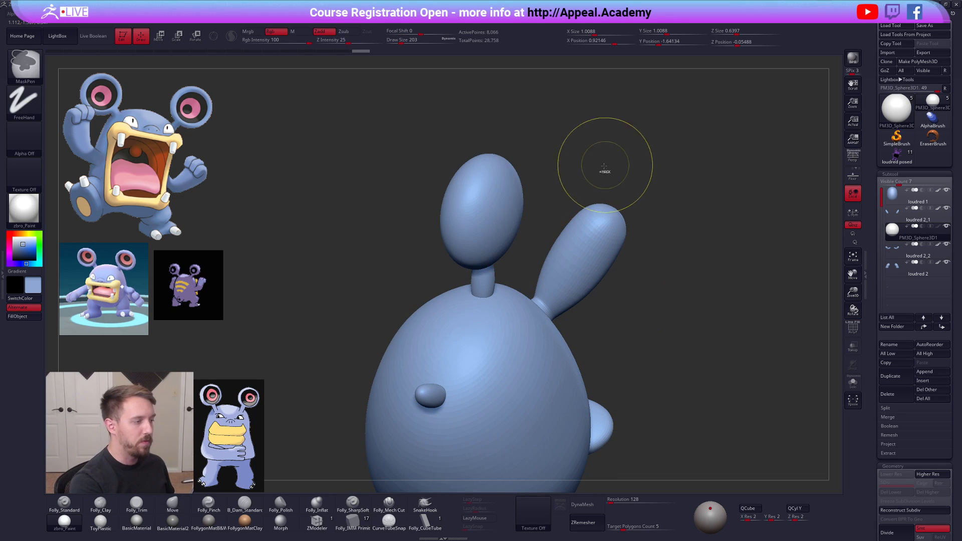
key("shift+f")
key("shift+f")
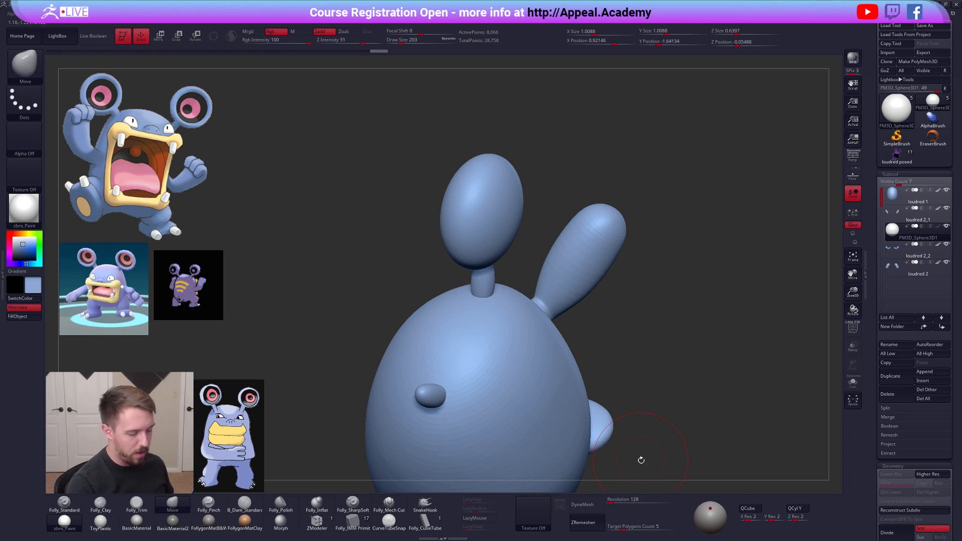
- Try to ZRemesh the flattened ear sphere with a target polygon count of 0.1 and subdivide it
left_click_drag(626, 525, 600, 522)
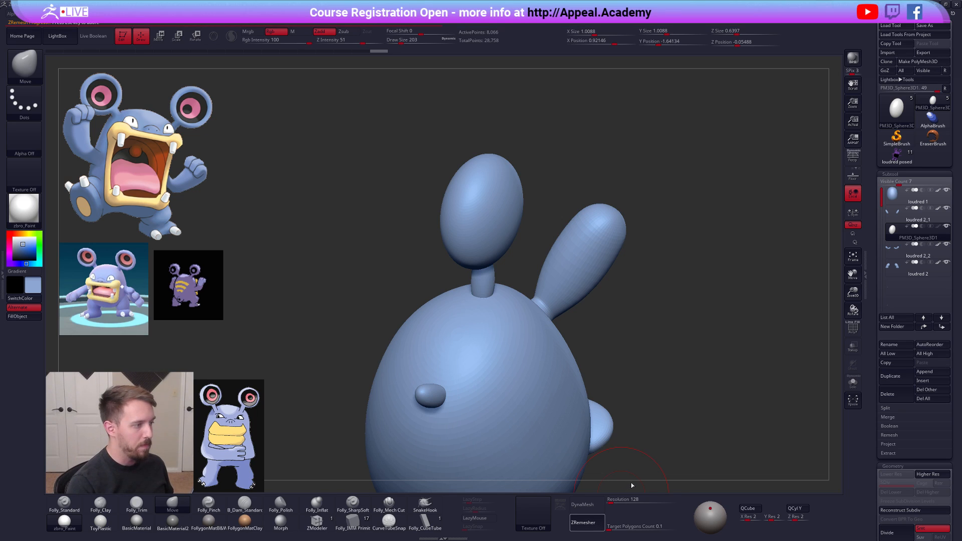
key("shift+f")
left_click_drag(623, 439, 634, 441)
left_click_drag(503, 236, 535, 251)
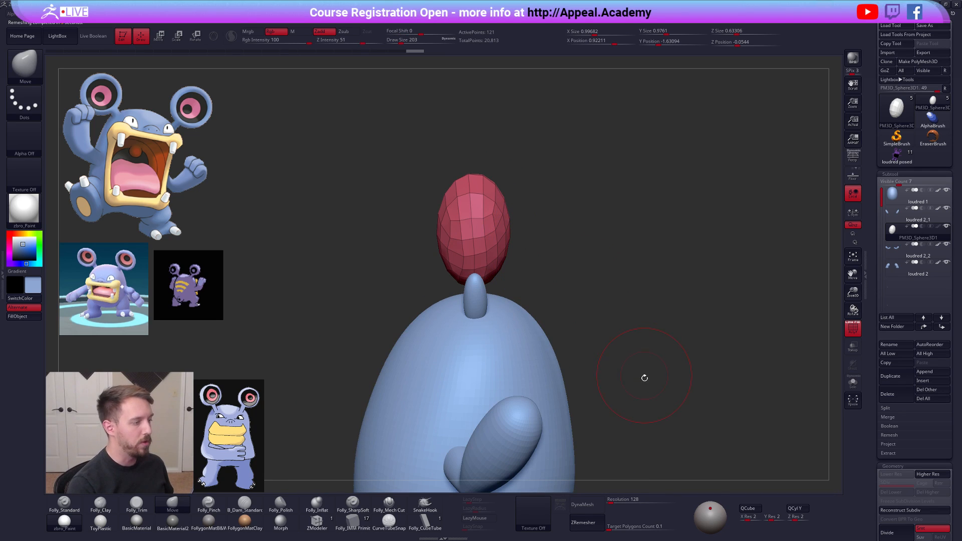
key("ctrl+d")
key("ctrl+d")
key("ctrl+d")
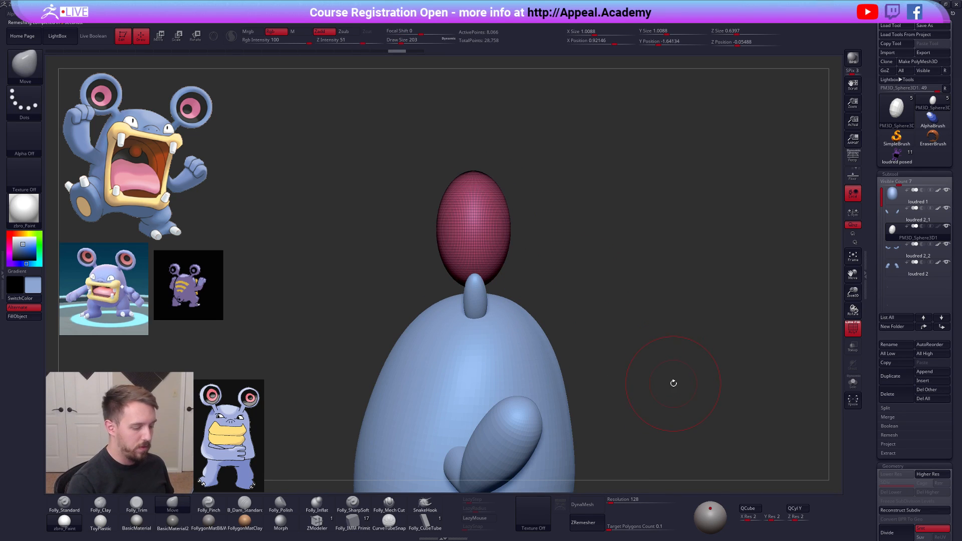
- ZRemesh the flattened ear sphere with a target polygon count of 1 and subdivide it twice
left_click(629, 526)
type("1")
key("Tab")
left_click(591, 516)
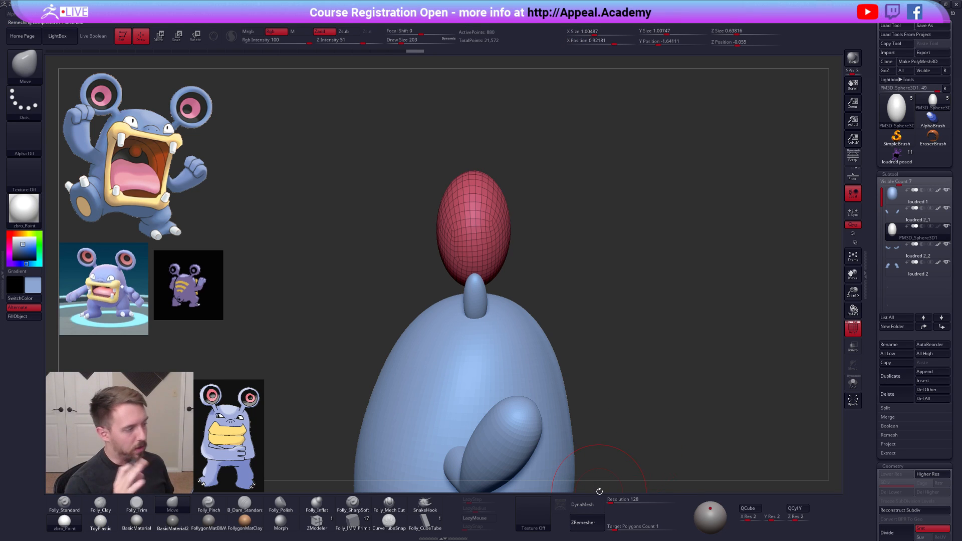
key("ctrl+d")
key("ctrl+d")
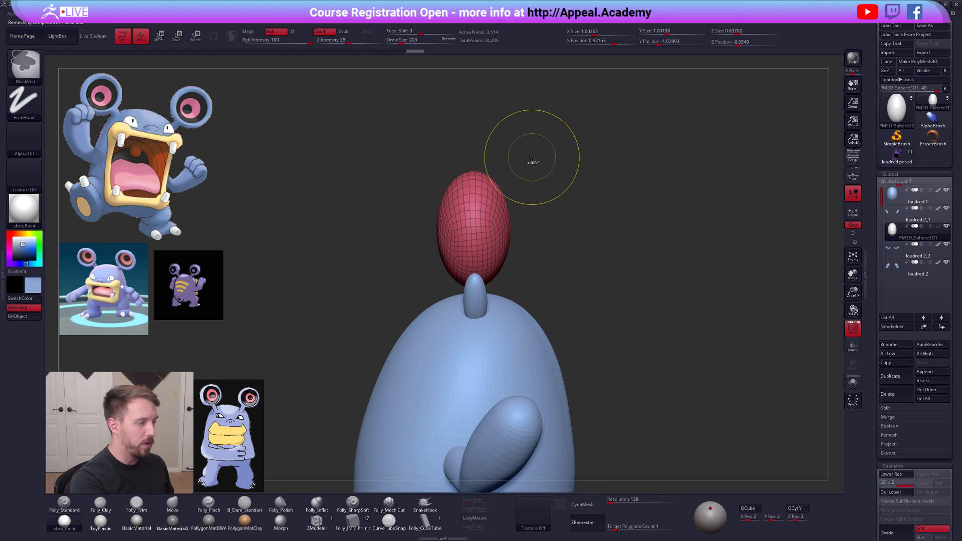
- Mask the rear half of the flattened ear sphere with a softened mask edge
key("shift+f")
left_click_drag(551, 153, 473, 315, "ctrl")
left_click(500, 247, "ctrl")
left_click(501, 249, "ctrl")
left_click(500, 249, "ctrl")
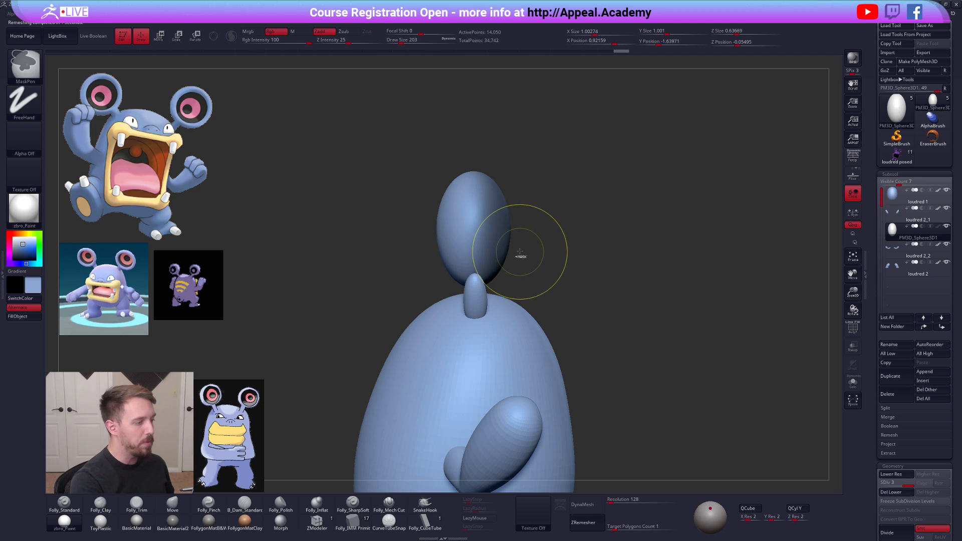
left_click(536, 254, "ctrl")
- Push the unmasked front half back into the rear half to form an ear disc about 0.32 deep
key("w")
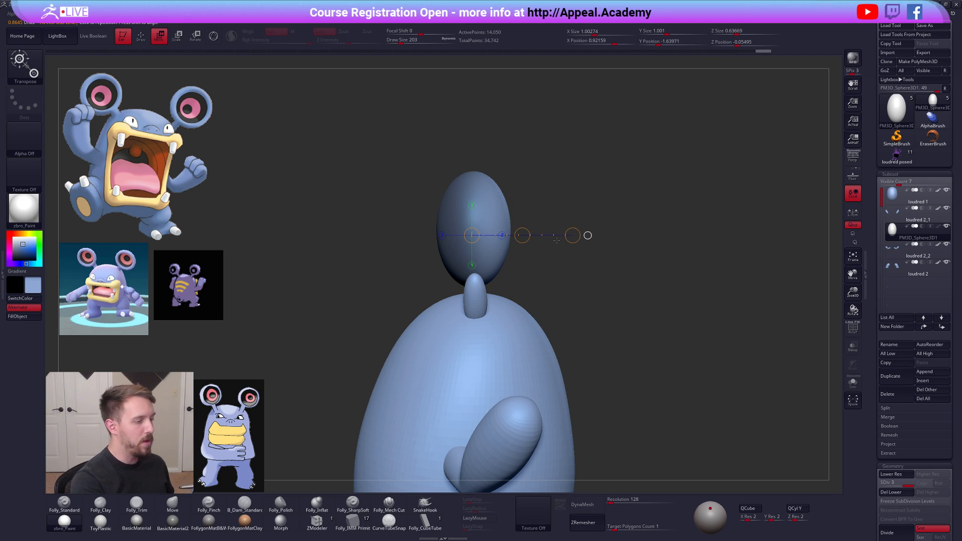
left_click_drag(571, 235, 466, 256)
left_click_drag(621, 216, 573, 233)
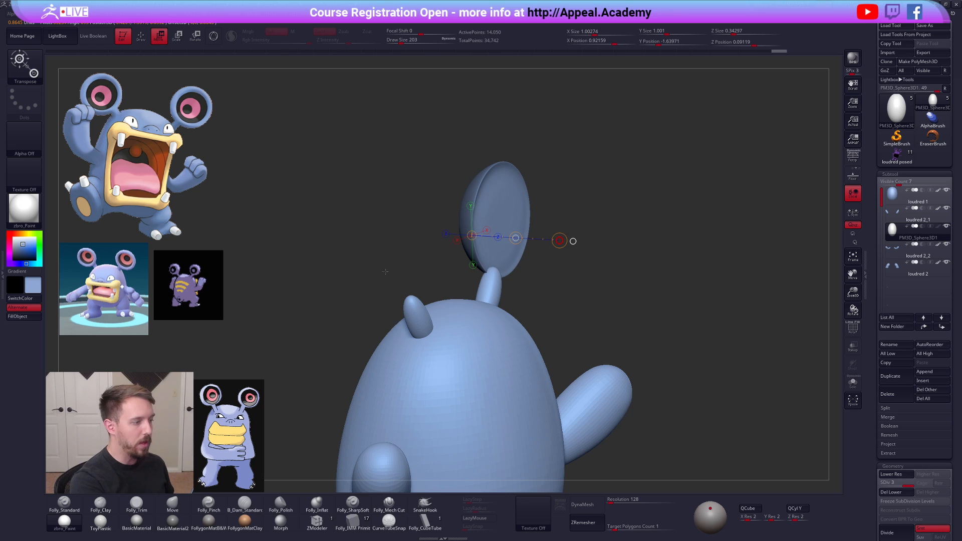
left_click_drag(376, 279, 379, 279)
key("space")
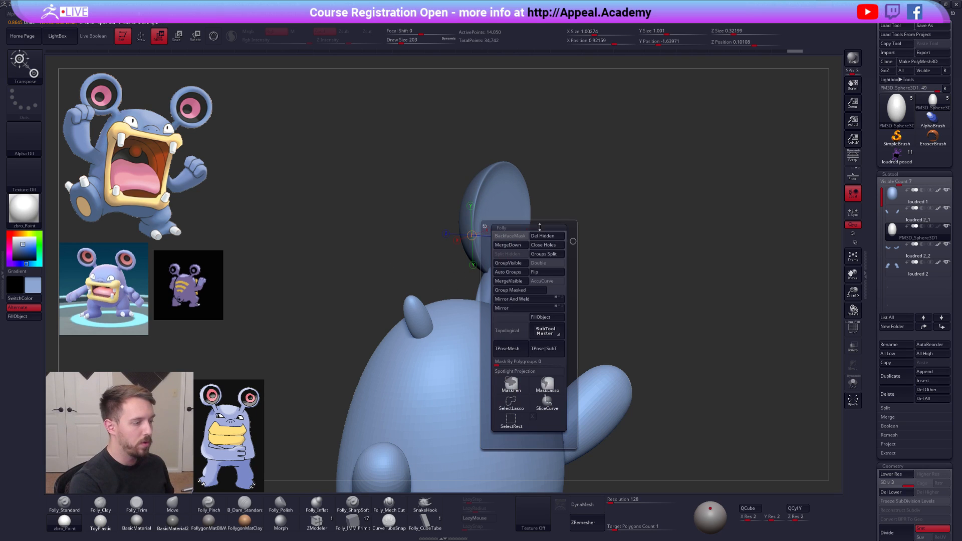
left_click(547, 264)
mouse_move(556, 268)
left_mouse_down()
mouse_move(506, 273)
mouse_move(526, 278)
mouse_move(563, 257)
left_mouse_up()
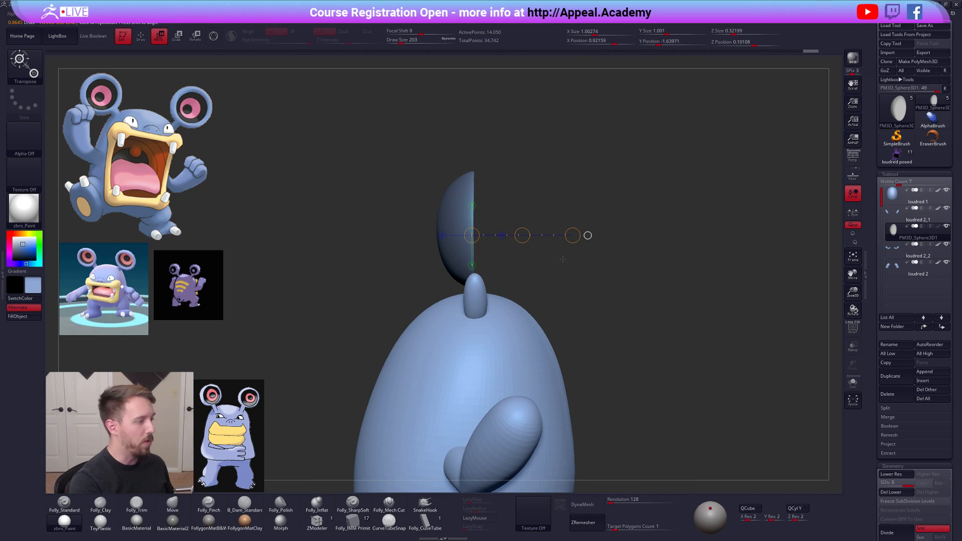
- Set the Move brush to draw size 113, clear the mask and isolate the ear disc for inspection
key("q")
key("b")
key("m")
key("v")
key("space")
left_click_drag(540, 219, 525, 221)
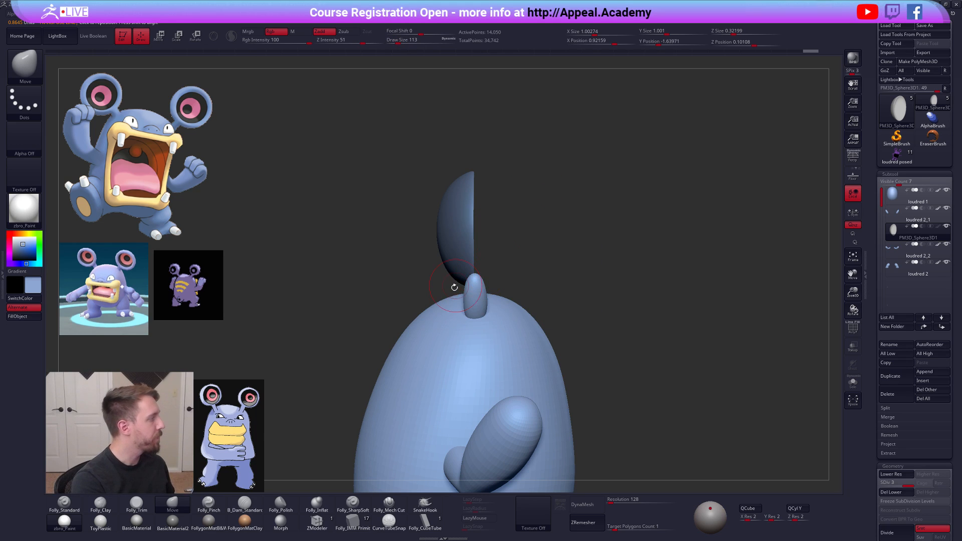
mouse_move(628, 397)
left_mouse_down()
mouse_move(608, 399)
mouse_move(611, 384)
left_mouse_up()
left_click_drag(654, 302, 593, 336, "ctrl")
key("alt+s")
key("shift+f")
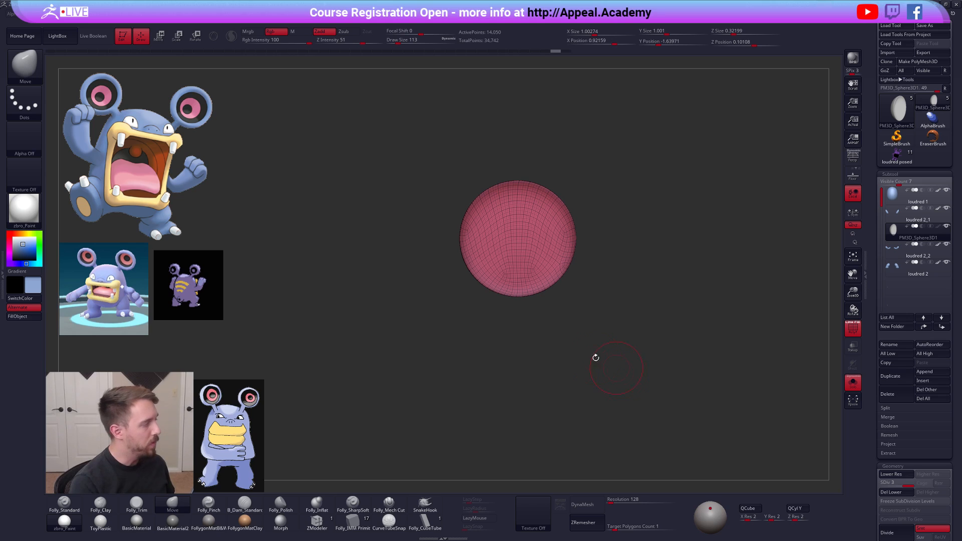
mouse_move(578, 318)
left_mouse_down()
mouse_move(614, 324)
mouse_move(589, 327)
left_mouse_up()
key("shift+f")
left_click_drag(565, 295, 585, 296)
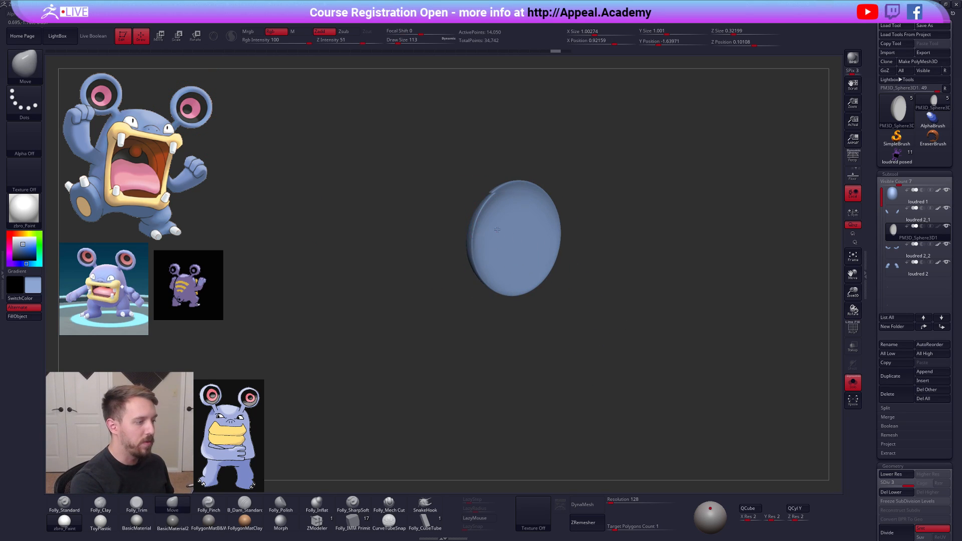
right_click_drag(495, 225, 515, 307)
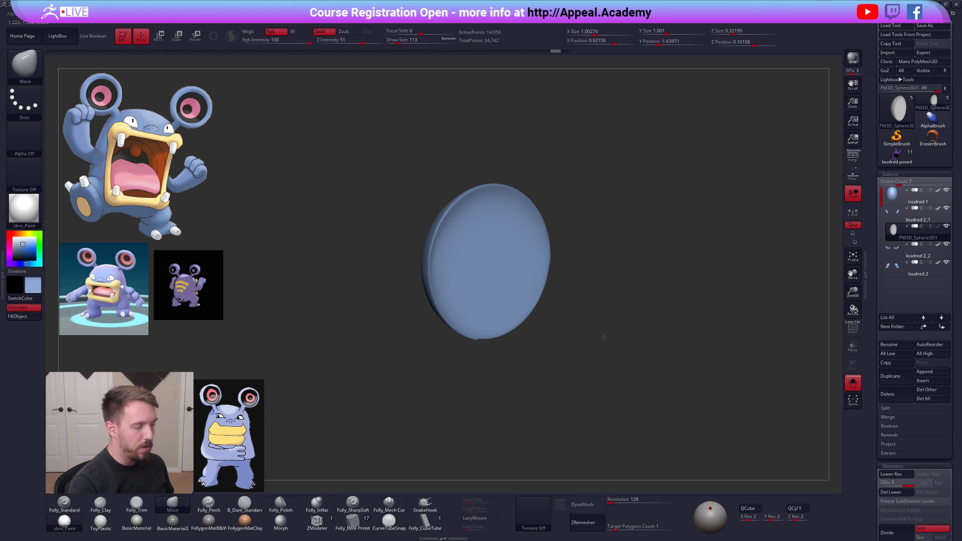
- Give the ear disc's front face its own polygroup and fill the disc with the current blue colour
left_click_drag(601, 343, 601, 292, "alt")
left_click(590, 287, "ctrl")
left_click(588, 287, "ctrl")
key("shift+f")
left_click_drag(572, 297, 549, 282, "alt")
key("1")
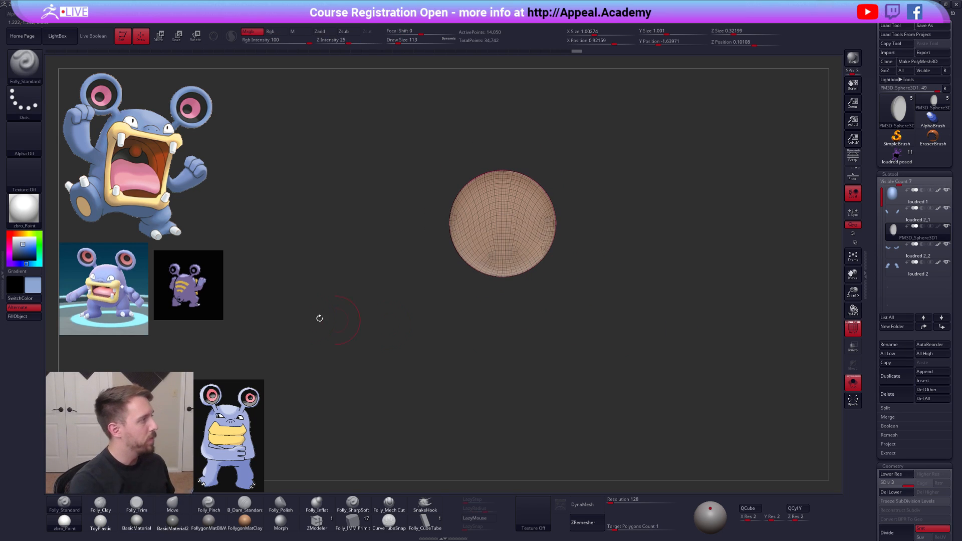
left_click(33, 317)
- Duplicate the ear disc and reduce the copy to its front-face polygroup, deleting its lower subdivision levels and hidden geometry
key("ctrl+shift+d")
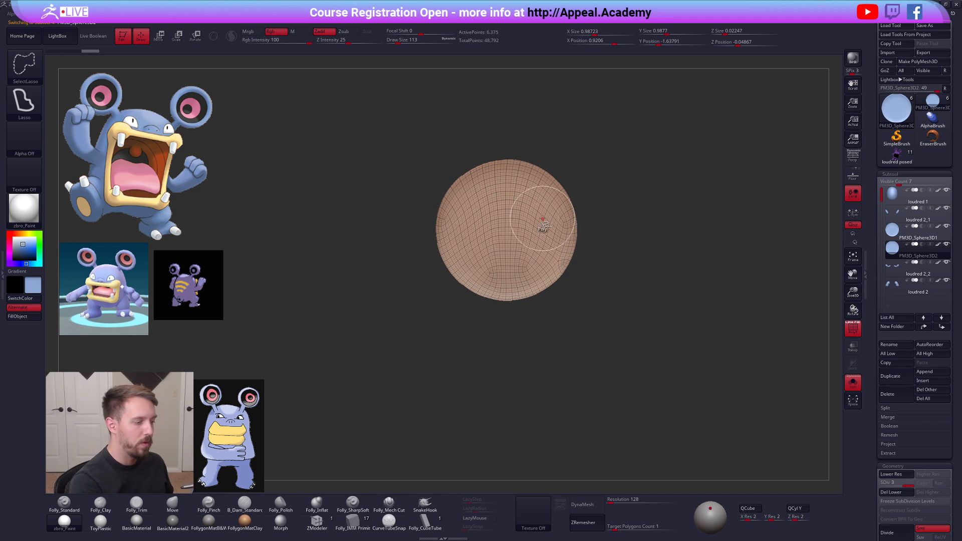
left_click(548, 254)
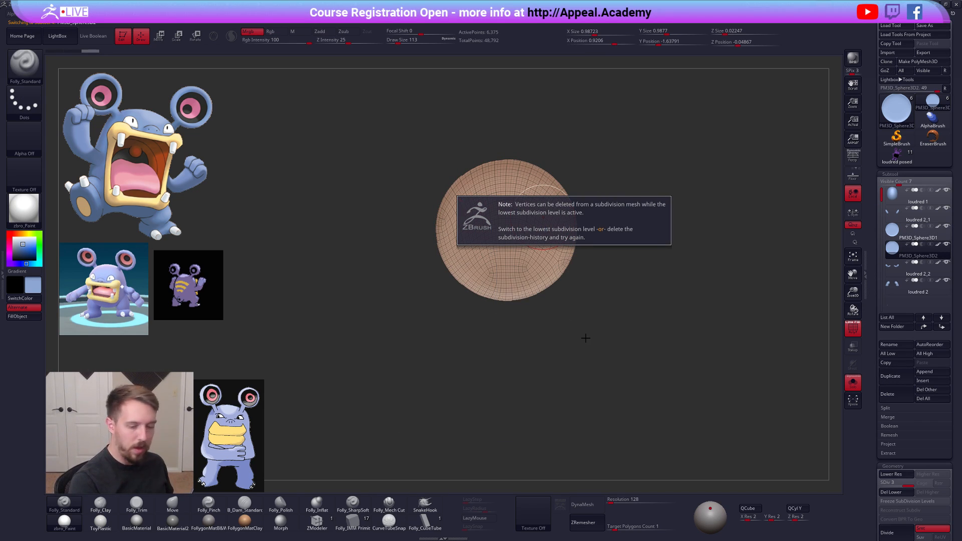
key("shift+d")
key("shift+d")
key("space")
left_click(713, 278)
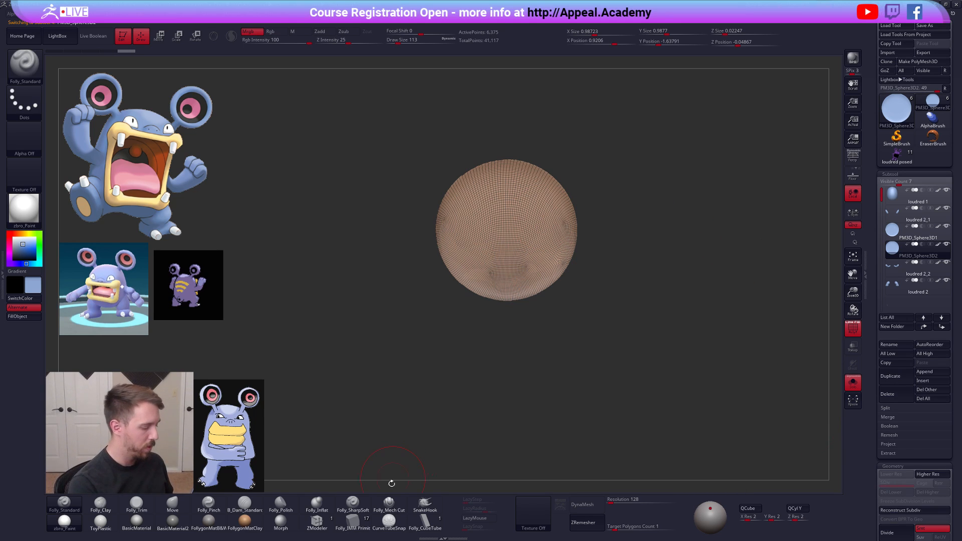
- Create a tube along the border of the copied ear face with the CurveTubeSnap brush
left_click(390, 530)
right_click_drag(494, 198, 508, 170)
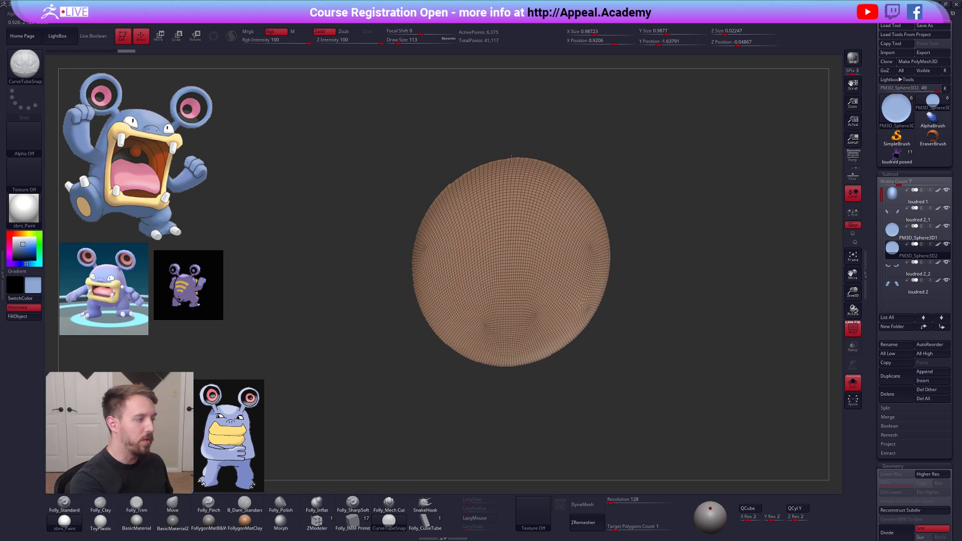
left_click_drag(462, 173, 466, 170)
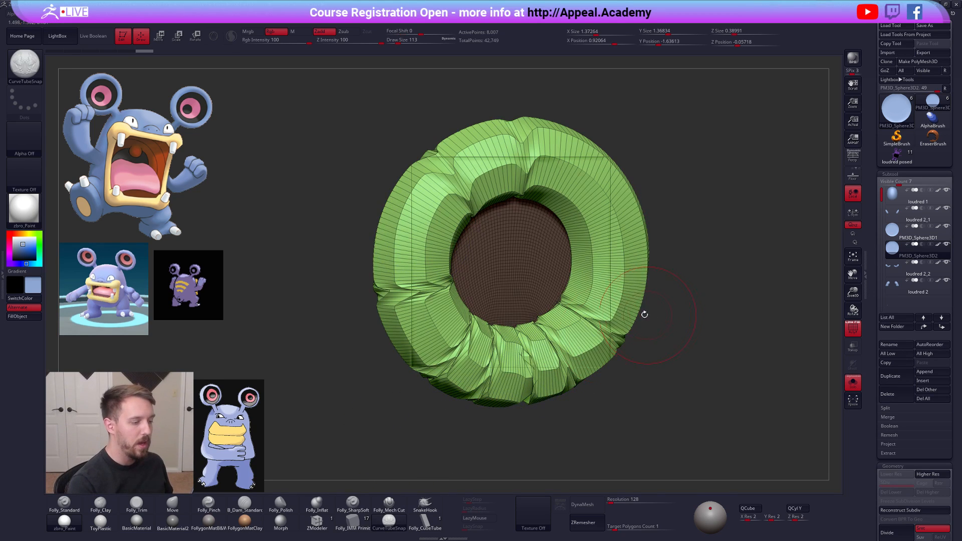
- Thin the tube around the ear face into a slim rim by updating the curve with draw size 43
left_click(607, 289)
key("space")
left_click_drag(711, 298, 679, 298)
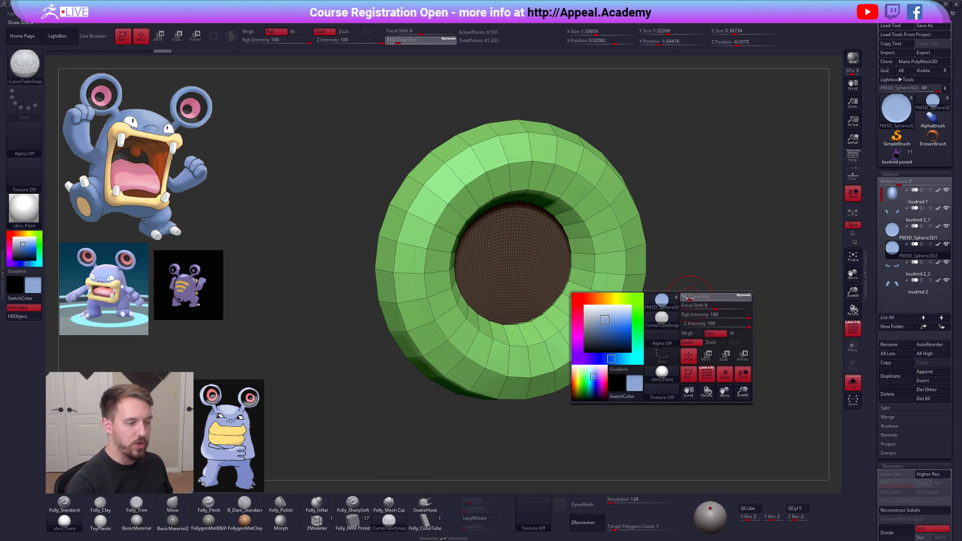
left_click(608, 292)
mouse_move(695, 342)
right_mouse_down("ctrl")
mouse_move(657, 335)
mouse_move(631, 279)
right_mouse_up("ctrl")
key("alt+s")
key("space")
left_click_drag(631, 281, 635, 281)
left_click(607, 277)
key("space")
mouse_move(666, 320)
left_mouse_down()
mouse_move(650, 375)
mouse_move(668, 365)
mouse_move(630, 334)
left_mouse_up()
left_click(601, 276)
key("shift+f")
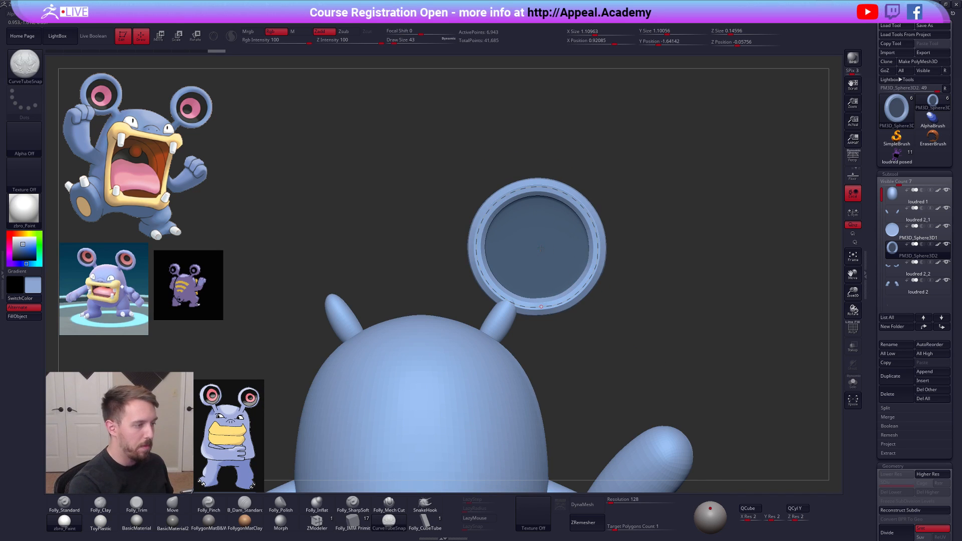
left_click_drag(668, 395, 679, 396)
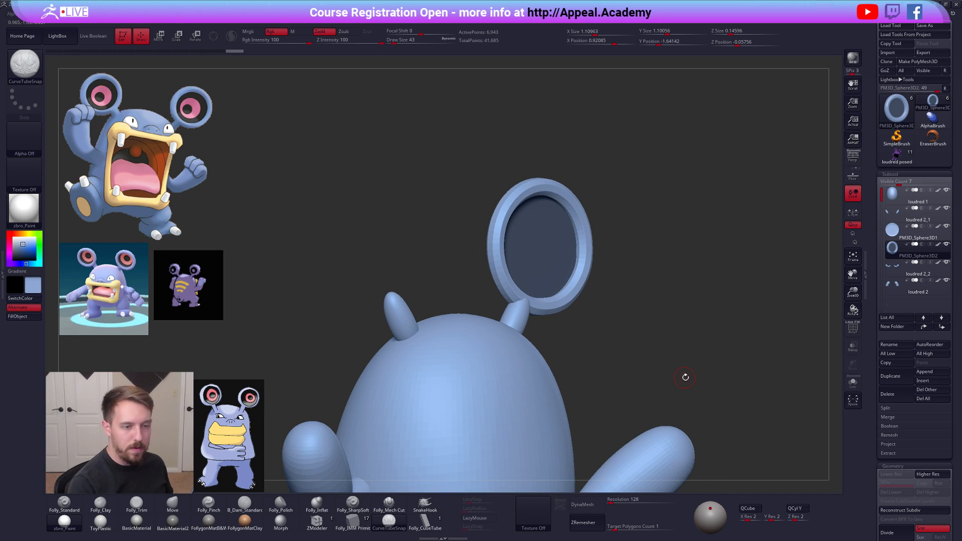
- Isolate the tube's polygroup and delete the hidden face so only the ring remains
key("shift+s")
key("shift+f")
left_click(588, 254, "ctrl+shift")
key("space")
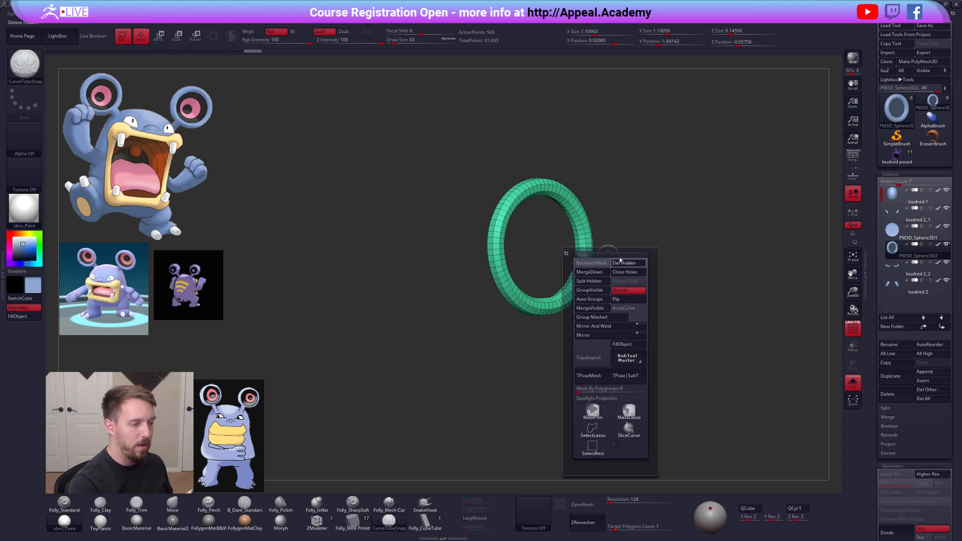
left_click(624, 263)
key("shift+f")
key("shift+s")
- Subdivide the ear ring up to subdivision level 5
left_click_drag(646, 338, 656, 367)
key("ctrl+d")
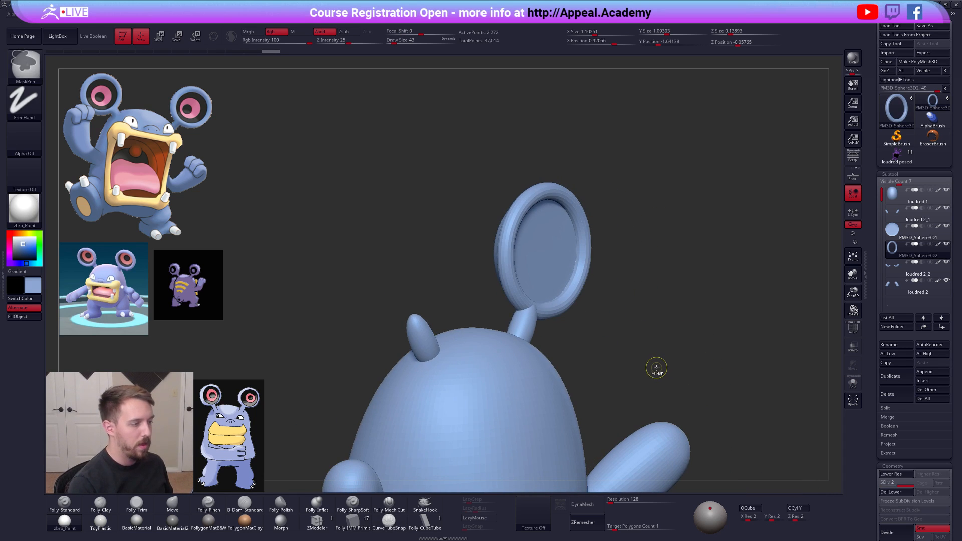
key("ctrl+d")
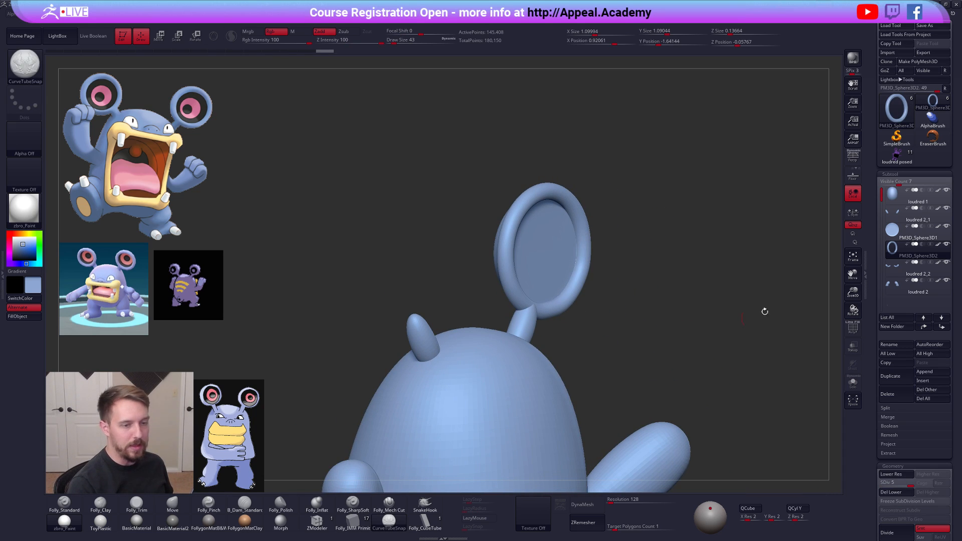
- Scale the ear disc to about 1.10 wide and 0.35 deep so it fits the ring, and return to the Move brush
left_click(896, 237)
left_click_drag(726, 351, 678, 302, "shift")
key("e")
left_click_drag(572, 266, 637, 266)
left_click_drag(532, 248, 641, 298)
left_click_drag(587, 234, 594, 233)
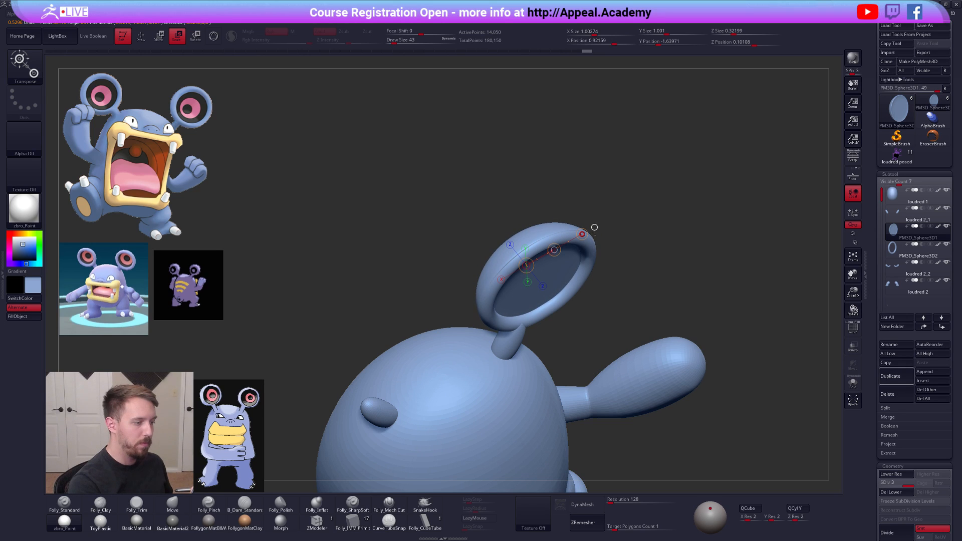
mouse_move(612, 265)
left_mouse_down()
mouse_move(627, 289)
mouse_move(620, 323)
left_mouse_up()
key("q")
key("b")
key("m")
key("v")
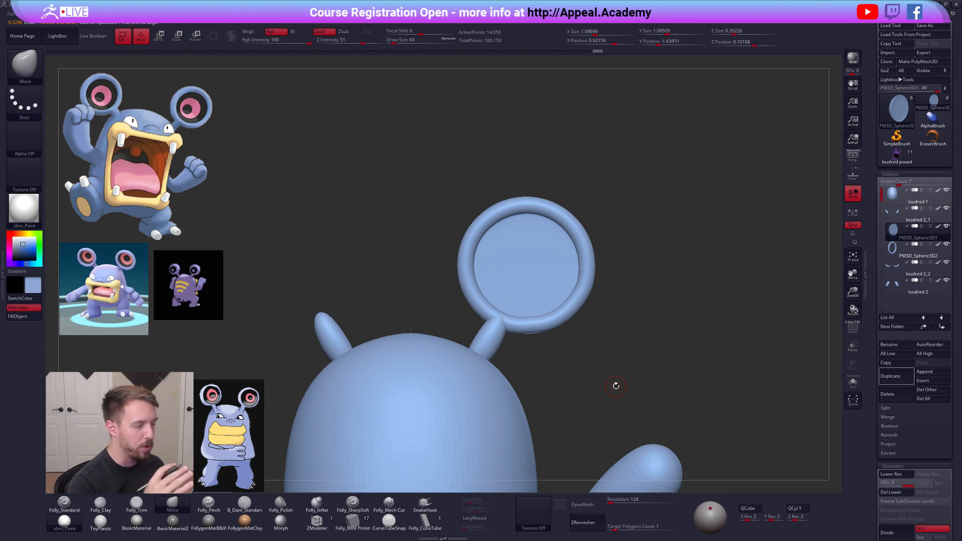
- Isolate the ear disc and enlarge the Move brush to draw size 252
left_click_drag(641, 389, 654, 374)
key("shift+f")
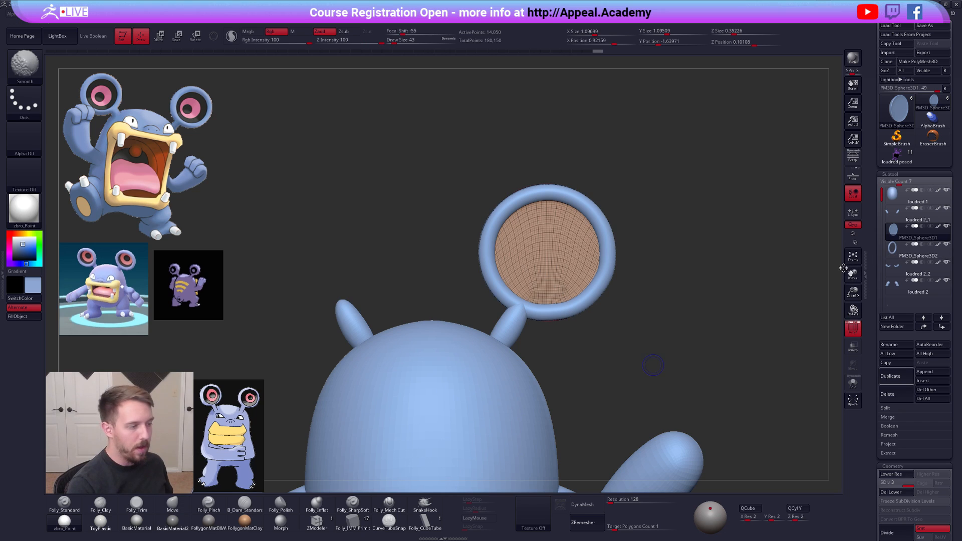
key("shift+f")
key("w")
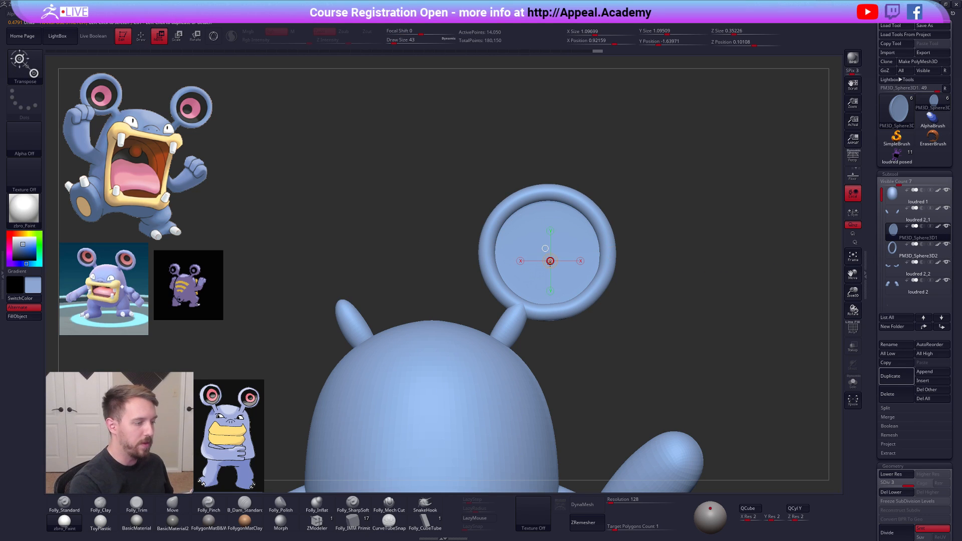
key("shift+s")
right_click_drag(550, 290, 573, 294)
key("q")
key("space")
left_click(612, 274)
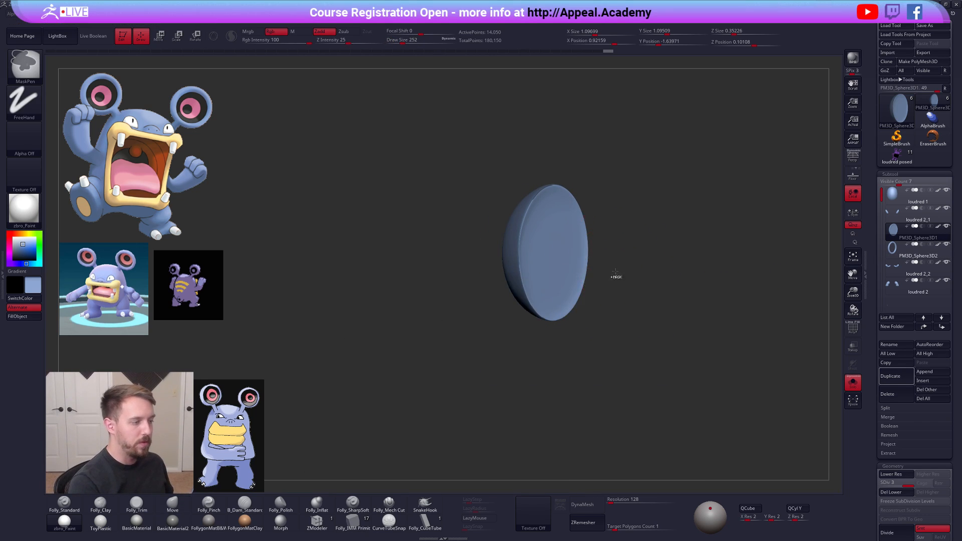
- Push the centre of the ear disc's front face inward into a bowl using the Move brush at draw size 292
left_click_drag(612, 265, 590, 279, "shift")
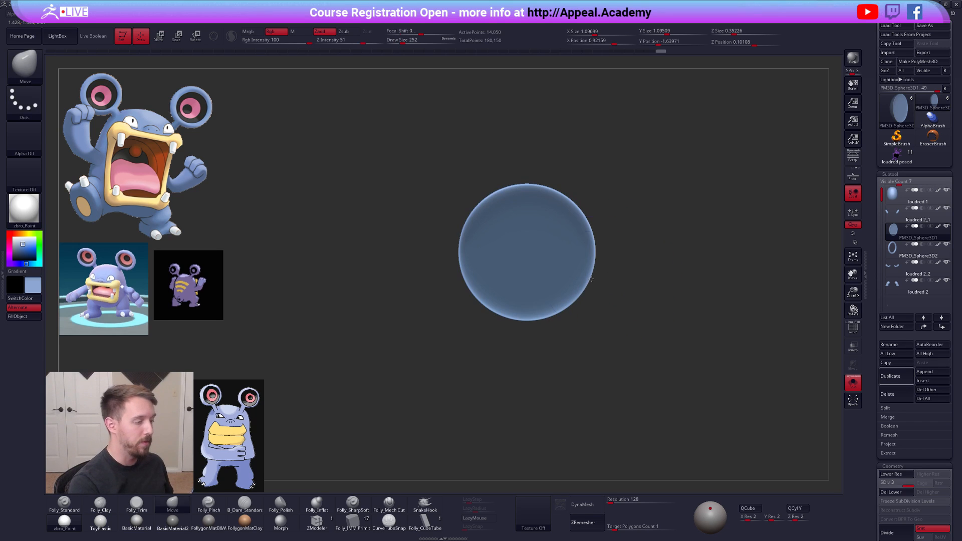
key("space")
left_click_drag(524, 254, 529, 254)
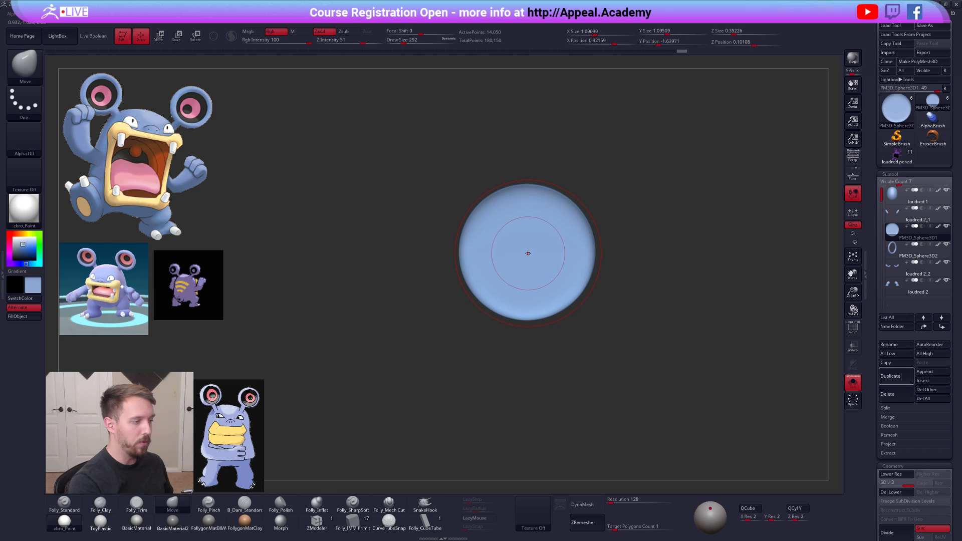
mouse_move(451, 281)
left_mouse_down()
mouse_move(407, 310)
mouse_move(467, 305)
left_mouse_up()
left_click_drag(529, 288, 630, 312)
key("ctrl+shift+s")
key("space")
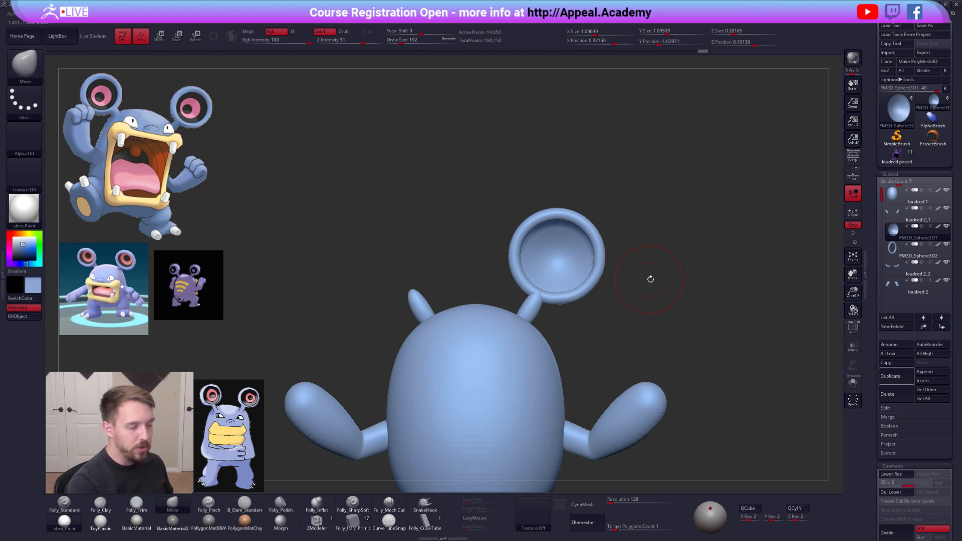
key("[")
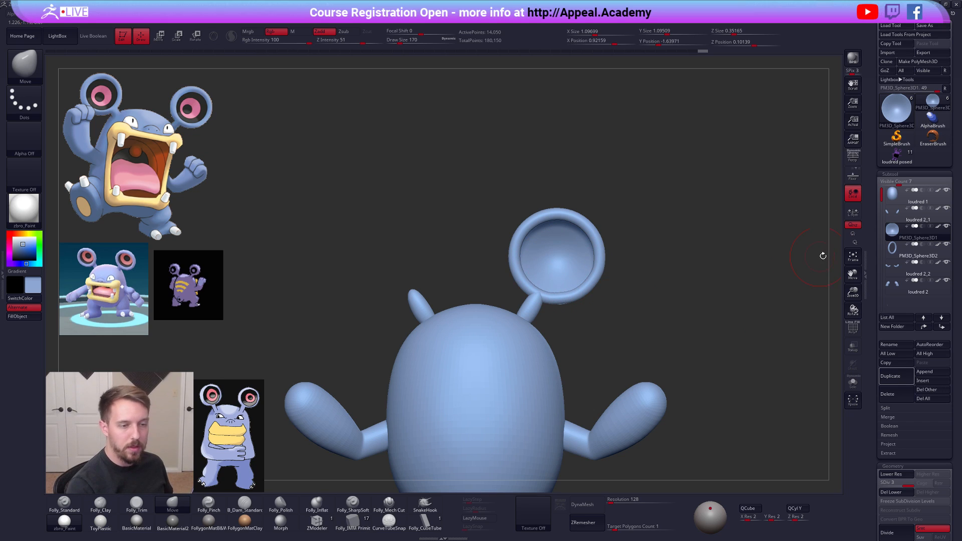
- Merge the hollowed ear disc down with the rim ring into one subtool
key("space")
left_click(711, 373)
key("Return")
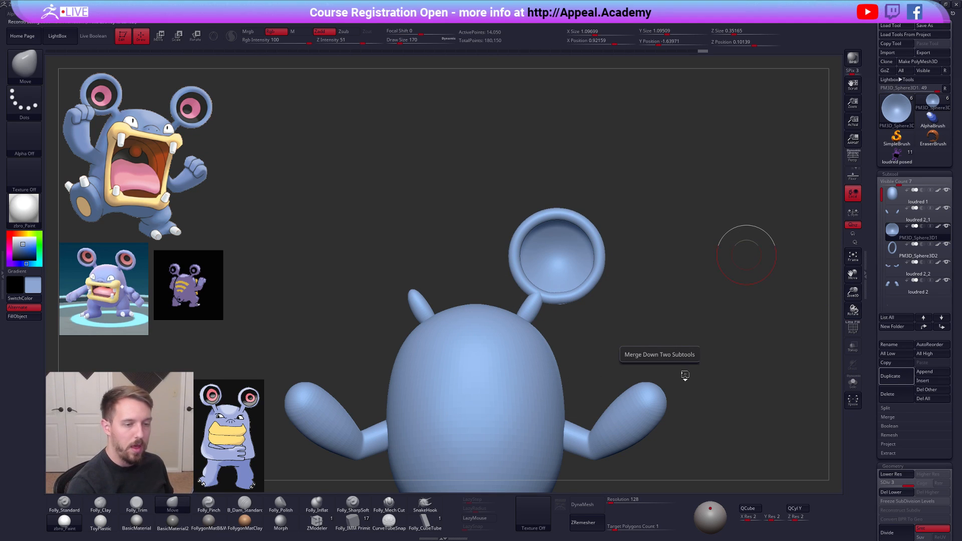
key("shift+f")
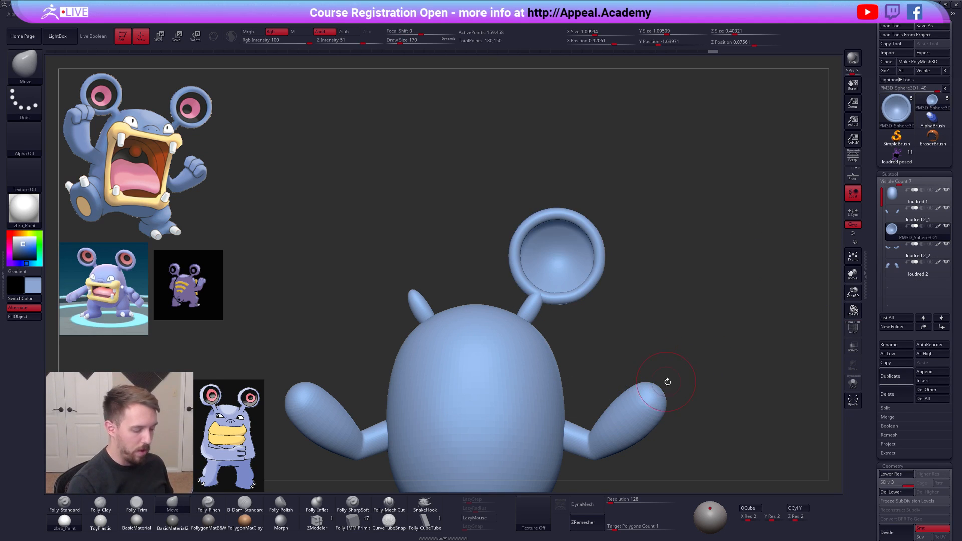
- Try DynaMesh on the merged ear at resolution 128 and undo it
left_click(582, 504)
left_click(550, 516)
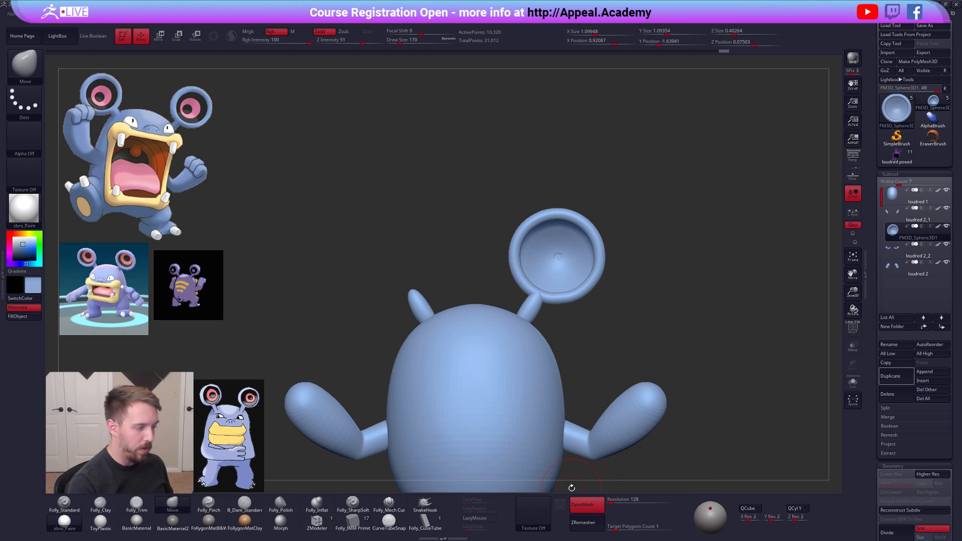
key("alt+s")
key("ctrl+d")
key("ctrl+d")
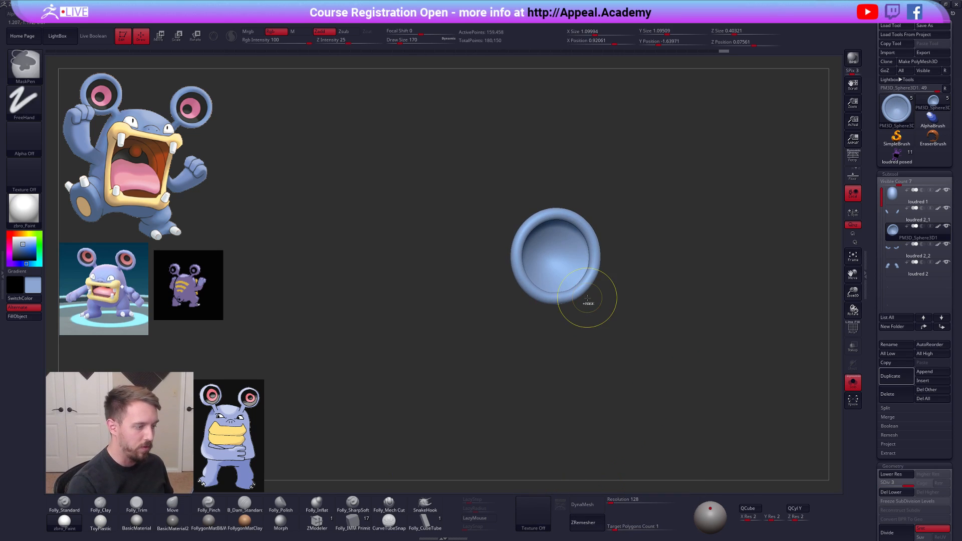
- DynaMesh the merged ear at resolution 336 to fuse the bowl and rim
left_click(582, 504)
left_click(566, 524)
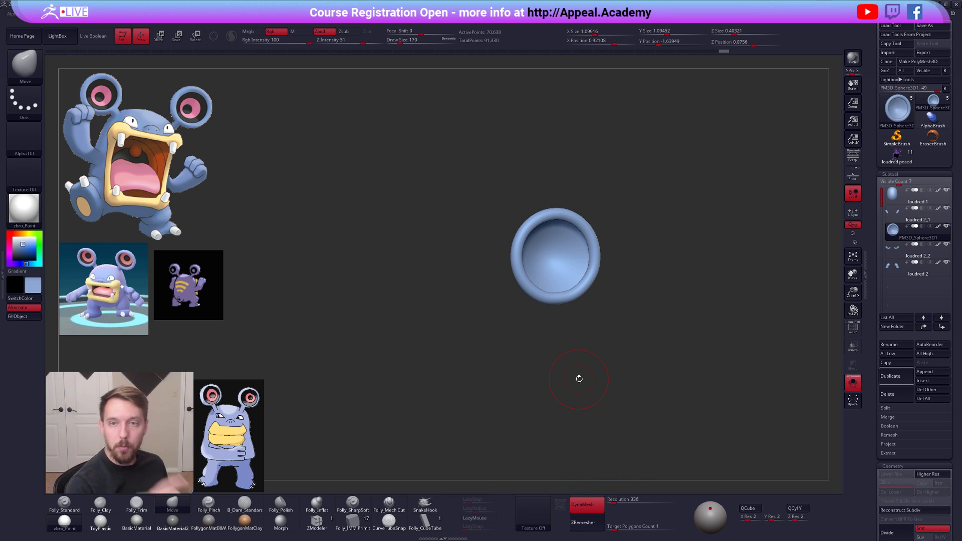
left_click_drag(585, 219, 685, 344)
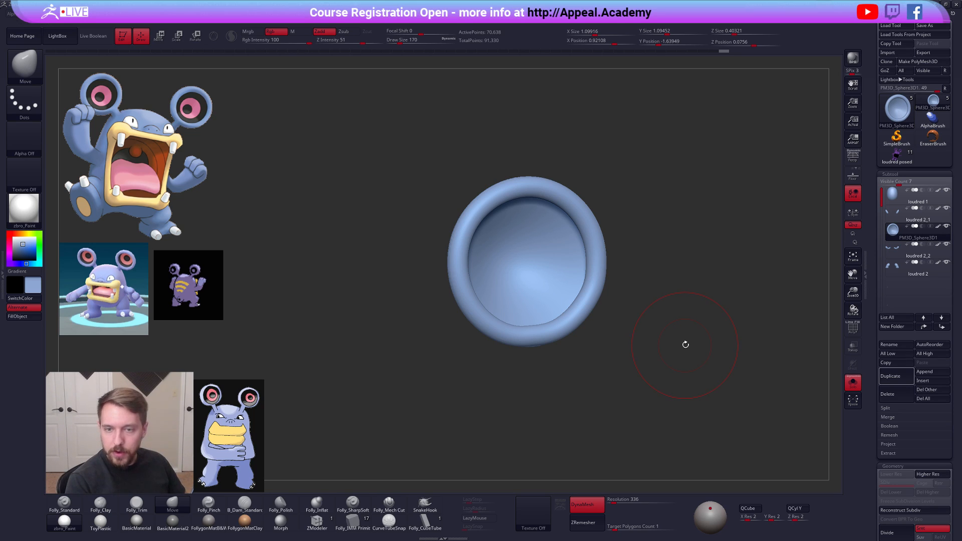
- Refine the fused ear's shape with the Move brush at draw size 203 and shift it slightly forward on its stalk
mouse_move(648, 368)
left_mouse_down("shift")
mouse_move(642, 381)
mouse_move(603, 367)
mouse_move(591, 340)
left_mouse_up("shift")
key("space")
mouse_move(580, 269)
left_mouse_down()
mouse_move(579, 319)
mouse_move(554, 257)
mouse_move(545, 379)
mouse_move(501, 346)
mouse_move(537, 376)
mouse_move(597, 300)
left_mouse_up()
key("shift+f")
key("shift+f")
mouse_move(561, 329)
left_mouse_down("alt")
mouse_move(598, 311)
mouse_move(575, 326)
left_mouse_up("alt")
key("ctrl+shift+s")
mouse_move(567, 359)
left_mouse_down("alt")
mouse_move(561, 371)
mouse_move(599, 320)
mouse_move(536, 299)
mouse_move(558, 288)
left_mouse_up("alt")
key("w")
key("q")
mouse_move(676, 360)
left_mouse_down("shift")
mouse_move(635, 370)
mouse_move(603, 340)
left_mouse_up("shift")
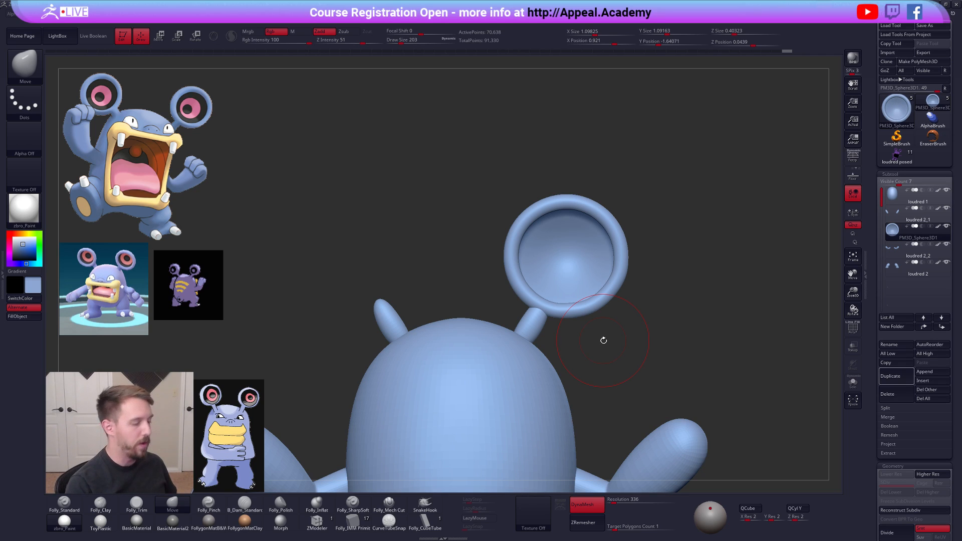
- ZRemesh the fused ear into a clean low-polygon mesh
key("space")
left_click_drag(619, 391, 603, 370, "alt")
key("ctrl+shift+f")
left_click_drag(681, 256, 659, 250, "alt")
left_click(586, 504)
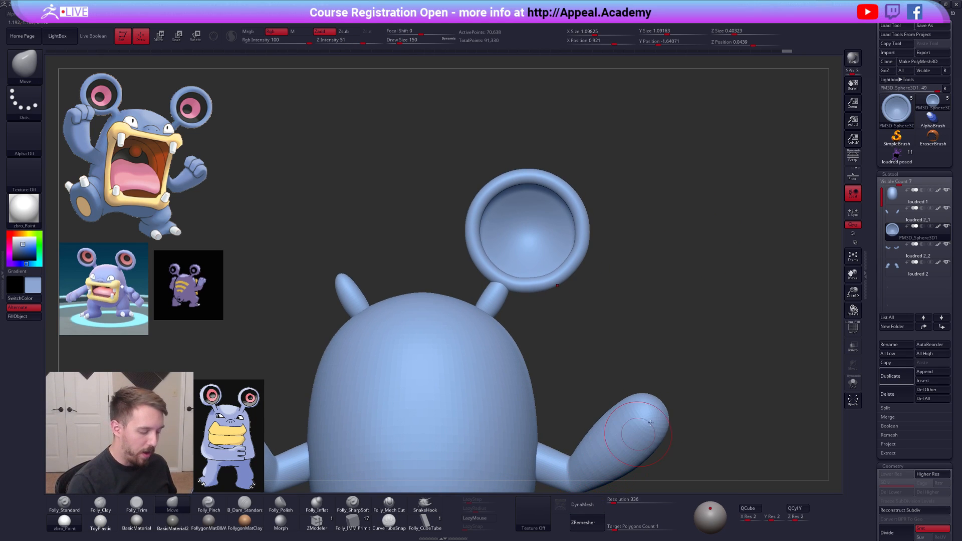
left_click(596, 520)
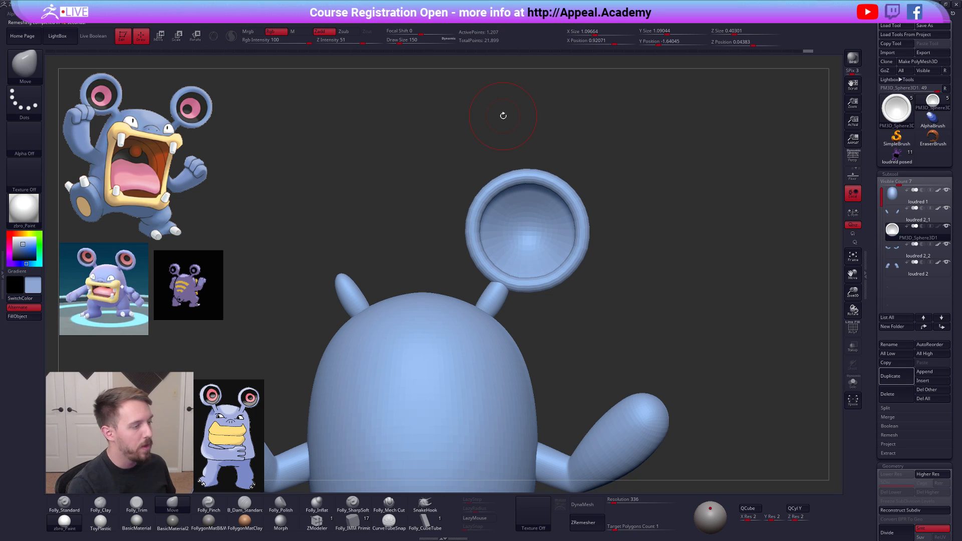
- Isolate the remeshed ear and reshape its profile from the side with the Move brush at draw size 306
key("shift+f")
key("shift+f")
key("alt+s")
mouse_move(547, 254)
right_mouse_down("shift")
mouse_move(572, 273)
mouse_move(574, 251)
mouse_move(526, 297)
right_mouse_up("shift")
key("space")
left_click_drag(551, 253, 556, 254)
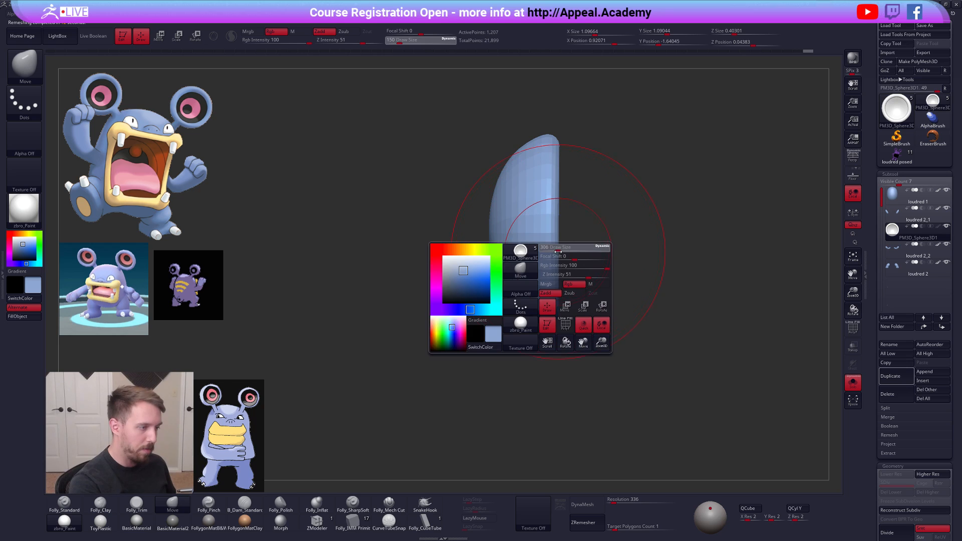
mouse_move(556, 254)
right_mouse_down("shift")
mouse_move(517, 269)
mouse_move(481, 265)
mouse_move(534, 240)
right_mouse_up("shift")
left_click_drag(534, 240, 533, 240)
mouse_move(534, 241)
right_mouse_down("shift")
mouse_move(592, 243)
mouse_move(564, 230)
right_mouse_up("shift")
key("space")
left_click_drag(569, 240, 562, 241)
key("alt+s")
right_click_drag(561, 275, 604, 269, "alt")
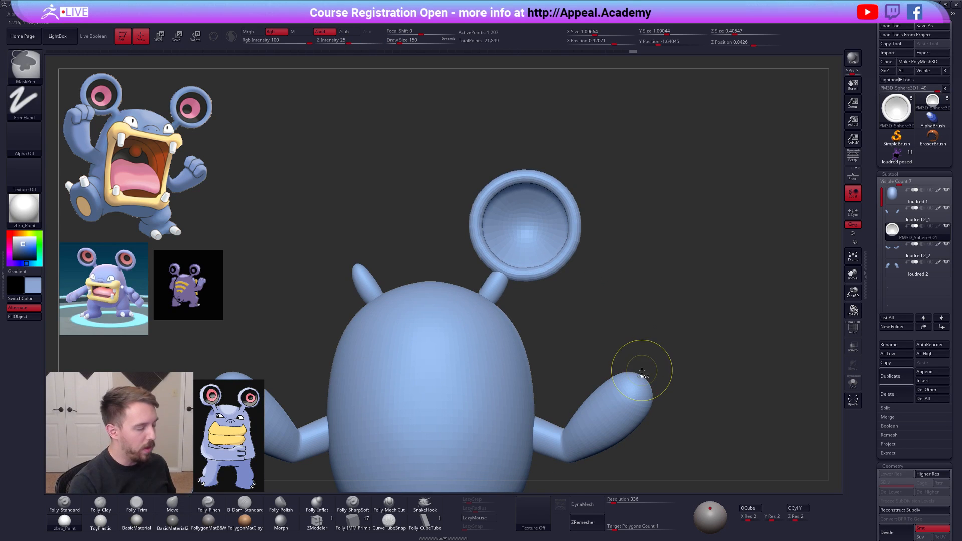
- Subdivide the remeshed ear up to subdivision level 4
key("ctrl+d")
key("ctrl+d")
key("ctrl+d")
- Move the whole ear slightly forward over its stalk in side view and return to the Move brush
mouse_move(635, 366)
right_mouse_down()
mouse_move(676, 348)
mouse_move(651, 325)
right_mouse_up()
key("w")
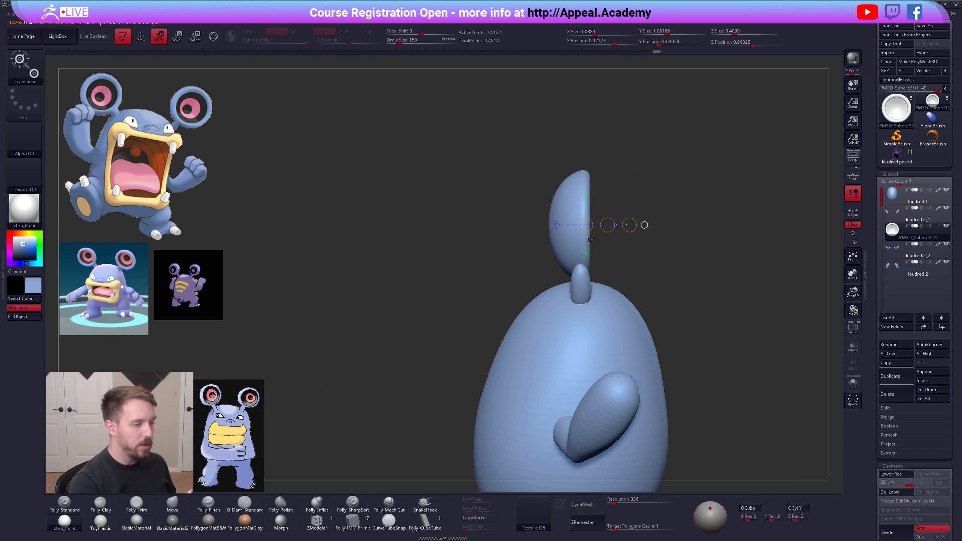
left_click_drag(611, 246, 615, 245)
key("q")
mouse_move(673, 300)
right_mouse_down()
mouse_move(628, 313)
mouse_move(590, 307)
right_mouse_up()
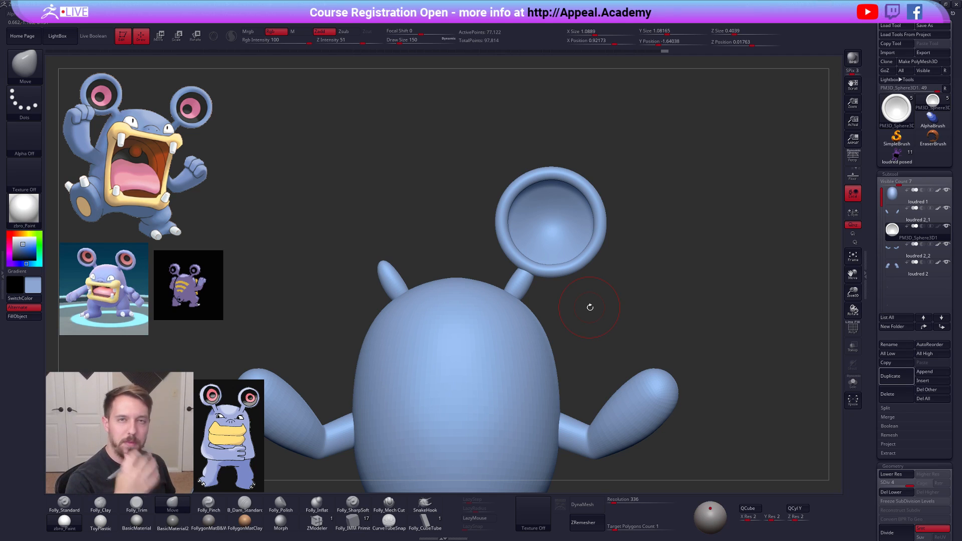
- Fill the ear with the current blue colour using the Folly_Standard brush
key("1")
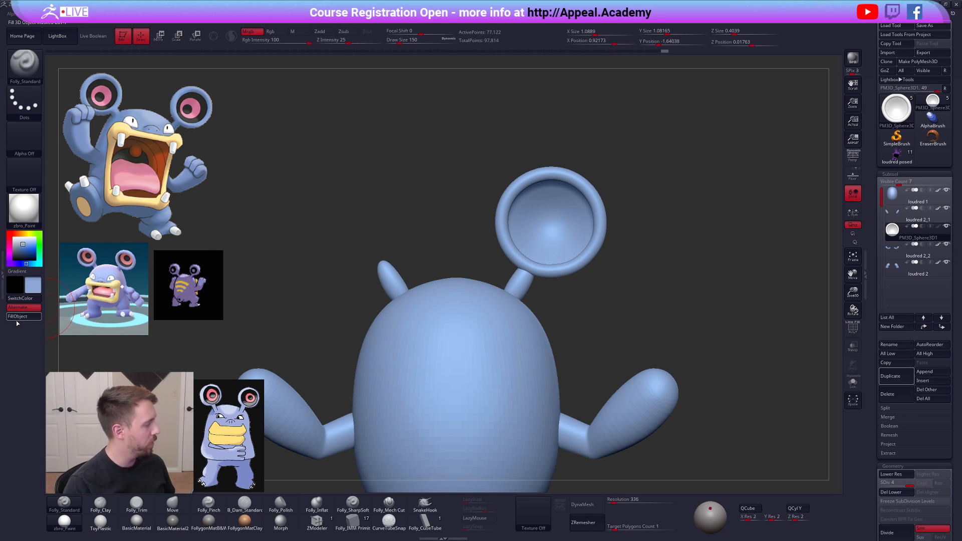
mouse_move(636, 282)
right_mouse_down("alt")
mouse_move(605, 280)
mouse_move(640, 265)
mouse_move(604, 276)
right_mouse_up("alt")
key("space")
left_click_drag(673, 272, 669, 273)
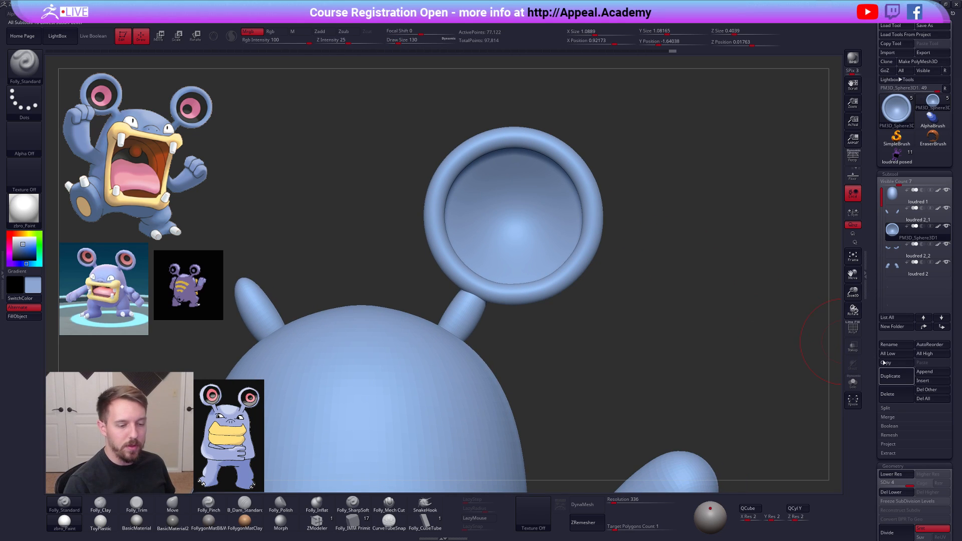
- Delete the ear's lower subdivision levels and mirror and weld it onto the other side of the head
right_click_drag(732, 328, 710, 300, "ctrl")
key("ctrl+shift+f")
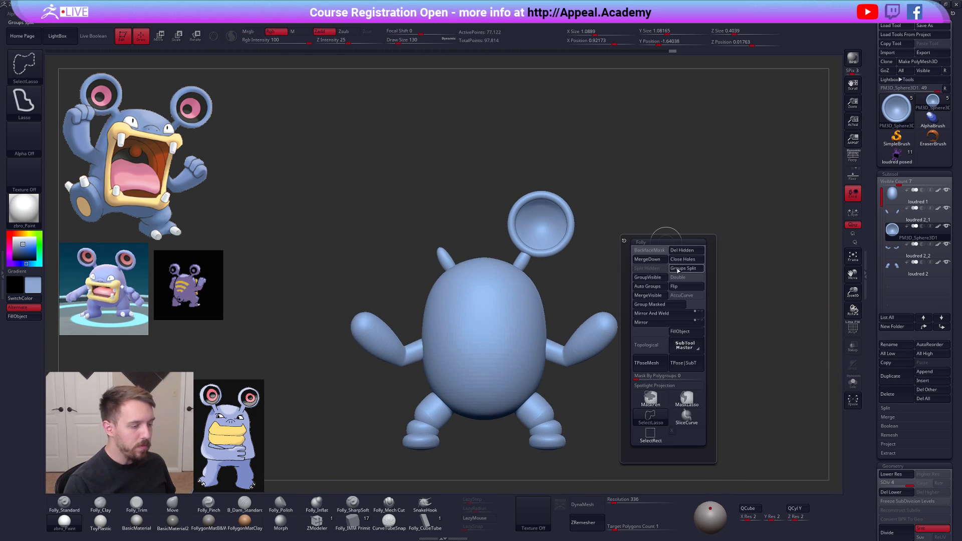
left_click(663, 312)
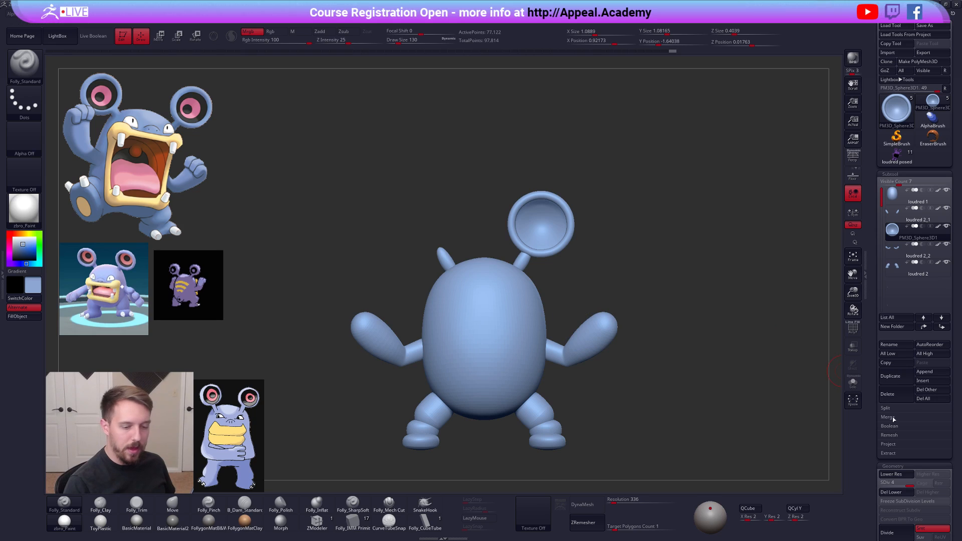
left_click(891, 492)
key("ctrl+shift+f")
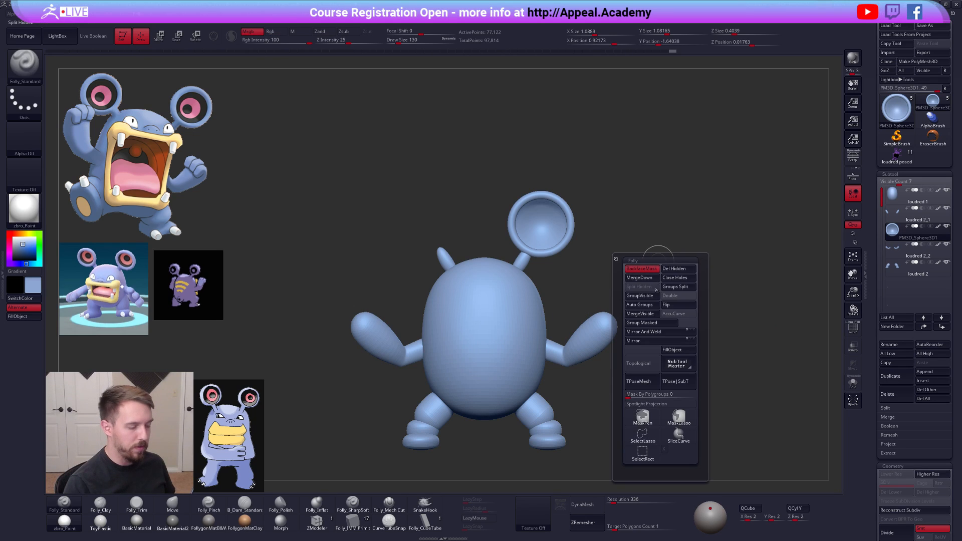
left_click(653, 331)
- Reconstruct the mirrored ears' lower subdivision levels and return them to the highest level
left_click(913, 509)
left_click(913, 509)
left_click(912, 508)
left_click(910, 485)
left_click_drag(666, 346, 647, 272, "alt")
left_click_drag(544, 316, 574, 292, "alt")
left_click_drag(652, 381, 637, 410, "alt")
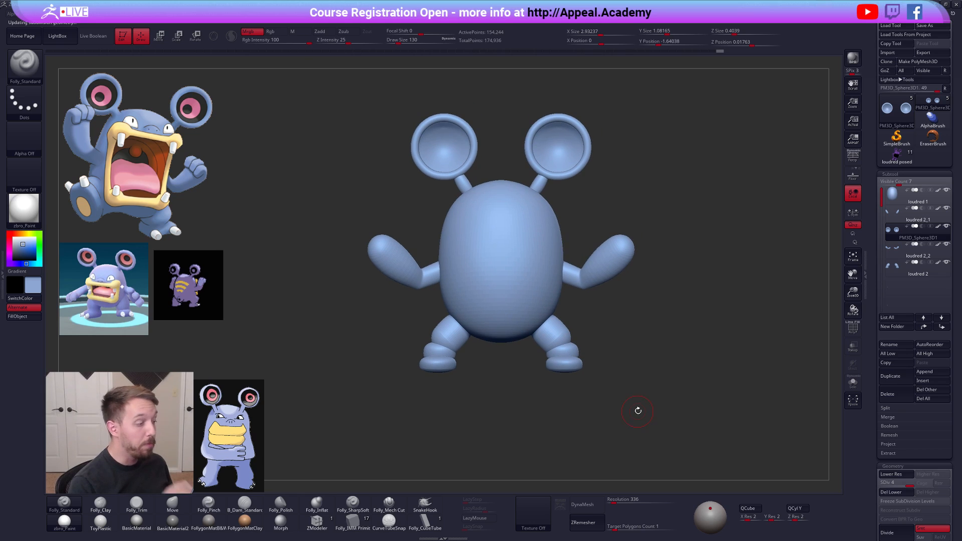
- Rotate both arms slightly upward where they join the body
left_click(621, 266, "alt")
key("r")
mouse_move(566, 271)
left_mouse_down()
mouse_move(653, 294)
mouse_move(657, 281)
left_mouse_up()
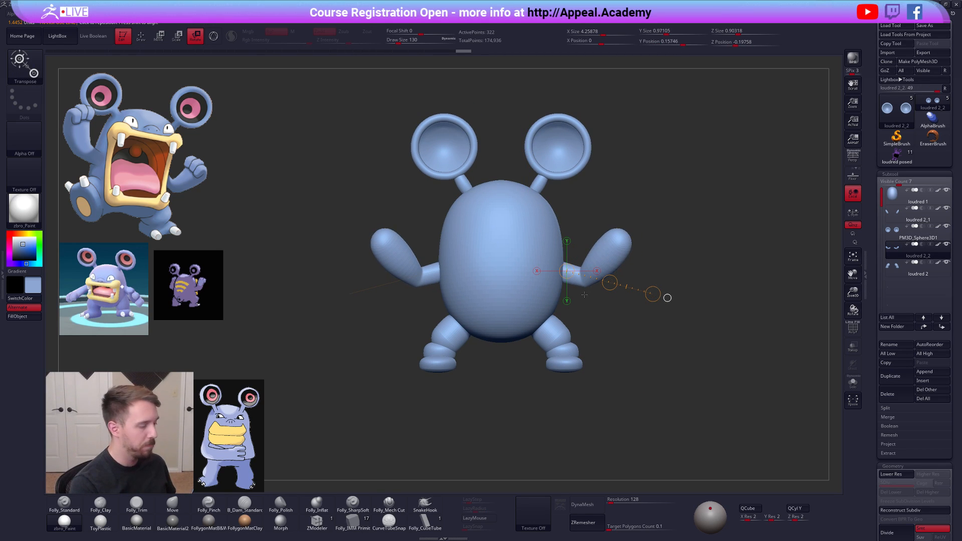
key("q")
mouse_move(531, 266)
right_mouse_down("alt")
mouse_move(548, 269)
mouse_move(541, 284)
right_mouse_up("alt")
- Select the body and reshape its side profile into a fuller, rounder back with the Move brush
right_click_drag(666, 412, 685, 405)
key("space")
left_click_drag(593, 259, 598, 259)
key("space")
left_click_drag(608, 303, 606, 303)
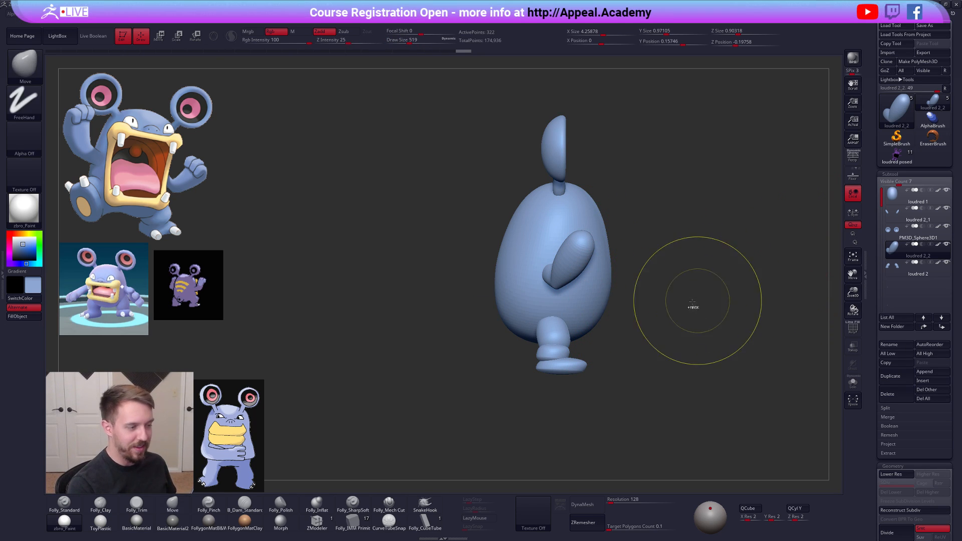
left_click(883, 205)
left_click_drag(595, 320, 619, 323)
key("space")
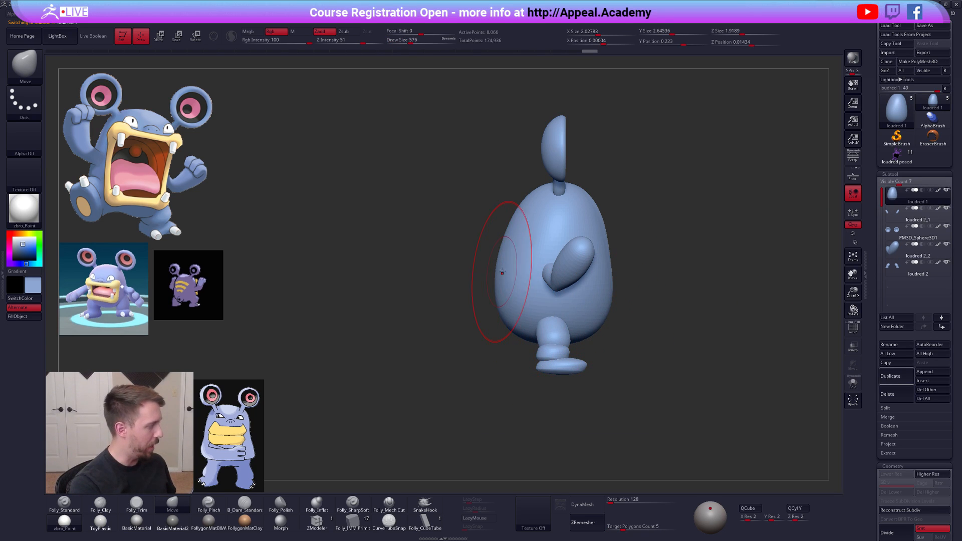
mouse_move(514, 247)
left_mouse_down()
mouse_move(536, 189)
mouse_move(521, 235)
mouse_move(503, 242)
mouse_move(525, 242)
left_mouse_up()
key("space")
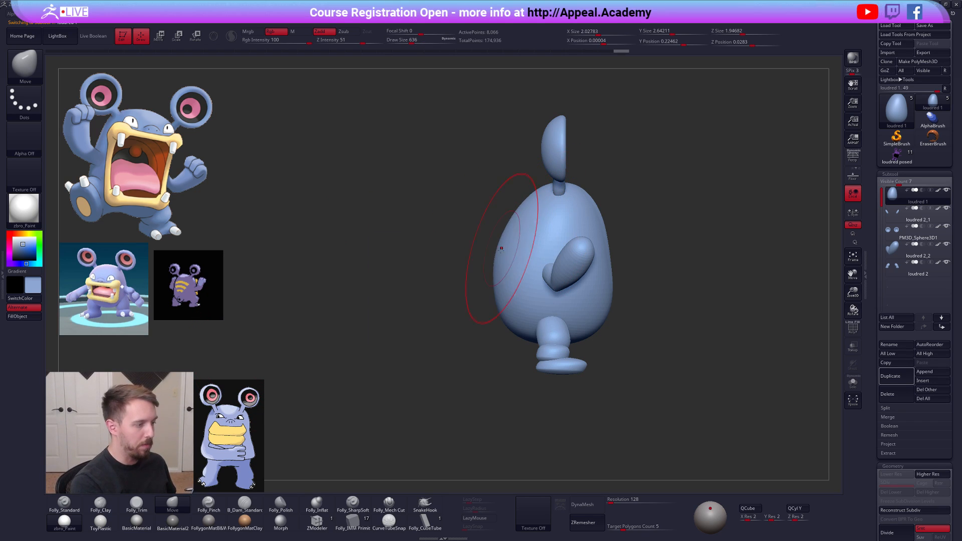
left_click_drag(516, 280, 502, 276)
key("bracketleft")
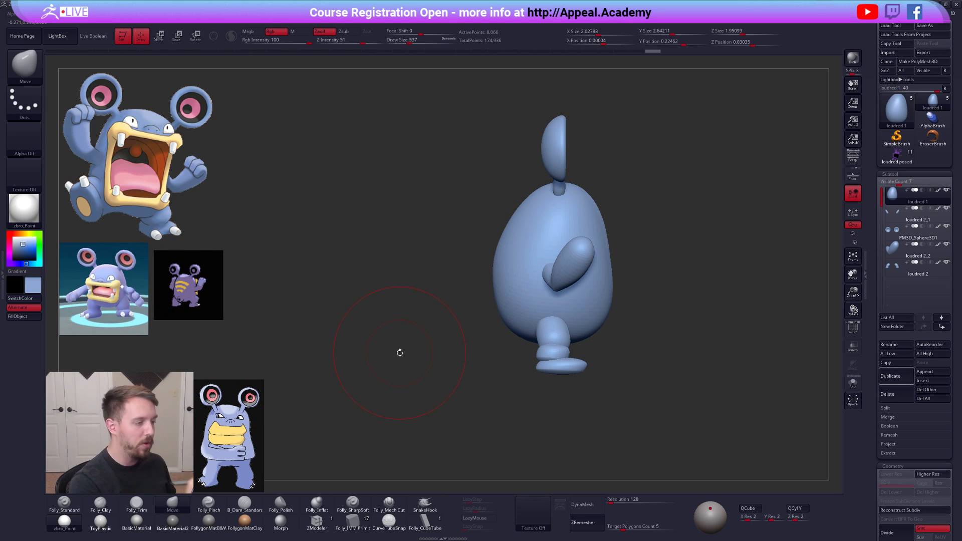
key("bracketleft")
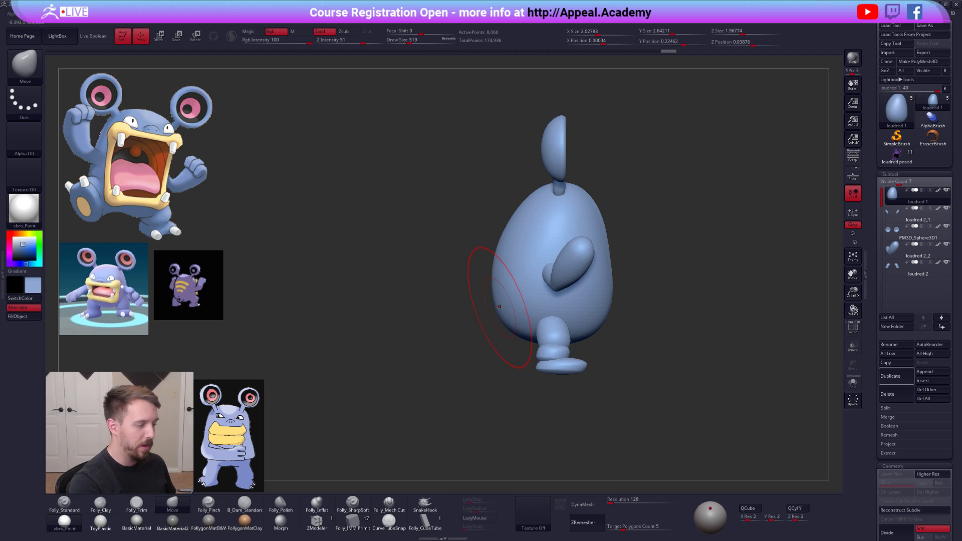
- Adjust the body's side contour from the front with a larger Move brush
mouse_move(499, 306)
right_mouse_down()
mouse_move(616, 319)
mouse_move(541, 306)
right_mouse_up()
key("space")
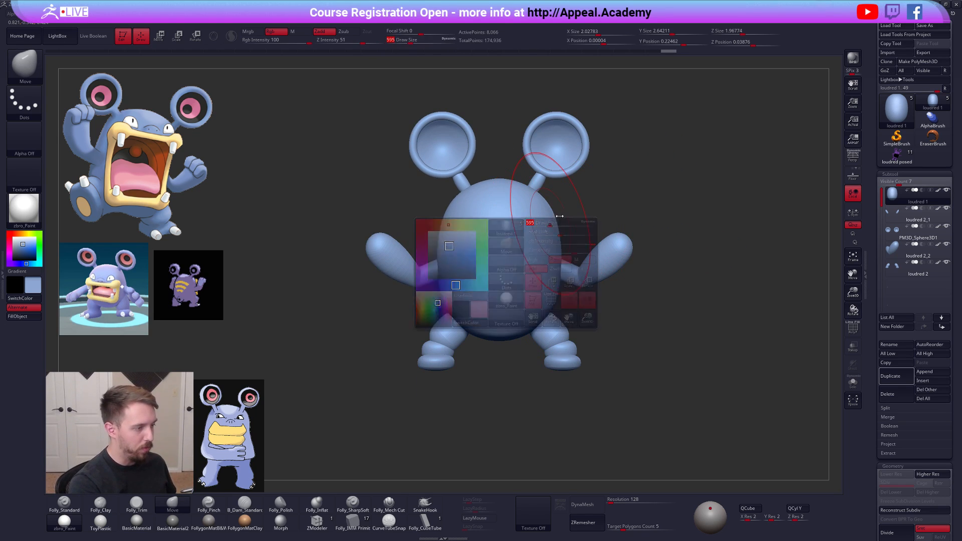
mouse_move(552, 221)
left_mouse_down()
mouse_move(548, 165)
mouse_move(556, 320)
mouse_move(515, 172)
mouse_move(515, 204)
mouse_move(547, 247)
mouse_move(537, 290)
left_mouse_up()
mouse_move(537, 290)
right_mouse_down()
mouse_move(576, 288)
mouse_move(555, 280)
right_mouse_up()
- Scale the whole body up slightly and return to the Move brush
key("e")
left_click_drag(565, 269, 650, 292)
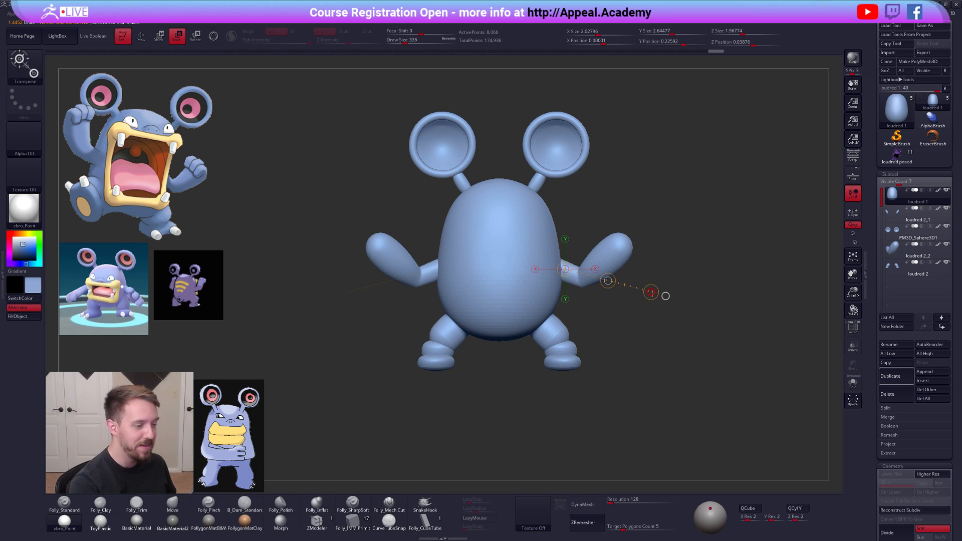
left_click_drag(520, 256, 613, 251)
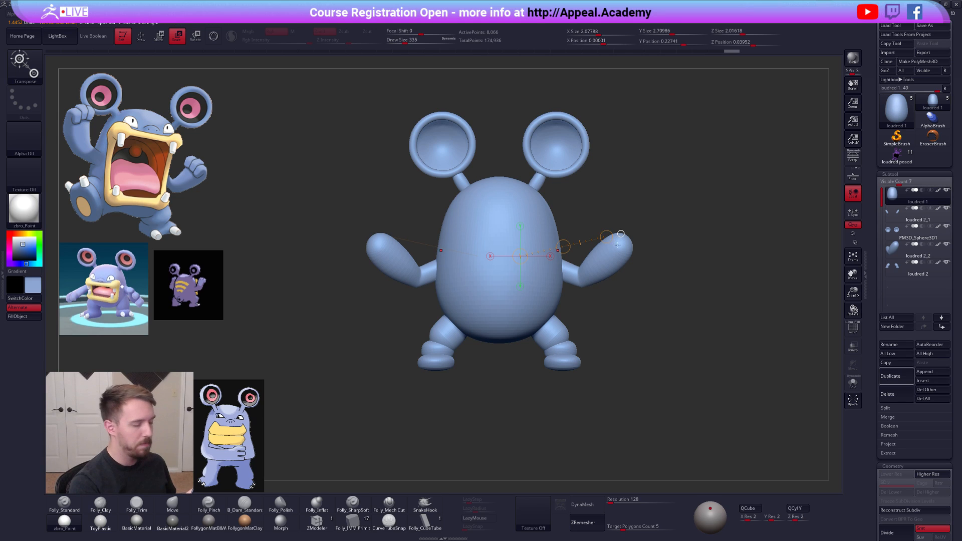
key("q")
- Examine the enlarged body from several angles and set the Move brush's draw size to 239
mouse_move(591, 333)
left_mouse_down()
mouse_move(637, 356)
mouse_move(632, 378)
left_mouse_up()
mouse_move(616, 344)
left_mouse_down()
mouse_move(541, 345)
mouse_move(585, 361)
left_mouse_up()
left_click_drag(561, 329, 581, 334, "alt")
left_click_drag(576, 300, 536, 233, "shift")
key("space")
left_click_drag(571, 280, 614, 283)
key("space")
left_click_drag(576, 277, 566, 277)
left_click_drag(636, 325, 597, 330, "alt")
- Turn on Live Boolean and replace a duplicate of the body with a sphere primitive inserted over the belly
left_click(889, 376)
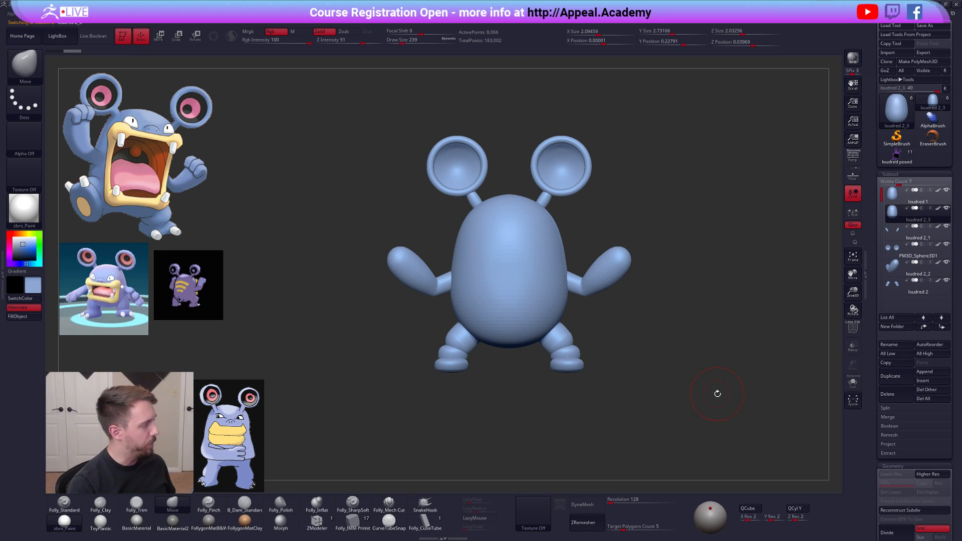
left_click(100, 36)
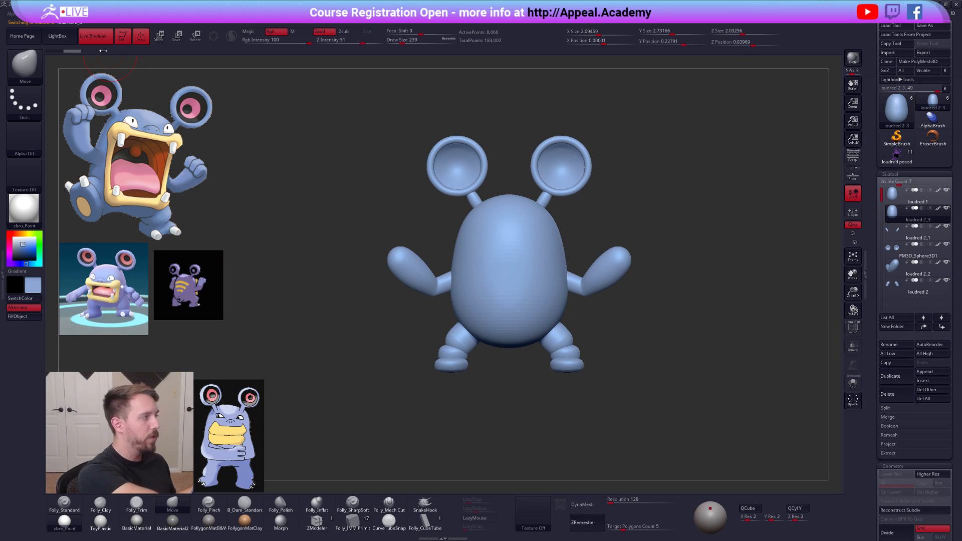
left_click(352, 521)
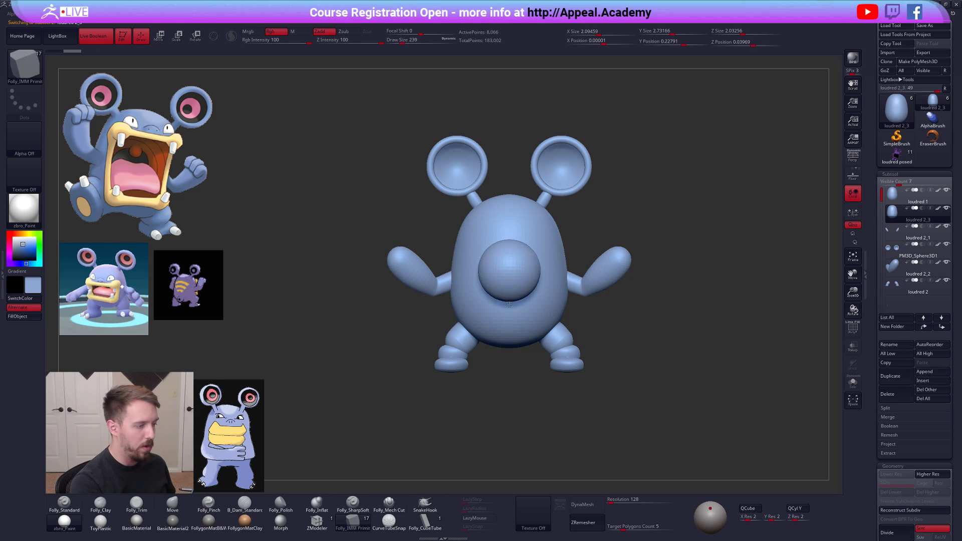
left_click_drag(510, 303, 509, 310)
left_click(523, 279, "ctrl+shift")
key("2")
left_click(561, 283)
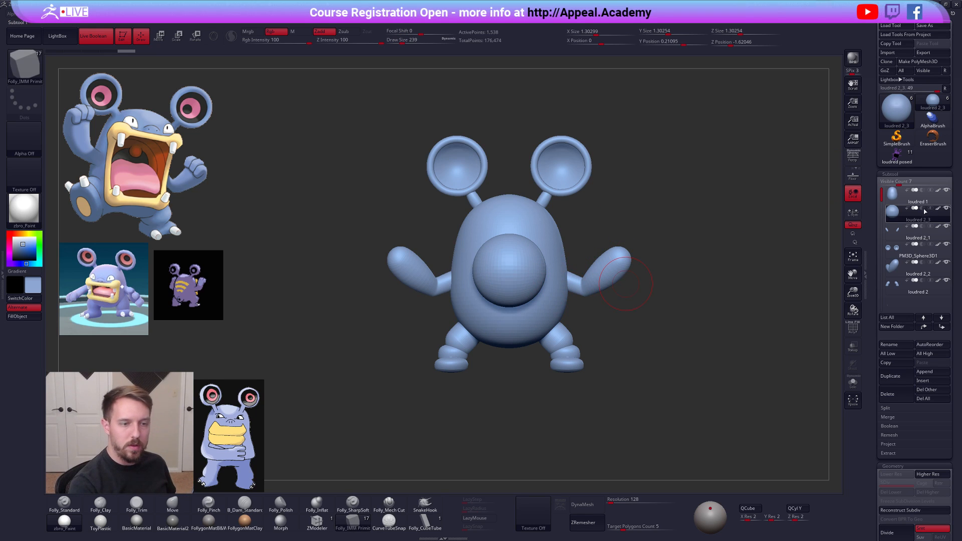
- Set the sphere to subtract and move it back into the body in side view to hollow out a mouth
left_click_drag(651, 311, 595, 311, "shift")
key("w")
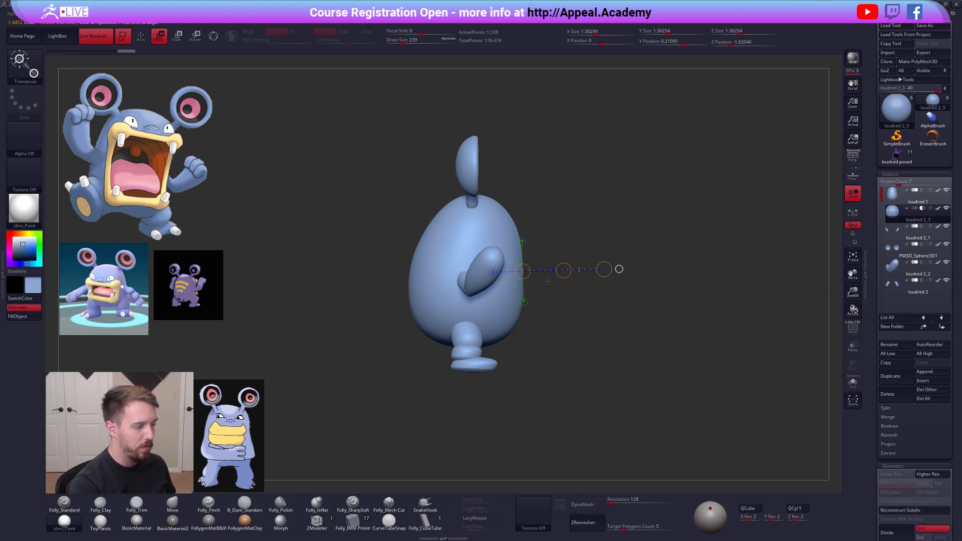
left_click_drag(518, 292, 594, 292)
left_click_drag(531, 351, 591, 391, "shift")
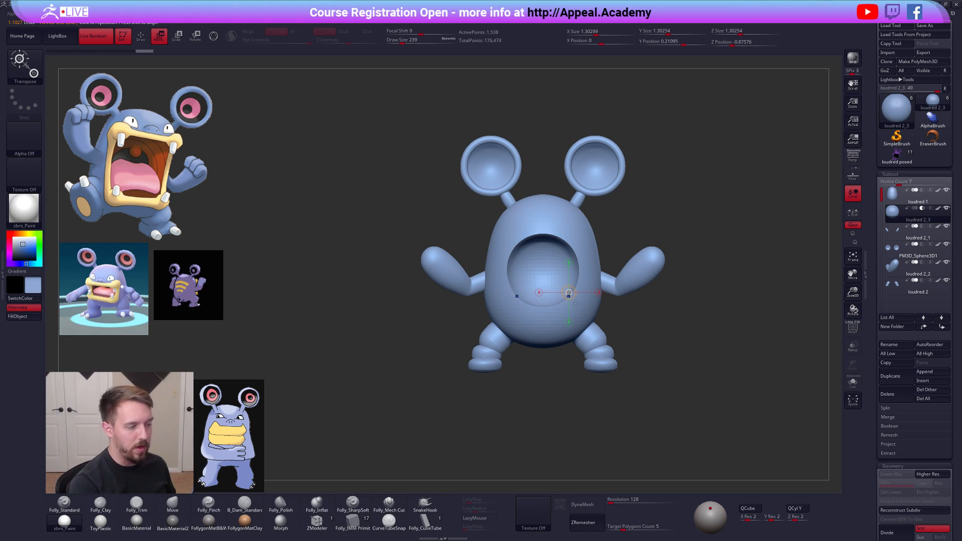
- Reshape the mouth-cutting sphere into a taller, wider opening with the Move brush at draw size 430
key("shift+f")
left_click_drag(701, 326, 741, 326)
key("q")
mouse_move(657, 377)
left_mouse_down("alt")
mouse_move(631, 370)
mouse_move(643, 393)
mouse_move(587, 416)
mouse_move(551, 301)
left_mouse_up("alt")
key("shift+f")
key("space")
mouse_move(501, 252)
left_mouse_down()
mouse_move(552, 256)
mouse_move(528, 322)
mouse_move(511, 307)
mouse_move(509, 256)
mouse_move(552, 264)
left_mouse_up()
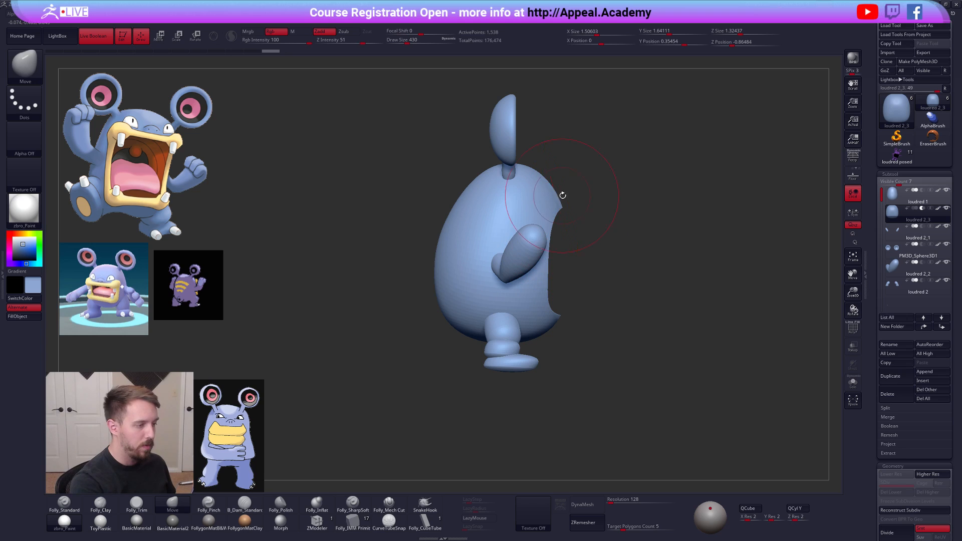
- Isolate the mouth cutter and mask it in side view so that only its back half stays editable
key("ctrl+shift+s")
left_click_drag(501, 278, 496, 323, "ctrl")
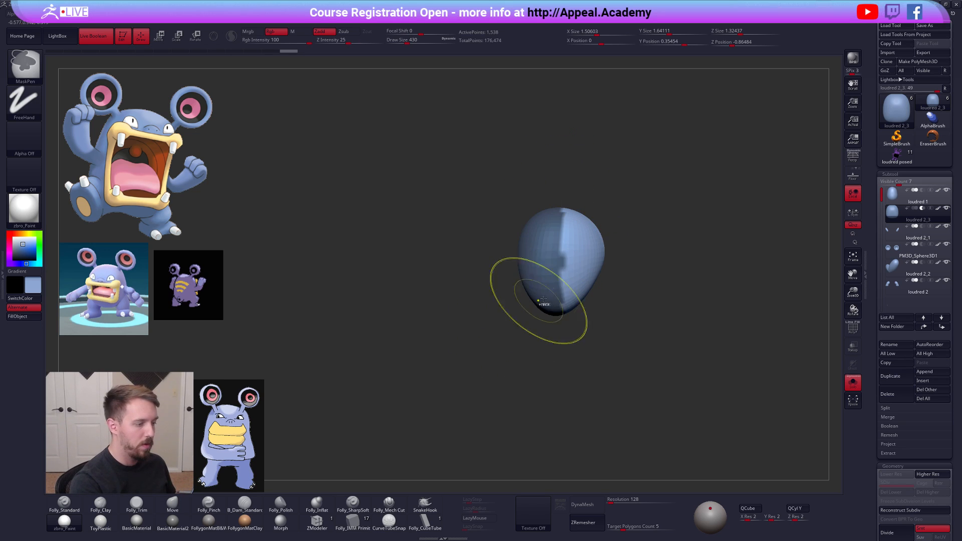
key("ctrl+w")
key("space")
left_click(629, 427)
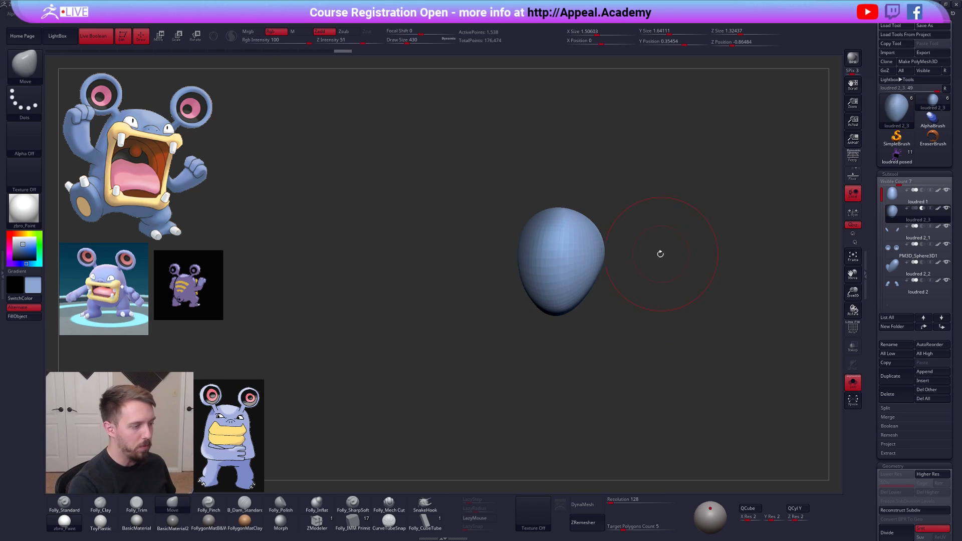
- Move the mouth cutter's unmasked back half deeper into the body to deepen the cavity, then return to the Move brush
key("w")
left_click_drag(590, 268, 638, 266, "shift")
right_click_drag(639, 266, 608, 267)
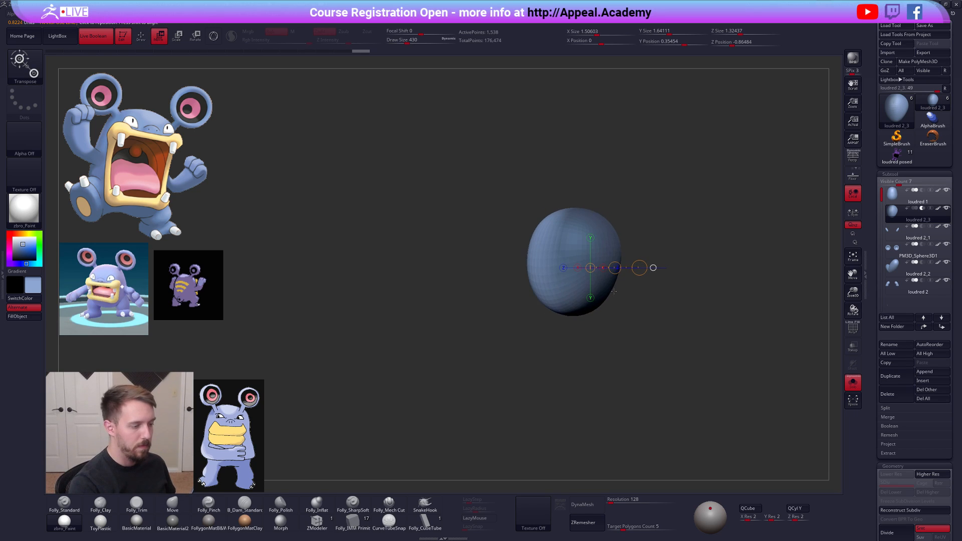
key("alt+s")
mouse_move(615, 267)
left_mouse_down()
mouse_move(587, 282)
mouse_move(617, 325)
mouse_move(584, 326)
mouse_move(611, 328)
mouse_move(618, 268)
left_mouse_up()
key("ctrl+z")
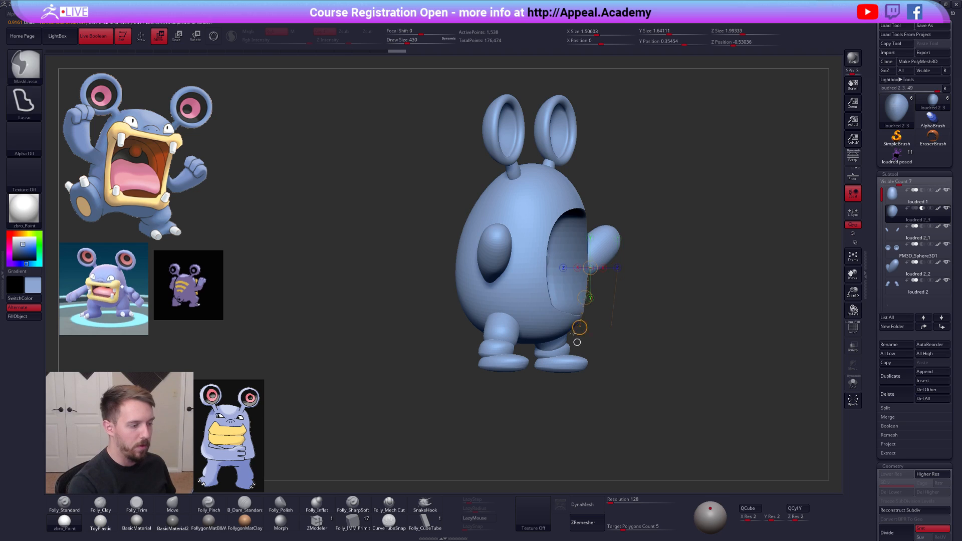
right_click_drag(621, 281, 647, 282, "shift")
left_click_drag(570, 294, 649, 294, "shift")
right_click_drag(650, 329, 540, 380)
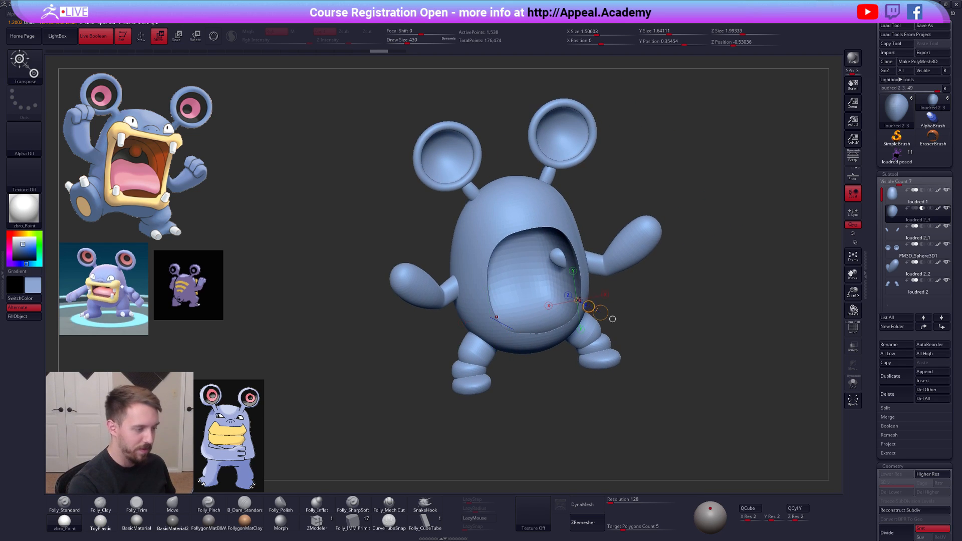
right_click_drag(601, 326, 611, 323)
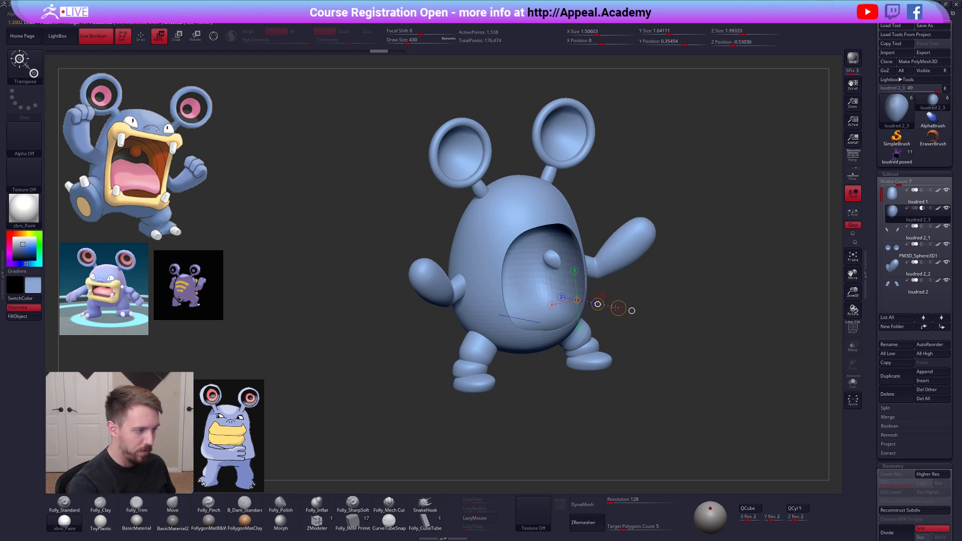
key("q")
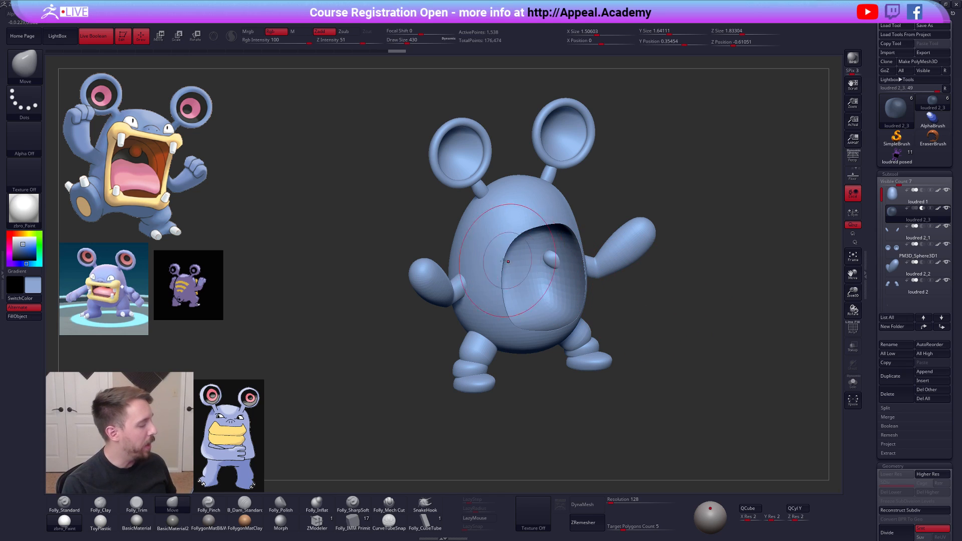
- Switch to Chrome, browse the Follygon store's product listings and return to ZBrush
key("alt+Tab")
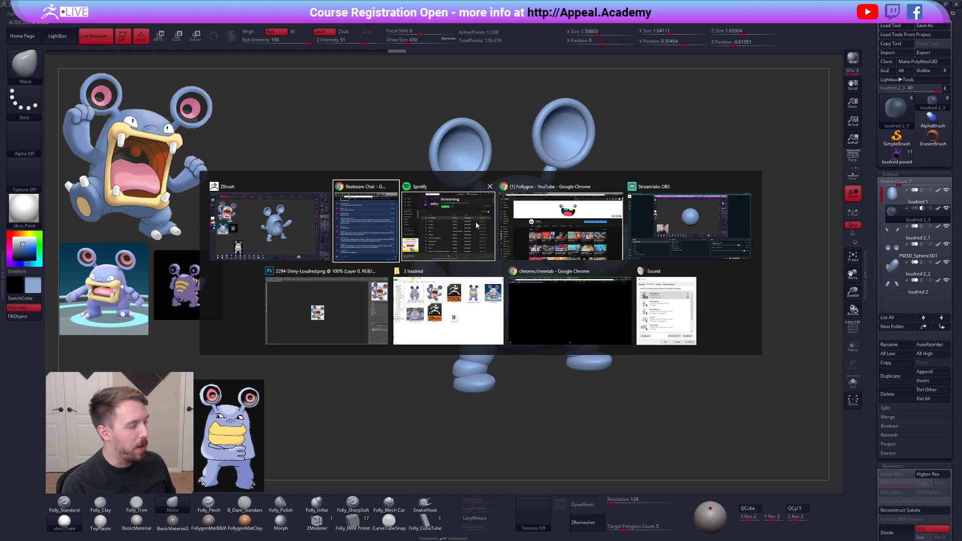
left_click(526, 215)
left_click(211, 6)
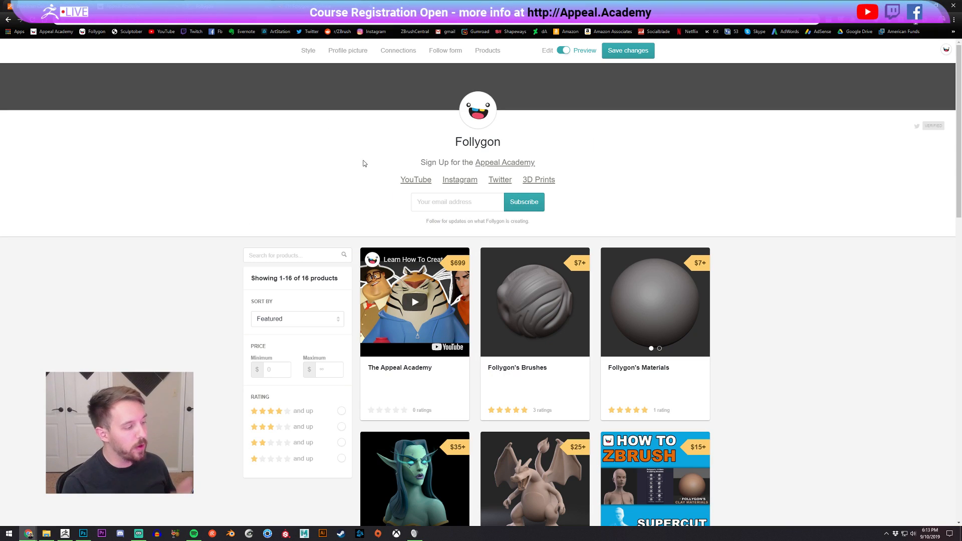
scroll(666, 211, "down", 5)
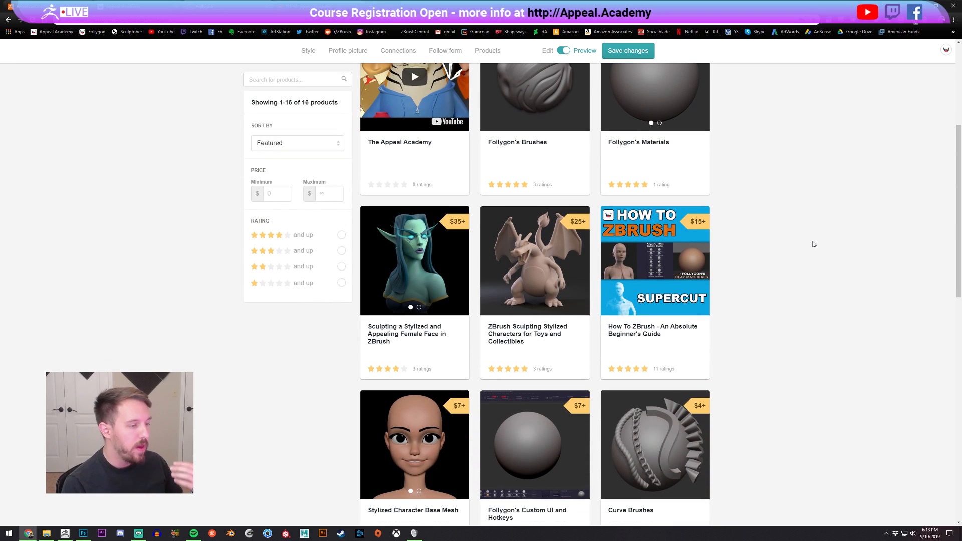
scroll(694, 326, "down", 2)
scroll(693, 217, "up", 1)
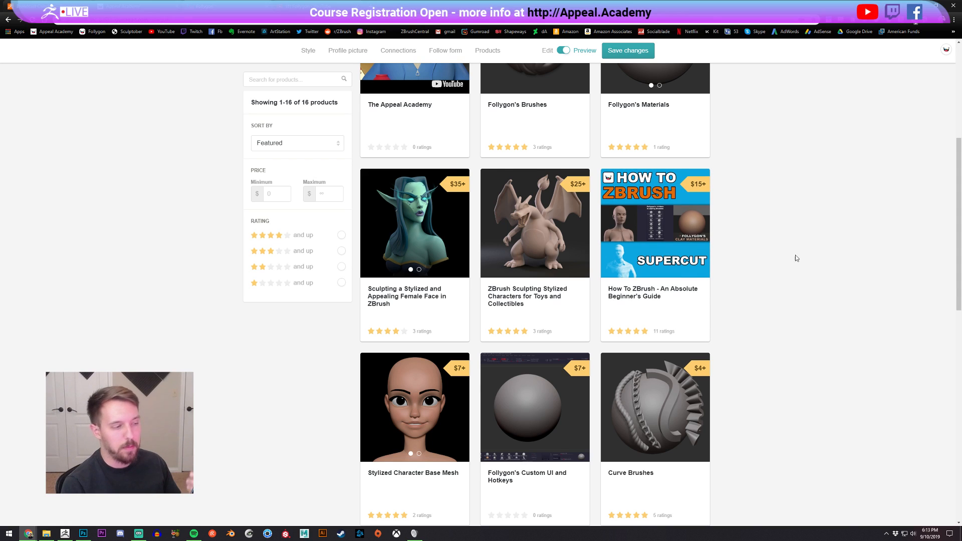
scroll(790, 256, "up", 3)
scroll(788, 258, "up", 2)
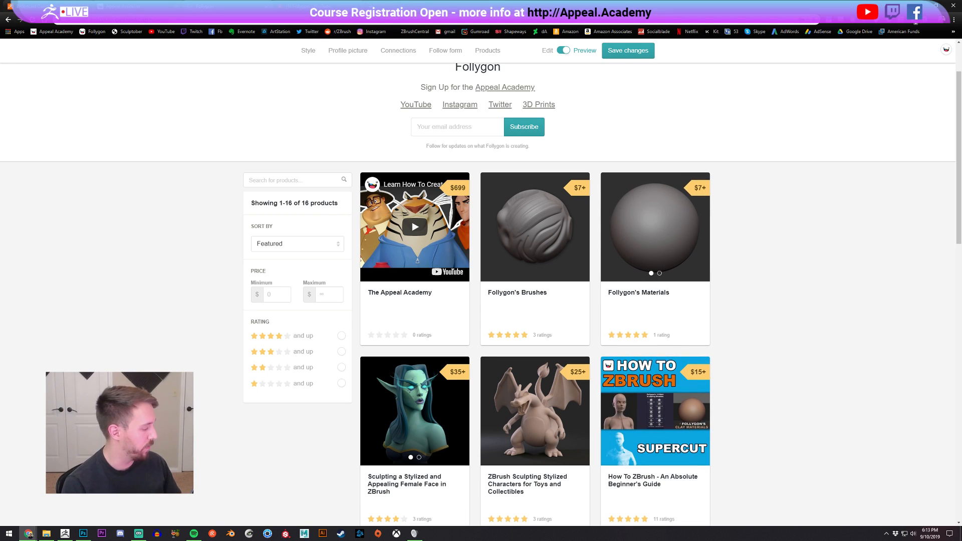
left_click(287, 4)
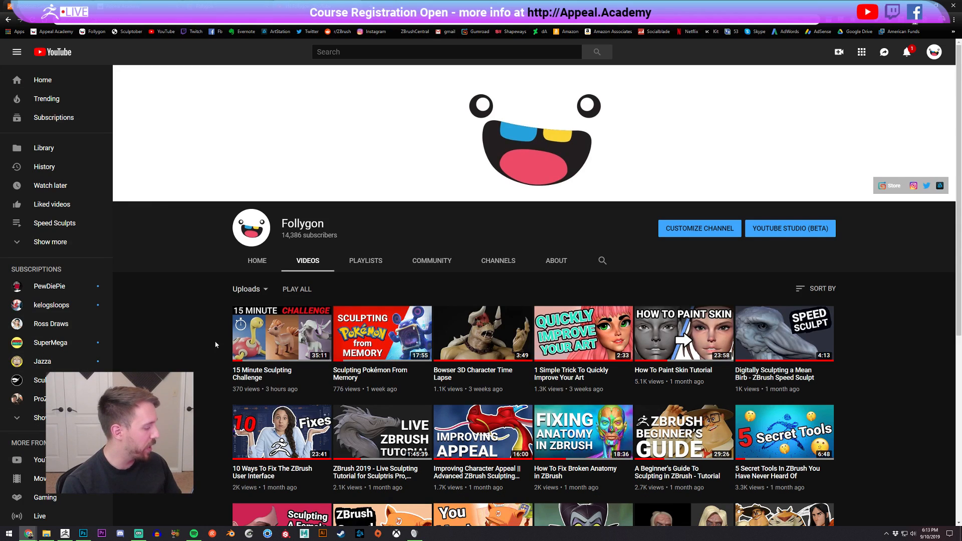
left_click(64, 534)
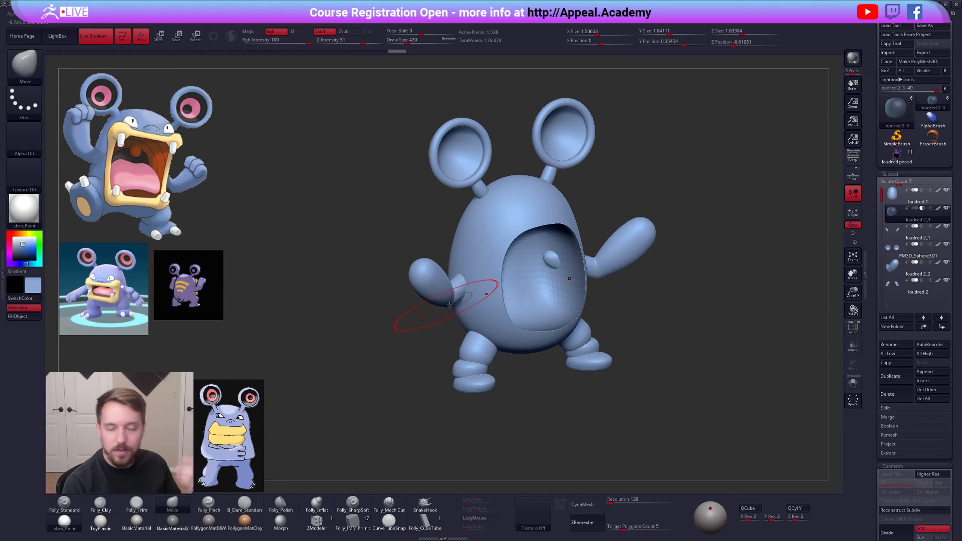
- Isolate the mouth cutter and widen and square off its shape with the Move brush at draw size 447
mouse_move(678, 256)
left_mouse_down()
mouse_move(602, 260)
mouse_move(549, 294)
mouse_move(554, 341)
left_mouse_up()
key("space")
left_click(621, 279)
key("alt+s")
key("space")
left_click(545, 236)
mouse_move(548, 230)
left_mouse_down()
mouse_move(561, 228)
mouse_move(549, 217)
mouse_move(561, 229)
left_mouse_up()
left_click_drag(561, 266, 563, 268)
key("space")
left_click(578, 260)
left_click_drag(634, 341, 634, 239)
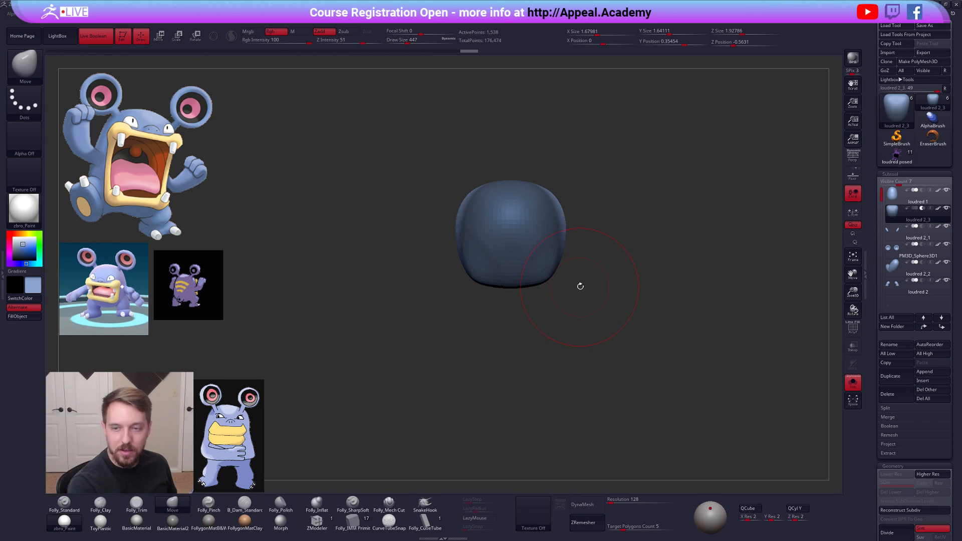
- Bring the full character back into view and refine the mouth cutter's shape with the Move brush at draw size 556
left_click_drag(580, 286, 516, 287)
key("space")
key("space")
left_click(591, 242)
left_click_drag(599, 205, 604, 191)
left_click_drag(601, 266, 607, 276)
left_click(630, 259)
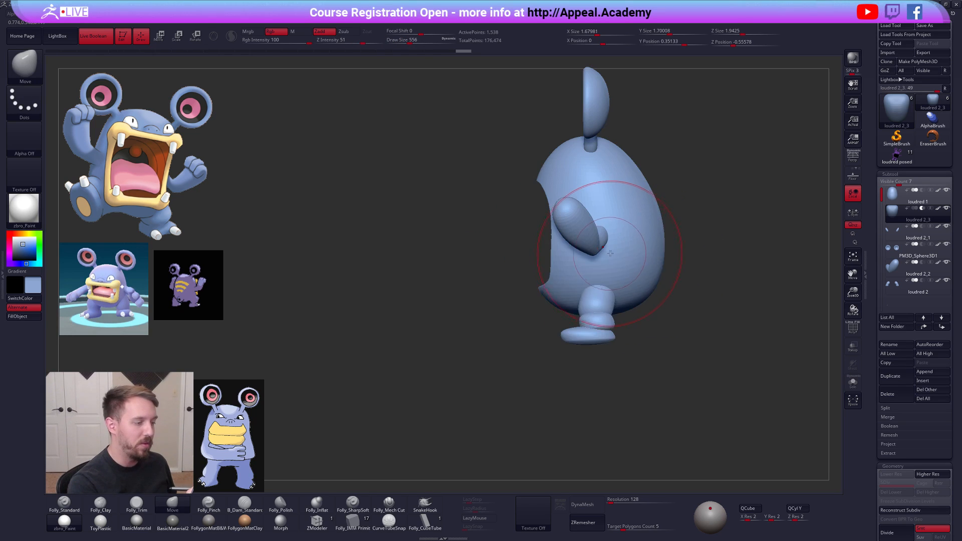
key("space")
left_click(601, 255)
mouse_move(530, 300)
left_mouse_down("shift")
mouse_move(623, 303)
mouse_move(595, 316)
left_mouse_up("shift")
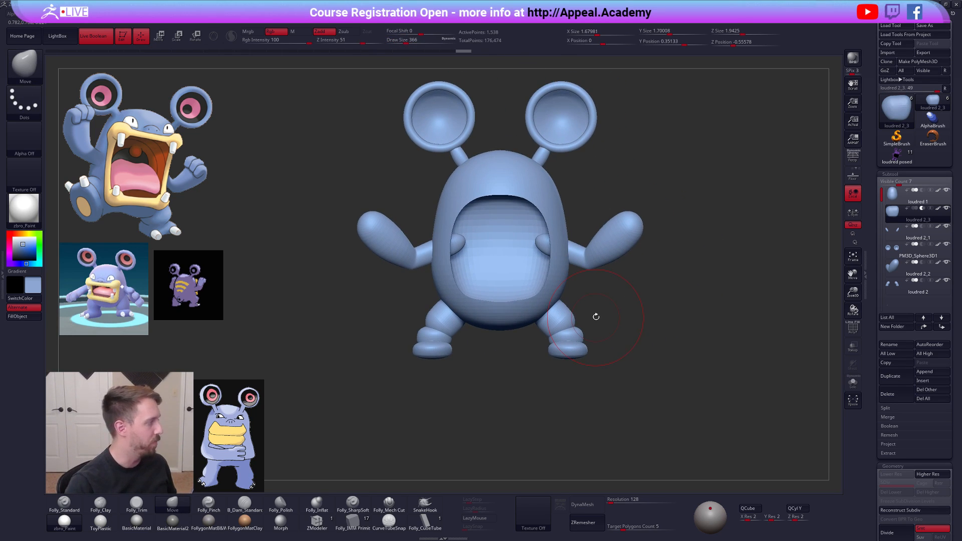
- Switch to Chrome and view the Big Boi sculpt in the ArtStation portfolio together with its source concept, Maco The Salesman
key("alt+Tab")
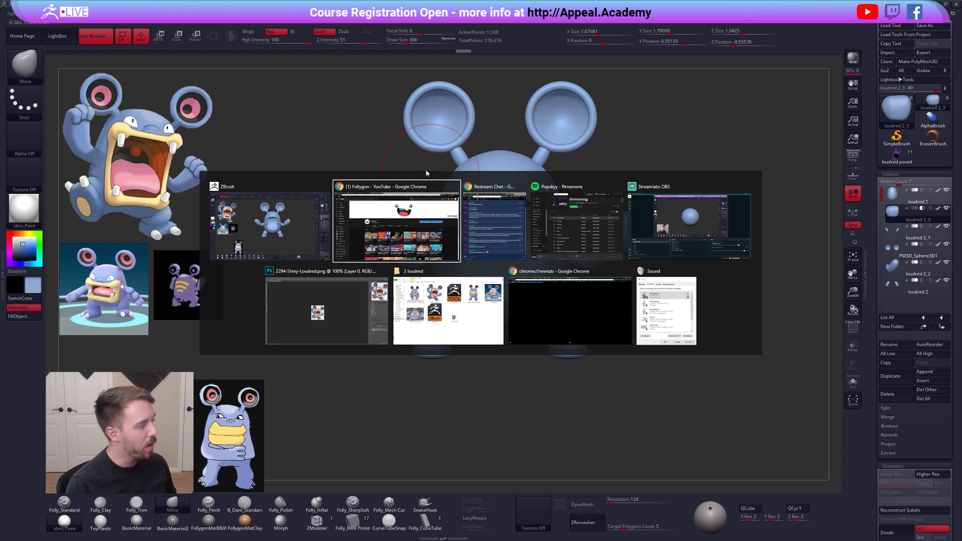
left_click(388, 193)
left_click(279, 31)
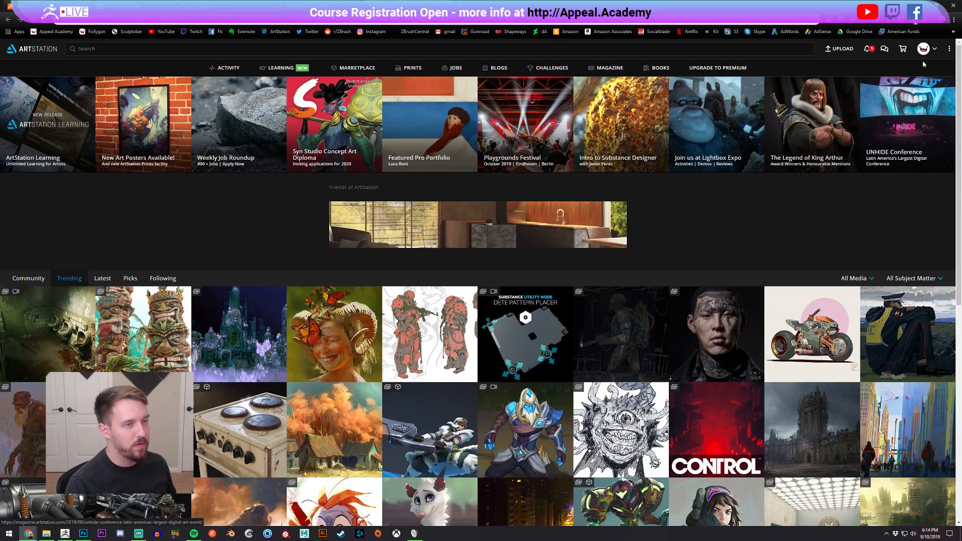
mouse_move(924, 51)
left_click(911, 76)
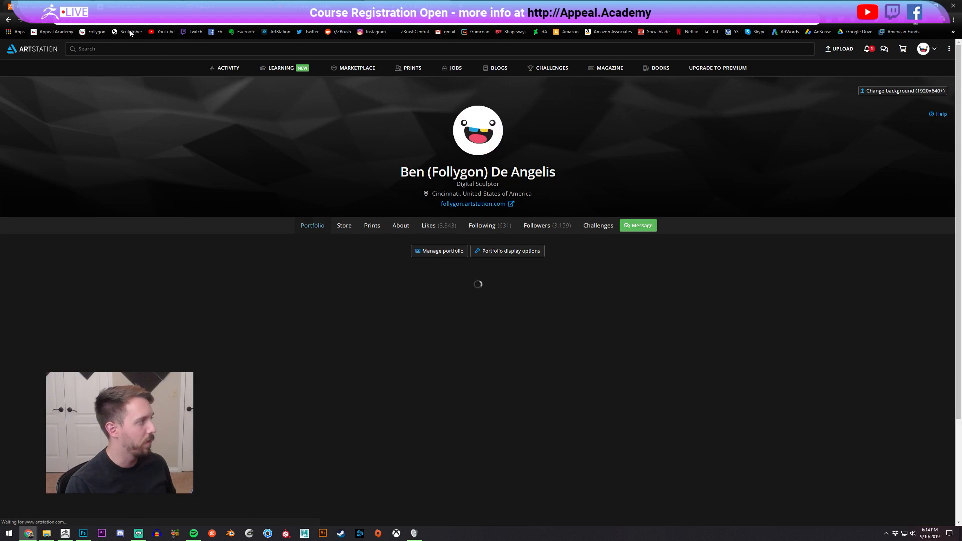
scroll(691, 167, "down", 2)
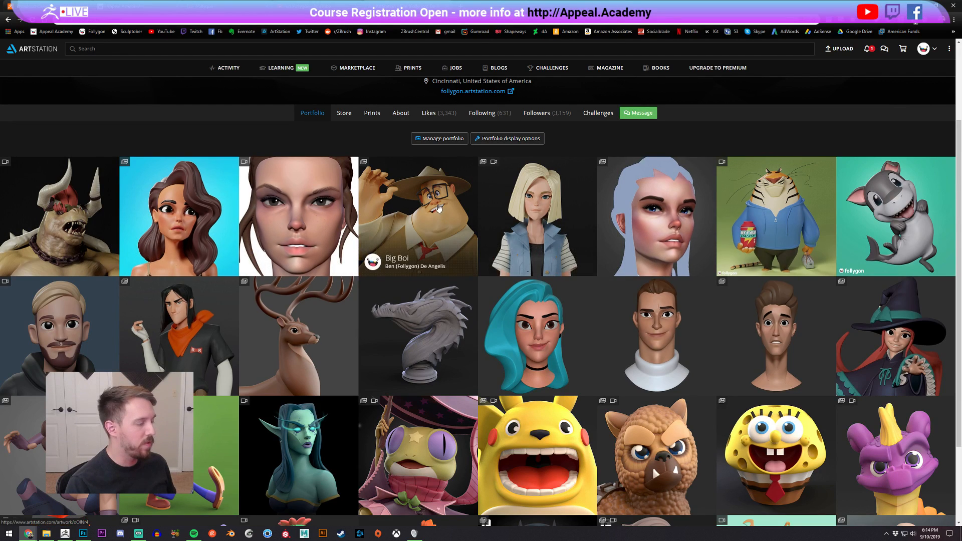
left_click(438, 209)
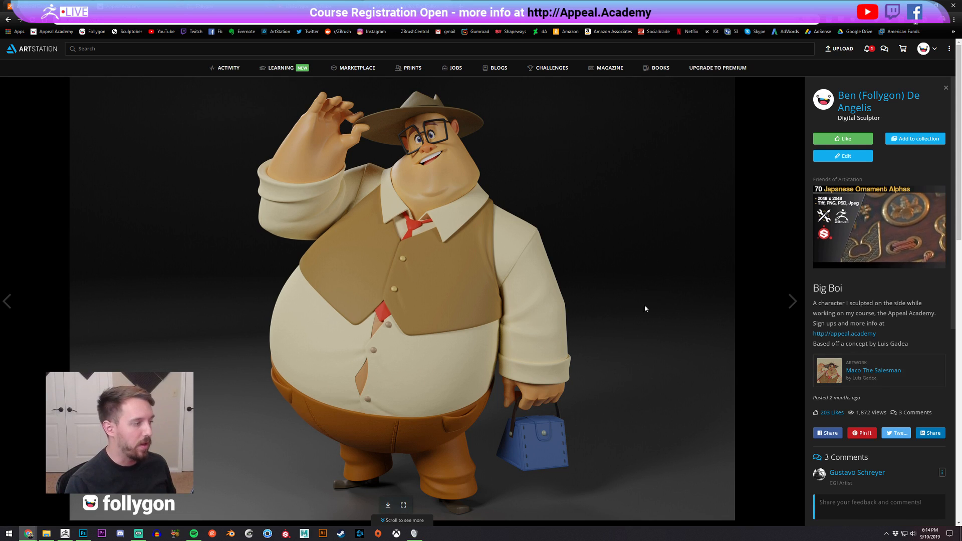
left_click(873, 370)
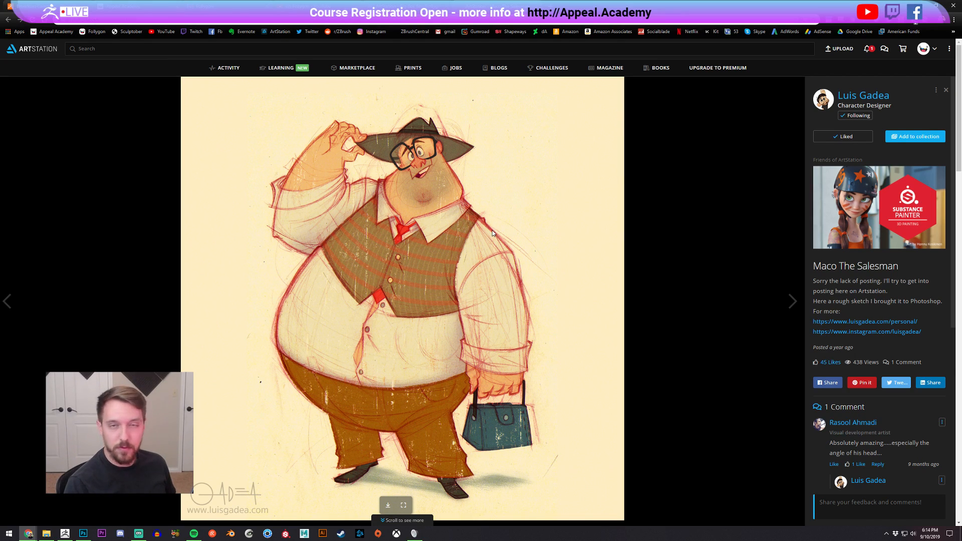
key("alt+Left")
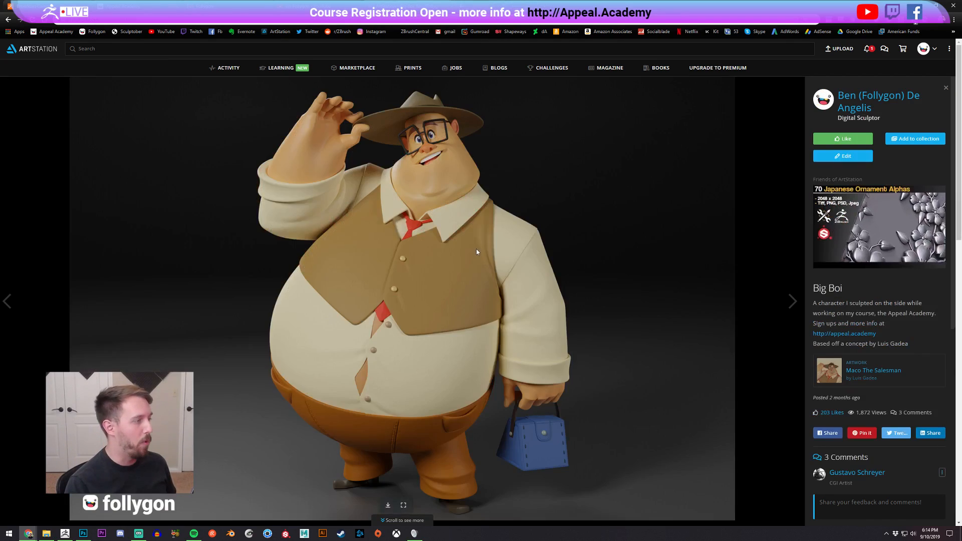
- View the Android 18 - Dragon Ball Z artwork in the ArtStation portfolio, then return to ZBrush
left_click(854, 101)
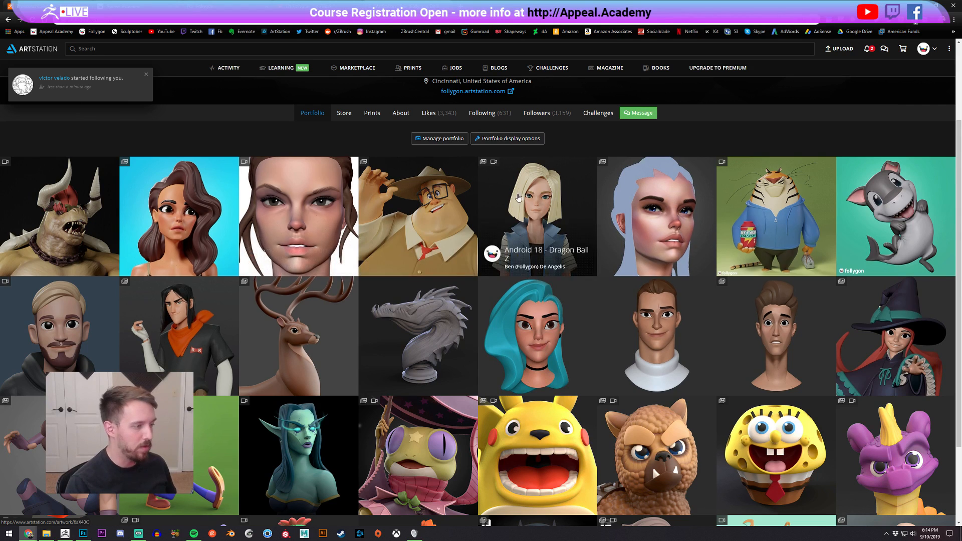
left_click(497, 215)
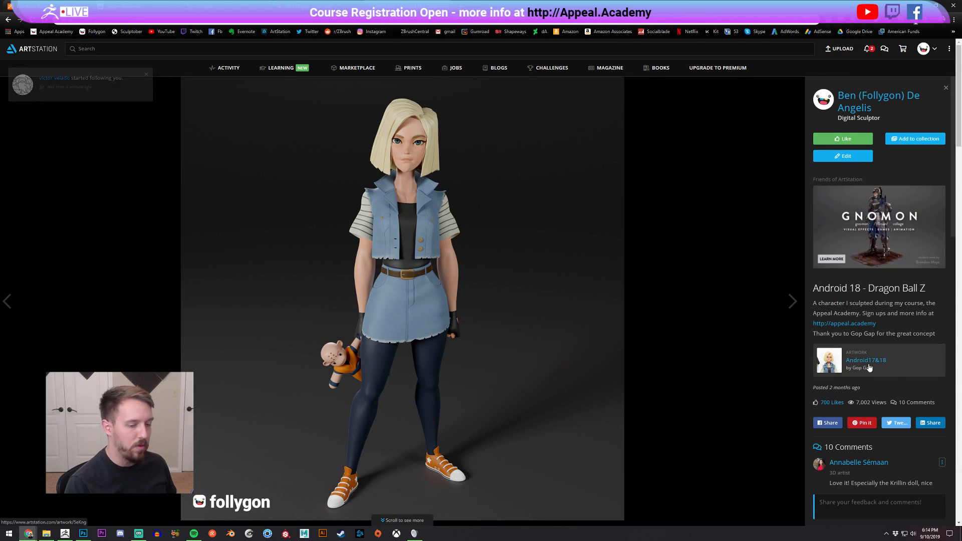
left_click(622, 195)
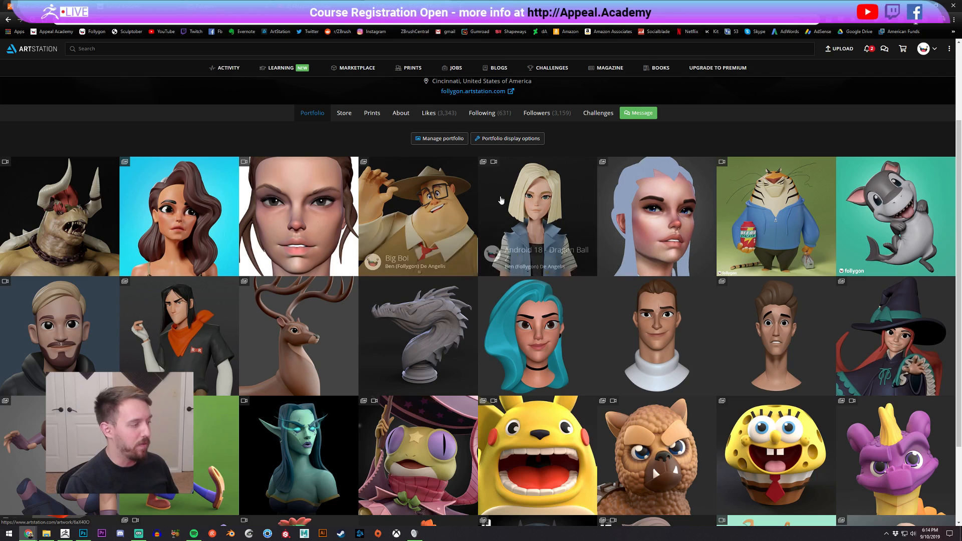
key("ctrl+Tab")
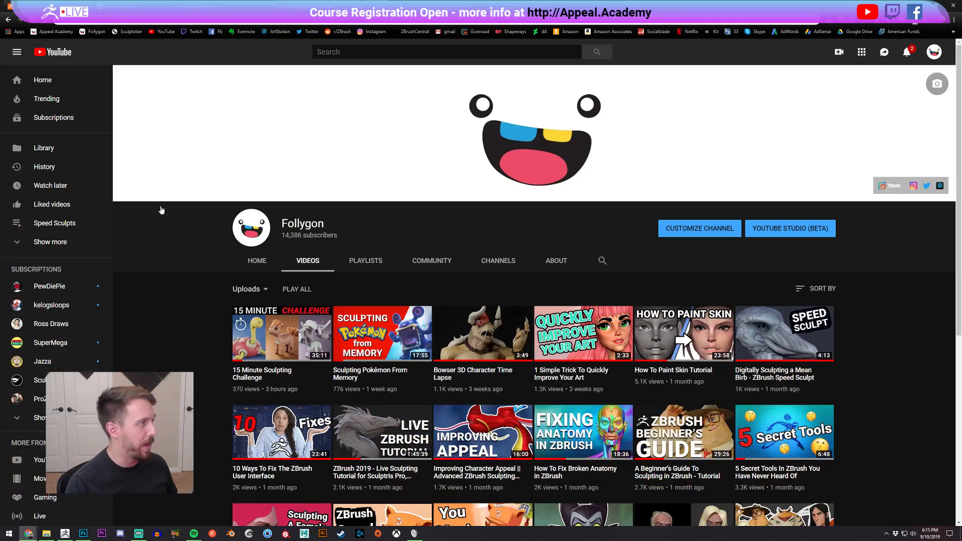
left_click(69, 534)
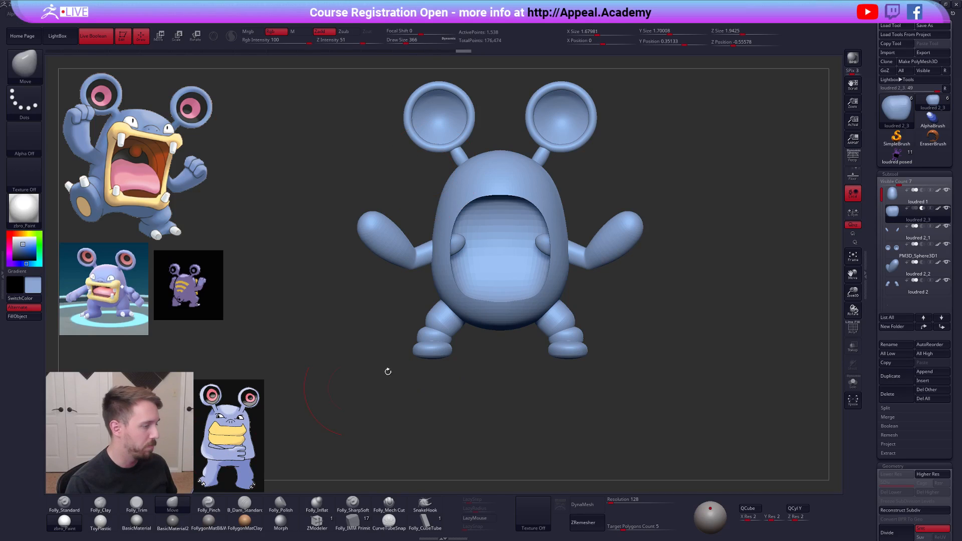
- Stretch the mouth cutter vertically and square its lower corners with the Move brush at draw size 430
left_click_drag(659, 325, 651, 350, "alt")
key("space")
mouse_move(532, 296)
left_mouse_down()
mouse_move(551, 316)
mouse_move(562, 295)
left_mouse_up()
key("space")
mouse_move(589, 296)
left_mouse_down()
mouse_move(611, 296)
mouse_move(579, 288)
mouse_move(621, 281)
left_mouse_up()
key("space")
left_click_drag(621, 280, 606, 287, "alt")
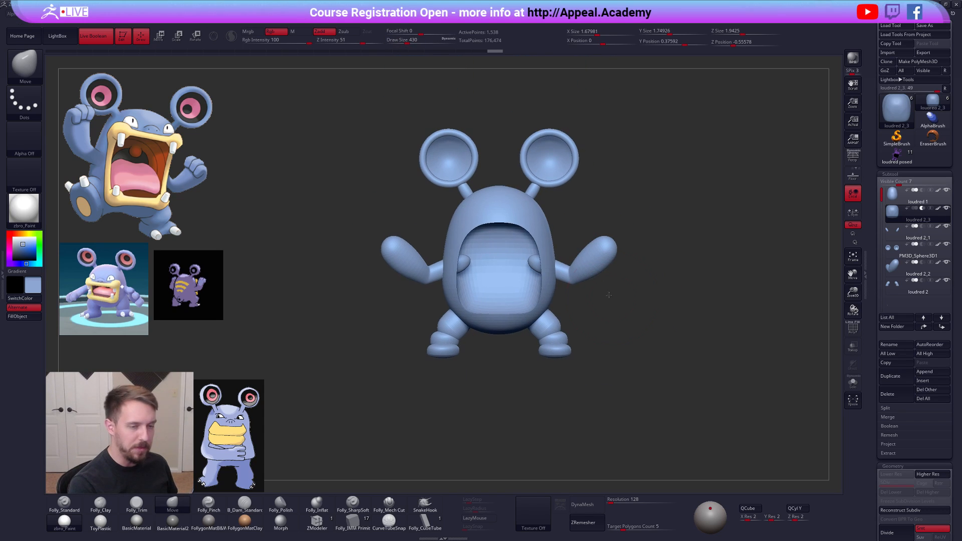
- Move the mouth cutter subtool to the end of the subtool list so that it also cuts the arms
key("shift")
left_click(941, 326, "shift")
mouse_move(686, 345)
left_mouse_down()
mouse_move(715, 356)
mouse_move(709, 337)
left_mouse_up()
key("space")
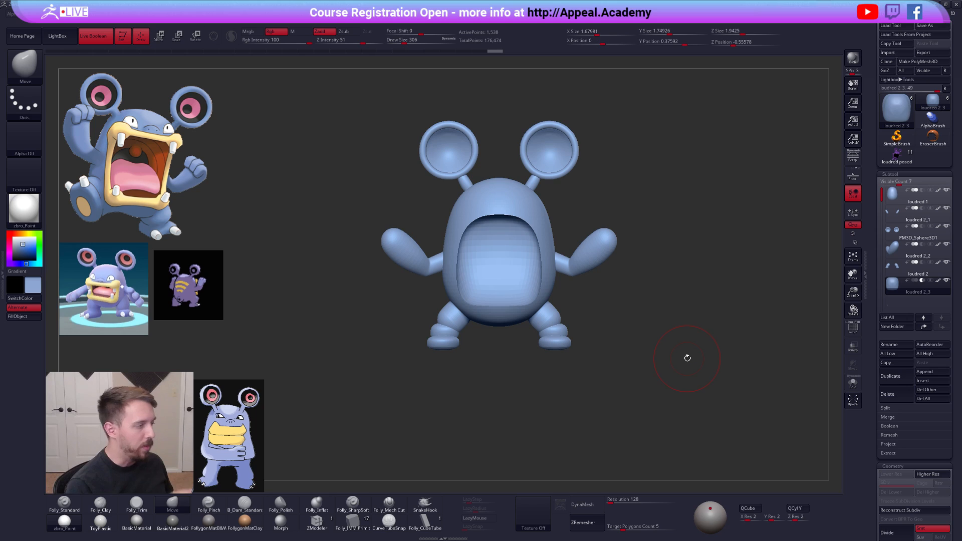
- Select the body subtool and sample the pale yellow lip color from the reference image as the active color
left_click(917, 196)
key("z")
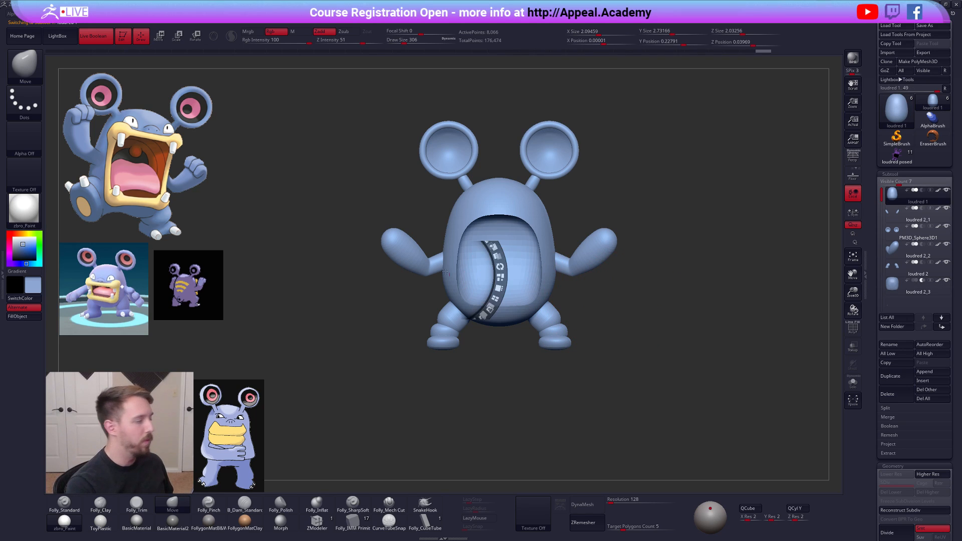
key("c")
key("z")
key("space")
left_click_drag(396, 184, 373, 185)
right_click_drag(453, 221, 495, 241, "ctrl")
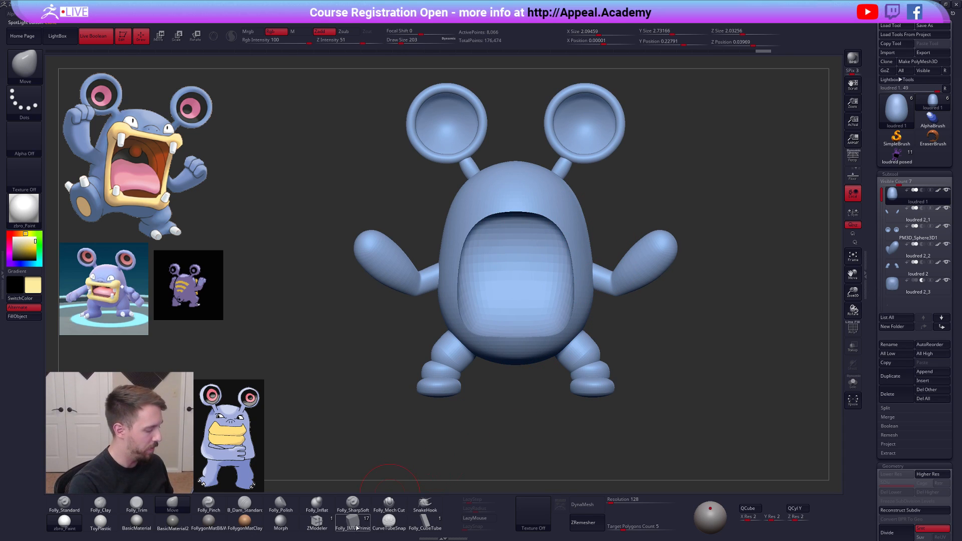
- Trace a C-shaped lip tube around one half of the mouth opening with the CurveTubeSnap brush at draw size 130
left_click(396, 523)
key("space")
left_click_drag(664, 245, 648, 245)
right_click_drag(639, 211, 616, 250, "ctrl")
key("shift+f")
key("shift+f")
key("space")
left_click_drag(571, 200, 566, 200)
right_click_drag(596, 209, 582, 207, "alt")
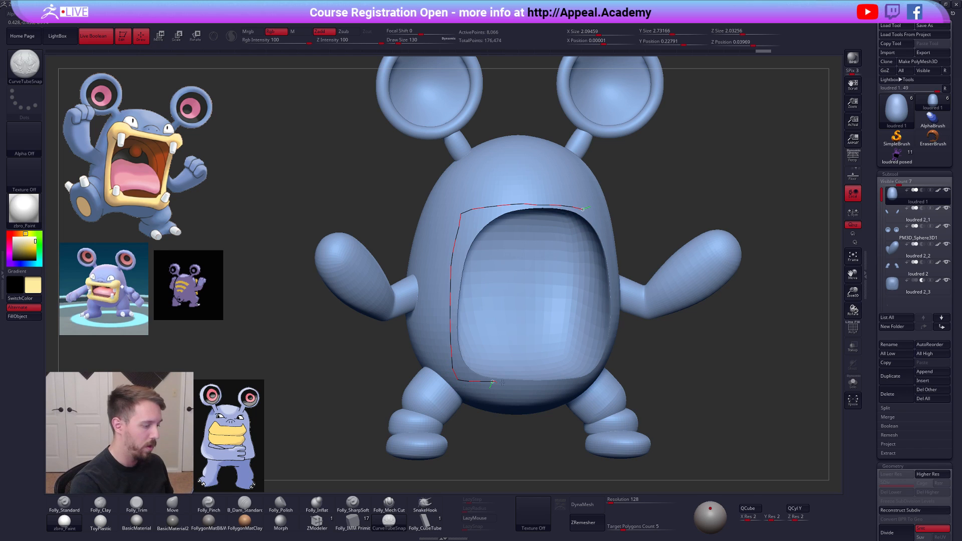
left_click_drag(578, 381, 578, 383)
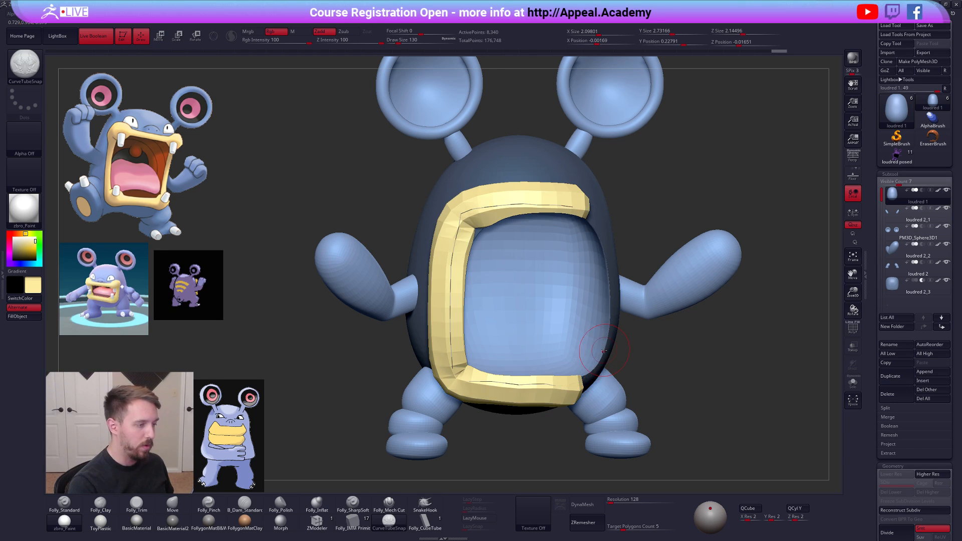
- Hide the yellow lip tube's polygroup on the body and split it off as a separate subtool with Split Hidden
right_click_drag(620, 267, 584, 259, "ctrl")
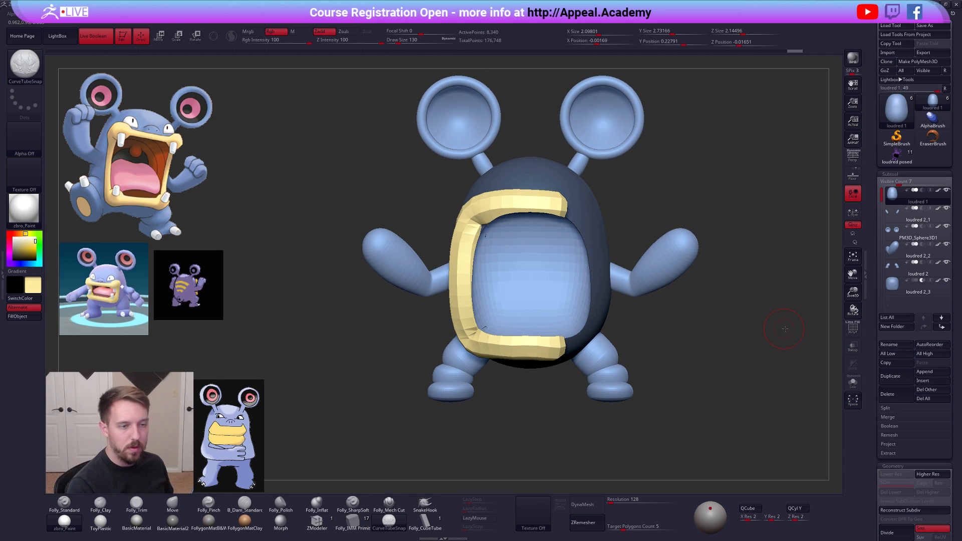
key("shift+f")
key("ctrl+shift")
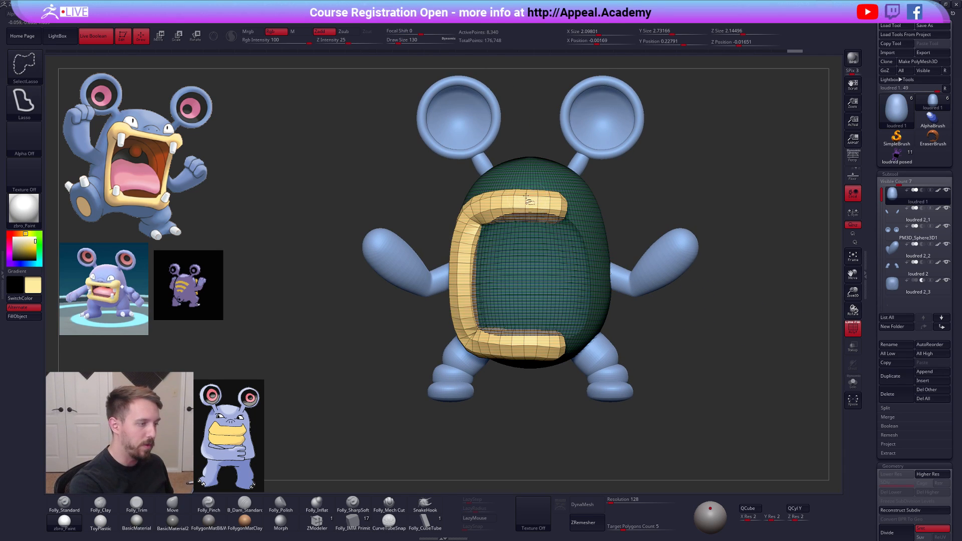
left_click(526, 196, "ctrl+shift")
left_click(646, 210, "ctrl+shift")
left_click(650, 208, "ctrl+shift")
key("space")
left_click(738, 217, "ctrl+shift")
key("space")
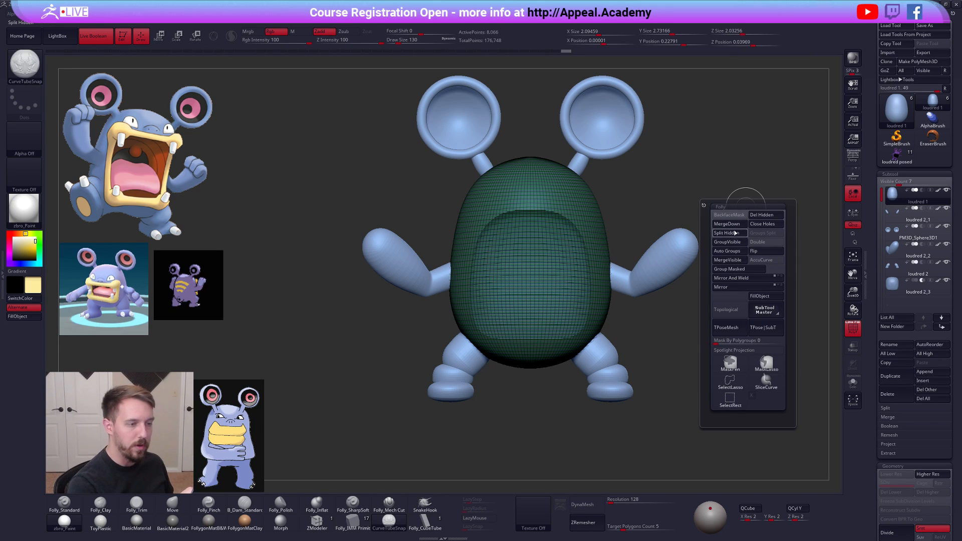
left_click(735, 233)
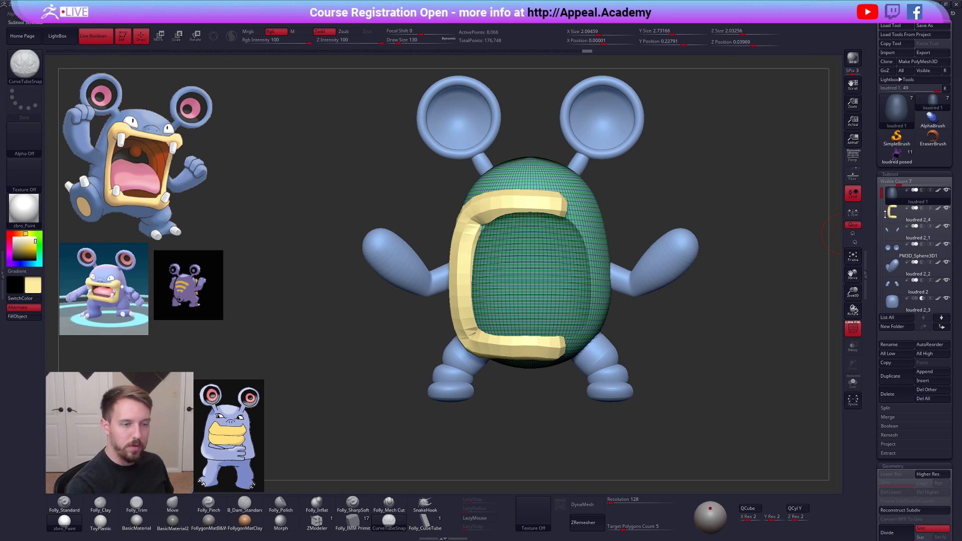
- Select the new lip tube subtool, move it to the end of the subtool list and turn off the wireframe display
left_click(917, 215)
left_click(941, 326, "shift")
key("shift+f")
key("shift+s")
left_click_drag(694, 360, 678, 371)
key("shift+s")
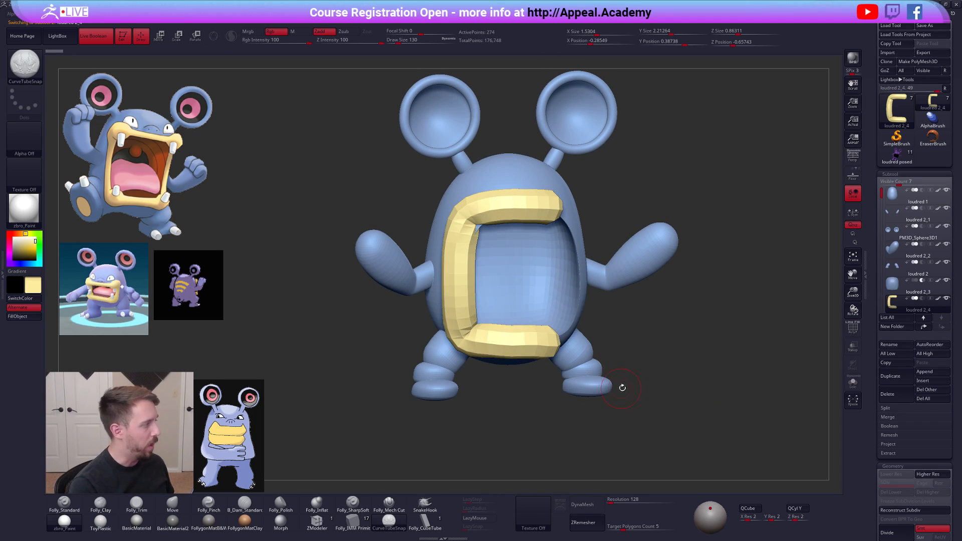
- Smooth the lip tube's upper and lower ends into tapered points at draw size 292 and activate the Move brush
key("space")
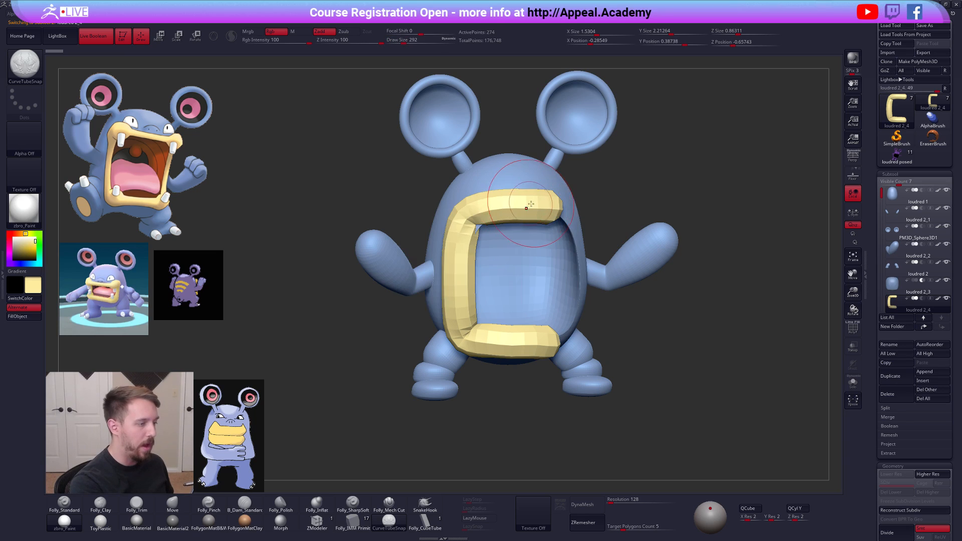
key("shift")
key("b")
key("m")
key("v")
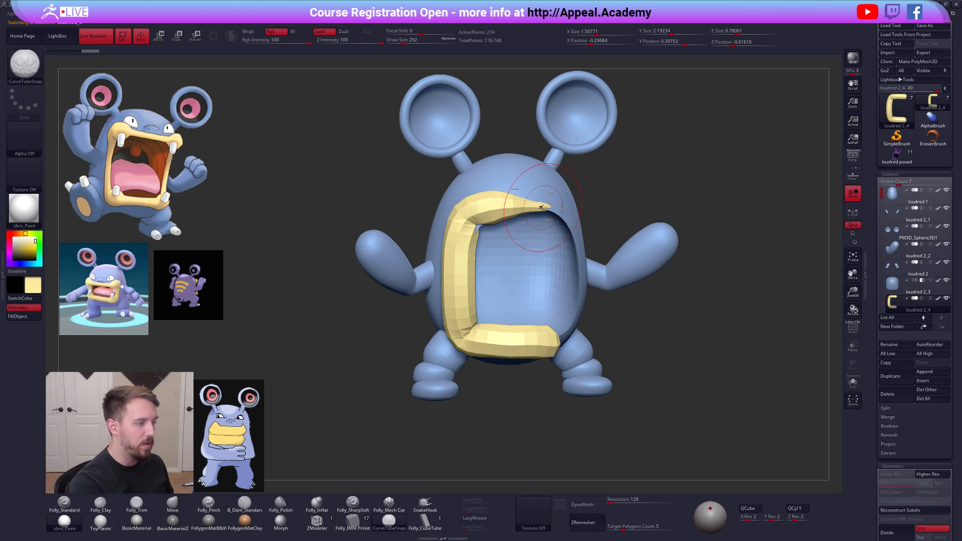
mouse_move(656, 335)
left_mouse_down()
mouse_move(637, 340)
mouse_move(642, 292)
left_mouse_up()
key("shift")
left_click_drag(550, 304, 524, 291, "shift")
key("space")
left_click(550, 290)
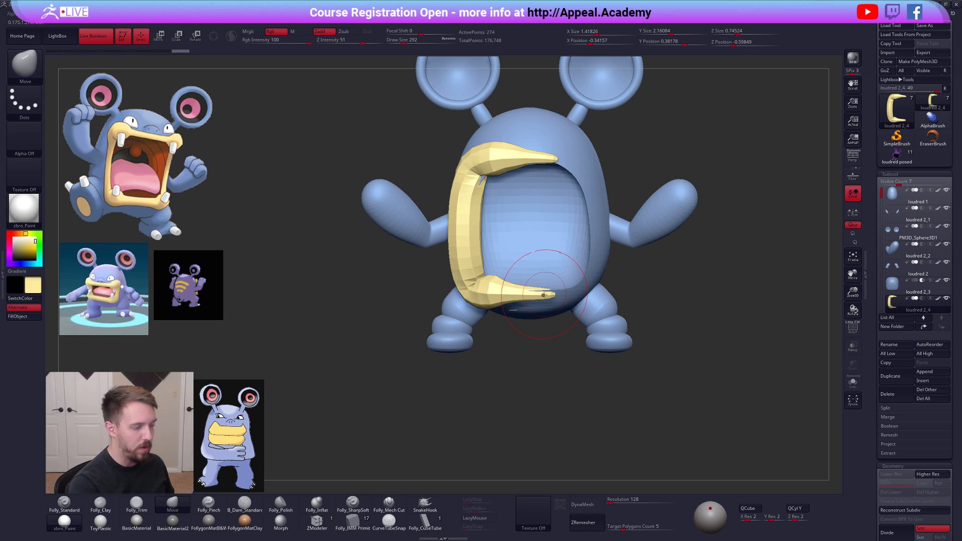
- Extend the lip tube's ends to the center line and mirror and weld it into a closed ring around the mouth
left_click_drag(576, 261, 633, 274)
key("space")
left_click(658, 324)
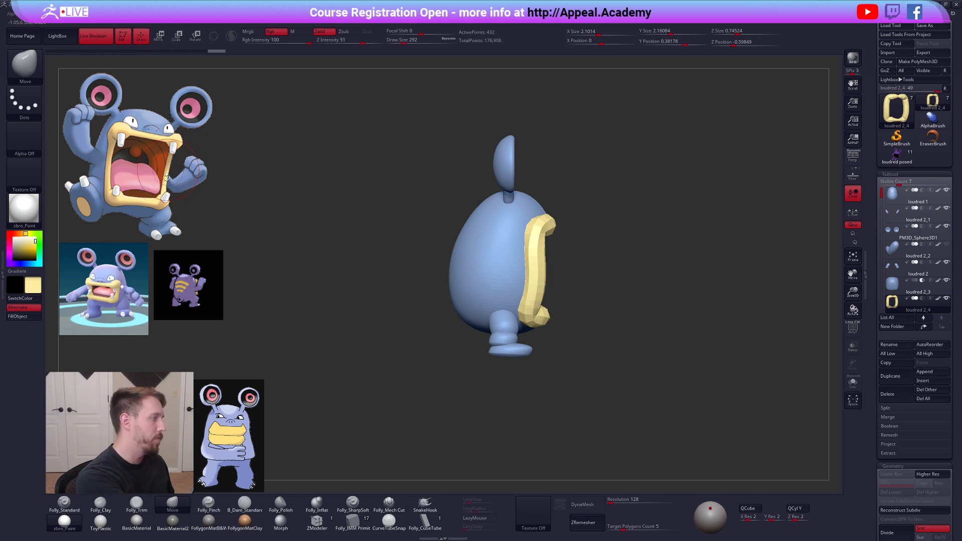
- Pull the lip ring closer to the body and adjust its side profile with the Move brush
key("space")
left_click_drag(539, 271, 531, 275)
key("alt+s")
key("space")
right_click_drag(532, 275, 503, 281, "shift")
key("space")
left_click_drag(502, 280, 497, 280)
right_click_drag(498, 281, 507, 301, "ctrl")
mouse_move(541, 271)
left_mouse_down("shift")
mouse_move(545, 250)
mouse_move(543, 299)
mouse_move(545, 266)
left_mouse_up("shift")
key("alt+s")
- Thin the lip ring's sides and build up raised corners on the upper and lower lips with the Move and Smooth brushes
mouse_move(565, 279)
right_mouse_down("ctrl")
mouse_move(559, 263)
mouse_move(521, 273)
mouse_move(532, 286)
right_mouse_up("ctrl")
right_click_drag(531, 287, 533, 306, "ctrl")
key("space")
left_click_drag(522, 273, 528, 273)
key("alt+s")
mouse_move(522, 207)
left_mouse_down("shift")
mouse_move(511, 240)
mouse_move(510, 219)
left_mouse_up("shift")
mouse_move(511, 218)
right_mouse_down("alt")
mouse_move(483, 219)
mouse_move(494, 199)
mouse_move(508, 248)
right_mouse_up("alt")
key("alt+s")
key("space")
left_click_drag(549, 201, 536, 204)
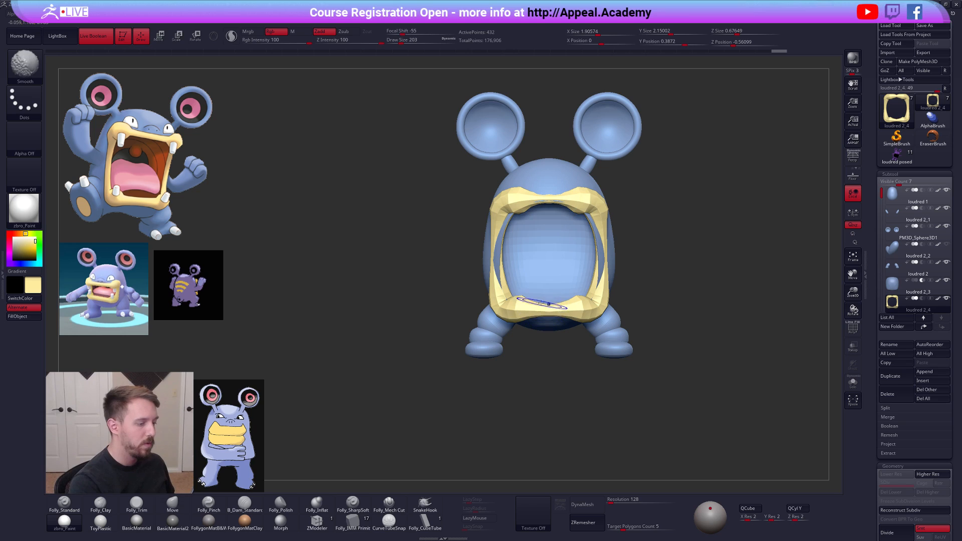
- Shape the lower lip from three-quarter and underside views with the Move brush at draw sizes 265 and 397
right_click_drag(532, 313, 595, 302)
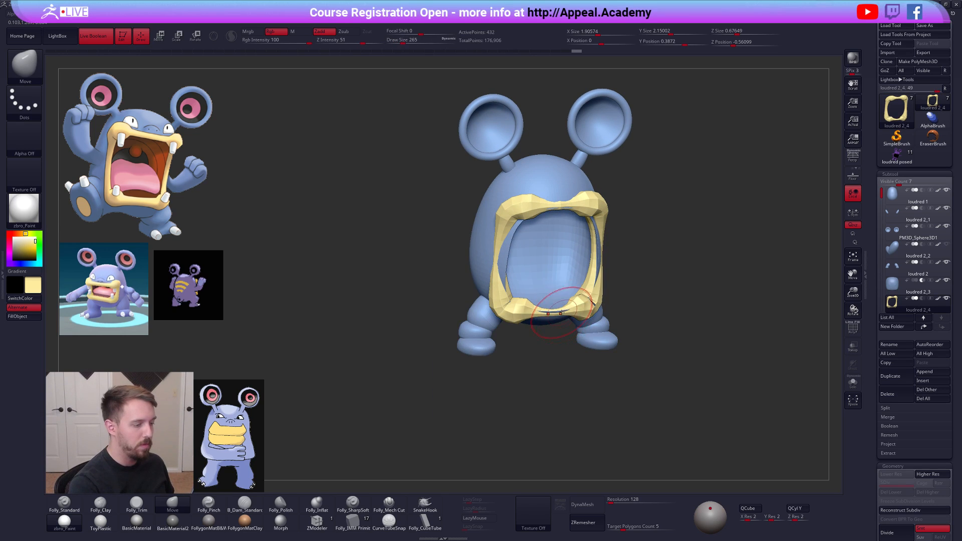
key("space")
left_click_drag(598, 302, 596, 302)
right_click_drag(606, 304, 520, 296, "shift")
key("space")
left_click_drag(511, 296, 520, 296)
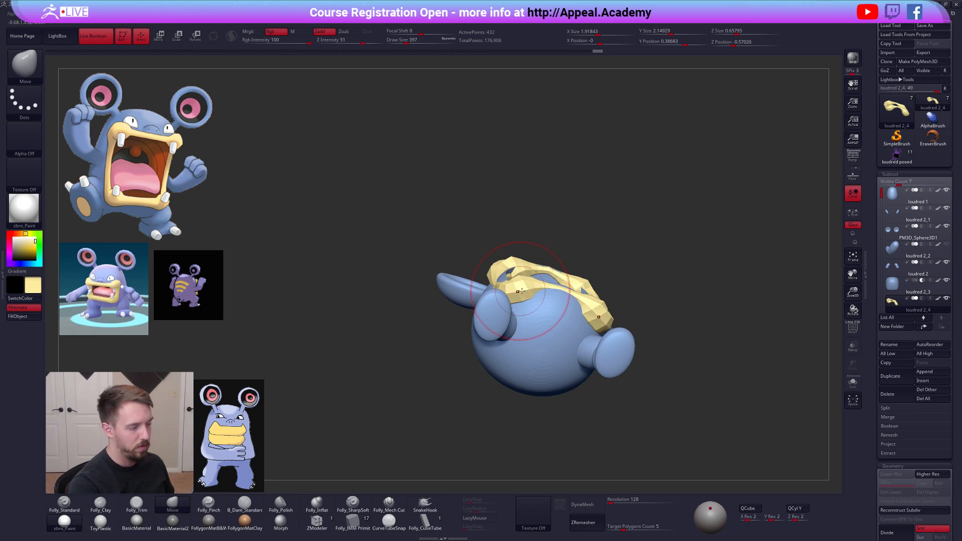
right_click_drag(519, 296, 524, 229)
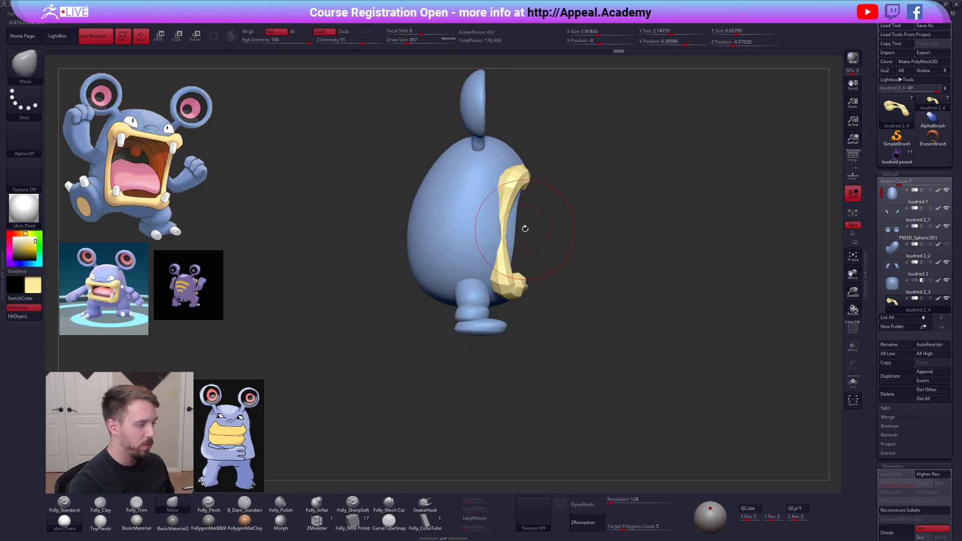
- Adjust the lip ring's profile in side view, then return to the front view with the Move brush at draw size 265
key("space")
left_click_drag(525, 229, 528, 230)
key("space")
left_click_drag(692, 237, 683, 237)
right_click_drag(683, 237, 634, 249)
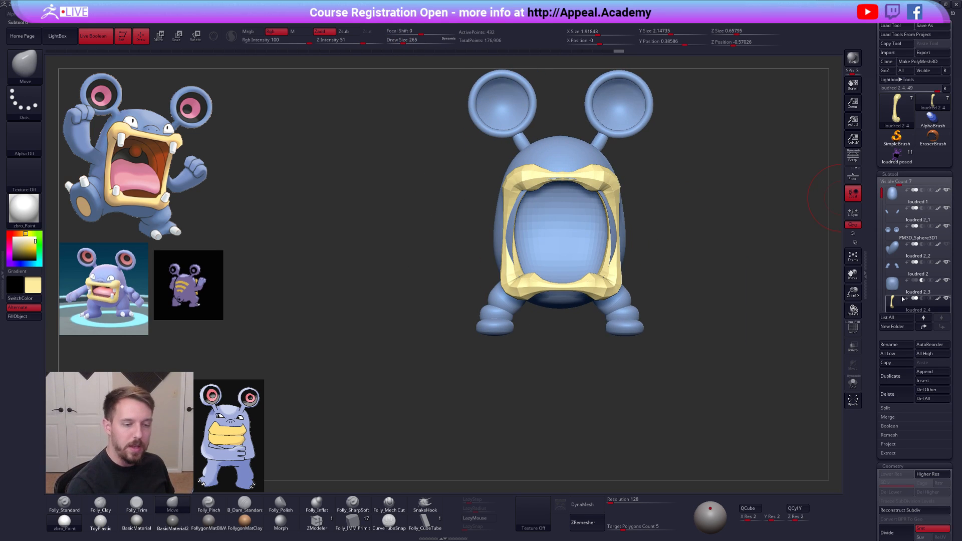
- Select the mouth cutter subtool and widen its sides to meet the lip ring with the Move brush at draw size 414
left_click(916, 287)
right_click_drag(664, 280, 623, 295, "alt")
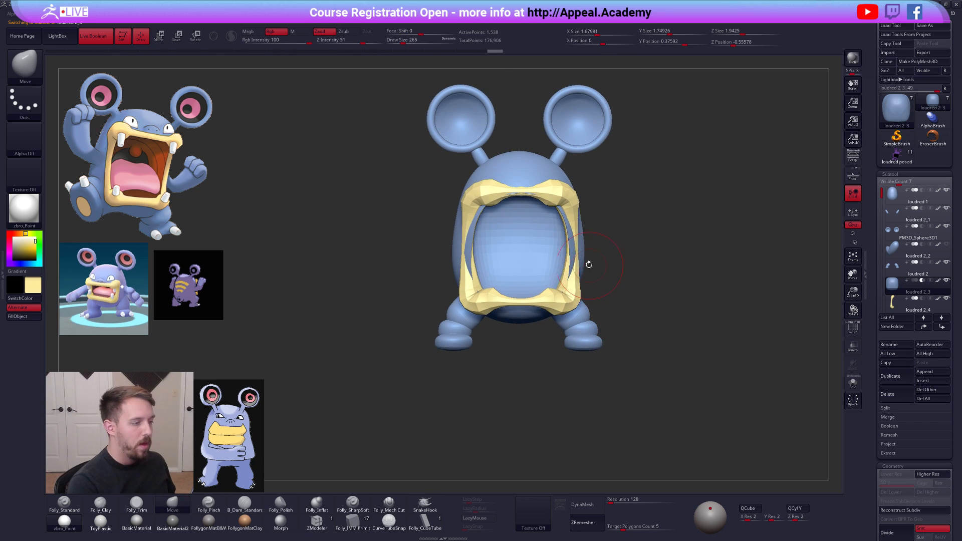
key("space")
left_click_drag(578, 250, 578, 251)
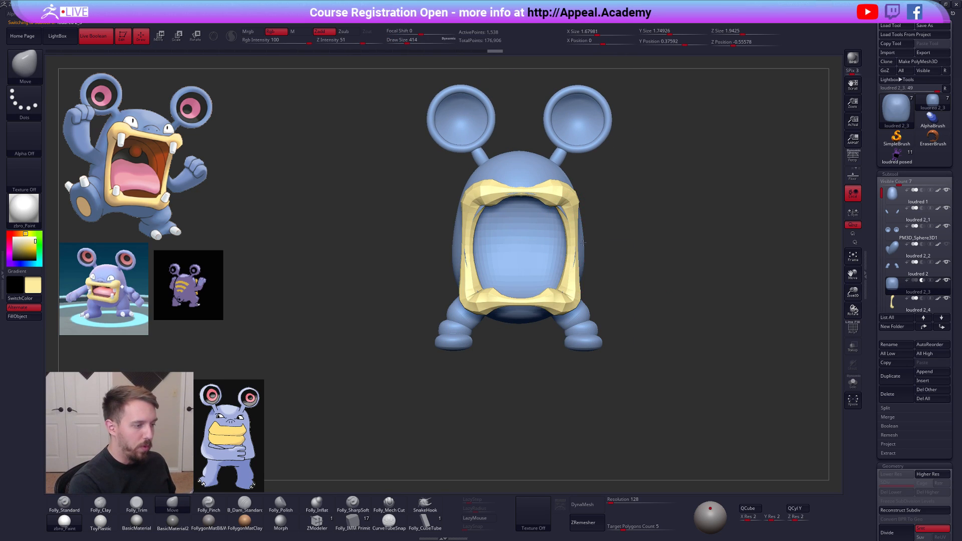
right_click_drag(582, 254, 559, 256)
left_click_drag(559, 257, 565, 255)
right_click_drag(586, 256, 567, 255, "shift")
left_click_drag(565, 255, 571, 254)
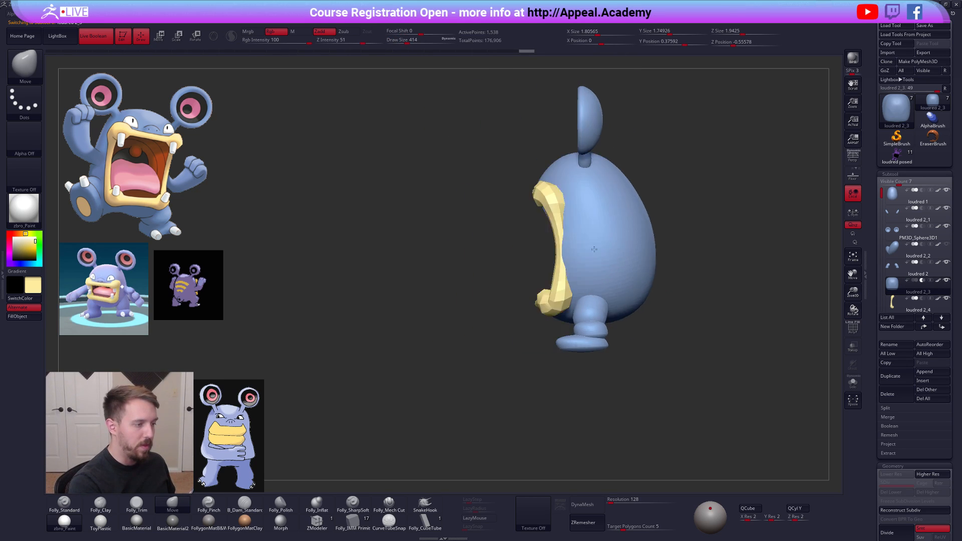
- Fit the mouth cutter's height and sides to the lip ring with the Move brush, checking from the front, side and below
right_click_drag(567, 250, 586, 228)
left_click_drag(563, 211, 511, 191)
mouse_move(512, 196)
right_mouse_down("shift")
mouse_move(532, 251)
mouse_move(585, 272)
mouse_move(558, 273)
mouse_move(583, 283)
right_mouse_up("shift")
key("shift+f")
right_click_drag(632, 363, 612, 342)
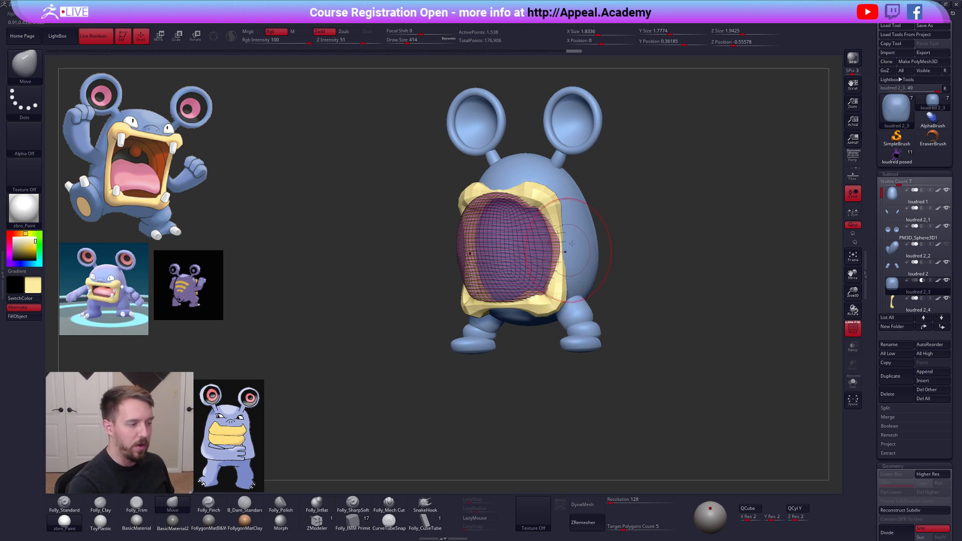
key("shift+f")
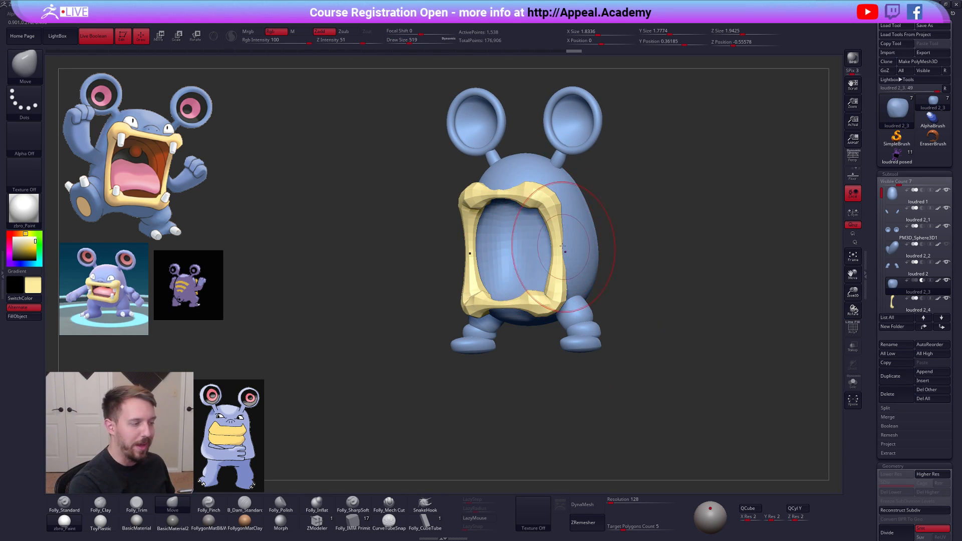
right_click_drag(574, 254, 569, 250)
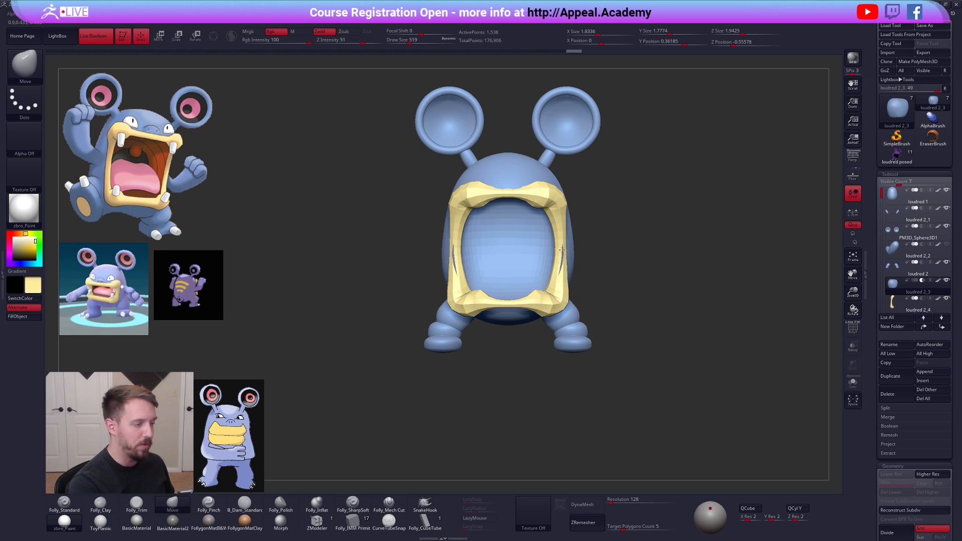
right_click_drag(624, 356, 626, 379)
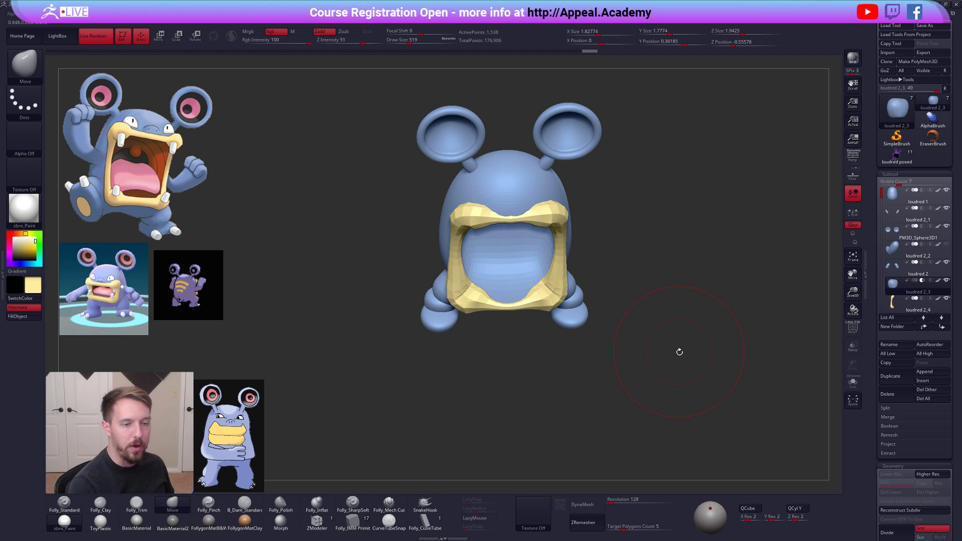
key("s")
left_click_drag(631, 238, 625, 237)
right_click_drag(573, 234, 580, 268, "alt")
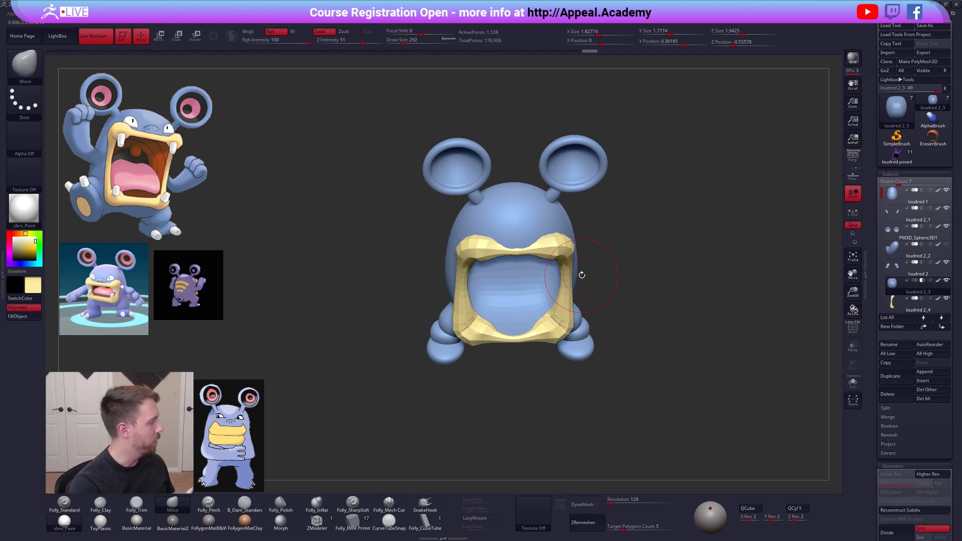
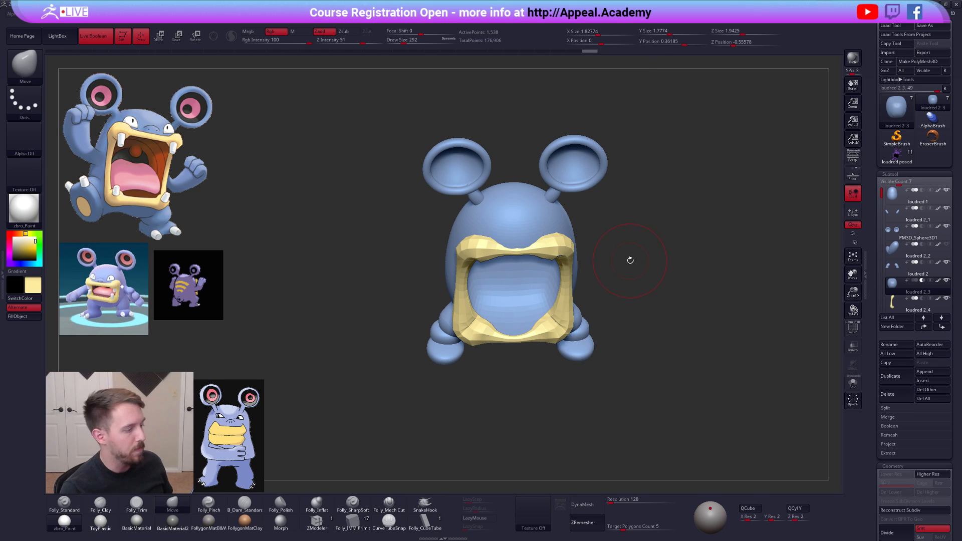
left_click_drag(630, 259, 608, 235)
- Select the lip ring subtool and subdivide it three times
key("Down")
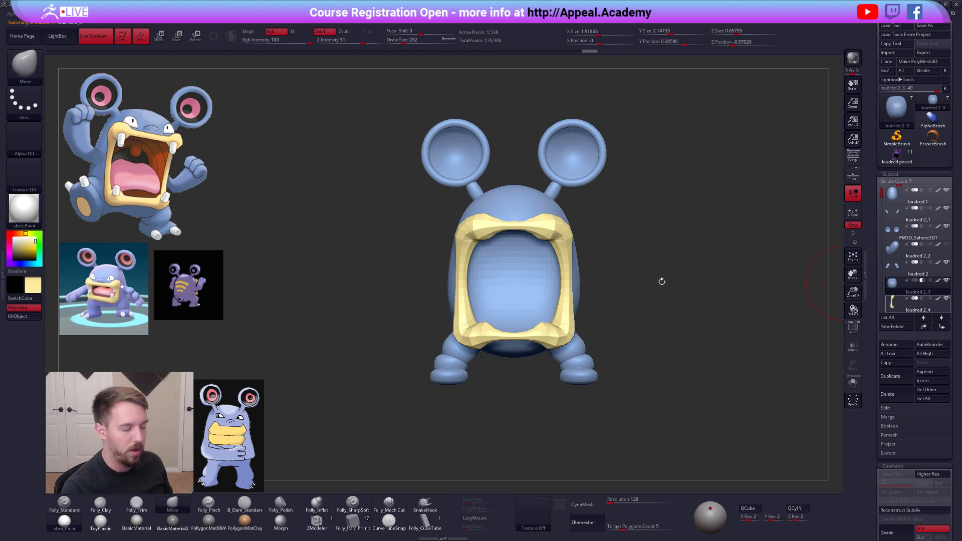
key("ctrl+d")
key("ctrl+d")
key("ctrl+d")
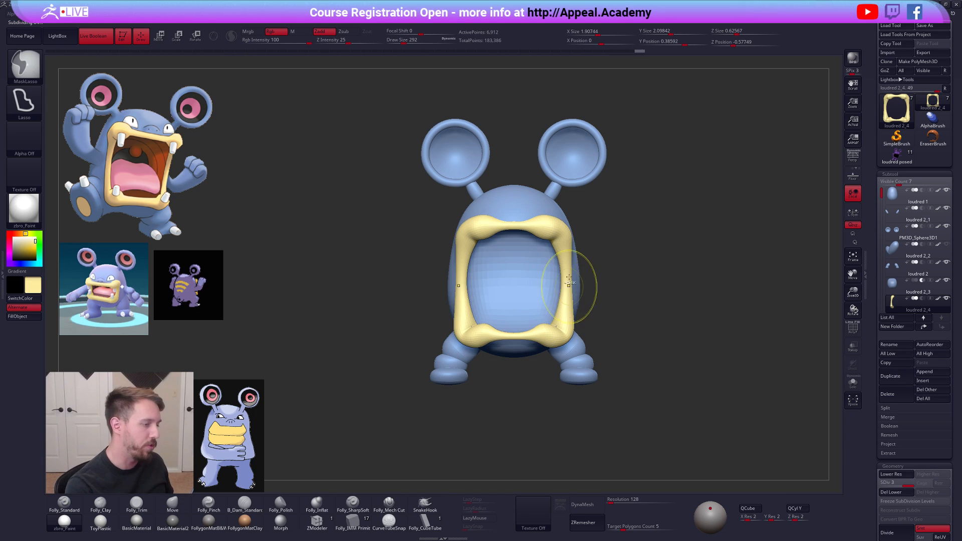
key("space")
mouse_move(560, 235)
left_mouse_down()
mouse_move(595, 257)
mouse_move(631, 335)
mouse_move(651, 348)
left_mouse_up()
key("space")
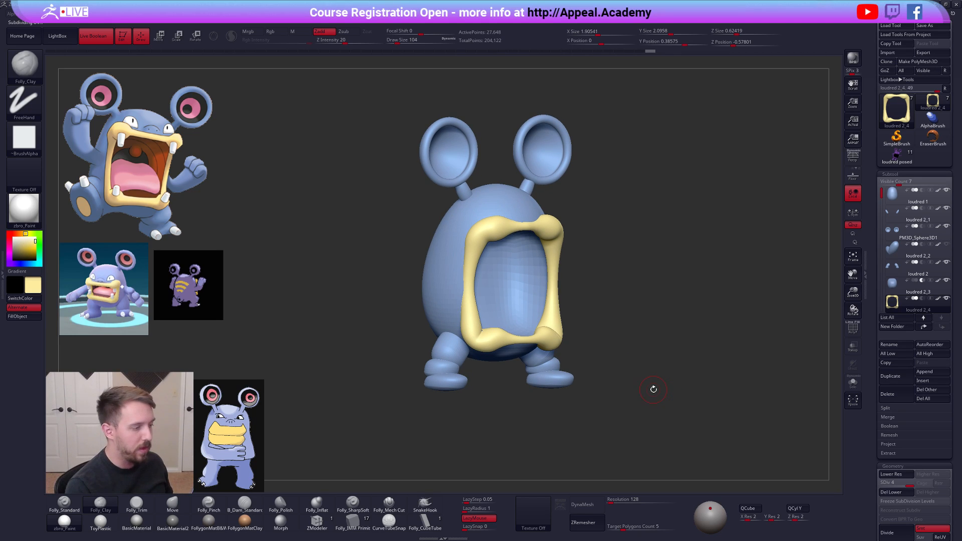
- Select the mouth cutter and move it directly below the body in the subtool order
key("Up")
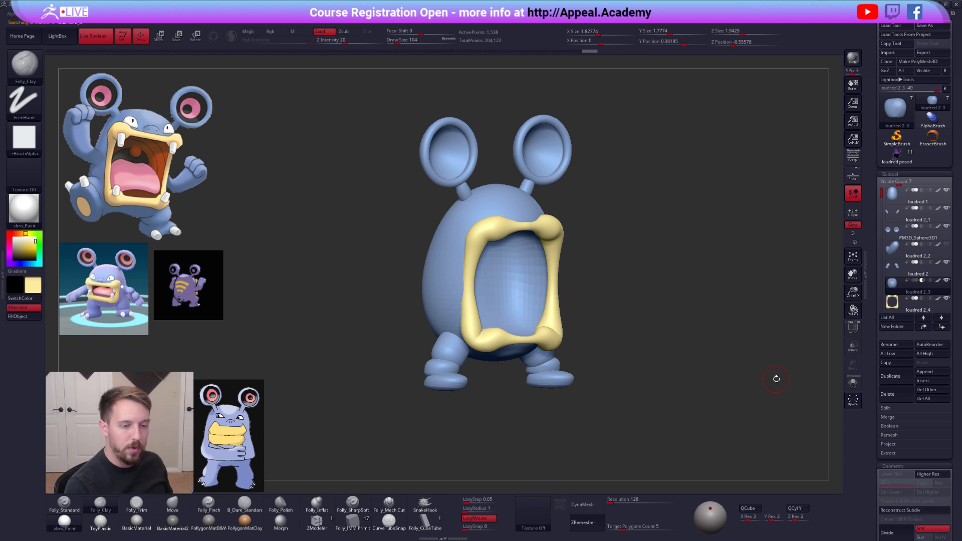
left_click(923, 326)
left_click(923, 326)
left_click(923, 326)
left_click(923, 326)
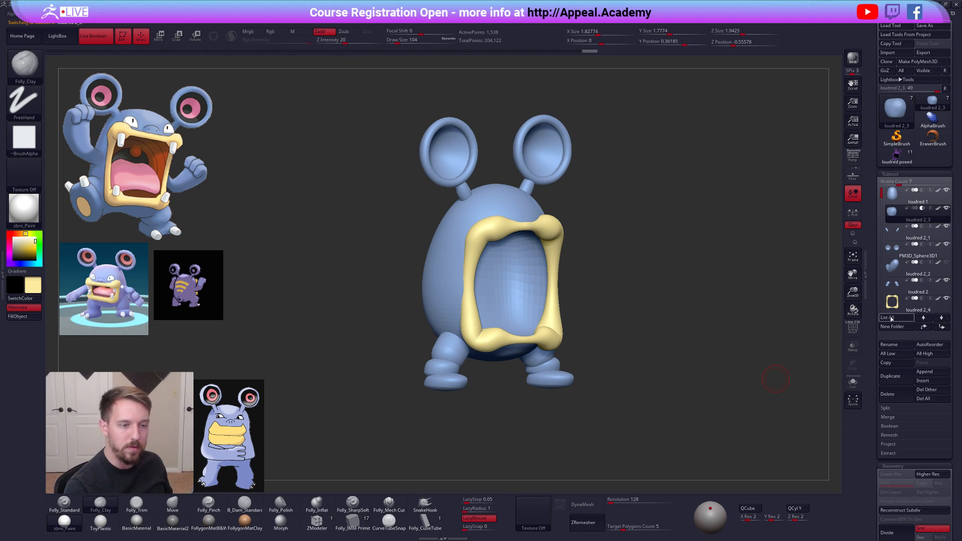
- Isolate the body subtool and convert it to DynaMesh at resolution 336
left_click(891, 200)
key("shift+alt+s")
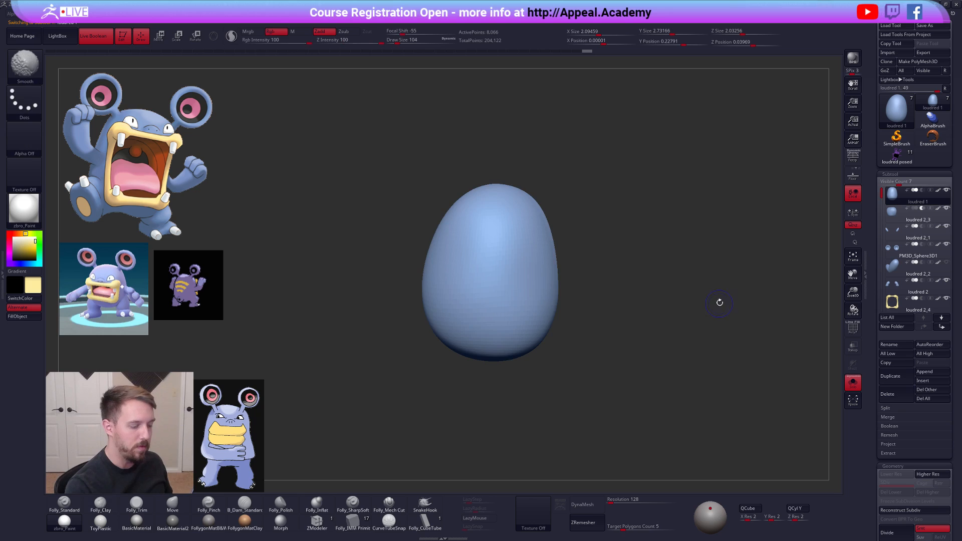
left_click(619, 499)
type("336")
key("Return")
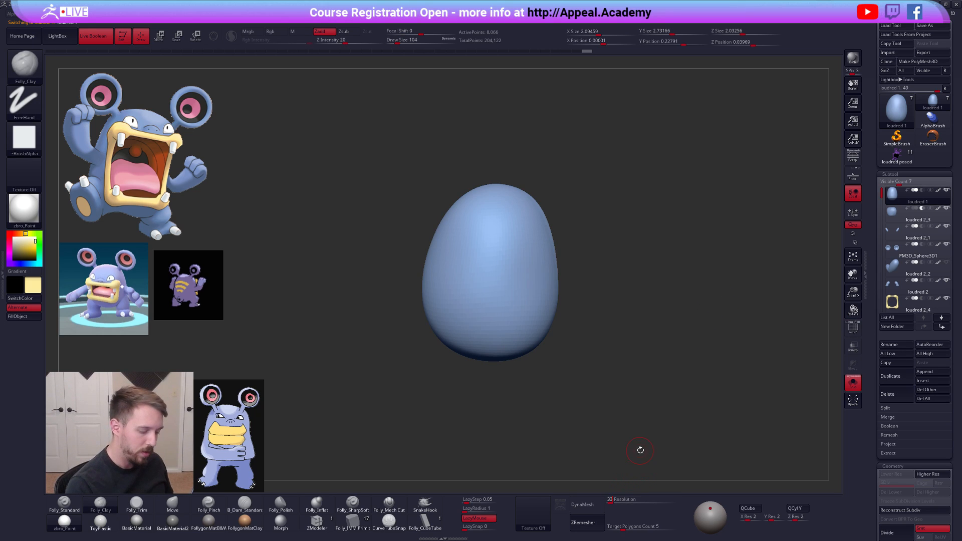
key("ctrl+d")
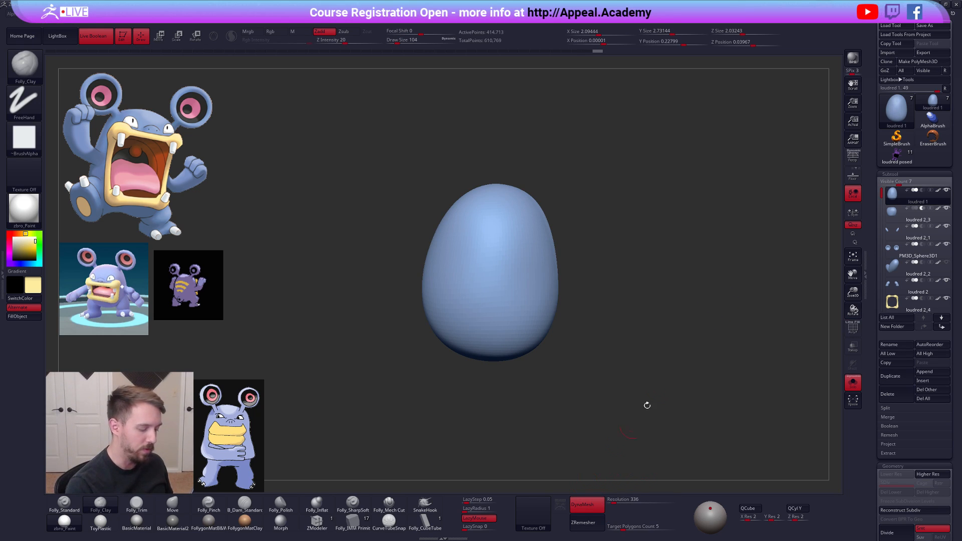
- Merge the subtractive mouth cutter down into the body subtool
key("space")
key("shift+space")
left_click(681, 230)
left_click(655, 246)
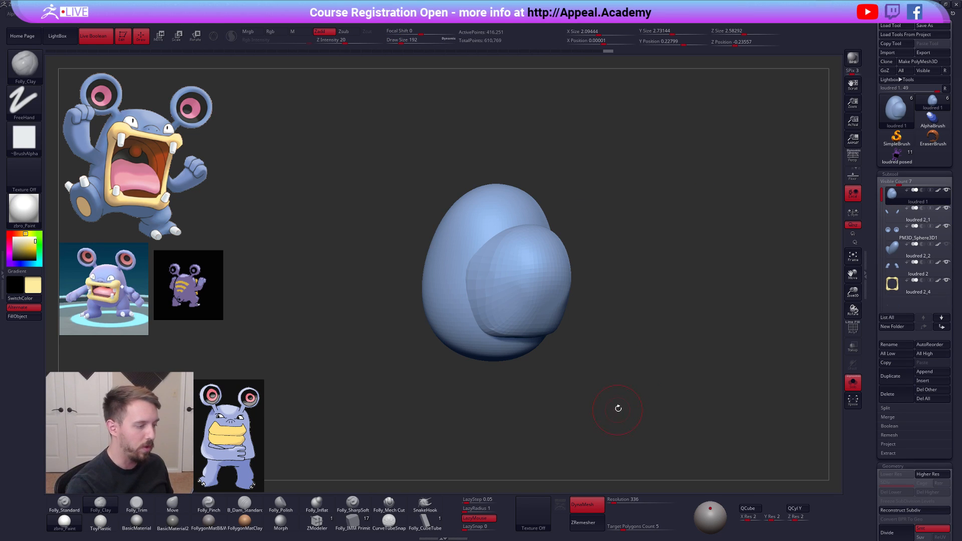
- Try to carve the mouth by updating the body's DynaMesh and smoothing the opening's rim
left_click_drag(616, 394, 687, 279, "ctrl")
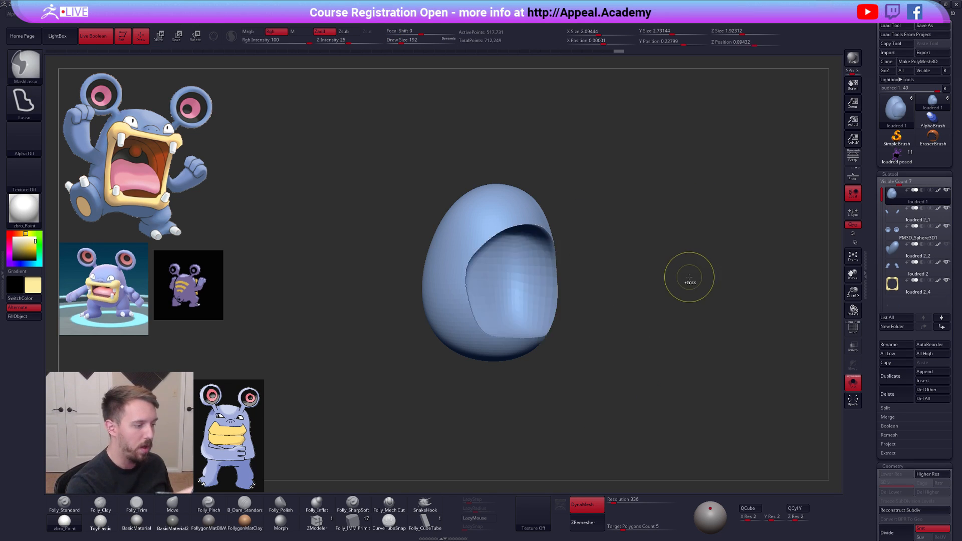
mouse_move(599, 373)
left_mouse_down()
mouse_move(576, 358)
mouse_move(592, 279)
left_mouse_up()
key("space")
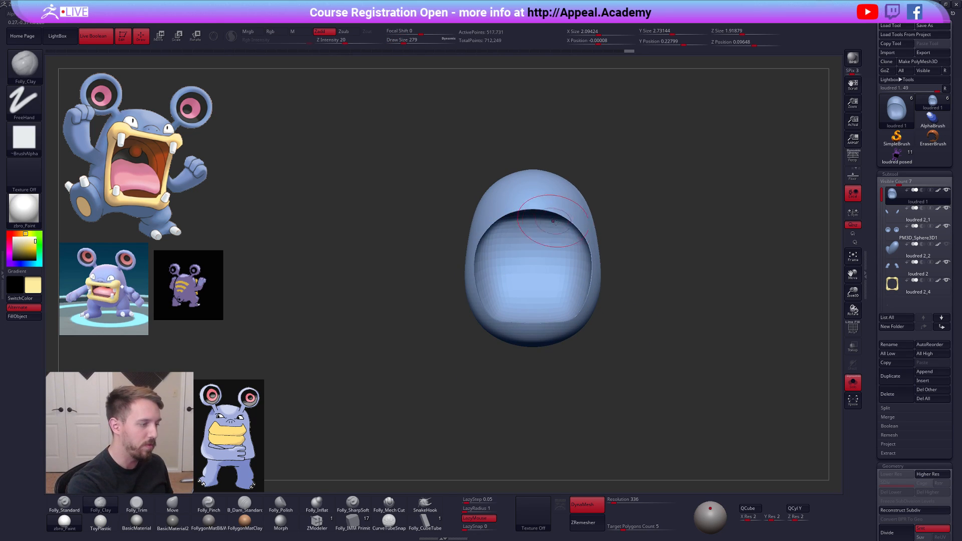
key("shift")
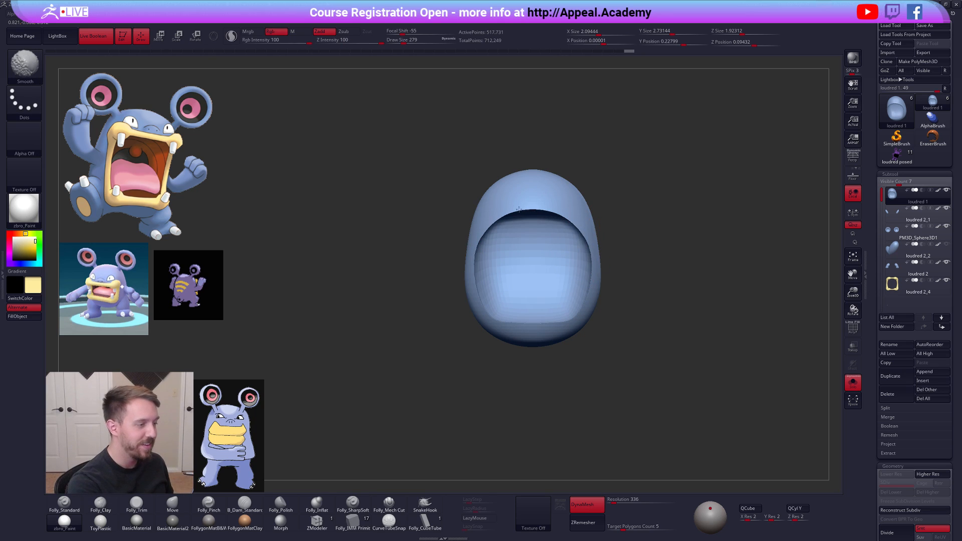
right_click_drag(547, 326, 629, 304)
key("space")
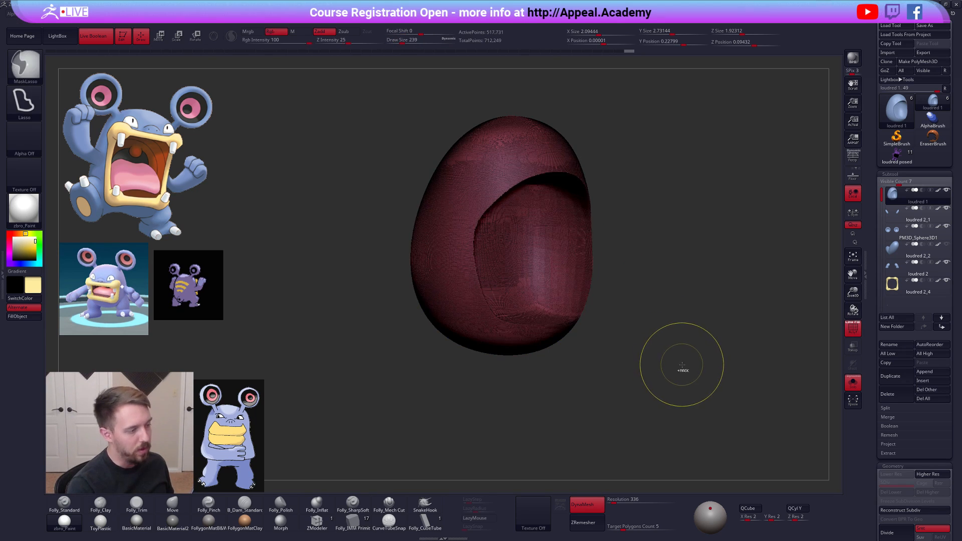
key("ctrl+z")
- Check the merged body and cutter polygroups, and update the DynaMesh to carve the mouth opening
key("shift+f")
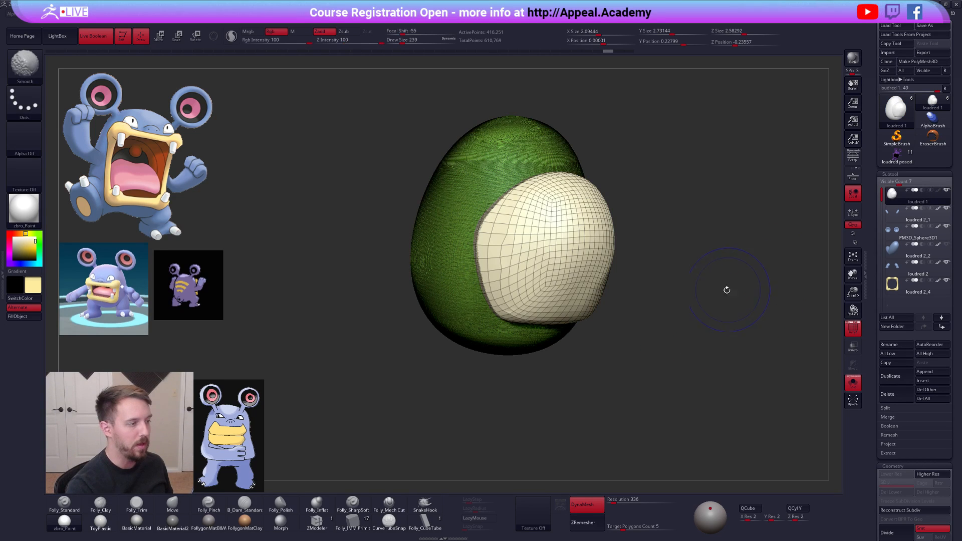
key("shift+f")
left_click_drag(638, 409, 705, 337, "ctrl")
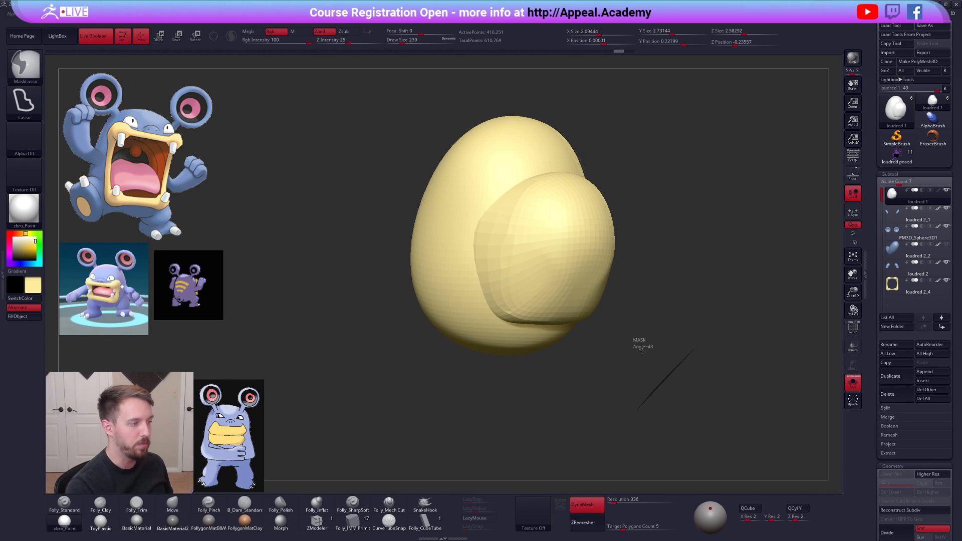
left_click_drag(644, 369, 601, 301, "shift")
- Inspect the carved body's polygroups in front view and smooth the mouth rim at draw size 321
key("shift+f")
key("shift+f")
key("shift+f")
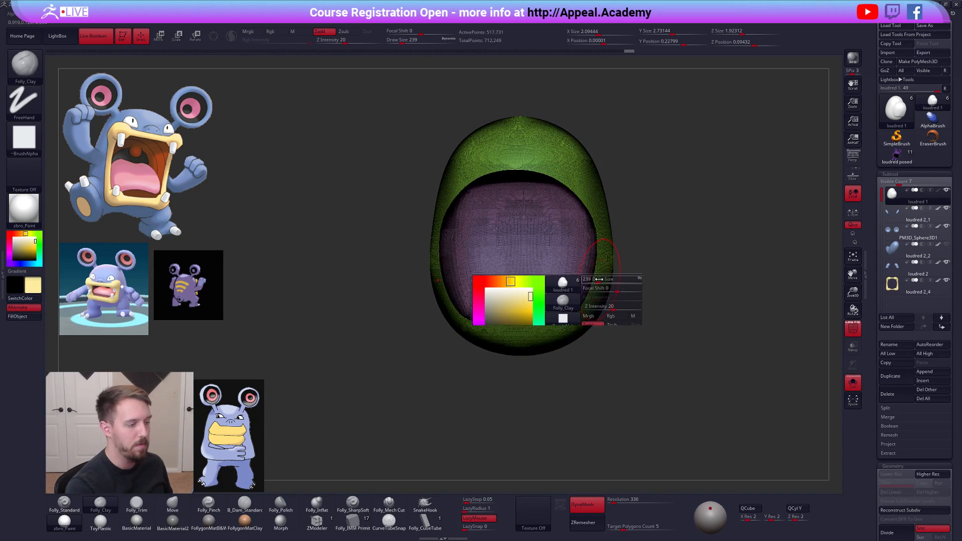
key("shift+f")
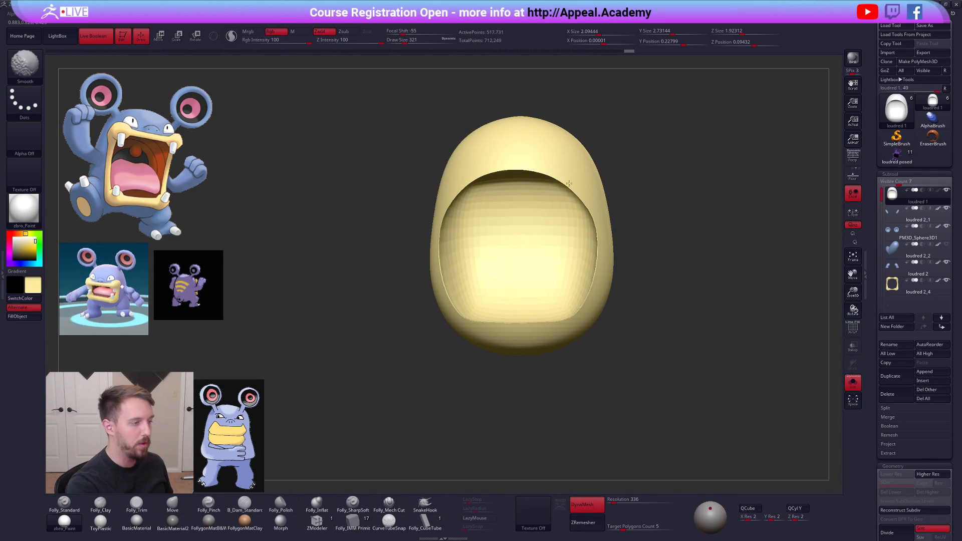
left_click_drag(474, 332, 516, 332, "shift")
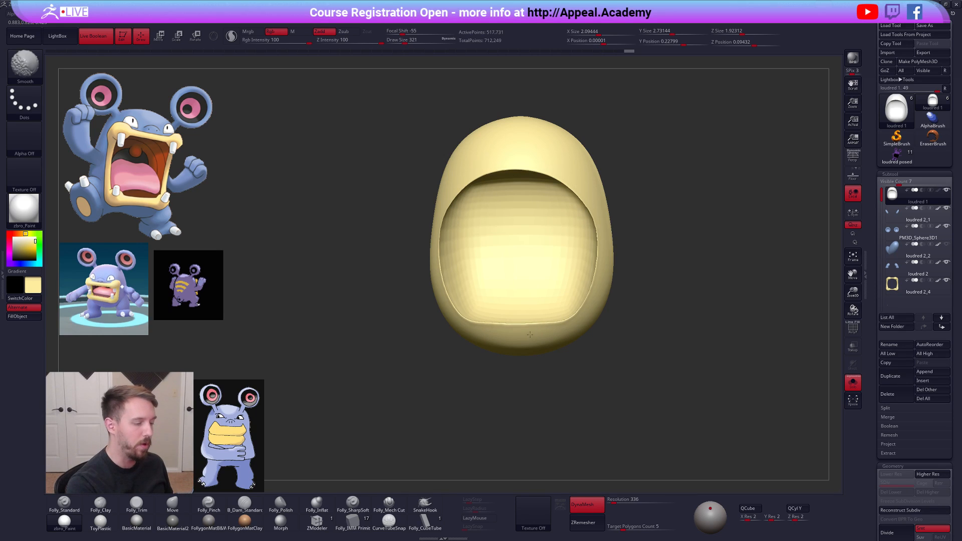
- Take the blue from the ear stalks subtool and make it the active colour for the body
key("v")
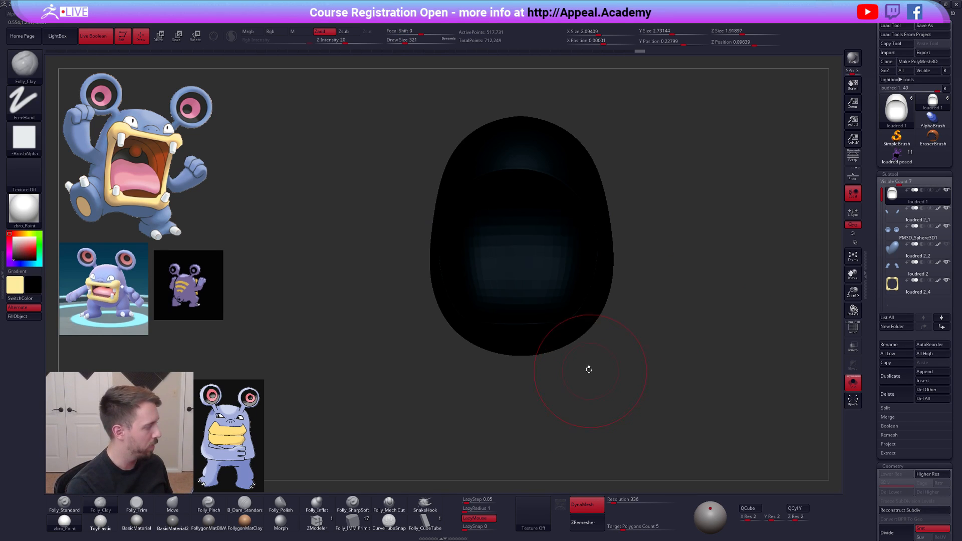
left_click(917, 216)
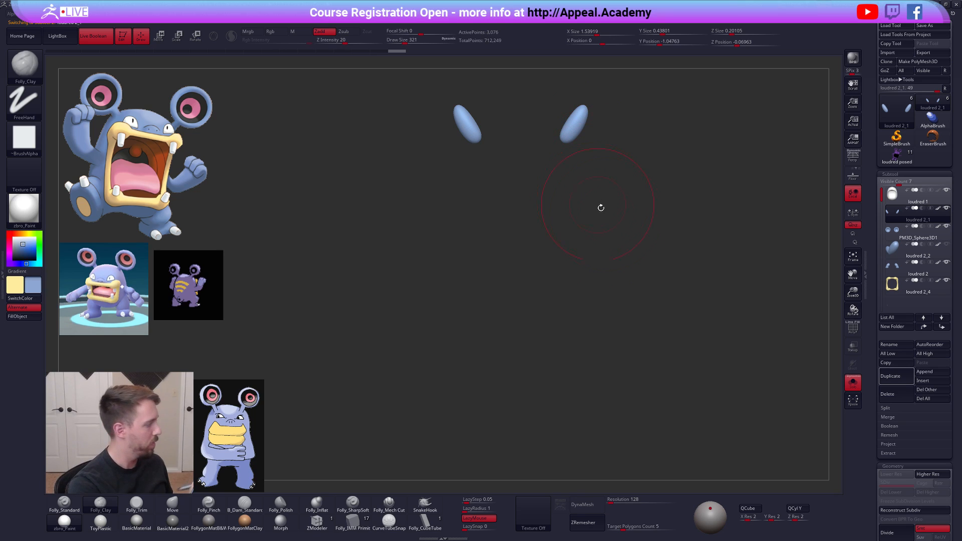
key("v")
key("b")
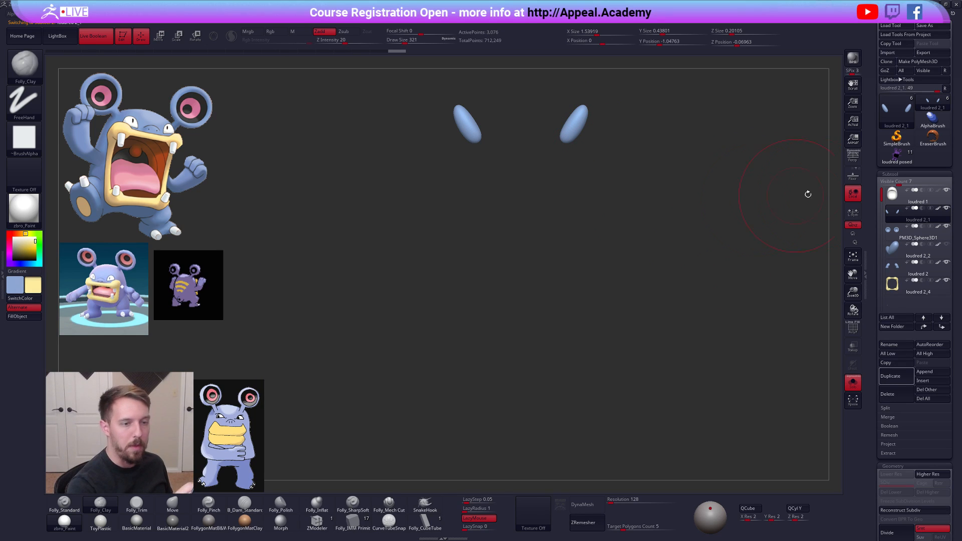
left_click(913, 196)
left_click_drag(657, 323, 682, 320)
key("shift+f")
key("shift+f")
left_click_drag(697, 363, 656, 364, "alt")
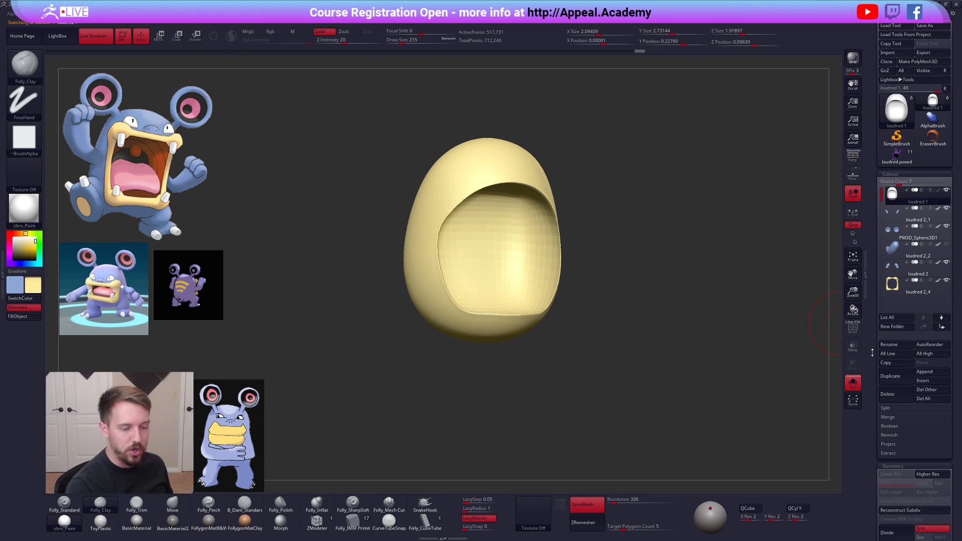
scroll(871, 353, "down", 3)
key("v")
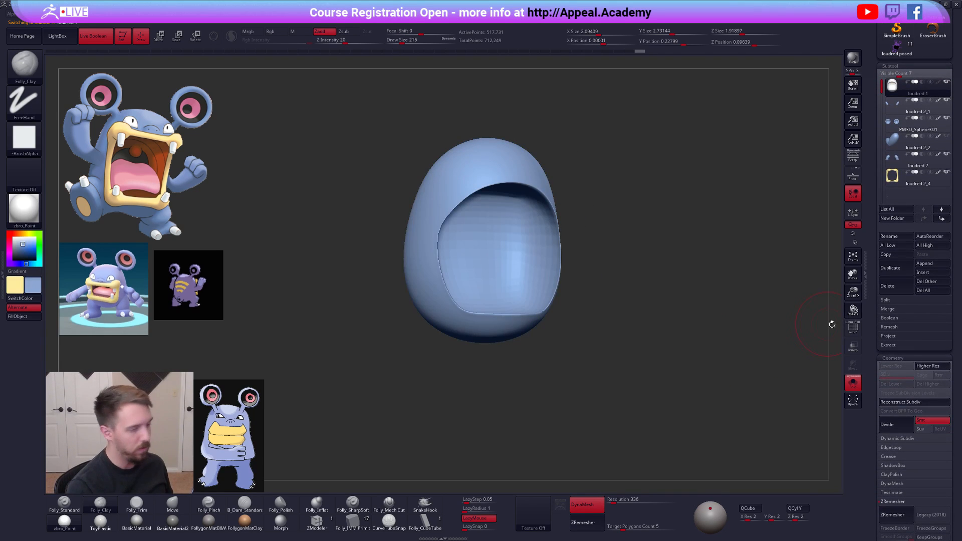
- ZRemesh the carved body with KeepGroups enabled and a Target Polygons Count of 1
scroll(875, 343, "down", 4)
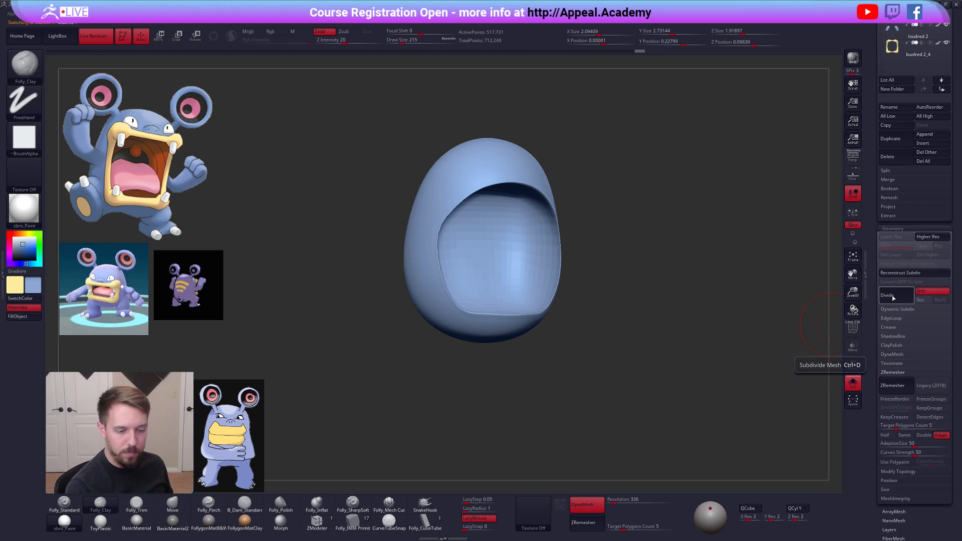
left_click(929, 408)
left_click_drag(904, 425, 892, 425)
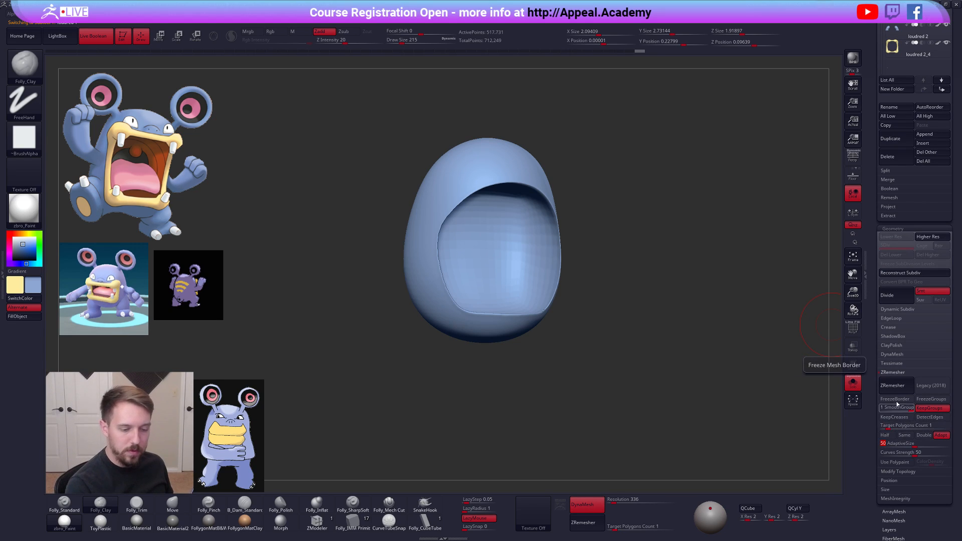
left_click(896, 385)
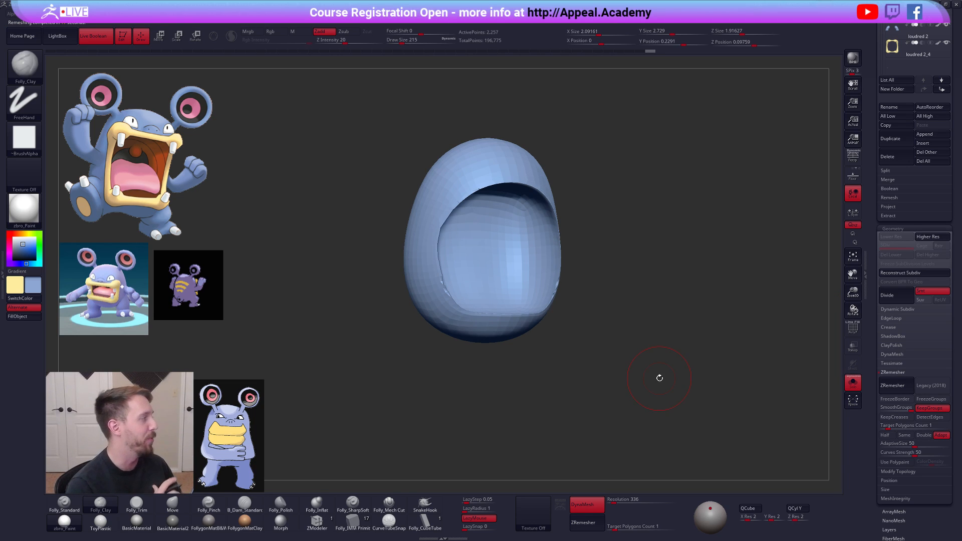
- Inspect the remeshed body's wireframe and polygroups from several angles around the mouth opening
mouse_move(647, 389)
left_mouse_down()
mouse_move(624, 392)
mouse_move(641, 395)
left_mouse_up()
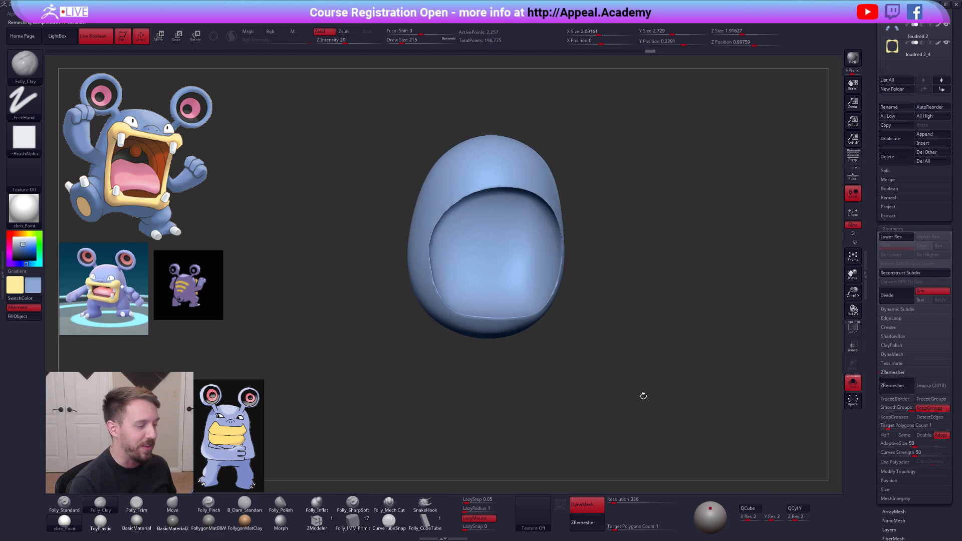
key("shift+f")
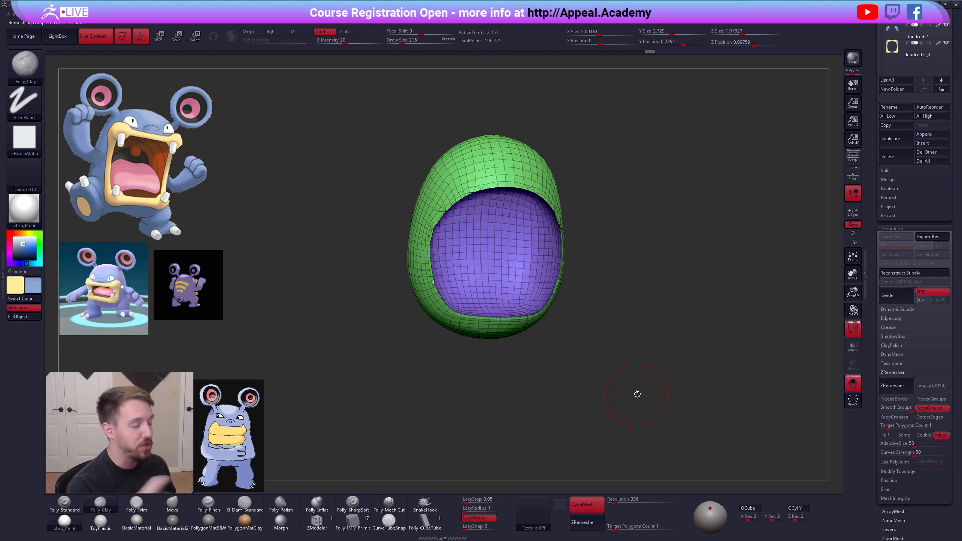
key("shift+f")
key("shift+f")
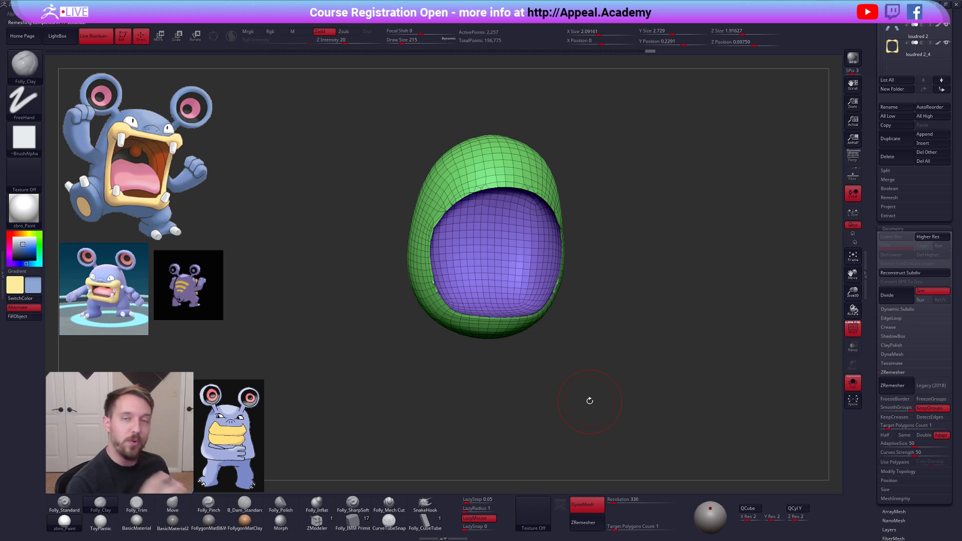
left_click_drag(645, 408, 746, 348)
key("shift+f")
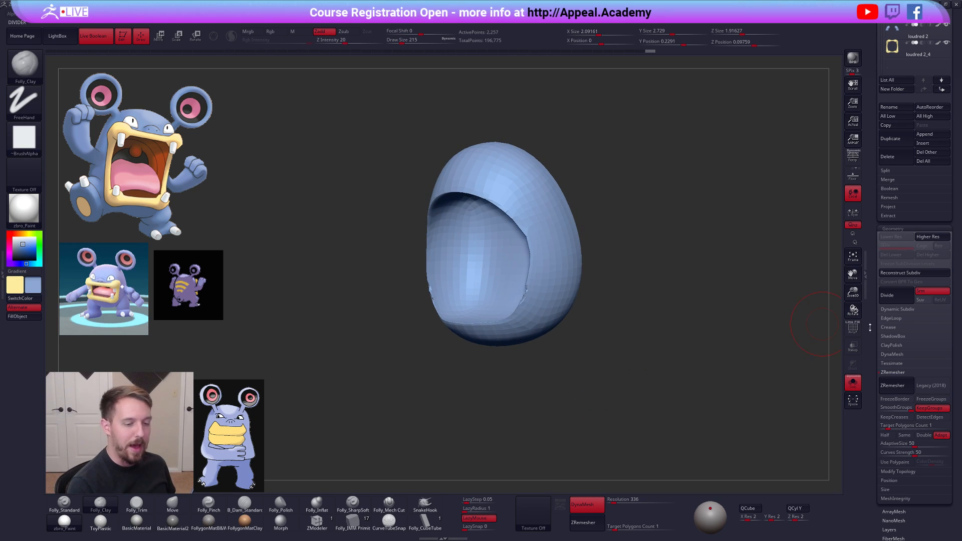
scroll(869, 328, "up", 5)
mouse_move(723, 382)
left_mouse_down()
mouse_move(733, 384)
mouse_move(717, 382)
left_mouse_up()
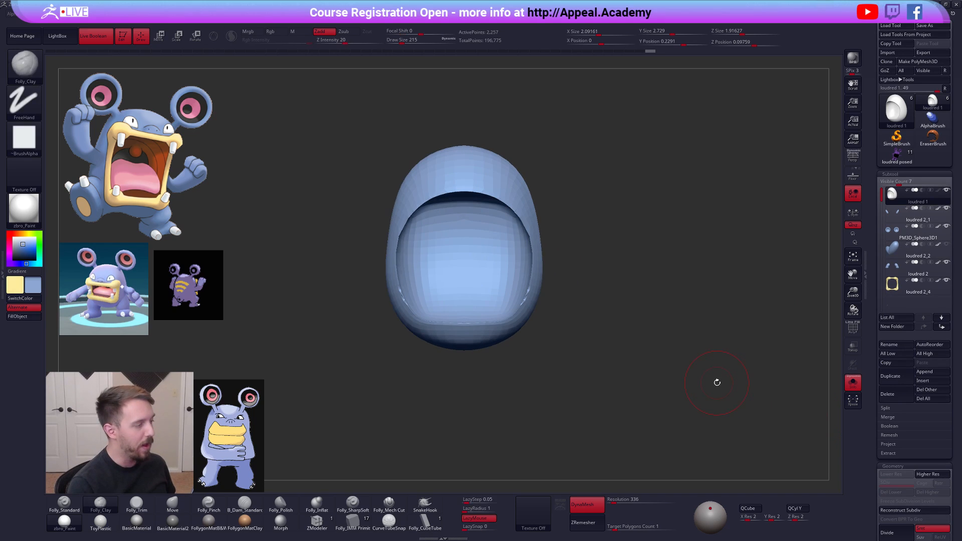
- Fill the whole body with the active blue and divide it three times to subdivision level 4
key("1")
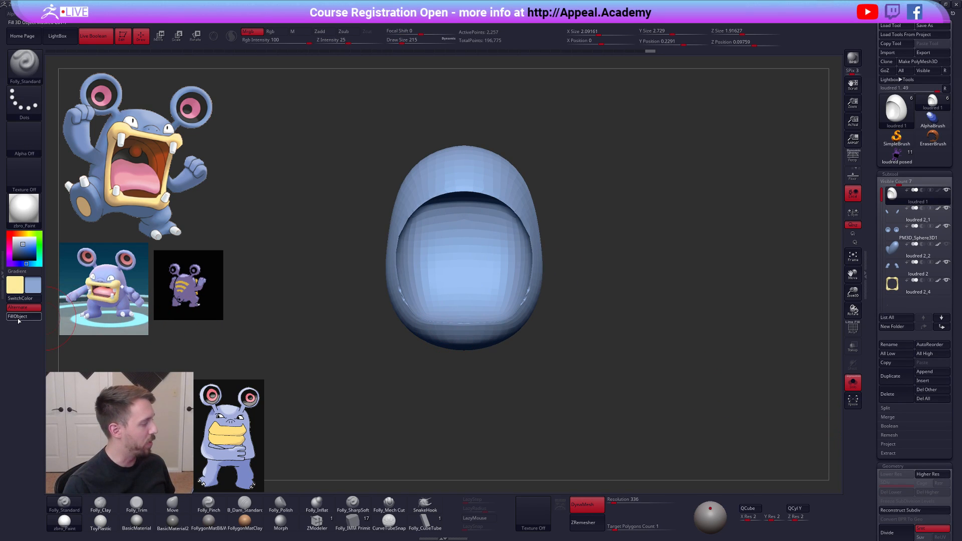
left_click_drag(573, 337, 631, 349, "alt")
key("ctrl")
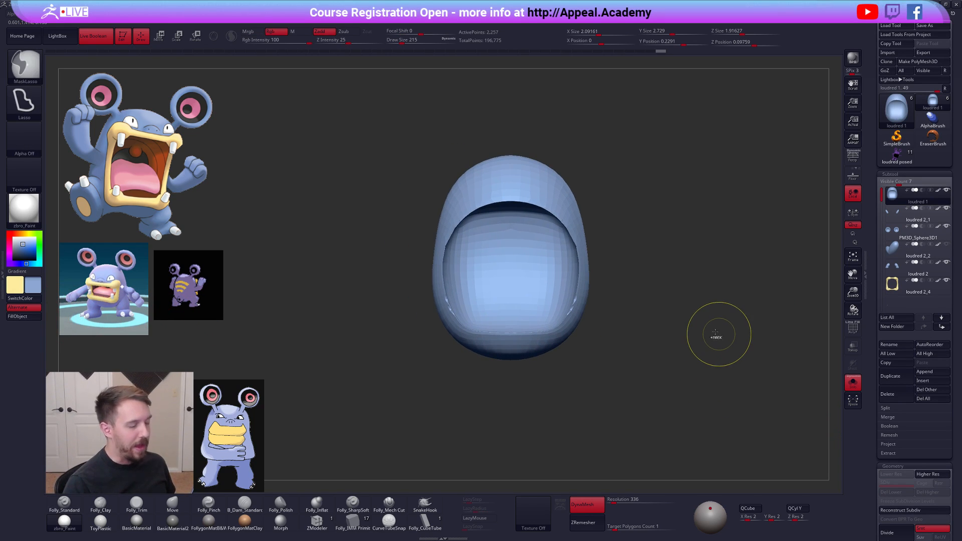
key("d")
key("d")
key("d")
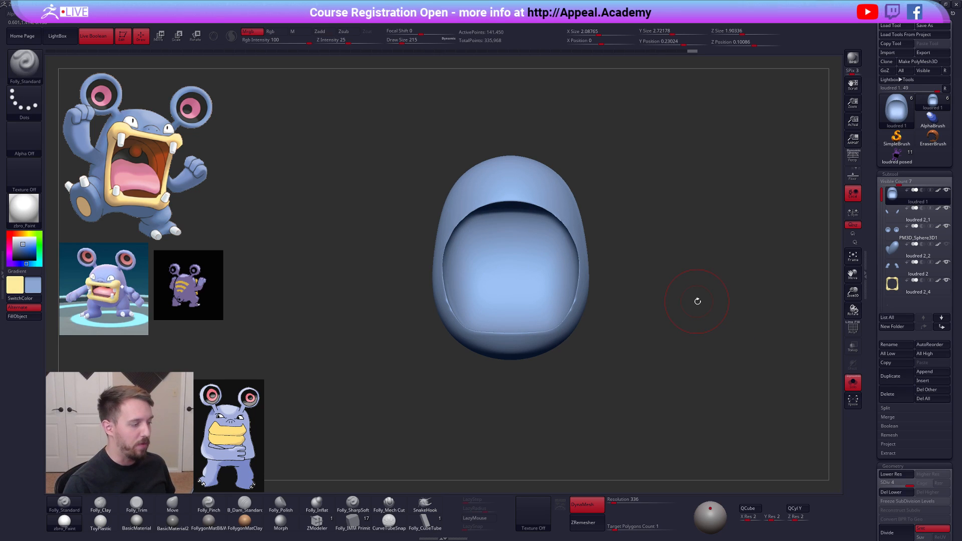
- Inflate the subdivided body slightly with a Transpose line, and return to sculpting with the Move brush
key("w")
left_click_drag(522, 267, 647, 303)
right_click_drag(647, 304, 649, 304)
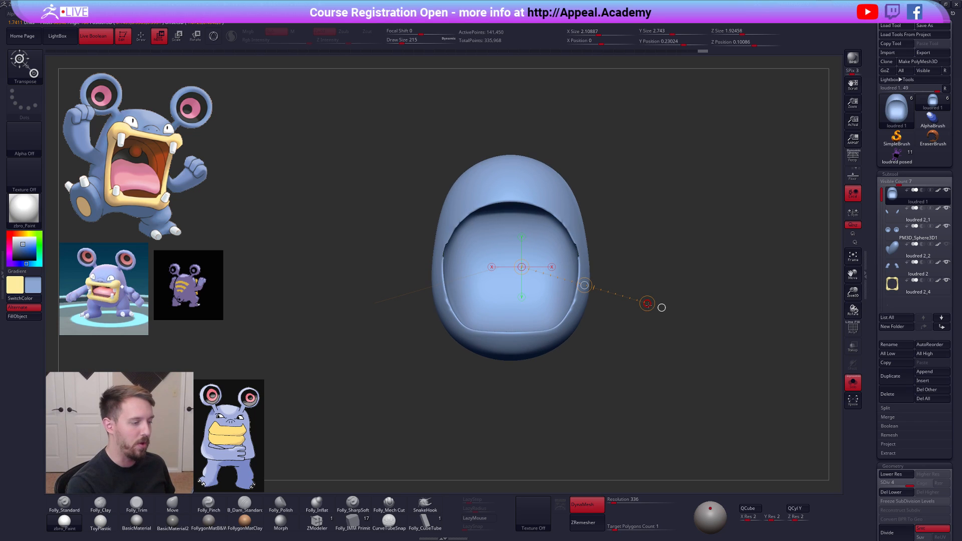
key("q")
key("b")
key("m")
key("v")
mouse_move(640, 311)
left_mouse_down()
mouse_move(676, 358)
mouse_move(675, 384)
mouse_move(676, 374)
left_mouse_up()
- Rebuild the body with DynaMesh at resolution 336 and check its wireframe in front view
key("shift+f")
key("shift+f")
key("ctrl+space")
left_click(728, 353)
left_click_drag(676, 280, 663, 306, "shift")
left_click_drag(661, 310, 651, 301, "alt")
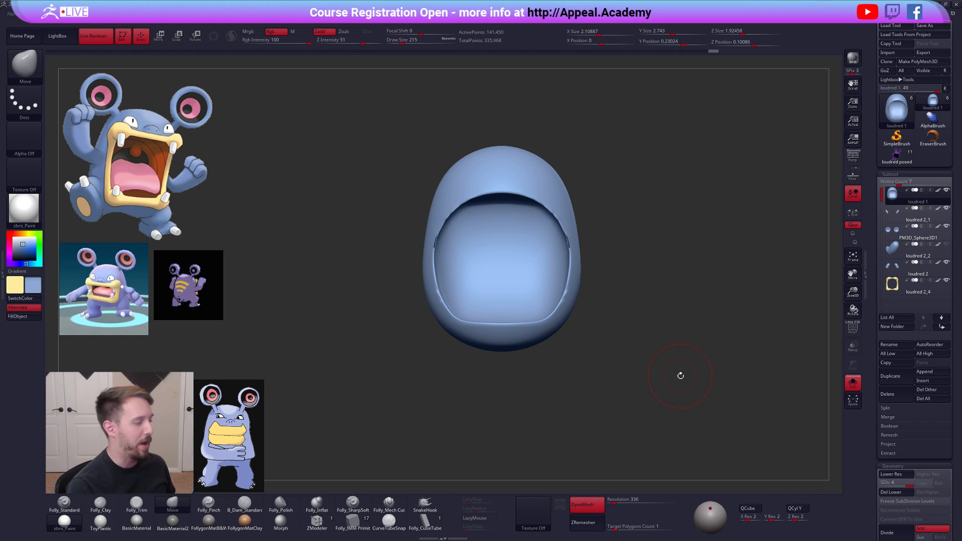
left_click_drag(680, 375, 657, 379, "alt")
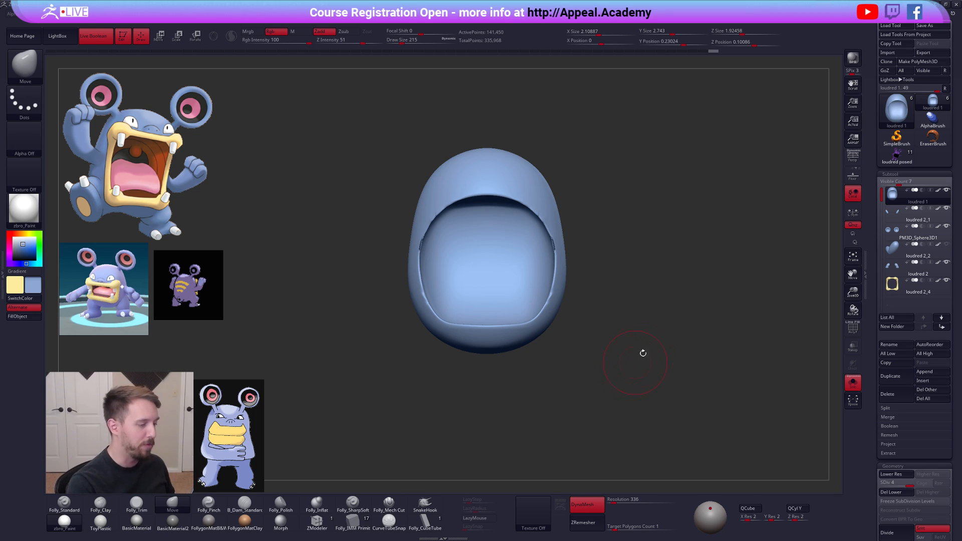
left_click_drag(620, 358, 687, 202, "ctrl")
key("shift+f")
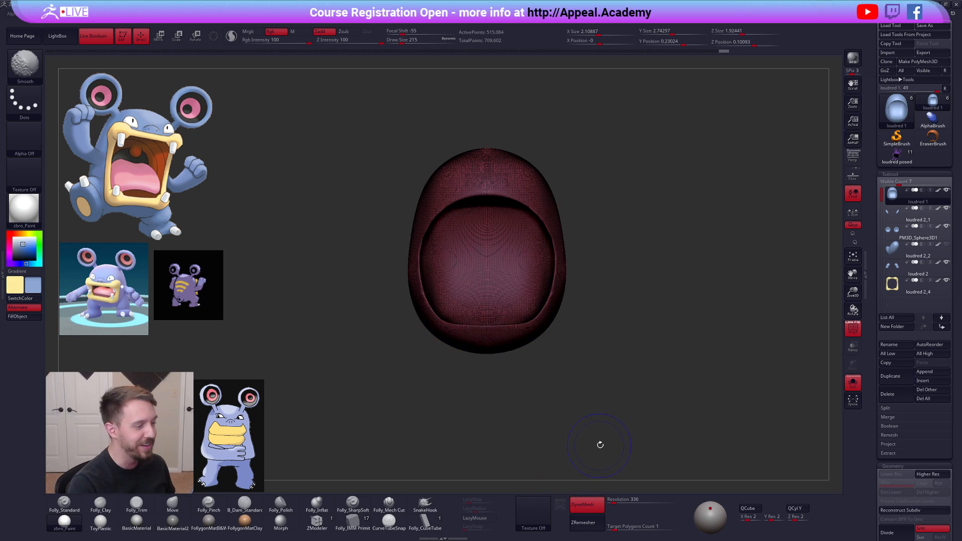
key("shift+f")
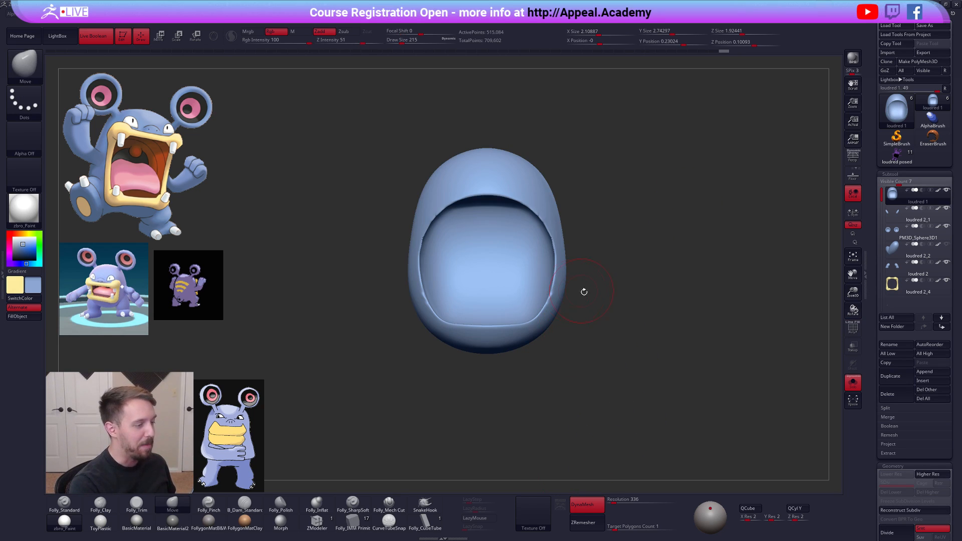
- Smooth the rim of the body's mouth opening with the Smooth brush
key("shift")
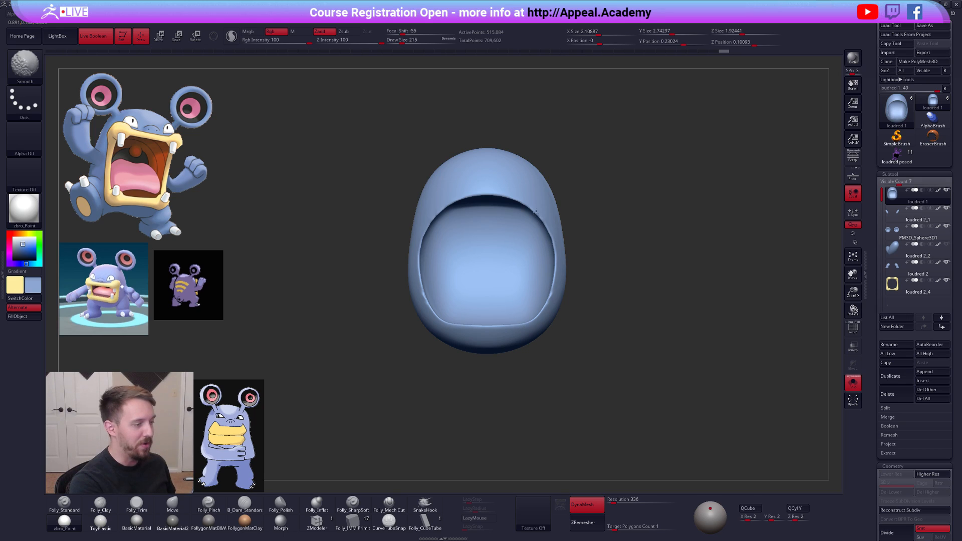
left_click_drag(480, 328, 490, 330, "shift")
left_click_drag(668, 388, 666, 413, "alt")
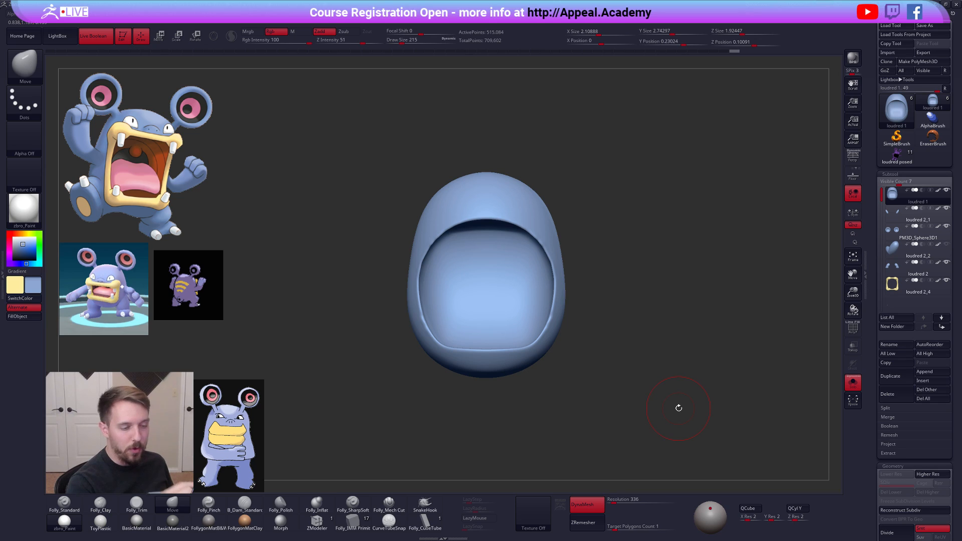
mouse_move(617, 273)
left_mouse_down("alt")
mouse_move(618, 294)
mouse_move(625, 282)
left_mouse_up("alt")
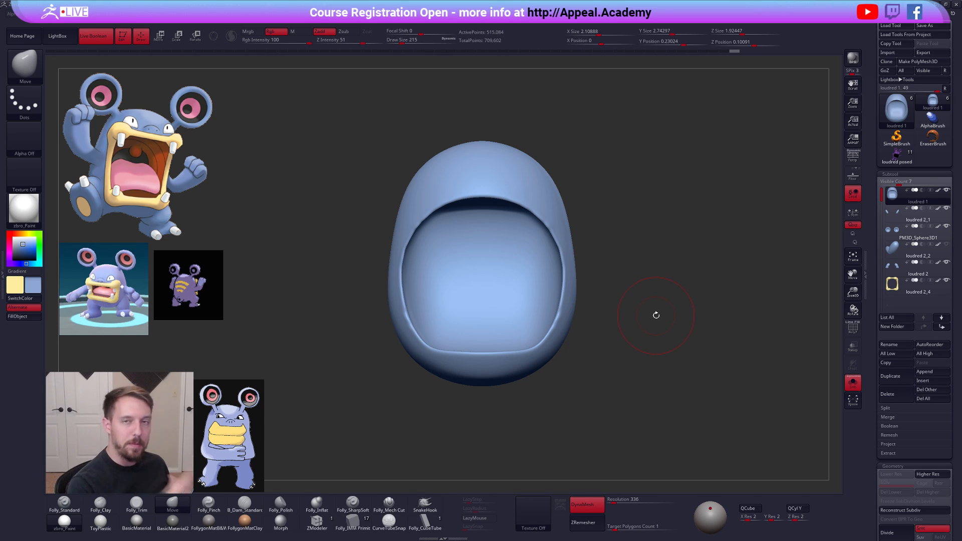
- ZRemesh the smoothed body with a Target Polygons Count of 1 and check the resulting topology
left_click_drag(617, 330, 603, 326, "alt")
key("shift+f")
key("shift+f")
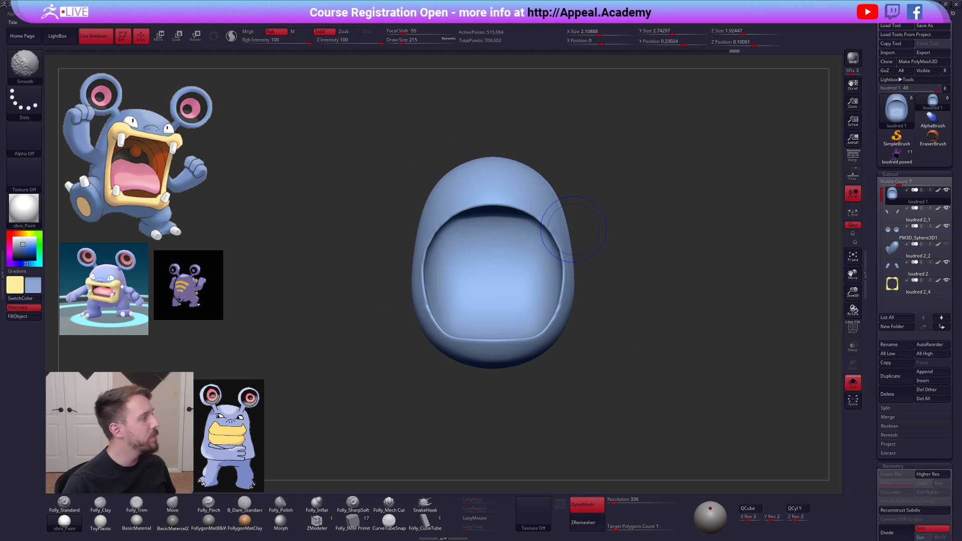
key("1")
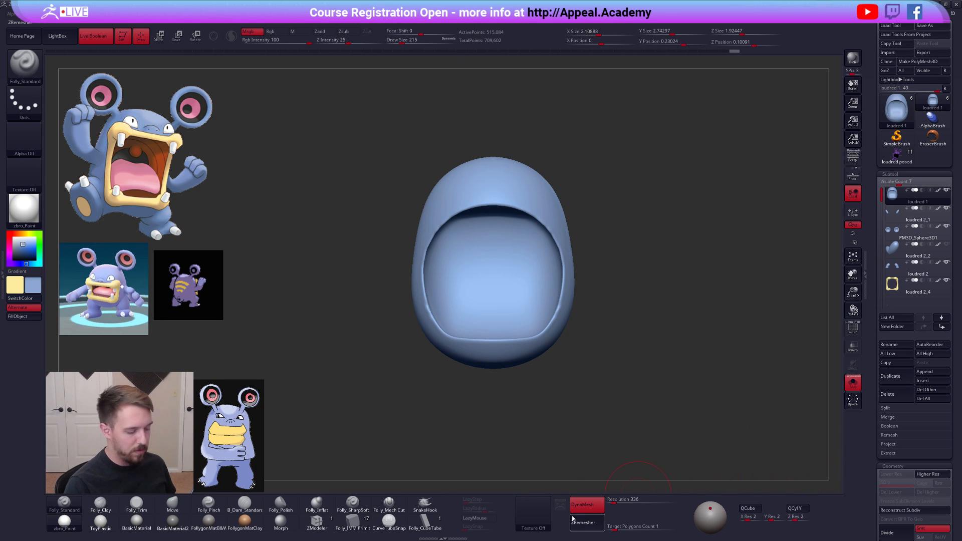
left_click(586, 504)
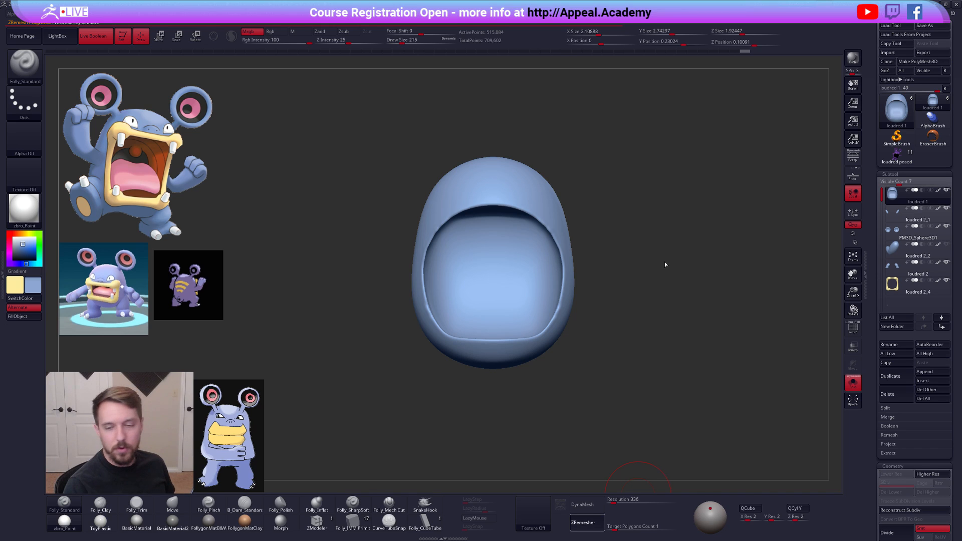
key("shift+f")
key("shift+f")
- Bring the other subtools back into view and nudge the body's sides with the Move brush at draw size 366
key("alt+s")
mouse_move(581, 278)
left_mouse_down()
mouse_move(586, 286)
mouse_move(563, 274)
left_mouse_up()
key("b")
key("m")
key("v")
key("space")
key("space")
left_click(577, 261)
mouse_move(563, 274)
right_mouse_down()
mouse_move(582, 270)
mouse_move(592, 250)
mouse_move(627, 261)
right_mouse_up()
key("space")
left_click(601, 252)
key("space")
left_click(622, 261)
- Fill the remeshed body with the active blue again and view the whole character from the front
key("1")
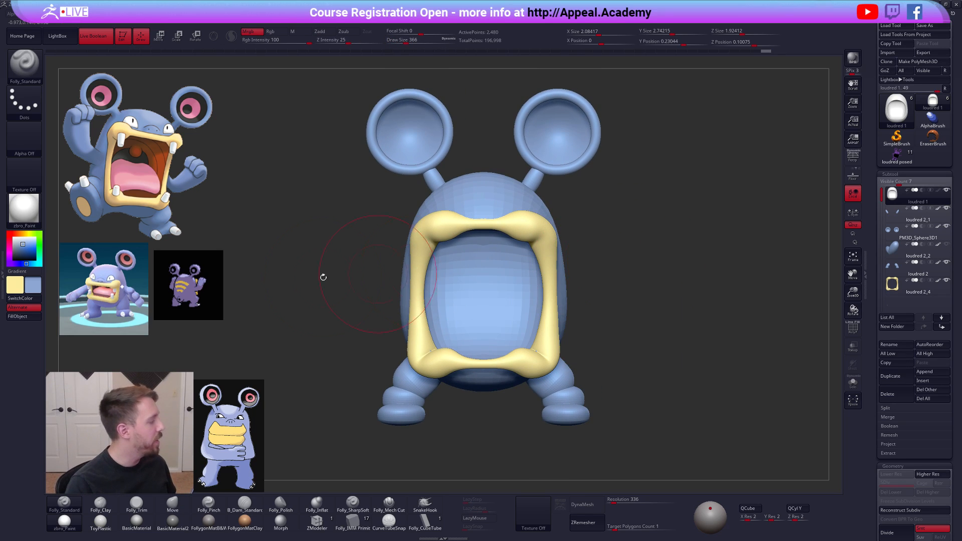
left_click(23, 317)
right_click_drag(614, 261, 617, 280, "ctrl")
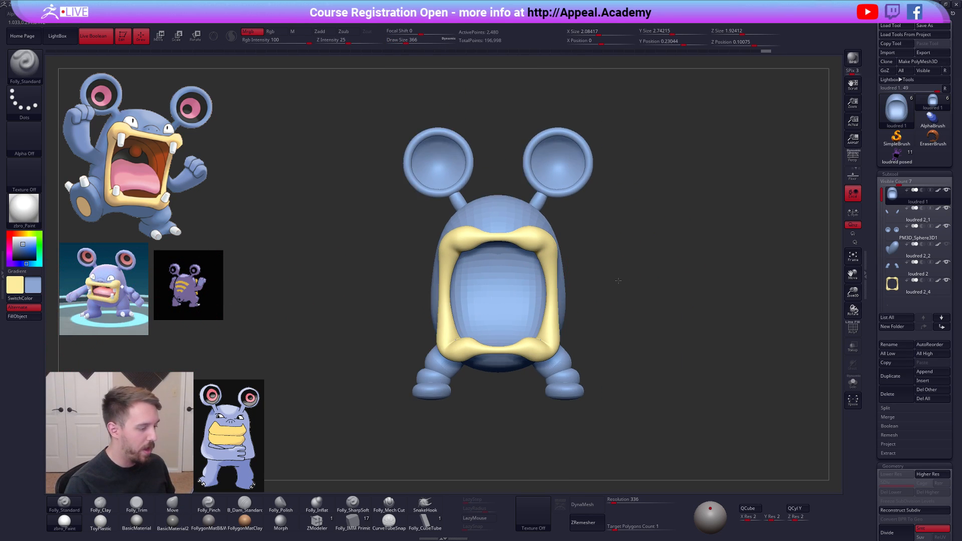
- Isolate the body, mask everything except its underside, raise the bottom slightly, and clear the mask
mouse_move(568, 376)
right_mouse_down("alt")
mouse_move(592, 327)
mouse_move(554, 312)
right_mouse_up("alt")
key("space")
left_click(595, 322)
key("ctrl+shift+f")
left_click(570, 471)
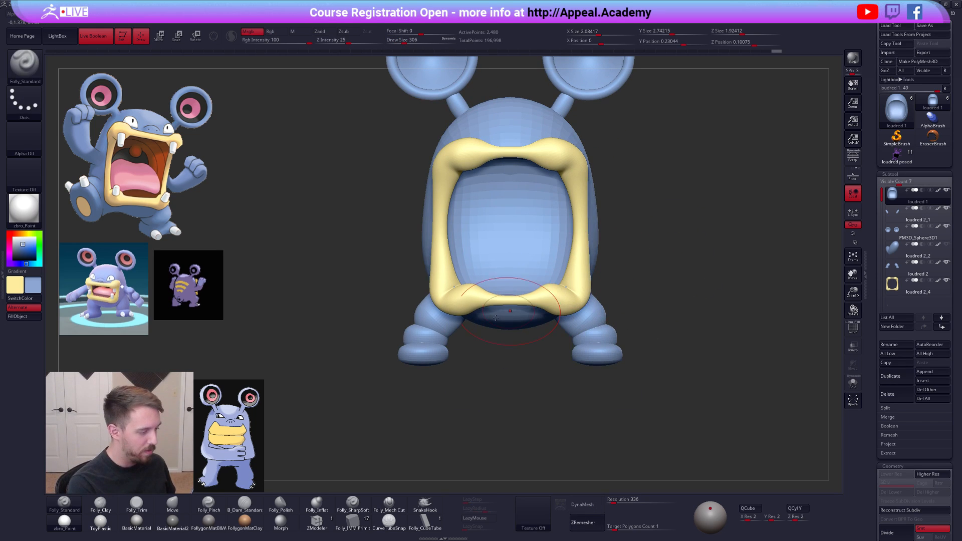
key("alt+shift+s")
mouse_move(414, 306)
left_mouse_down("ctrl")
mouse_move(554, 362)
mouse_move(417, 306)
left_mouse_up("ctrl")
key("ctrl+i")
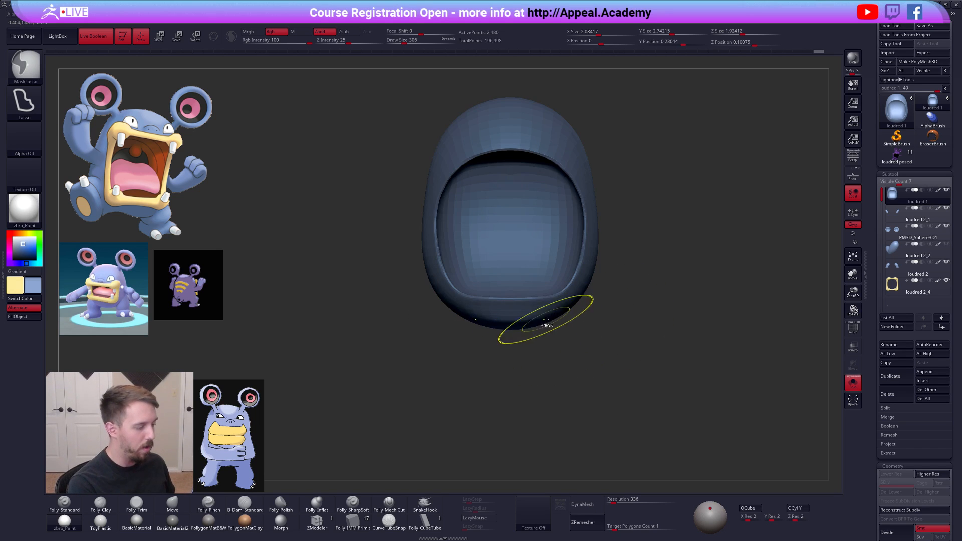
key("w")
left_click_drag(548, 304, 548, 356)
key("alt+shift+s")
key("q")
mouse_move(658, 370)
left_mouse_down("ctrl")
mouse_move(691, 349)
mouse_move(621, 343)
mouse_move(600, 402)
left_mouse_up("ctrl")
- Select the yellow lips and adjust their sides against the body with the Move brush at draw size 321
key("space")
left_click(645, 266)
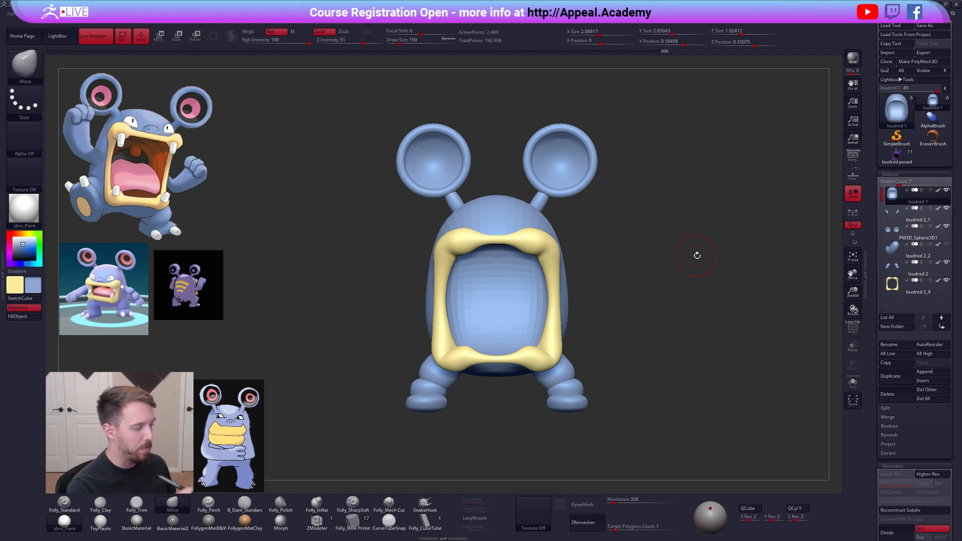
key("space")
left_click_drag(571, 294, 561, 303)
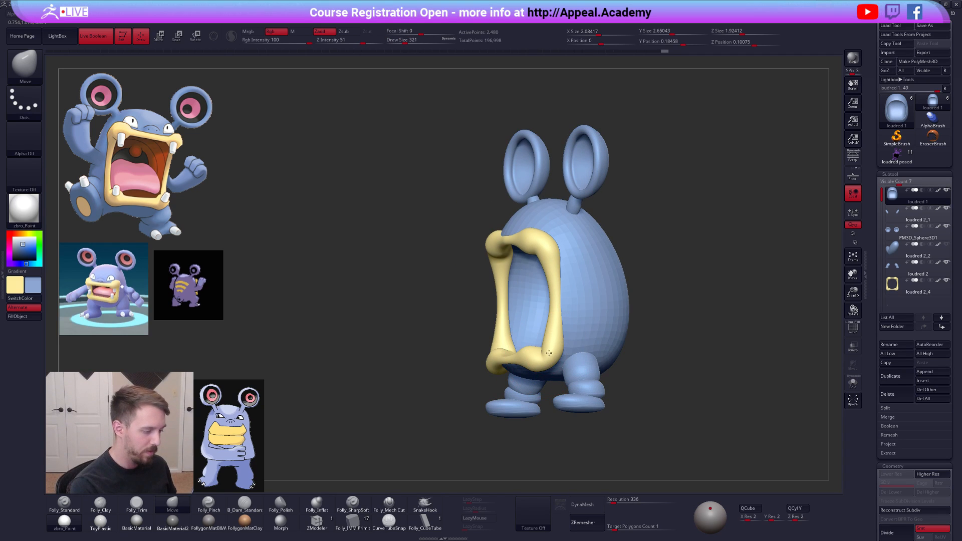
left_click(561, 303, "alt")
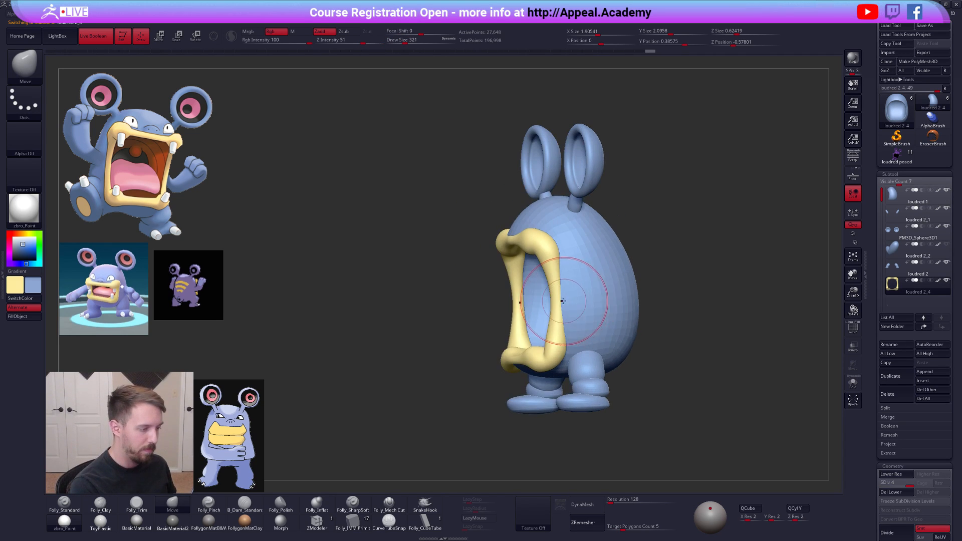
mouse_move(559, 302)
right_mouse_down()
mouse_move(564, 290)
mouse_move(594, 307)
right_mouse_up()
left_click(562, 290, "alt")
right_click(594, 307)
left_click_drag(594, 307, 576, 307)
mouse_move(576, 307)
right_mouse_down("shift")
mouse_move(645, 236)
mouse_move(621, 260)
right_mouse_up("shift")
right_click(621, 260)
left_click_drag(621, 260, 604, 260)
mouse_move(604, 260)
right_mouse_down("shift")
mouse_move(616, 250)
mouse_move(631, 256)
right_mouse_up("shift")
- Turn on perspective and preview the body smoothly with Dynamic Subdiv in front view
right_click_drag(713, 316, 802, 210)
left_click(853, 157)
right_click_drag(656, 252, 633, 285)
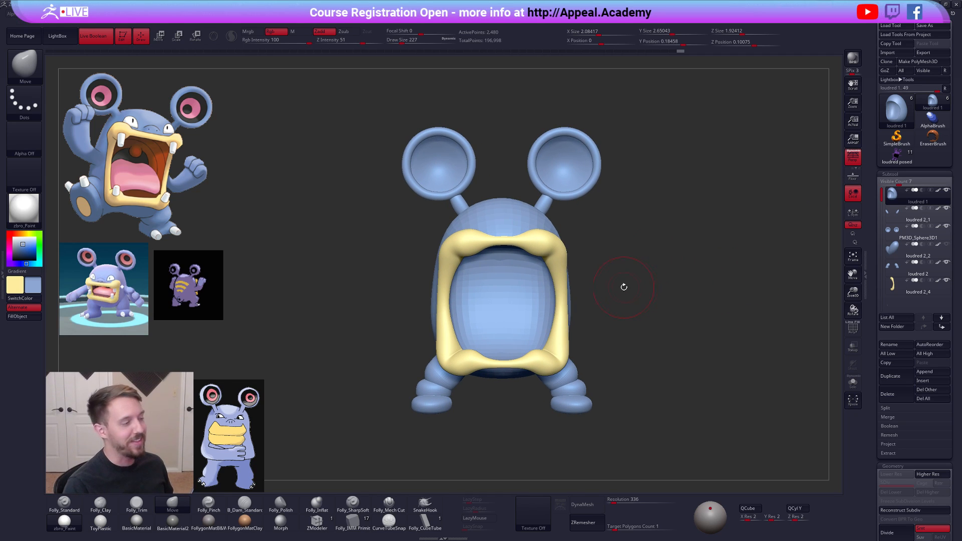
key("space")
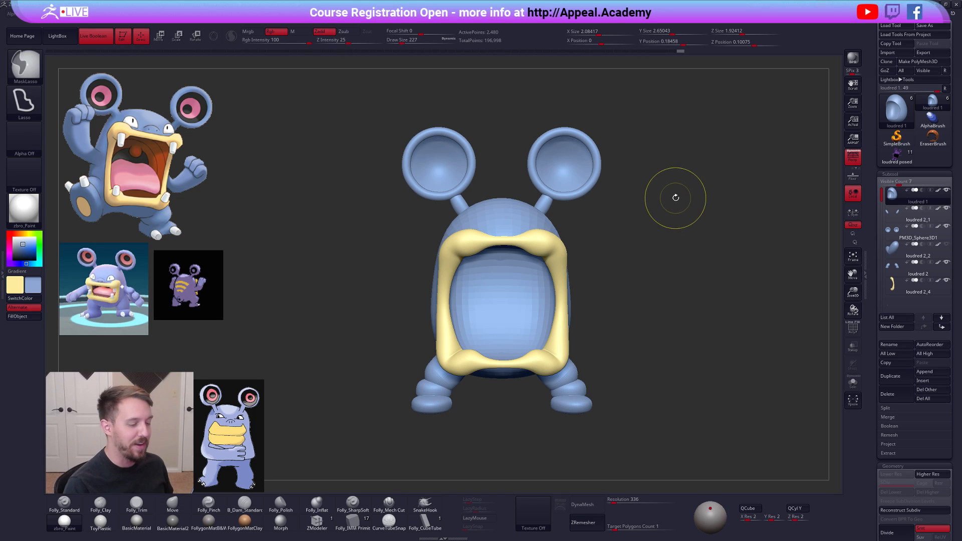
key("d")
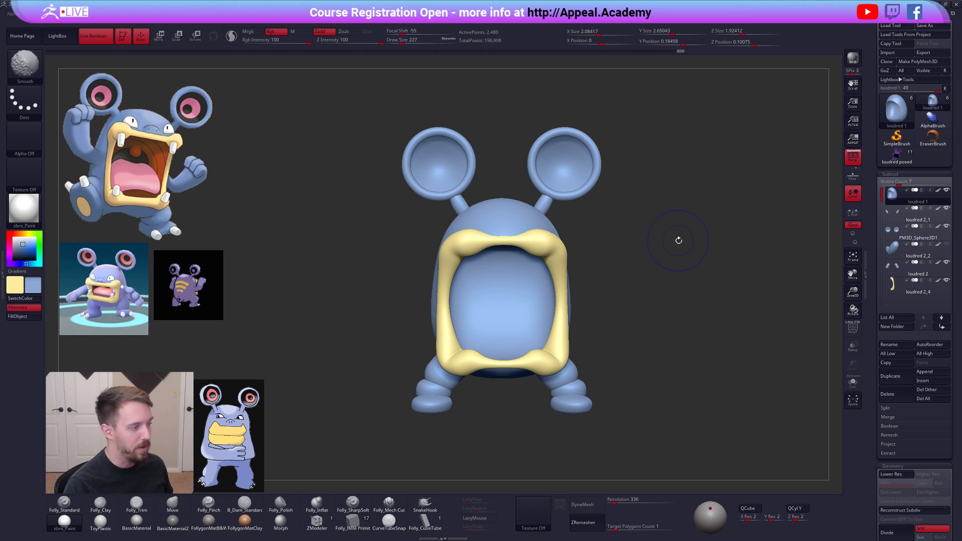
- Turn off the body's smooth preview and widen its sides and back with the Move brush, using draw sizes up to 465
key("space")
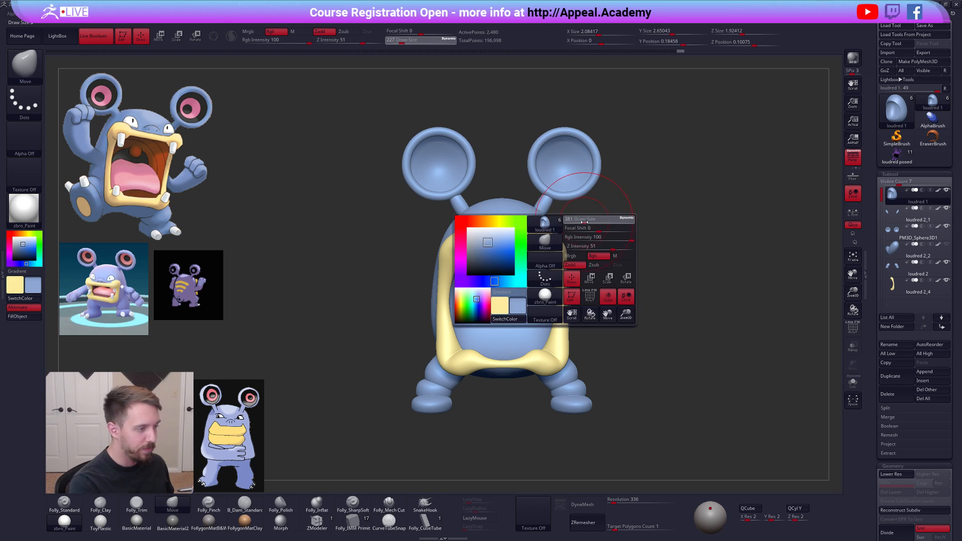
left_click_drag(556, 229, 582, 238, "shift")
key("shift+d")
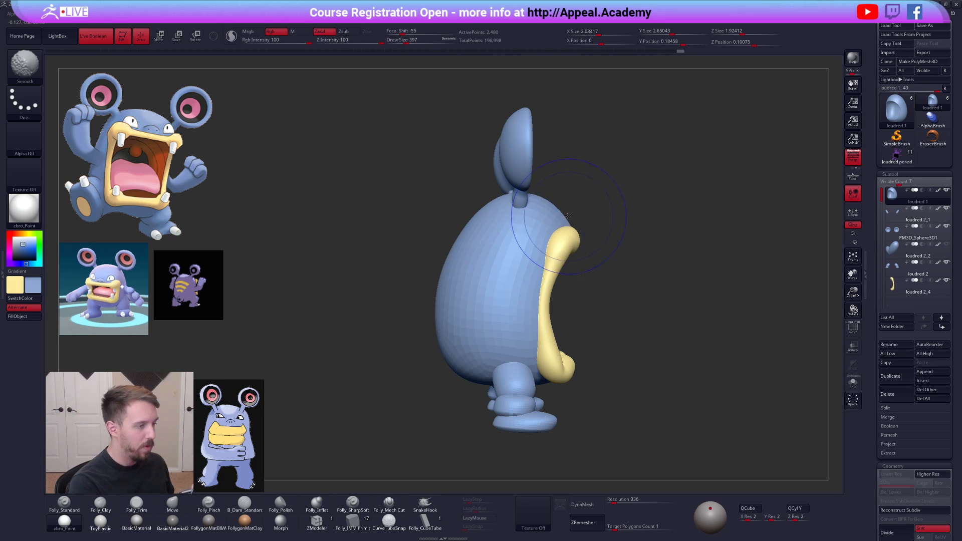
left_click_drag(515, 204, 537, 213, "shift")
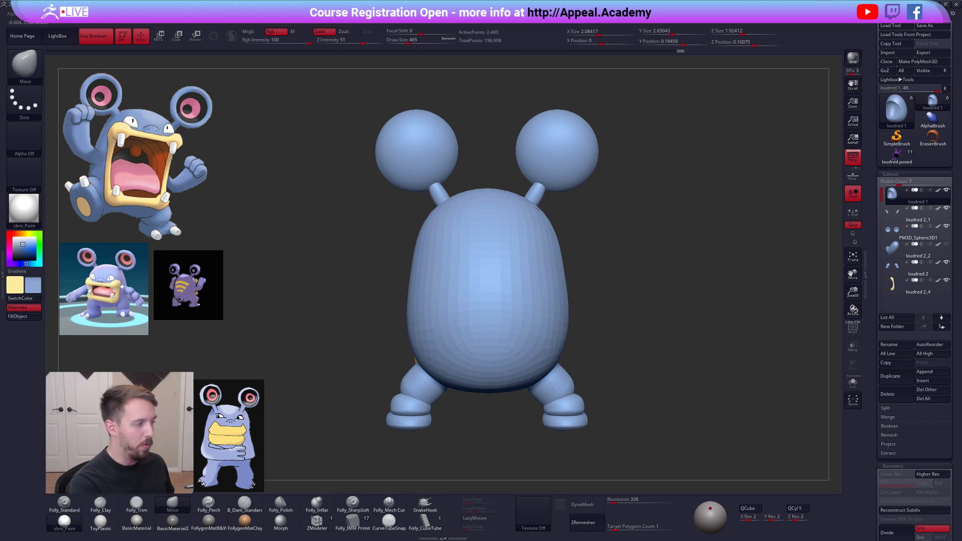
mouse_move(466, 339)
left_mouse_down("shift")
mouse_move(498, 339)
mouse_move(599, 260)
mouse_move(586, 281)
mouse_move(468, 301)
mouse_move(484, 298)
left_mouse_up("shift")
left_click_drag(315, 333, 520, 303, "shift")
key("space")
left_click_drag(589, 254, 594, 253)
key("space")
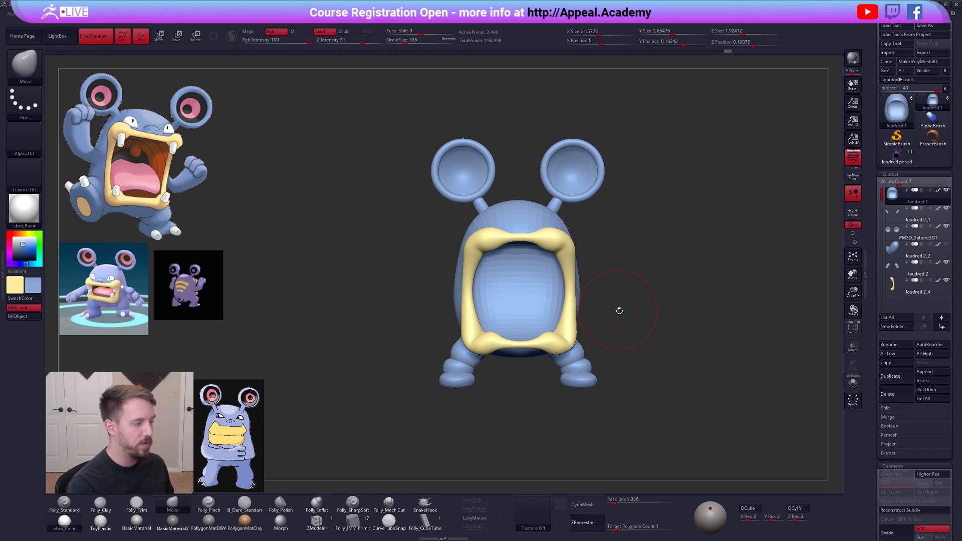
- Unhide the arms and turn on the body's Dynamic Subdiv preview, with the draw size set to 227
left_click_drag(659, 369, 637, 377, "alt")
left_click(946, 191)
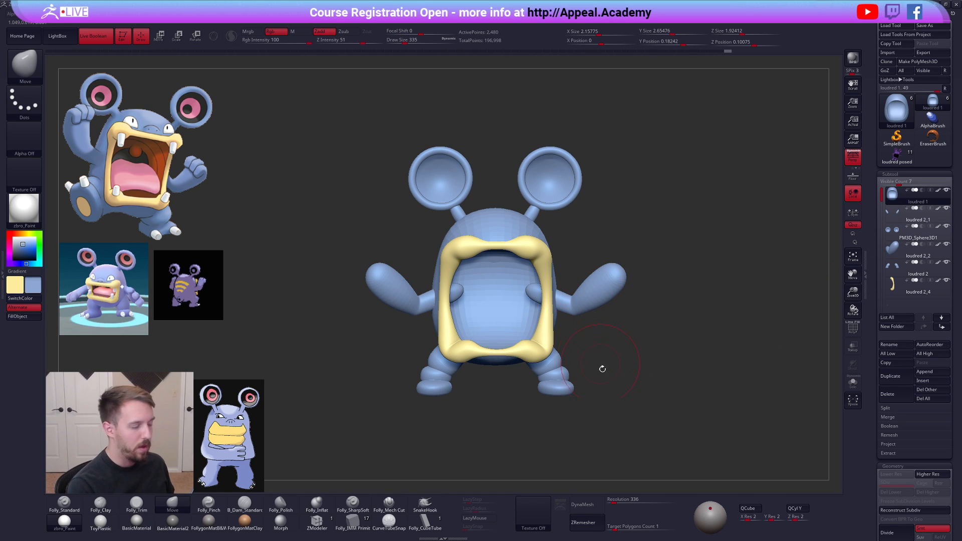
mouse_move(614, 408)
left_mouse_down("shift")
mouse_move(613, 417)
mouse_move(621, 404)
left_mouse_up("shift")
key("d")
key("space")
left_click_drag(651, 355, 648, 355)
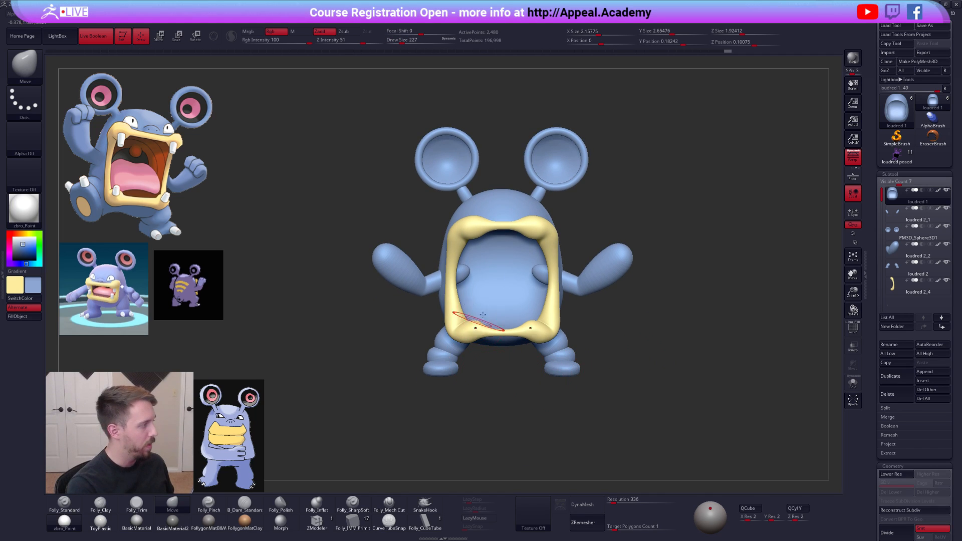
- Set the draw size to 181 and subdivide the body up to subdivision level 4
right_click_drag(490, 309, 500, 324, "ctrl")
key("space")
left_click_drag(521, 279, 515, 278)
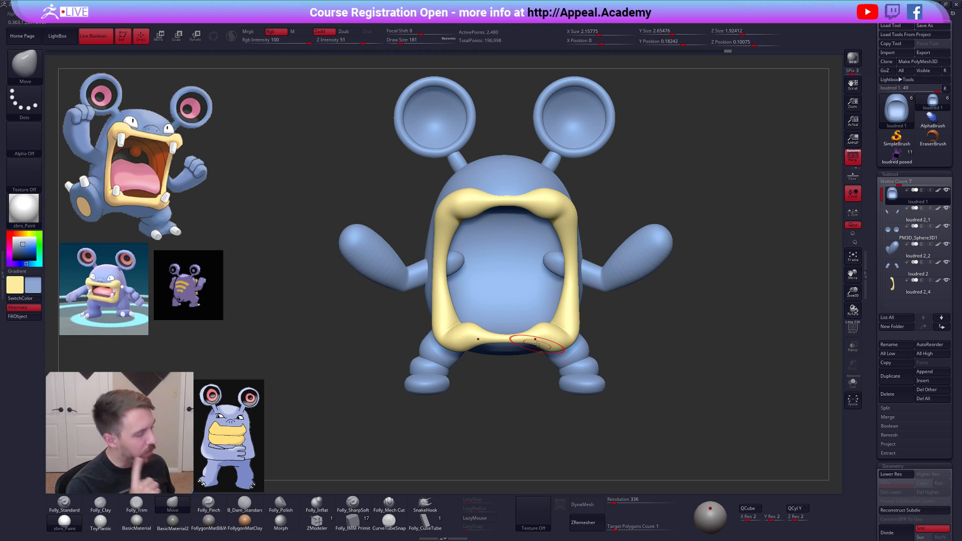
key("ctrl+d")
key("ctrl+d")
key("ctrl+d")
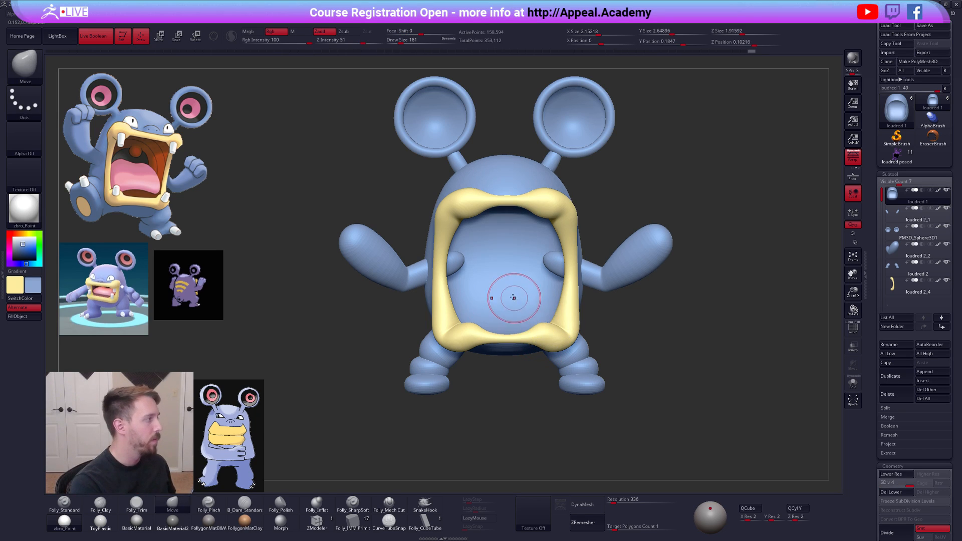
- Set up the Folly_Standard brush for colour-only painting in dark orange at draw size 130, and isolate the body
key("1")
key("z")
key("z")
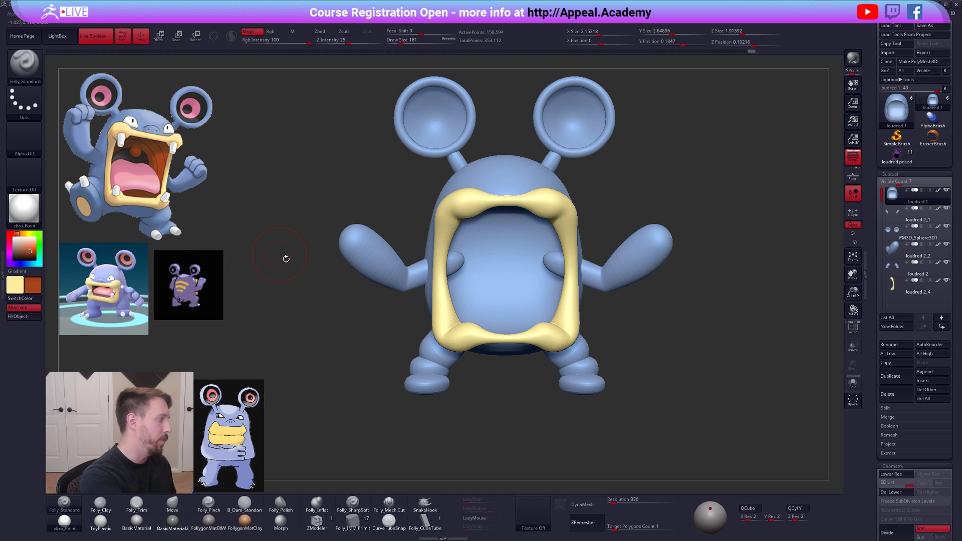
key("space")
mouse_move(507, 281)
right_mouse_down()
mouse_move(564, 285)
mouse_move(550, 205)
mouse_move(596, 213)
mouse_move(571, 220)
right_mouse_up()
key("space")
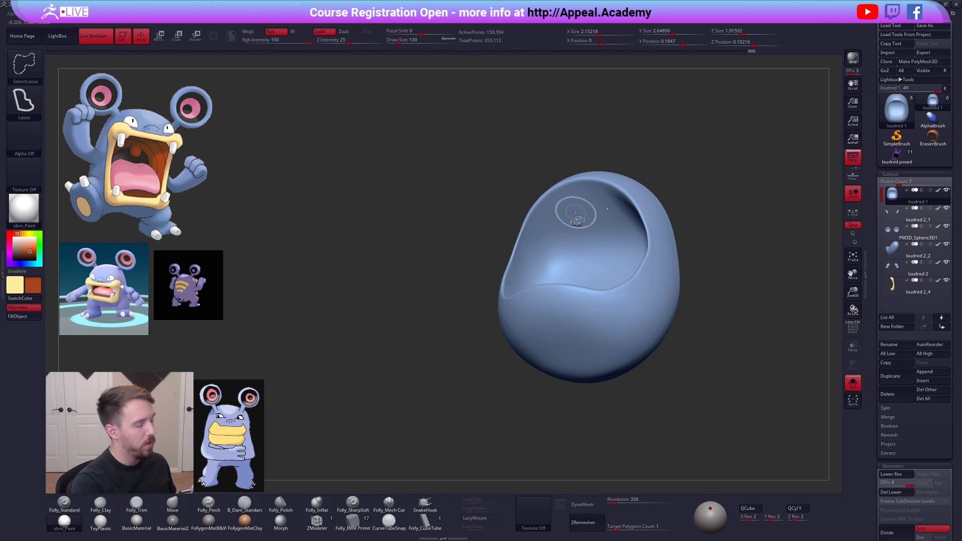
- Paint the entire mouth interior dark orange, enlarging the draw size to 160, and show the whole character again
key("space")
right_click_drag(568, 220, 564, 198)
mouse_move(564, 195)
left_mouse_down()
mouse_move(591, 203)
mouse_move(571, 193)
mouse_move(580, 186)
left_mouse_up()
right_click_drag(579, 187, 521, 228)
left_click_drag(521, 228, 482, 300)
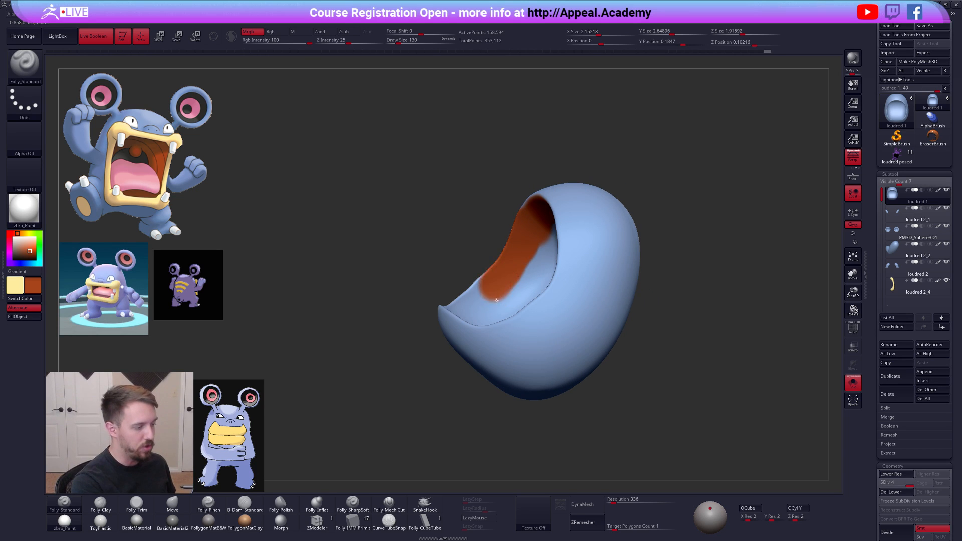
right_click_drag(482, 300, 478, 293)
left_click_drag(479, 288, 454, 340)
right_click_drag(455, 340, 450, 351)
mouse_move(451, 351)
left_mouse_down()
mouse_move(448, 365)
mouse_move(455, 364)
left_mouse_up()
mouse_move(455, 363)
right_mouse_down()
mouse_move(490, 318)
mouse_move(554, 273)
right_mouse_up()
key("bracketright")
right_click_drag(524, 238, 519, 206)
left_click_drag(518, 208, 506, 256)
right_click_drag(507, 255, 474, 235)
mouse_move(472, 225)
left_mouse_down()
mouse_move(466, 256)
mouse_move(501, 275)
left_mouse_up()
mouse_move(502, 278)
right_mouse_down()
mouse_move(510, 321)
mouse_move(506, 251)
right_mouse_up()
mouse_move(496, 250)
left_mouse_down()
mouse_move(493, 290)
mouse_move(524, 269)
mouse_move(526, 285)
left_mouse_up()
right_click_drag(526, 284, 551, 284)
left_click_drag(551, 275, 551, 311)
right_click_drag(550, 310, 529, 320)
mouse_move(530, 319)
left_mouse_down()
mouse_move(471, 335)
mouse_move(531, 340)
mouse_move(500, 351)
mouse_move(512, 323)
left_mouse_up()
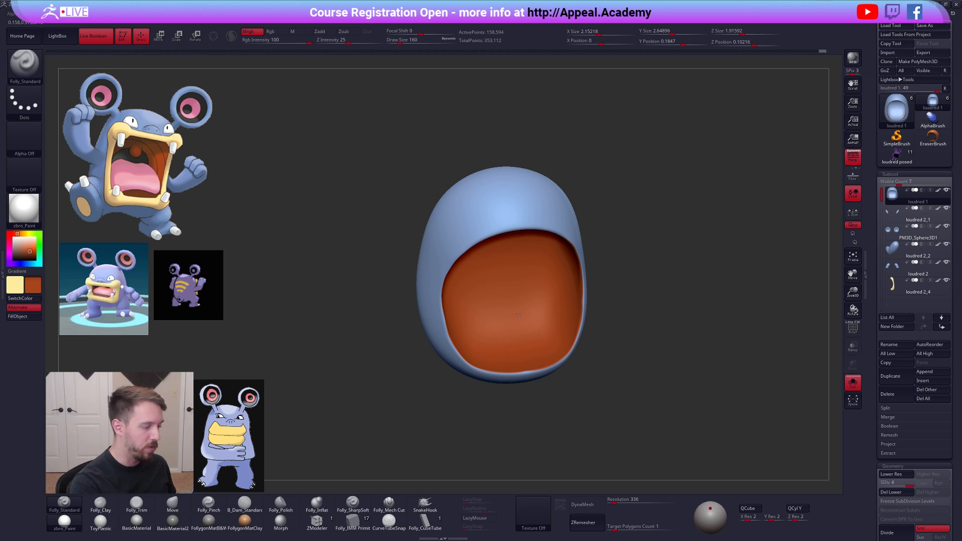
right_click_drag(518, 323, 531, 326, "shift")
key("alt+s")
right_click_drag(656, 399, 636, 403, "alt")
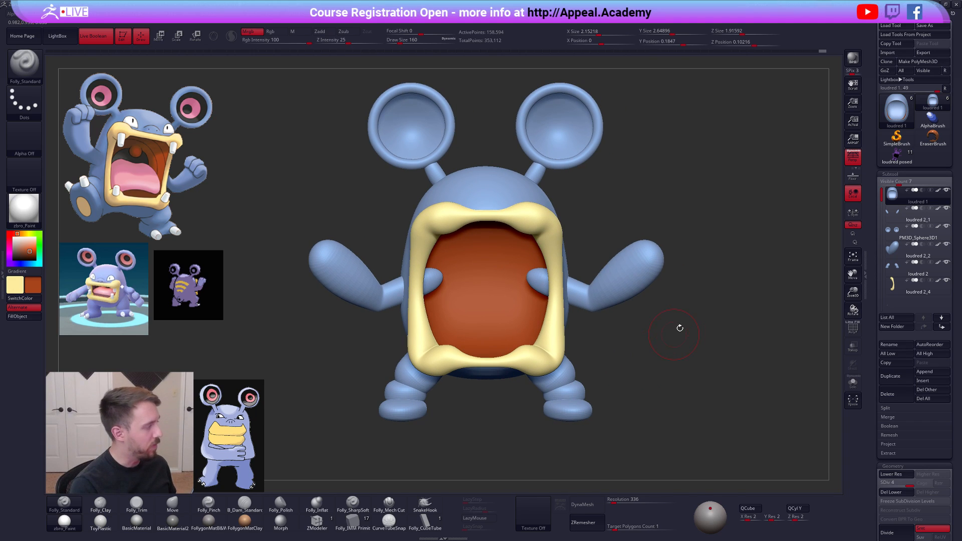
- Duplicate the painted body subtool
key("ctrl+space")
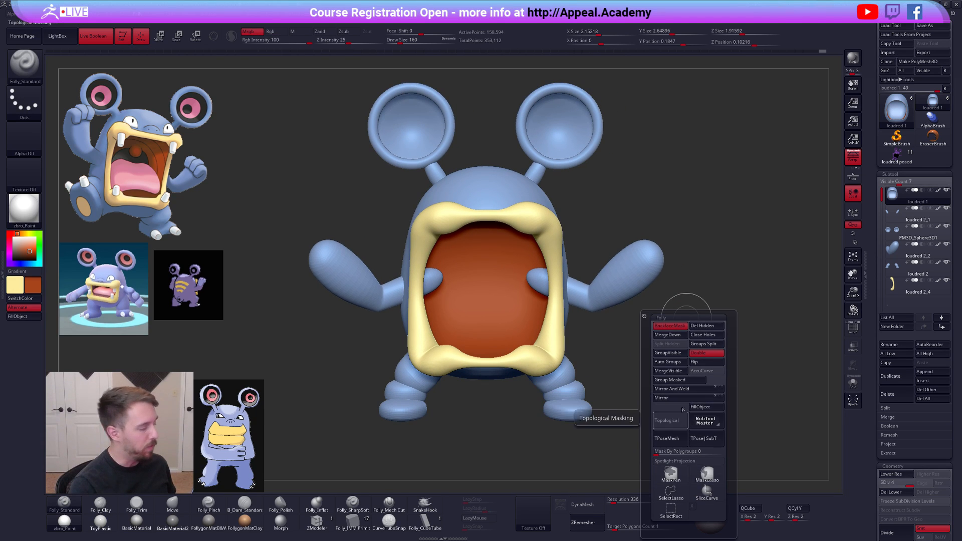
key("c")
right_click_drag(642, 404, 677, 354, "alt")
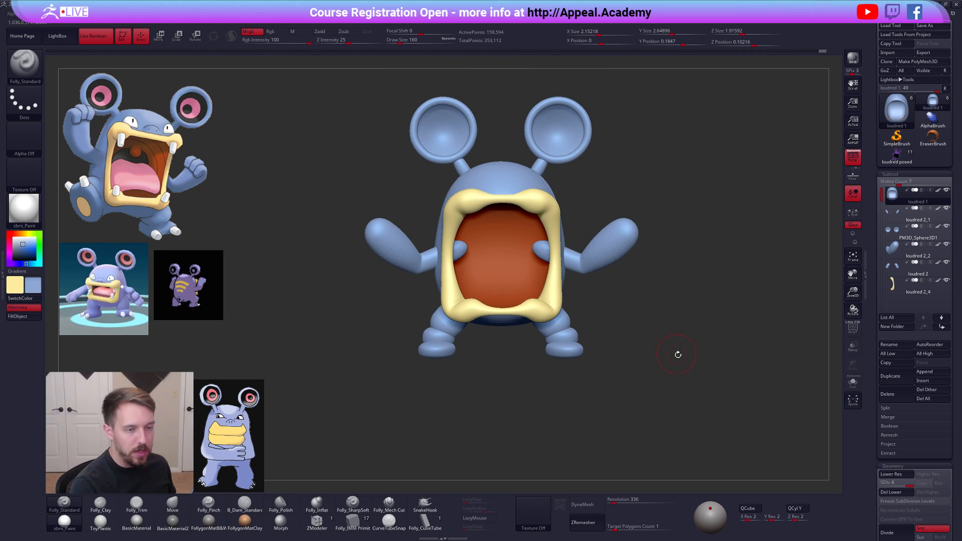
left_click(908, 376)
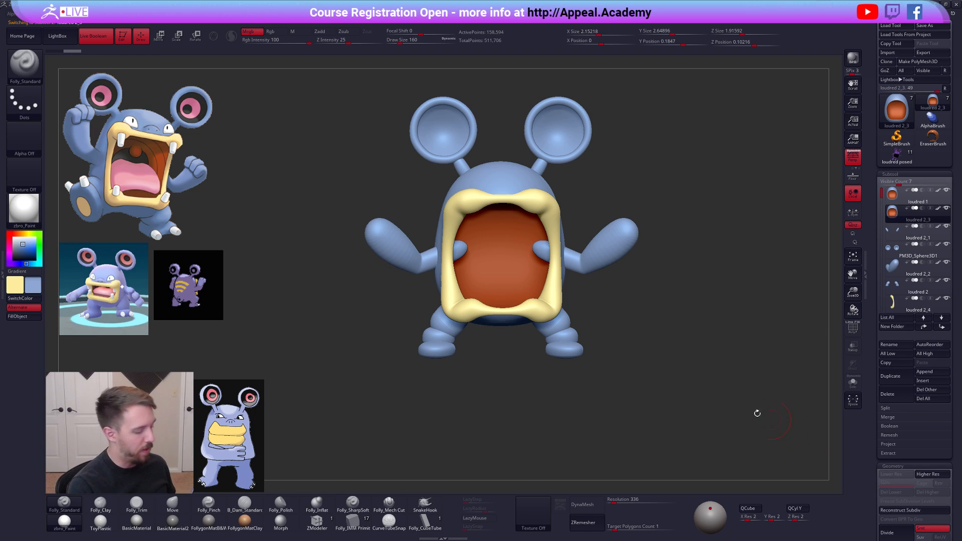
- Insert a small sphere in the upper middle of the open mouth with the Folly_IMM Primitives brush
left_click(361, 525)
key("m")
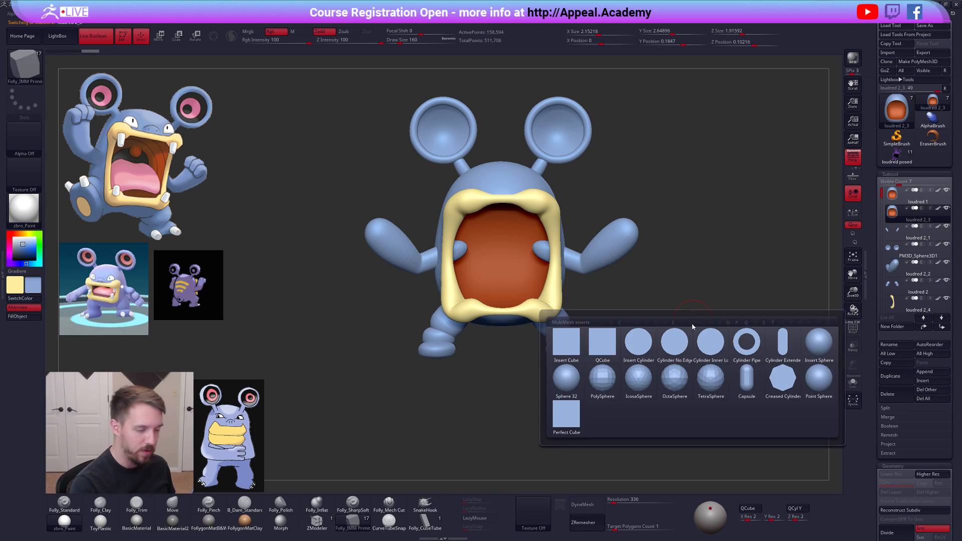
right_click_drag(491, 246, 506, 252, "ctrl")
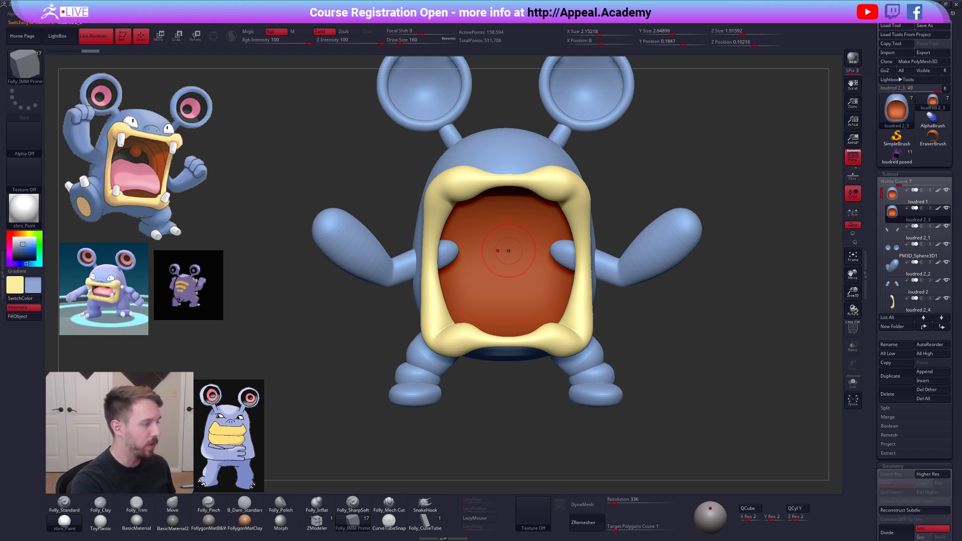
key("c")
left_click_drag(503, 223, 513, 237)
- Isolate the inserted sphere's polygroup and delete the duplicated body's hidden geometry, leaving only the sphere for the uvula
key("shift+f")
left_click(513, 222, "ctrl+shift")
key("1")
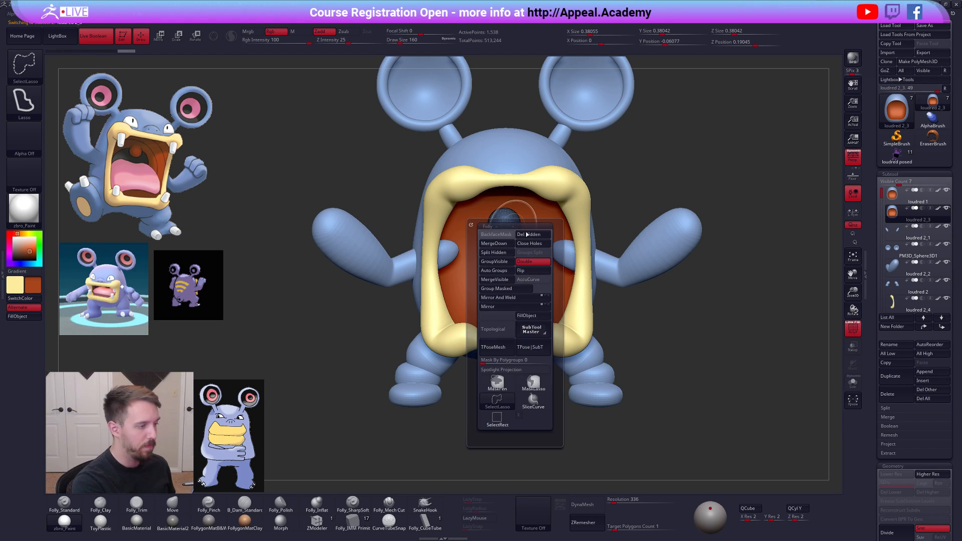
left_click(525, 234)
key("shift+f")
left_click_drag(667, 381, 669, 372, "alt")
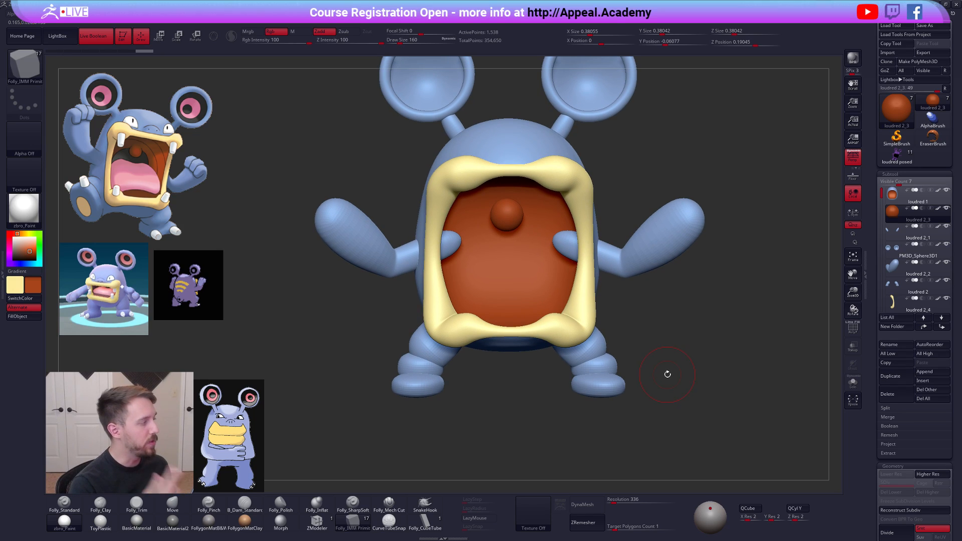
- Mask the sphere's lower part, stretch its top upward into a teardrop-shaped uvula, and clear the mask
key("2")
key("space")
mouse_move(486, 203)
left_mouse_down("ctrl")
mouse_move(529, 199)
mouse_move(536, 208)
left_mouse_up("ctrl")
key("alt+s")
left_click(523, 220, "ctrl")
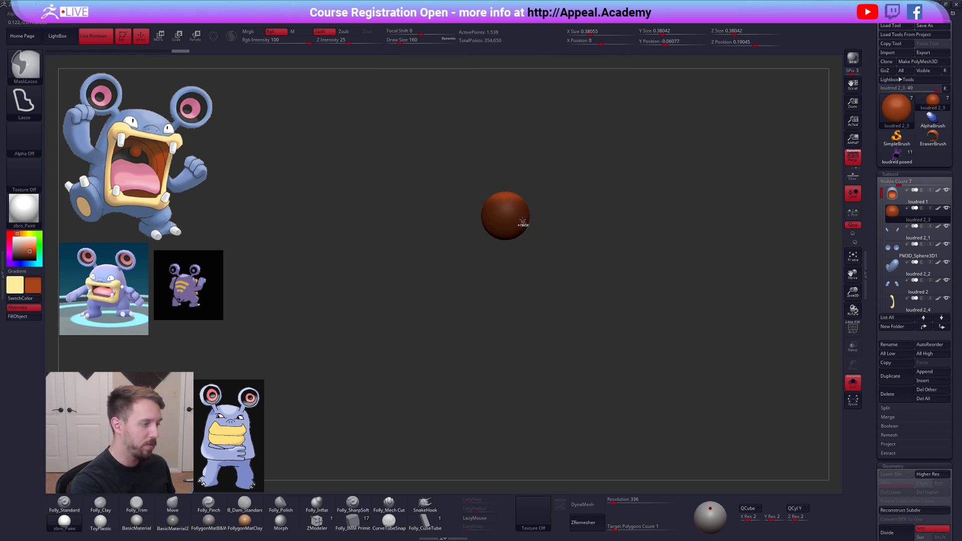
key("w")
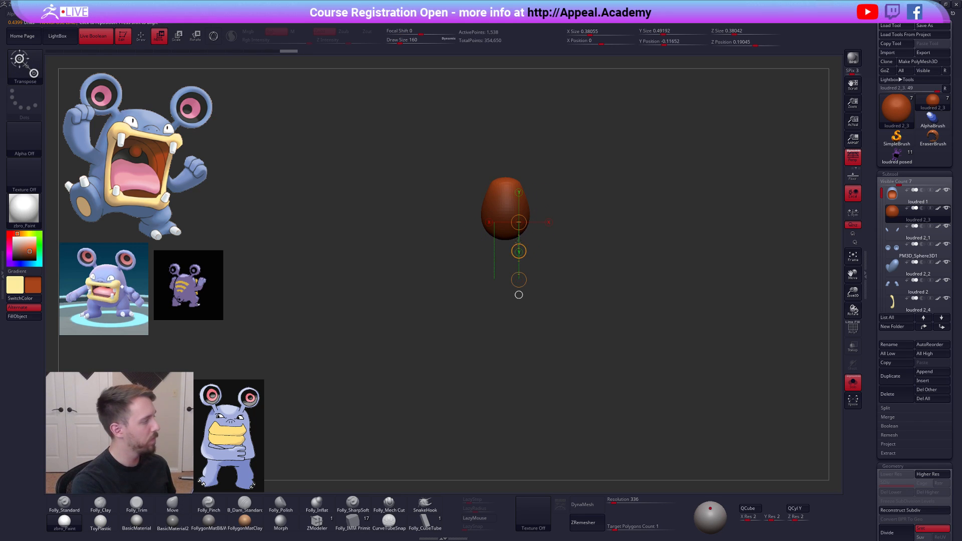
key("q")
left_click_drag(563, 240, 571, 250, "ctrl")
- Push the uvula back toward the rear of the mouth with the Move transpose tool
key("alt+s")
mouse_move(526, 257)
right_mouse_down()
mouse_move(560, 259)
mouse_move(533, 231)
mouse_move(502, 241)
mouse_move(503, 206)
mouse_move(512, 252)
mouse_move(520, 200)
right_mouse_up()
key("alt+s")
key("w")
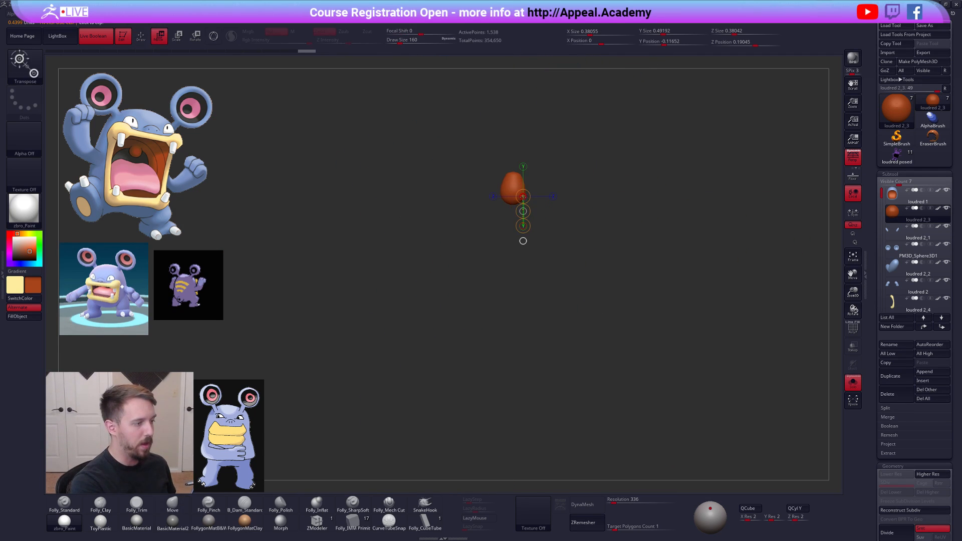
key("alt+s")
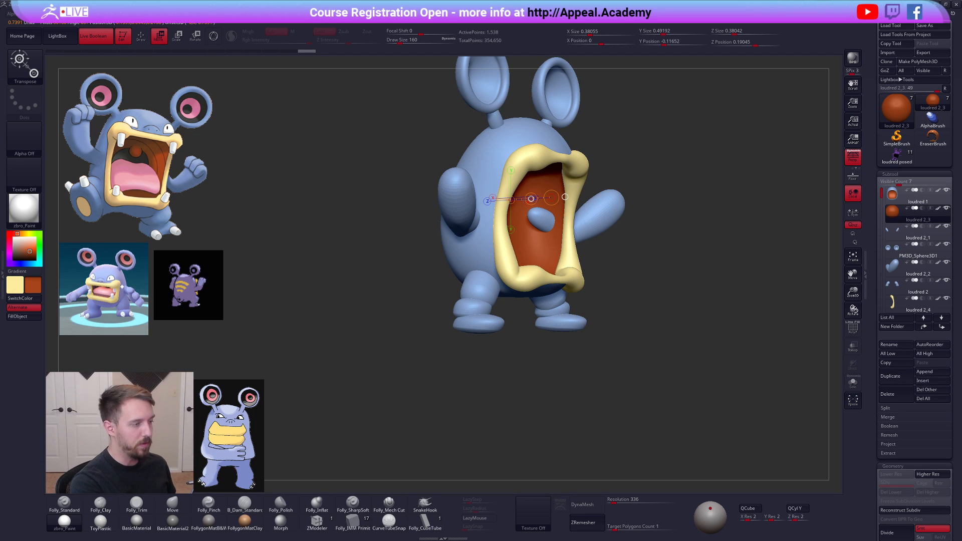
mouse_move(544, 231)
right_mouse_down()
mouse_move(532, 195)
mouse_move(501, 198)
right_mouse_up()
key("q")
- Lower the uvula inside the mouth opening with the Move transpose tool, setting the draw size to 292 along the way
key("space")
left_click_drag(501, 202, 504, 202)
key("space")
left_click_drag(509, 186, 504, 196)
key("w")
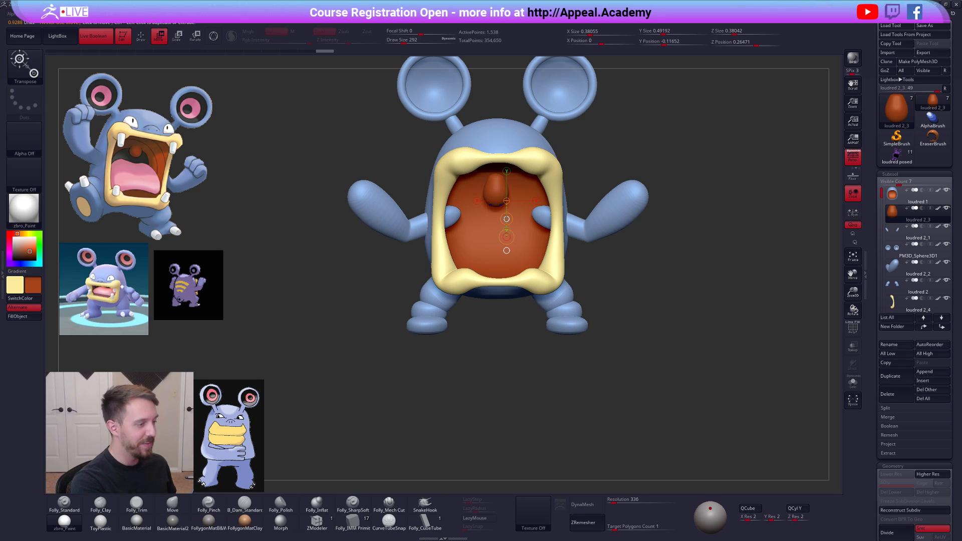
key("q")
left_click_drag(504, 207, 503, 222)
key("space")
key("w")
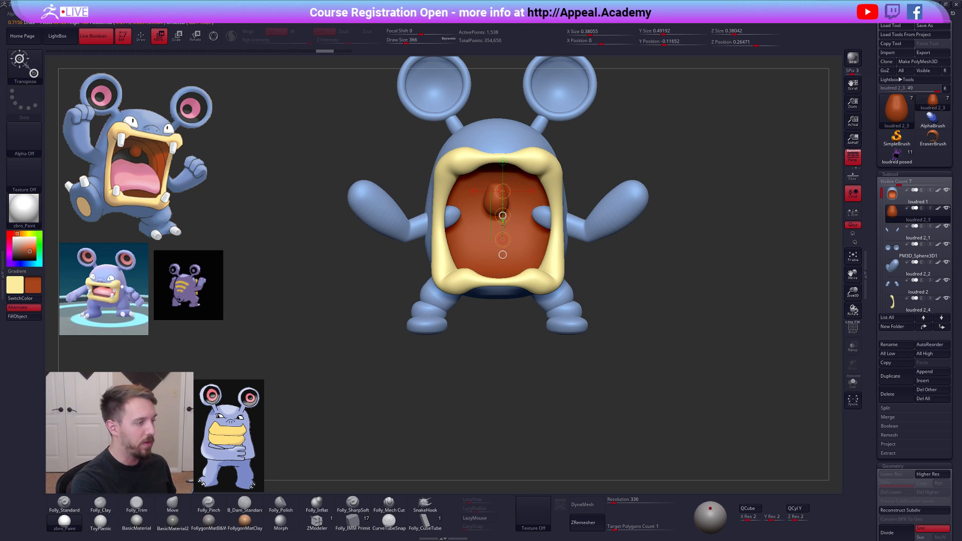
key("q")
- Select the body, isolate it, check its wireframe and set the draw size to 227
left_click(898, 196)
key("shift+f")
key("shift+s")
key("shift+f")
mouse_move(653, 346)
left_mouse_down()
mouse_move(678, 351)
mouse_move(682, 334)
mouse_move(640, 327)
left_mouse_up()
key("s")
left_click(653, 315)
- Mask the body by hue with Mask By Color and display its polygroup wireframe
left_click_drag(893, 335, 893, 57)
left_click_drag(892, 426, 892, 204)
left_click_drag(904, 339, 906, 327)
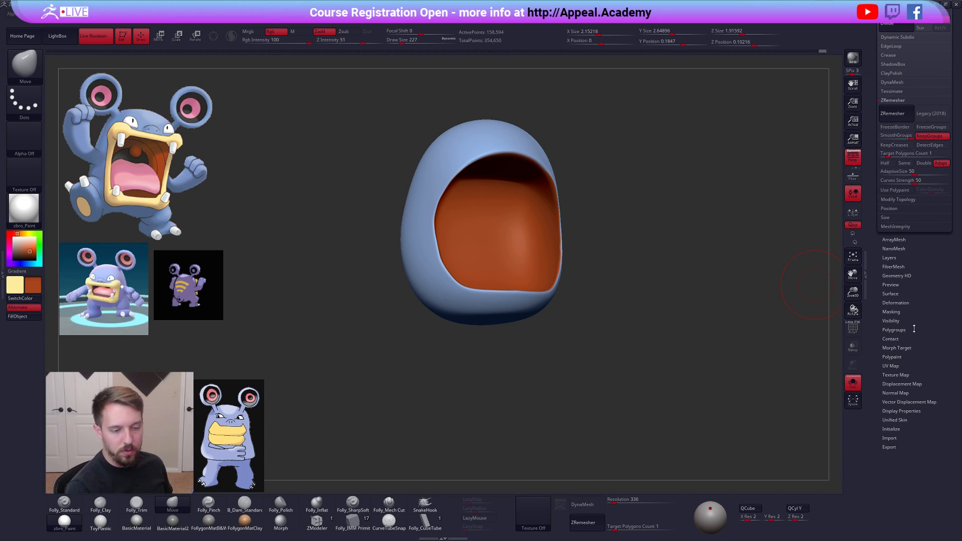
left_click_drag(902, 369, 908, 304)
left_click_drag(892, 245, 906, 199)
left_click(896, 246)
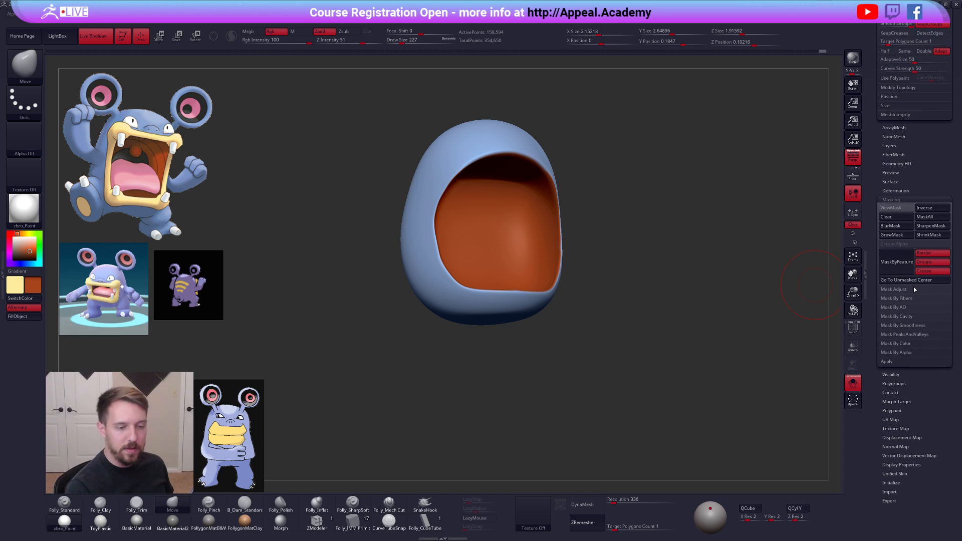
left_click(917, 344)
left_click(909, 362)
key("shift+f")
left_click_drag(623, 403, 570, 314)
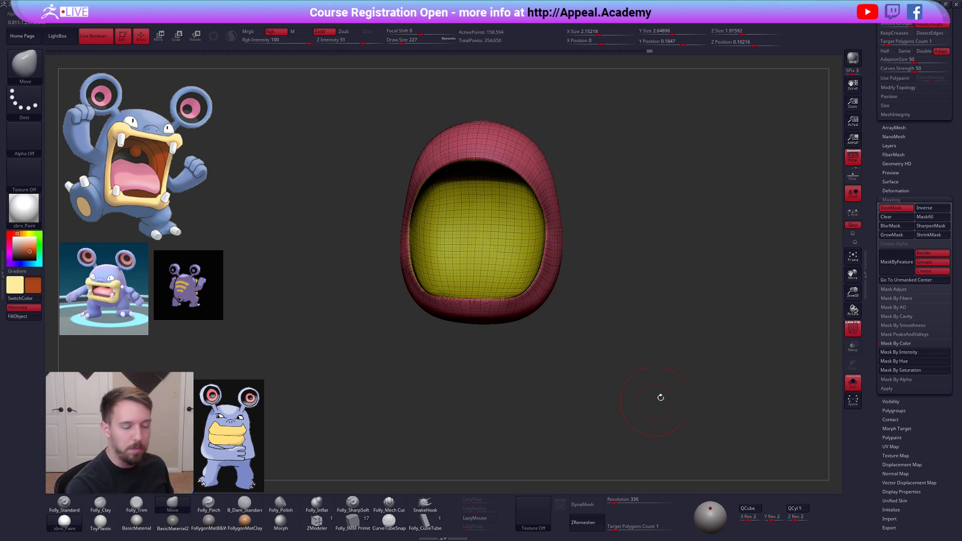
left_click(903, 199)
left_click_drag(902, 205, 898, 404)
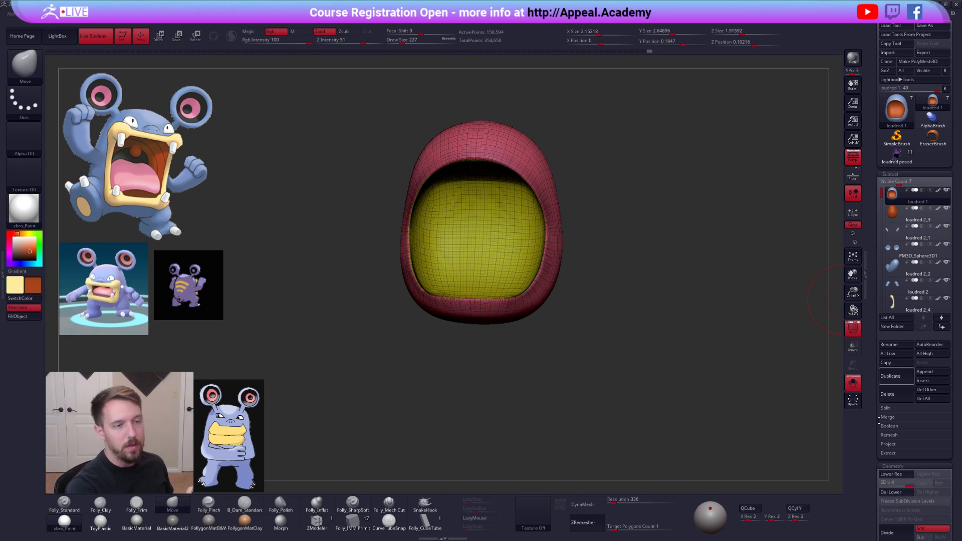
- Mask everything except the orange mouth polygroup and lower the body to subdivision level 2
left_click_drag(574, 336, 566, 279)
key("shift+f")
key("w")
left_click(512, 226, "ctrl")
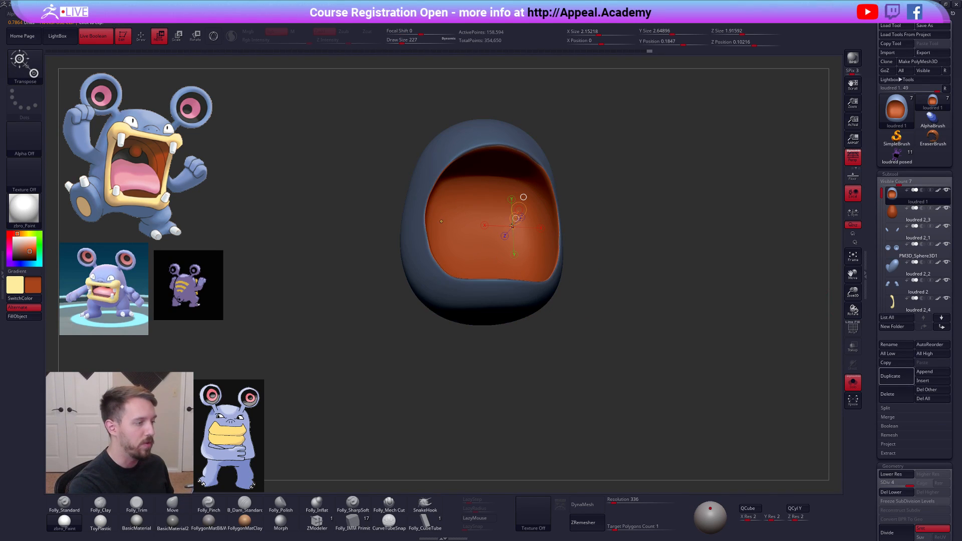
key("q")
left_click(582, 281, "ctrl")
key("shift+d")
key("shift+d")
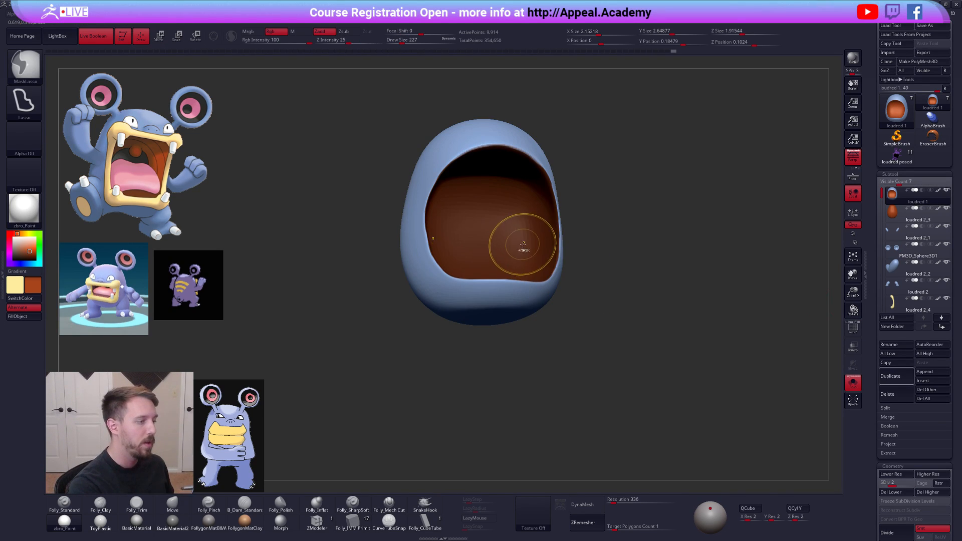
left_click(583, 244, "ctrl")
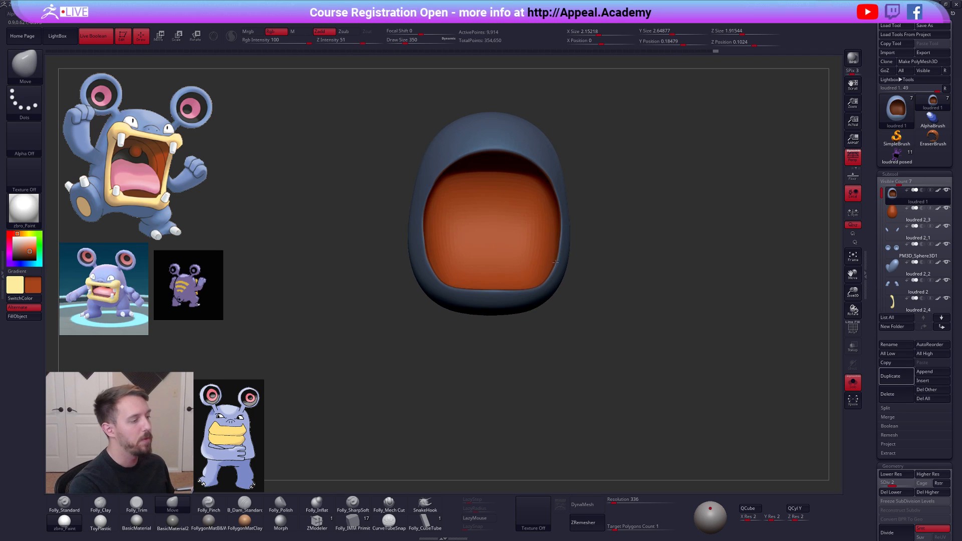
- Switch to the Folly_Clay brush and smooth the mouth interior on the isolated body, then show the full character
key("alt+s")
left_click_drag(607, 310, 615, 336, "alt")
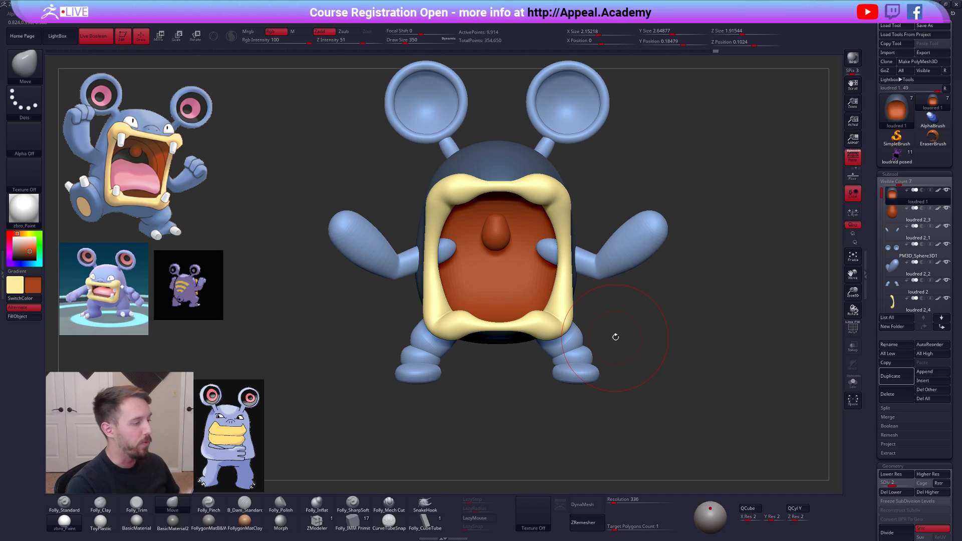
key("space")
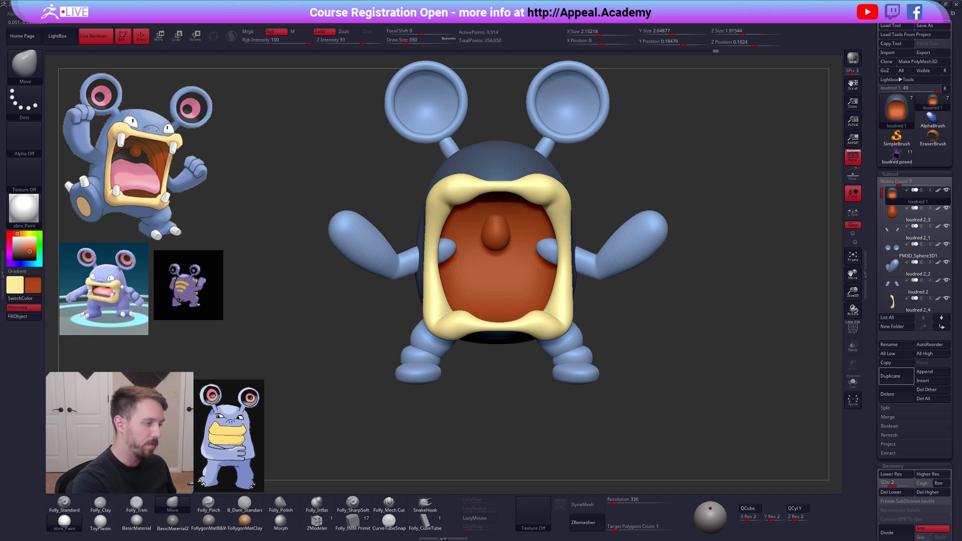
right_click_drag(497, 223, 506, 194)
key("2")
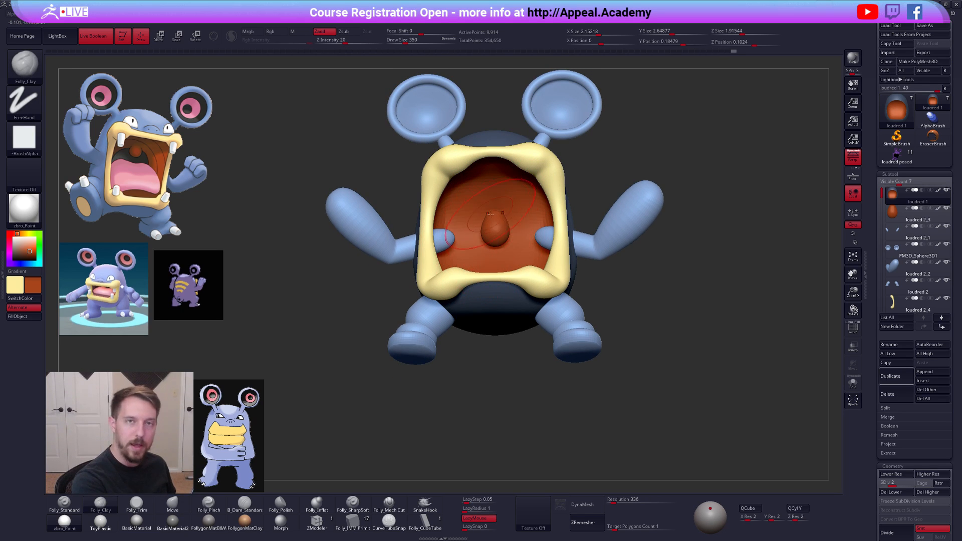
key("alt+s")
key("shift")
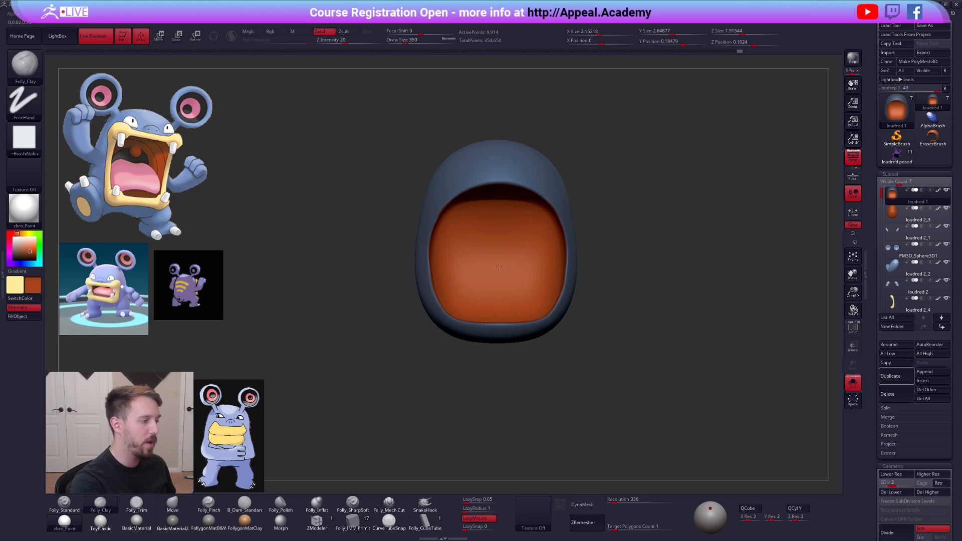
key("alt+s")
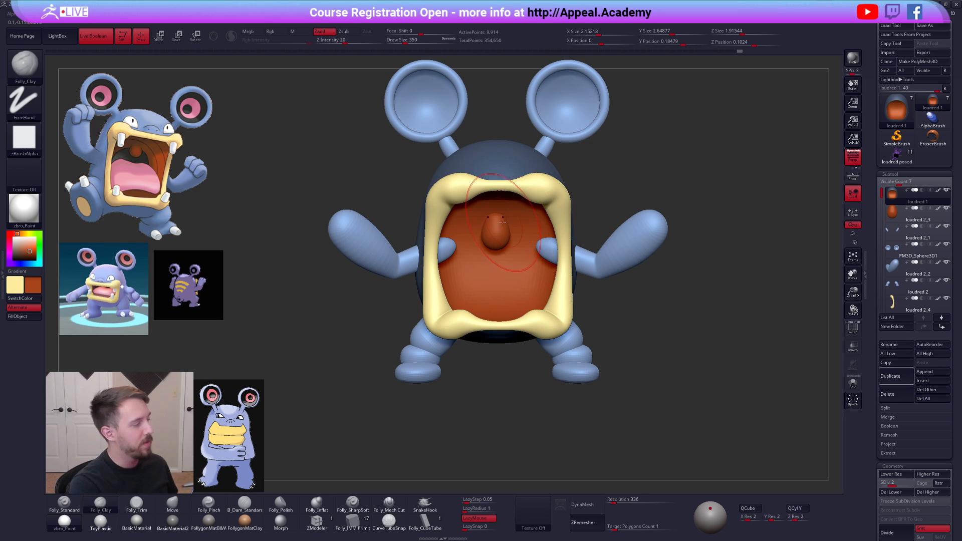
- Switch to the Move brush and set its draw size to 279
key("space")
left_click_drag(510, 219, 505, 218)
right_click_drag(507, 245, 506, 208)
key("space")
left_click_drag(506, 208, 513, 209)
key("b")
key("m")
key("v")
right_click_drag(516, 217, 530, 261)
- Select the uvula and tilt it inside the mouth with the Rotate transpose tool
left_click(891, 221)
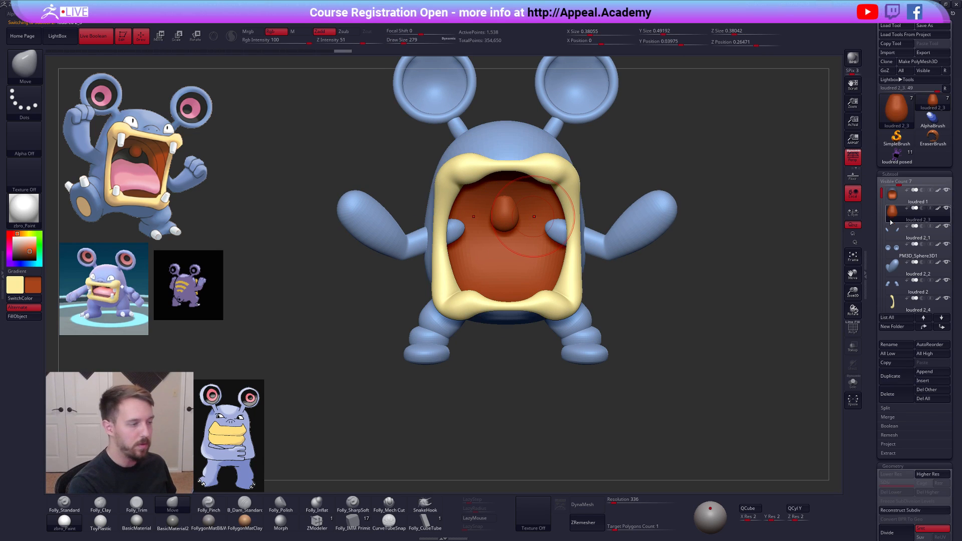
right_click_drag(781, 228, 526, 206)
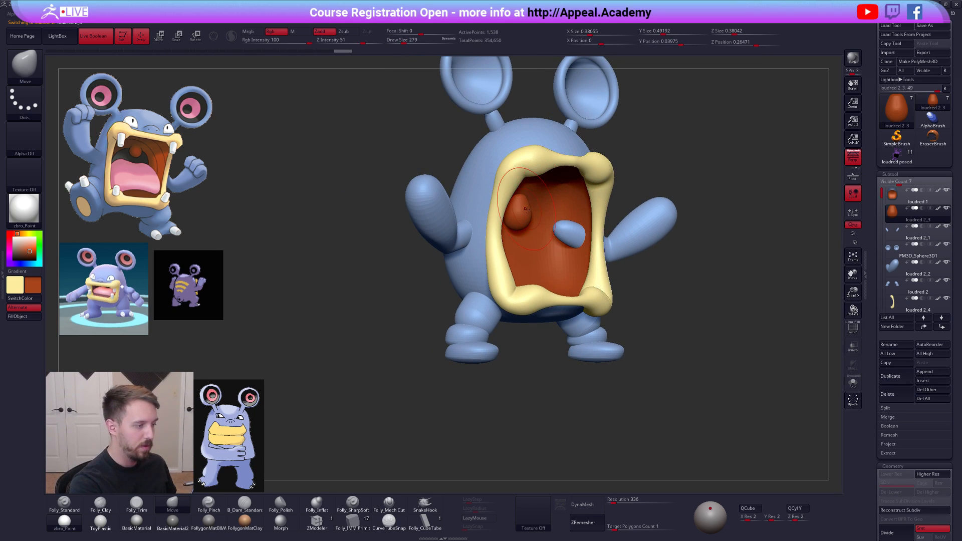
key("shift+ctrl+s")
key("r")
mouse_move(485, 271)
right_mouse_down("alt")
mouse_move(568, 216)
mouse_move(571, 201)
right_mouse_up("alt")
mouse_move(505, 257)
left_mouse_down()
mouse_move(554, 170)
mouse_move(541, 161)
mouse_move(535, 169)
left_mouse_up()
key("shift+ctrl+s")
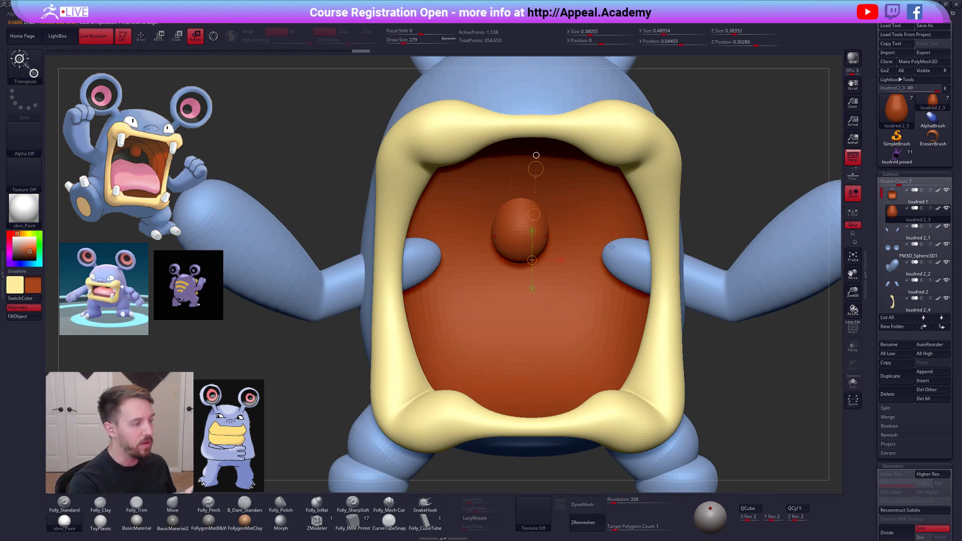
- Switch to the Move brush, then select the body subtool and raise it to subdivision level 4
right_click_drag(613, 247, 541, 180, "alt")
key("q")
key("b")
key("m")
key("v")
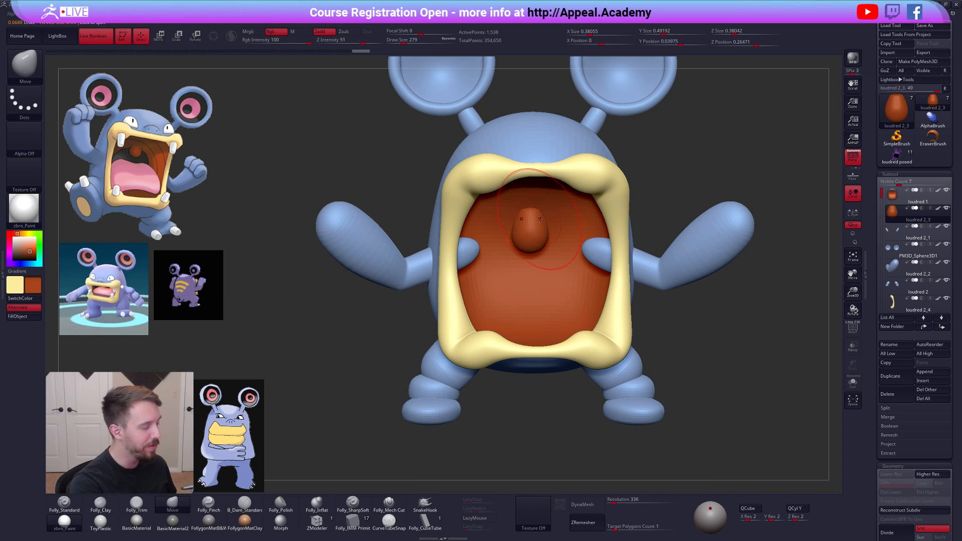
left_click(563, 259, "alt")
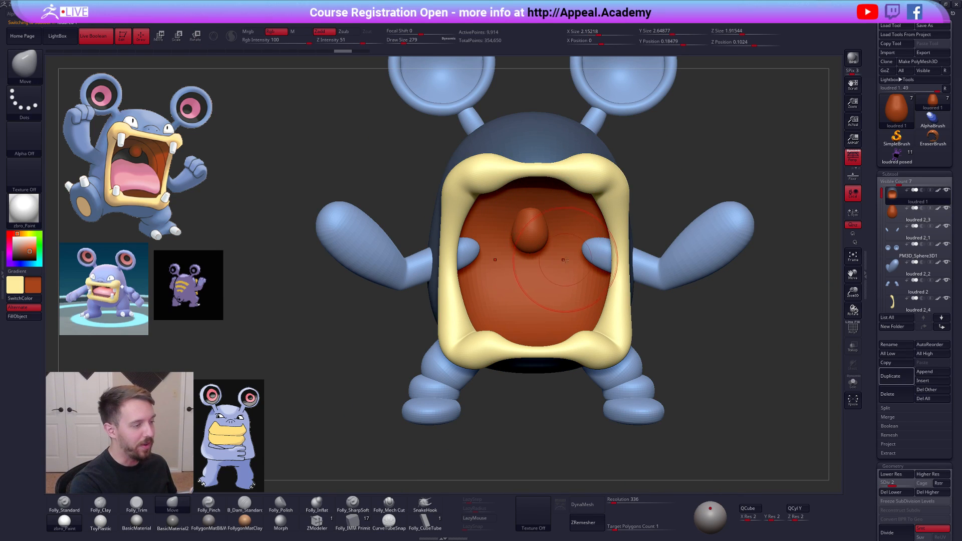
right_click_drag(563, 260, 590, 211, "alt")
key("d")
key("d")
right_click_drag(513, 336, 514, 371, "alt")
- Paint a round black throat opening on the back of the mouth, below the uvula, with the Folly_Standard brush
key("1")
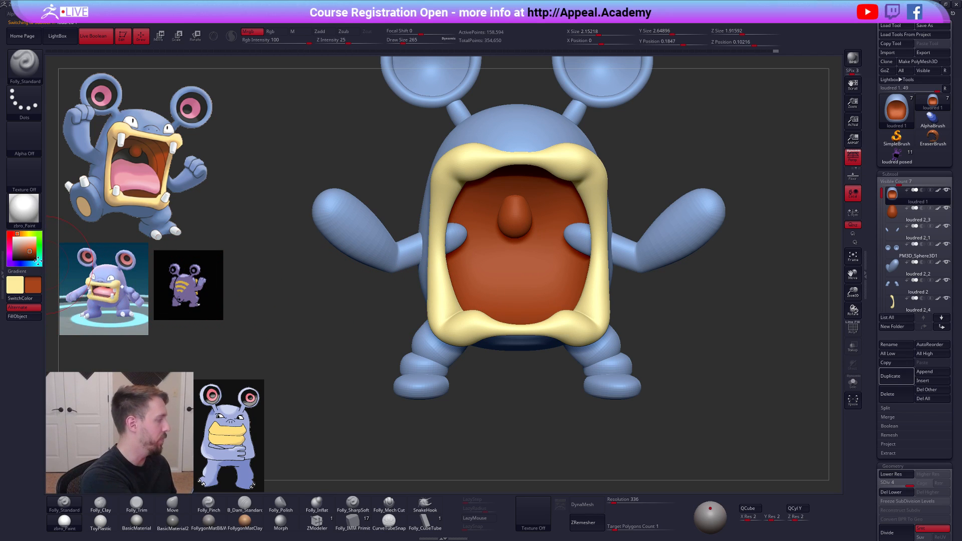
left_click(21, 254)
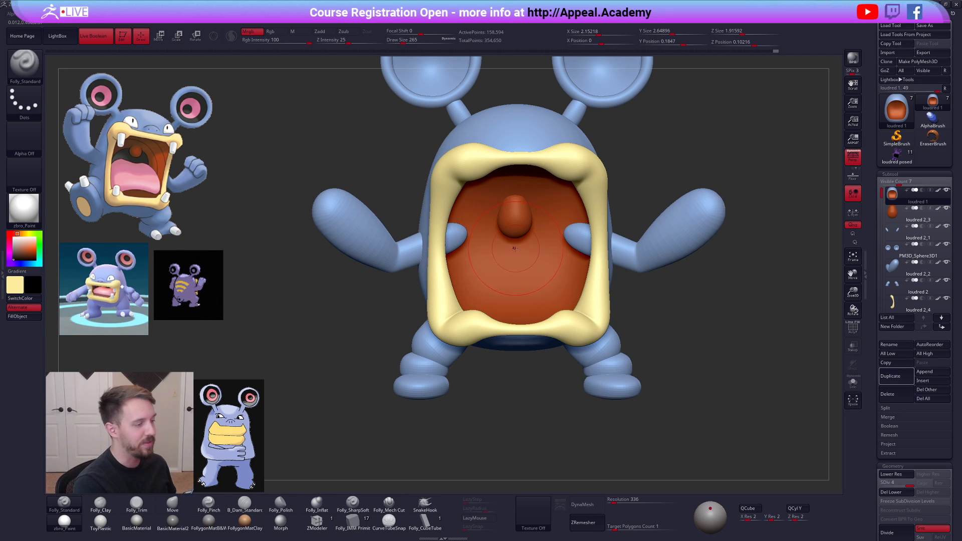
left_click_drag(514, 250, 512, 253)
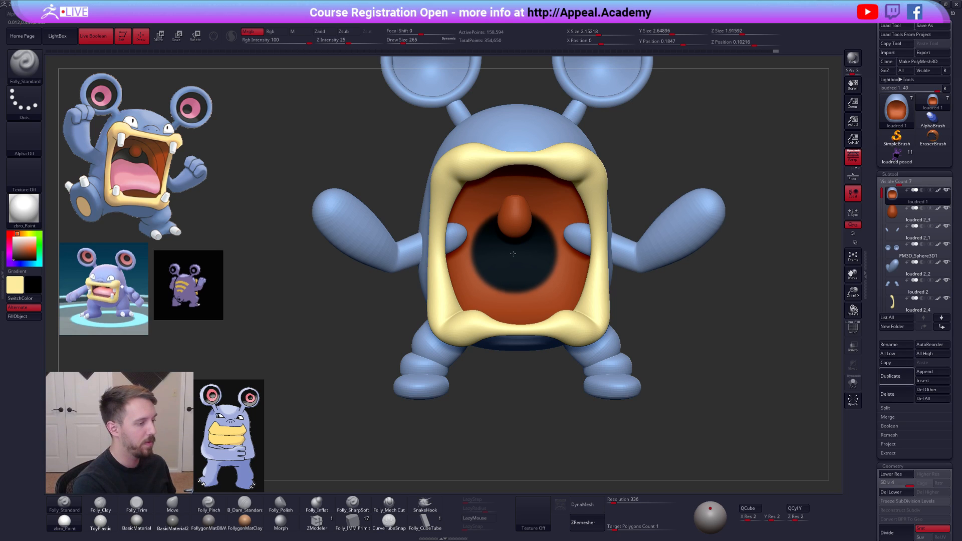
left_click_drag(513, 254, 512, 253)
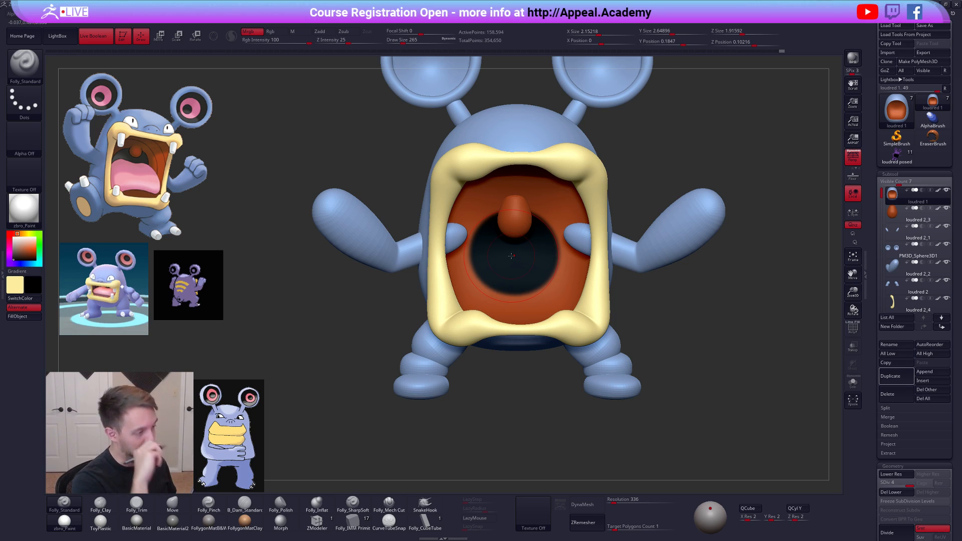
- Pick the pink of the tongue in the reference image as the active paint colour
left_click_drag(711, 368, 681, 360)
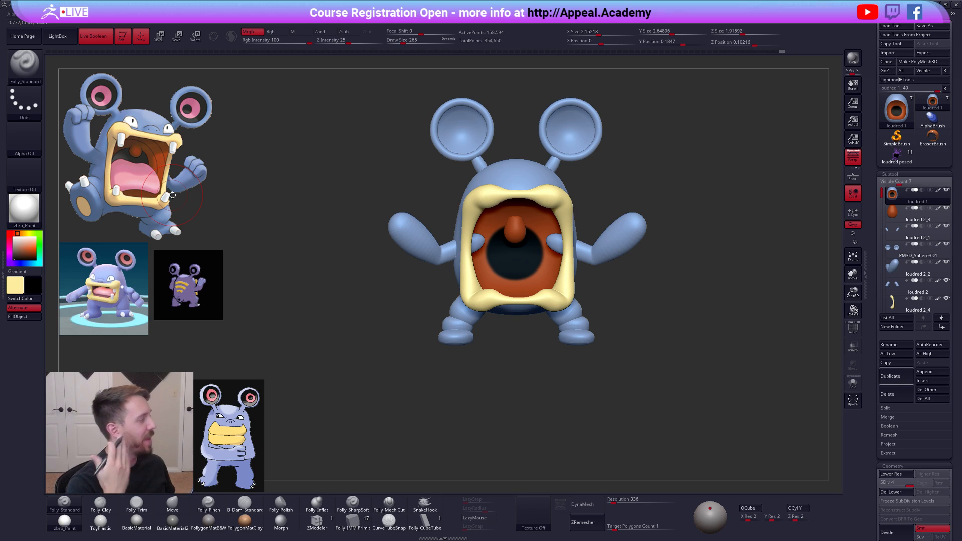
left_click_drag(620, 295, 625, 331, "alt")
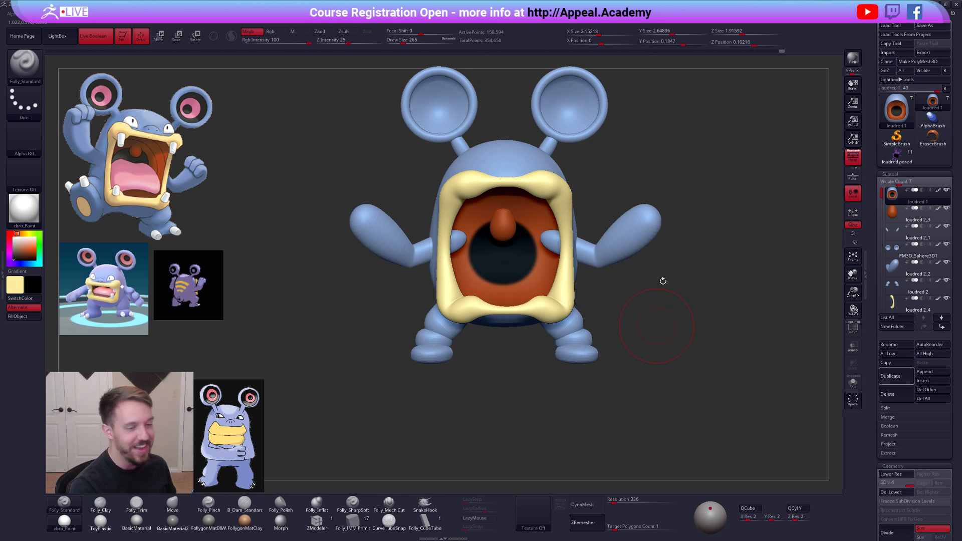
key("z")
key("c")
key("z")
left_click_drag(685, 369, 675, 367, "alt")
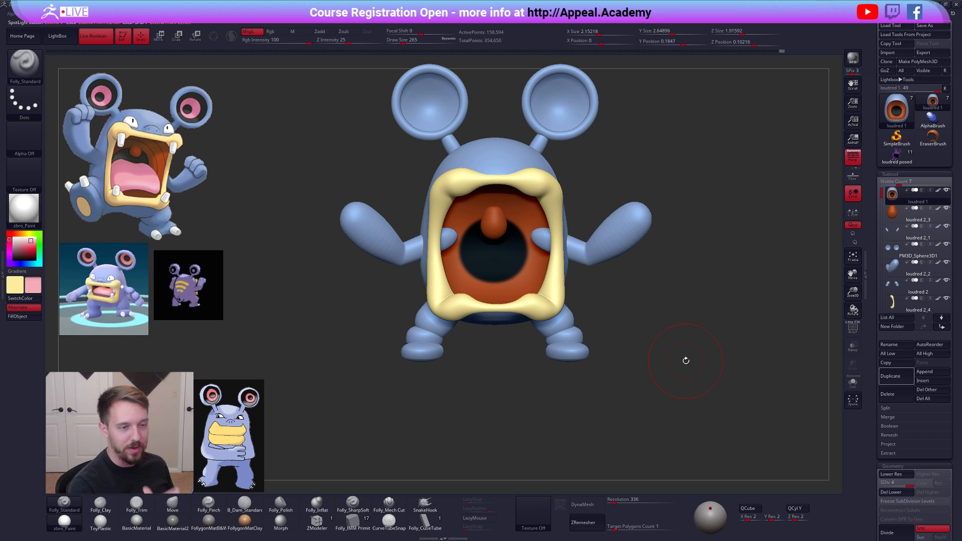
- Duplicate the body subtool and save the project
left_click(897, 376)
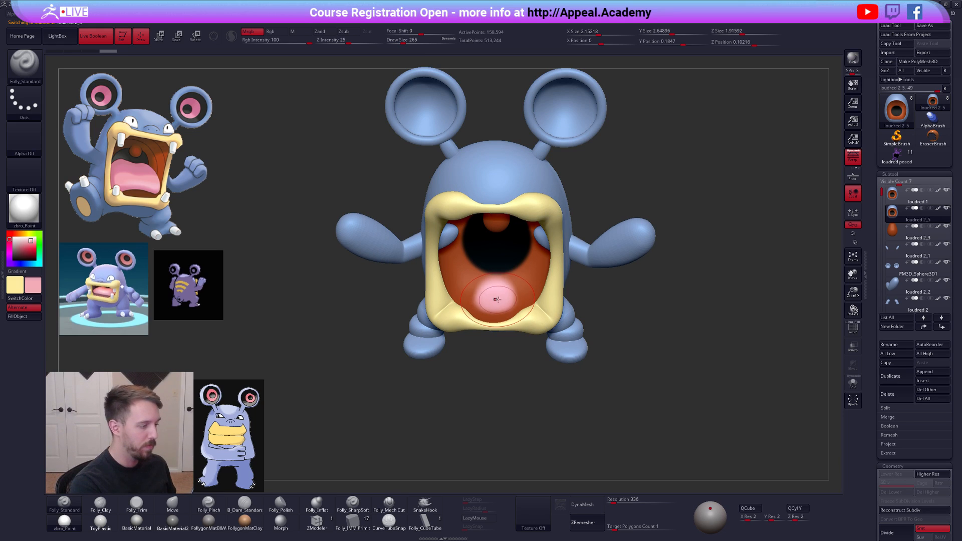
key("ctrl+s")
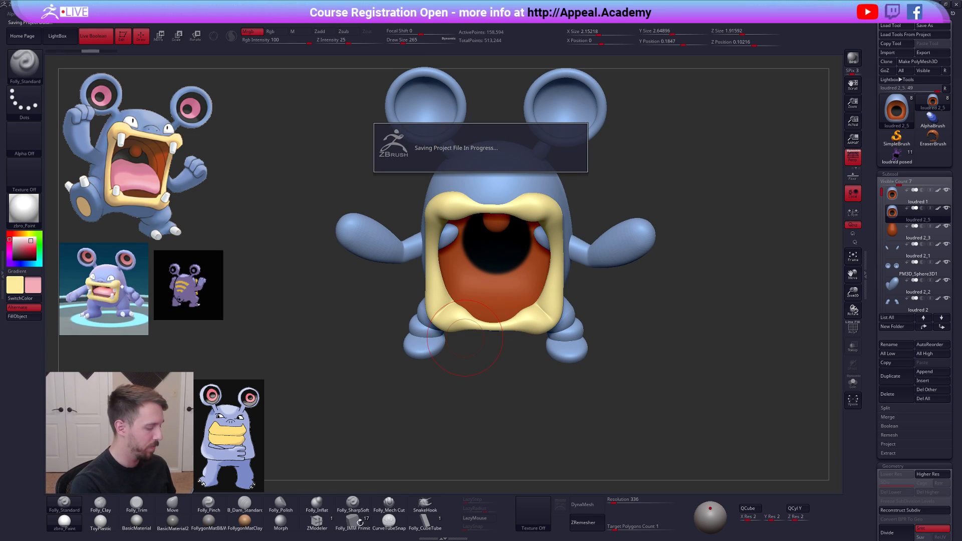
- Insert a pink sphere low in the mouth from the Folly_IMM Primitives brush and delete the duplicated body geometry around it
left_click(361, 522)
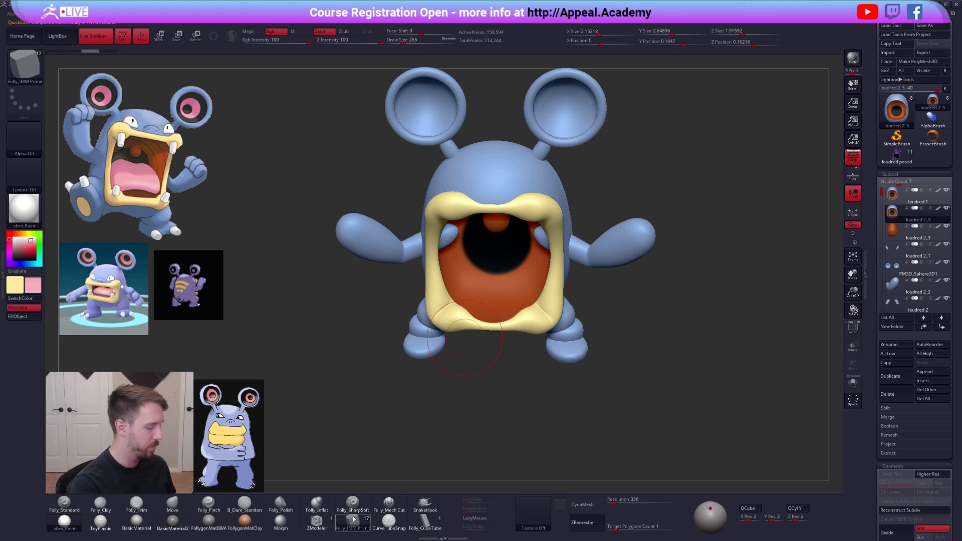
left_click_drag(498, 316, 500, 326)
right_click_drag(500, 323, 497, 290, "shift")
left_click(496, 282, "ctrl+shift")
key("space")
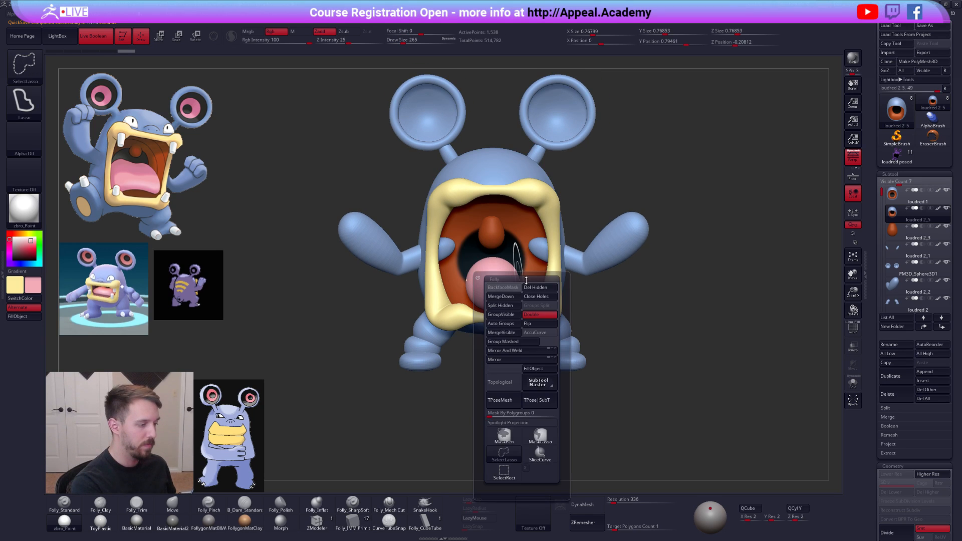
left_click(505, 287)
- Flatten and broaden the pink sphere into a tongue with the Move brush at draw sizes 350 and 306
key("w")
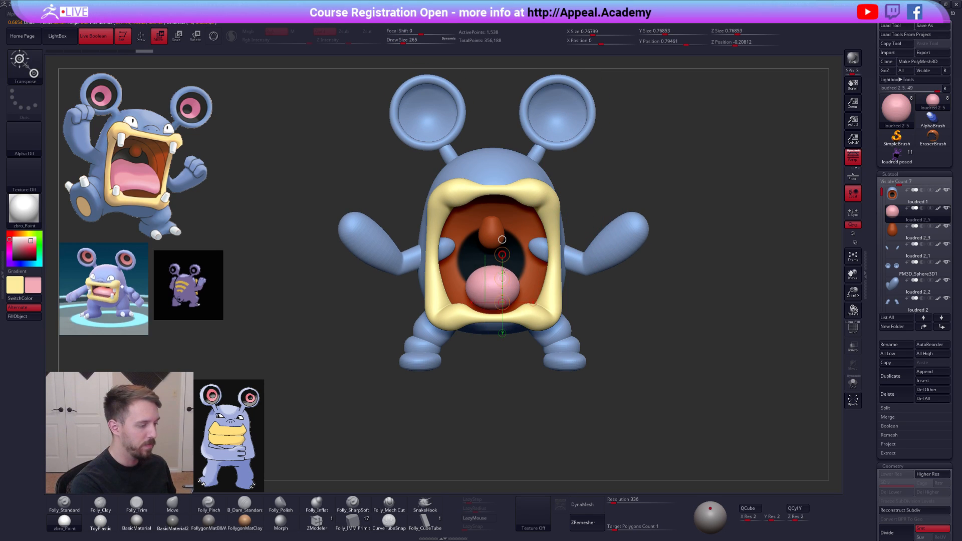
key("b")
key("m")
key("v")
key("space")
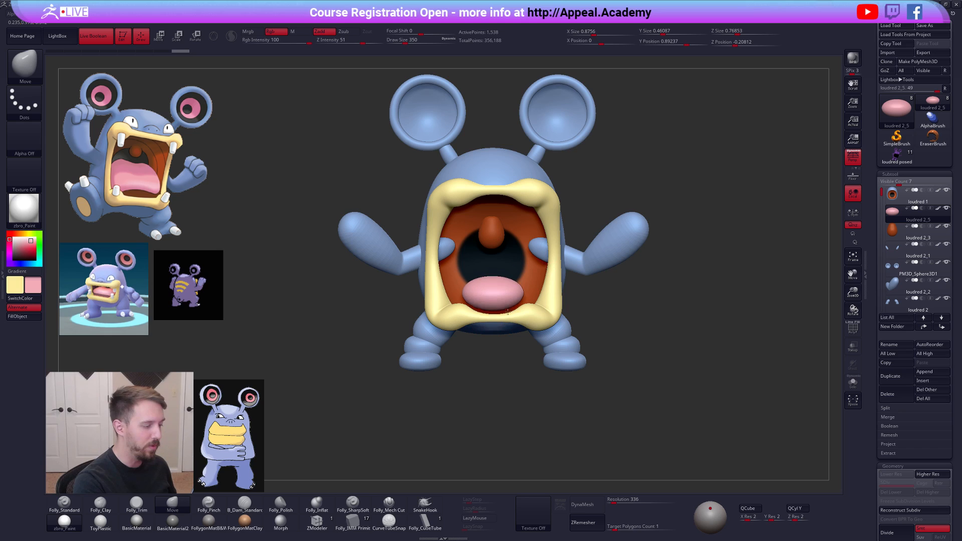
mouse_move(509, 305)
right_mouse_down()
mouse_move(513, 273)
mouse_move(505, 304)
mouse_move(518, 304)
mouse_move(497, 304)
right_mouse_up()
key("space")
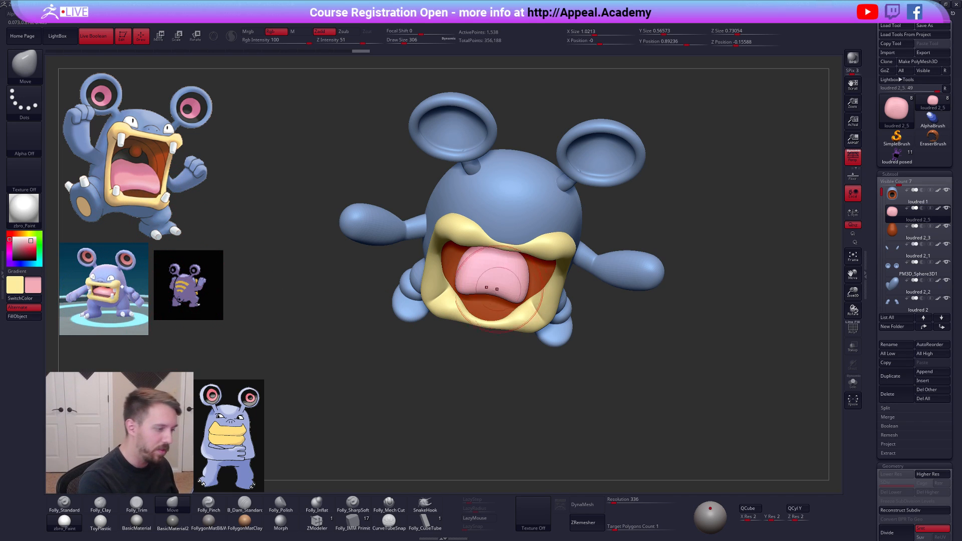
right_click_drag(487, 303, 521, 288)
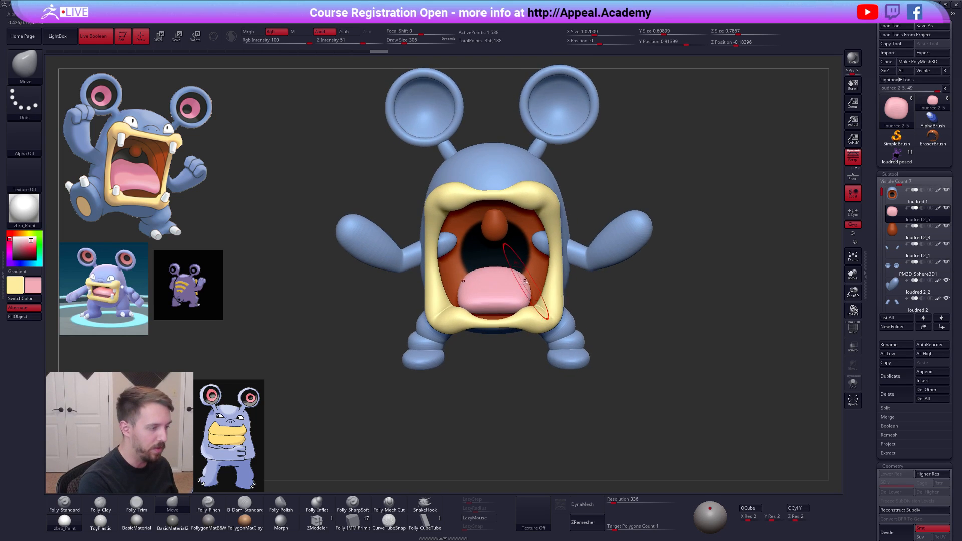
- Enlarge the tongue with the Scale transpose tool and isolate it
key("e")
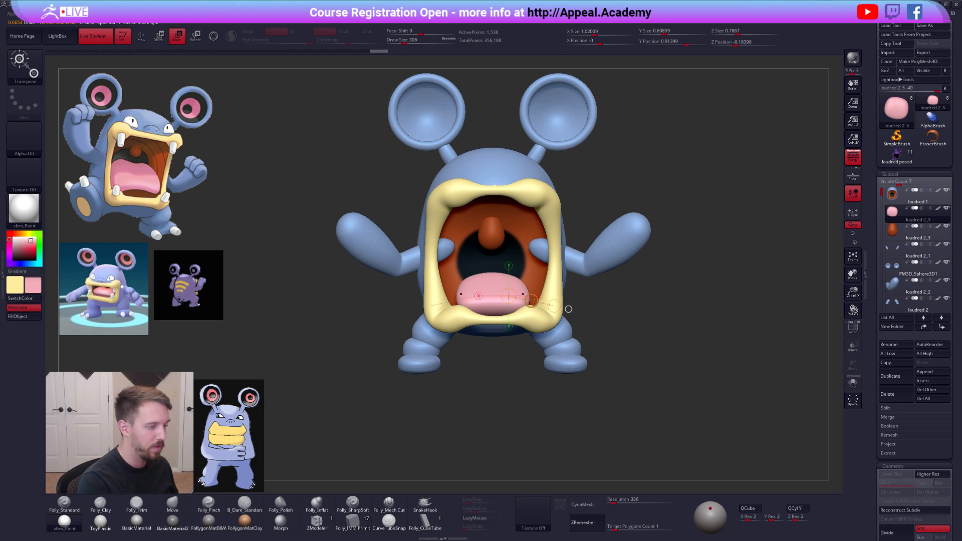
key("q")
left_click_drag(575, 313, 646, 328)
key("shift+s")
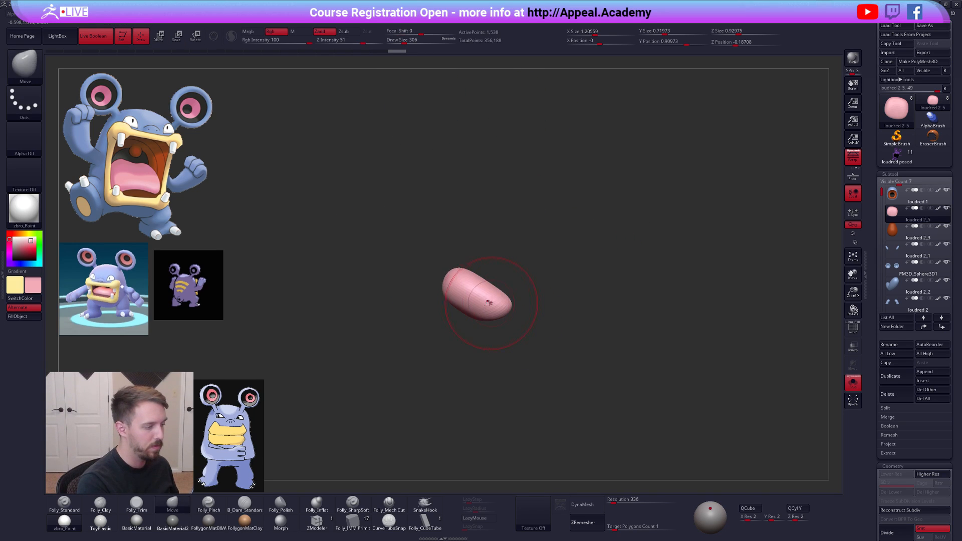
- Bend and reshape the isolated tongue with the Move brush at draw size 252, indenting its front edge, then show the full character
key("w")
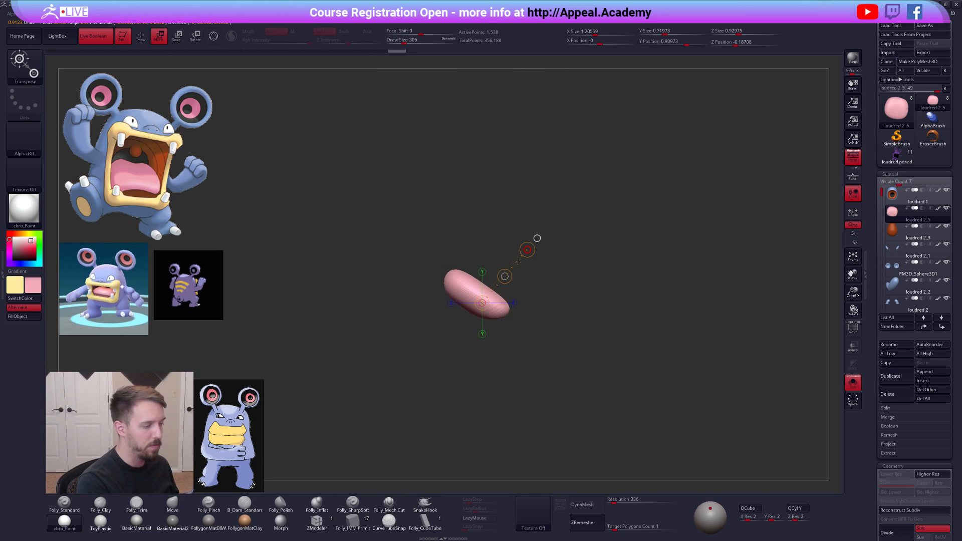
key("q")
left_click_drag(507, 290, 491, 316)
key("shift+s")
key("space")
mouse_move(545, 299)
right_mouse_down()
mouse_move(481, 304)
mouse_move(532, 311)
mouse_move(512, 304)
mouse_move(514, 267)
right_mouse_up()
left_click_drag(515, 265, 517, 261)
key("alt+s")
right_click_drag(494, 283, 496, 333)
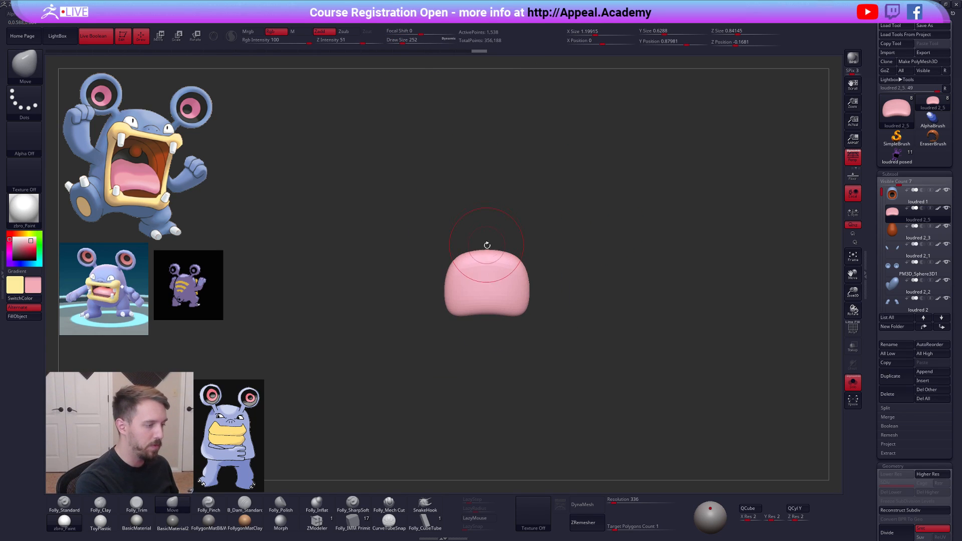
key("alt+s")
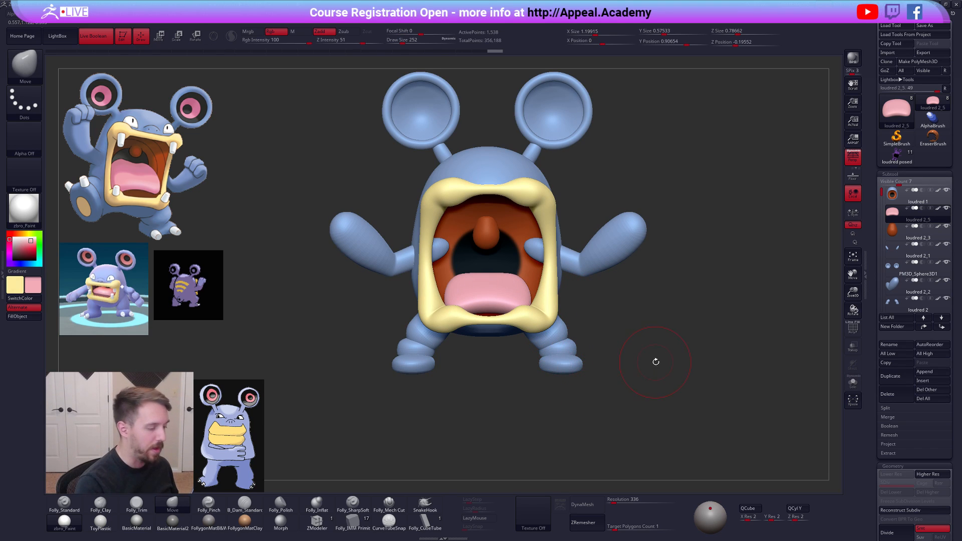
- Subdivide the tongue to level 3, isolate it and sculpt its front surface with the Folly_Clay brush at draw size 170
key("d")
key("d")
key("alt+s")
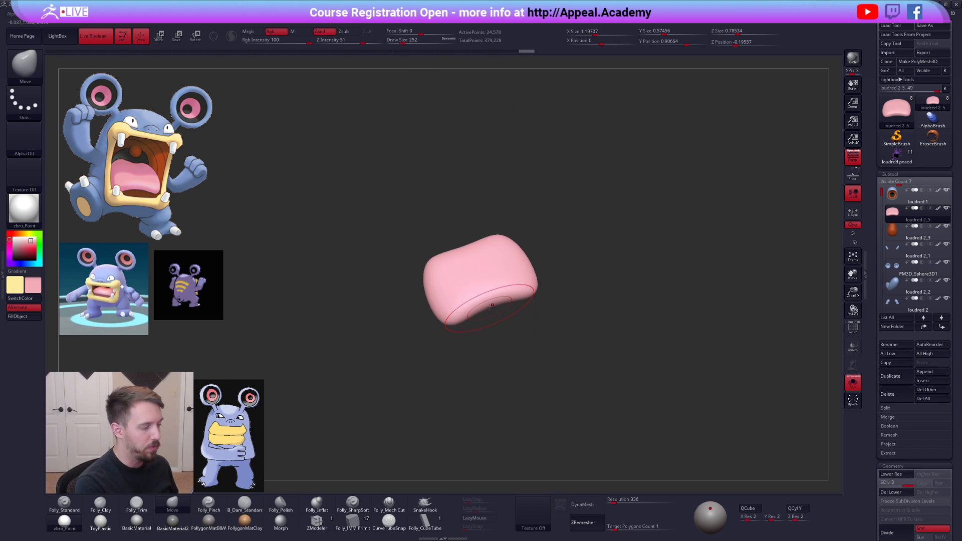
key("2")
right_click_drag(475, 333, 460, 337)
left_click_drag(468, 307, 480, 299)
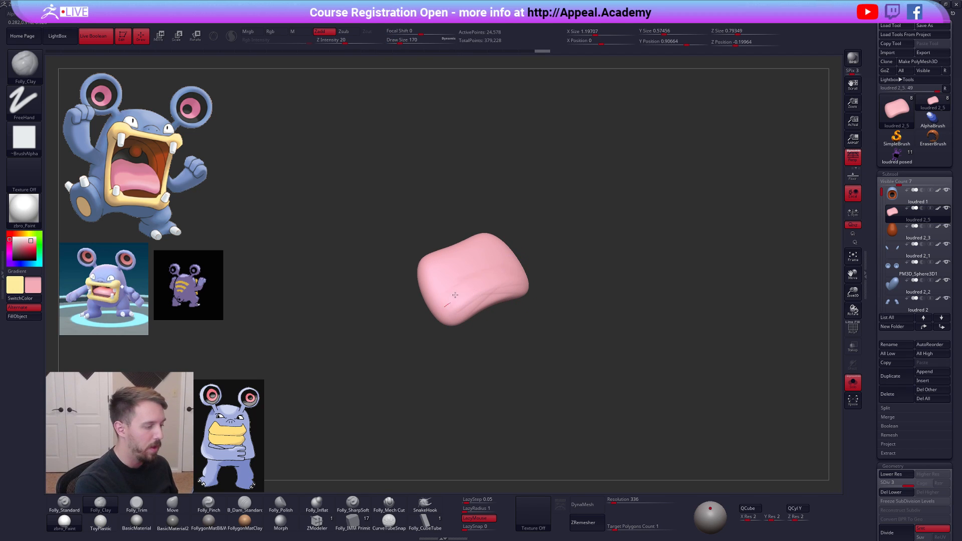
- Smooth the tongue at subdivision levels 2 and 3, then show the full character
key("shift+d")
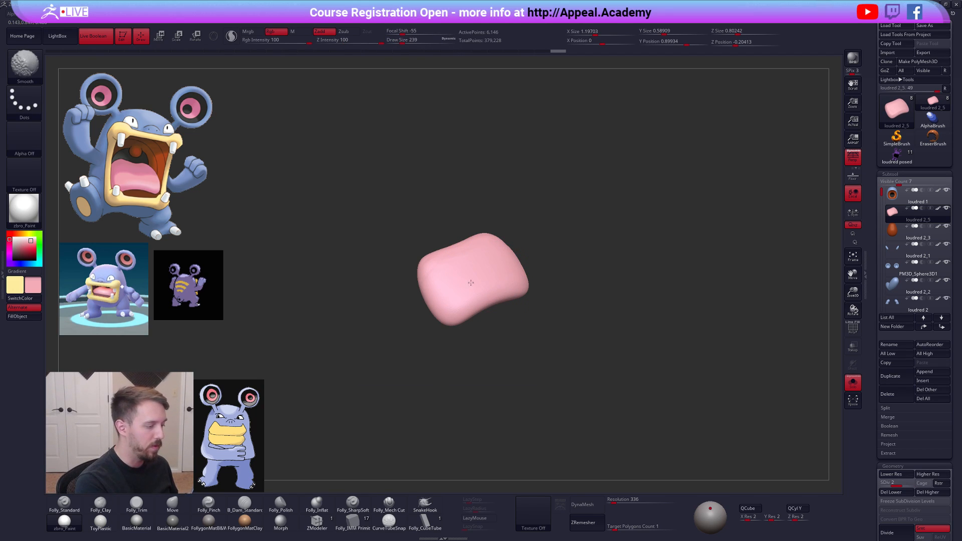
key("d")
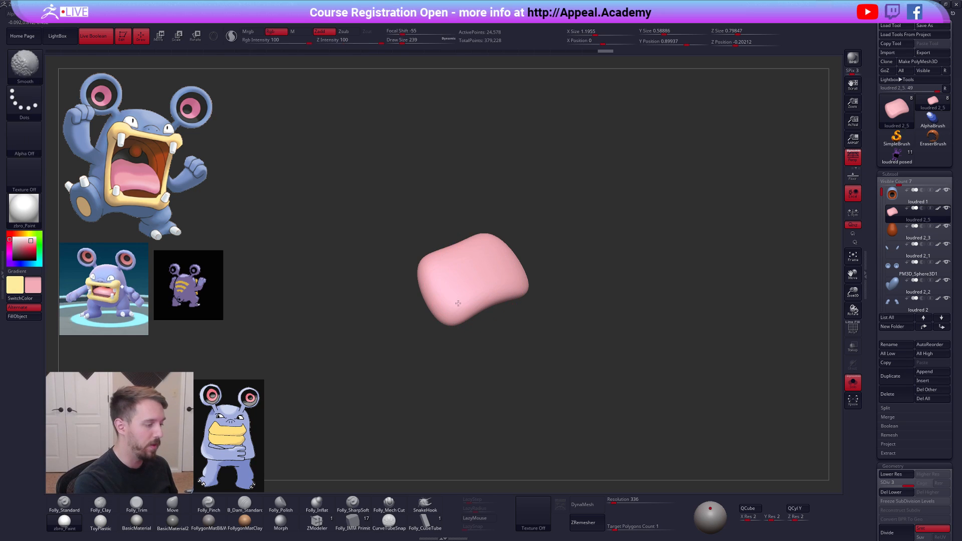
left_click_drag(472, 290, 481, 287)
key("alt+s")
- Select the yellow lip ring with the Move brush active and lower it to subdivision level 1
mouse_move(526, 316)
right_mouse_down("shift")
mouse_move(551, 328)
mouse_move(585, 315)
mouse_move(560, 312)
mouse_move(534, 332)
mouse_move(538, 316)
right_mouse_up("shift")
key("b")
key("m")
key("v")
left_click(536, 322, "alt")
key("s")
left_click_drag(538, 317, 523, 312)
key("shift+d")
key("shift+d")
key("shift+d")
- Reshape the lower corners of the lip ring with the Move brush at draw size 265
key("space")
mouse_move(528, 319)
right_mouse_down()
mouse_move(563, 313)
mouse_move(514, 316)
right_mouse_up()
left_click_drag(540, 318, 538, 314)
key("s")
right_click_drag(501, 317, 541, 308)
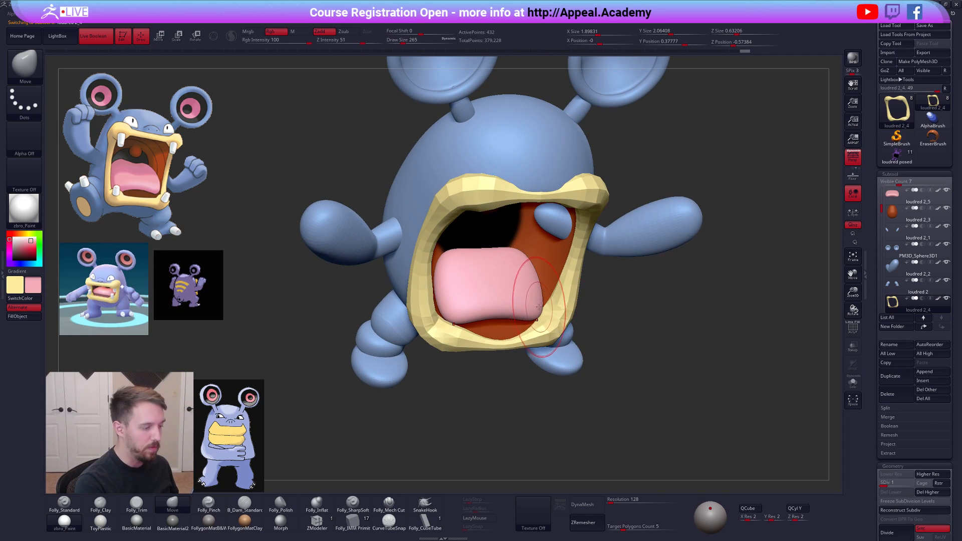
key("s")
- Raise the lip ring to subdivision level 2, then adjust and smooth its lower corners
key("d")
mouse_move(549, 307)
left_mouse_down()
mouse_move(539, 307)
mouse_move(551, 313)
left_mouse_up()
right_click_drag(568, 318, 535, 308)
key("s")
left_click_drag(549, 306, 554, 307)
right_click_drag(560, 306, 521, 313)
left_click_drag(570, 310, 567, 304, "shift")
right_click_drag(588, 290, 629, 321)
- Raise the lip ring to subdivision level 3, then smooth and adjust its lower sides
key("d")
left_click_drag(554, 330, 550, 313, "shift")
key("ctrl+shift+s")
mouse_move(548, 316)
right_mouse_down()
mouse_move(566, 320)
mouse_move(532, 307)
mouse_move(578, 332)
mouse_move(586, 323)
mouse_move(554, 320)
mouse_move(551, 293)
right_mouse_up()
key("ctrl+shift+s")
key("space")
left_click_drag(571, 285, 565, 285)
- Smooth the upper lip and reshape its middle with the Move brush at draw size 227, then inspect the isolated lip ring
right_click_drag(428, 228, 457, 227)
key("shift")
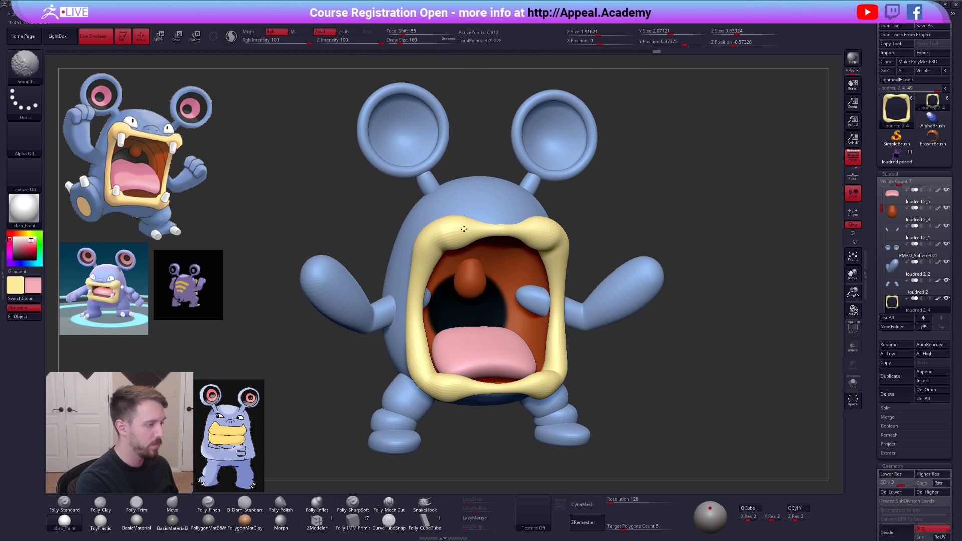
left_click_drag(474, 232, 496, 229, "shift")
key("space")
key("ctrl+shift+s")
mouse_move(496, 226)
right_mouse_down()
mouse_move(493, 171)
mouse_move(510, 221)
right_mouse_up()
left_click_drag(500, 239, 500, 234)
right_click_drag(503, 213, 504, 273)
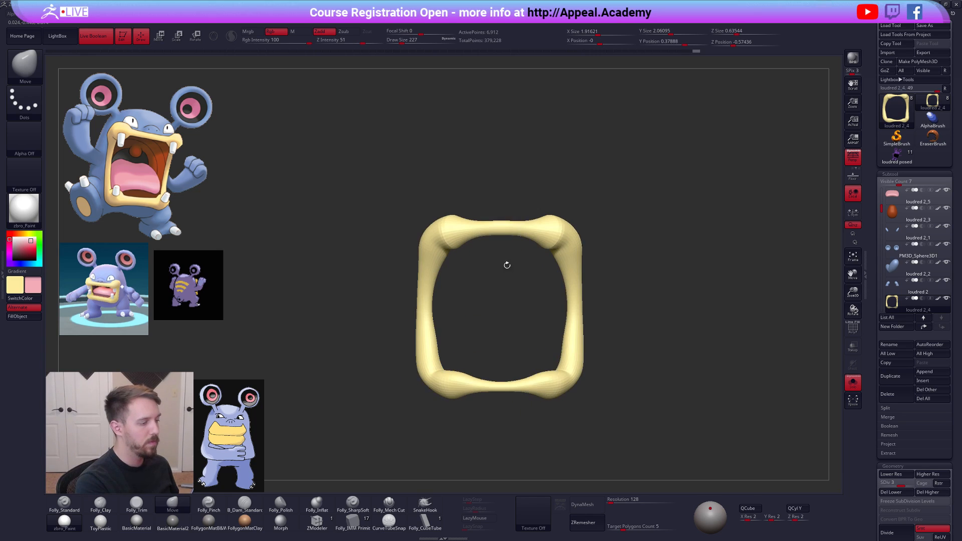
- Adjust the middle of the upper lip, smooth its upper corners and show the full character from the front
key("space")
left_click(515, 243)
left_click_drag(555, 235, 554, 240, "shift")
right_click_drag(576, 307, 619, 341, "ctrl")
right_click_drag(686, 382, 672, 375, "alt")
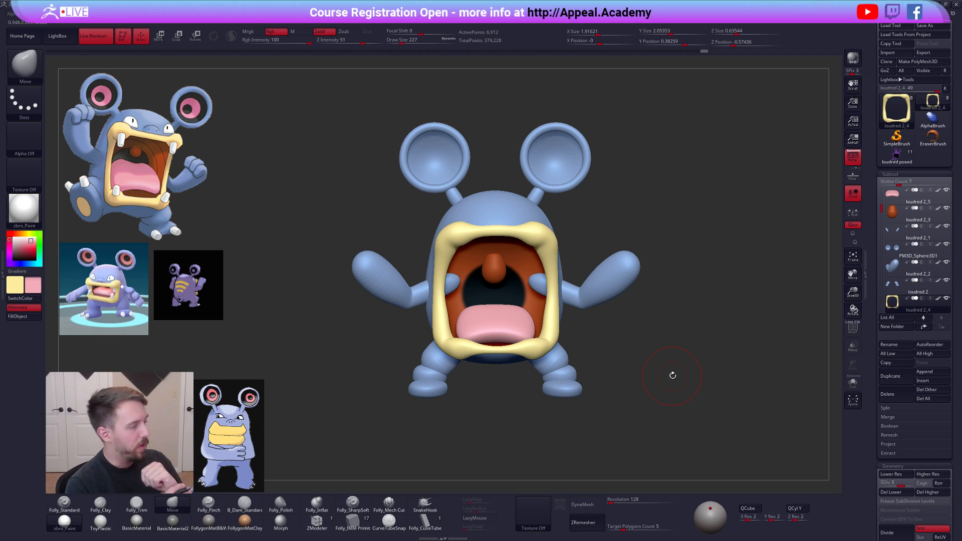
- Raise the lip ring to subdivision level 4 and refine the middle of the lower lip with the Move brush at draw size 150
key("d")
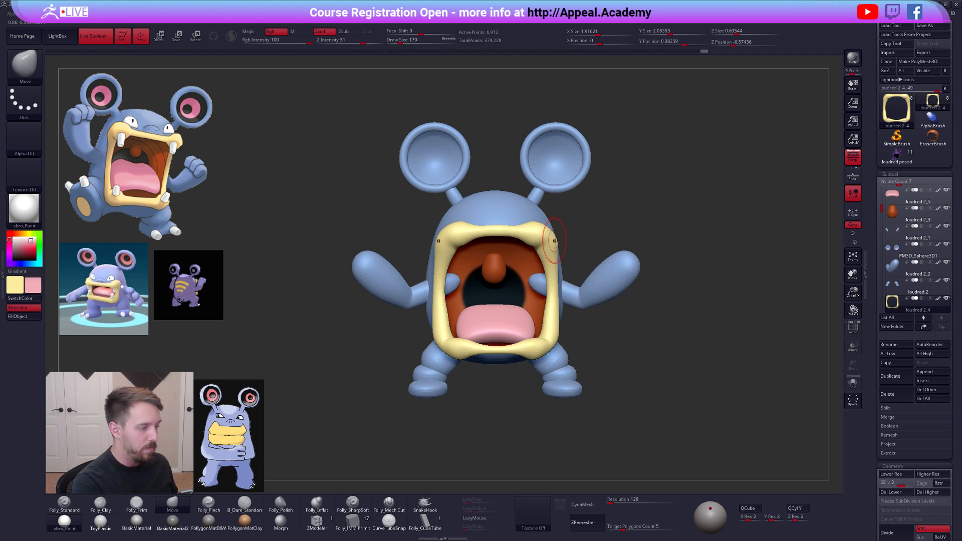
right_click_drag(642, 408, 629, 415, "alt")
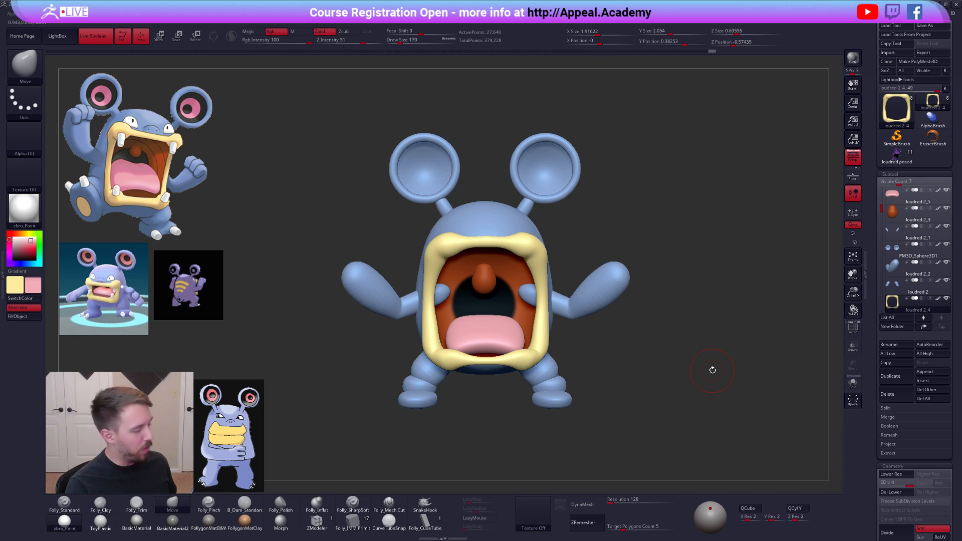
right_click_drag(535, 250, 517, 323)
key("space")
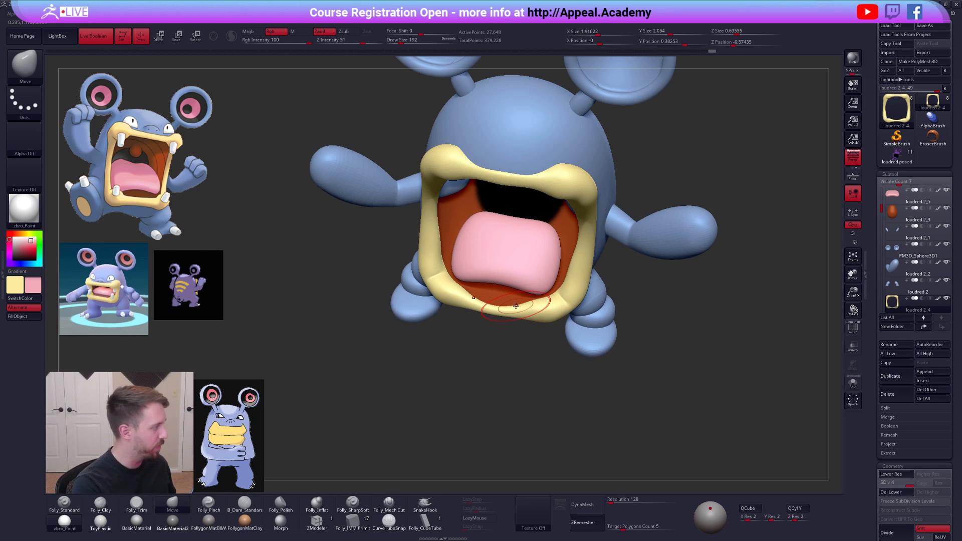
key("space")
key("shift")
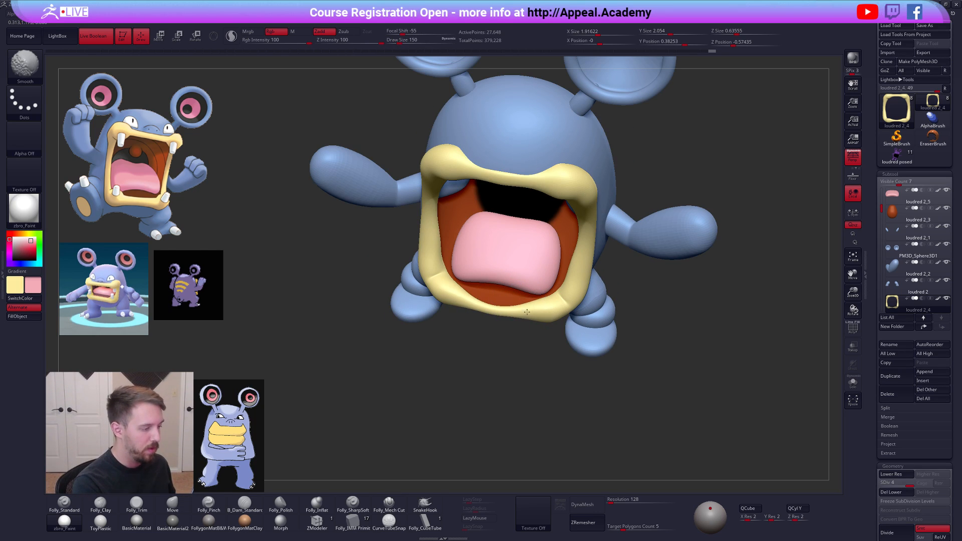
right_click_drag(507, 323, 500, 314, "shift")
left_click_drag(501, 318, 501, 311)
- Smooth the lower lip near its corner from an angled view
right_click_drag(529, 310, 573, 288, "alt")
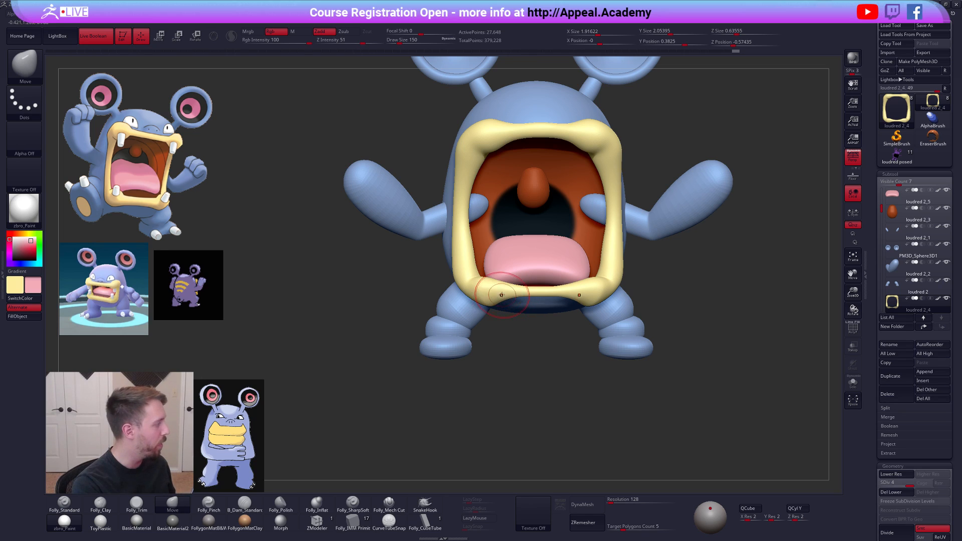
right_click_drag(481, 303, 495, 297)
left_click_drag(495, 298, 490, 302, "shift")
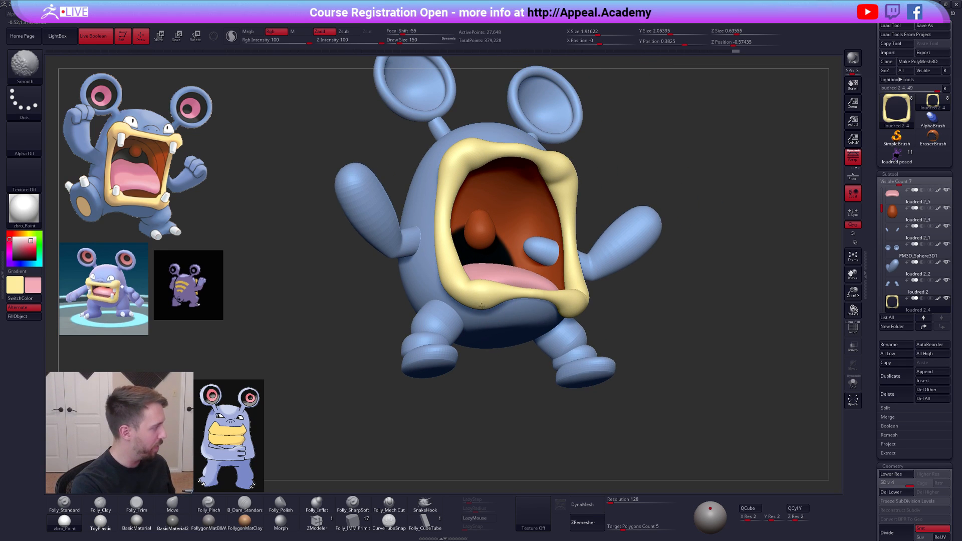
- Duplicate the yellow lips subtool and choose the Folly_IMM Primitives insert brush
right_click_drag(594, 280, 581, 271, "shift")
left_click_drag(581, 271, 584, 206, "shift")
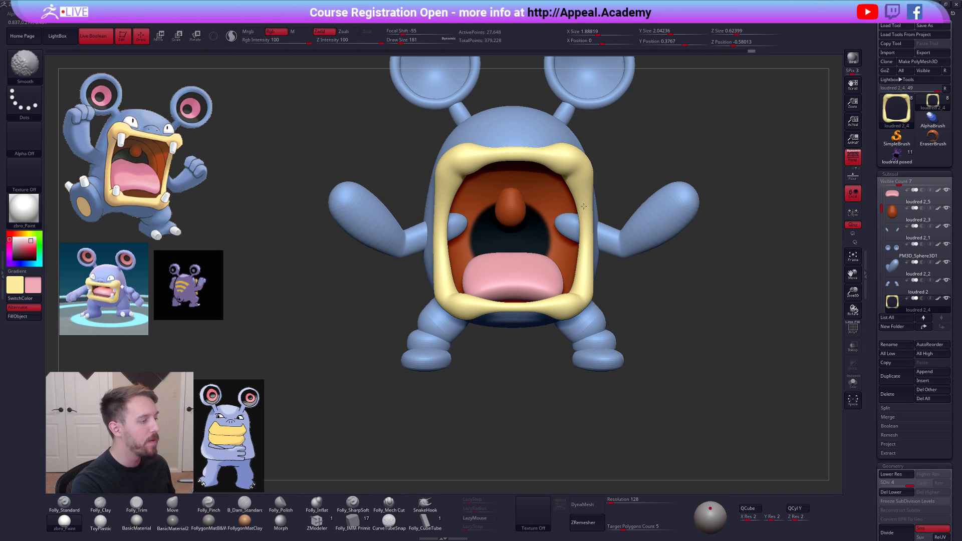
mouse_move(586, 301)
right_mouse_down("ctrl")
mouse_move(639, 354)
mouse_move(636, 391)
right_mouse_up("ctrl")
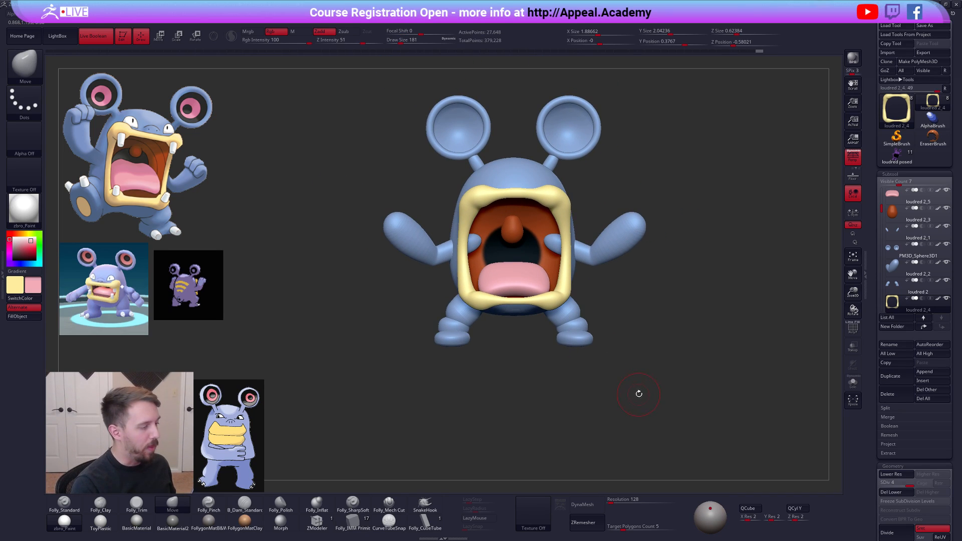
left_click(896, 376)
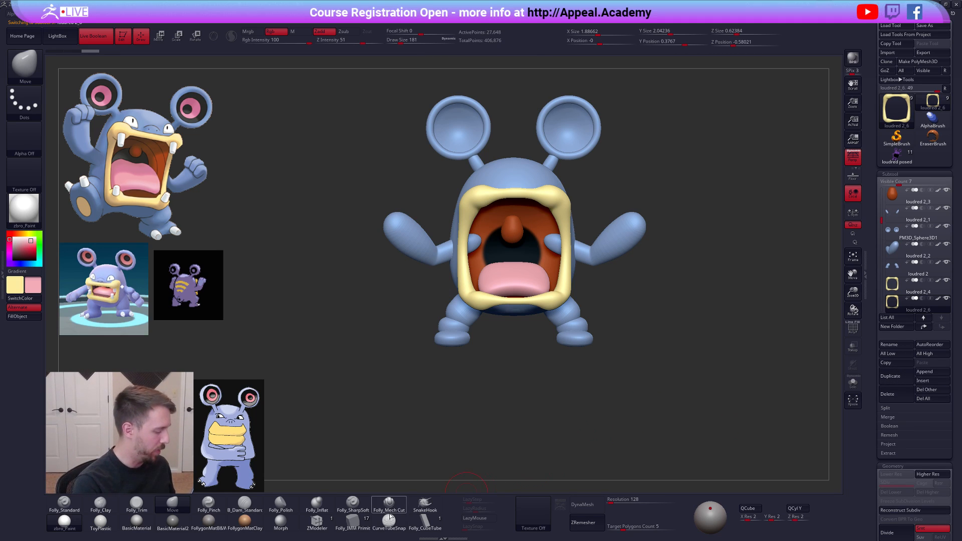
left_click(353, 521)
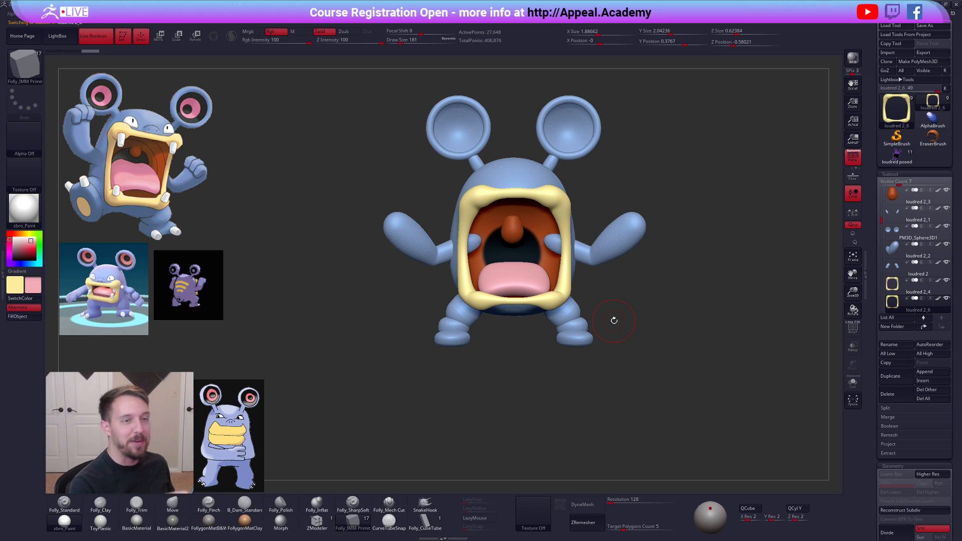
- Look over the purple posed Loudred and the YouTube channel's videos, and return to the blue Loudred model
left_click_drag(686, 344, 680, 376, "alt")
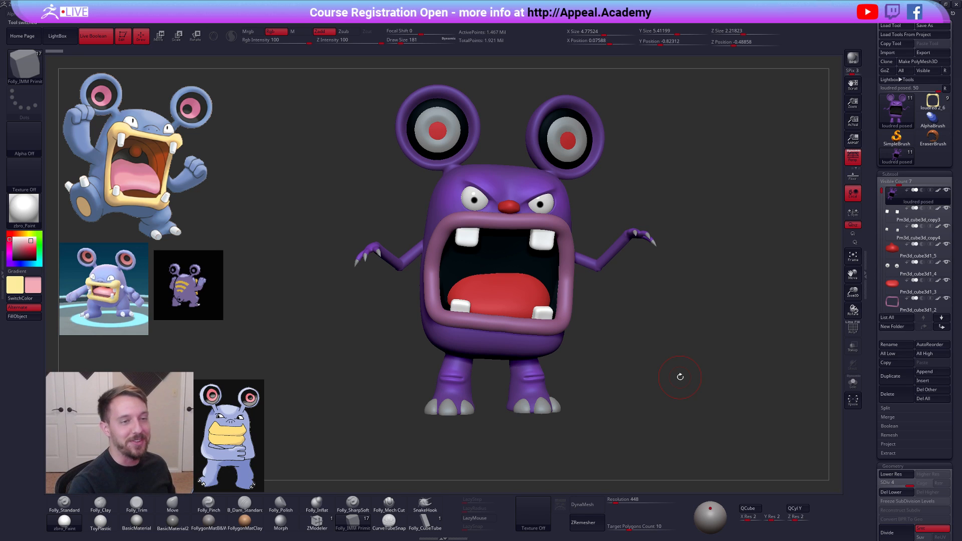
key("alt+Tab")
key("alt+Tab")
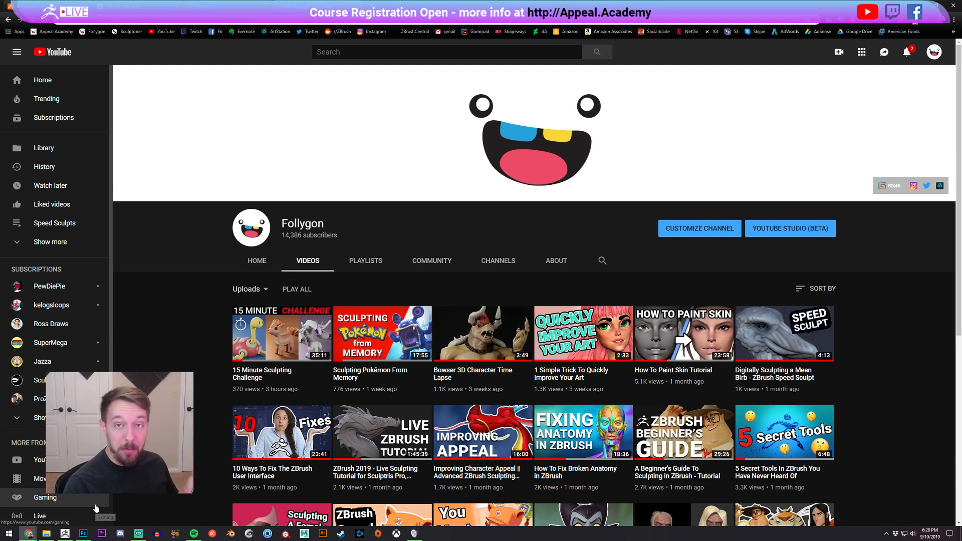
key("alt+Tab")
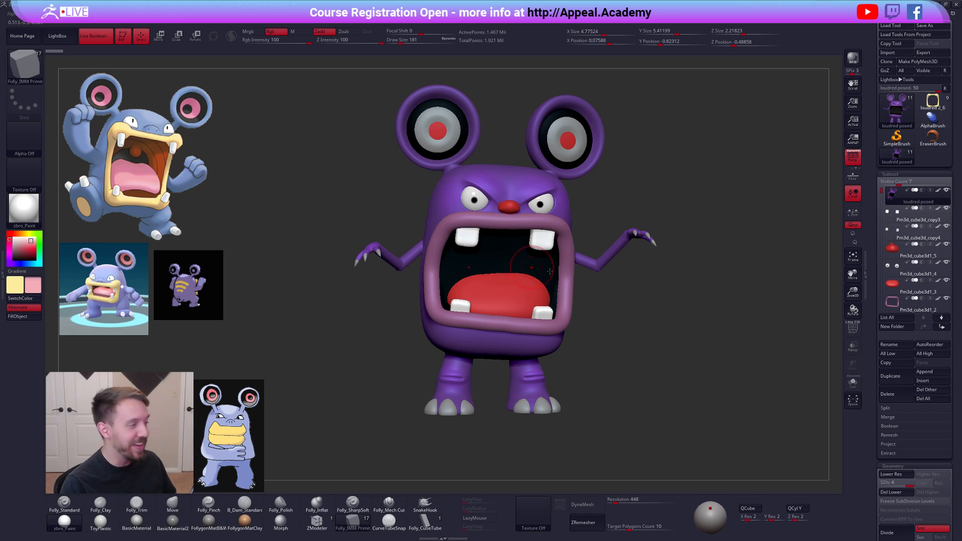
left_click(933, 103)
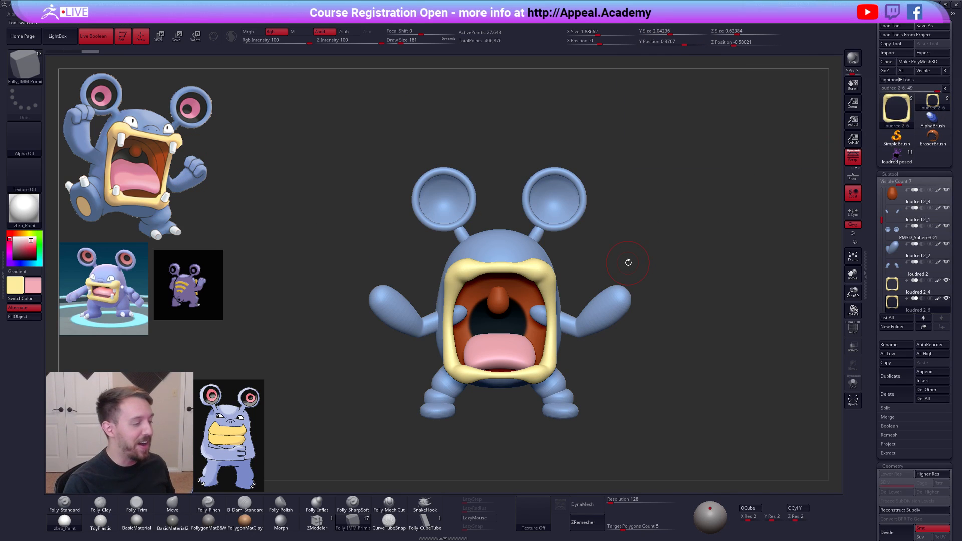
- Set the colour to white and insert a mirrored pair of Creased Cylinder primitives at the upper lip corners
right_click_drag(551, 356, 596, 367, "alt")
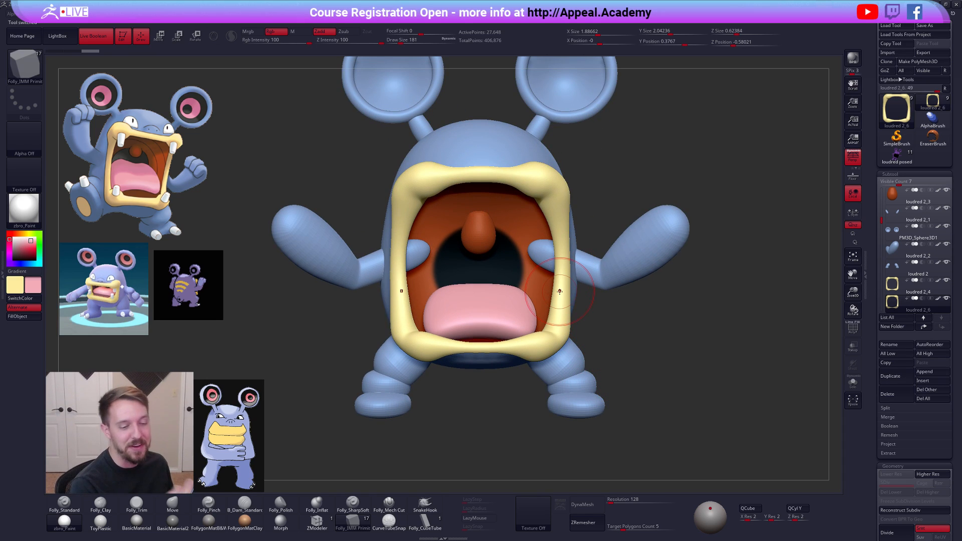
left_click(13, 238)
right_click_drag(543, 152, 535, 177)
right_click(549, 152)
left_click_drag(539, 183, 541, 189)
key("ctrl+z")
key("m")
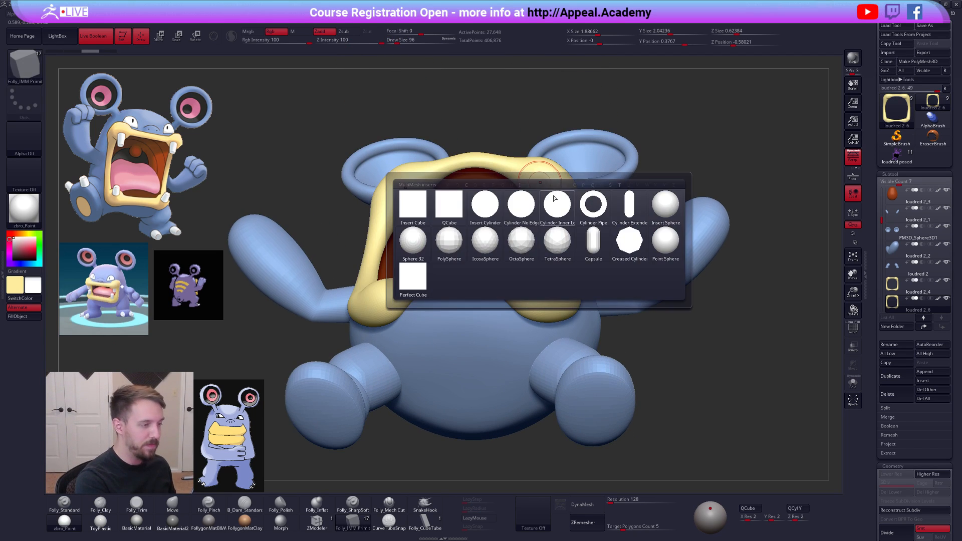
left_click(631, 245)
left_click_drag(542, 185, 542, 189)
right_click_drag(542, 189, 543, 207, "shift")
- Group and isolate the inserted cylinders, and delete the hidden duplicate lip geometry
key("shift+f")
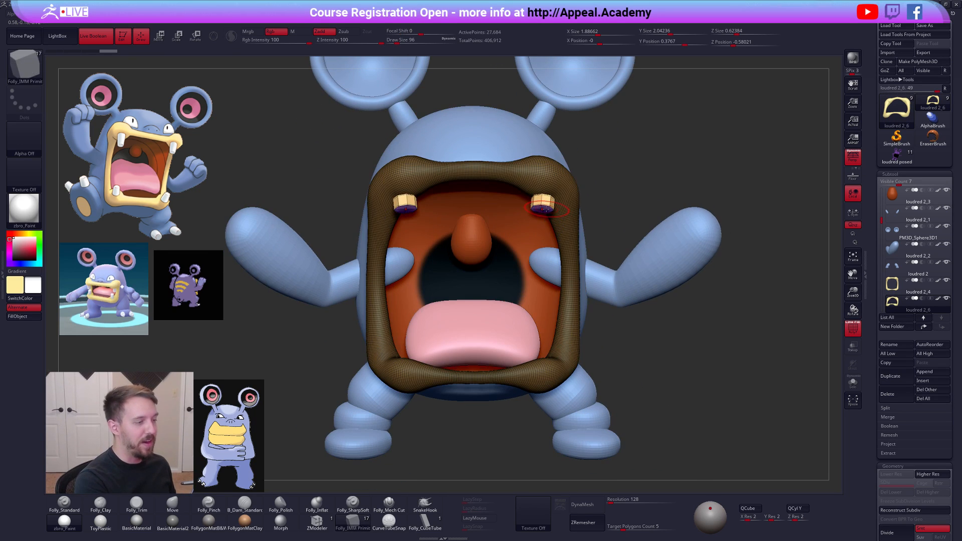
left_click(591, 184, "ctrl")
key("ctrl+w")
left_click(539, 206, "ctrl+shift")
key("2")
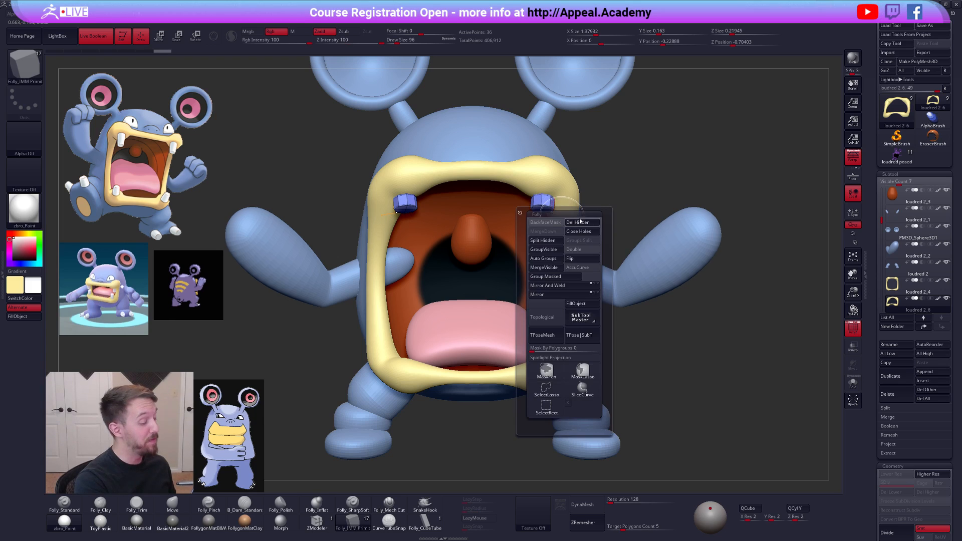
left_click(581, 222)
- Set up the Transpose move line on the teeth and turn off perspective
key("alt+s")
right_click_drag(565, 281, 561, 237)
key("w")
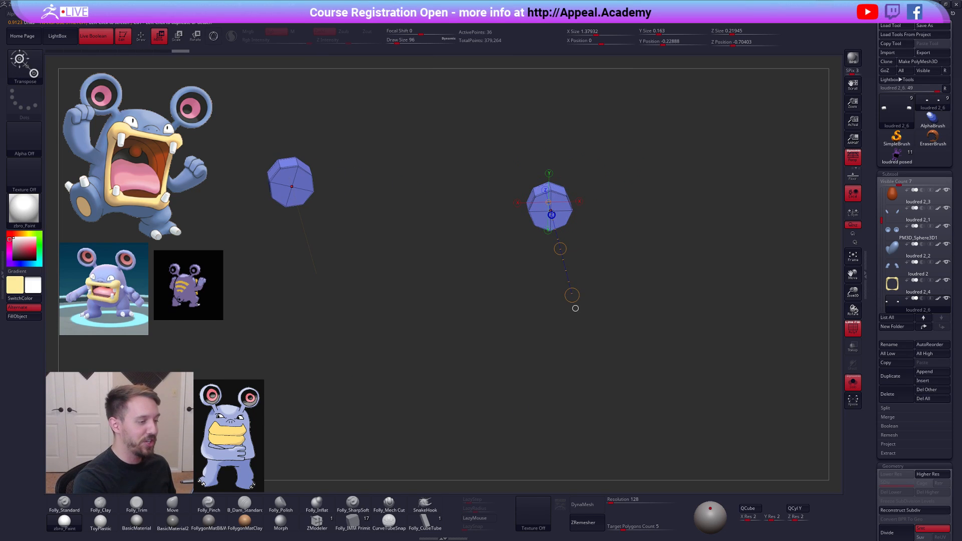
left_click(857, 163)
right_click_drag(616, 280, 506, 262)
key("alt+s")
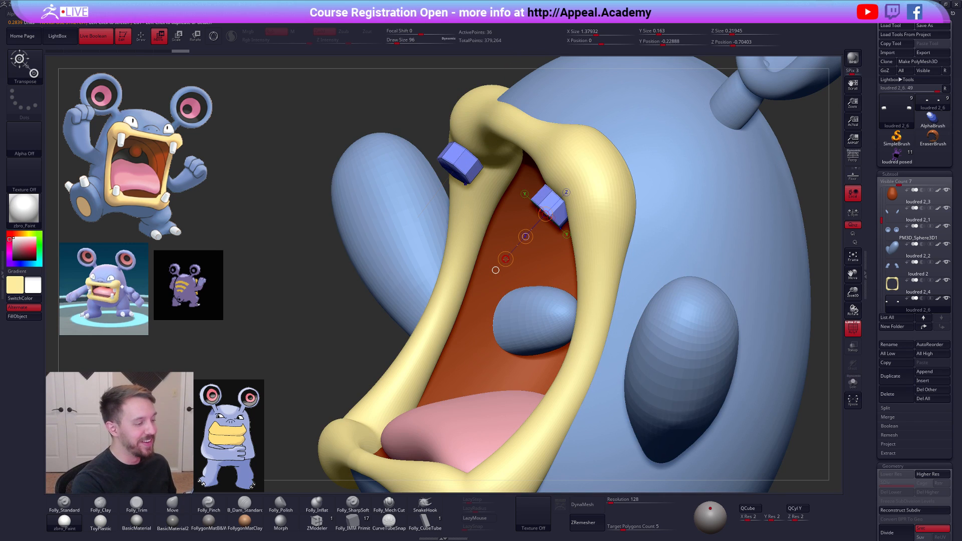
- Move and rotate the pair of teeth so they hang down from the upper lip corners
key("q")
mouse_move(495, 270)
right_mouse_down("ctrl")
mouse_move(571, 214)
mouse_move(557, 221)
right_mouse_up("ctrl")
key("w")
key("alt+s")
mouse_move(547, 264)
left_mouse_down()
mouse_move(545, 250)
mouse_move(542, 260)
left_mouse_up()
key("r")
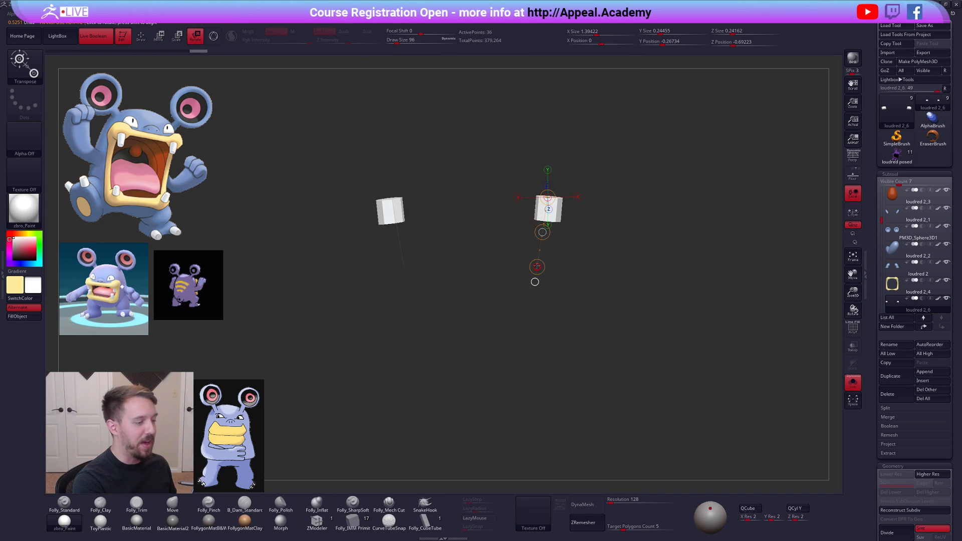
key("alt+s")
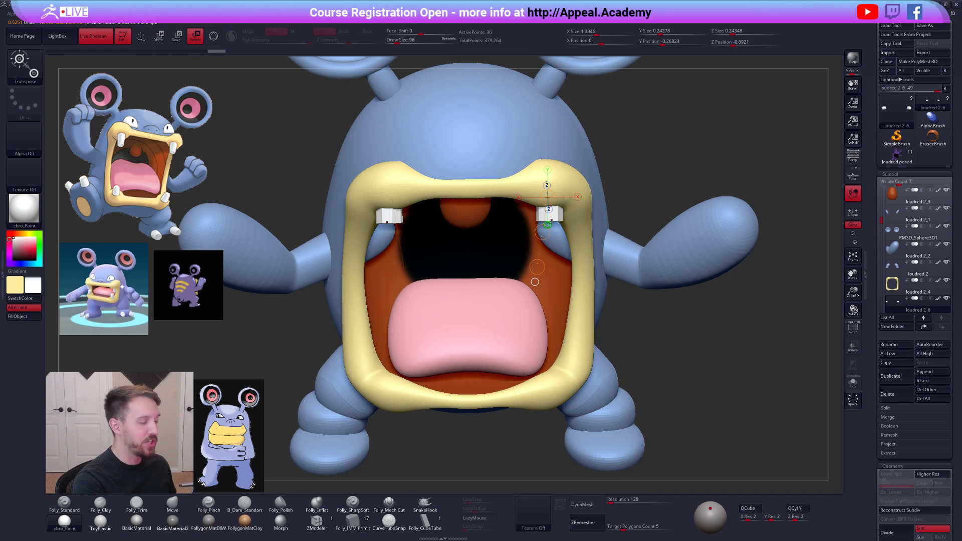
- Turn on local symmetry and stretch the upper teeth lengthwise
key("alt+s")
left_click_drag(565, 217, 552, 122)
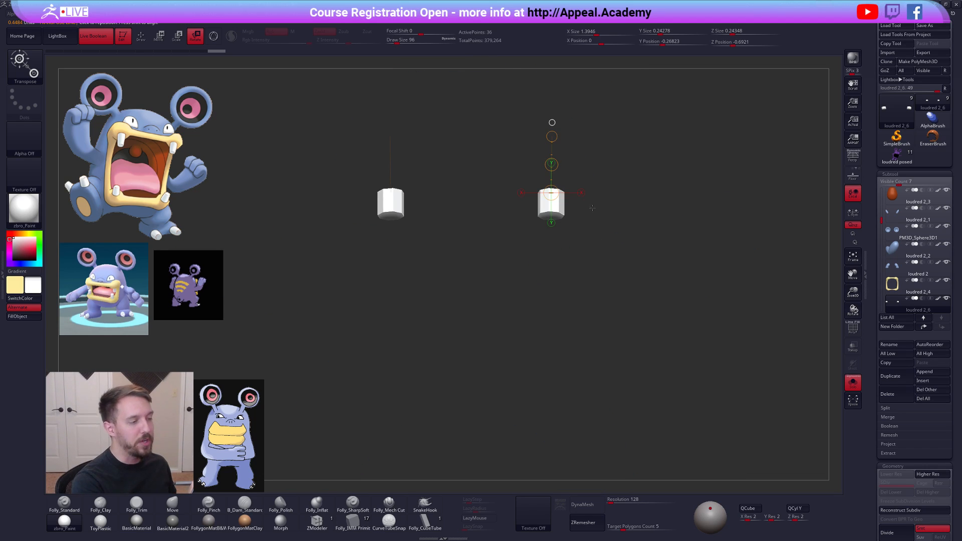
key("e")
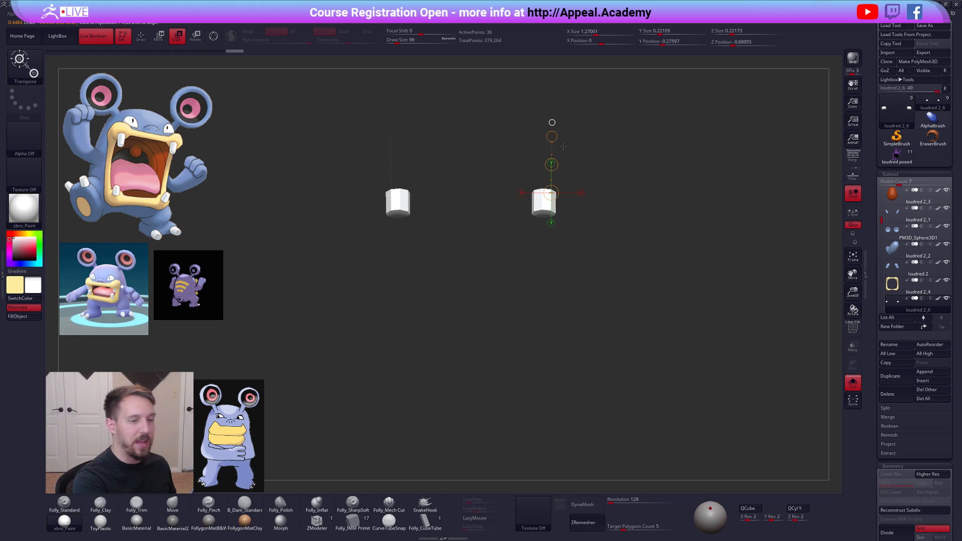
left_click(852, 211)
key("alt+s")
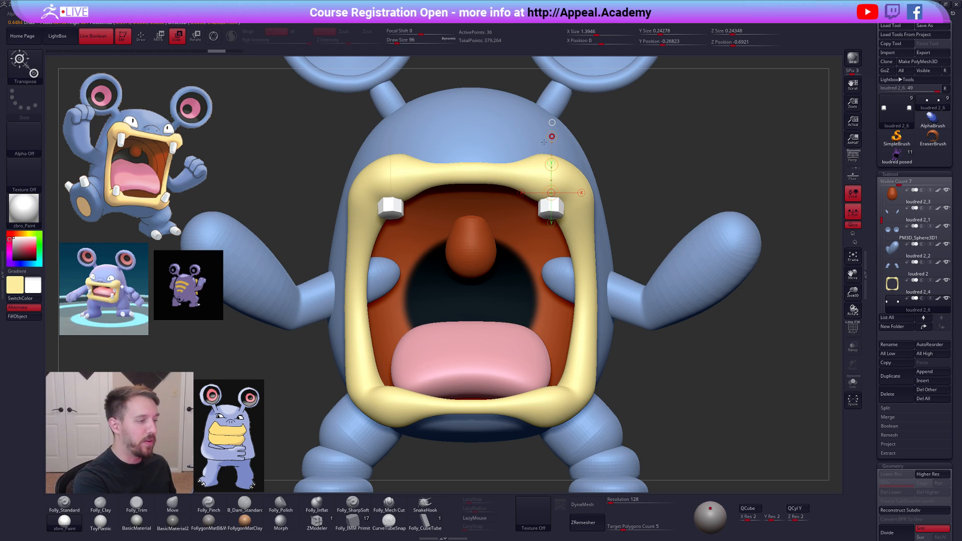
key("w")
left_click_drag(553, 125, 562, 99)
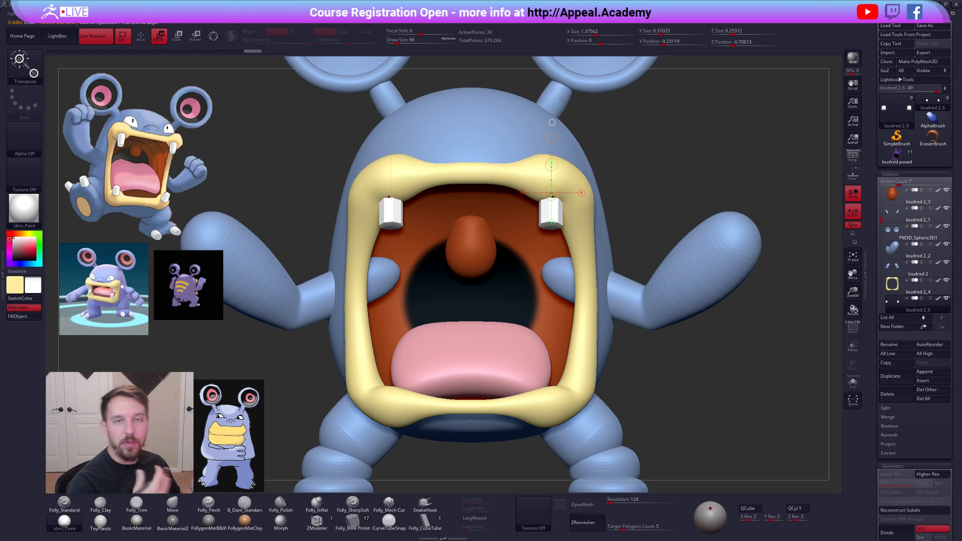
- Tilt the upper teeth in the side view and realign the Transpose line vertically on them
left_click_drag(630, 229, 726, 231, "shift")
key("r")
left_click_drag(538, 225, 569, 84)
left_click_drag(551, 161, 512, 282)
key("alt+s")
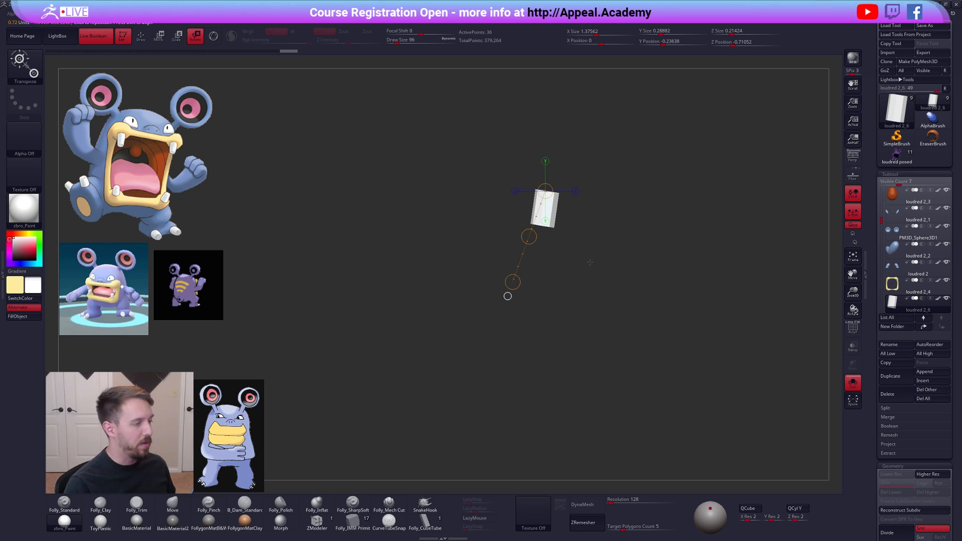
left_click_drag(507, 296, 545, 302)
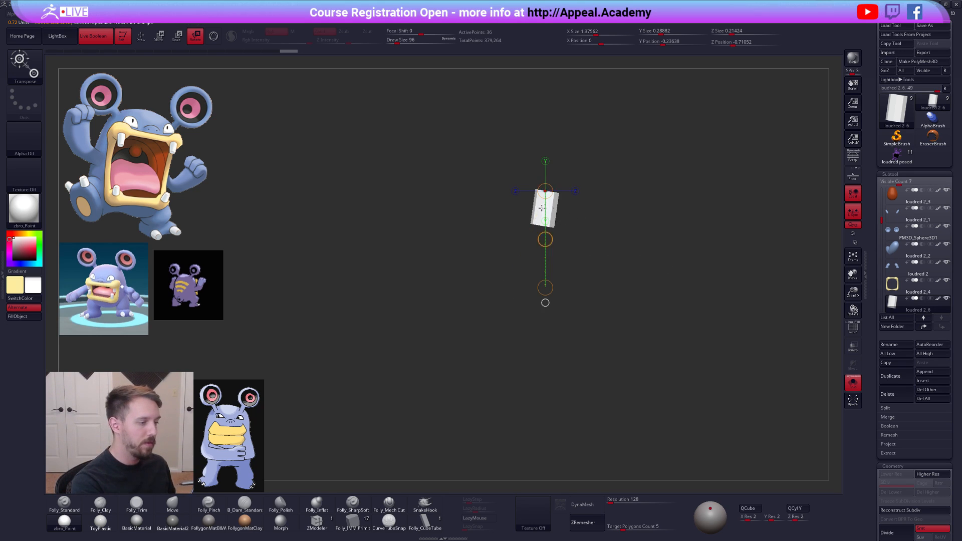
- Scale the upper teeth narrower and subdivide them into smooth, rounded pegs
right_click_drag(543, 208, 572, 217, "shift")
key("e")
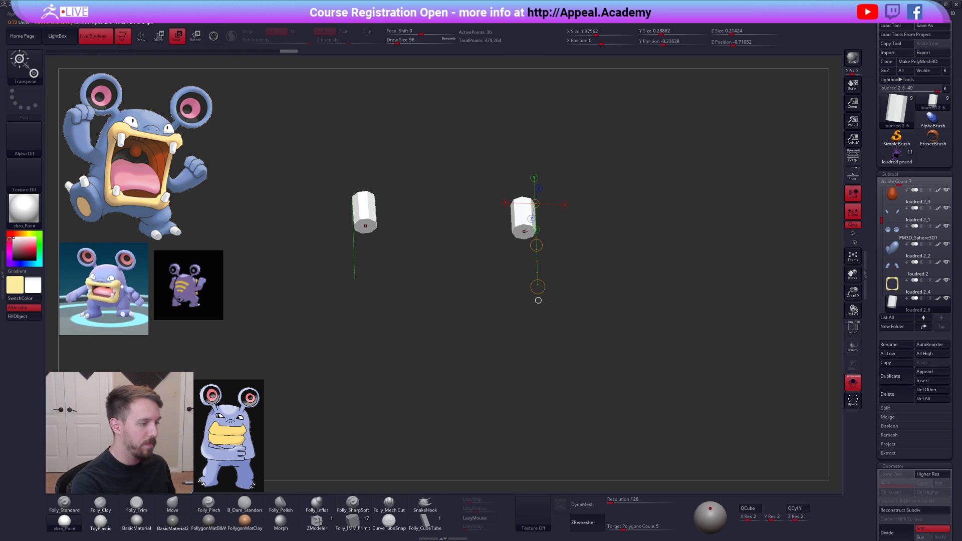
key("shift+s")
right_click_drag(574, 274, 542, 254)
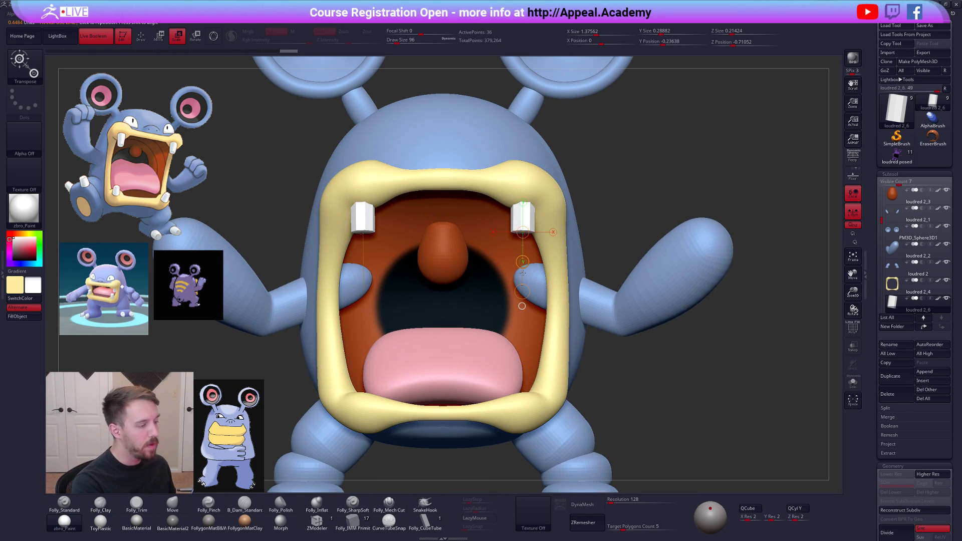
left_click_drag(521, 291, 526, 261)
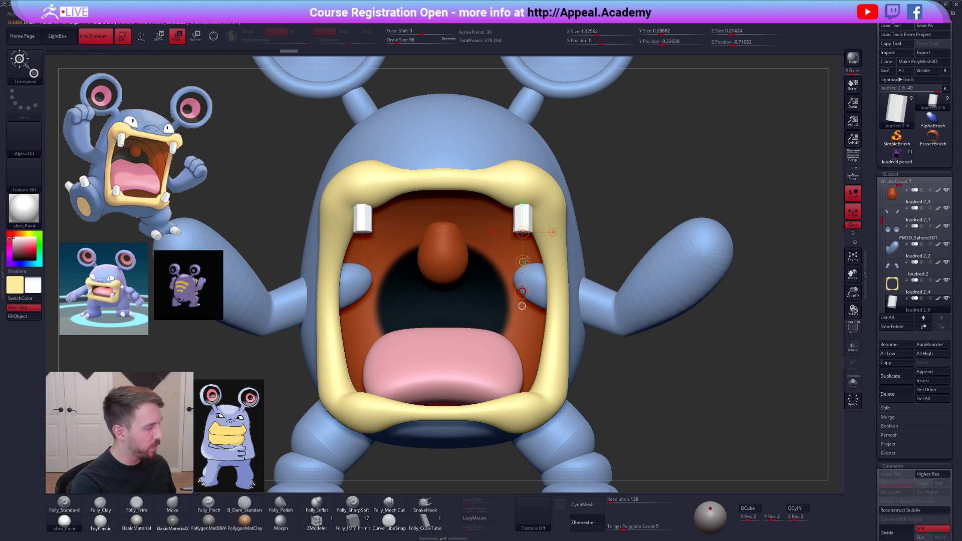
right_click_drag(527, 255, 587, 250)
key("d")
right_click_drag(587, 250, 570, 264, "shift")
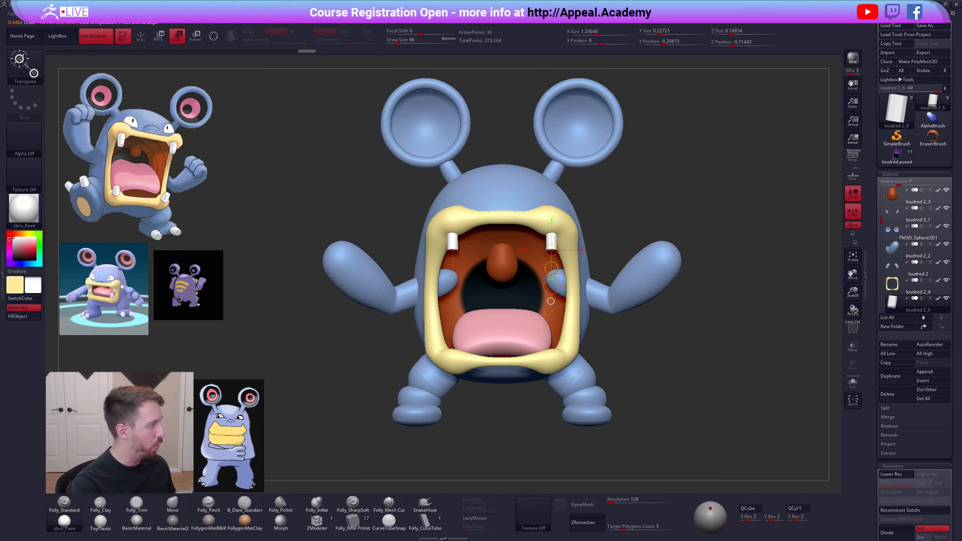
- Move the upper teeth forward in the side view so they sit in front of the lips
right_click_drag(560, 225, 623, 228)
key("w")
mouse_move(557, 233)
left_mouse_down()
mouse_move(601, 232)
mouse_move(582, 234)
left_mouse_up()
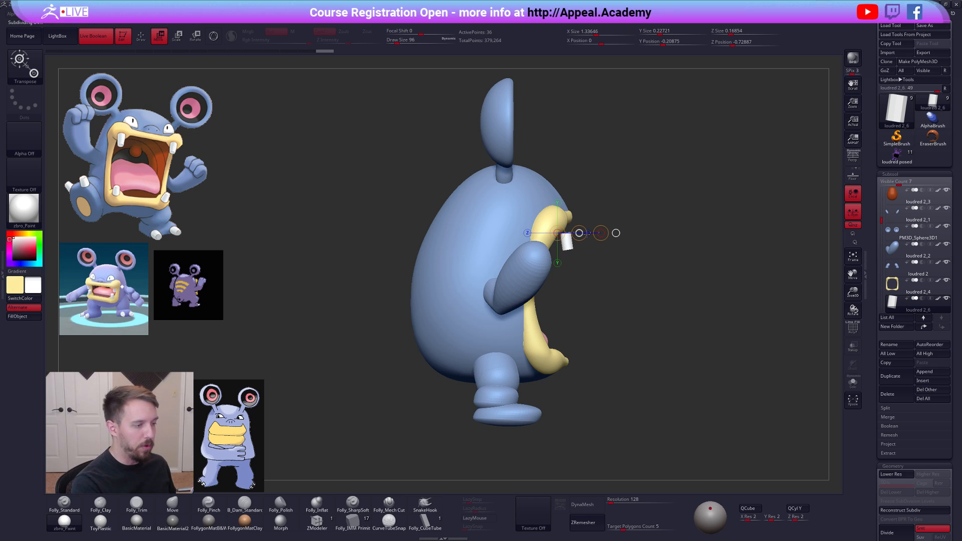
- Select the lips and pull the upper lip forward around the teeth with the Move brush
key("q")
left_click(563, 236, "alt")
right_click_drag(551, 240, 573, 241)
key("space")
left_click_drag(573, 241, 581, 241)
left_click_drag(559, 124, 565, 123)
left_click_drag(566, 232, 572, 232)
- Lower the lips by two subdivision levels and push the upper lip corners forward as seen from above
right_click_drag(570, 238, 567, 187)
key("shift+d")
key("shift+d")
key("space")
left_click_drag(571, 201, 567, 200)
left_click_drag(567, 147, 579, 151)
key("space")
left_click_drag(569, 116, 575, 115)
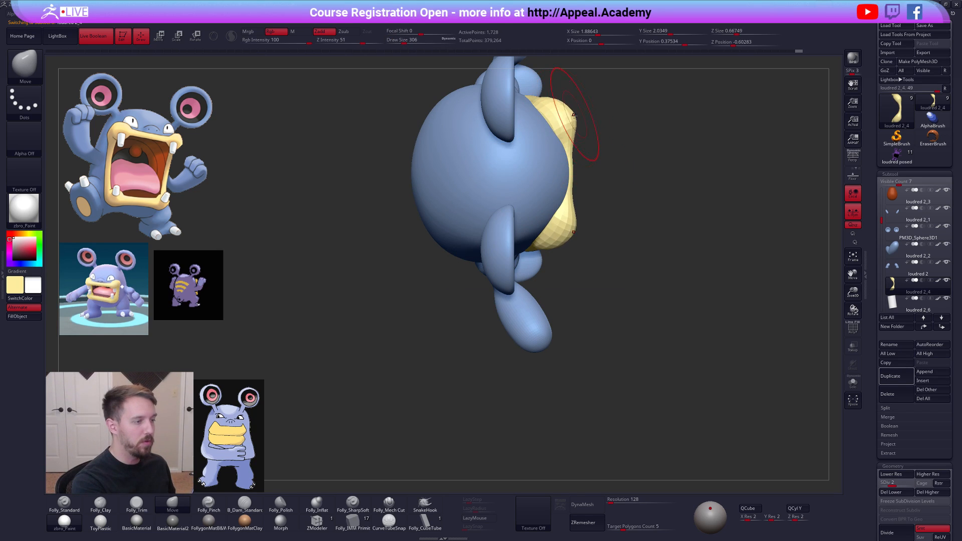
- Pull the sides of the lips slightly inward in the front view and raise the subdivision by two levels
right_click_drag(575, 115, 573, 92, "shift")
right_click_drag(629, 216, 588, 216)
right_click_drag(587, 144, 591, 191, "alt")
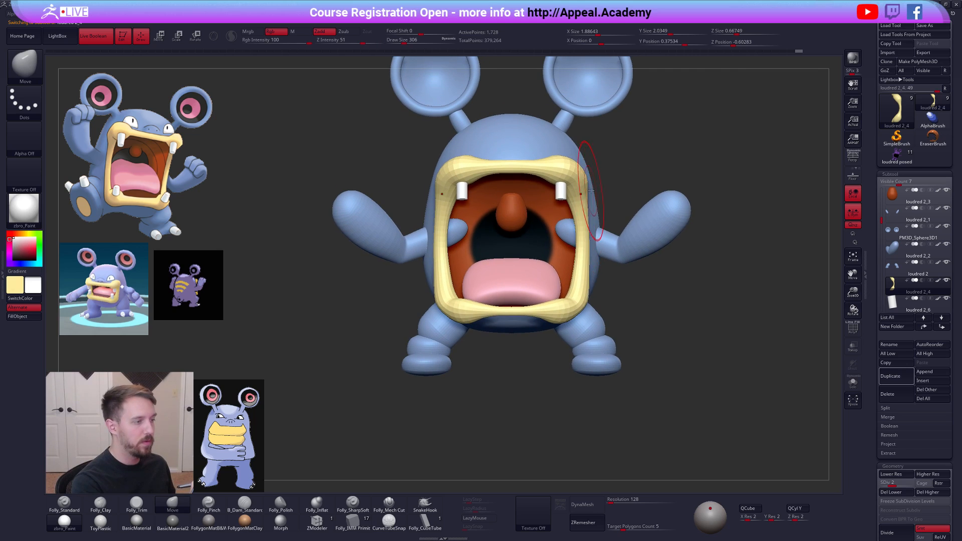
key("space")
left_click_drag(590, 190, 583, 191)
mouse_move(615, 220)
right_mouse_down("alt")
mouse_move(611, 275)
mouse_move(563, 247)
mouse_move(566, 222)
mouse_move(651, 238)
right_mouse_up("alt")
key("d")
key("d")
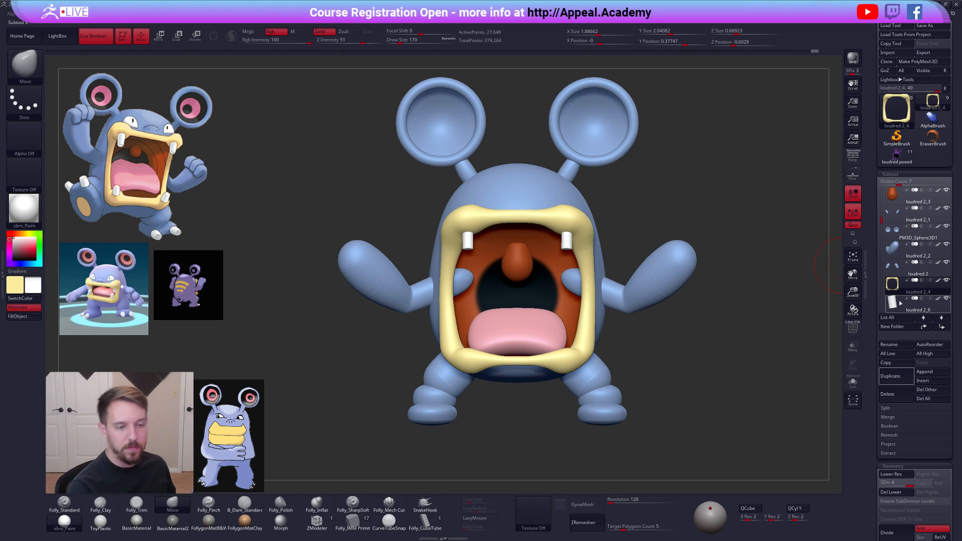
- Duplicate the upper teeth subtool and move the copy down to the lower lip corners
left_click(899, 302)
right_click_drag(633, 311, 616, 298, "alt")
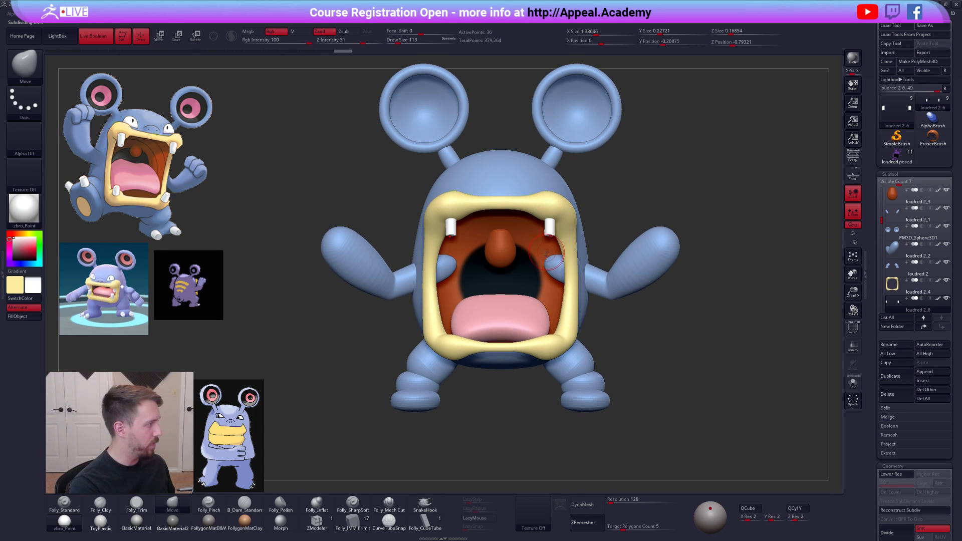
left_click(897, 375)
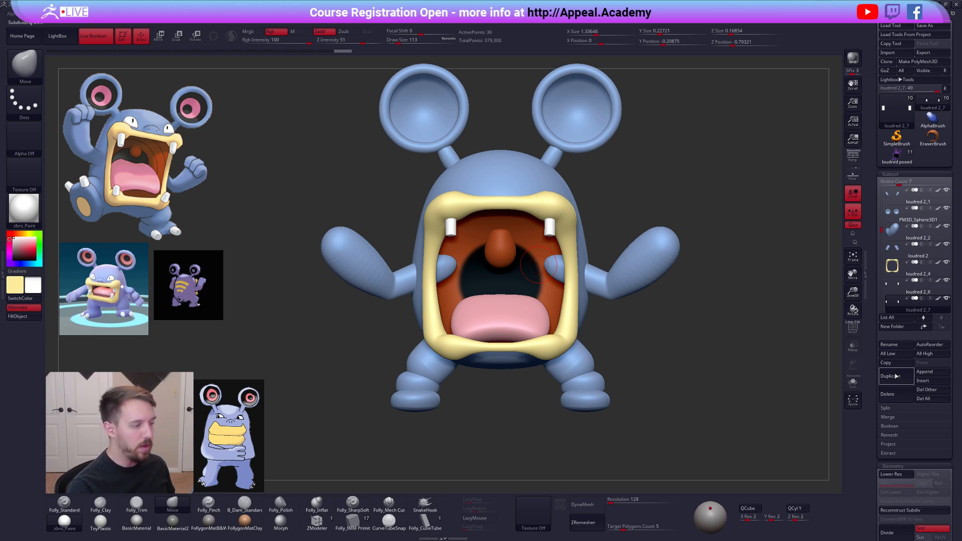
key("w")
left_click_drag(551, 226, 551, 358)
- Rotate the lower teeth to point upward and fit them against the lower lip
right_click_drag(591, 373, 533, 378, "shift")
key("r")
mouse_move(548, 347)
left_mouse_down()
mouse_move(548, 295)
mouse_move(559, 313)
left_mouse_up()
key("w")
right_click_drag(559, 317, 502, 367, "shift")
key("r")
mouse_move(551, 346)
left_mouse_down()
mouse_move(547, 283)
mouse_move(531, 288)
mouse_move(643, 343)
mouse_move(599, 345)
left_mouse_up()
key("w")
key("q")
mouse_move(550, 346)
right_mouse_down("shift")
mouse_move(616, 371)
mouse_move(588, 348)
right_mouse_up("shift")
mouse_move(629, 373)
right_mouse_down("alt")
mouse_move(614, 374)
mouse_move(625, 389)
right_mouse_up("alt")
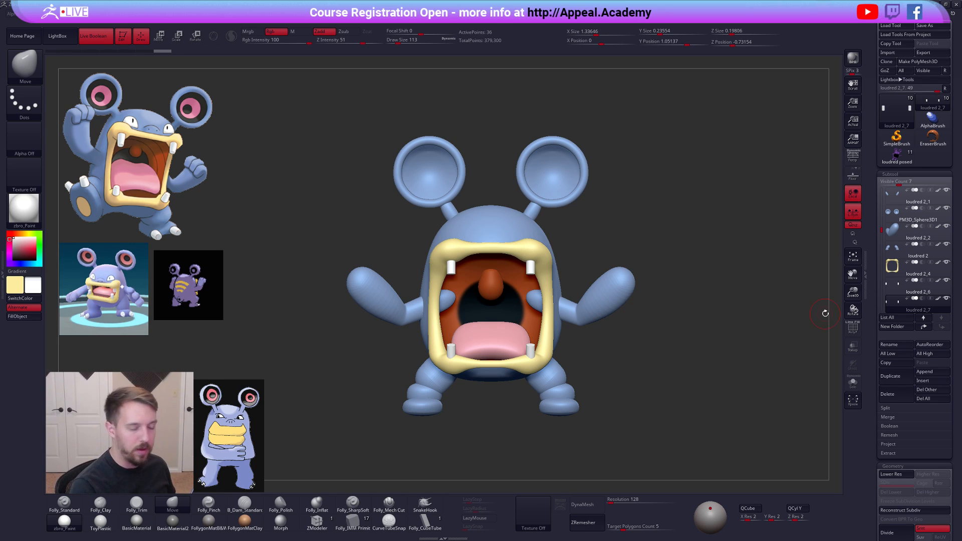
left_click(882, 195)
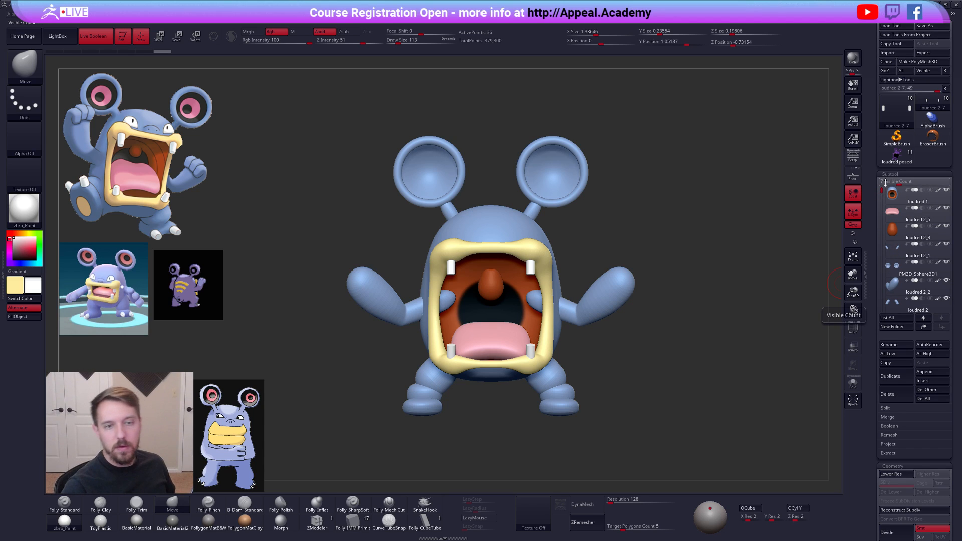
mouse_move(881, 200)
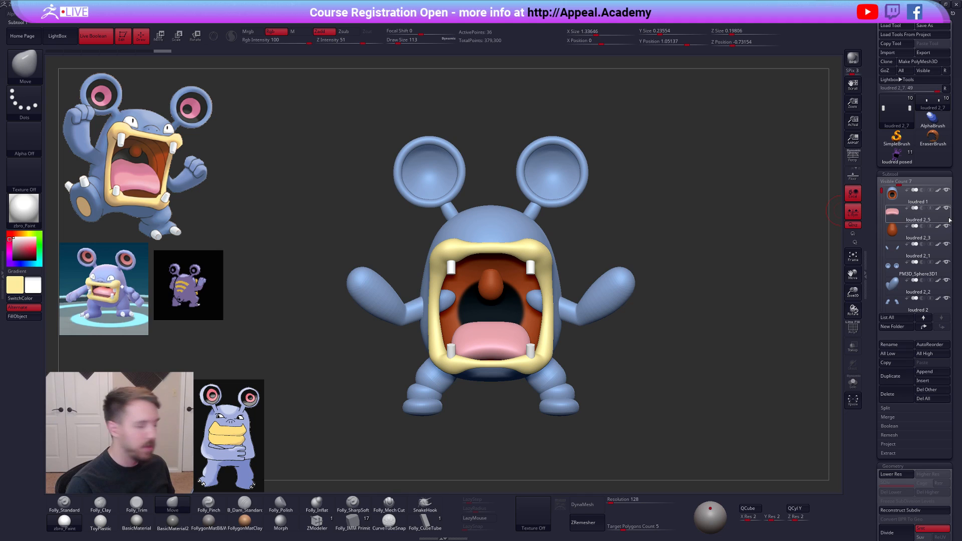
- Duplicate the body subtool and replace the copy with an inserted sphere centred just above the upper lip for the nose
left_click(914, 202)
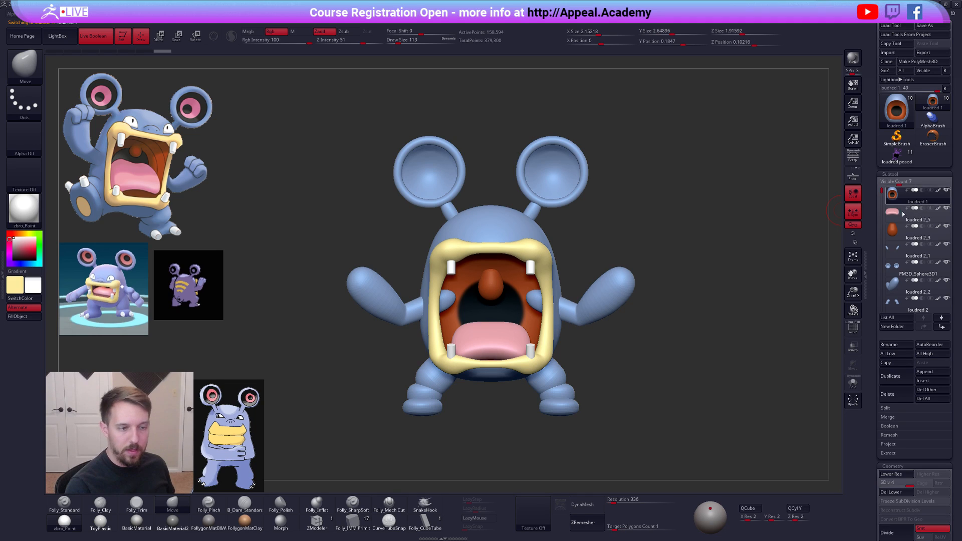
left_click(896, 377)
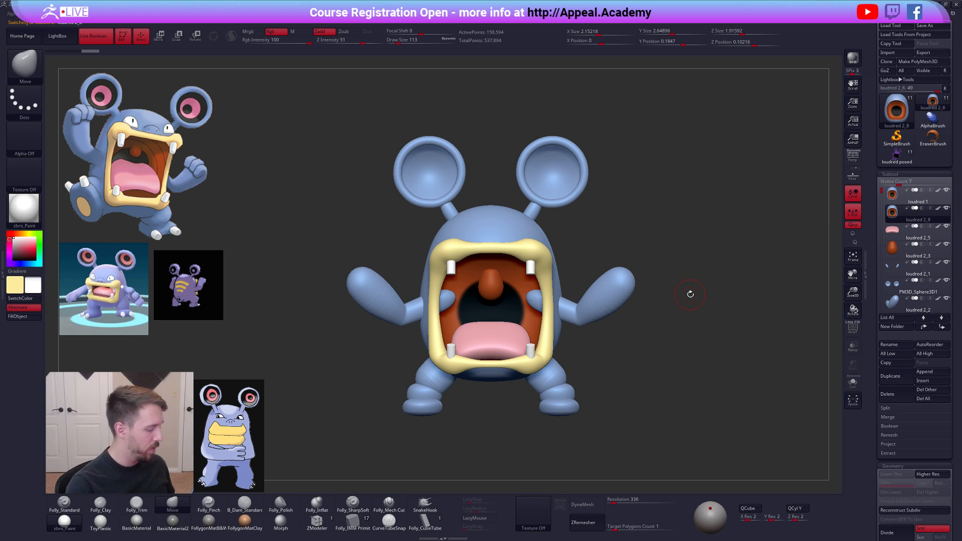
left_click(353, 523)
right_click_drag(494, 232, 524, 277, "alt")
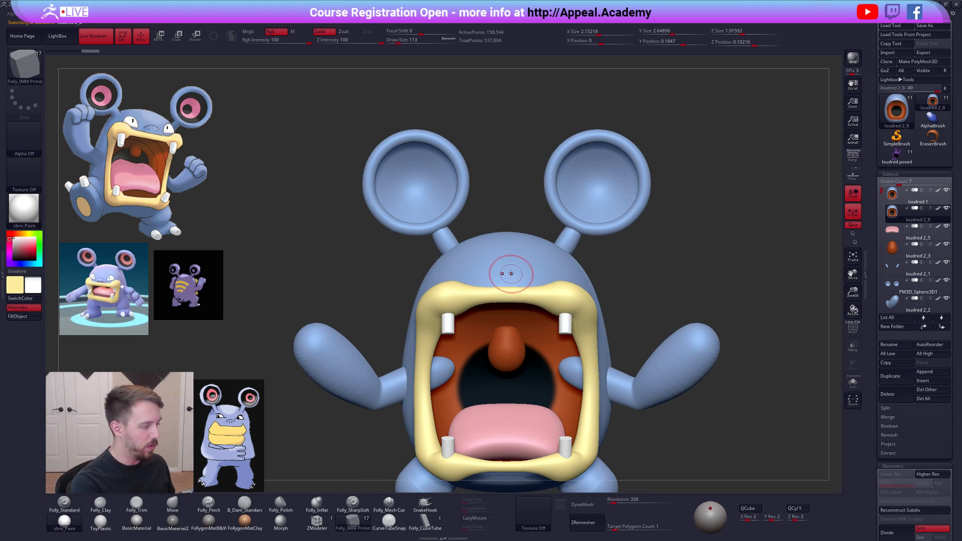
key("c")
key("m")
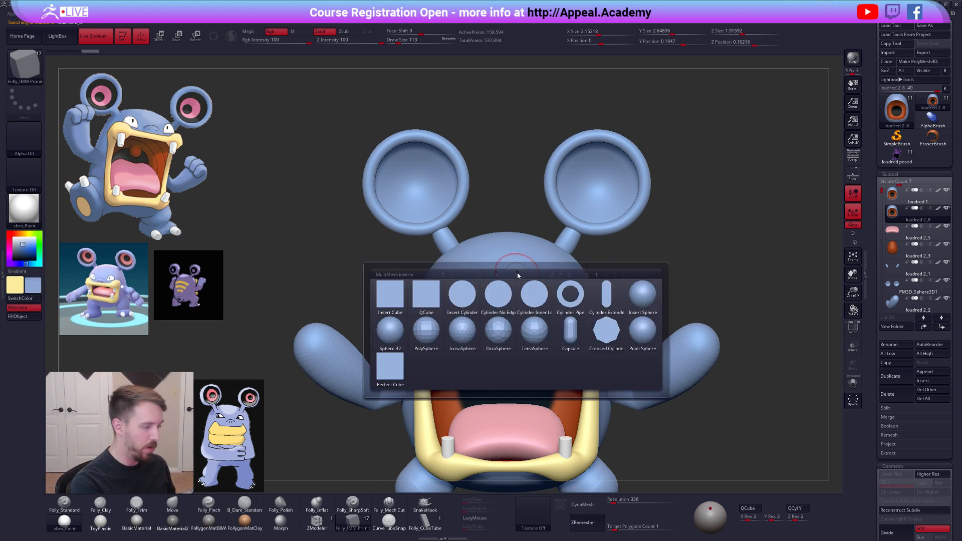
left_click(636, 290)
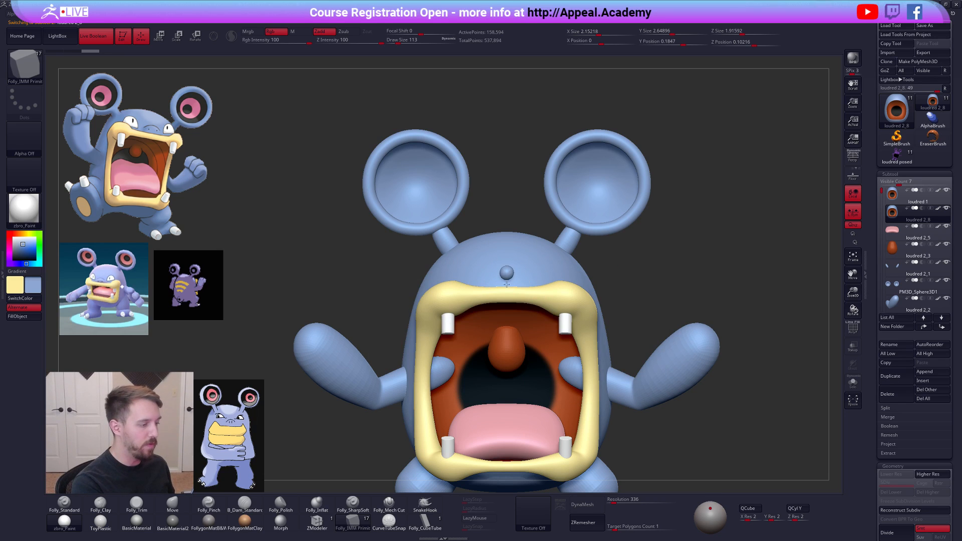
left_click(508, 275, "ctrl+shift")
key("1")
left_click(540, 279)
- Stretch the nose sphere sideways into a wide, flattened oval with the Move brush and seat it against the face
key("space")
key("b")
key("m")
key("v")
left_click_drag(515, 266, 529, 282)
right_click_drag(529, 283, 475, 276)
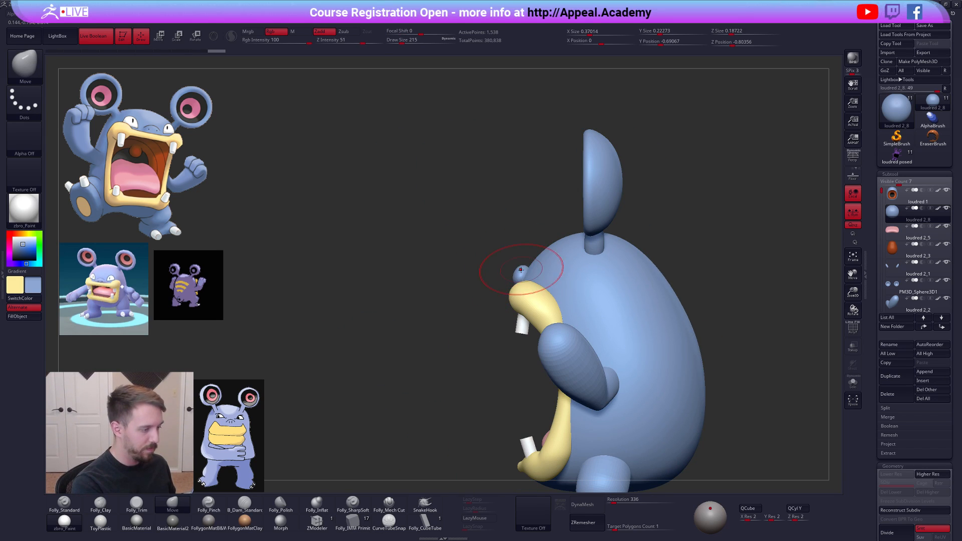
right_click_drag(519, 277, 501, 271, "shift")
key("space")
left_click_drag(506, 271, 501, 271)
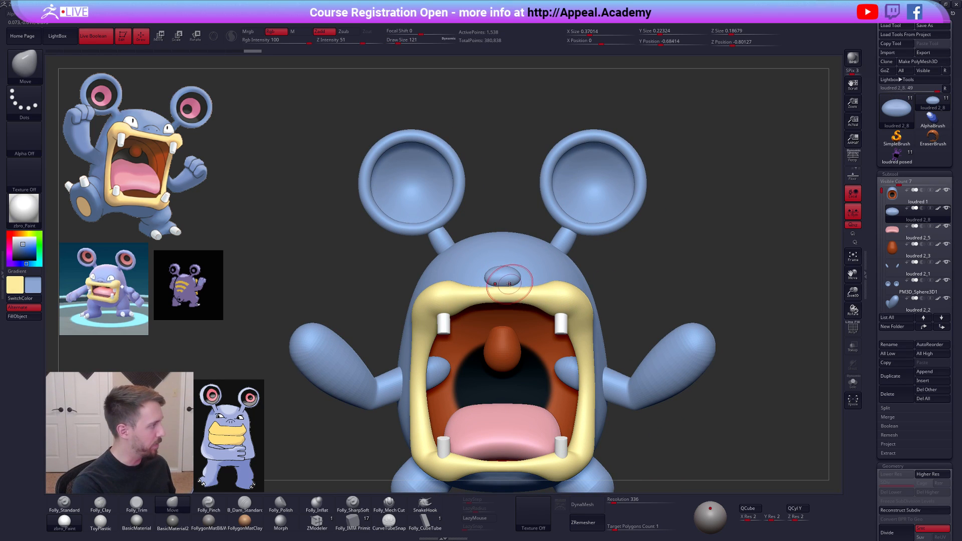
right_click_drag(509, 283, 505, 285)
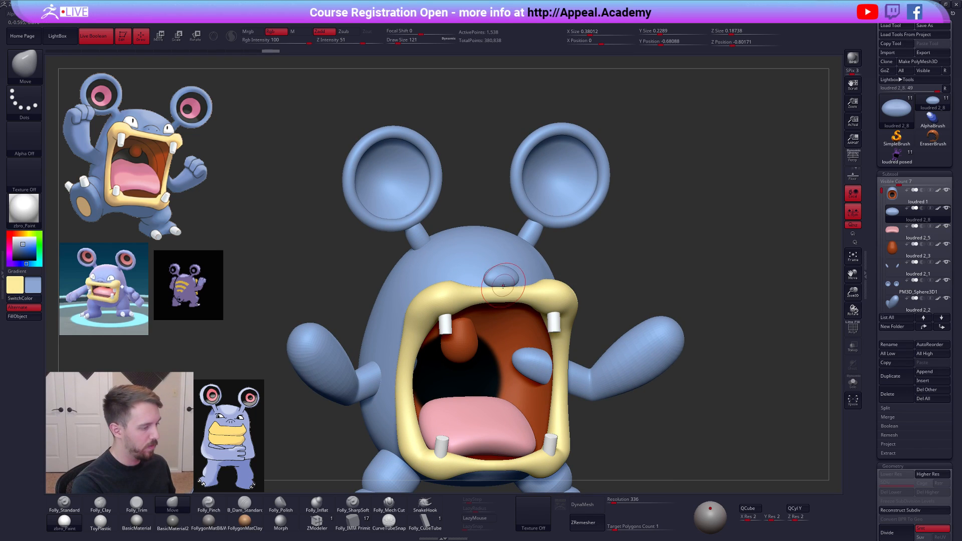
- Isolate the nose to reshape it, raising its top and flattening its underside so that it rests on the upper lip
key("alt+s")
key("ctrl")
left_click_drag(516, 297, 583, 218, "ctrl")
key("w")
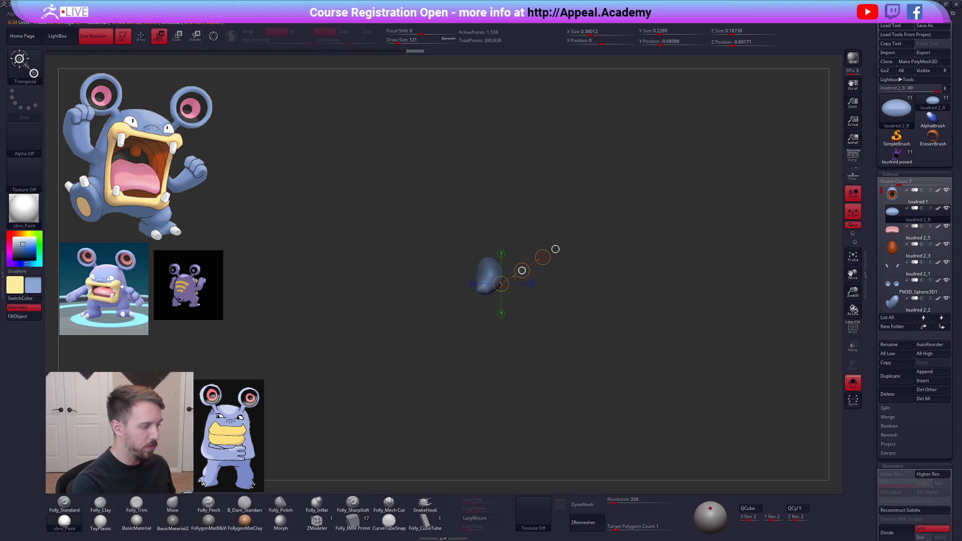
key("q")
key("ctrl+shift+s")
right_click_drag(557, 318, 526, 295, "ctrl")
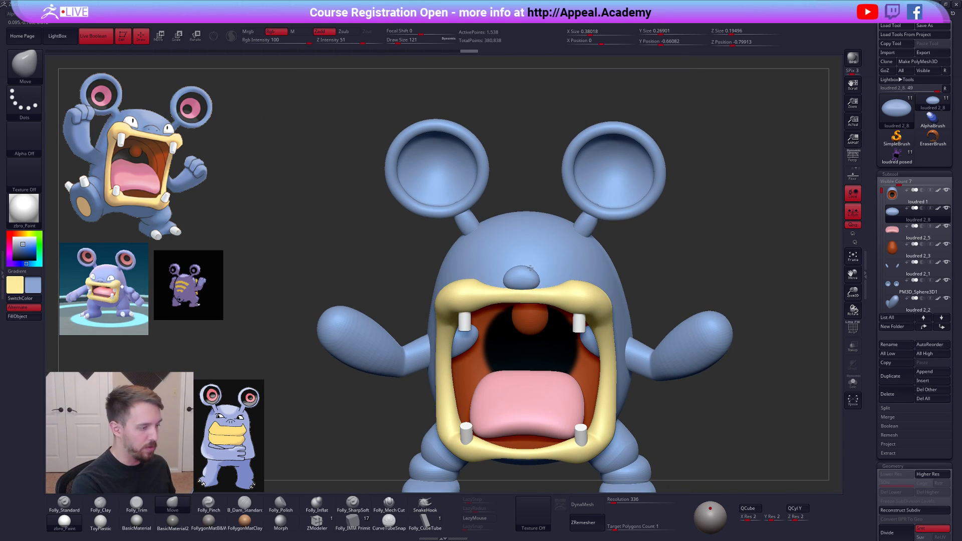
right_click_drag(529, 287, 539, 281)
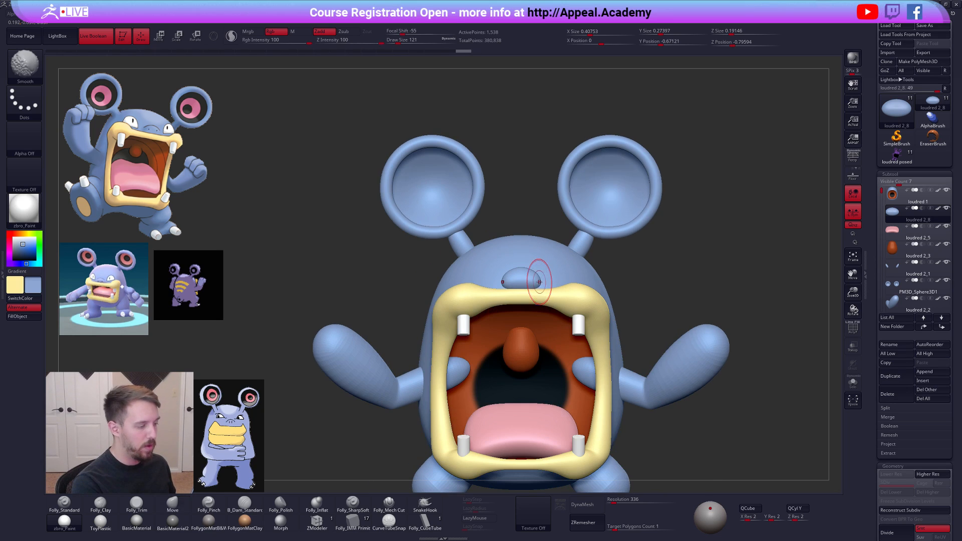
- Divide the nose twice, then return it to subdivision level 1 and smooth its form
key("shift+s")
key("space")
key("ctrl+d")
key("ctrl+d")
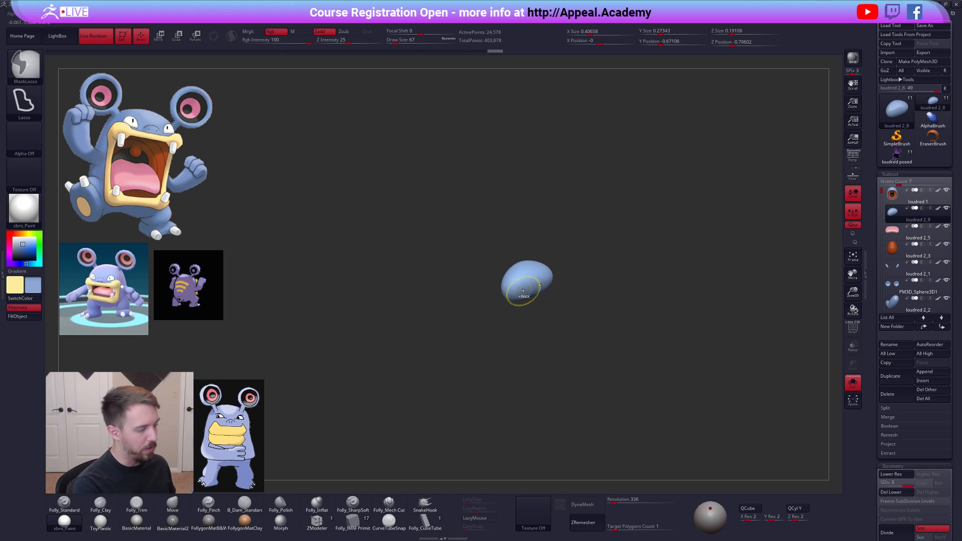
right_click_drag(523, 290, 513, 292)
key("space")
key("shift+d")
key("shift+d")
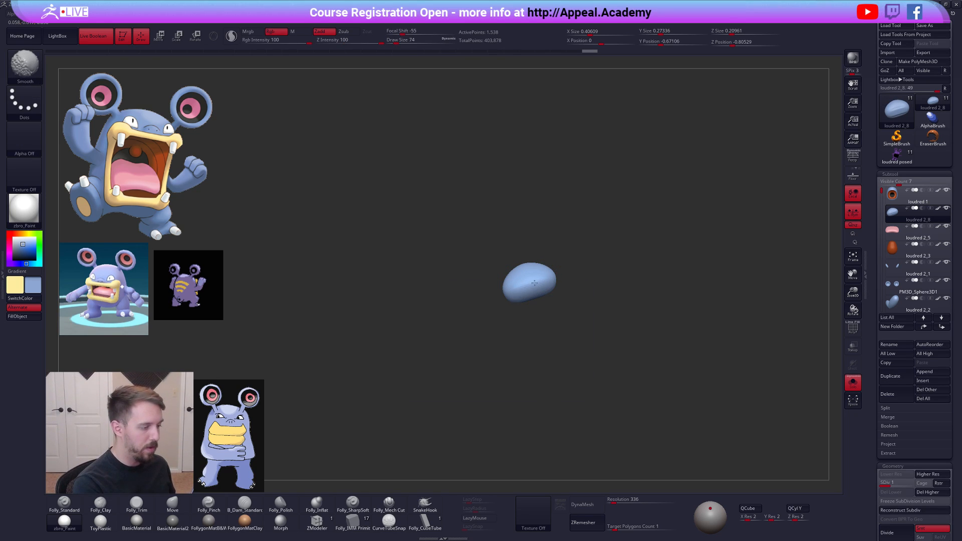
- Bring the nose back to subdivision level 3 and refine its sides with the Move brush against the whole face
key("d")
right_click_drag(521, 293, 652, 331)
key("ctrl+shift+s")
key("d")
key("b")
key("m")
key("v")
left_click_drag(534, 281, 537, 284, "shift")
right_click_drag(537, 284, 530, 299)
key("space")
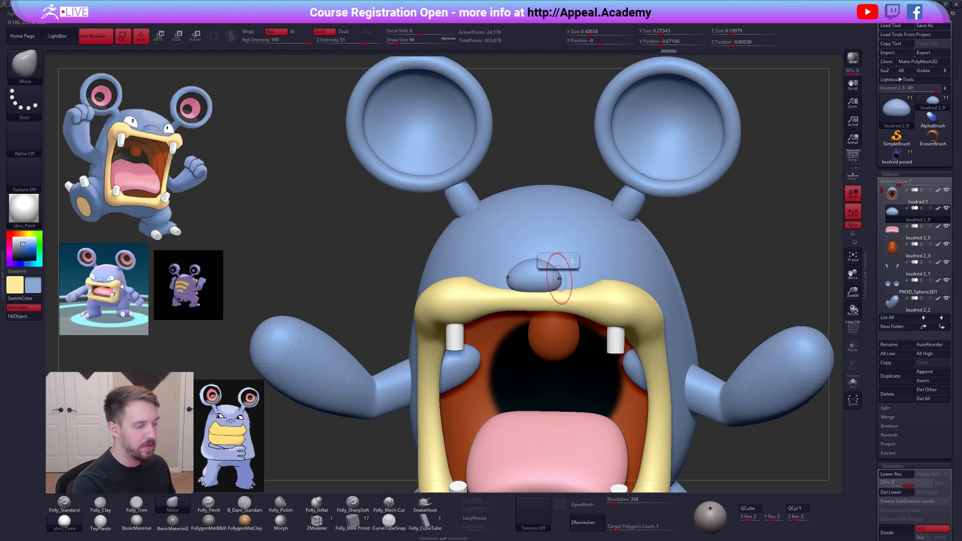
mouse_move(569, 275)
right_mouse_down("alt")
mouse_move(600, 275)
mouse_move(622, 303)
right_mouse_up("alt")
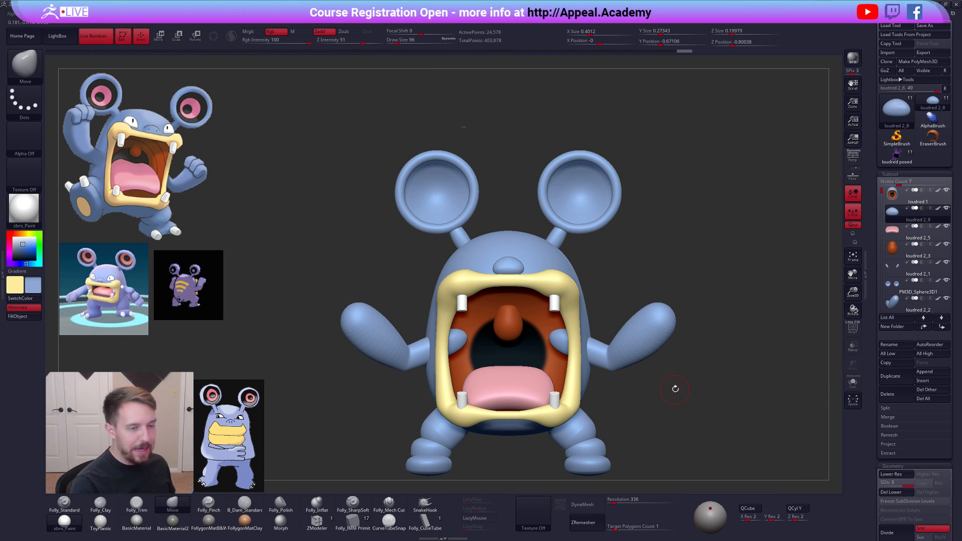
right_click_drag(680, 384, 661, 325, "alt")
key("alt+Up")
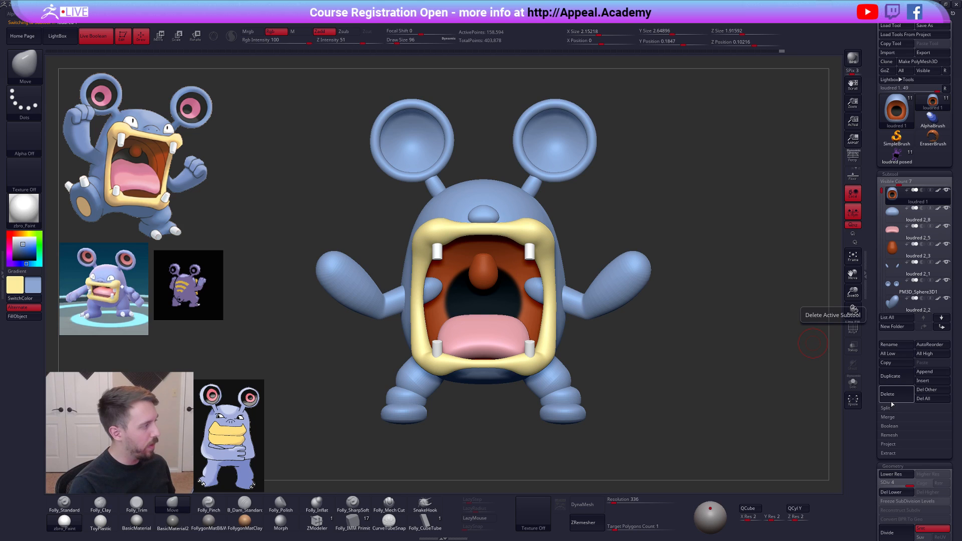
left_click(890, 376)
left_click(891, 492)
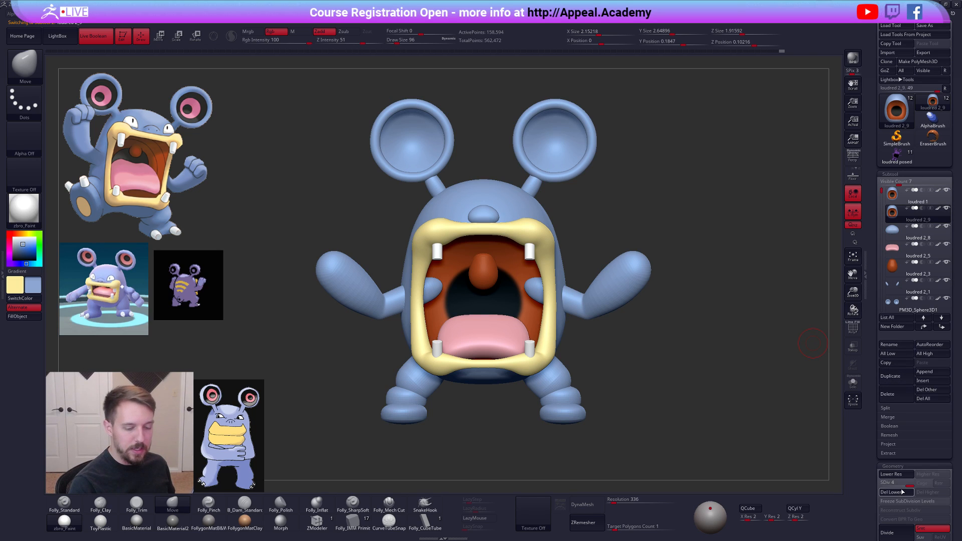
right_click_drag(567, 329, 561, 380, "alt")
mouse_move(543, 277)
right_mouse_down()
mouse_move(504, 275)
mouse_move(518, 263)
mouse_move(516, 221)
right_mouse_up()
key("space")
left_click(887, 395)
left_click(782, 412)
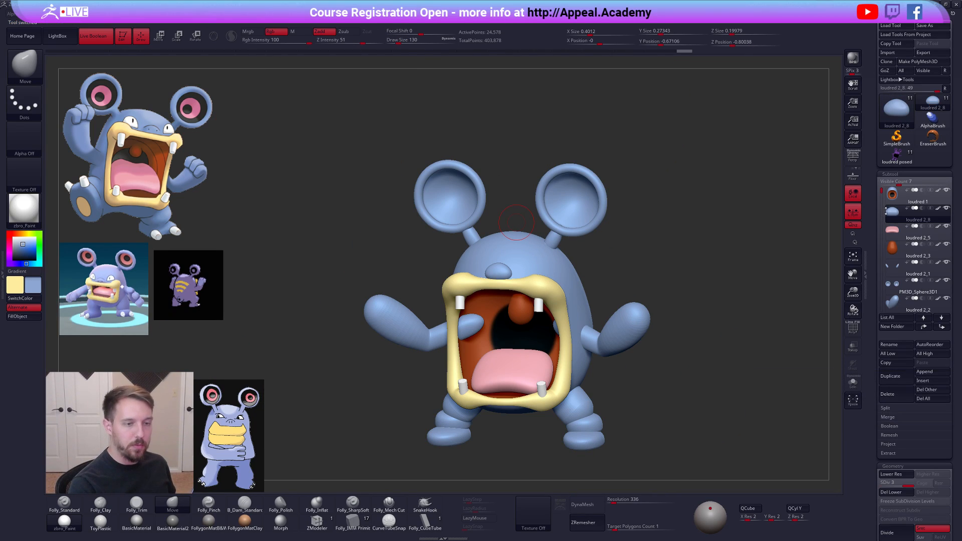
- Set the body to subdivision level 2 and isolate it for sculpting with the Clay brush
left_click_drag(668, 326, 667, 373, "shift")
key("shift+d")
key("shift+d")
key("shift+d")
key("space")
left_click(553, 264)
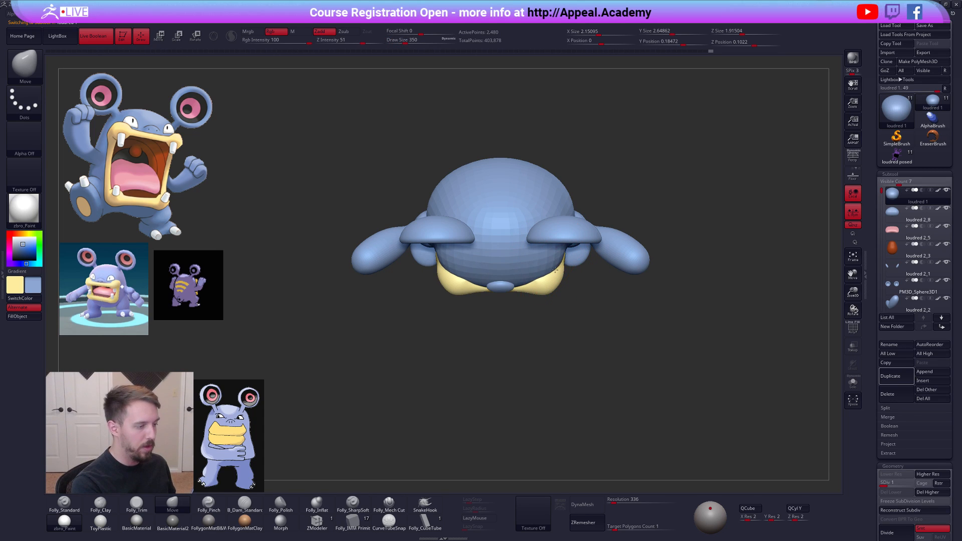
mouse_move(560, 262)
right_mouse_down()
mouse_move(541, 300)
mouse_move(485, 258)
mouse_move(500, 270)
mouse_move(526, 267)
right_mouse_up()
key("d")
key("shift")
key("2")
key("alt+s")
right_click_drag(436, 262, 423, 251)
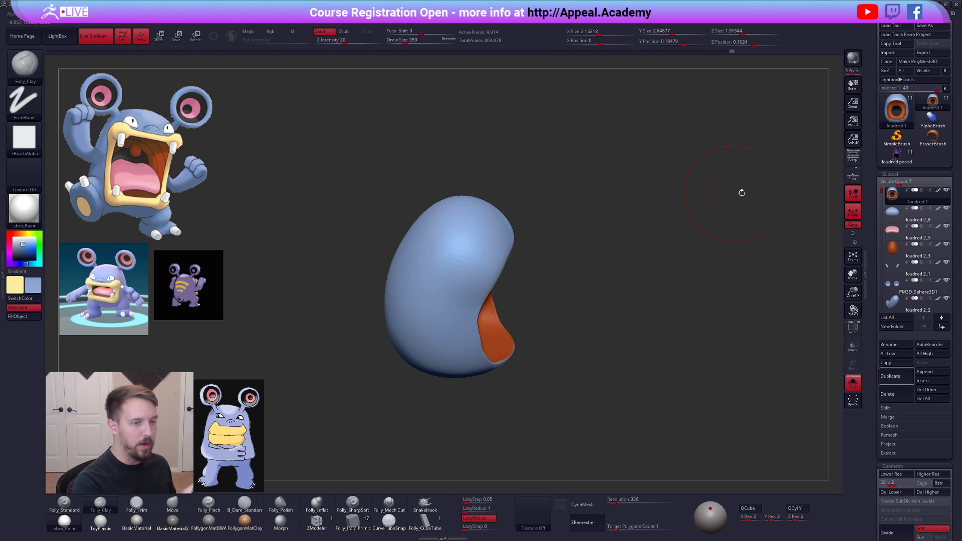
- Turn on perspective and build up volume on the sides of the body with the Clay brush
left_click(853, 164)
key("alt+s")
key("alt+s")
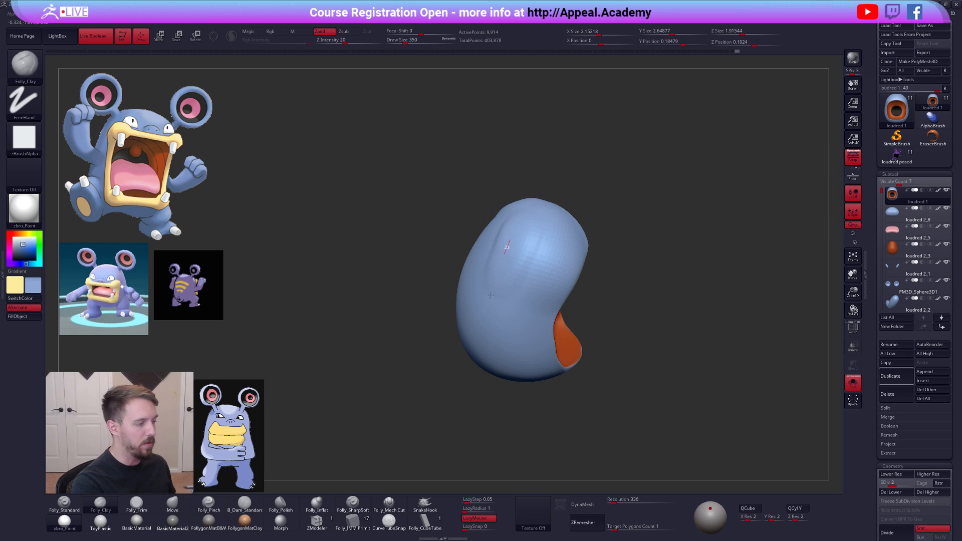
key("alt+s")
mouse_move(496, 230)
right_mouse_down()
mouse_move(482, 279)
mouse_move(530, 294)
mouse_move(574, 229)
right_mouse_up()
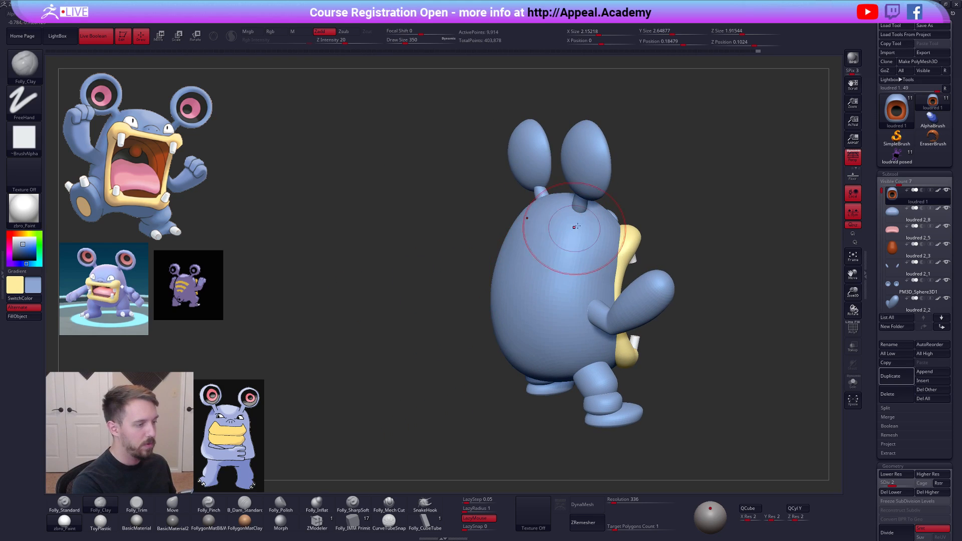
mouse_move(533, 277)
right_mouse_down()
mouse_move(530, 221)
mouse_move(526, 250)
mouse_move(572, 322)
mouse_move(551, 300)
mouse_move(516, 301)
mouse_move(504, 332)
right_mouse_up()
key("alt+shift+s")
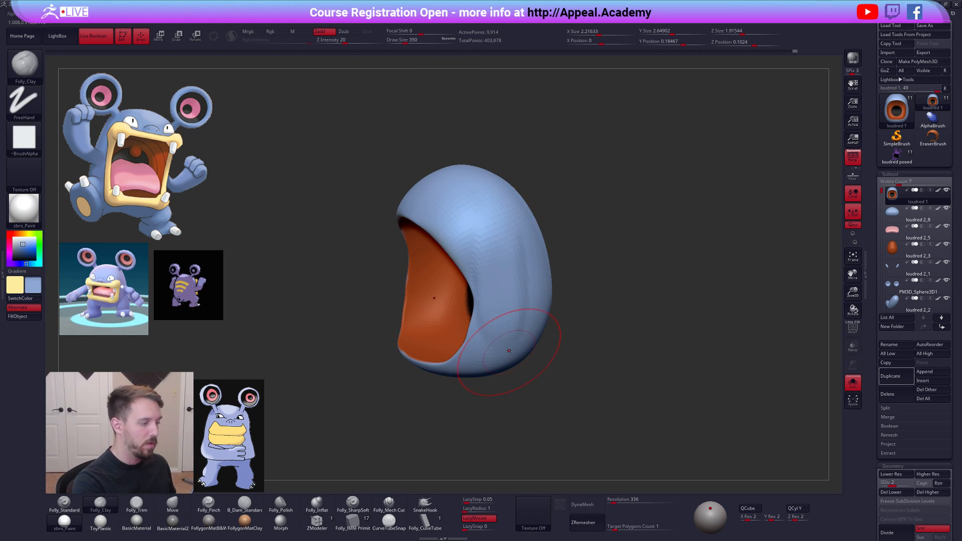
- Smooth the added clay on the body's sides into an even, rounded surface
key("shift")
mouse_move(507, 270)
right_mouse_down()
mouse_move(541, 317)
mouse_move(536, 337)
mouse_move(498, 317)
right_mouse_up()
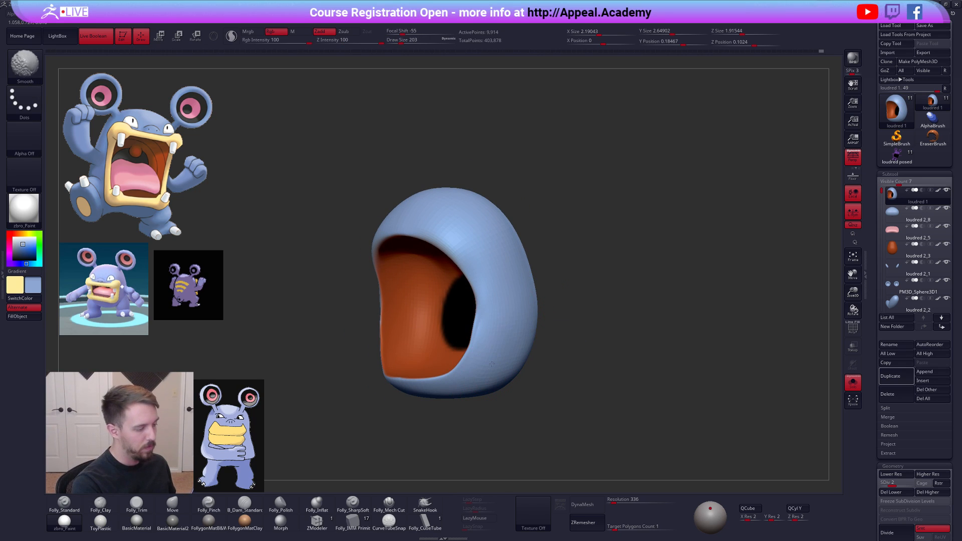
key("alt+shift+s")
key("space")
right_click_drag(557, 330, 586, 312)
right_click_drag(628, 390, 605, 411)
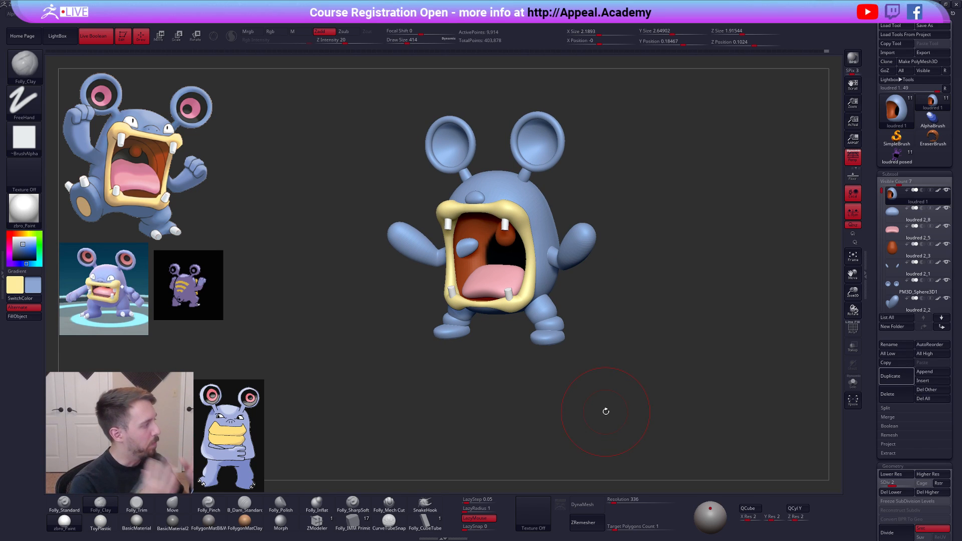
- Pull the underside of the body downward with the Move brush to lengthen the belly below the mouth
right_click_drag(501, 273, 499, 281, "shift")
right_click_drag(525, 316, 442, 317)
key("b")
key("m")
key("v")
left_click_drag(510, 306, 503, 314)
mouse_move(466, 317)
right_mouse_down()
mouse_move(509, 307)
mouse_move(531, 326)
right_mouse_up()
- Fill out the lower belly and its sides with Clay brush strokes and smooth them into the body
key("shift+s")
key("2")
mouse_move(474, 313)
left_mouse_down()
mouse_move(494, 287)
mouse_move(500, 342)
mouse_move(514, 300)
left_mouse_up()
right_click_drag(521, 316, 499, 318)
left_click_drag(500, 317, 520, 373)
right_click_drag(541, 345, 499, 348)
mouse_move(535, 359)
left_mouse_down()
mouse_move(563, 321)
mouse_move(549, 353)
left_mouse_up()
left_click_drag(549, 353, 544, 330, "shift")
right_click_drag(518, 340, 563, 341)
mouse_move(521, 318)
left_mouse_down("shift")
mouse_move(504, 330)
mouse_move(511, 315)
left_mouse_up("shift")
right_click(513, 309)
right_click_drag(501, 316, 510, 334)
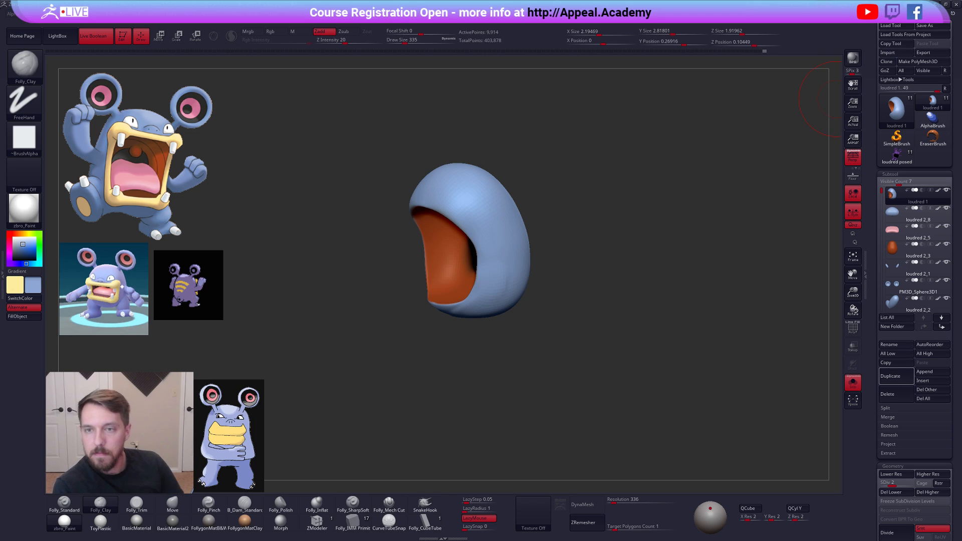
- Smooth the bottom of the body between the legs with all the parts shown
key("alt+shift+s")
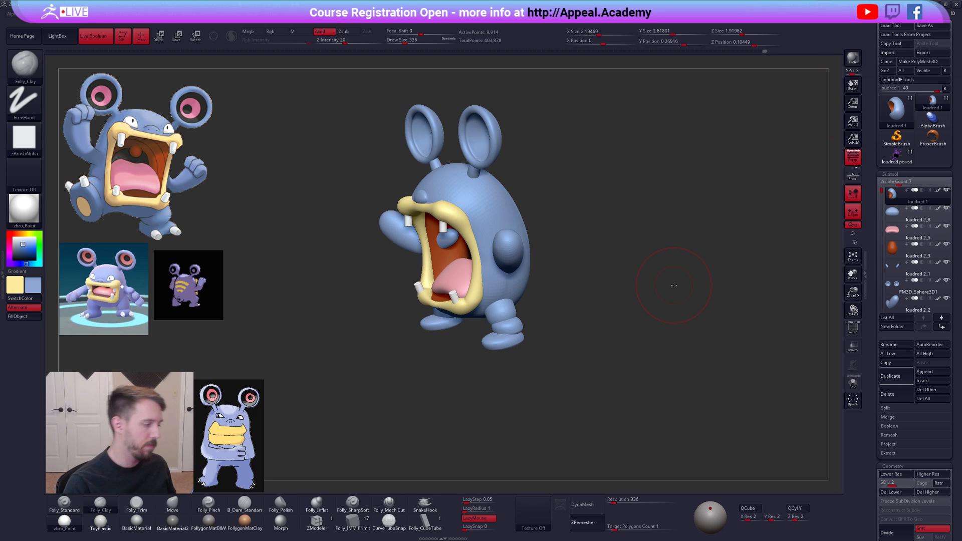
right_click_drag(515, 265, 501, 205)
left_click_drag(476, 311, 501, 311, "shift")
right_click_drag(494, 316, 543, 361, "shift")
right_click_drag(652, 424, 603, 409, "alt")
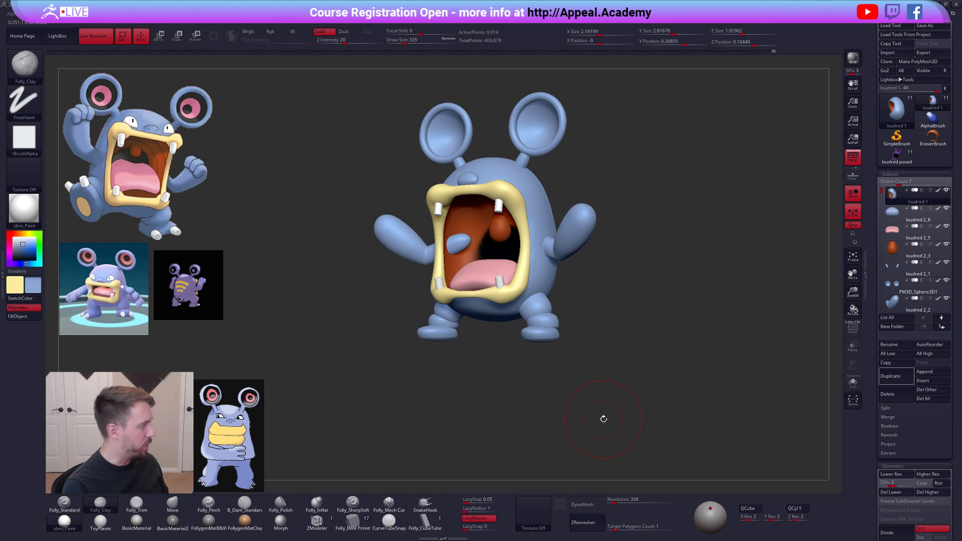
- Make the legs the active subtool and ready the Move brush for them in the front view
left_click(538, 328, "alt")
right_click_drag(541, 331, 547, 321, "shift")
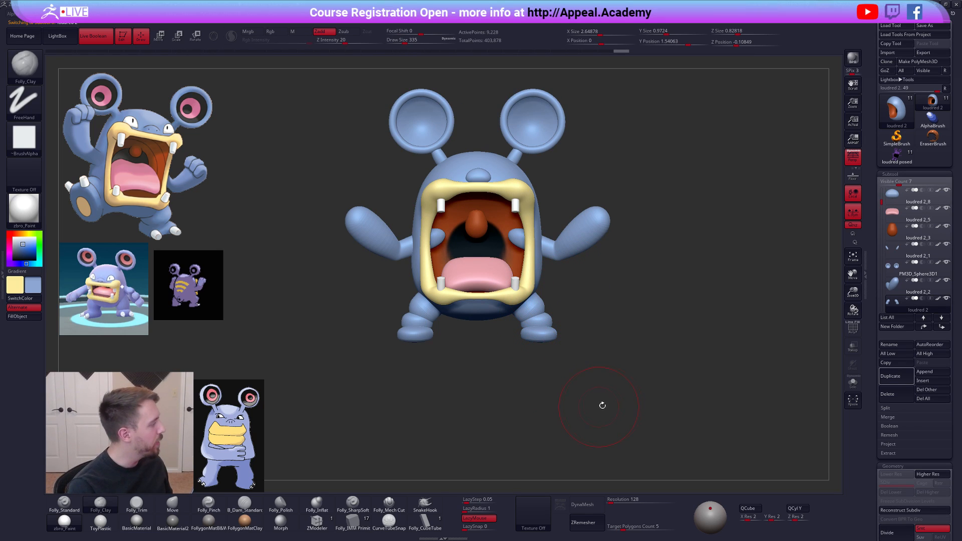
key("e")
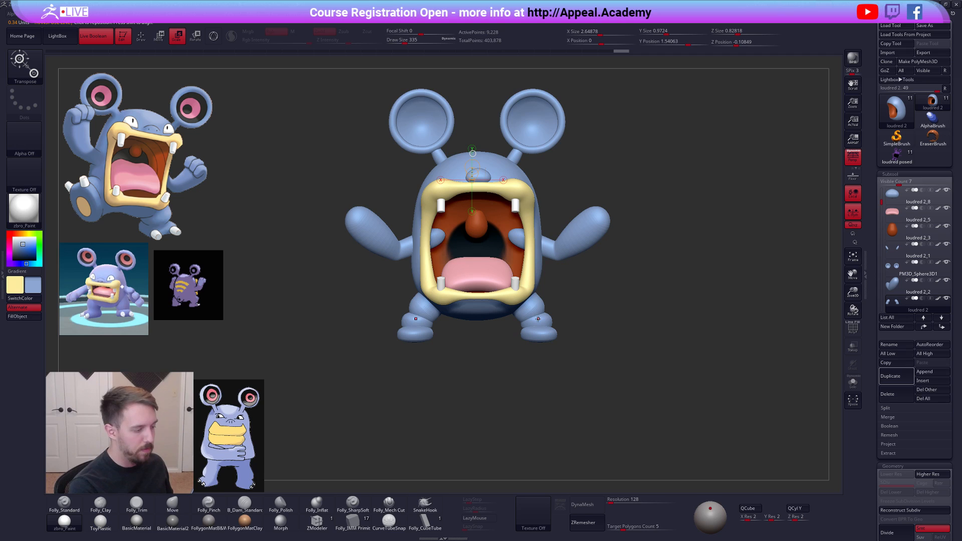
key("q")
key("space")
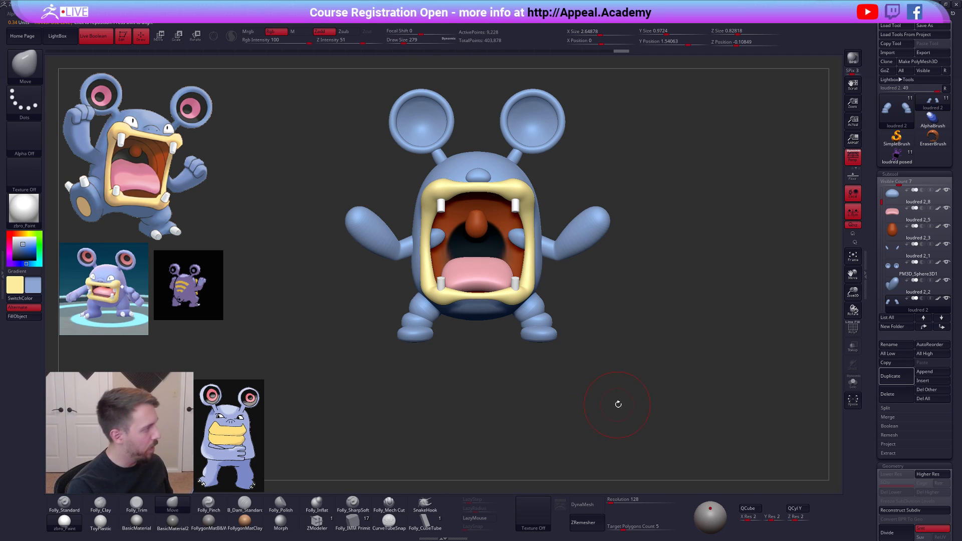
left_click_drag(624, 395, 630, 424)
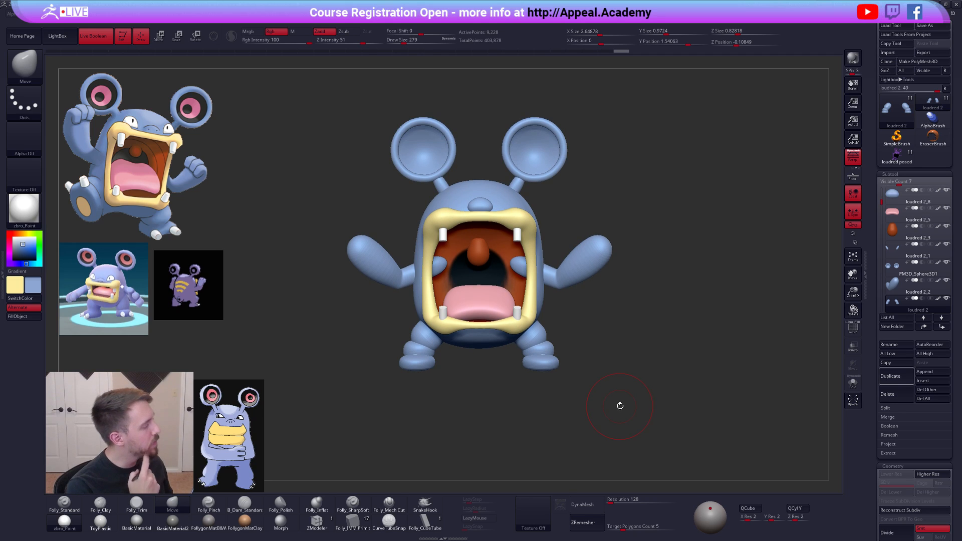
- Show the legs' polygroups, auto-group the segments and apply Mirror And Weld so both legs match
key("shift+f")
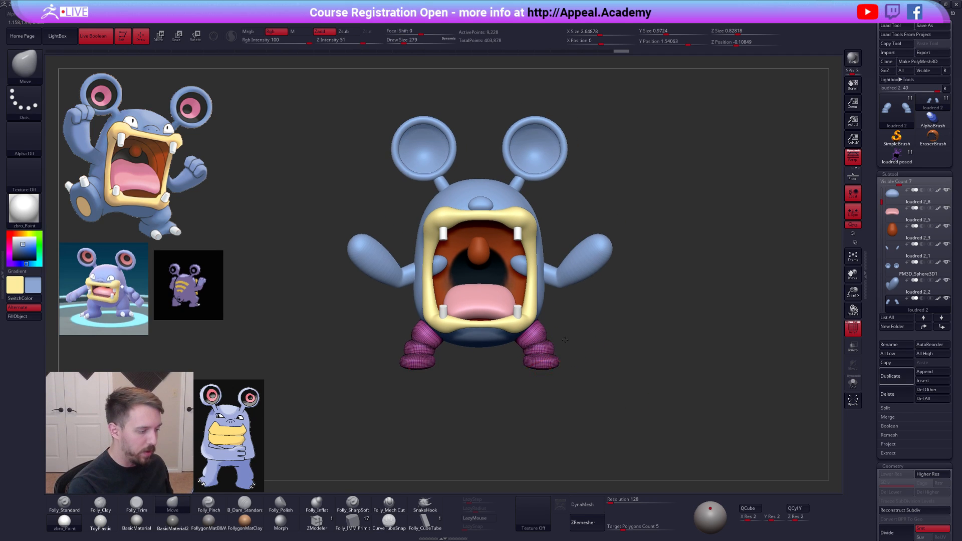
left_click_drag(574, 330, 596, 280, "alt")
key("ctrl+shift+g")
left_click(594, 326)
key("ctrl+shift+g")
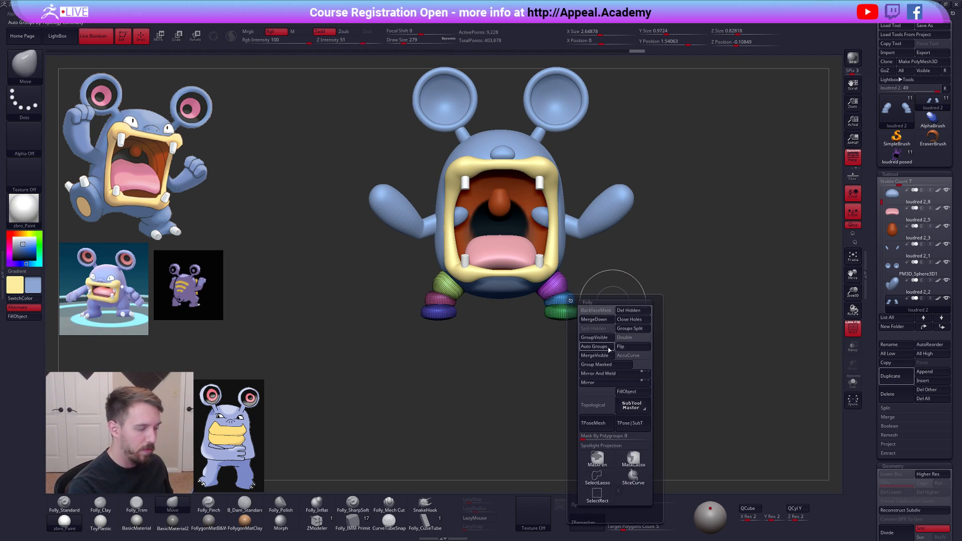
left_click(610, 375)
- Isolate the lowest leg segments, split them off as a separate feet subtool, and turn off local symmetry and the polygroup display
left_click(559, 287, "ctrl+shift")
left_click(616, 265, "ctrl+shift")
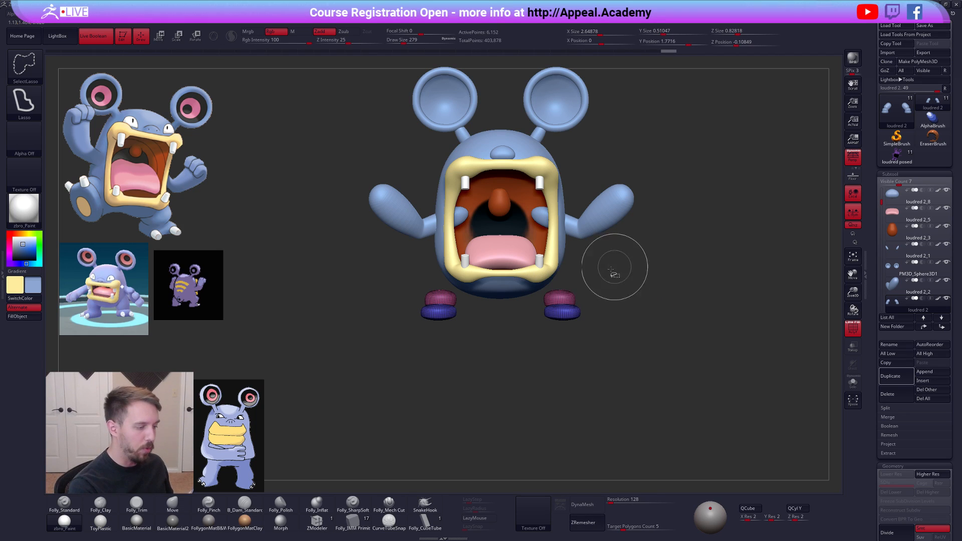
key("space")
left_click(614, 322)
left_click_drag(647, 304, 693, 266, "ctrl+shift")
key("space")
left_click(637, 318)
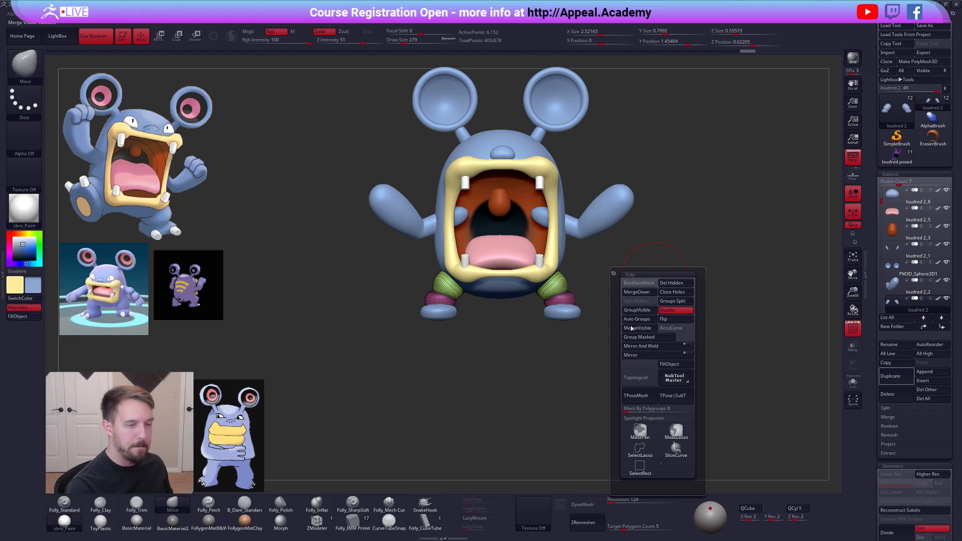
left_click_drag(880, 203, 880, 216)
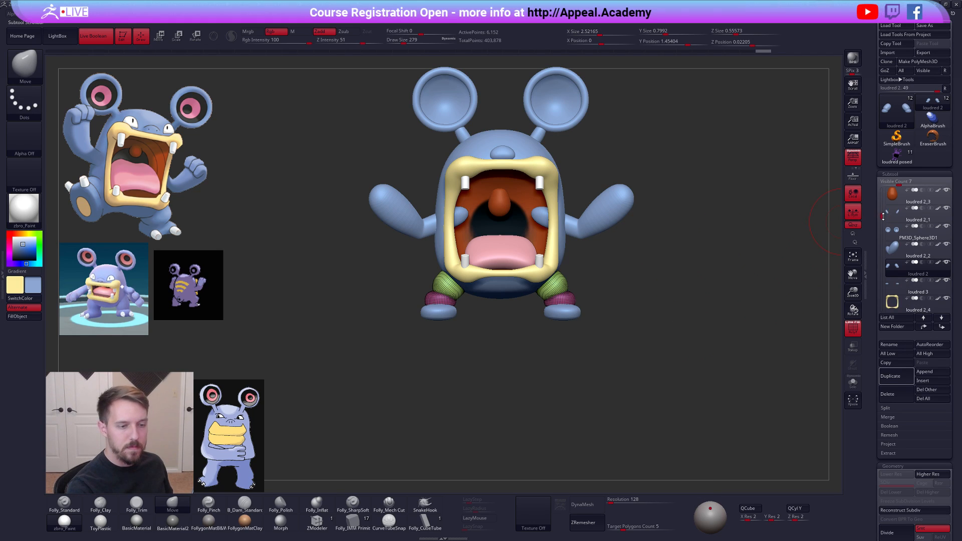
left_click(857, 216)
key("shift+f")
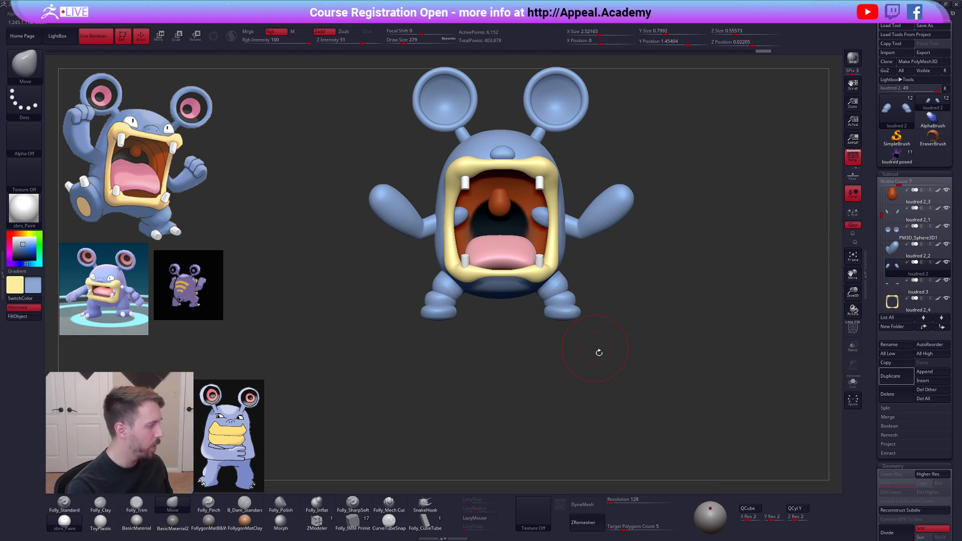
- Fuse the remaining leg segments with DynaMesh at resolution 128 and thicken the legs with the Transpose line
left_click_drag(640, 394, 573, 315)
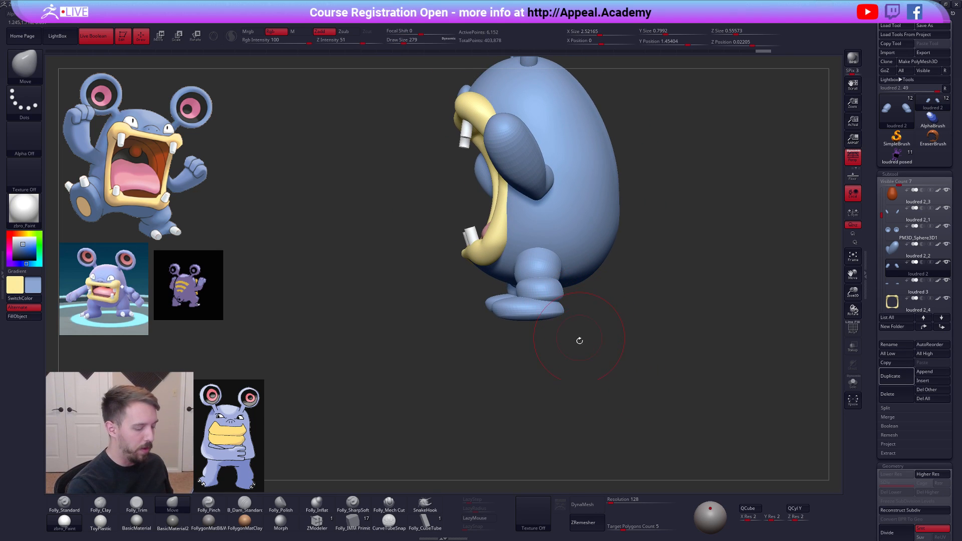
key("d")
mouse_move(571, 299)
left_mouse_down("shift")
mouse_move(569, 279)
mouse_move(612, 349)
left_mouse_up("shift")
key("w")
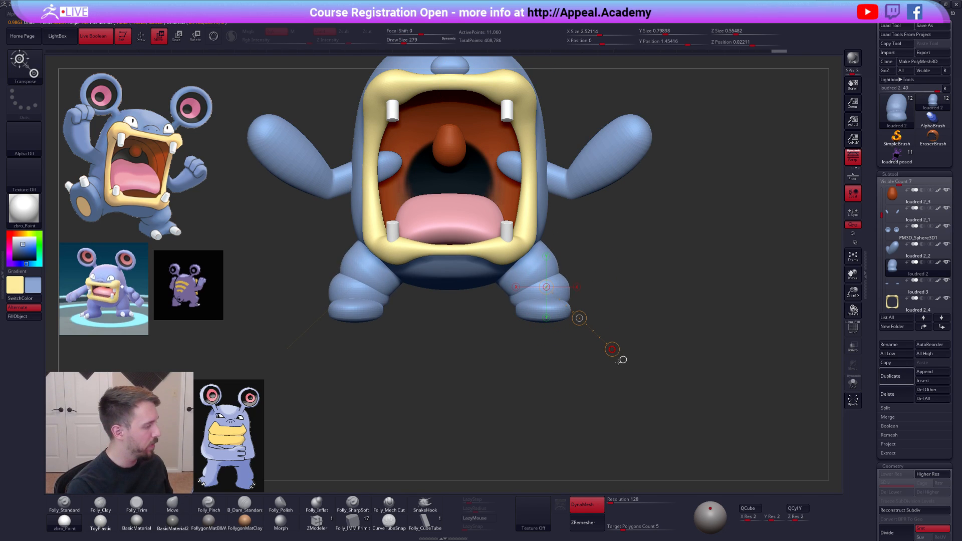
mouse_move(622, 359)
left_mouse_down()
mouse_move(632, 368)
mouse_move(639, 360)
left_mouse_up()
- Isolate the legs, adjust their outline with the Move brush and remesh them with DynaMesh
key("q")
key("b")
key("m")
key("v")
key("alt+shift+s")
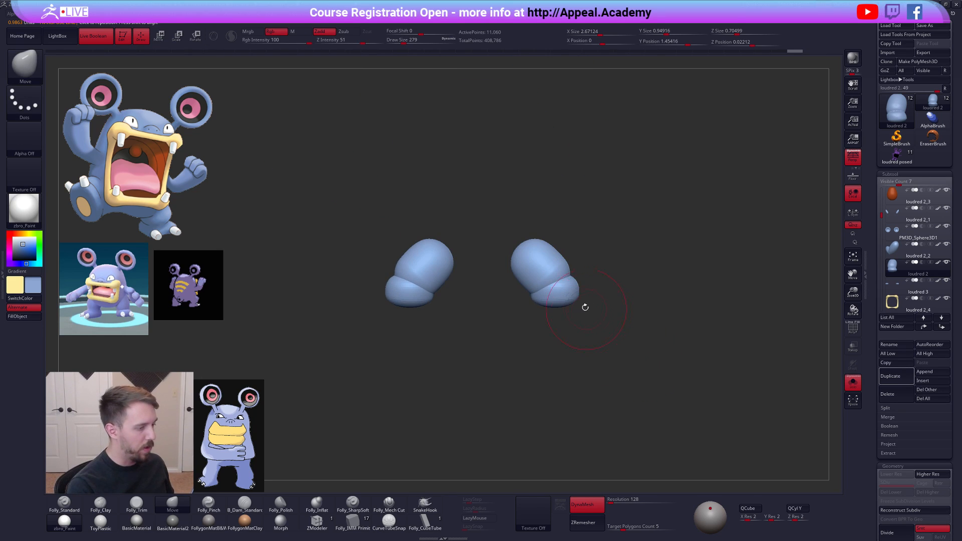
key("s")
left_click_drag(588, 311, 582, 311)
left_click_drag(639, 331, 602, 331, "ctrl")
- Build up the joint between the upper and lower leg segments with Clay brush strokes
right_click_drag(575, 296, 576, 312, "ctrl")
key("2")
key("space")
mouse_move(563, 275)
left_mouse_down()
mouse_move(540, 287)
mouse_move(564, 286)
left_mouse_up()
left_click_drag(562, 275, 516, 305)
- Sharpen the crease between the leg segments using the Folly_Pinch brush with LazyMouse turned off
key("5")
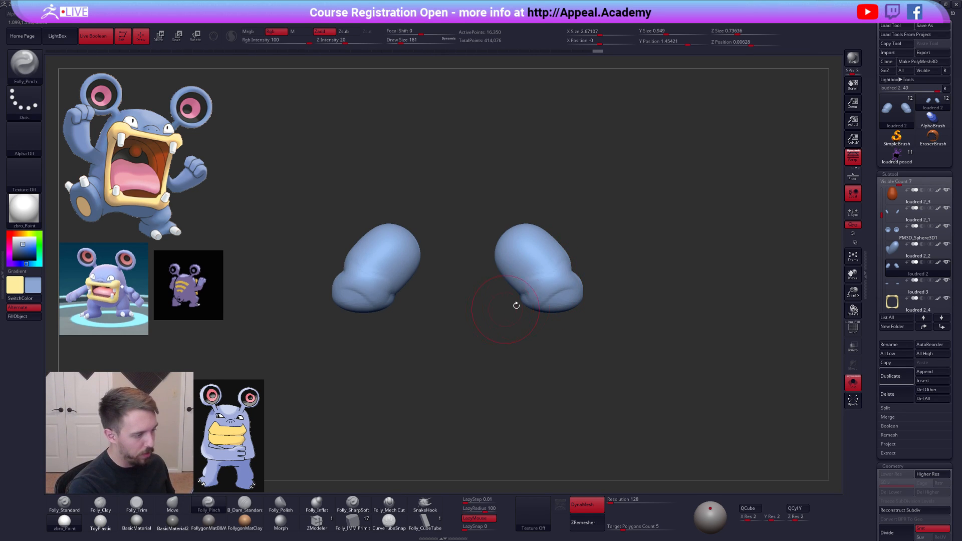
left_click(475, 517)
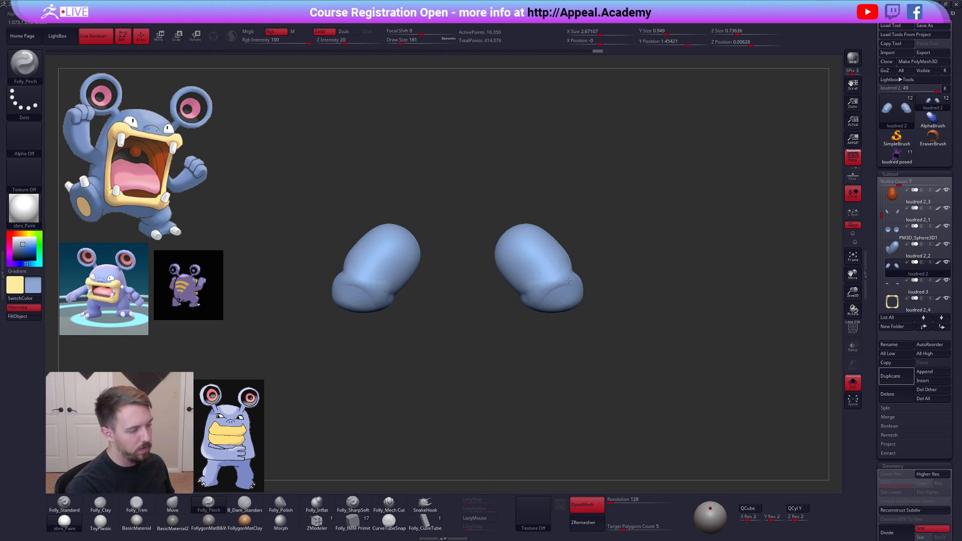
left_click_drag(560, 283, 548, 295)
key("alt+s")
mouse_move(601, 275)
left_mouse_down()
mouse_move(521, 283)
mouse_move(567, 283)
left_mouse_up()
- Refine the legs' shape around the body with the Move brush, working from the front, sides and back
key("space")
key("b")
key("m")
key("v")
right_click_drag(576, 294, 528, 294, "shift")
right_click_drag(630, 280, 629, 282)
left_click_drag(638, 283, 643, 296)
right_click_drag(643, 295, 674, 294)
left_click_drag(614, 282, 605, 281)
right_click_drag(646, 296, 612, 294)
key("space")
left_click_drag(643, 295, 640, 296)
right_click_drag(639, 296, 582, 297, "alt")
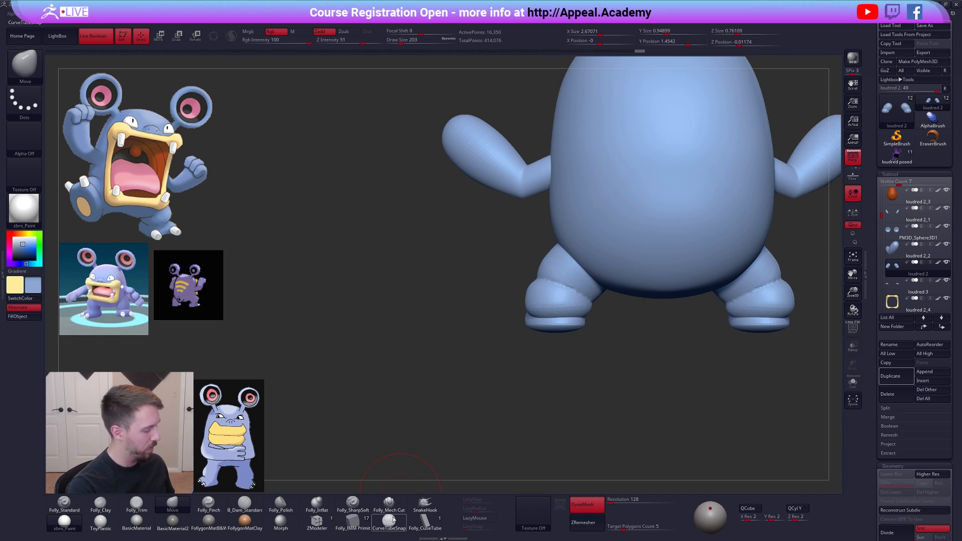
- Isolate the legs and pinch the crease on their back side with the Folly_Pinch brush
key("5")
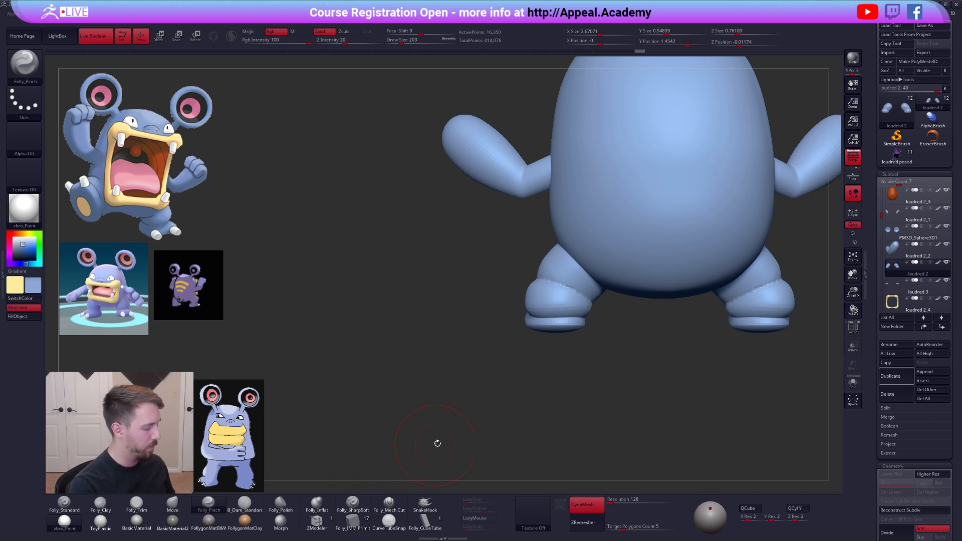
right_click_drag(517, 332, 503, 362, "alt")
key("shift+s")
right_click_drag(569, 302, 463, 307, "alt")
key("space")
left_click_drag(635, 314, 654, 316)
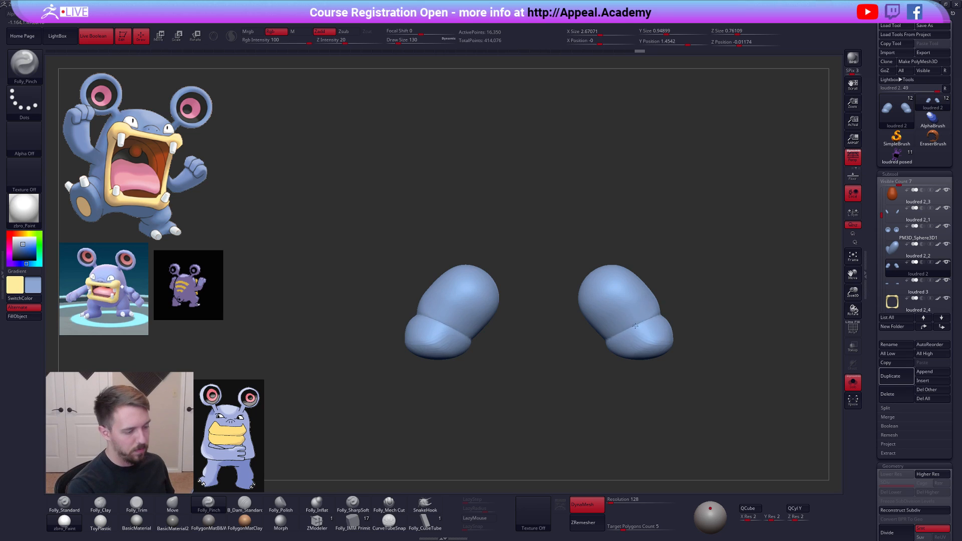
right_click_drag(644, 322, 621, 339)
- Soften the leg joints with the Clay brush, remesh the legs with DynaMesh and ready the Move brush on the full figure
key("2")
mouse_move(675, 322)
left_mouse_down()
mouse_move(687, 317)
mouse_move(664, 342)
left_mouse_up()
mouse_move(664, 342)
right_mouse_down()
mouse_move(683, 329)
mouse_move(566, 335)
right_mouse_up()
left_click_drag(700, 315, 716, 330, "ctrl")
right_click_drag(629, 366, 595, 333, "alt")
key("space")
left_click_drag(582, 315, 576, 297)
key("4")
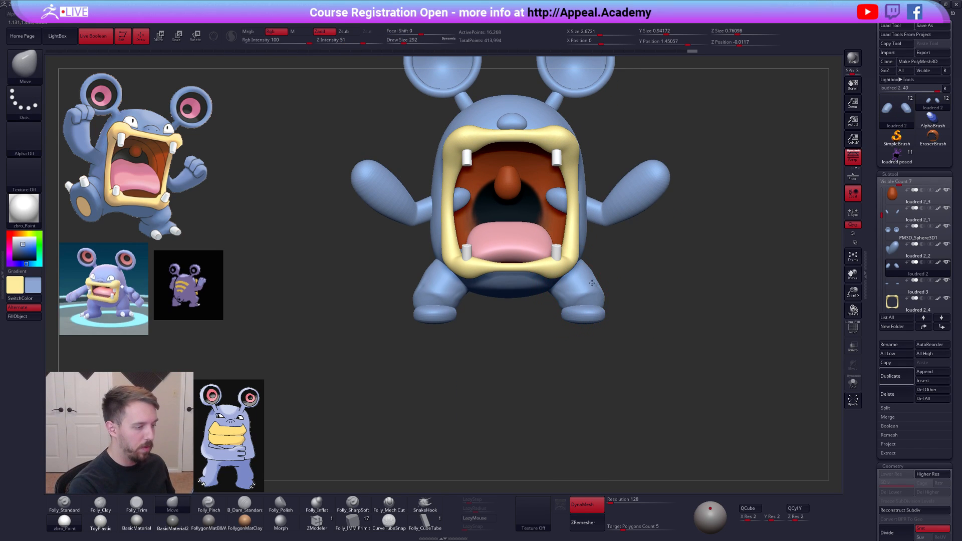
- Make the feet the active subtool and set up a Transpose scale line on them with local symmetry enabled
left_click(590, 310, "alt")
mouse_move(591, 309)
right_mouse_down("alt")
mouse_move(572, 296)
mouse_move(573, 317)
mouse_move(560, 301)
right_mouse_up("alt")
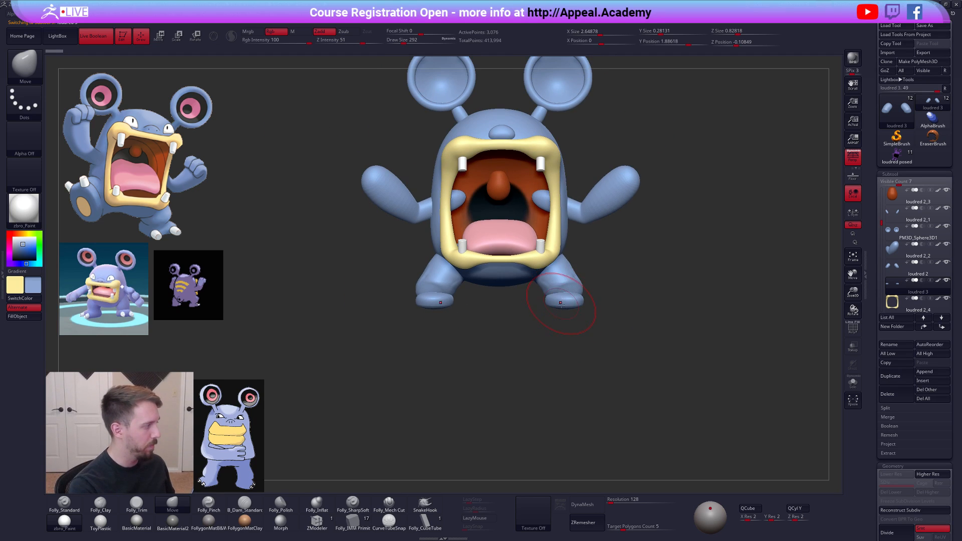
key("e")
left_click_drag(567, 284, 612, 327)
left_click(853, 211)
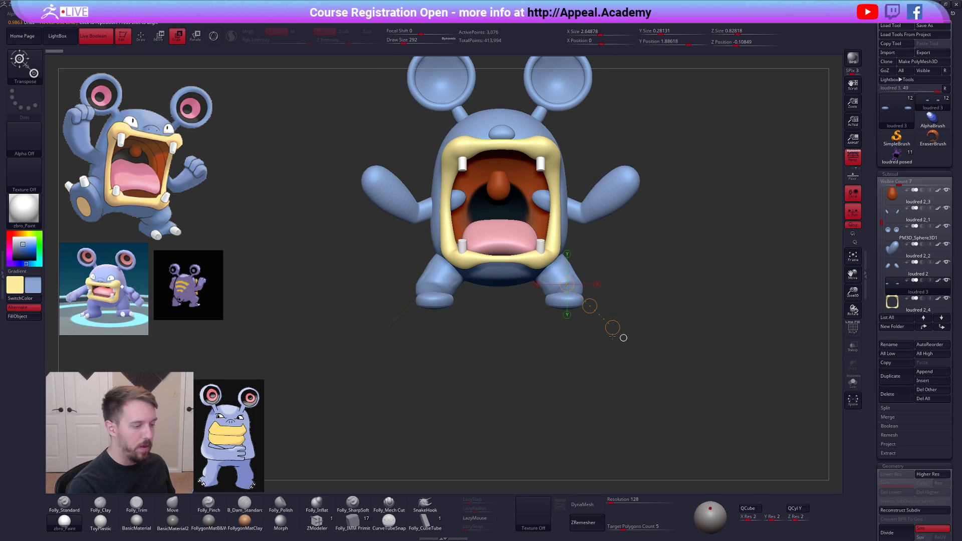
left_click(594, 301)
right_click_drag(610, 345, 615, 377, "alt")
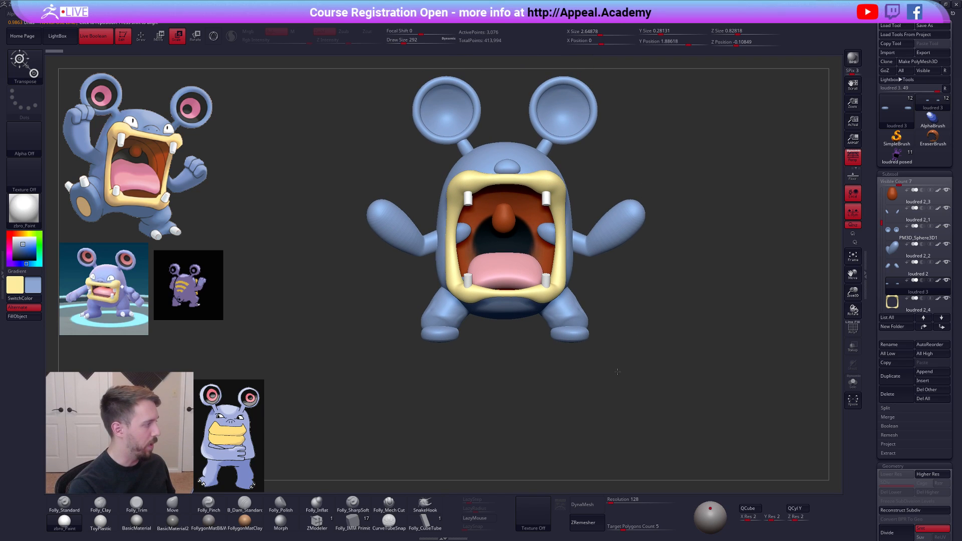
- Enlarge the feet, lower them beneath the legs and return to the Move brush
left_click_drag(653, 334, 671, 334)
key("w")
mouse_move(579, 328)
left_mouse_down()
mouse_move(581, 385)
mouse_move(578, 357)
left_mouse_up()
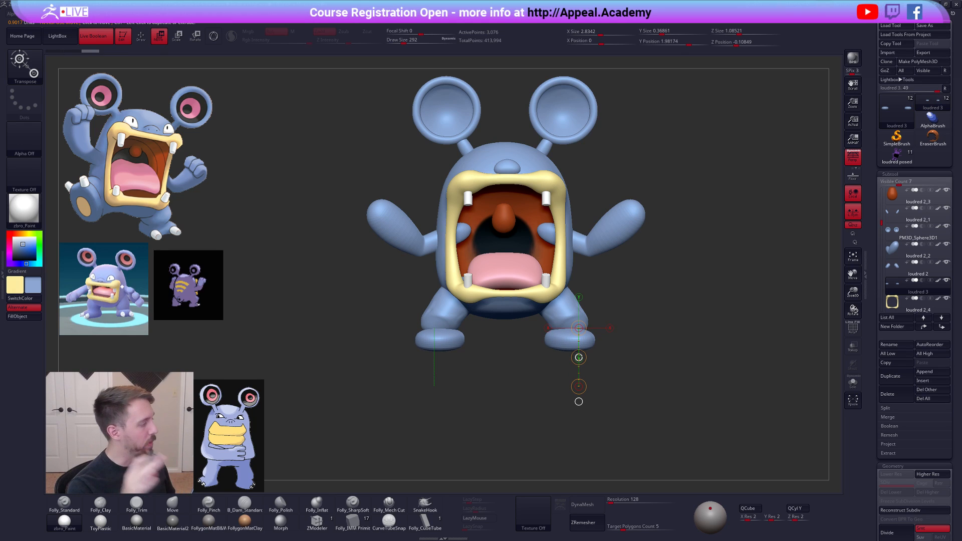
key("q")
key("b")
key("m")
key("v")
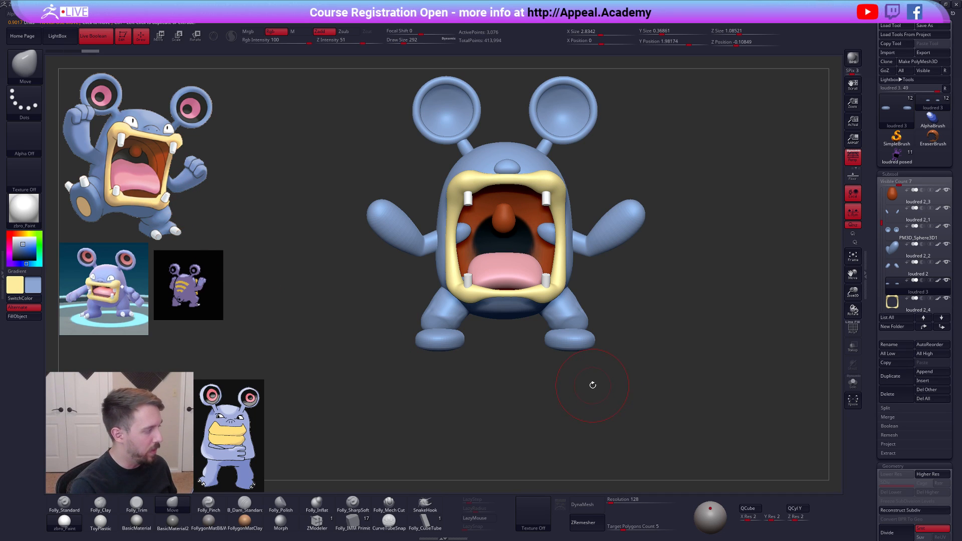
- Rotate the feet so their outer sides tilt upward and reposition them at the leg ends
key("r")
left_click_drag(572, 342, 568, 426)
key("w")
left_click_drag(571, 377, 578, 377)
left_click_drag(576, 331, 617, 392)
key("r")
key("q")
key("b")
key("m")
key("v")
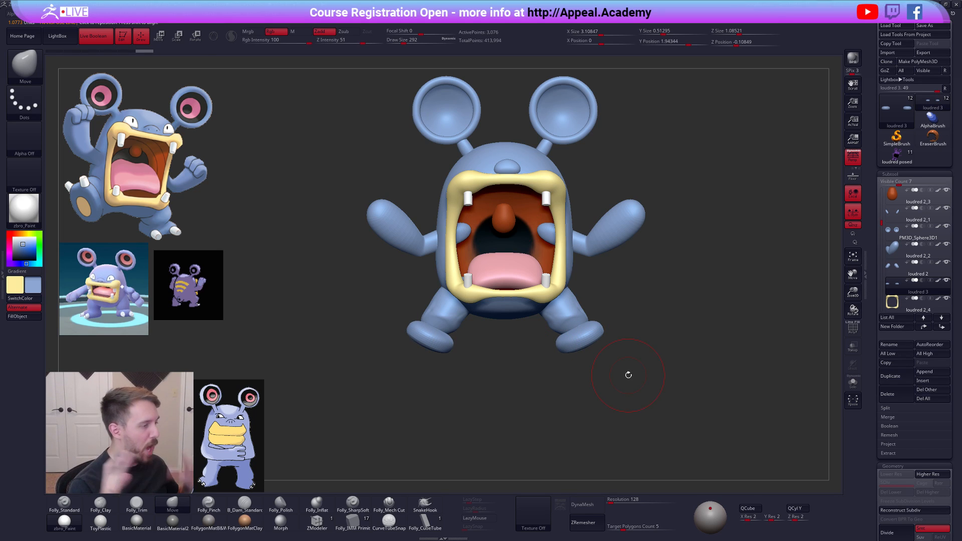
- Shift the feet slightly in the side view and subdivide them to level 4
mouse_move(628, 374)
left_mouse_down()
mouse_move(629, 397)
mouse_move(603, 399)
mouse_move(614, 381)
mouse_move(609, 305)
mouse_move(601, 370)
mouse_move(592, 355)
mouse_move(598, 377)
left_mouse_up()
key("w")
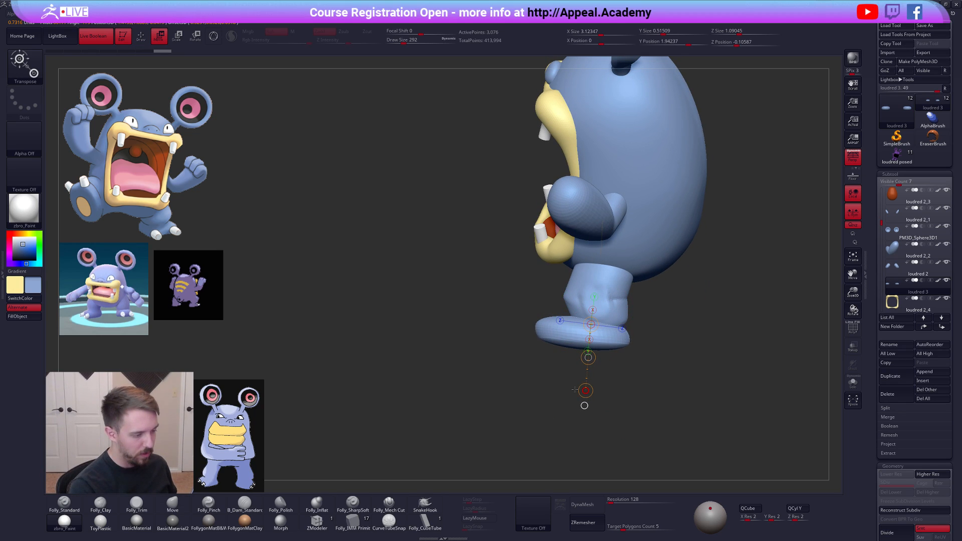
key("q")
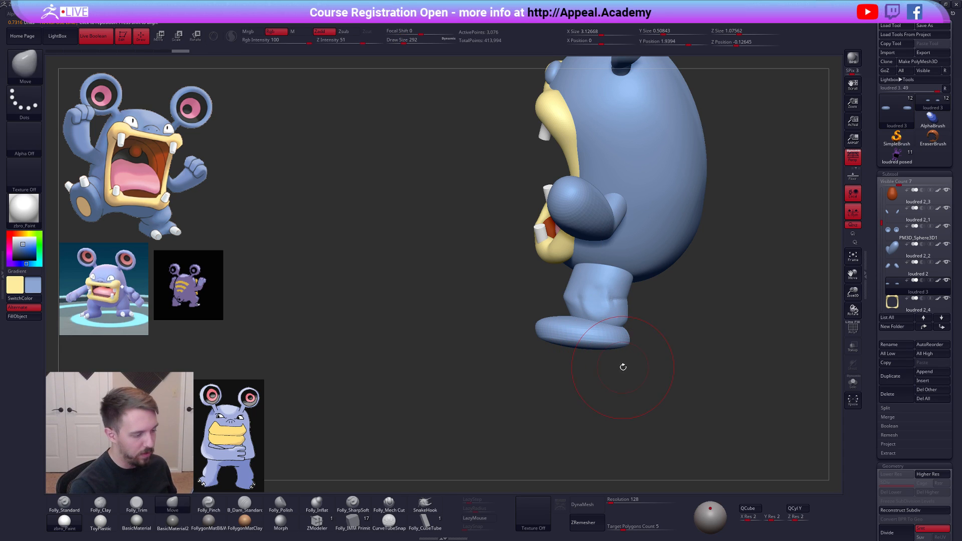
key("ctrl+d")
key("space")
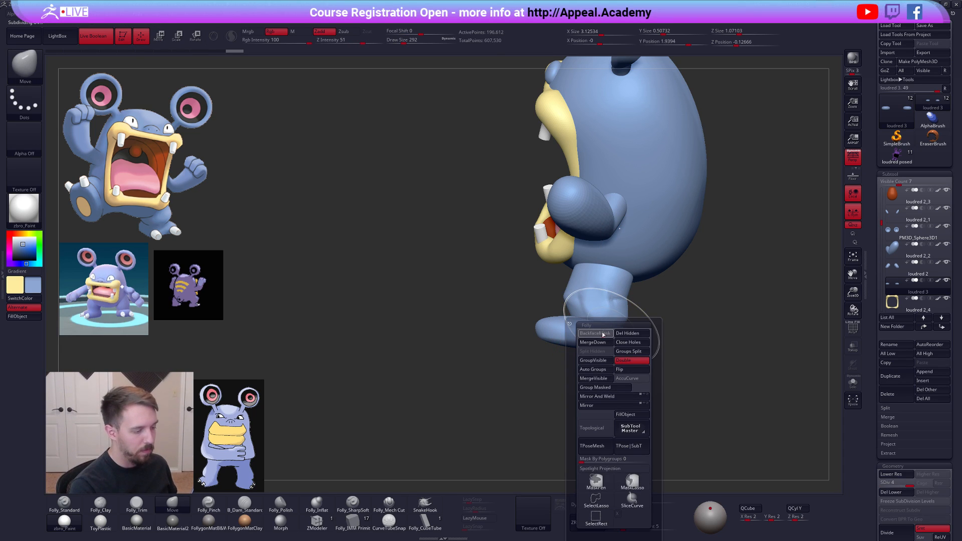
- Thicken the feet vertically with the Transpose line
key("w")
key("space")
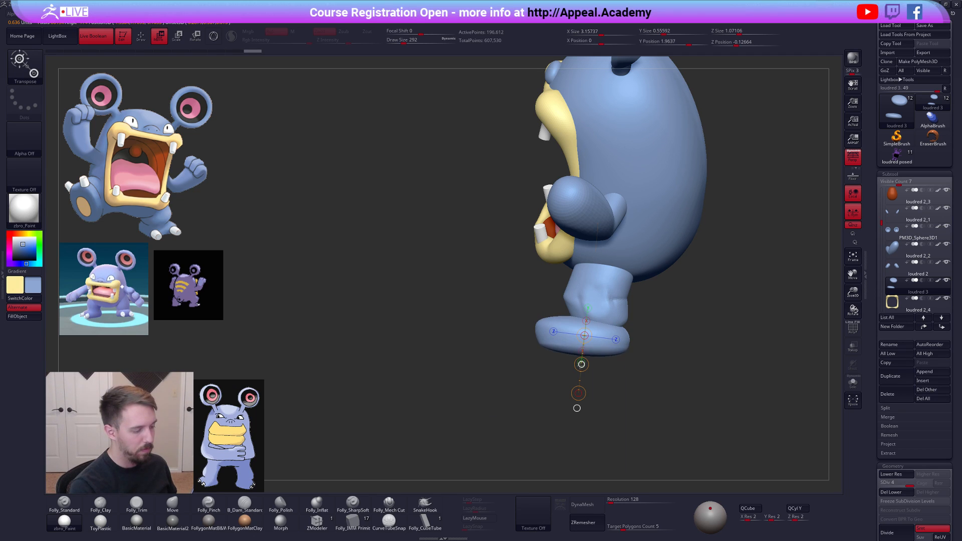
key("space")
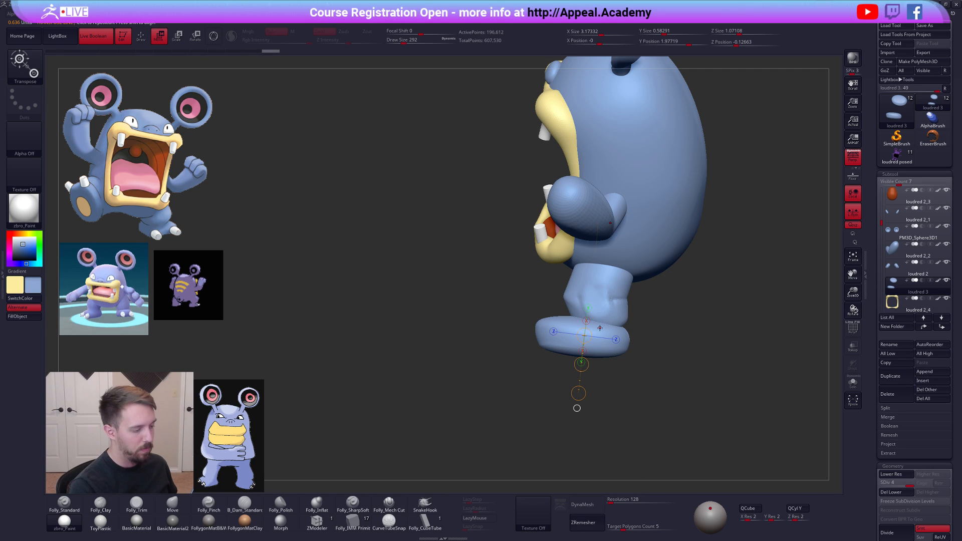
key("q")
key("space")
mouse_move(571, 396)
left_mouse_down()
mouse_move(556, 393)
mouse_move(565, 365)
mouse_move(555, 392)
mouse_move(523, 340)
mouse_move(528, 348)
left_mouse_up()
- Isolate the feet at their lowest subdivision level, mask them and lay a Transpose line along the sole
key("alt+s")
key("shift+d")
left_click(604, 363, "ctrl")
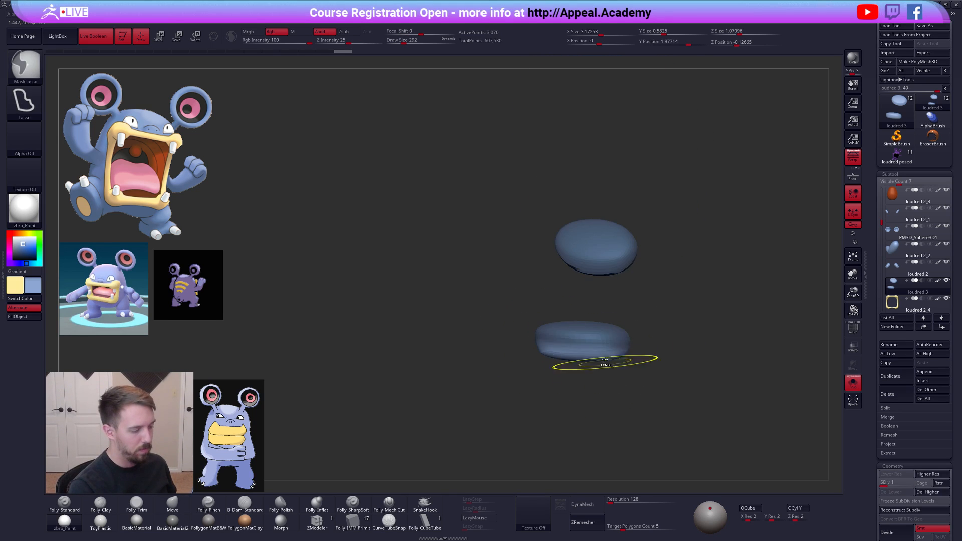
key("w")
left_click_drag(626, 354, 515, 366)
key("alt+s")
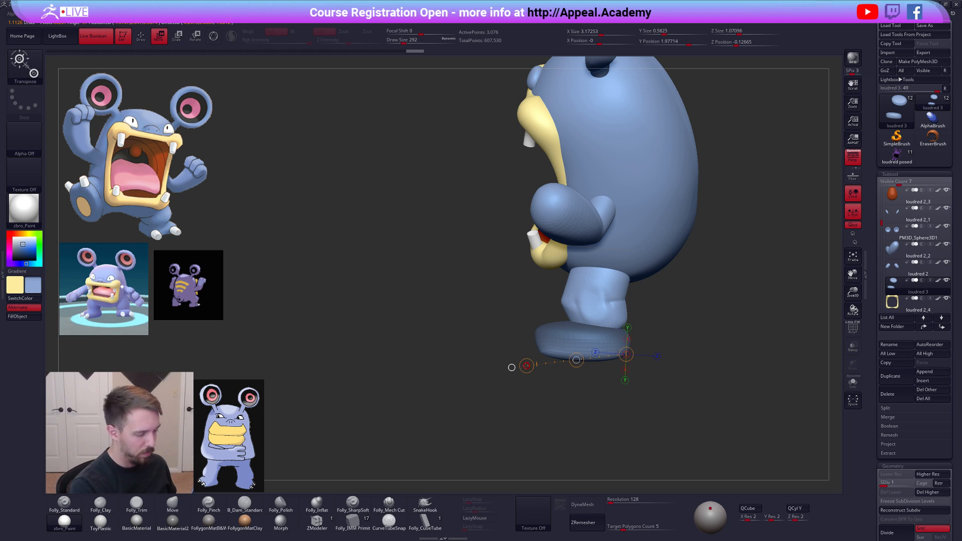
- Reshape the soles and fronts of the feet with brush strokes at a higher subdivision level
key("q")
mouse_move(590, 365)
left_mouse_down()
mouse_move(621, 348)
mouse_move(597, 371)
mouse_move(596, 311)
mouse_move(560, 343)
left_mouse_up()
key("d")
key("shift")
mouse_move(546, 366)
left_mouse_down()
mouse_move(599, 348)
mouse_move(554, 340)
left_mouse_up()
- Build up the feet with Clay strokes and smooth their surface at the highest subdivision level
key("2")
key("s")
mouse_move(594, 287)
left_mouse_down()
mouse_move(566, 333)
mouse_move(576, 317)
mouse_move(596, 330)
left_mouse_up()
key("d")
key("3")
mouse_move(596, 270)
left_mouse_down("shift")
mouse_move(562, 330)
mouse_move(581, 355)
mouse_move(605, 361)
left_mouse_up("shift")
key("d")
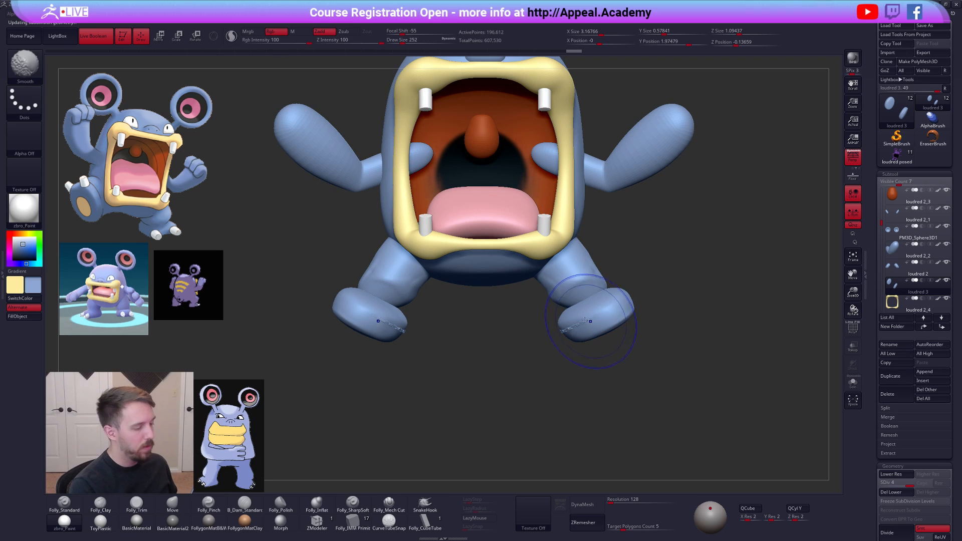
mouse_move(565, 313)
left_mouse_down()
mouse_move(557, 351)
mouse_move(530, 349)
left_mouse_up()
left_click_drag(566, 396, 556, 346, "shift")
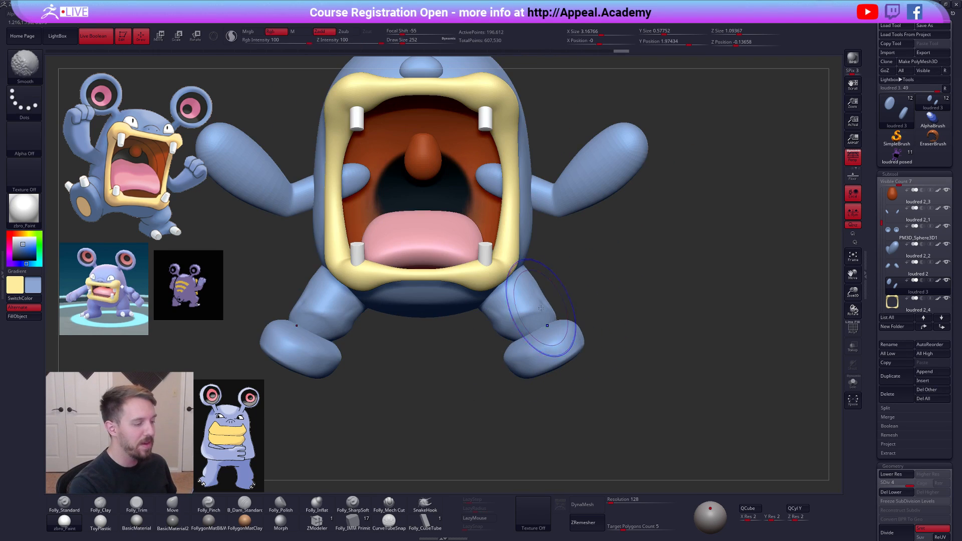
- Make the legs the active subtool and ready the Folly_Trim brush for them
left_click(551, 336, "alt")
key("space")
left_click(596, 461)
mouse_move(596, 461)
left_mouse_down()
mouse_move(469, 312)
mouse_move(474, 330)
left_mouse_up()
key("space")
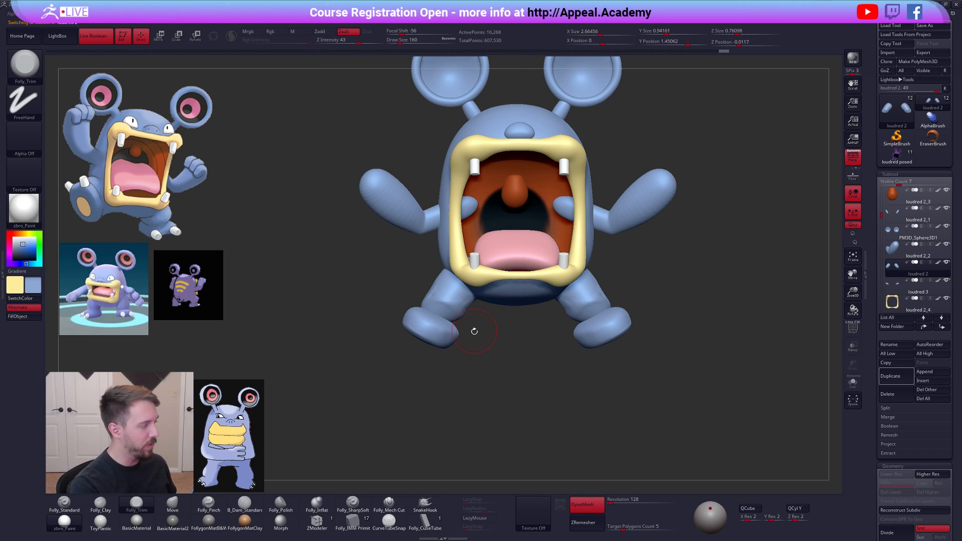
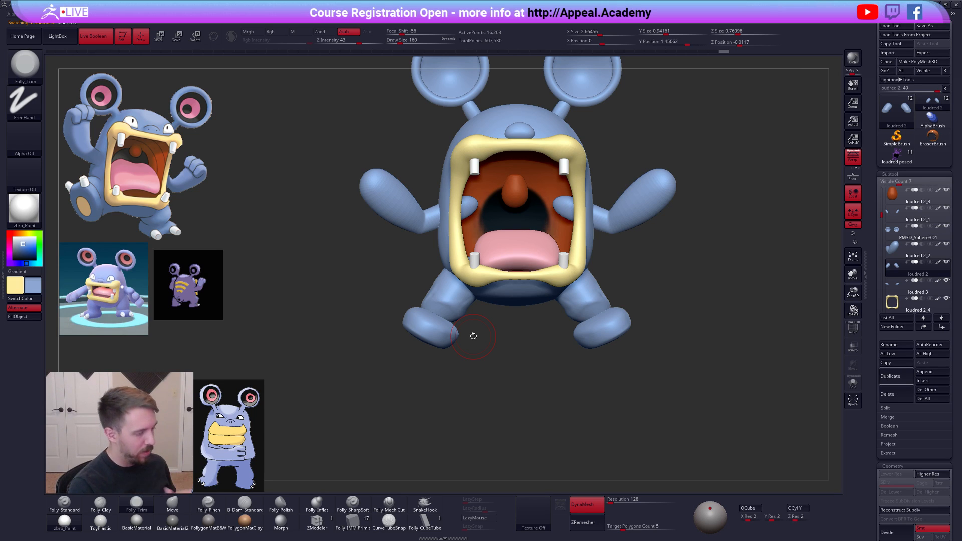
key("space")
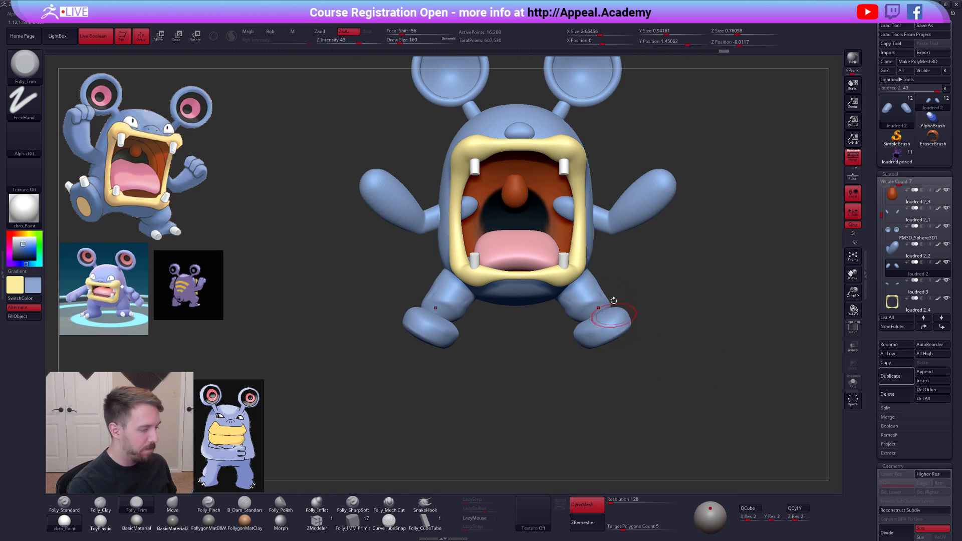
- Hide the upper part of the legs with a lasso selection, delete it and isolate the remaining lower legs
mouse_move(596, 253)
left_mouse_down("ctrl+shift")
mouse_move(621, 300)
mouse_move(515, 271)
left_mouse_up("ctrl+shift")
right_click(658, 305)
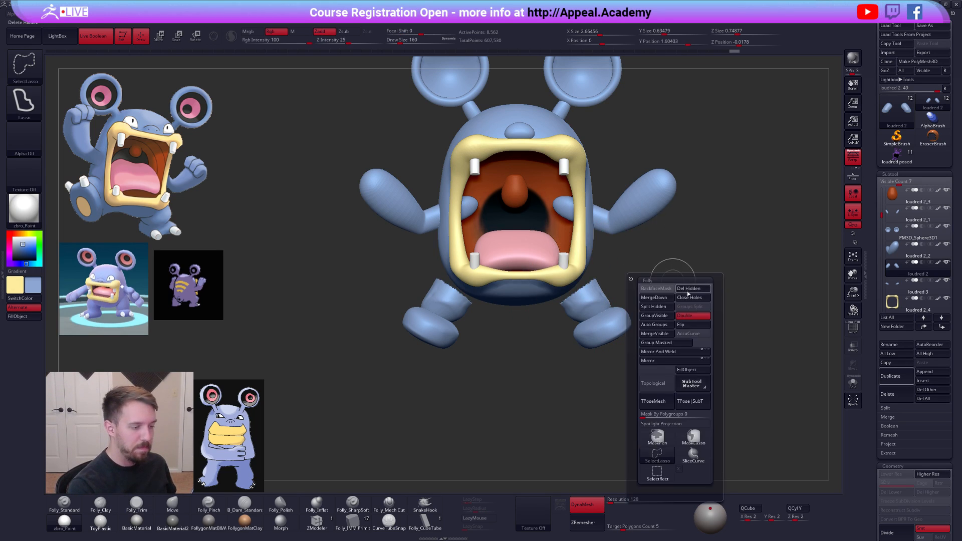
key("shift")
key("alt+s")
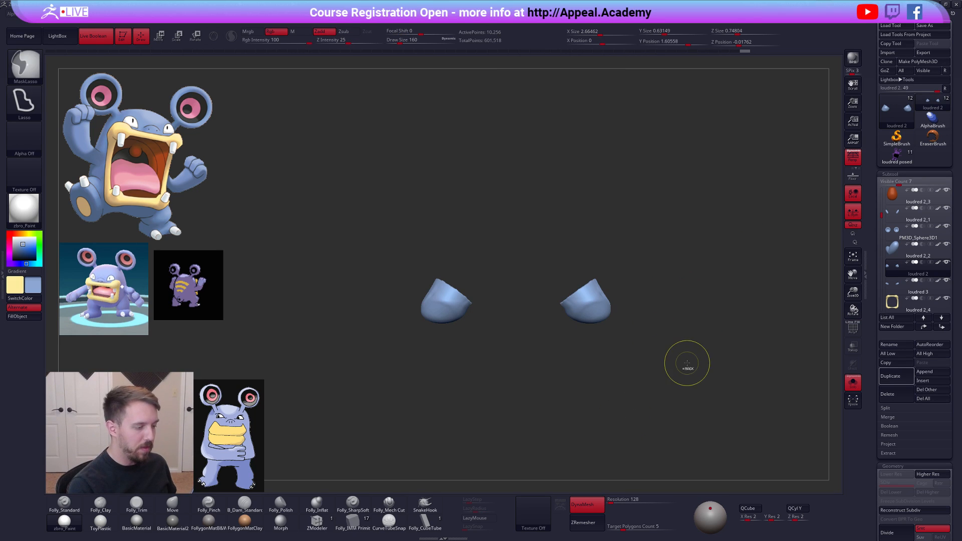
- Close the open tops of the isolated lower legs, then scale and reposition them as rounded thighs against the body
key("ctrl+shift+c")
key("e")
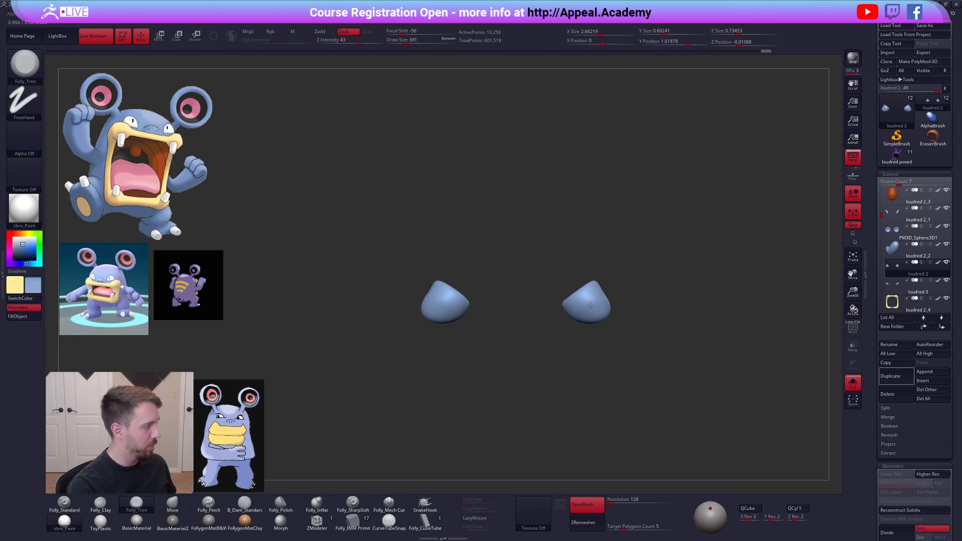
left_click_drag(608, 336, 656, 353)
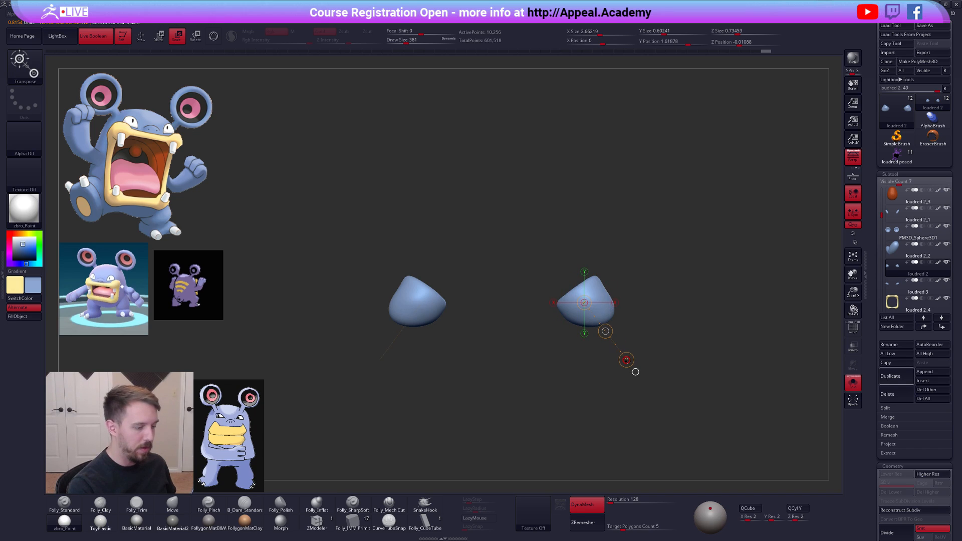
key("w")
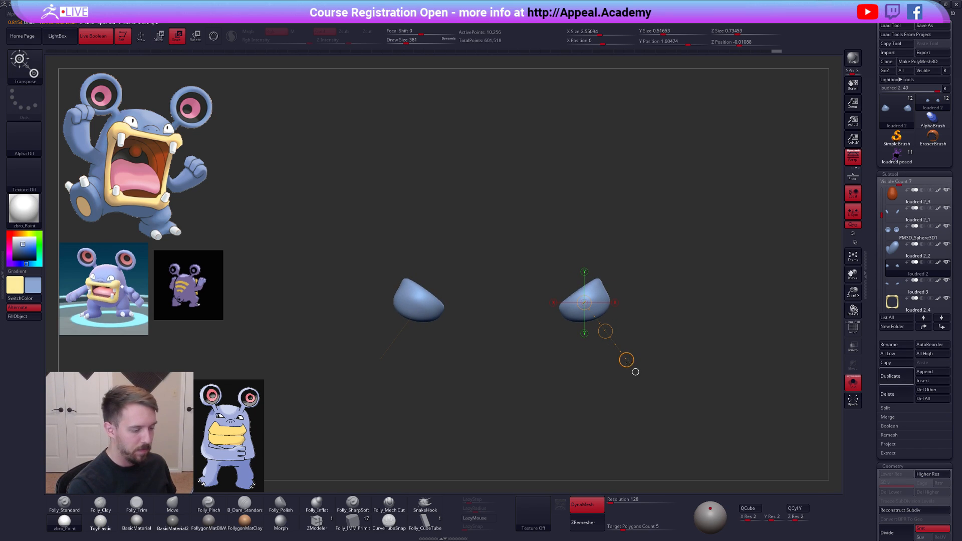
key("shift+s")
left_click_drag(627, 359, 634, 370)
left_click_drag(604, 331, 566, 316)
key("q")
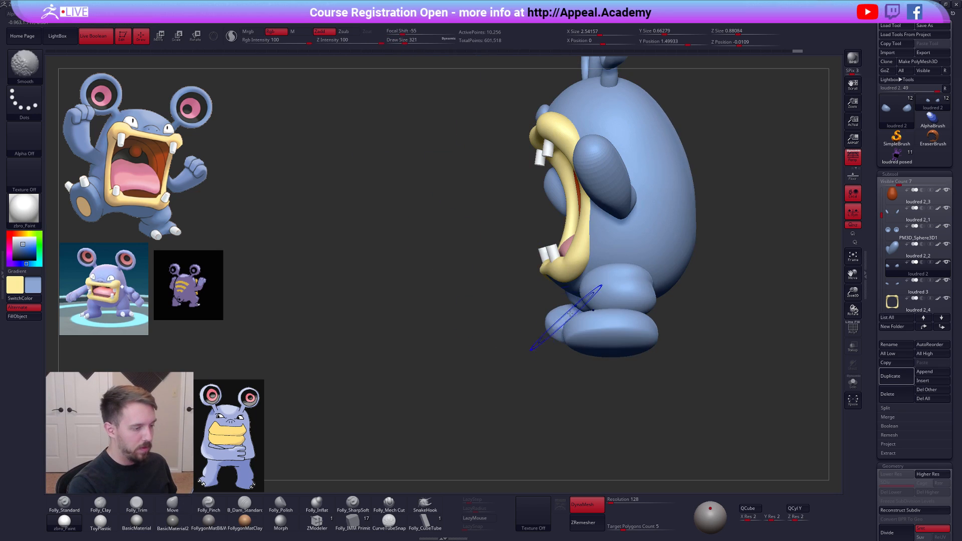
- Refine the shape of the thighs with Smooth and Move brush strokes
left_click_drag(619, 290, 637, 288, "shift")
right_click_drag(637, 288, 621, 293, "shift")
left_click_drag(649, 295, 667, 298)
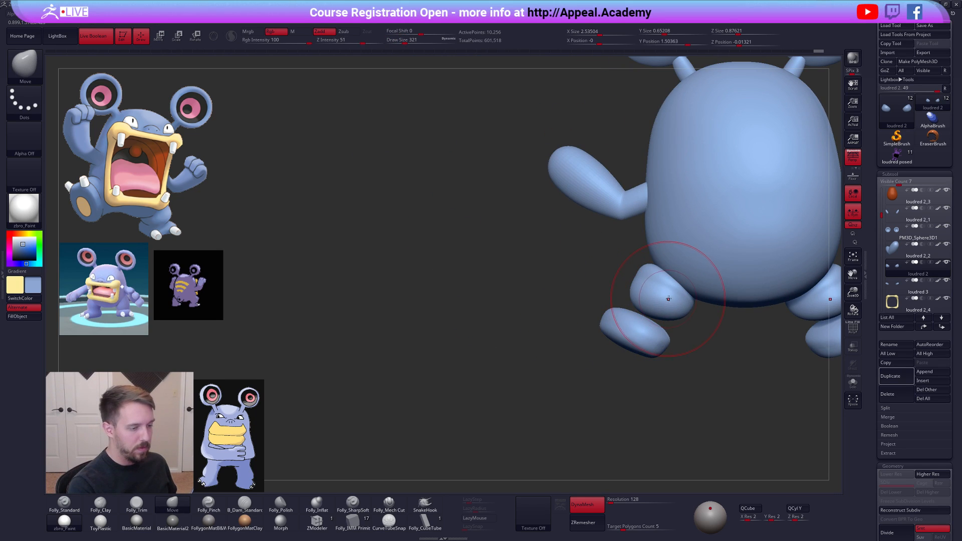
mouse_move(703, 281)
right_mouse_down("alt")
mouse_move(635, 296)
mouse_move(607, 282)
mouse_move(584, 287)
right_mouse_up("alt")
- Make the body the active subtool and build up its hip area with Folly_Clay strokes where the thighs attach
left_click(639, 301, "alt")
key("space")
key("2")
left_click_drag(585, 289, 572, 319)
left_click_drag(533, 393, 599, 396)
right_click_drag(581, 320, 562, 306)
mouse_move(519, 388)
left_mouse_down()
mouse_move(571, 393)
mouse_move(581, 383)
left_mouse_up()
key("ctrl+shift+s")
mouse_move(603, 304)
right_mouse_down()
mouse_move(601, 333)
mouse_move(593, 269)
right_mouse_up()
right_click(600, 307)
key("ctrl+shift+s")
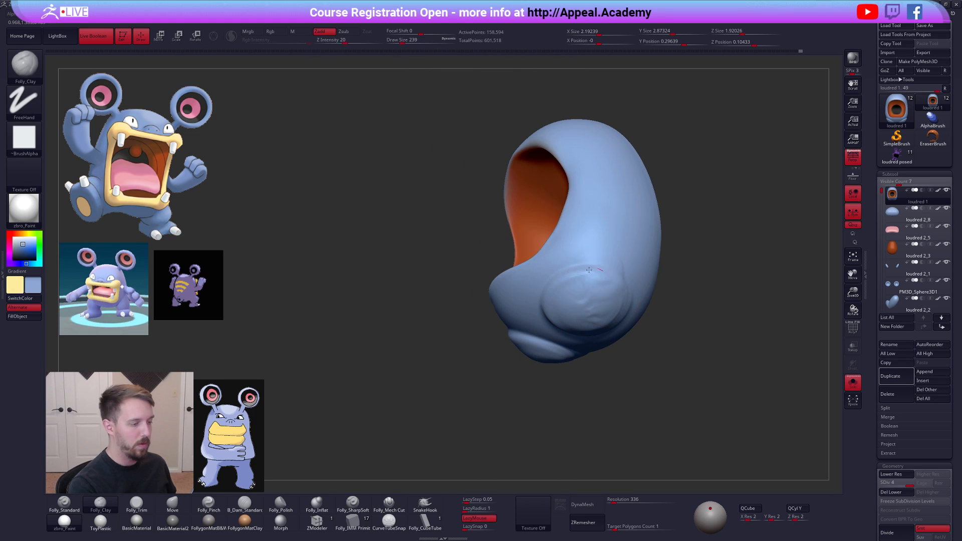
- Shape the body's hip bulges further and smooth them at a lower subdivision level
left_click_drag(611, 307, 619, 298)
right_click_drag(619, 298, 596, 280)
left_click_drag(609, 280, 624, 318)
right_click_drag(620, 319, 651, 315)
key("shift+d")
mouse_move(601, 304)
left_mouse_down("shift")
mouse_move(596, 310)
mouse_move(600, 278)
left_mouse_up("shift")
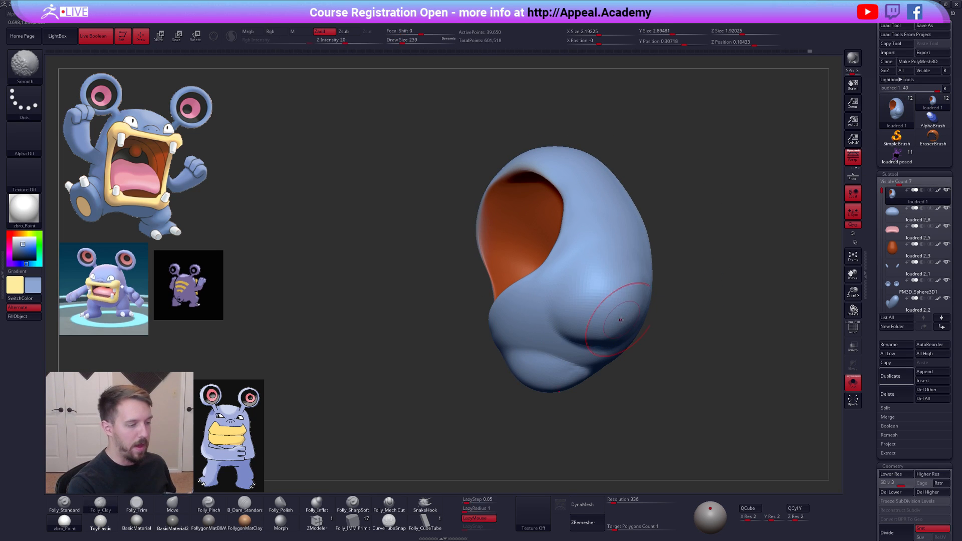
right_click_drag(622, 320, 595, 314)
left_click_drag(608, 301, 629, 312, "shift")
mouse_move(632, 321)
right_mouse_down("shift")
mouse_move(663, 350)
mouse_move(640, 375)
right_mouse_up("shift")
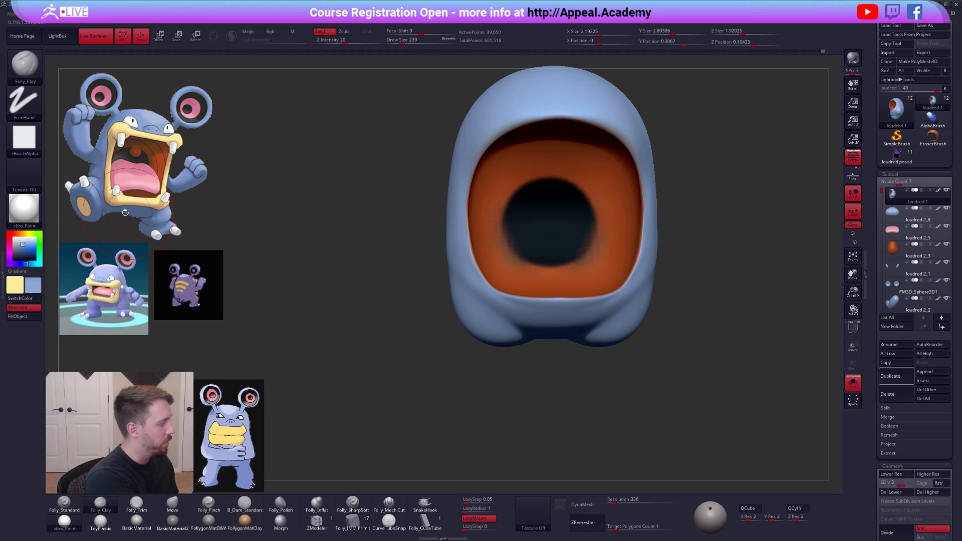
- Mask the body except for its lower hip bulges, shift the bulges inward and clear the mask
key("alt+s")
right_click_drag(655, 364, 604, 344, "alt")
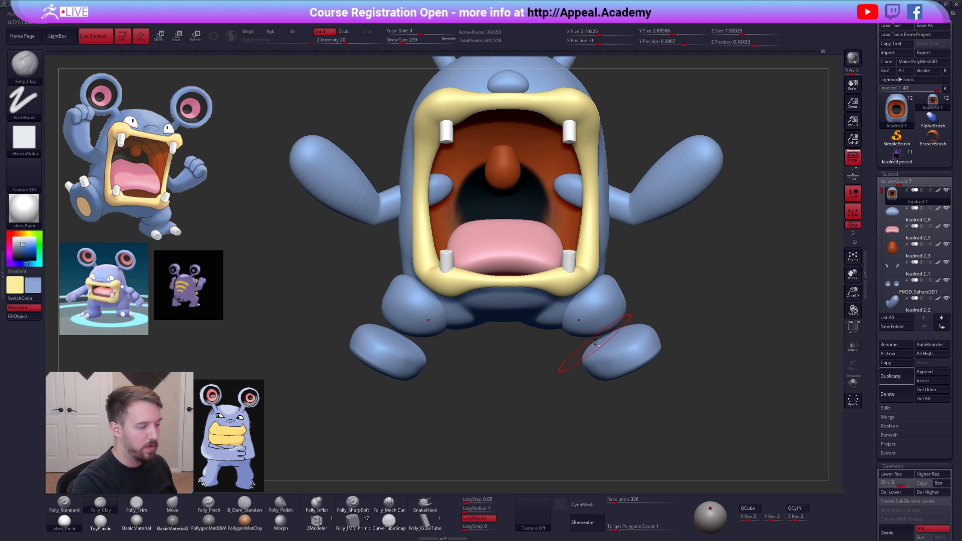
key("alt+s")
key("ctrl")
mouse_move(573, 300)
left_mouse_down("ctrl")
mouse_move(556, 362)
mouse_move(632, 328)
left_mouse_up("ctrl")
left_click(582, 317, "ctrl")
left_click(582, 318, "ctrl")
key("ctrl+i")
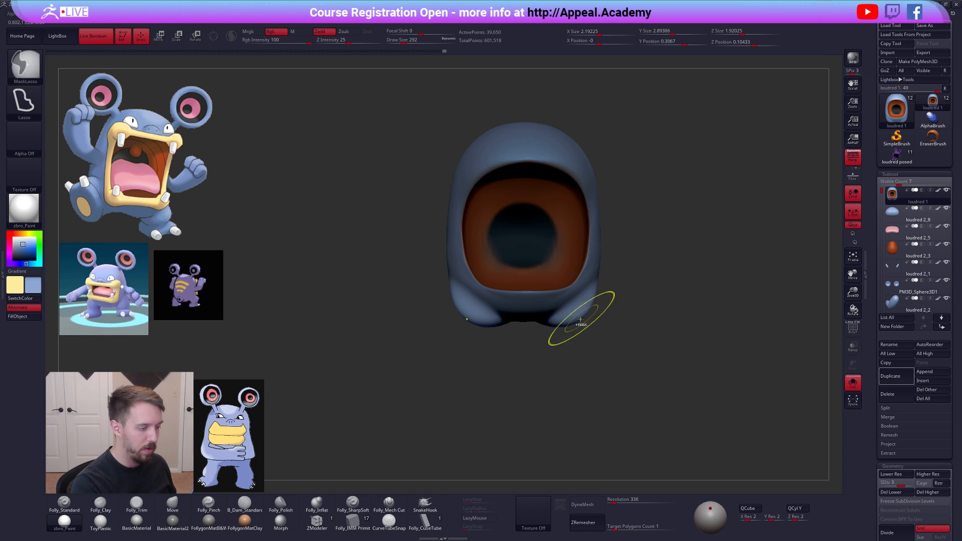
key("w")
left_click_drag(591, 305, 575, 302)
key("q")
key("shift+alt+s")
left_click_drag(651, 293, 666, 303, "ctrl")
left_click_drag(666, 303, 570, 311)
- Fill out the lower side of the isolated body with Folly_Clay strokes and smooth the transition to the hips
key("shift+alt+s")
left_click_drag(471, 375, 591, 378)
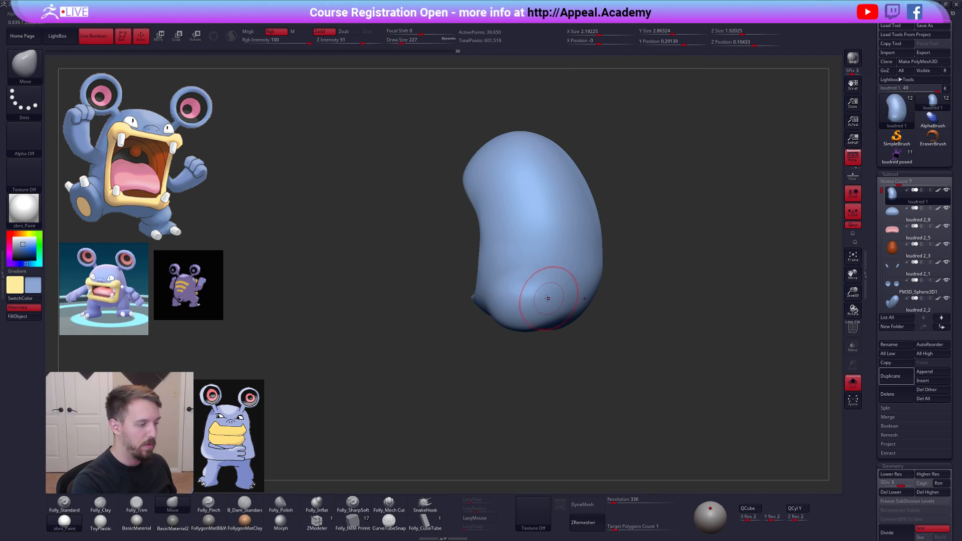
key("2")
left_click_drag(525, 296, 507, 270)
left_click_drag(530, 302, 534, 266)
left_click_drag(535, 265, 538, 294, "shift")
left_click_drag(626, 345, 512, 350, "shift")
mouse_move(575, 321)
left_mouse_down("shift")
mouse_move(601, 280)
mouse_move(586, 315)
left_mouse_up("shift")
left_click_drag(446, 345, 565, 341)
key("shift+alt+s")
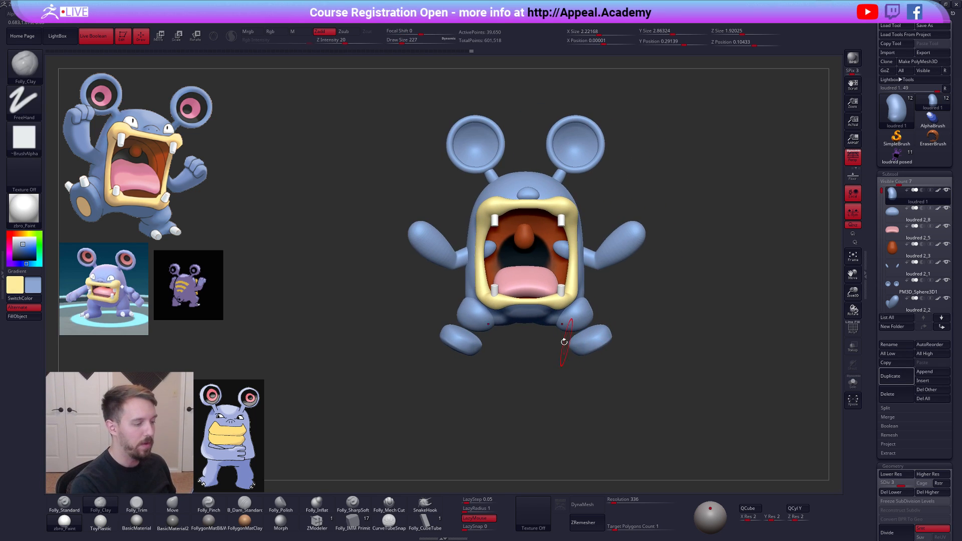
- Make the feet the active subtool and shift them along the depth axis under the thighs
left_click_drag(640, 378, 594, 330)
left_click(588, 317, "alt")
key("w")
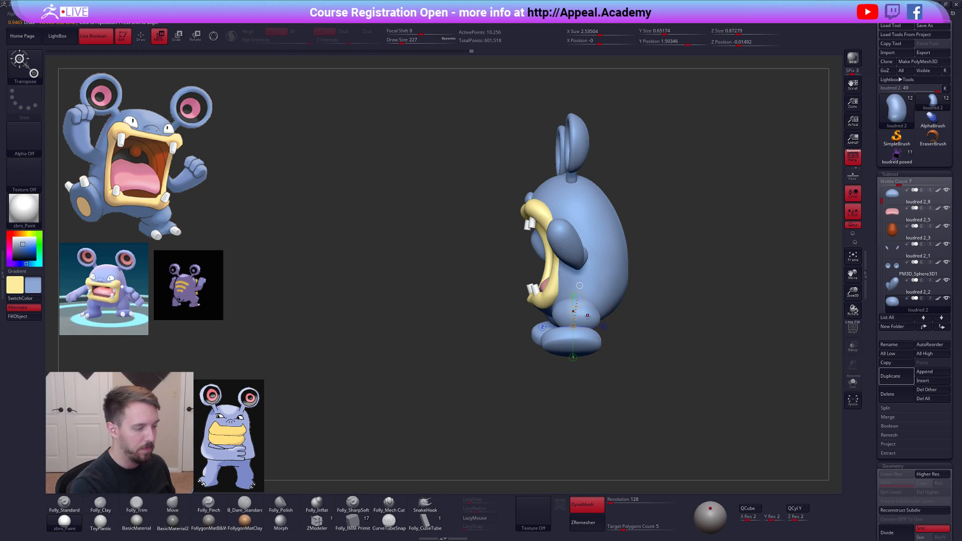
left_click(579, 345, "alt")
key("shift+f")
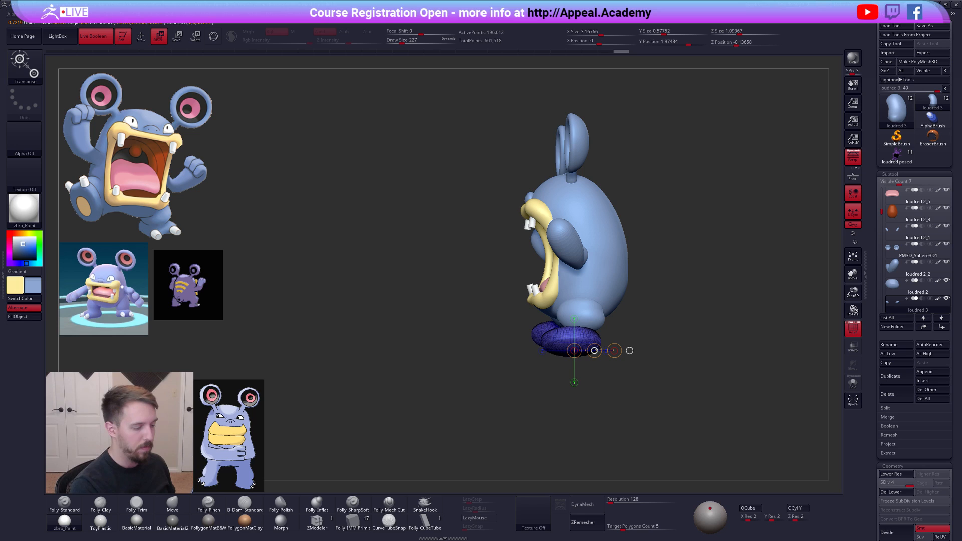
key("shift+f")
key("q")
mouse_move(612, 372)
left_mouse_down("shift")
mouse_move(662, 382)
mouse_move(644, 391)
left_mouse_up("shift")
left_click_drag(621, 330, 630, 347, "alt")
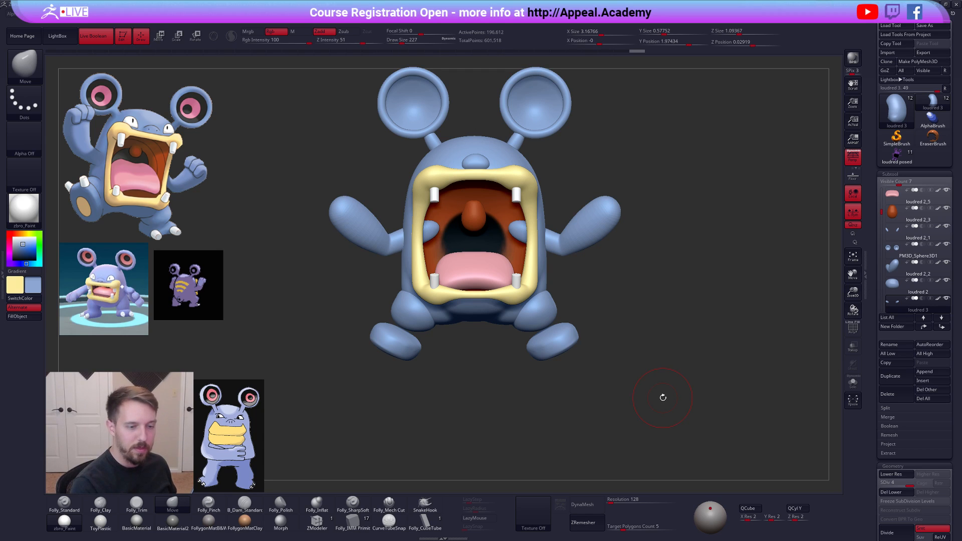
- Duplicate the upper teeth subtool, place the copy last in the subtool list and move it down toward the feet
left_click(516, 198, "alt")
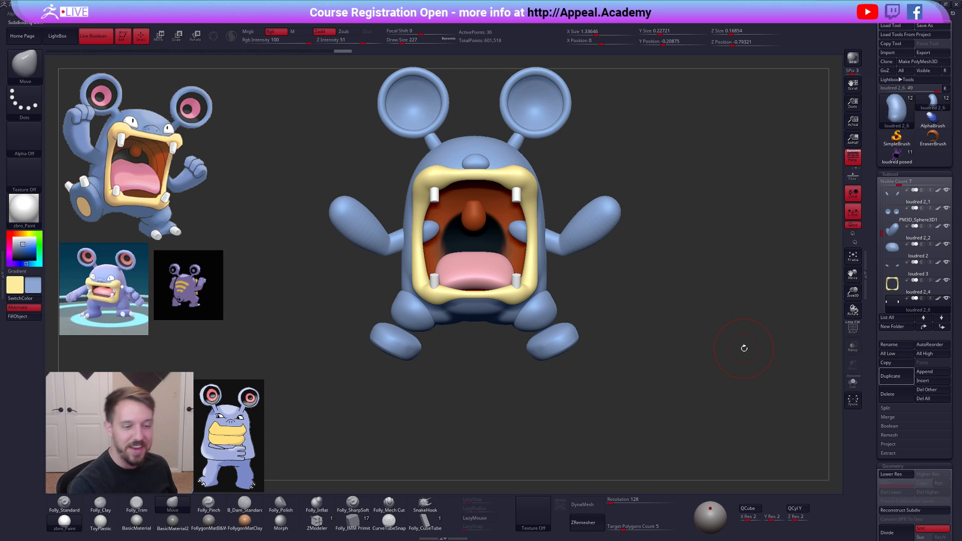
left_click(893, 377)
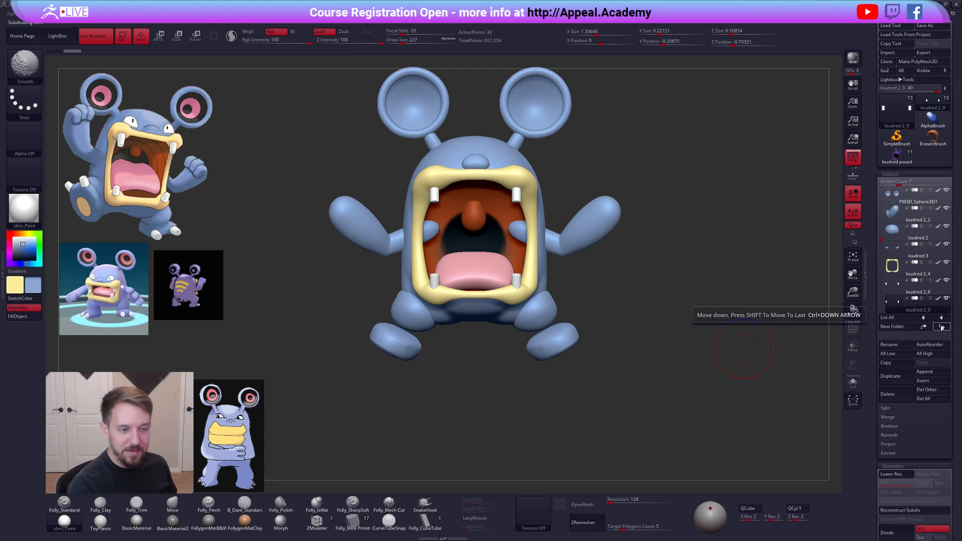
left_click_drag(569, 287, 616, 280, "shift")
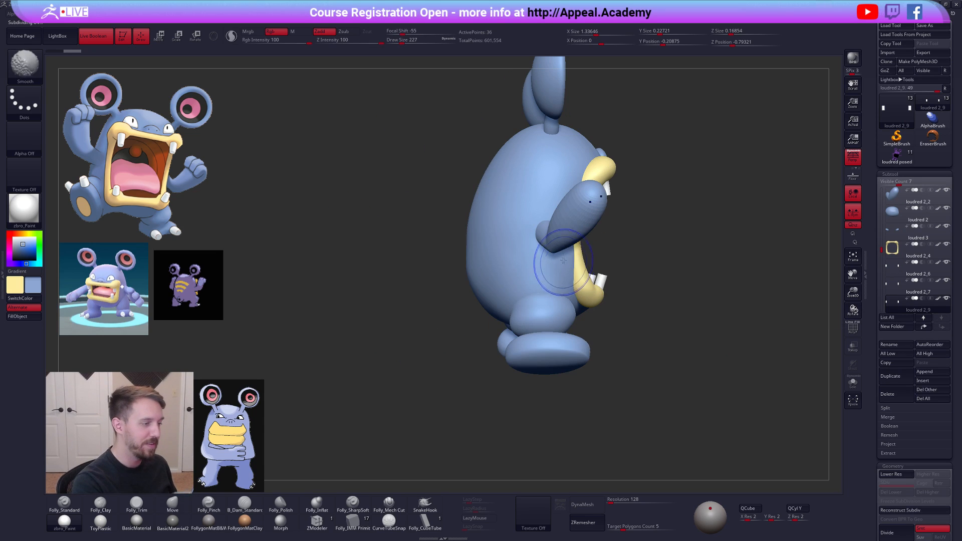
key("w")
left_click_drag(607, 194, 608, 263)
mouse_move(608, 222)
left_mouse_down()
mouse_move(604, 380)
mouse_move(556, 381)
mouse_move(485, 339)
left_mouse_up()
mouse_move(610, 315)
left_mouse_down("shift")
mouse_move(610, 370)
mouse_move(570, 353)
mouse_move(562, 373)
mouse_move(560, 337)
mouse_move(583, 326)
mouse_move(575, 365)
mouse_move(639, 333)
mouse_move(647, 317)
left_mouse_up("shift")
- Turn off perspective and position the copied teeth as claws at the front of the feet
left_click(852, 164)
key("w")
left_click_drag(564, 335, 467, 344)
left_click_drag(576, 302, 576, 369, "shift")
mouse_move(575, 336)
left_mouse_down()
mouse_move(543, 330)
mouse_move(556, 326)
left_mouse_up()
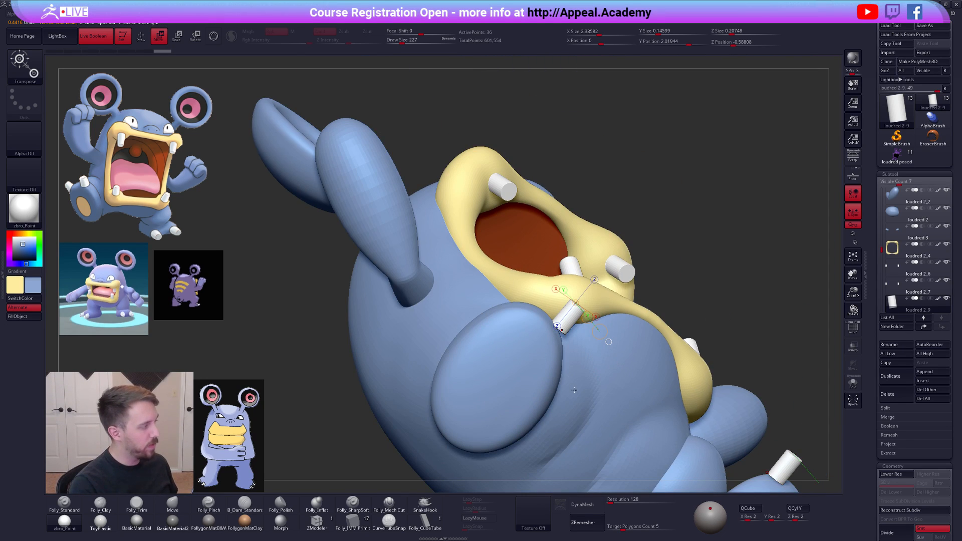
key("q")
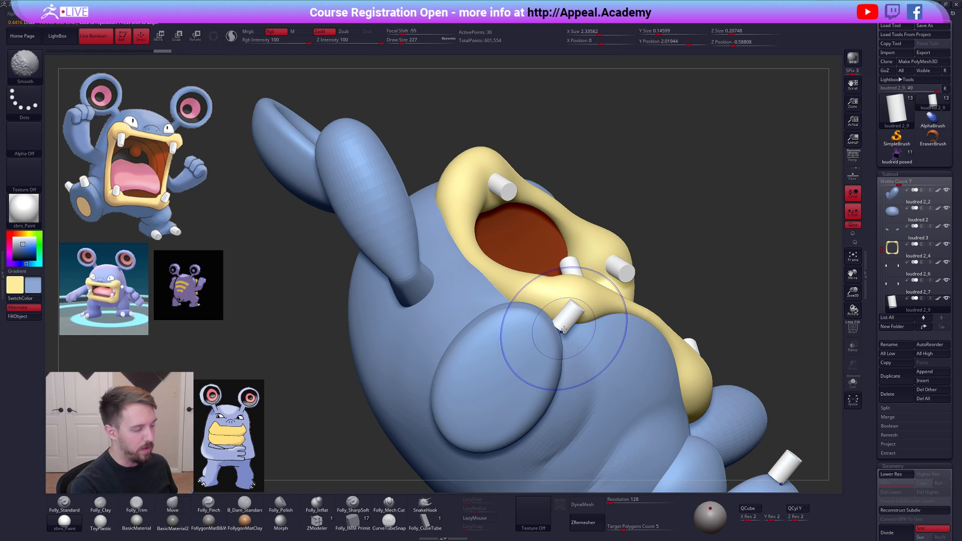
- Isolate the claws with Polyframe shown, widen their base and lengthen them into tapered cylinders
key("shift+f")
key("shift+s")
mouse_move(584, 322)
left_mouse_down("alt")
mouse_move(555, 290)
mouse_move(551, 315)
mouse_move(498, 275)
mouse_move(548, 321)
mouse_move(576, 298)
left_mouse_up("alt")
key("e")
left_click_drag(531, 273, 630, 285)
left_click_drag(521, 308, 512, 350)
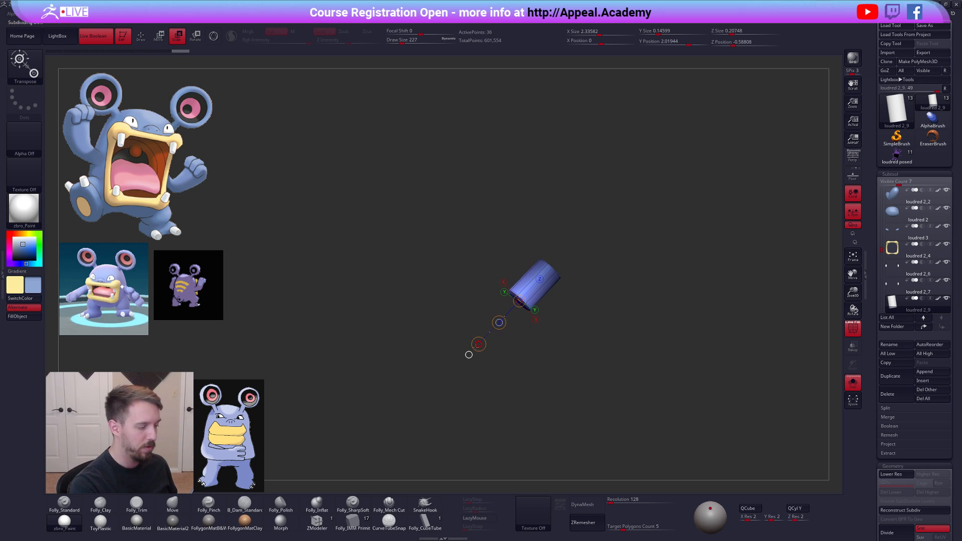
left_click(501, 353, "ctrl")
key("w")
left_click_drag(478, 344, 466, 360)
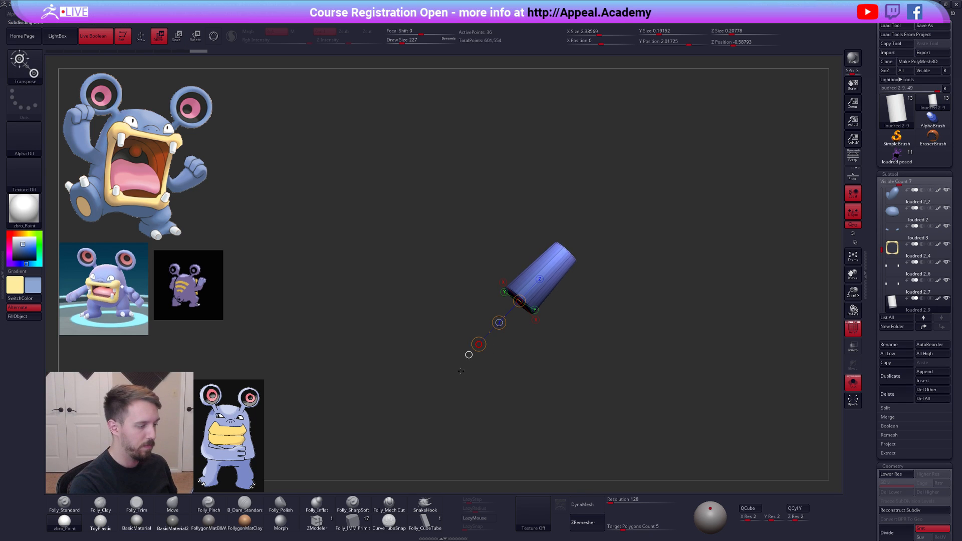
- Show all subtools again and seat the tapered claws into the front edge of the feet
key("q")
left_click_drag(551, 355, 566, 344, "ctrl")
right_click_drag(567, 344, 508, 330, "ctrl")
key("alt+s")
key("e")
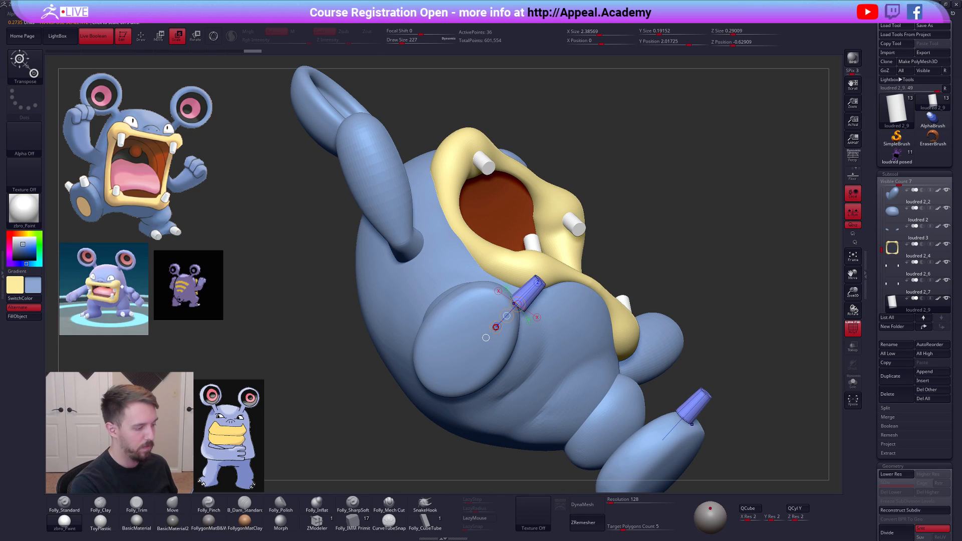
key("w")
left_click_drag(492, 331, 499, 320)
right_click_drag(500, 328, 494, 397)
key("shift+f")
right_click_drag(586, 410, 544, 311)
- Duplicate the claw within its subtool and rotate the copy into place beside the first on each foot
left_click_drag(536, 306, 564, 284)
key("r")
left_click_drag(507, 299, 553, 233)
key("w")
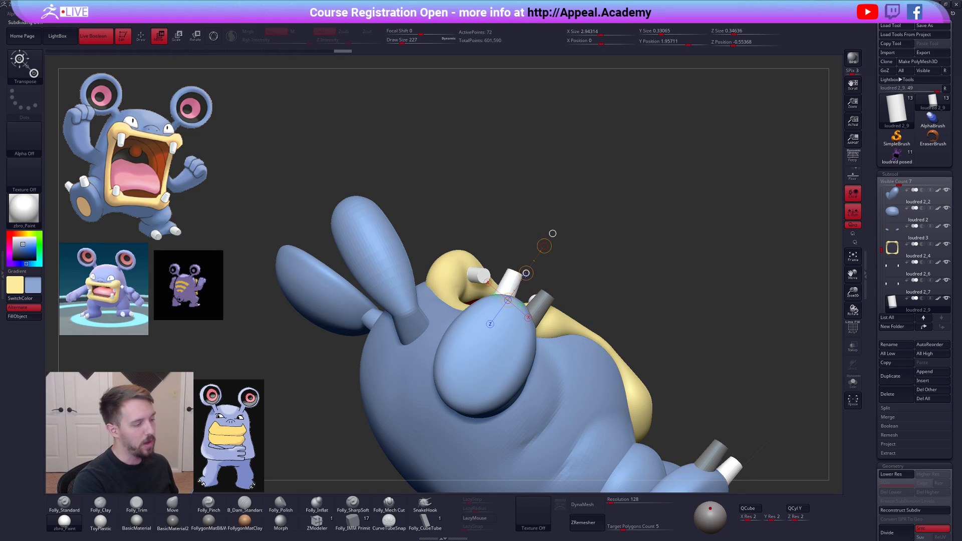
left_click_drag(527, 275, 632, 237)
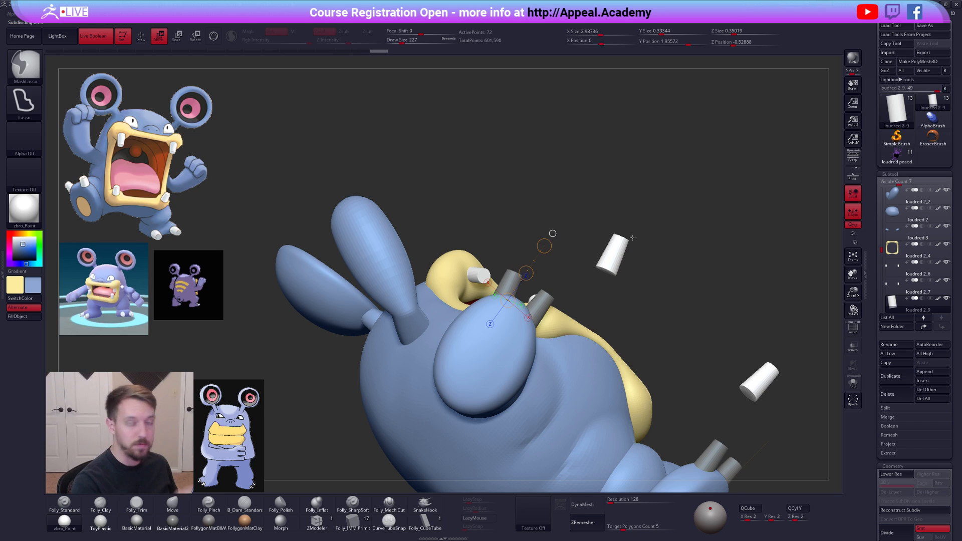
key("ctrl+z")
- Clear the mask, mask the outer claws and adjust the inner claws' placement on the feet from the front
key("q")
left_click_drag(686, 335, 665, 401)
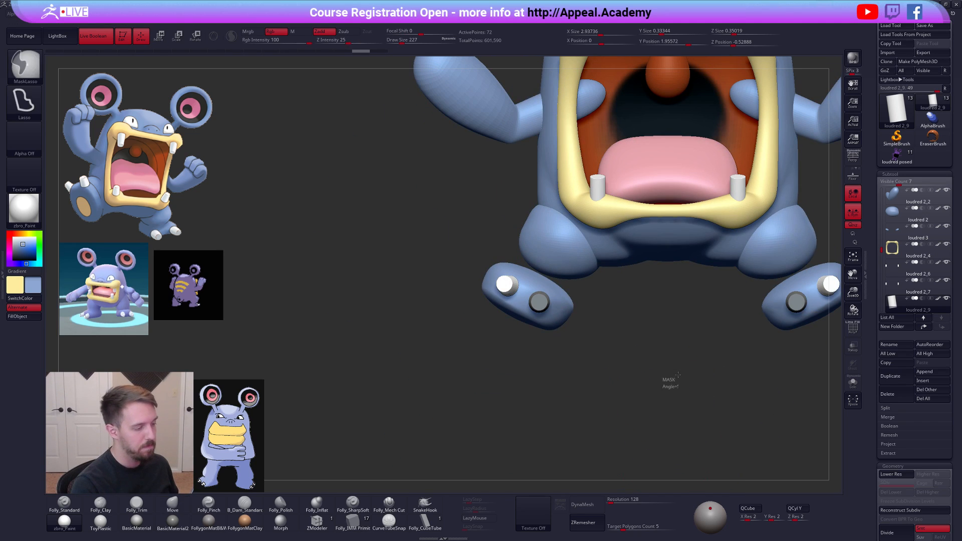
left_click_drag(576, 361, 523, 313)
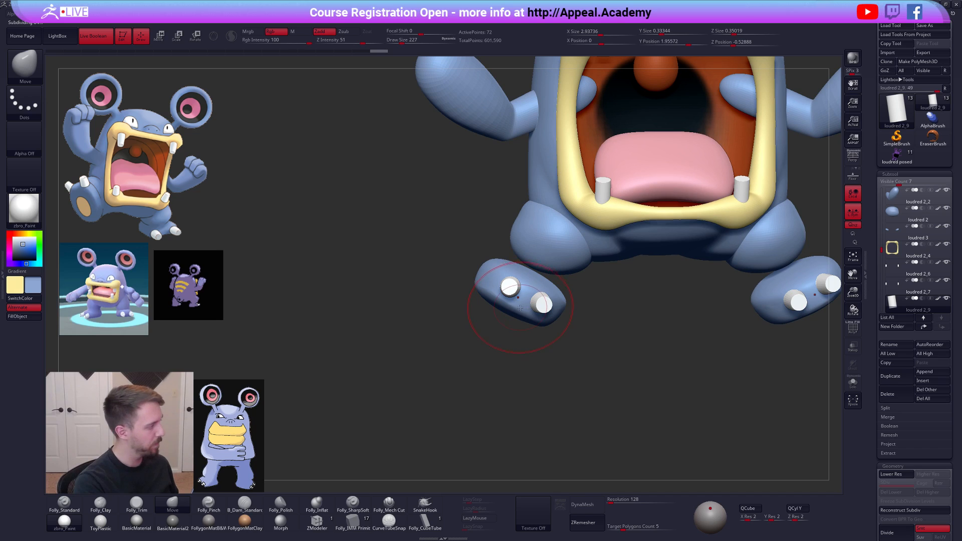
key("w")
left_click(542, 309, "ctrl")
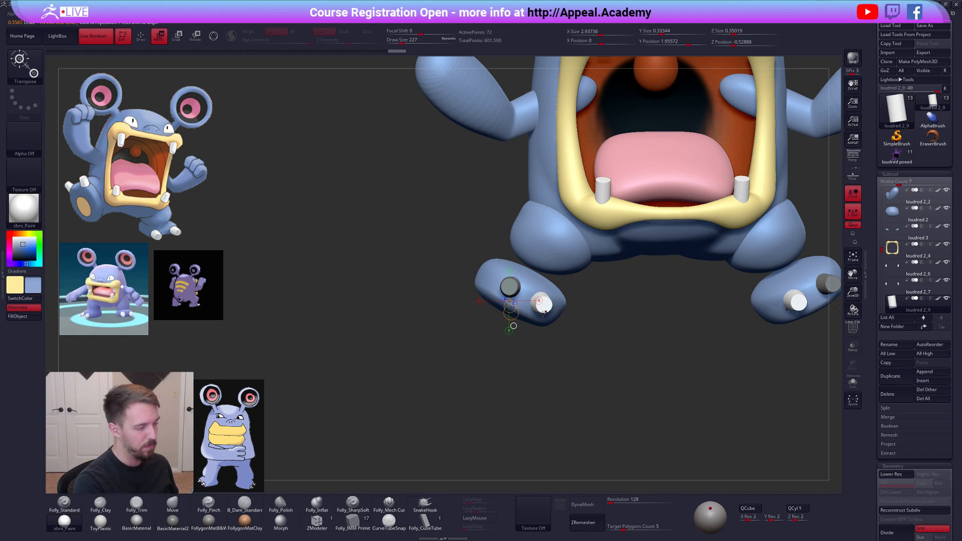
mouse_move(543, 309)
left_mouse_down()
mouse_move(619, 351)
mouse_move(635, 299)
left_mouse_up()
key("q")
right_click_drag(635, 301, 571, 379, "alt")
- Make the arms the active subtool and set the Move brush's draw size to 279 to adjust them
key("space")
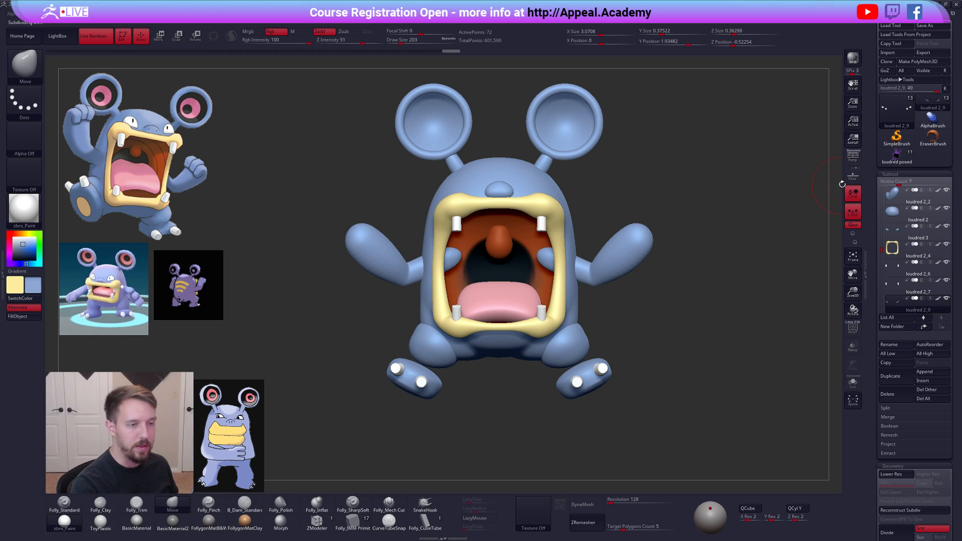
right_click_drag(686, 357, 668, 366, "alt")
key("space")
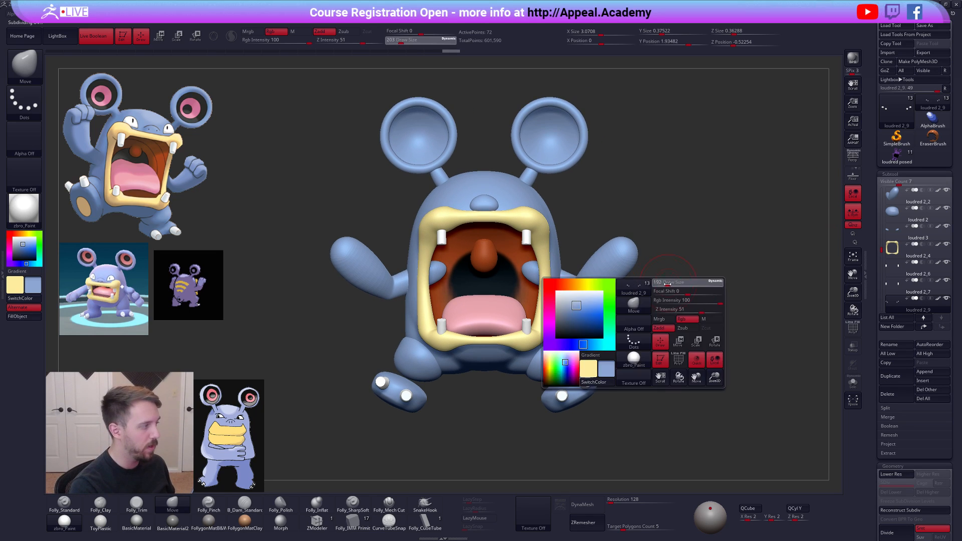
left_click(613, 275, "alt")
key("space")
mouse_move(612, 296)
right_mouse_down()
mouse_move(613, 308)
mouse_move(575, 254)
right_mouse_up()
key("space")
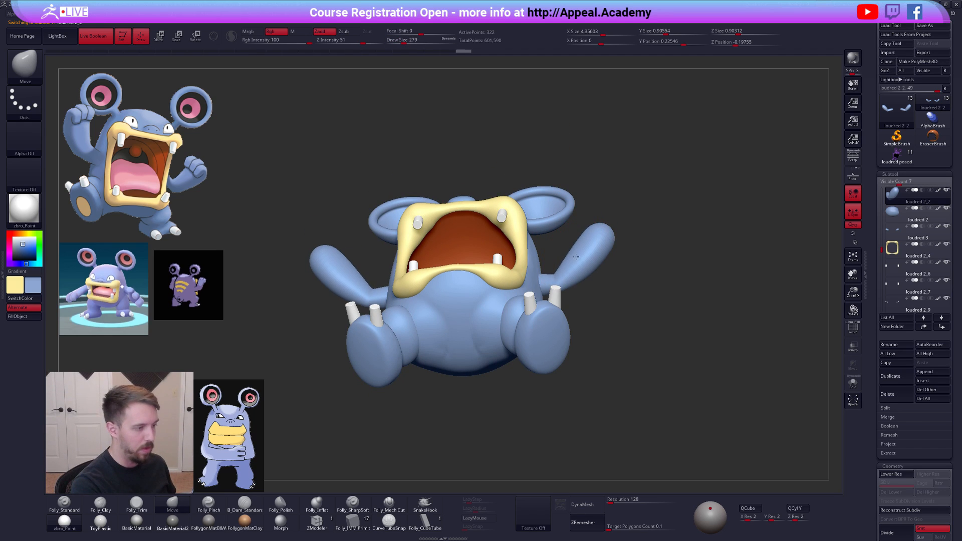
right_click_drag(575, 257, 523, 271)
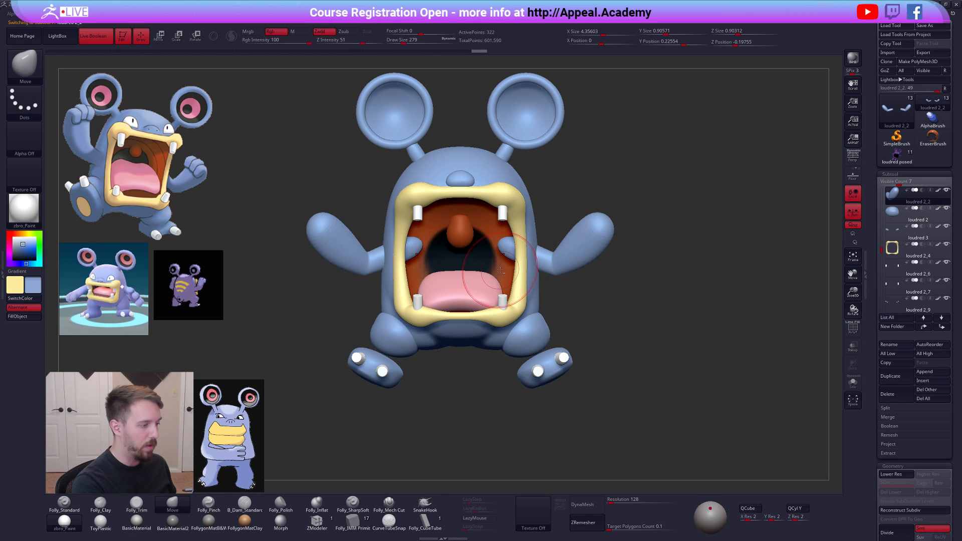
- Reselect the arms, turn off their smoothed subdivision preview and isolate them with Polyframe shown
left_click(501, 270, "alt")
left_click(572, 262, "alt")
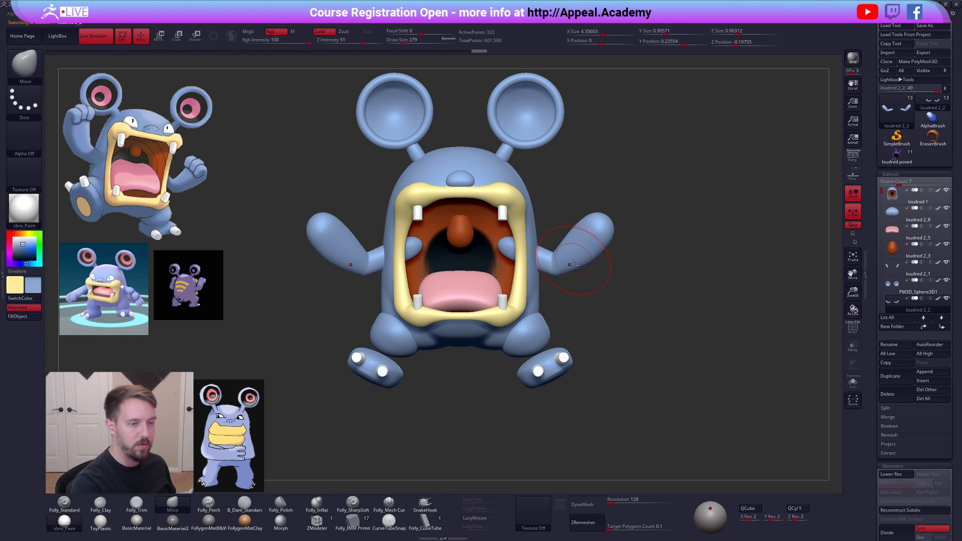
key("shift+d")
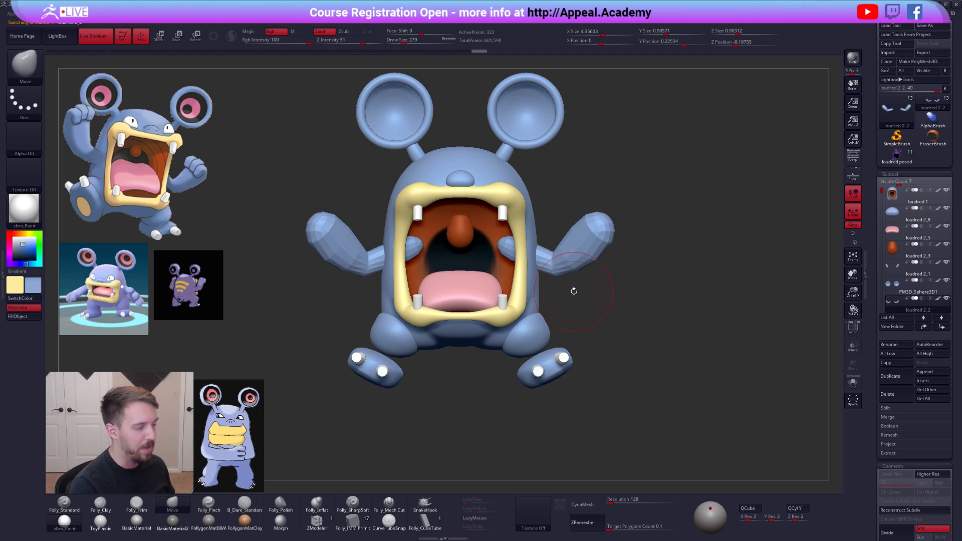
key("alt+s")
key("shift+f")
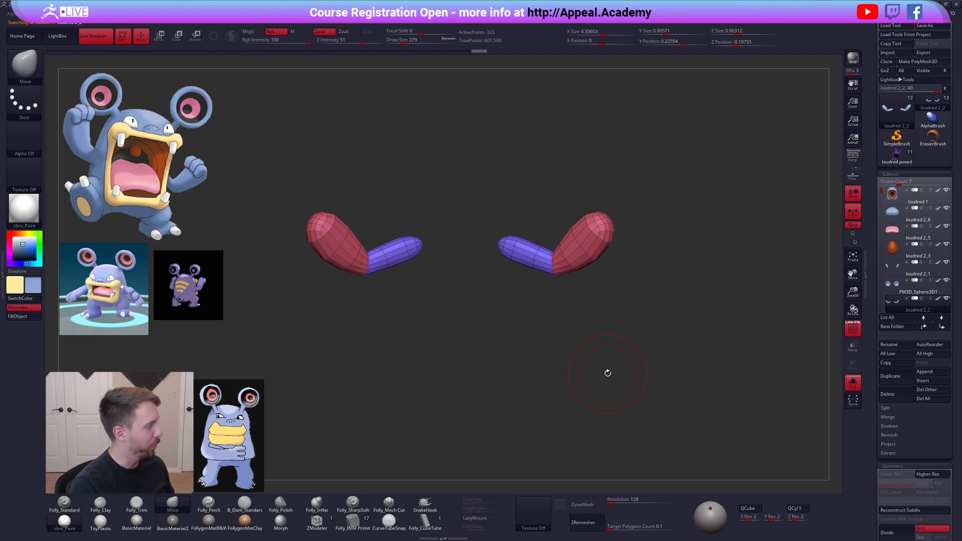
- Mask the forearms and reposition the unmasked upper arms with the Transpose line
left_click_drag(608, 373, 621, 391, "alt")
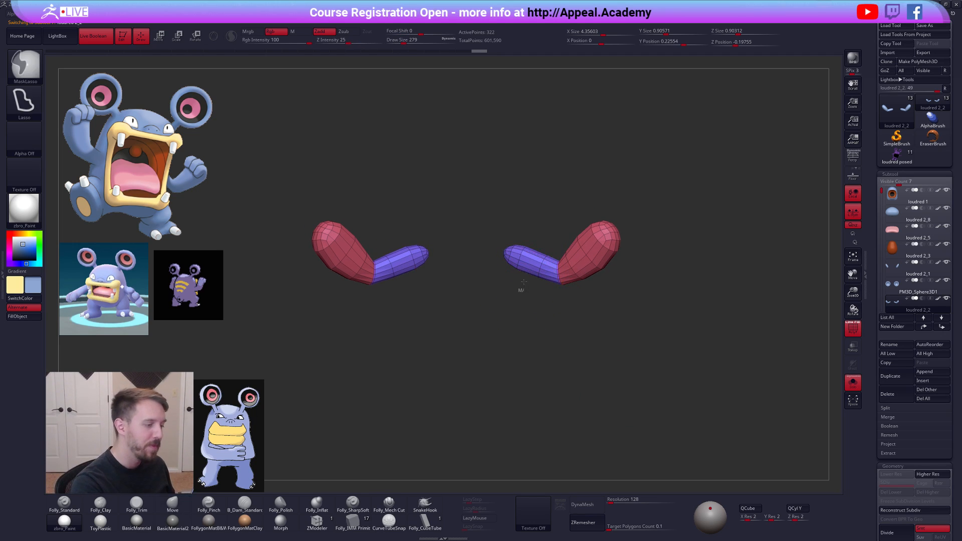
left_click_drag(519, 288, 496, 283, "ctrl")
left_click(475, 308, "ctrl")
left_click(548, 275, "ctrl")
key("ctrl+z")
key("ctrl+z")
key("ctrl+z")
key("ctrl+shift+z")
key("ctrl+shift+z")
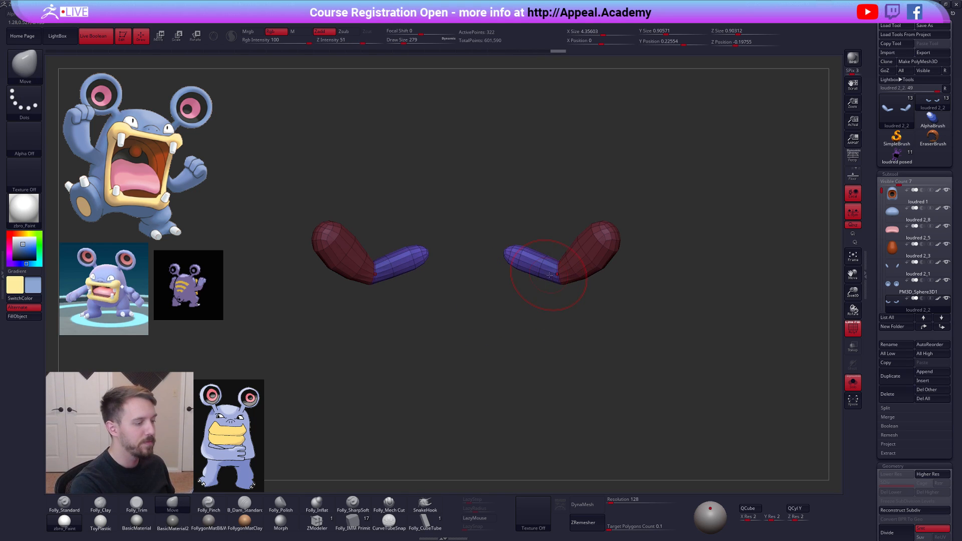
key("w")
left_click_drag(559, 274, 502, 247)
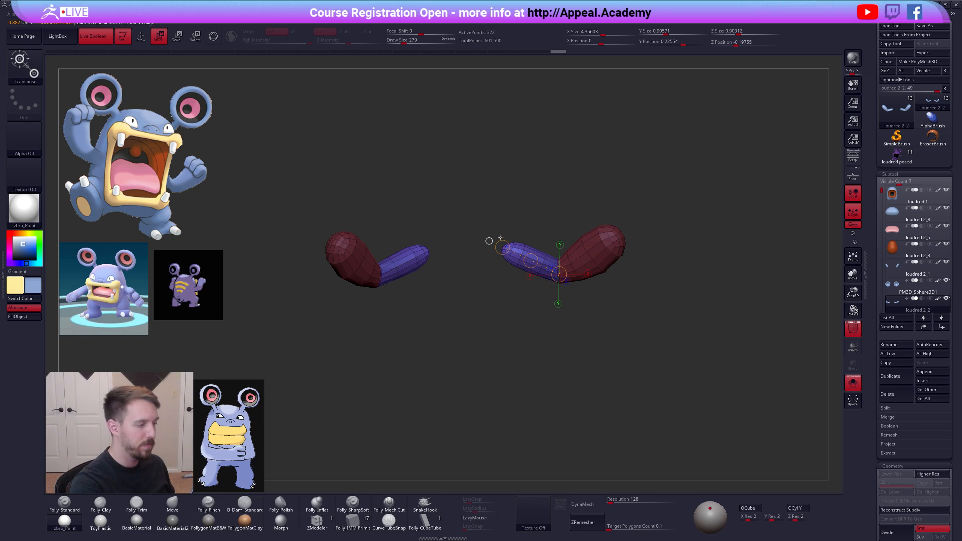
key("alt+s")
- Clear the arm mask, adjust the arms against the full model with the Move brush at draw size 239, and restore smoothing
key("q")
mouse_move(523, 260)
right_mouse_down()
mouse_move(580, 262)
mouse_move(468, 300)
right_mouse_up()
right_click_drag(529, 303, 569, 270)
left_click_drag(554, 217, 574, 223, "ctrl")
key("space")
left_click_drag(556, 270, 552, 270)
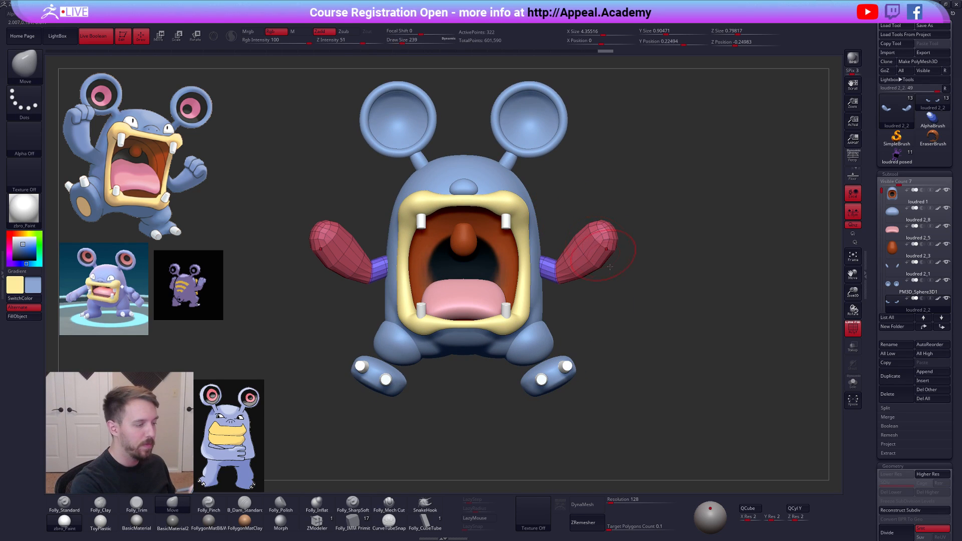
key("d")
key("shift+f")
mouse_move(621, 359)
right_mouse_down()
mouse_move(642, 365)
mouse_move(649, 386)
right_mouse_up()
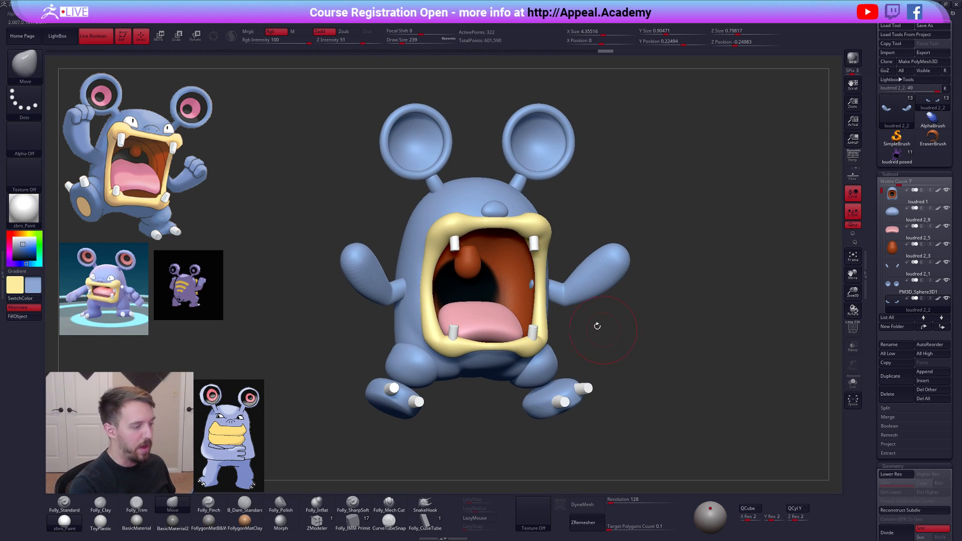
- Isolate the body at its lowest subdivision level and mask everything except the mouth interior
left_click(523, 291, "alt")
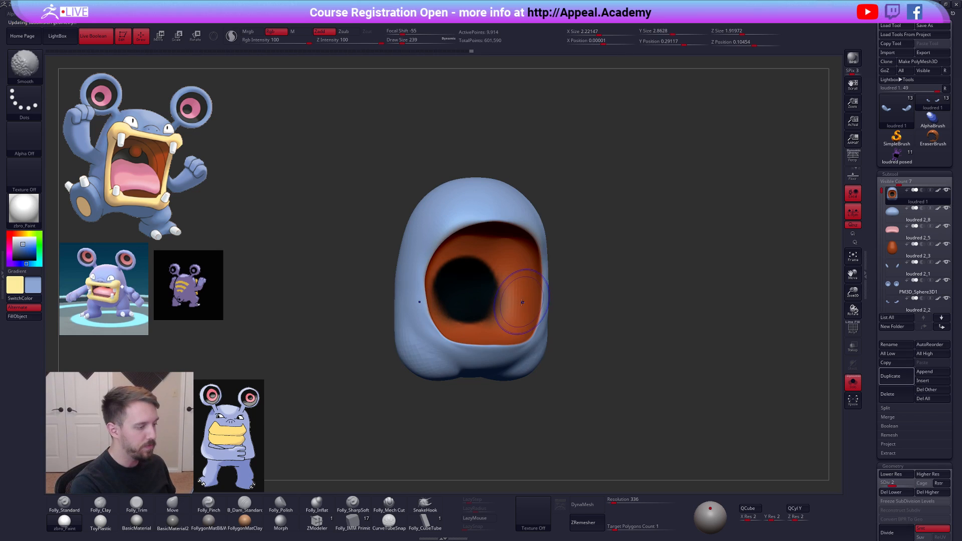
key("shift+f")
key("w")
left_click(516, 307, "ctrl")
key("q")
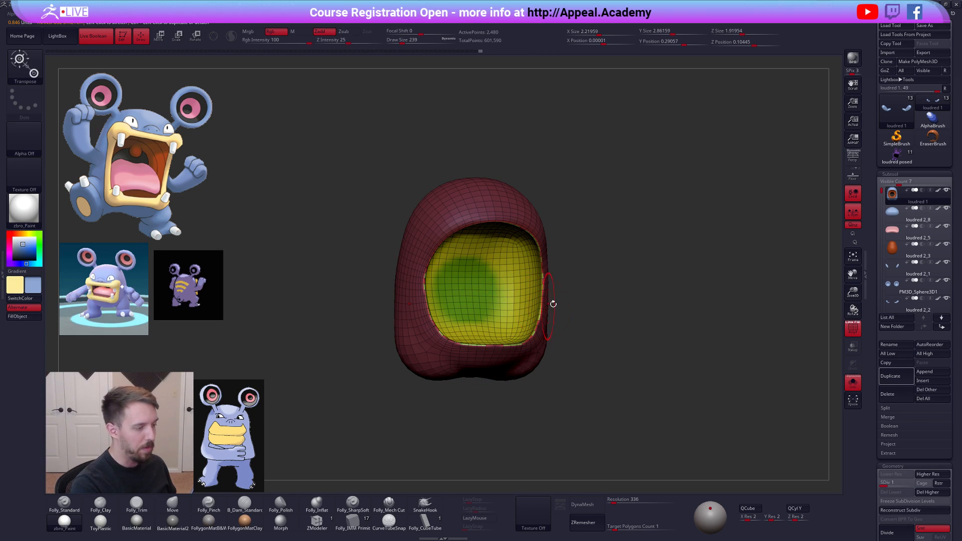
key("ctrl+i")
key("shift+f")
key("b")
key("m")
key("v")
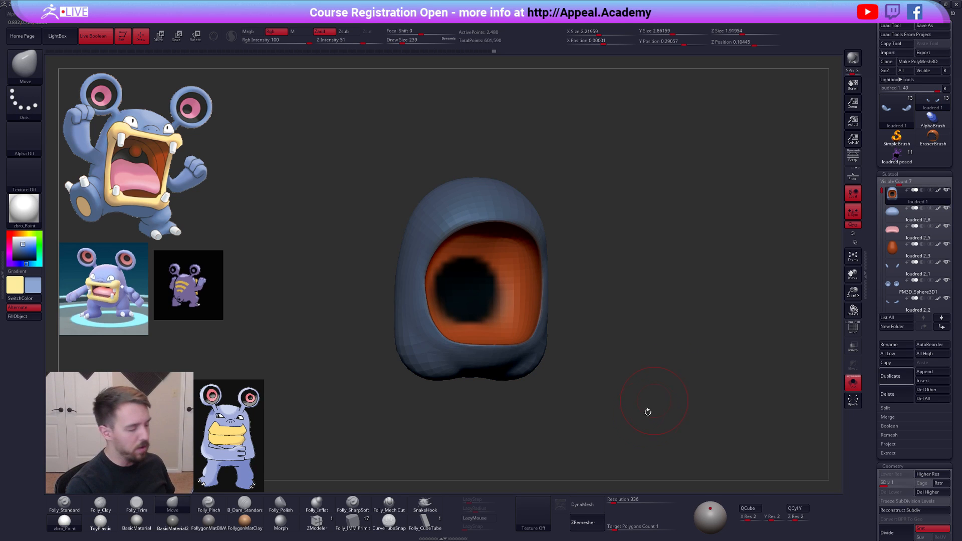
- Show the whole model and scale the unmasked mouth interior from the front
key("alt+s")
key("e")
left_click_drag(550, 307, 544, 291)
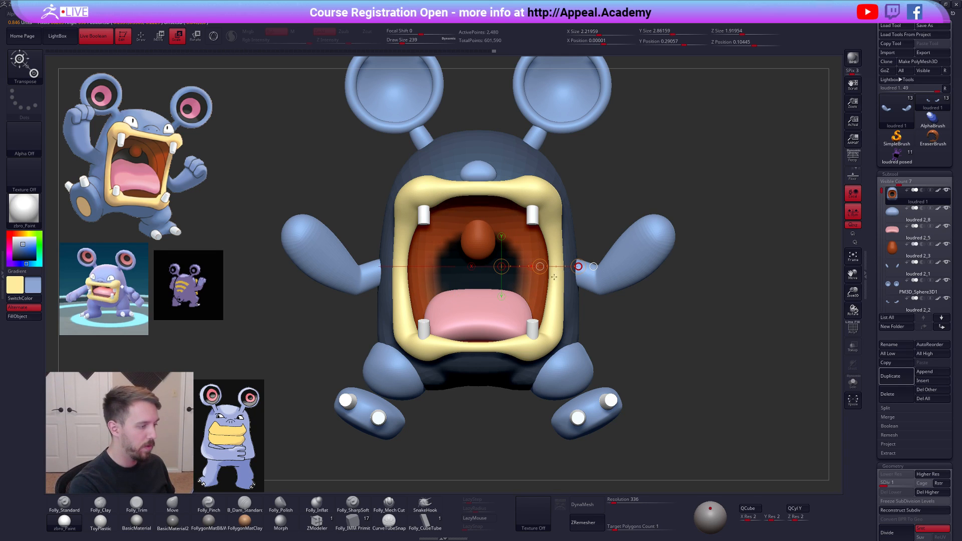
mouse_move(592, 266)
left_mouse_down()
mouse_move(613, 341)
mouse_move(604, 393)
mouse_move(576, 361)
left_mouse_up()
- Refine the mouth interior's shape using the Move brush at draw size 279
key("b")
key("m")
key("v")
key("space")
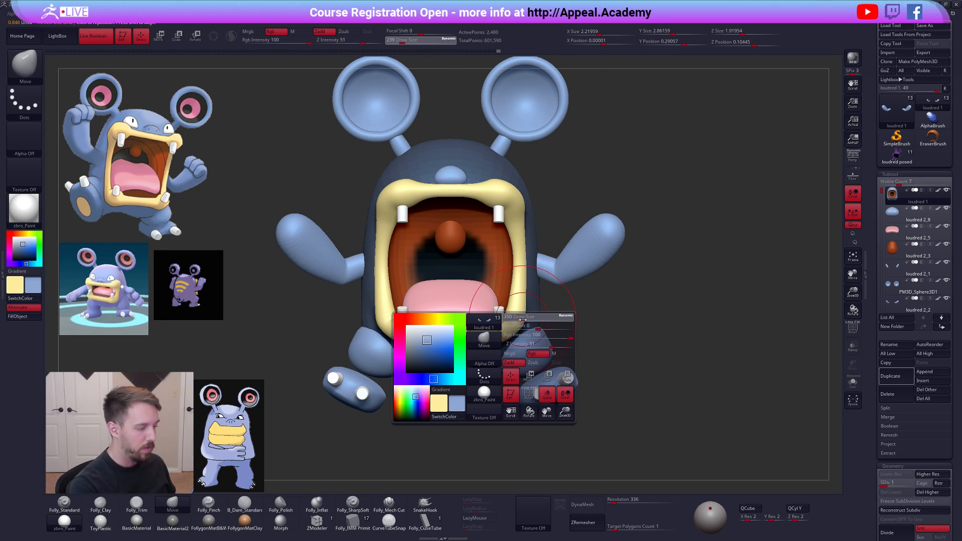
right_click_drag(479, 327, 489, 312)
mouse_move(495, 270)
right_mouse_down()
mouse_move(445, 239)
mouse_move(481, 202)
right_mouse_up()
- Return the body to its highest subdivision level with Polyframe off
key("shift+f")
key("shift+f")
mouse_move(484, 231)
right_mouse_down()
mouse_move(479, 253)
mouse_move(610, 305)
right_mouse_up()
key("d")
key("d")
key("d")
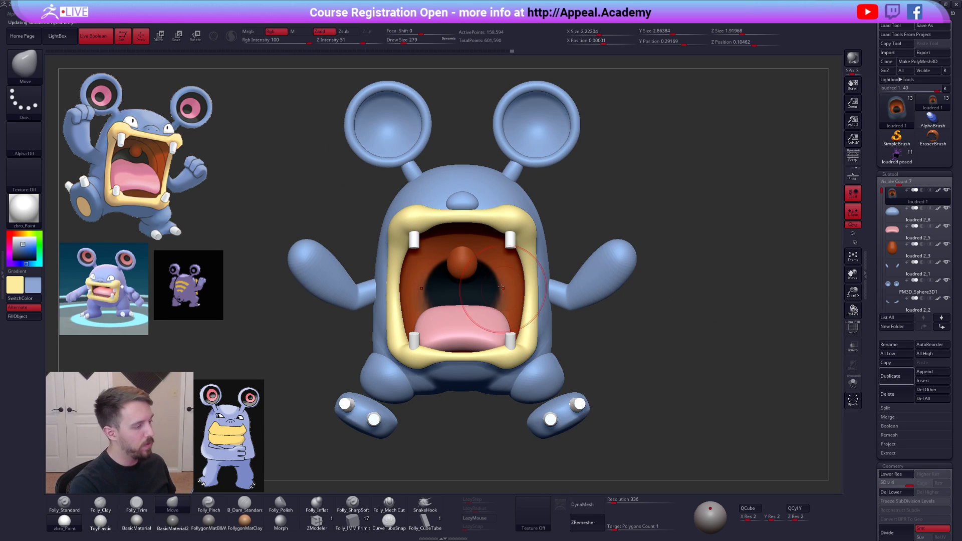
- Isolate the body and clean up the black throat opening by painting with the Folly_Standard brush at draw size 181
key("space")
left_click_drag(484, 267, 482, 267)
key("alt+s")
key("space")
left_click_drag(522, 305, 520, 305)
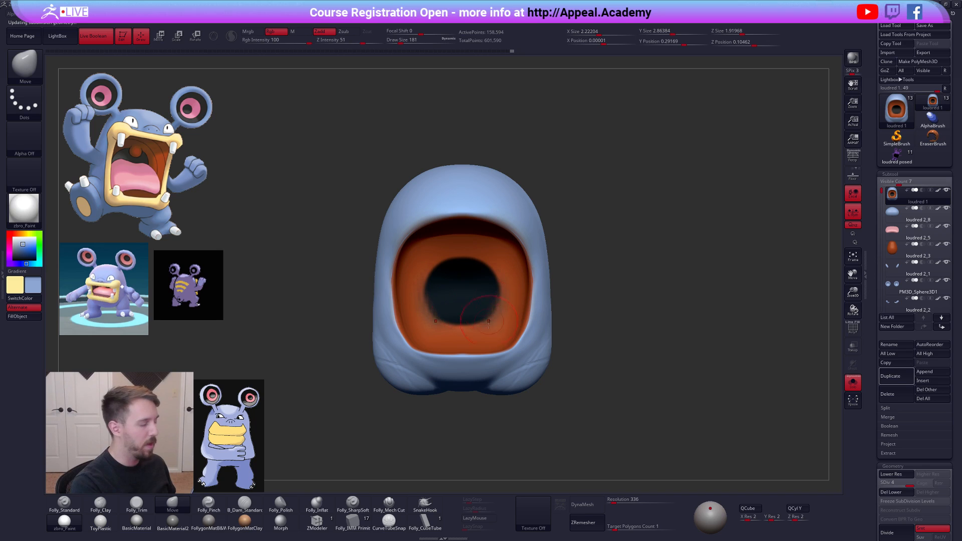
key("1")
key("c")
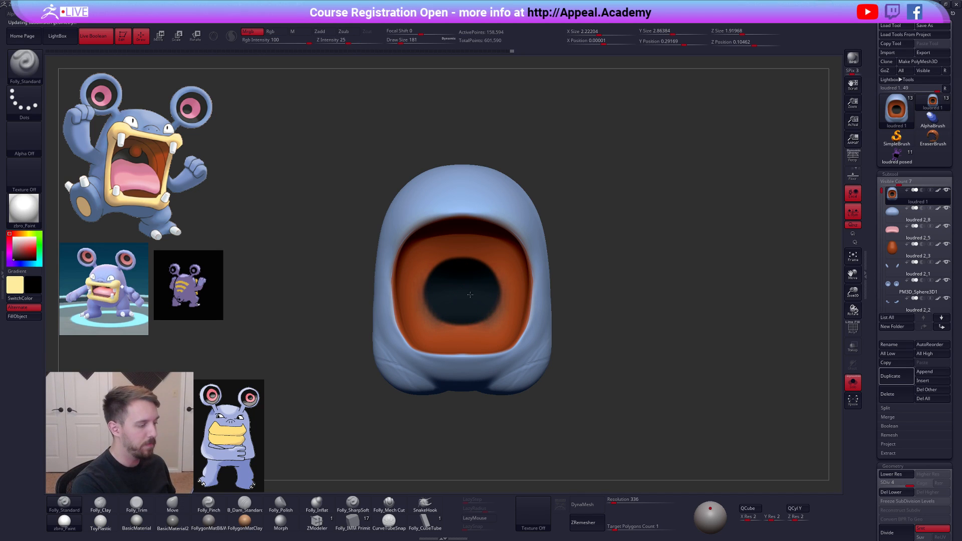
key("alt+s")
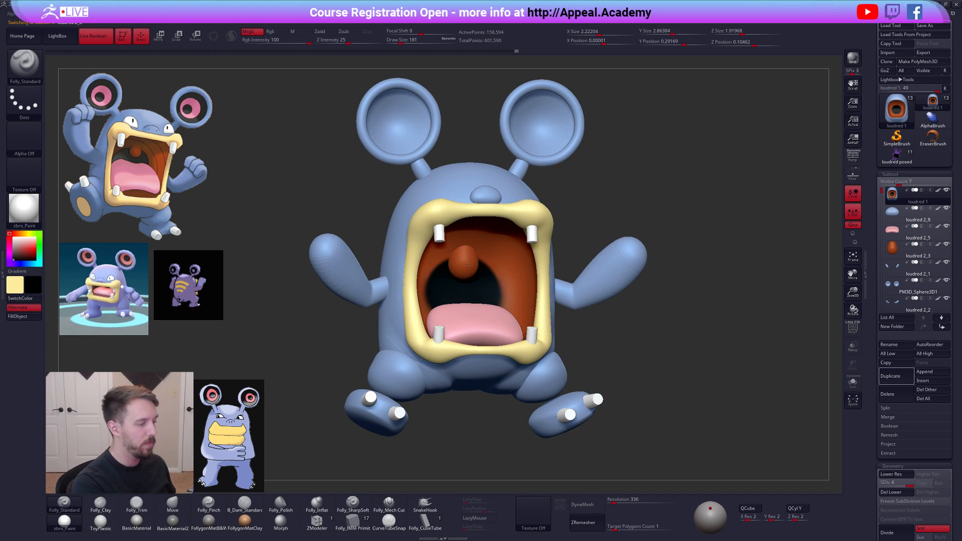
- Make the uvula the active subtool, isolate it and set the Move brush's draw size to 321
left_click(467, 264, "alt")
right_click_drag(468, 265, 492, 273)
key("space")
left_click_drag(516, 273, 466, 275)
key("4")
key("alt+s")
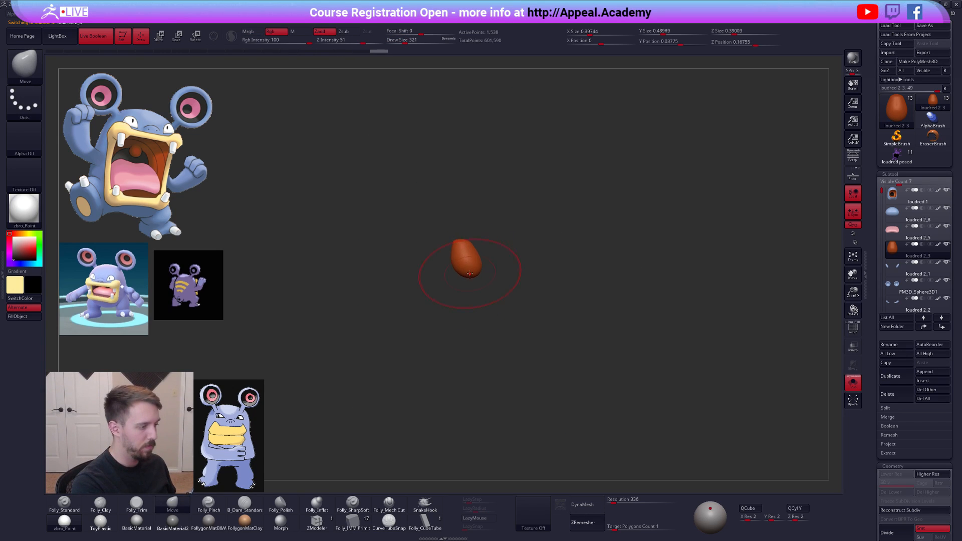
- Scale the uvula down slightly and raise it within the mouth
key("alt+s")
key("w")
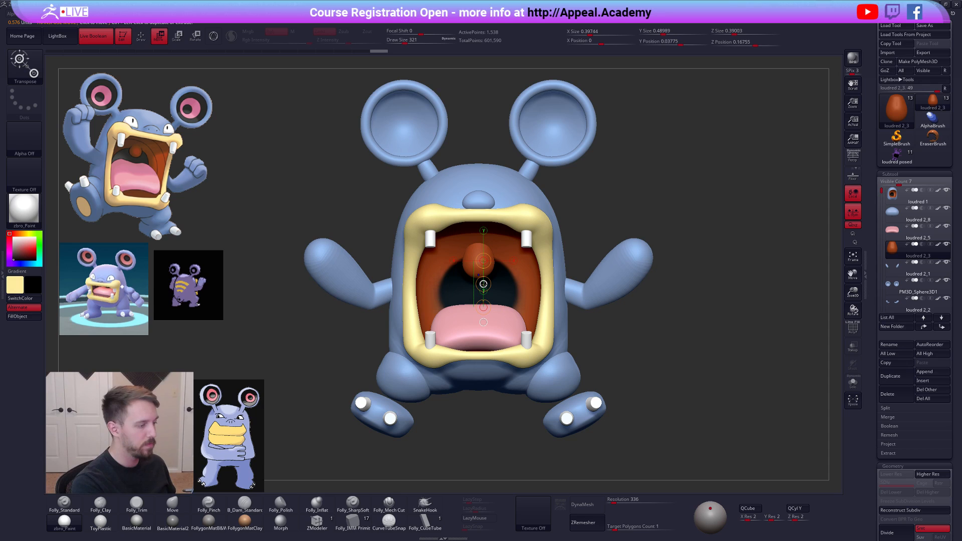
key("e")
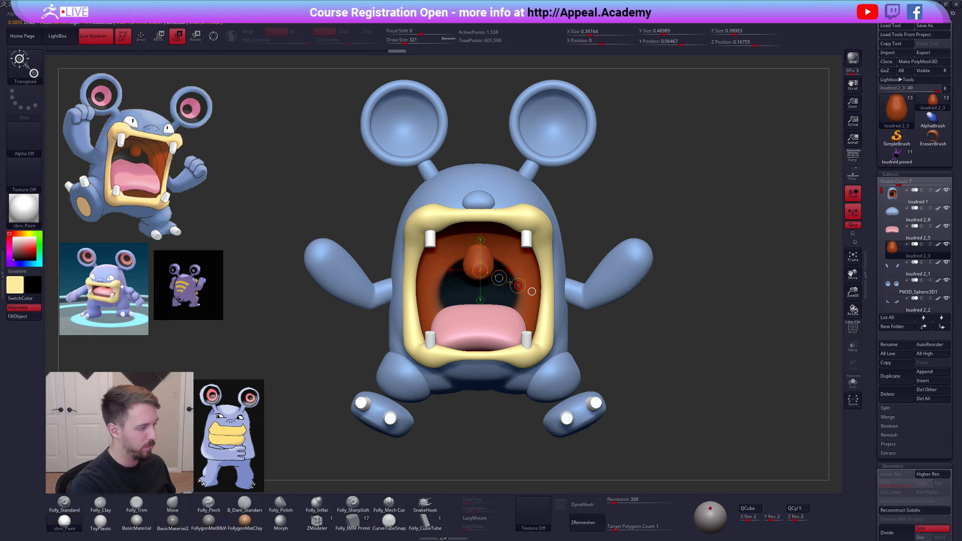
left_click_drag(498, 278, 498, 277)
key("q")
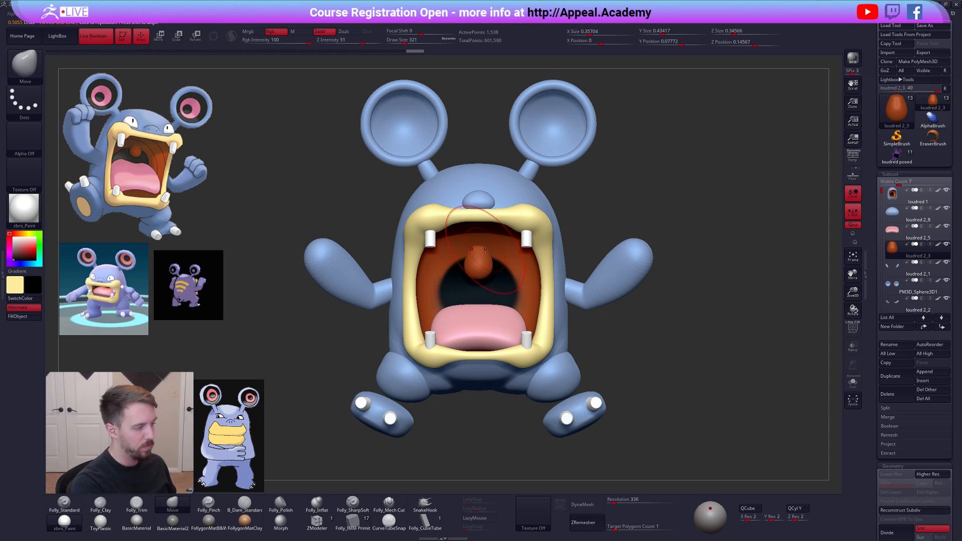
key("w")
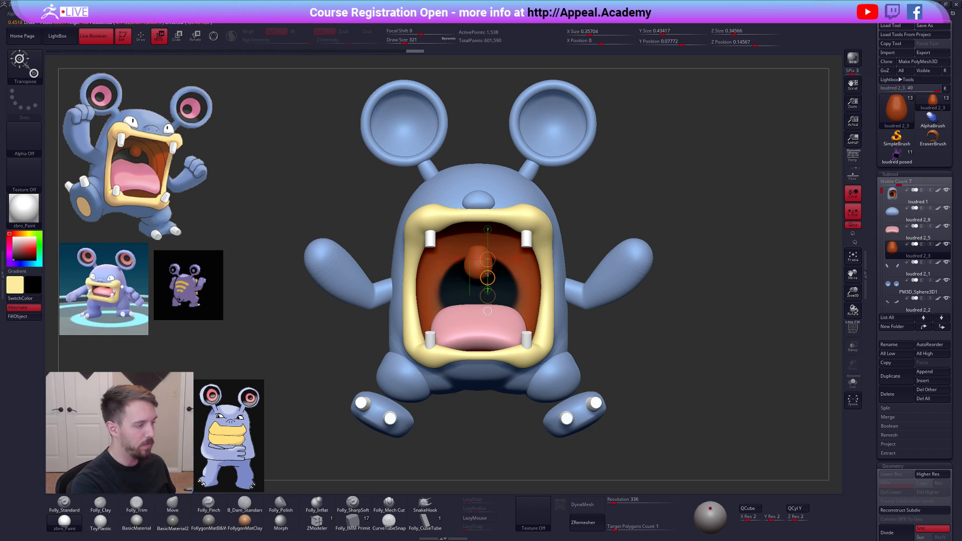
key("q")
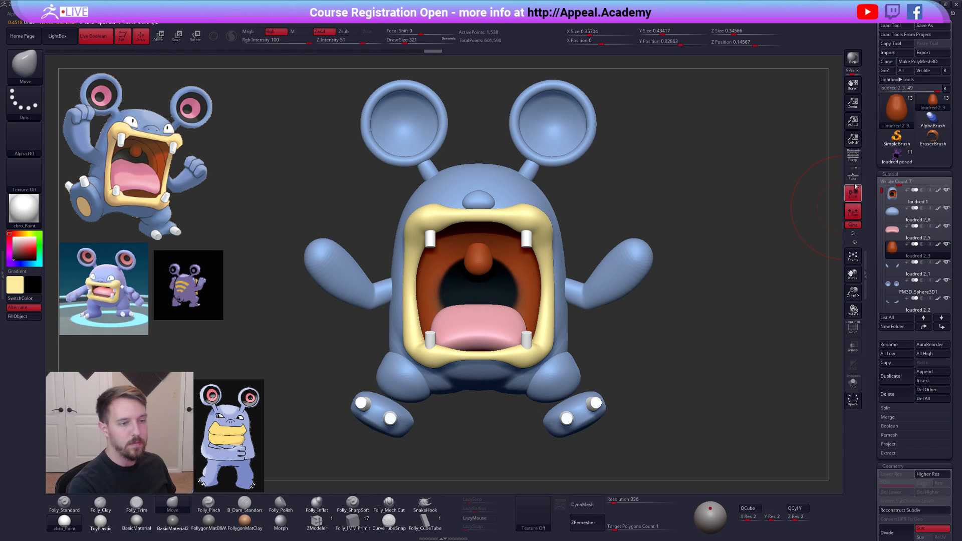
- Check the whole model's proportions with perspective temporarily enabled
left_click(850, 160)
key("f")
left_click_drag(693, 330, 690, 368)
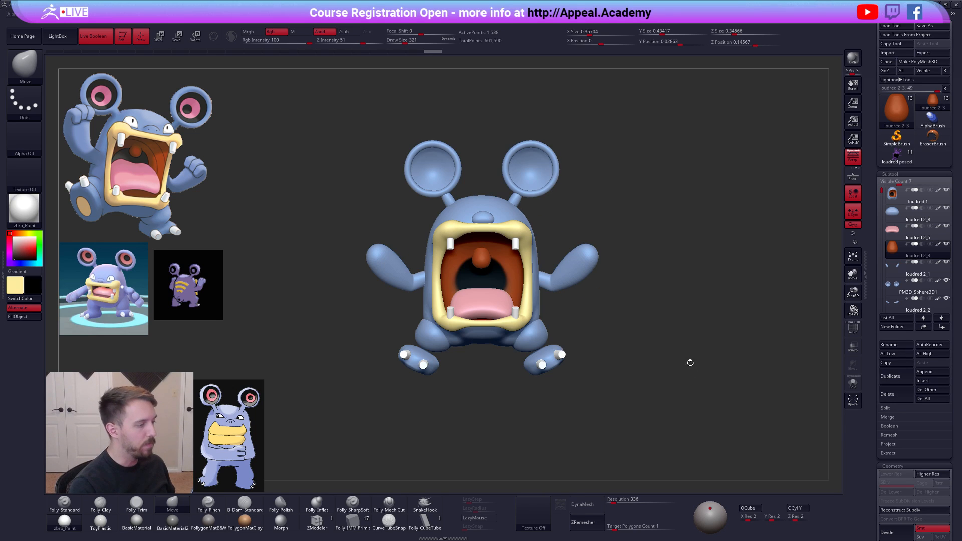
left_click(853, 163)
- Make the arms the active subtool and reshape the forearm ends with the Move brush at draw size 306
left_click(583, 273, "alt")
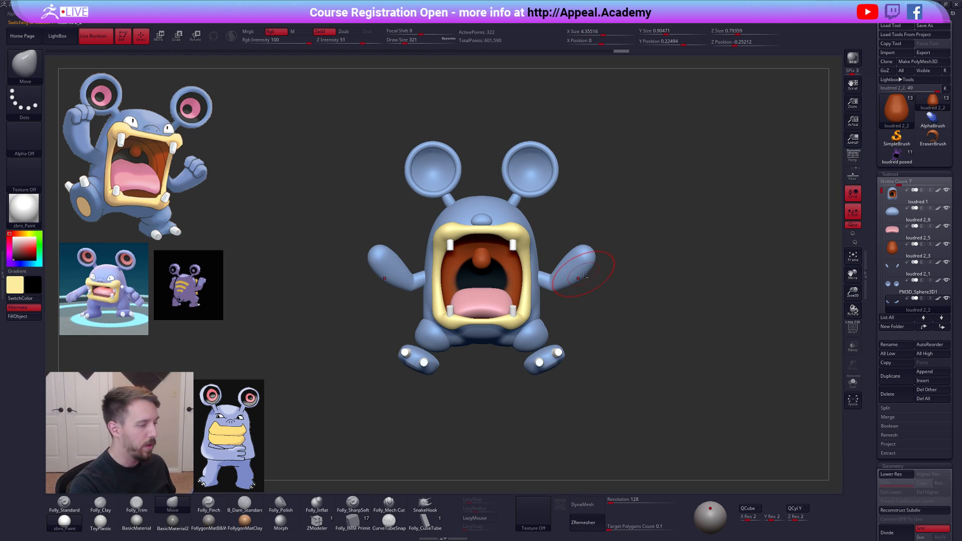
mouse_move(584, 283)
left_mouse_down("alt")
mouse_move(557, 291)
mouse_move(541, 318)
mouse_move(569, 274)
left_mouse_up("alt")
key("space")
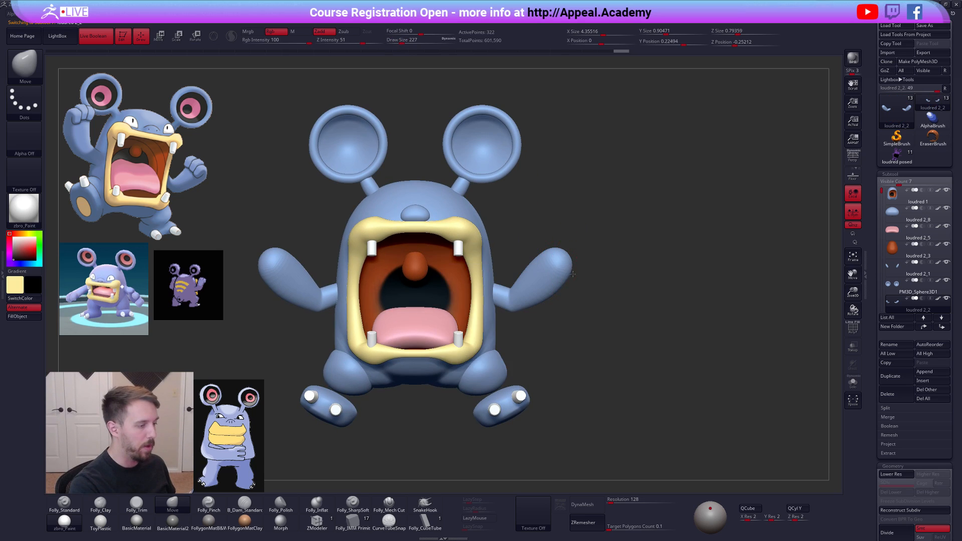
left_click_drag(576, 321, 596, 324)
key("space")
left_click_drag(547, 249, 550, 248)
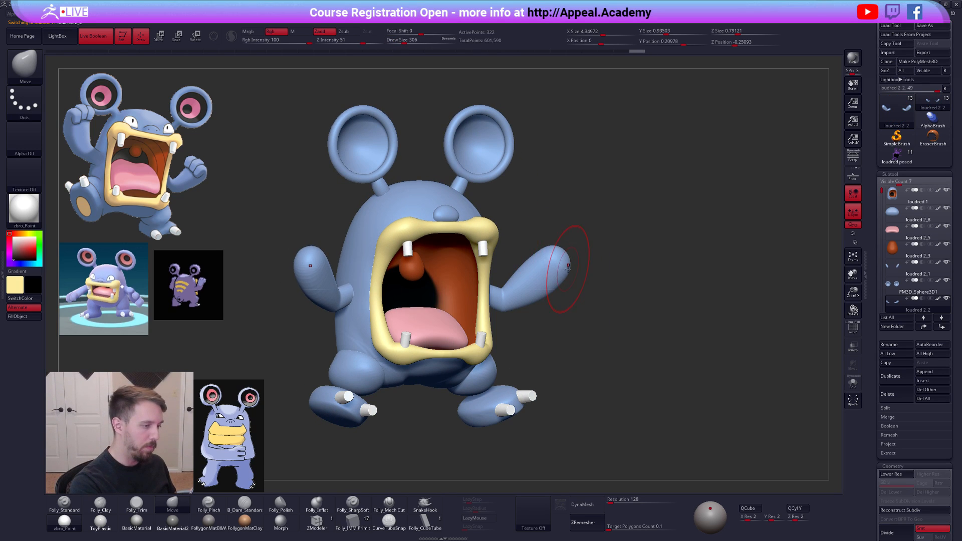
left_click_drag(568, 279, 555, 250)
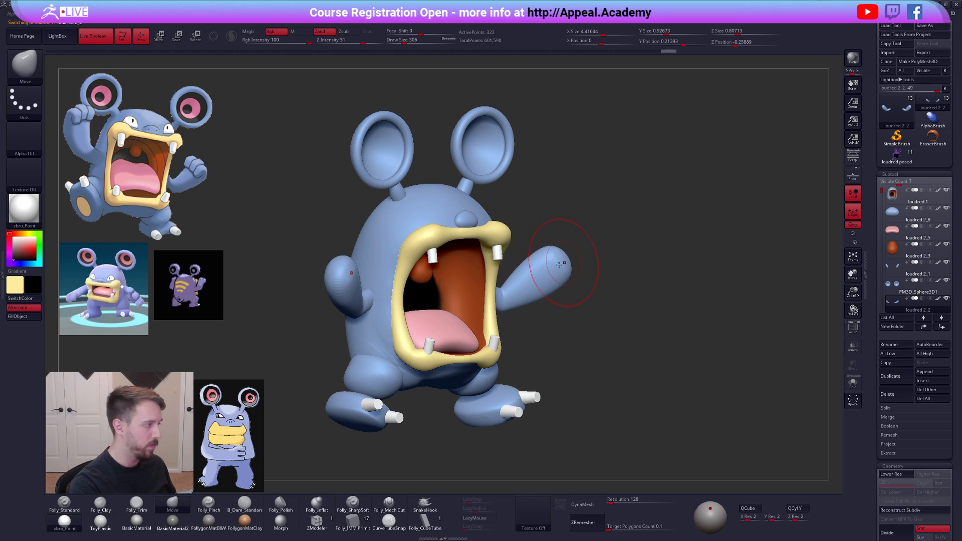
- Isolate the arms unsmoothed with Polyframe shown and refine the forearms with the Move brush at draw size 321
mouse_move(549, 313)
left_mouse_down()
mouse_move(526, 289)
mouse_move(551, 296)
left_mouse_up()
key("space")
left_click_drag(558, 335, 531, 330)
left_click_drag(544, 281, 545, 275)
left_click_drag(531, 331, 506, 348)
key("alt+s")
left_click_drag(551, 315, 556, 296)
key("shift+d")
key("shift+f")
left_click_drag(560, 244, 544, 255)
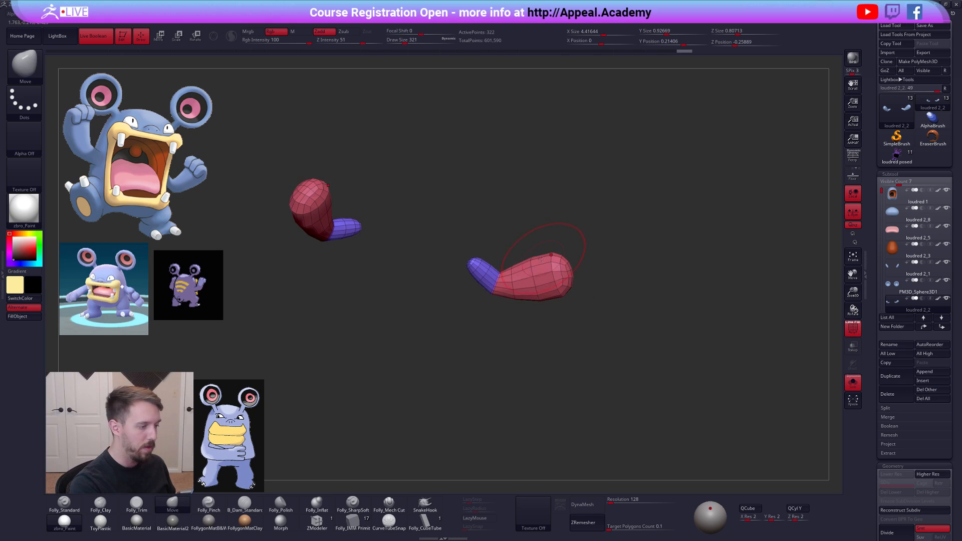
- Mask the upper arms and rotate the forearms at the elbows
key("ctrl")
left_click(621, 235, "ctrl")
left_click_drag(593, 295, 552, 281)
key("r")
left_click_drag(628, 259, 601, 277)
key("q")
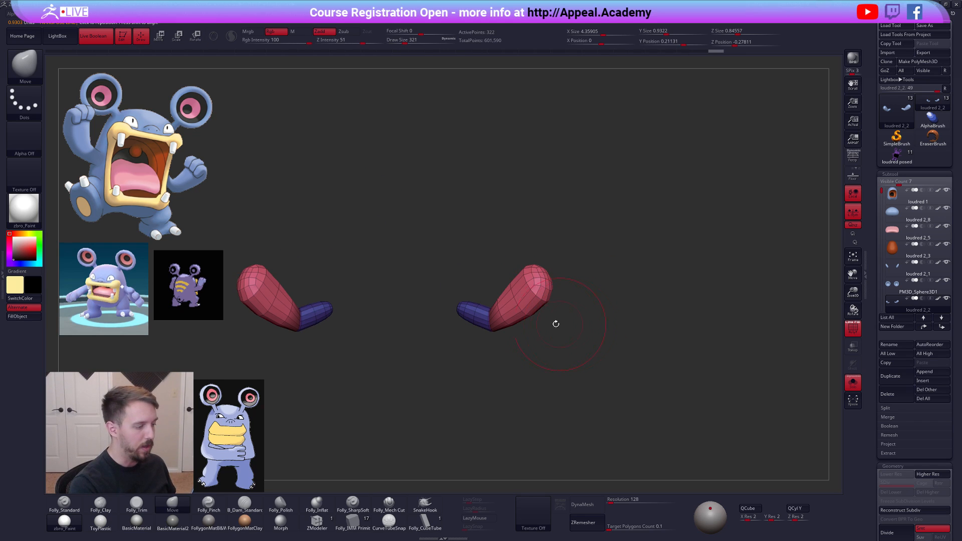
- Bring back the full model and restore the arms' smoothed preview with Polyframe off
left_click_drag(561, 324, 561, 338)
mouse_move(509, 304)
left_mouse_down()
mouse_move(569, 333)
mouse_move(561, 308)
mouse_move(556, 359)
mouse_move(555, 350)
left_mouse_up()
key("shift+s")
key("d")
key("shift+f")
key("space")
left_click_drag(586, 296, 580, 295)
mouse_move(588, 297)
left_mouse_down("alt")
mouse_move(607, 299)
mouse_move(617, 286)
left_mouse_up("alt")
- Isolate the upper teeth, mask their tips and scale their bases to taper them
left_click(492, 272, "alt")
key("shift+s")
left_click_drag(466, 275, 528, 275, "ctrl")
left_click(527, 275, "ctrl")
left_click_drag(516, 275, 502, 284)
key("e")
left_click(485, 261)
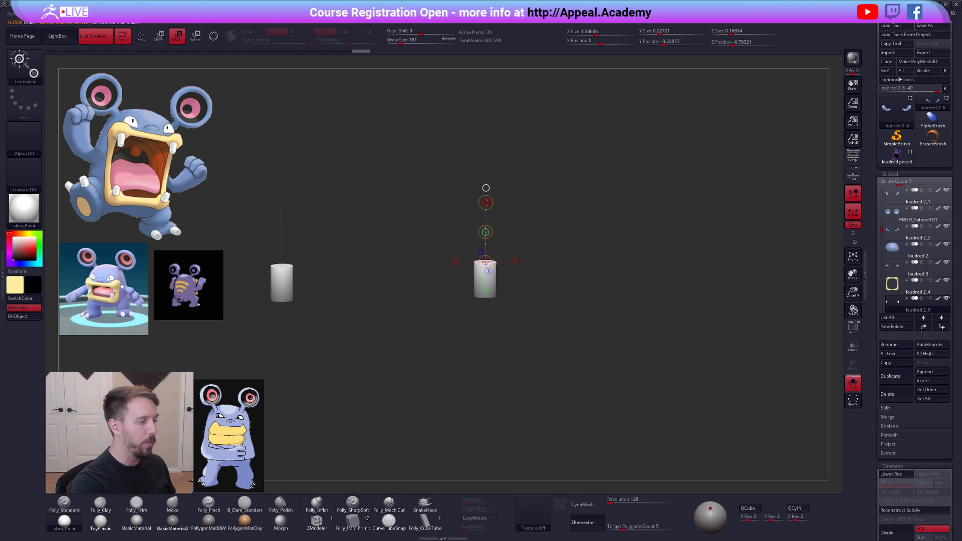
- Move the upper teeth's bases up into the lip against the full model and clear the mask
key("w")
key("shift+s")
key("q")
key("w")
mouse_move(597, 245)
left_mouse_down("ctrl")
mouse_move(613, 258)
mouse_move(596, 305)
mouse_move(641, 266)
left_mouse_up("ctrl")
key("q")
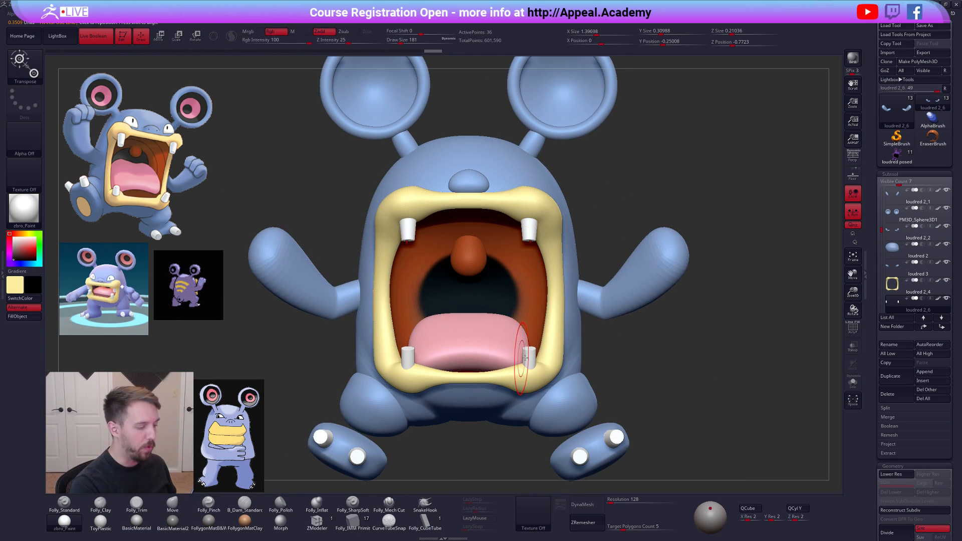
- Isolate the lower teeth, mask their tips and scale their bases to taper them
left_click(527, 358, "alt")
key("shift+s")
left_click_drag(557, 350, 558, 284, "alt")
left_click_drag(558, 284, 564, 324, "alt")
mouse_move(529, 284)
left_mouse_down()
mouse_move(584, 310)
mouse_move(577, 302)
left_mouse_up()
left_click_drag(567, 305, 560, 271)
key("e")
left_click(526, 310)
left_click_drag(556, 363, 567, 346)
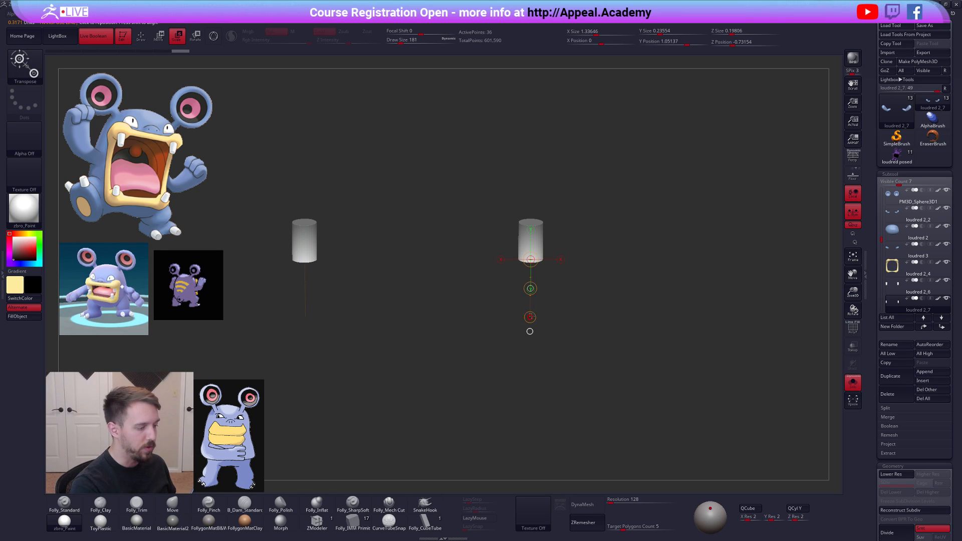
- Move the lower teeth's bases down into the lip against the full model and clear the mask
key("shift+s")
key("w")
left_click_drag(530, 289, 577, 342)
right_click_drag(577, 343, 576, 341)
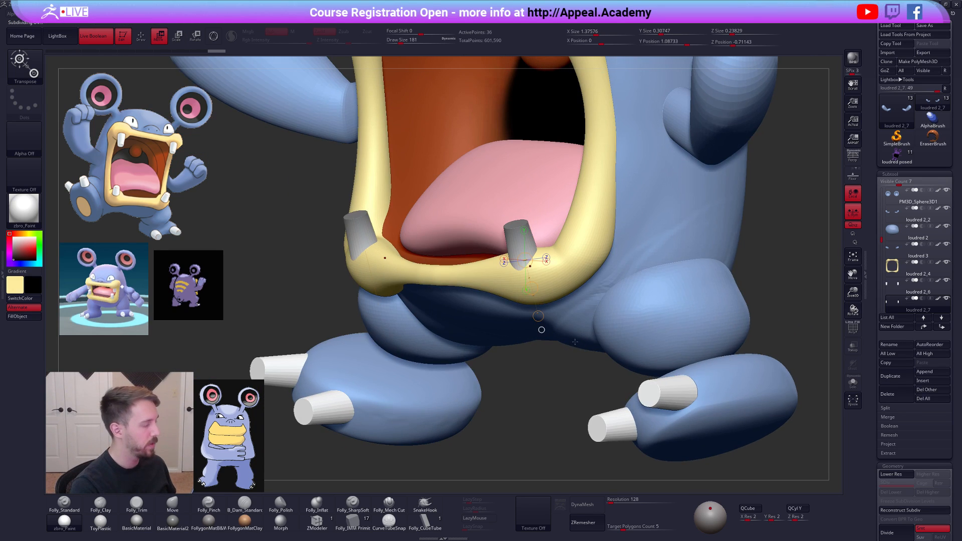
key("q")
right_click_drag(519, 321, 521, 251, "ctrl")
mouse_move(668, 323)
left_mouse_down("ctrl")
mouse_move(677, 332)
mouse_move(575, 285)
mouse_move(605, 339)
left_mouse_up("ctrl")
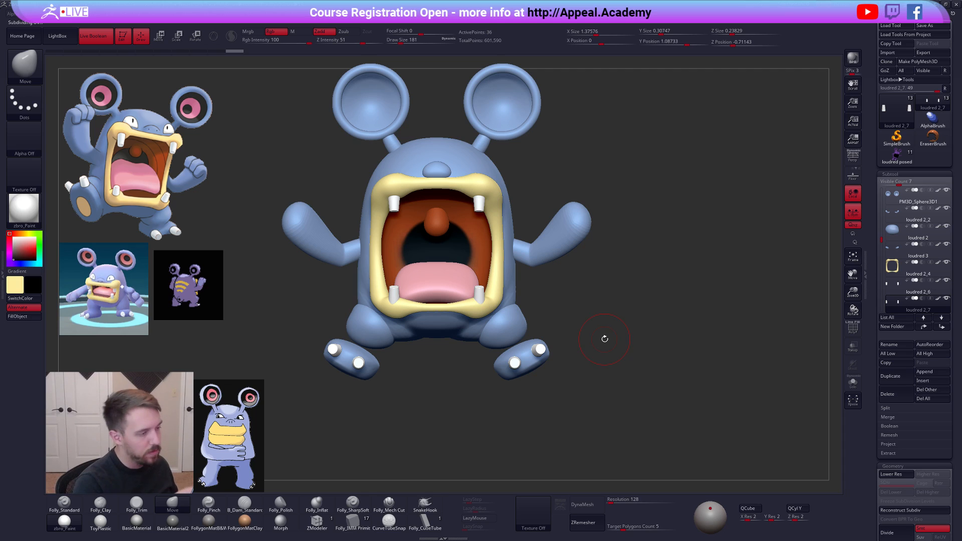
- Duplicate the arms subtool and replace the copy with a QCube at X, Y and Z resolution 1
key("space")
left_click_drag(590, 229, 588, 229)
left_click(583, 229, "alt")
left_click_drag(600, 281, 587, 315, "alt")
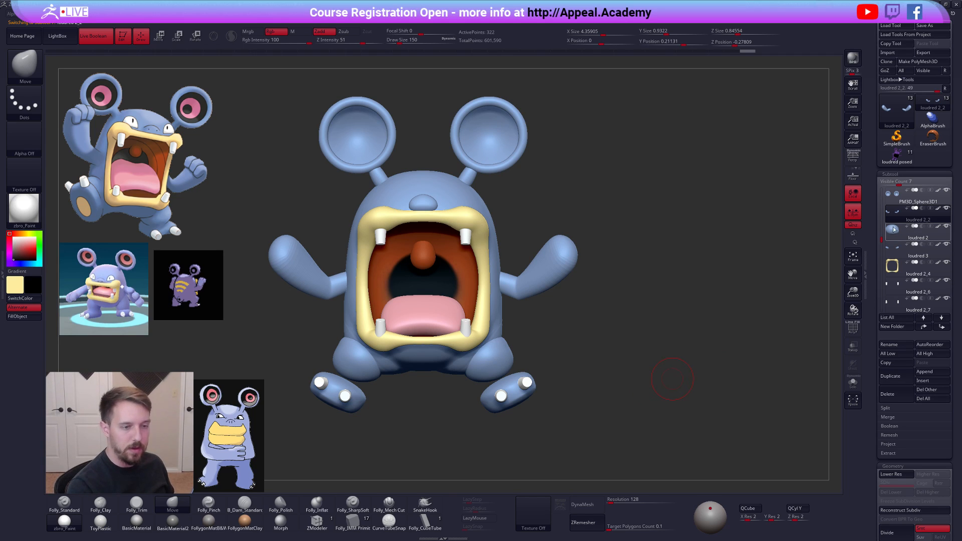
left_click(890, 376)
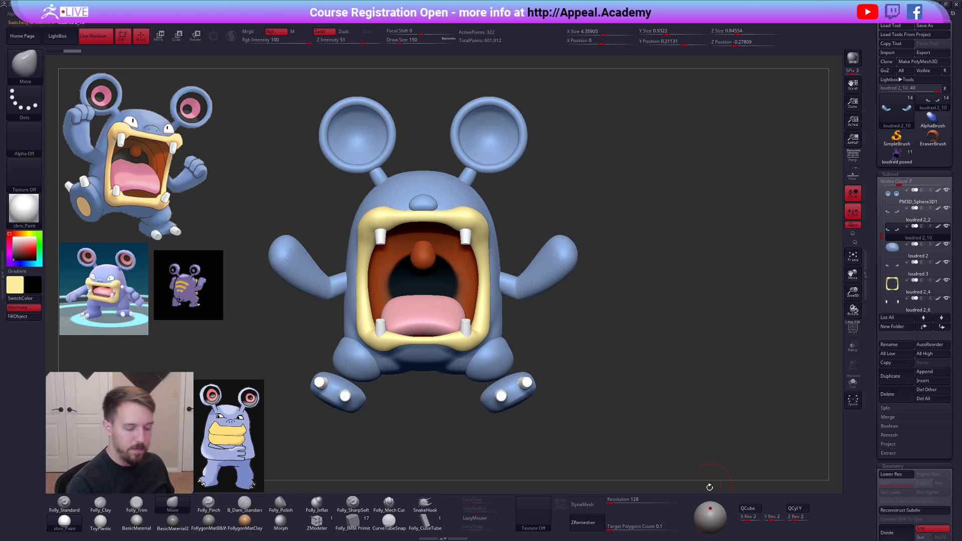
left_click_drag(750, 518, 741, 518)
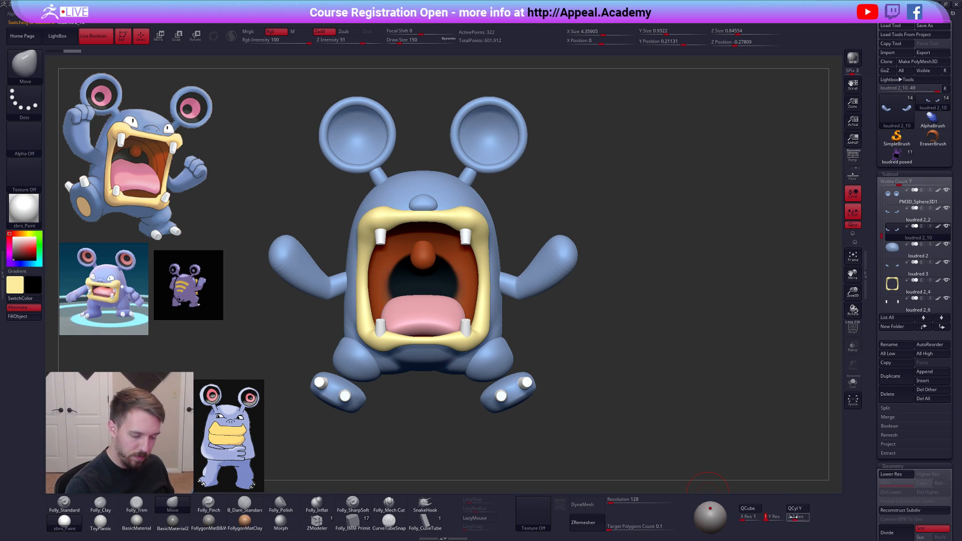
left_click(752, 510)
key("shift+d")
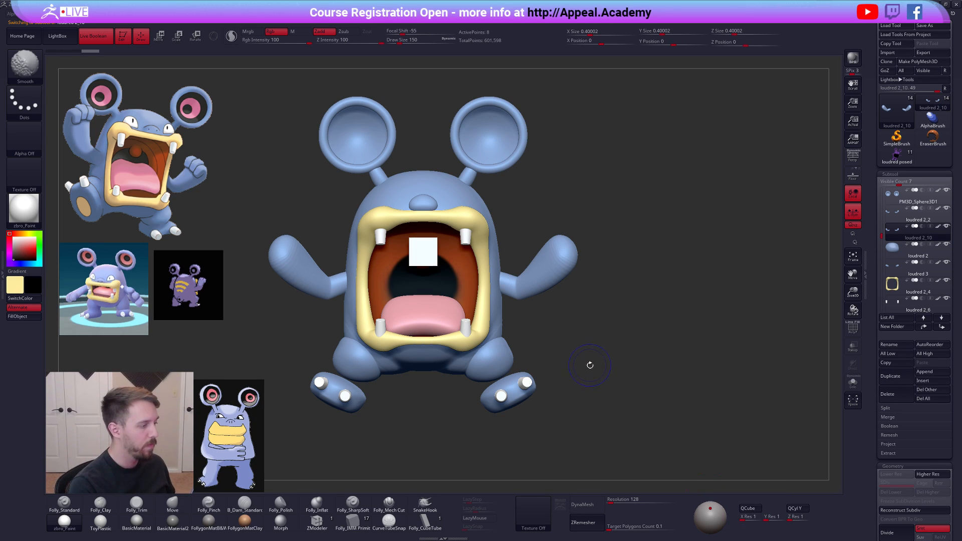
- Isolate the new cube and fill it with the blue sampled from the body
key("alt+s")
left_click_drag(440, 241, 511, 251, "alt")
left_click(322, 520)
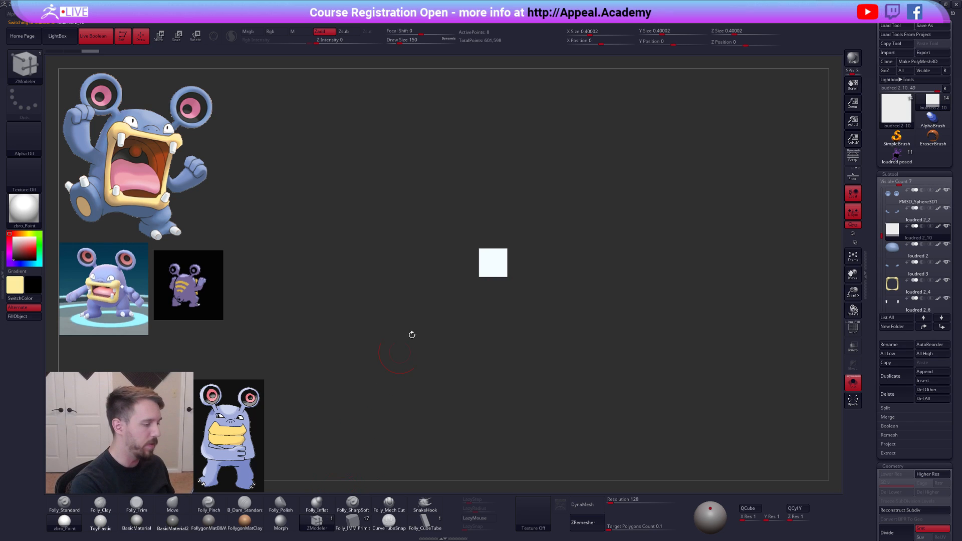
right_click_drag(481, 267, 496, 281, "ctrl")
key("z")
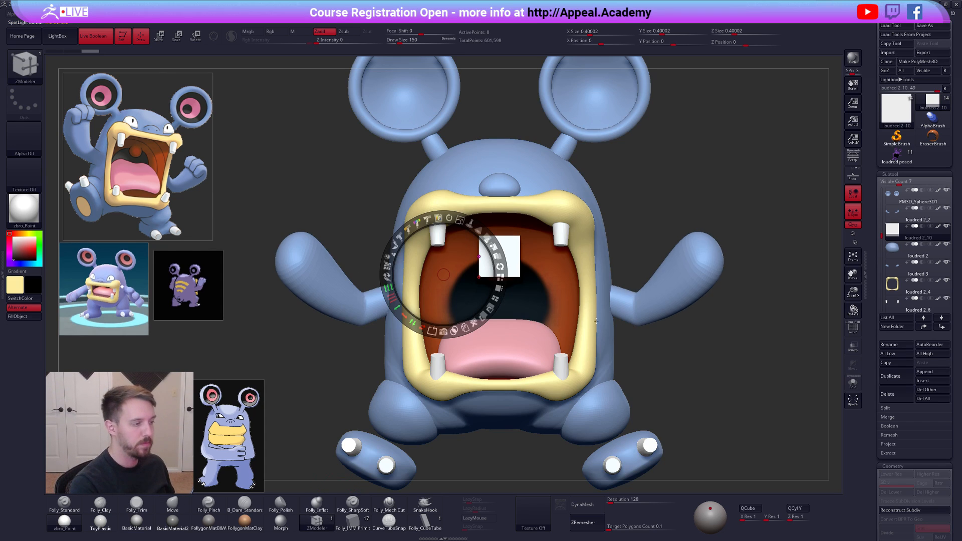
key("z")
key("c")
right_click_drag(516, 382, 520, 379)
key("1")
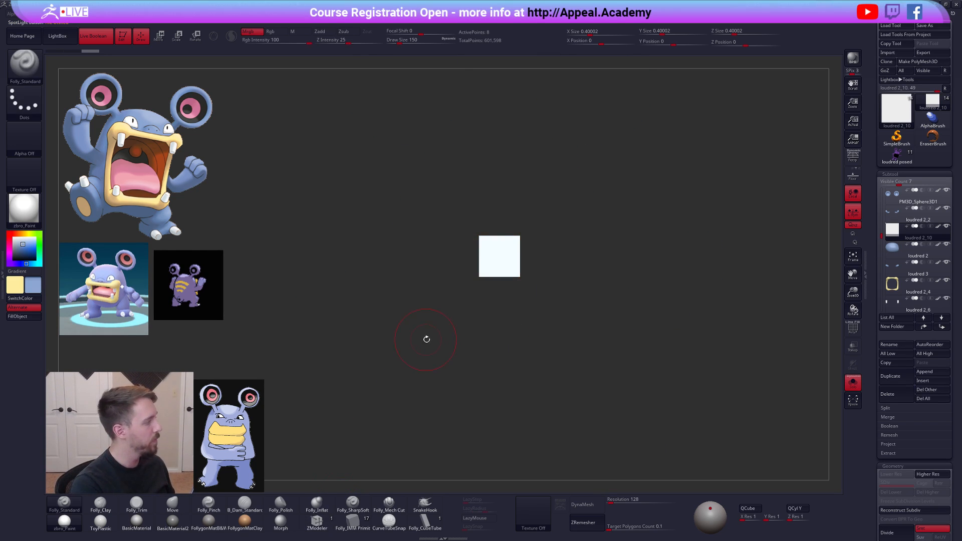
left_click(36, 319)
right_click_drag(523, 235, 556, 256, "ctrl")
right_click_drag(556, 257, 581, 287, "alt")
key("s")
left_click_drag(596, 270, 588, 269)
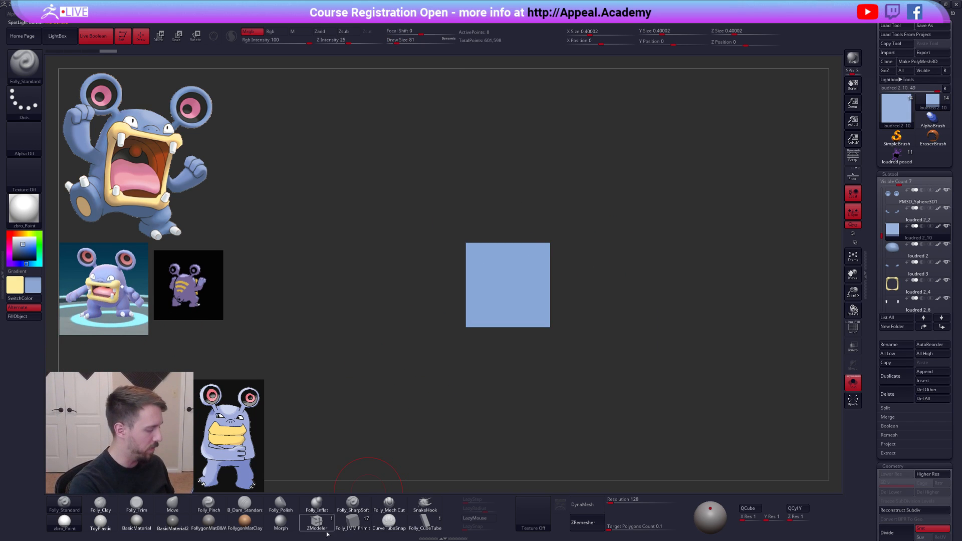
- Extend the cube upward with QMesh on its top face to form a three-segment finger column
left_click(325, 520)
right_click_drag(498, 264, 511, 331, "alt")
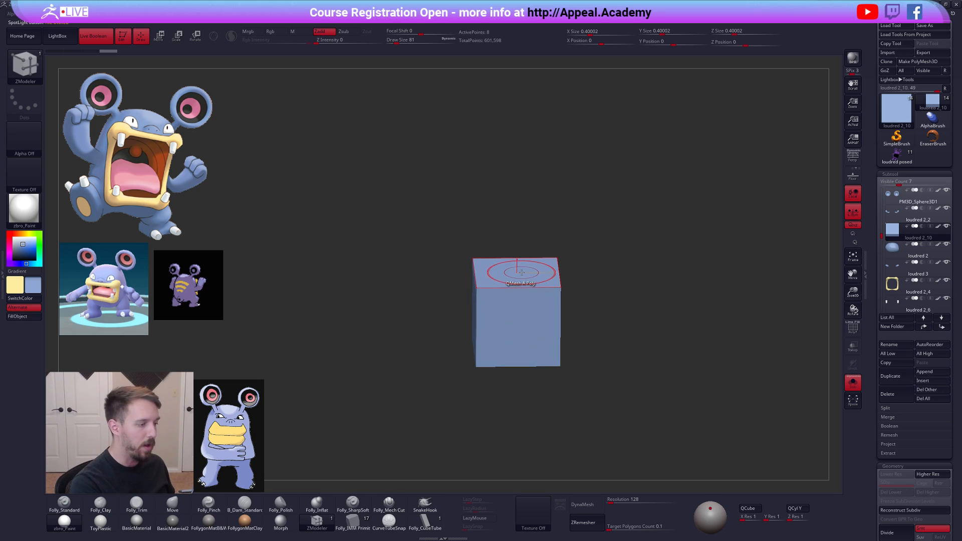
key("space")
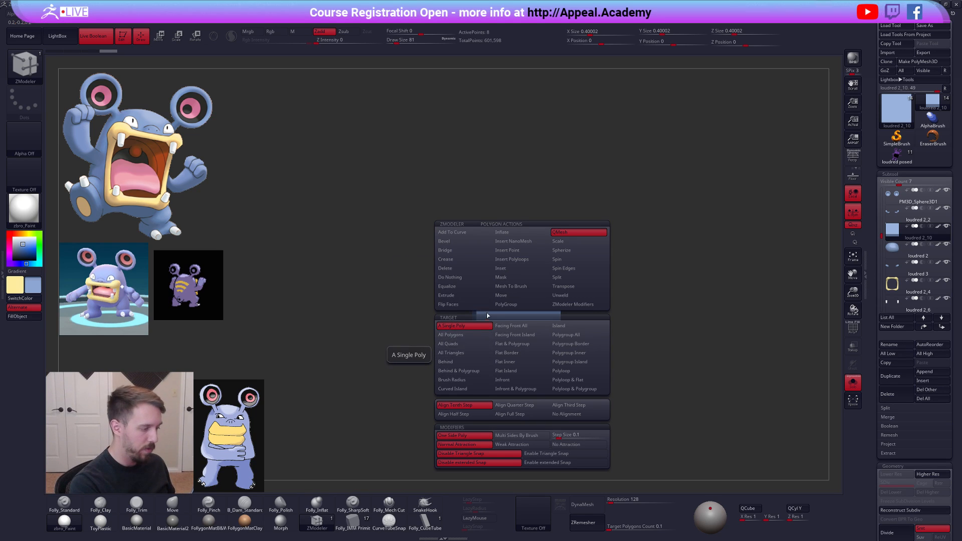
key("shift+f")
key("ctrl+w")
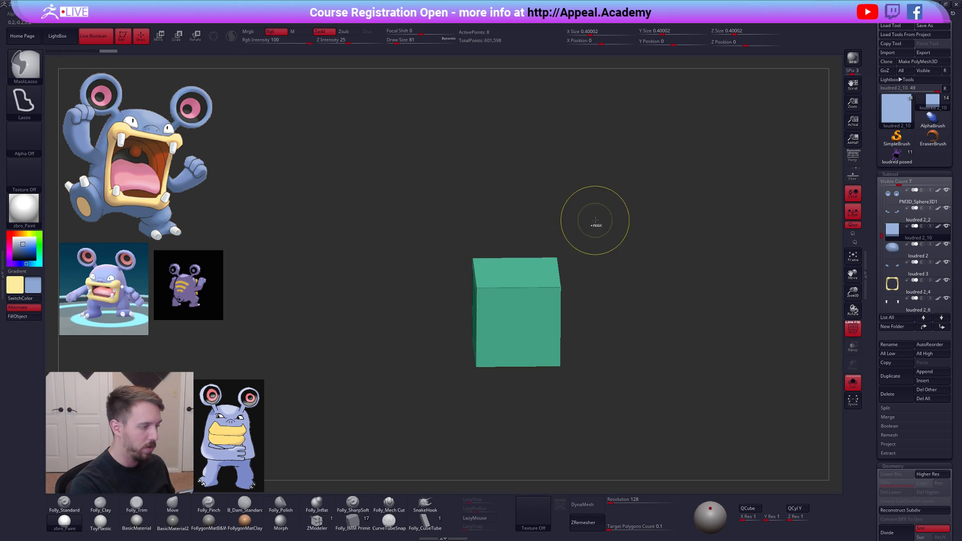
key("space")
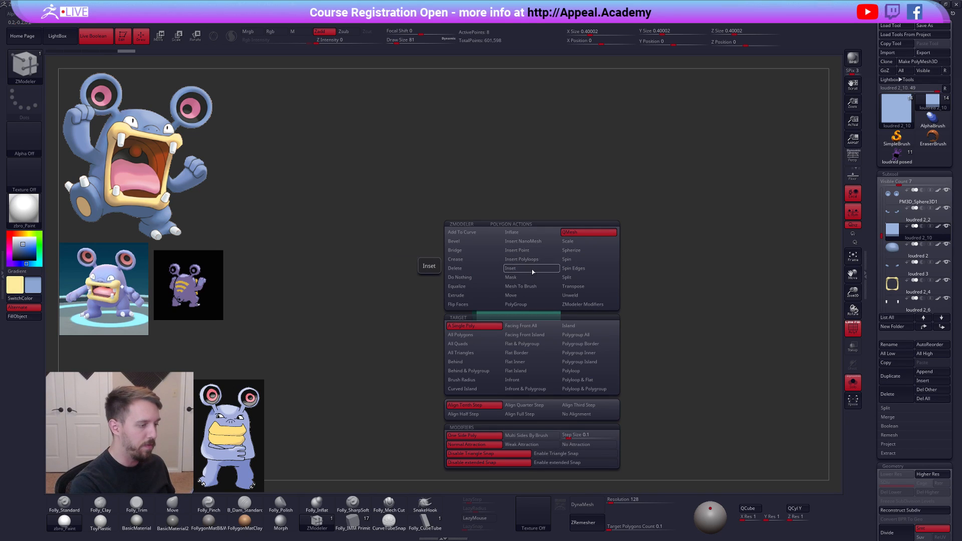
left_click_drag(515, 271, 527, 175)
mouse_move(527, 175)
right_mouse_down()
mouse_move(528, 231)
mouse_move(500, 247)
right_mouse_up()
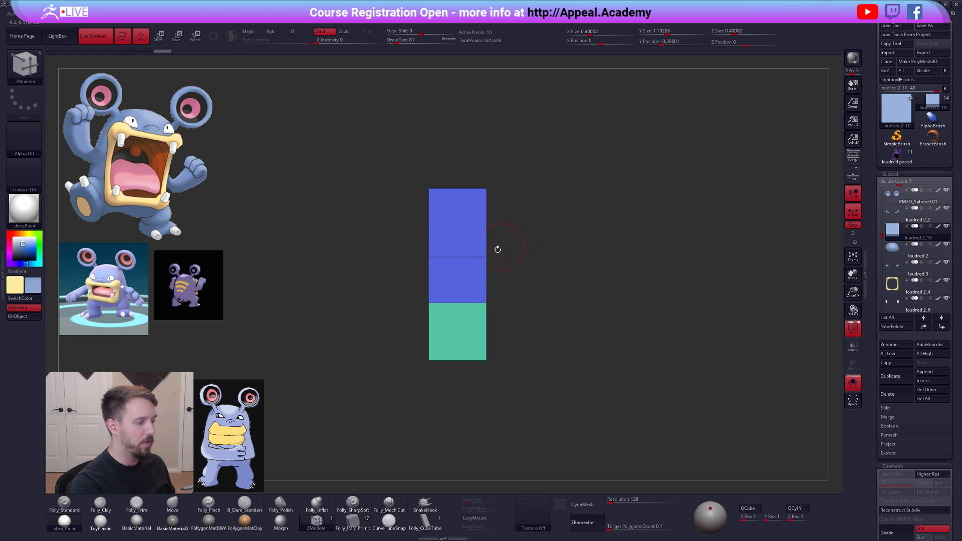
- Thin the finger column in depth to about 0.26 units in side view
key("w")
left_click_drag(484, 295, 546, 296)
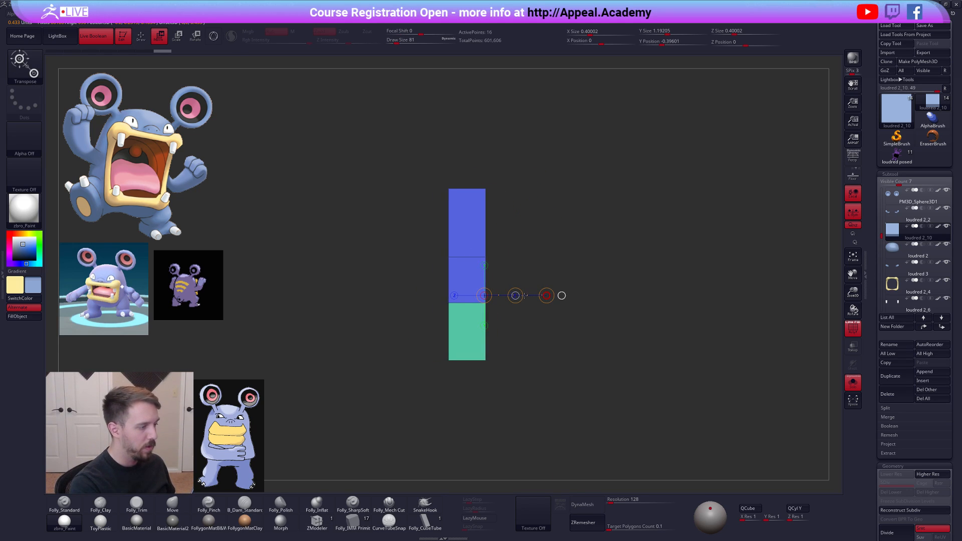
key("q")
left_click_drag(575, 402, 591, 412, "alt")
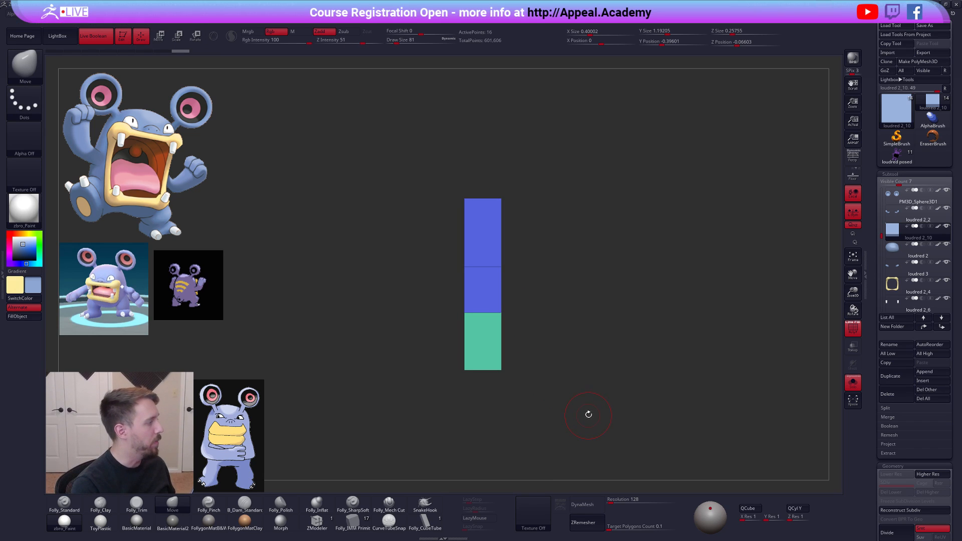
key("r")
left_click_drag(480, 233, 519, 193, "ctrl")
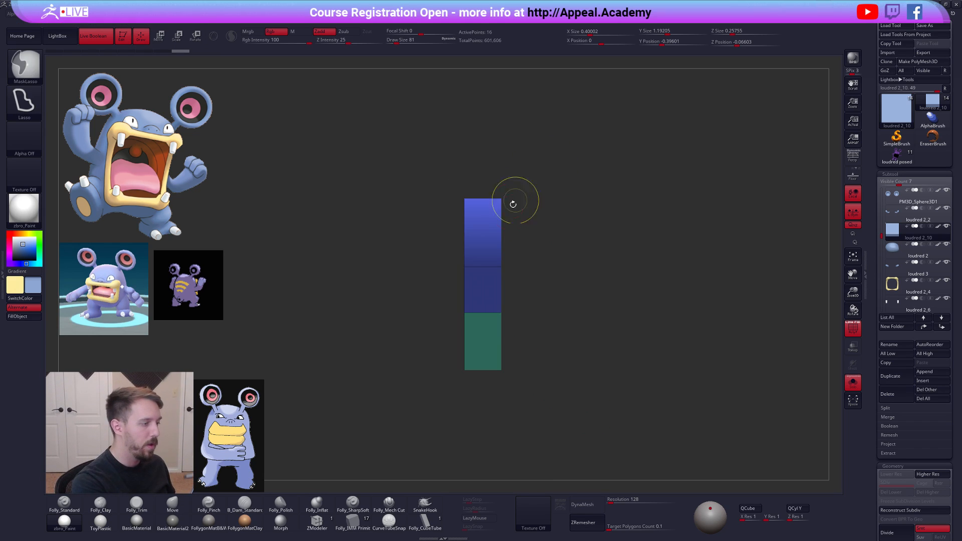
mouse_move(480, 234)
left_mouse_down()
mouse_move(485, 296)
mouse_move(484, 168)
mouse_move(534, 182)
left_mouse_up()
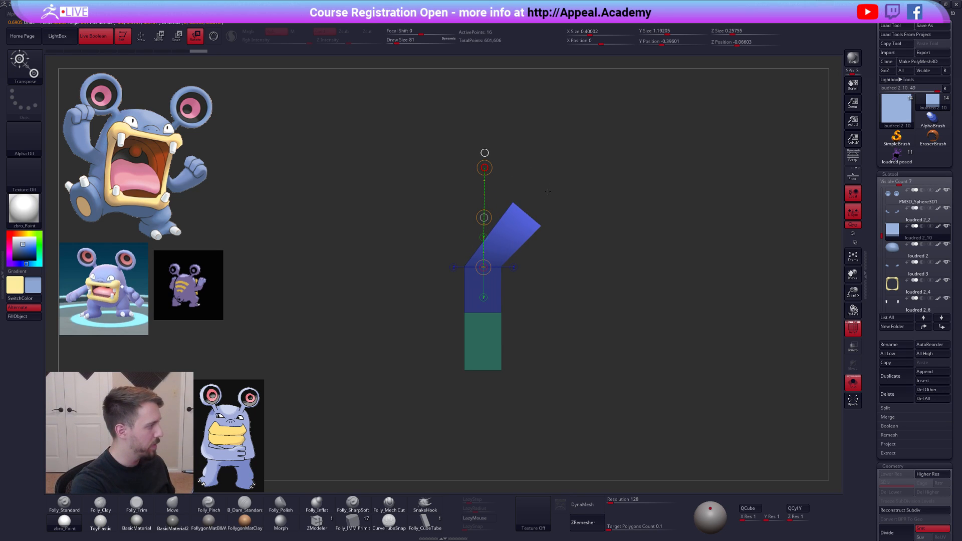
key("ctrl+z")
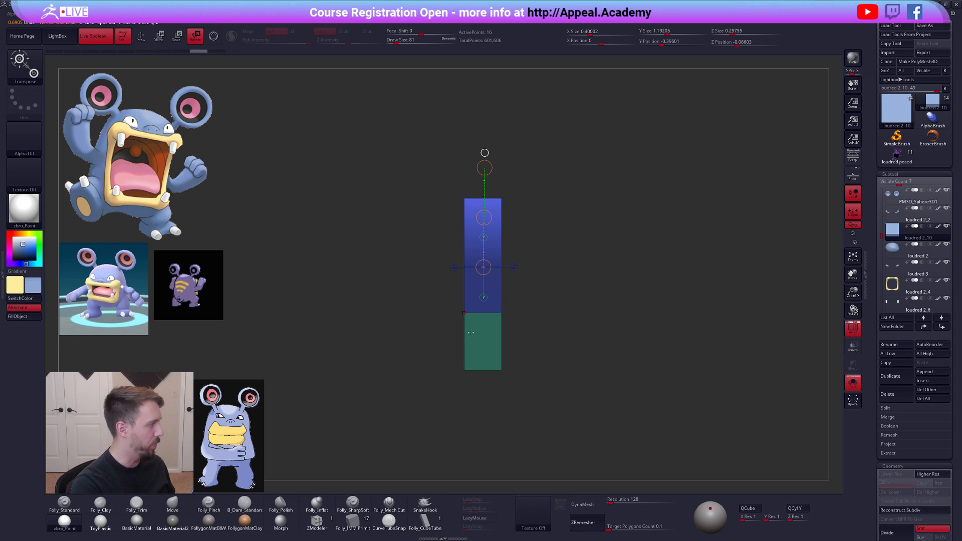
key("ctrl+z")
- Mask the finger's base segment and rotate the two segments beyond it to curl the finger over
key("b")
key("m")
key("v")
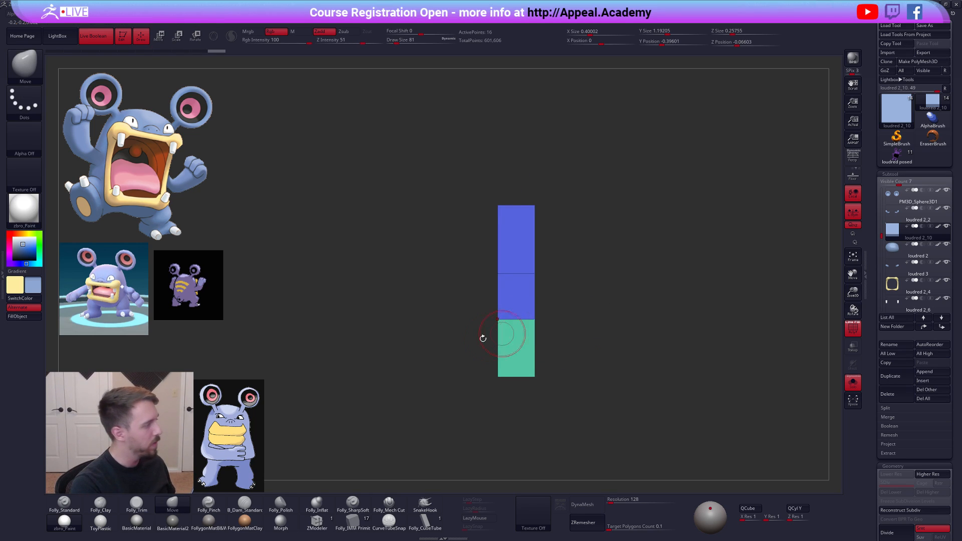
key("r")
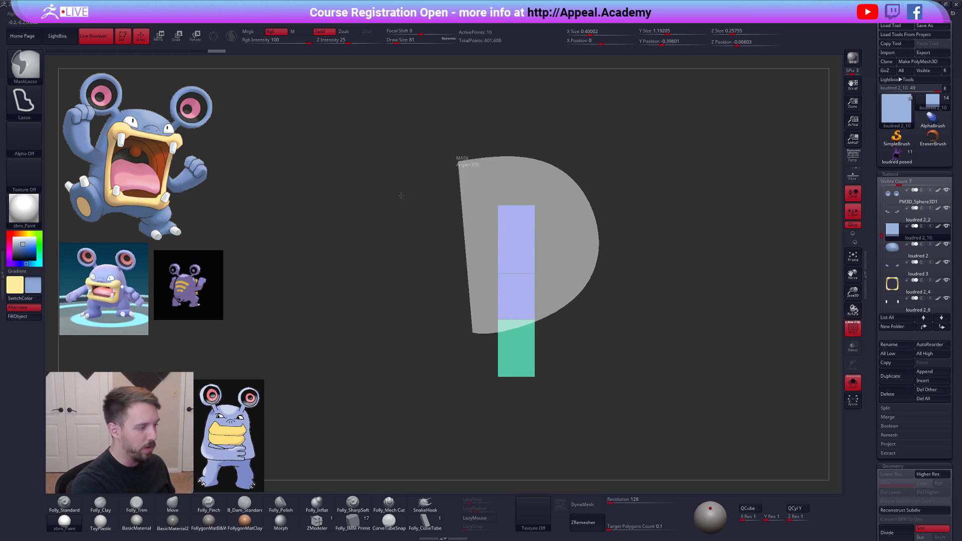
mouse_move(499, 319)
left_mouse_down()
mouse_move(597, 287)
mouse_move(576, 262)
left_mouse_up()
key("q")
left_click_drag(451, 313, 582, 293, "ctrl")
key("r")
left_click_drag(561, 239, 455, 151)
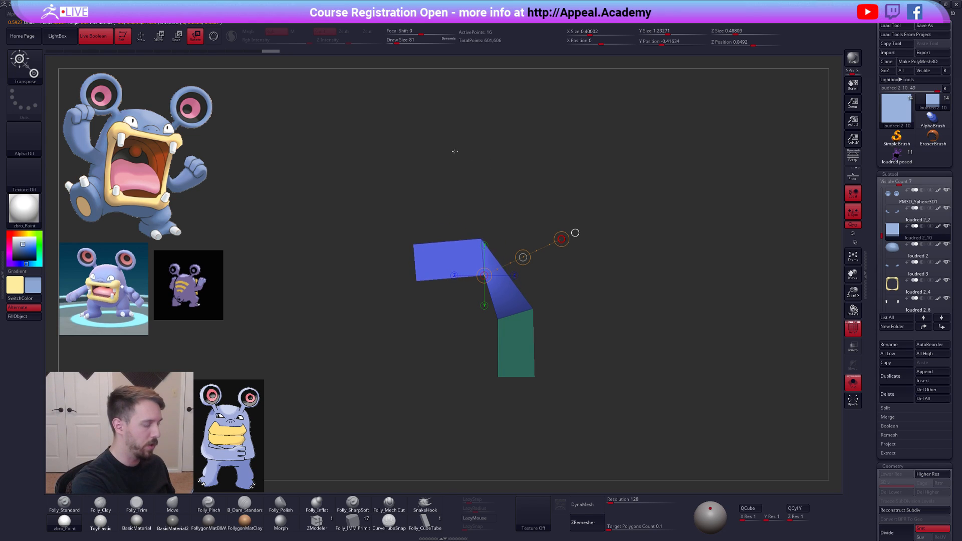
- Rotate the joint between the middle and end segments to even out their thickness and clear the mask
key("q")
key("b")
key("m")
key("v")
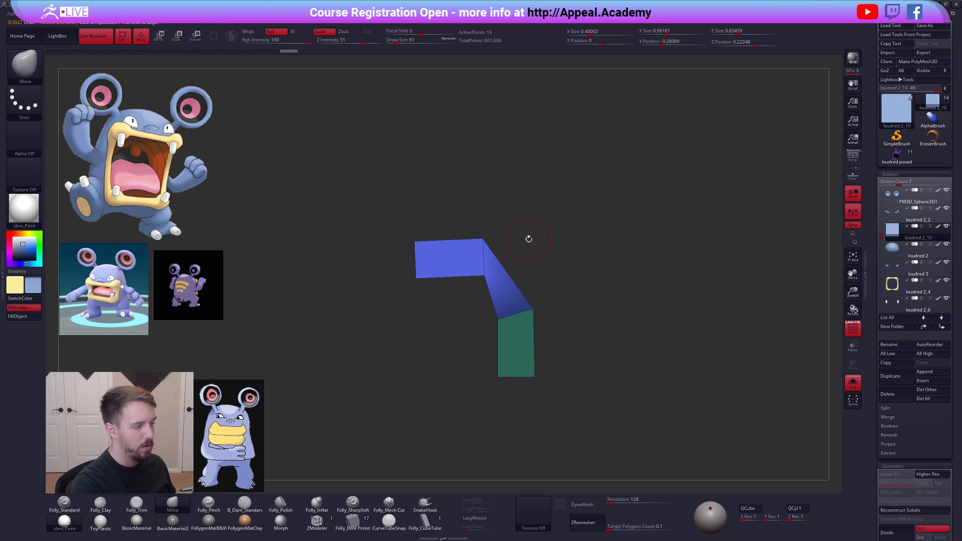
key("r")
left_click_drag(483, 258, 576, 251)
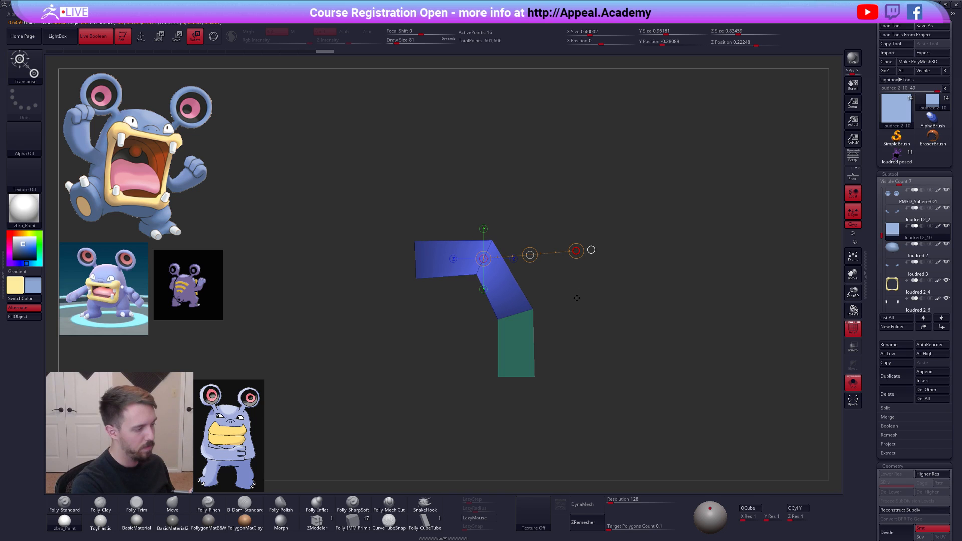
key("q")
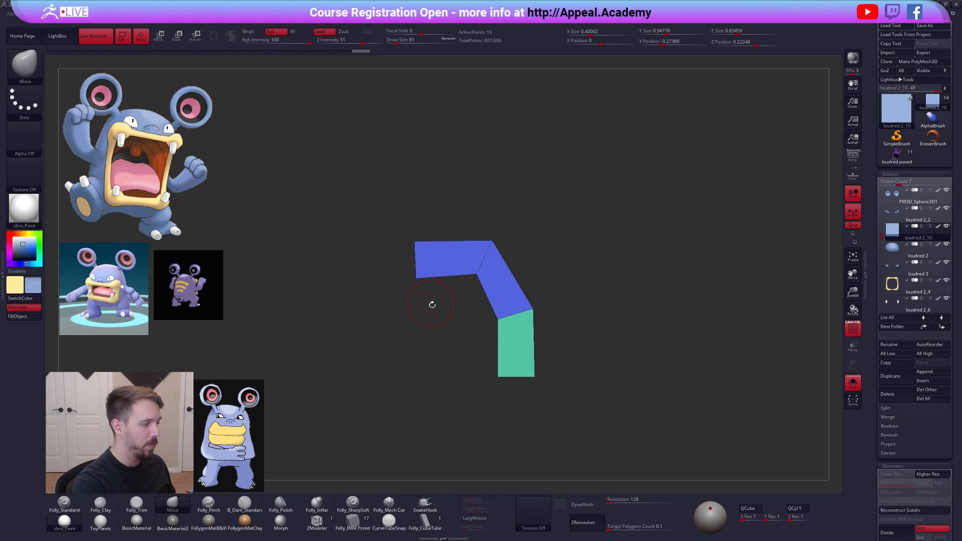
- Mask everything except the finger's end face and rotate that face to slant it
mouse_move(467, 291)
left_mouse_down("ctrl")
mouse_move(459, 225)
mouse_move(435, 291)
mouse_move(475, 258)
mouse_move(563, 230)
left_mouse_up("ctrl")
left_click(420, 300, "ctrl")
key("r")
key("q")
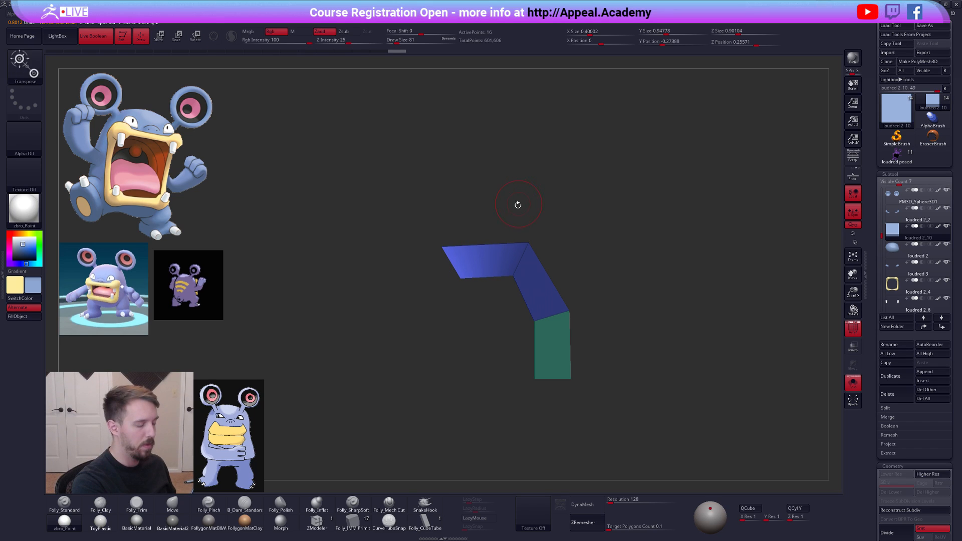
- Extrude the slanted end face with QMesh into a fourth segment and rotate it downward as the fingertip
left_click_drag(500, 221, 429, 342)
left_click(322, 521)
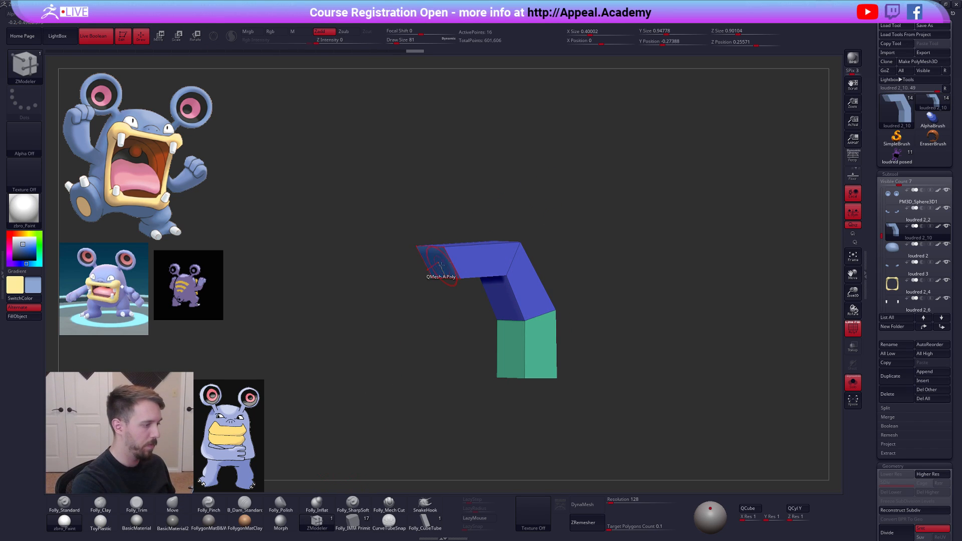
mouse_move(437, 267)
left_mouse_down()
mouse_move(417, 301)
mouse_move(439, 313)
mouse_move(380, 247)
left_mouse_up()
key("r")
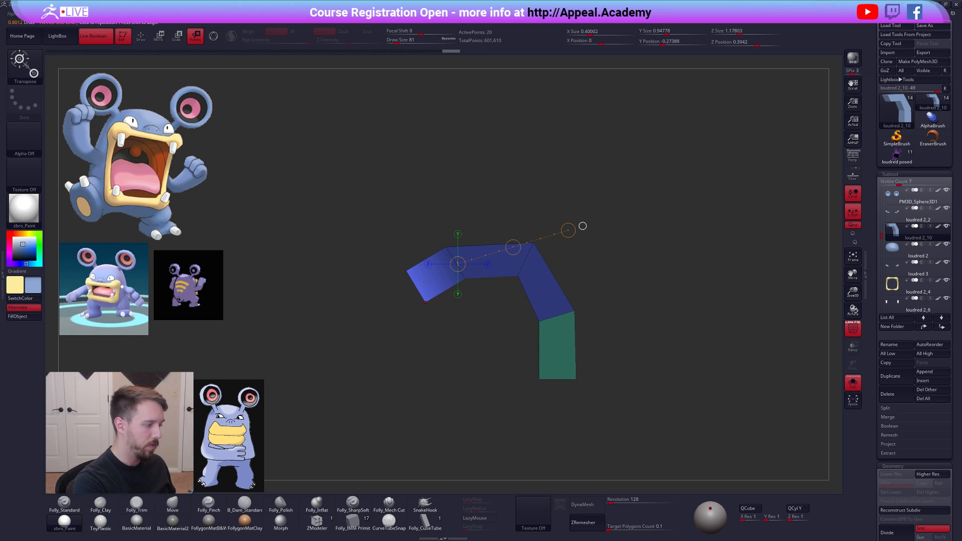
left_click_drag(566, 231, 564, 173)
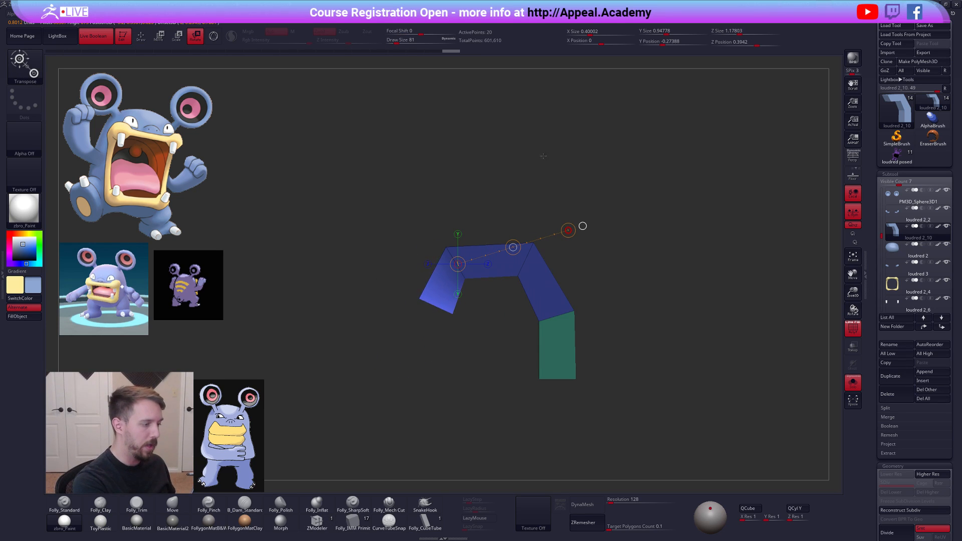
key("q")
left_click(633, 275, "ctrl")
- Check the finger's subdivided shape and bevel the complete edge loops at its three joints
key("ctrl+d")
mouse_move(678, 386)
left_mouse_down()
mouse_move(658, 400)
mouse_move(665, 386)
mouse_move(665, 403)
left_mouse_up()
key("shift+f")
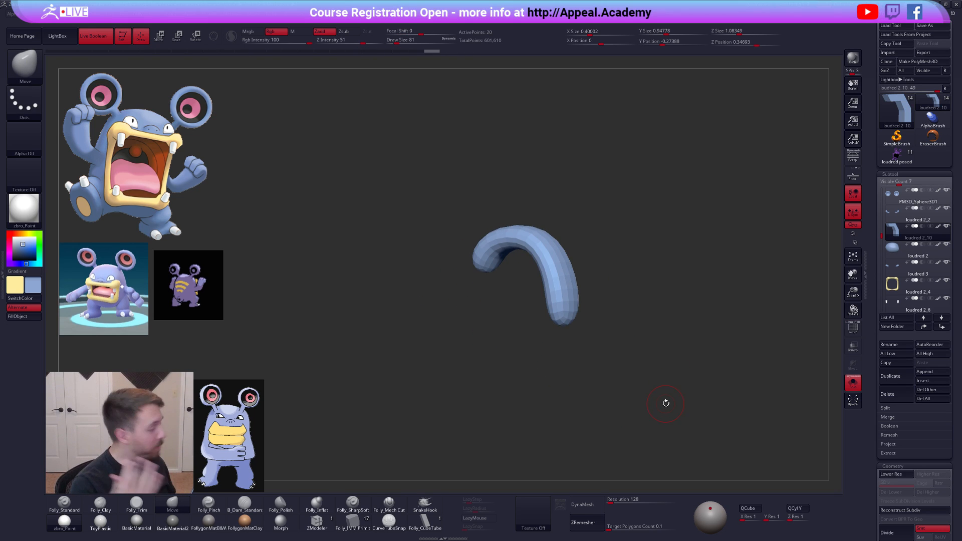
key("shift+d")
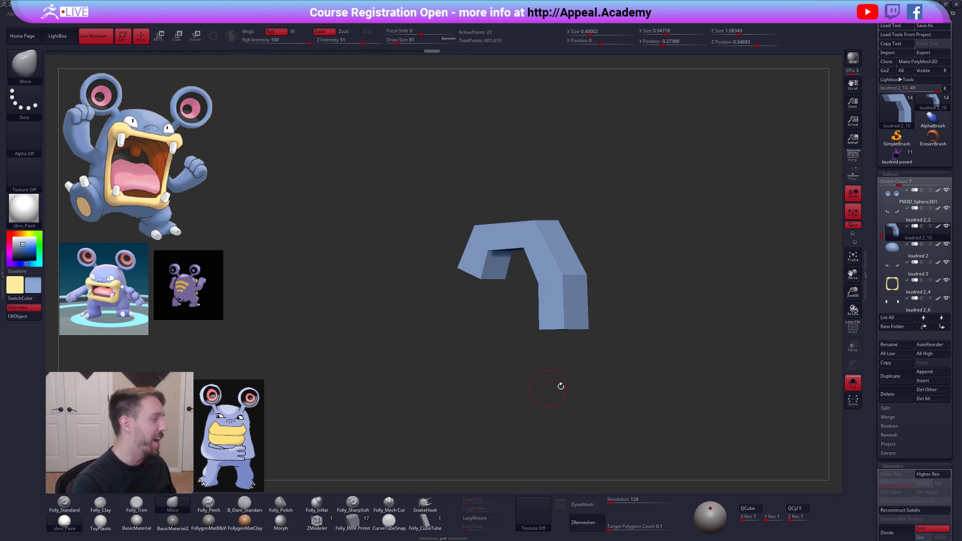
key("shift+f")
key("b")
key("z")
key("m")
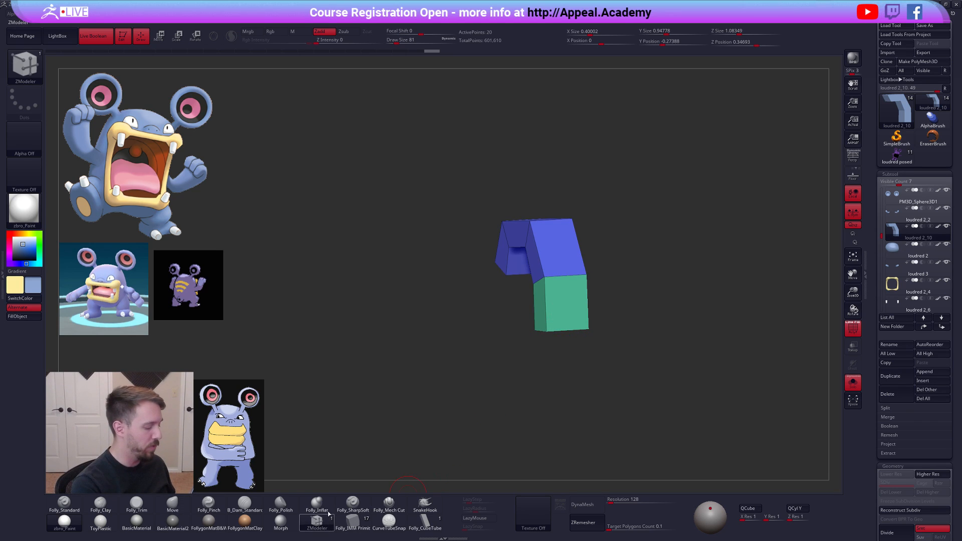
key("f")
key("space")
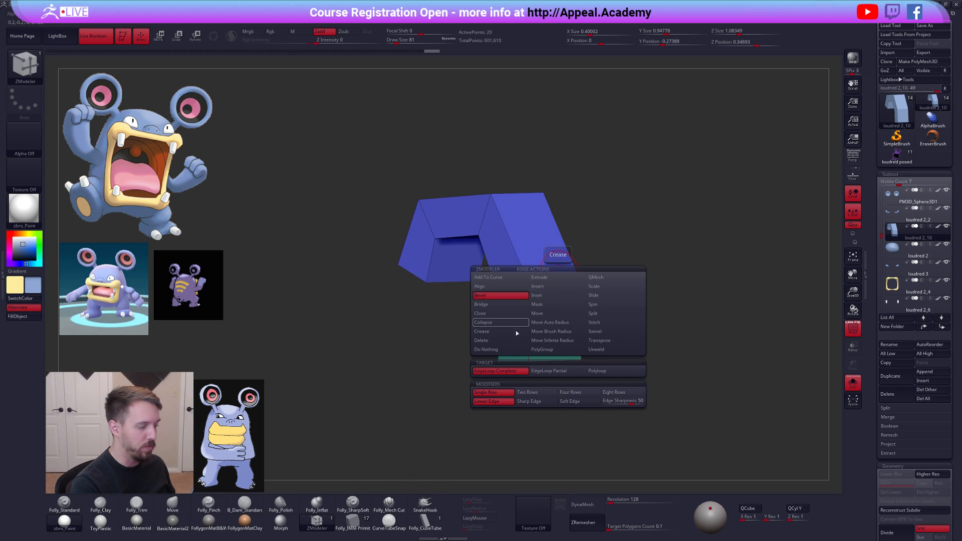
left_click_drag(542, 275, 581, 294)
right_click_drag(581, 294, 460, 233)
left_click(460, 233)
key("d")
mouse_move(672, 389)
right_mouse_down()
mouse_move(657, 382)
mouse_move(665, 396)
right_mouse_up()
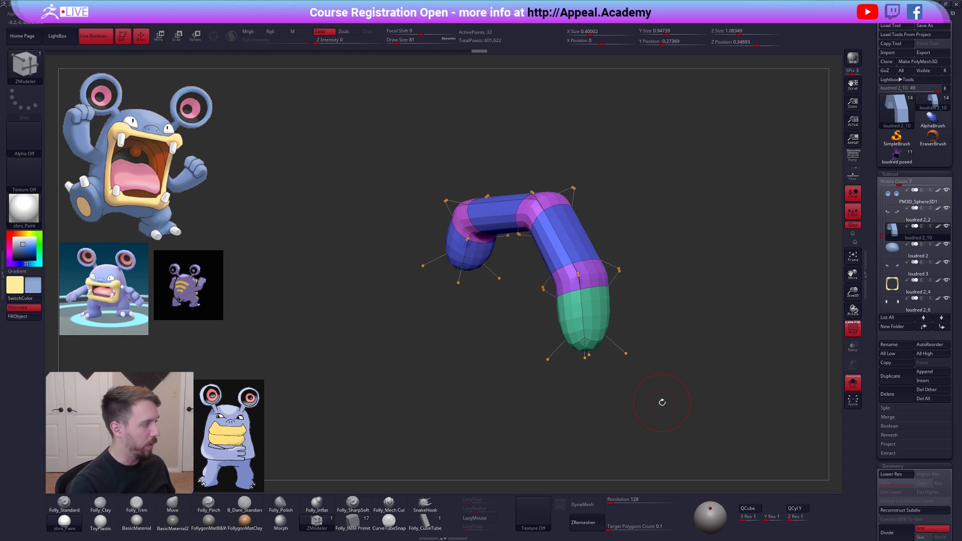
- Bevel the finger's remaining edges with ZModeler to keep a boxier form and preview it subdivided
key("shift+f")
key("shift+d")
key("shift+f")
left_click(563, 245)
key("d")
key("shift+f")
right_click_drag(648, 395, 529, 337)
key("d")
key("shift+f")
key("shift+f")
key("shift+f")
key("shift+d")
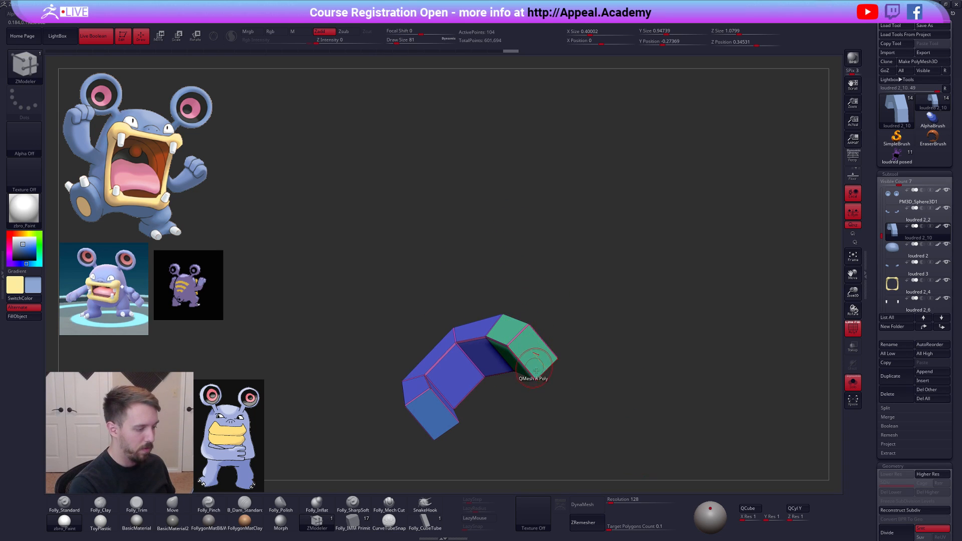
key("ctrl+d")
key("shift+f")
mouse_move(564, 393)
left_mouse_down()
mouse_move(575, 428)
mouse_move(545, 436)
mouse_move(581, 443)
mouse_move(614, 384)
mouse_move(625, 389)
mouse_move(586, 377)
left_mouse_up()
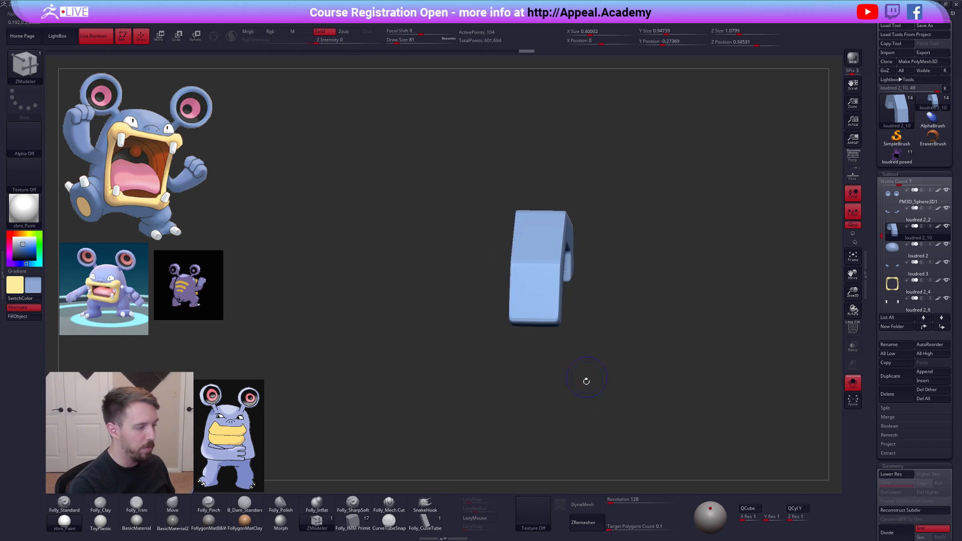
- Mask the finger above its end and narrow the fingertip into a taper from the front
left_click_drag(547, 332, 571, 316, "shift")
key("b")
key("m")
key("v")
key("space")
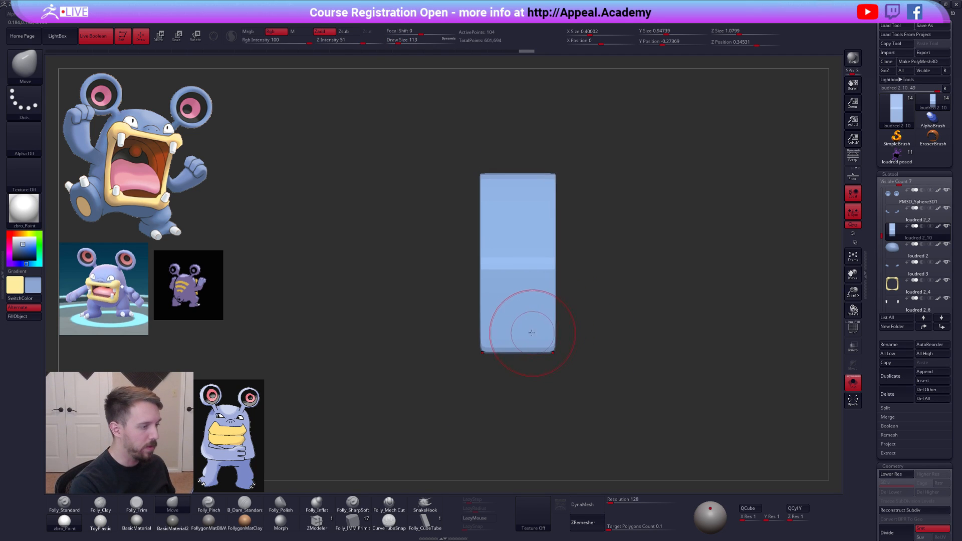
left_click_drag(457, 332, 517, 353)
key("w")
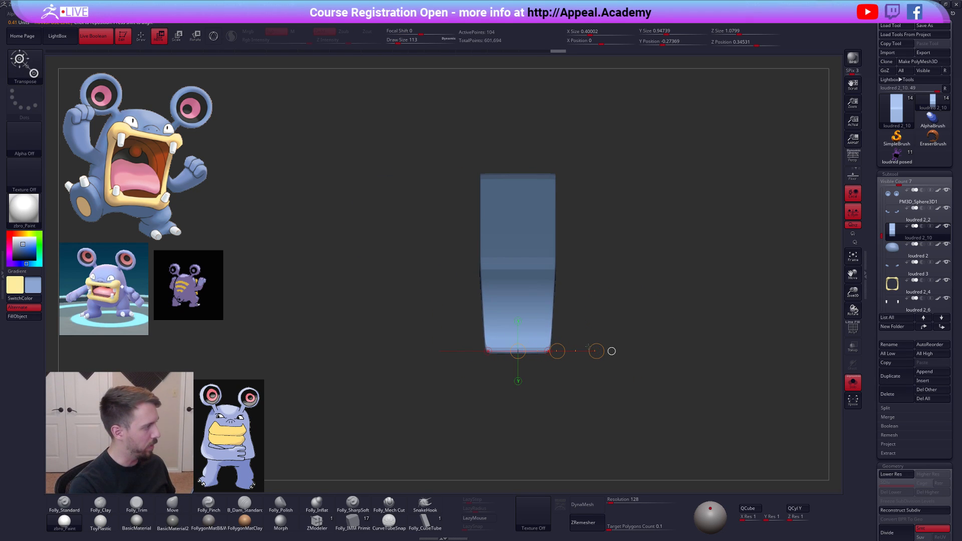
- Drop the finger to its lowest subdivision level, mask around the front knuckle and widen it
key("b")
key("m")
key("v")
key("f")
key("shift+f")
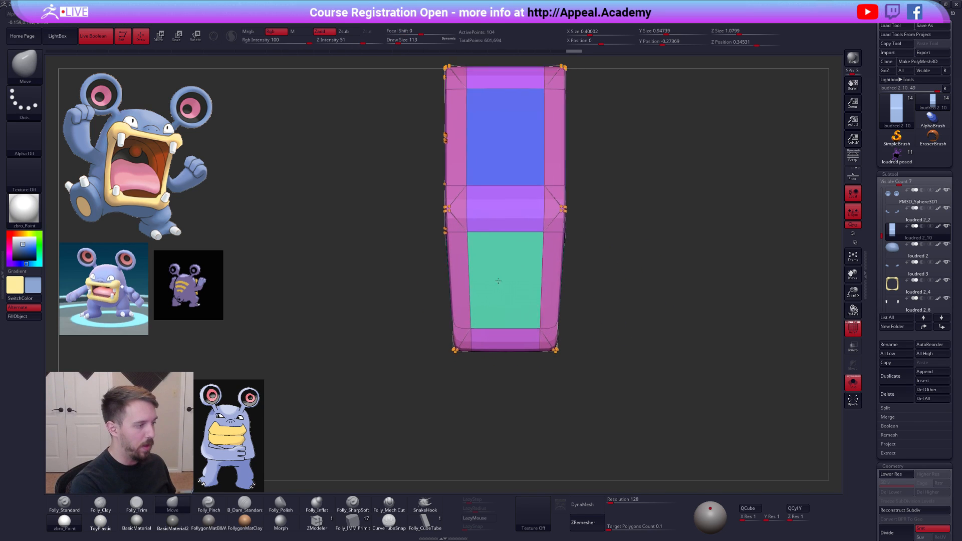
key("shift+f")
left_click_drag(515, 269, 578, 259)
key("w")
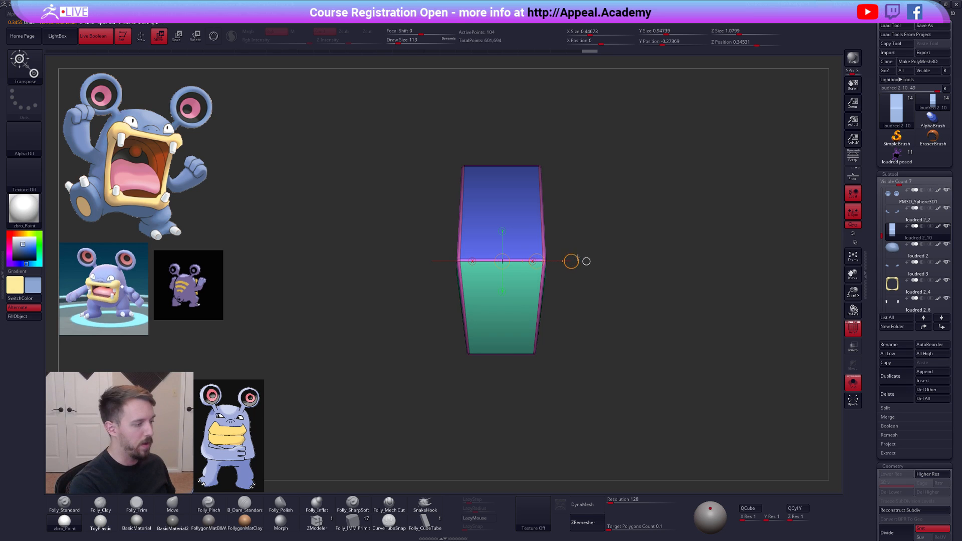
key("q")
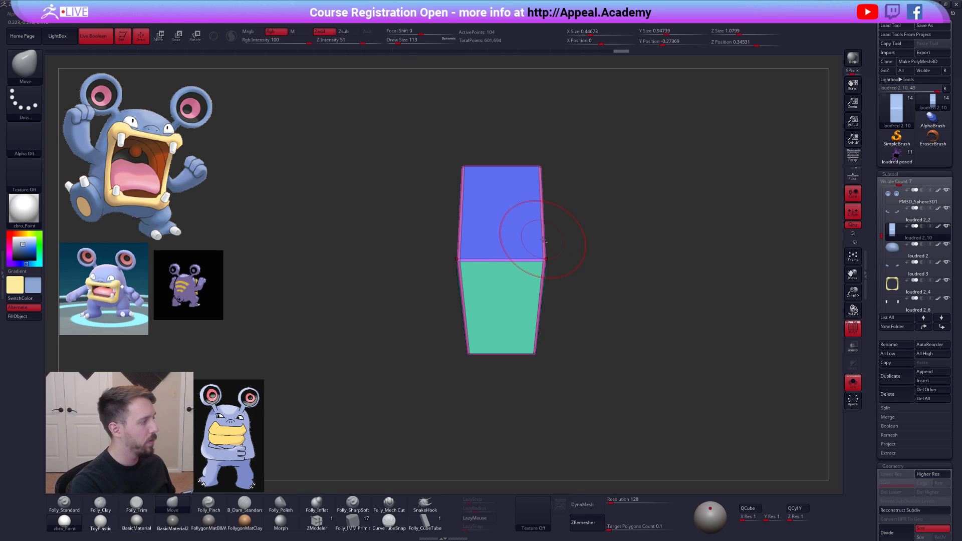
- Mask the front segments, widen the finger's upper knuckle, and clear the mask
key("ctrl+z")
left_click_drag(473, 186, 528, 202, "ctrl")
left_click(528, 205, "ctrl")
left_click_drag(526, 208, 484, 242, "shift")
key("w")
left_click_drag(504, 205, 581, 208, "shift")
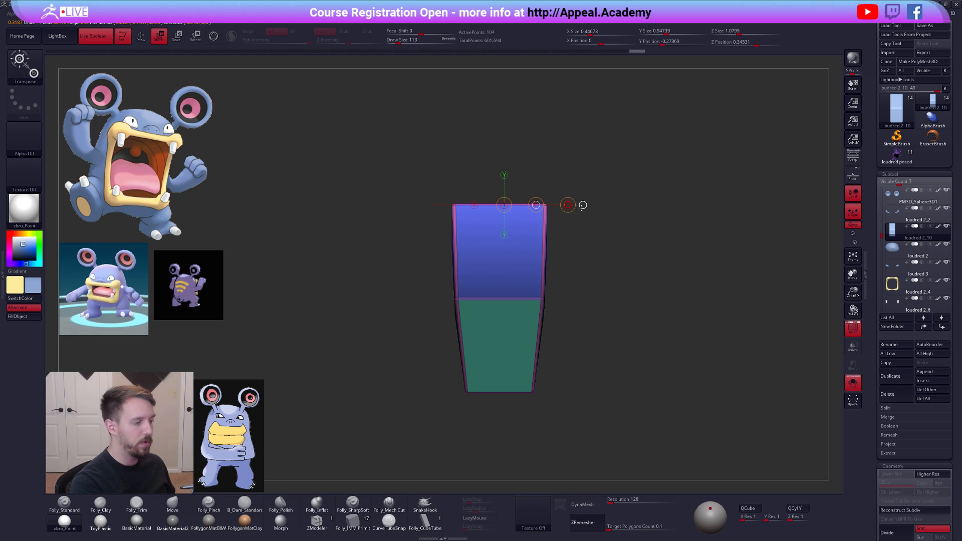
key("q")
key("d")
left_click_drag(603, 301, 610, 316, "ctrl")
- Examine the finger's tapered profile from the front and side, both smoothed and unsmoothed
key("shift+f")
mouse_move(610, 316)
right_mouse_down()
mouse_move(616, 343)
mouse_move(627, 345)
mouse_move(592, 342)
right_mouse_up()
right_click_drag(757, 344, 637, 383, "shift")
mouse_move(496, 250)
right_mouse_down()
mouse_move(508, 258)
mouse_move(507, 290)
right_mouse_up()
key("space")
key("shift")
key("shift+d")
key("shift+f")
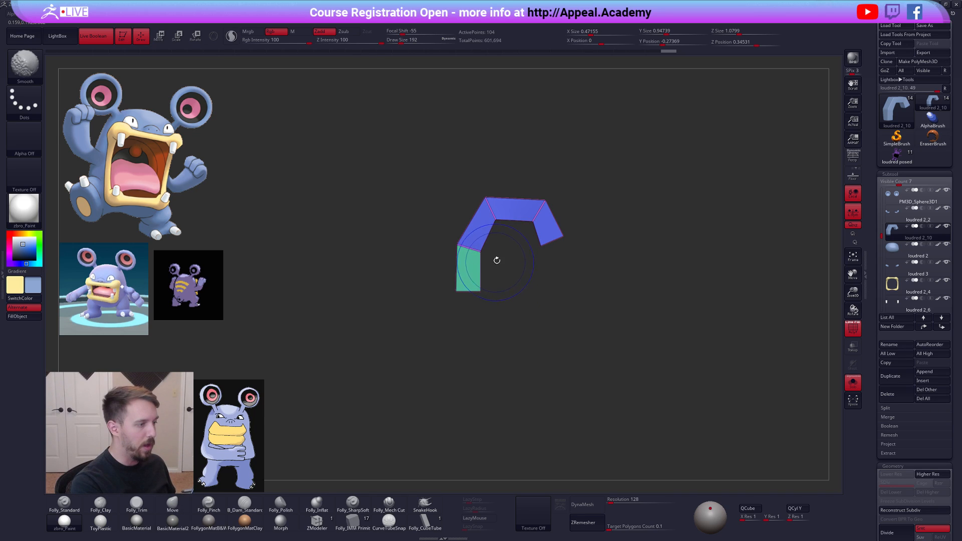
right_click_drag(723, 338, 726, 323, "ctrl")
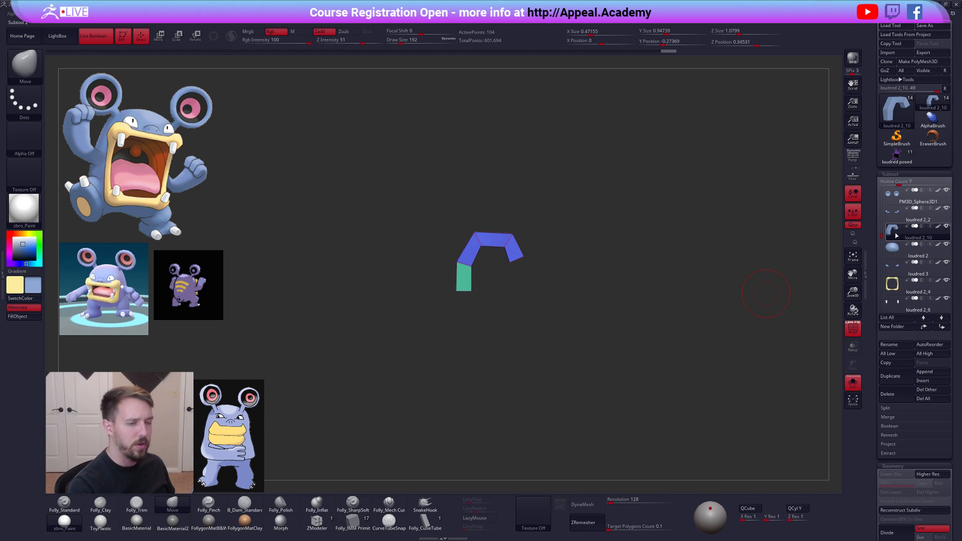
- Isolate the finger, duplicate the arms subtool as a fitting reference and show only the copy with the finger
key("alt+shift+s")
key("alt+shift+s")
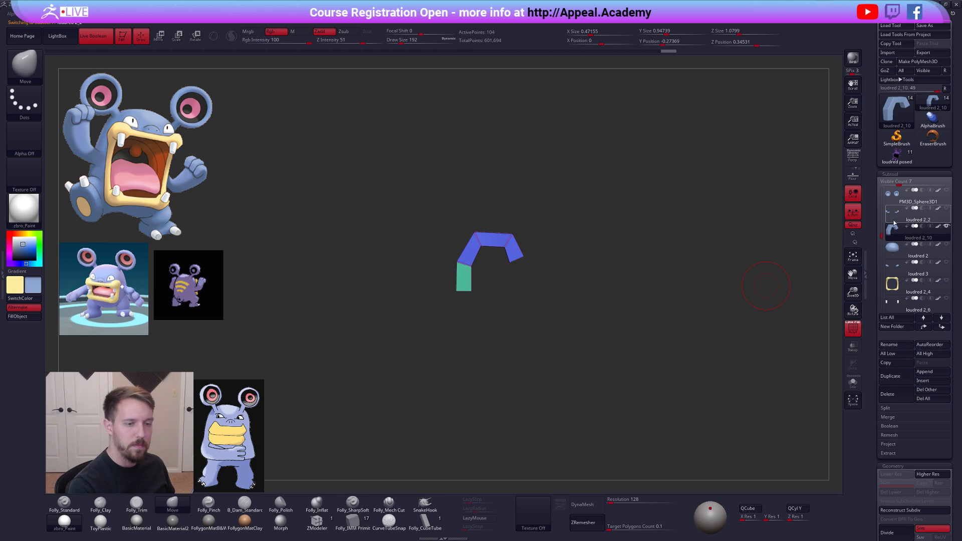
left_click(896, 210)
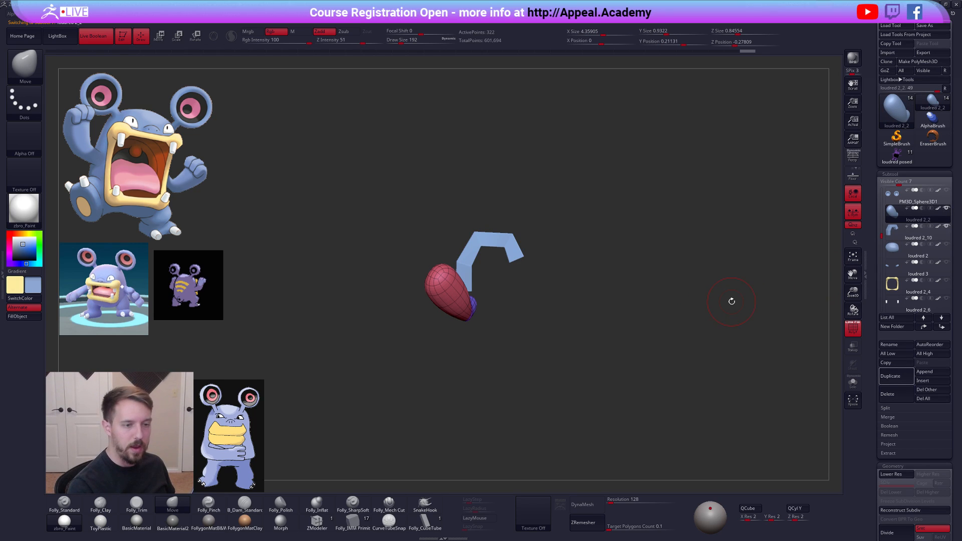
left_click(892, 376)
left_click(946, 226, "shift")
left_click(924, 253)
left_click(897, 233)
left_click_drag(726, 316, 777, 316, "shift")
- Hide one arm of the duplicate and delete the hidden geometry
key("shift+f")
mouse_move(493, 287)
left_mouse_down("ctrl+shift")
mouse_move(599, 329)
mouse_move(597, 241)
left_mouse_up("ctrl+shift")
key("space")
left_click(621, 275)
- Rotate the arm copy around its axes to stand it upright with the hand end up
key("r")
mouse_move(528, 312)
left_mouse_down()
mouse_move(610, 283)
mouse_move(559, 218)
left_mouse_up()
left_click_drag(535, 269, 535, 351)
left_click_drag(535, 311, 499, 307)
left_click_drag(520, 251, 511, 295)
left_click_drag(494, 376, 527, 379)
- Move the arm copy to the finger and rotate it to line up in front and side views
key("w")
left_click_drag(508, 315, 437, 297)
left_click_drag(400, 326, 484, 323)
left_click_drag(455, 271, 557, 284, "shift")
key("r")
mouse_move(508, 246)
left_mouse_down()
mouse_move(585, 312)
mouse_move(567, 360)
left_mouse_up()
mouse_move(504, 287)
left_mouse_down("shift")
mouse_move(376, 287)
mouse_move(238, 337)
left_mouse_up("shift")
- Reposition the arm copy vertically and scale it up until its hand end sits under the curled finger
key("w")
left_click_drag(519, 303, 519, 369, "shift")
left_click_drag(519, 335, 521, 356)
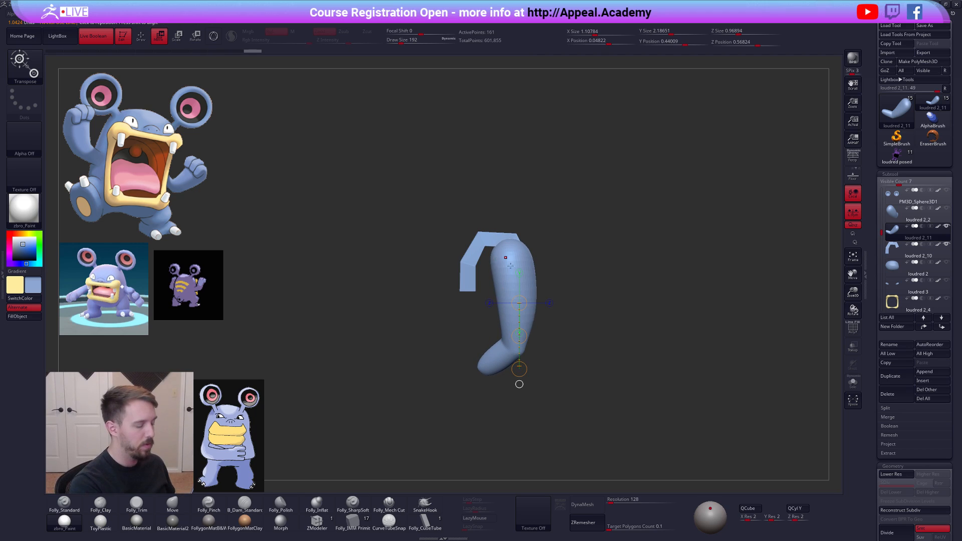
left_click_drag(510, 239, 510, 239)
key("e")
mouse_move(509, 392)
left_mouse_down()
mouse_move(520, 413)
mouse_move(521, 332)
mouse_move(507, 397)
mouse_move(578, 344)
mouse_move(595, 346)
mouse_move(582, 367)
left_mouse_up()
key("q")
left_click_drag(643, 373, 649, 392, "alt")
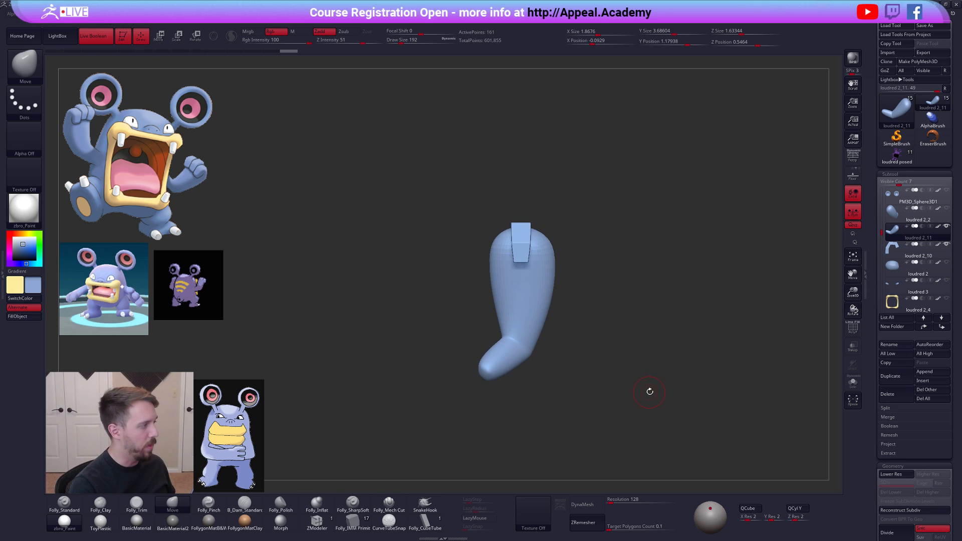
- Select the finger subtool and divide it several times to smooth its surface
left_click(894, 248)
key("shift+f")
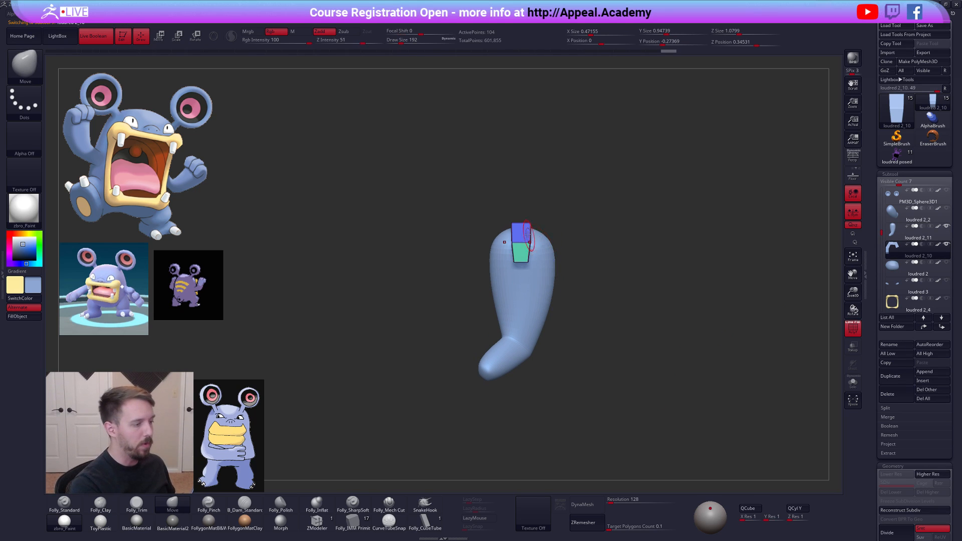
left_click_drag(585, 245, 554, 294, "alt")
left_click_drag(636, 303, 557, 312)
key("shift+f")
left_click_drag(670, 374, 676, 382)
key("ctrl+d")
key("ctrl+d")
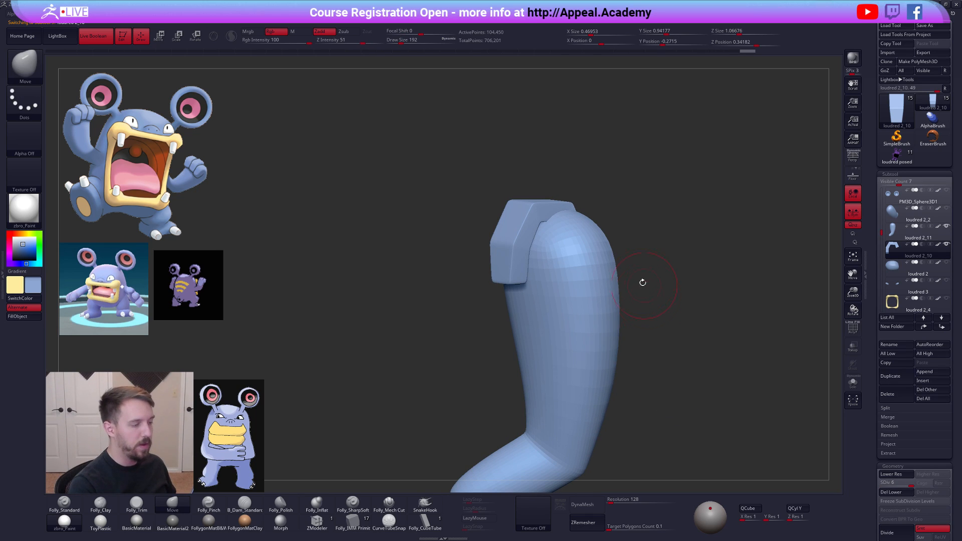
- Lower the finger's subdivision level and smooth its knuckles and hard edges
mouse_move(636, 257)
left_mouse_down()
mouse_move(515, 256)
mouse_move(535, 255)
left_mouse_up()
key("shift+d")
key("space")
mouse_move(526, 247)
left_mouse_down("shift")
mouse_move(528, 241)
mouse_move(556, 259)
left_mouse_up("shift")
left_click(852, 383)
right_click_drag(551, 280, 568, 268)
left_click_drag(568, 268, 574, 260, "shift")
mouse_move(573, 260)
right_mouse_down()
mouse_move(583, 264)
mouse_move(574, 241)
mouse_move(582, 243)
right_mouse_up()
key("]")
right_click_drag(571, 279, 566, 281)
key("alt+s")
right_click(551, 278)
left_click_drag(550, 277, 551, 295, "shift")
mouse_move(566, 296)
right_mouse_down("shift")
mouse_move(554, 288)
mouse_move(525, 300)
mouse_move(495, 253)
mouse_move(510, 229)
mouse_move(500, 194)
mouse_move(509, 268)
mouse_move(547, 300)
right_mouse_up("shift")
- Refine the finger's knuckle edges with Folly_Pinch and adjust its side profile with a larger Move brush
key("5")
key("space")
key("space")
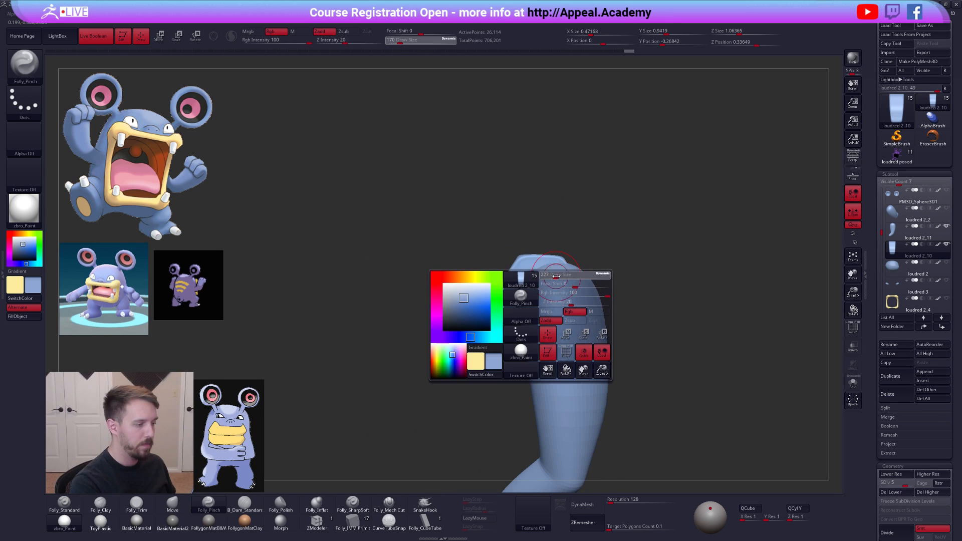
left_click_drag(555, 276, 561, 276)
key("b")
key("m")
key("v")
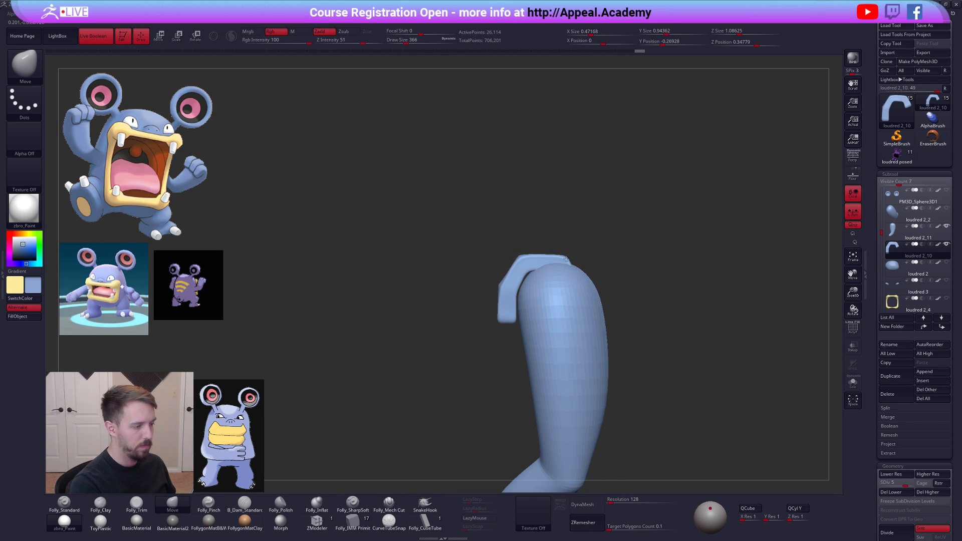
mouse_move(507, 243)
right_mouse_down()
mouse_move(524, 251)
mouse_move(500, 263)
mouse_move(530, 262)
mouse_move(623, 350)
mouse_move(655, 363)
right_mouse_up()
key("b")
key("f")
key("p")
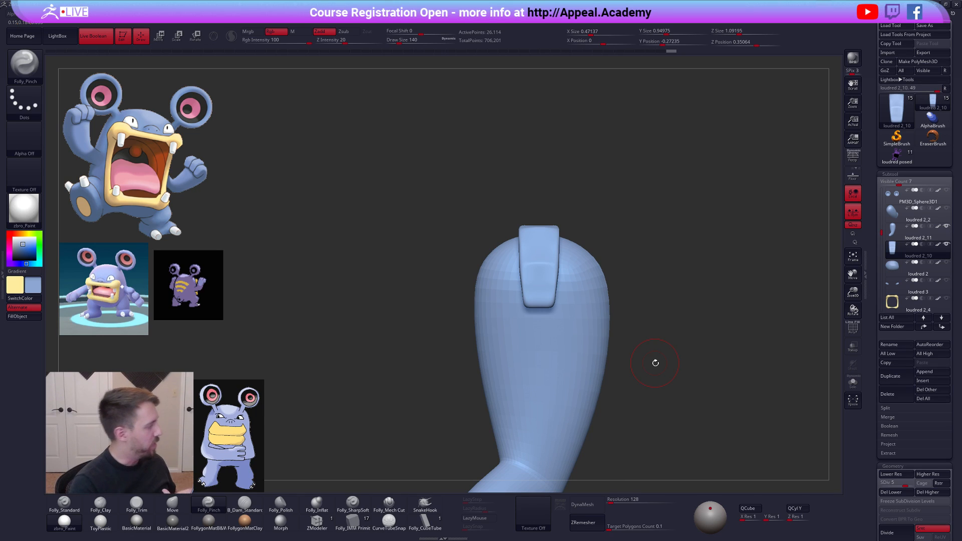
- Reshape the finger's curl over the hand end with a large Move brush
mouse_move(681, 368)
right_mouse_down()
mouse_move(586, 273)
mouse_move(536, 266)
right_mouse_up()
key("b")
key("m")
key("v")
key("space")
key("space")
mouse_move(541, 247)
left_mouse_down()
mouse_move(538, 259)
mouse_move(587, 255)
left_mouse_up()
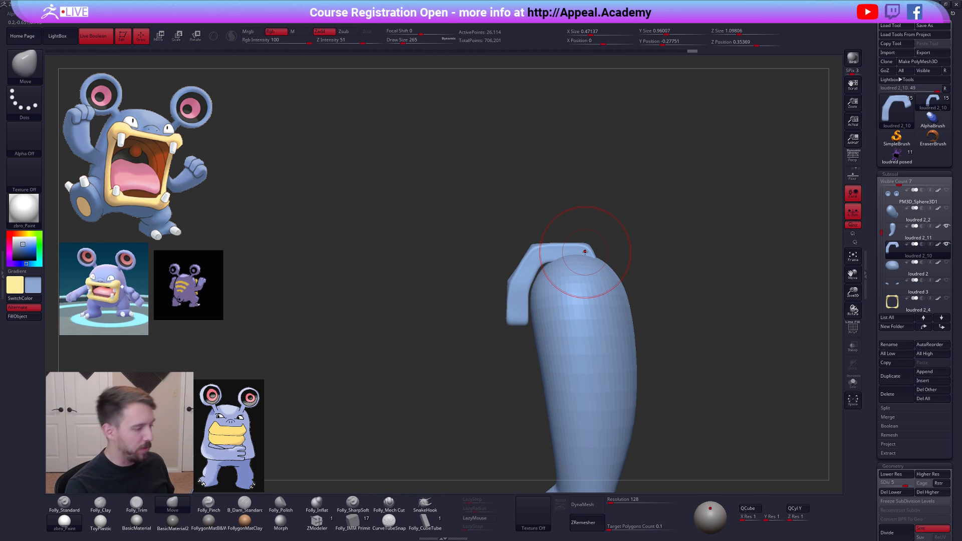
mouse_move(650, 366)
left_mouse_down()
mouse_move(603, 286)
mouse_move(613, 262)
left_mouse_up()
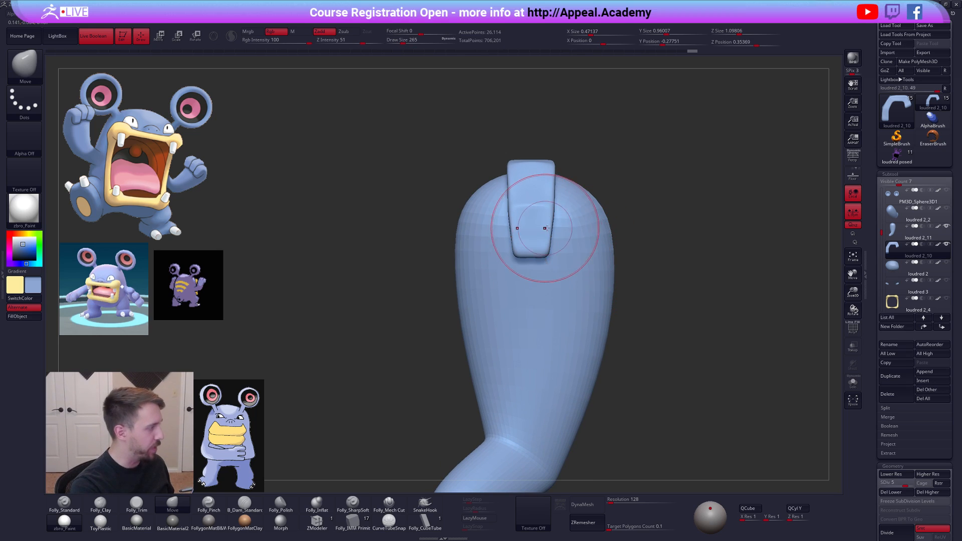
- Adjust the fingertip with a smaller Move brush and build up the finger's end with Folly_Clay, smoothing the strokes
key("space")
left_click_drag(545, 228, 536, 228)
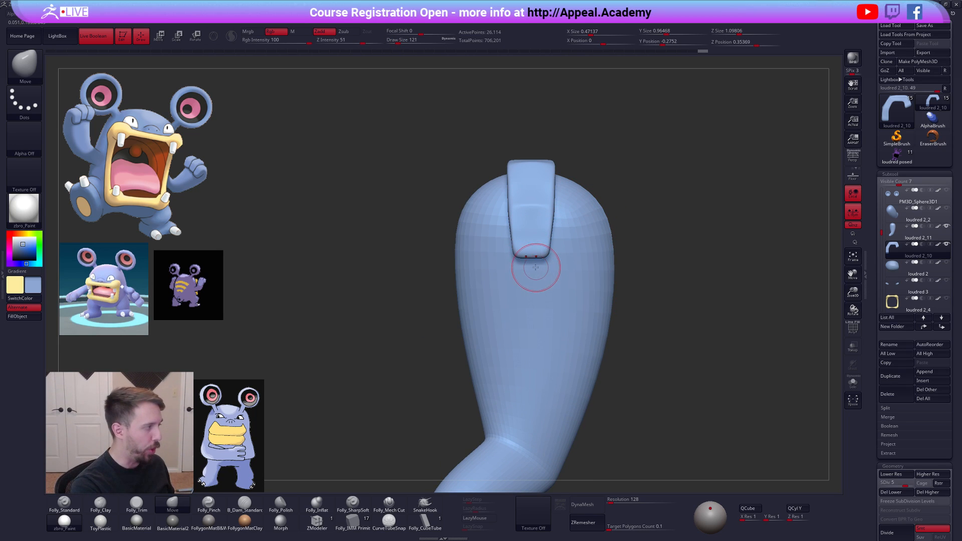
mouse_move(532, 251)
right_mouse_down()
mouse_move(533, 264)
mouse_move(551, 266)
mouse_move(519, 266)
right_mouse_up()
key("2")
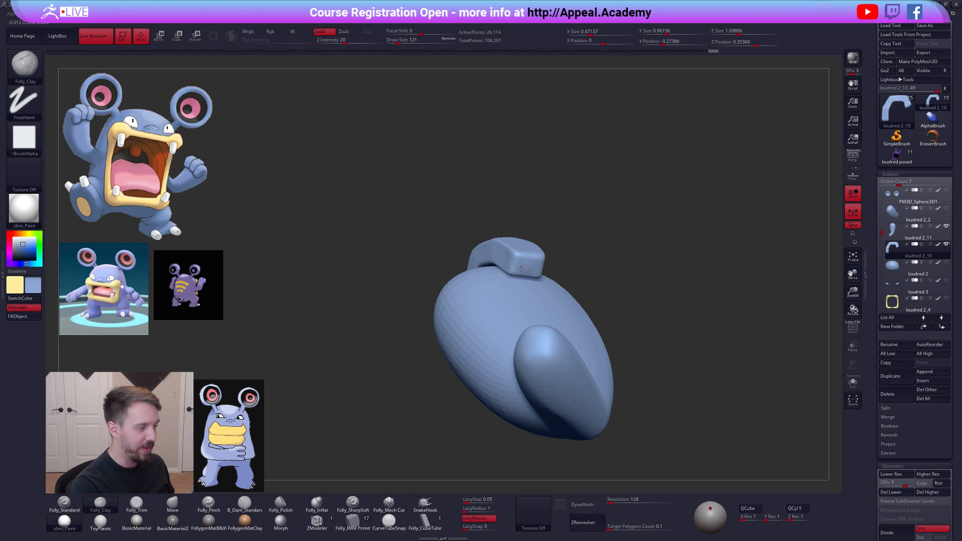
left_click_drag(529, 266, 523, 270)
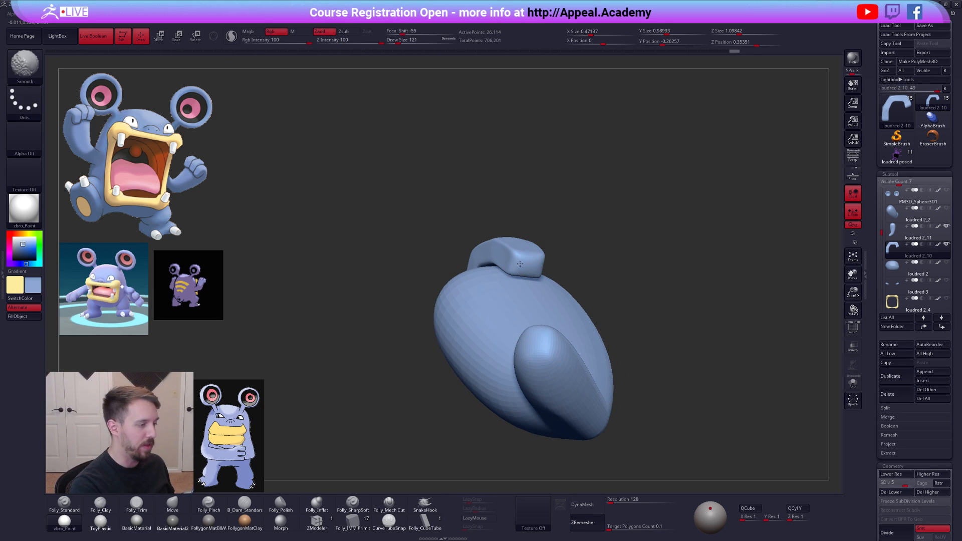
right_click_drag(524, 270, 564, 297)
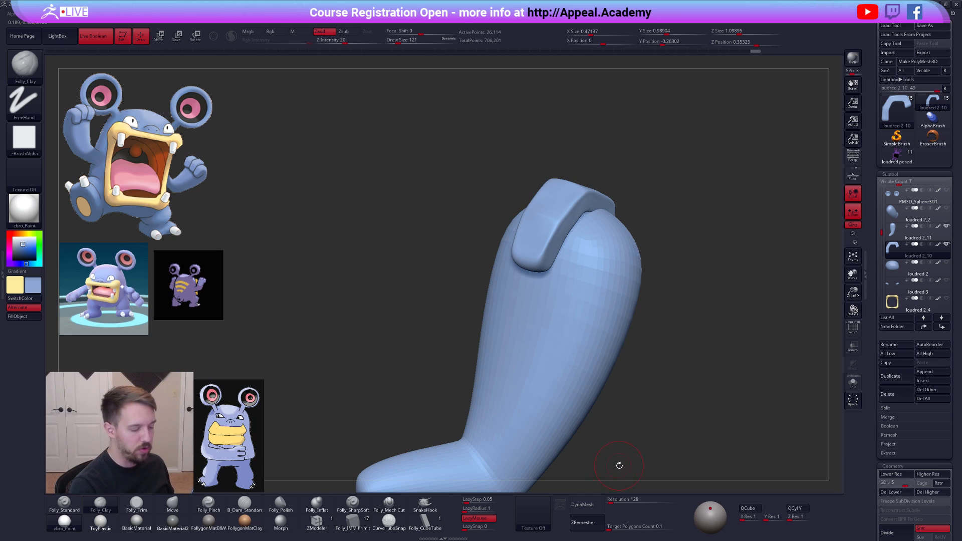
- DynaMesh the finger at resolution 336 and smooth its edges and knuckles
type("336")
key("Return")
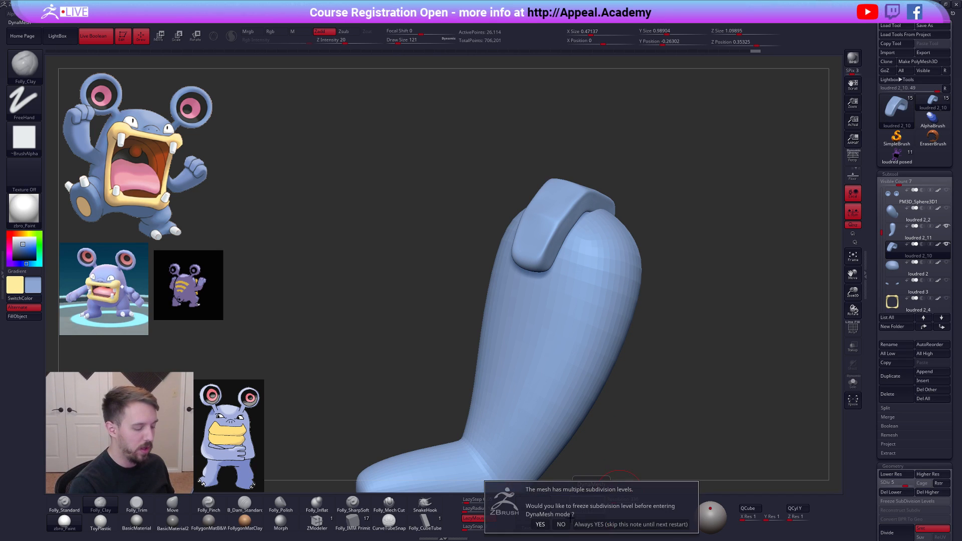
left_click(587, 505)
left_click_drag(536, 231, 548, 253, "shift")
right_click_drag(549, 253, 556, 248)
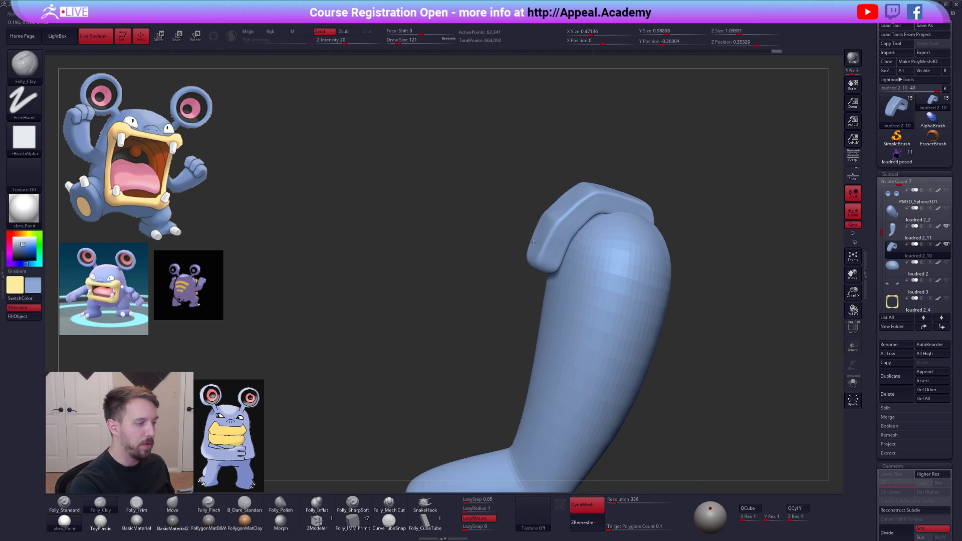
left_click_drag(556, 248, 572, 201, "shift")
left_click_drag(642, 204, 646, 208, "shift")
right_click_drag(648, 215, 689, 238)
mouse_move(689, 238)
right_mouse_down("ctrl")
mouse_move(659, 264)
mouse_move(576, 223)
right_mouse_up("ctrl")
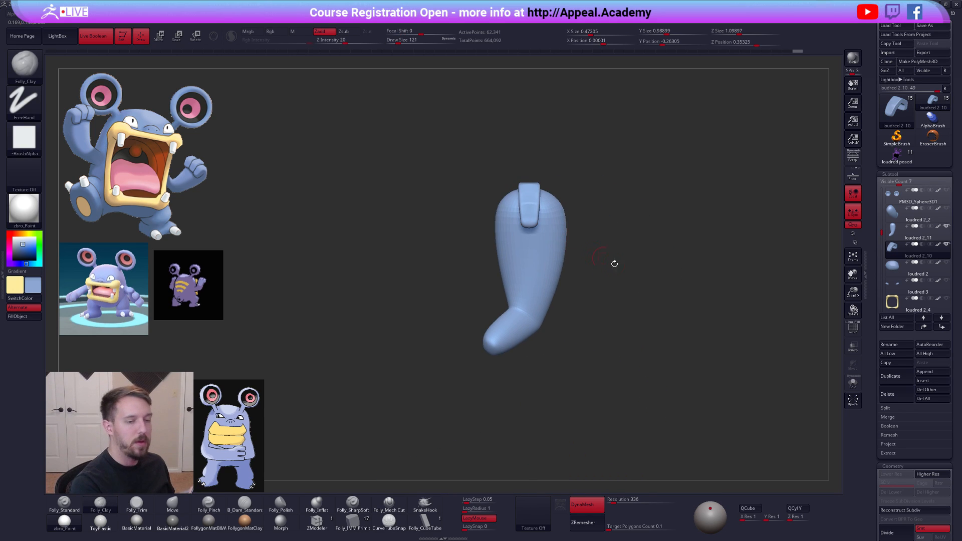
- Delete the duplicated arm subtool and show the whole character again with the finger
left_click(898, 240)
left_click(895, 388)
left_click(831, 393)
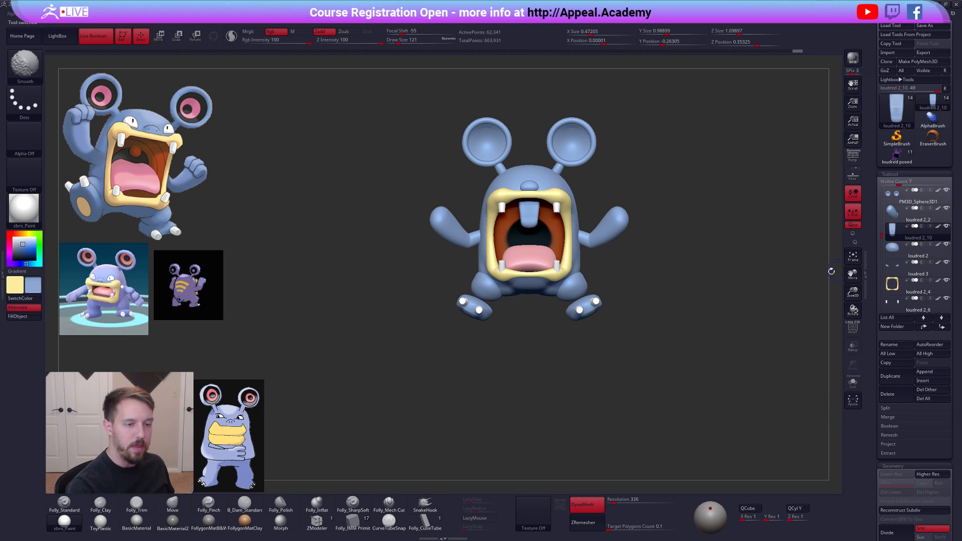
- Save the project and fit the finger at a reduced size onto the end of the character's arm
key("w")
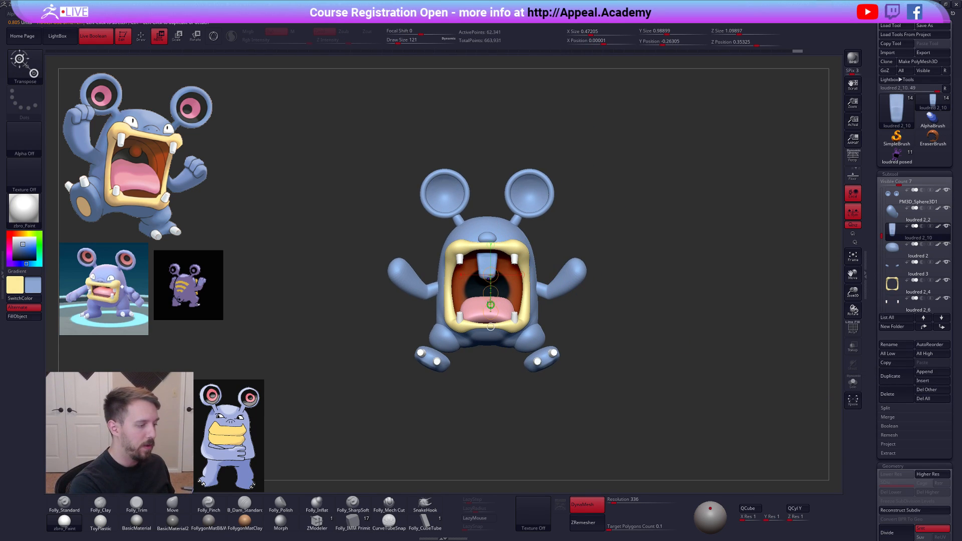
key("ctrl+s")
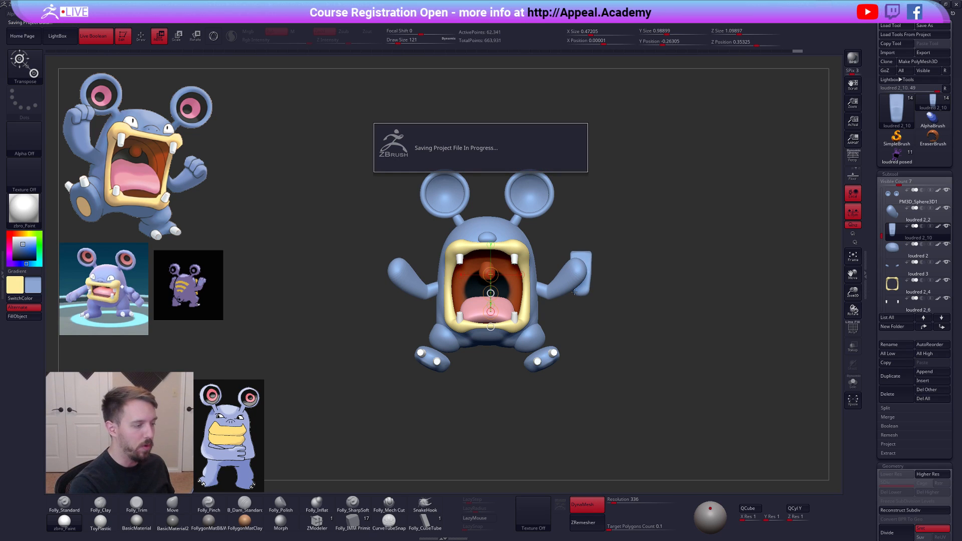
right_click_drag(605, 260, 621, 263, "shift")
right_click_drag(620, 262, 639, 266, "alt")
mouse_move(640, 270)
left_mouse_down()
mouse_move(693, 271)
mouse_move(557, 267)
left_mouse_up()
key("w")
right_click_drag(556, 268, 586, 306)
- Rotate the finger in side view to tilt it across the end of the hand
key("r")
mouse_move(529, 267)
left_mouse_down()
mouse_move(637, 263)
mouse_move(607, 358)
left_mouse_up()
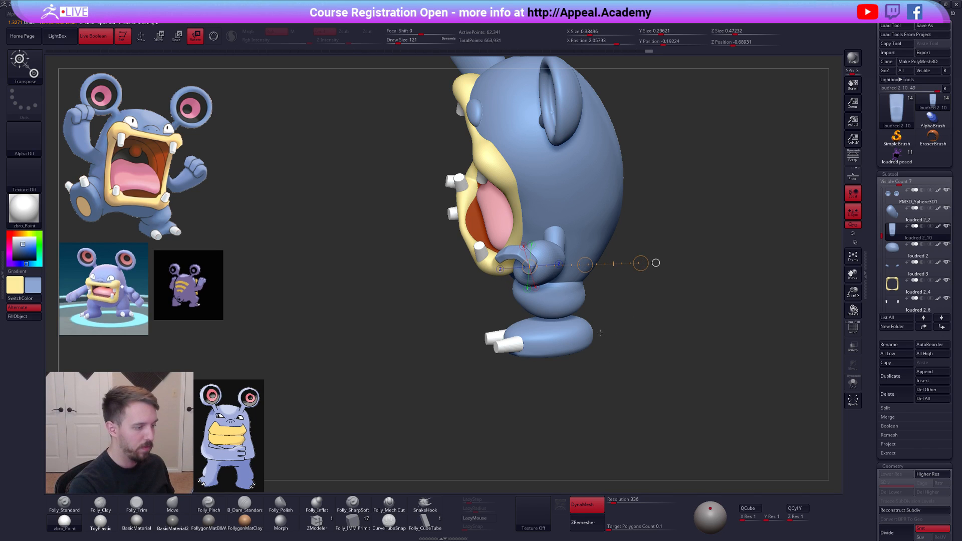
left_click_drag(655, 263, 606, 295)
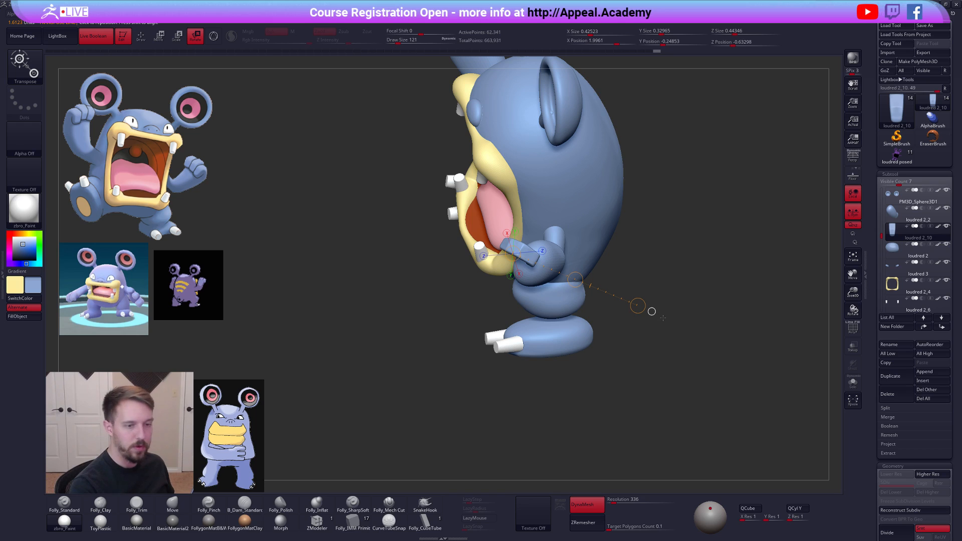
- Isolate the arms and finger, and rotate and move the finger into line with the top of the hand
left_click(946, 226, "alt")
left_click(946, 208)
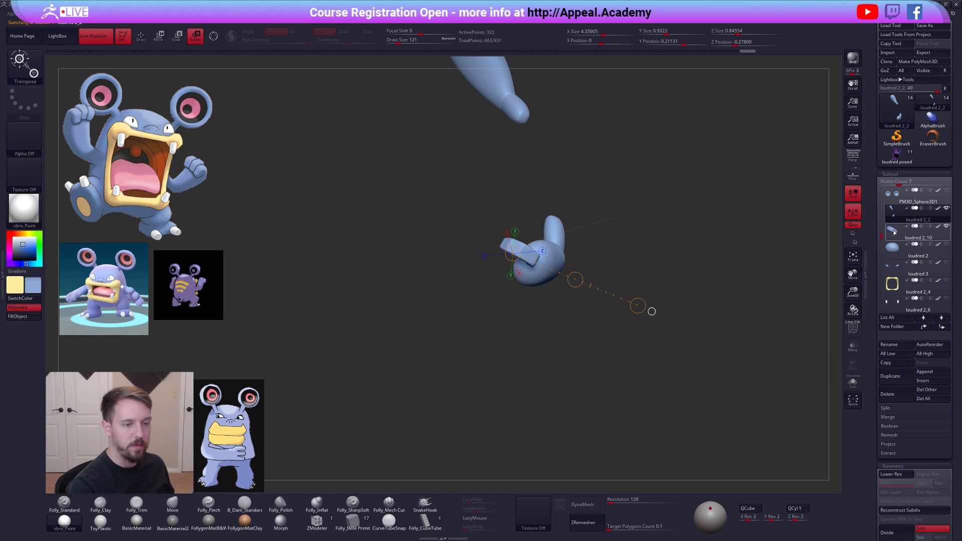
left_click_drag(627, 345, 504, 321)
left_click_drag(500, 275, 533, 227)
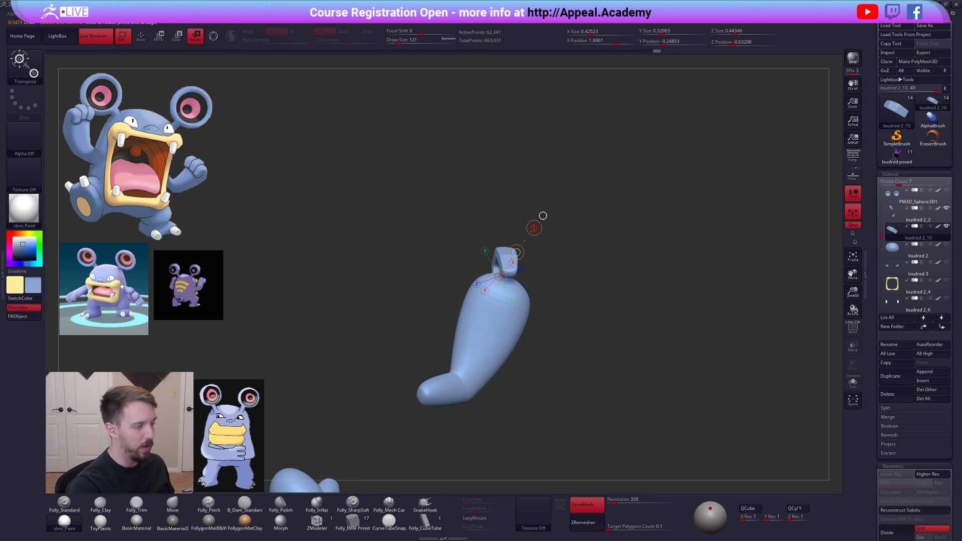
left_click_drag(501, 300, 544, 196)
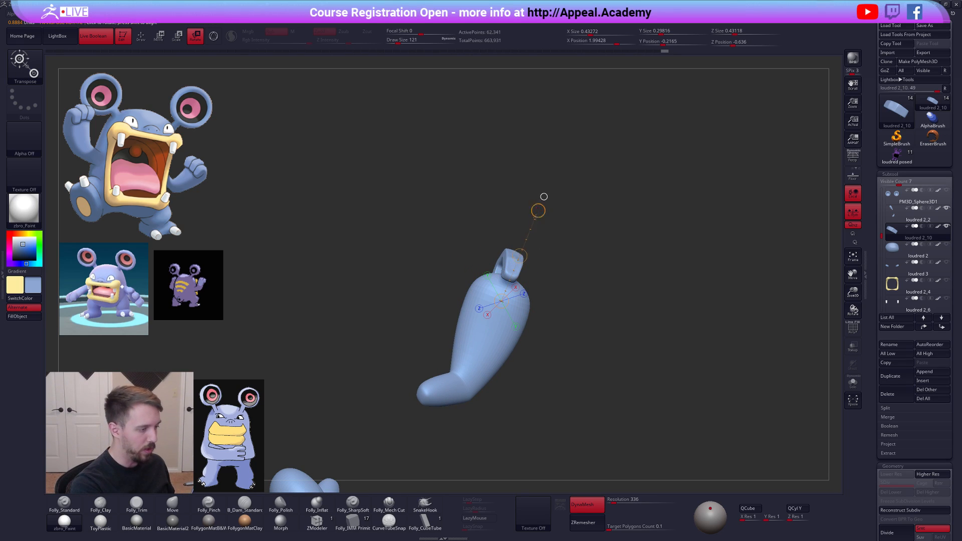
key("w")
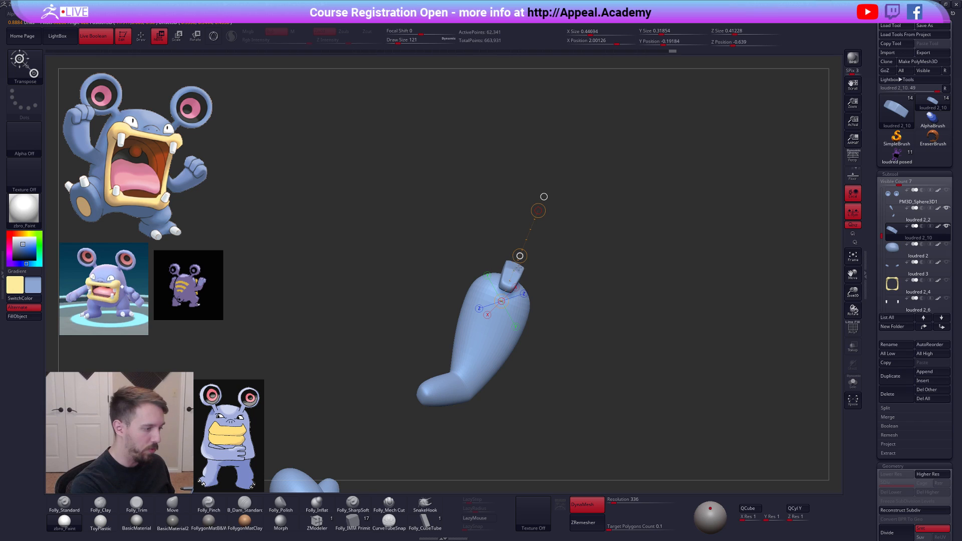
- Move and rotate the finger in side view so it hooks over the top of the hand
mouse_move(519, 255)
left_mouse_down()
mouse_move(540, 292)
mouse_move(543, 270)
mouse_move(574, 261)
left_mouse_up()
key("r")
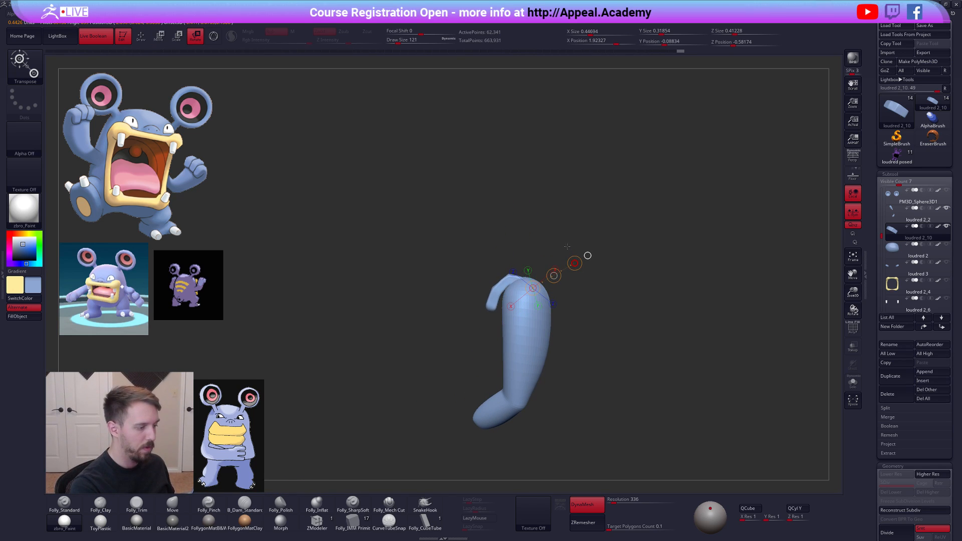
left_click_drag(562, 260, 557, 253)
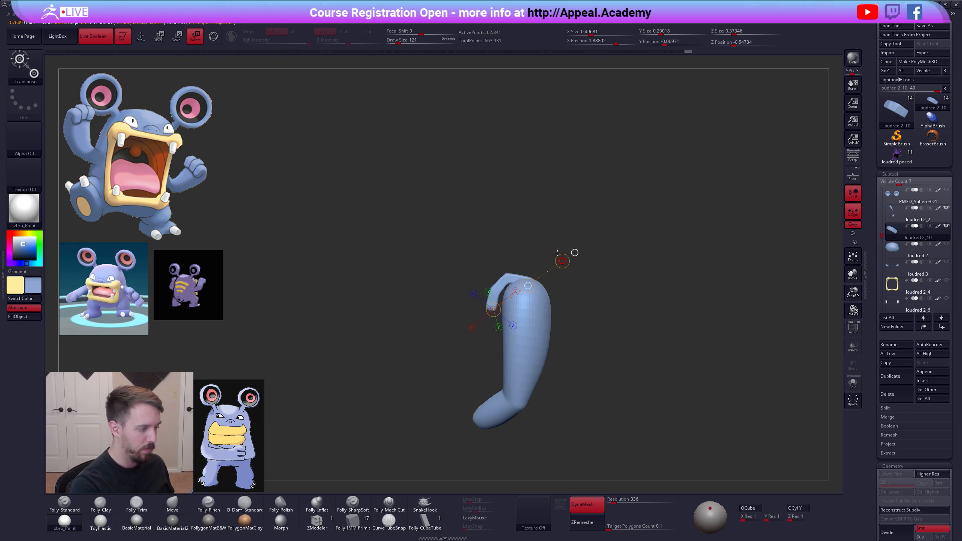
key("w")
mouse_move(528, 285)
left_mouse_down()
mouse_move(576, 305)
mouse_move(574, 323)
left_mouse_up()
key("q")
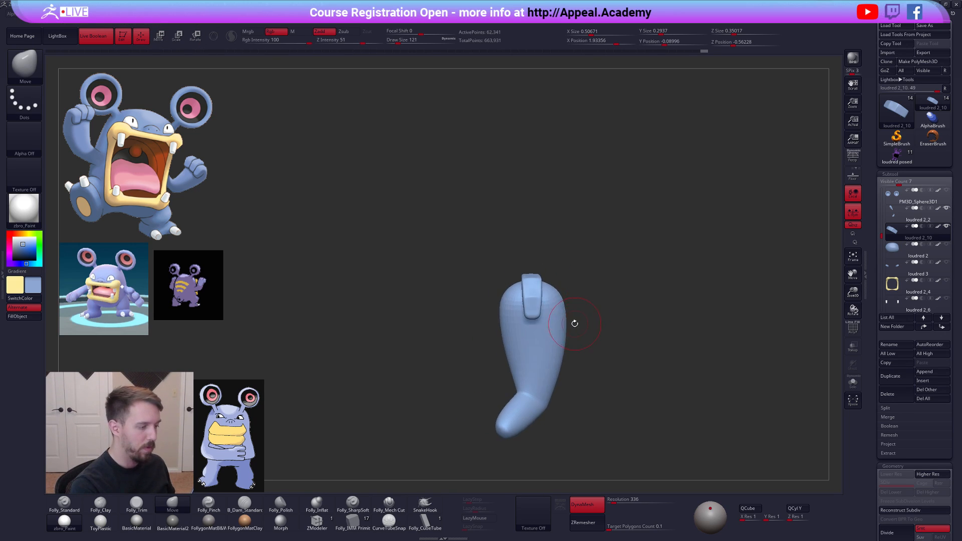
- Rotate the finger in front view to line it up with the direction of the hand
key("r")
left_click_drag(531, 271, 531, 217)
left_click_drag(575, 260, 577, 240)
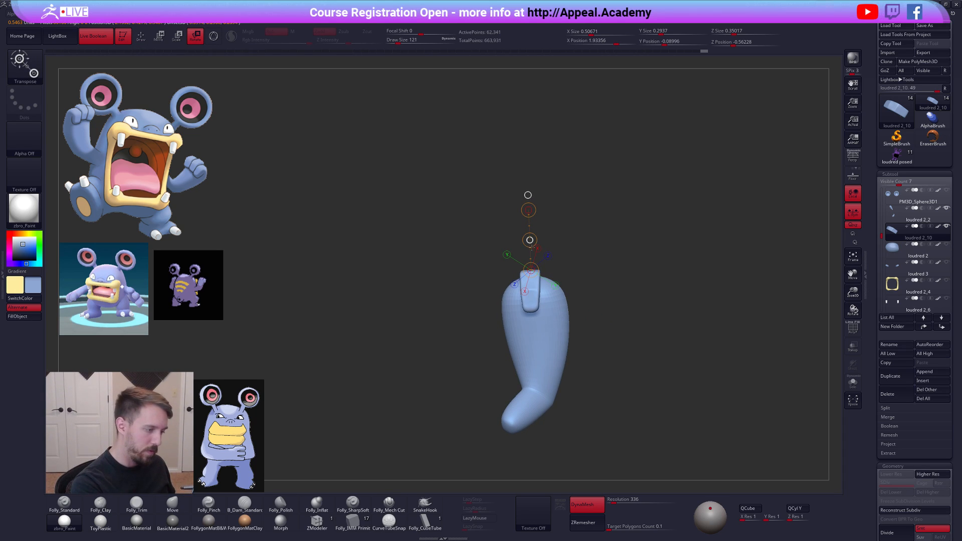
left_click_drag(562, 278, 570, 316, "alt")
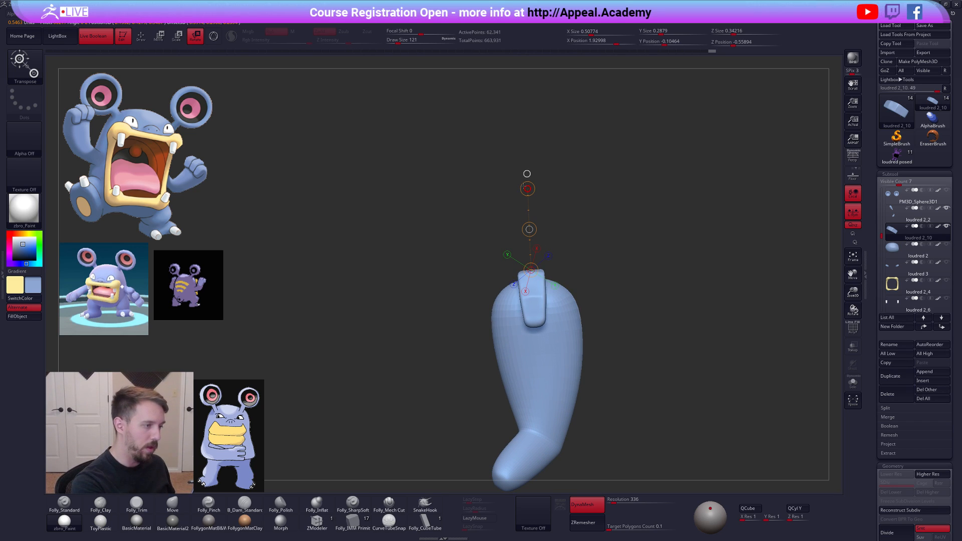
key("q")
mouse_move(576, 320)
left_mouse_down("shift")
mouse_move(596, 375)
mouse_move(637, 381)
mouse_move(646, 396)
mouse_move(660, 384)
mouse_move(659, 439)
mouse_move(659, 384)
mouse_move(637, 362)
left_mouse_up("shift")
- Duplicate the finger beside the original and rotate the copy to follow the hand
key("w")
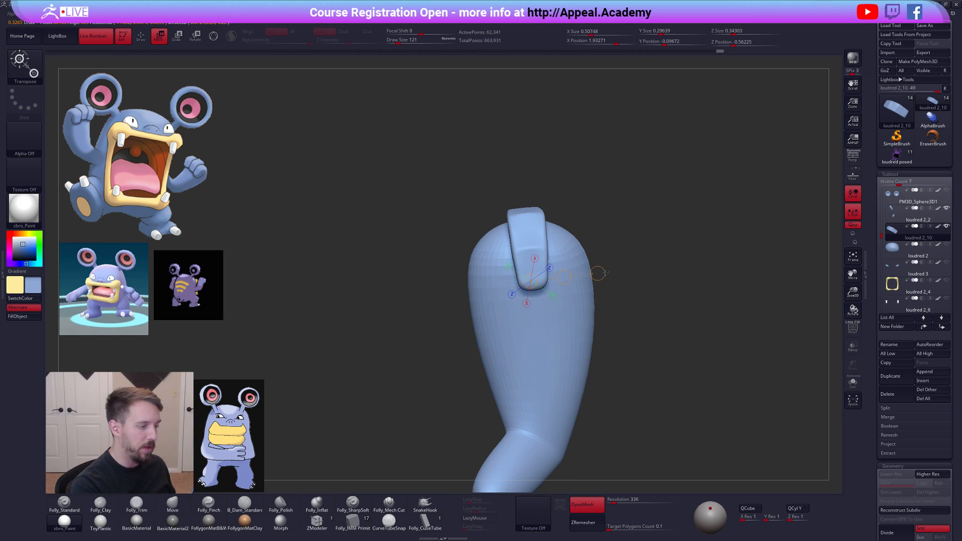
left_click(524, 253)
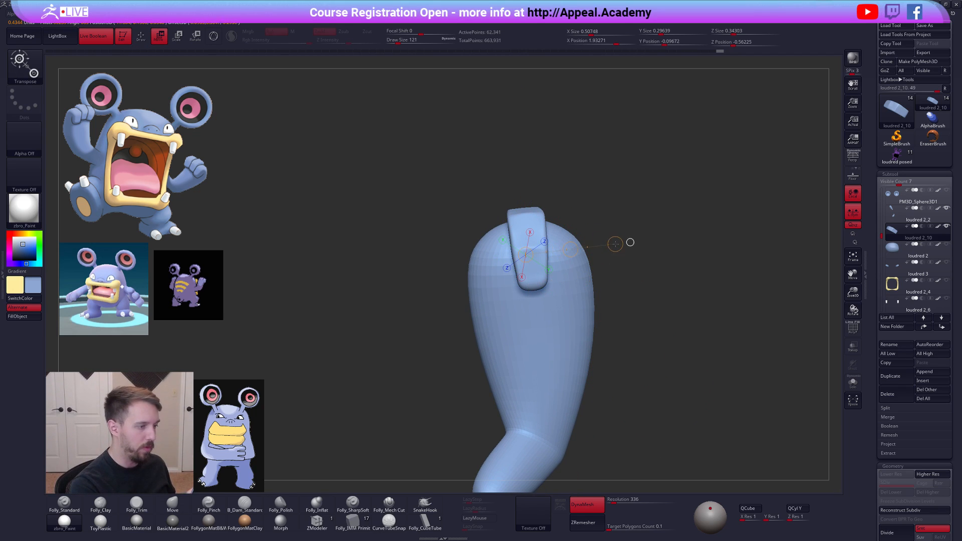
left_click_drag(571, 250, 536, 247, "ctrl")
key("r")
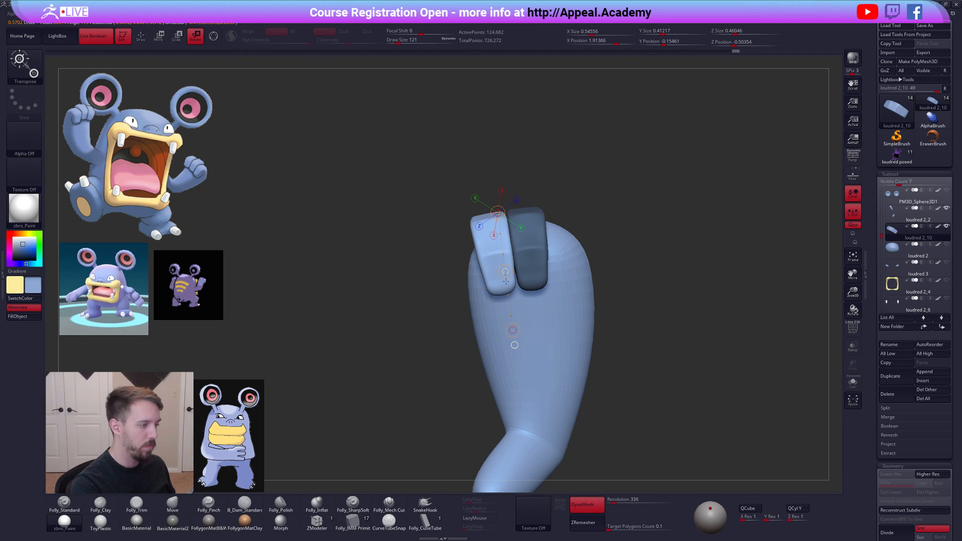
left_click_drag(507, 277, 507, 277)
- Reshape the second finger with the Move brush so it sits closely against the first one
mouse_move(541, 265)
right_mouse_down("alt")
mouse_move(502, 255)
mouse_move(514, 268)
mouse_move(576, 243)
right_mouse_up("alt")
key("q")
key("space")
left_click_drag(552, 247, 551, 236)
mouse_move(547, 247)
right_mouse_down()
mouse_move(547, 228)
mouse_move(591, 282)
mouse_move(571, 259)
mouse_move(596, 260)
right_mouse_up()
key("space")
left_click_drag(600, 251, 596, 251)
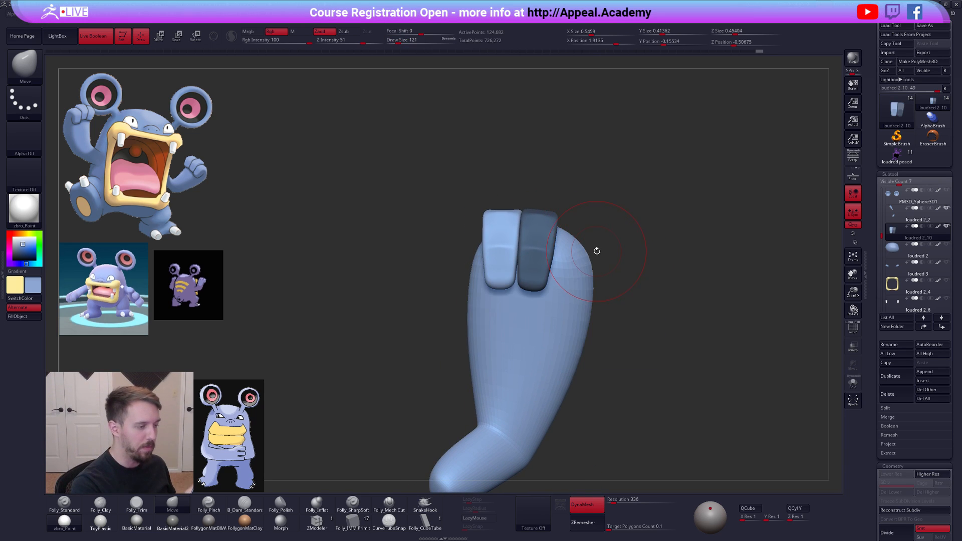
- Duplicate a third finger on the other side of the pair, and rotate and move it into place
right_click_drag(585, 267, 507, 259)
key("w")
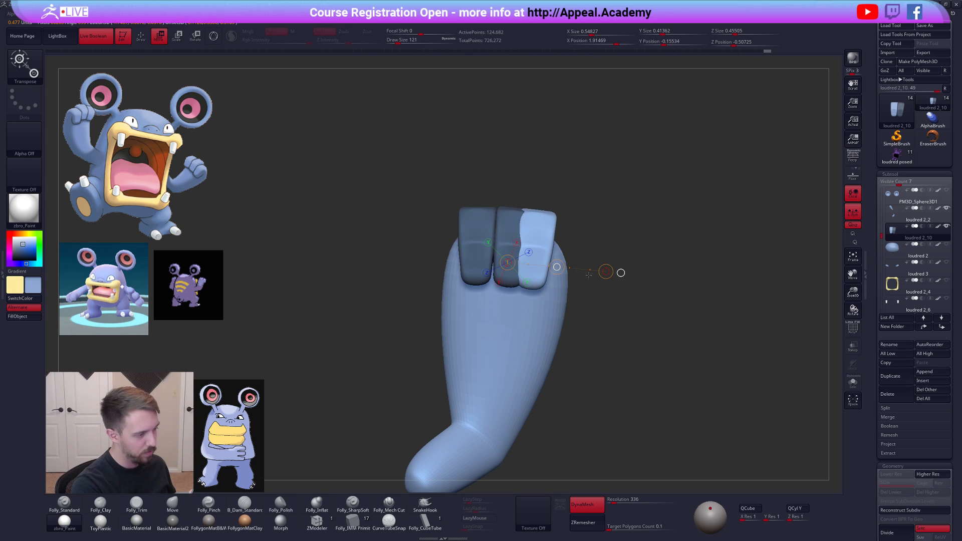
key("r")
mouse_move(553, 215)
left_mouse_down()
mouse_move(629, 199)
mouse_move(633, 210)
left_mouse_up()
key("w")
mouse_move(554, 256)
left_mouse_down()
mouse_move(621, 256)
mouse_move(589, 263)
left_mouse_up()
- Fit the third finger around the hand with the Move brush and clear the mask from the fingers
key("q")
mouse_move(598, 306)
left_mouse_down()
mouse_move(554, 302)
mouse_move(592, 299)
mouse_move(513, 296)
mouse_move(571, 293)
left_mouse_up()
key("space")
left_click_drag(563, 259, 580, 250)
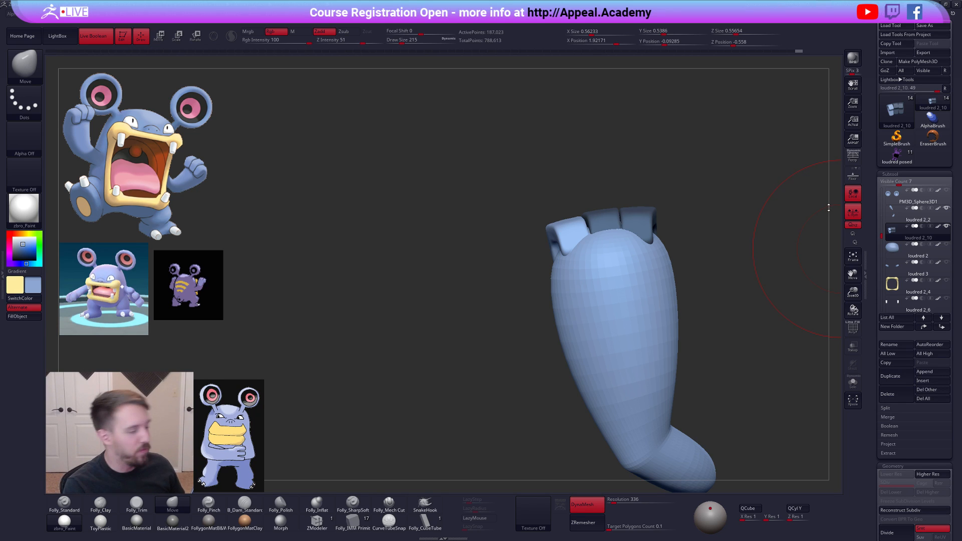
left_click_drag(686, 281, 736, 295)
key("space")
left_click(685, 271)
left_click_drag(695, 196, 624, 239, "alt")
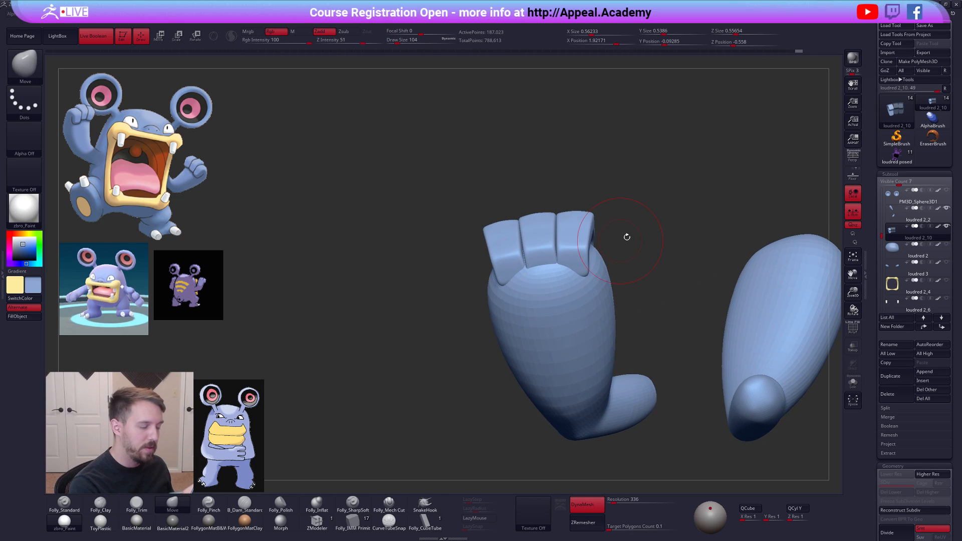
- Assign auto polygroups to the fingers and mask the two outer ones, leaving the middle finger editable at draw size 104
key("grave")
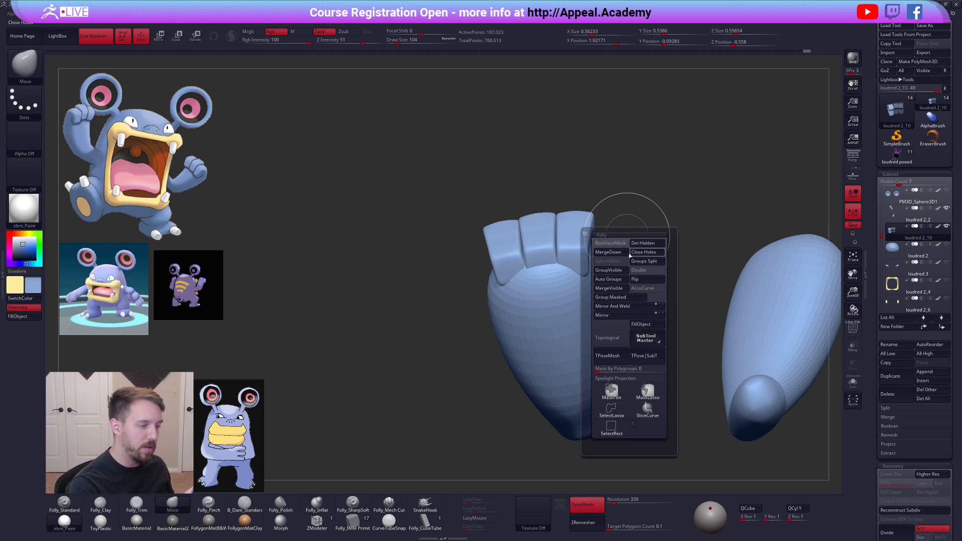
left_click(621, 279)
left_click_drag(623, 281, 576, 260)
key("w")
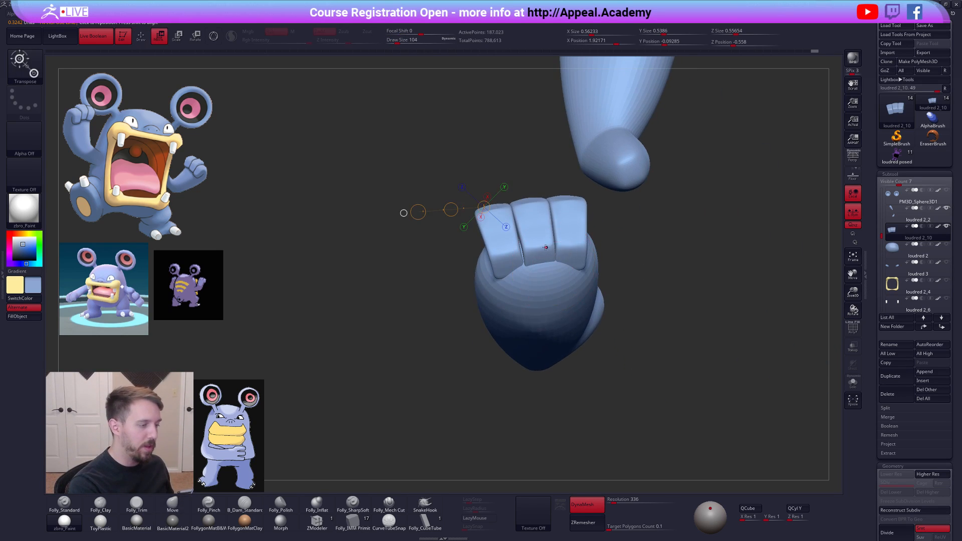
left_click(546, 248, "ctrl")
key("q")
key("space")
left_click(545, 263)
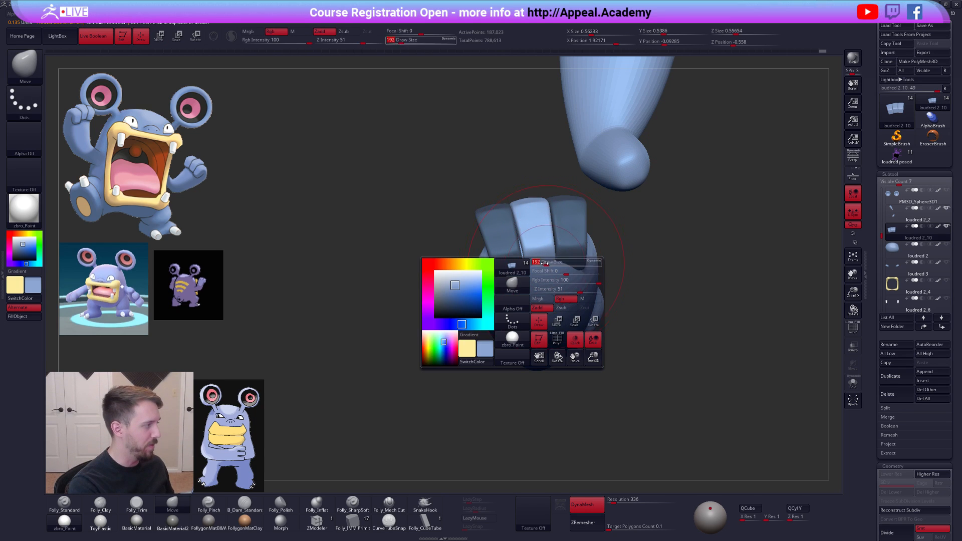
key("space")
left_click(541, 265)
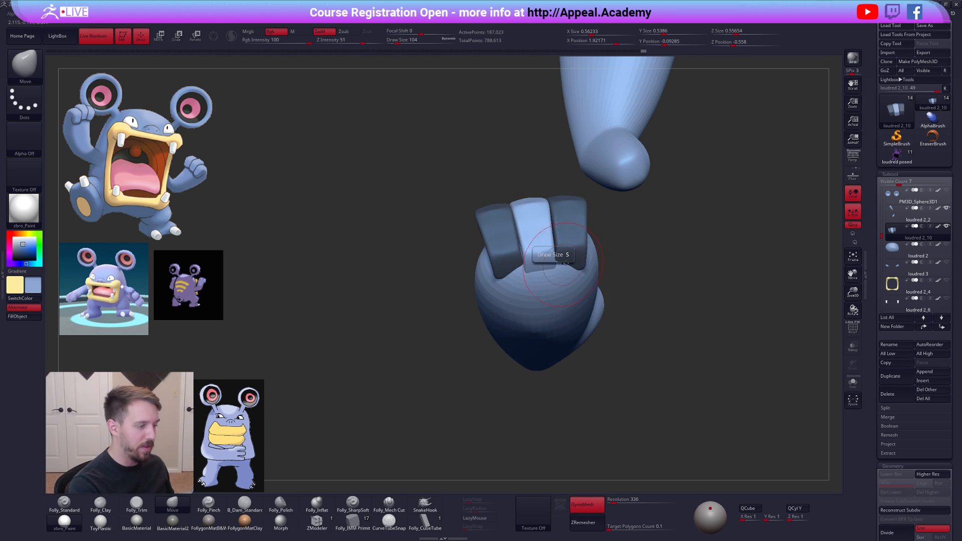
- Invert the mask to protect the middle finger and reshape the two outer fingers with the Move brush
left_click(606, 245, "ctrl")
left_click_drag(606, 247, 576, 294)
key("space")
left_click(593, 259)
left_click_drag(564, 294, 502, 279)
mouse_move(566, 285)
left_mouse_down()
mouse_move(508, 288)
mouse_move(493, 317)
left_mouse_up()
key("space")
left_click(525, 265)
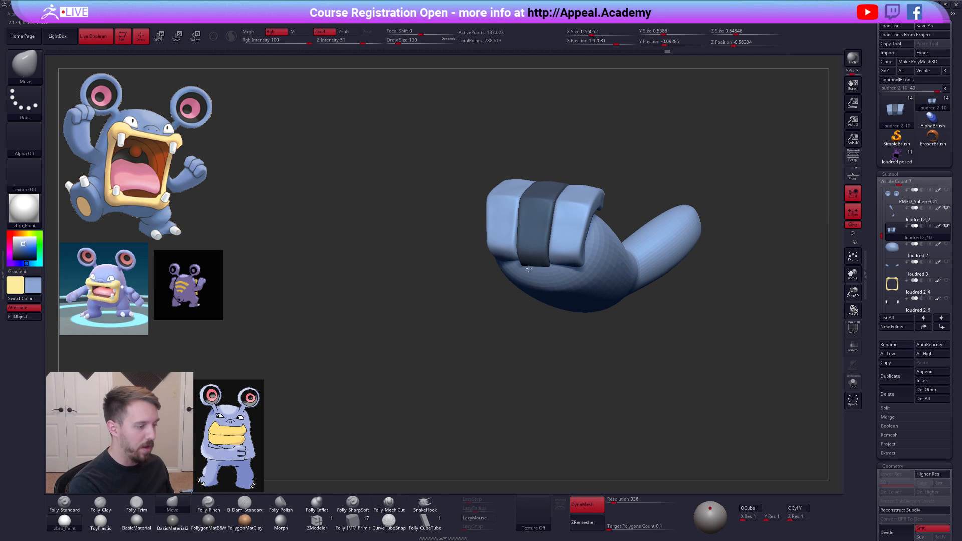
mouse_move(526, 276)
right_mouse_down()
mouse_move(533, 235)
mouse_move(501, 260)
mouse_move(504, 276)
mouse_move(580, 278)
mouse_move(601, 298)
mouse_move(572, 346)
right_mouse_up()
key("space")
left_click(519, 275)
- Select the arm subtool and subdivide its mesh several times to smooth the hand
left_click(601, 298, "alt")
key("space")
left_click(604, 300)
right_click_drag(578, 280, 587, 266)
mouse_move(588, 266)
right_mouse_down("alt")
mouse_move(568, 250)
mouse_move(593, 248)
mouse_move(588, 273)
mouse_move(564, 301)
right_mouse_up("alt")
key("bracketleft")
key("bracketleft")
key("bracketleft")
left_click(564, 301, "ctrl+shift")
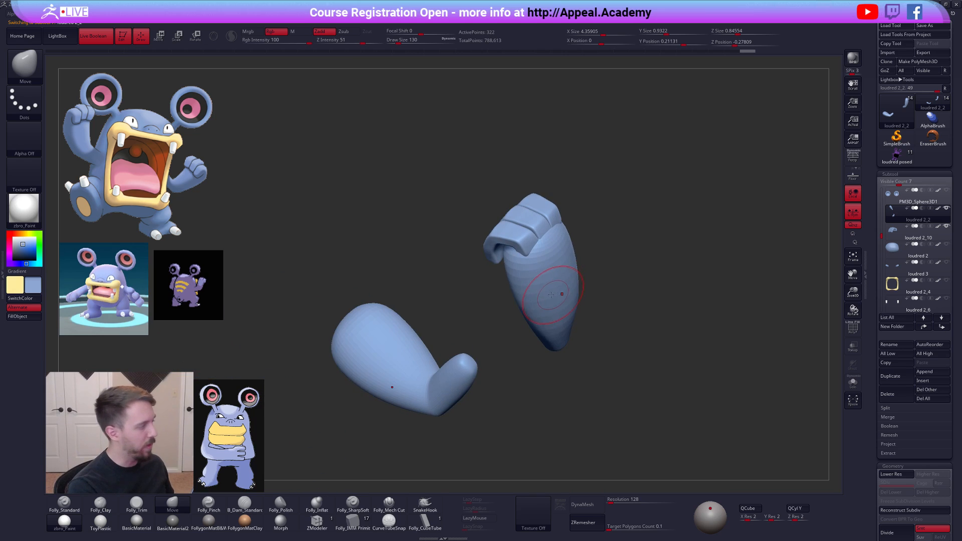
mouse_move(541, 266)
right_mouse_down()
mouse_move(516, 260)
mouse_move(553, 281)
right_mouse_up()
key("ctrl+d")
right_click_drag(560, 245, 576, 233)
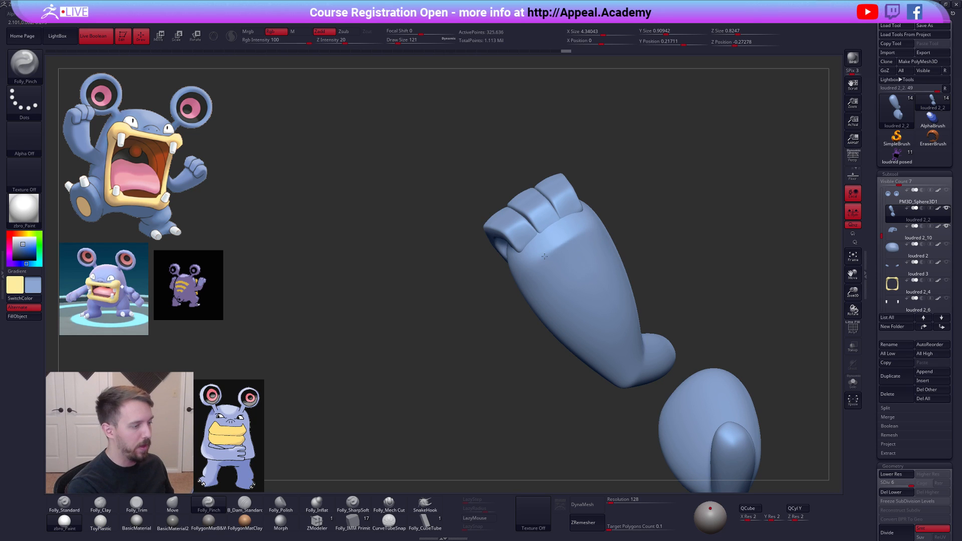
- Step the arm down to lower subdivision levels, and reshape and smooth the palm under the curled fingers
key("b")
key("m")
key("v")
mouse_move(560, 249)
right_mouse_down()
mouse_move(568, 241)
mouse_move(518, 262)
right_mouse_up()
mouse_move(569, 237)
right_mouse_down()
mouse_move(576, 255)
mouse_move(560, 296)
mouse_move(539, 260)
mouse_move(544, 267)
mouse_move(551, 249)
mouse_move(544, 277)
mouse_move(520, 262)
mouse_move(523, 285)
mouse_move(516, 281)
mouse_move(527, 261)
right_mouse_up()
key("shift")
right_click(529, 250)
key("shift+d")
key("shift+d")
key("shift+d")
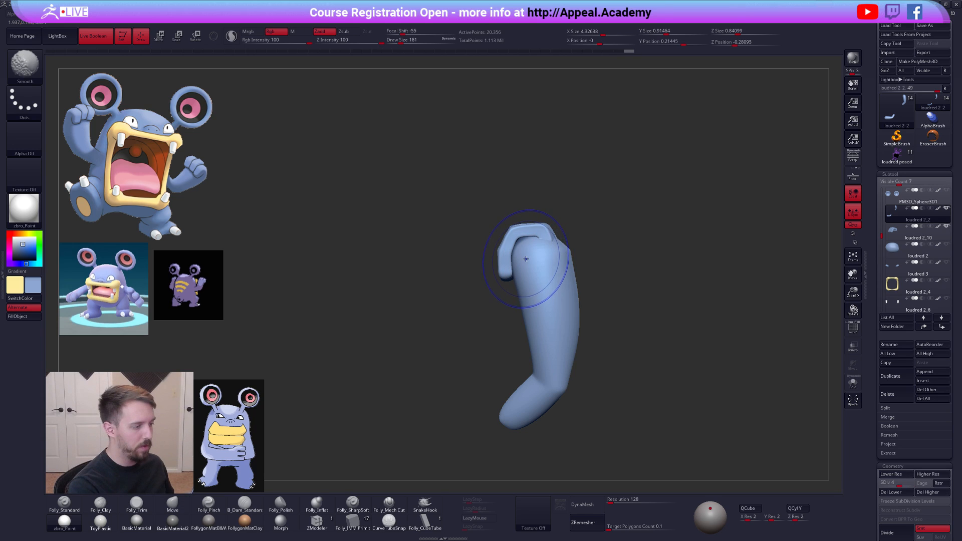
right_click_drag(521, 282, 506, 230)
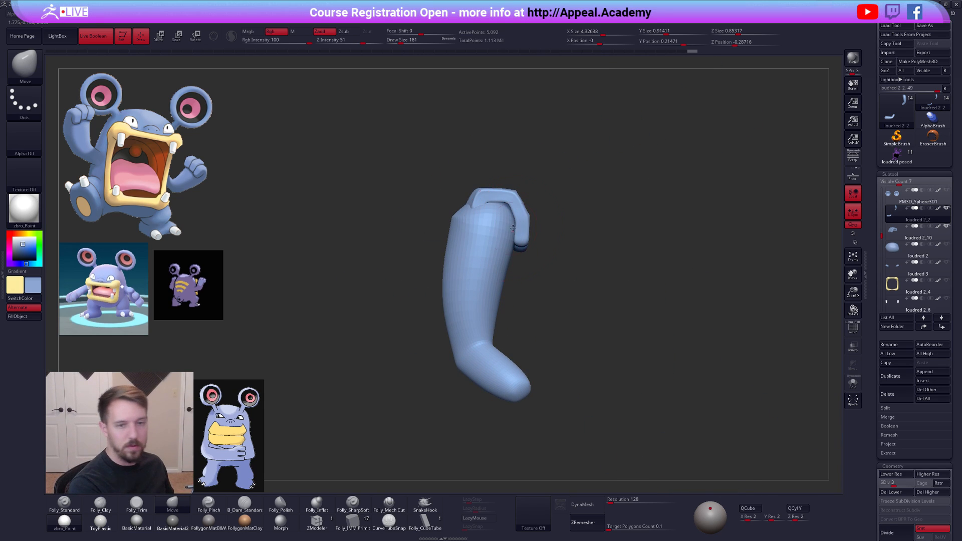
- Pull the end of the hand into shape beneath the fingers using a smaller Move brush
left_click_drag(510, 222, 508, 220)
mouse_move(509, 221)
right_mouse_down()
mouse_move(532, 222)
mouse_move(518, 221)
right_mouse_up()
key("s")
left_click_drag(513, 219, 507, 219)
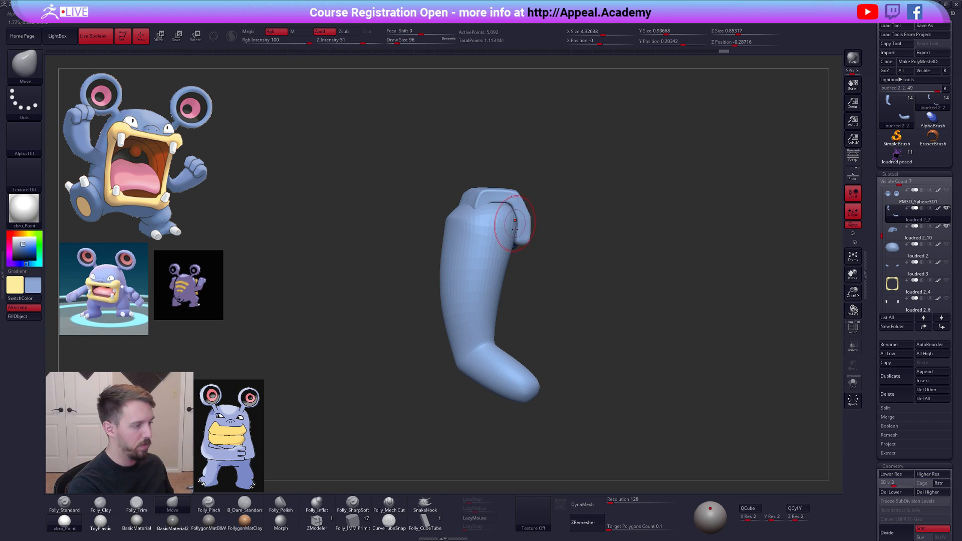
right_click_drag(515, 220, 522, 221)
key("space")
left_click_drag(520, 239, 522, 239)
left_click_drag(521, 226, 519, 228)
- Show the arm in Solo mode and square off the end of the hand with a larger Move brush
key("ctrl+shift+f")
right_click_drag(552, 209, 560, 260)
key("alt+s")
key("space")
left_click_drag(560, 260, 563, 259)
left_click_drag(574, 220, 572, 218)
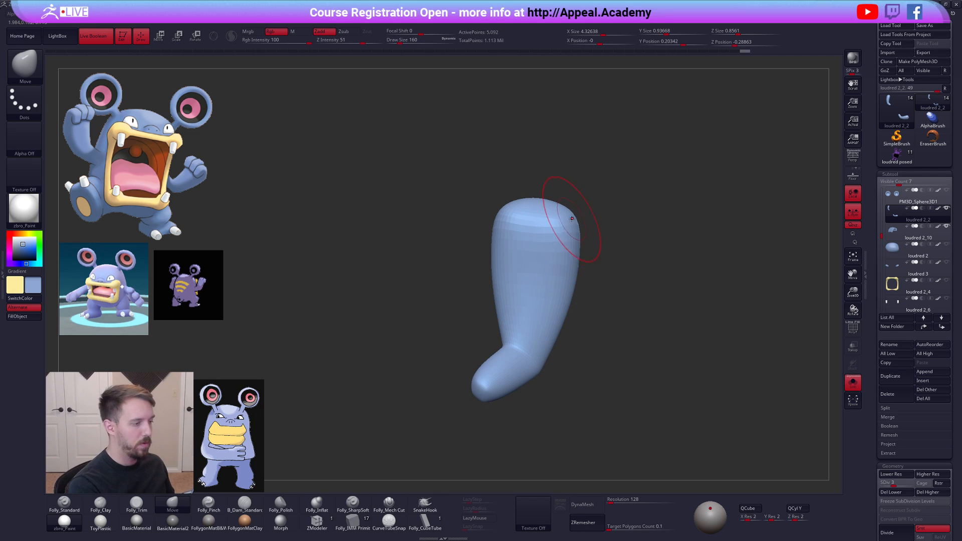
- Return the arm to its highest subdivision level and build up the palm with the Folly_Clay brush
key("alt+s")
right_click_drag(572, 219, 568, 235)
key("d")
key("d")
key("d")
key("2")
key("alt+s")
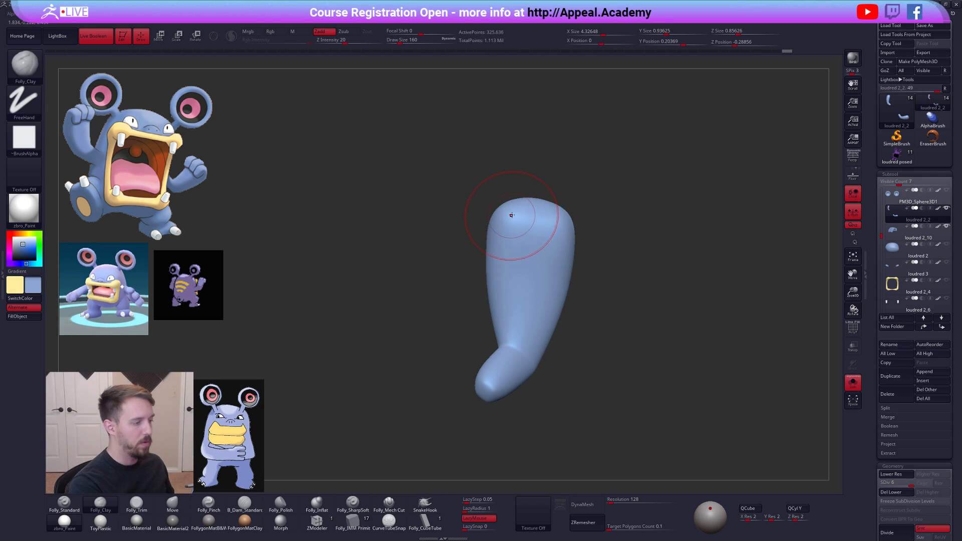
mouse_move(564, 230)
right_mouse_down()
mouse_move(513, 277)
mouse_move(541, 290)
mouse_move(570, 328)
mouse_move(556, 309)
mouse_move(555, 255)
right_mouse_up()
- Refine the surface of the palm and forearm with the Folly_Pinch brush
key("alt+s")
key("5")
key("alt+s")
key("space")
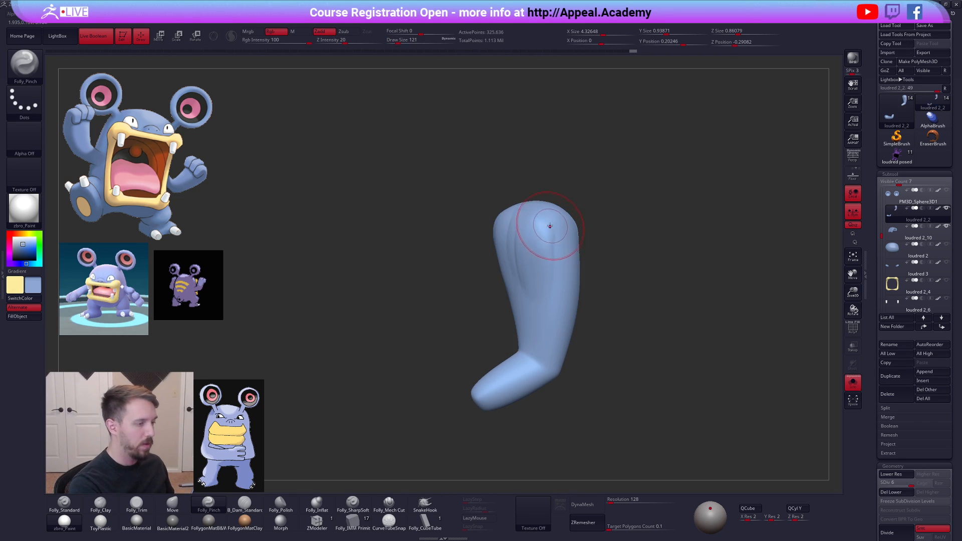
right_click_drag(544, 359, 515, 330)
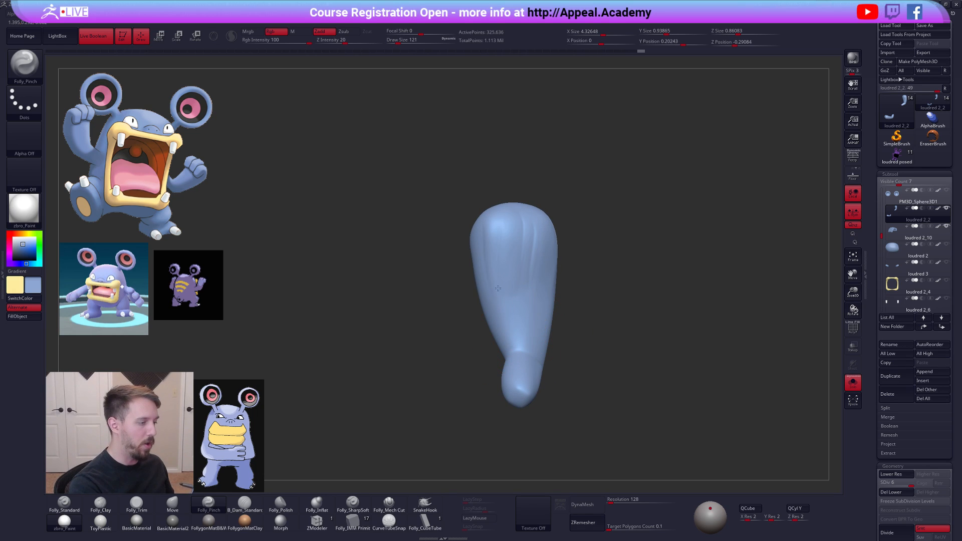
- Flatten and clean up the palm and forearm planes with a large Folly_Trim brush
key("alt+s")
mouse_move(497, 304)
right_mouse_down()
mouse_move(475, 322)
mouse_move(546, 337)
mouse_move(513, 317)
mouse_move(541, 318)
mouse_move(529, 273)
right_mouse_up()
key("3")
key("space")
left_click_drag(529, 273, 534, 273)
right_click_drag(515, 251, 522, 262)
key("space")
left_click_drag(522, 262, 528, 262)
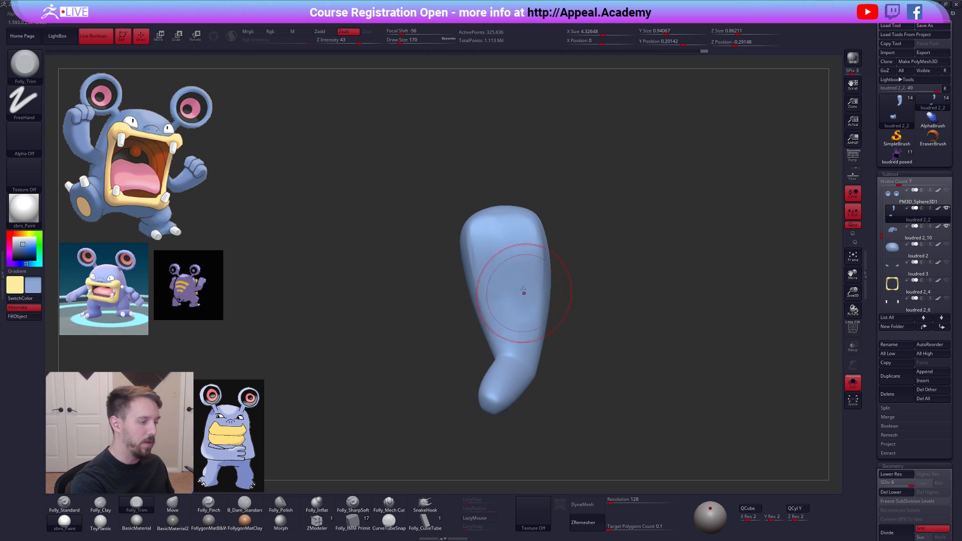
right_click_drag(511, 287, 551, 277)
key("space")
left_click_drag(552, 277, 548, 277)
- Show the fingers with the arm again and adjust the hand's shape with the Move brush
mouse_move(548, 275)
right_mouse_down()
mouse_move(519, 266)
mouse_move(519, 254)
mouse_move(519, 264)
mouse_move(483, 254)
mouse_move(501, 246)
right_mouse_up()
key("b")
key("m")
key("v")
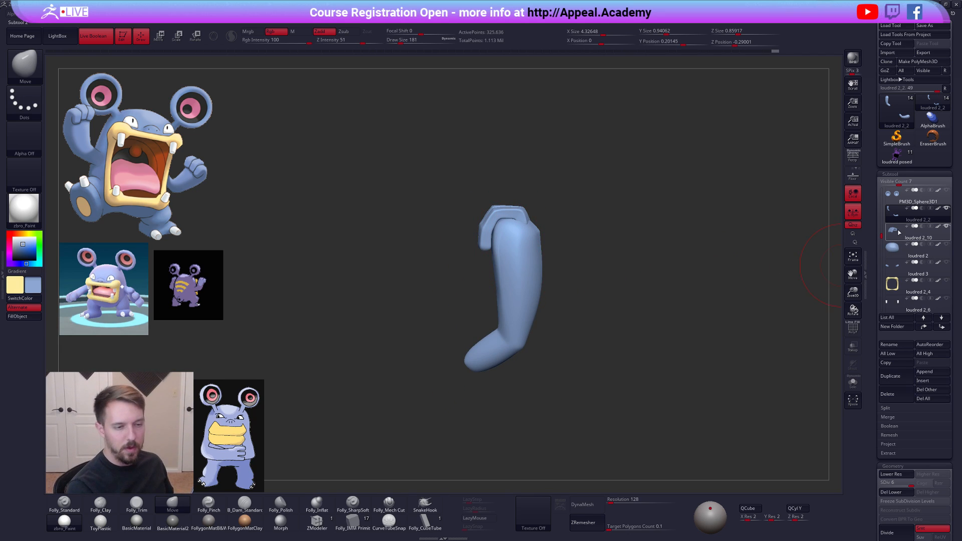
- Select the fingers subtool and fit the fingers to the reshaped hand with the Move brush
left_click(916, 234)
mouse_move(600, 341)
right_mouse_down()
mouse_move(506, 216)
mouse_move(560, 239)
mouse_move(568, 269)
mouse_move(523, 261)
right_mouse_up()
key("w")
key("q")
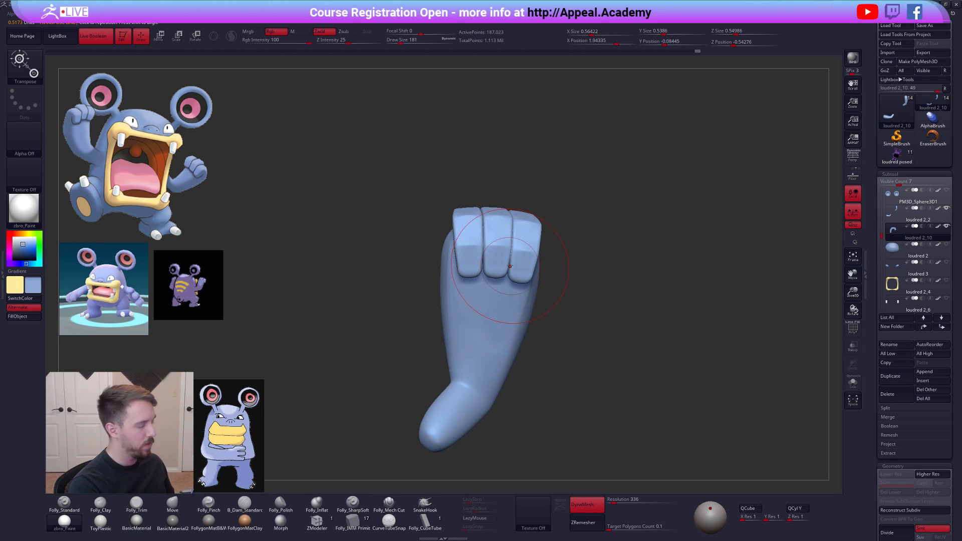
key("space")
left_click_drag(520, 261, 513, 260)
mouse_move(513, 260)
right_mouse_down()
mouse_move(520, 331)
mouse_move(636, 343)
right_mouse_up()
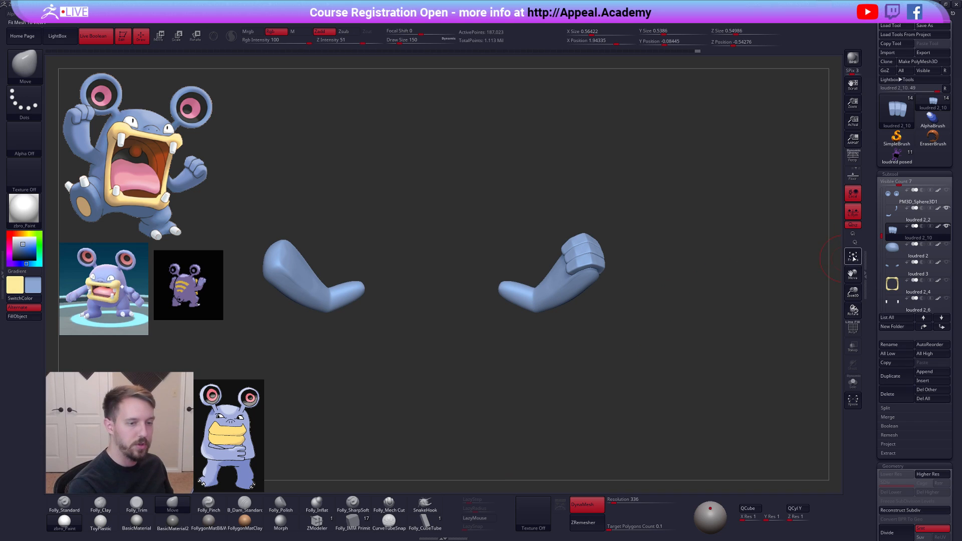
- Remesh the fingers with ZRemesher at a target polygon count of 5
right_click_drag(604, 286, 569, 299, "ctrl")
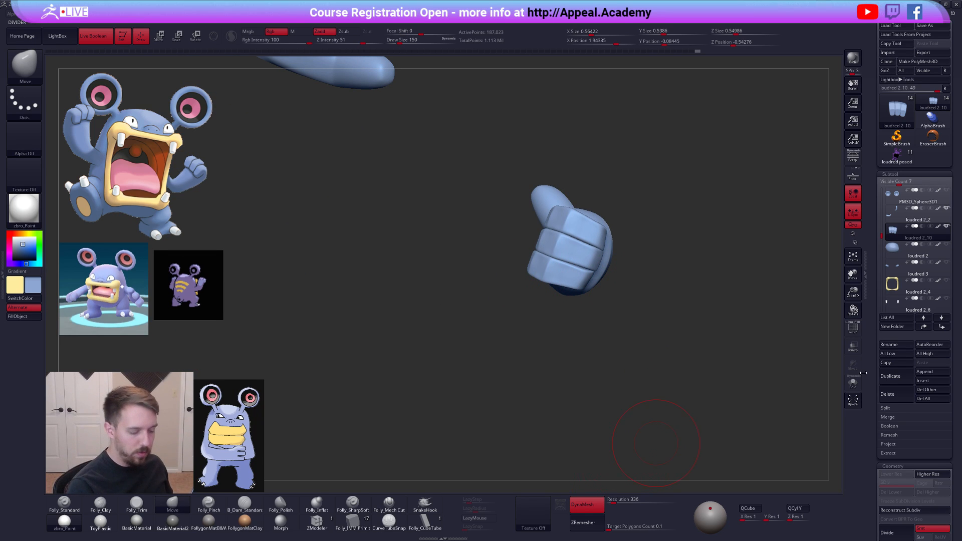
scroll(883, 274, "down", 8)
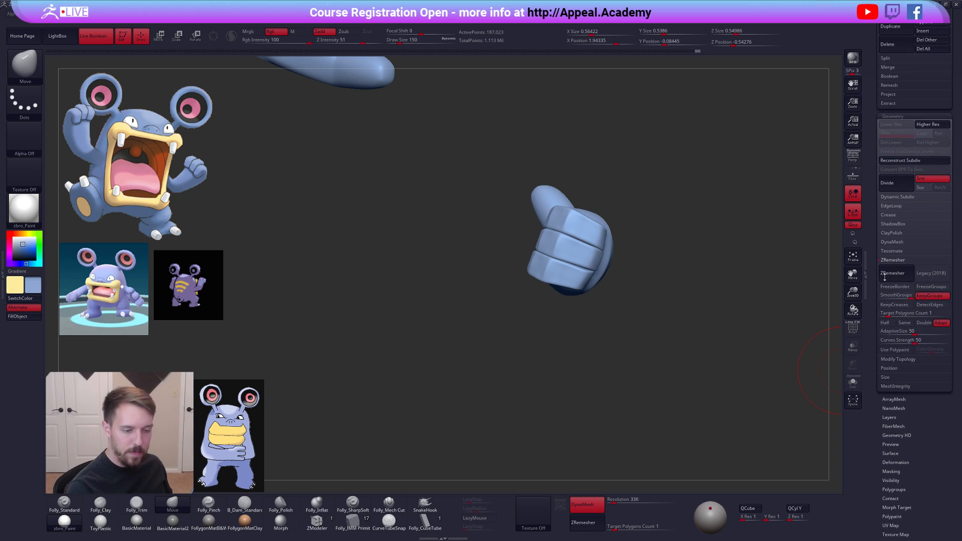
left_click(901, 313)
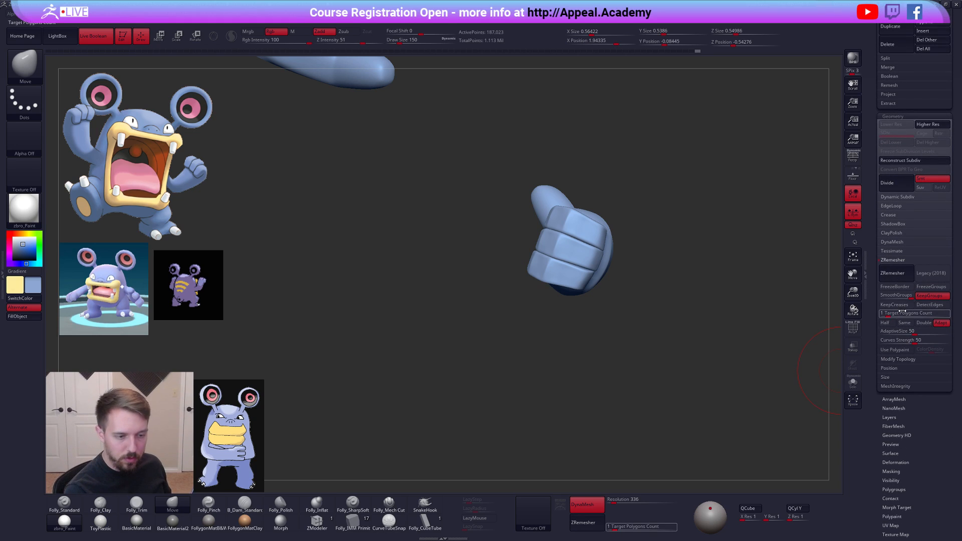
left_click(899, 314)
type("5")
key("Return")
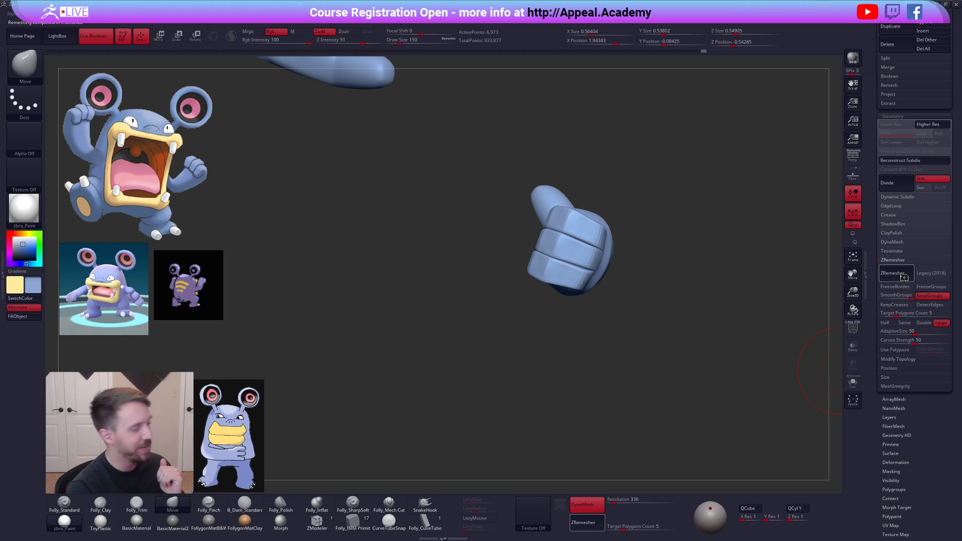
- Bring the arm back into view, mask part of the fingers and set a Transpose Move line at the knuckles
mouse_move(646, 235)
left_mouse_down()
mouse_move(579, 220)
mouse_move(571, 271)
mouse_move(556, 199)
mouse_move(549, 331)
left_mouse_up()
left_click(700, 182, "ctrl+shift")
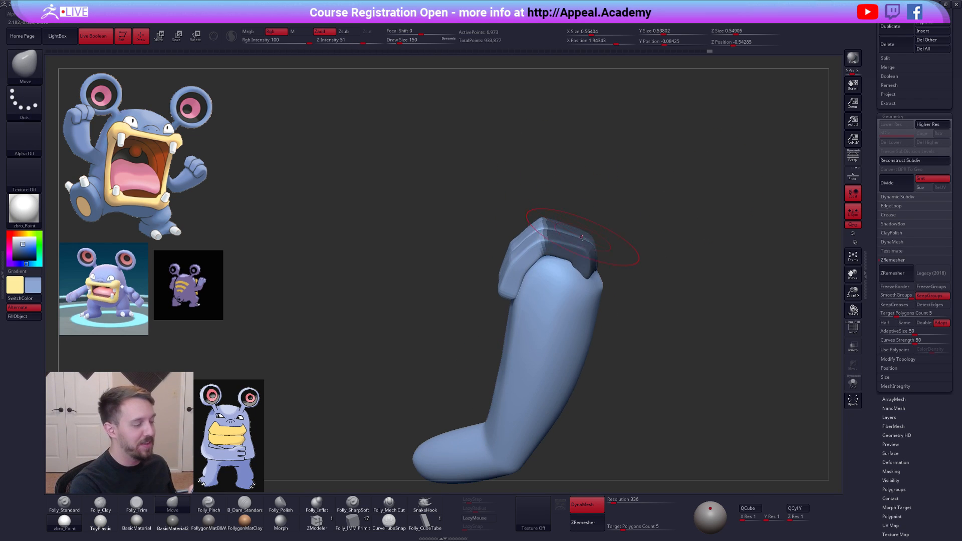
left_click(610, 254, "ctrl")
right_click_drag(590, 278, 593, 261)
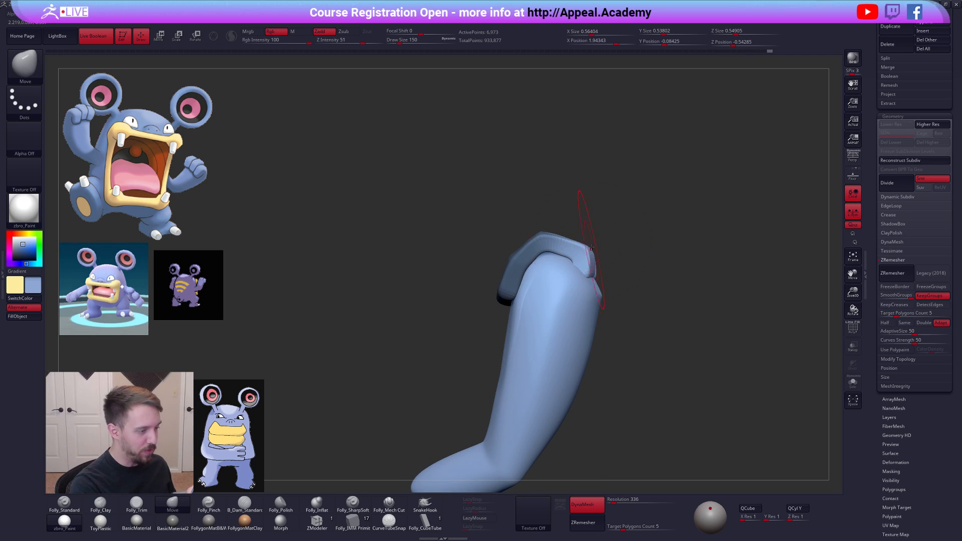
key("w")
left_click(567, 254)
left_click_drag(580, 249, 603, 139)
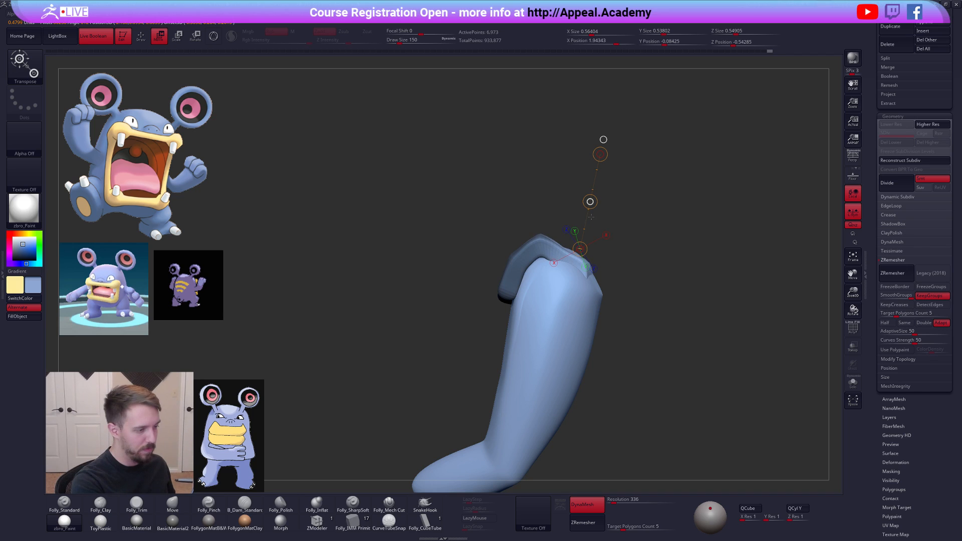
key("q")
- Fit the fingers more closely around the hand with the Move brush at draw size 68
key("space")
left_click_drag(564, 251, 568, 248)
mouse_move(391, 255)
left_mouse_down()
mouse_move(511, 266)
mouse_move(569, 281)
mouse_move(583, 294)
left_mouse_up()
key("space")
left_click(582, 296)
left_click_drag(561, 253, 621, 254)
key("space")
left_click(549, 298)
left_click_drag(542, 296, 552, 293)
left_click_drag(506, 250, 561, 254)
left_click_drag(526, 300, 537, 295)
left_click_drag(500, 251, 556, 257)
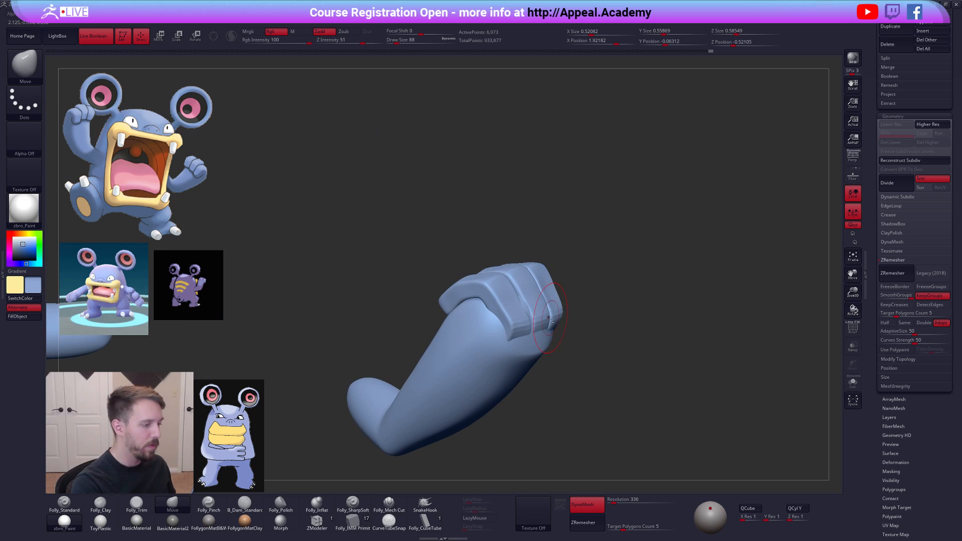
- Select the arms subtool and show all of the character's subtools again
left_click(476, 320, "alt")
right_click_drag(477, 320, 585, 296)
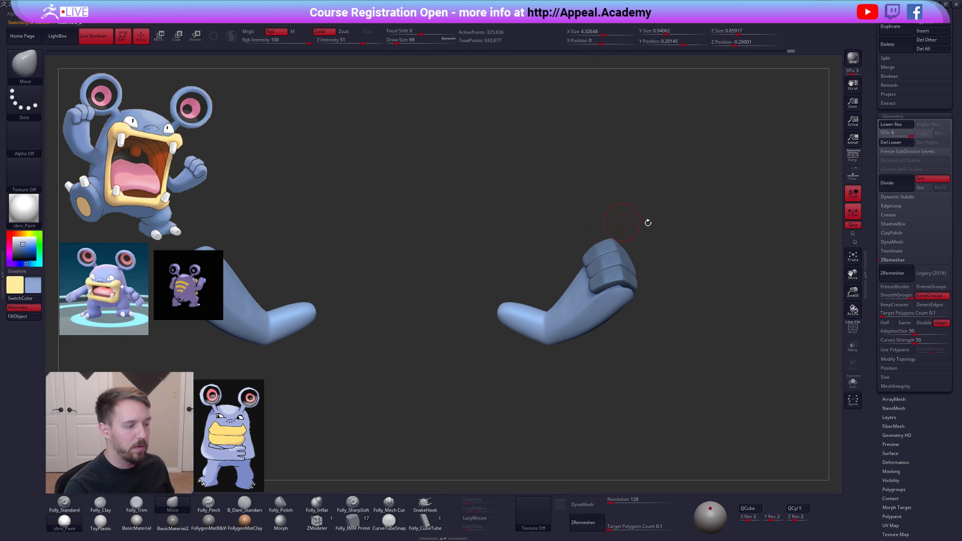
scroll(893, 257, "up", 5)
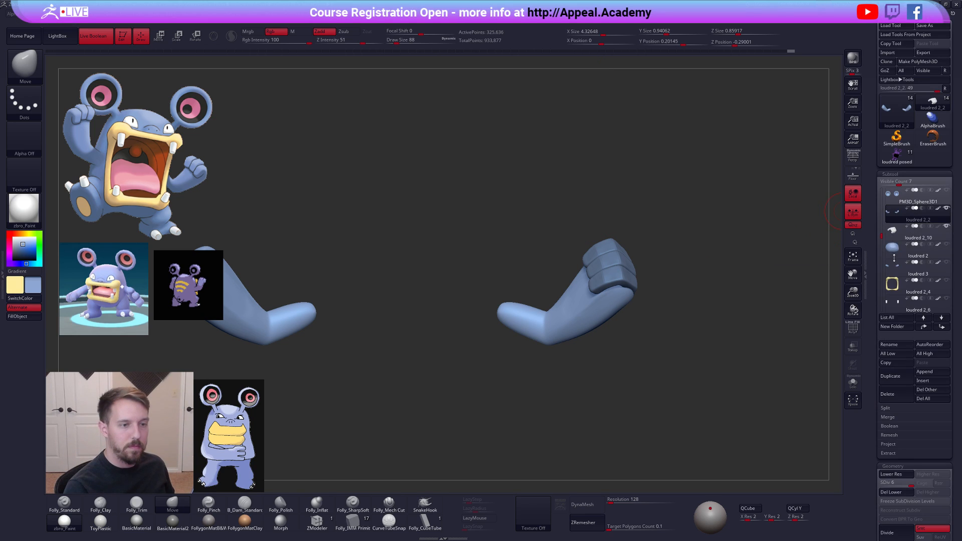
left_click(945, 208, "shift")
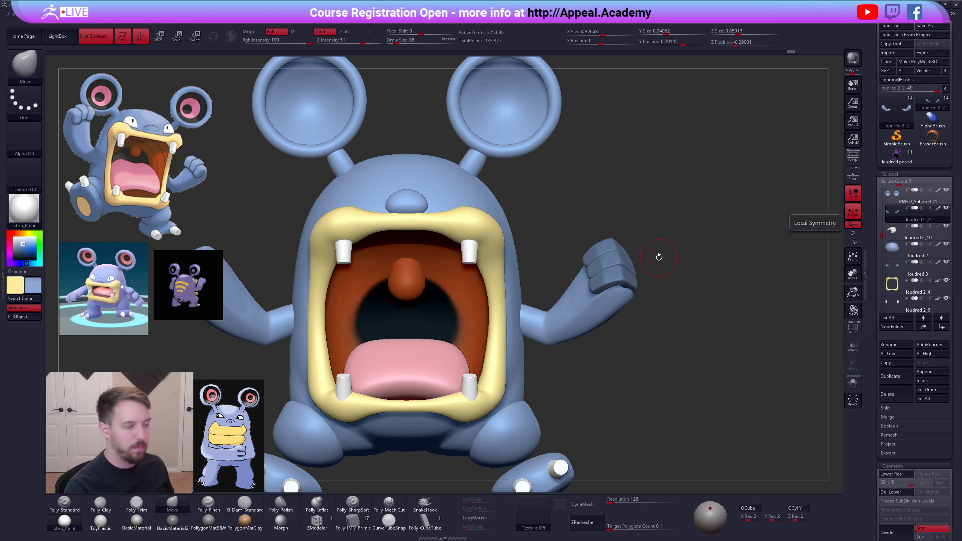
- Select the fingers subtool and copy the fingers to the opposite hand using Mirror And Weld with Local Symmetry off
left_click(607, 255, "alt")
scroll(607, 255, "down", 3)
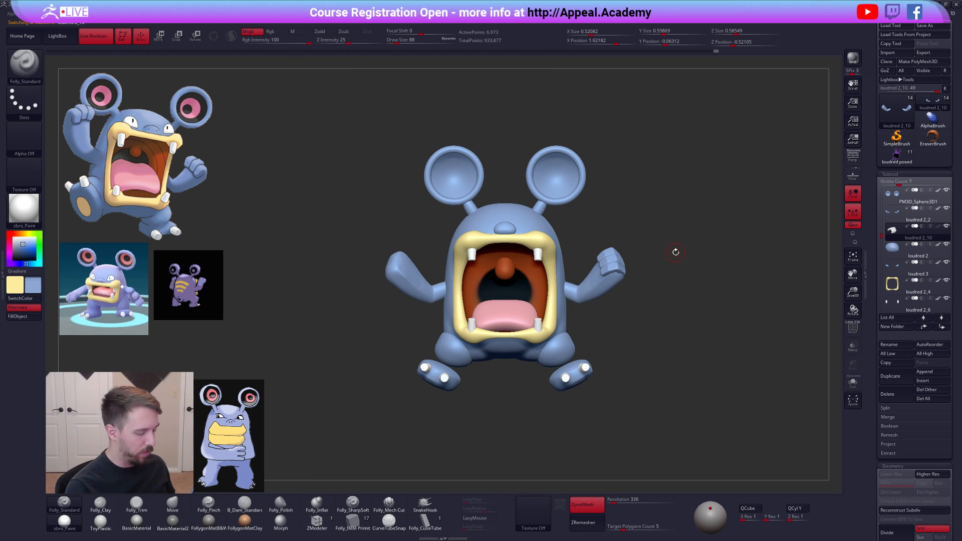
key("ctrl+space")
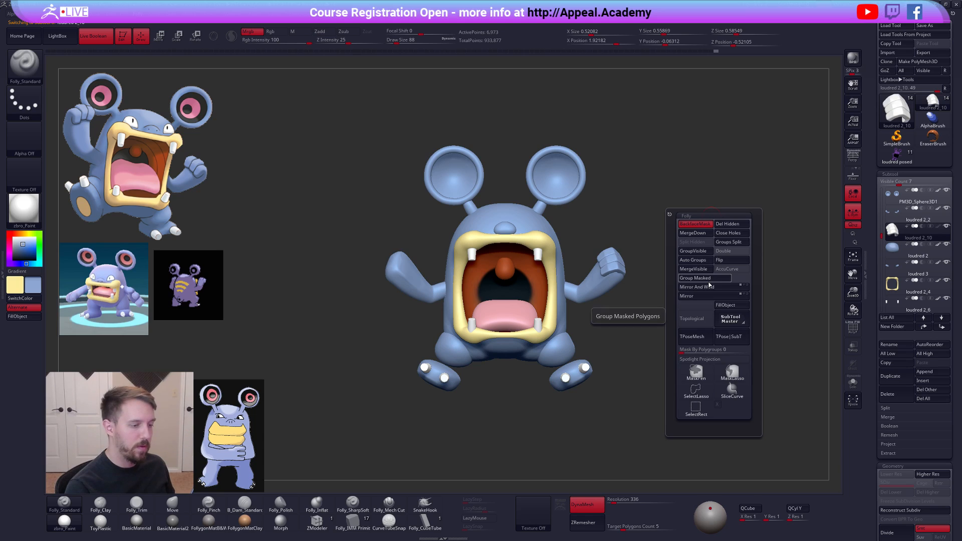
left_click(709, 289)
key("ctrl+space")
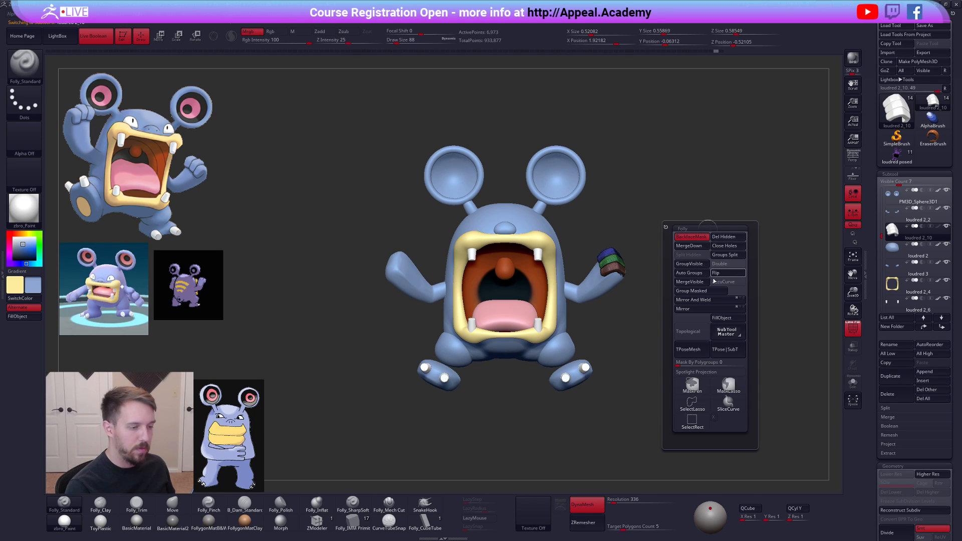
left_click(706, 300)
key("ctrl+z")
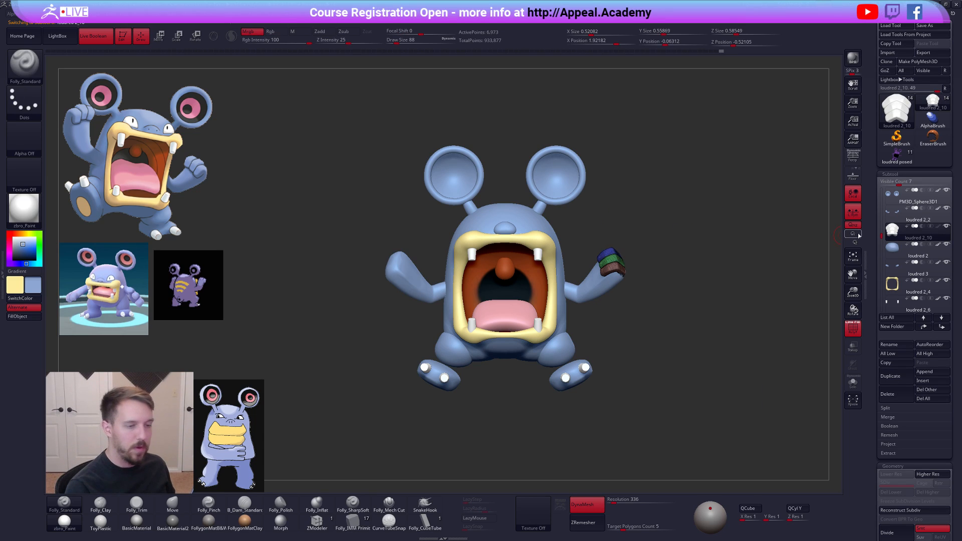
key("ctrl+space")
left_click(646, 291)
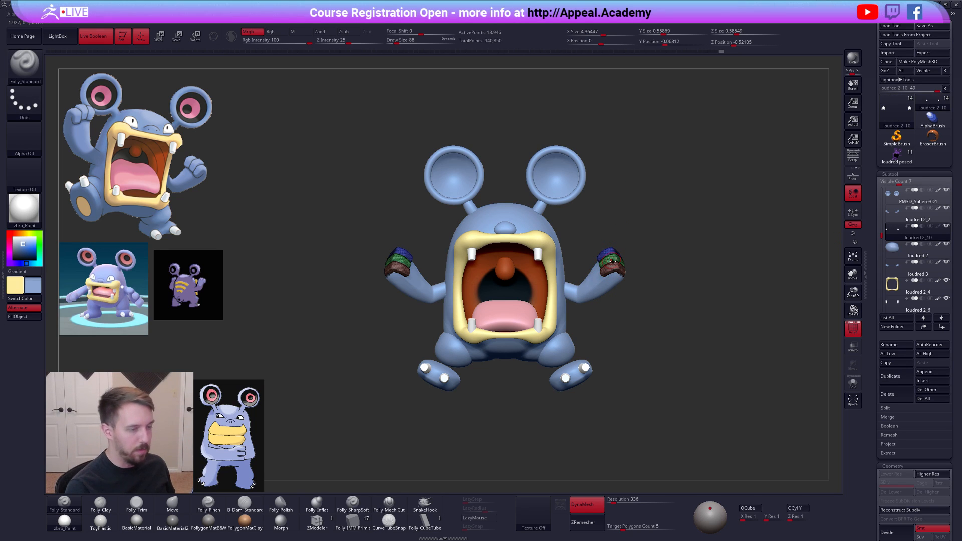
- Turn off the polygroup display and fill the mirrored fingers with the character's blue colour
key("b")
key("m")
key("v")
key("space")
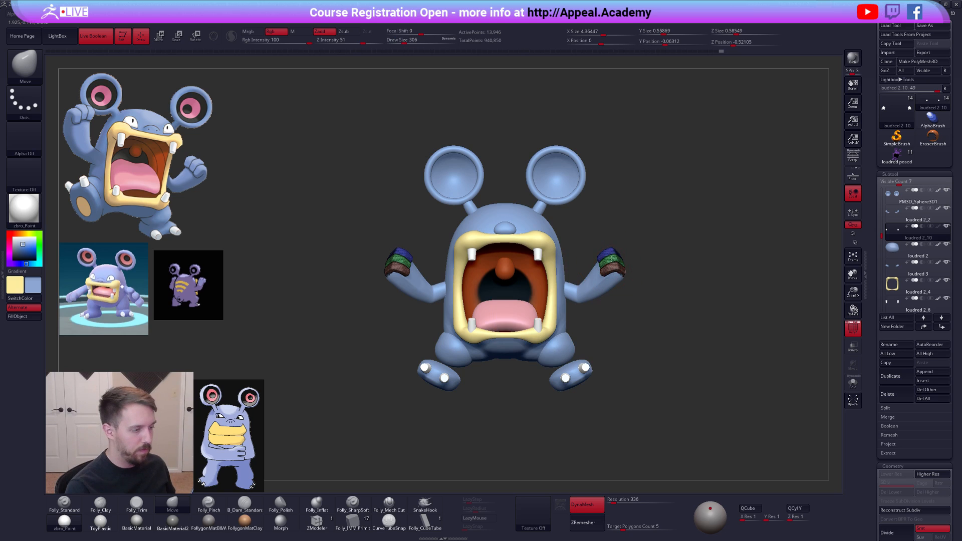
key("shift+f")
key("1")
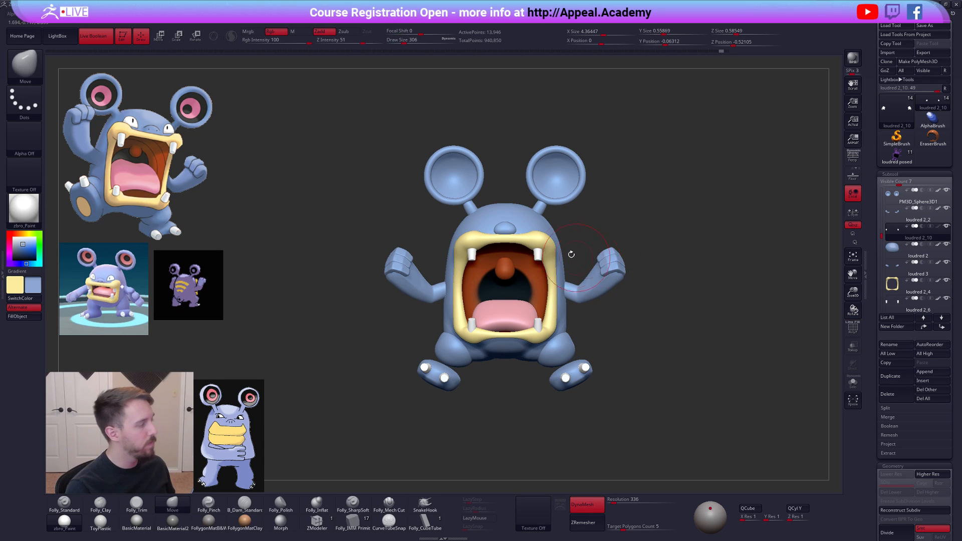
left_click(38, 319)
mouse_move(741, 291)
left_mouse_down()
mouse_move(841, 293)
mouse_move(724, 297)
mouse_move(679, 286)
left_mouse_up()
key("space")
left_click(634, 245)
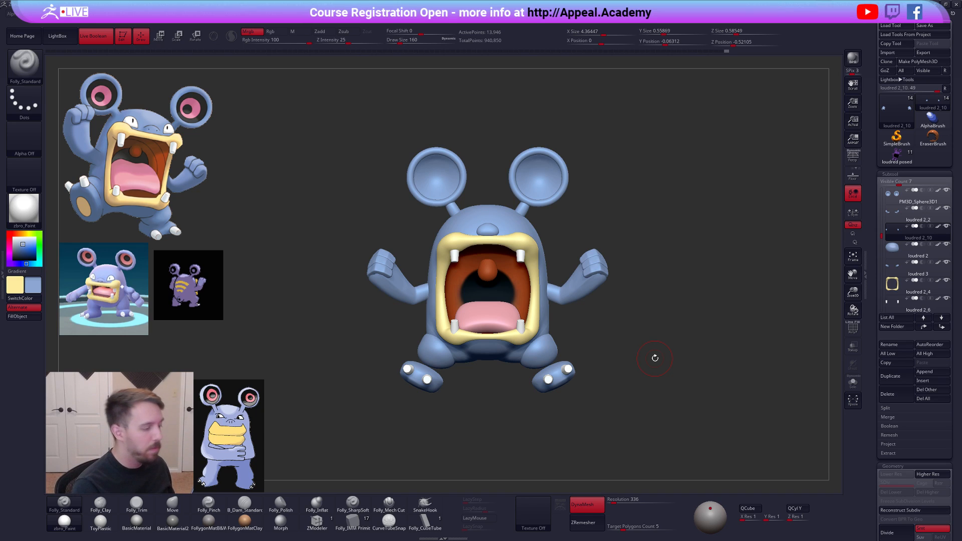
- Create a low-resolution TPoseMesh of the whole character with Transpose Master
left_click_drag(881, 202, 882, 183)
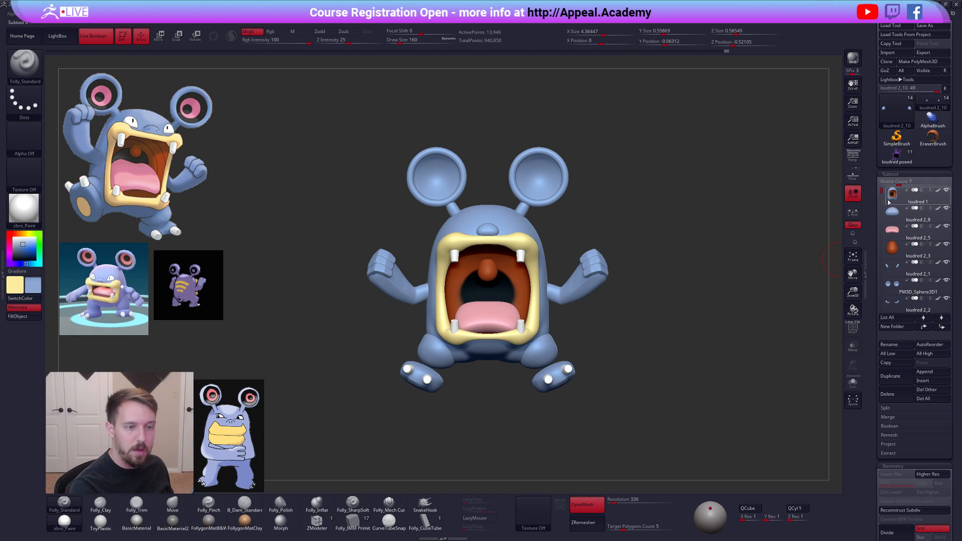
left_click(946, 89)
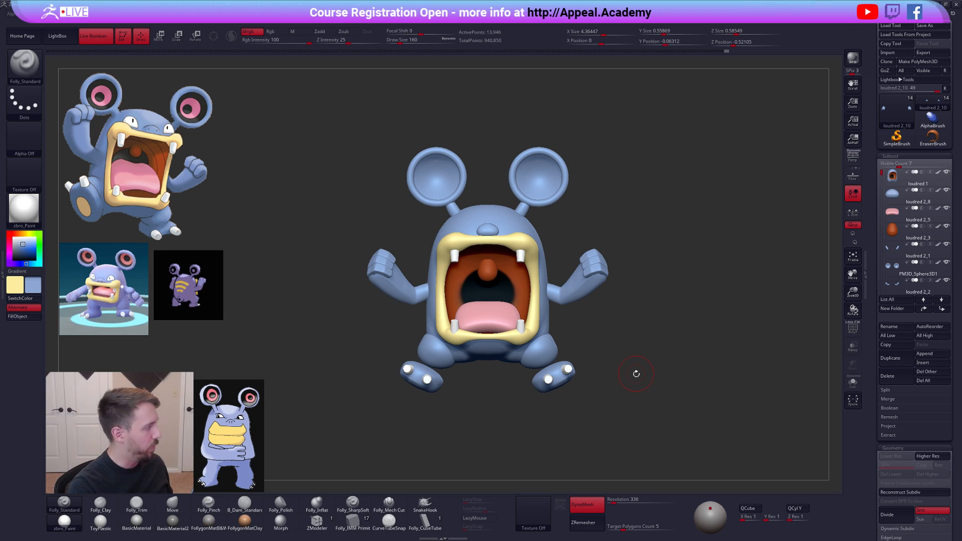
mouse_move(635, 375)
left_mouse_down()
mouse_move(656, 379)
mouse_move(641, 379)
left_mouse_up()
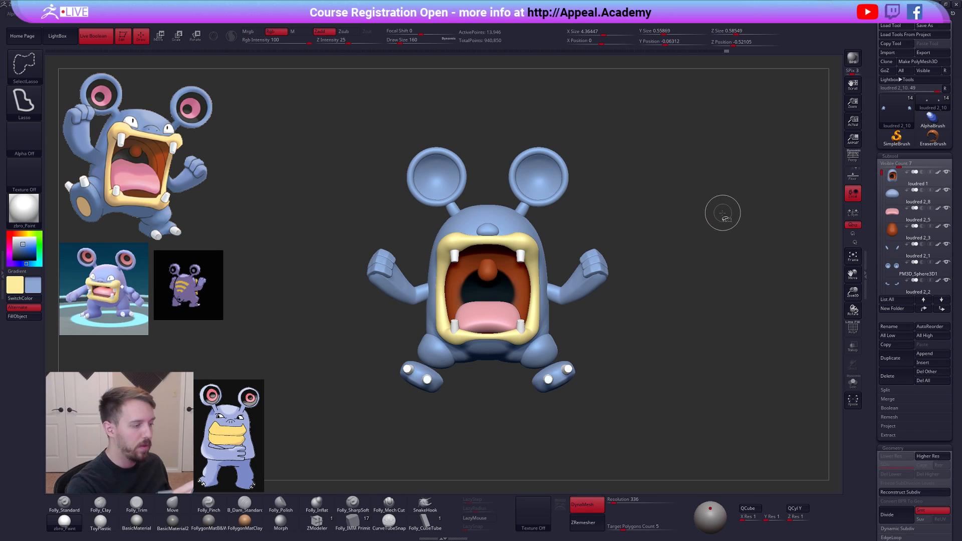
key("ctrl+shift+f")
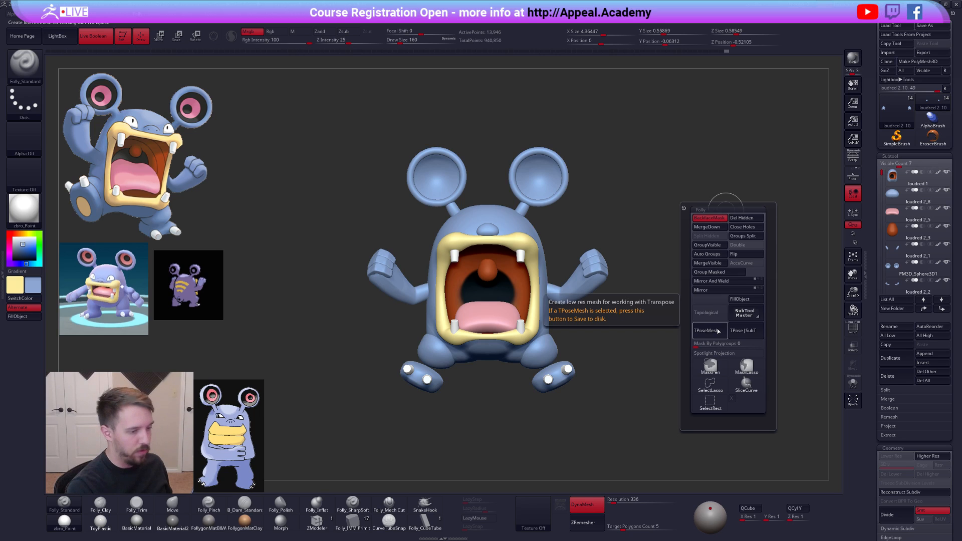
left_click(718, 331)
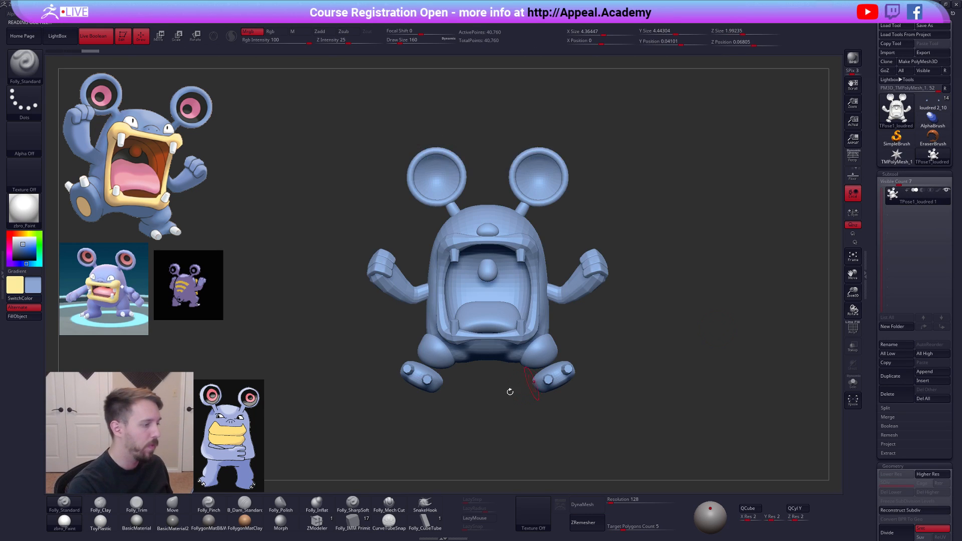
- Mask the whole TPose mesh except the arms and hands
right_click_drag(577, 280, 583, 256, "alt")
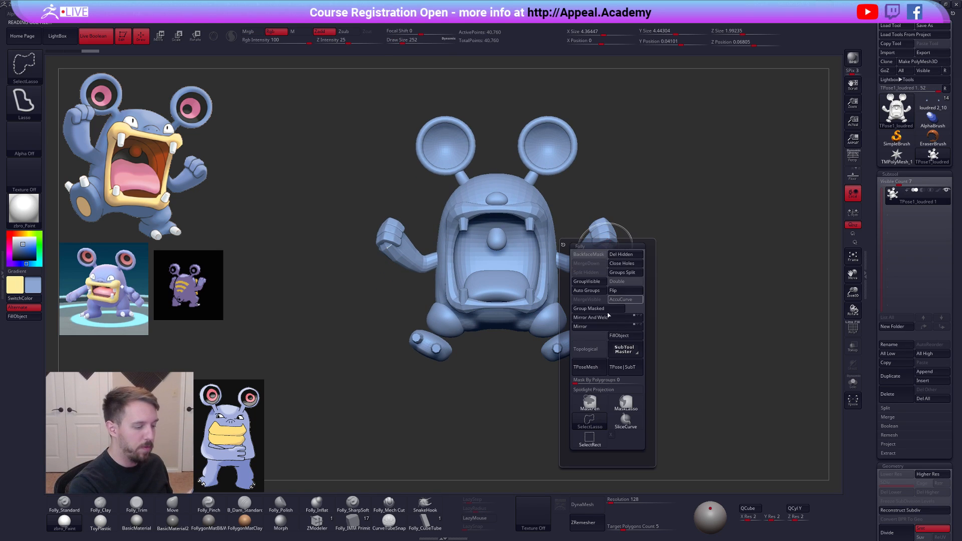
left_click(596, 258, "ctrl+shift")
left_click(648, 245, "ctrl+shift")
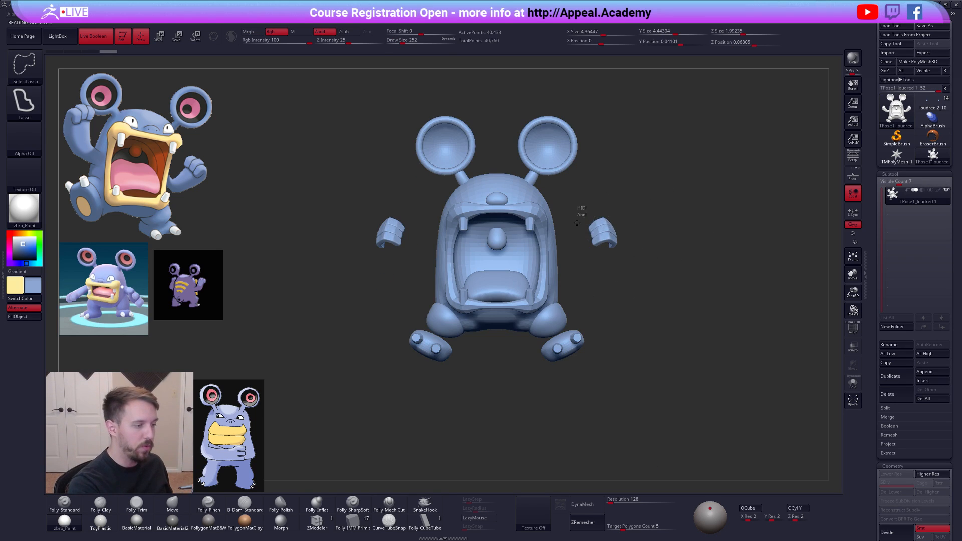
left_click(692, 214, "ctrl")
left_click(659, 262, "ctrl+shift")
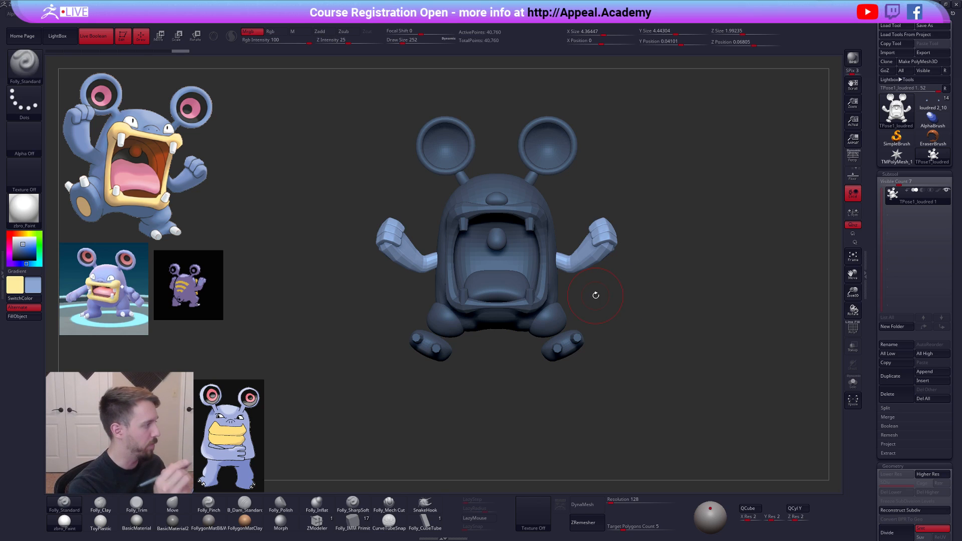
- Turn on Local Symmetry and scale up both arms from the shoulders with Transpose Scale
key("e")
mouse_move(553, 261)
left_mouse_down()
mouse_move(689, 254)
mouse_move(669, 293)
mouse_move(614, 319)
left_mouse_up()
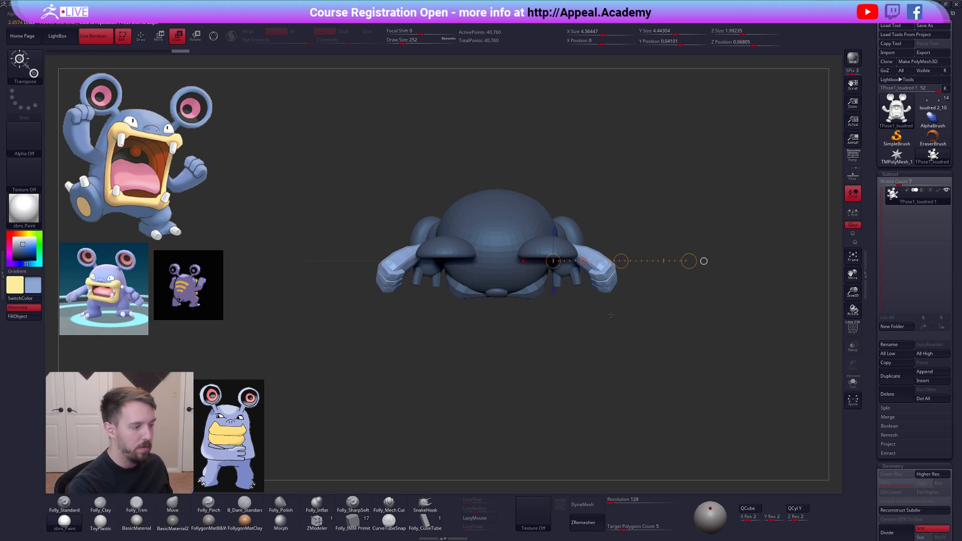
left_click(853, 211)
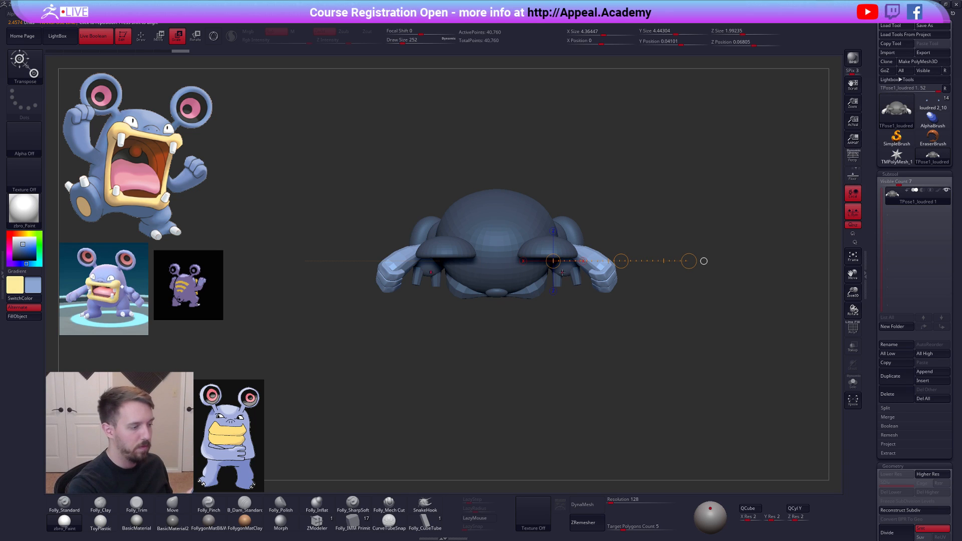
left_click_drag(573, 249, 573, 331)
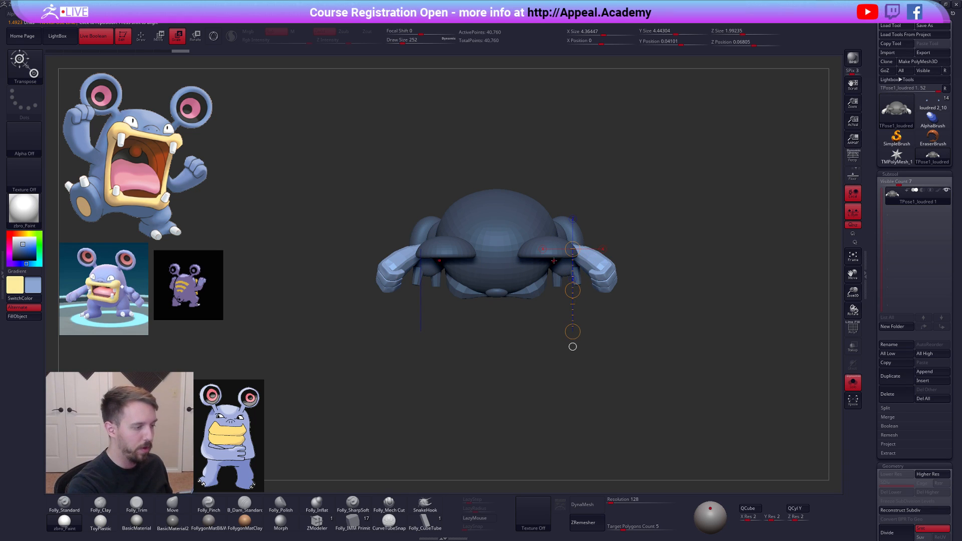
left_click_drag(651, 350, 651, 301, "shift")
left_click_drag(553, 286, 673, 275)
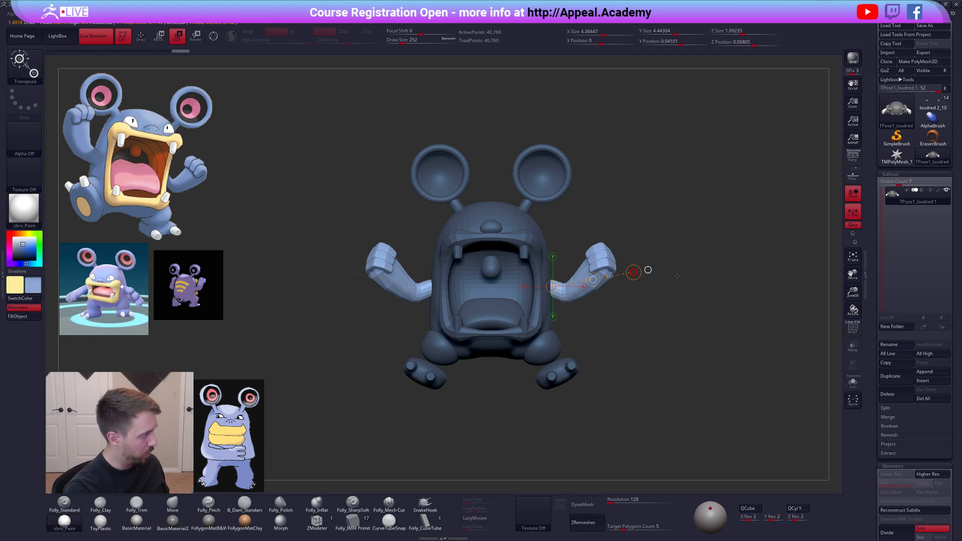
mouse_move(673, 280)
left_mouse_down("shift")
mouse_move(571, 312)
mouse_move(669, 280)
mouse_move(619, 284)
mouse_move(592, 324)
left_mouse_up("shift")
- Try to reposition the arms with a Transpose Move line
key("w")
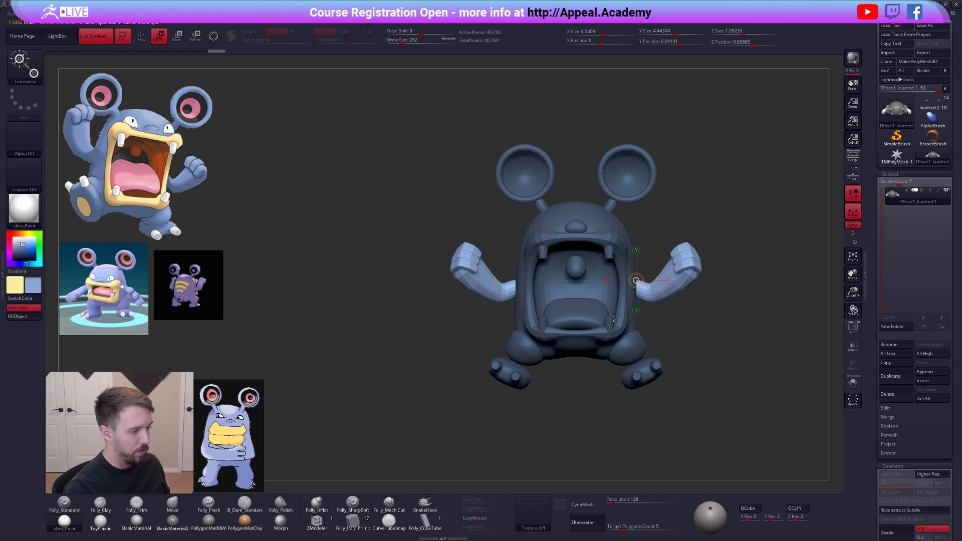
key("b")
key("m")
key("v")
key("w")
left_click_drag(621, 278, 672, 303)
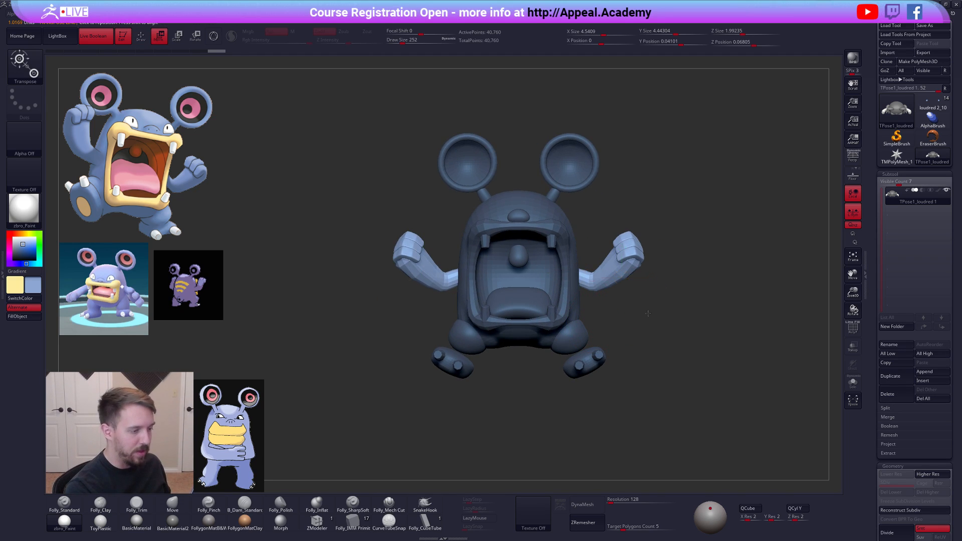
right_click_drag(673, 303, 692, 323, "ctrl")
left_click_drag(703, 318, 694, 345)
key("ctrl+z")
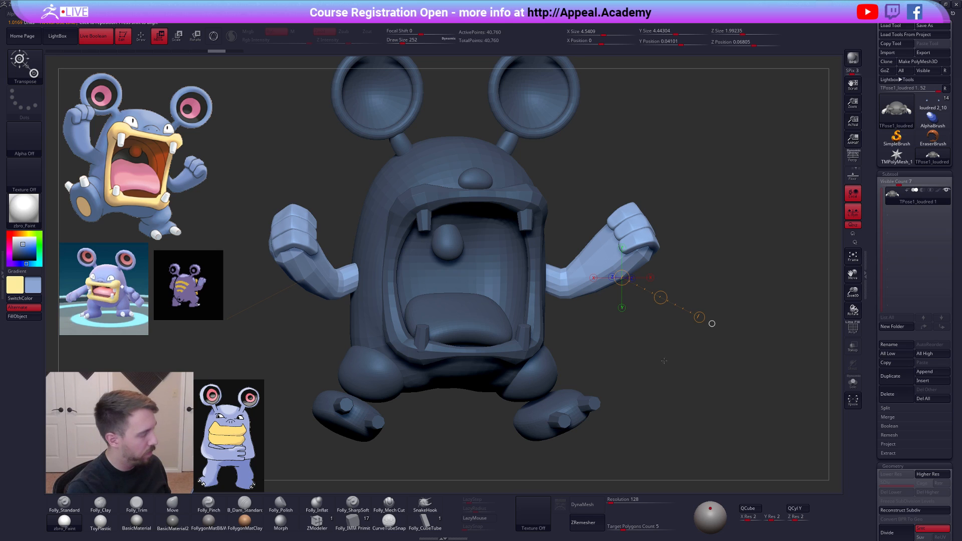
- Clear the arm mask and mask everything except the legs and feet
key("q")
key("f")
mouse_move(638, 365)
left_mouse_down()
mouse_move(644, 358)
mouse_move(599, 348)
left_mouse_up()
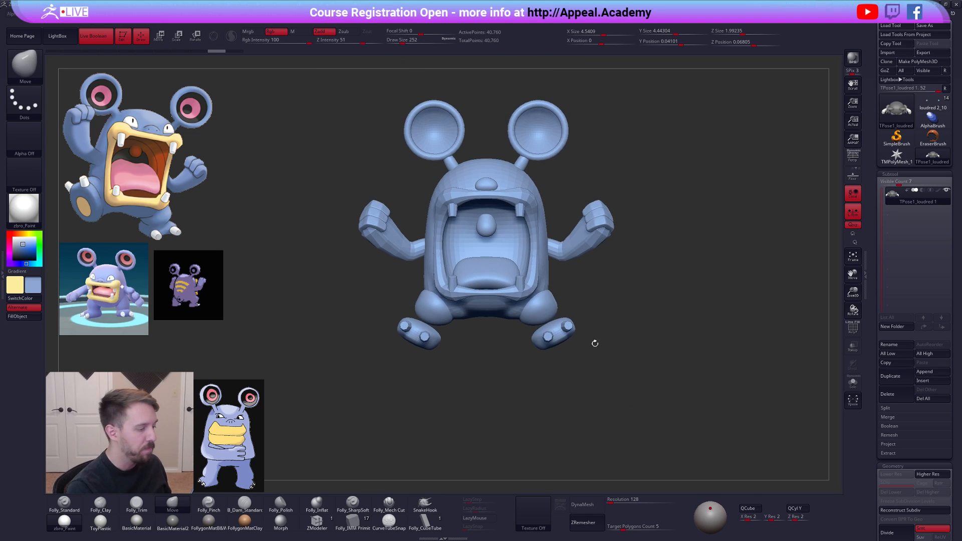
mouse_move(581, 280)
left_mouse_down("ctrl+alt+shift")
mouse_move(556, 325)
mouse_move(576, 300)
mouse_move(643, 331)
left_mouse_up("ctrl+alt+shift")
left_click(641, 346, "ctrl")
left_click(636, 360, "ctrl+shift")
key("e")
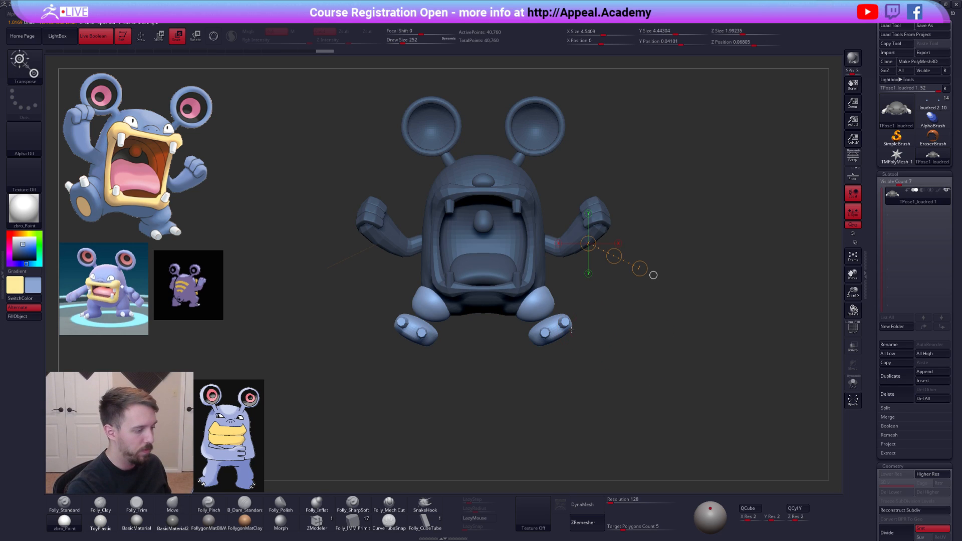
- Resize the legs and reposition the feet symmetrically with Transpose Scale and Move
mouse_move(540, 306)
left_mouse_down()
mouse_move(584, 382)
mouse_move(556, 344)
mouse_move(621, 373)
mouse_move(621, 390)
mouse_move(651, 412)
mouse_move(665, 357)
mouse_move(651, 381)
mouse_move(691, 365)
mouse_move(632, 389)
mouse_move(656, 385)
mouse_move(643, 299)
mouse_move(631, 340)
mouse_move(640, 375)
left_mouse_up()
key("w")
mouse_move(575, 335)
left_mouse_down()
mouse_move(584, 344)
mouse_move(554, 291)
mouse_move(626, 391)
mouse_move(621, 420)
mouse_move(605, 404)
left_mouse_up()
left_click_drag(587, 363, 587, 363)
key("ctrl+z")
key("ctrl+z")
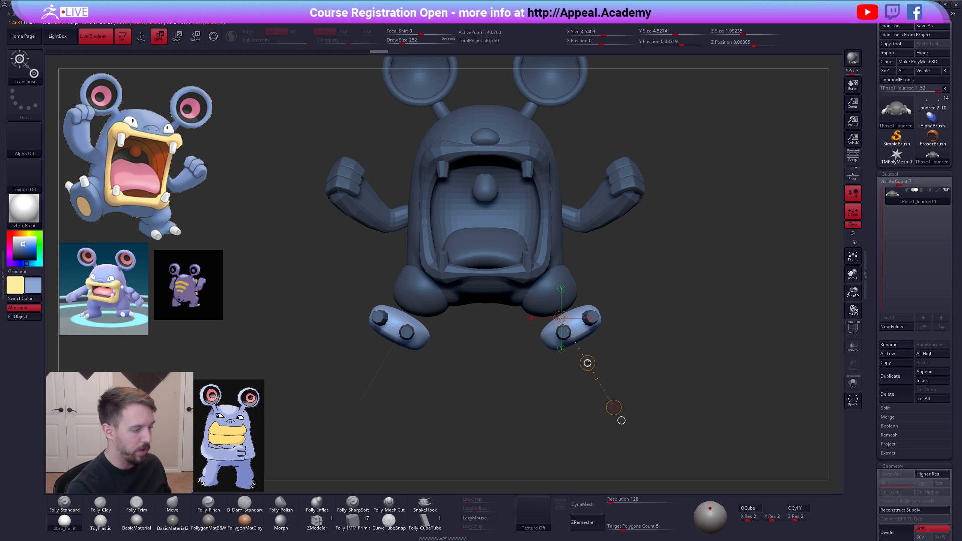
- Mask the limbs and ears, and push out the body's back in side view with the Move brush at draw size 656
key("q")
mouse_move(620, 419)
left_mouse_down("ctrl")
mouse_move(652, 341)
mouse_move(620, 369)
mouse_move(643, 382)
mouse_move(624, 371)
mouse_move(628, 391)
mouse_move(636, 347)
mouse_move(619, 332)
left_mouse_up("ctrl")
key("space")
mouse_move(497, 398)
left_mouse_down("shift")
mouse_move(531, 280)
mouse_move(553, 262)
mouse_move(543, 243)
left_mouse_up("shift")
key("space")
key("space")
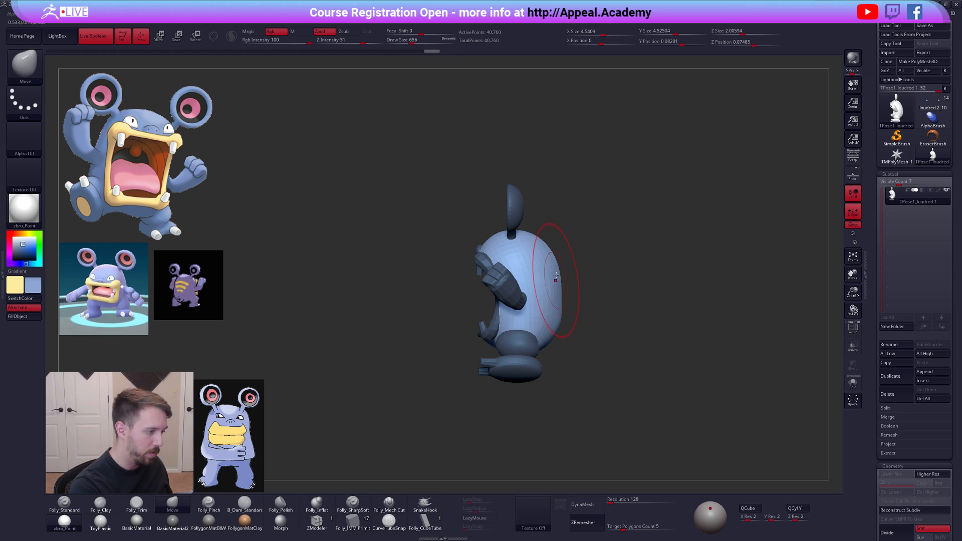
mouse_move(551, 258)
right_mouse_down()
mouse_move(560, 275)
mouse_move(566, 260)
mouse_move(599, 275)
right_mouse_up()
right_click_drag(636, 363, 537, 249)
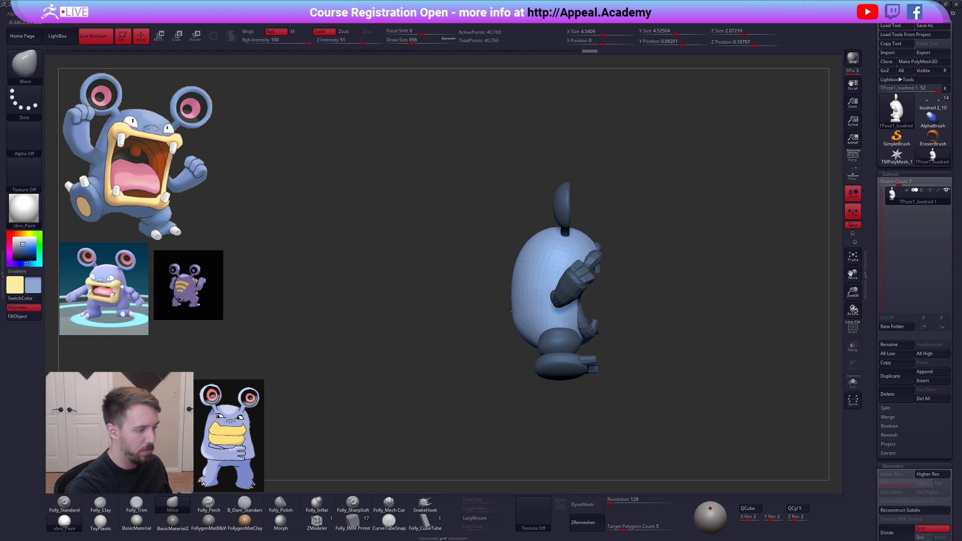
- Reshape the body's back profile in side view with the Move brush at draw size 595
right_click_drag(541, 356, 614, 246, "shift")
key("p")
right_click_drag(661, 298, 498, 291)
key("space")
left_click_drag(462, 270, 466, 269)
key("space")
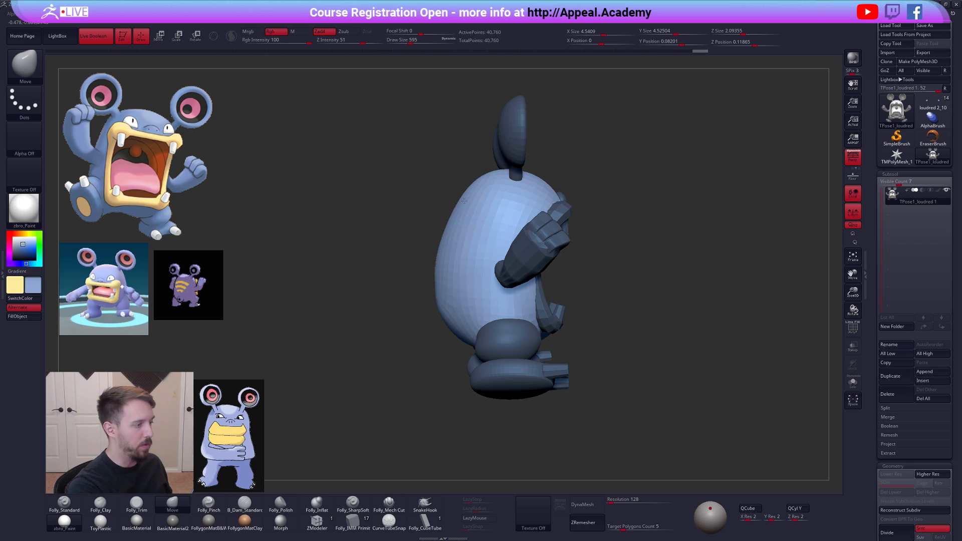
left_click_drag(443, 248, 451, 218, "shift")
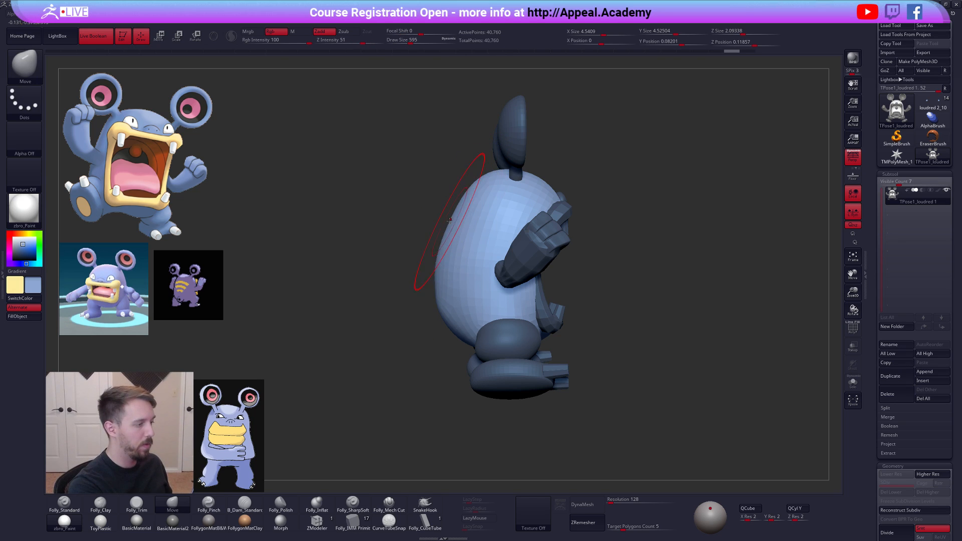
left_click_drag(442, 263, 445, 262)
left_click_drag(434, 316, 442, 324, "shift")
left_click_drag(674, 372, 651, 371)
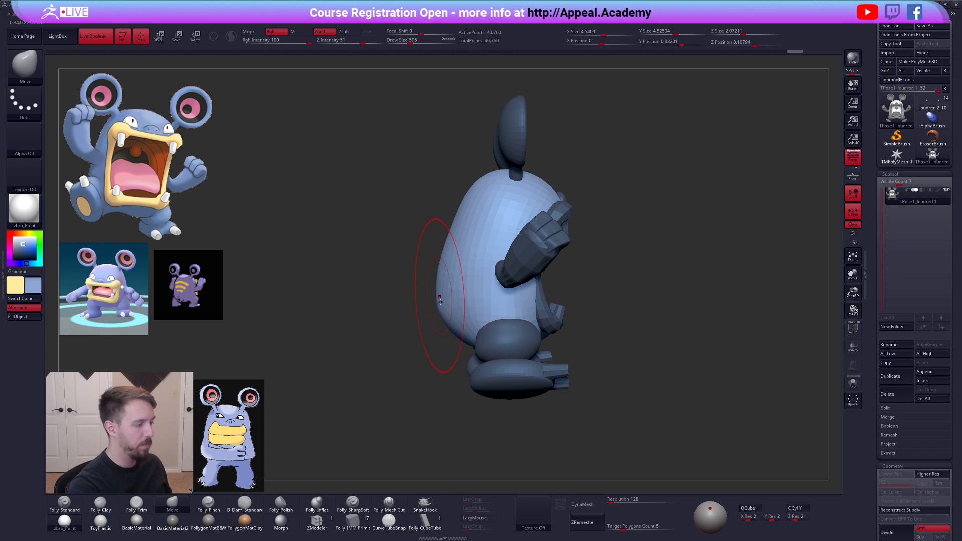
- Refine the upper back's curve with the Move brush and reduce its draw size to 227
mouse_move(452, 261)
right_mouse_down()
mouse_move(388, 257)
mouse_move(454, 251)
right_mouse_up()
left_click_drag(461, 225, 455, 243, "shift")
right_click_drag(476, 226, 413, 223)
key("s")
left_click_drag(542, 225, 534, 224)
left_click_drag(645, 329, 669, 357)
left_click_drag(669, 357, 689, 358)
right_click_drag(689, 358, 696, 335)
key("s")
left_click_drag(695, 335, 691, 335)
mouse_move(691, 335)
right_mouse_down("alt")
mouse_move(693, 351)
mouse_move(670, 359)
mouse_move(680, 382)
mouse_move(675, 375)
right_mouse_up("alt")
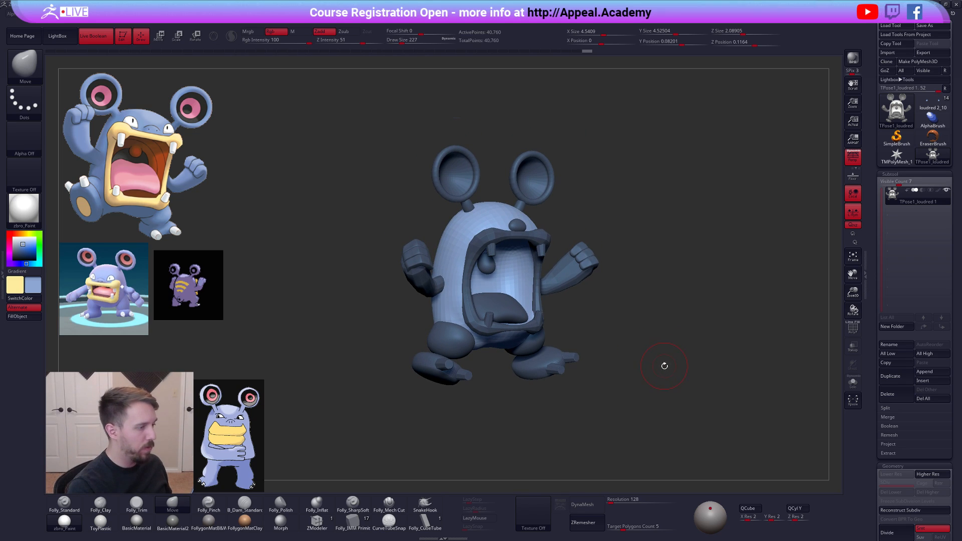
right_click_drag(633, 378, 665, 382, "shift")
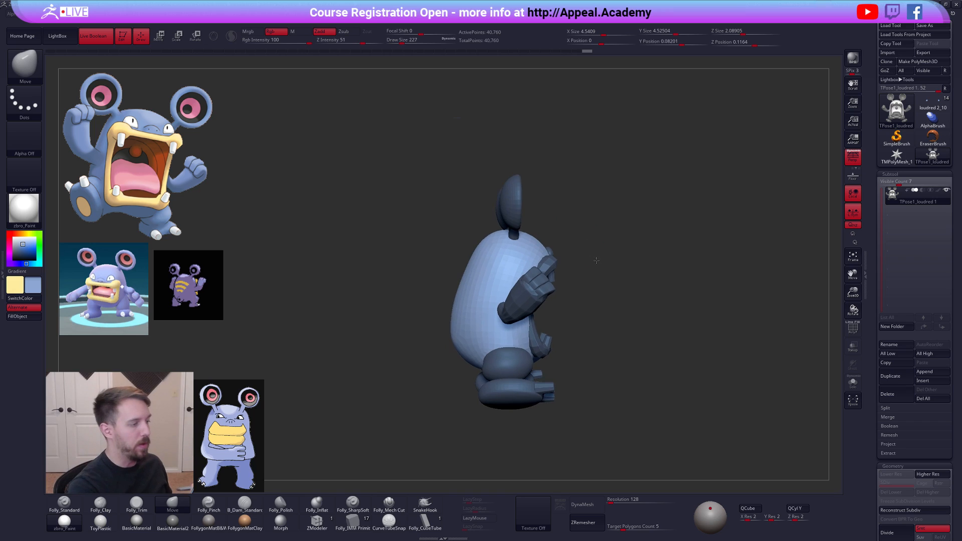
- Mask everything except the ears and rotate them symmetrically outward with a Transpose line
left_click(510, 201, "ctrl+shift")
left_click(548, 199, "ctrl+shift")
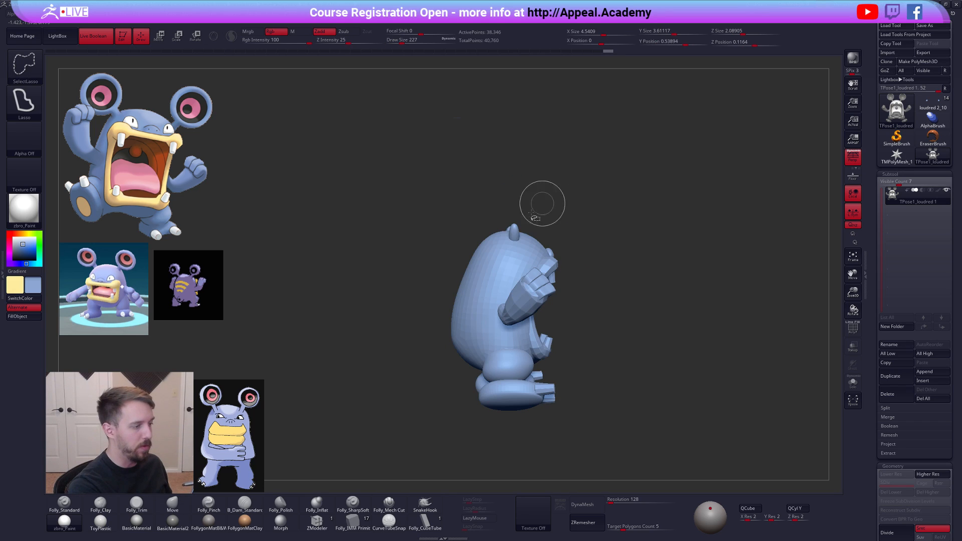
left_click(547, 221, "ctrl")
left_click(547, 220, "ctrl+shift")
key("w")
right_click_drag(646, 273, 571, 286)
right_click_drag(571, 287, 508, 277, "alt")
right_click_drag(416, 266, 538, 283)
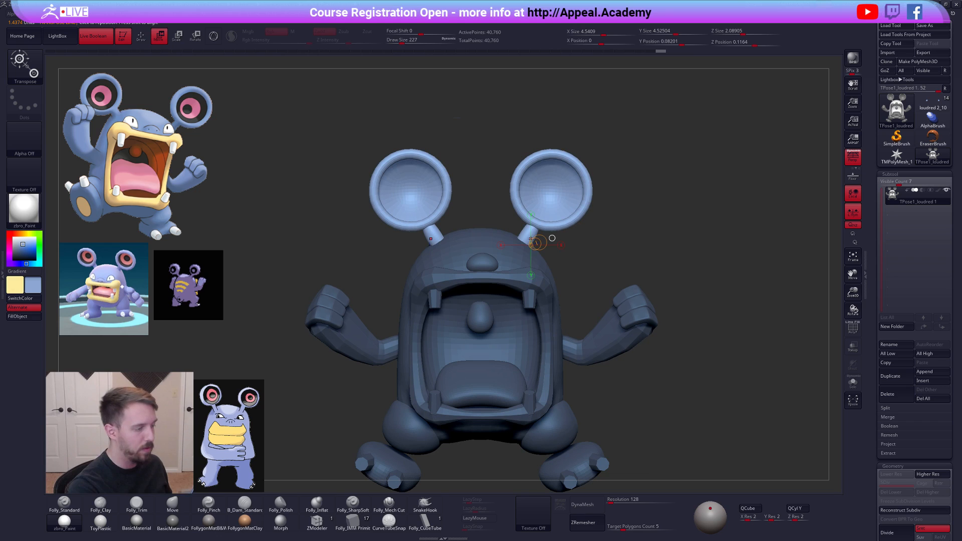
left_click_drag(612, 198, 625, 206)
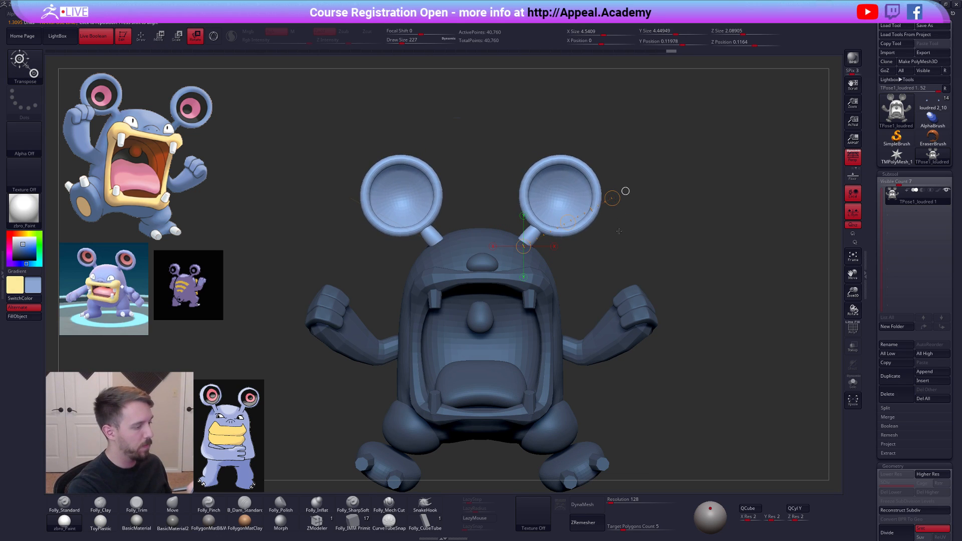
right_click_drag(626, 206, 553, 267, "shift")
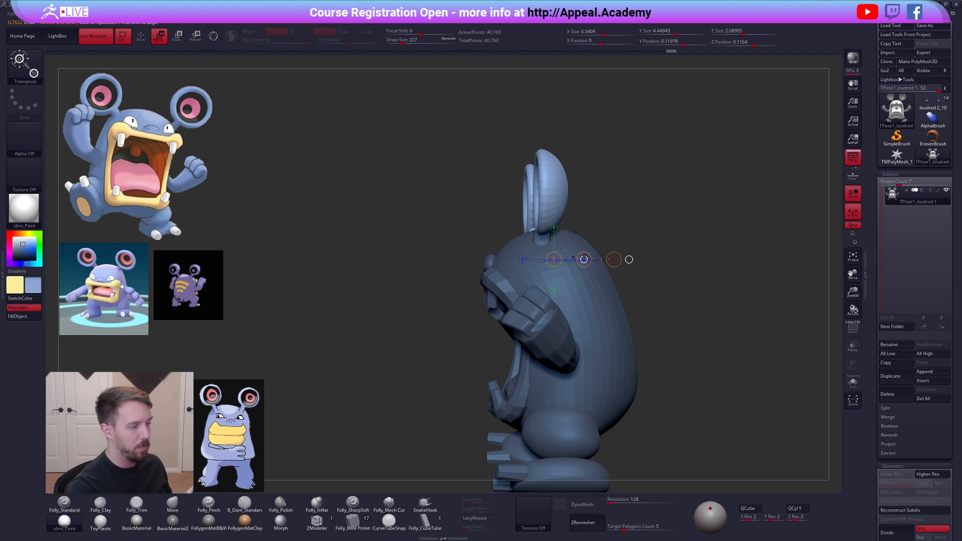
left_click_drag(583, 258, 583, 259)
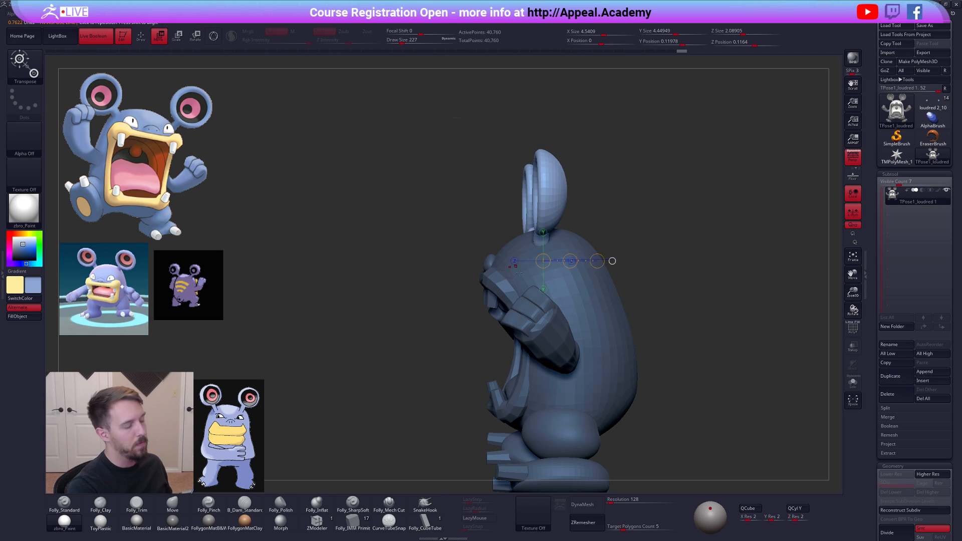
right_click_drag(518, 268, 575, 266, "shift")
- Turn off perspective, clear the mask and transfer the Transpose Master changes back to the subtools
key("q")
key("f")
left_click(855, 162)
right_click_drag(668, 344, 691, 312, "alt")
left_click_drag(669, 327, 677, 312, "ctrl")
right_click_drag(658, 278, 674, 287, "alt")
key("space")
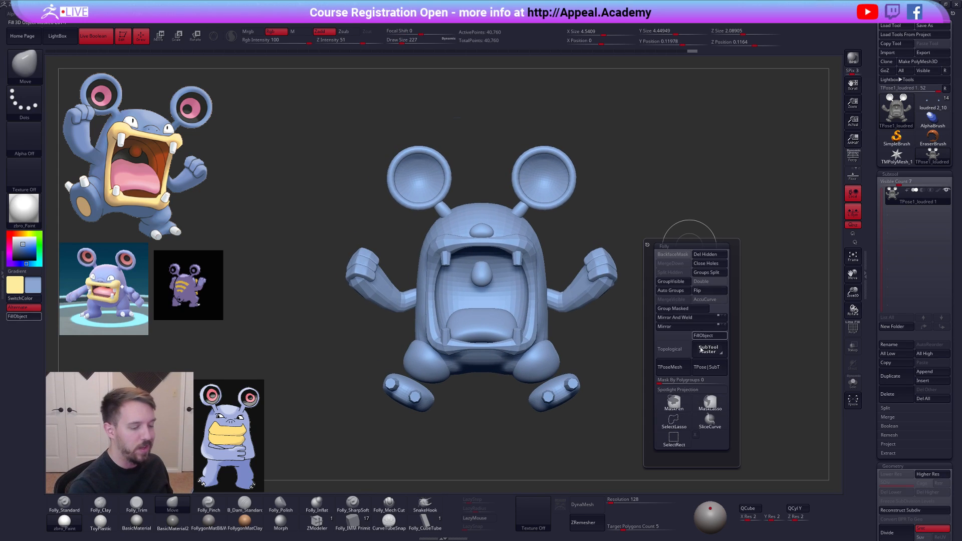
left_click(708, 370)
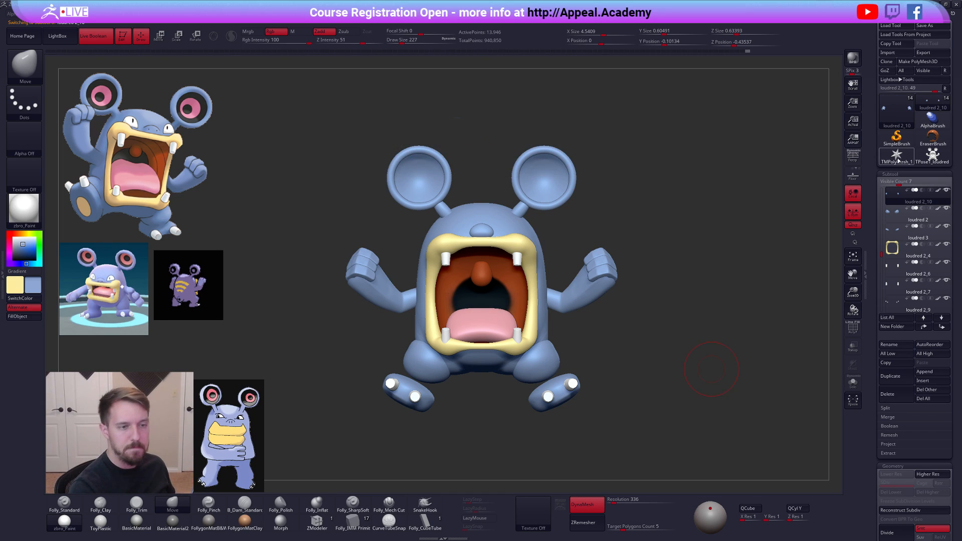
- Delete the leftover TPose mesh and return to the loudred 2_10 tool
left_click(925, 161)
left_click(894, 393)
left_click(829, 411)
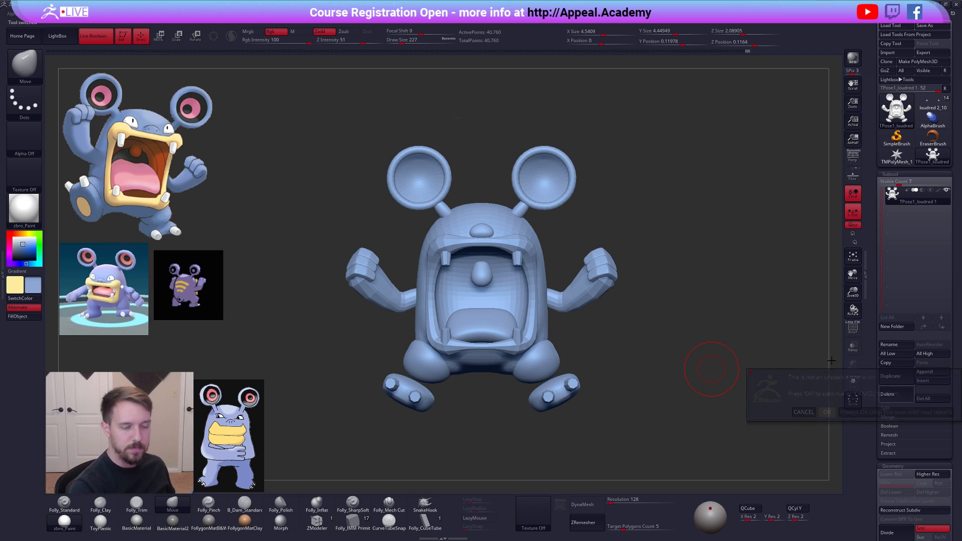
left_click(940, 107)
left_click_drag(623, 268, 629, 304)
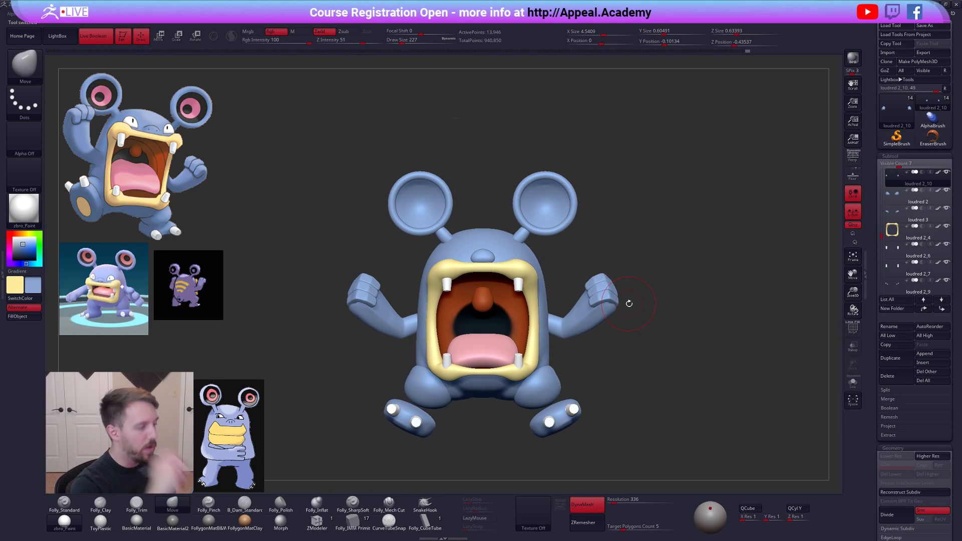
- Select the ear cups subtool, duplicate it and isolate the copy
key("shift+z")
key("z")
left_click_drag(621, 239, 647, 326, "alt")
key("shift+f")
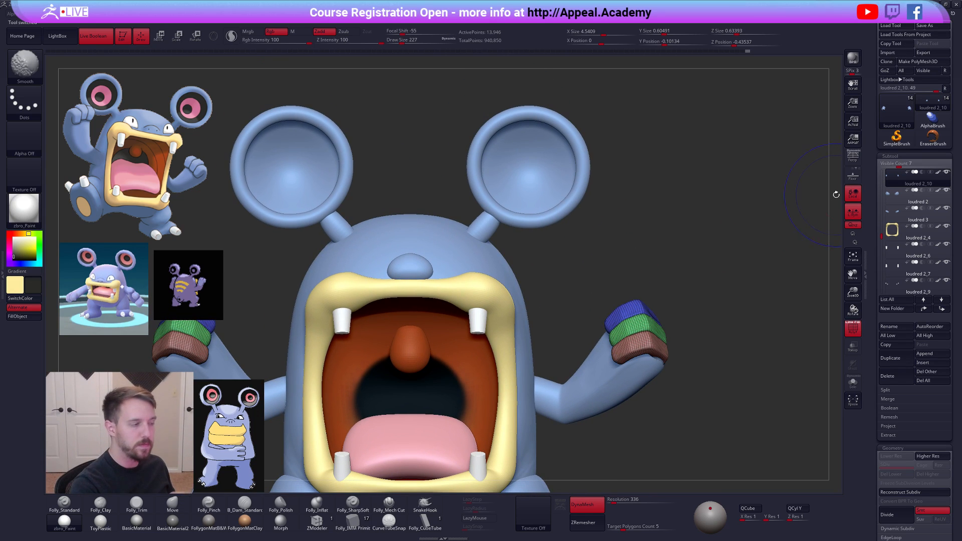
left_click(570, 193, "alt")
key("space")
left_click_drag(608, 296, 615, 342, "alt")
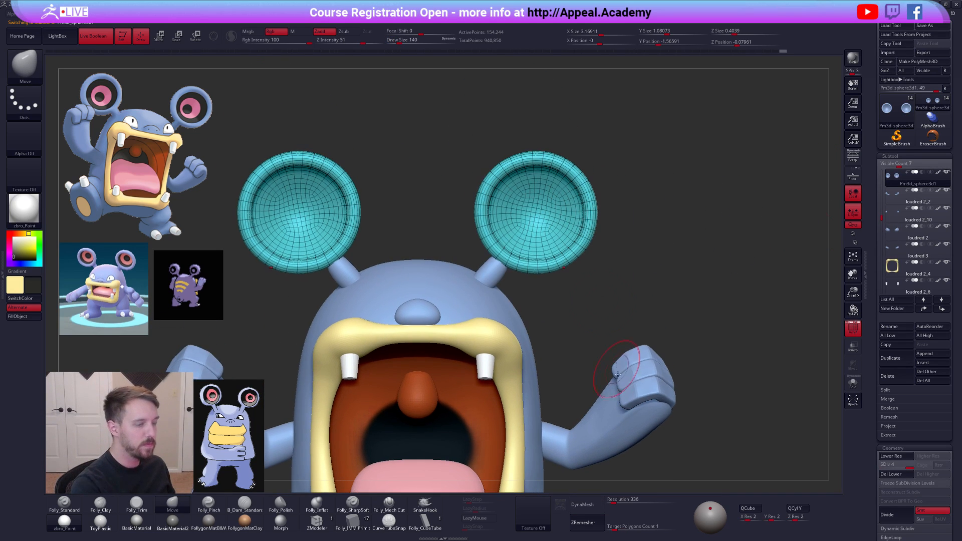
key("shift+f")
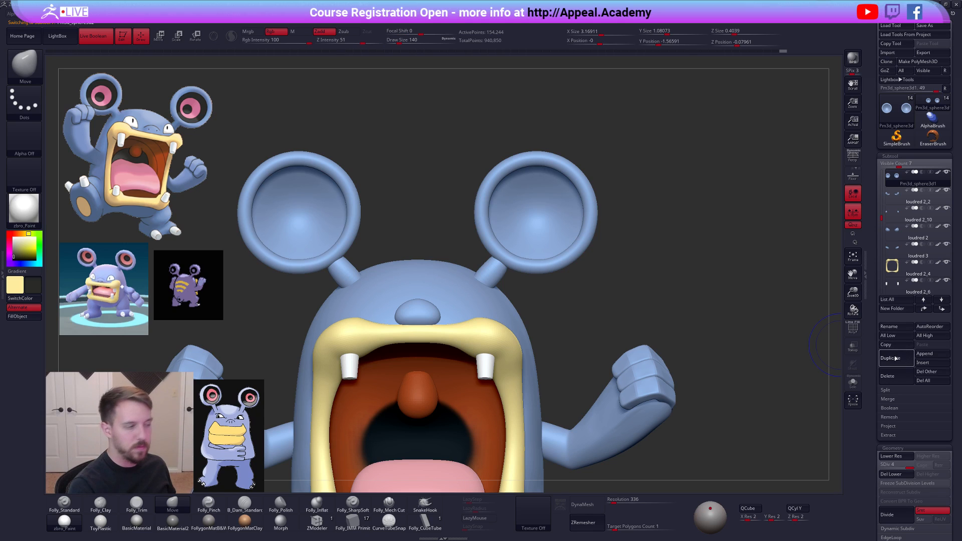
left_click(895, 358)
key("alt+s")
- Mask the concave inside of both ear cups with the MaskPen brush at draw size 292
right_click_drag(546, 219, 540, 220, "alt")
key("space")
left_click_drag(536, 220, 537, 219)
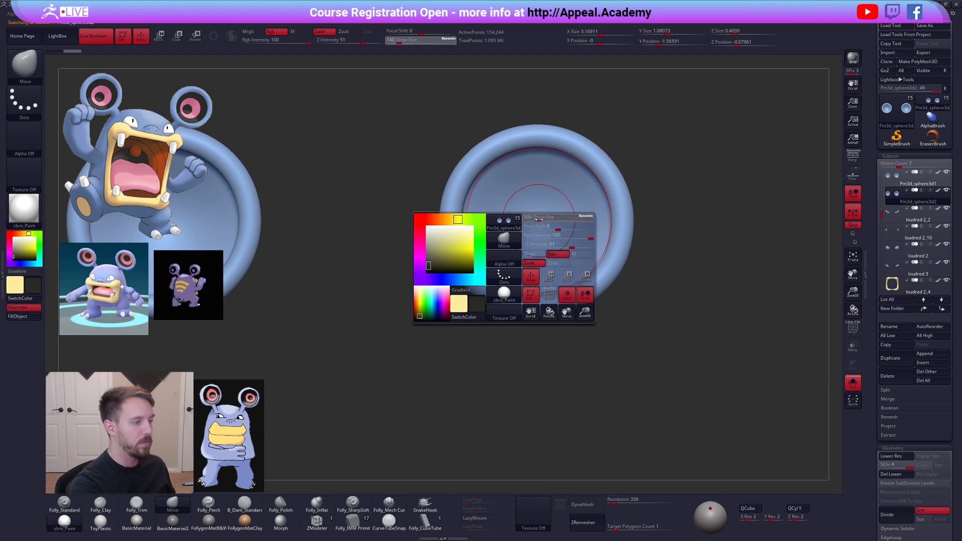
right_click_drag(541, 220, 527, 215, "alt")
key("space")
left_click_drag(528, 215, 535, 216)
key("ctrl+space")
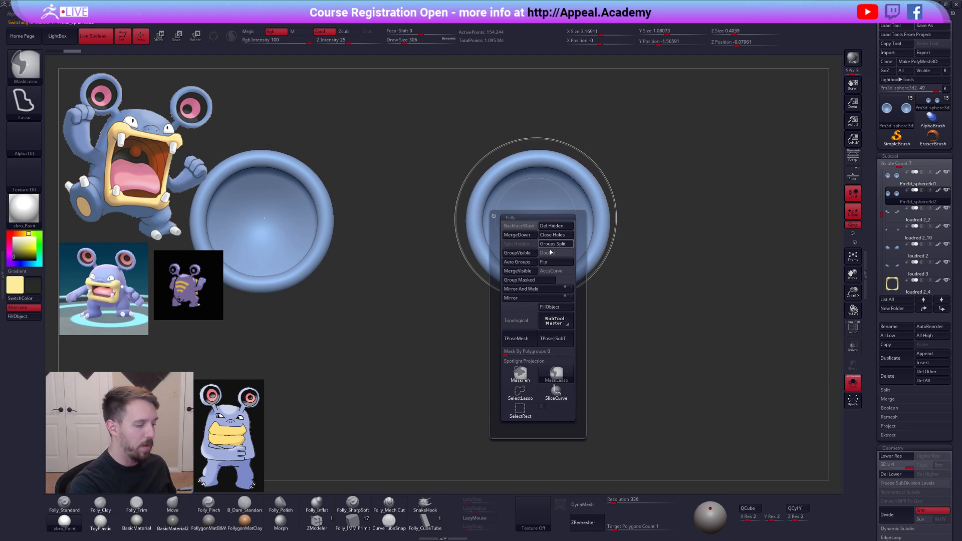
key("ctrl+space")
left_click(526, 361, "ctrl")
key("space")
left_click_drag(554, 196, 551, 197)
right_click_drag(552, 205, 558, 235, "alt")
left_click_drag(557, 238, 557, 236, "ctrl")
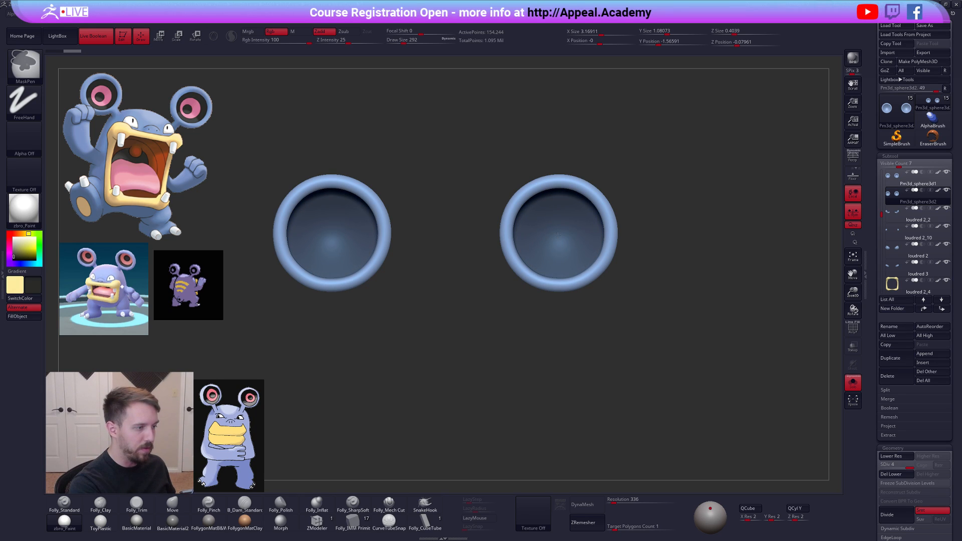
- Turn the masked ear interiors into their own polygroup and hide the surrounding rims
right_click_drag(560, 235, 564, 201)
key("shift+f")
key("ctrl+w")
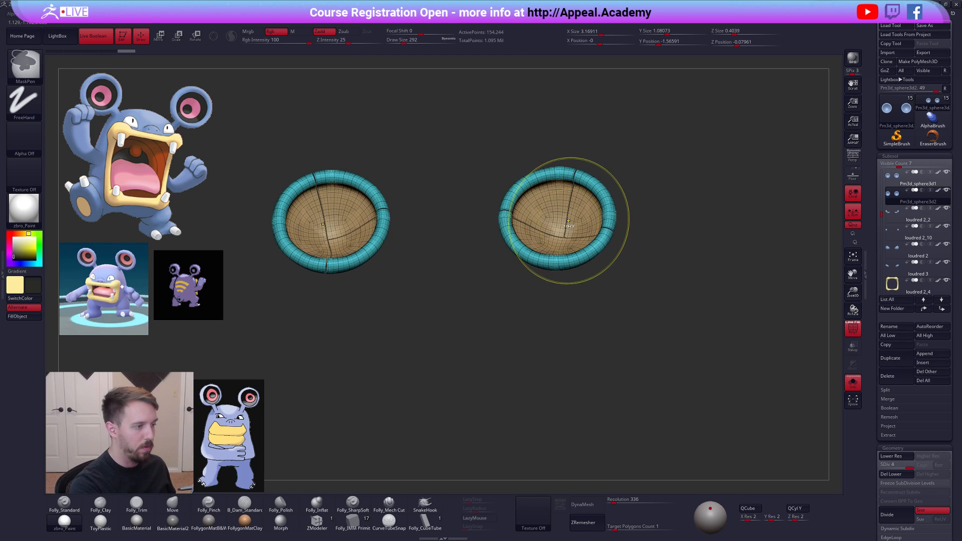
left_click(566, 231, "ctrl+shift")
key("ctrl+z")
left_click_drag(616, 293, 572, 447, "ctrl+shift")
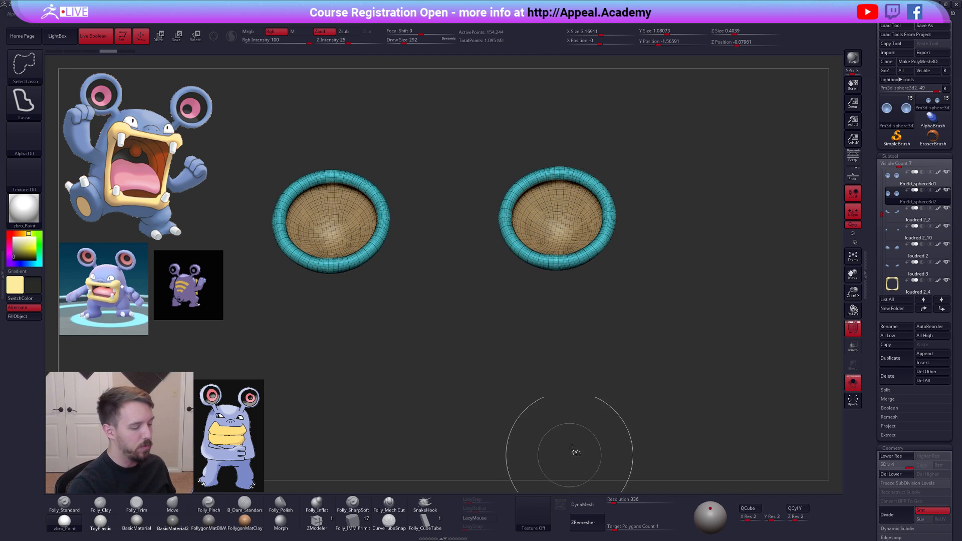
left_click(575, 215, "ctrl+shift")
right_click_drag(575, 216, 596, 227, "shift")
- Turn on double-sided display and split the separate ear shells into polygroups with Auto Groups
key("ctrl+shift+space")
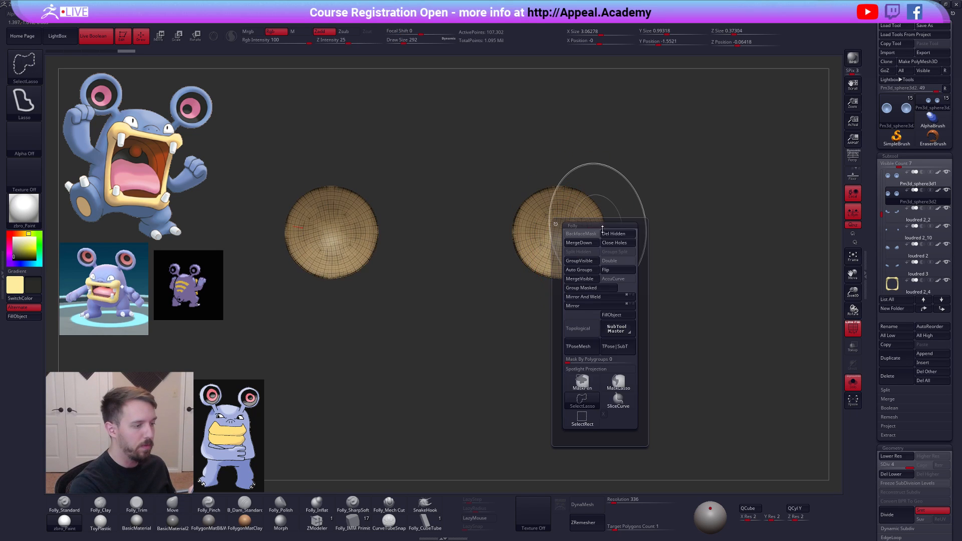
left_click(614, 269)
key("space")
left_click_drag(586, 227, 576, 228)
right_click_drag(554, 225, 610, 236)
key("ctrl+shift+space")
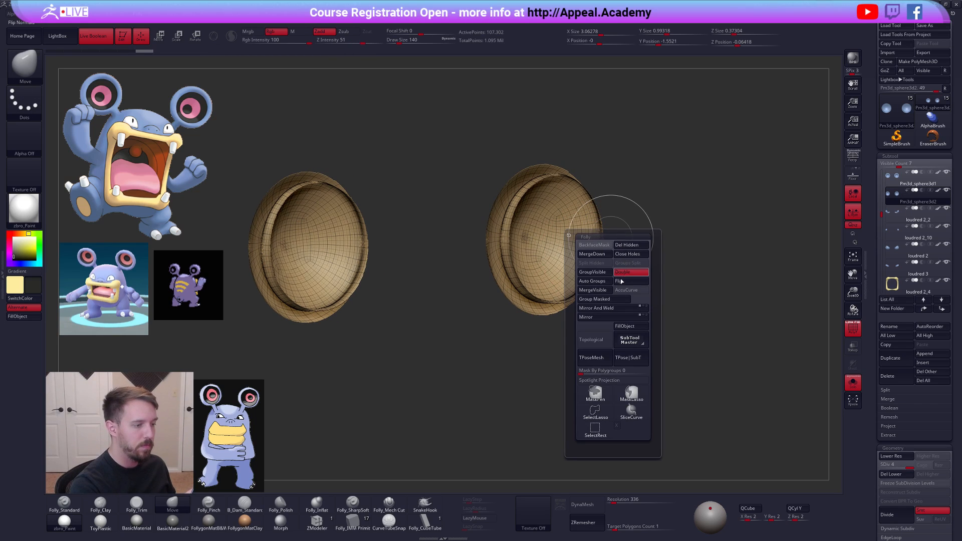
left_click(601, 282)
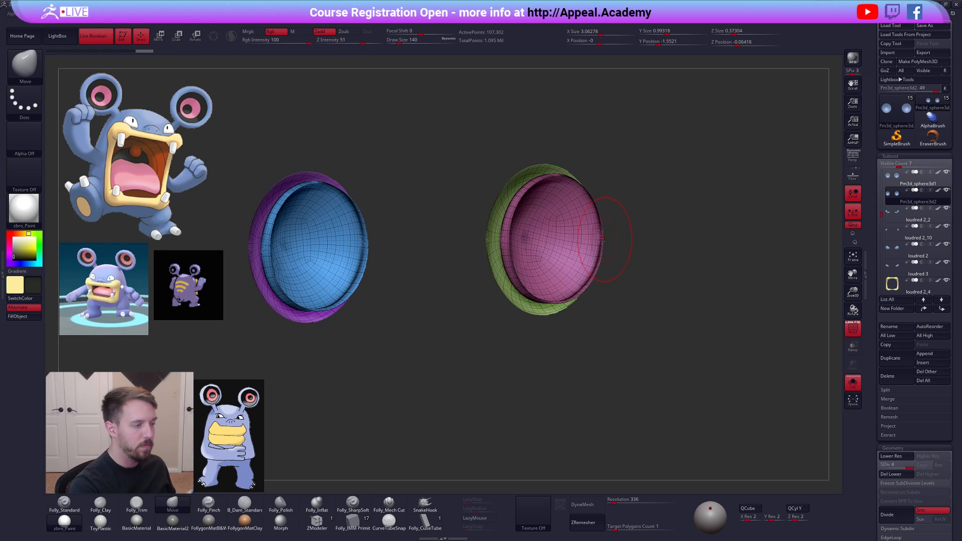
- Hide the outer back shells of both ears and delete them at the lowest subdivision level
key("ctrl+shift")
left_click(523, 313, "ctrl+alt+shift")
right_click_drag(532, 315, 458, 309)
left_click(358, 245, "ctrl+alt+shift")
key("ctrl+shift+space")
left_click(435, 266)
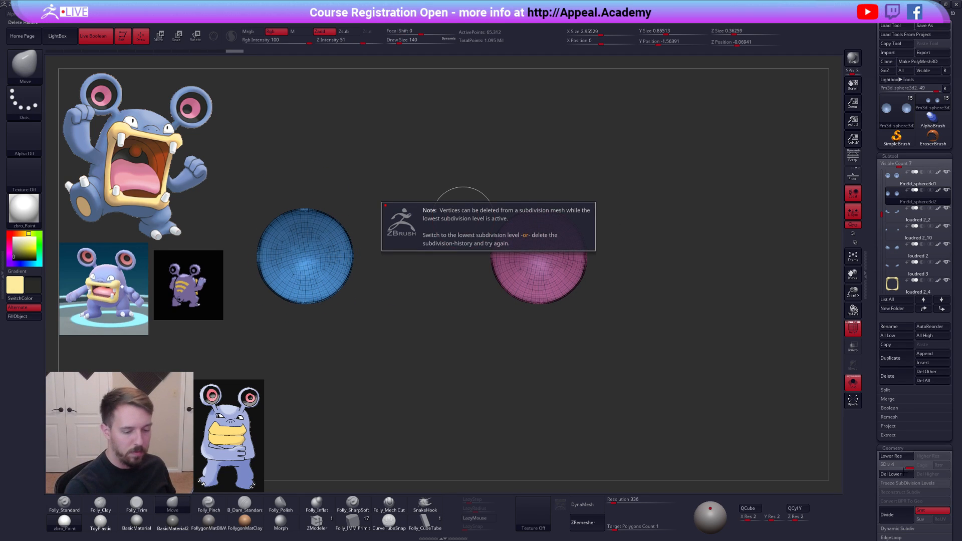
left_click(892, 474)
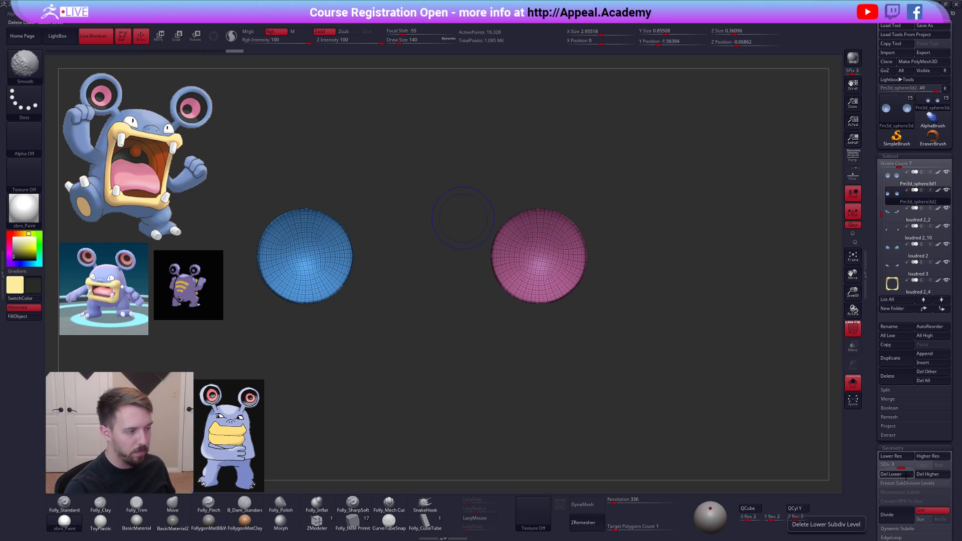
left_click_drag(686, 389, 711, 385)
key("space")
left_click(655, 281)
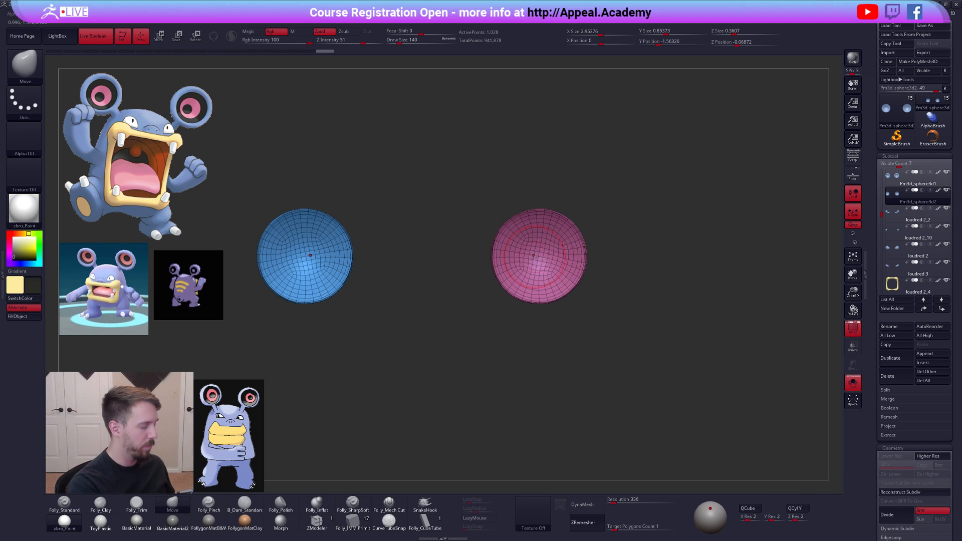
- Isolate the pink inner ear disc and delete the blue one
left_click_drag(526, 189, 540, 352, "ctrl+shift")
key("space")
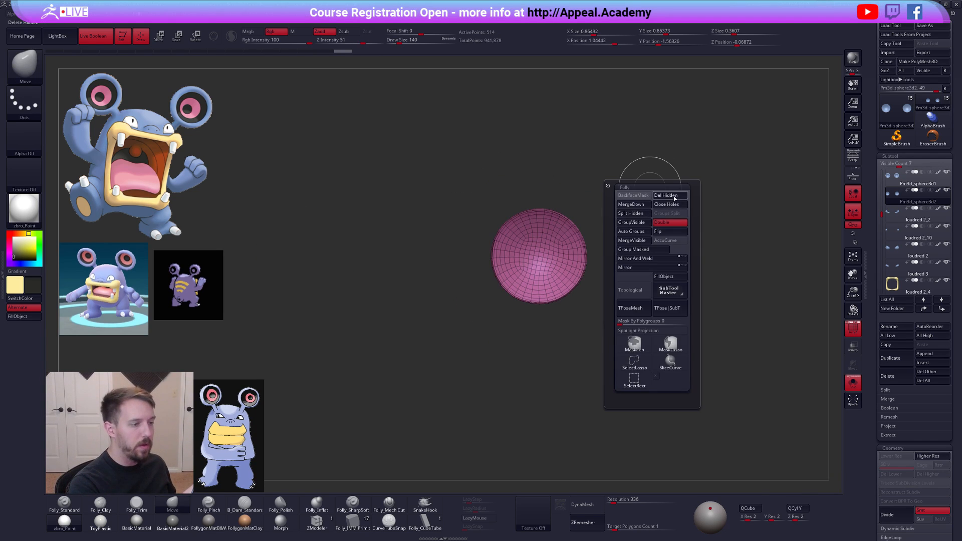
left_click(673, 196)
- Hide the stray inner strip of polygons along the ear disc's rim and delete it
left_click(317, 521)
mouse_move(646, 320)
left_mouse_down()
mouse_move(606, 355)
mouse_move(607, 281)
left_mouse_up()
key("ctrl+shift")
mouse_move(613, 347)
left_mouse_down("ctrl+shift")
mouse_move(518, 341)
mouse_move(501, 270)
mouse_move(518, 315)
left_mouse_up("ctrl+shift")
key("ctrl+shift")
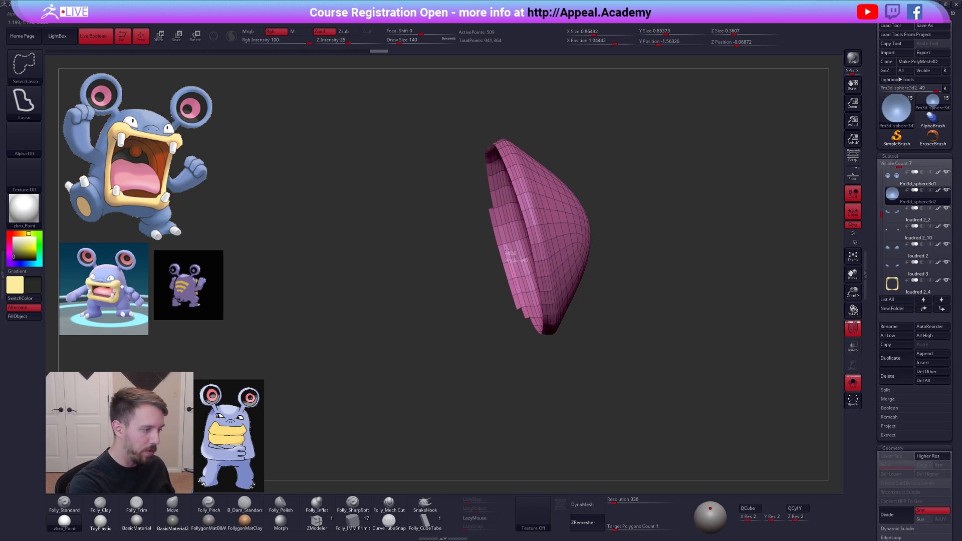
mouse_move(463, 337)
left_mouse_down()
mouse_move(498, 294)
mouse_move(495, 258)
mouse_move(505, 288)
left_mouse_up()
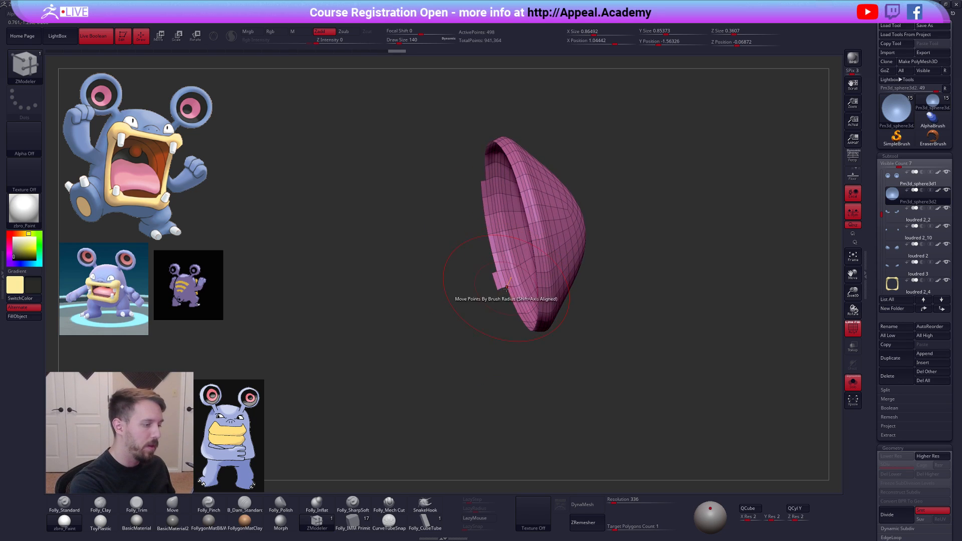
key("ctrl+shift")
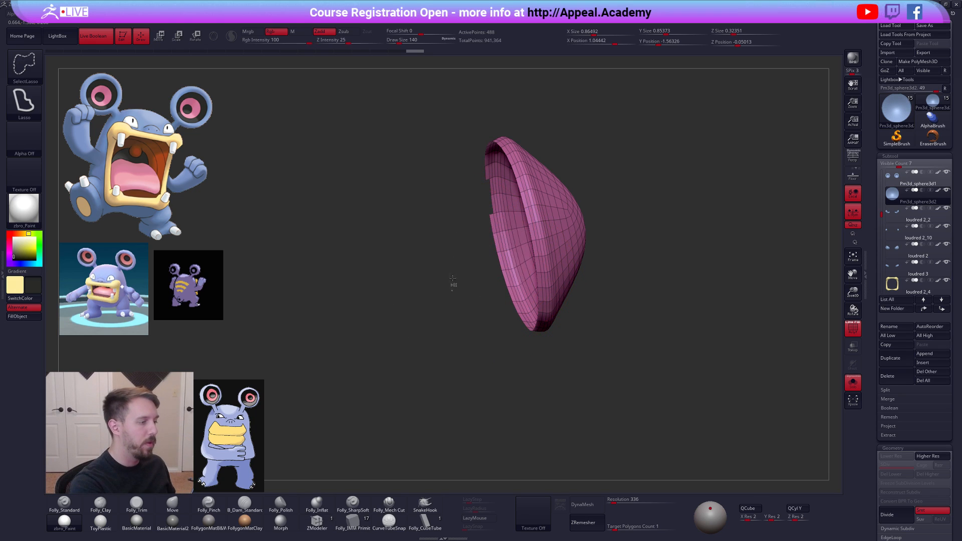
left_click(488, 260, "ctrl+shift")
left_click(544, 167, "ctrl+shift")
left_click_drag(545, 167, 651, 230)
key("space")
left_click(672, 233)
right_click_drag(674, 235, 697, 211, "ctrl")
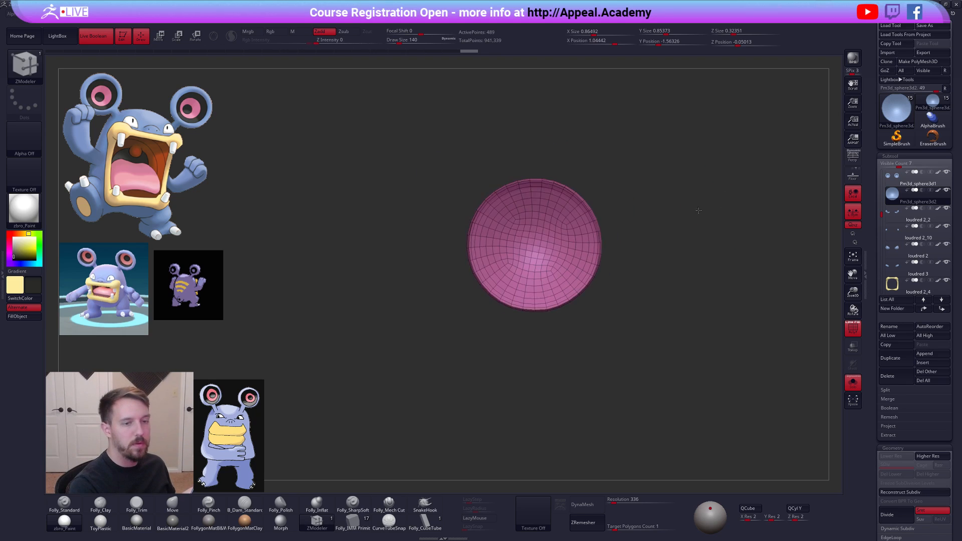
- Fill the inner ear disc with the dark colour and isolate it with its polyframe shown
key("shift+f")
key("alt+s")
right_click_drag(704, 326, 651, 359)
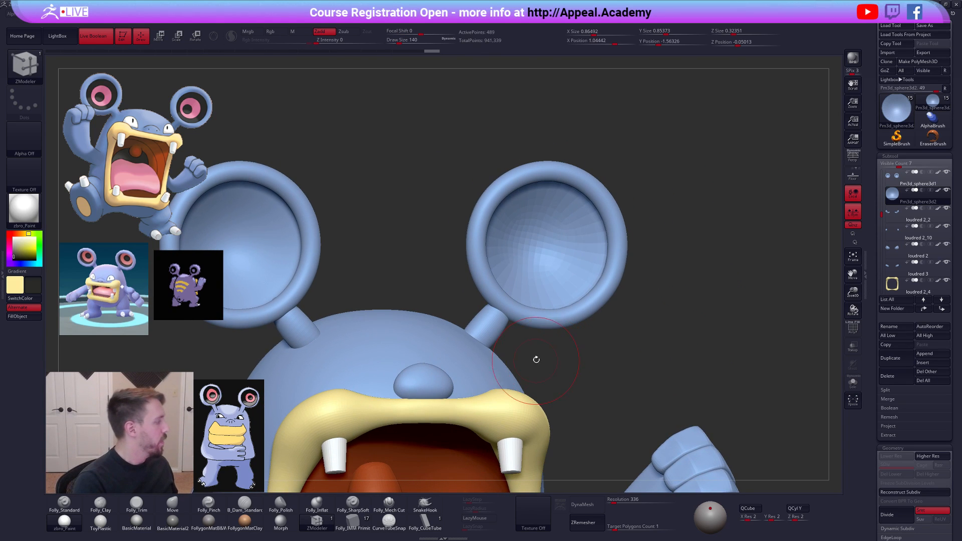
key("1")
left_click(33, 321)
right_click_drag(672, 373, 654, 364)
key("alt+s")
key("f")
key("shift+f")
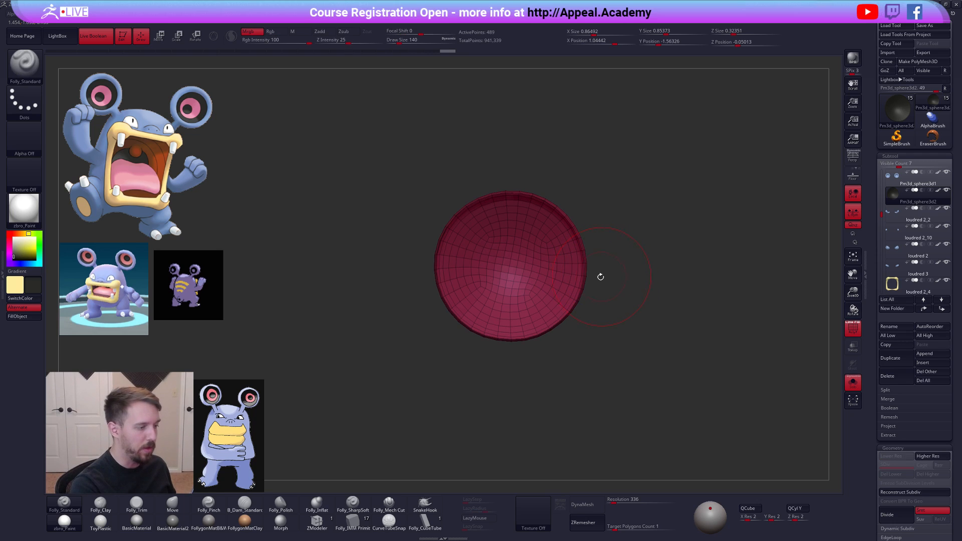
- Remove the extra edge loops along the inner ear disc's rim with ZModeler
left_click(317, 522)
mouse_move(444, 371)
right_mouse_down()
mouse_move(551, 321)
mouse_move(591, 339)
mouse_move(574, 332)
right_mouse_up()
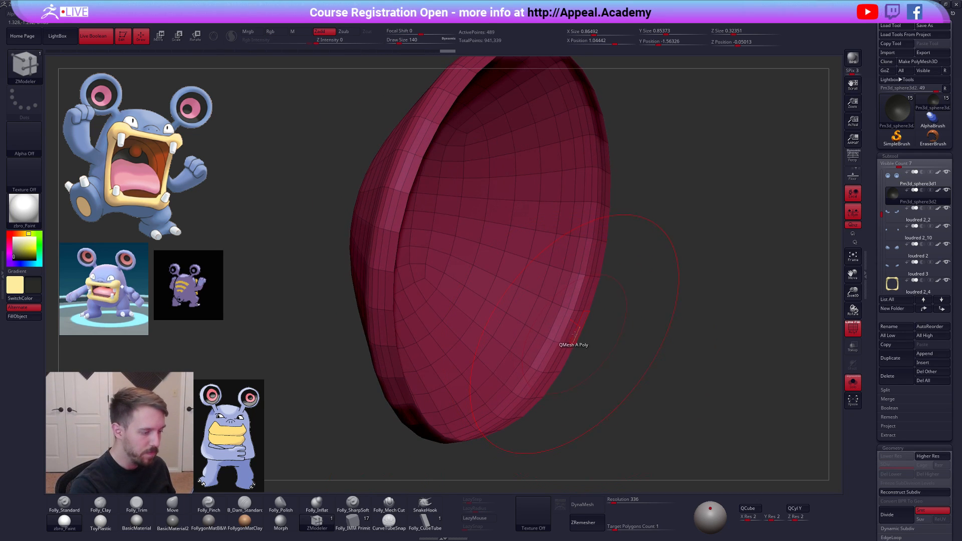
key("space")
left_click(516, 381)
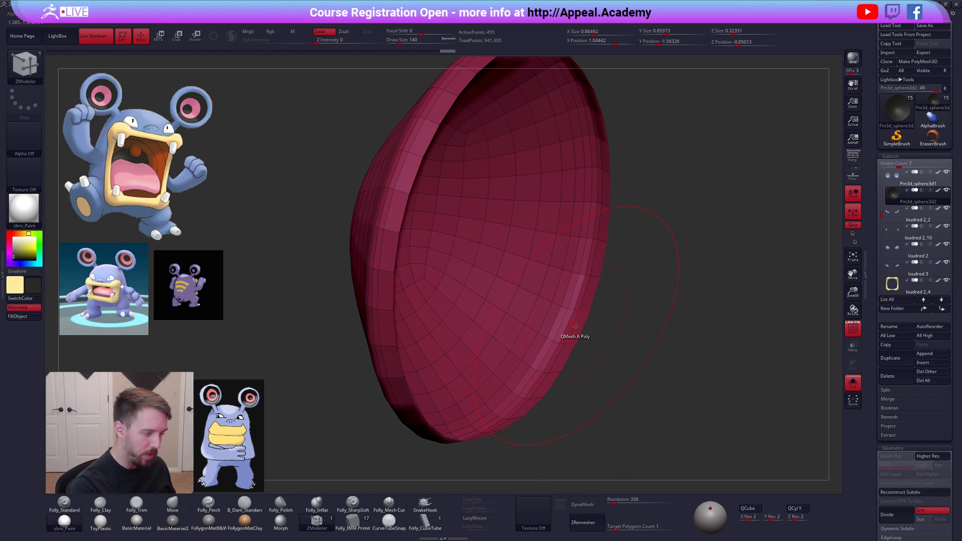
left_click(568, 323)
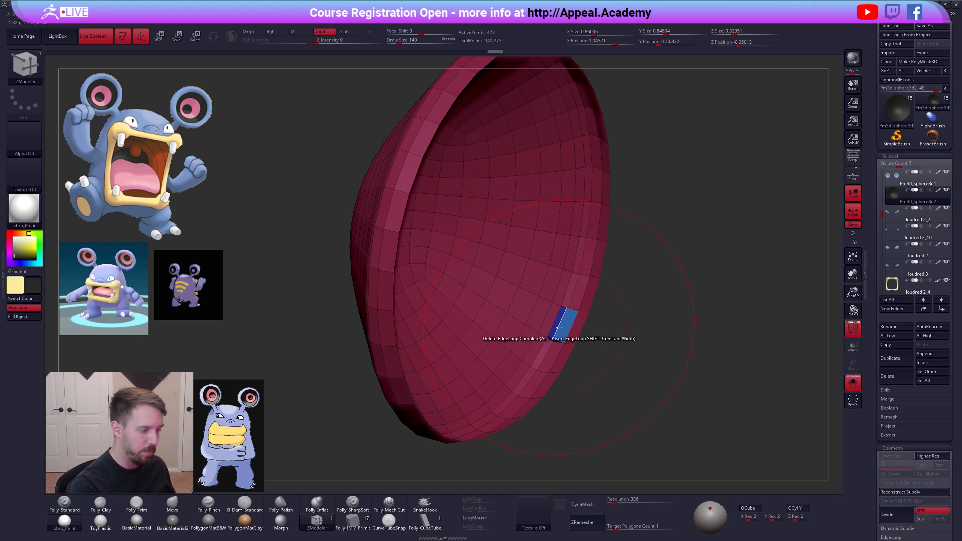
left_click(563, 326)
- Extrude all polygons of the inner ear disc with ZModeler and preview it smoothed inside the ear
key("space")
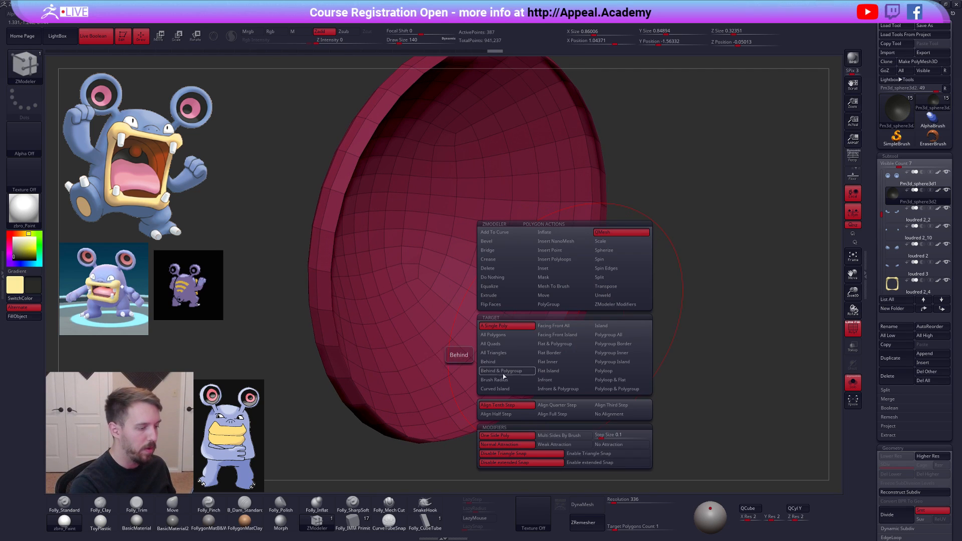
left_click(511, 296)
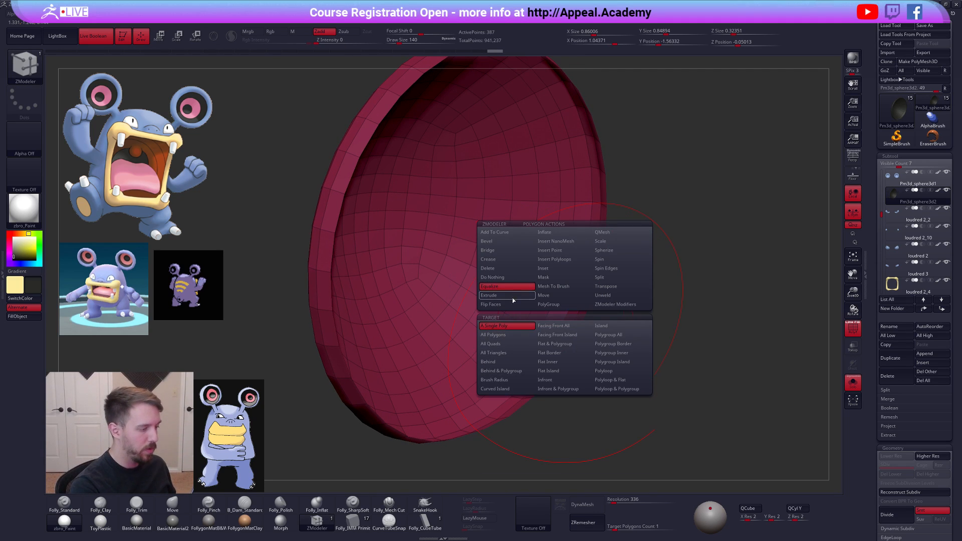
left_click(511, 336)
left_click_drag(570, 332, 565, 327)
right_click_drag(567, 326, 526, 293, "ctrl")
key("d")
key("shift+f")
left_click_drag(646, 371, 631, 373, "shift")
left_click(631, 373)
right_click_drag(631, 373, 636, 354, "alt")
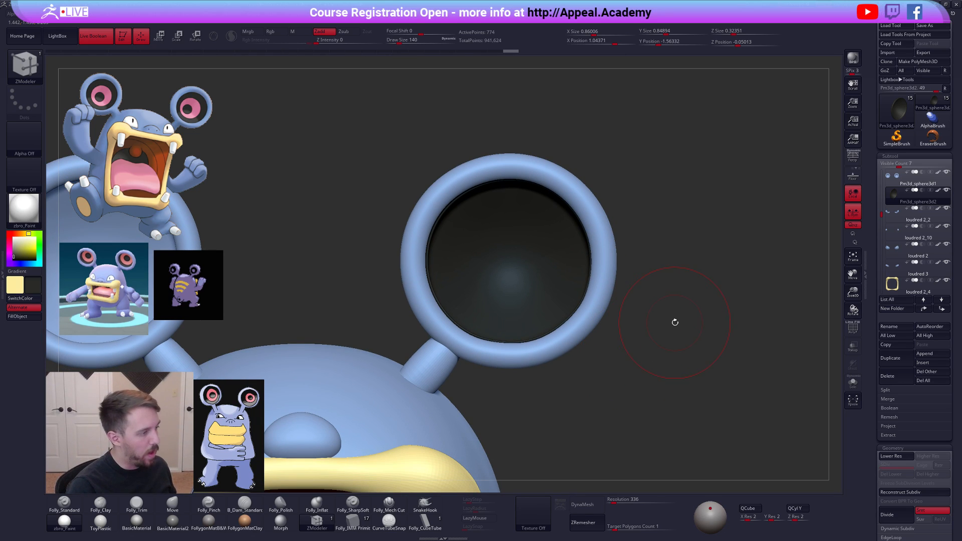
- Undo the first extrusion and extrude all of the ear disc's polygons again
key("shift+d")
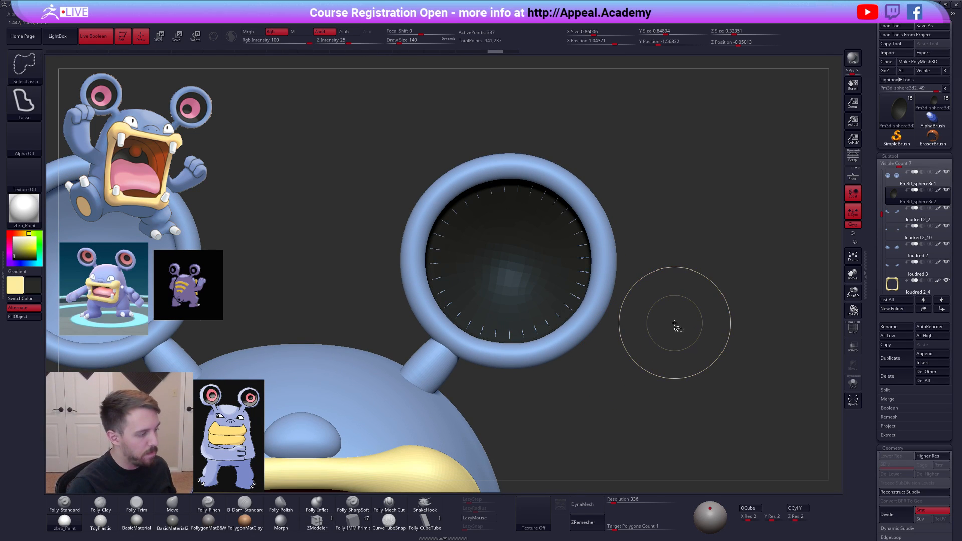
key("shift+s")
key("d")
key("shift+f")
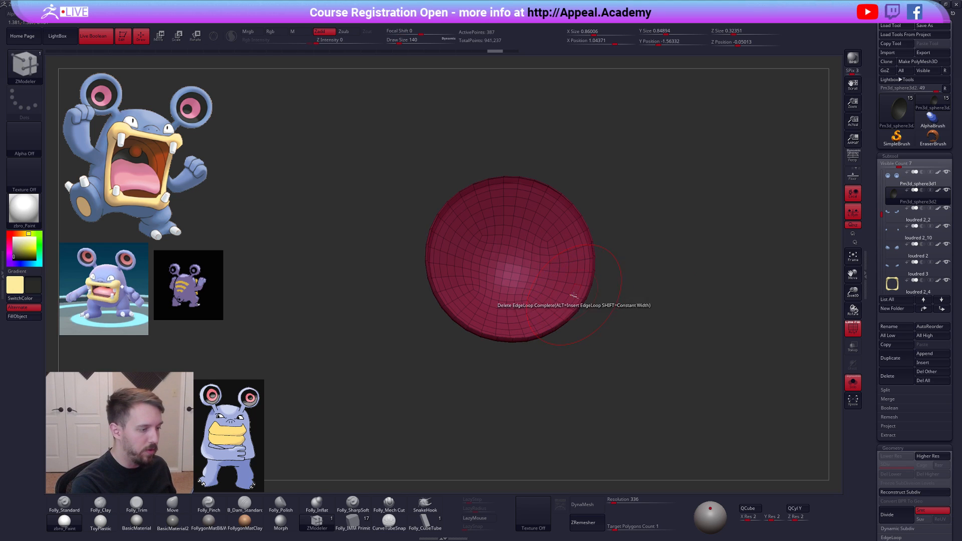
key("f")
left_click_drag(564, 328, 569, 332)
scroll(620, 347, "down", 3)
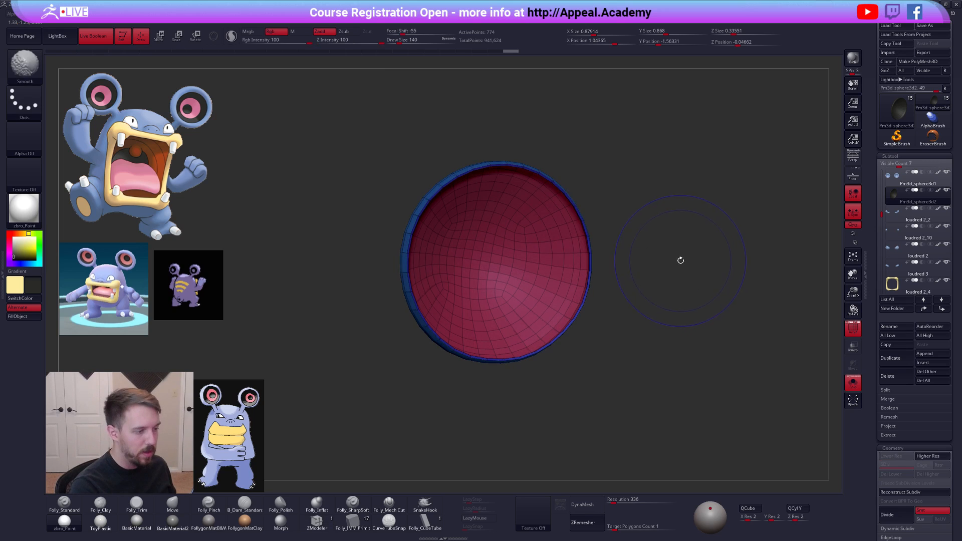
- Preview the thickened ear disc with dynamic subdivision and check its fit inside the ear
key("space")
left_click(708, 299)
left_click(705, 300)
key("d")
key("shift+f")
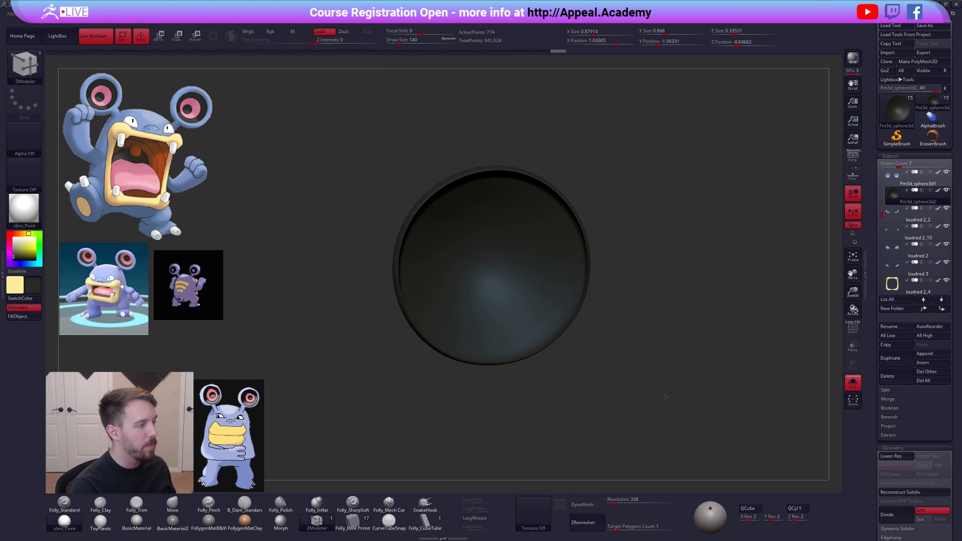
key("shift+alt+s")
left_click_drag(623, 320, 652, 367)
left_click_drag(649, 365, 642, 367)
- Subdivide the thickened inner ear disc three times, up to subdivision level 4
key("w")
left_click_drag(495, 268, 654, 268, "shift")
left_click(669, 269)
mouse_move(489, 258)
left_mouse_down("shift")
mouse_move(647, 258)
mouse_move(646, 270)
mouse_move(660, 259)
mouse_move(609, 249)
mouse_move(634, 241)
mouse_move(618, 311)
mouse_move(655, 386)
mouse_move(647, 397)
mouse_move(618, 382)
mouse_move(654, 379)
left_mouse_up("shift")
key("alt+s")
key("shift+f")
key("ctrl+d")
key("ctrl+d")
key("ctrl+d")
key("shift+f")
key("alt+s")
key("q")
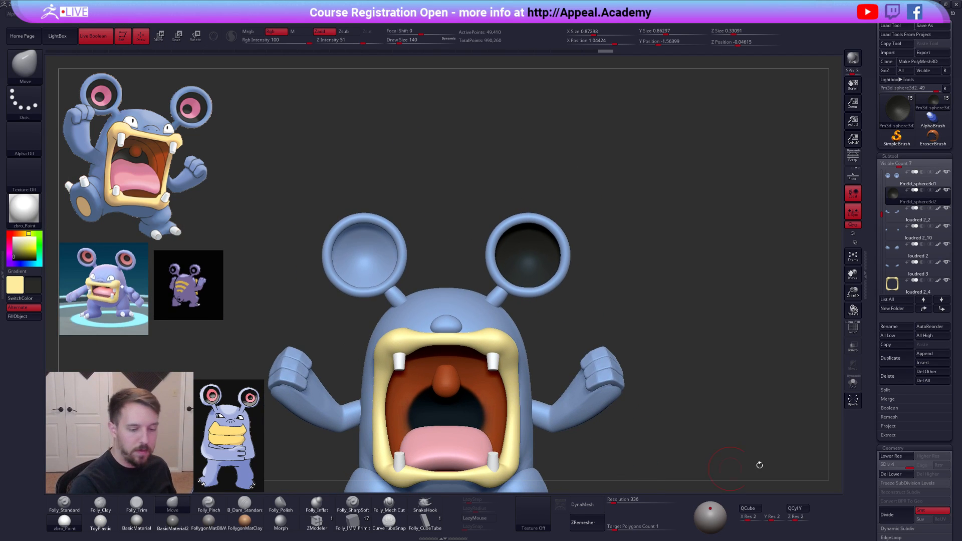
- Delete the disc's lower subdivision levels and use Mirror And Weld to copy it to the opposite ear
left_click(898, 477)
key("space")
left_click(677, 331)
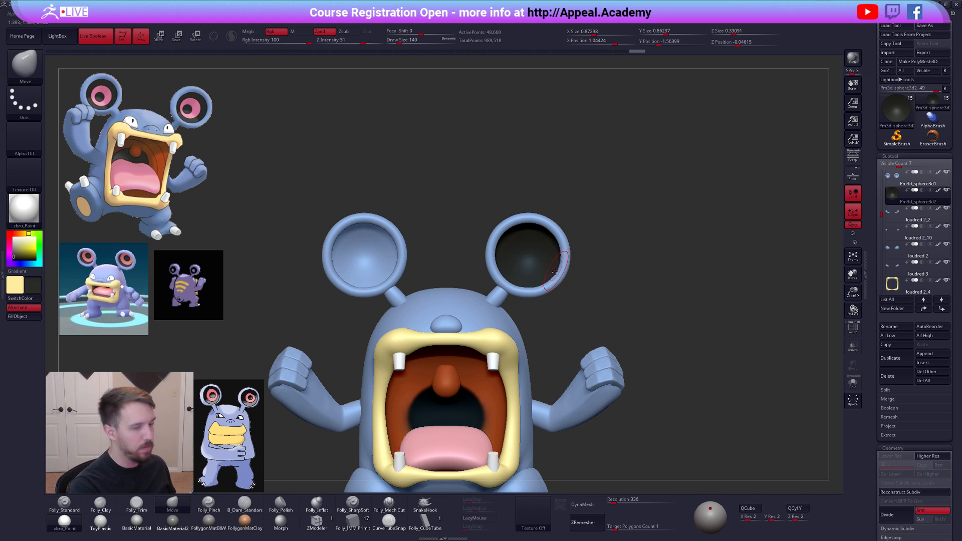
key("space")
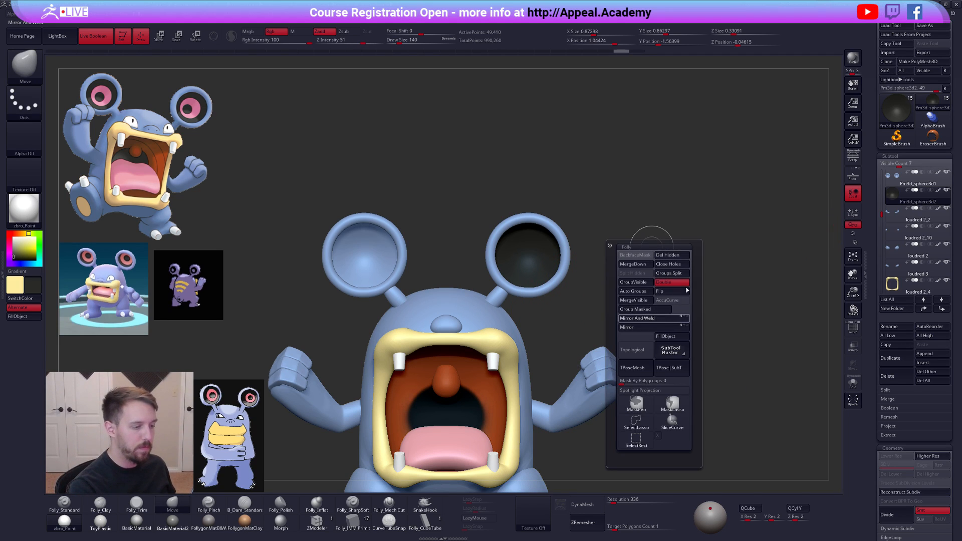
left_click(651, 319)
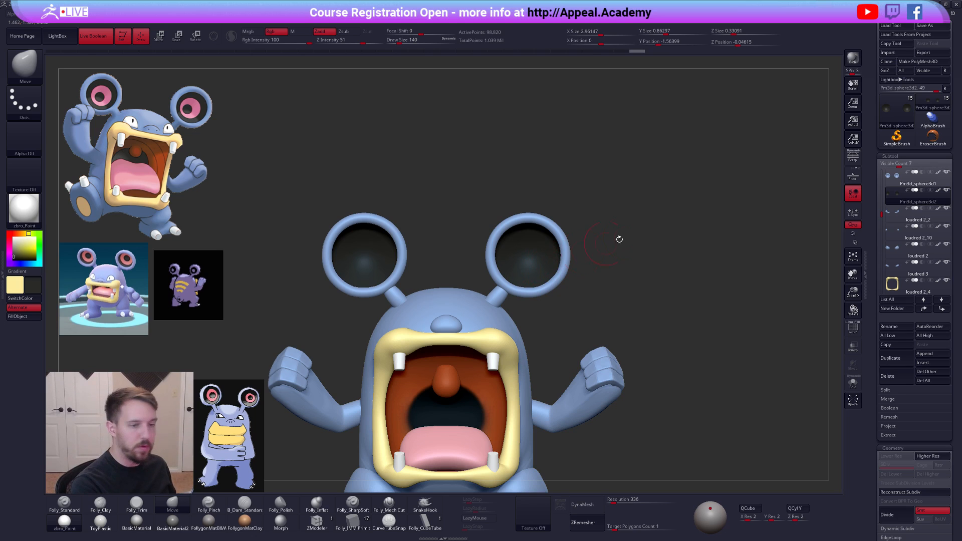
key("space")
mouse_move(532, 257)
left_mouse_down()
mouse_move(589, 267)
mouse_move(571, 267)
left_mouse_up()
key("ctrl+z")
key("space")
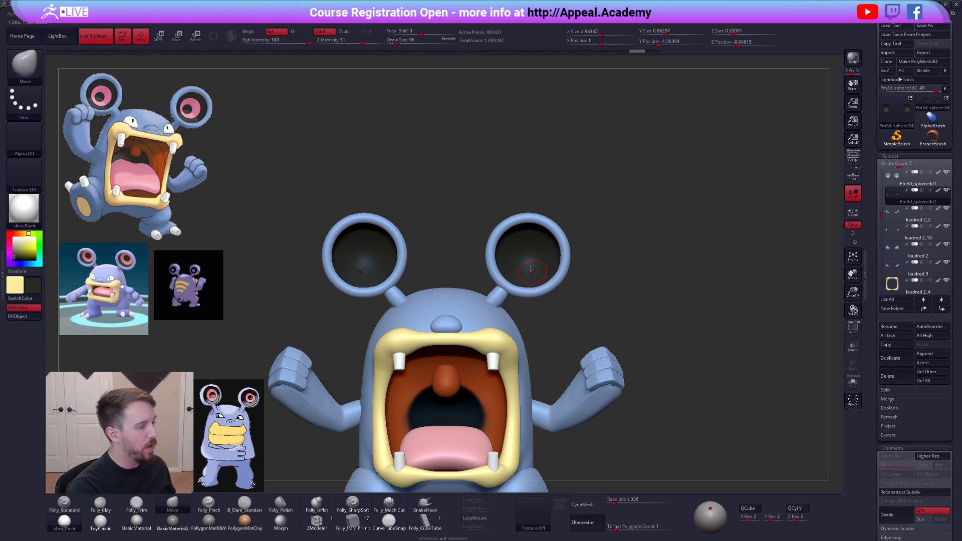
- Sample the inner ear pink from the reference image as the active colour
right_click_drag(534, 274, 544, 274, "ctrl")
key("z")
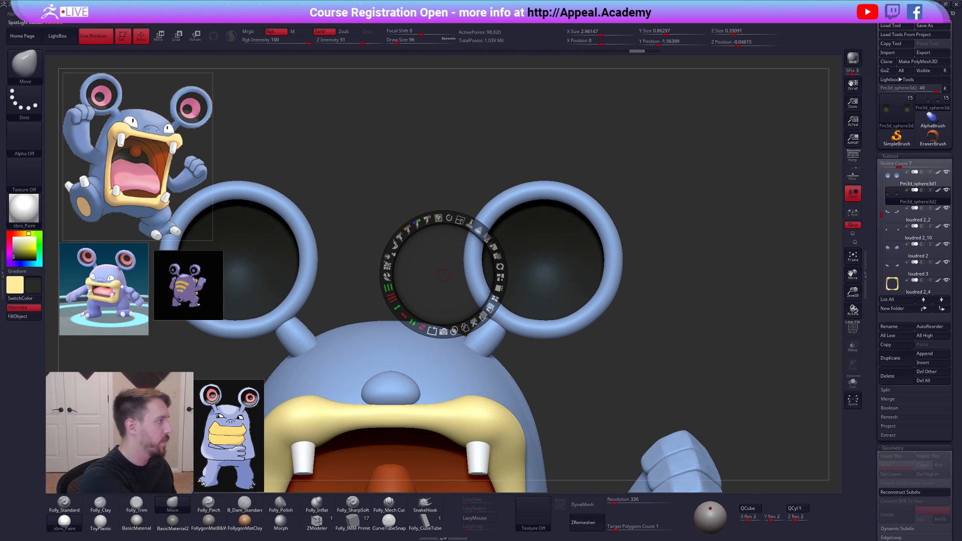
key("c")
key("z")
key("z")
key("c")
key("z")
right_click_drag(546, 269, 543, 263, "ctrl")
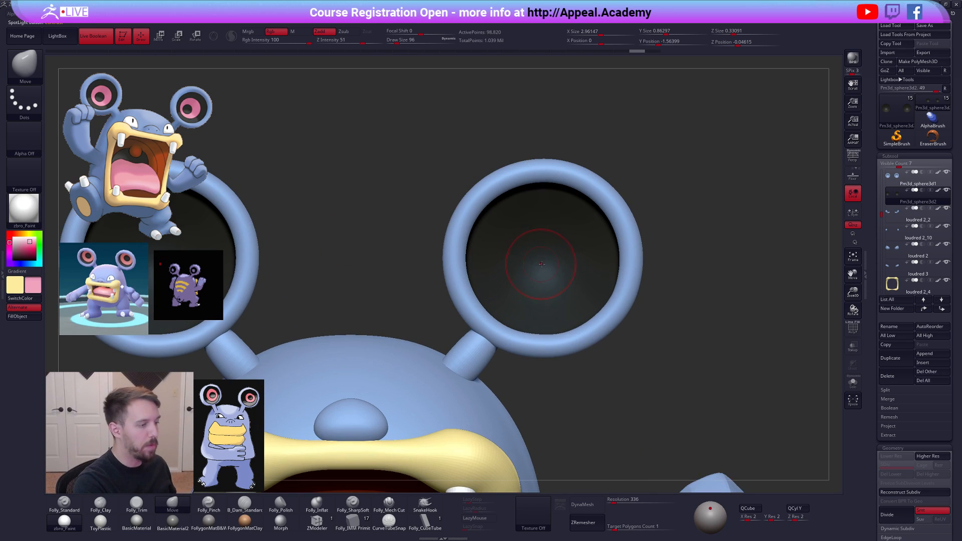
- Paint a pink circle in the middle of both dark ear discs with the Folly_Standard brush at draw size 160
key("1")
key("space")
left_click_drag(540, 264, 540, 264)
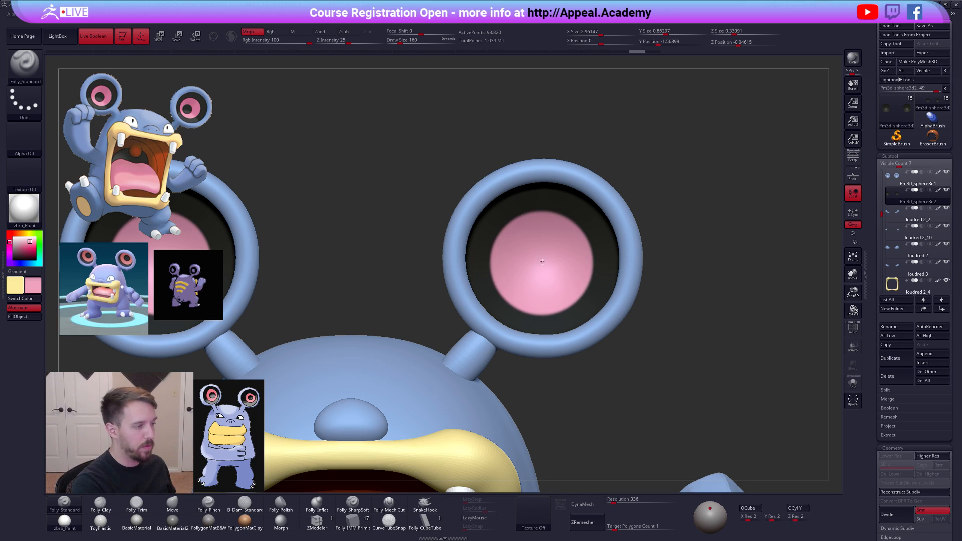
right_click_drag(542, 263, 571, 289, "ctrl")
right_click_drag(653, 373, 637, 337, "alt")
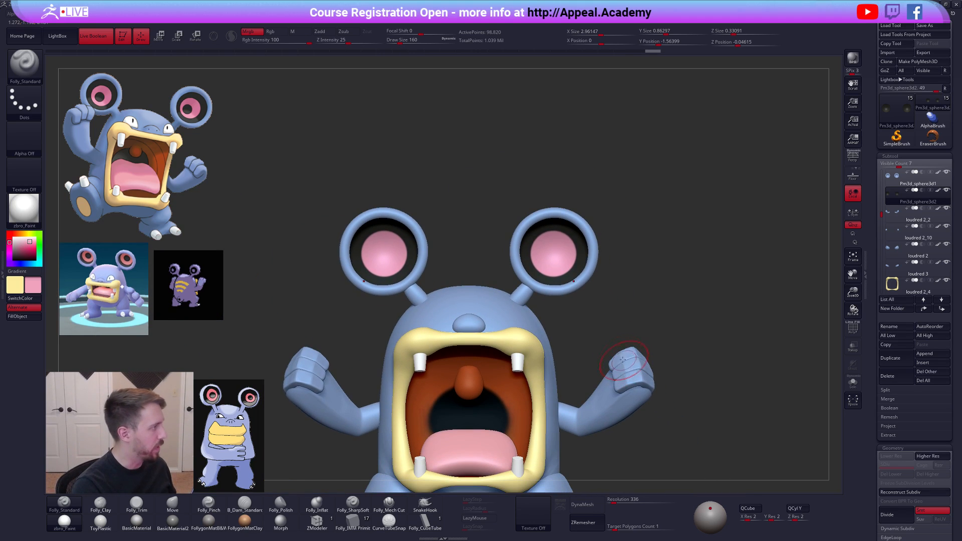
mouse_move(592, 290)
right_mouse_down()
mouse_move(612, 294)
mouse_move(592, 290)
right_mouse_up()
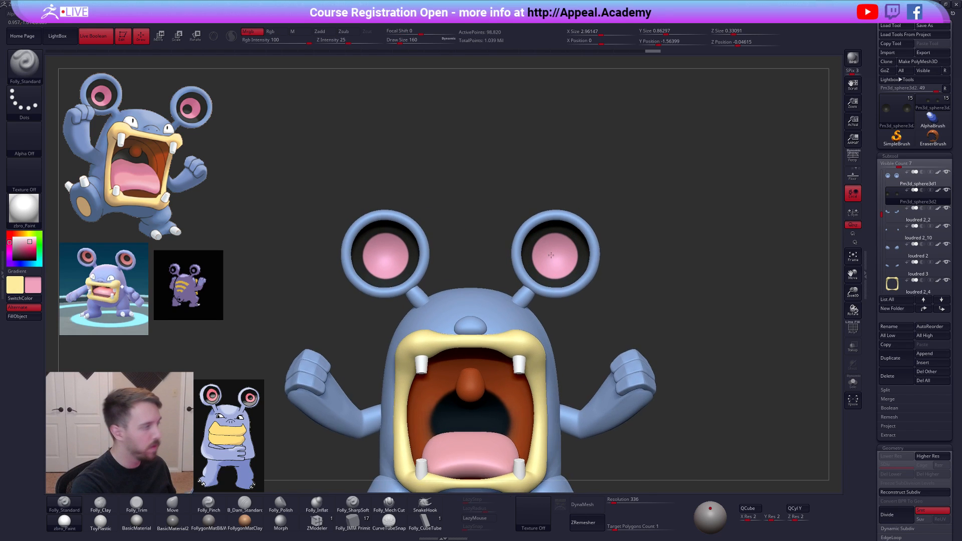
- Paint a small dark circle in the centre of each pink ear circle at draw size 81
right_click_drag(550, 252, 546, 240, "ctrl")
key("space")
left_click_drag(553, 251, 555, 257)
key("c")
key("space")
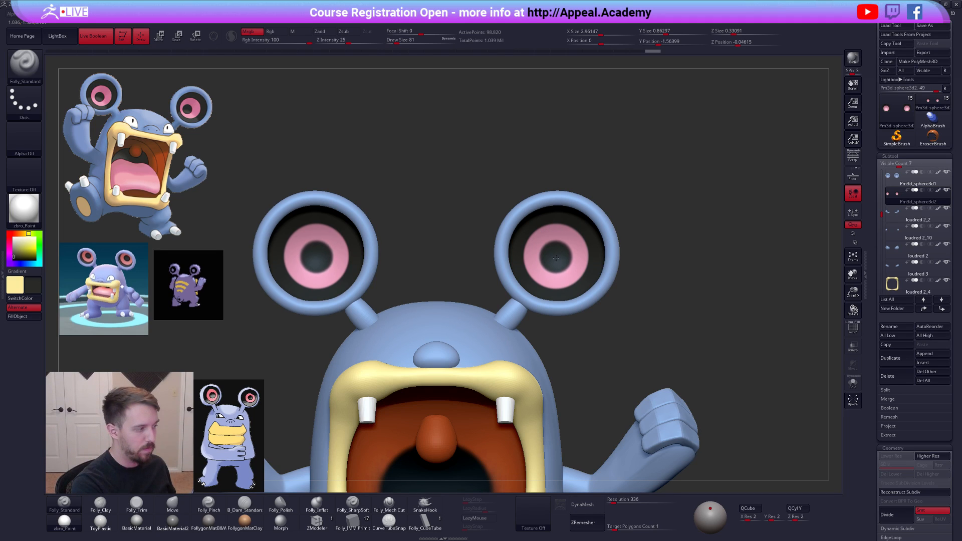
left_click_drag(629, 299, 640, 345)
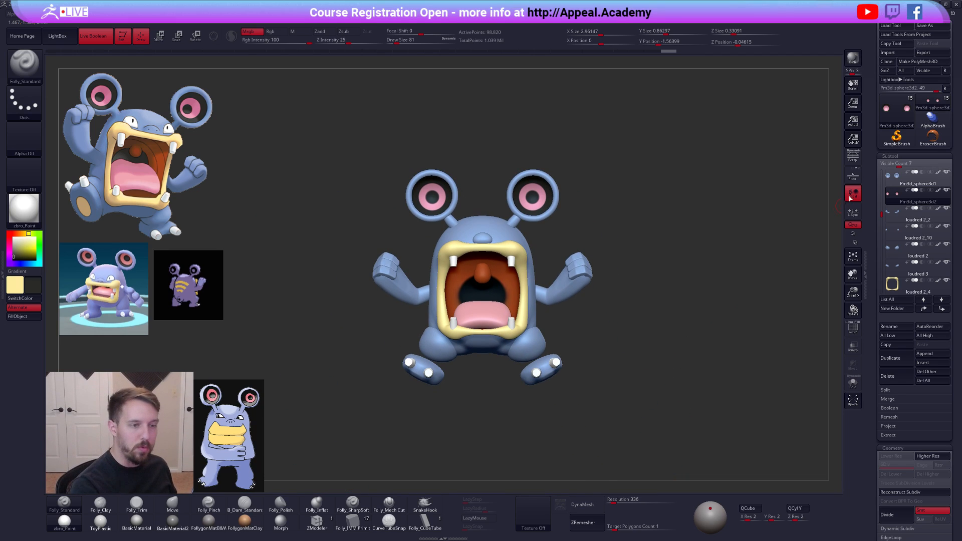
- Turn on perspective and enlarge the purple back-view reference image beside the model to study it
left_click(852, 156)
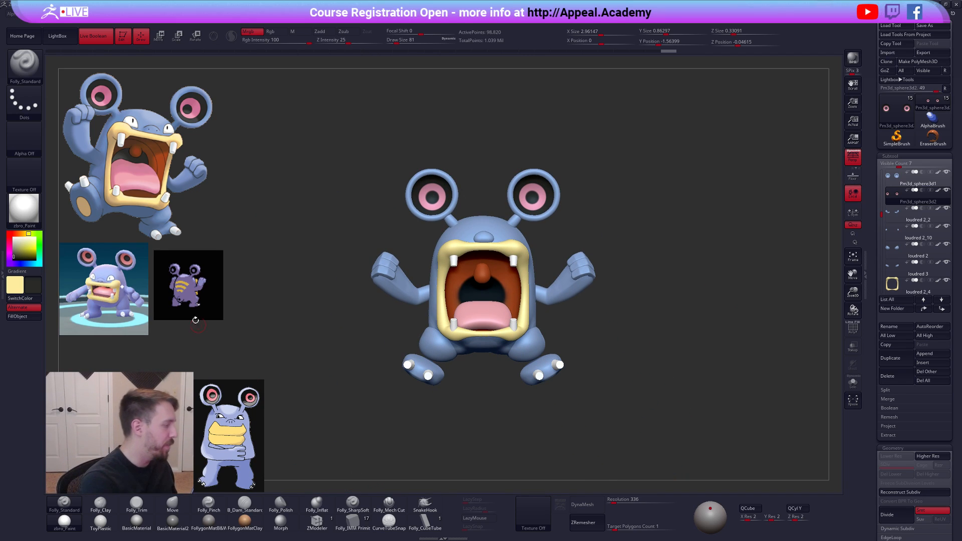
left_click_drag(602, 429, 618, 433)
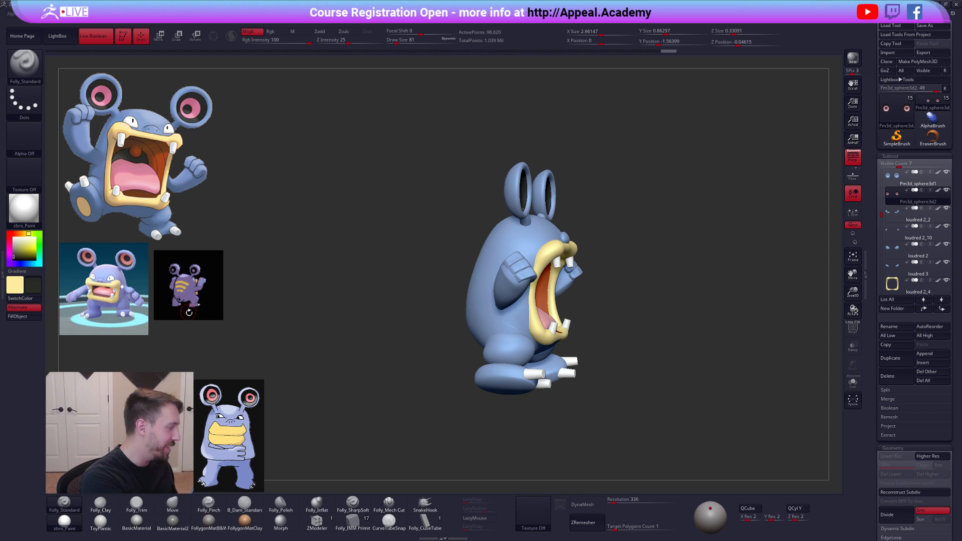
key("z")
left_click_drag(203, 303, 396, 256)
left_click_drag(410, 203, 490, 278)
left_click_drag(392, 290, 407, 294)
left_click(442, 360)
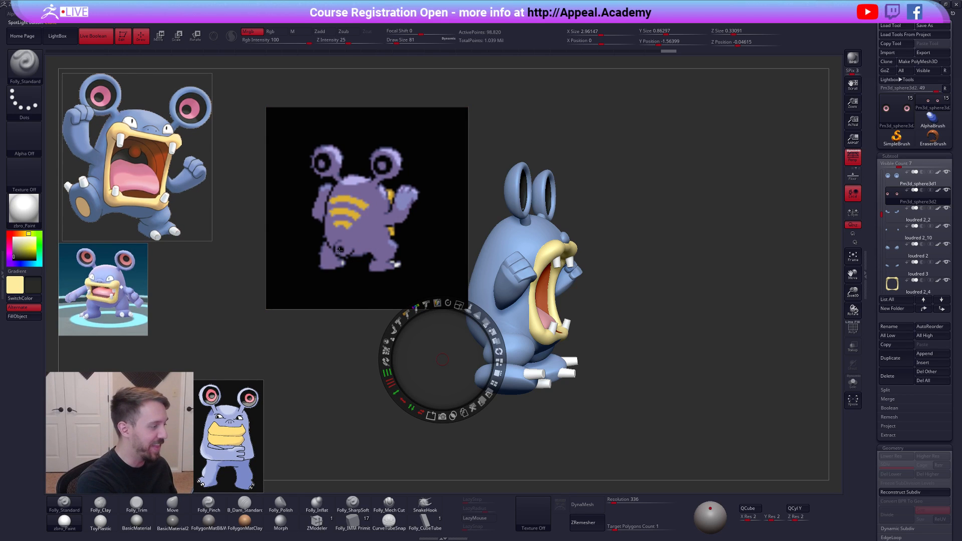
- Shrink the back-view reference image and place it back beside the other references
left_click(443, 241)
mouse_move(459, 187)
left_mouse_down()
mouse_move(431, 206)
mouse_move(468, 191)
left_mouse_up()
left_click_drag(443, 200, 252, 262)
left_click_drag(217, 303, 205, 294)
key("z")
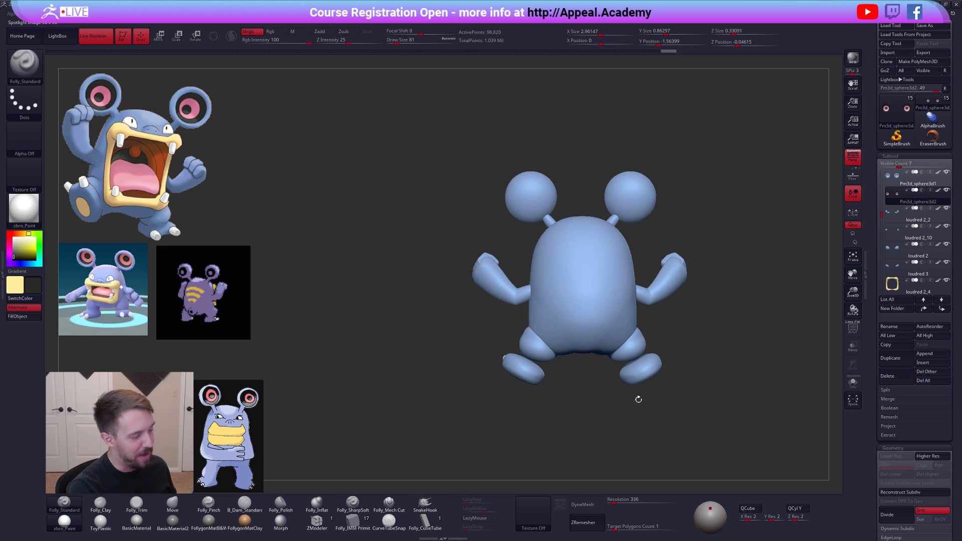
- Select the main body and make small shape adjustments to its back
left_click_drag(637, 397, 424, 244)
key("space")
left_click_drag(557, 282, 566, 282)
mouse_move(656, 301)
left_mouse_down()
mouse_move(609, 295)
mouse_move(646, 331)
left_mouse_up()
key("shift+f")
key("shift+f")
key("space")
left_click_drag(571, 296, 568, 296)
mouse_move(646, 307)
left_mouse_down()
mouse_move(554, 305)
mouse_move(561, 296)
mouse_move(546, 301)
mouse_move(545, 316)
left_mouse_up()
- Isolate the body, smooth its surface at a lower subdivision level and return to subdivision level 4
key("alt+s")
key("2")
key("shift+d")
right_click_drag(533, 299, 542, 310)
key("space")
left_click_drag(525, 288, 498, 296)
mouse_move(539, 260)
left_mouse_down()
mouse_move(511, 282)
mouse_move(526, 296)
mouse_move(516, 290)
left_mouse_up()
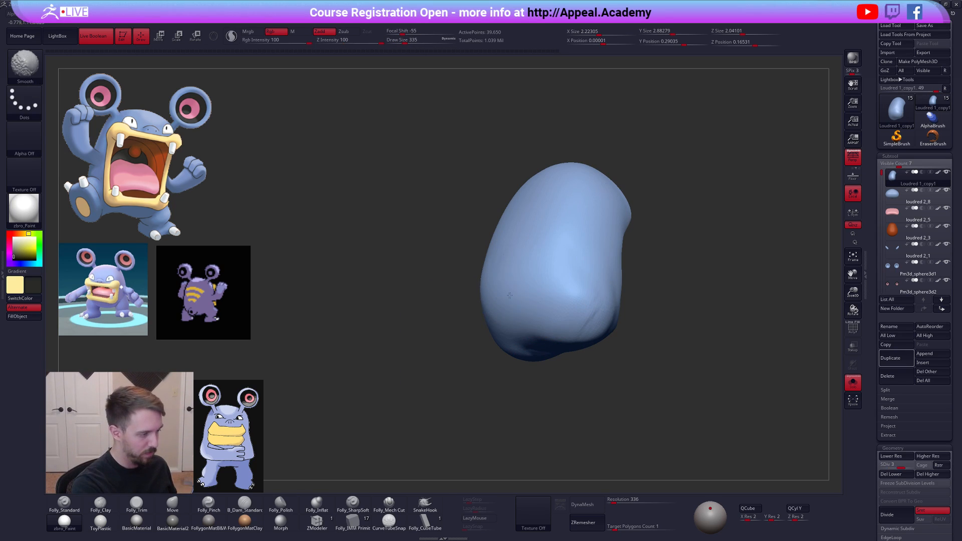
key("alt+s")
right_click_drag(545, 311, 575, 286)
key("d")
left_click_drag(562, 288, 524, 265, "shift")
key("space")
left_click_drag(544, 267, 538, 266)
right_click_drag(678, 367, 680, 385, "alt")
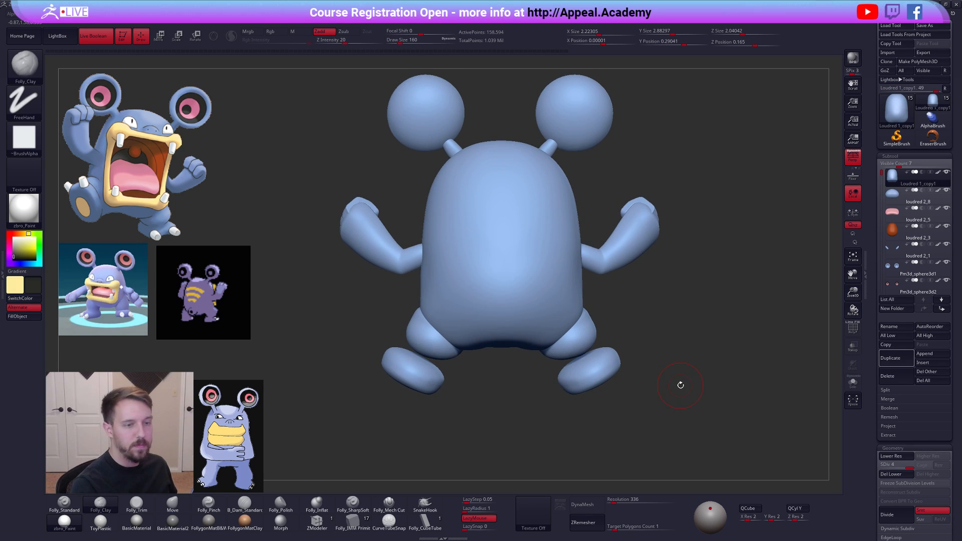
- Duplicate the body subtool, sample its blue colour and choose the Creased Cylinder from the primitive insert brush
left_click(910, 358)
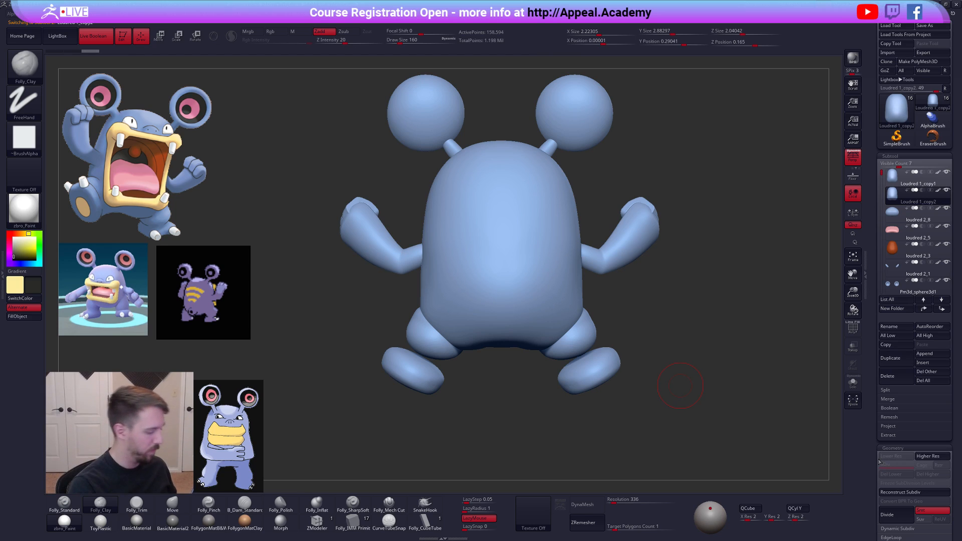
left_click(363, 526)
mouse_move(881, 173)
left_mouse_down()
mouse_move(883, 200)
mouse_move(887, 160)
left_mouse_up()
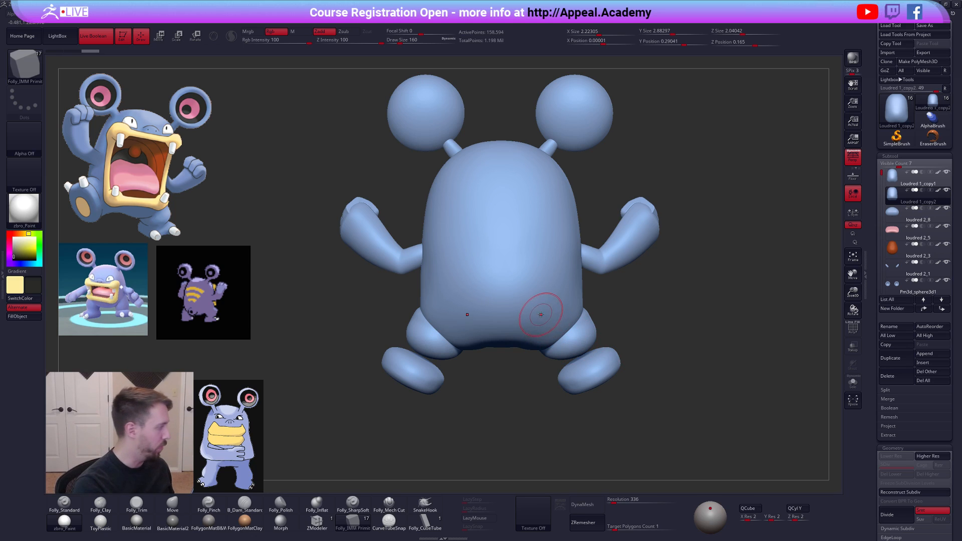
key("c")
key("b")
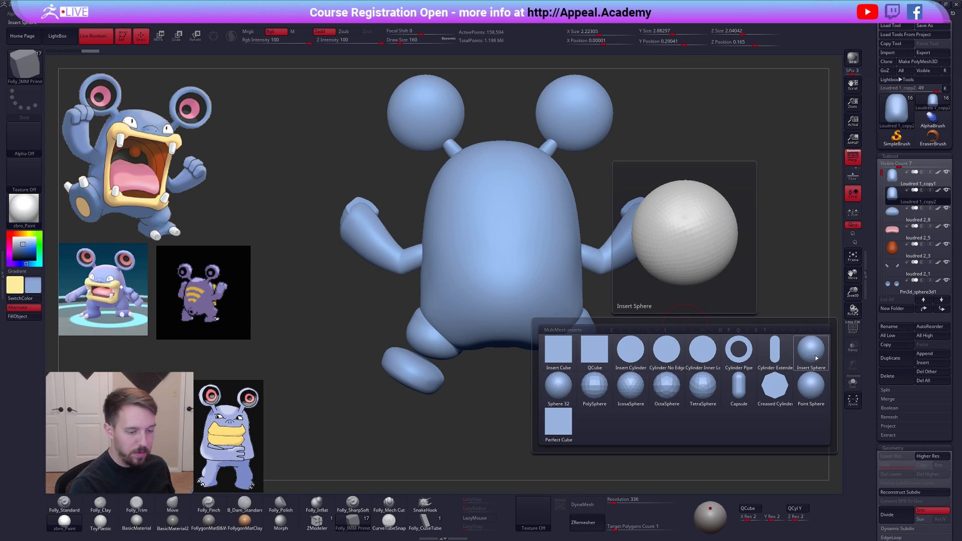
left_click(784, 392)
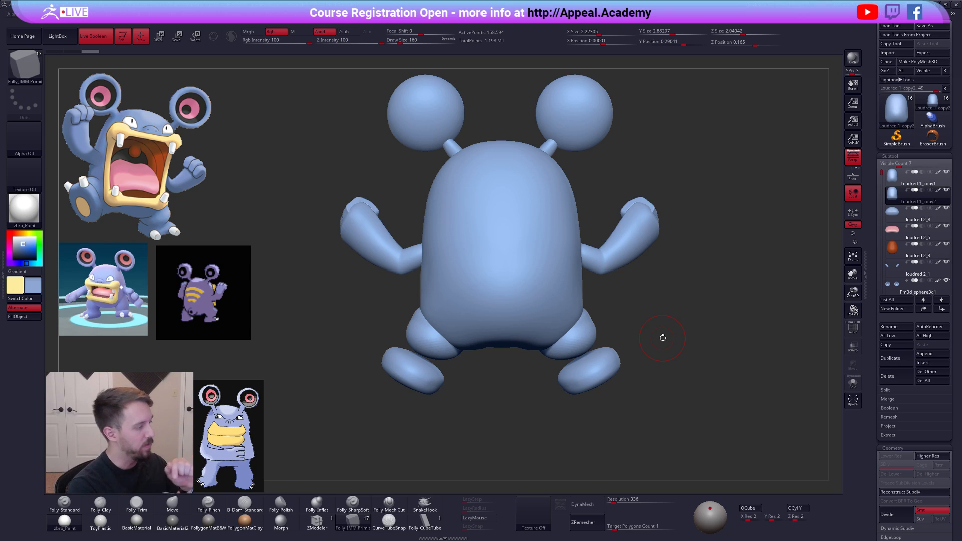
- Insert a small creased cylinder at the body's lower back, isolate it and delete the hidden body geometry
scroll(500, 326, "up", 2)
left_click_drag(502, 329, 506, 334)
right_click_drag(506, 333, 578, 318)
left_click_drag(577, 318, 538, 321, "ctrl")
key("shift+f")
left_click(504, 329, "ctrl+shift")
key("grave")
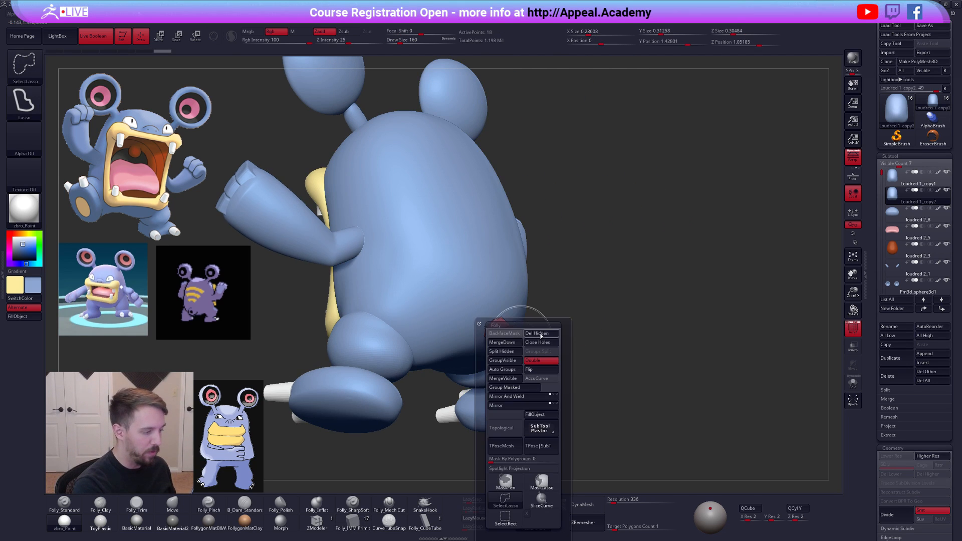
left_click(541, 334)
left_click_drag(614, 279, 618, 364)
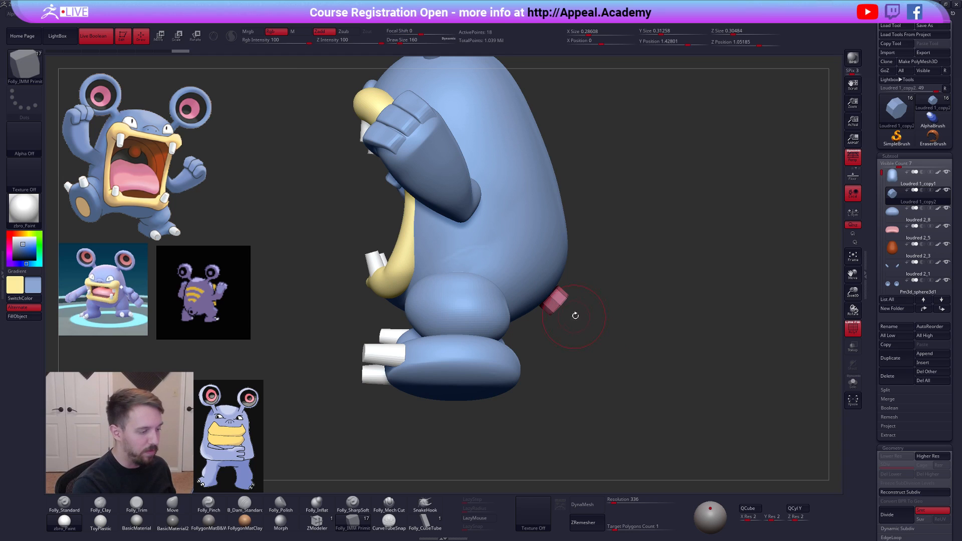
- Turn off perspective and rotate the isolated tail cylinder in side view with the transpose line
left_click(853, 157)
key("r")
right_click_drag(608, 351, 628, 369, "ctrl")
left_click_drag(617, 358, 642, 340)
key("shift+s")
left_click_drag(563, 300, 629, 295)
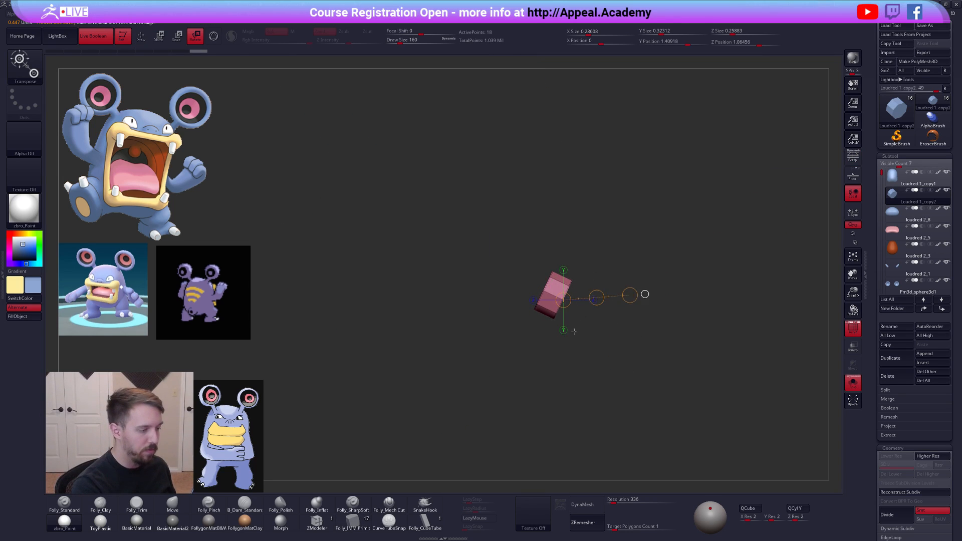
- Stretch the tail cylinder lengthwise with the transpose line and show the whole model
key("w")
left_click_drag(534, 288, 467, 256)
right_click_drag(561, 379, 509, 349, "alt")
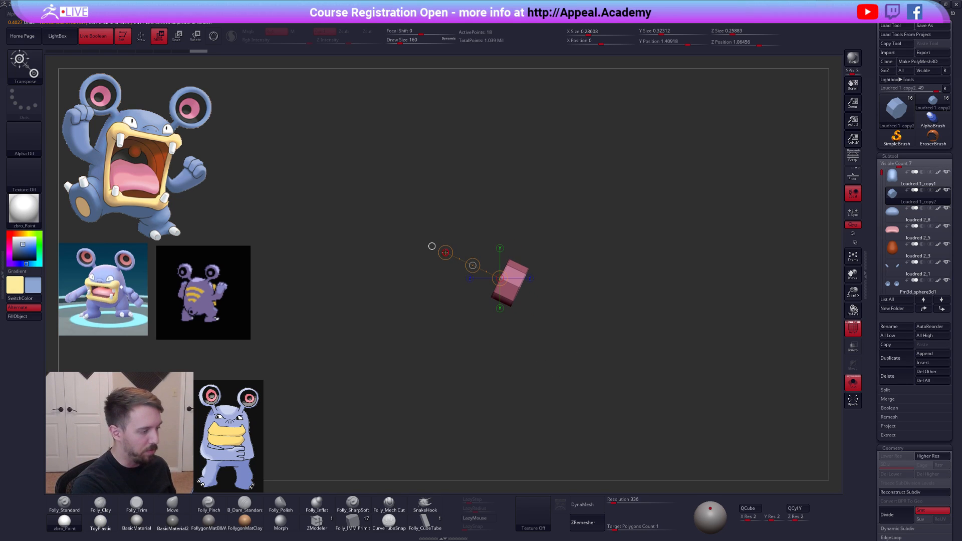
left_click_drag(445, 252, 413, 255)
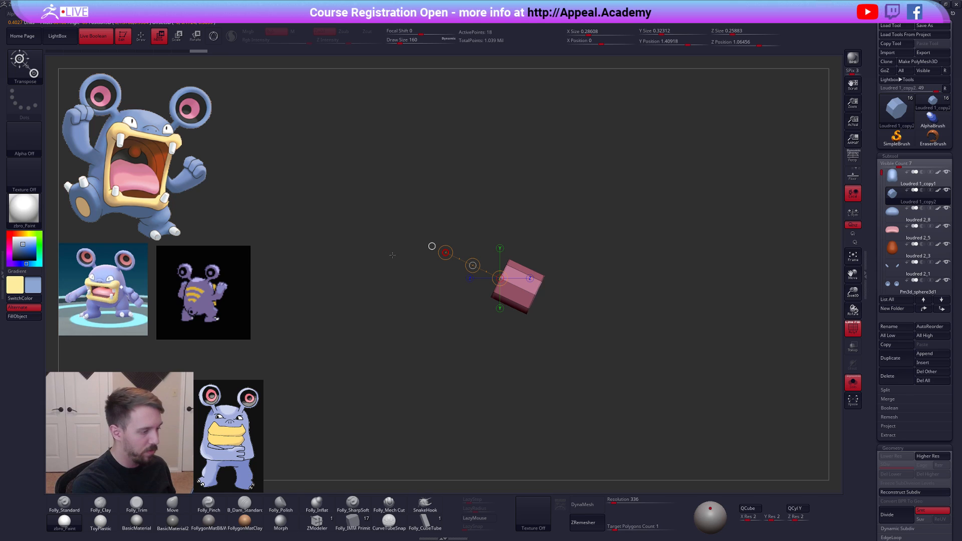
key("alt+shift+s")
right_click_drag(426, 388, 427, 329, "ctrl")
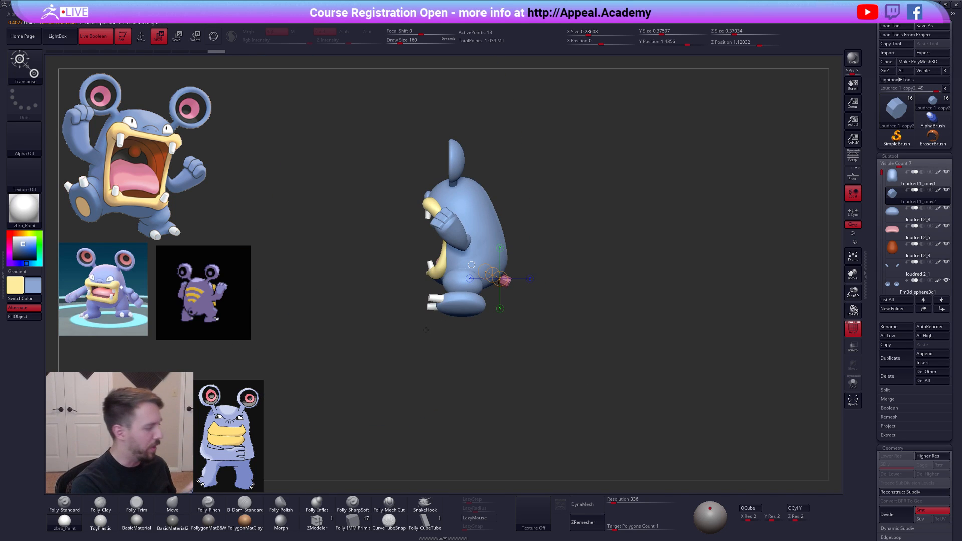
- Move the low-poly tail piece lower on the body's back and turn off the wireframe display
key("q")
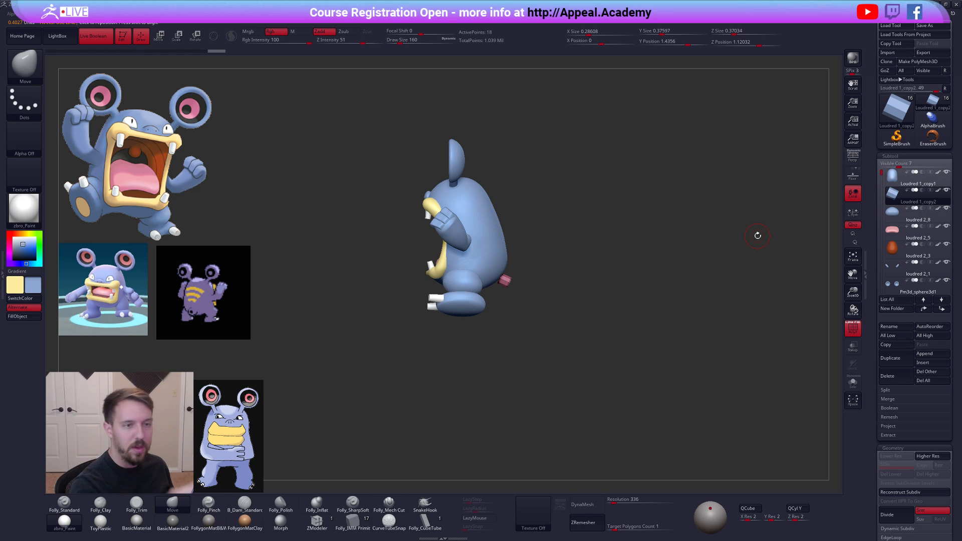
right_click_drag(537, 315, 535, 333, "ctrl")
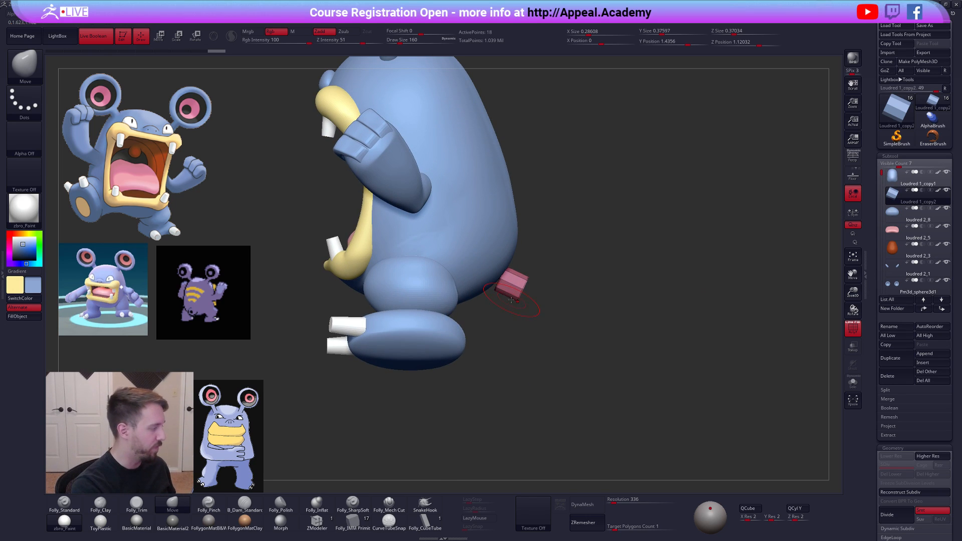
key("w")
mouse_move(519, 299)
left_mouse_down("shift")
mouse_move(518, 348)
mouse_move(524, 304)
left_mouse_up("shift")
key("shift+f")
key("q")
mouse_move(668, 374)
right_mouse_down()
mouse_move(621, 386)
mouse_move(683, 370)
mouse_move(650, 384)
right_mouse_up()
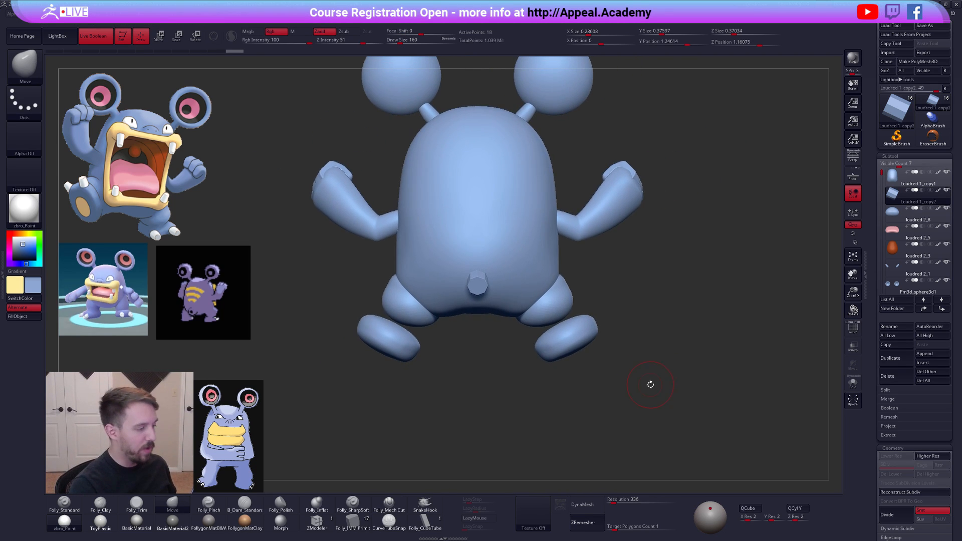
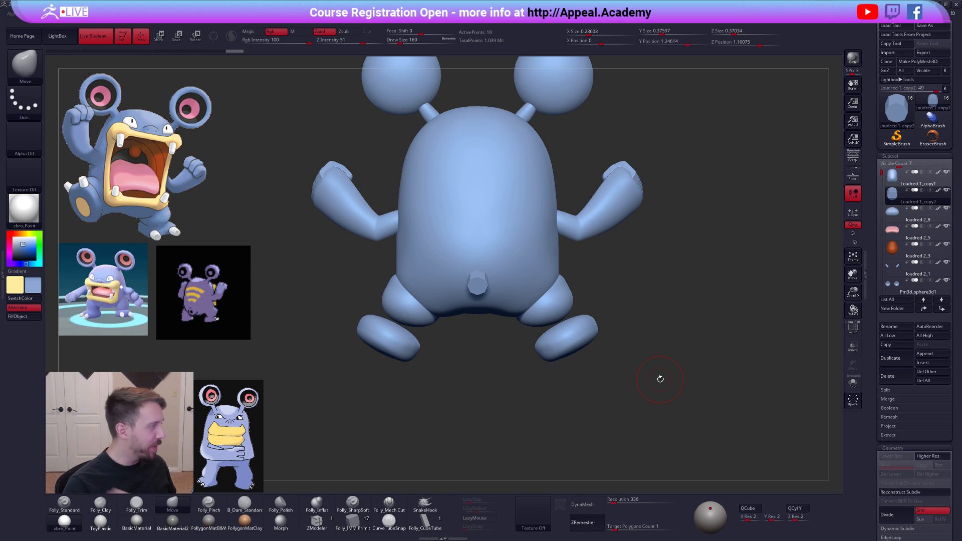
- Subdivide the tail piece three times to reach subdivision level 4
right_click_drag(489, 291, 496, 327, "ctrl")
right_click_drag(495, 327, 517, 333, "alt")
key("shift+f")
key("shift+f")
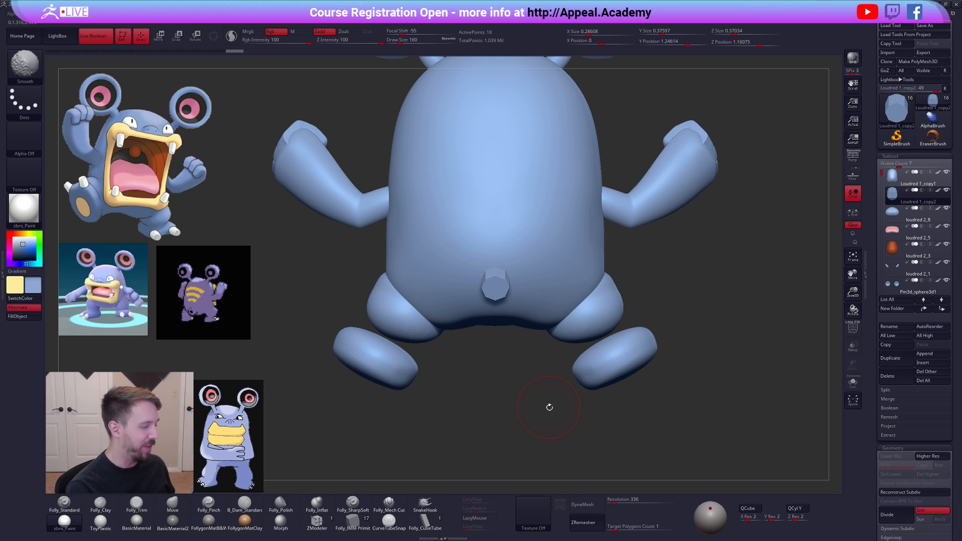
key("ctrl+d")
key("ctrl+d")
key("ctrl+d")
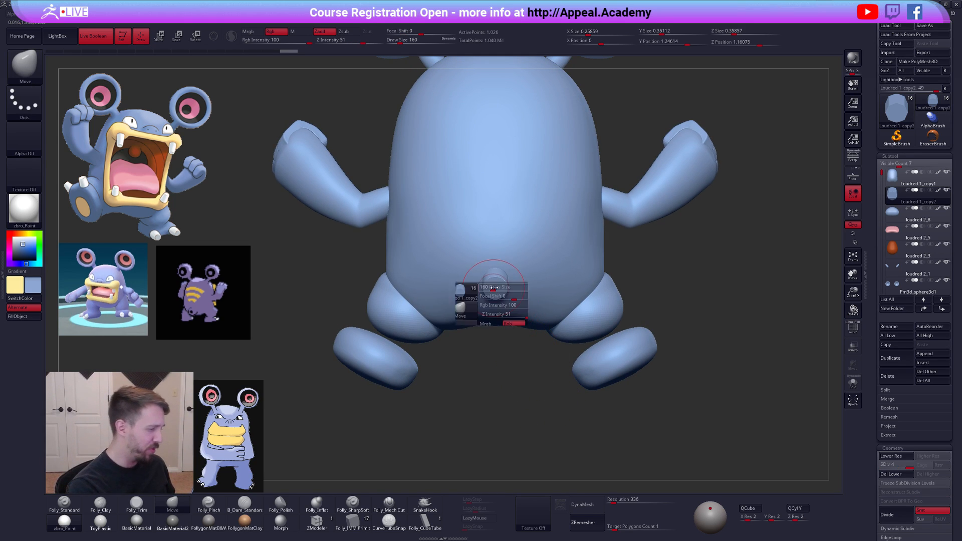
- Set the draw size to 265, switch to the Move brush and subdivide the tail to level 7
right_click_drag(493, 283, 493, 301, "ctrl")
left_click_drag(495, 281, 499, 288, "shift")
key("ctrl+d")
key("ctrl+d")
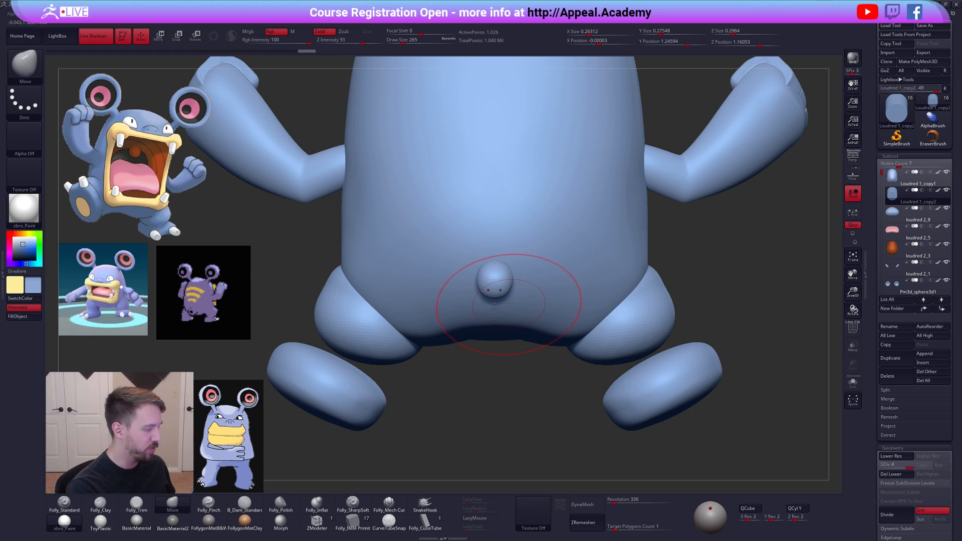
key("b")
key("m")
key("v")
mouse_move(496, 288)
right_mouse_down()
mouse_move(508, 290)
mouse_move(492, 292)
right_mouse_up()
key("ctrl+d")
key("shift")
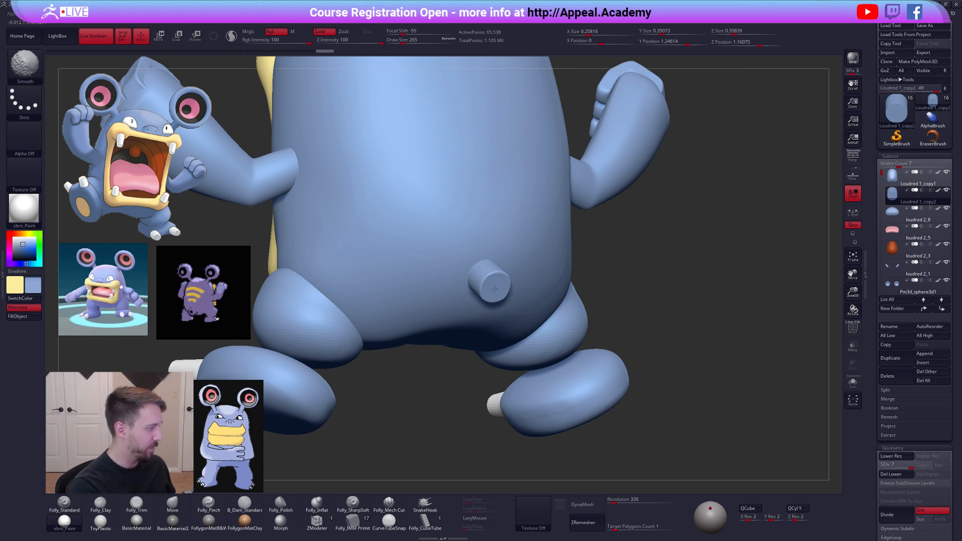
- Isolate the tail and mask a round area in the centre of its end face with the MaskPen brush at draw size 43
key("space")
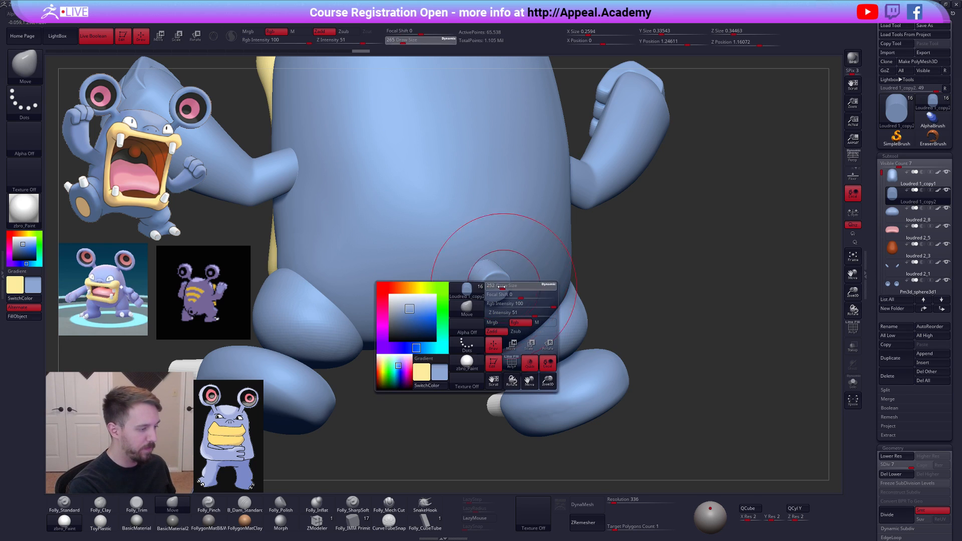
key("alt+s")
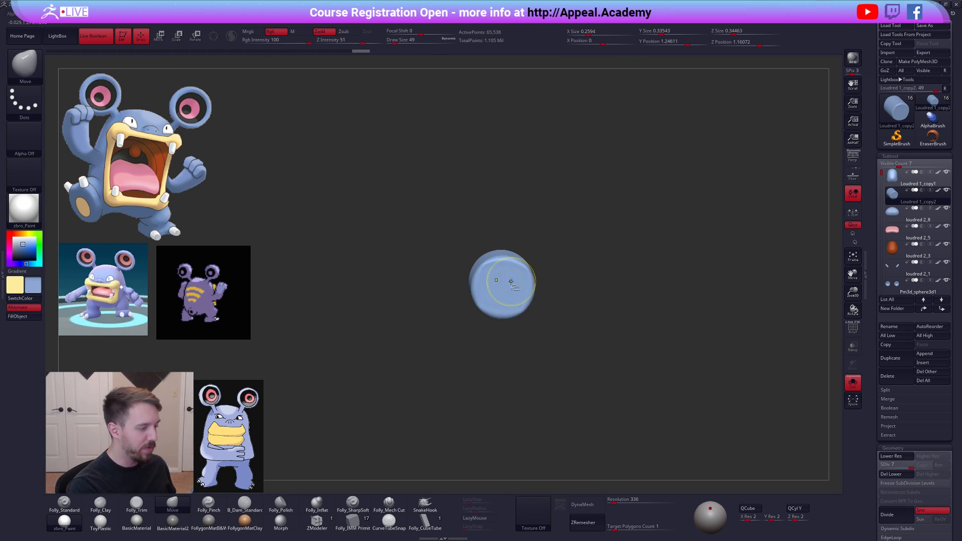
key("space")
left_click_drag(495, 283, 481, 283)
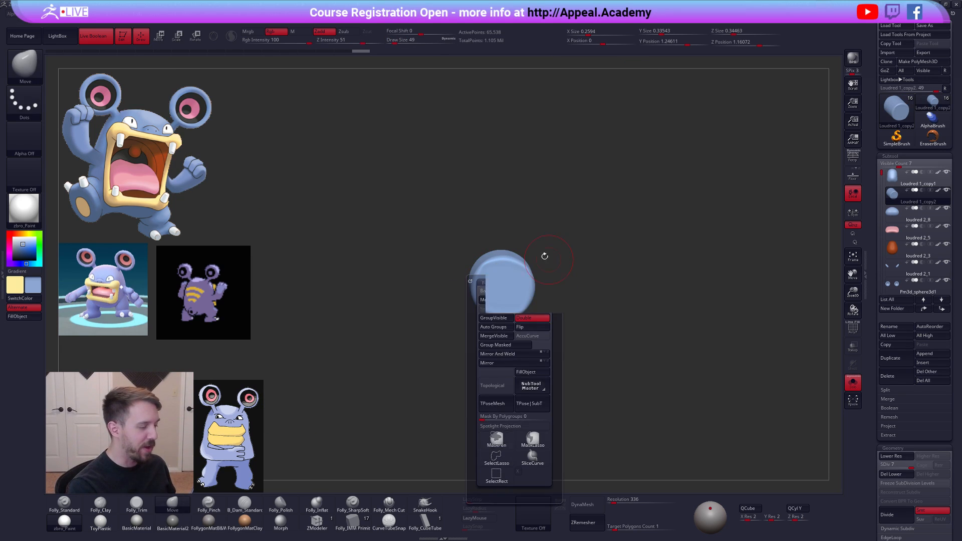
key("space")
left_click(505, 295, "ctrl")
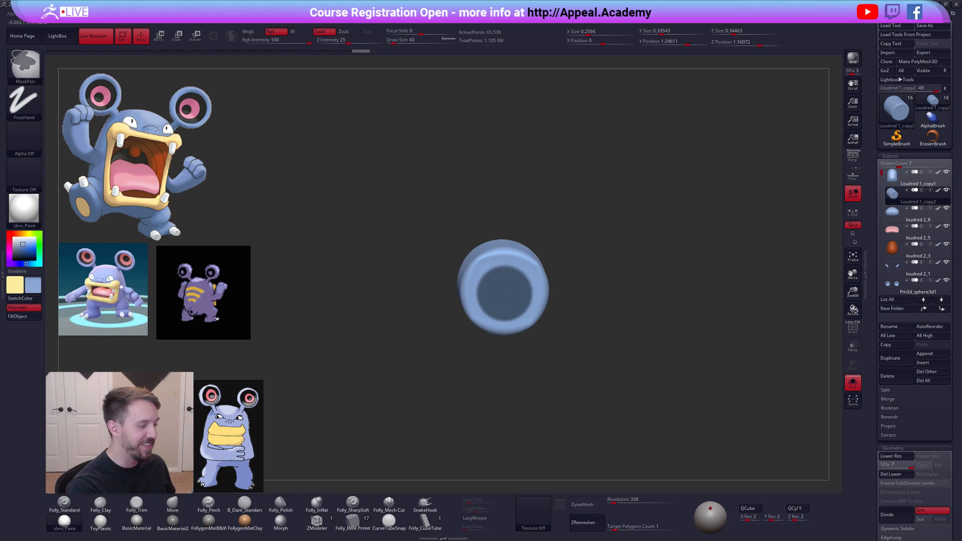
- Invert the mask and push the centre of the end face inward to hollow out the tail, then show the full character
left_click_drag(554, 279, 537, 300)
key("w")
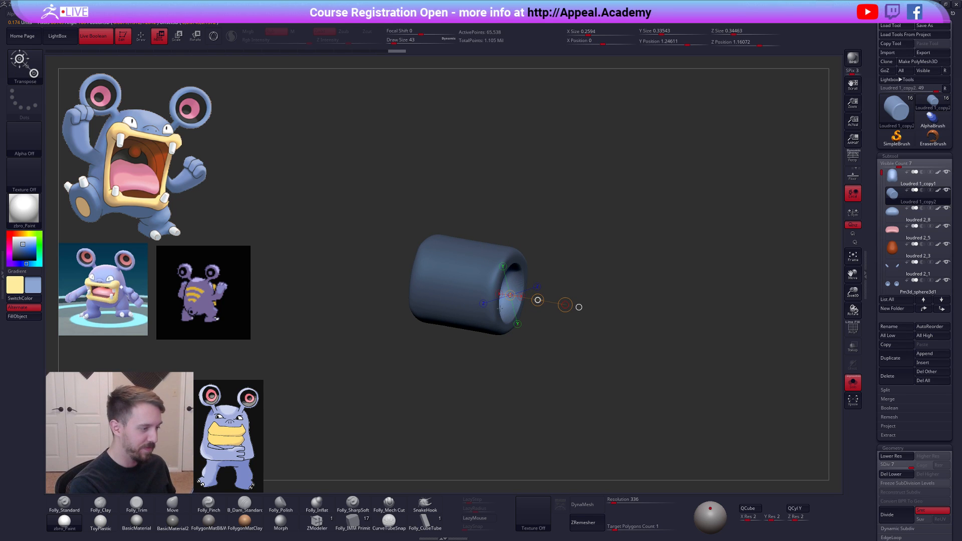
key("q")
mouse_move(612, 348)
left_mouse_down("shift")
mouse_move(664, 371)
mouse_move(671, 361)
left_mouse_up("shift")
left_click_drag(661, 378, 698, 356)
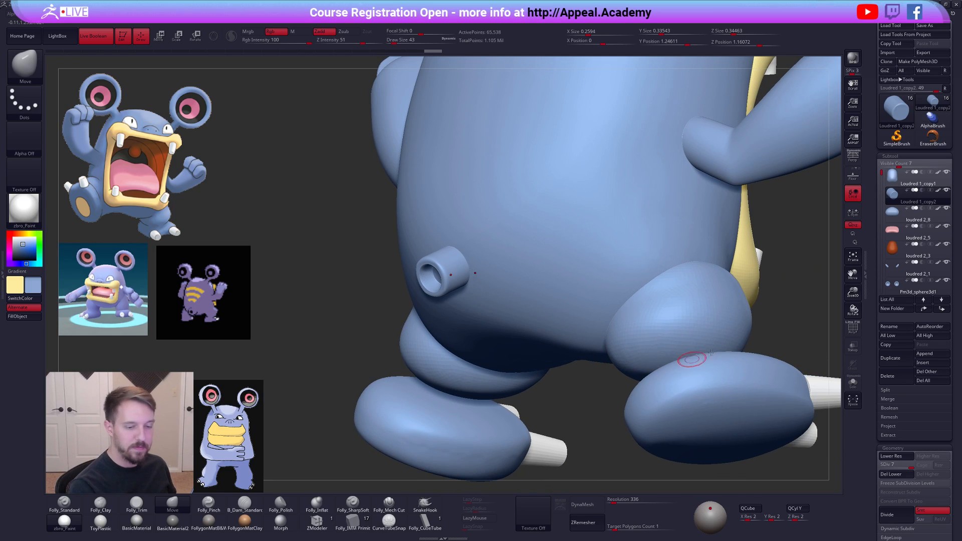
- Thicken the whole hollow tail with the Inflate deformation
scroll(901, 341, "down", 10)
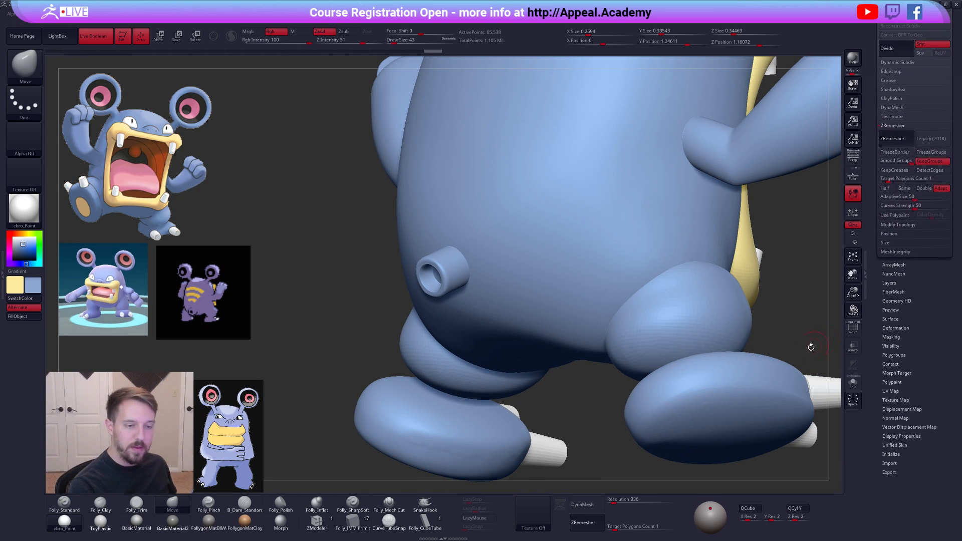
scroll(909, 309, "down", 5)
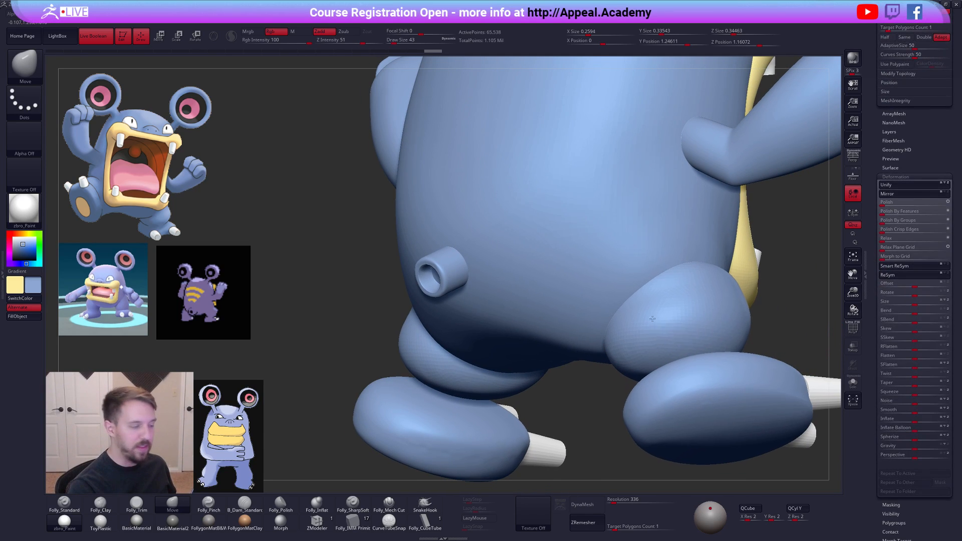
key("f")
key("w")
key("q")
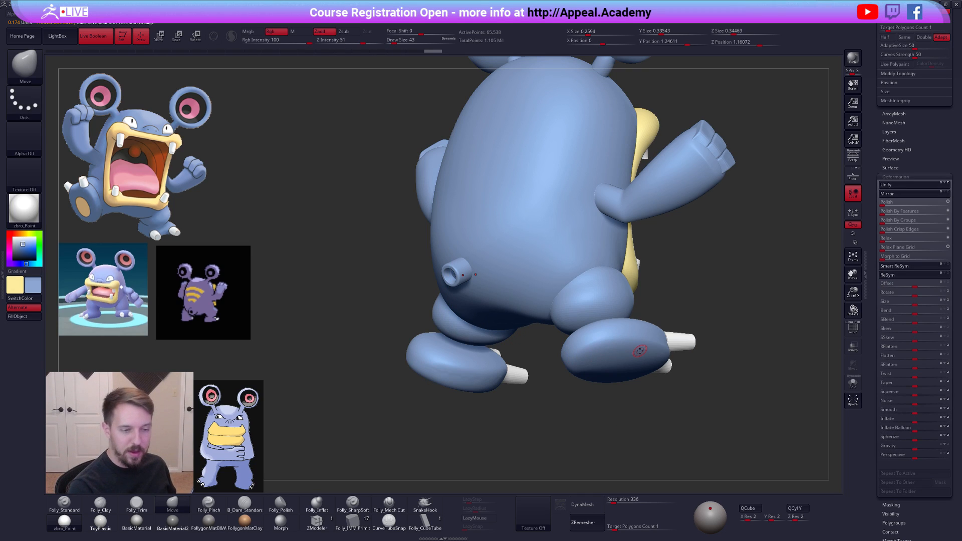
left_click_drag(906, 160, 903, 139)
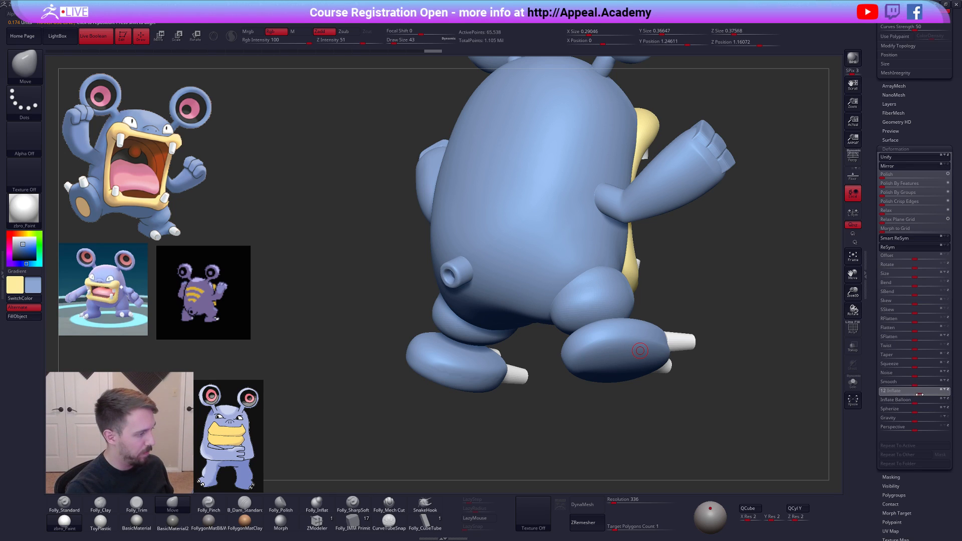
left_click_drag(919, 393, 744, 298)
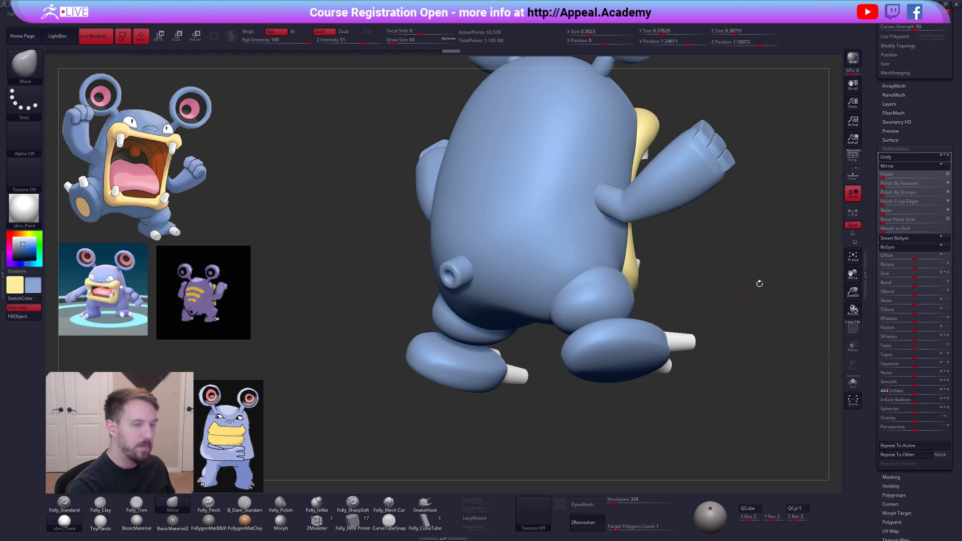
- Remesh the tail with ZRemesher at a target polygon count of 1
left_click(583, 505)
left_click(568, 521)
left_click(583, 522)
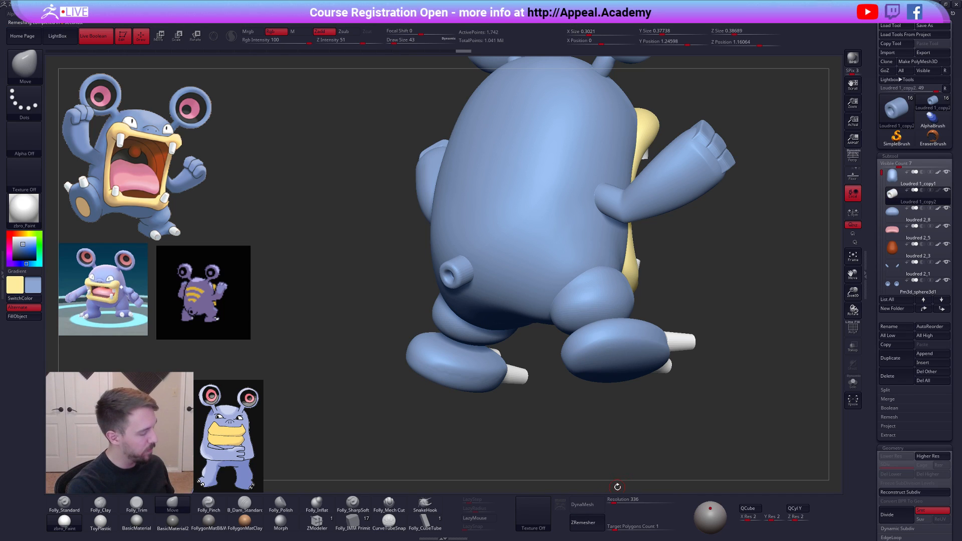
- Isolate the tail, smooth its hollow end at draw size 140 and bring back the rest of the character
key("alt+s")
right_click_drag(483, 323, 495, 321)
right_click_drag(496, 320, 493, 345, "ctrl")
key("space")
left_click_drag(460, 288, 466, 287)
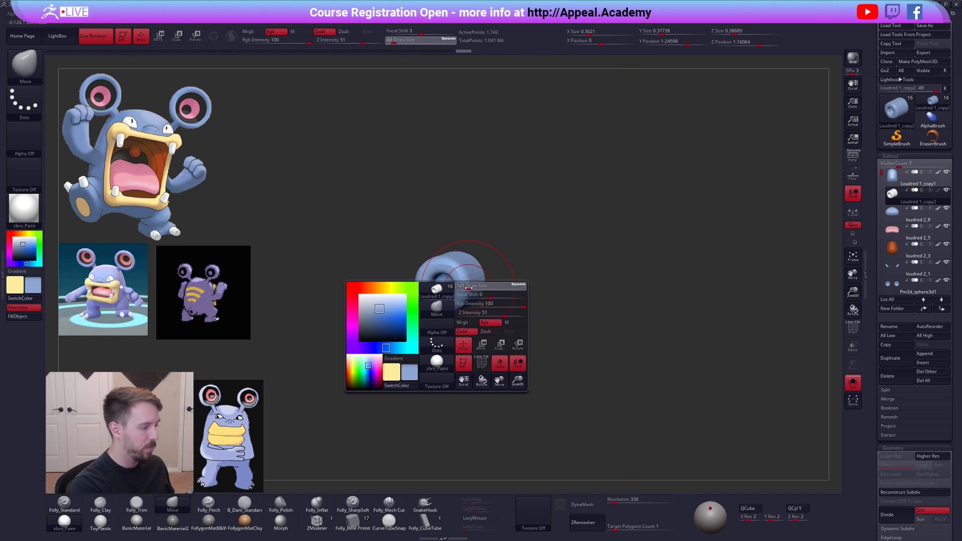
right_click_drag(469, 291, 515, 294, "alt")
left_click_drag(507, 297, 494, 301, "shift")
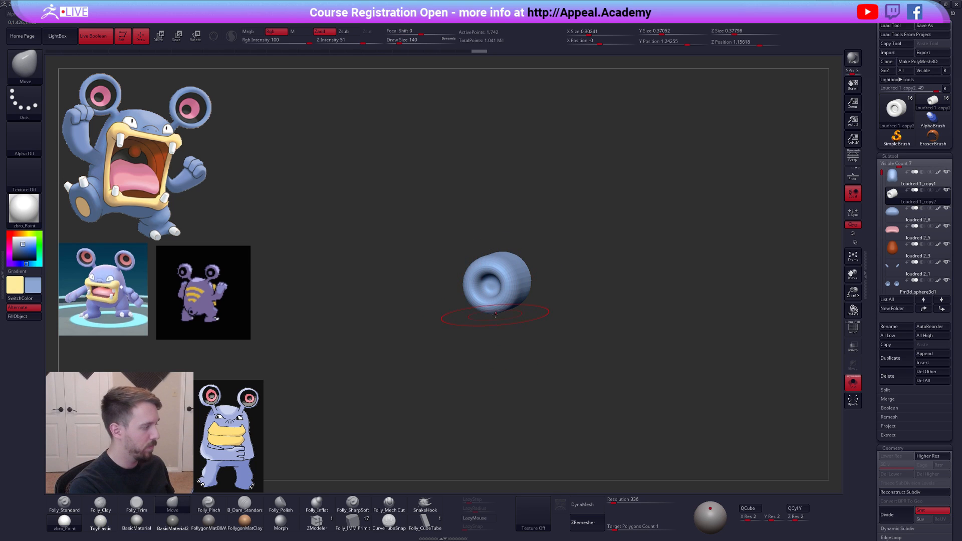
key("alt+s")
mouse_move(488, 313)
right_mouse_down()
mouse_move(493, 279)
mouse_move(516, 285)
mouse_move(518, 298)
mouse_move(614, 372)
right_mouse_up()
key("f")
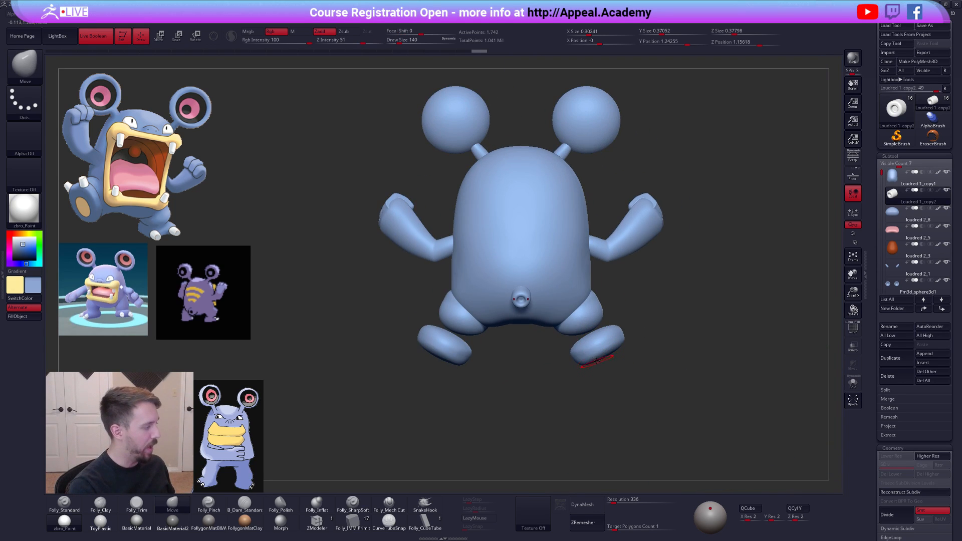
- Scale the tail up to an X size of about 0.44
key("e")
left_click_drag(530, 291, 637, 294)
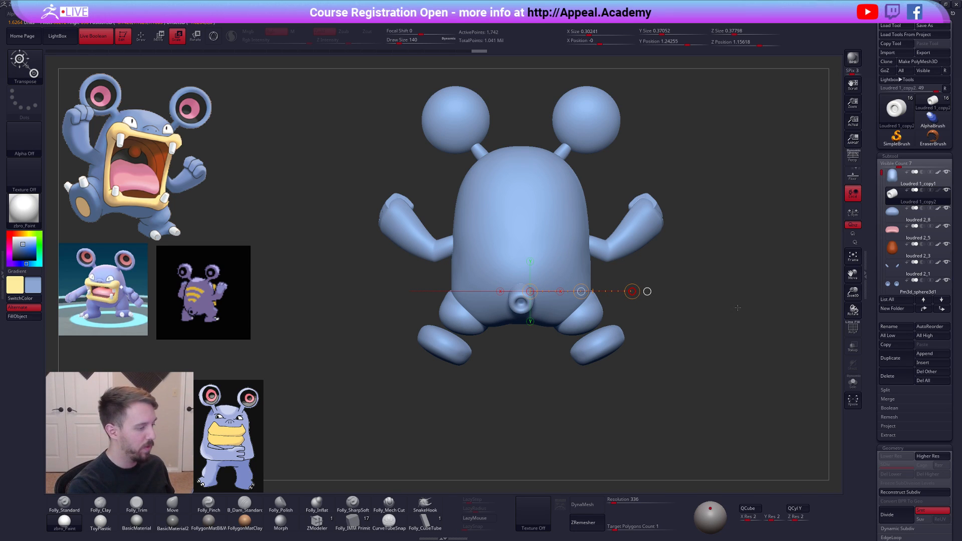
left_click_drag(753, 313, 676, 359)
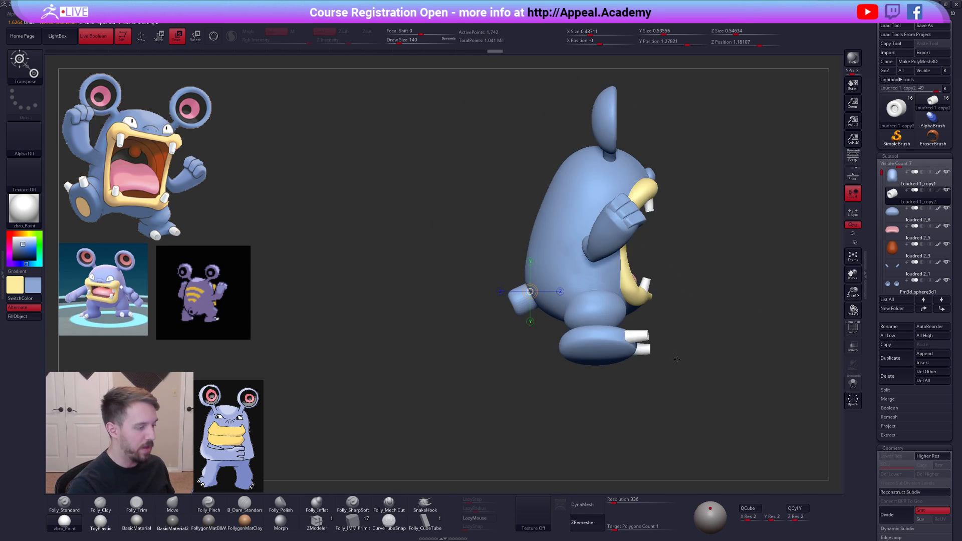
- Shift the tail into the lower back and rotate it to point more horizontally out of the body
left_click_drag(516, 308, 517, 377)
key("w")
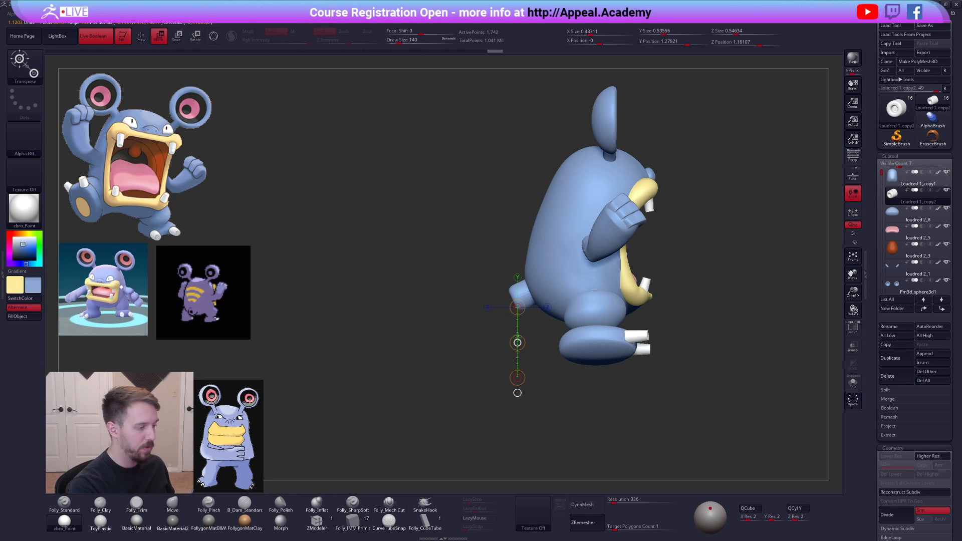
key("r")
left_click_drag(522, 291, 695, 249)
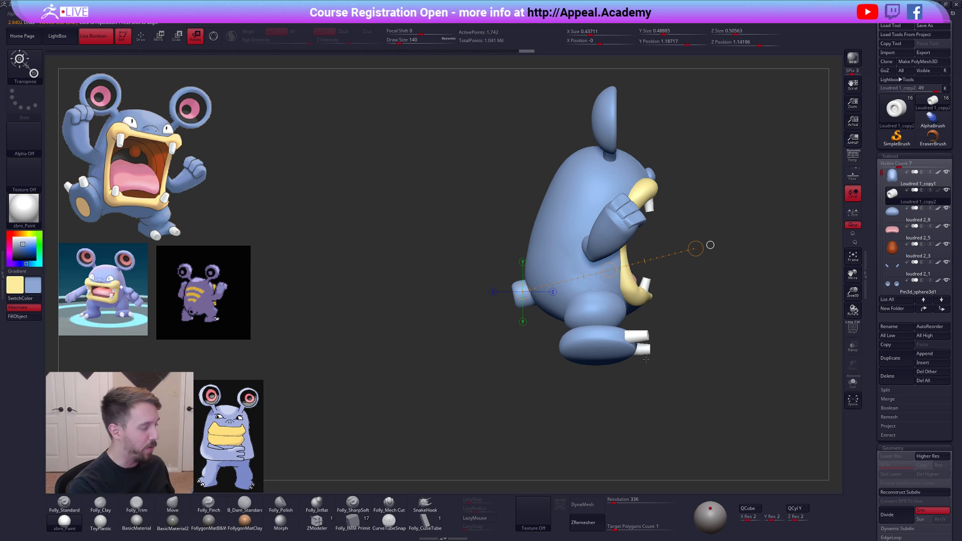
key("q")
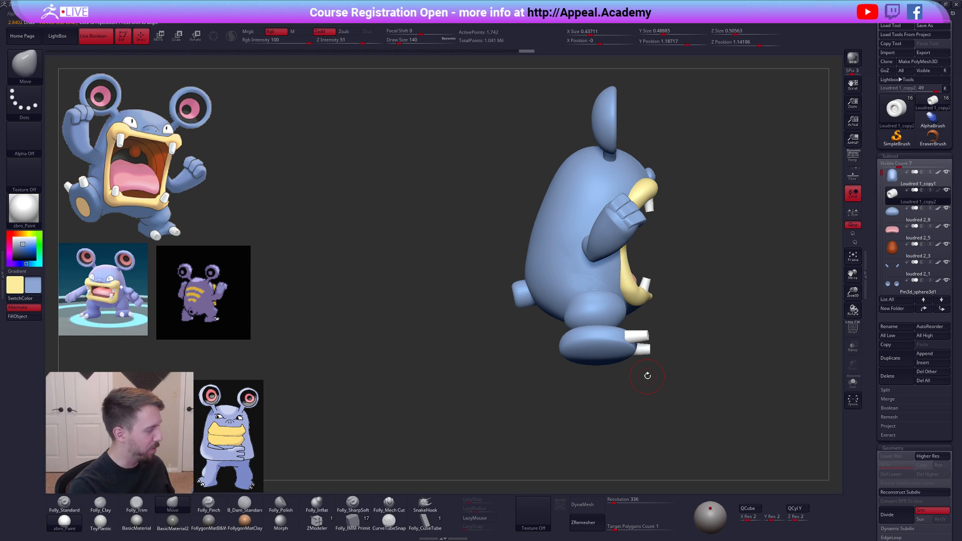
- Select the body, isolate it, lower it to subdivision level 1 and set the draw size to 636
left_click(550, 306, "alt")
key("space")
mouse_move(552, 306)
left_mouse_down()
mouse_move(565, 306)
mouse_move(525, 268)
mouse_move(493, 275)
left_mouse_up()
key("shift+s")
key("shift+d")
key("shift+d")
key("shift+d")
key("ctrl+space")
- Switch masking to MaskLasso, mask everything but the body's underside, pull the underside down slightly and clear the mask
left_click(602, 363, "ctrl")
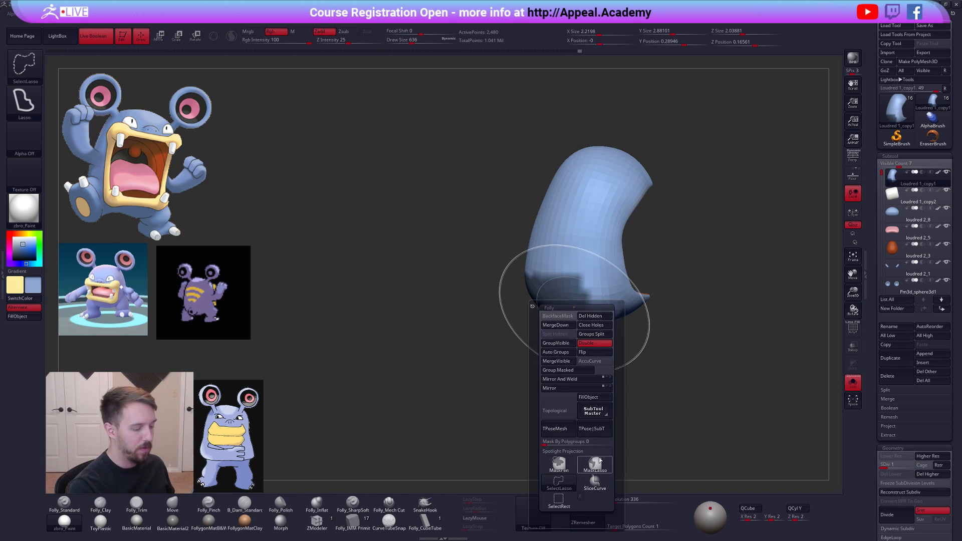
left_click(566, 388, "ctrl")
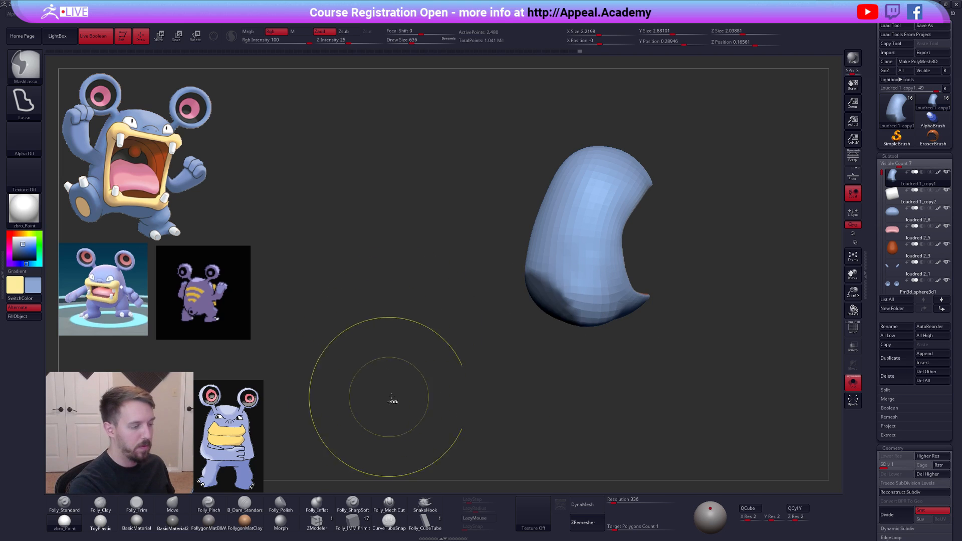
left_click(575, 334, "ctrl")
key("w")
left_click_drag(571, 314, 571, 371)
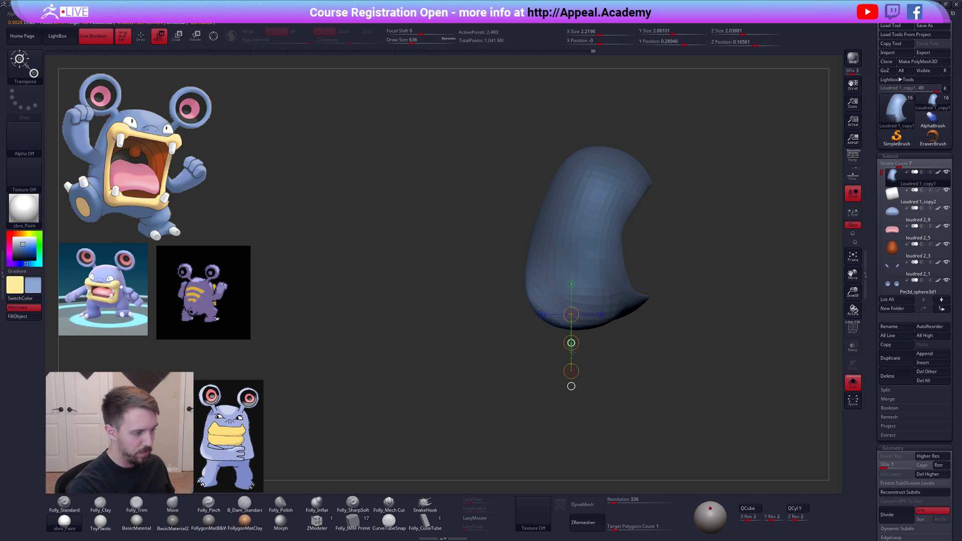
key("q")
left_click(595, 350, "ctrl")
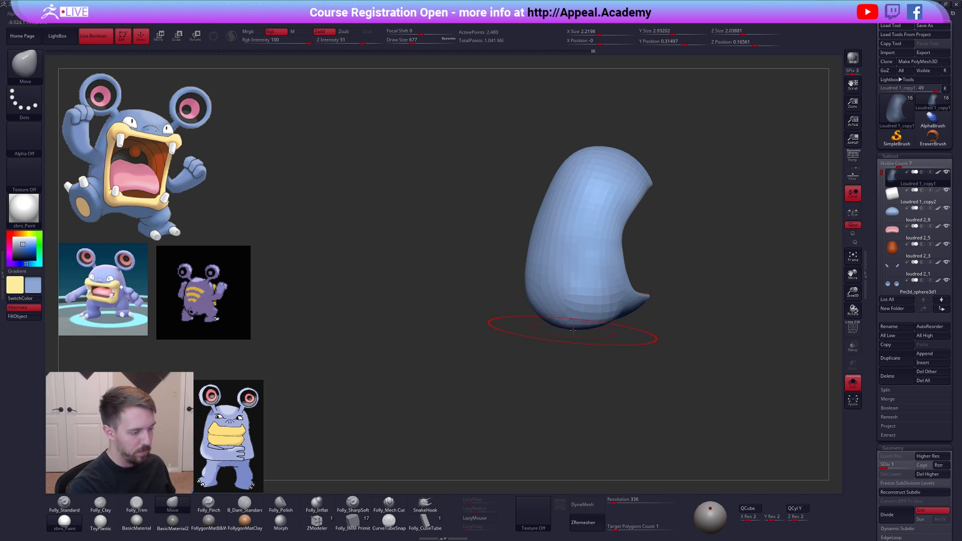
- Refine the body's underside, restore its higher subdivision levels and show the whole character
right_click(596, 323)
key("d")
mouse_move(562, 330)
right_mouse_down()
mouse_move(560, 303)
mouse_move(566, 326)
mouse_move(604, 325)
mouse_move(586, 324)
right_mouse_up()
key("shift+s")
key("d")
key("d")
- Select the tail and reposition it slightly lower against the reshaped body
left_click(630, 310, "alt")
key("w")
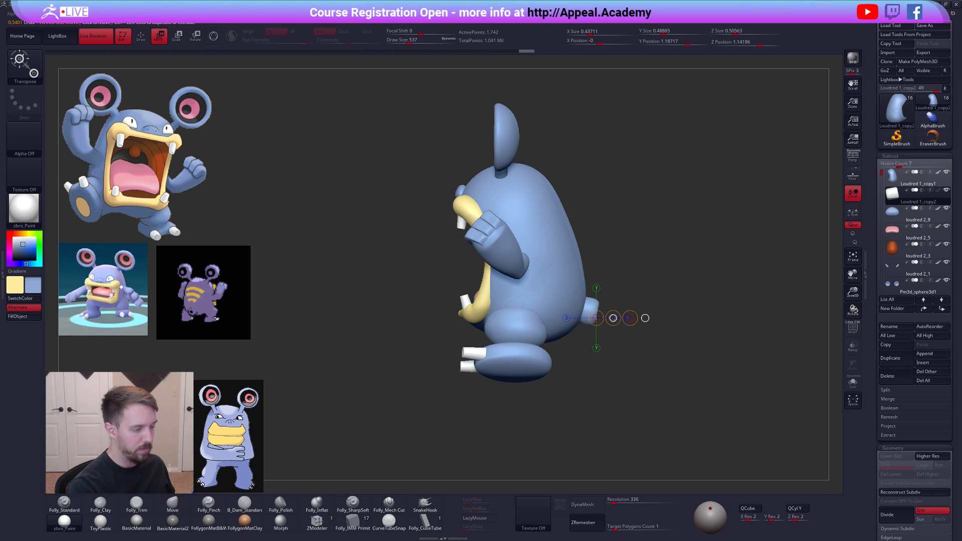
key("q")
mouse_move(611, 333)
right_mouse_down("shift")
mouse_move(620, 358)
mouse_move(646, 376)
mouse_move(604, 374)
right_mouse_up("shift")
- Move the tail slightly closer into the lower back, then isolate it with its wireframe displayed
key("s")
left_click_drag(591, 319, 583, 319)
key("shift+s")
mouse_move(579, 313)
right_mouse_down("shift")
mouse_move(551, 319)
mouse_move(581, 324)
right_mouse_up("shift")
key("shift+f")
- Mask the tail's outer end, scale up the end facing the body and set the Move brush's draw size to 113
key("ctrl")
left_click_drag(575, 360, 567, 361, "ctrl")
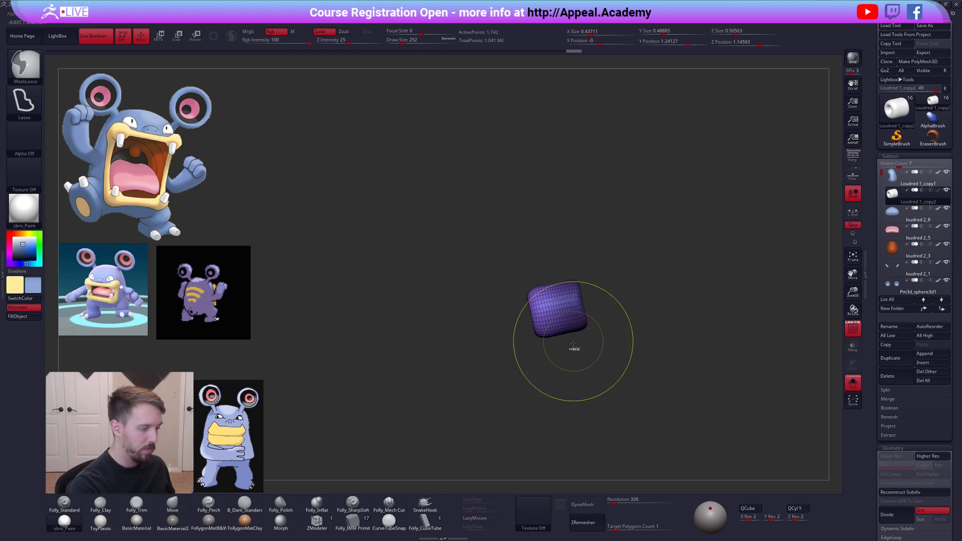
key("r")
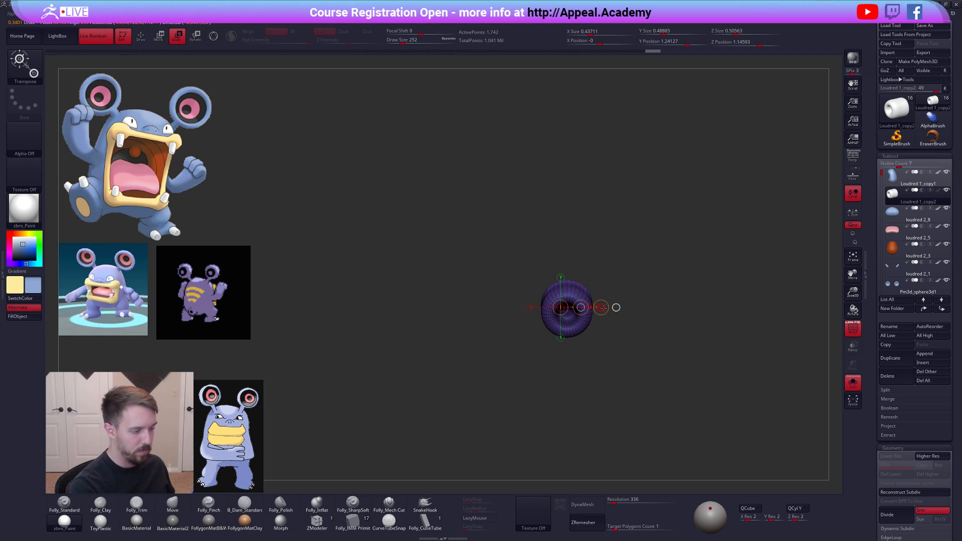
key("q")
key("w")
key("space")
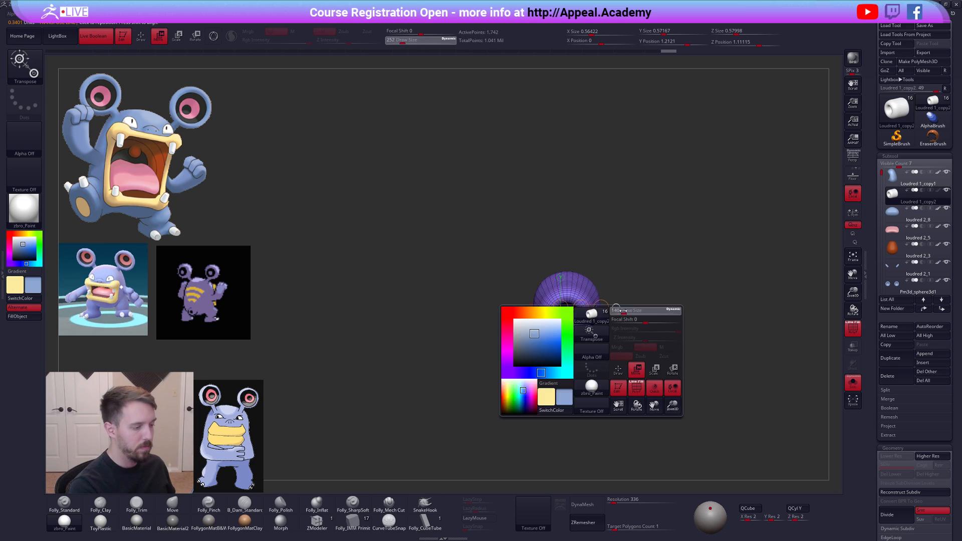
left_click(622, 311)
key("q")
left_click_drag(622, 312, 592, 323)
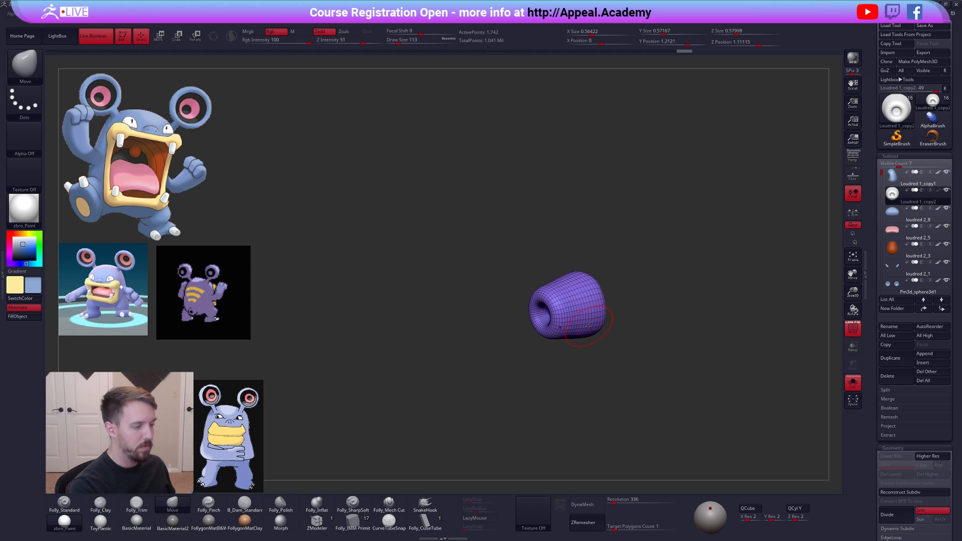
- Delete several edge loops around the tail's midsection with ZModeler's complete edge loop deletion
left_click(330, 522)
mouse_move(591, 311)
right_mouse_down("ctrl")
mouse_move(597, 366)
mouse_move(499, 393)
right_mouse_up("ctrl")
right_click_drag(498, 345, 530, 371, "ctrl")
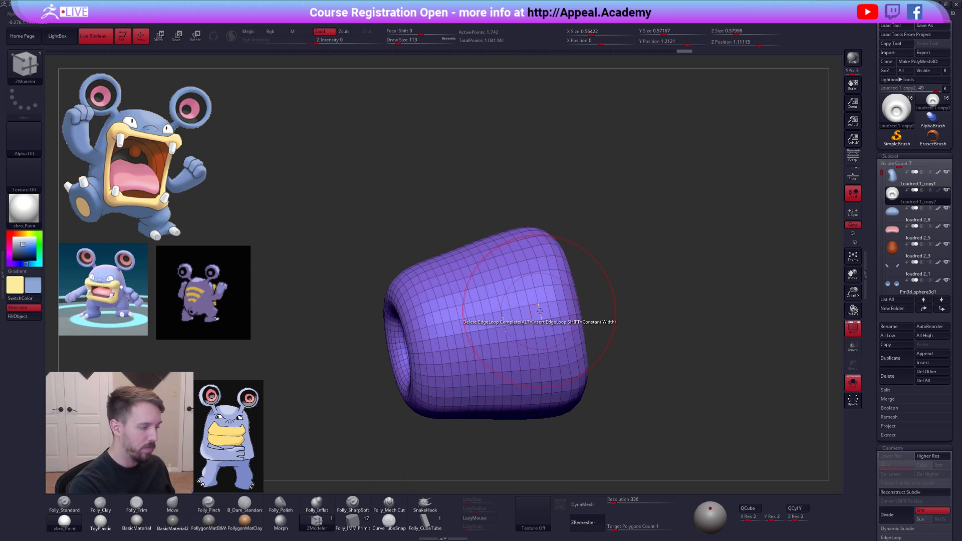
key("space")
left_click(538, 403)
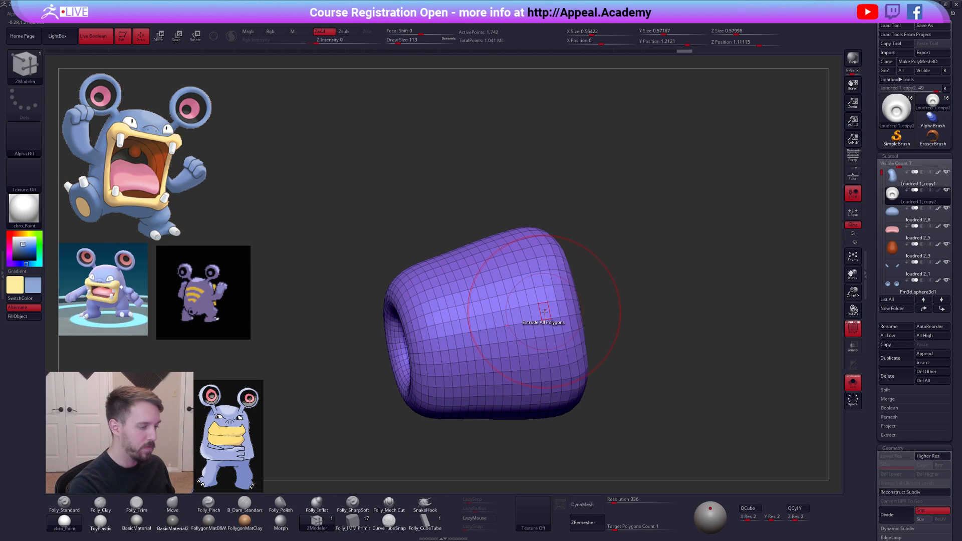
left_click(511, 318)
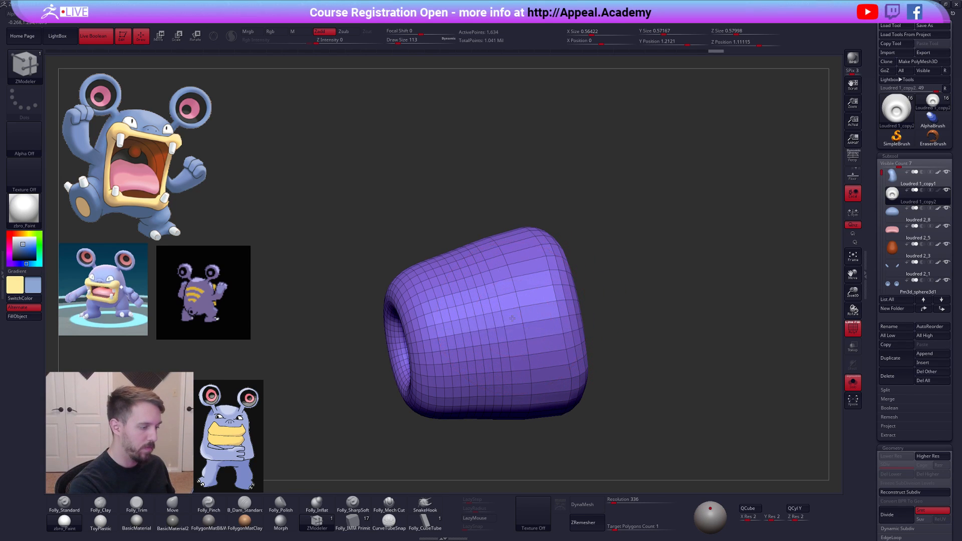
left_click(495, 321)
left_click(489, 322)
left_click(477, 325)
left_click(473, 326)
left_click(464, 326)
left_click(437, 331)
left_click(438, 332)
- Adjust the thinned-out tail shape using the Move brush at a draw size of 121
mouse_move(438, 332)
right_mouse_down("ctrl")
mouse_move(508, 294)
mouse_move(541, 295)
right_mouse_up("ctrl")
key("b")
key("m")
key("v")
key("space")
left_click_drag(556, 296, 554, 295)
mouse_move(639, 362)
right_mouse_down("alt")
mouse_move(682, 355)
mouse_move(668, 352)
mouse_move(667, 373)
mouse_move(717, 358)
mouse_move(601, 345)
mouse_move(535, 315)
mouse_move(532, 251)
mouse_move(550, 340)
right_mouse_up("alt")
- Protect the tail's narrow outer end with a mask and slightly scale down the wide end facing the body
key("shift+f")
key("alt+s")
key("space")
key("shift+f")
key("alt+s")
key("ctrl")
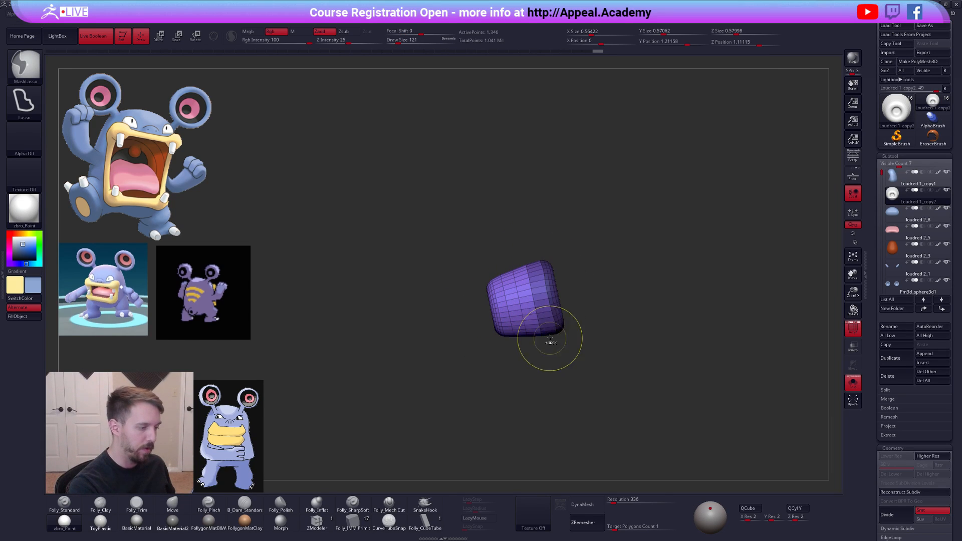
left_click(565, 343, "ctrl")
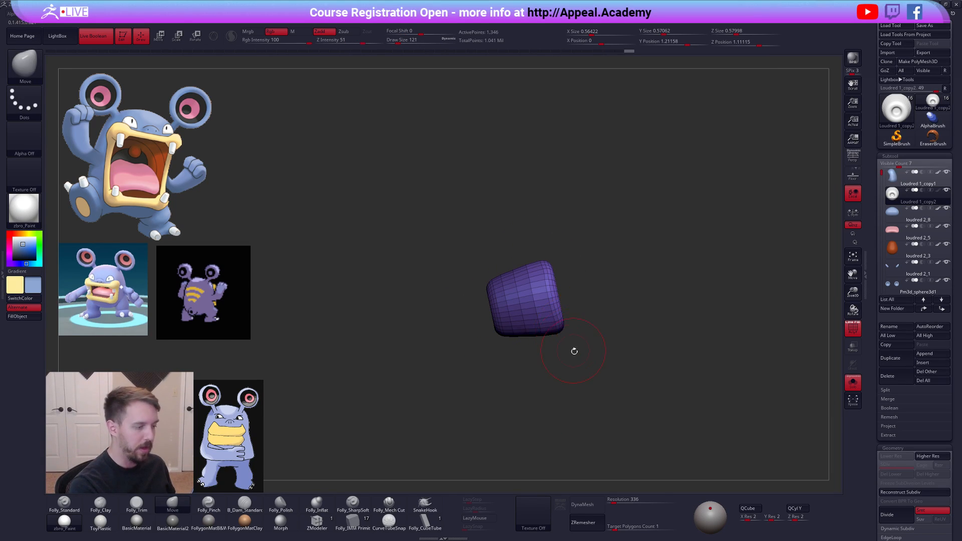
key("r")
mouse_move(562, 330)
left_mouse_down()
mouse_move(597, 414)
mouse_move(590, 385)
left_mouse_up()
key("e")
left_click_drag(605, 286, 594, 290)
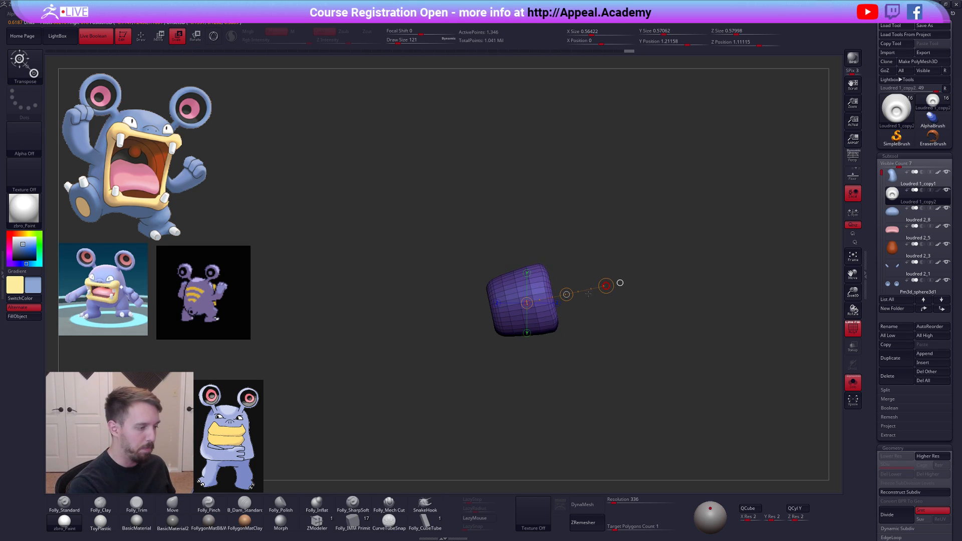
key("q")
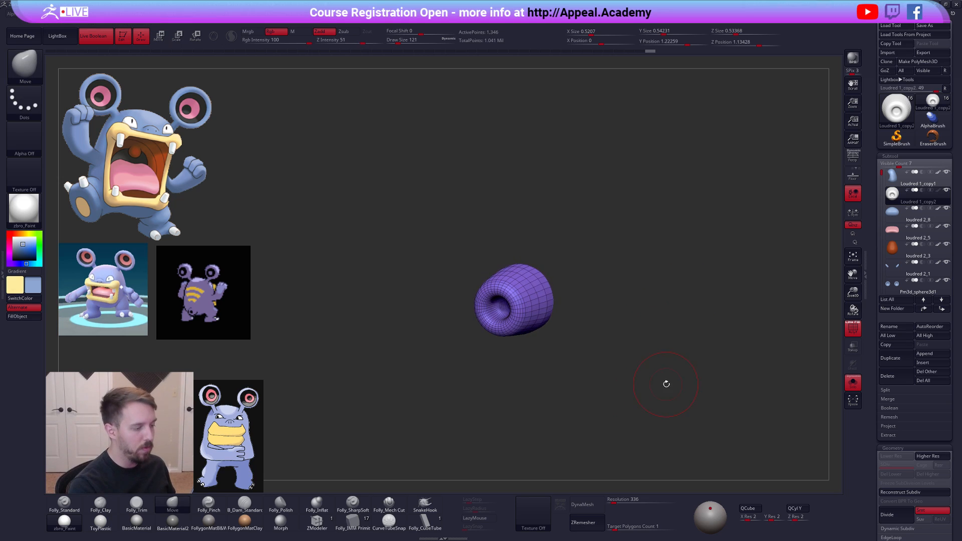
- Show the whole character, subdivide the tail up to level 5 and choose the Folly_Standard brush
key("alt+s")
left_click(659, 389, "alt")
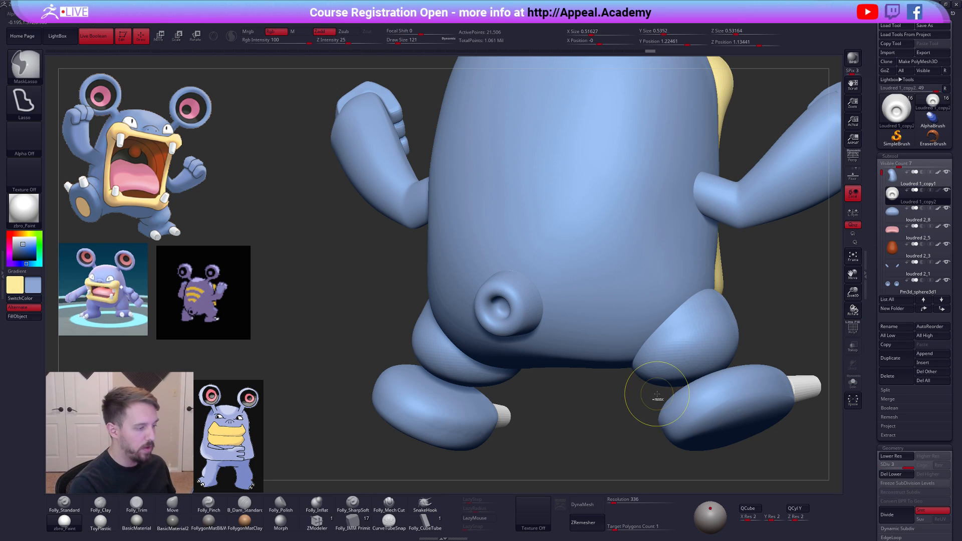
left_click_drag(640, 404, 626, 395)
key("b")
key("s")
key("t")
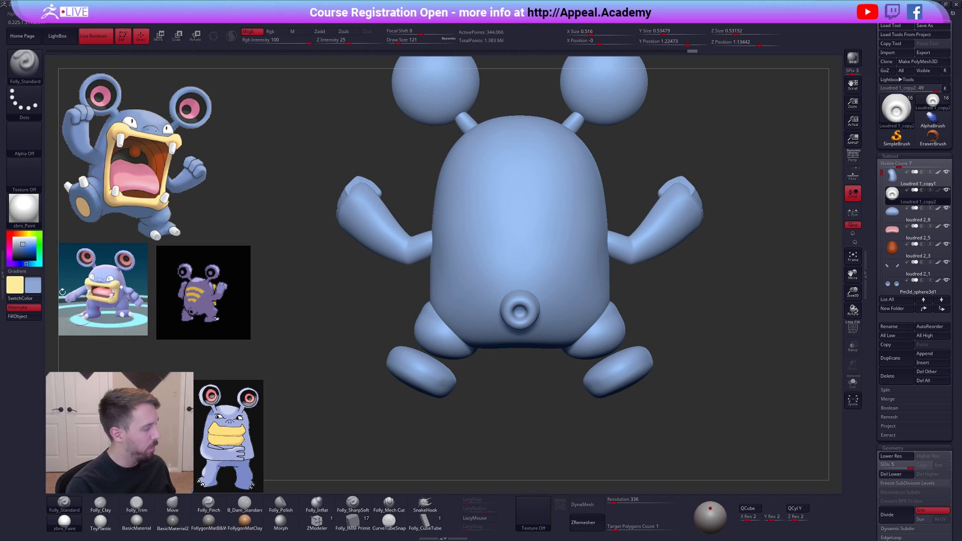
- Select the body, switch masking to MaskPen, paint a mask spot on its back and isolate the body
left_click_drag(661, 426, 569, 281)
left_click(564, 247, "alt")
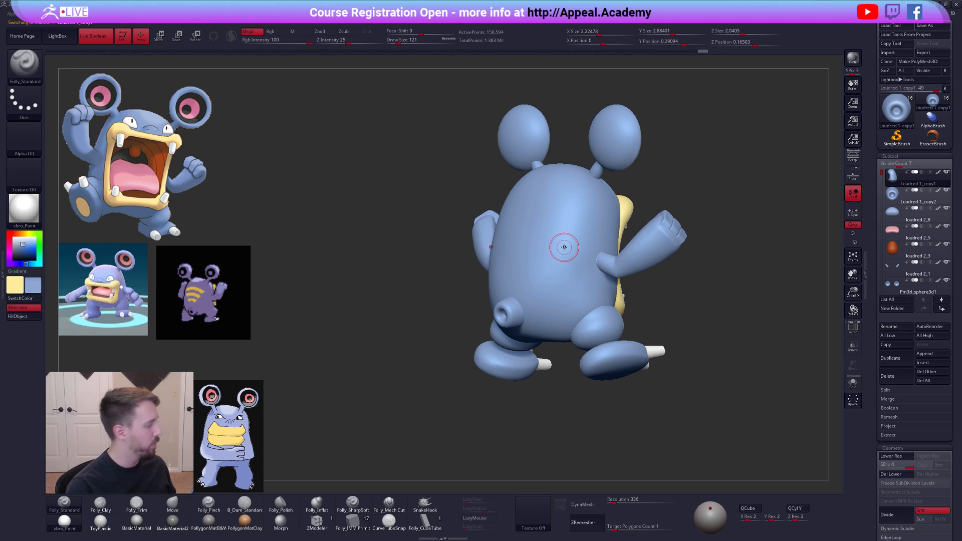
key("ctrl+space")
left_click(589, 422)
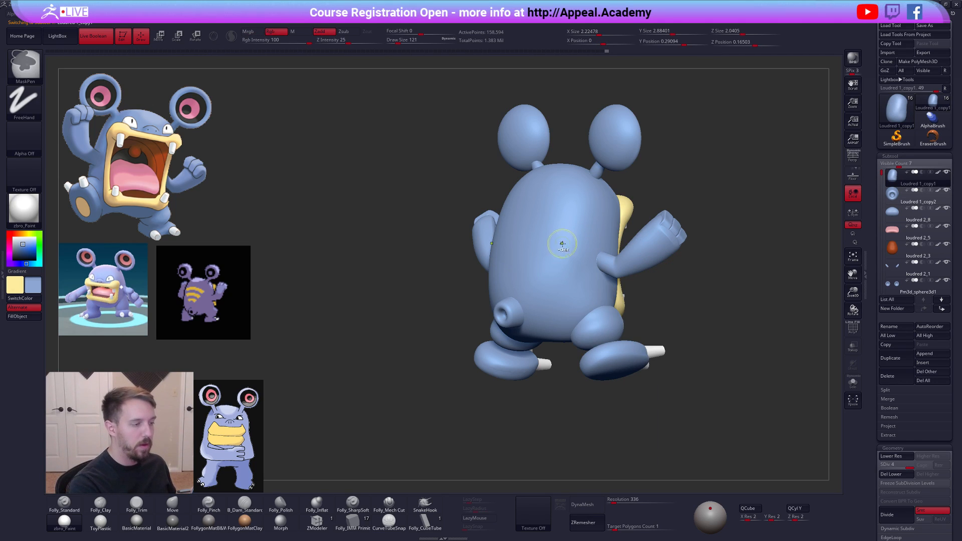
left_click(561, 243, "ctrl")
key("ctrl+shift+s")
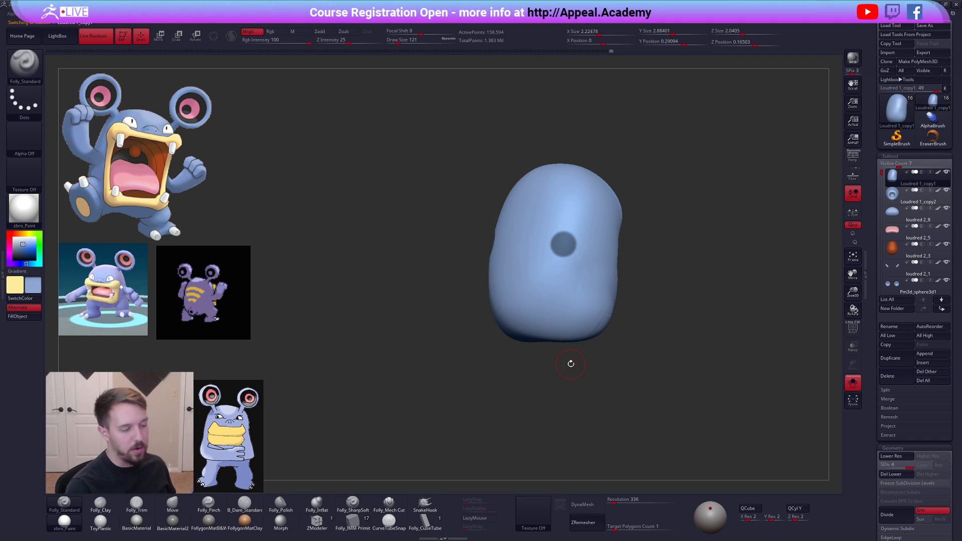
- Invert the mask spot on the body's back, then clear the mask
key("ctrl")
left_click(585, 370, "ctrl")
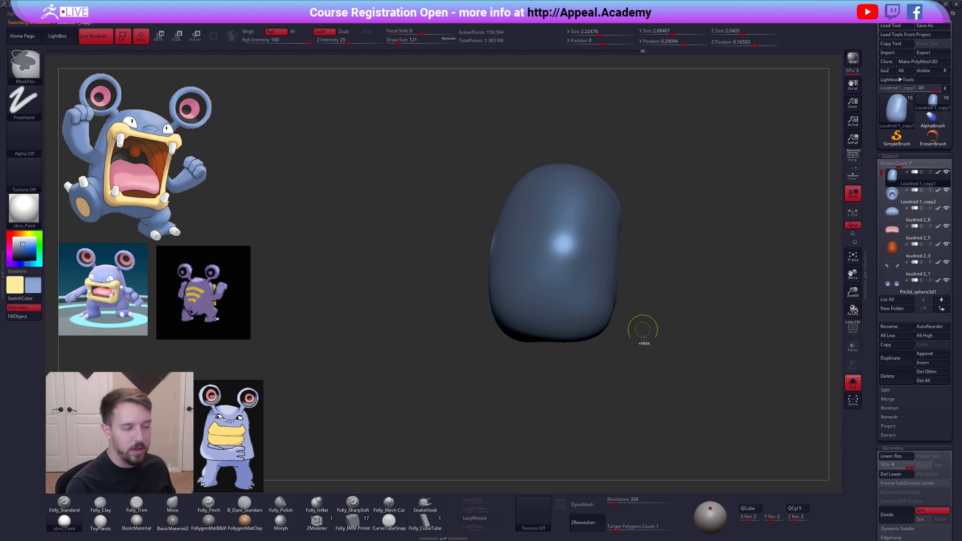
mouse_move(536, 271)
right_mouse_down("alt")
mouse_move(581, 249)
mouse_move(534, 266)
right_mouse_up("alt")
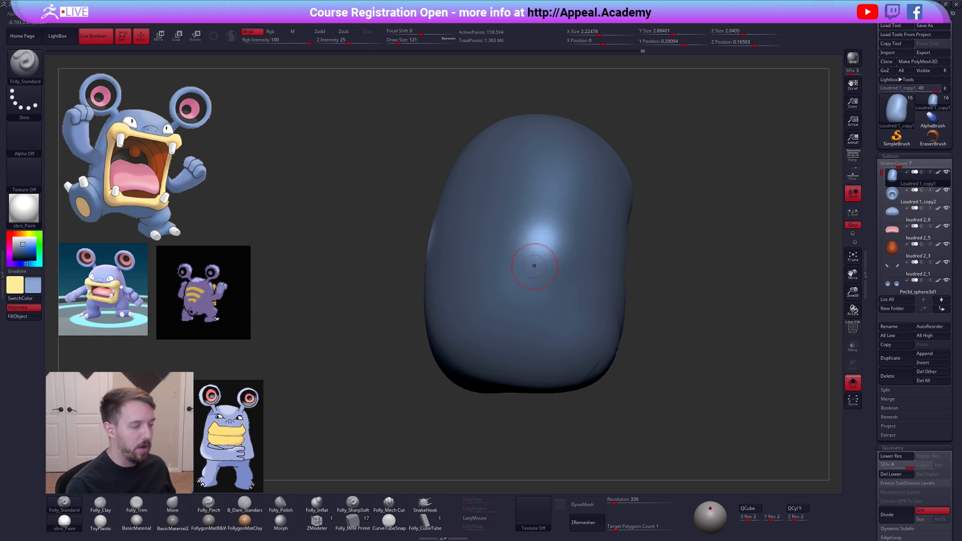
left_click(655, 331, "ctrl")
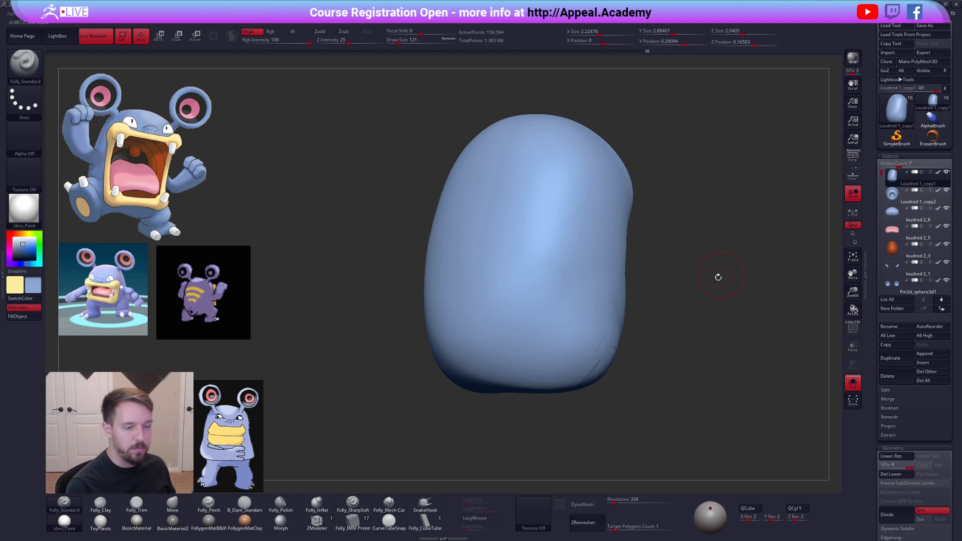
- Paint a mask spot and a diagonal mask stroke on the body's back, blur and invert them, then clear the mask
left_click(609, 258, "ctrl")
left_click(531, 262, "ctrl")
left_click_drag(556, 223, 520, 300, "ctrl")
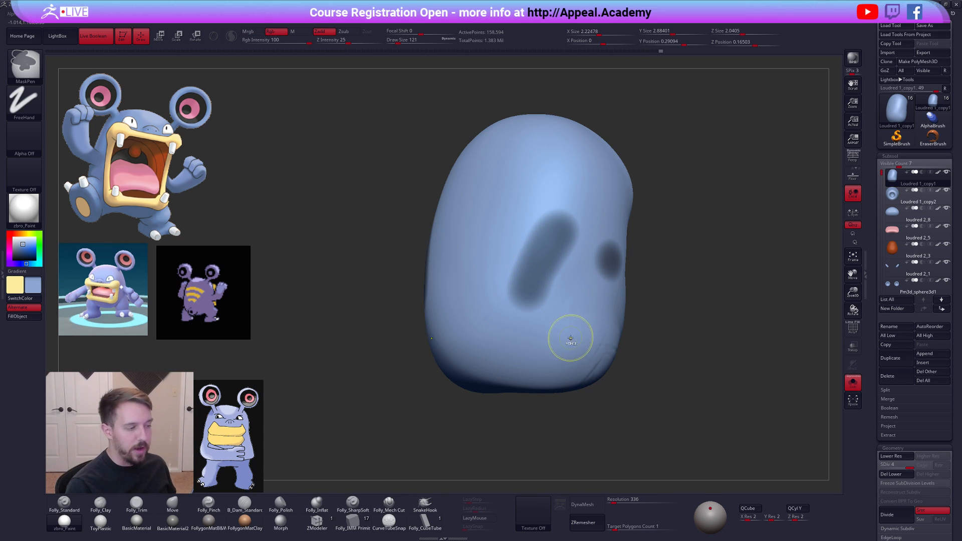
left_click(691, 340, "ctrl")
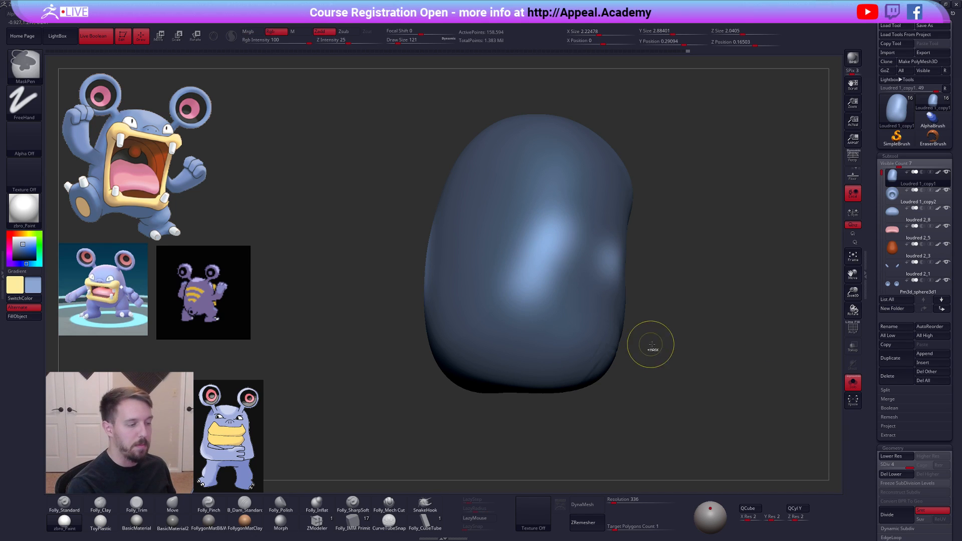
left_click_drag(648, 343, 681, 340, "ctrl")
- Paint another mask spot on the back, then step back through the masking history and remove the mask
left_click(543, 282, "ctrl")
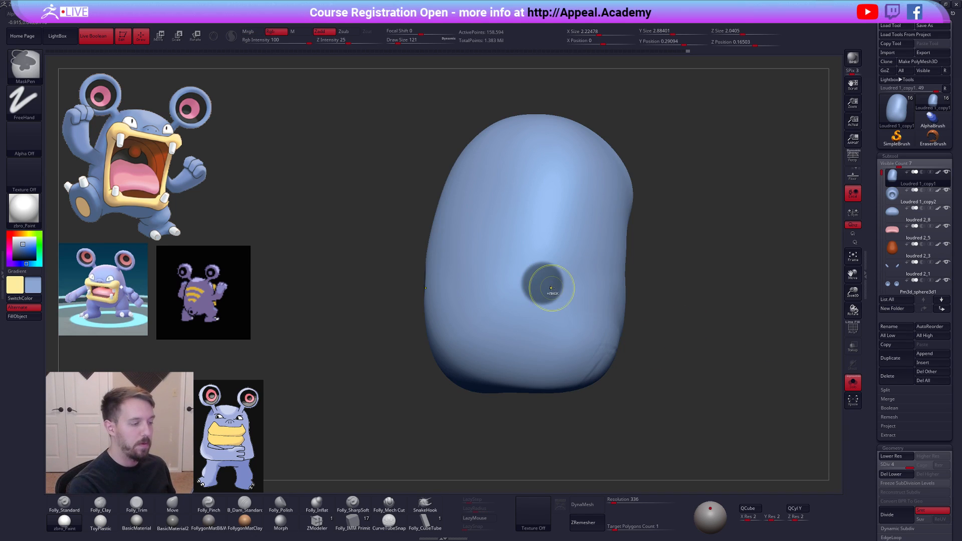
left_click(624, 385, "ctrl")
left_click(631, 395, "ctrl")
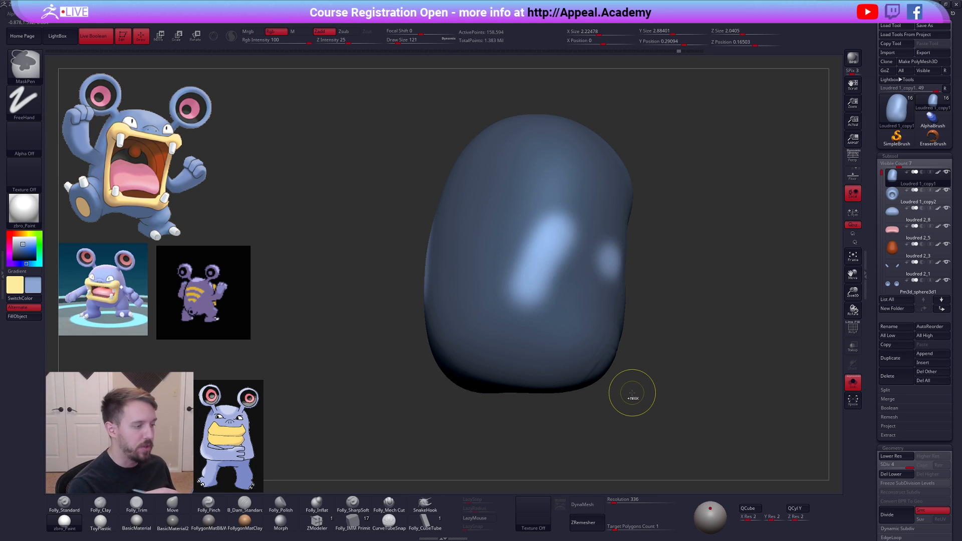
left_click(631, 393, "ctrl")
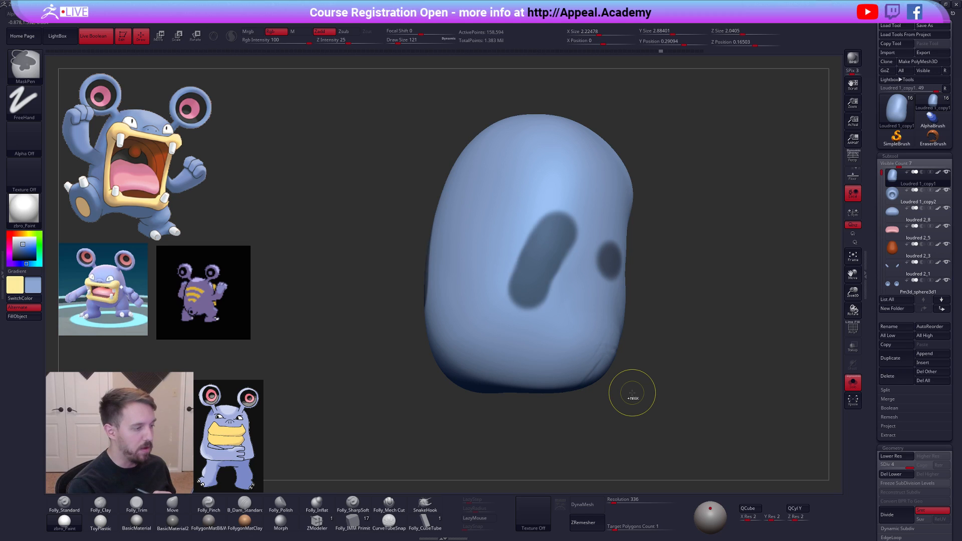
left_click_drag(632, 393, 633, 394, "ctrl")
left_click(632, 393, "ctrl")
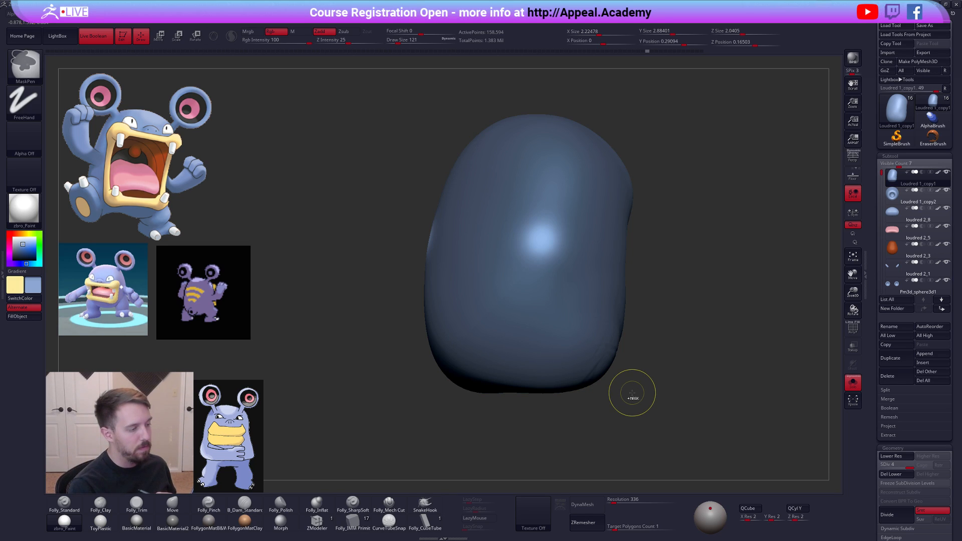
left_click(631, 393, "ctrl")
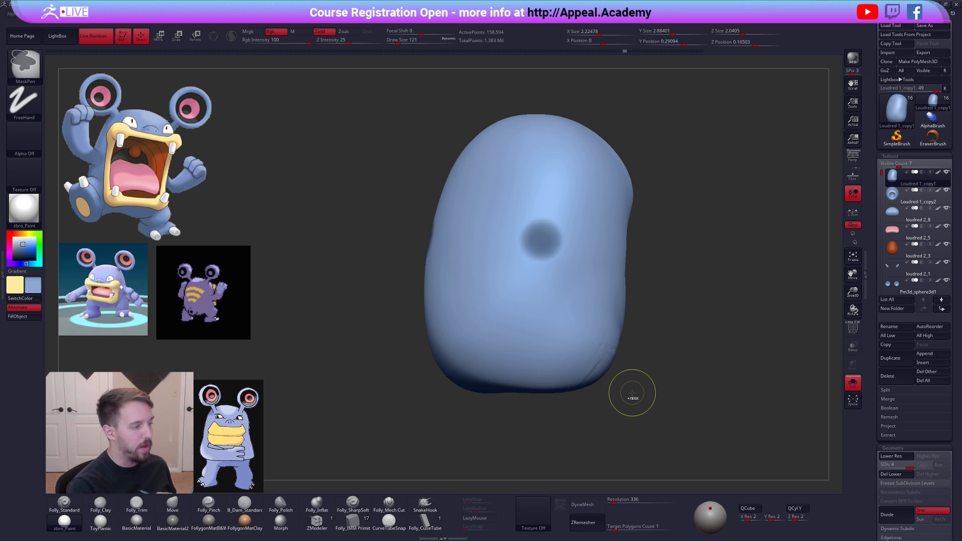
left_click_drag(632, 393, 632, 393, "ctrl")
- Show the whole character from the front and switch to the Move brush with a draw size of 227
key("shift+d")
key("ctrl+d")
mouse_move(599, 356)
right_mouse_down()
mouse_move(622, 350)
mouse_move(660, 429)
mouse_move(655, 389)
mouse_move(651, 398)
mouse_move(675, 388)
mouse_move(647, 285)
mouse_move(639, 309)
mouse_move(670, 358)
right_mouse_up()
left_click(583, 420)
key("space")
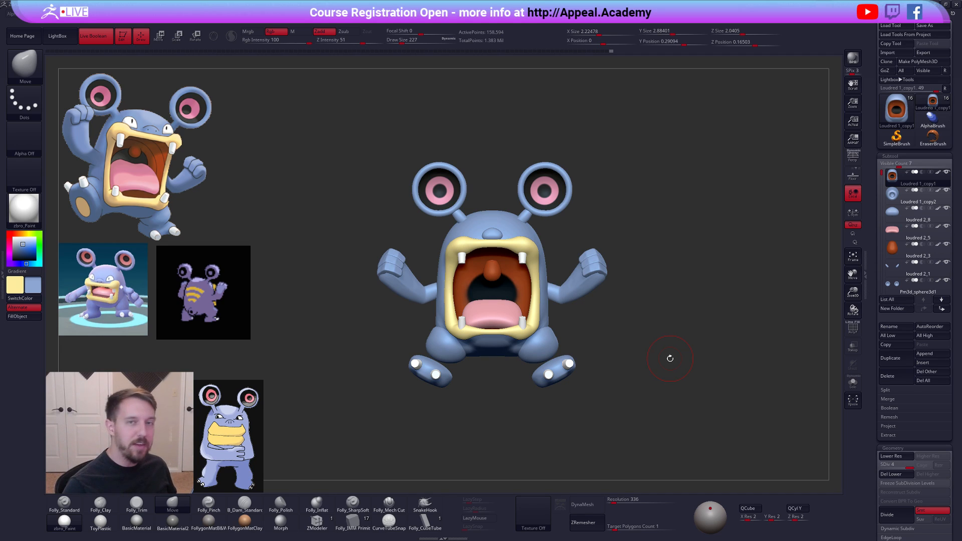
- Select the ear stalks and move them symmetrically outward and slightly downward beneath the ears
left_click_drag(613, 281, 622, 305, "alt")
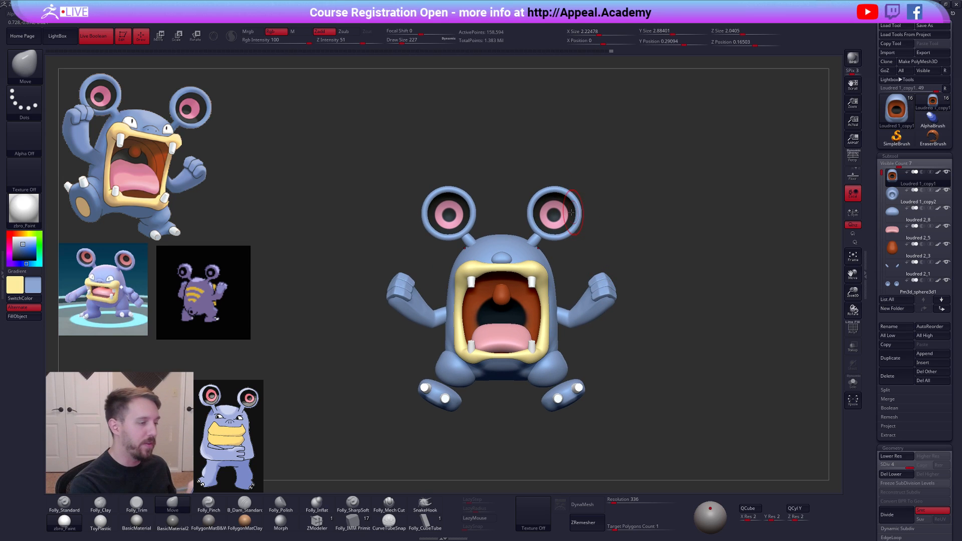
left_click(535, 236, "alt")
left_click_drag(536, 239, 555, 258, "alt")
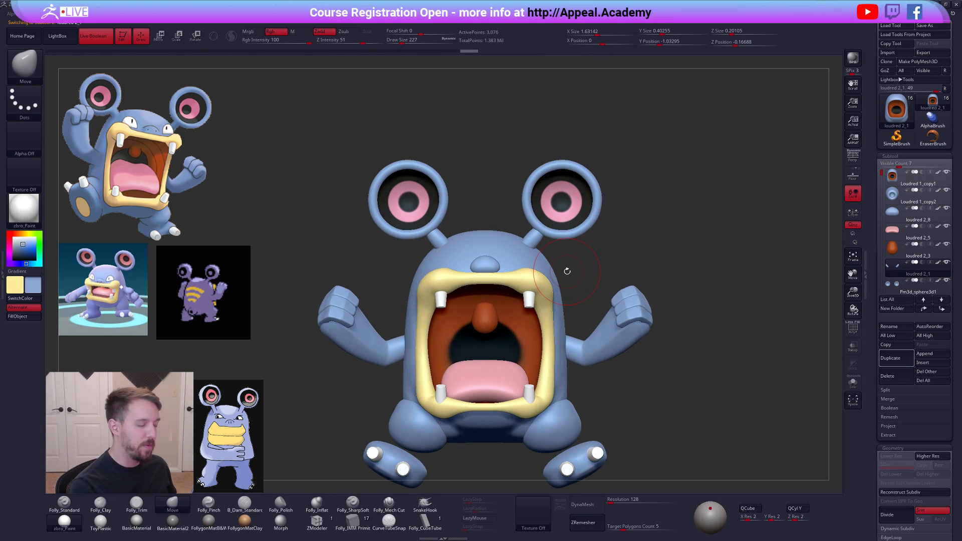
left_click_drag(663, 387, 666, 382, "alt")
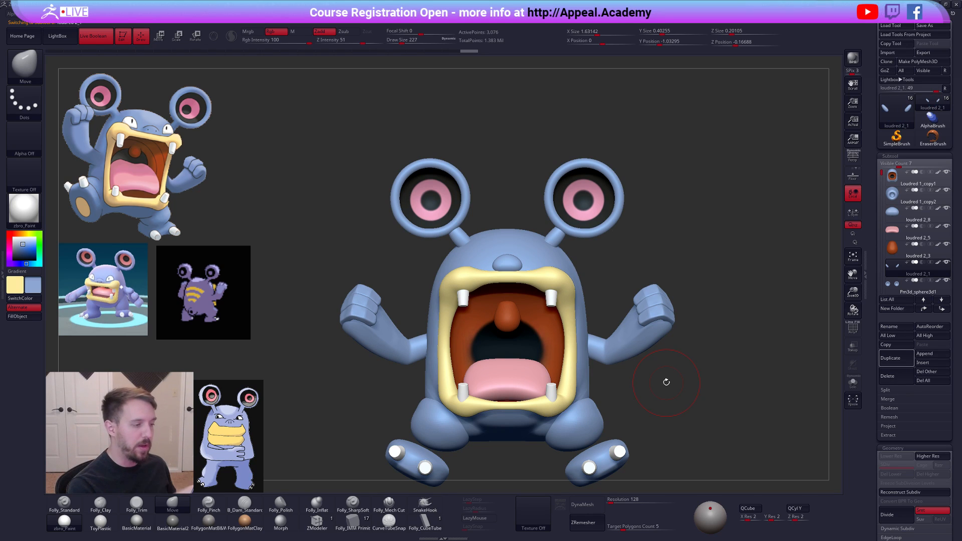
key("w")
mouse_move(561, 239)
left_mouse_down()
mouse_move(608, 260)
mouse_move(594, 256)
left_mouse_up()
- Rotate the ear stalks symmetrically to a more upright angle between the head and the ears
key("r")
left_click_drag(606, 240, 657, 246)
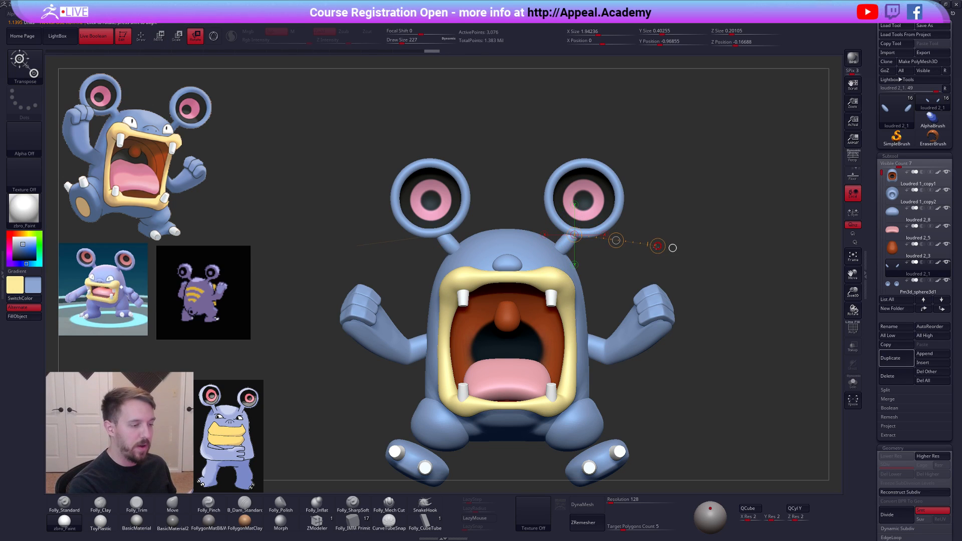
left_click_drag(561, 253, 646, 236)
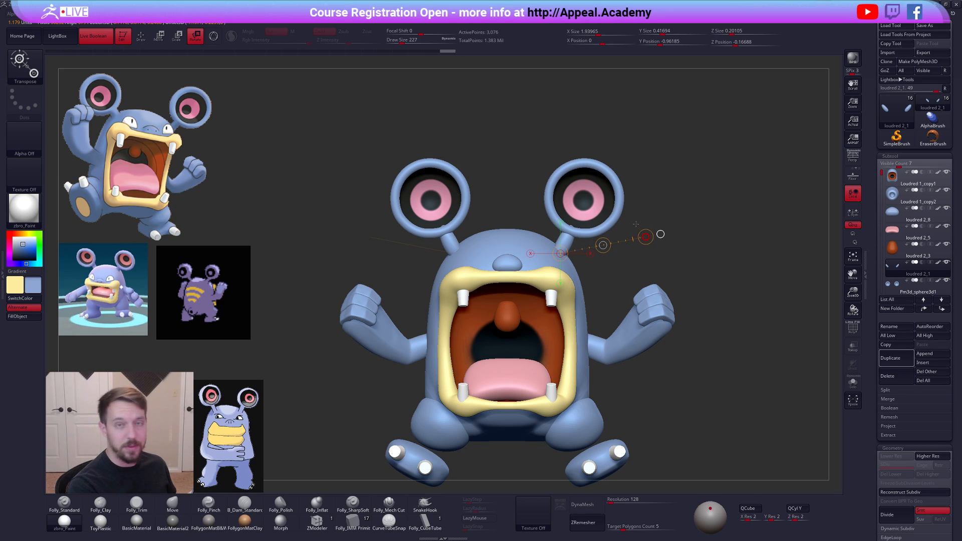
key("q")
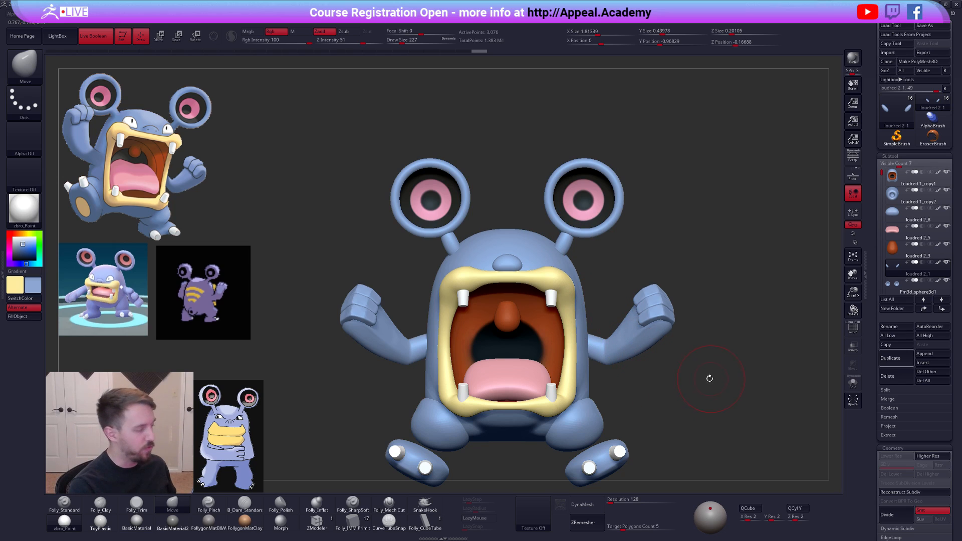
- Pull the base of the ear stalks inward into the head and turn on DynaMesh for them at resolution 128
left_click_drag(559, 255, 549, 250)
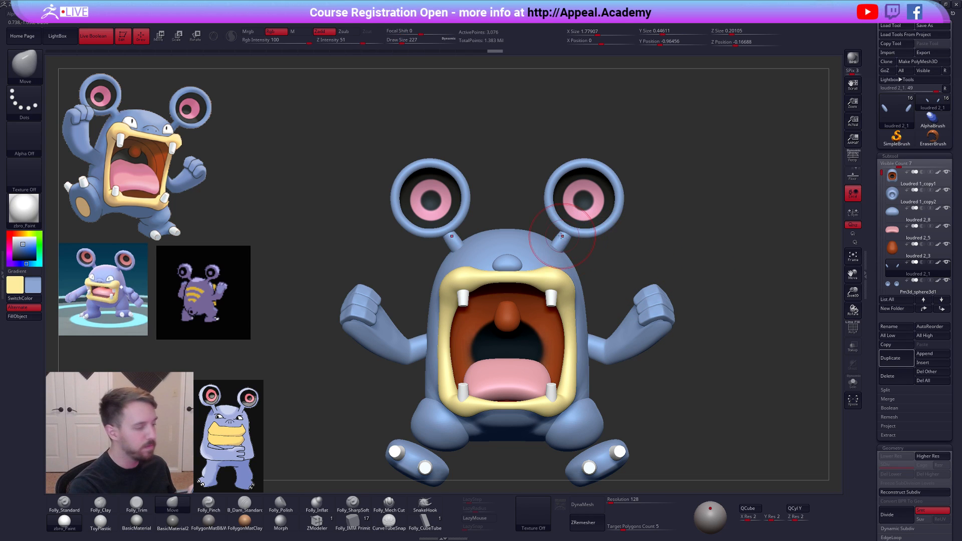
scroll(562, 243, "up", 3)
key("shift")
left_click(586, 504)
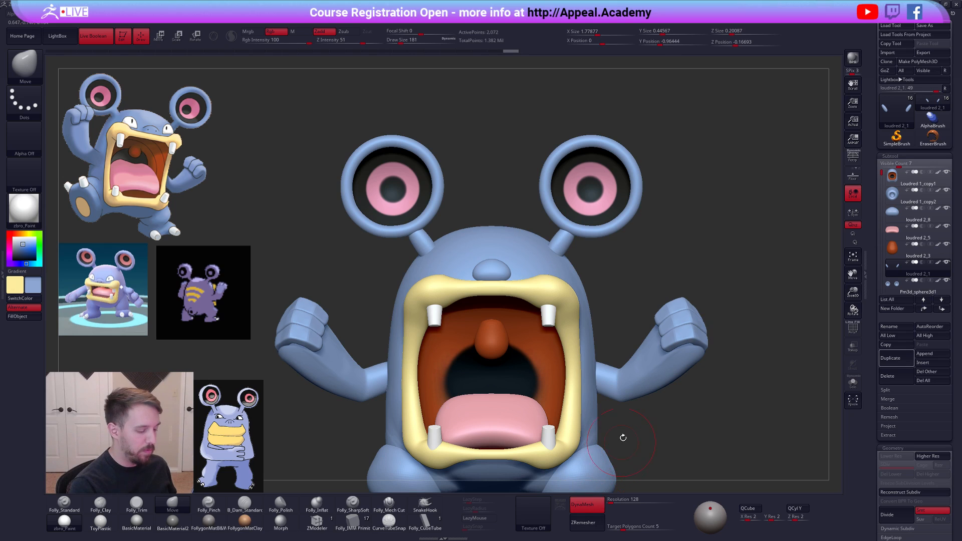
- Isolate the ear stalks, turn off DynaMesh and ZRemesh them with a target polygon count of 0.1
key("alt+s")
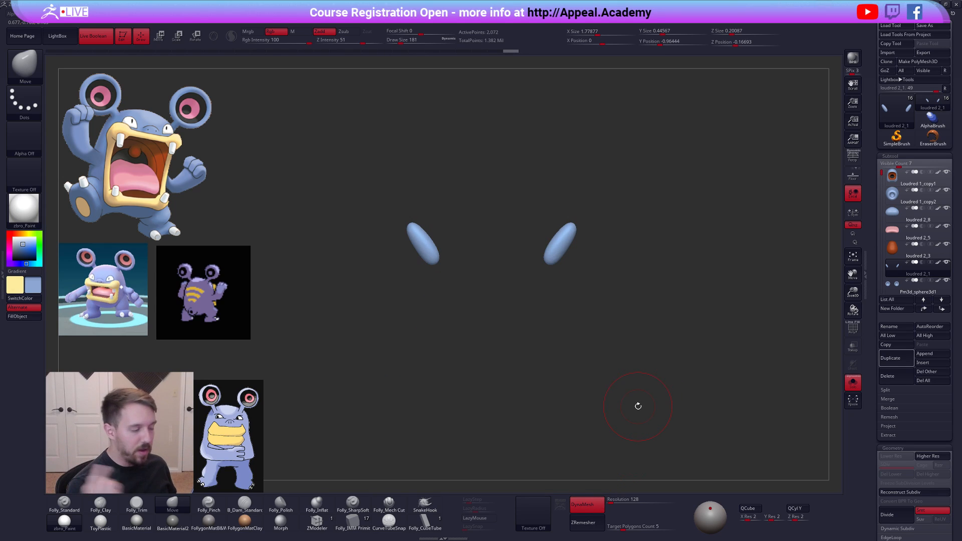
left_click(591, 503)
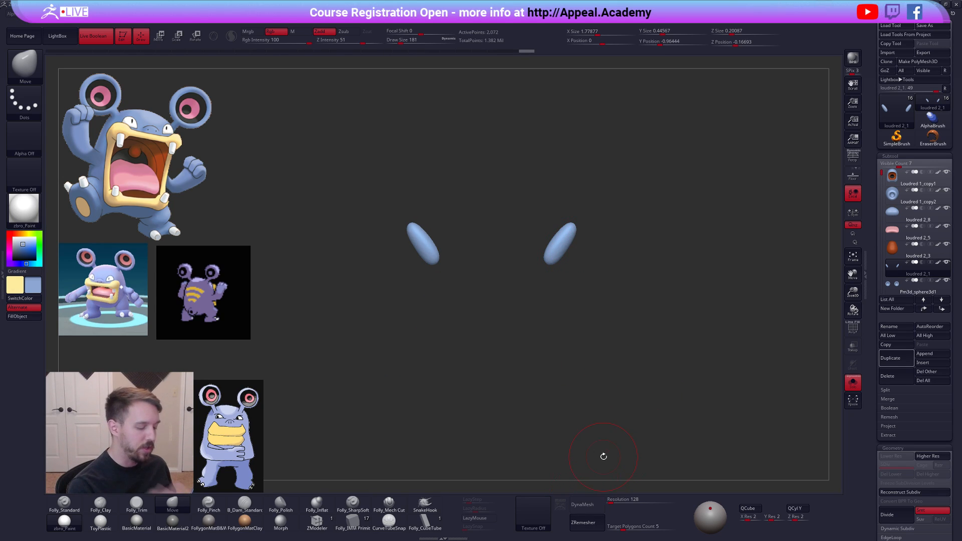
left_click_drag(594, 535, 591, 532)
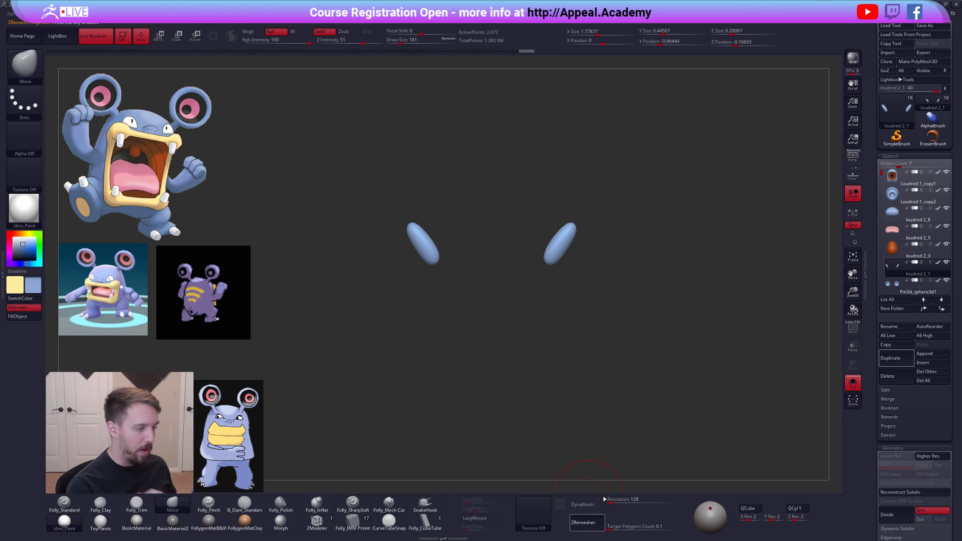
key("shift+f")
mouse_move(632, 266)
left_mouse_down("alt")
mouse_move(565, 275)
mouse_move(554, 286)
left_mouse_up("alt")
key("space")
left_click(556, 256)
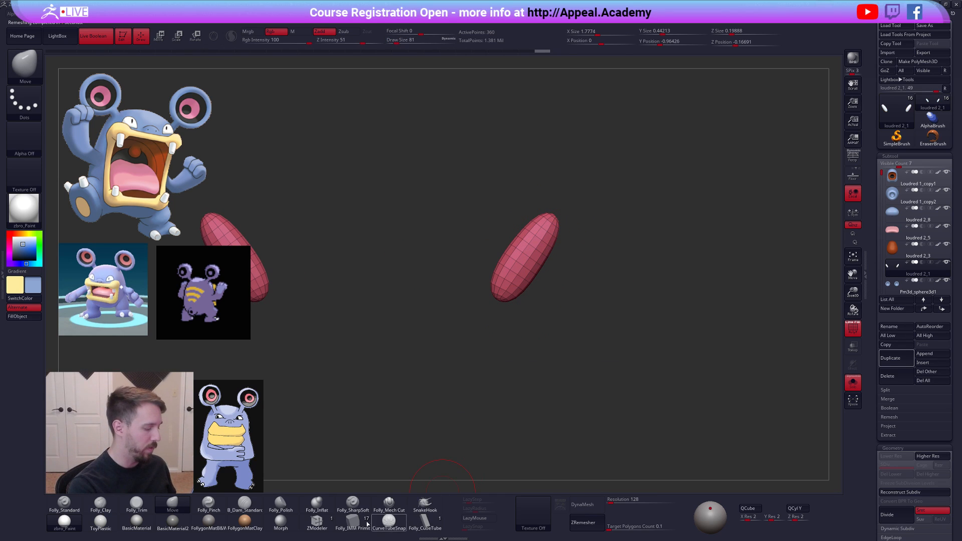
- Mask the ear stalks with MaskLasso, leaving their upper ends unmasked, and soften the mask
left_click(318, 522)
mouse_move(544, 320)
left_mouse_down("alt")
mouse_move(541, 300)
mouse_move(560, 276)
mouse_move(554, 286)
left_mouse_up("alt")
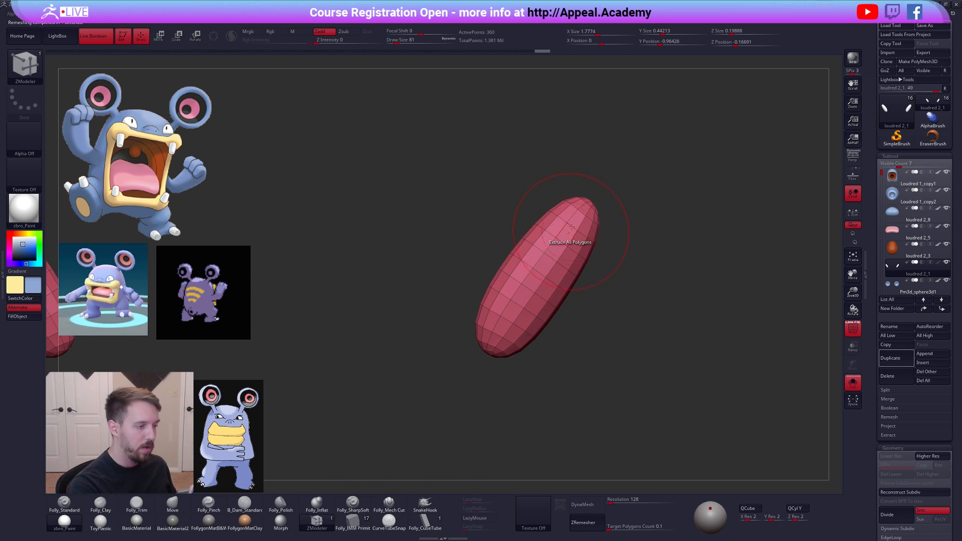
key("space")
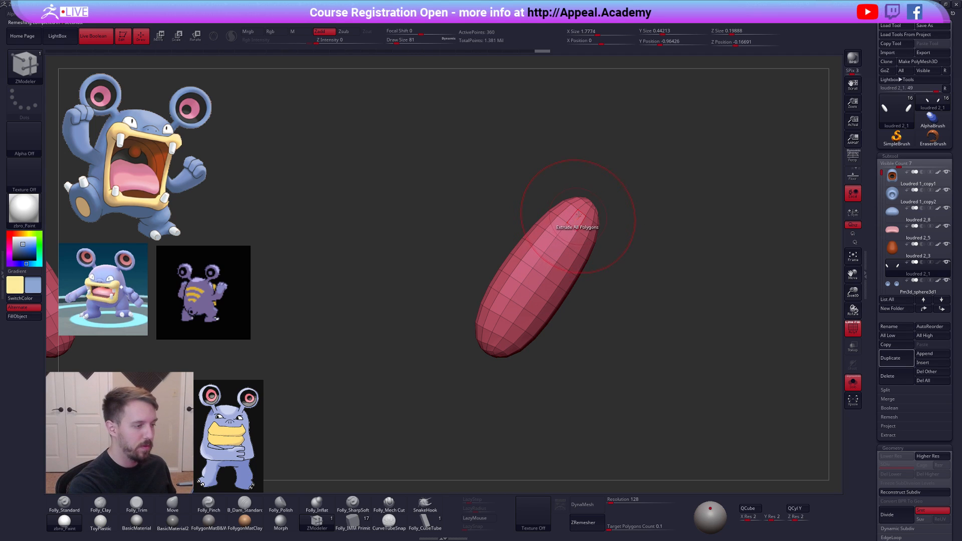
key("ctrl")
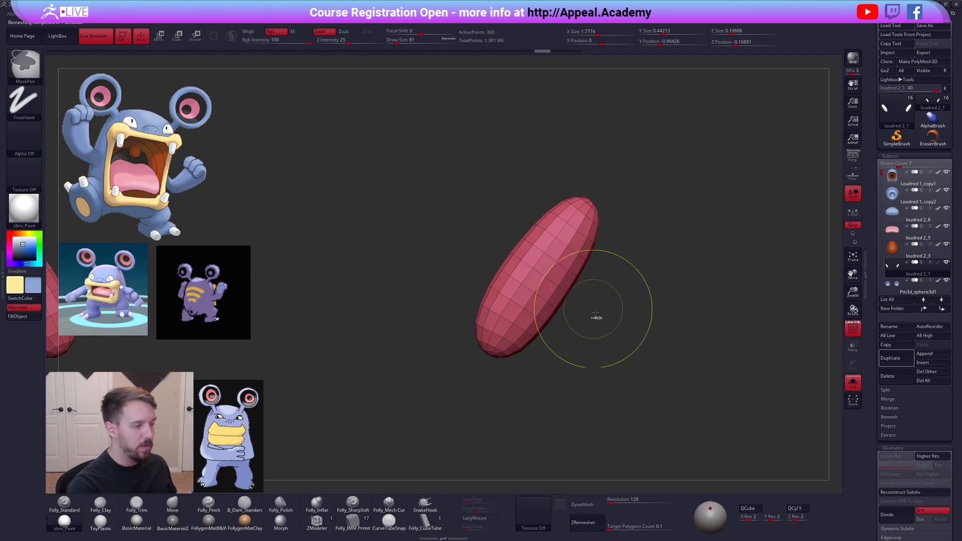
left_click_drag(591, 306, 584, 288, "alt")
left_click_drag(557, 207, 602, 235, "ctrl+alt")
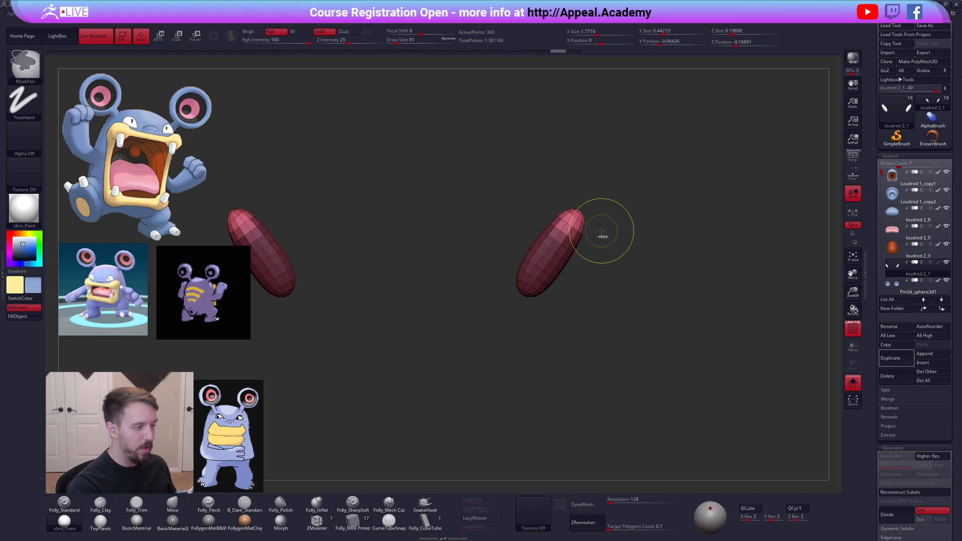
key("ctrl+space")
left_click(634, 408, "ctrl")
left_click_drag(696, 268, 649, 231, "ctrl")
mouse_move(556, 209)
left_mouse_down("ctrl+alt")
mouse_move(603, 215)
mouse_move(587, 235)
left_mouse_up("ctrl+alt")
left_click(576, 244, "ctrl")
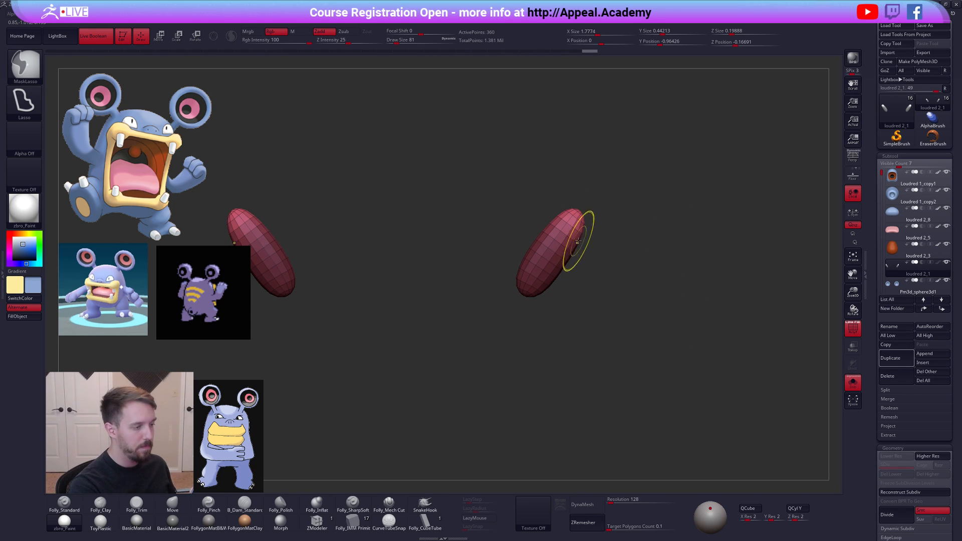
- Turn on local symmetry and scale up the unmasked upper ends of both ear stalks
key("r")
left_click(798, 234)
left_click(853, 215)
left_click_drag(684, 238, 649, 145, "alt")
key("e")
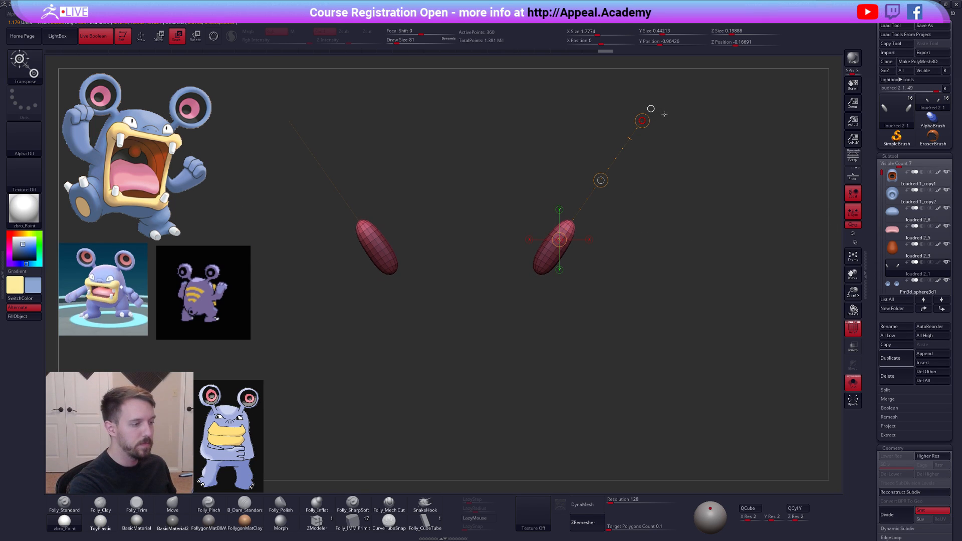
left_click_drag(746, 114, 746, 115)
key("q")
- Show the whole character again, fit the stalks between head and ears, and subdivide them with the wireframe off
key("alt+s")
key("w")
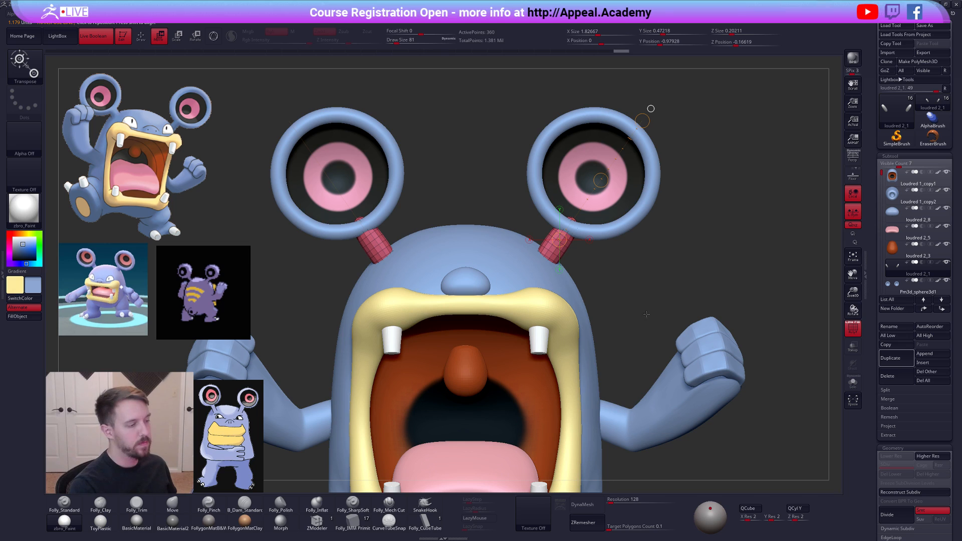
left_click_drag(545, 261, 654, 82)
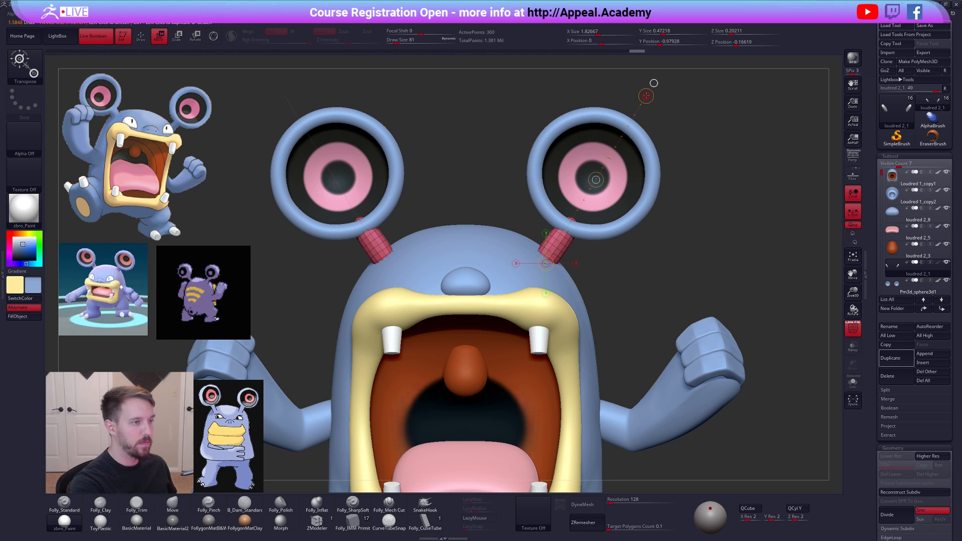
key("shift+f")
left_click_drag(694, 426, 689, 356, "alt")
key("q")
key("d")
left_click_drag(686, 402, 721, 383, "alt")
key("1")
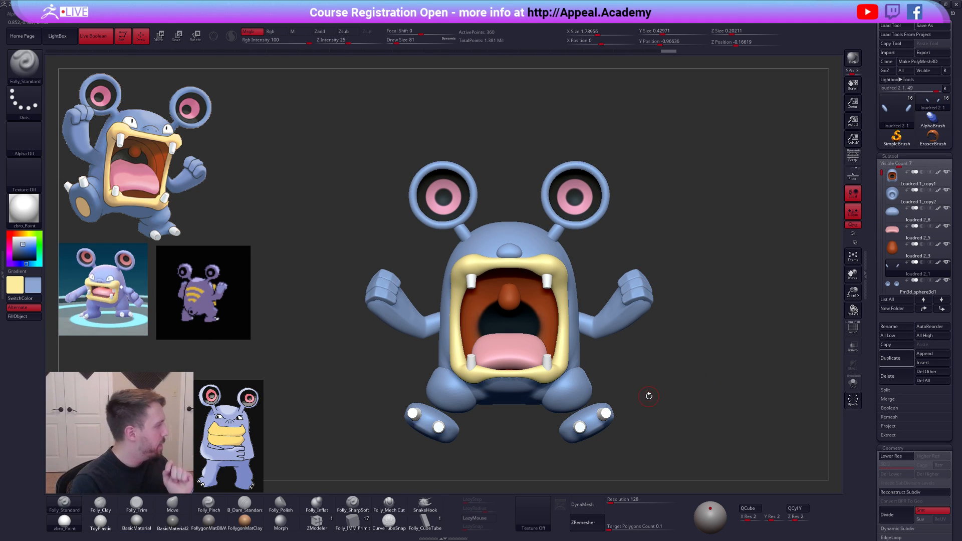
- Select the body and reshape its upper front symmetrically with the Move brush at draw sizes 368 and 447
left_click_drag(648, 396, 575, 342)
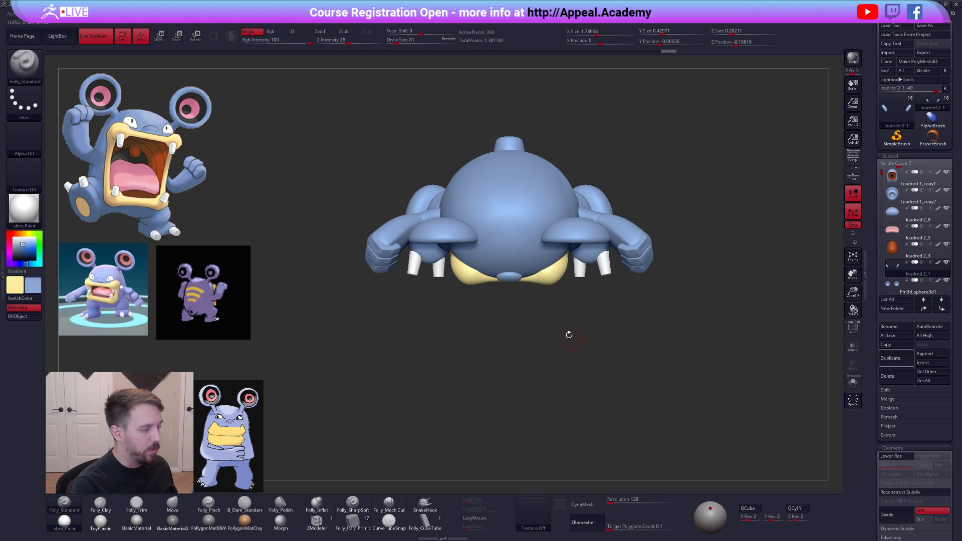
left_click(537, 260, "alt")
key("4")
key("space")
left_click_drag(537, 271, 546, 270)
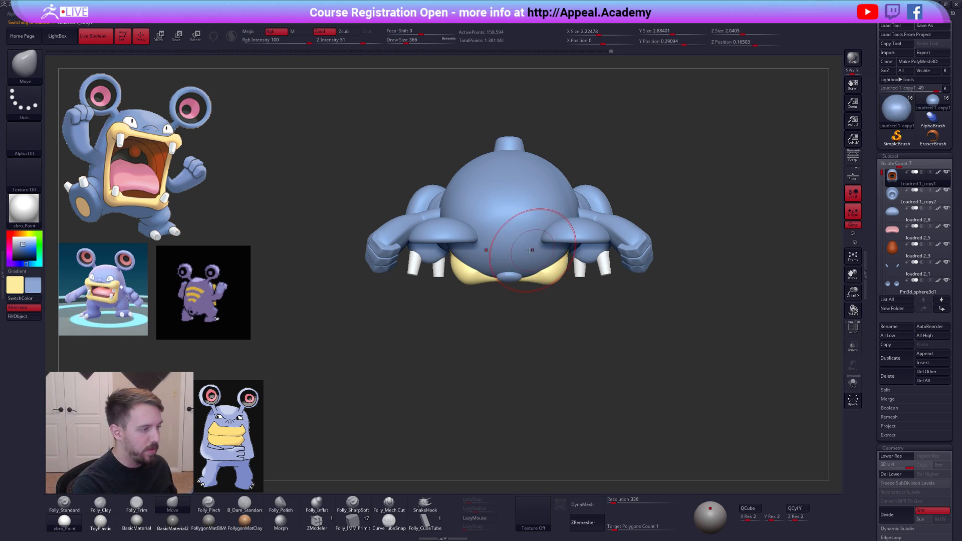
left_click_drag(553, 334, 535, 275)
mouse_move(540, 308)
right_mouse_down()
mouse_move(621, 308)
mouse_move(578, 284)
right_mouse_up()
key("space")
left_click(485, 266)
key("space")
left_click(485, 262)
left_click_drag(483, 225, 488, 230)
right_click_drag(684, 362, 656, 366, "shift")
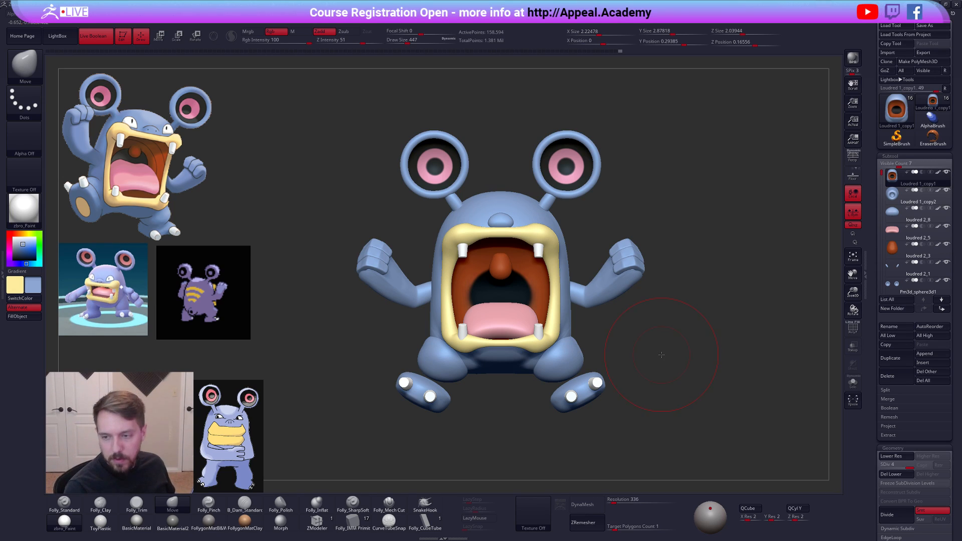
- Isolate the body and smooth the surface below the mouth opening with a draw size of 239
key("space")
left_click(581, 311)
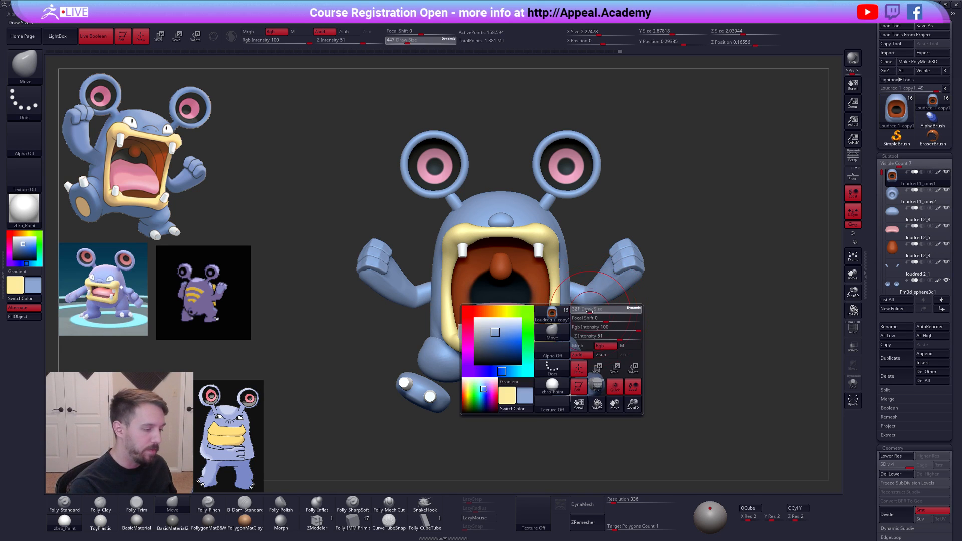
key("shift+s")
key("space")
left_click(547, 340)
mouse_move(569, 373)
right_mouse_down()
mouse_move(519, 379)
mouse_move(554, 330)
right_mouse_up()
left_click_drag(554, 330, 565, 304, "shift")
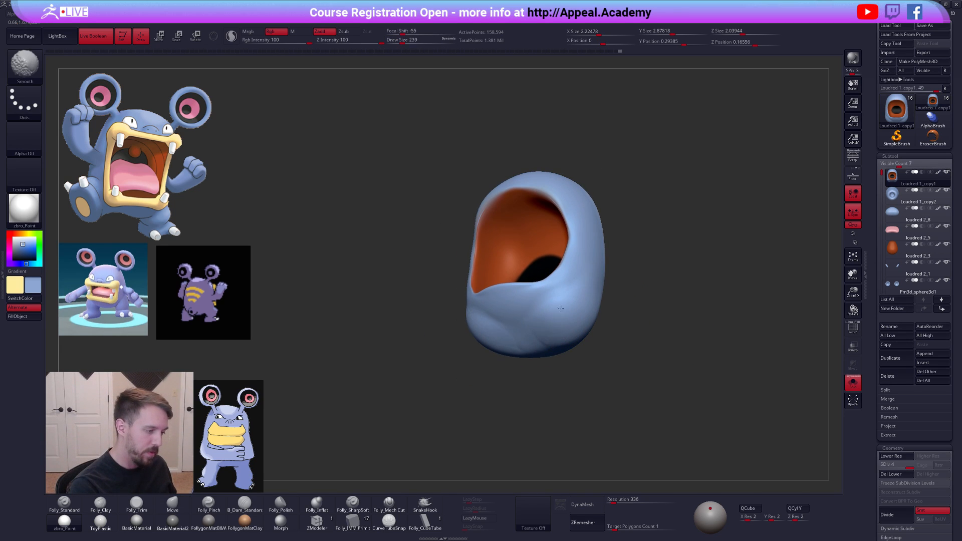
right_click_drag(565, 329, 557, 275)
left_click_drag(552, 318, 506, 361, "shift")
right_click_drag(553, 281, 563, 328)
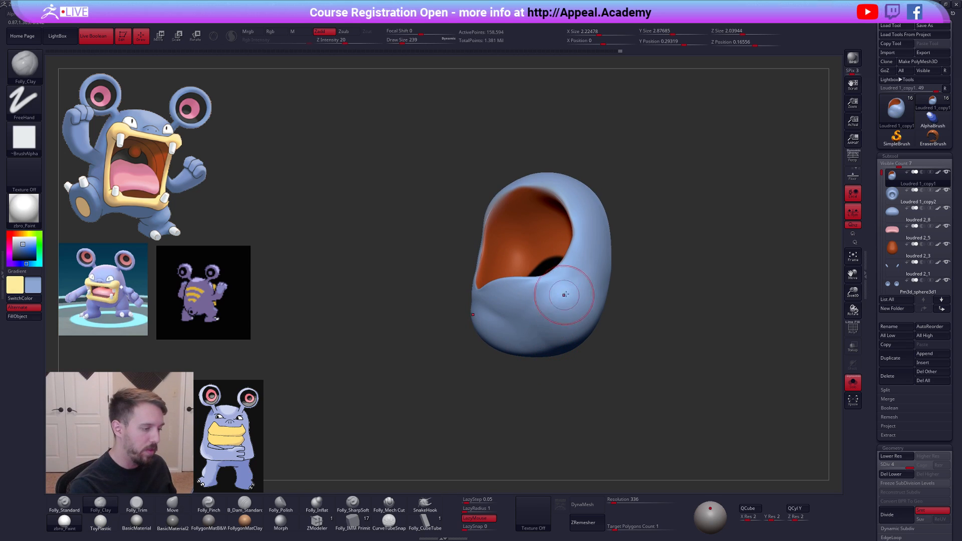
- Build up the lower sides of the body with Folly_Clay and blend them with Smooth at draw size 252
mouse_move(578, 289)
left_mouse_down()
mouse_move(545, 328)
mouse_move(555, 319)
left_mouse_up()
key("space")
left_click(532, 348)
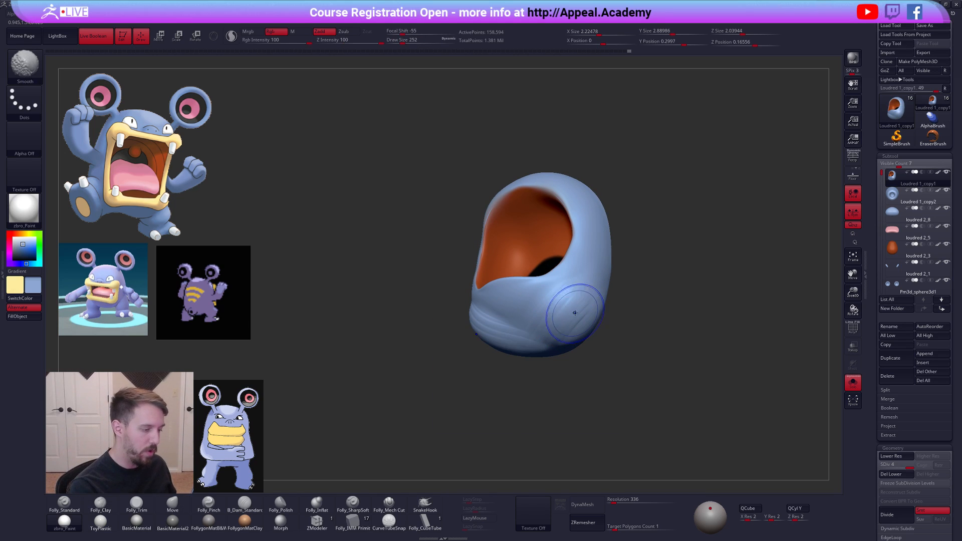
right_click_drag(544, 336, 559, 298)
key("space")
mouse_move(575, 268)
left_mouse_down()
mouse_move(546, 295)
mouse_move(565, 305)
left_mouse_up()
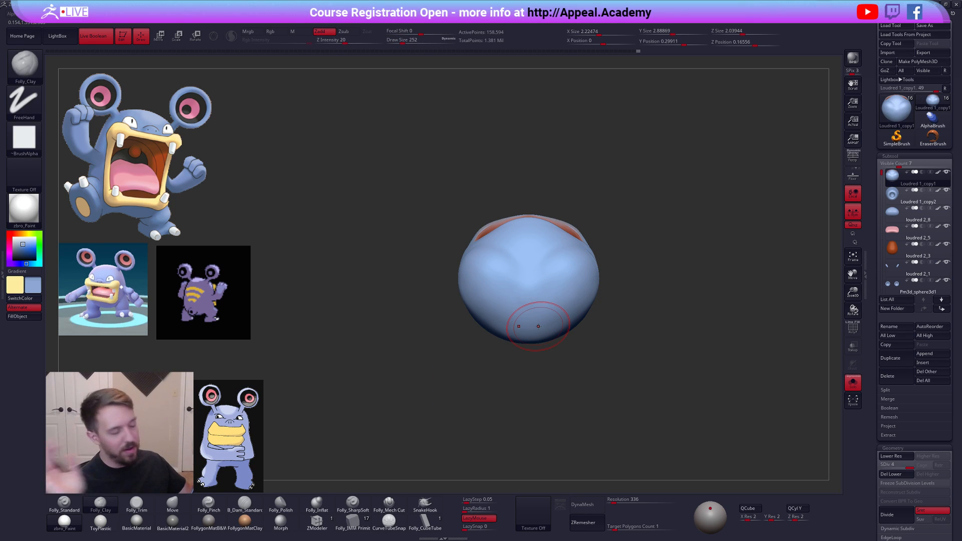
right_click_drag(577, 312, 597, 374)
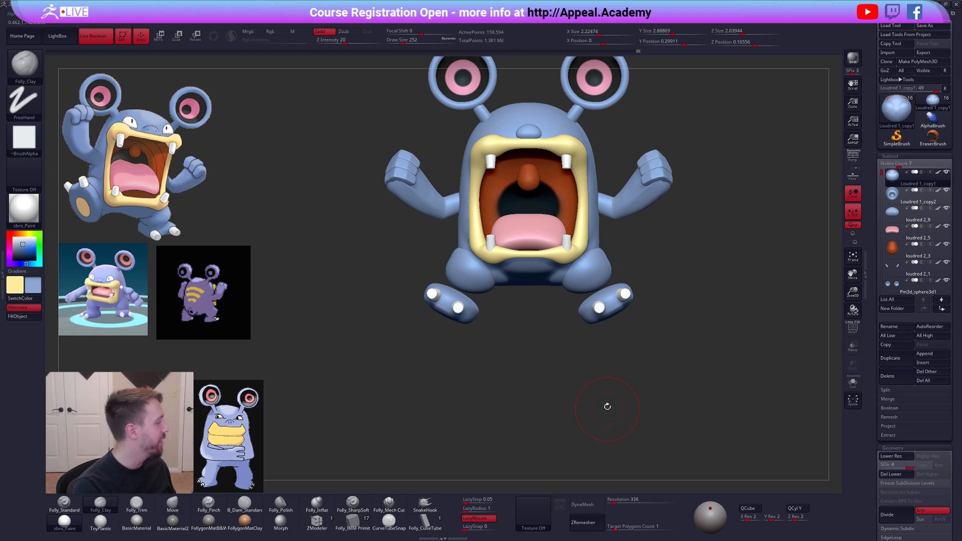
- Turn on perspective, isolate the body and drop it to subdivision level 1
mouse_move(596, 388)
right_mouse_down()
mouse_move(587, 298)
mouse_move(537, 250)
right_mouse_up()
left_click(853, 157)
mouse_move(677, 370)
left_mouse_down()
mouse_move(719, 382)
mouse_move(676, 387)
mouse_move(681, 408)
mouse_move(671, 405)
left_mouse_up()
key("alt+s")
key("shift+d")
key("shift+d")
key("shift+d")
- Scale the lower part of the body wider with the Transpose line and check it against the whole character
mouse_move(549, 378)
left_mouse_down()
mouse_move(541, 333)
mouse_move(583, 236)
mouse_move(533, 365)
left_mouse_up()
mouse_move(574, 315)
left_mouse_down()
mouse_move(569, 300)
mouse_move(568, 310)
left_mouse_up()
key("e")
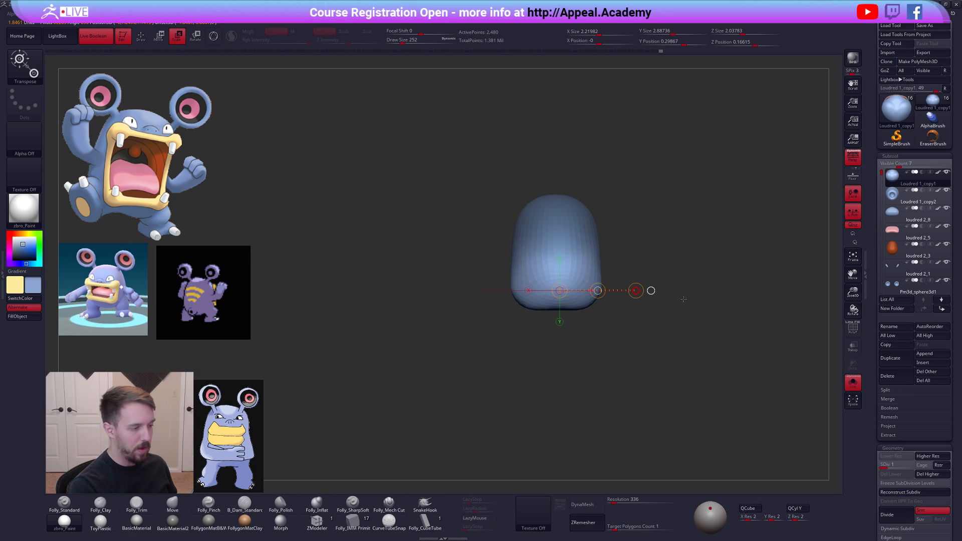
key("shift+alt+s")
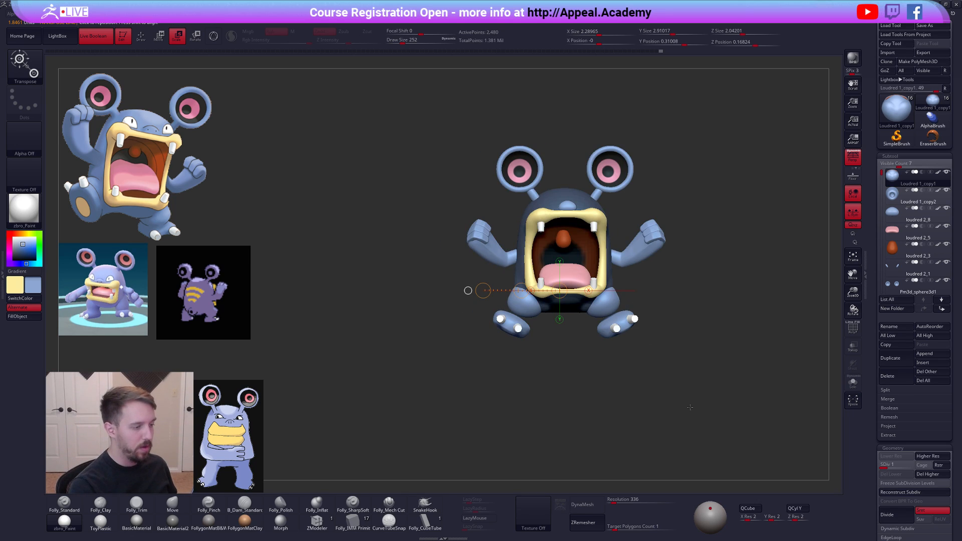
left_click_drag(688, 404, 629, 397, "alt")
key("q")
- Adjust the isolated body's lower side with the Move brush, build it up with Folly_Clay and smooth it
key("shift+alt+s")
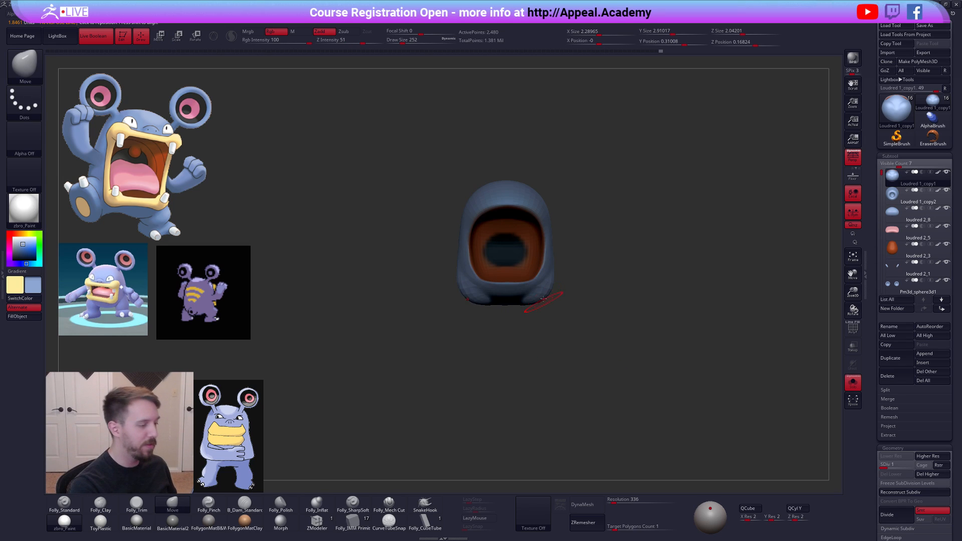
mouse_move(568, 290)
left_mouse_down()
mouse_move(526, 298)
mouse_move(508, 285)
mouse_move(566, 298)
mouse_move(567, 328)
mouse_move(489, 320)
left_mouse_up()
key("2")
key("d")
key("d")
mouse_move(585, 251)
left_mouse_down()
mouse_move(562, 323)
mouse_move(581, 281)
left_mouse_up()
left_click_drag(532, 254, 530, 215)
mouse_move(531, 221)
left_mouse_down("shift")
mouse_move(543, 273)
mouse_move(576, 281)
left_mouse_up("shift")
- Refine the lower body with Folly_Clay across subdivision levels, return to level 4 and show the whole character
key("d")
mouse_move(461, 281)
left_mouse_down()
mouse_move(571, 303)
mouse_move(497, 288)
left_mouse_up()
key("shift+d")
key("shift+d")
key("space")
left_click_drag(511, 329, 516, 329)
right_click_drag(521, 323, 500, 317)
key("d")
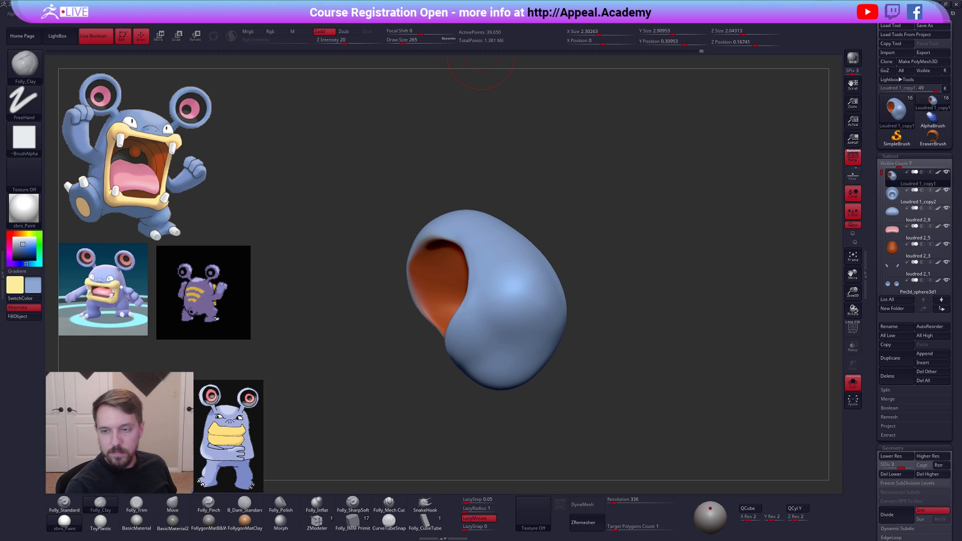
key("d")
mouse_move(627, 295)
right_mouse_down()
mouse_move(541, 365)
mouse_move(564, 326)
right_mouse_up()
key("ctrl+shift+s")
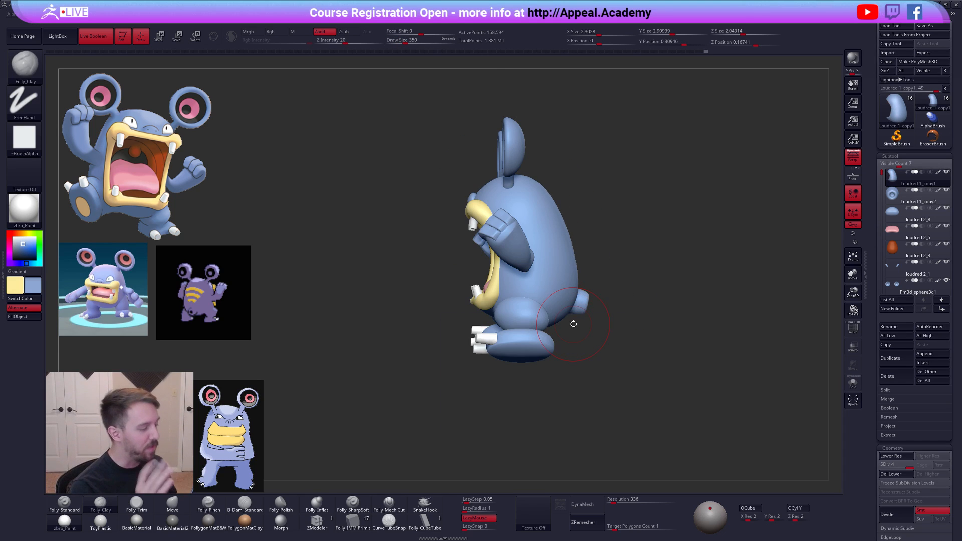
- Select the thighs, shift them along the body's depth and return to the Move brush
left_click(566, 348, "alt")
key("w")
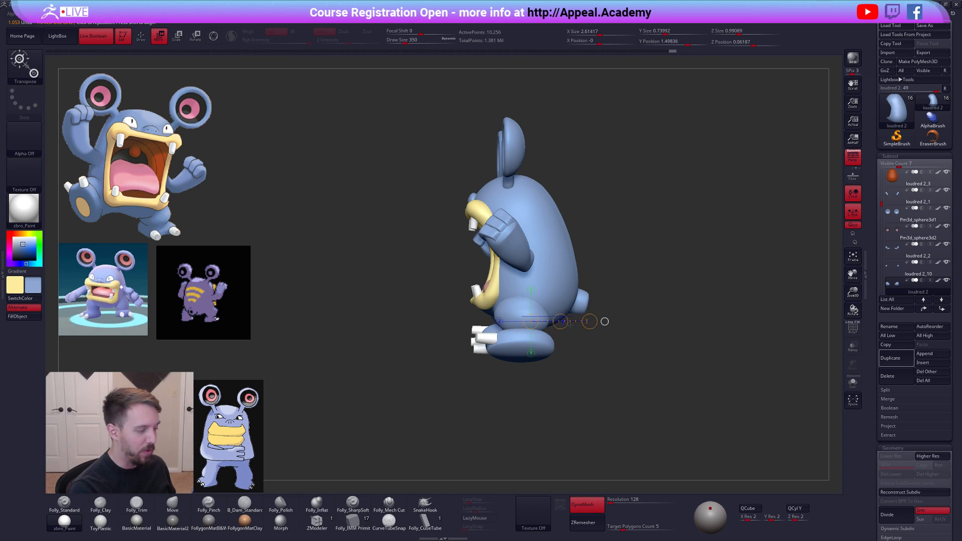
right_click_drag(597, 377, 571, 344)
key("q")
right_click_drag(557, 311, 640, 343)
- Switch to the Follygon YouTube channel in Chrome and play the "15 Minute Sculpting Challenge" video full screen
key("alt+Tab")
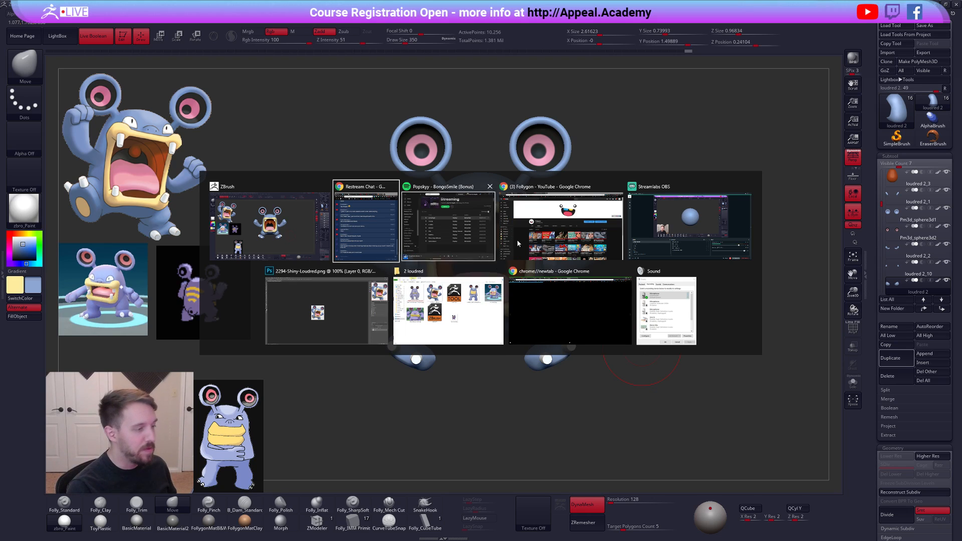
left_click(525, 215)
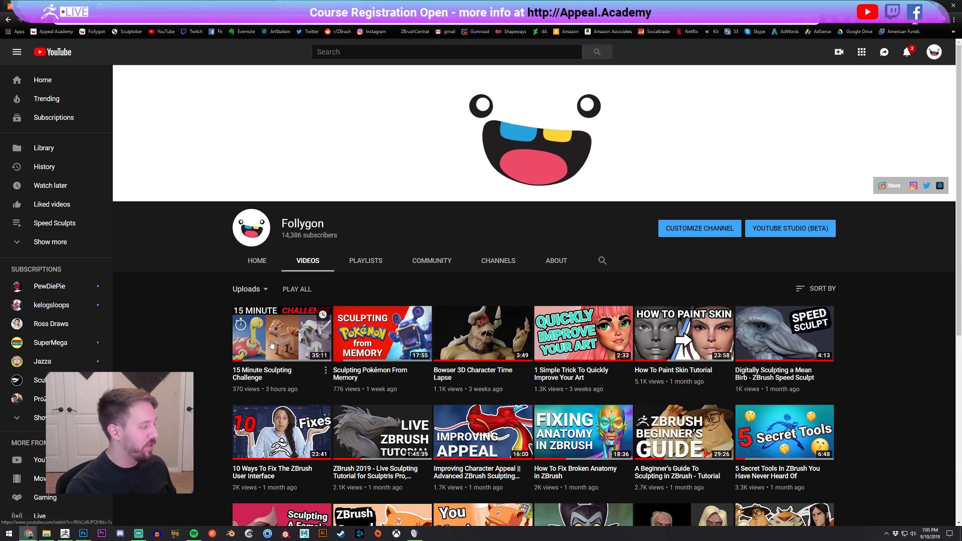
left_click(423, 314)
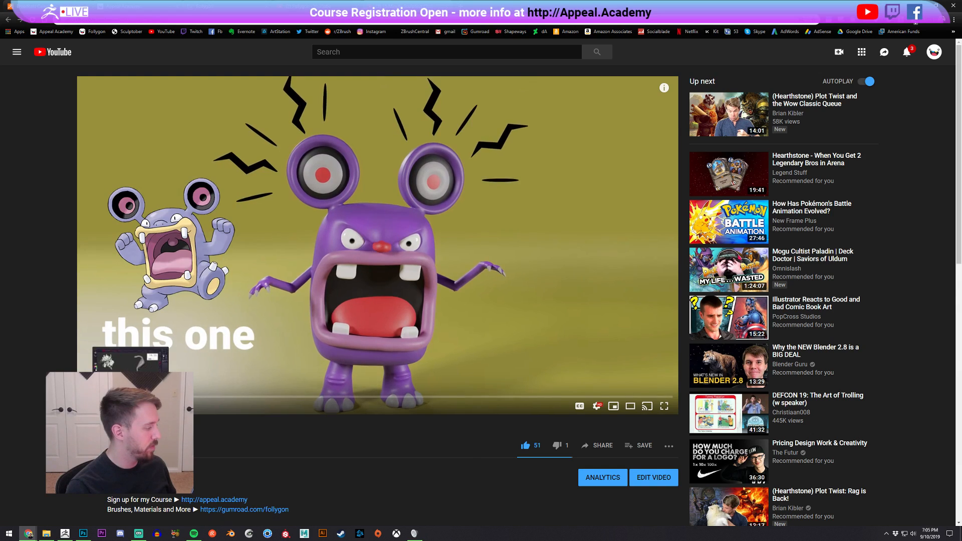
left_click(207, 398)
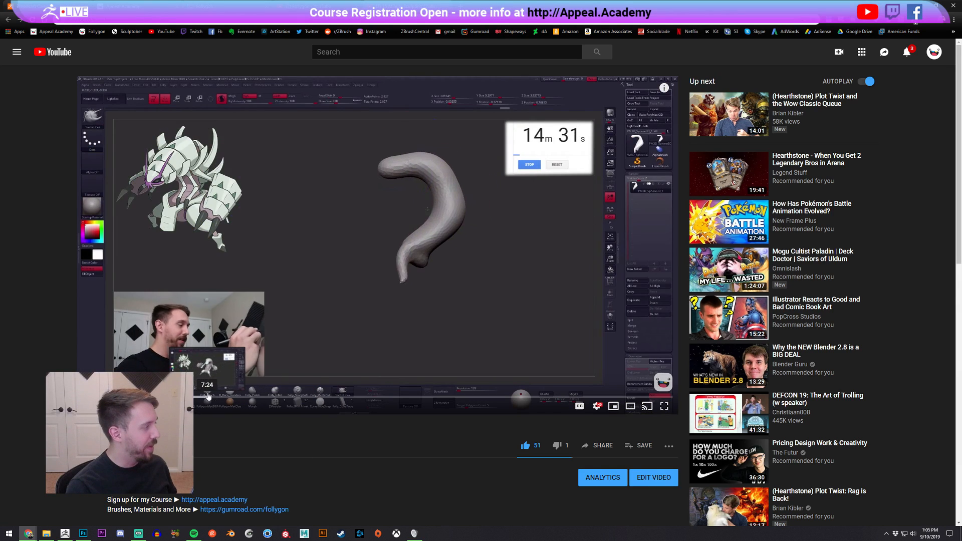
double_click(244, 322)
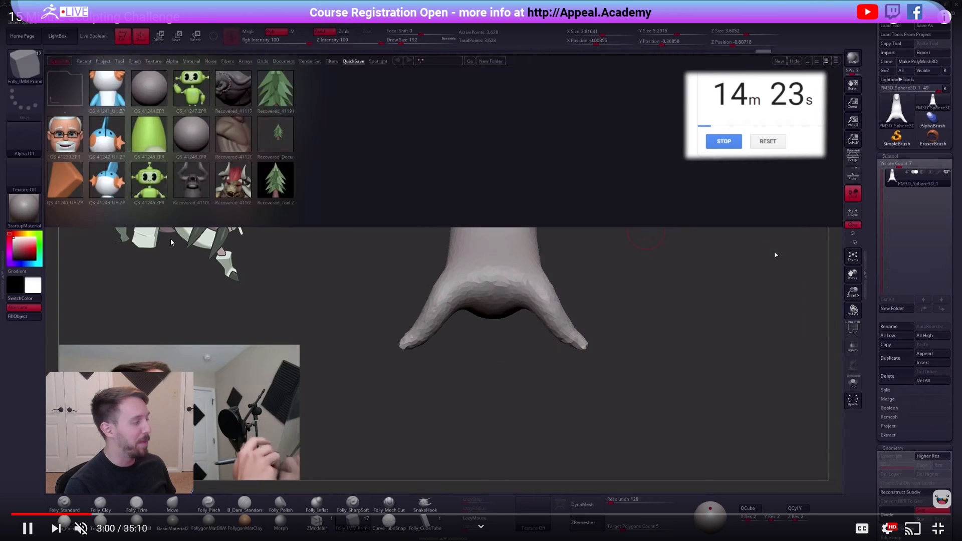
- Skim forward through the sculpting challenge video, from about 5:44 to about 23:53
left_click(162, 513)
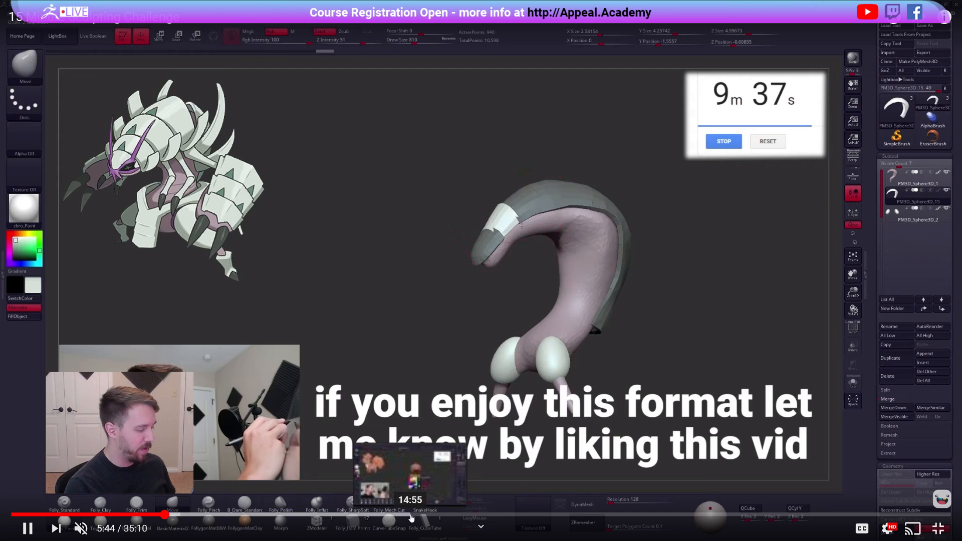
left_click(467, 514)
left_click(496, 514)
left_click(546, 514)
left_click(649, 515)
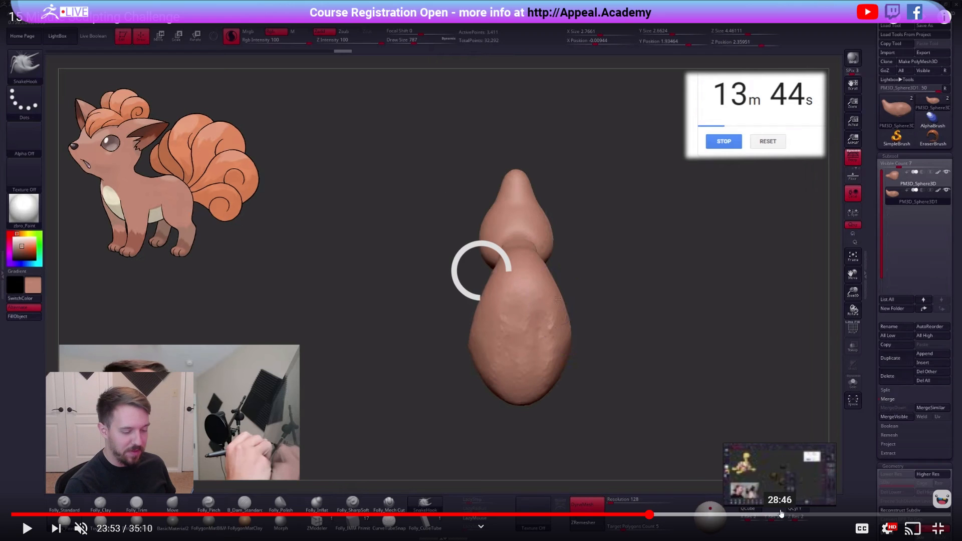
- Skip the sculpting challenge video to about 28:46, leave it for the channel's video list and switch back to ZBrush
left_click(779, 514)
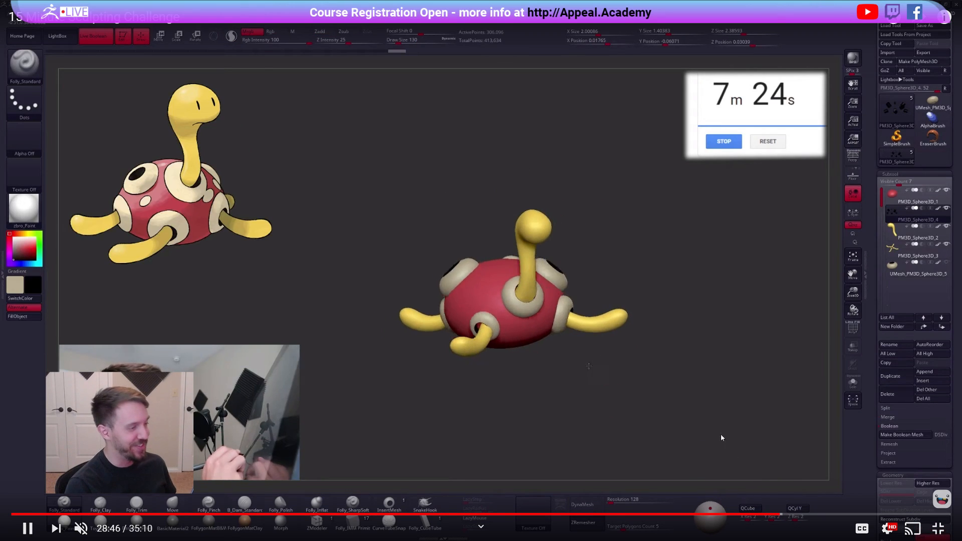
key("Escape")
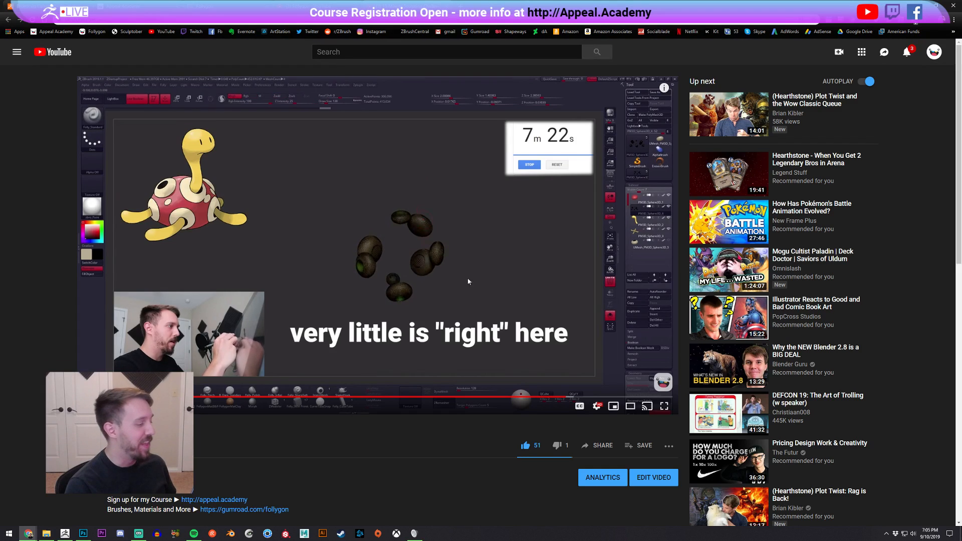
left_click(93, 473)
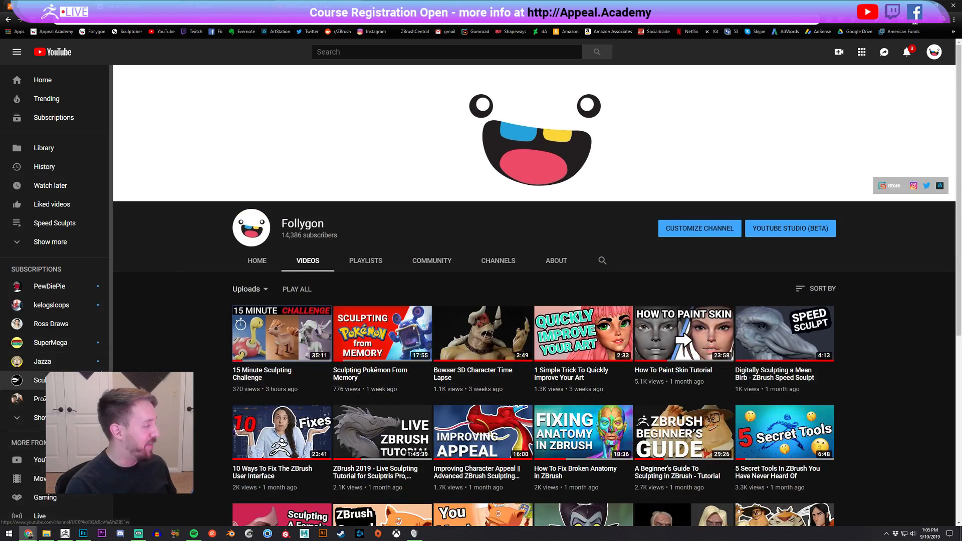
left_click(65, 533)
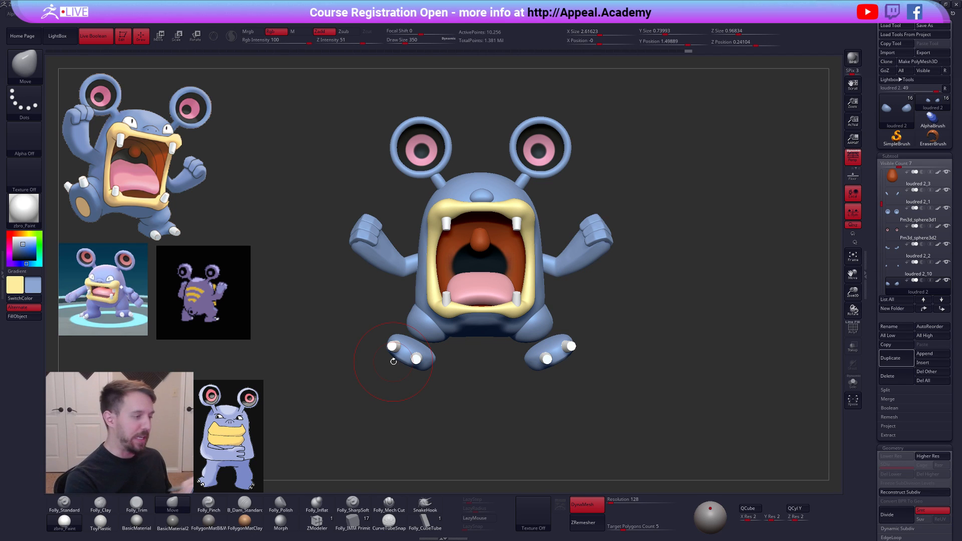
- Select the body and paint over the dark throat hole with the mouth's sampled orange using the Folly_Standard brush
left_click(537, 281, "alt")
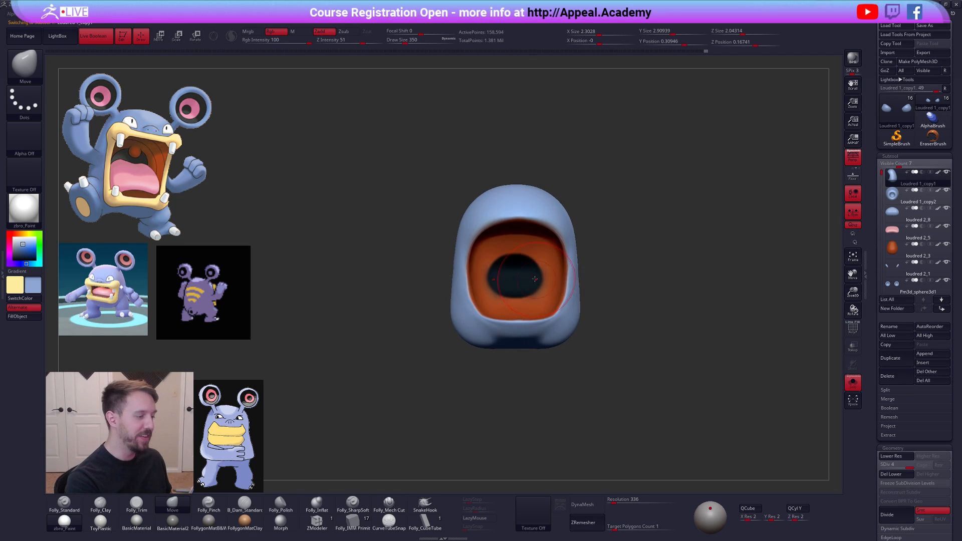
key("f")
key("1")
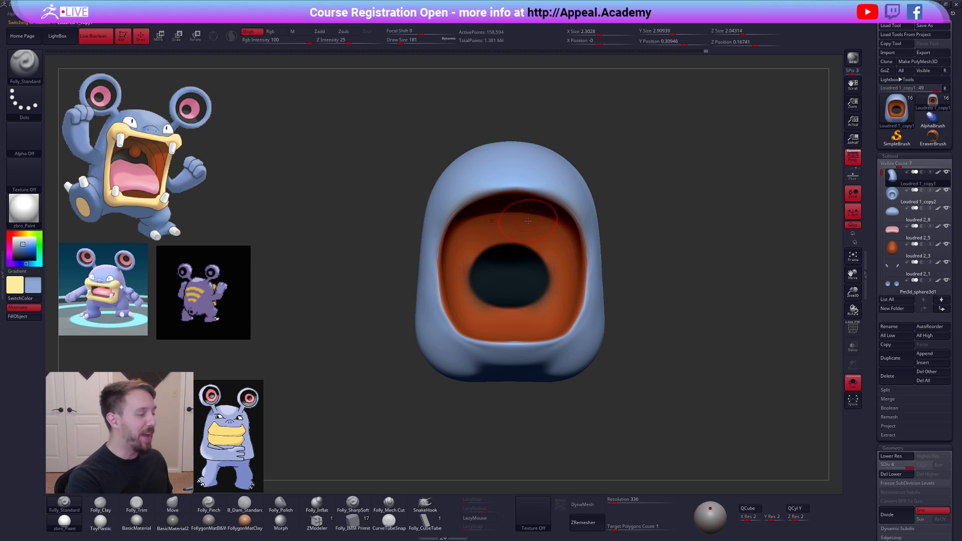
key("c")
key("space")
left_click_drag(525, 292, 536, 293)
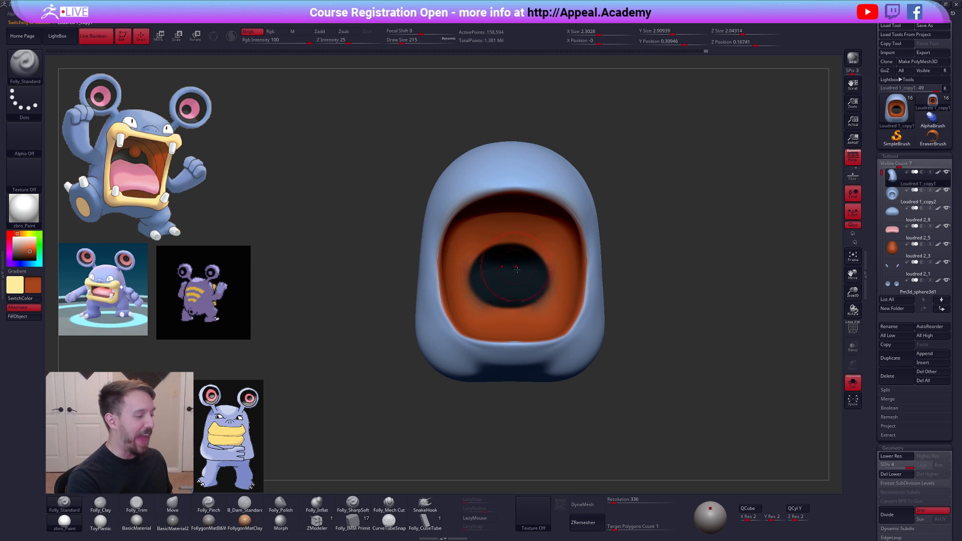
key("v")
key("c")
key("v")
left_click_drag(550, 294, 524, 249)
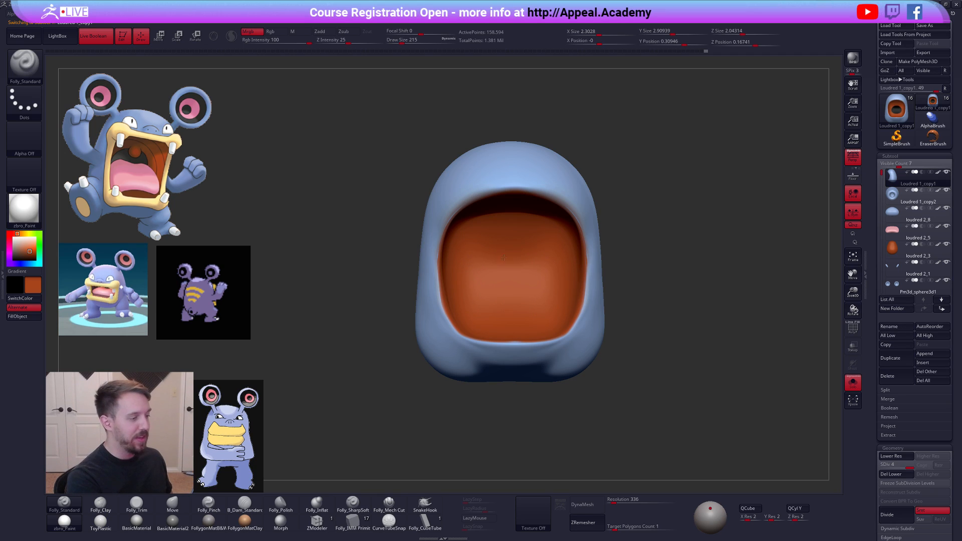
- Repaint the throat opening as a larger, rounder black circle at draw size 279 and compare it with the whole character
key("v")
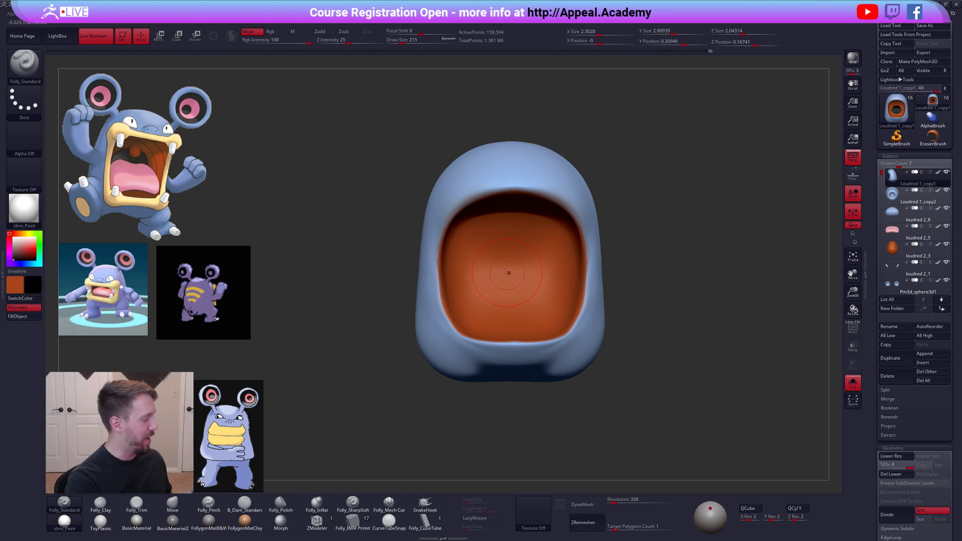
key("shift+s")
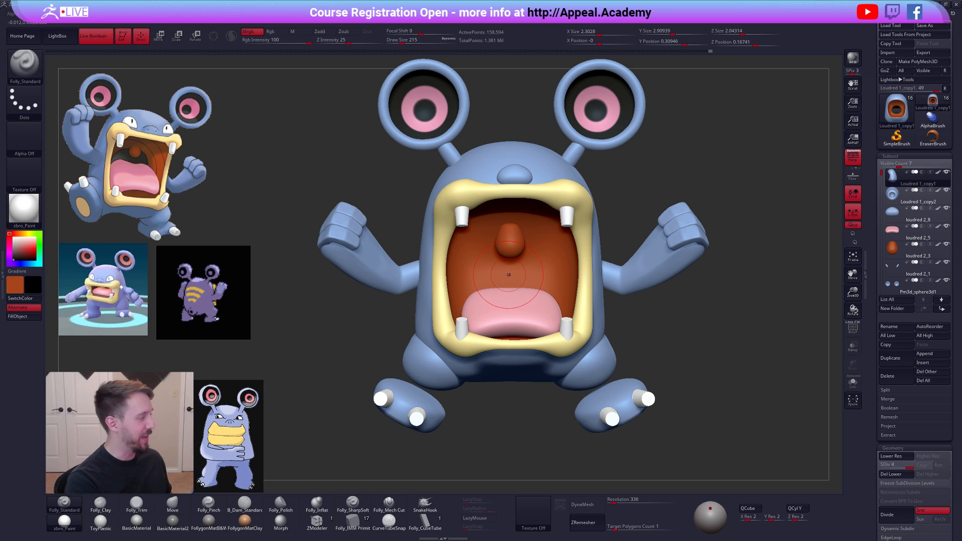
key("space")
left_click_drag(509, 277, 508, 278)
key("shift+s")
key("shift+s")
key("shift+s")
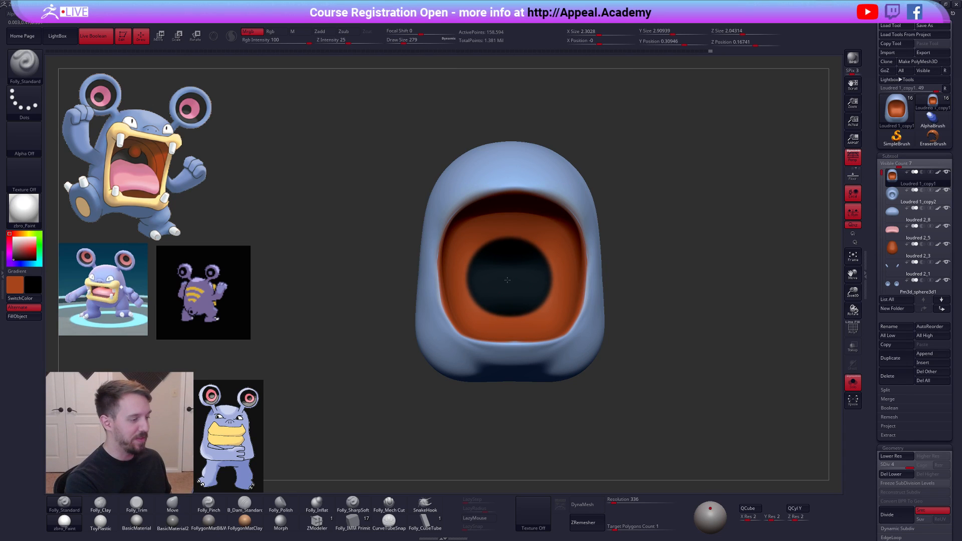
key("shift+s")
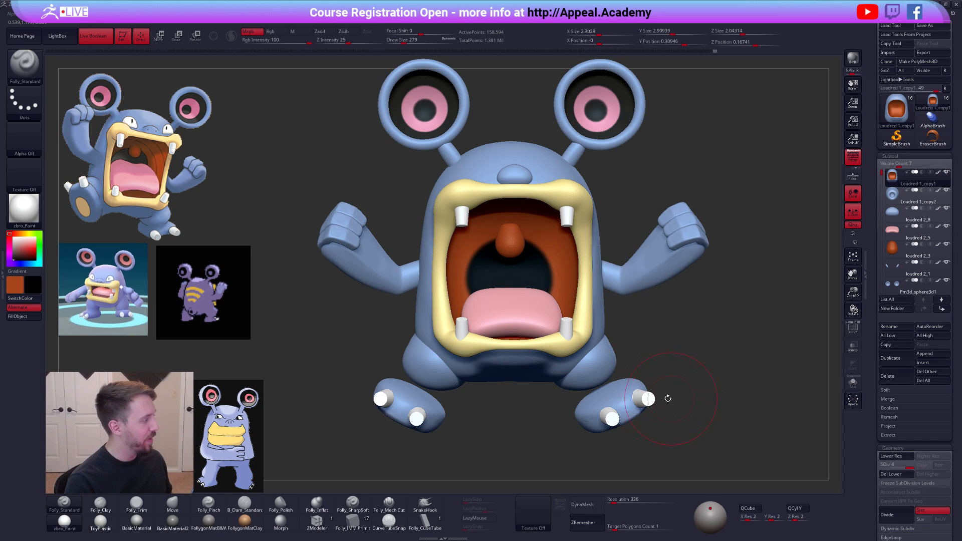
mouse_move(682, 399)
left_mouse_down()
mouse_move(701, 396)
mouse_move(662, 388)
mouse_move(680, 391)
left_mouse_up()
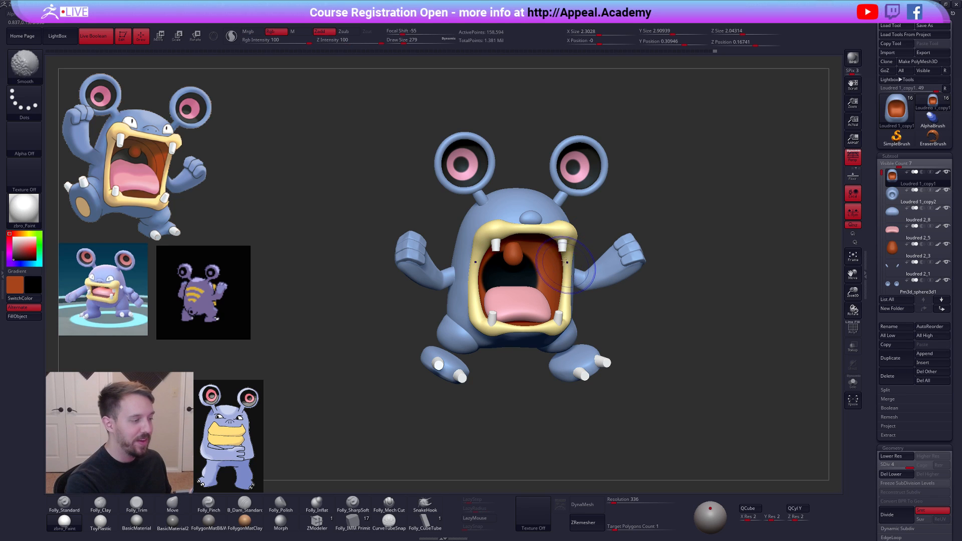
- At the body's lowest subdivision level, lasso-mask the top of the head, soften the mask and invert it
key("shift+f")
key("shift+f")
left_click_drag(586, 232, 672, 232)
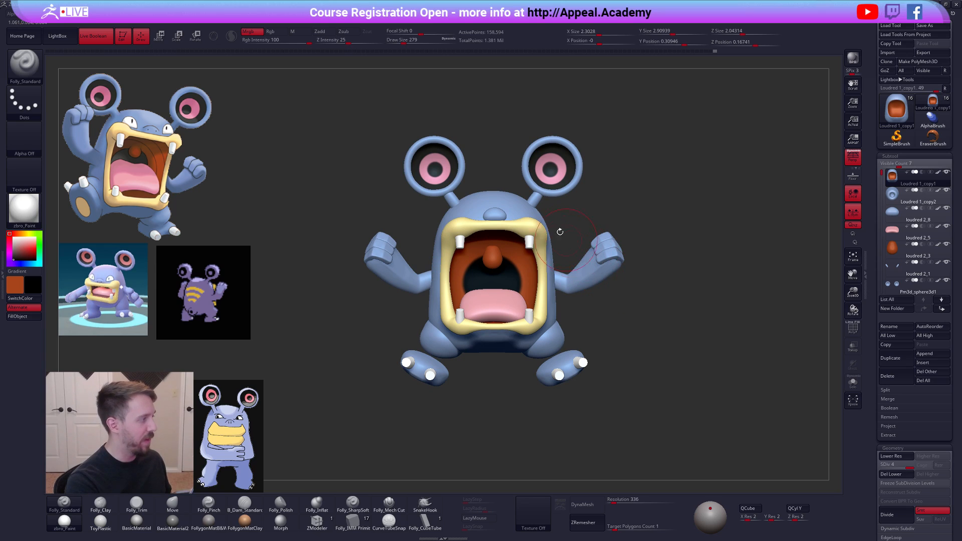
key("shift+s")
mouse_move(553, 217)
left_mouse_down("ctrl")
mouse_move(494, 213)
mouse_move(495, 144)
mouse_move(554, 168)
left_mouse_up("ctrl")
key("shift+d")
key("shift+d")
key("shift+d")
left_click(543, 215, "ctrl")
left_click(544, 216, "ctrl")
key("ctrl+i")
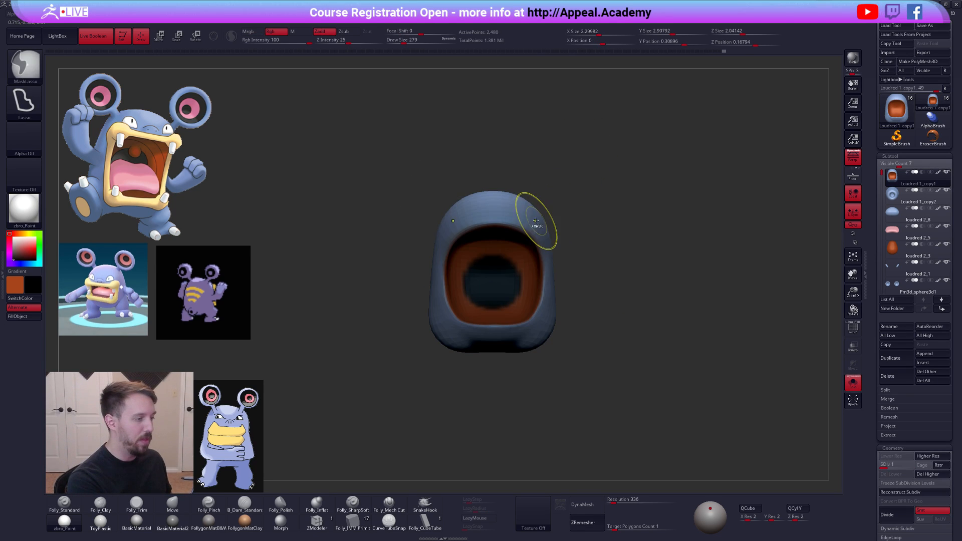
- Raise the unmasked top of the head slightly with the Transpose move line
right_click_drag(536, 220, 545, 216, "ctrl")
key("w")
mouse_move(534, 221)
left_mouse_down("shift")
mouse_move(535, 266)
mouse_move(531, 193)
left_mouse_up("shift")
key("e")
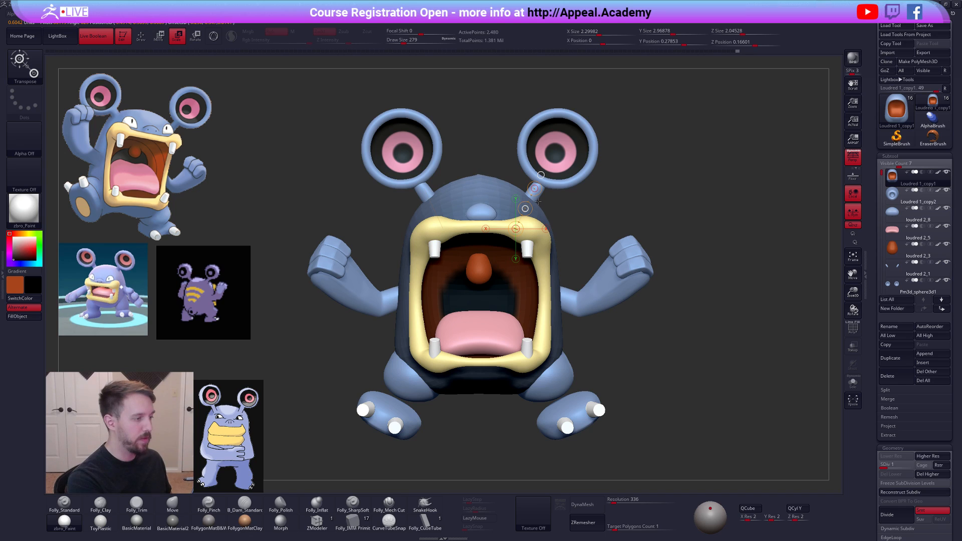
left_click(852, 213)
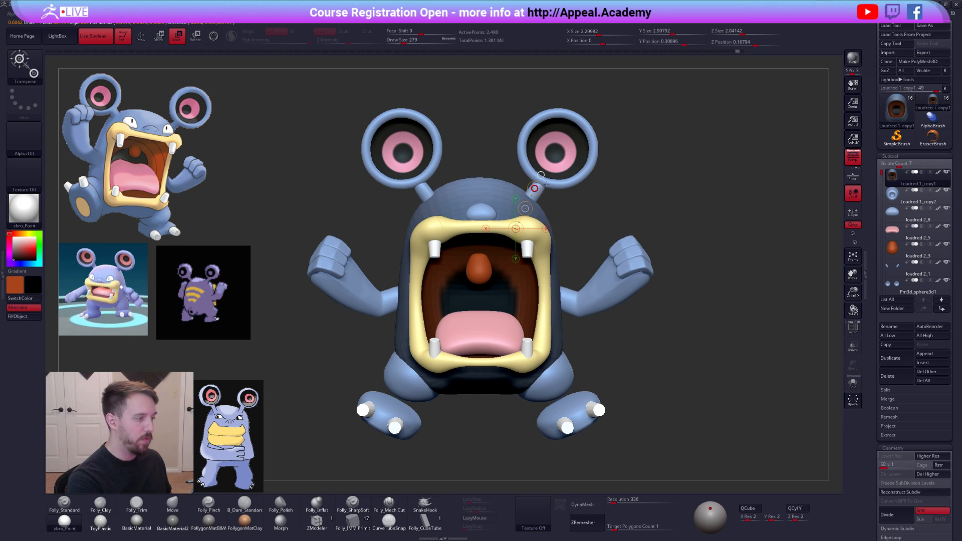
key("w")
mouse_move(538, 225)
left_mouse_down("shift")
mouse_move(539, 134)
mouse_move(539, 145)
left_mouse_up("shift")
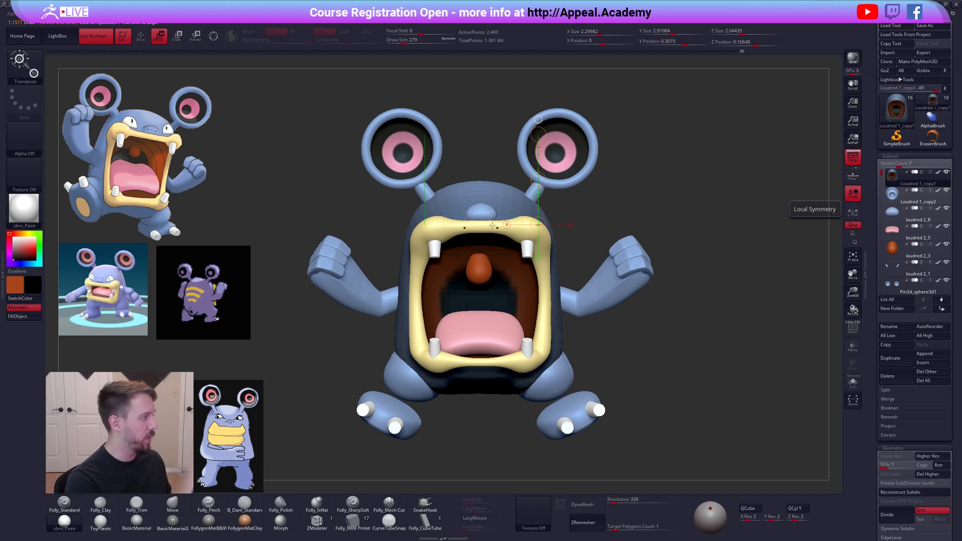
left_click_drag(537, 175, 538, 179)
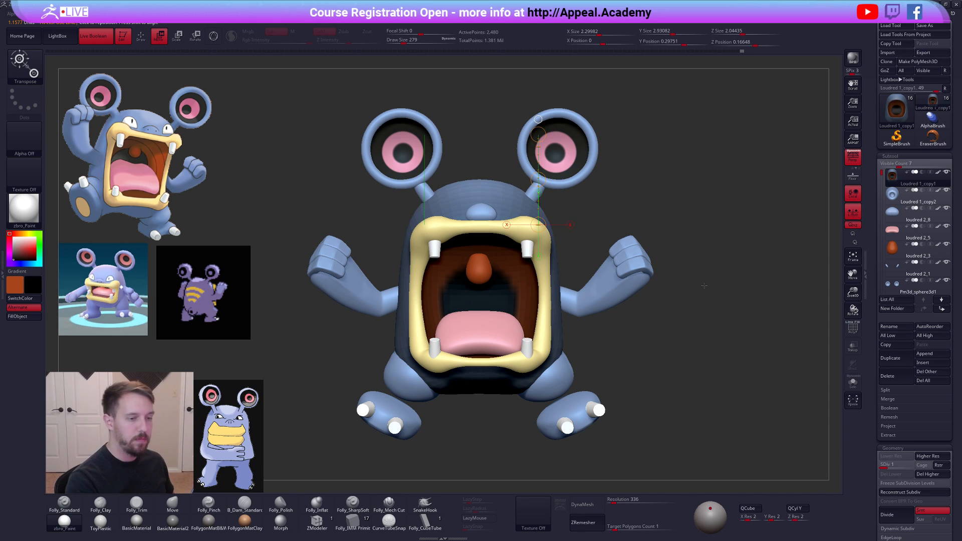
- Check the body's polyframe, return it to subdivision level 4 and clear the mask
key("shift+f")
key("e")
left_click_drag(547, 87, 516, 124)
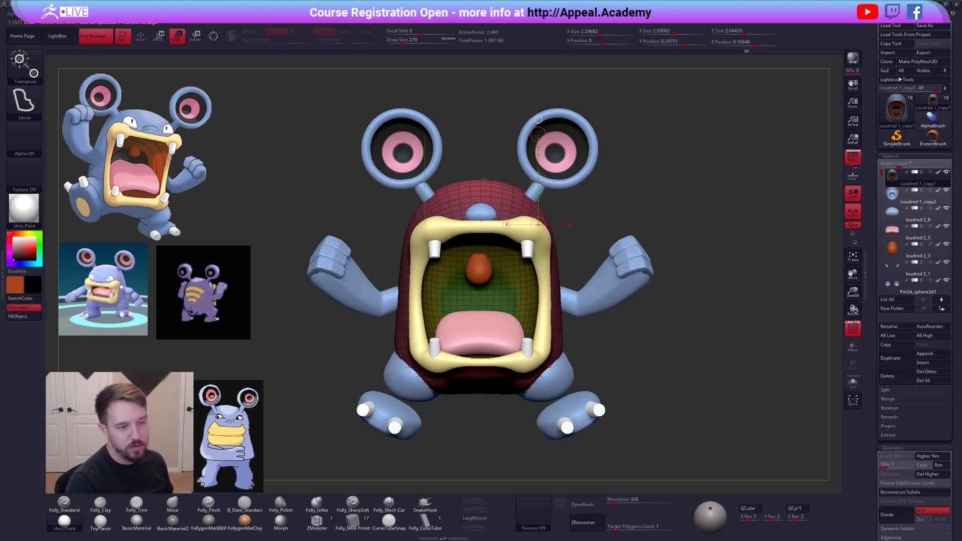
key("d")
key("d")
key("d")
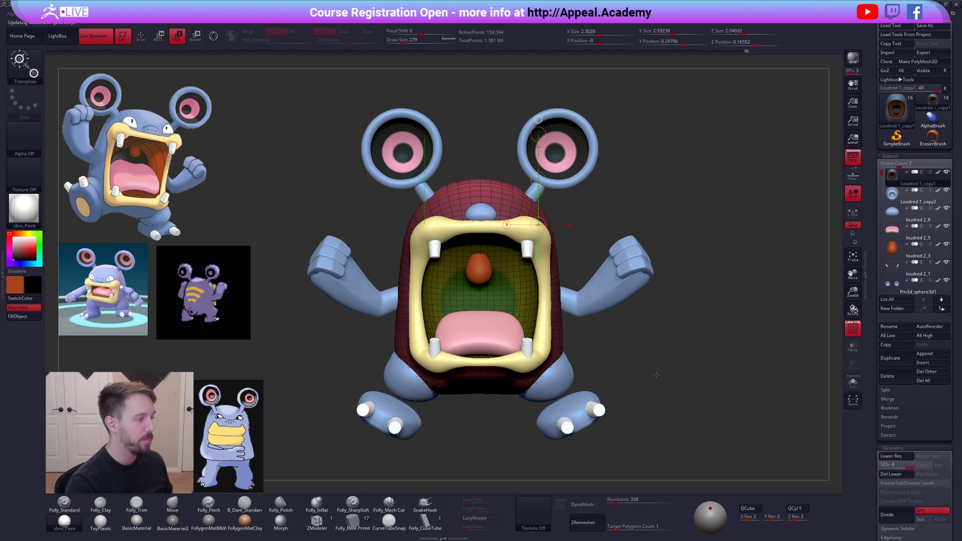
key("q")
left_click_drag(749, 231, 674, 311, "ctrl")
key("shift+f")
- Duplicate the body subtool and delete the copy's lower subdivision levels
key("space")
left_click_drag(567, 211, 584, 269)
left_click(891, 358)
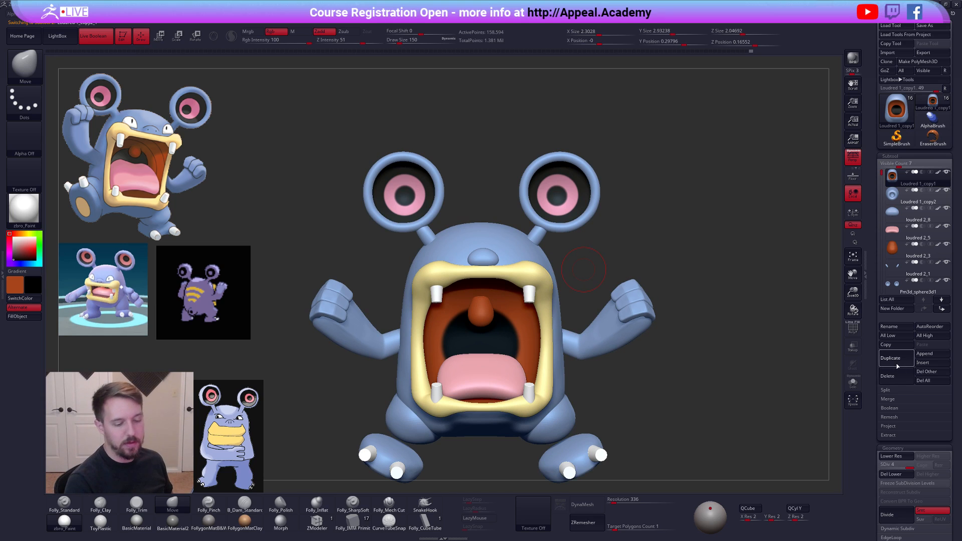
left_click(894, 474)
- Reduce the draw size to 12 for fine masking on the face above the mouth
right_click_drag(572, 320, 554, 325)
right_click_drag(496, 256, 515, 275, "ctrl")
key("space")
left_click_drag(516, 273, 513, 274)
mouse_move(515, 275)
right_mouse_down()
mouse_move(495, 275)
mouse_move(525, 268)
right_mouse_up()
key("space")
left_click_drag(527, 268, 524, 265)
key("ctrl+shift+space")
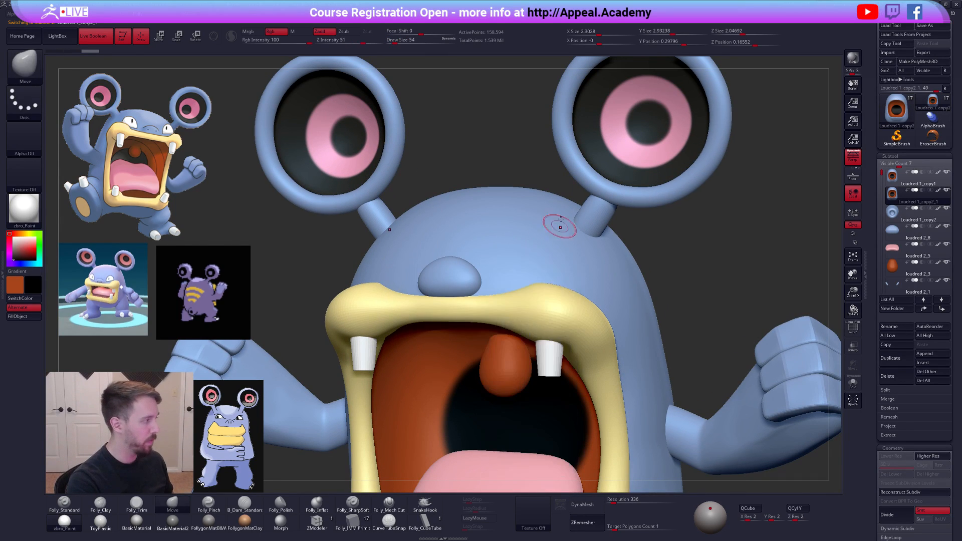
right_click_drag(531, 257, 547, 267, "ctrl")
key("space")
left_click_drag(526, 266, 523, 266)
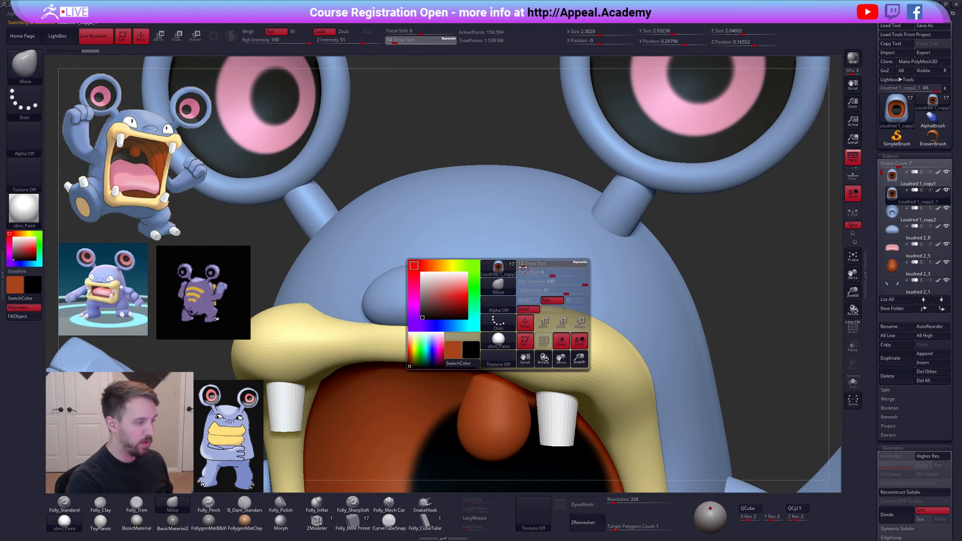
- Try a mask stroke on the copied head above the upper lip
right_click_drag(523, 283, 516, 299)
key("ctrl")
mouse_move(526, 299)
left_mouse_down("ctrl")
mouse_move(566, 294)
mouse_move(532, 297)
left_mouse_up("ctrl")
key("ctrl+z")
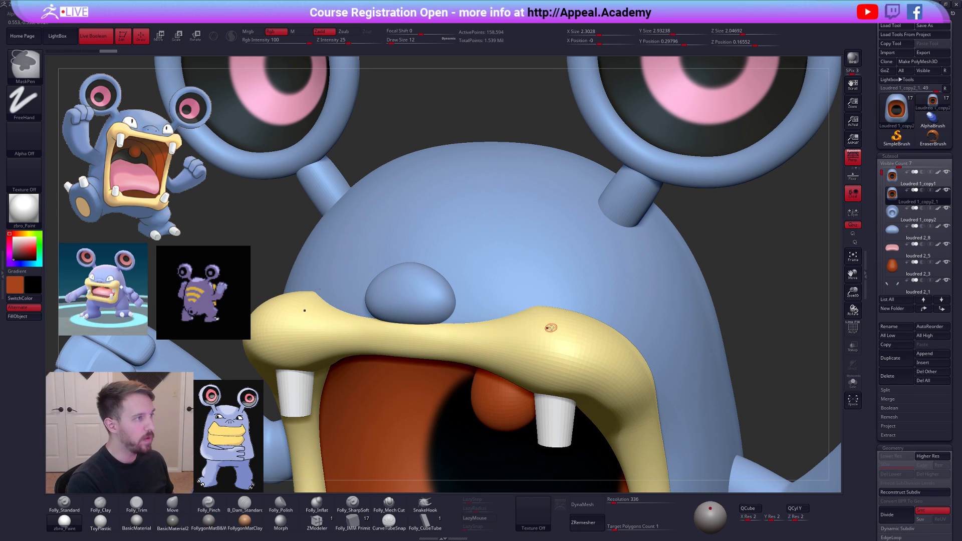
- Subdivide the body copy twice, isolate it and delete its lower subdivision levels
key("ctrl+d")
key("ctrl+d")
key("ctrl")
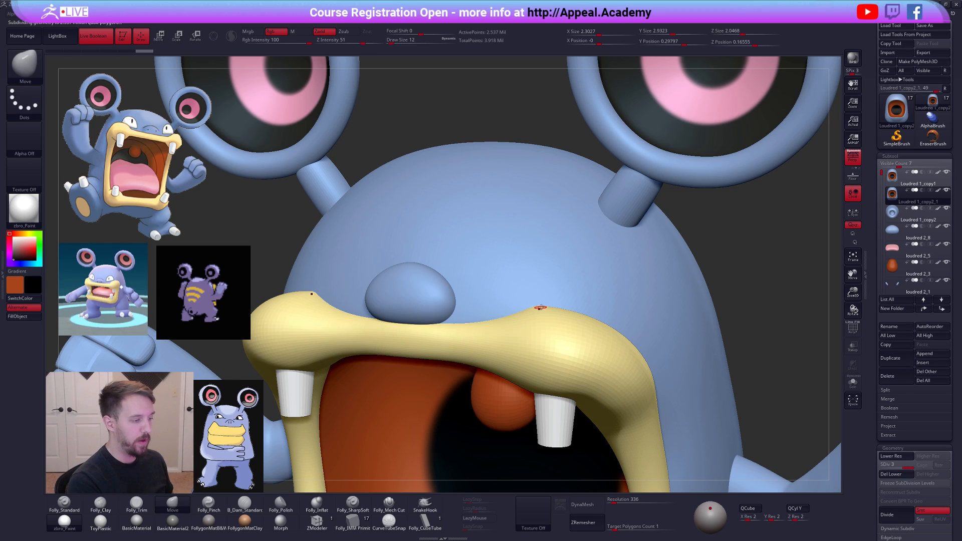
key("alt+s")
right_click_drag(567, 323, 462, 302, "ctrl")
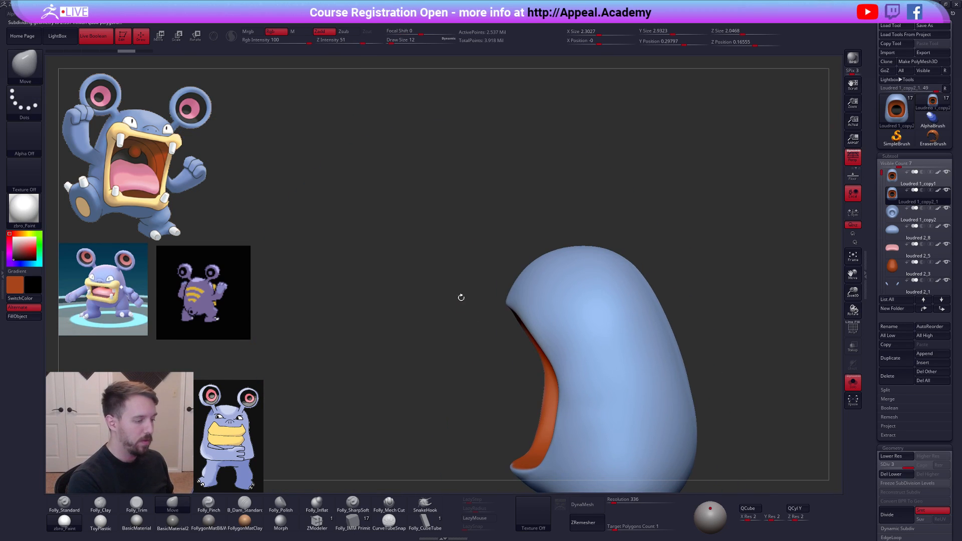
left_click(881, 474)
- Keep only the upper front of the copied head and delete the hidden geometry
mouse_move(491, 311)
left_mouse_down("ctrl+shift")
mouse_move(476, 221)
mouse_move(627, 284)
left_mouse_up("ctrl+shift")
left_click(484, 314, "ctrl+shift")
key("space")
left_click(624, 268)
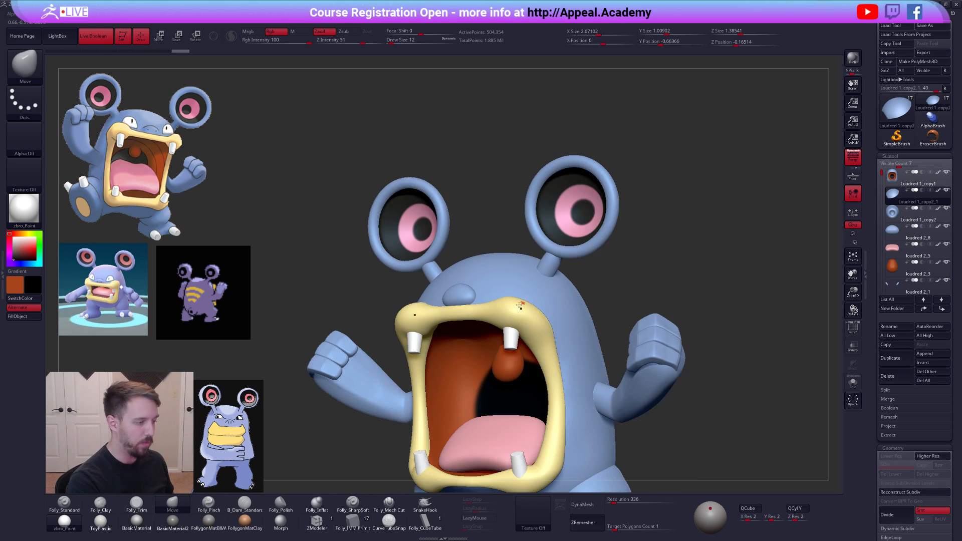
- Trim the copied head piece down to two panels around the eye areas, deleting the hidden geometry
key("alt+s")
mouse_move(497, 258)
left_mouse_down("ctrl+shift")
mouse_move(535, 315)
mouse_move(543, 276)
left_mouse_up("ctrl+shift")
key("space")
left_click(593, 277)
mouse_move(612, 249)
left_mouse_down("shift")
mouse_move(563, 281)
mouse_move(585, 257)
mouse_move(556, 304)
mouse_move(521, 321)
mouse_move(530, 316)
left_mouse_up("shift")
key("space")
left_click(626, 277)
- Subdivide the eye-area panels twice, choose Folly_Standard and show the other subtools again
mouse_move(546, 268)
left_mouse_down("alt")
mouse_move(516, 304)
mouse_move(615, 418)
left_mouse_up("alt")
key("ctrl+d")
key("ctrl+d")
left_click_drag(573, 329, 519, 288)
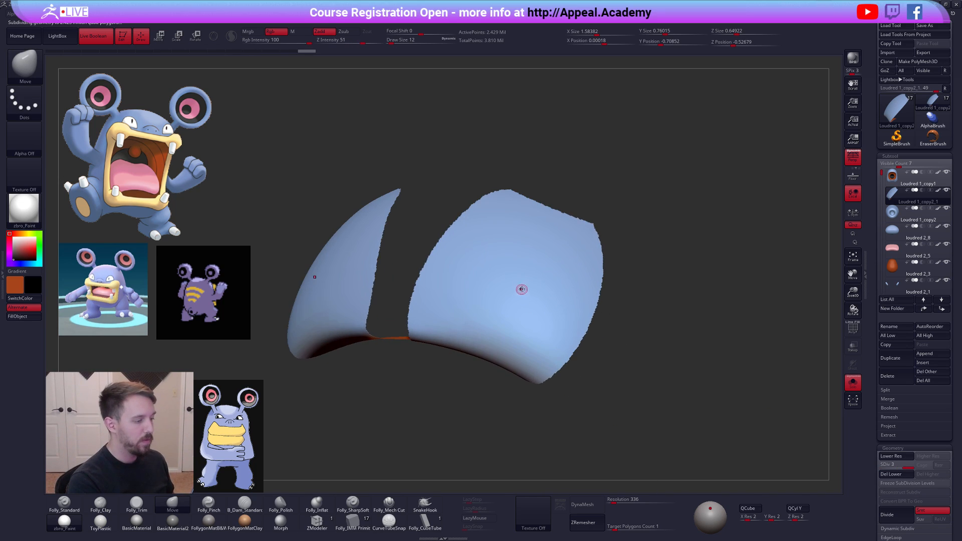
key("1")
key("alt+s")
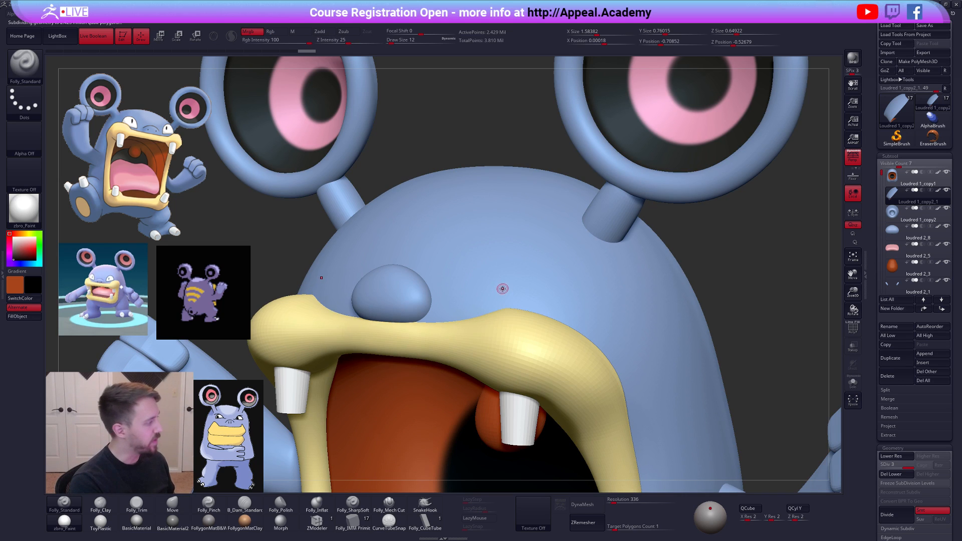
- Hide the original body and mask the eye shapes on the panels with MaskPen, starting from a slanted lower edge
right_click_drag(491, 311, 543, 294)
left_click_drag(529, 313, 626, 300, "ctrl")
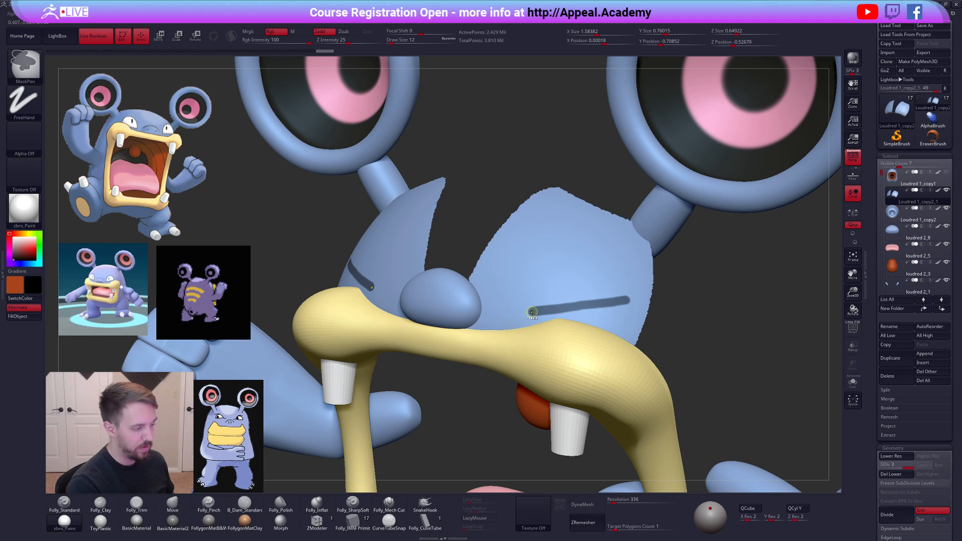
left_click_drag(531, 312, 617, 301, "ctrl")
mouse_move(686, 363)
left_mouse_down("shift")
mouse_move(693, 371)
mouse_move(515, 296)
mouse_move(598, 257)
mouse_move(618, 295)
mouse_move(616, 288)
left_mouse_up("shift")
key("alt+s")
key("space")
left_click_drag(506, 265, 523, 265)
mouse_move(612, 288)
left_mouse_down("ctrl")
mouse_move(564, 257)
mouse_move(545, 285)
mouse_move(576, 291)
left_mouse_up("ctrl")
left_click_drag(651, 310, 563, 290)
- Refine the masked eyes into smooth half-domes with flat slanted bases, using MaskPen at draw size 14
mouse_move(562, 289)
right_mouse_down()
mouse_move(470, 343)
mouse_move(460, 318)
right_mouse_up()
key("s")
left_click_drag(443, 274, 439, 274)
mouse_move(455, 316)
right_mouse_down("alt")
mouse_move(463, 326)
mouse_move(420, 340)
right_mouse_up("alt")
mouse_move(429, 319)
left_mouse_down("ctrl")
mouse_move(468, 280)
mouse_move(477, 287)
left_mouse_up("ctrl")
right_click_drag(476, 287, 510, 325)
key("ctrl")
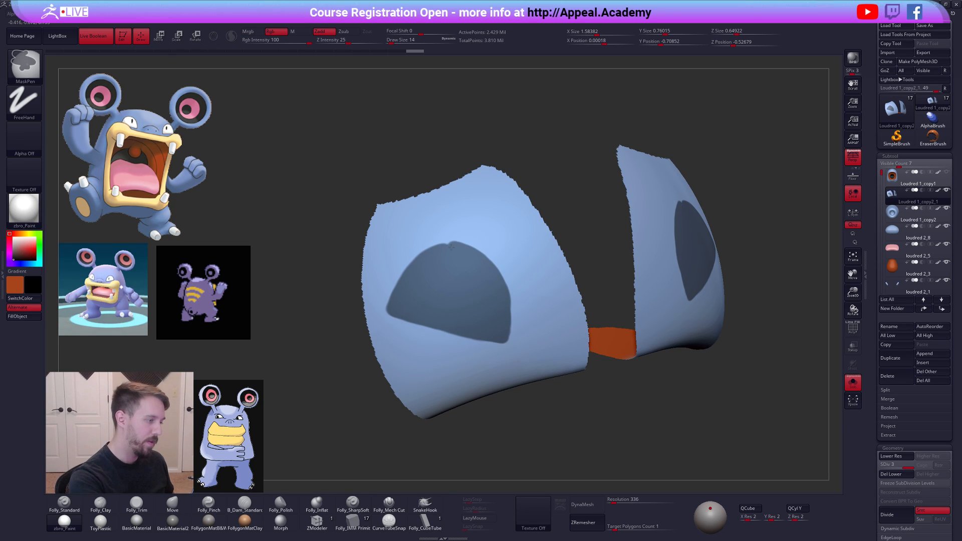
left_click_drag(423, 254, 396, 269, "ctrl")
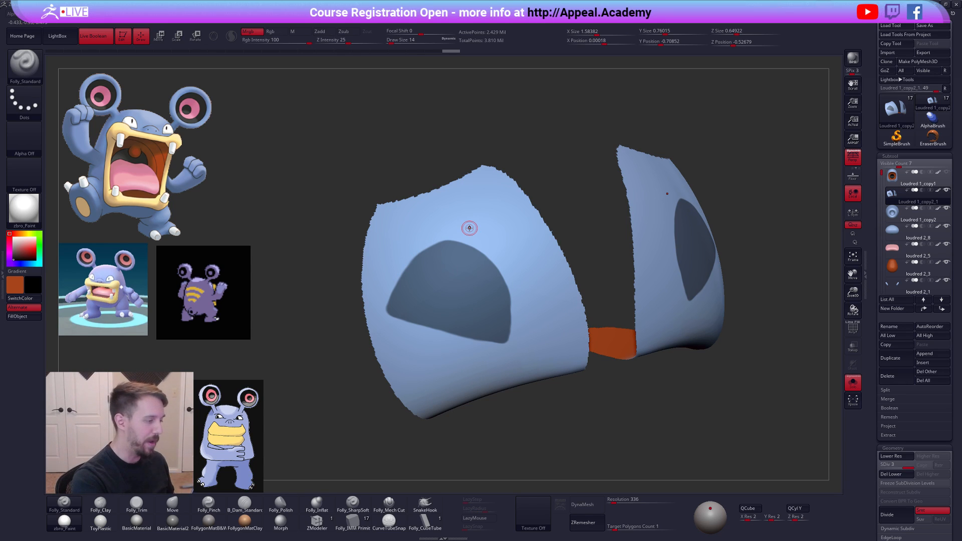
- Make the original body visible again and check the eye masks against the whole head
left_click_drag(666, 380, 609, 344, "shift")
left_click_drag(741, 440, 716, 375, "alt")
key("alt+s")
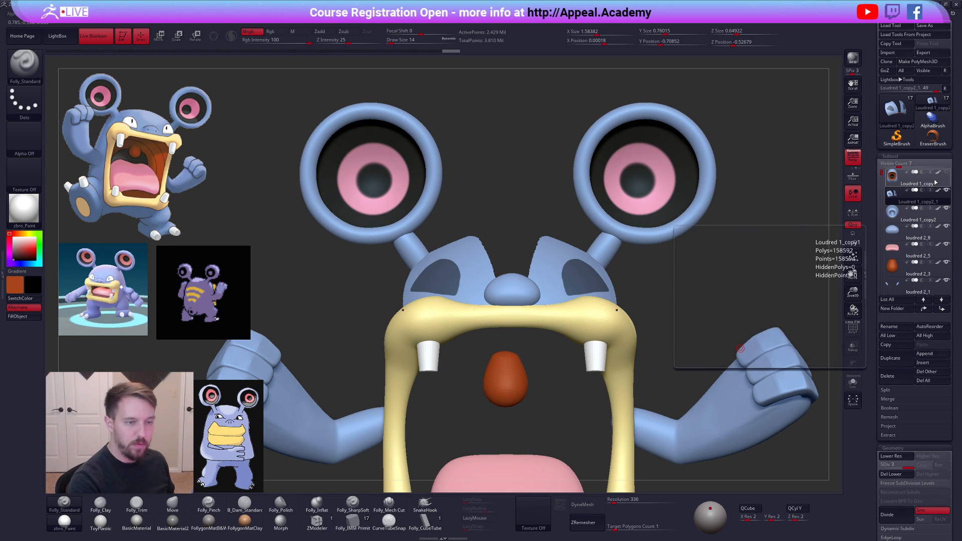
key("alt+s")
mouse_move(709, 354)
left_mouse_down()
mouse_move(650, 354)
mouse_move(646, 381)
mouse_move(658, 386)
mouse_move(660, 310)
left_mouse_up()
key("alt+s")
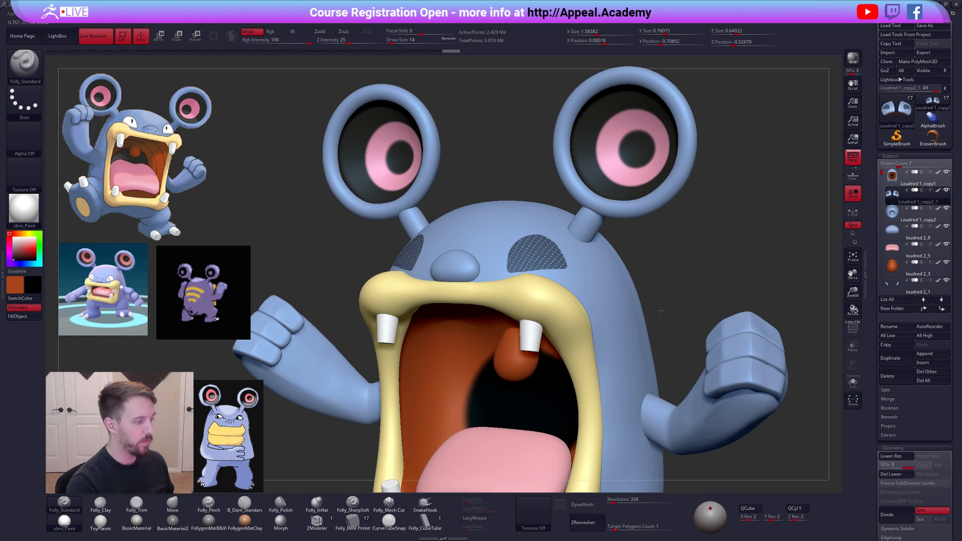
- Isolate the eye-area panels and turn the masked eye shapes into their own polygroup
key("ctrl+shift+s")
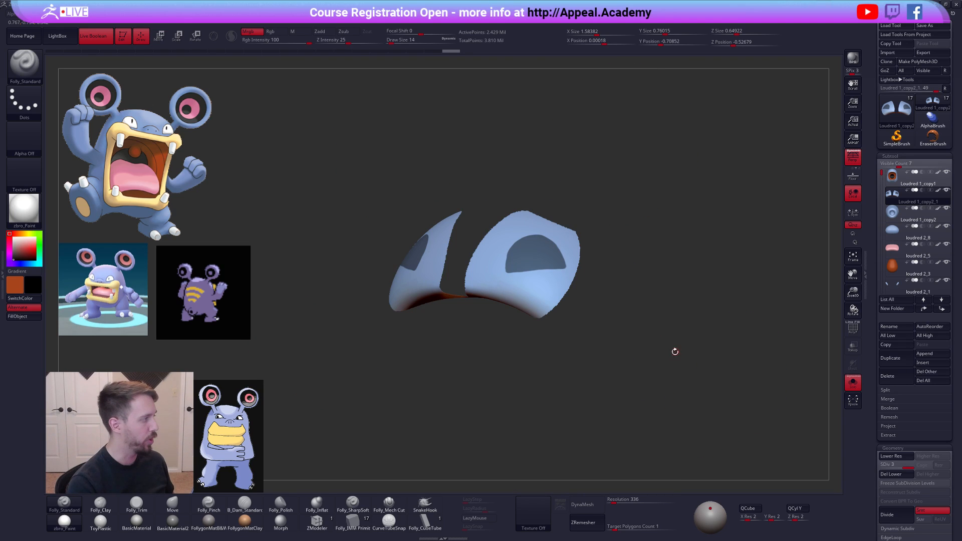
key("ctrl+shift+s")
left_click_drag(678, 354, 666, 359)
right_click_drag(594, 287, 628, 281)
key("ctrl+shift+s")
key("shift+f")
right_click_drag(546, 260, 556, 254)
key("ctrl+w")
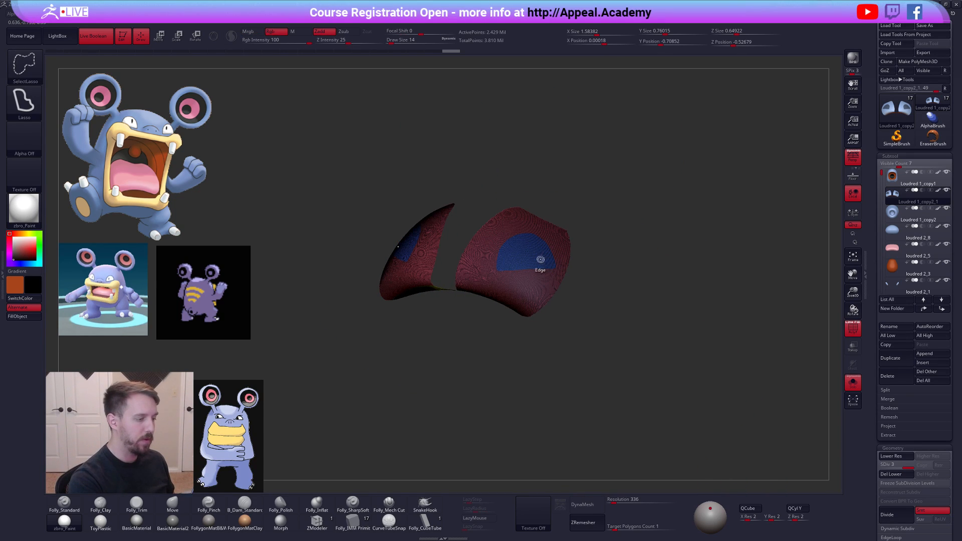
- Show only the eye-shape polygroup and delete the surrounding panel geometry
left_click(551, 256, "ctrl+shift")
key("Delete")
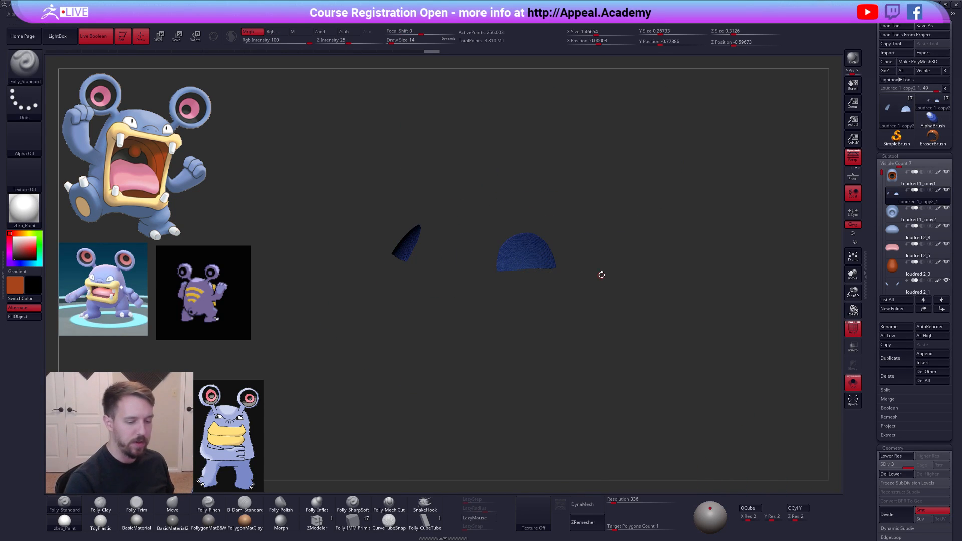
key("shift+d")
key("space")
left_click(642, 276)
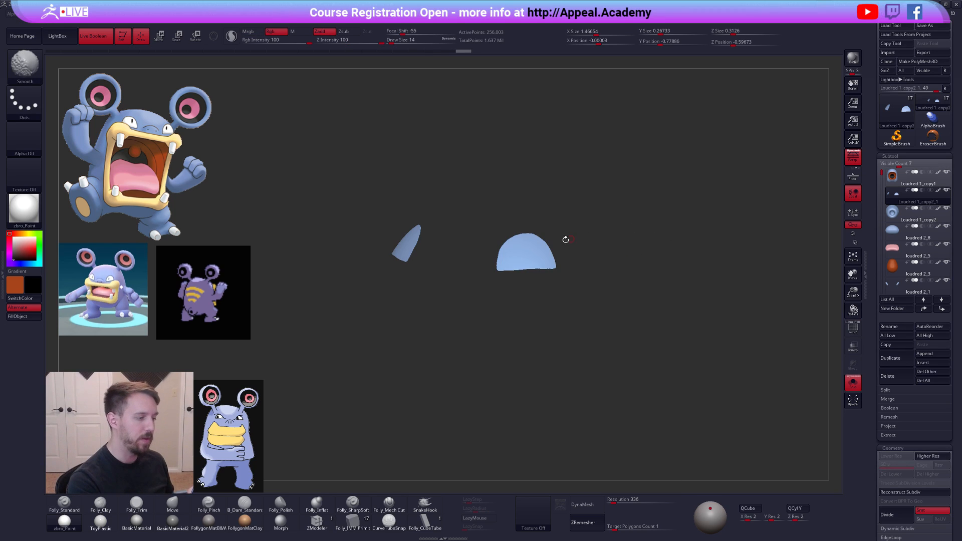
- Try to clean up the eye borders with Edge Loop, and with GroupsLoops at 4 loops and GPolish 50
left_click_drag(542, 274, 553, 326)
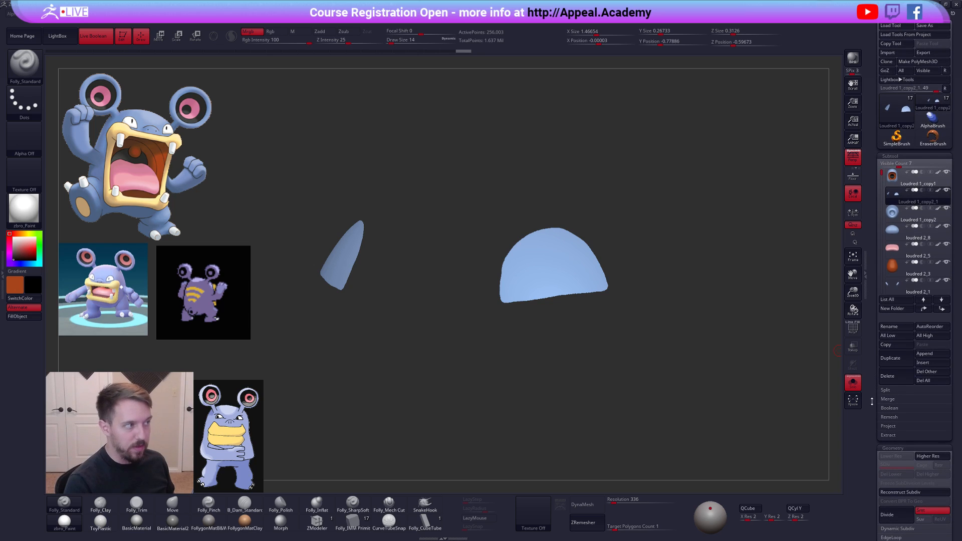
scroll(896, 368, "down", 5)
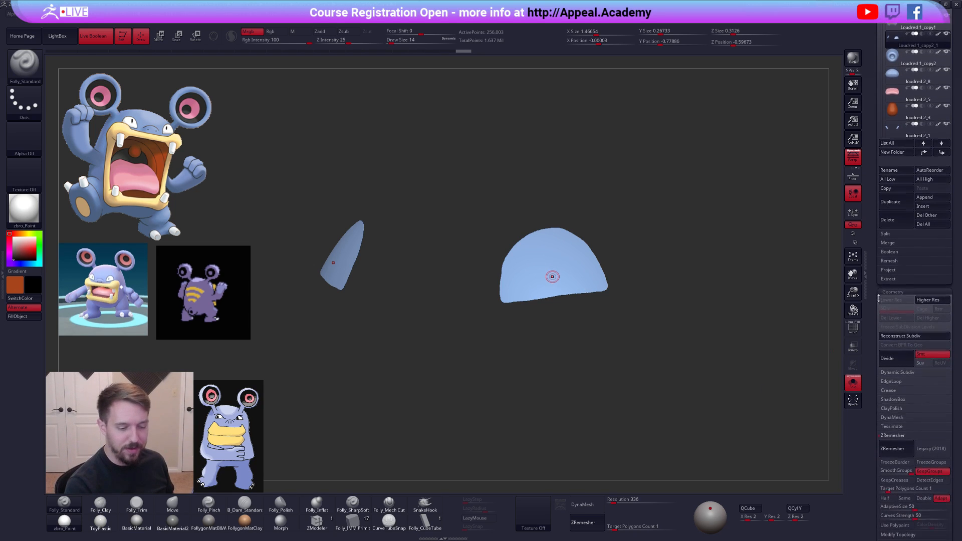
left_click(902, 373)
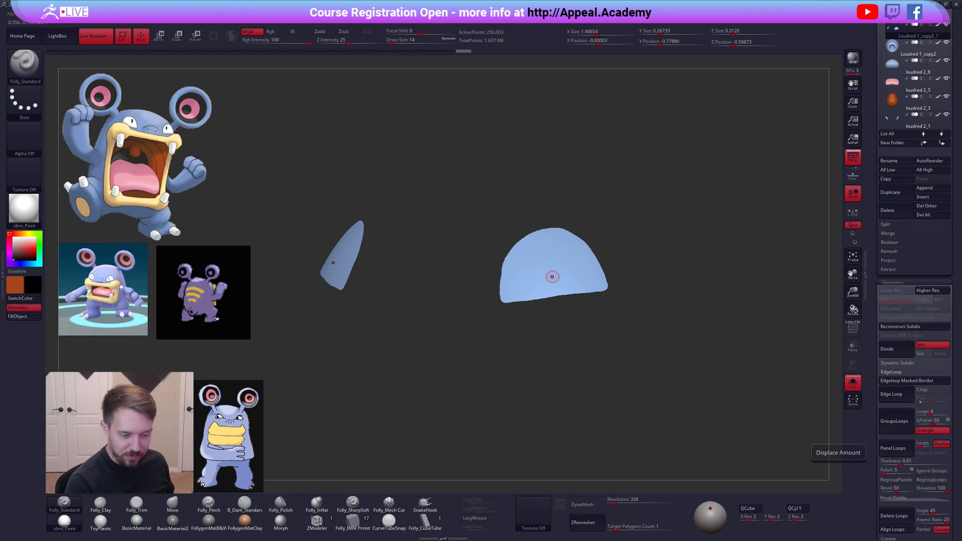
left_click(897, 395)
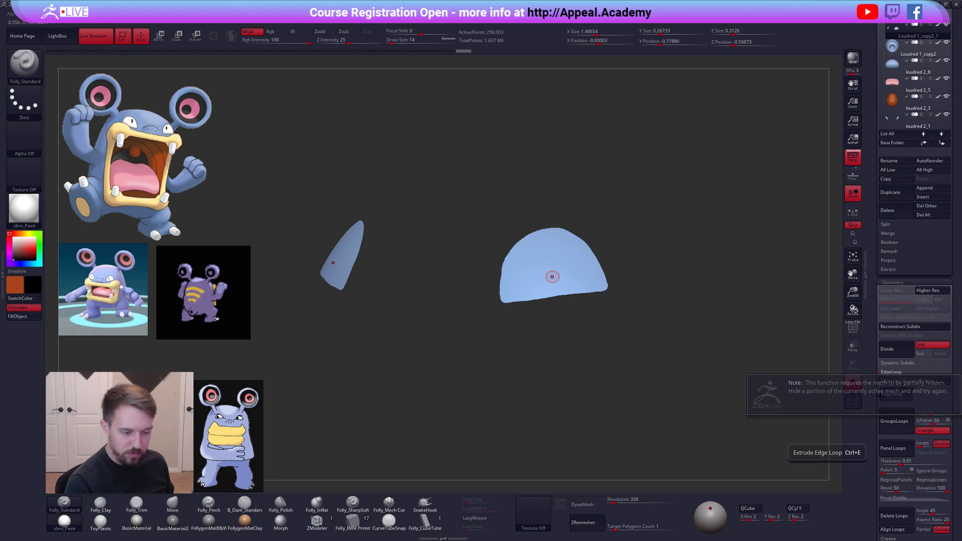
left_click(709, 272)
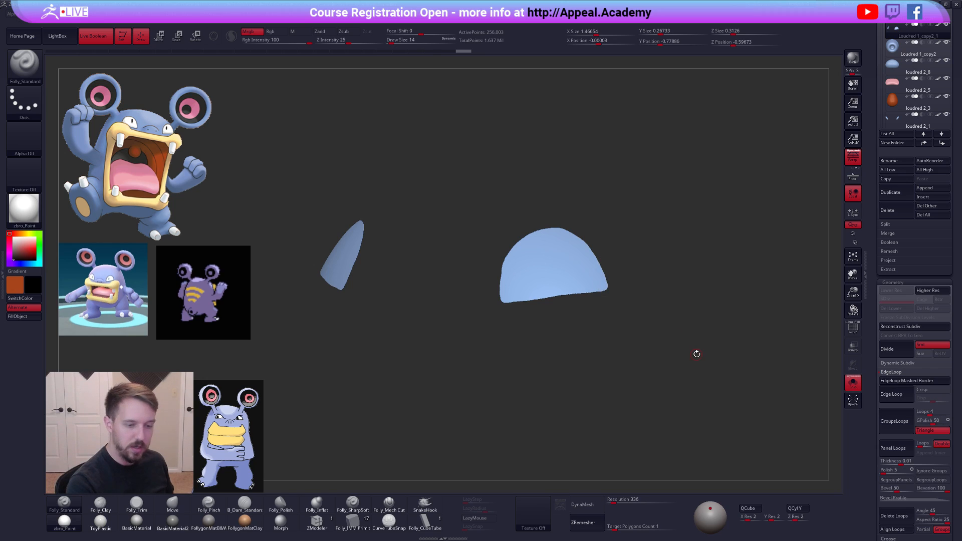
left_click(896, 428)
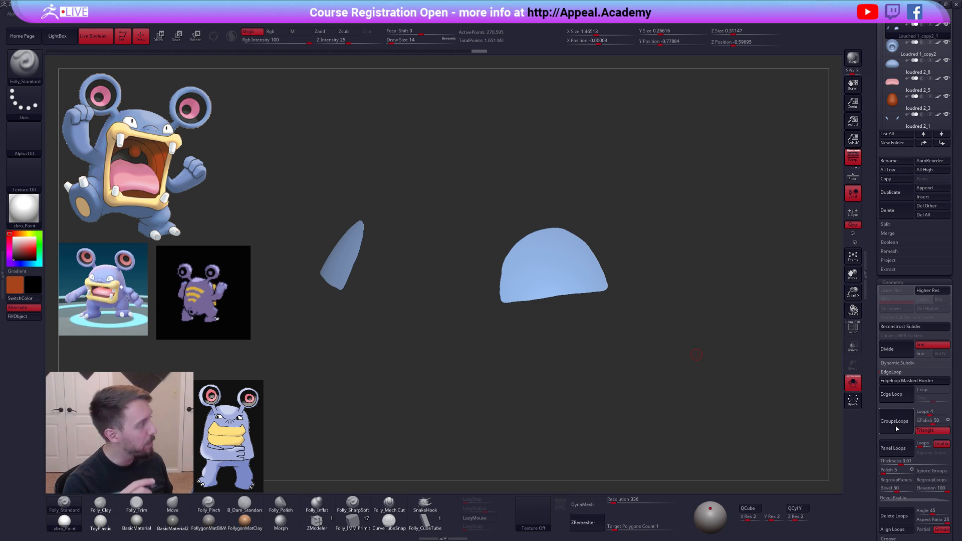
- Try remeshing the eye pieces with ZRemesher at a target polygon count of 1, and undo back to before the loop edits
scroll(896, 425, "up", 5)
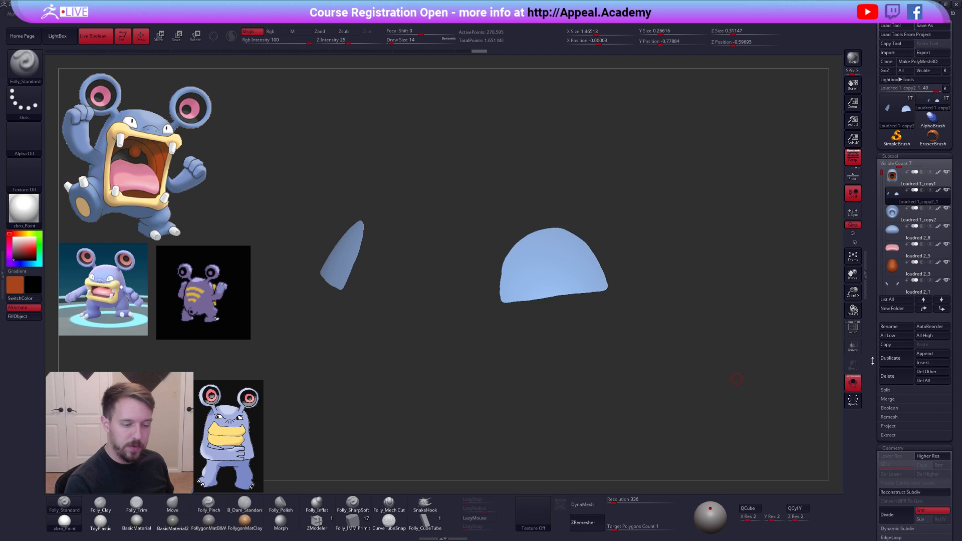
scroll(876, 282, "down", 5)
scroll(877, 282, "down", 3)
left_click(896, 282)
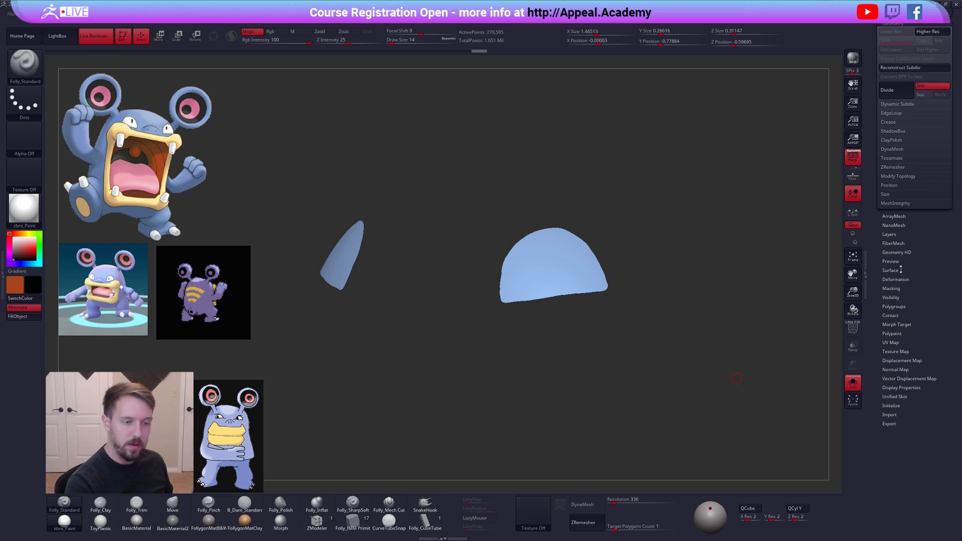
left_click(904, 227)
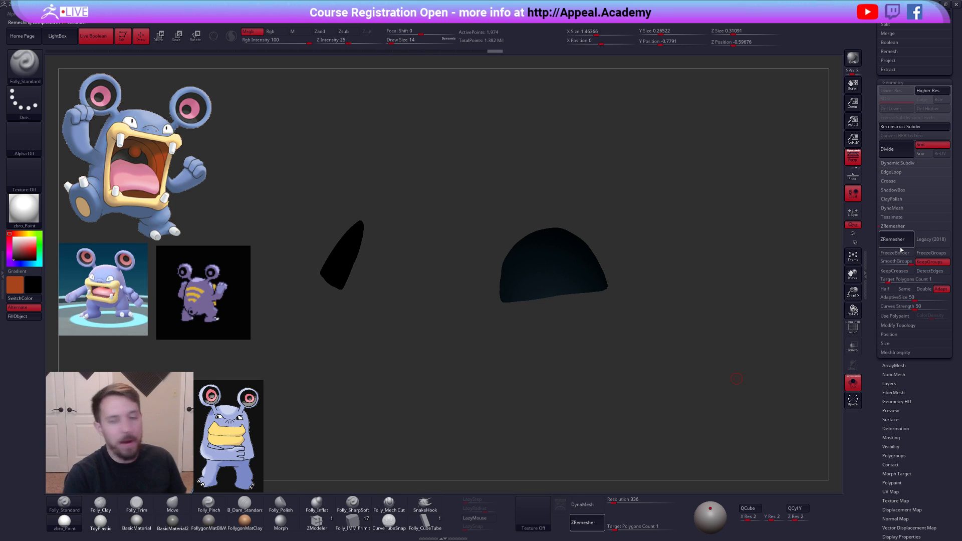
key("shift+f")
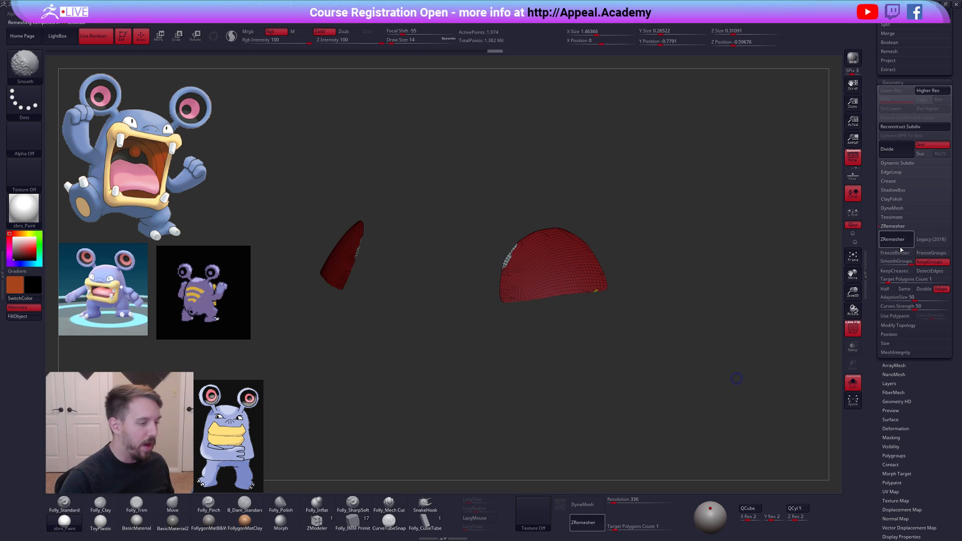
key("ctrl+z")
key("ctrl+z")
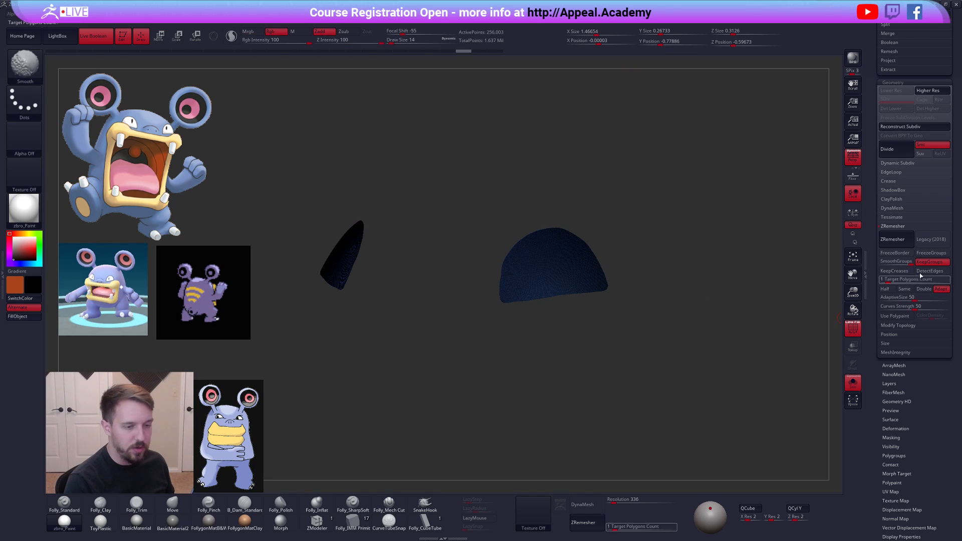
- Sample the eyes' blue as the active colour, remesh the eye pieces and inspect their wireframe
key("shift+f")
key("v")
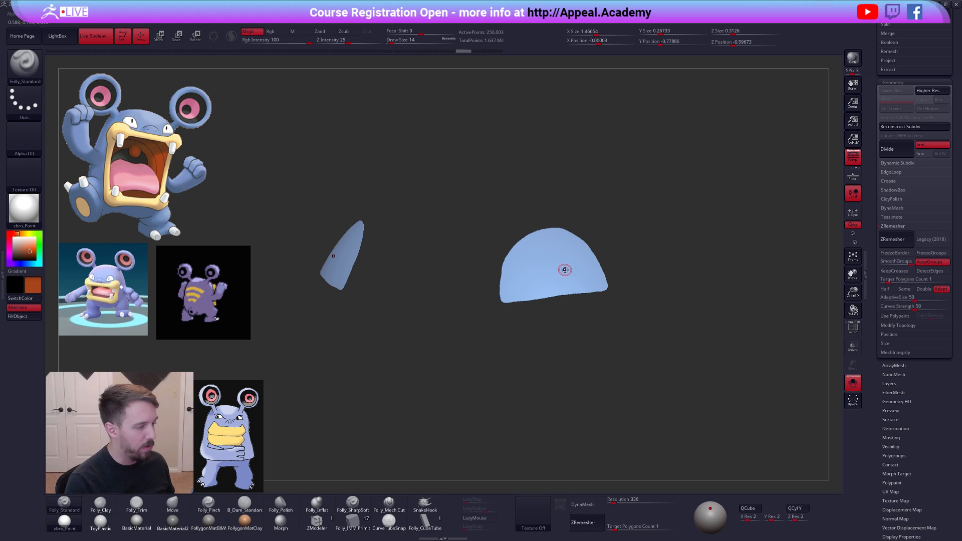
key("c")
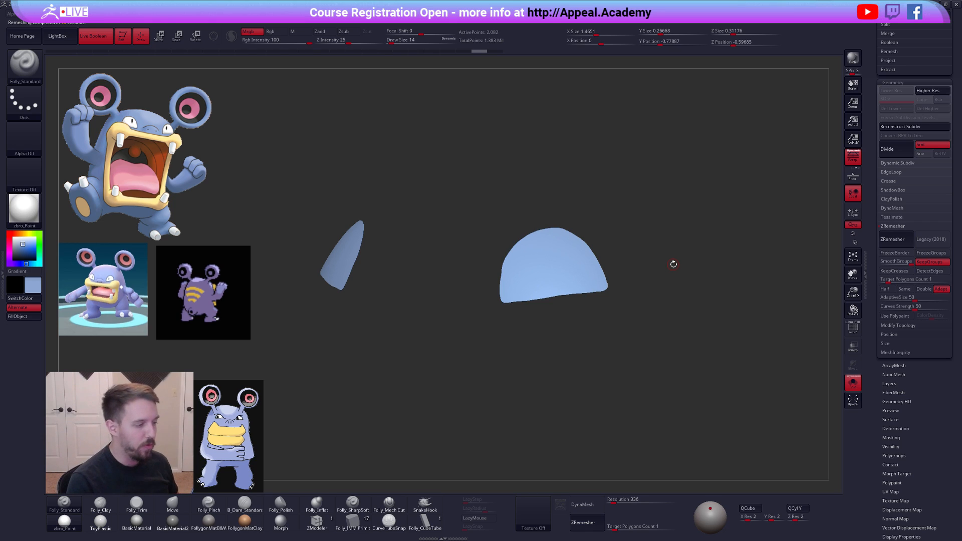
key("shift+f")
key("shift+f")
left_click_drag(615, 278, 627, 293, "alt")
key("shift+f")
key("shift+f")
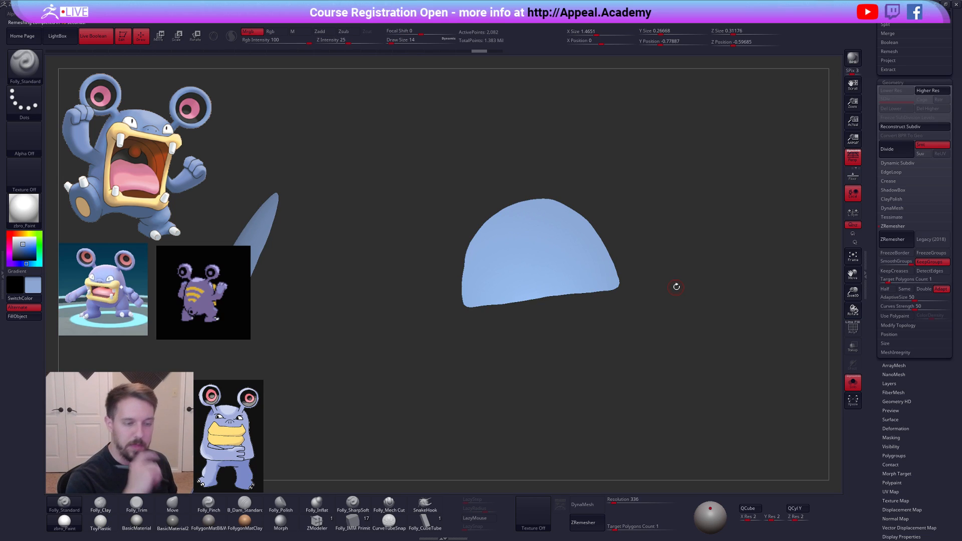
- Remesh the eye pieces with ZRemesher at a target polygon count of 0.1 and show the wireframe
left_click_drag(901, 279, 873, 286)
left_click(895, 244)
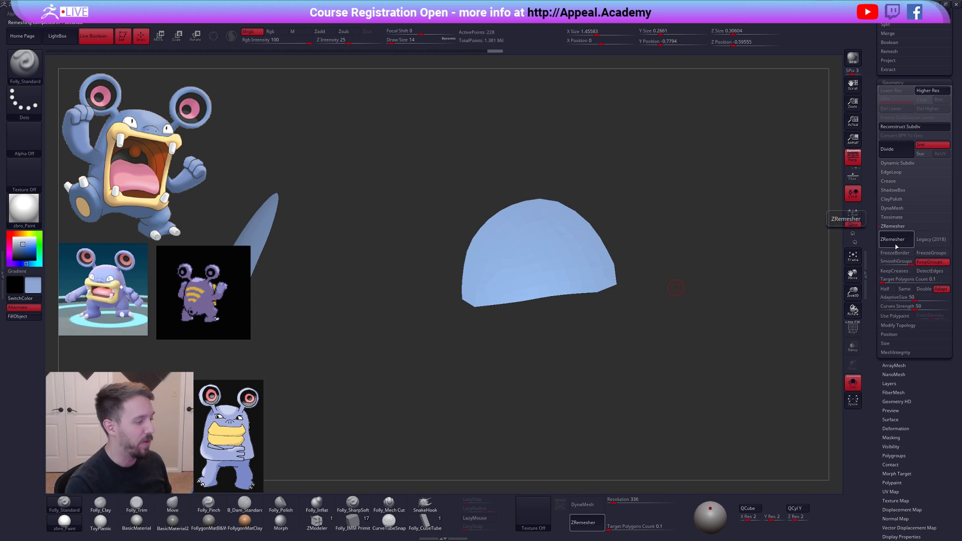
key("shift+f")
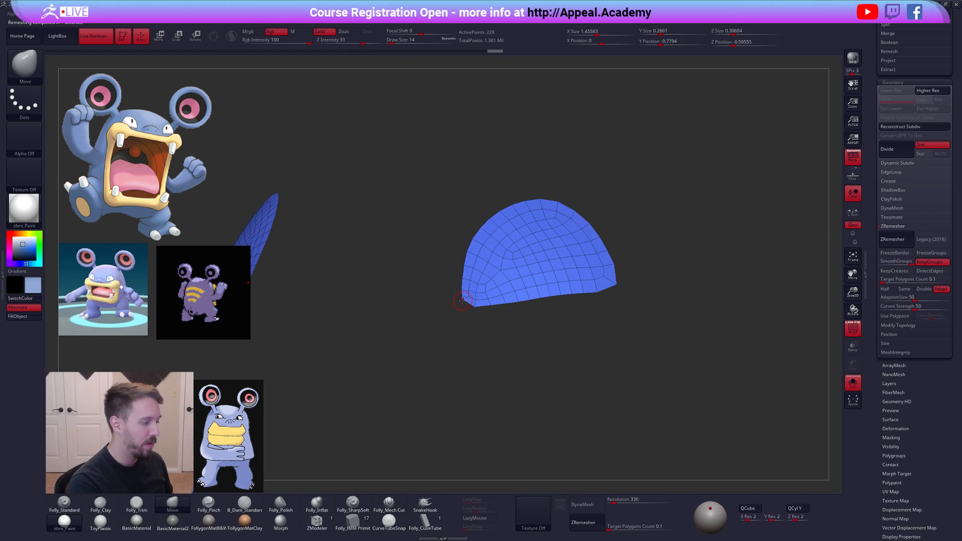
- Pull the lower corners of the eyes outward into sharper points with the Move brush and fill the eyes with white
left_click_drag(460, 312, 463, 321)
left_click_drag(621, 280, 631, 334)
key("alt+s")
left_click_drag(693, 373, 646, 356, "shift")
key("shift+f")
key("alt+s")
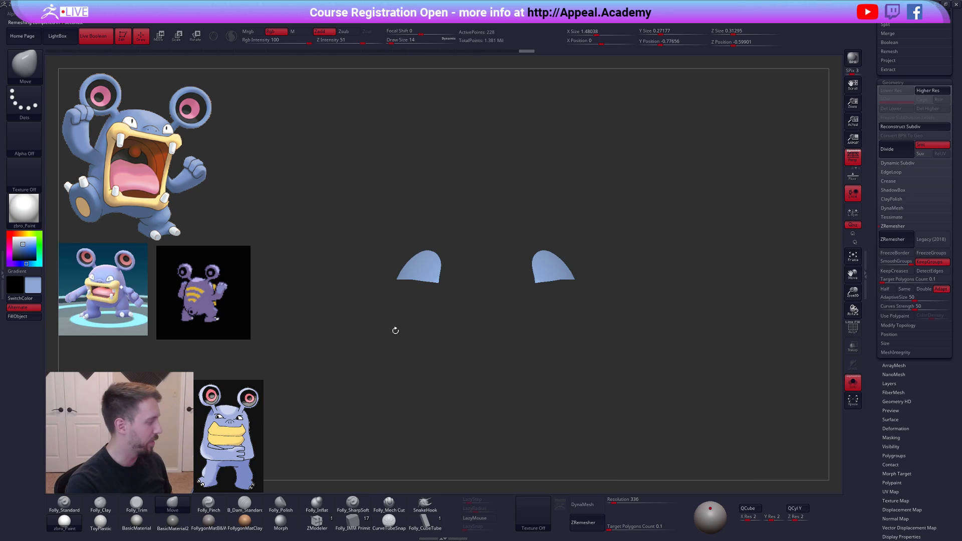
left_click(13, 237)
left_click(17, 316)
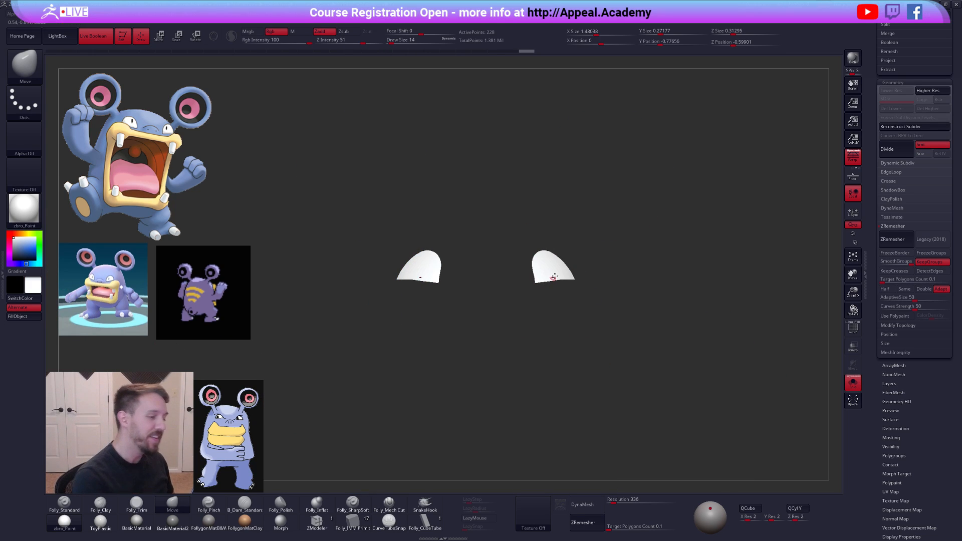
- Extrude the eye surfaces with ZModeler to give them thickness, turn on smooth subdivision preview and show the whole character
left_click(317, 523)
scroll(551, 273, "up", 5)
key("shift+f")
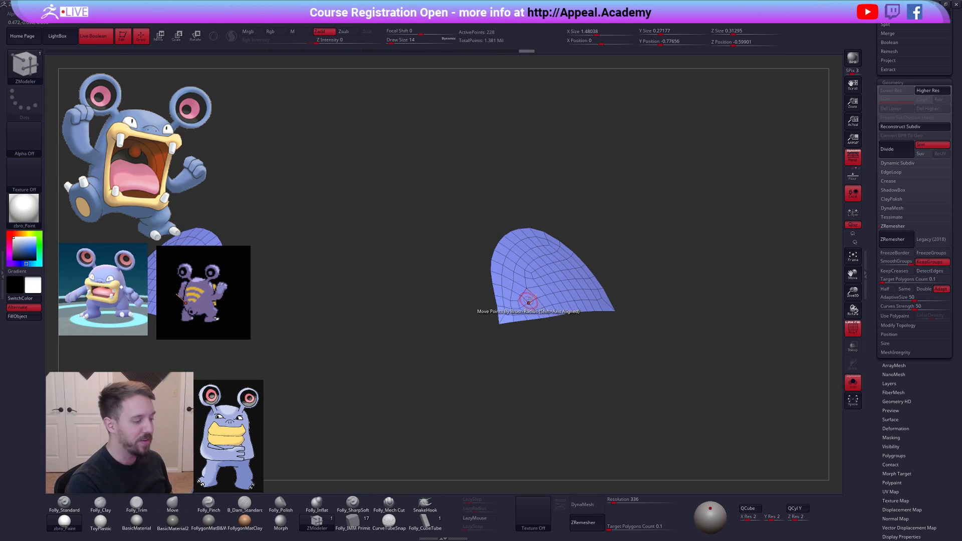
left_click_drag(531, 297, 601, 313)
key("d")
key("shift+f")
key("alt+s")
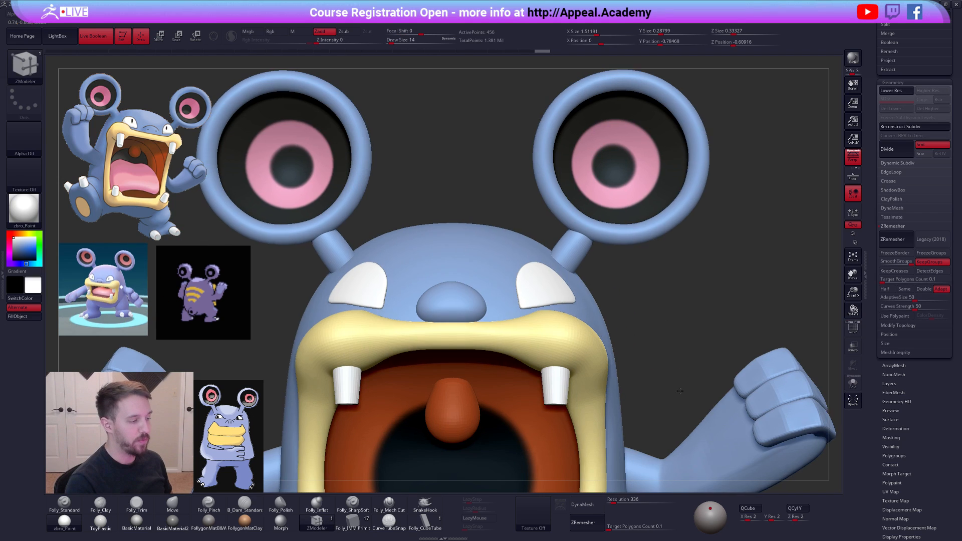
- Reshape the white eyes with the Move brush, adjusting their upper curves and inner lower corners to follow the head
left_click_drag(680, 391, 646, 371)
key("b")
key("m")
key("v")
key("space")
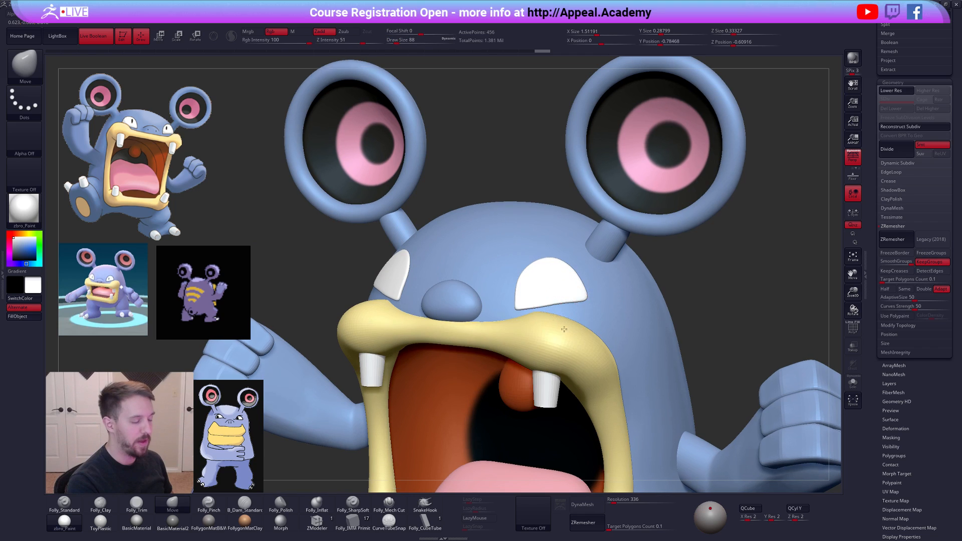
right_click_drag(564, 329, 562, 307)
left_click_drag(563, 309, 563, 312)
key("space")
left_click_drag(530, 270, 554, 254)
right_click_drag(601, 263, 570, 266)
left_click_drag(559, 260, 557, 257)
left_click_drag(526, 289, 537, 296)
right_click_drag(541, 297, 562, 309, "shift")
mouse_move(622, 305)
right_mouse_down("ctrl")
mouse_move(636, 373)
mouse_move(626, 319)
mouse_move(634, 322)
mouse_move(606, 260)
right_mouse_up("ctrl")
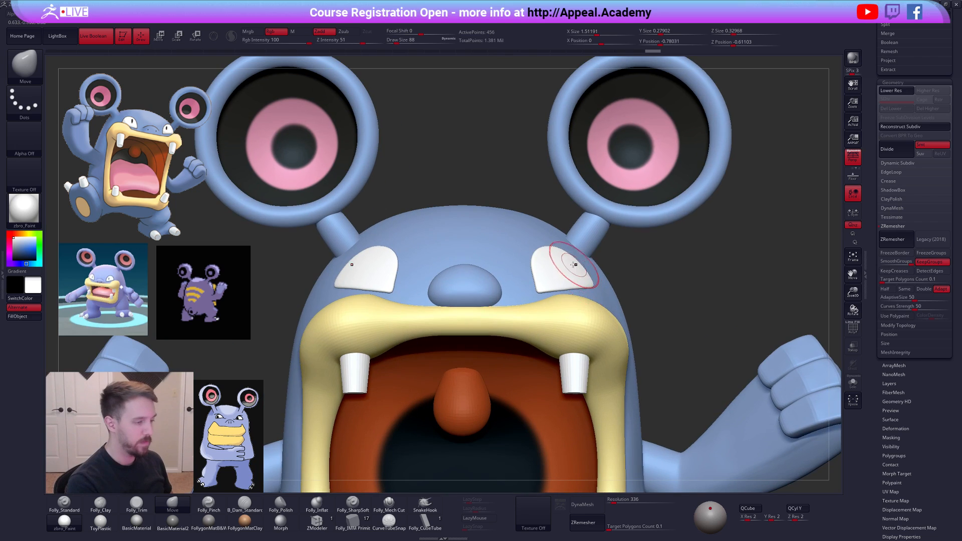
- Reposition the eyes on the head with the transform gizmo and adjust their shape with the Move brush at draw size 150
key("w")
mouse_move(561, 267)
left_mouse_down()
mouse_move(600, 223)
mouse_move(578, 250)
left_mouse_up()
key("q")
right_click_drag(574, 304, 560, 305)
right_click_drag(547, 248, 566, 321, "ctrl")
right_click_drag(566, 321, 616, 326)
right_click_drag(651, 365, 603, 351)
key("space")
left_click_drag(591, 289, 592, 289)
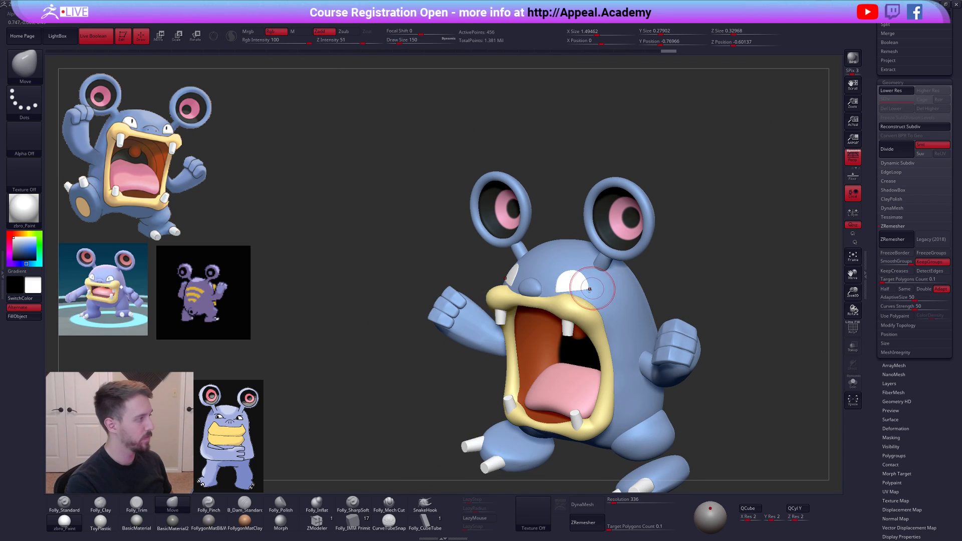
- Adjust the eyes' placement against the head slightly with the transform gizmo
right_click_drag(553, 346, 573, 275, "ctrl")
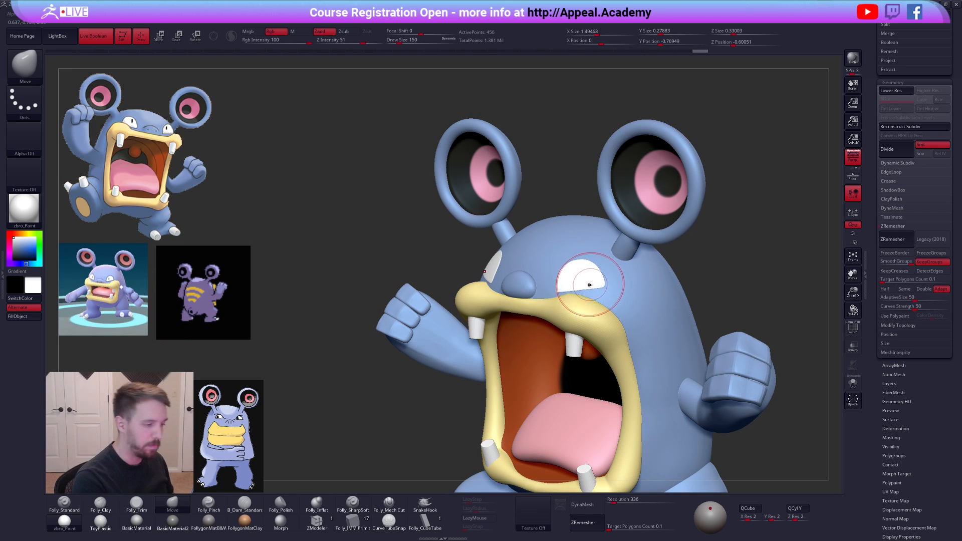
right_click_drag(571, 268, 581, 266)
key("w")
mouse_move(579, 290)
left_mouse_down()
mouse_move(569, 165)
mouse_move(578, 165)
left_mouse_up()
key("q")
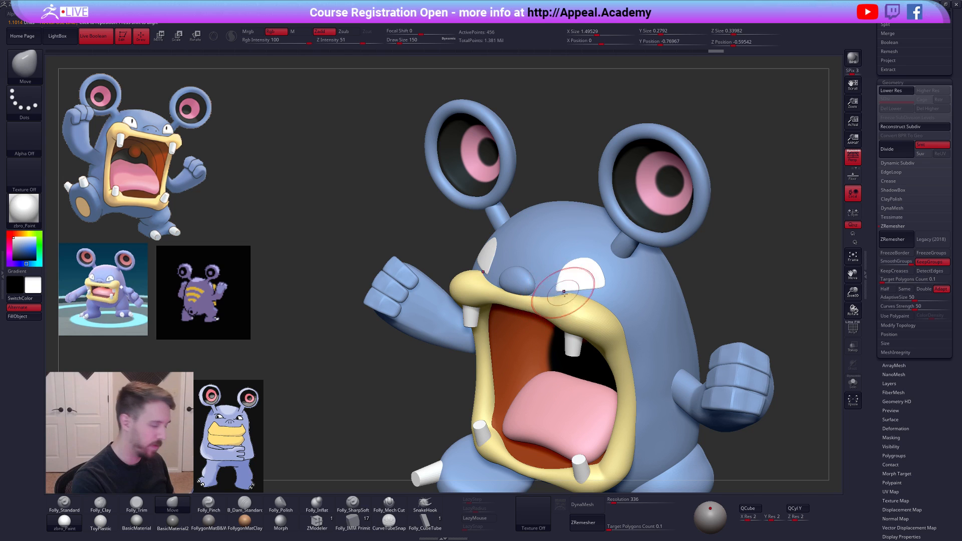
- Refine the eye outlines with the Move brush at draw size 96, check their wireframe and reduce the draw size to 54
right_click_drag(583, 286, 539, 321)
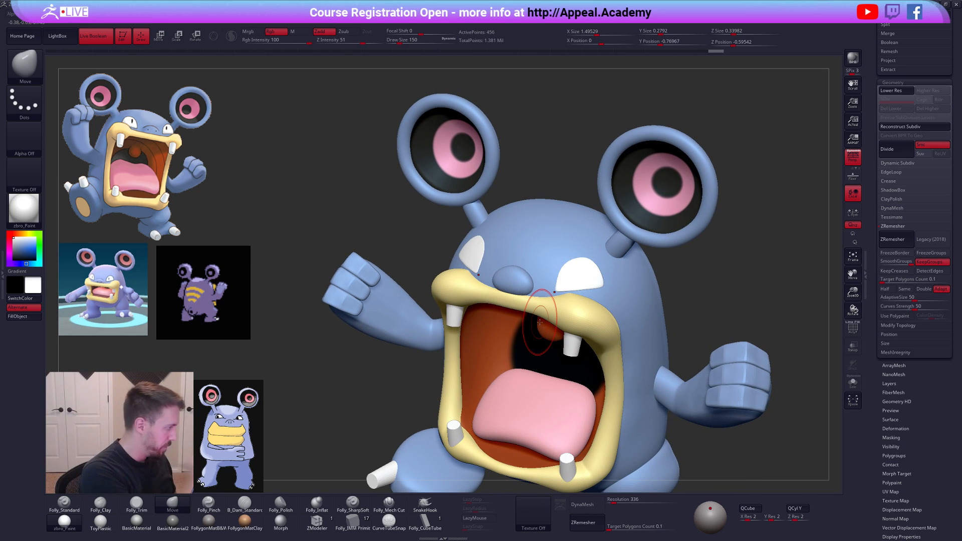
mouse_move(565, 268)
right_mouse_down("ctrl")
mouse_move(571, 291)
mouse_move(561, 283)
right_mouse_up("ctrl")
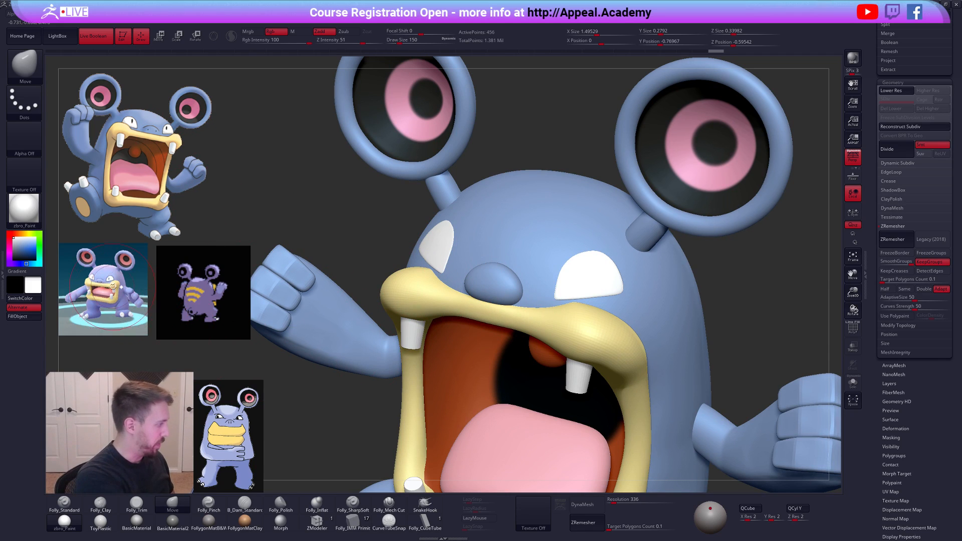
key("space")
left_click_drag(589, 271, 582, 277)
key("shift+f")
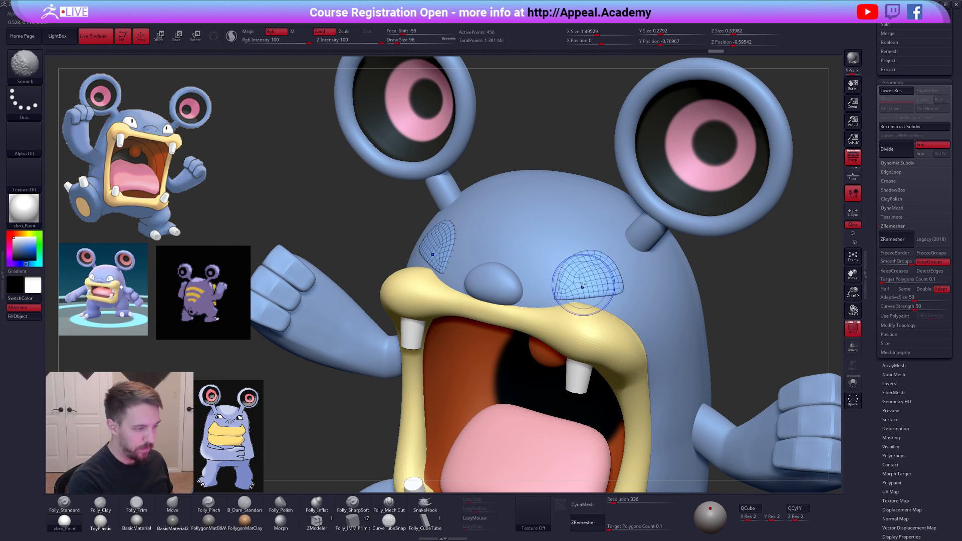
key("shift+f")
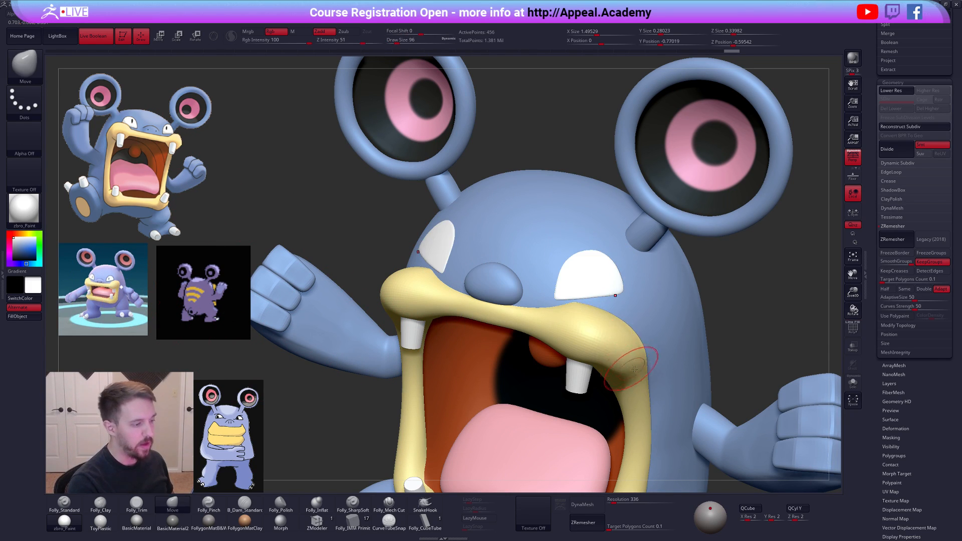
key("space")
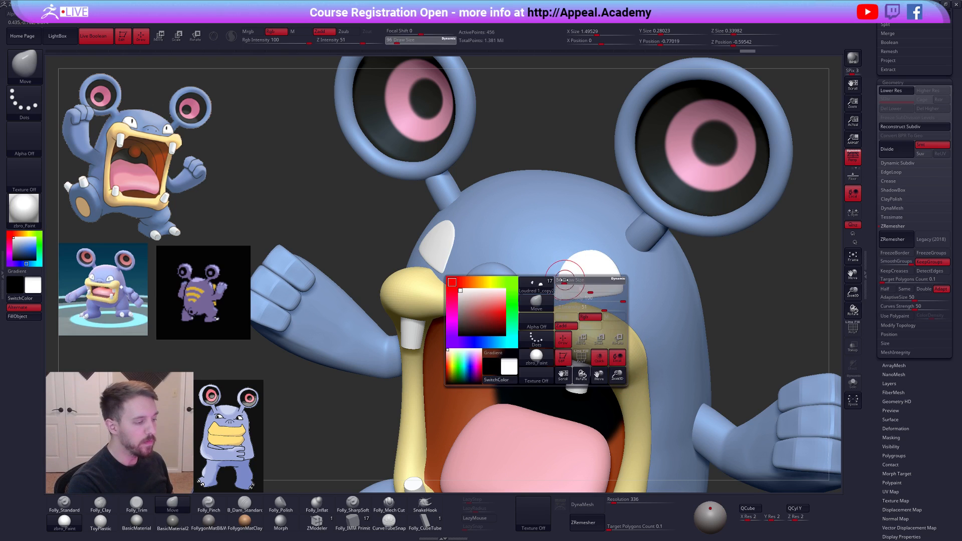
key("ctrl")
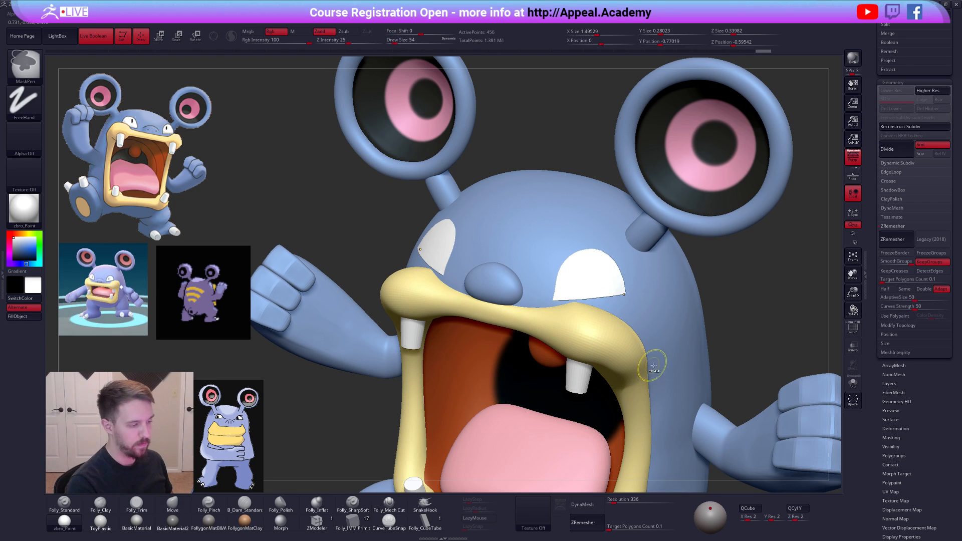
- Subdivide the white eyes four times to subdivision level 5 and check them on the whole character
key("ctrl+d")
key("ctrl+d")
key("ctrl+d")
key("ctrl+d")
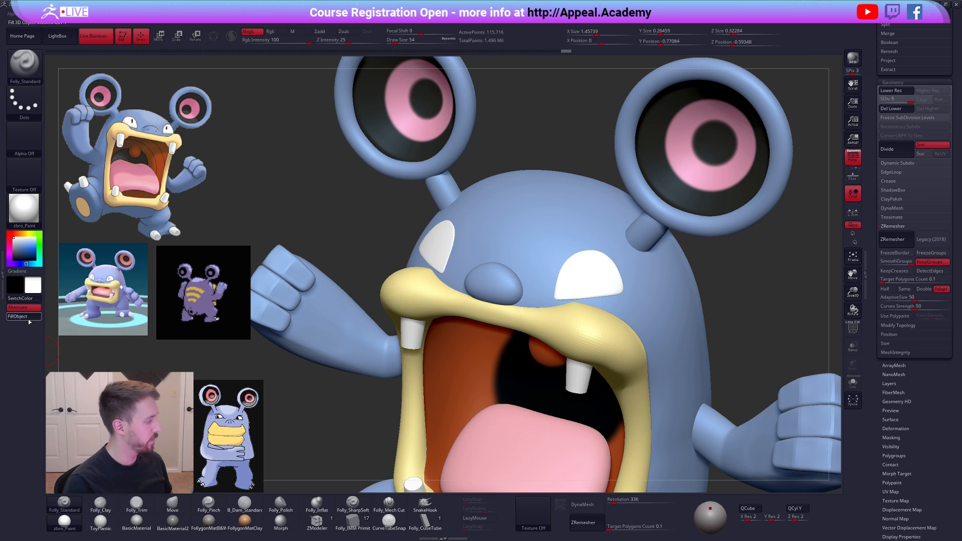
scroll(669, 350, "down", 5)
left_click_drag(584, 316, 461, 266, "alt")
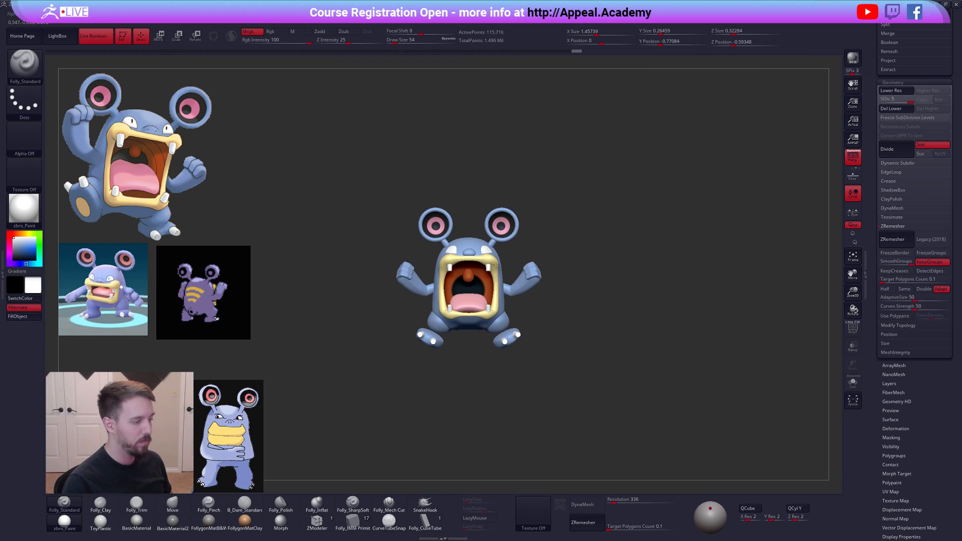
scroll(462, 266, "up", 3)
left_click_drag(662, 326, 678, 323)
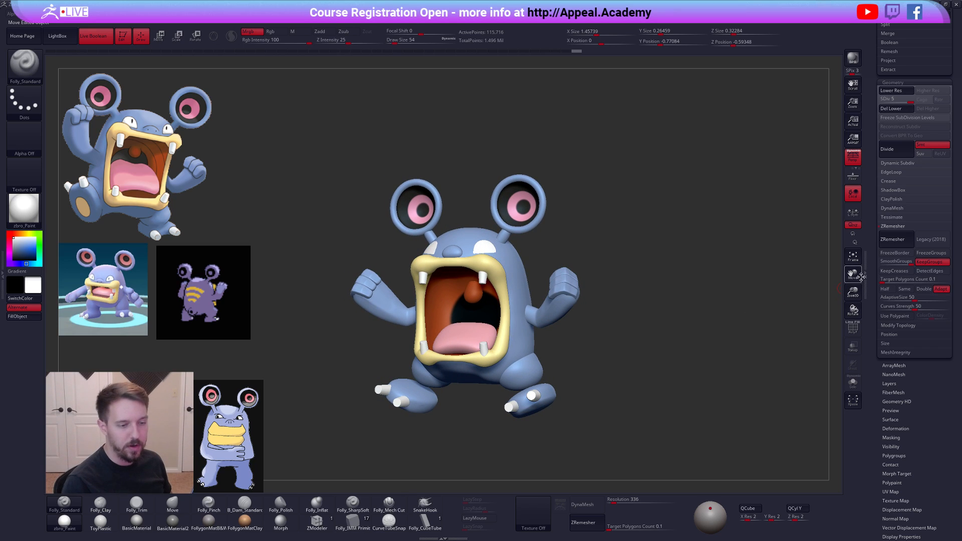
- Duplicate the white eyes subtool and delete the copy's lower subdivision levels
scroll(861, 300, "up", 5)
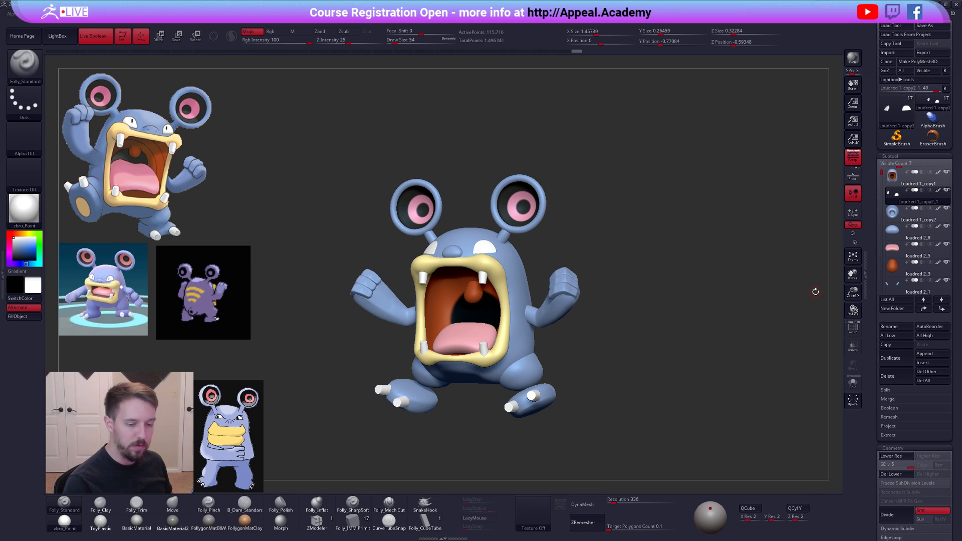
left_click(890, 357)
left_click(890, 474)
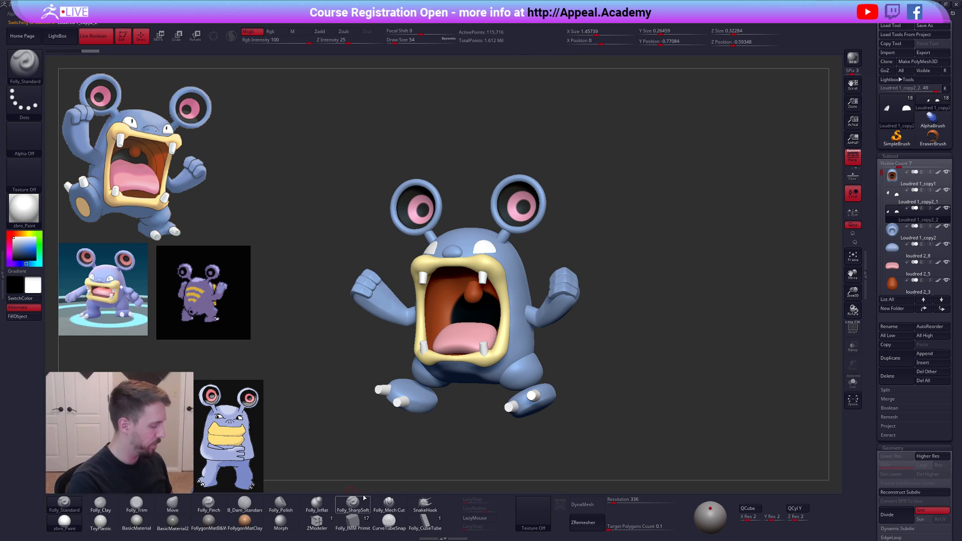
- Insert small mirrored black spheres as pupils on the eyes with the Folly_IMM Primitives brush at draw size 14
left_click(366, 523)
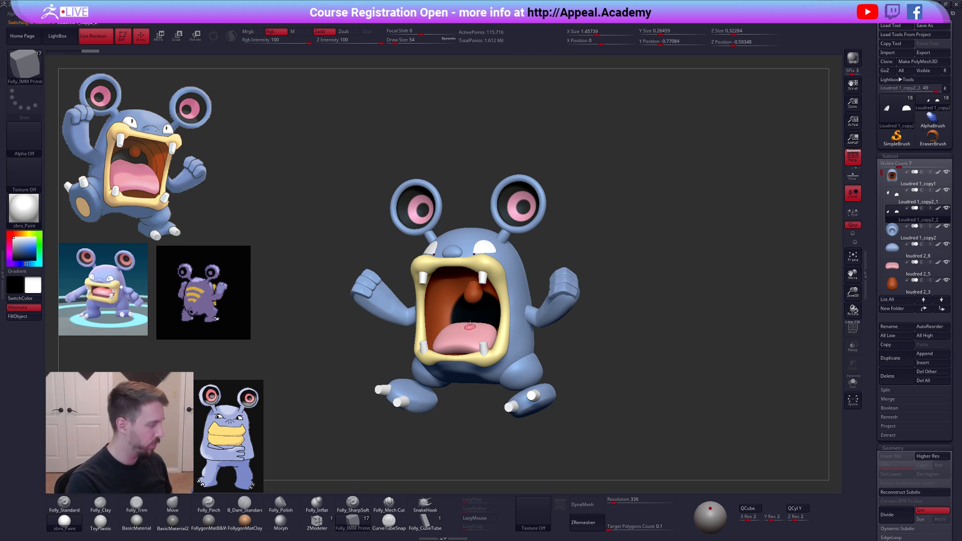
key("v")
right_click_drag(484, 267, 484, 248)
scroll(483, 249, "up", 6)
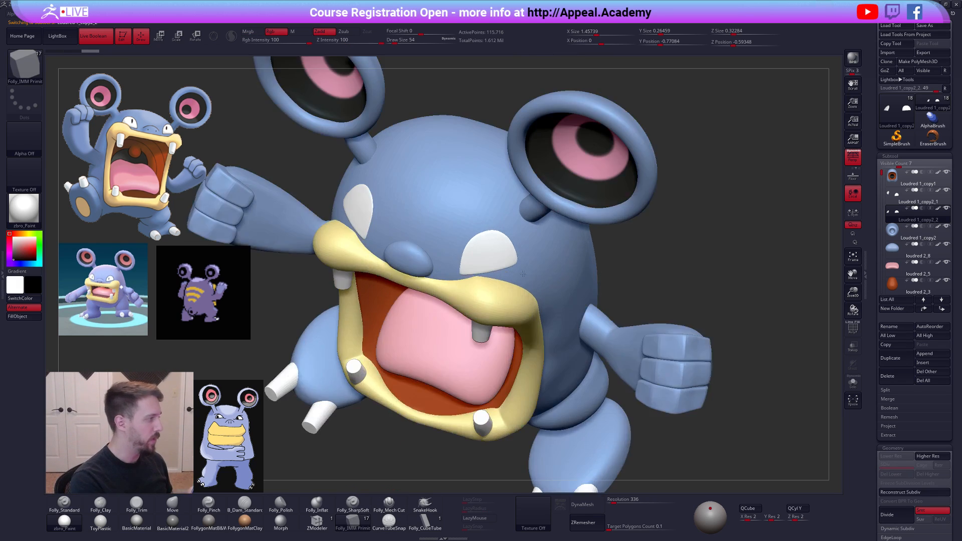
scroll(471, 260, "up", 2)
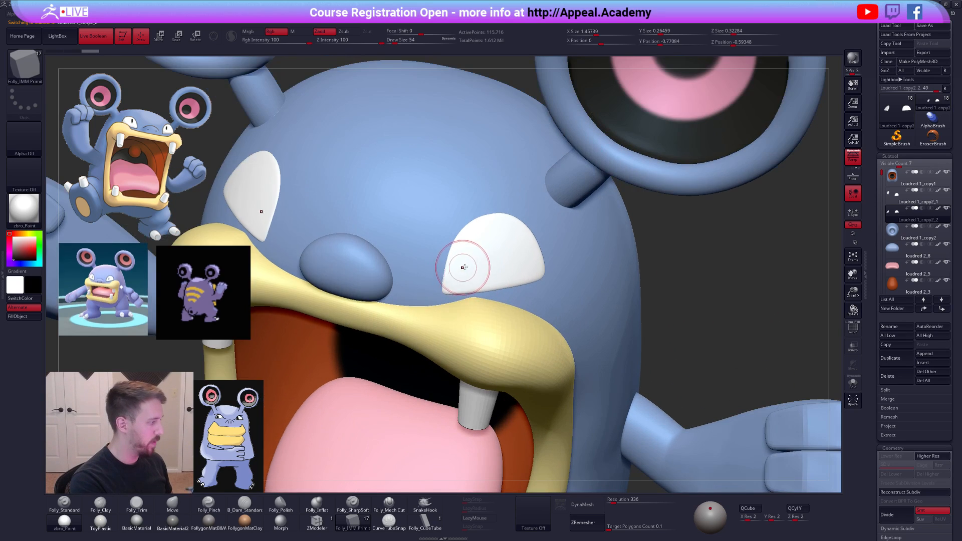
key("space")
left_click_drag(472, 262, 476, 264)
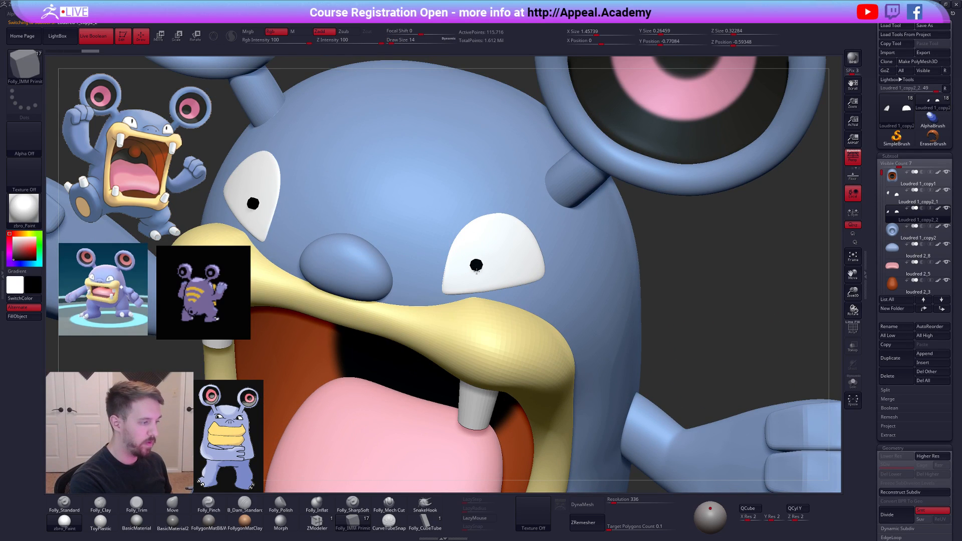
- Isolate the black pupils in the duplicated subtool and delete its copied eye geometry
key("ctrl+shift+s")
key("f")
key("shift+f")
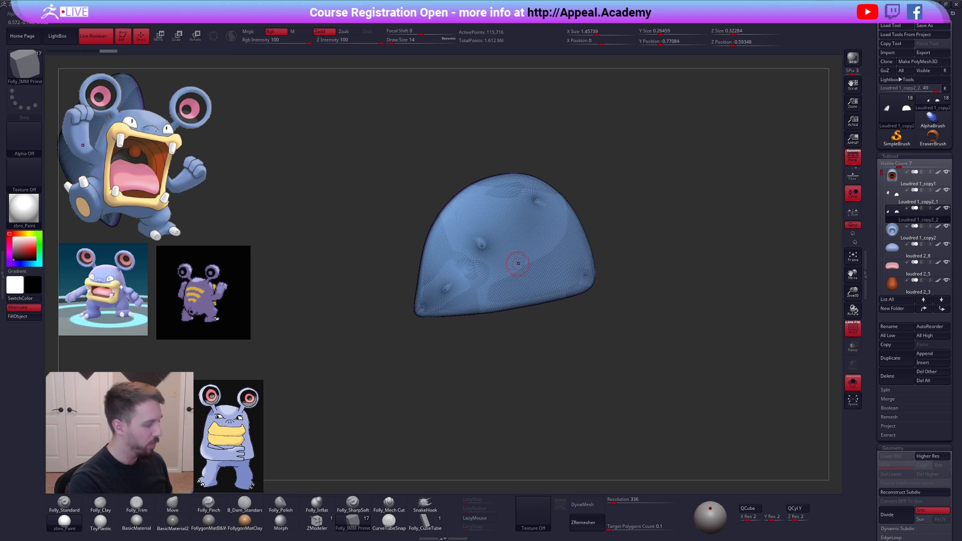
key("space")
left_click_drag(472, 268, 476, 274)
key("shift+f")
left_click(475, 273, "ctrl+shift")
key("space")
key("w")
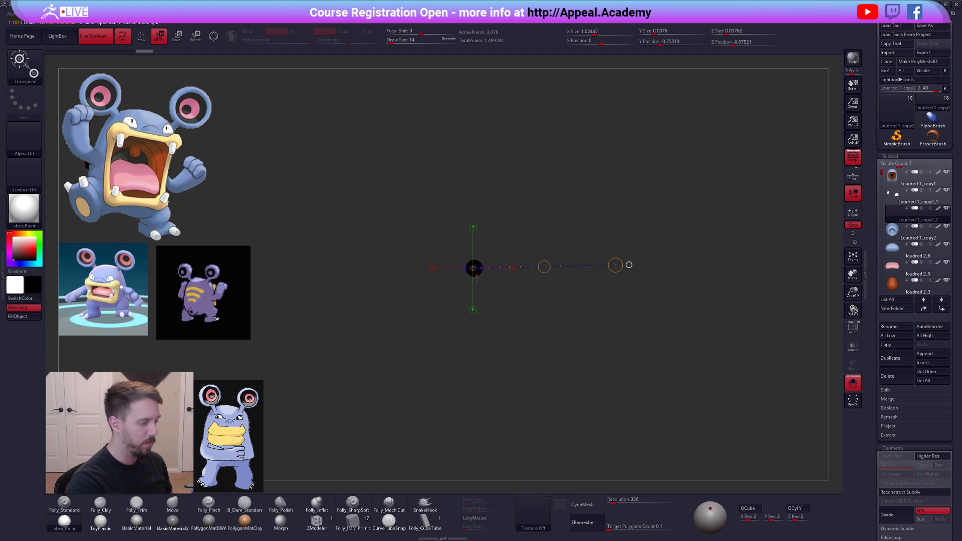
left_click(476, 276, "ctrl+shift")
- Scale, flatten and position the pupils into small upright ovals on the white eyes with the transpose line
key("y")
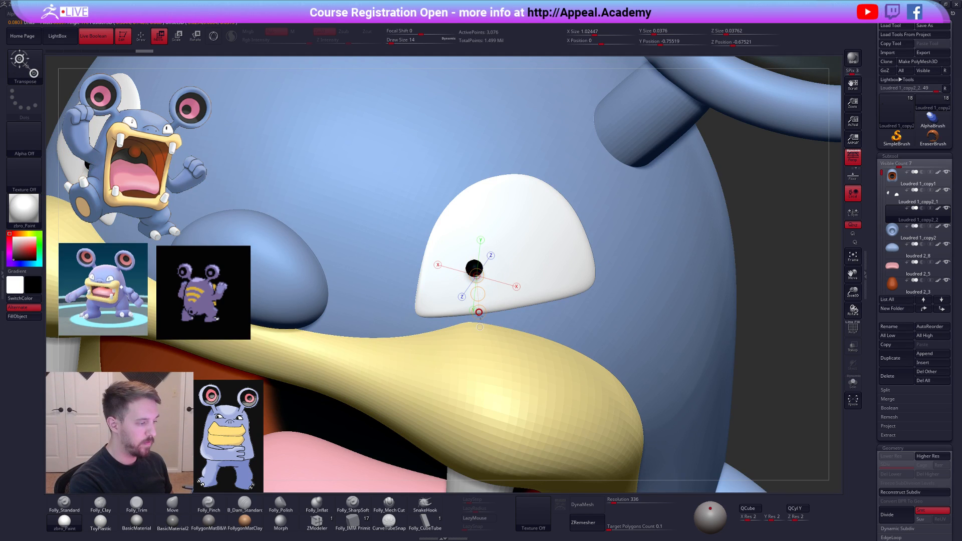
left_click(500, 266)
right_click_drag(485, 291, 517, 265)
key("shift+f")
left_click_drag(517, 264, 497, 269)
key("q")
mouse_move(601, 351)
left_mouse_down("shift")
mouse_move(627, 377)
mouse_move(635, 406)
mouse_move(620, 421)
mouse_move(640, 393)
left_mouse_up("shift")
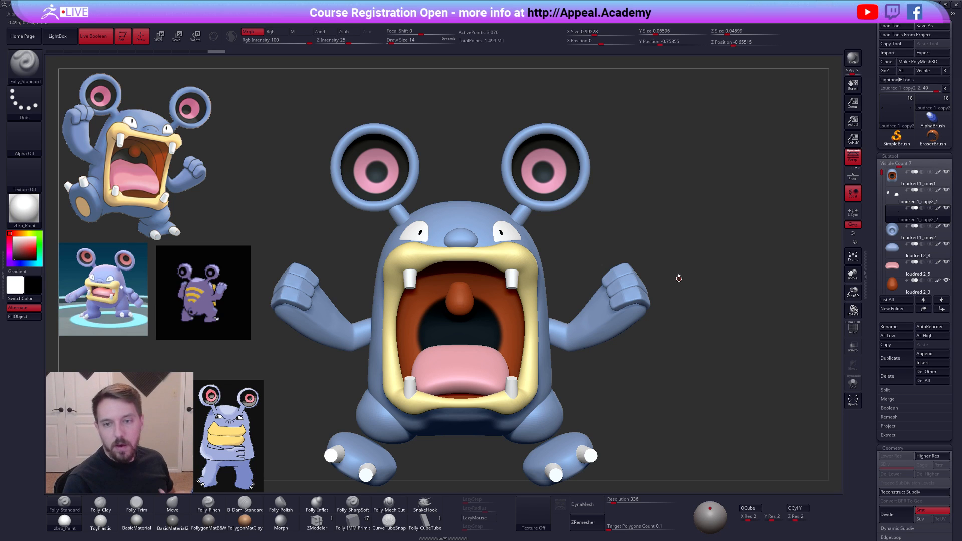
- Adjust the pupils' depth against the white eye surfaces with the transpose line, checking them from the side
right_click_drag(510, 236, 590, 275)
key("w")
key("shift+f")
left_click(581, 283)
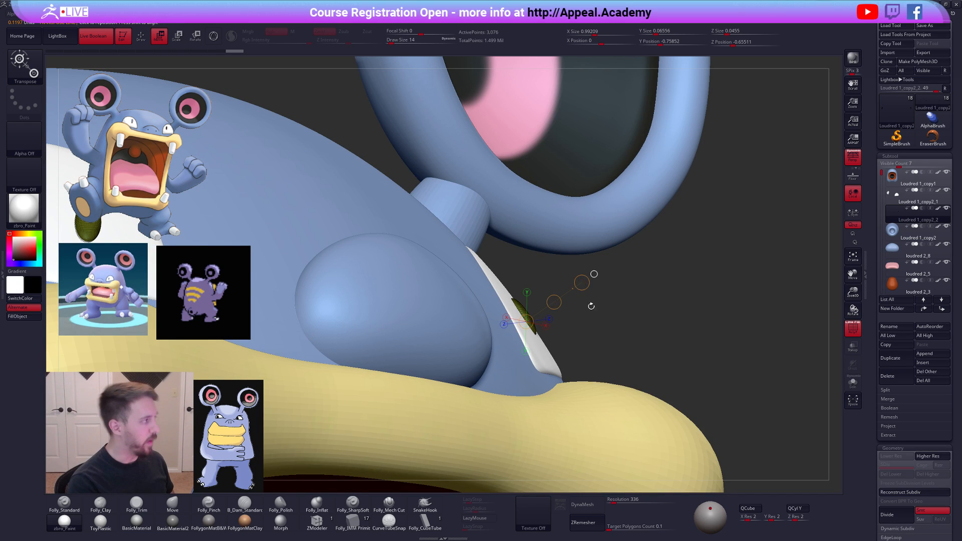
key("q")
mouse_move(592, 273)
right_mouse_down()
mouse_move(575, 350)
mouse_move(554, 317)
mouse_move(546, 338)
right_mouse_up()
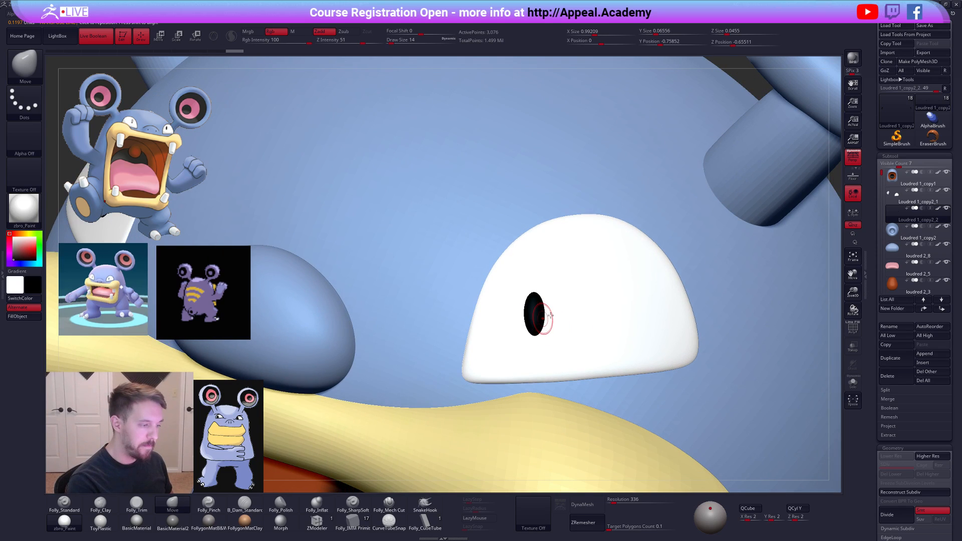
- Stretch the pupils slightly taller with the transpose line and check the face from the front and at an angle
key("w")
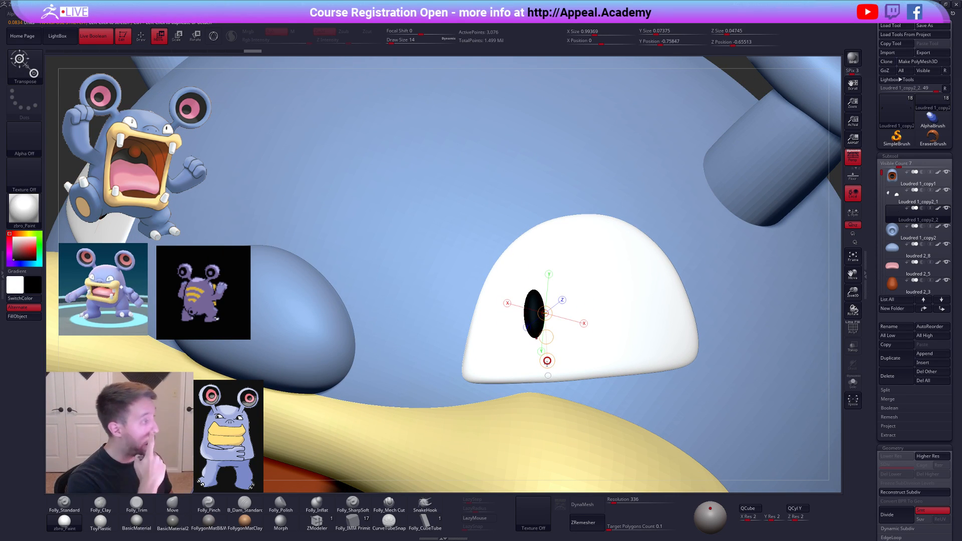
mouse_move(589, 344)
right_mouse_down("ctrl")
mouse_move(581, 311)
mouse_move(647, 365)
mouse_move(616, 335)
right_mouse_up("ctrl")
key("q")
right_click_drag(668, 419, 661, 431, "ctrl")
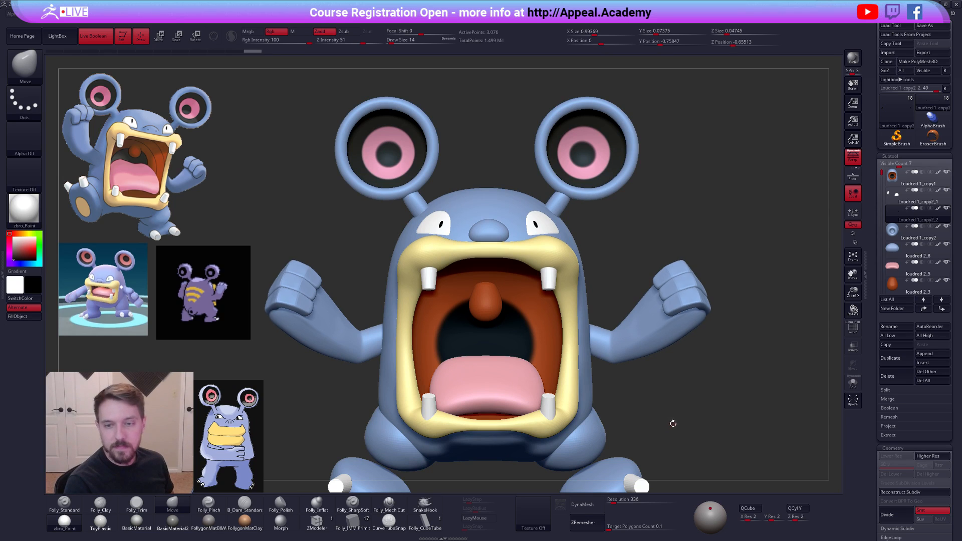
right_click_drag(688, 434, 679, 442)
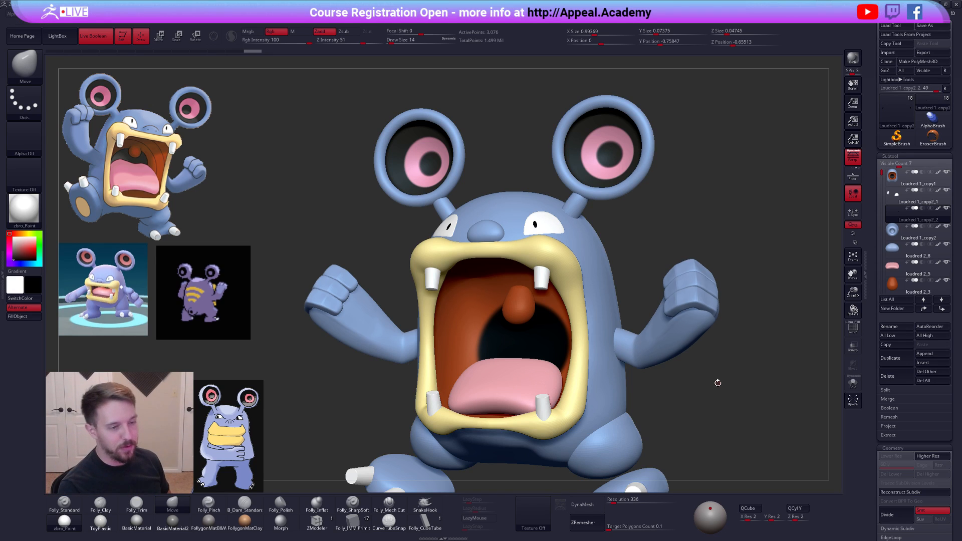
- Select the white eyes subtool and refine its outer and inner lower corners with the Move brush at draw size 54
key("Up")
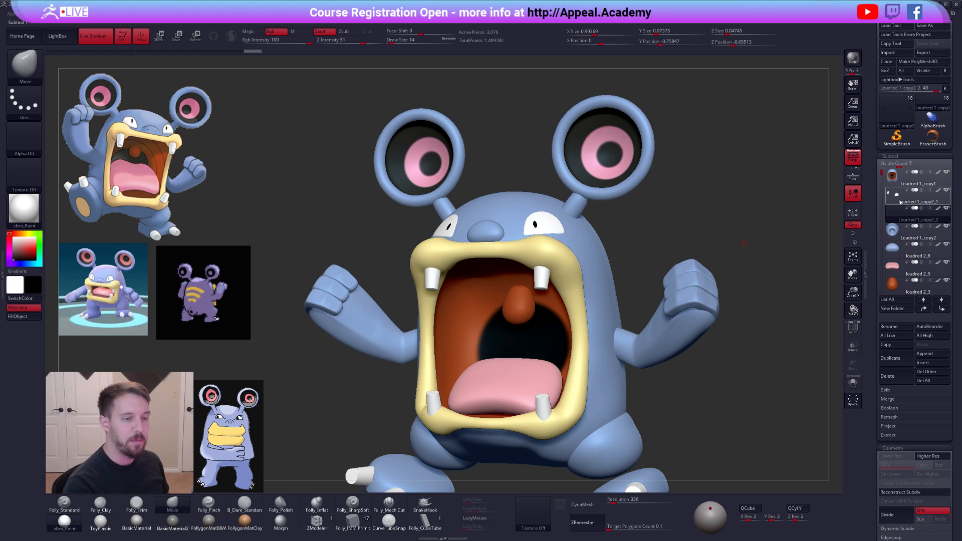
left_click_drag(741, 365, 737, 375)
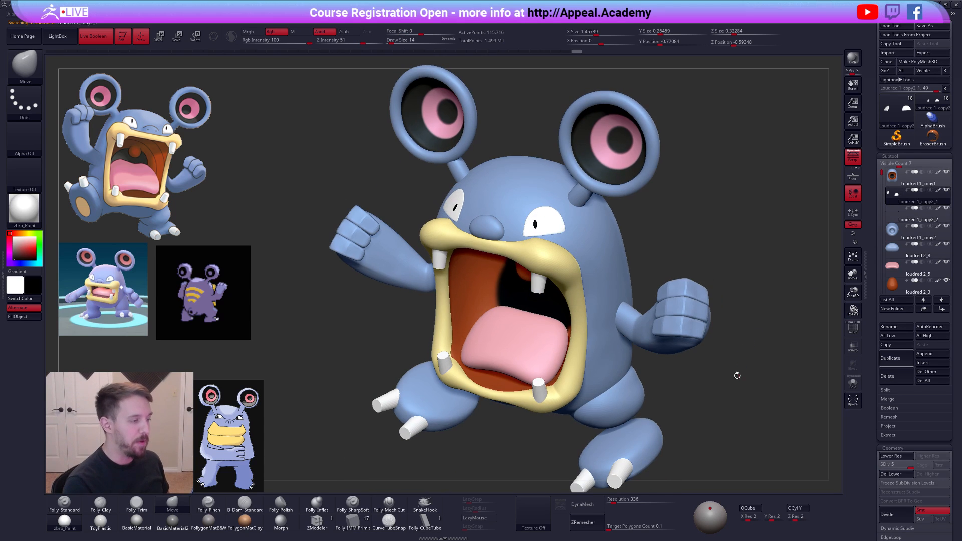
right_click_drag(562, 235, 543, 228, "ctrl")
key("space")
left_click_drag(544, 227, 577, 231)
key("space")
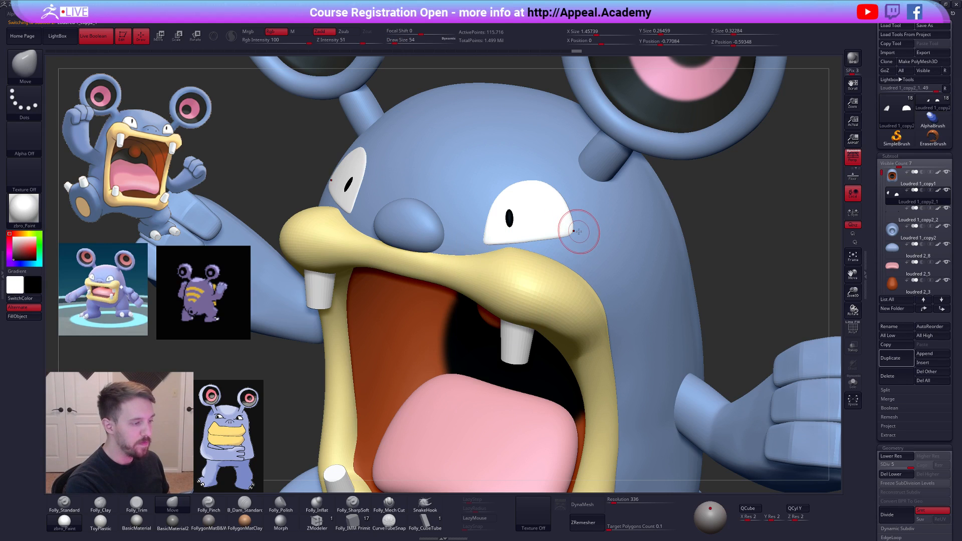
key("ctrl+shift+space")
left_click(610, 275)
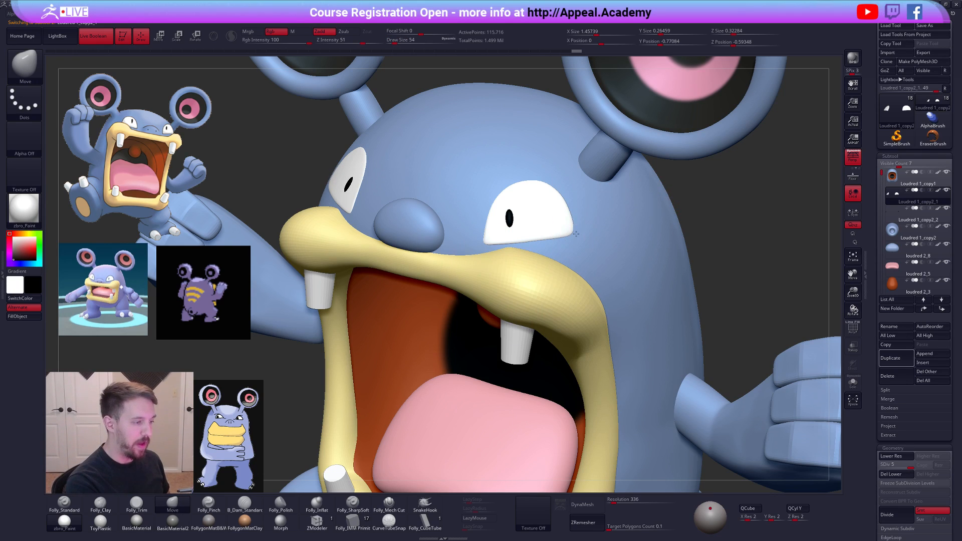
left_click_drag(583, 238, 584, 237)
left_click_drag(486, 242, 488, 245)
mouse_move(562, 236)
left_mouse_down()
mouse_move(570, 233)
mouse_move(552, 245)
left_mouse_up()
key("ctrl+shift+space")
left_click(595, 283)
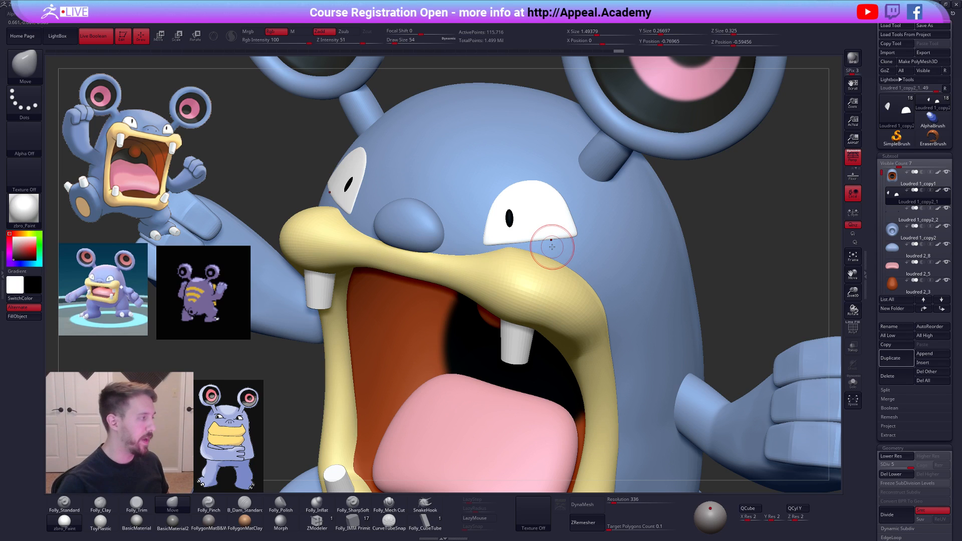
- Switch to the browser, open the artist's own ArtStation portfolio and open the "Vulpix + Butterfree | 3D Fusions" project
key("alt+Tab")
left_click(385, 193)
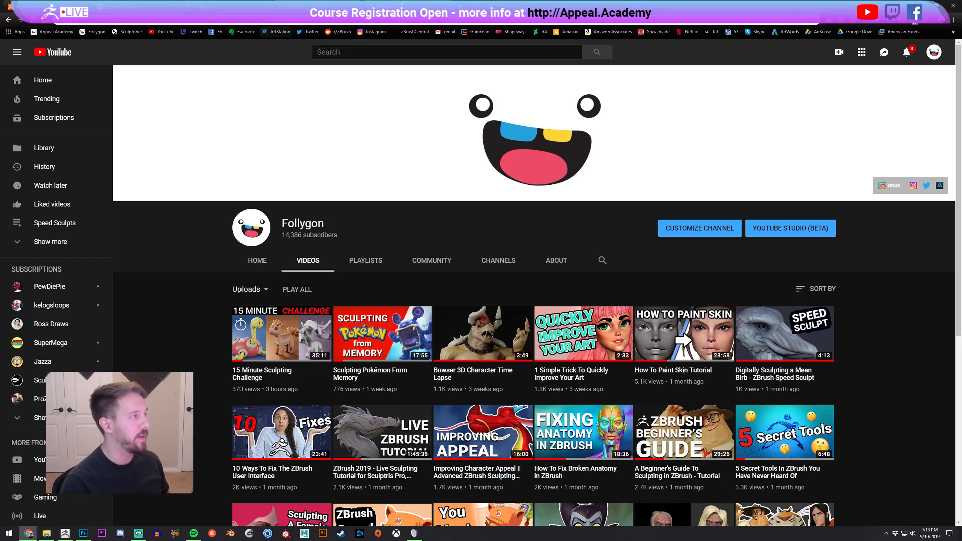
left_click(276, 32)
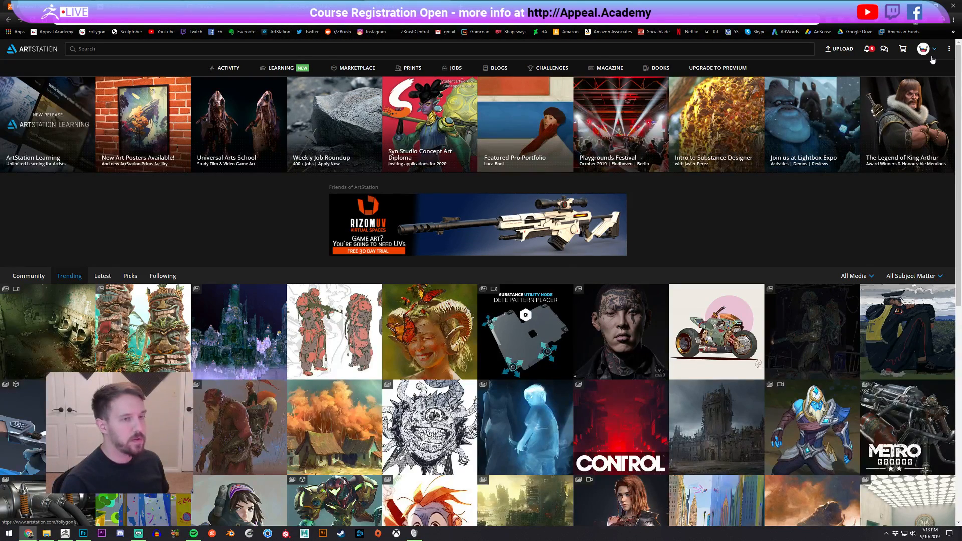
left_click(923, 49)
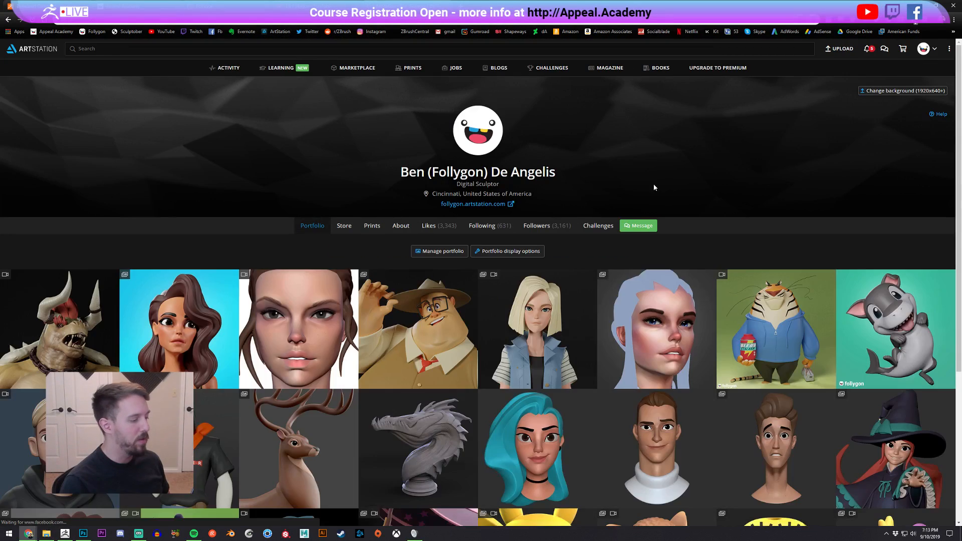
scroll(654, 183, "down", 4)
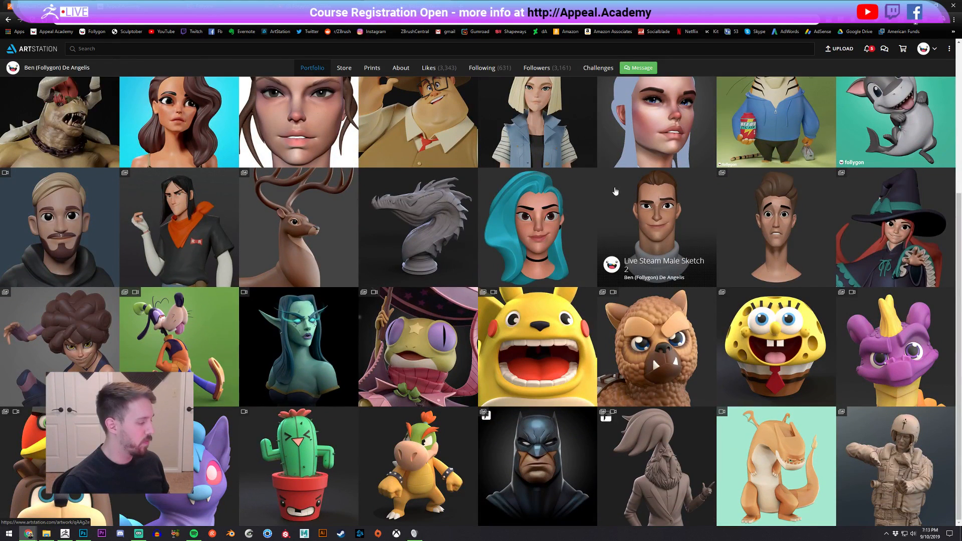
left_click(199, 441)
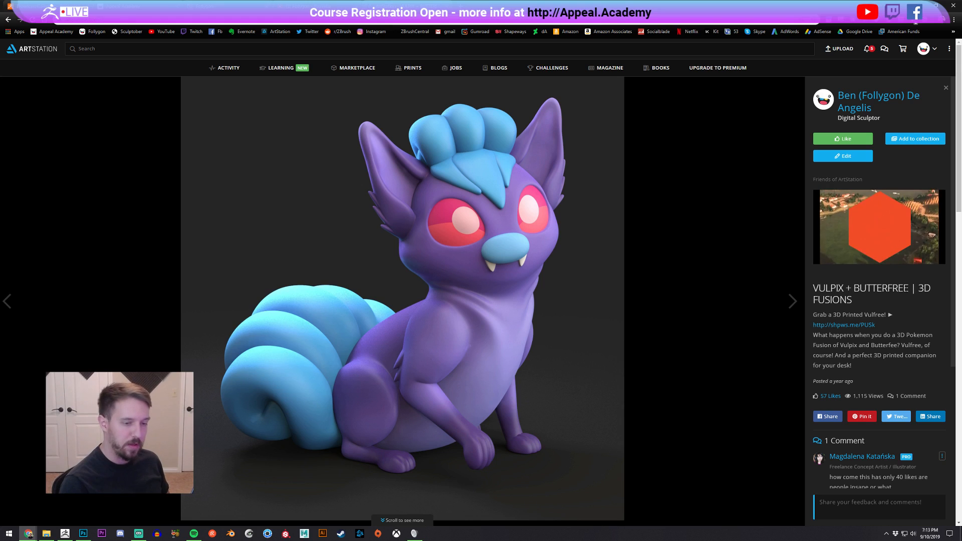
- Examine the Vulpix and Butterfree fusion's render and the photo of its 3D print
left_click_drag(908, 288, 812, 288)
left_click(715, 258)
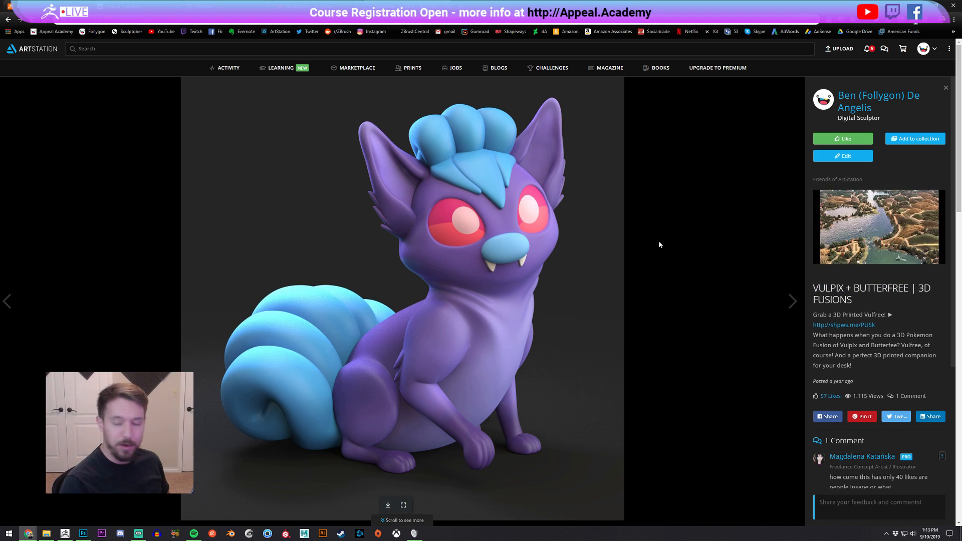
scroll(651, 236, "down", 8)
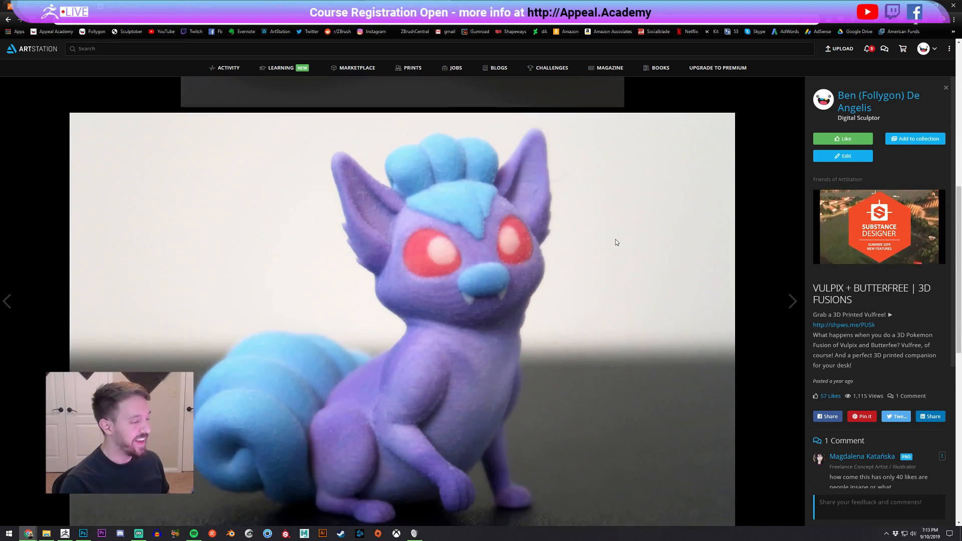
scroll(615, 239, "down", 2)
scroll(478, 223, "up", 1)
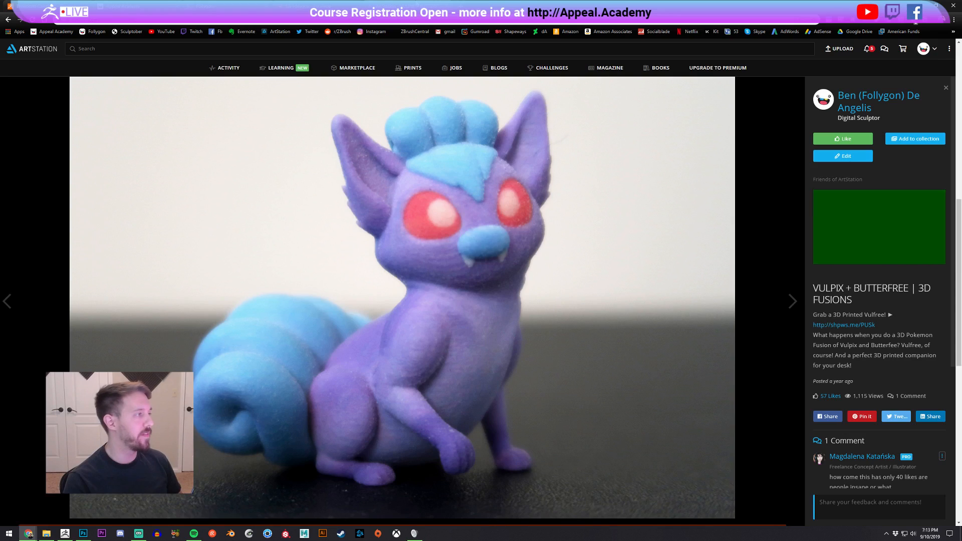
left_click(417, 3)
- Switch back to ZBrush and bring the whole Loudred into a straight front view
left_click(65, 532)
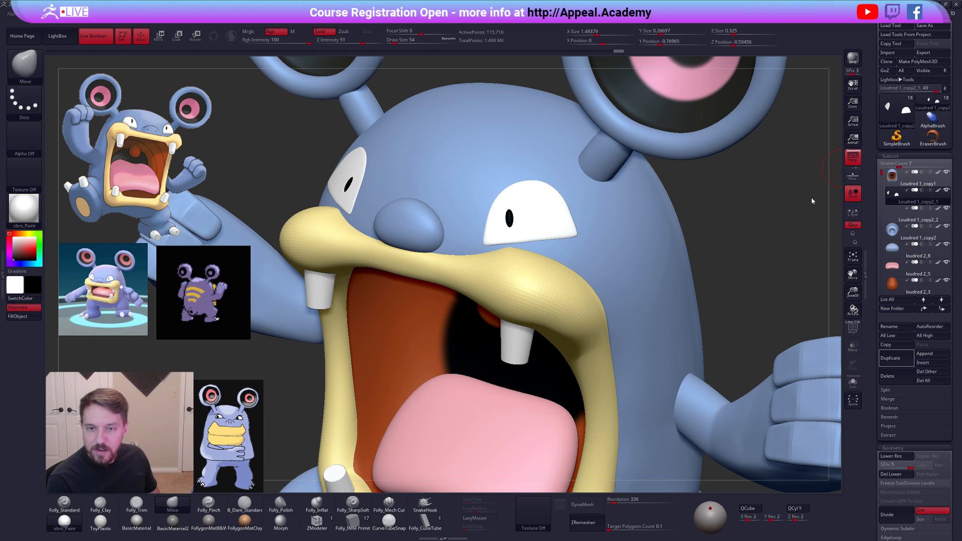
key("f")
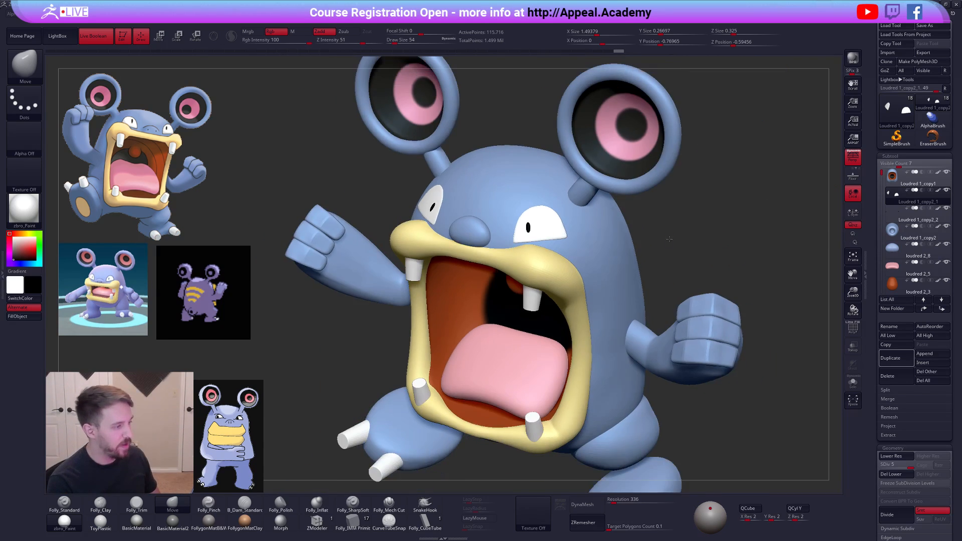
left_click_drag(668, 239, 681, 229, "shift")
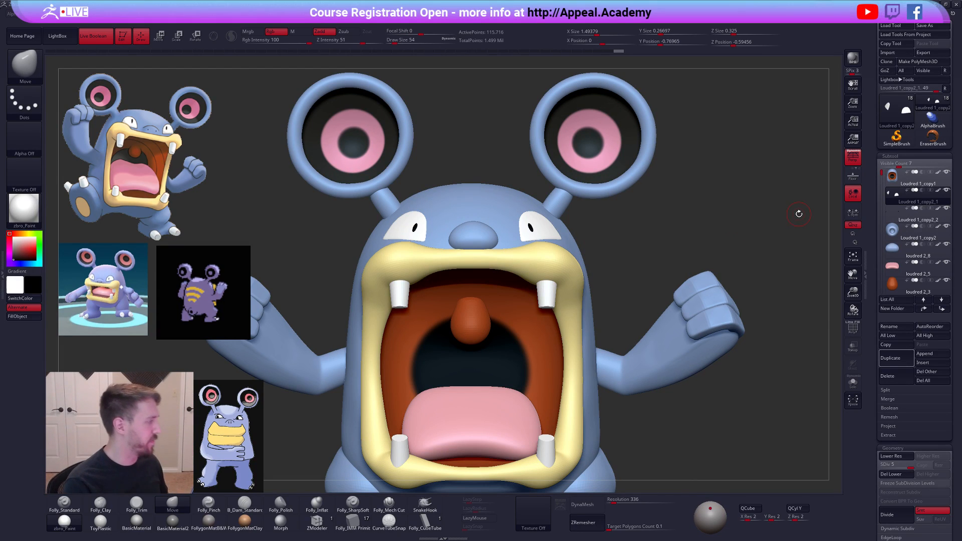
- Isolate the yellow lips subtool, choose the Folly_SharpSoft brush and subdivide the lips to level 5
left_click(569, 303, "alt")
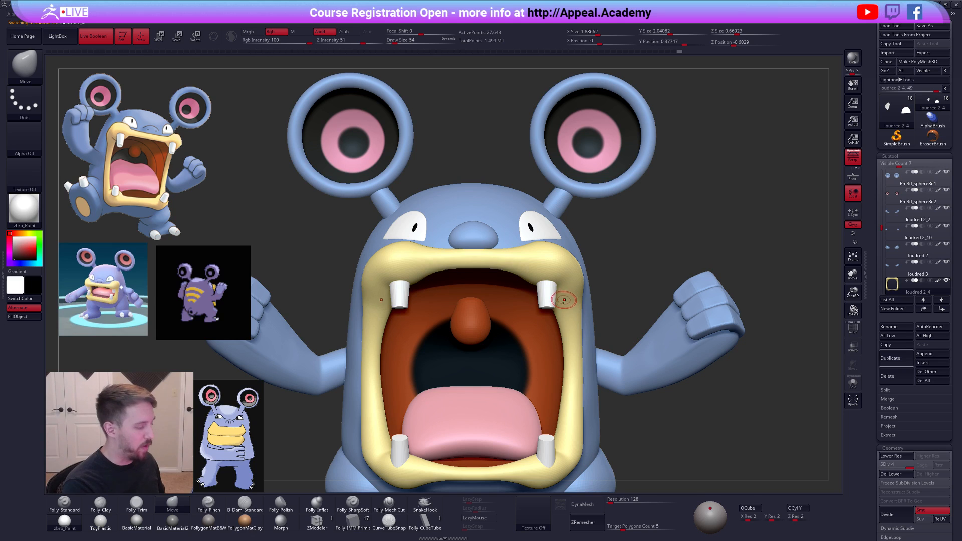
key("2")
key("shift+alt+s")
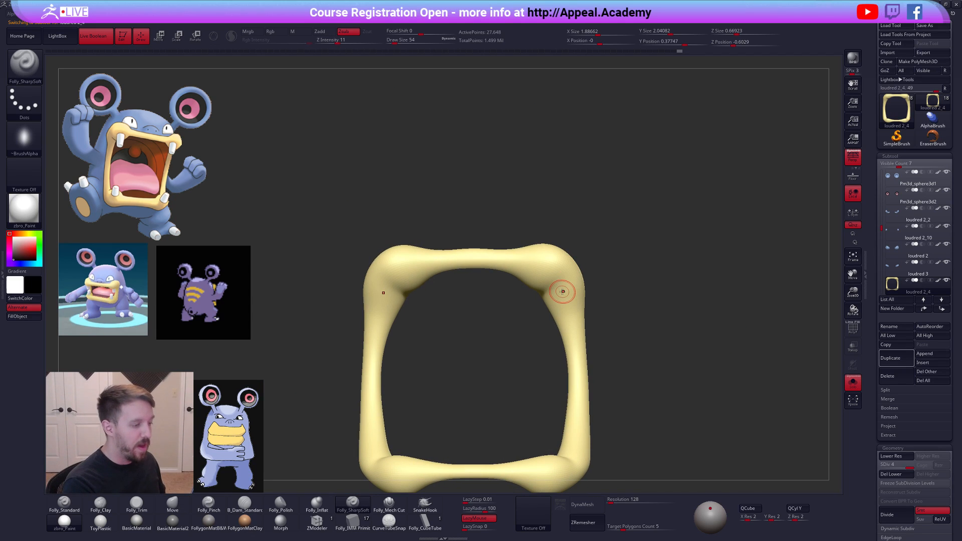
key("shift+d")
key("shift+d")
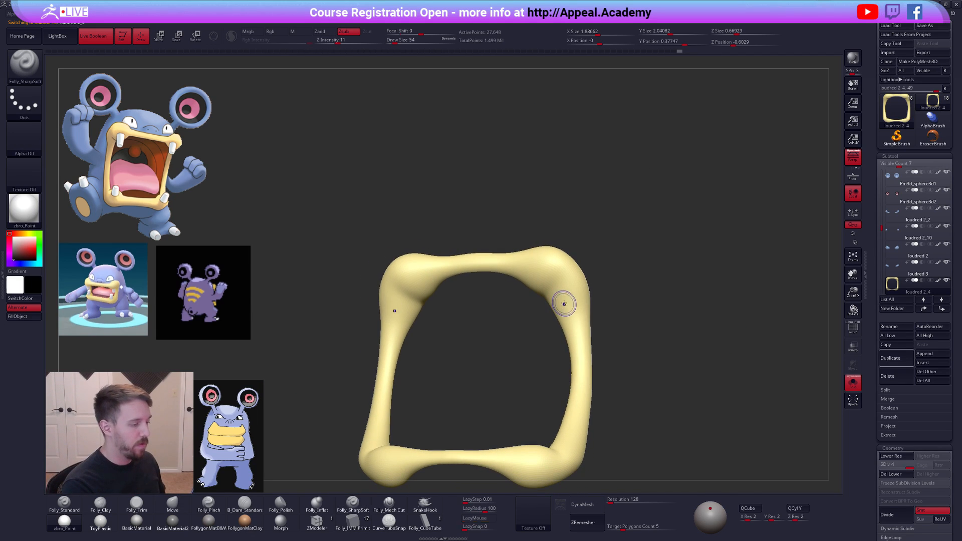
key("d")
key("d")
key("ctrl+d")
right_click_drag(565, 289, 571, 298, "ctrl")
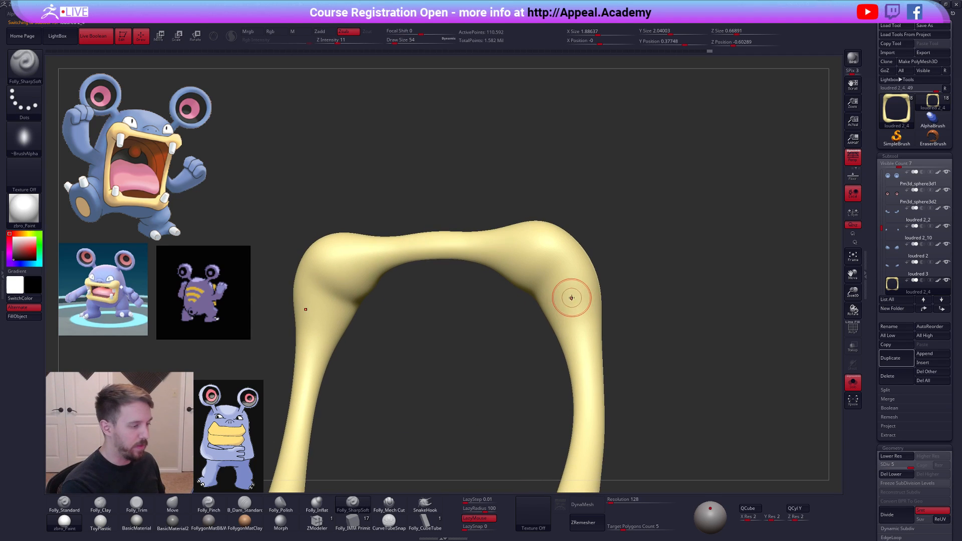
- Subdivide the lips to level 6 and carve a crease across the upper mouth corners at draw size 61
key("space")
left_click_drag(571, 297, 575, 298)
mouse_move(564, 312)
right_mouse_down("alt")
mouse_move(586, 295)
mouse_move(573, 275)
mouse_move(605, 251)
right_mouse_up("alt")
key("ctrl+d")
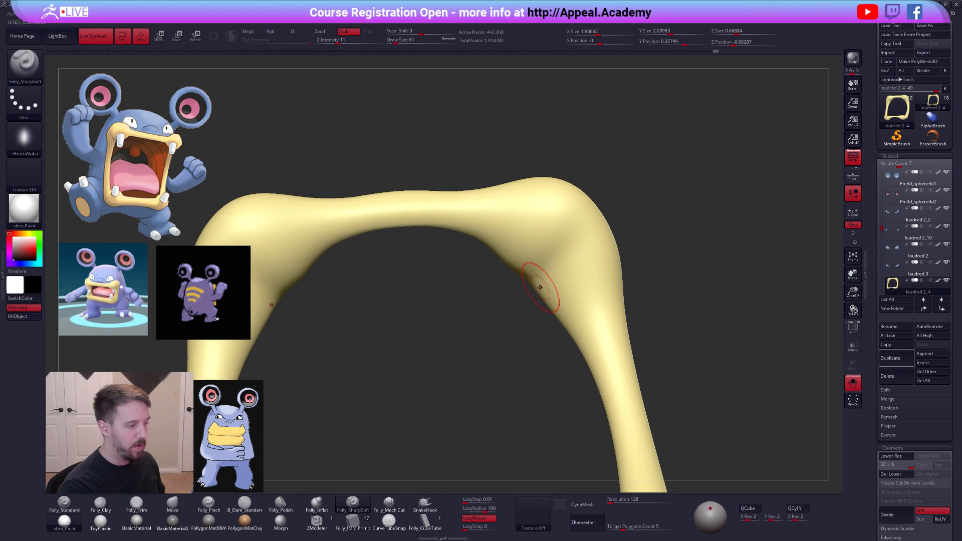
left_click_drag(541, 287, 612, 246)
right_click_drag(615, 261, 580, 297)
key("alt+shift+s")
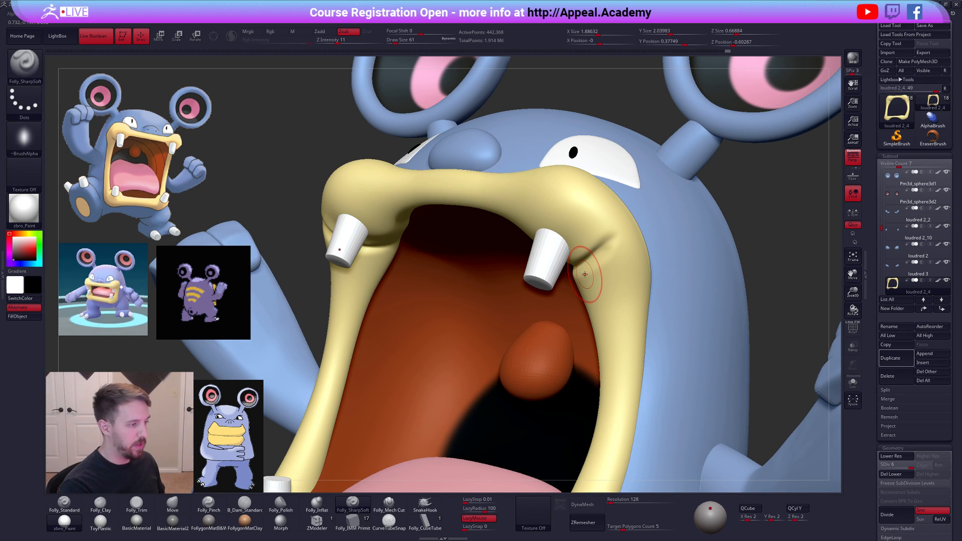
- Examine the creased mouth corners on the full character from the front
right_click_drag(584, 274, 590, 318, "shift")
key("f")
right_click_drag(693, 396, 694, 389, "alt")
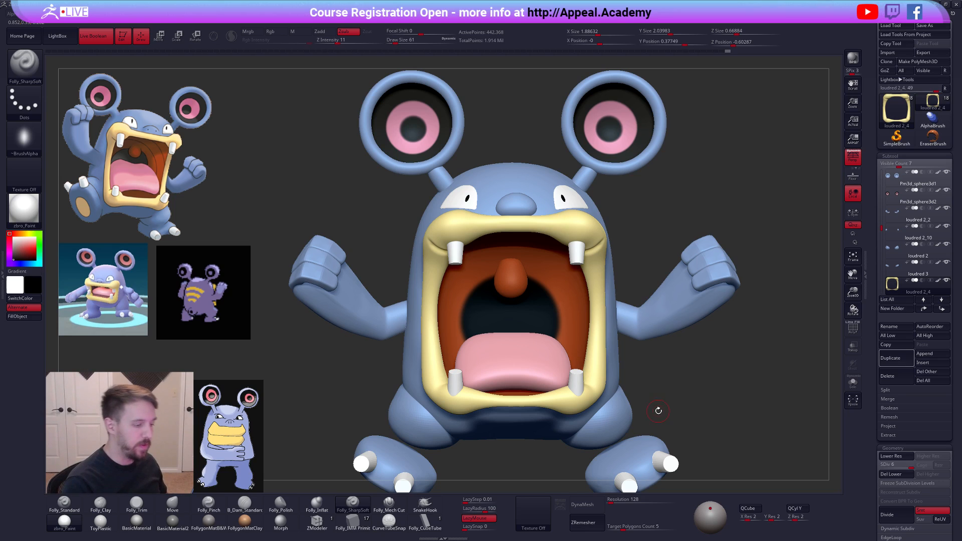
right_click_drag(643, 402, 648, 380, "alt")
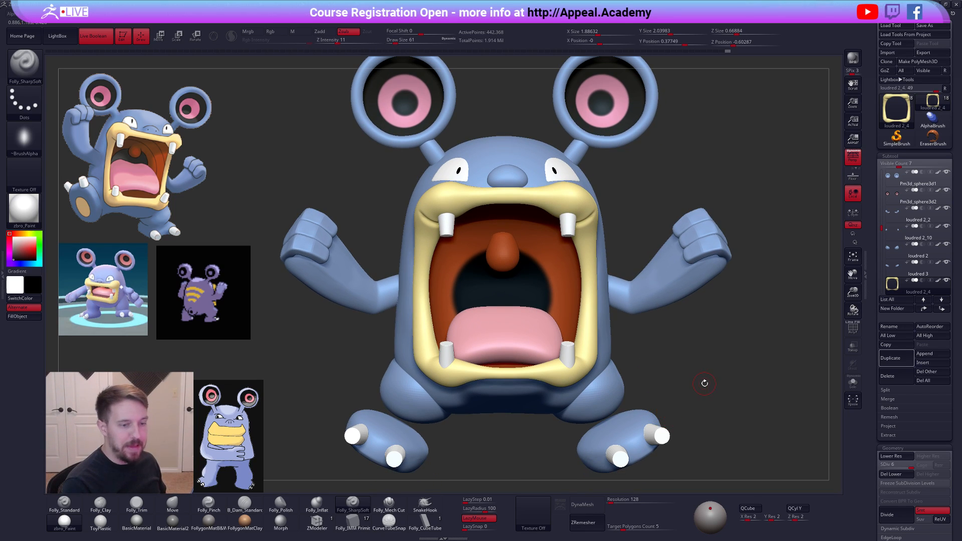
scroll(874, 213, "down", 2)
mouse_move(786, 350)
right_mouse_down("ctrl")
mouse_move(704, 302)
mouse_move(637, 328)
right_mouse_up("ctrl")
- Select the pupils subtool and enlarge the pupils slightly with the transpose line in scale mode
key("b")
key("m")
key("v")
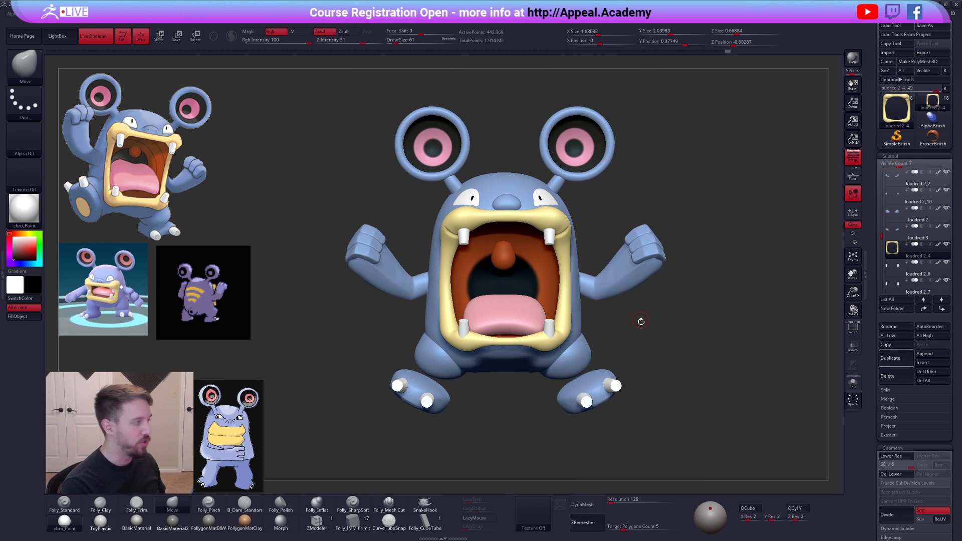
mouse_move(679, 404)
right_mouse_down()
mouse_move(711, 414)
mouse_move(677, 404)
right_mouse_up()
left_click(545, 200, "alt")
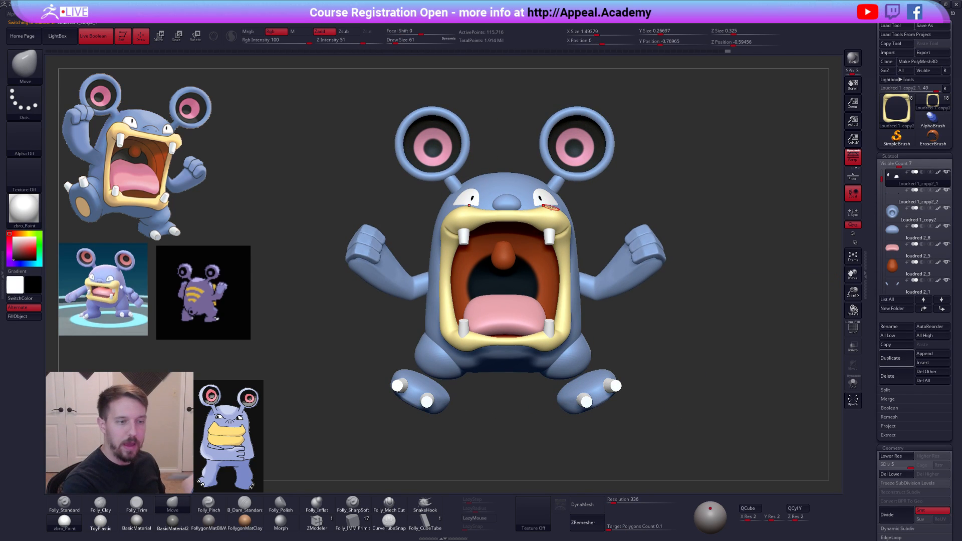
left_click(892, 199)
right_click_drag(567, 200, 538, 256)
key("e")
left_click_drag(557, 215, 709, 184)
left_click(852, 211)
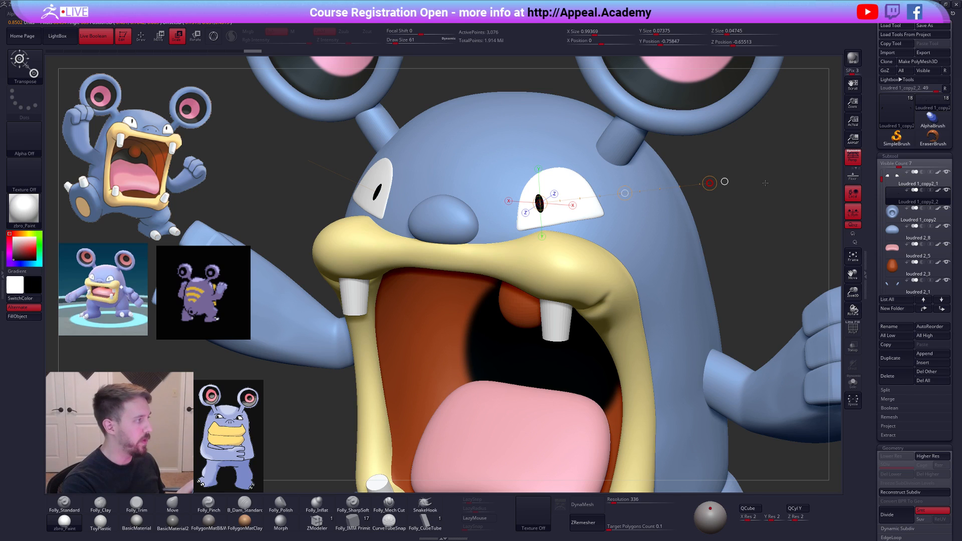
left_click(853, 212)
key("q")
key("f")
left_click_drag(651, 314, 626, 301, "shift")
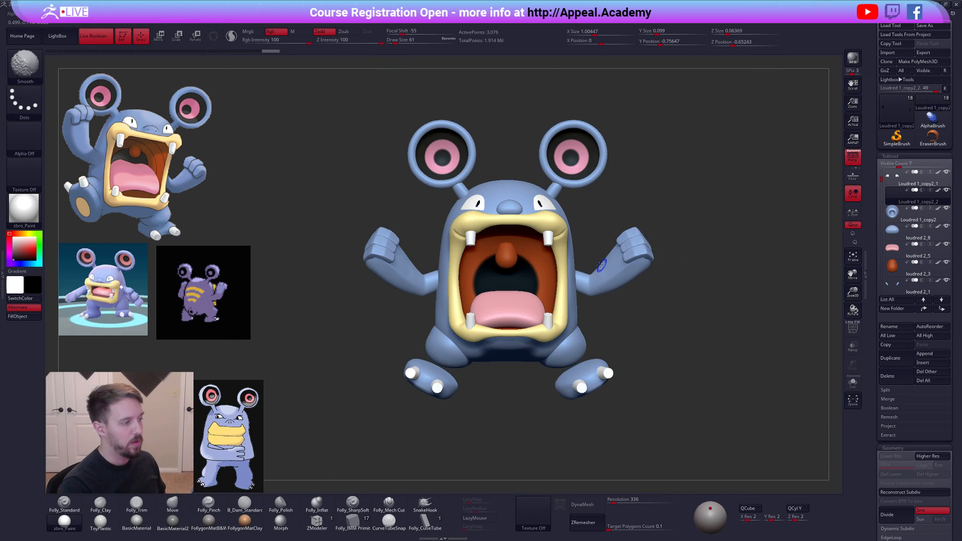
- Select the lips, delete their lower subdivision levels, duplicate the subtool and reconstruct the subdivisions down to level 1
left_click(564, 263, "alt")
left_click_drag(560, 293, 613, 386)
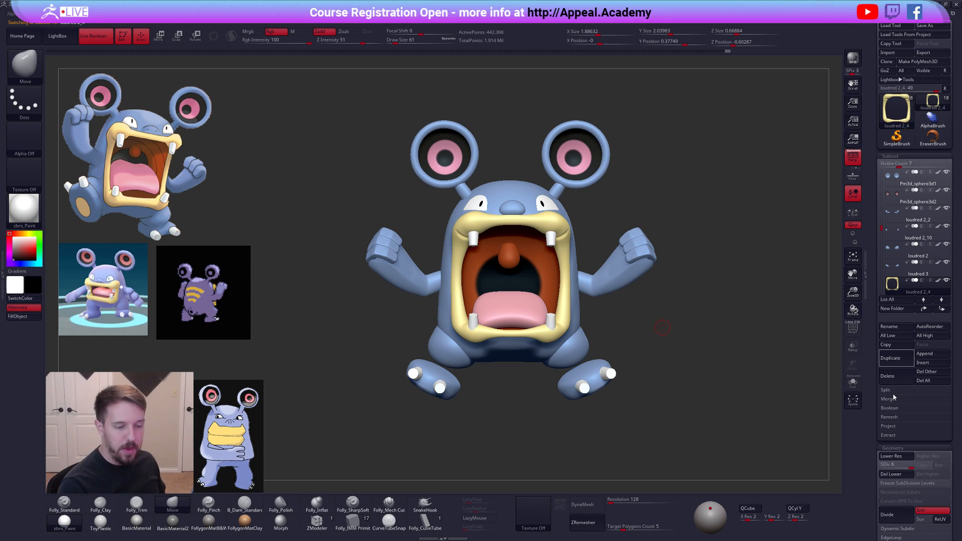
left_click(896, 474)
left_click(891, 359)
left_click(626, 250, "alt")
key("space")
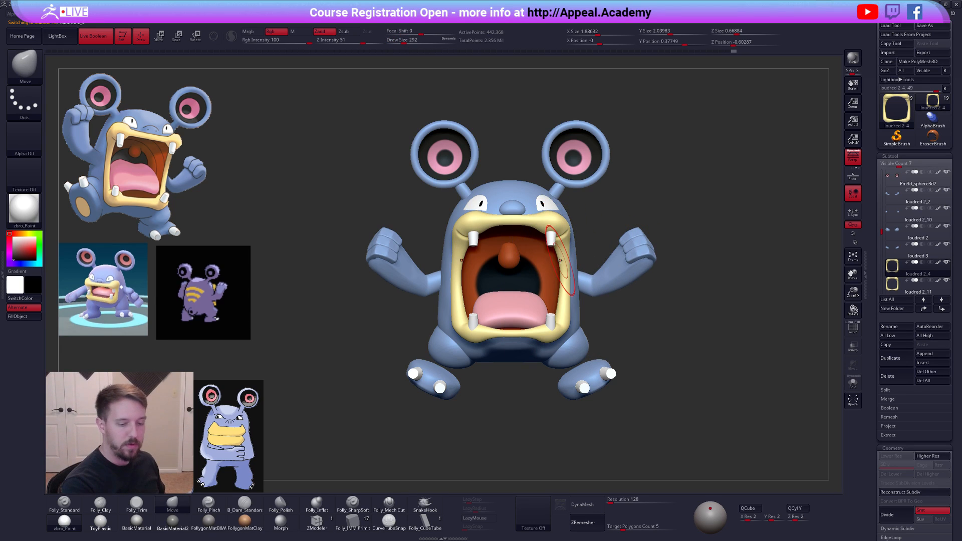
left_click(889, 493)
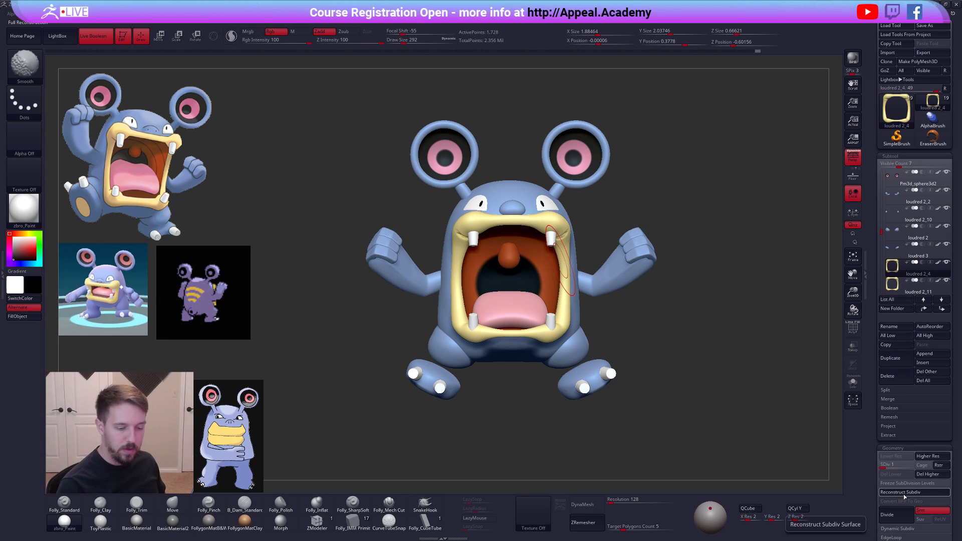
- Isolate the reconstructed lips and smooth their bulging corners at subdivision level 2 into an even, thin ring
left_click(852, 383)
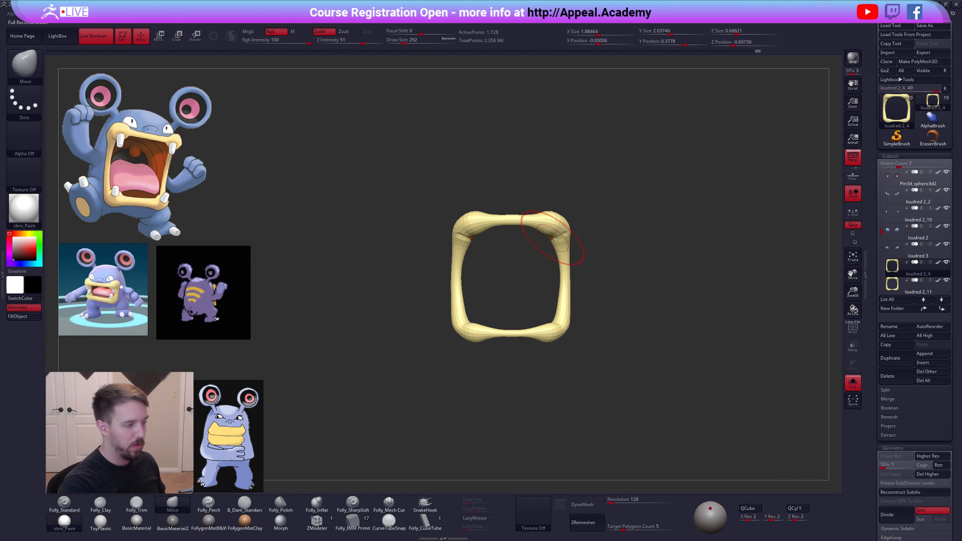
key("d")
left_click_drag(551, 232, 558, 236, "shift")
mouse_move(561, 321)
left_mouse_down("shift")
mouse_move(541, 330)
mouse_move(562, 325)
mouse_move(569, 310)
left_mouse_up("shift")
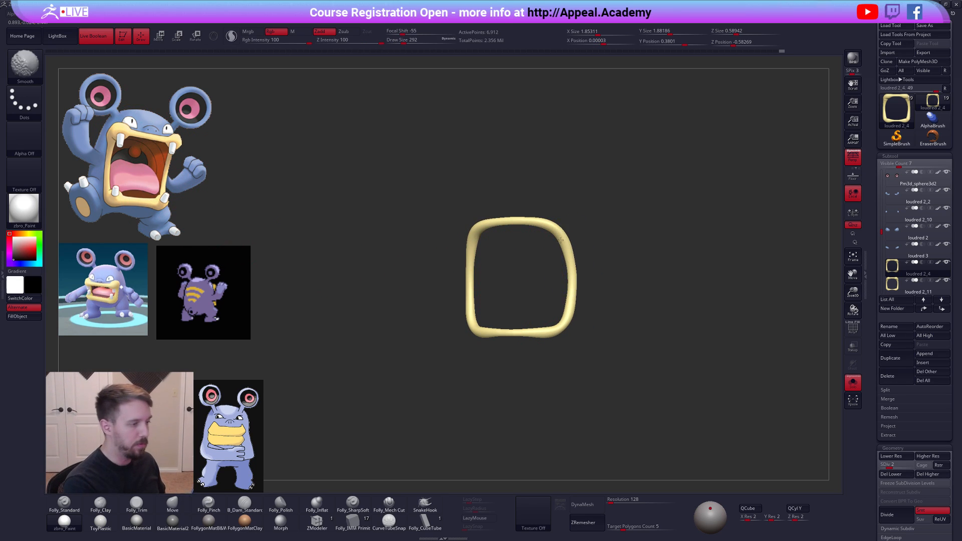
left_click_drag(553, 330, 572, 331, "shift")
- Fit the thin lip ring around the mouth opening with the Move brush at draw size 252
key("alt+s")
mouse_move(600, 226)
left_mouse_down()
mouse_move(570, 245)
mouse_move(546, 242)
mouse_move(556, 328)
mouse_move(564, 326)
left_mouse_up()
mouse_move(574, 331)
right_mouse_down()
mouse_move(597, 328)
mouse_move(571, 323)
right_mouse_up()
key("s")
left_click_drag(580, 312, 569, 331)
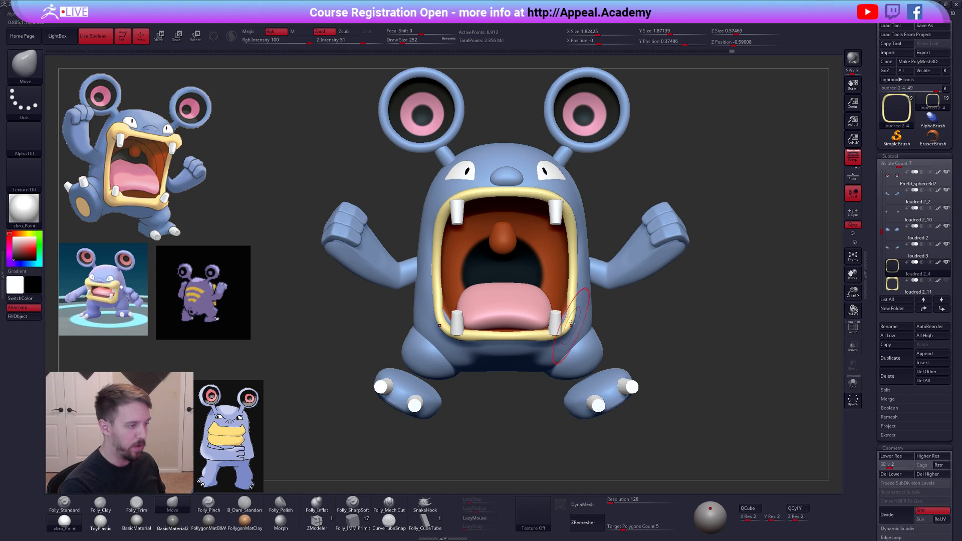
- Refine the lip ring's sides and corners with the Move brush at draw size 265
key("ctrl+shift+s")
left_click_drag(566, 318, 567, 320)
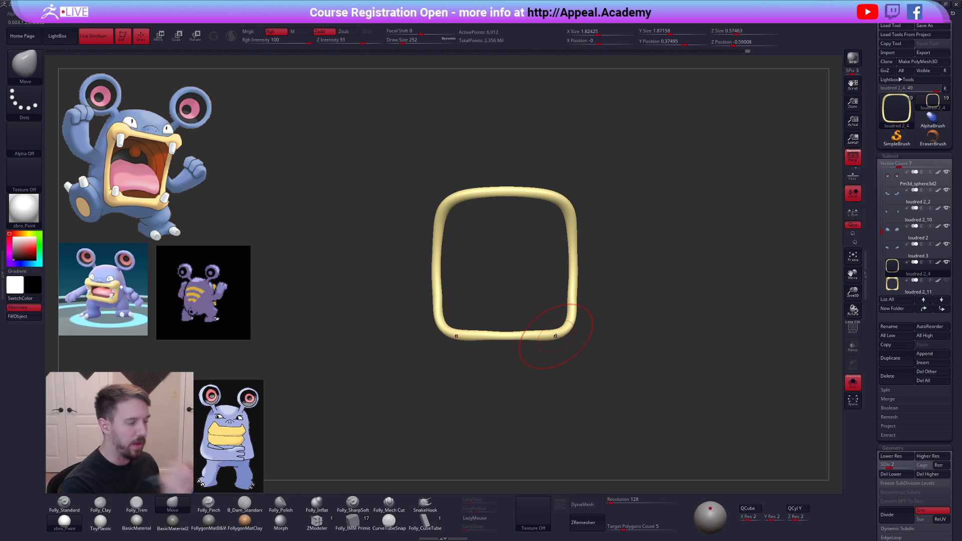
left_click_drag(571, 290, 576, 277)
key("space")
left_click_drag(567, 230, 570, 228)
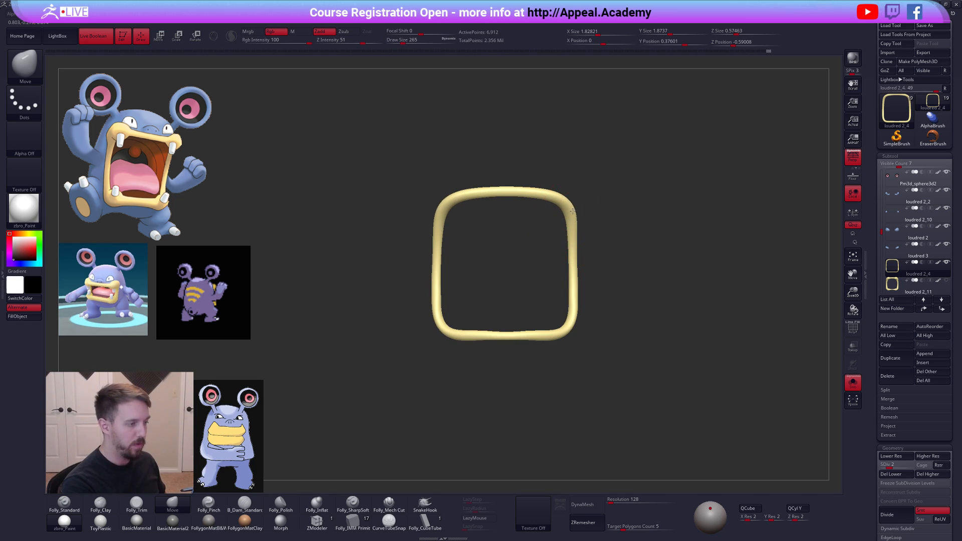
key("alt+s")
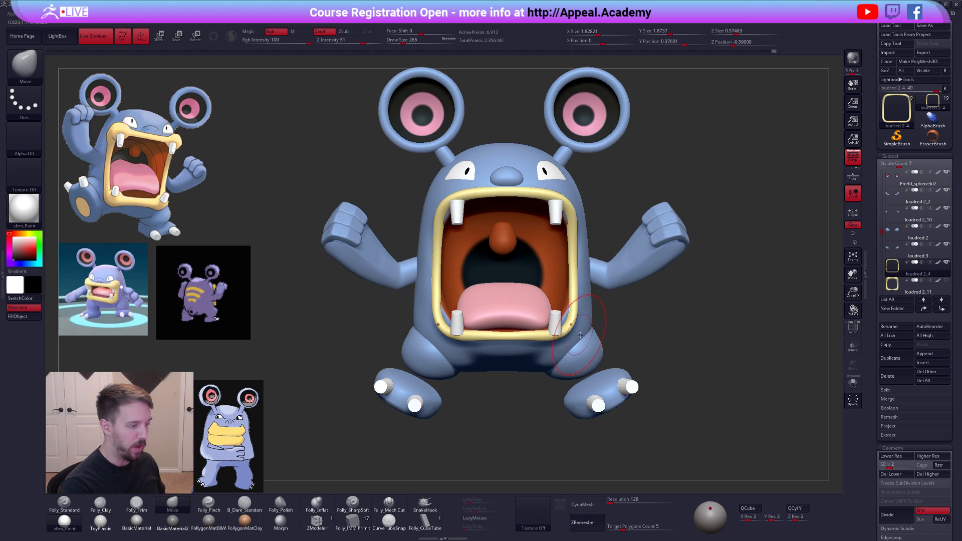
key("space")
left_click_drag(729, 340, 729, 334)
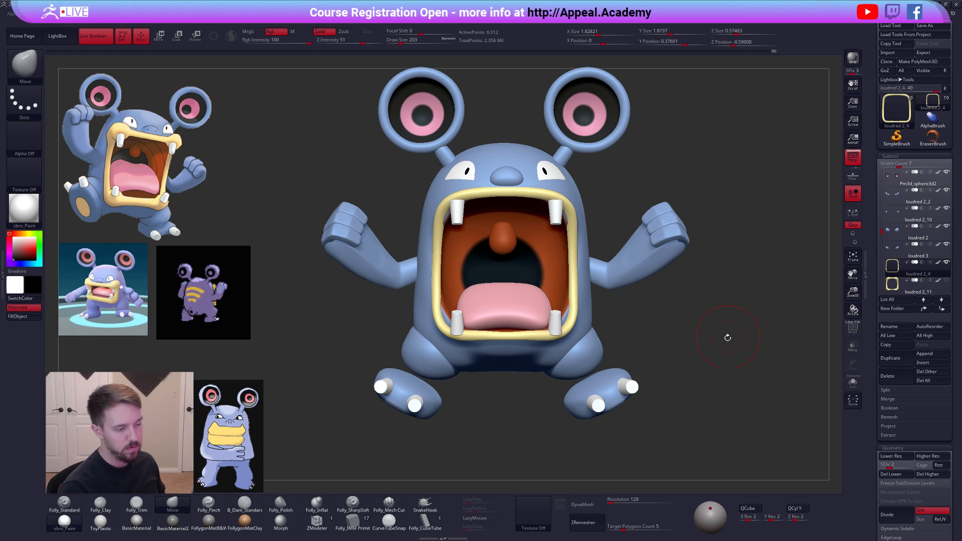
- Drop the lip ring to its lowest subdivision level and delete the higher levels
left_click(890, 456)
left_click(890, 456)
left_click(891, 456)
left_click(918, 475)
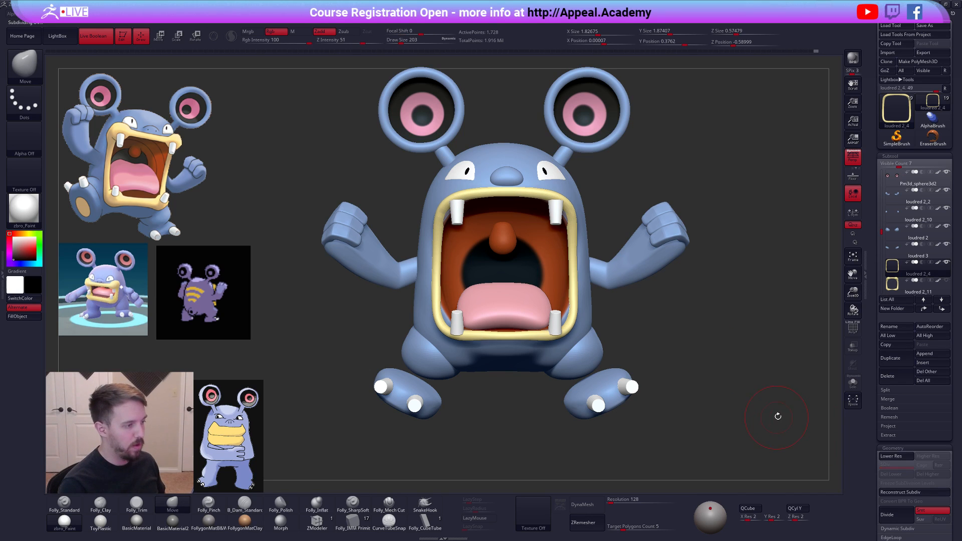
mouse_move(780, 416)
left_mouse_down()
mouse_move(751, 419)
mouse_move(767, 402)
left_mouse_up()
- Select the thick duplicate lips, isolate their two upper corners with SelectLasso and invert the visibility
left_click(897, 291)
key("shift+f")
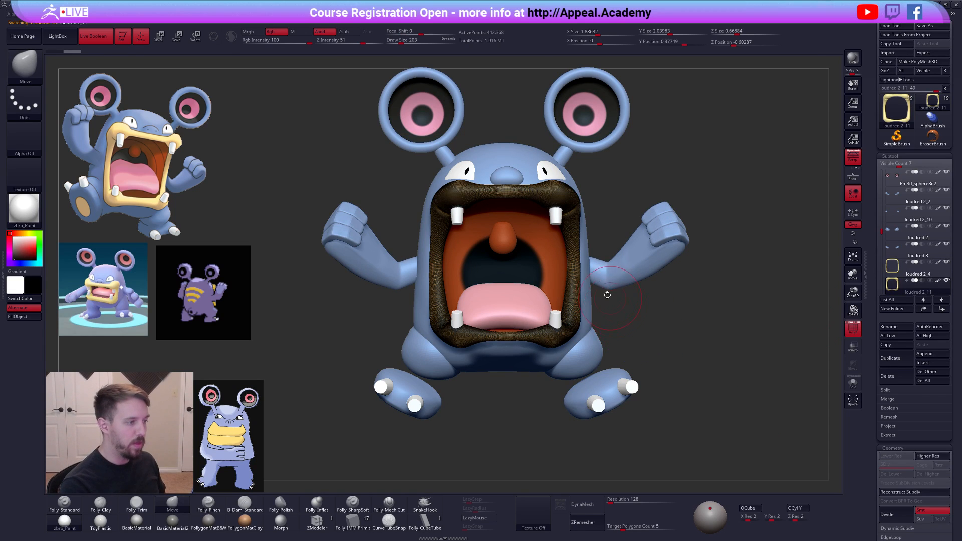
key("alt+s")
right_click_drag(550, 211, 562, 195)
right_click(553, 192, "ctrl+shift")
mouse_move(537, 178)
left_mouse_down("ctrl+shift")
mouse_move(523, 223)
mouse_move(576, 215)
mouse_move(586, 161)
left_mouse_up("ctrl+shift")
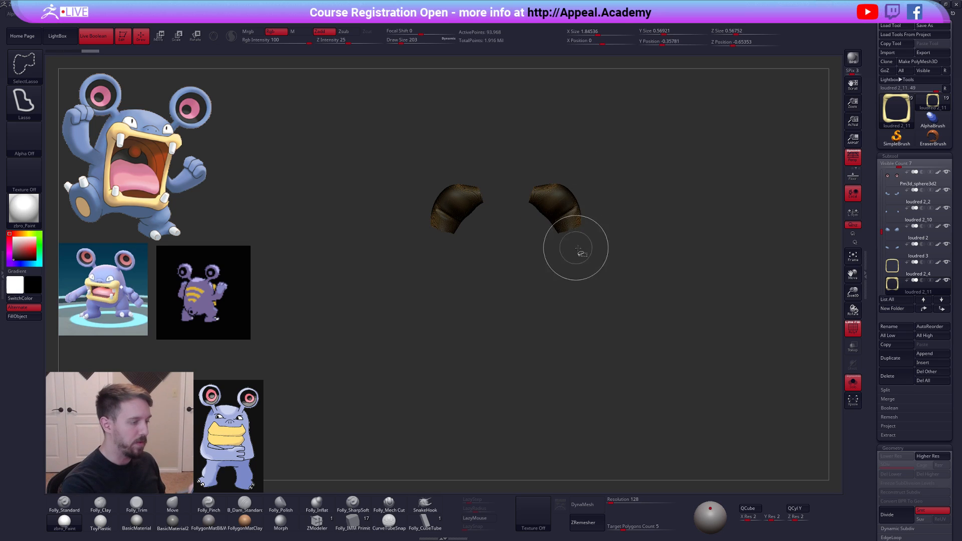
left_click(595, 255, "ctrl+shift")
- Lasso-hide the two lower lip corners, invert the visibility and delete the hidden geometry to keep only the corners
right_click_drag(595, 255, 532, 317)
key("shift+f")
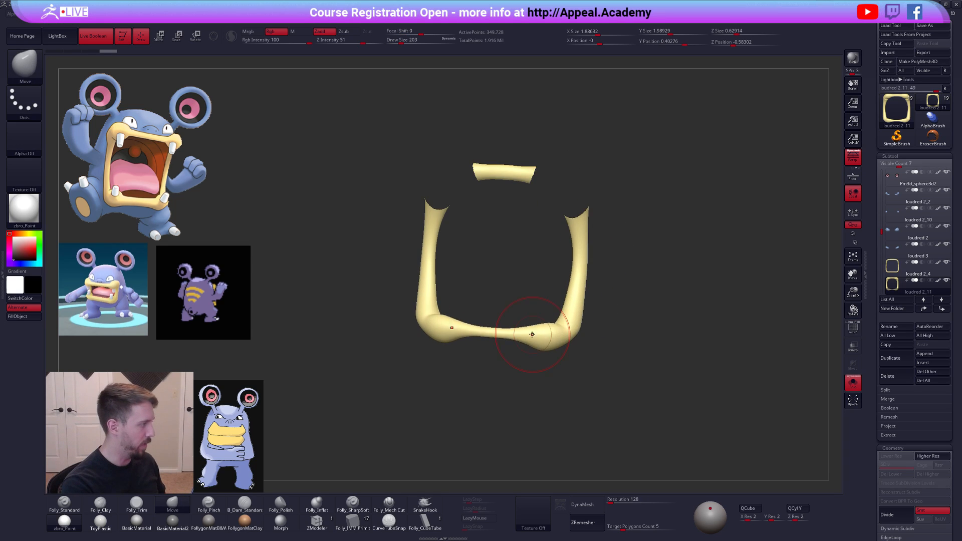
mouse_move(519, 319)
left_mouse_down("ctrl+alt+shift")
mouse_move(539, 364)
mouse_move(522, 314)
left_mouse_up("ctrl+alt+shift")
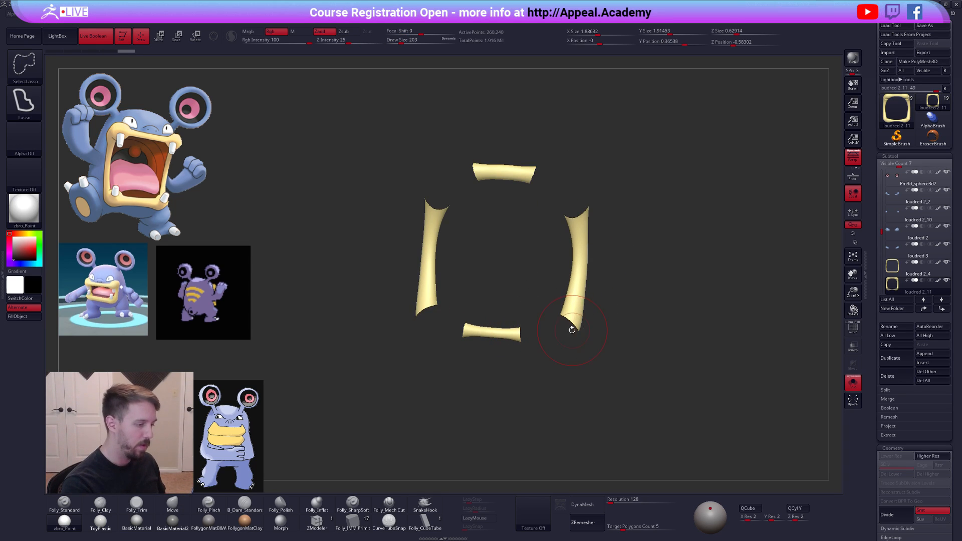
right_click_drag(594, 321, 618, 299, "shift")
left_click_drag(618, 299, 632, 285, "ctrl+shift")
key("space")
left_click(669, 265)
left_click(727, 234)
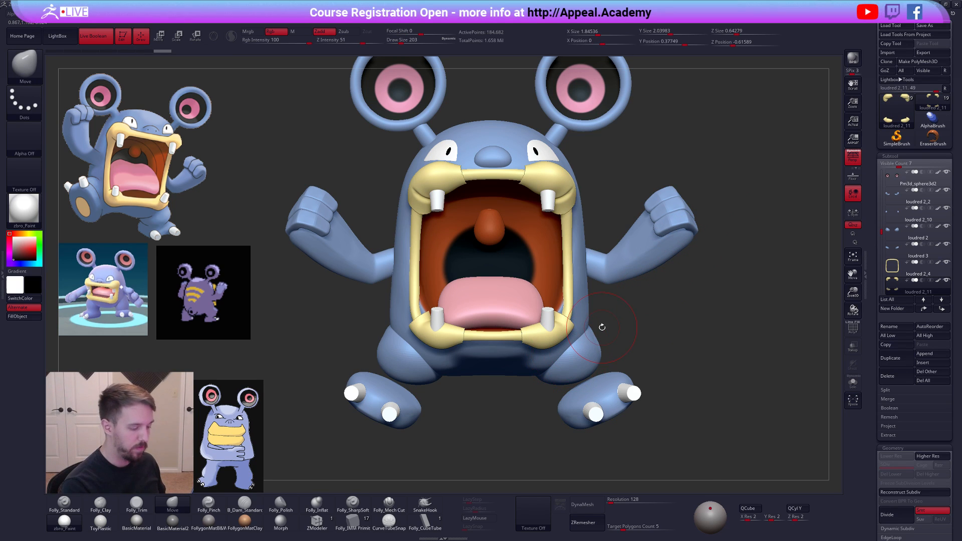
- Sample the lips' yellow as the active colour and convert the four corner pieces to DynaMesh at resolution 128
key("shift+s")
left_click(593, 501)
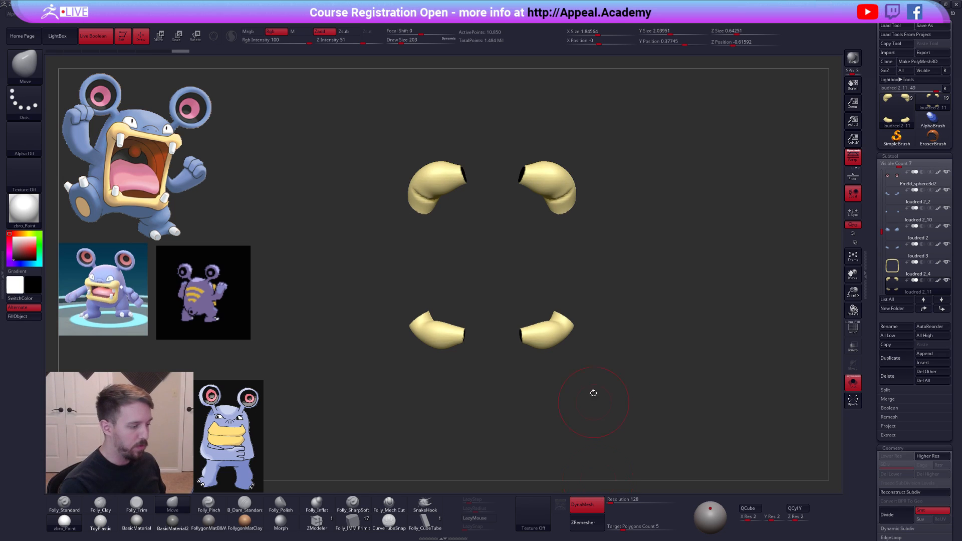
key("ctrl+z")
key("c")
left_click(591, 502)
key("shift+s")
- Reshape the upper yellow lip corner pieces with the Move brush at draw size 160
right_click_drag(576, 347, 548, 337)
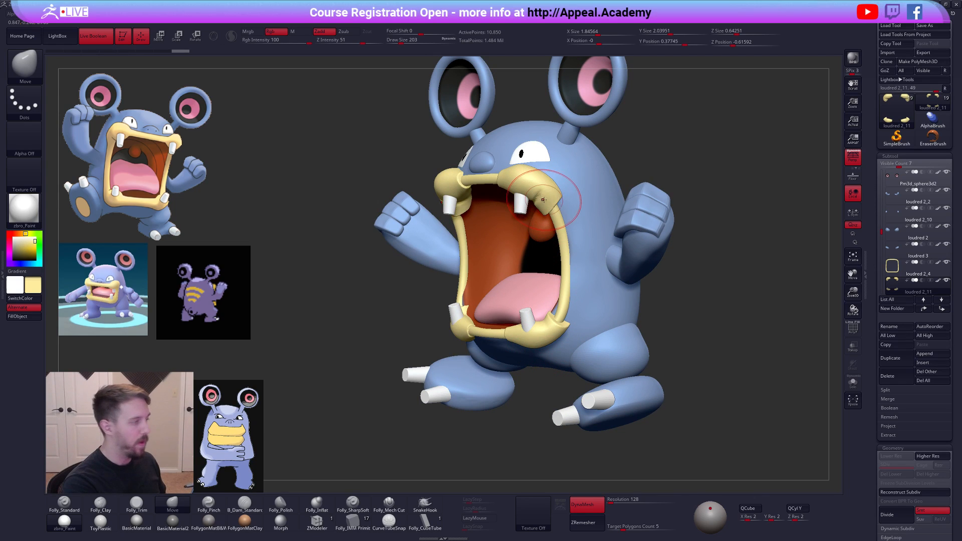
right_click_drag(553, 189, 555, 174)
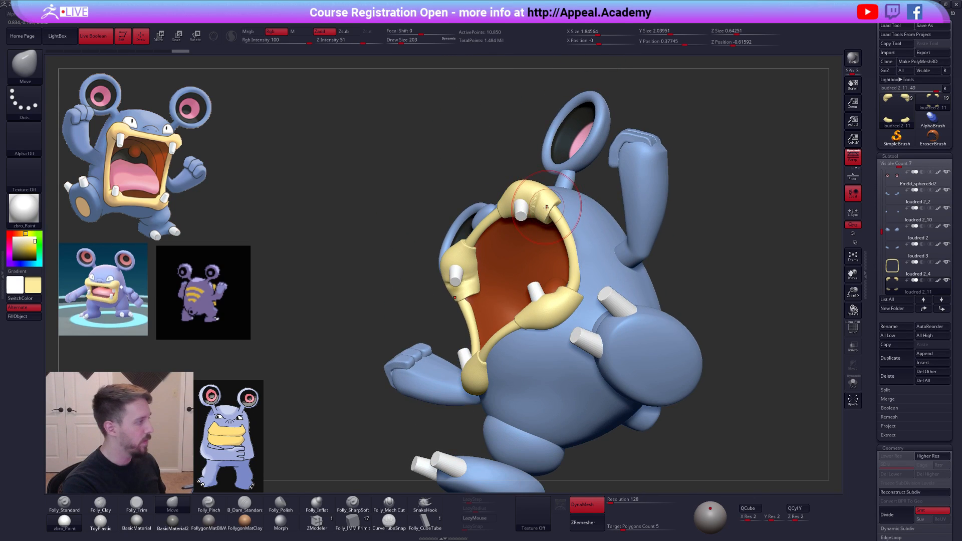
mouse_move(551, 208)
right_mouse_down("shift")
mouse_move(501, 203)
mouse_move(536, 210)
right_mouse_up("shift")
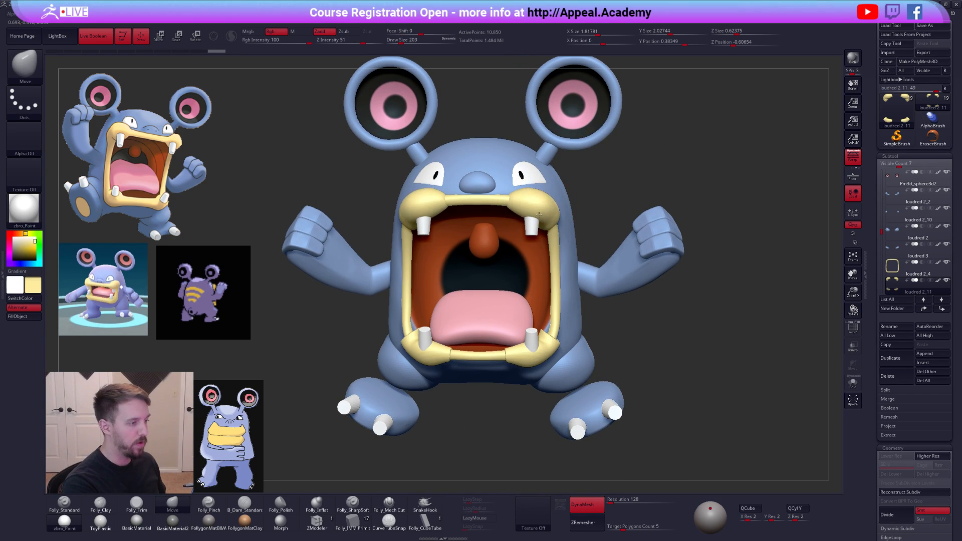
right_click_drag(536, 209, 550, 199)
key("space")
left_click_drag(549, 198, 548, 198)
left_click_drag(555, 197, 557, 192)
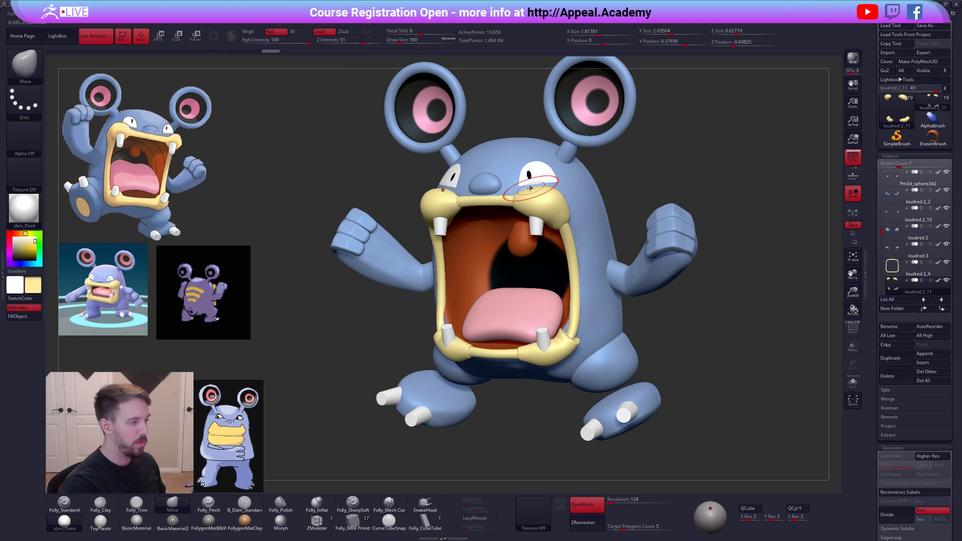
- Smooth the upper lip corners and round the lower corner pieces into bulges over the lip ring
mouse_move(518, 201)
right_mouse_down("shift")
mouse_move(479, 210)
mouse_move(463, 228)
right_mouse_up("shift")
left_click_drag(463, 227, 477, 230, "shift")
mouse_move(466, 371)
right_mouse_down("alt")
mouse_move(489, 324)
mouse_move(493, 337)
right_mouse_up("alt")
mouse_move(494, 299)
left_mouse_down("shift")
mouse_move(485, 301)
mouse_move(549, 309)
mouse_move(531, 307)
left_mouse_up("shift")
right_click_drag(526, 308, 488, 346)
mouse_move(511, 315)
left_mouse_down()
mouse_move(501, 317)
mouse_move(523, 320)
left_mouse_up()
- Give the lip corner pieces a single polygroup and ZRemesh them with a target polygon count of 1
mouse_move(502, 346)
right_mouse_down("shift")
mouse_move(527, 321)
mouse_move(496, 332)
mouse_move(600, 330)
right_mouse_up("shift")
key("shift+f")
key("ctrl+w")
key("shift+f")
left_click(596, 504)
left_click(615, 529)
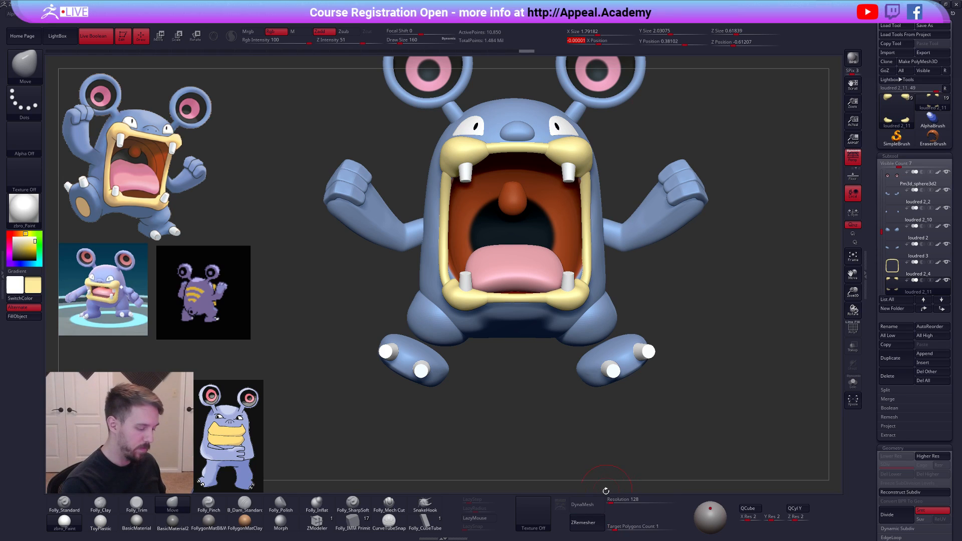
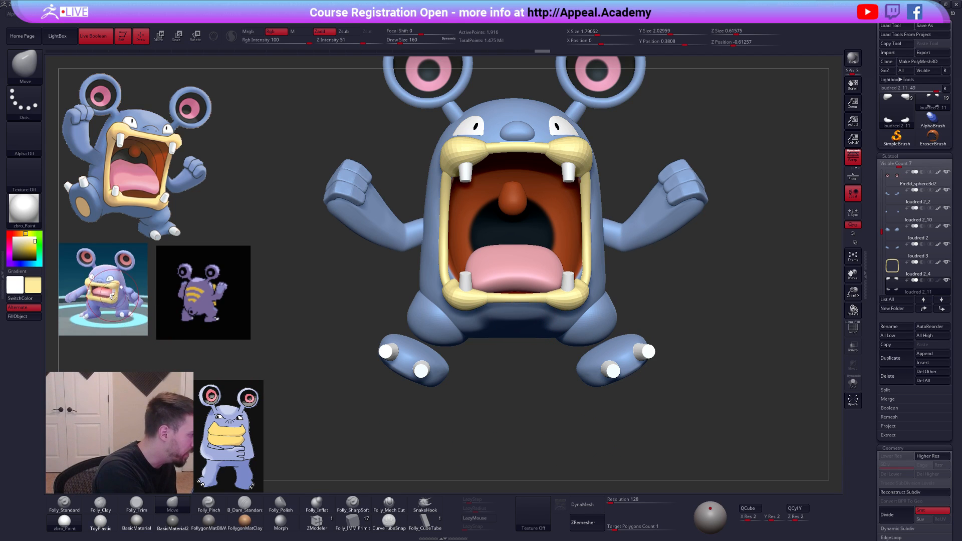
- Adjust the remeshed upper lip corner with the Move brush and subdivide the corner pieces to level 2
right_click_drag(513, 276, 376, 342, "alt")
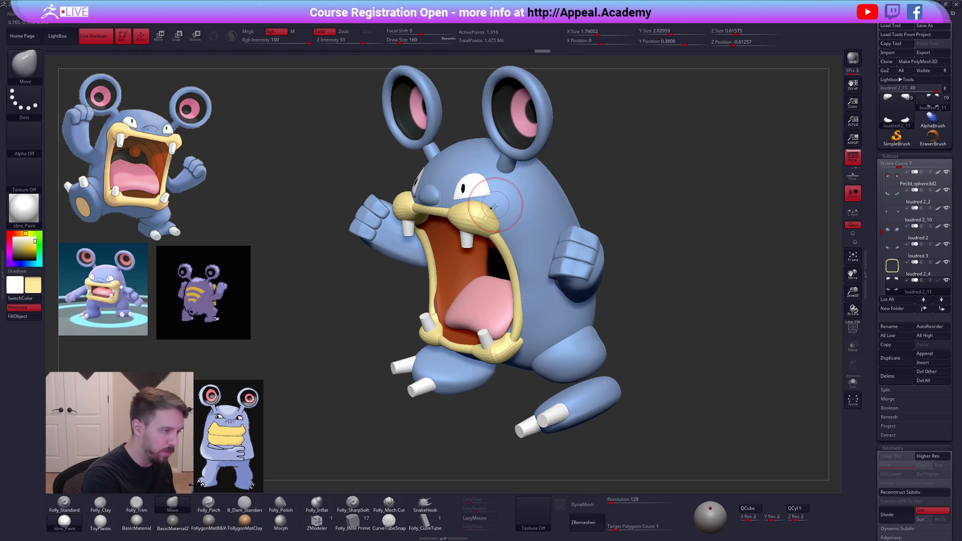
mouse_move(497, 205)
left_mouse_down()
mouse_move(500, 231)
mouse_move(496, 211)
left_mouse_up()
mouse_move(454, 213)
right_mouse_down()
mouse_move(514, 219)
mouse_move(457, 210)
mouse_move(495, 211)
right_mouse_up()
key("ctrl+d")
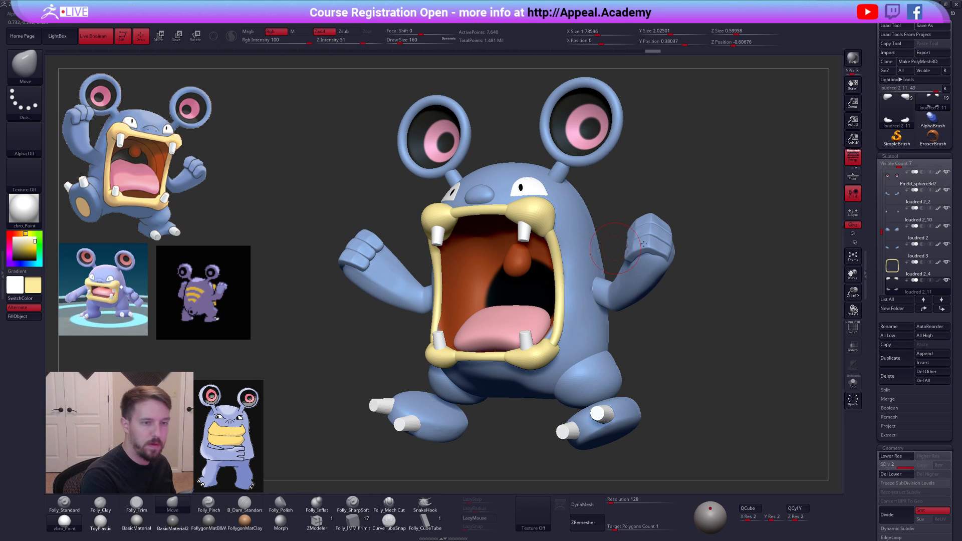
- Select the thin lip ring and inflate it slightly with a Transpose line to thicken it
left_click(896, 289)
right_click_drag(785, 323, 633, 332, "shift")
key("w")
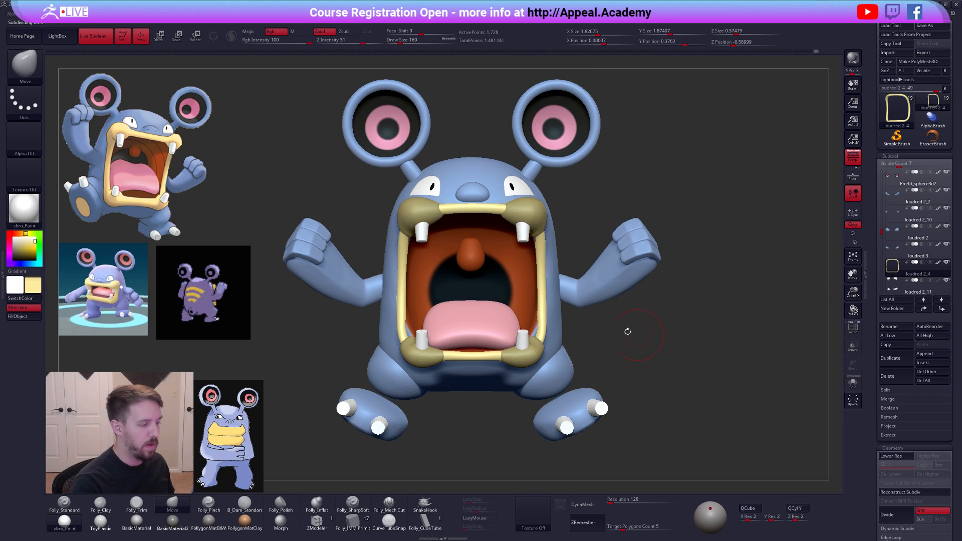
left_click_drag(546, 292, 670, 290)
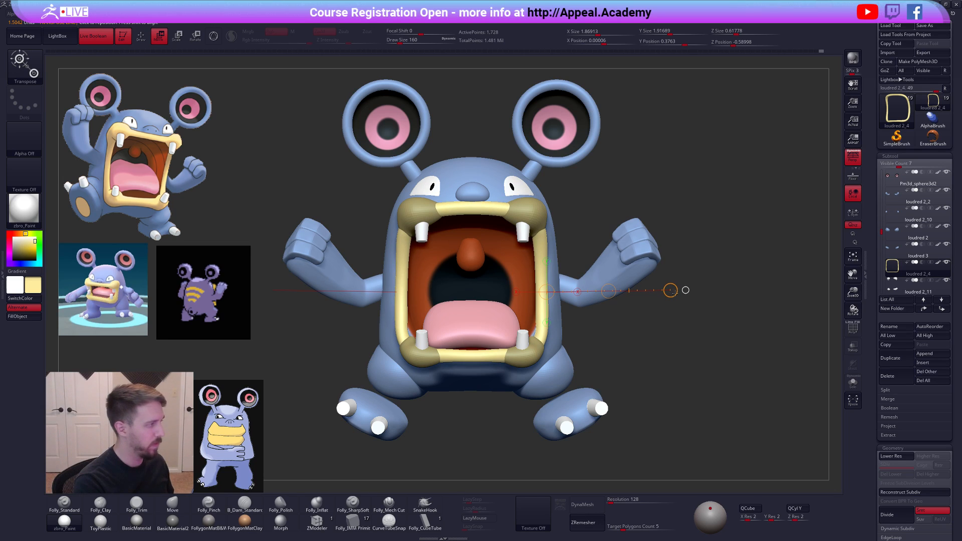
key("ctrl+d")
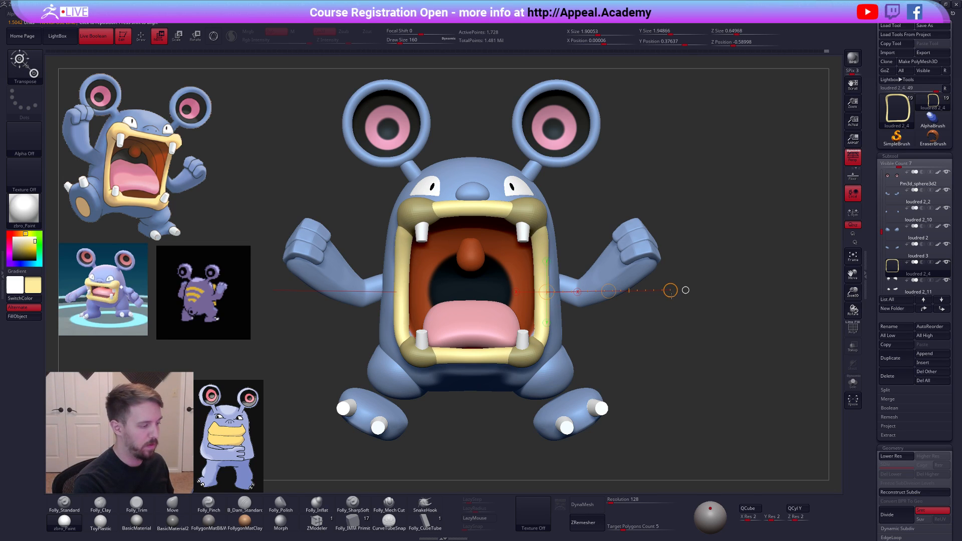
key("ctrl+d")
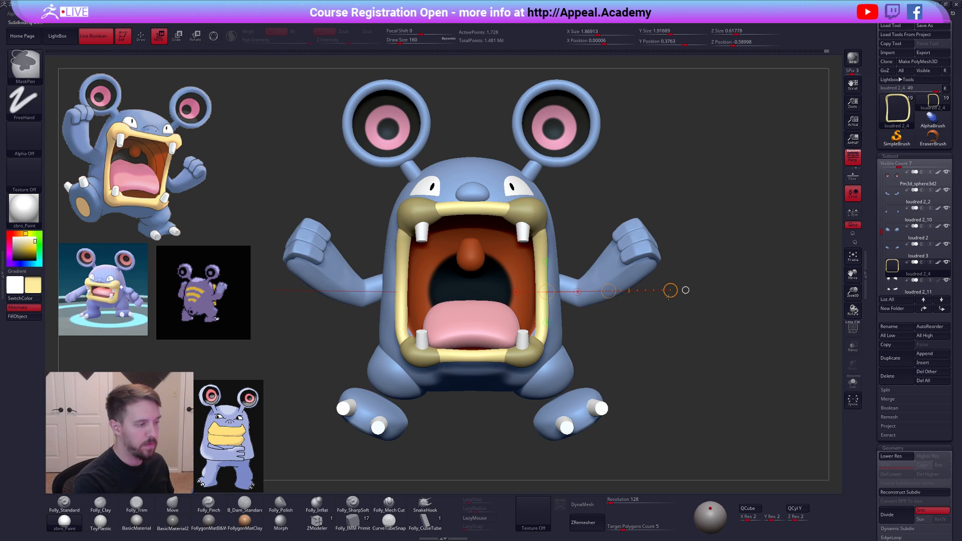
- Select the lip corner pieces again and push the upper corners outward with the Move brush
left_click(890, 282)
key("q")
key("b")
key("m")
key("v")
mouse_move(726, 261)
left_mouse_down()
mouse_move(551, 228)
mouse_move(555, 218)
mouse_move(711, 205)
mouse_move(533, 227)
left_mouse_up()
key("w")
key("q")
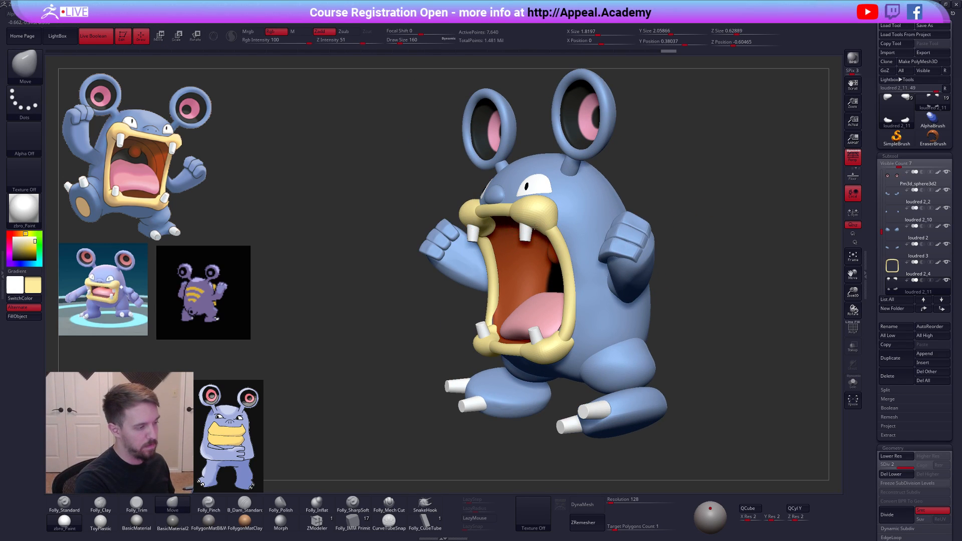
- Subdivide the lip corner pieces to level 3 and fill them with the lip yellow using Folly_Standard in Rgb mode
mouse_move(543, 226)
right_mouse_down()
mouse_move(507, 254)
mouse_move(563, 236)
mouse_move(551, 240)
mouse_move(532, 294)
right_mouse_up()
key("alt+s")
key("alt+s")
left_click(561, 293, "alt")
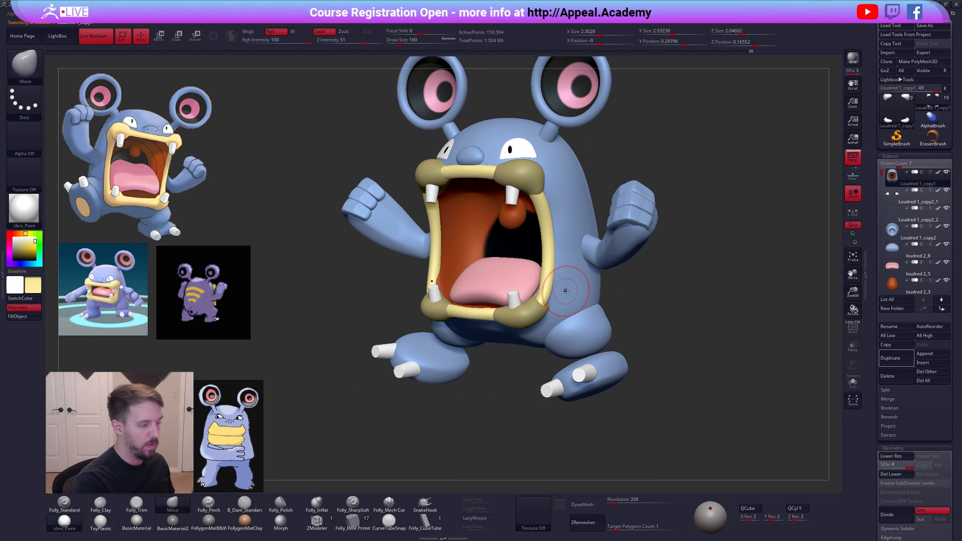
left_click(530, 311, "alt")
key("b")
key("f")
key("s")
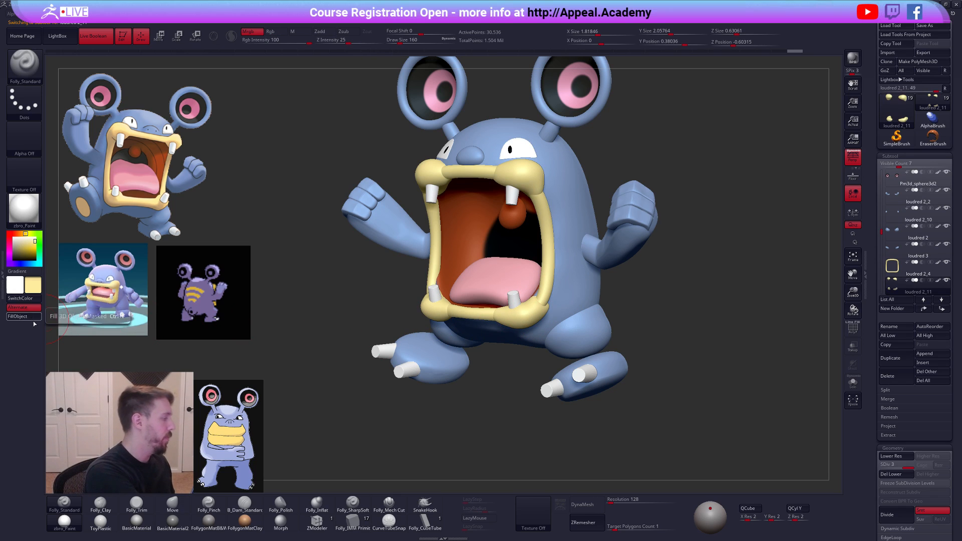
- Select the body and adjust it behind the lower lip corners with the Move brush at subdivision level 1, checking the wireframe
left_click(567, 298, "alt")
key("shift+f")
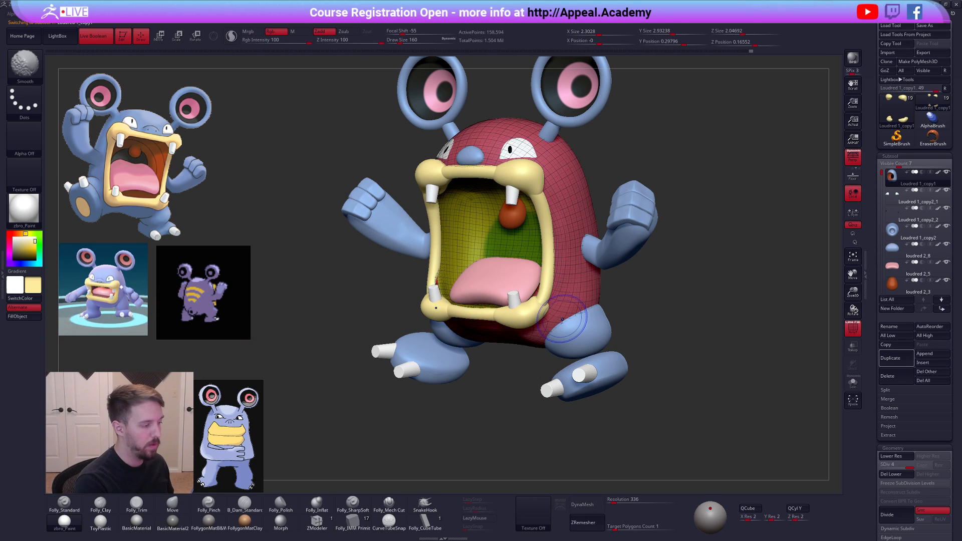
key("b")
key("m")
key("v")
key("space")
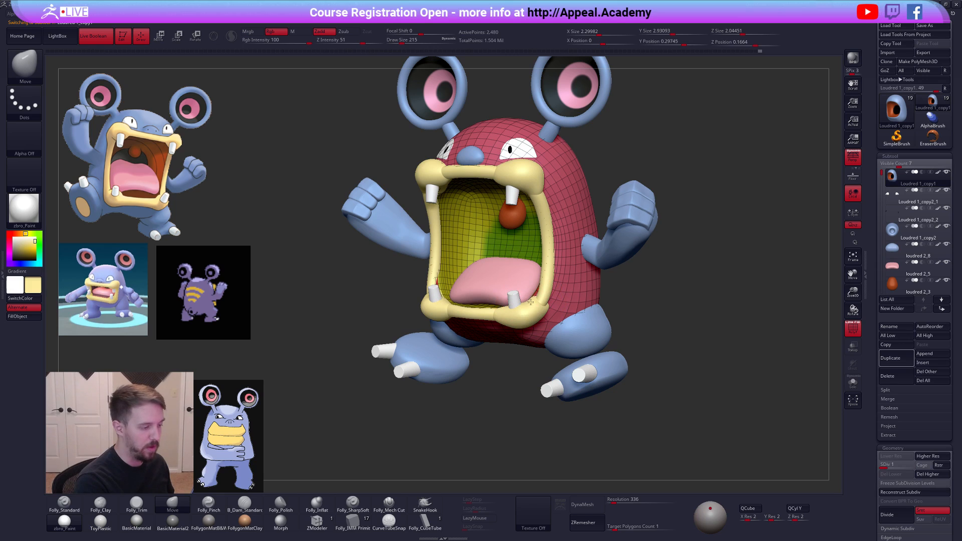
right_click_drag(534, 302, 535, 291, "shift")
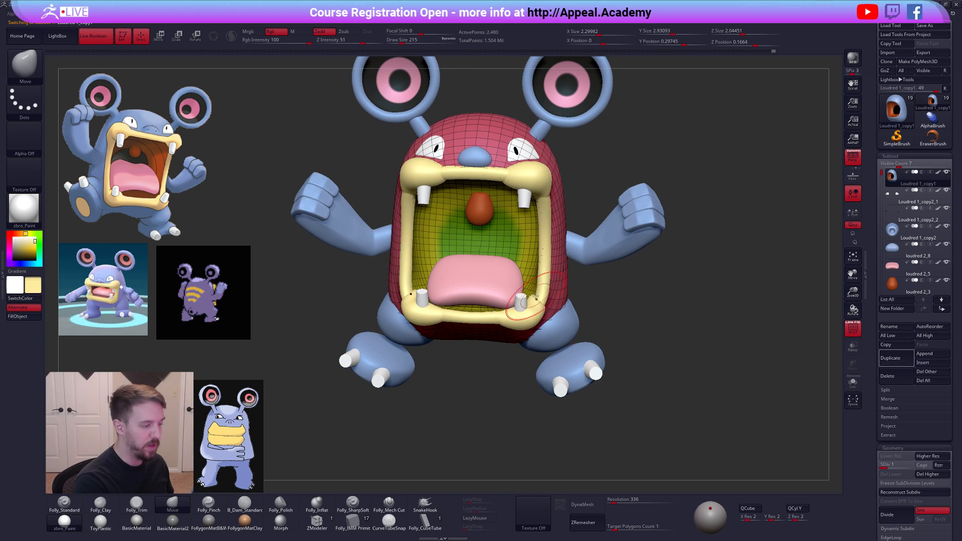
mouse_move(522, 325)
right_mouse_down()
mouse_move(540, 202)
mouse_move(581, 302)
right_mouse_up()
key("shift+f")
key("shift+f")
key("shift+f")
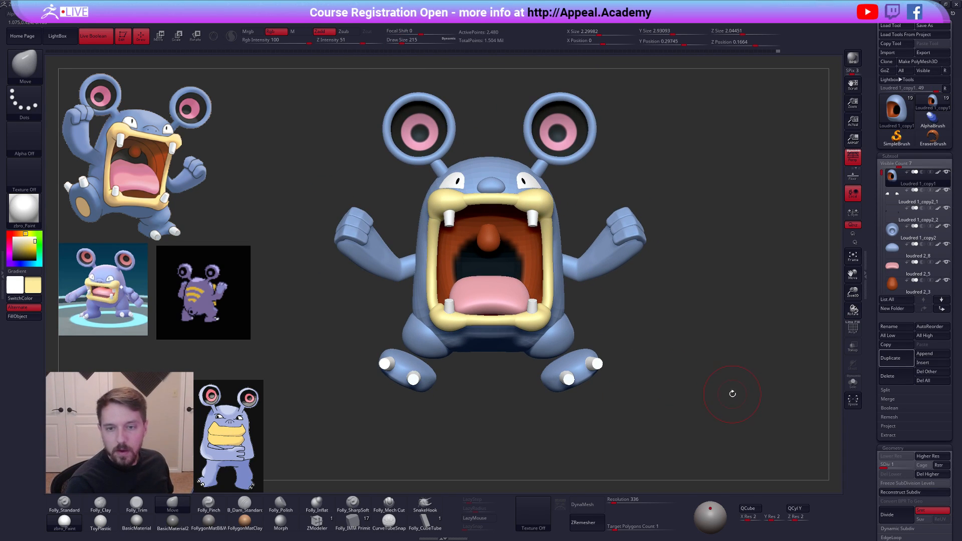
- Return the body to subdivision level 4 and examine the lower lip corners from above
key("d")
key("d")
key("d")
right_click_drag(719, 418, 636, 398)
mouse_move(561, 337)
right_mouse_down()
mouse_move(578, 335)
mouse_move(566, 366)
right_mouse_up()
right_click_drag(506, 325, 524, 361)
key("space")
left_click_drag(524, 361, 520, 361)
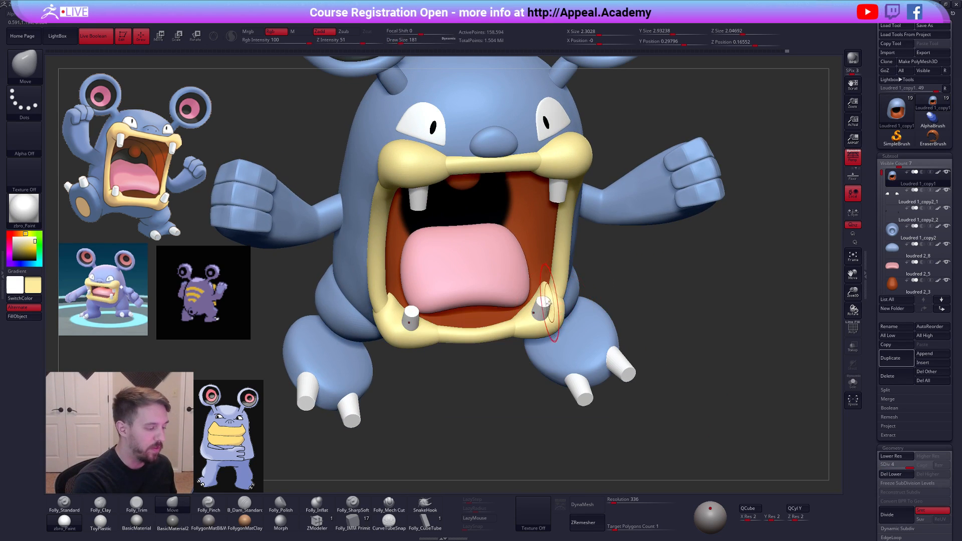
- Adjust the body around the lower mouth with the Move brush at subdivision level 2 and raise it back to level 4
mouse_move(548, 302)
right_mouse_down()
mouse_move(482, 343)
mouse_move(473, 329)
mouse_move(506, 345)
right_mouse_up()
key("shift+f")
key("shift+d")
key("shift+d")
key("b")
key("m")
key("v")
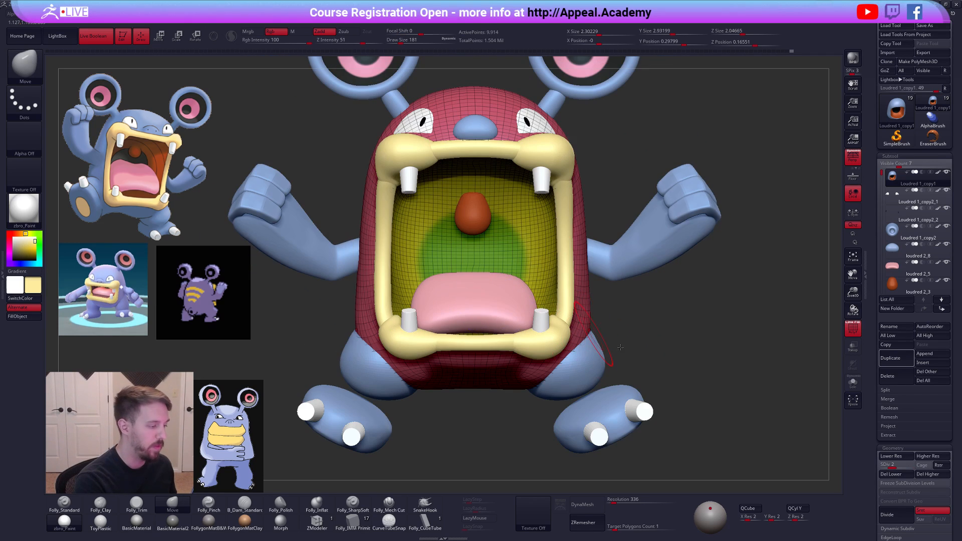
key("d")
key("d")
key("shift+f")
- Isolate the body, build up the front below the mouth with Folly_Clay at subdivision level 2 and smooth the surface
mouse_move(693, 399)
right_mouse_down()
mouse_move(636, 346)
mouse_move(537, 373)
mouse_move(543, 344)
mouse_move(566, 322)
right_mouse_up()
key("shift+d")
key("shift+d")
key("shift+d")
key("alt+shift+s")
key("space")
key("c")
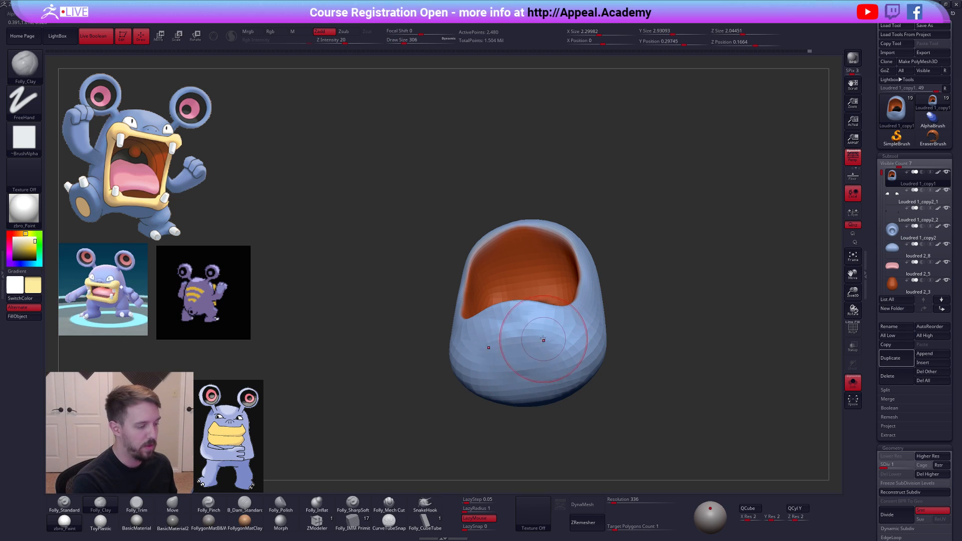
key("d")
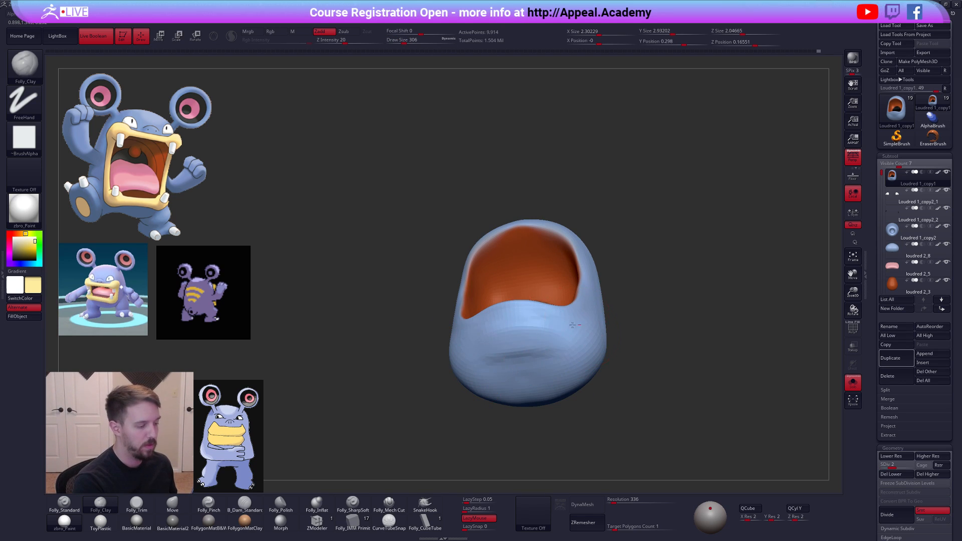
key("shift")
right_click_drag(518, 353, 521, 346)
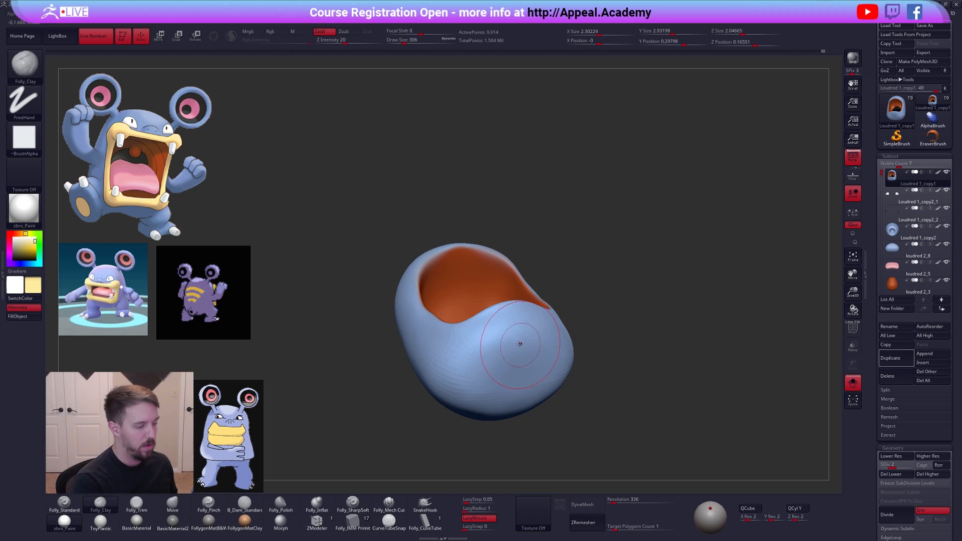
key("shift")
right_click_drag(444, 375, 490, 378, "shift")
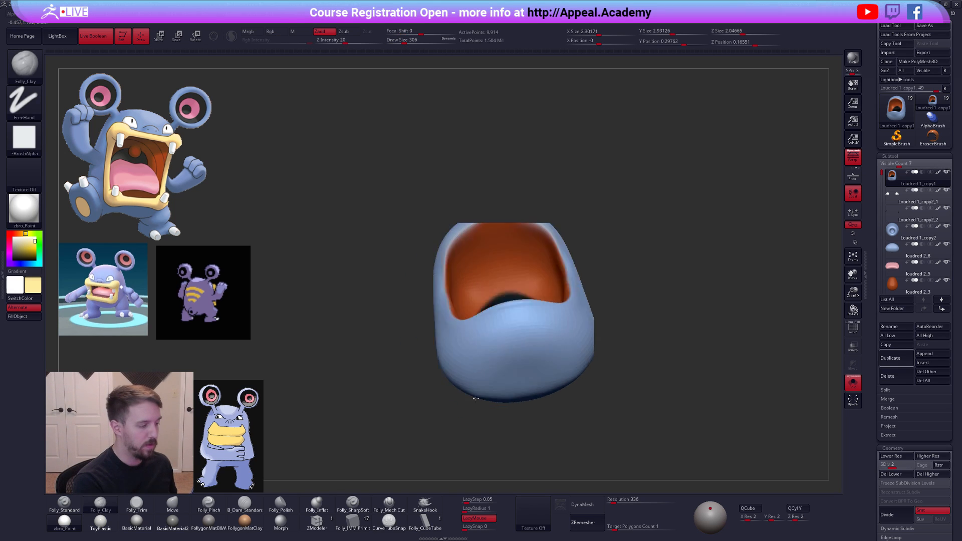
- Show the whole character and adjust the body's side profile with the Move brush at draw size 306
key("alt+s")
right_click_drag(506, 357, 591, 353)
key("space")
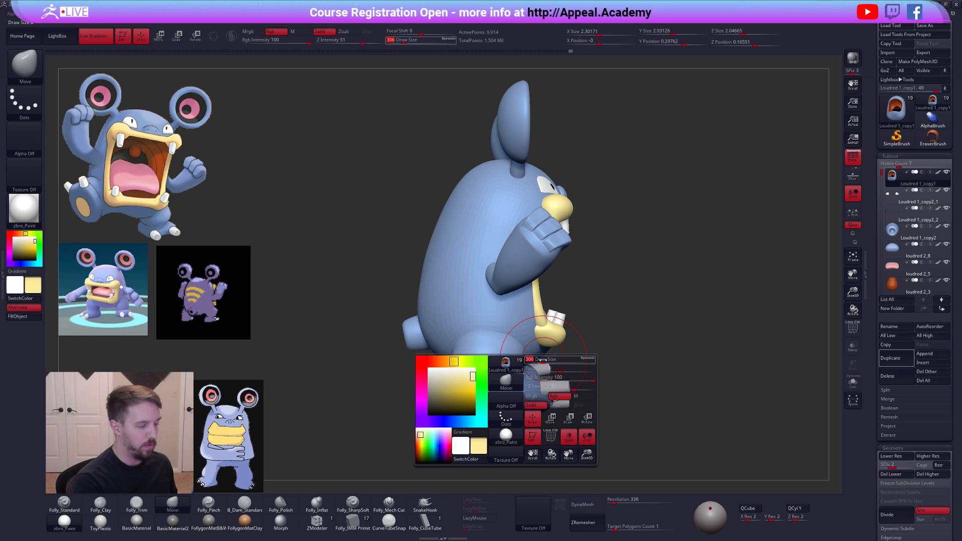
key("alt+s")
right_click_drag(559, 386, 489, 279)
key("alt+s")
left_click_drag(605, 377, 646, 437)
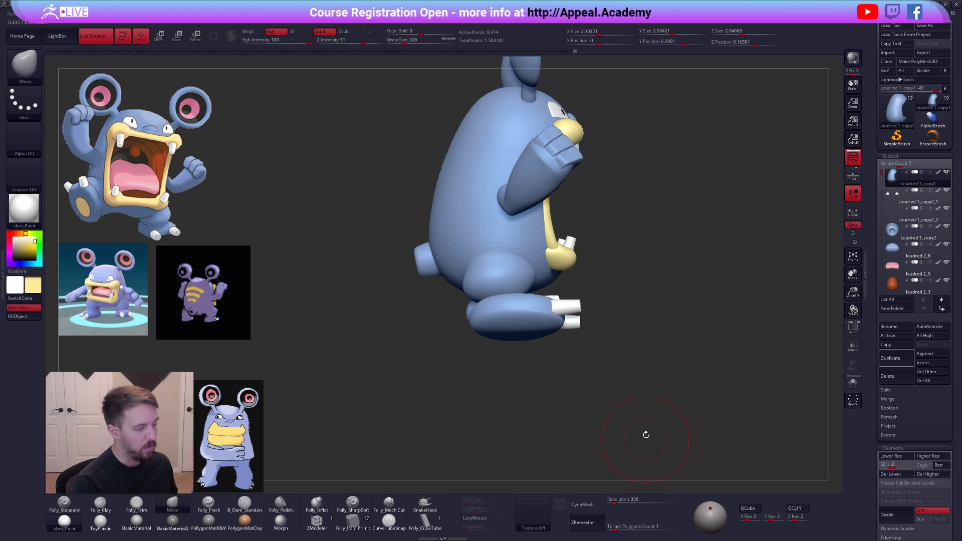
- Isolate the body, work the area beside the mouth opening with Folly_Clay at subdivision level 3 and smooth it
key("alt+s")
right_click_drag(681, 441, 581, 346)
right_click(538, 326)
mouse_move(553, 296)
right_mouse_down("alt")
mouse_move(571, 327)
mouse_move(514, 301)
right_mouse_up("alt")
key("2")
left_click_drag(531, 266, 556, 225)
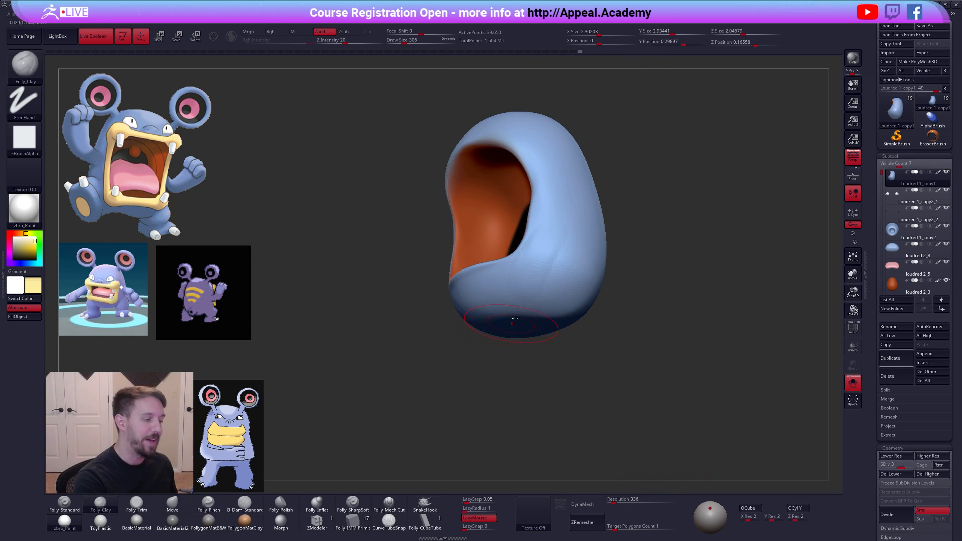
right_click_drag(516, 300, 511, 325)
left_click_drag(555, 261, 550, 260, "shift")
key("3")
mouse_move(529, 276)
right_mouse_down()
mouse_move(538, 304)
mouse_move(547, 255)
right_mouse_up()
mouse_move(531, 294)
right_mouse_down()
mouse_move(515, 241)
mouse_move(525, 247)
mouse_move(529, 222)
right_mouse_up()
- Drop the isolated body to subdivision level 1 and reshape the side rim of the mouth in profile with the Move brush
key("shift+d")
key("b")
key("m")
key("v")
key("space")
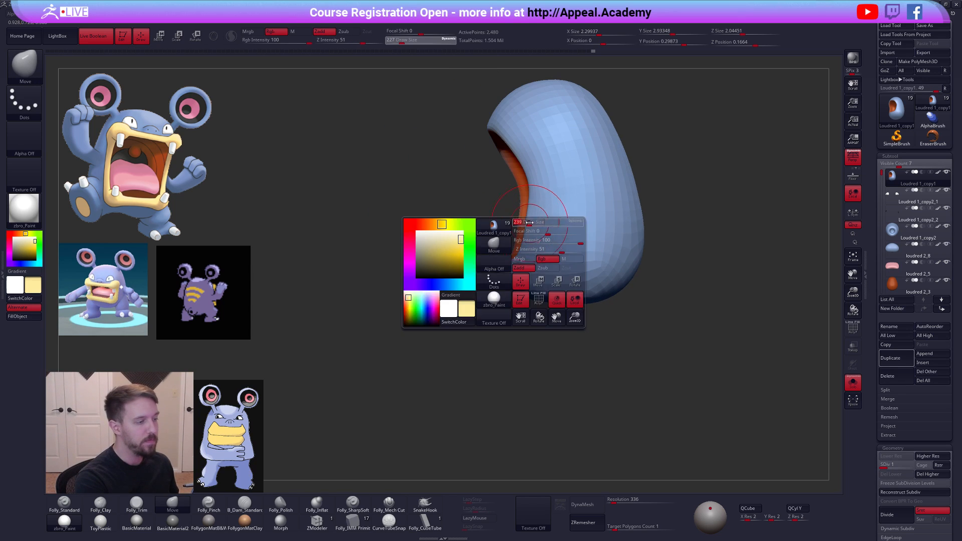
key("space")
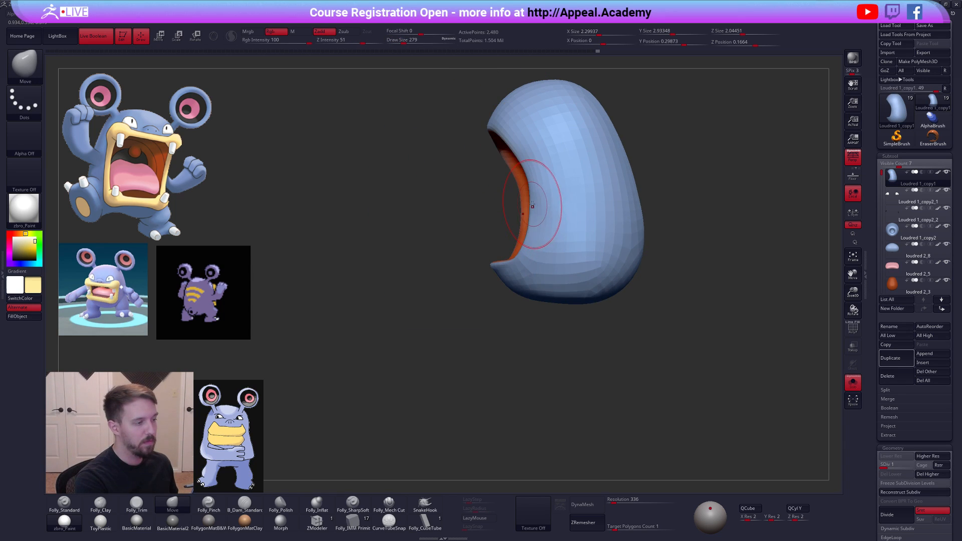
key("space")
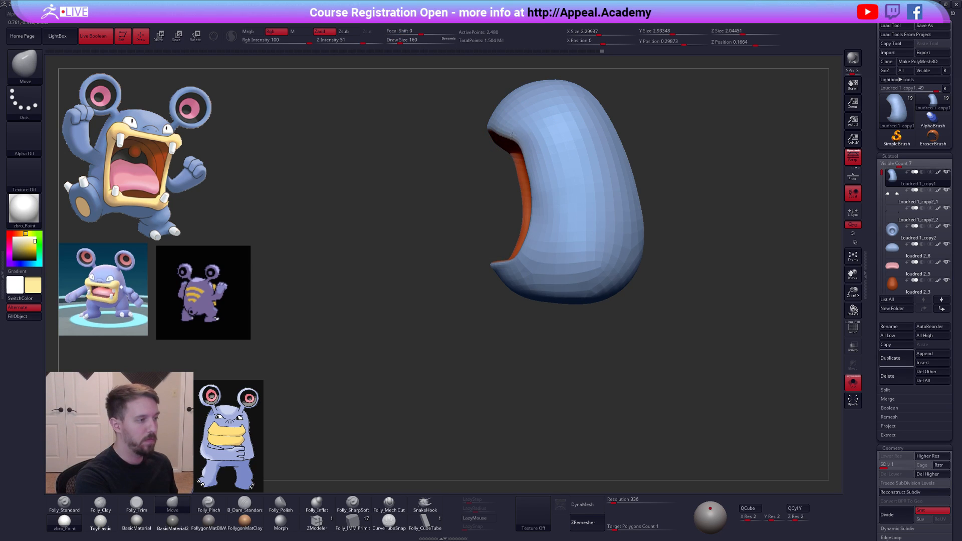
key("space")
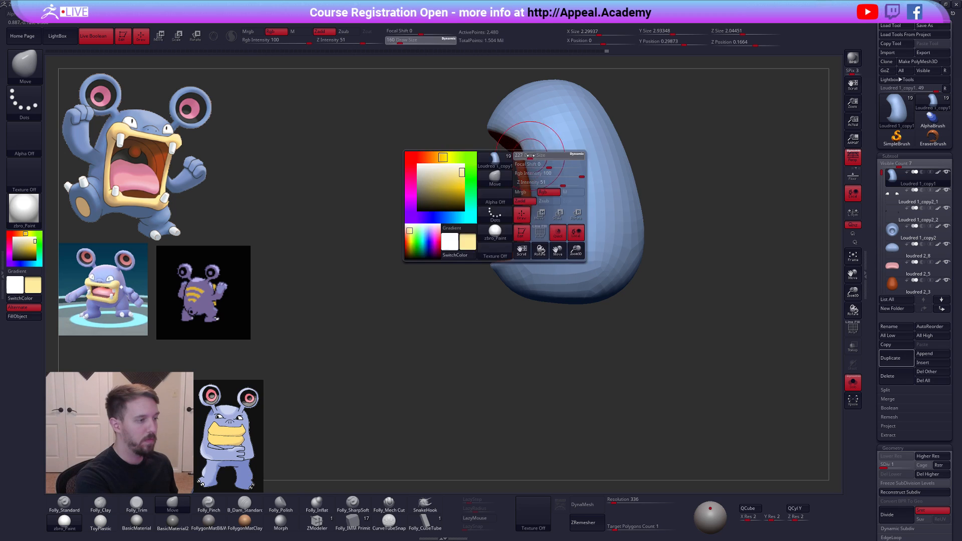
- Refine the body's cheek and mouth rim with the Move brush at draw size 265 and restore subdivision level 4
mouse_move(534, 189)
right_mouse_down()
mouse_move(603, 193)
mouse_move(621, 228)
right_mouse_up()
left_click_drag(545, 250, 543, 256)
key("space")
right_click_drag(583, 246, 552, 233)
key("s")
left_click_drag(548, 232, 552, 231)
key("d")
key("d")
key("d")
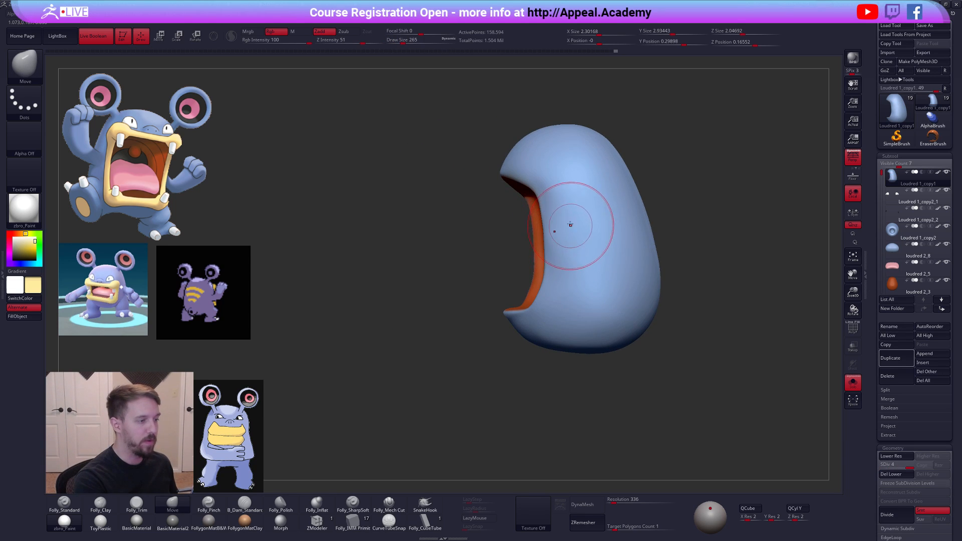
- Show the whole character again and select the arms
key("alt+s")
right_click_drag(569, 213, 604, 219)
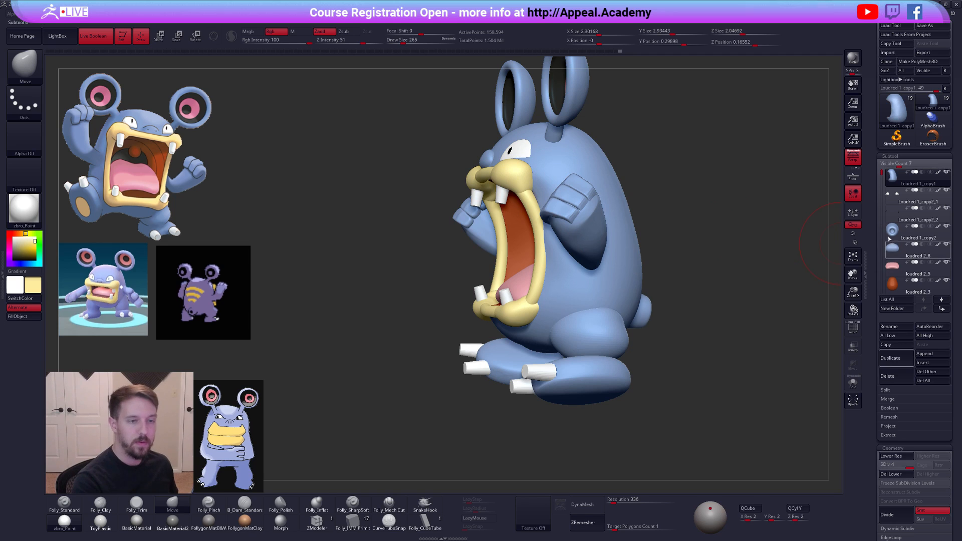
left_click(584, 235, "alt")
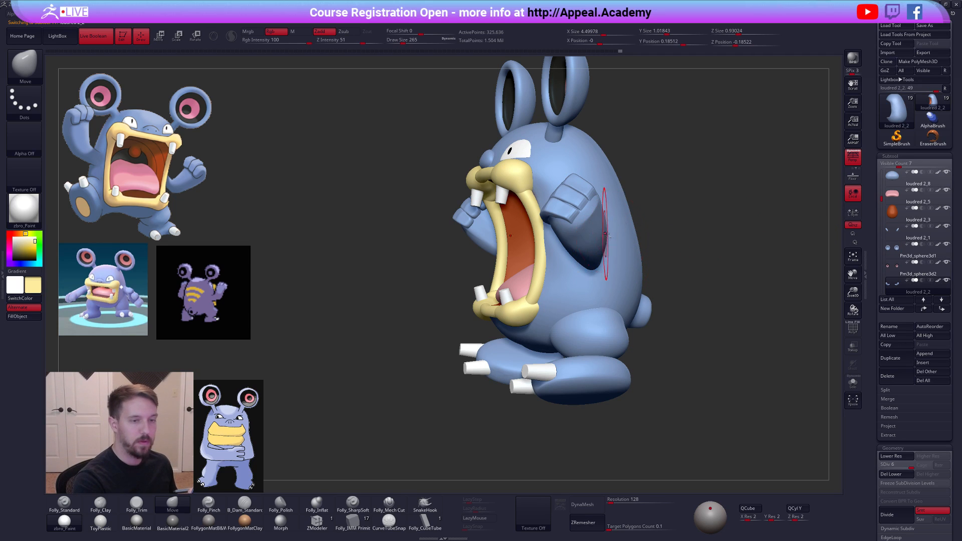
- Hide the arm and hand subtools so the sides of the body and mouth are unobstructed
left_click_drag(881, 235, 881, 242)
left_click(894, 265)
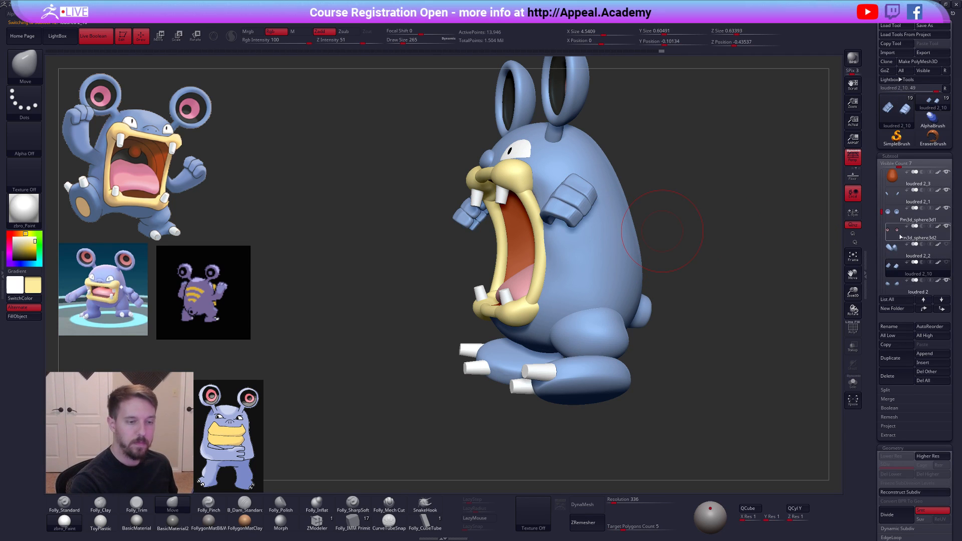
left_click(900, 233)
right_click_drag(637, 276, 575, 210)
- Select the yellow lip ring, drop it to subdivision level 1 and reshape its sides with the Move brush at draw size 292
left_click(545, 231, "alt")
key("shift+d")
left_click_drag(554, 194, 556, 193)
right_click_drag(561, 193, 526, 188)
right_click_drag(551, 223, 555, 223, "shift")
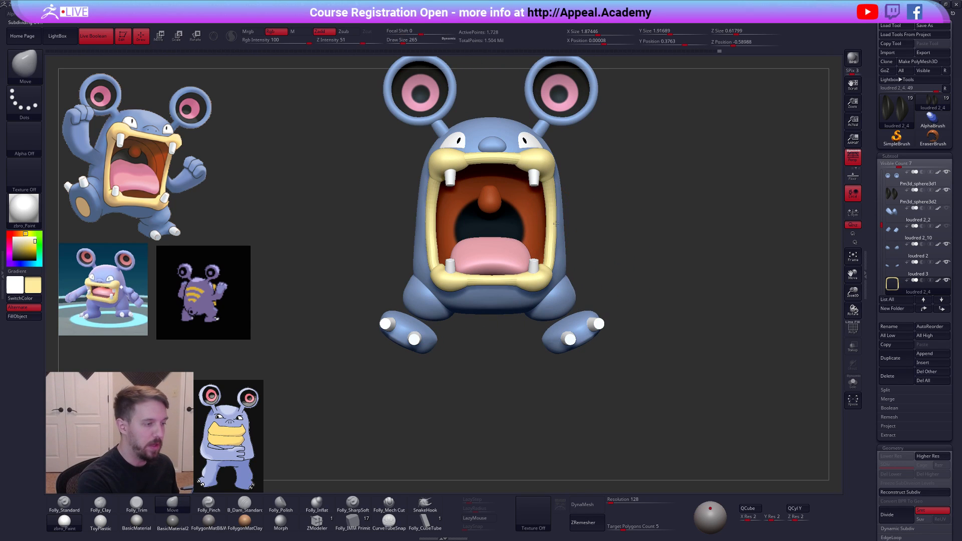
mouse_move(551, 258)
right_mouse_down("shift")
mouse_move(580, 221)
mouse_move(603, 227)
right_mouse_up("shift")
key("space")
left_click_drag(561, 239, 559, 242)
key("space")
left_click_drag(561, 209, 558, 208)
left_click_drag(557, 188, 559, 186)
right_click_drag(566, 214, 555, 177, "shift")
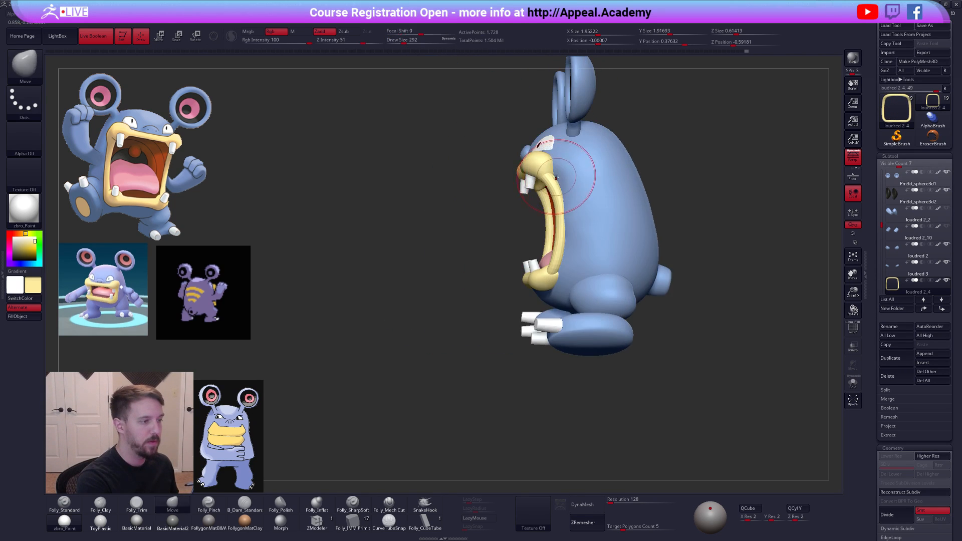
- Refine and smooth the lip ring's vertical sides from the front, raising the ring to subdivision level 2
right_click_drag(564, 209, 584, 219, "shift")
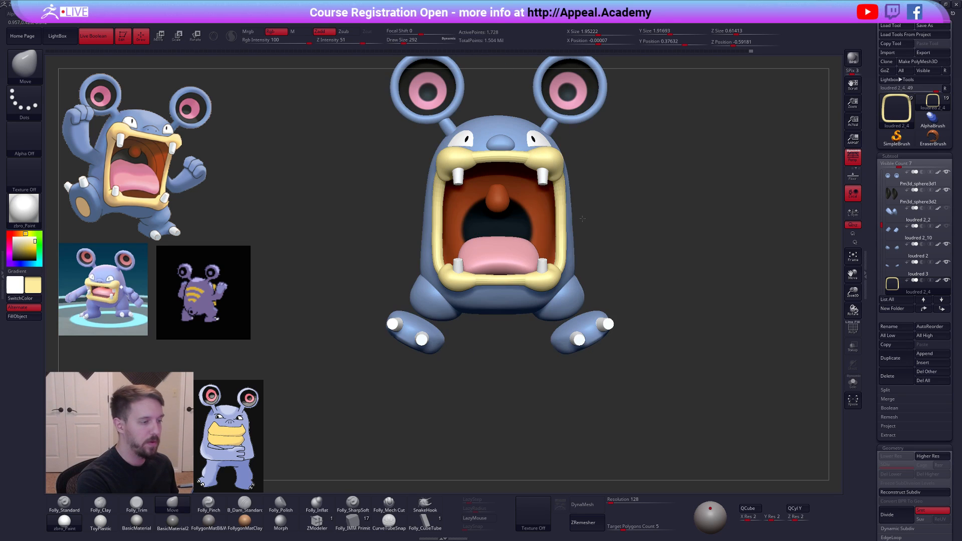
key("space")
left_click_drag(565, 225, 570, 223)
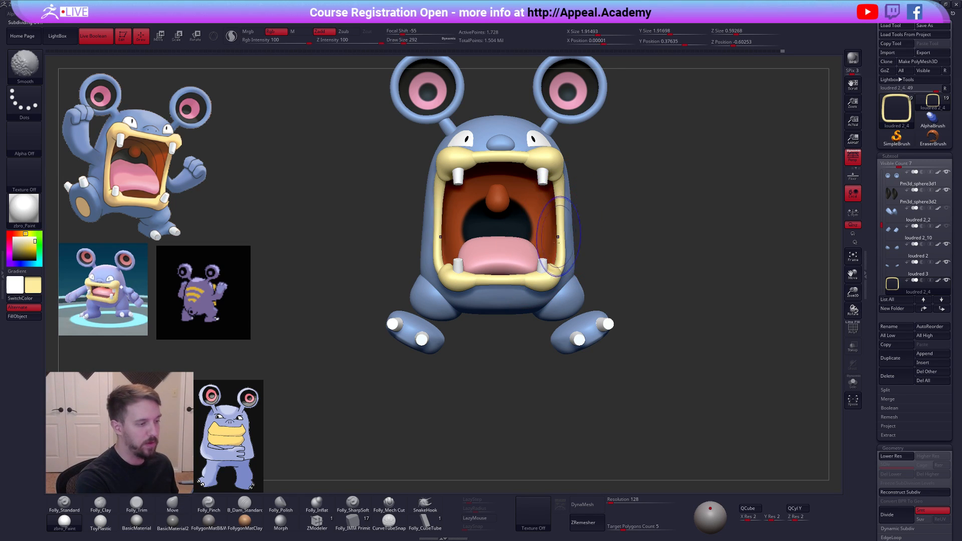
key("ctrl+d")
key("ctrl+d")
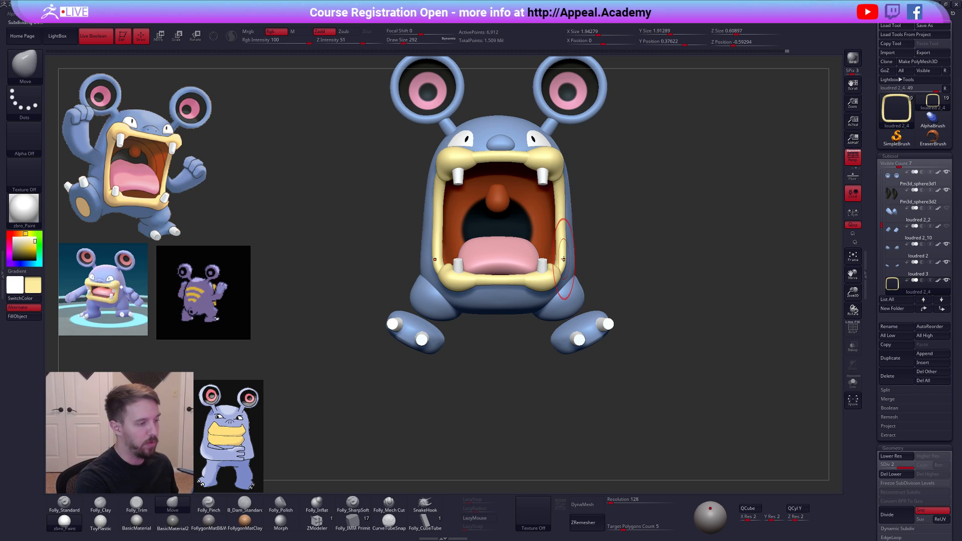
left_click_drag(565, 257, 560, 253)
left_click_drag(696, 245, 581, 237)
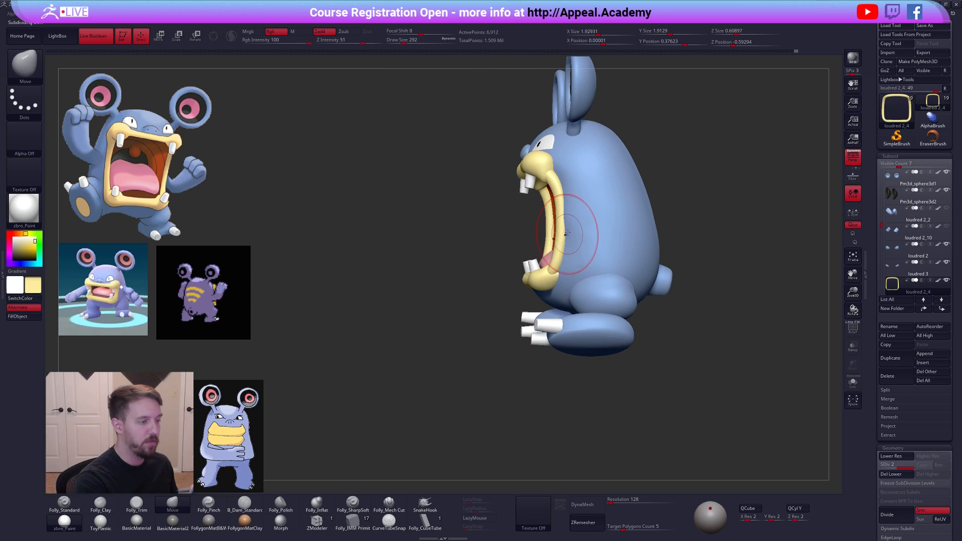
- Select the body and smooth and adjust its surface beside the lip ring
left_click(577, 230, "alt")
key("space")
left_click_drag(479, 258, 543, 265)
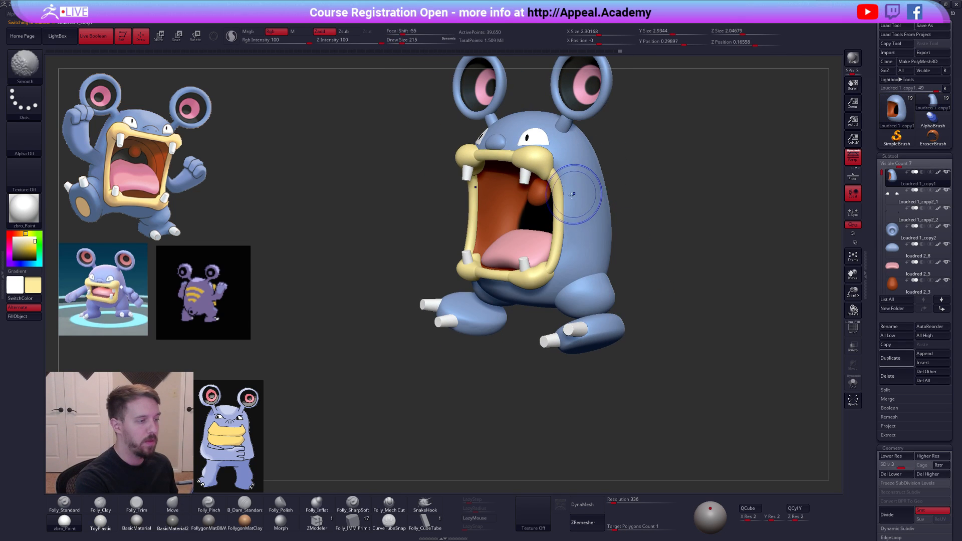
right_click_drag(570, 211, 551, 232)
key("space")
left_click_drag(575, 233, 579, 232)
right_click_drag(576, 225, 521, 220)
- Turn off perspective, lasso-mask the body's mouth edge in side view and invert the mask
left_click_drag(554, 160, 568, 195, "ctrl")
key("ctrl+z")
left_click(846, 160)
key("ctrl+space")
left_click(642, 341)
mouse_move(708, 208)
right_mouse_down()
mouse_move(627, 279)
mouse_move(535, 234)
right_mouse_up()
mouse_move(539, 172)
left_mouse_down("ctrl")
mouse_move(523, 265)
mouse_move(463, 338)
left_mouse_up("ctrl")
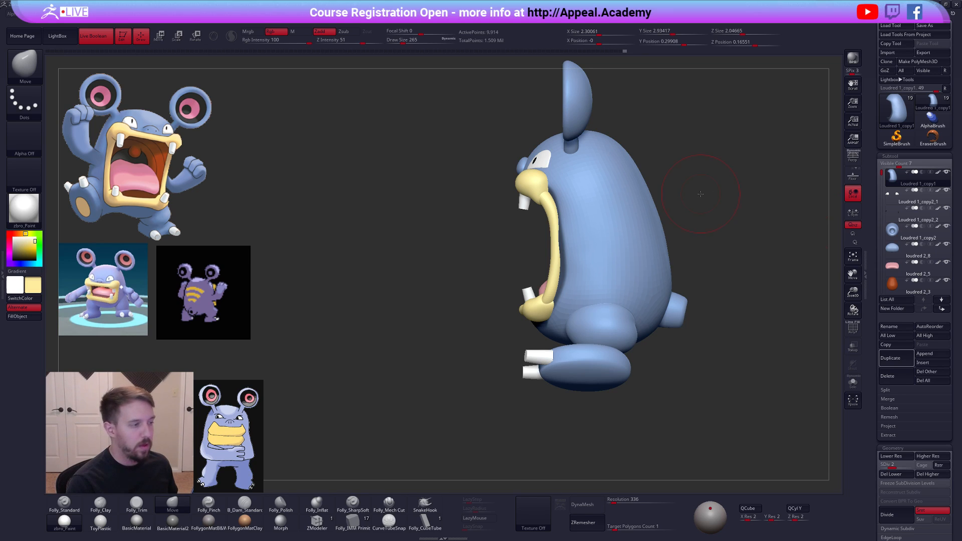
key("ctrl")
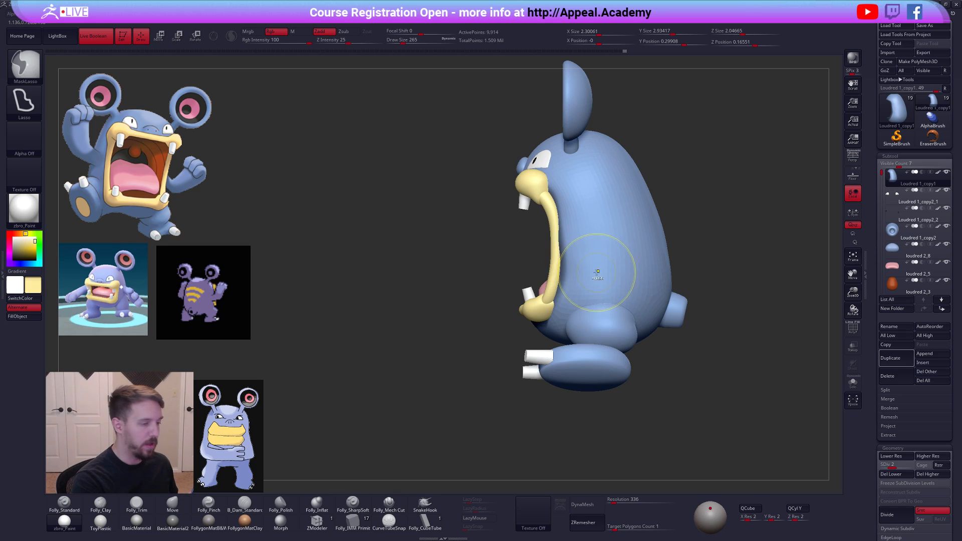
left_click(689, 244, "ctrl")
- Adjust the unmasked mouth sides with the Move brush at draw size 366 and Transpose, and clear the mask
right_click_drag(556, 256, 584, 256)
key("space")
left_click_drag(584, 257, 589, 257)
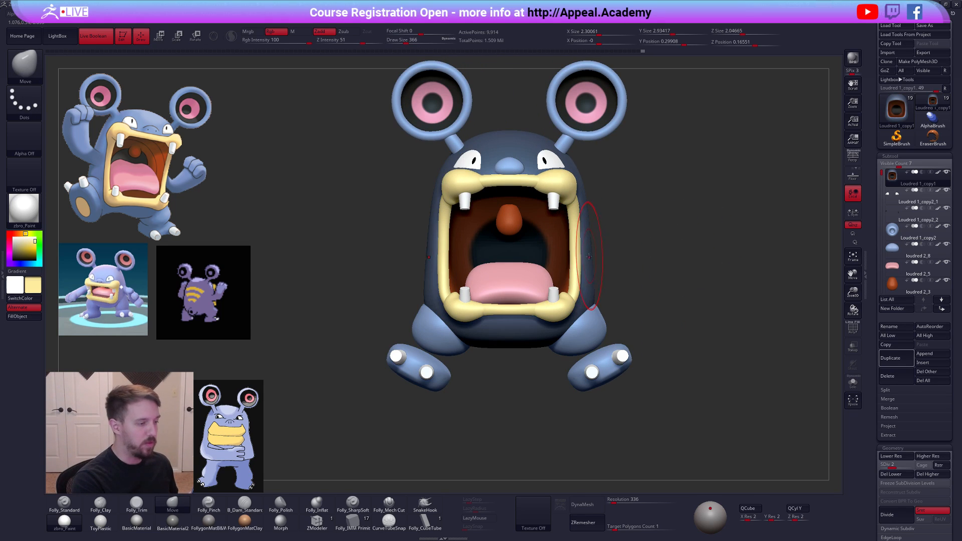
key("w")
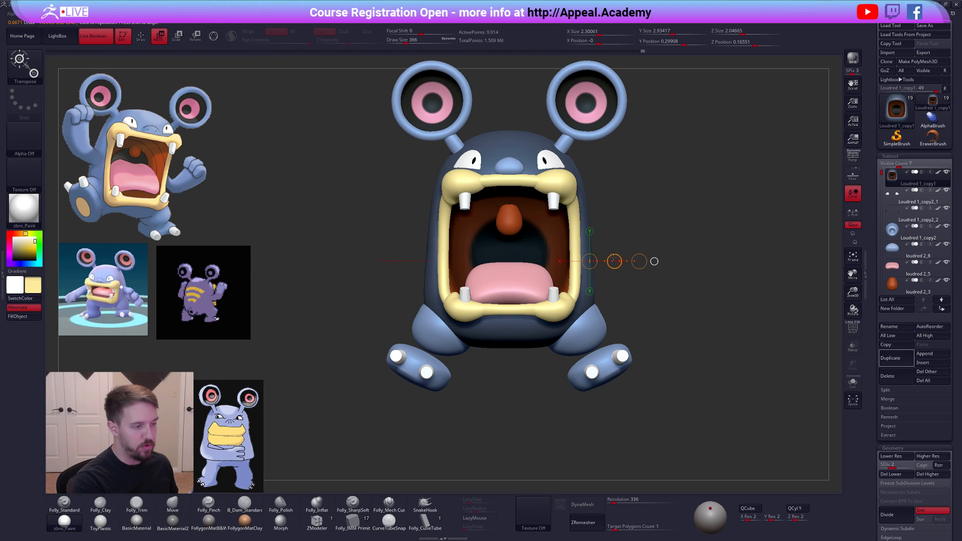
key("q")
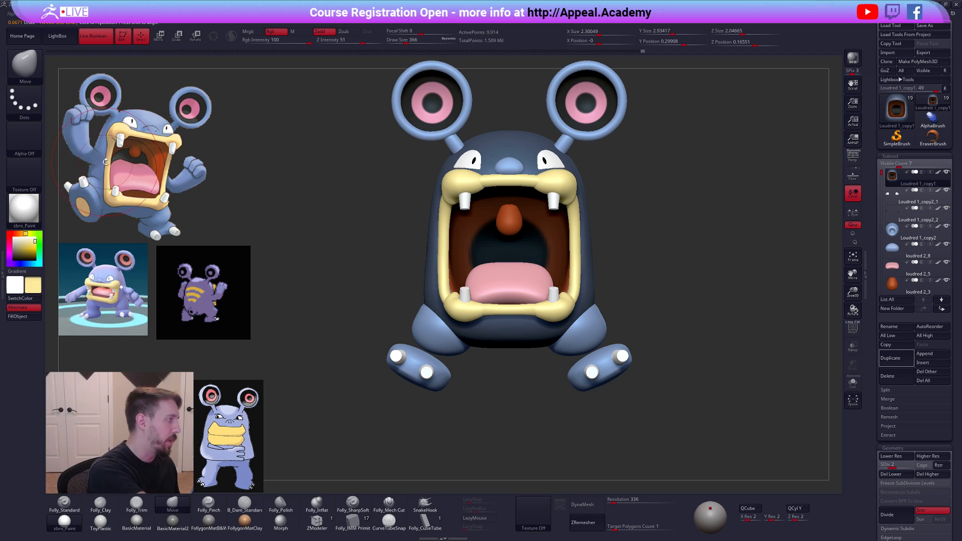
left_click_drag(706, 396, 645, 380)
key("space")
left_click_drag(623, 284, 619, 283)
right_click_drag(588, 216, 627, 223)
left_click_drag(629, 224, 641, 234, "ctrl")
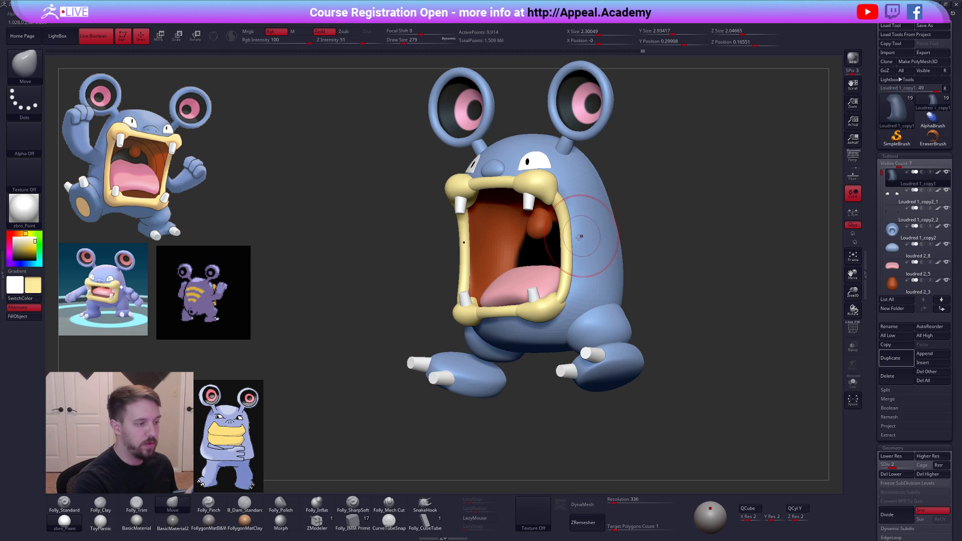
- Isolate the body, work the area beside the mouth with Folly_Clay and smooth it, then show everything at subdivision level 4
mouse_move(575, 239)
right_mouse_down("shift")
mouse_move(611, 240)
mouse_move(573, 236)
right_mouse_up("shift")
key("alt+s")
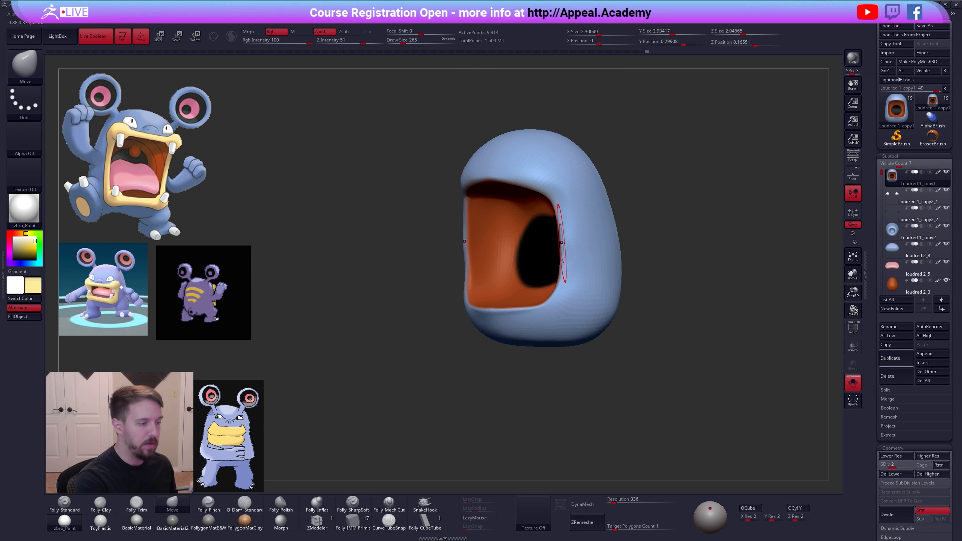
key("2")
left_click_drag(572, 245, 576, 289)
right_click_drag(598, 245, 574, 236)
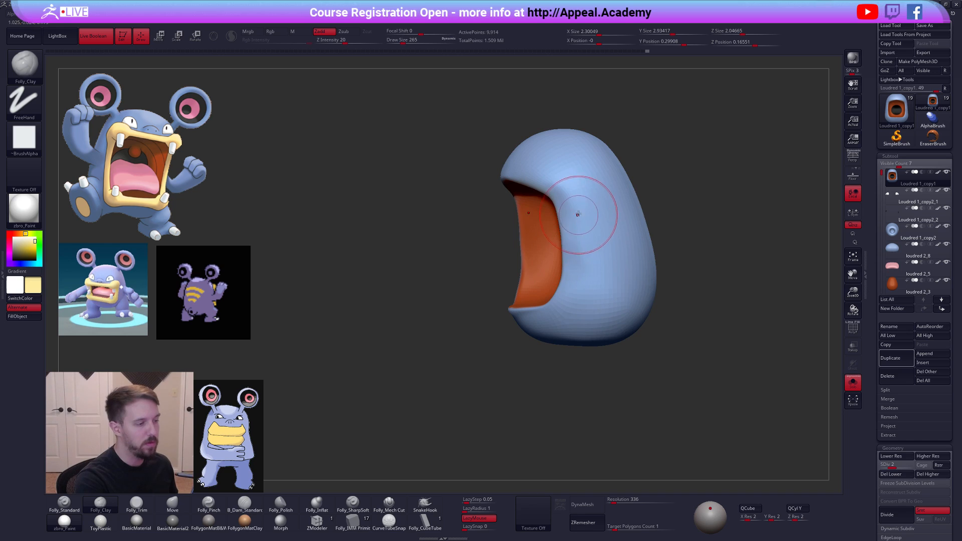
left_click_drag(569, 189, 579, 238)
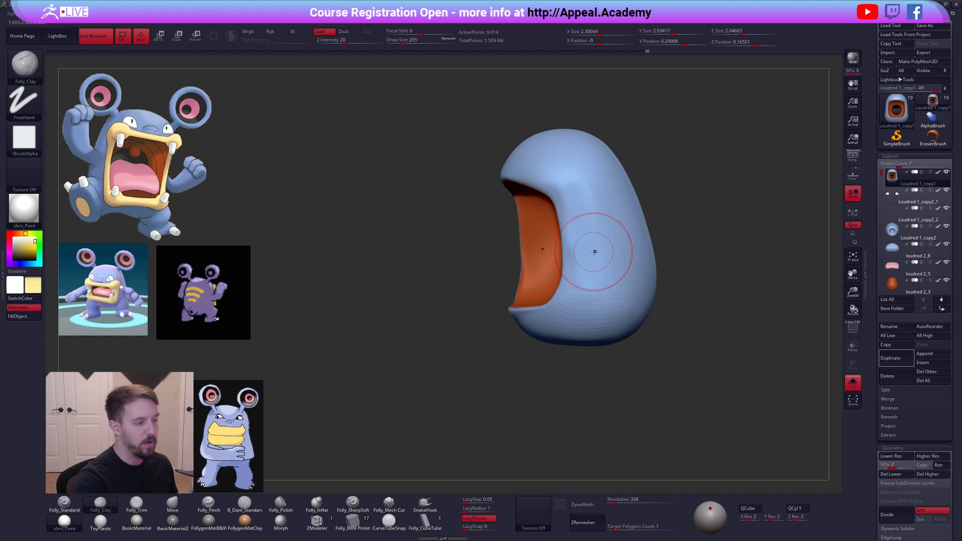
key("shift")
key("alt+s")
mouse_move(605, 258)
right_mouse_down()
mouse_move(584, 225)
mouse_move(598, 219)
mouse_move(580, 236)
right_mouse_up()
key("d")
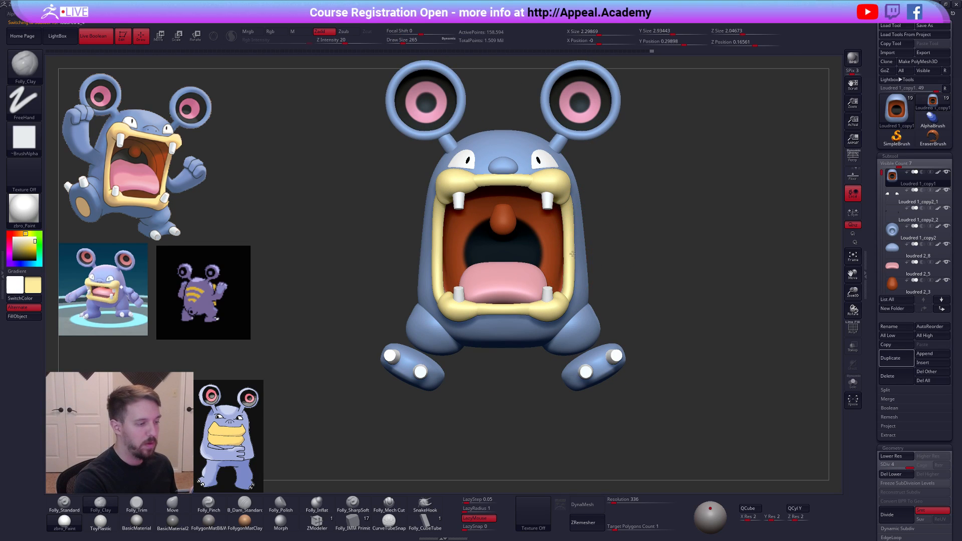
- Select the lip ring, adjust its side with the Move brush at draw size 321 and raise it to subdivision level 3
left_click(571, 254, "alt")
key("b")
key("m")
key("v")
right_click_drag(570, 258, 599, 281, "shift")
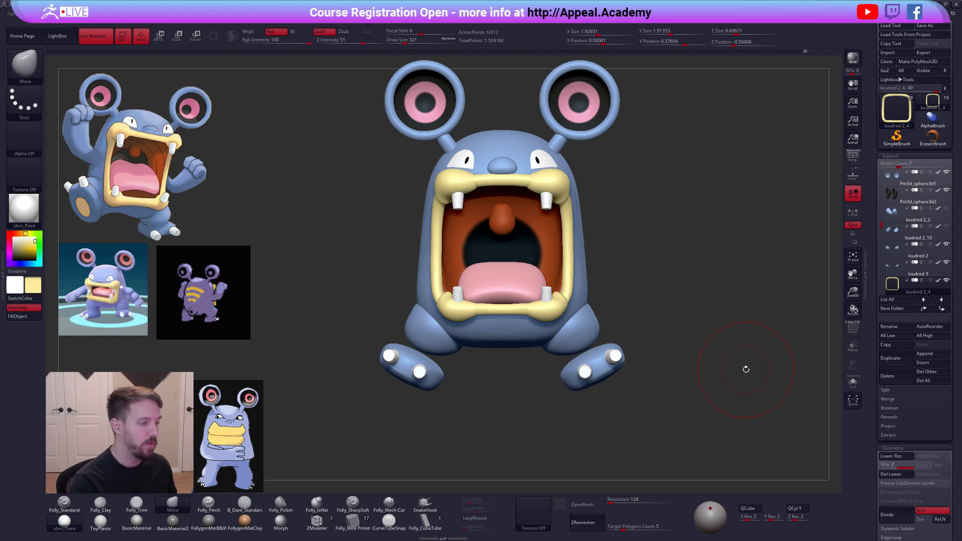
key("d")
- Adjust the body's side around the mouth at subdivision level 1 with draw size 265 and restore subdivision level 4
left_click(585, 294, "alt")
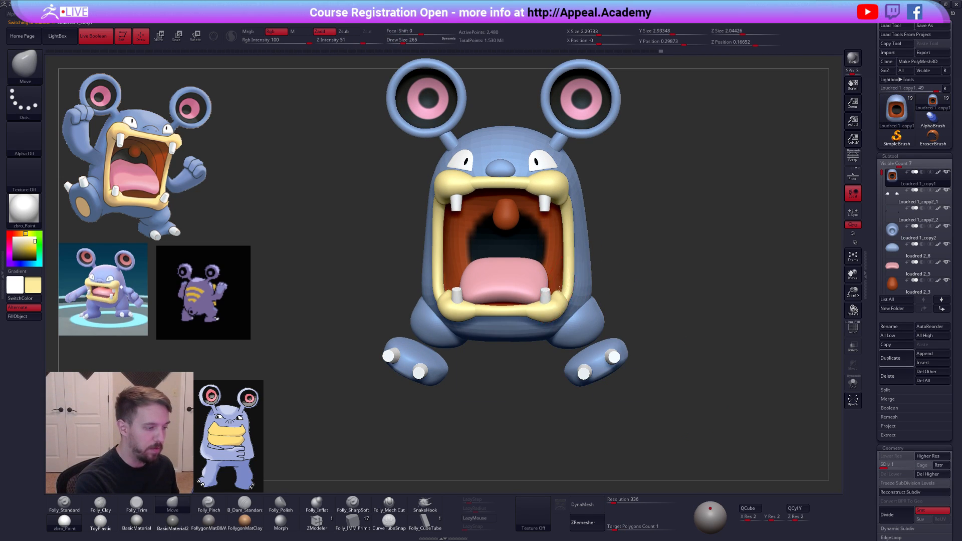
right_click_drag(557, 297, 536, 247)
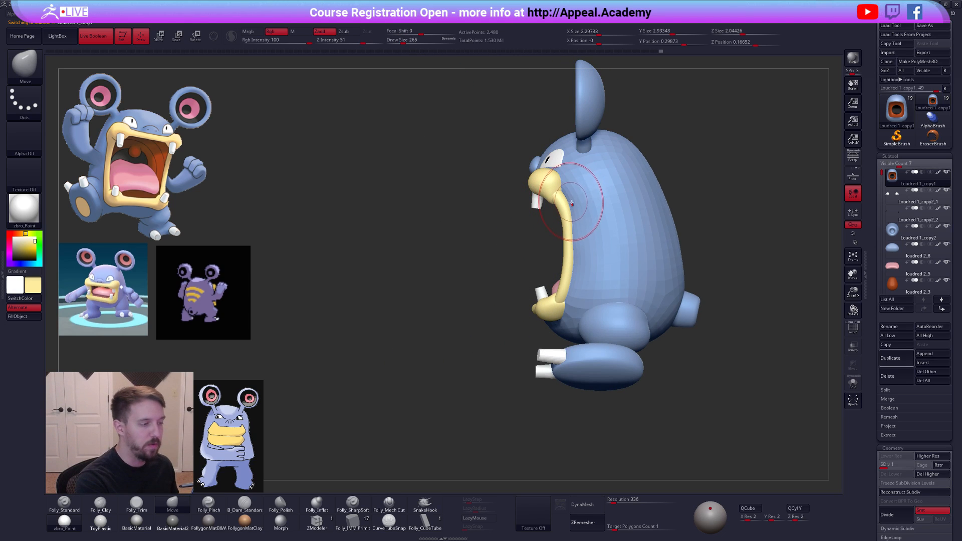
right_click_drag(576, 215, 565, 206)
key("d")
key("d")
key("d")
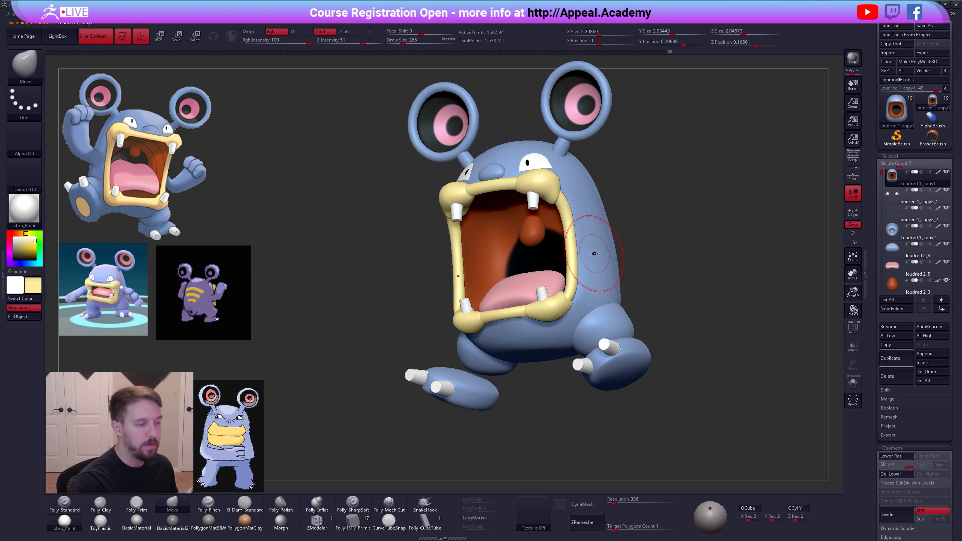
- Check the body's wireframe around the mouth and turn on transparency to examine how the lip ring sits against it
right_click_drag(596, 257, 587, 274, "shift")
left_click(587, 274, "alt")
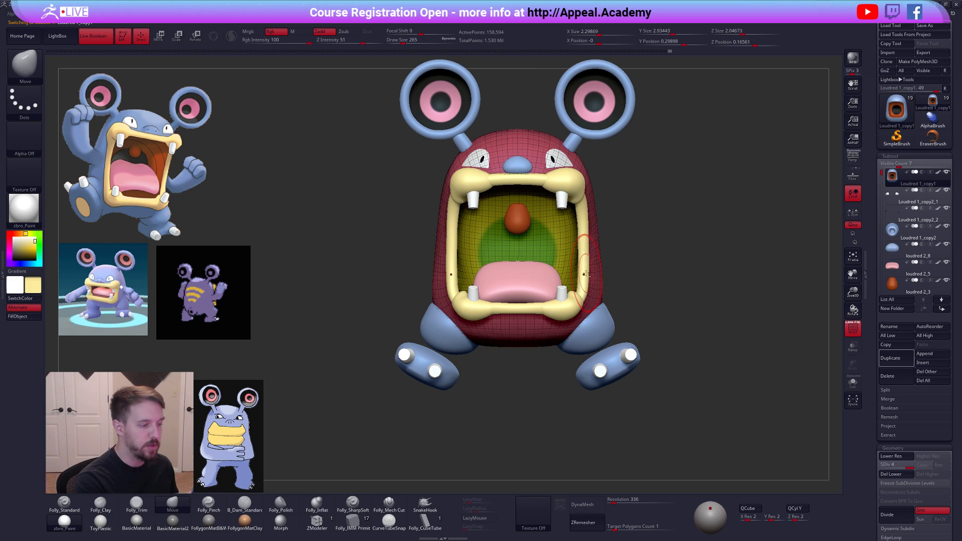
key("shift+f")
key("shift+f")
key("space")
right_click_drag(589, 295, 651, 313)
left_click(609, 283, "alt")
left_click(852, 351)
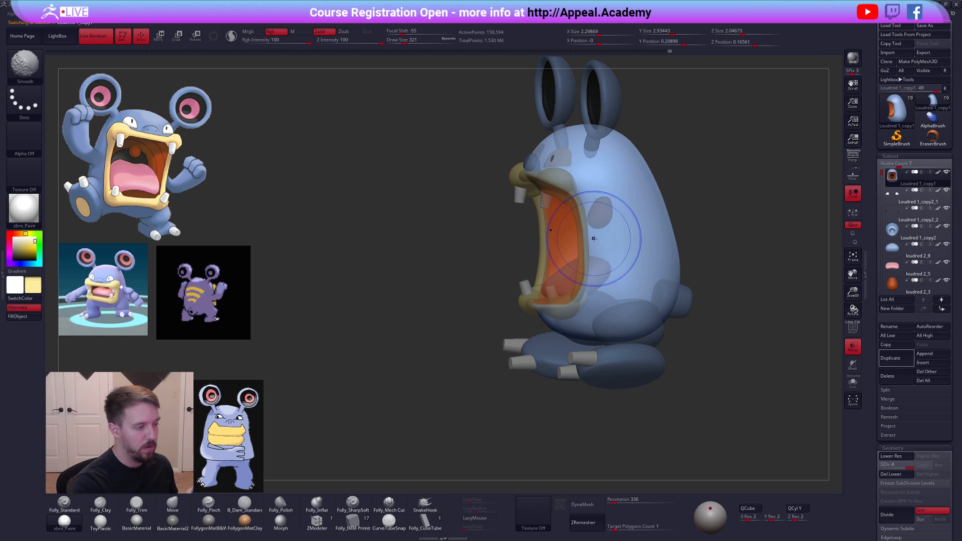
- Isolate the body at subdivision level 2 and mask the strip beside the mouth opening
mouse_move(606, 240)
right_mouse_down("shift")
mouse_move(622, 251)
mouse_move(594, 172)
right_mouse_up("shift")
key("shift+d")
key("shift+d")
key("ctrl+shift+s")
key("ctrl")
mouse_move(559, 202)
left_mouse_down("ctrl")
mouse_move(549, 241)
mouse_move(557, 299)
mouse_move(583, 315)
mouse_move(603, 303)
left_mouse_up("ctrl")
mouse_move(575, 203)
left_mouse_down("ctrl")
mouse_move(676, 188)
mouse_move(651, 211)
left_mouse_up("ctrl")
right_click_drag(647, 303, 605, 324, "shift")
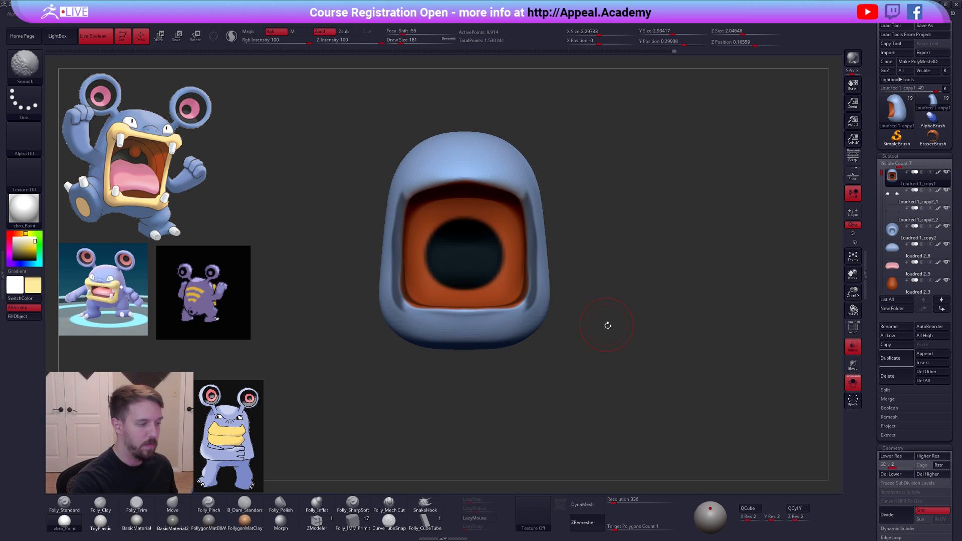
- Drop the body to subdivision level 1, protect all but the mouth's side rims and shift them outward with Transpose
key("shift+d")
key("b")
key("m")
key("v")
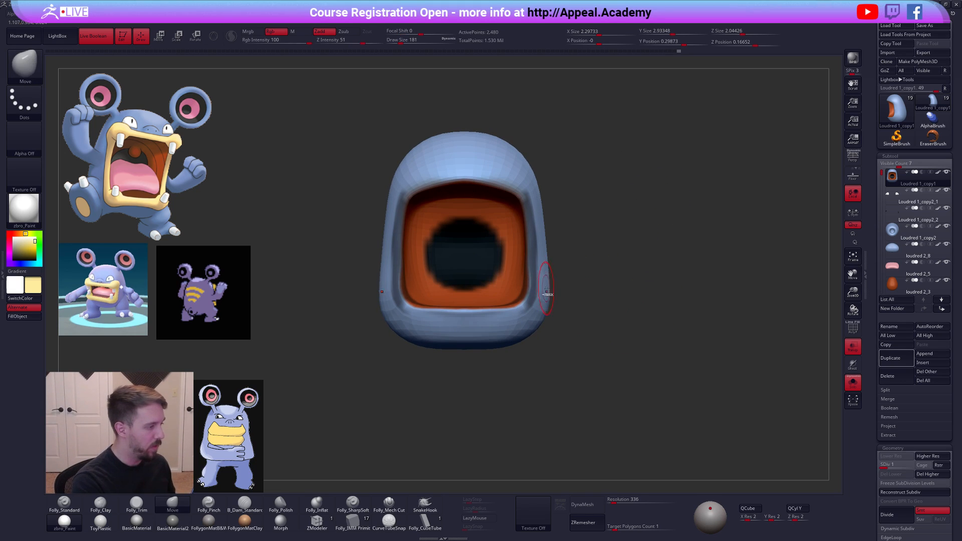
left_click_drag(528, 293, 536, 294)
key("w")
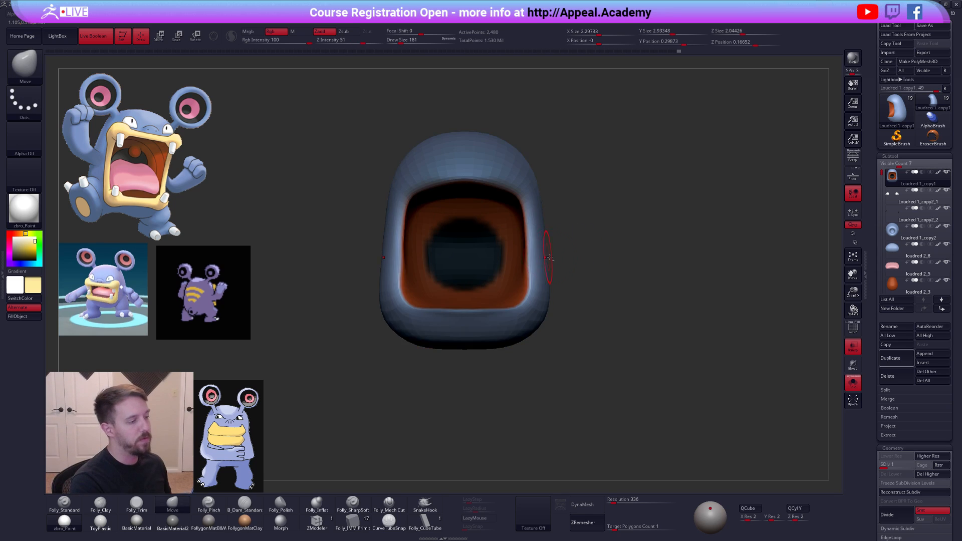
left_click_drag(565, 247, 565, 252)
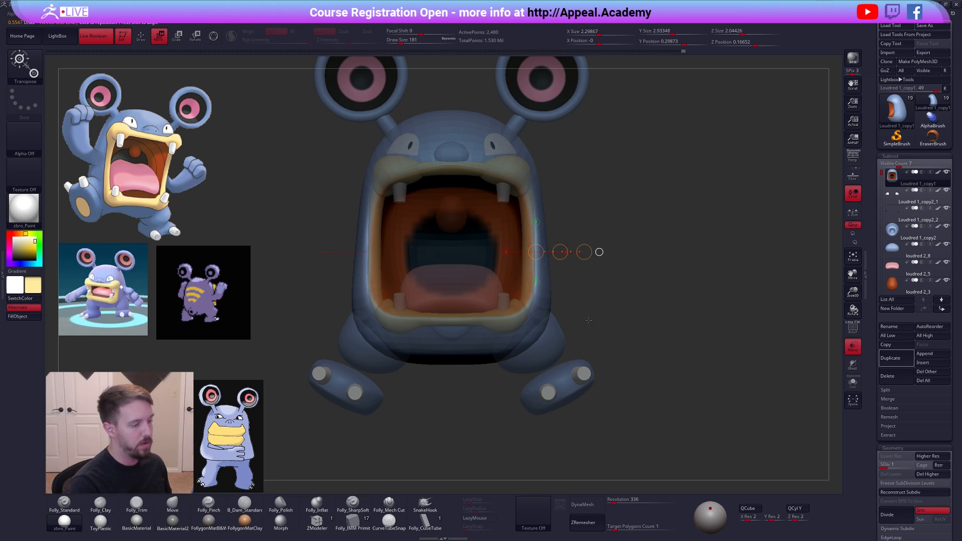
key("q")
- Turn off transparency, refine the unmasked mouth sides with the Move brush at draw size 414 and release the mask
key("space")
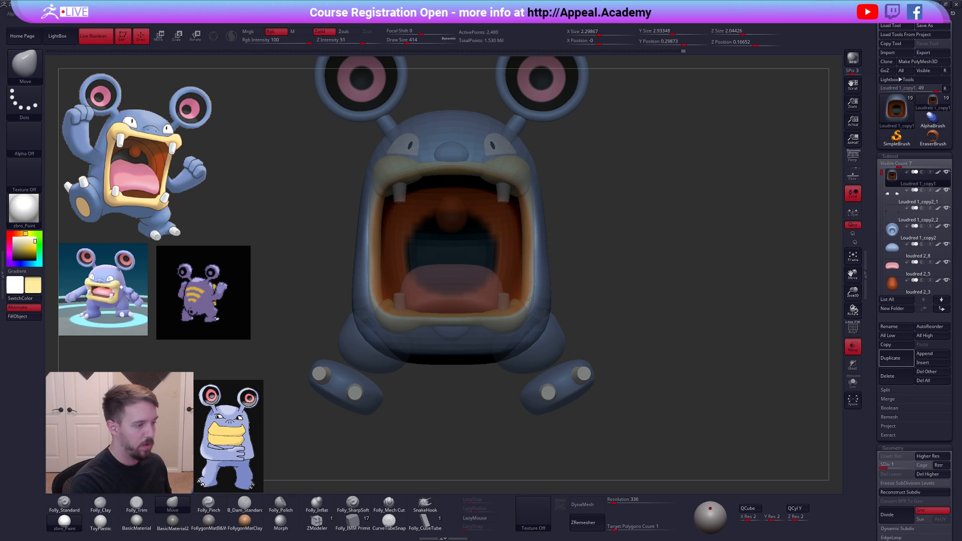
left_click(852, 340)
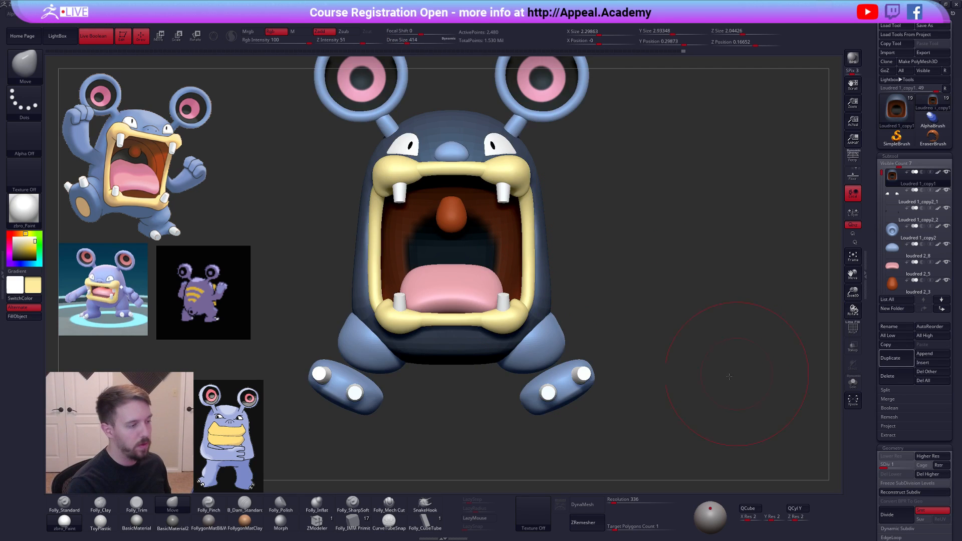
left_click_drag(746, 363, 712, 369)
key("space")
left_click_drag(539, 245, 535, 245)
right_click_drag(506, 244, 560, 250)
left_click(581, 256, "ctrl")
- Reshape the body's side contours with the Move brush from front and angled views
key("d")
key("space")
left_click_drag(517, 234, 513, 253)
right_click_drag(513, 254, 547, 248)
key("space")
left_click_drag(547, 240, 551, 240)
mouse_move(549, 220)
right_mouse_down()
mouse_move(507, 211)
mouse_move(496, 238)
mouse_move(518, 227)
right_mouse_up()
- Adjust the body's overall form at subdivision level 1 with draw size 482 and switch to Folly_Clay
key("2")
key("1")
right_click_drag(512, 284, 502, 245, "shift")
key("s")
left_click_drag(502, 245, 501, 234)
key("shift+d")
mouse_move(523, 235)
right_mouse_down("alt")
mouse_move(535, 221)
mouse_move(509, 252)
mouse_move(524, 259)
right_mouse_up("alt")
key("c")
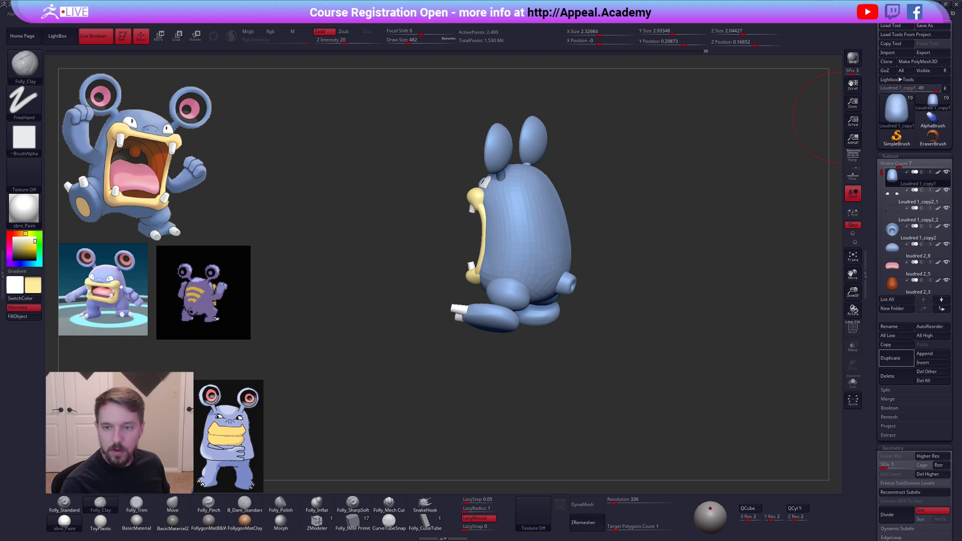
- Review the body from behind and the front, raise it to subdivision level 3 and set the draw size to 192
right_click_drag(801, 265, 668, 257)
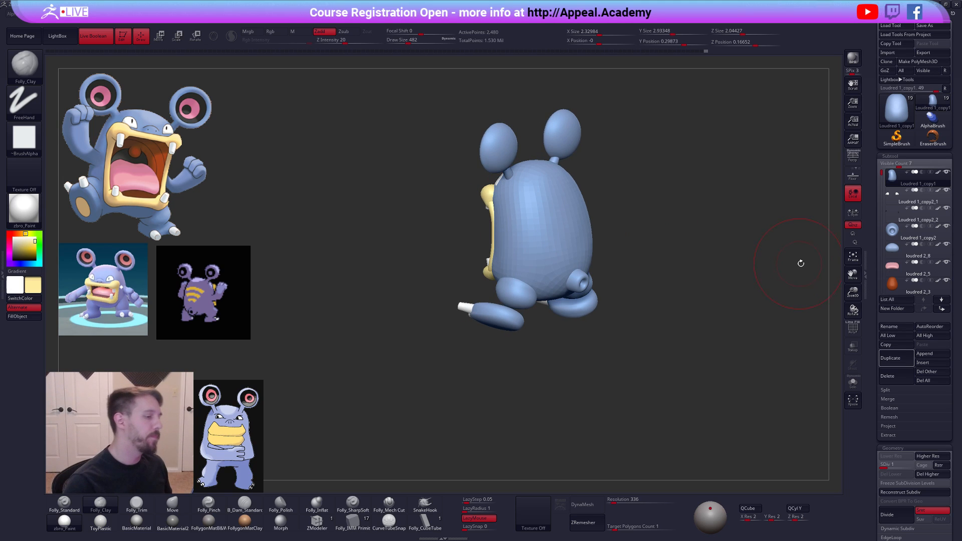
right_click_drag(800, 263, 538, 257)
mouse_move(496, 231)
right_mouse_down()
mouse_move(521, 262)
mouse_move(562, 270)
right_mouse_up()
key("ctrl+d")
key("space")
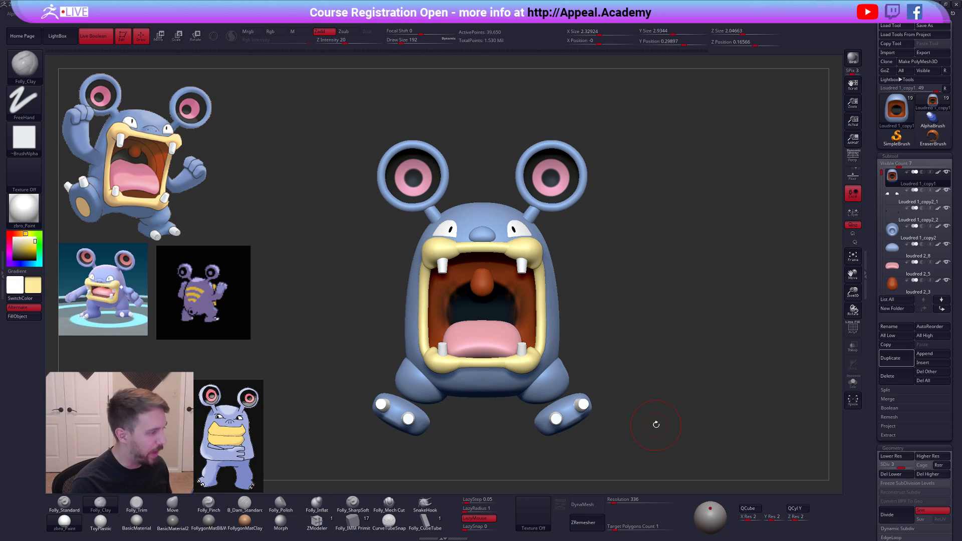
- Select the eye whites, isolate them from the other parts and set the draw size to 130
left_click(899, 197)
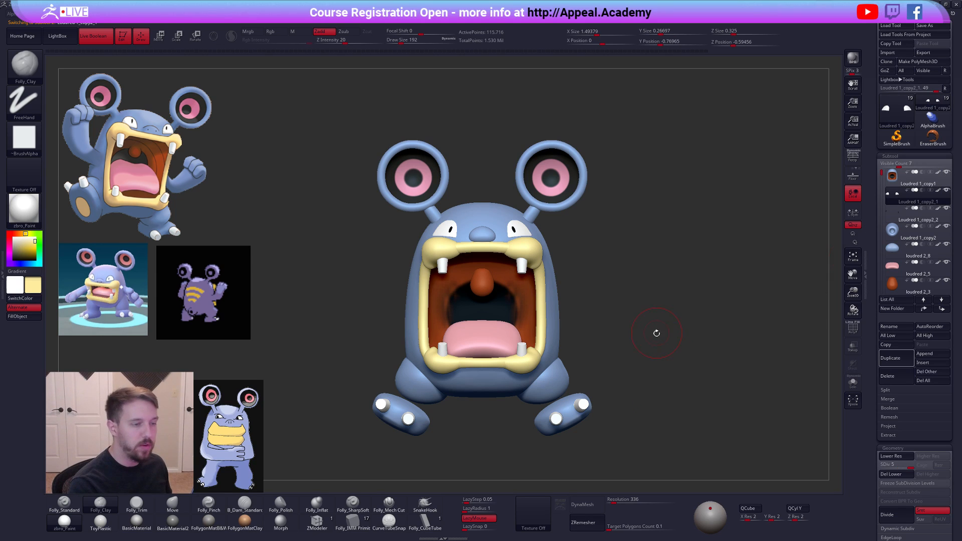
left_click_drag(656, 330, 616, 321)
key("shift+s")
left_click_drag(499, 299, 515, 325, "alt")
key("space")
left_click_drag(534, 285, 521, 285)
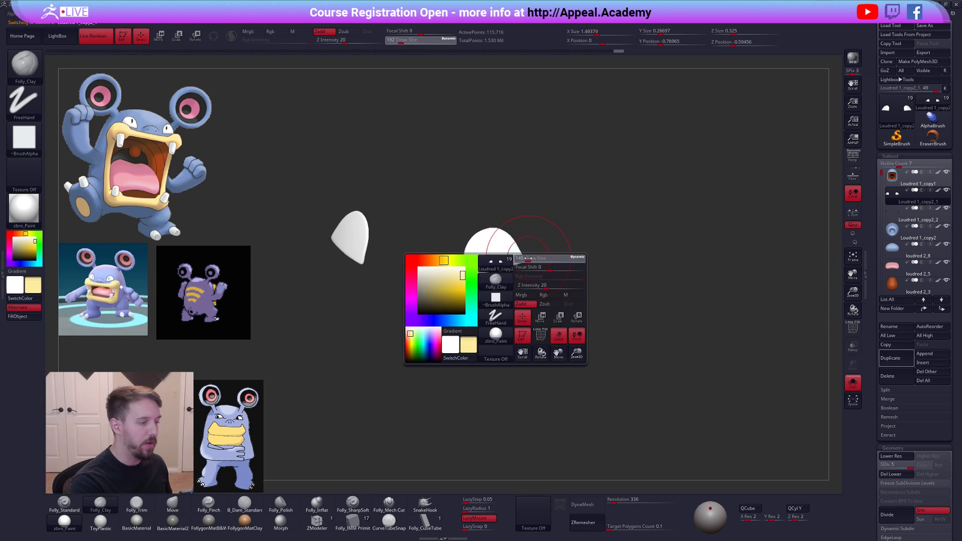
left_click_drag(646, 373, 702, 352, "alt")
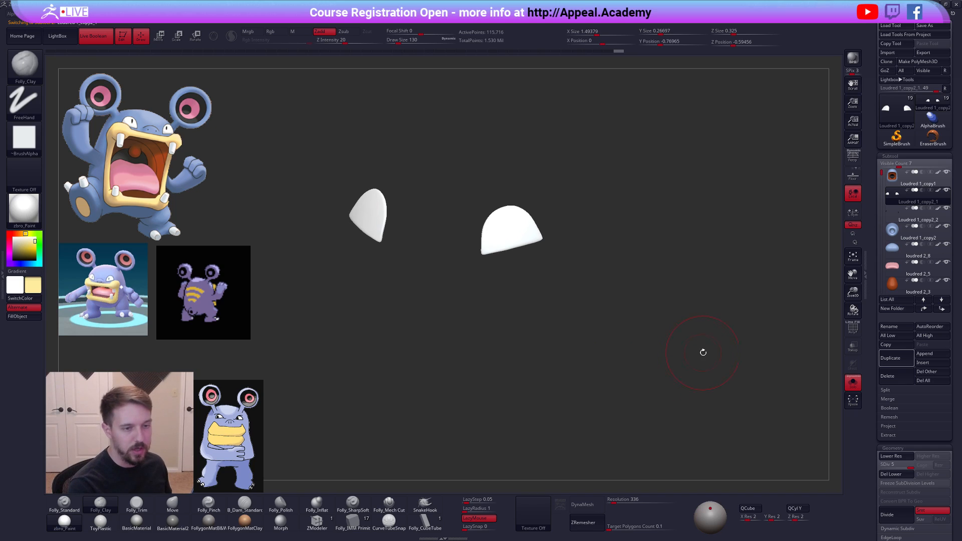
- Duplicate the eye whites and scale the copy up slightly from its centre
left_click(891, 359)
key("e")
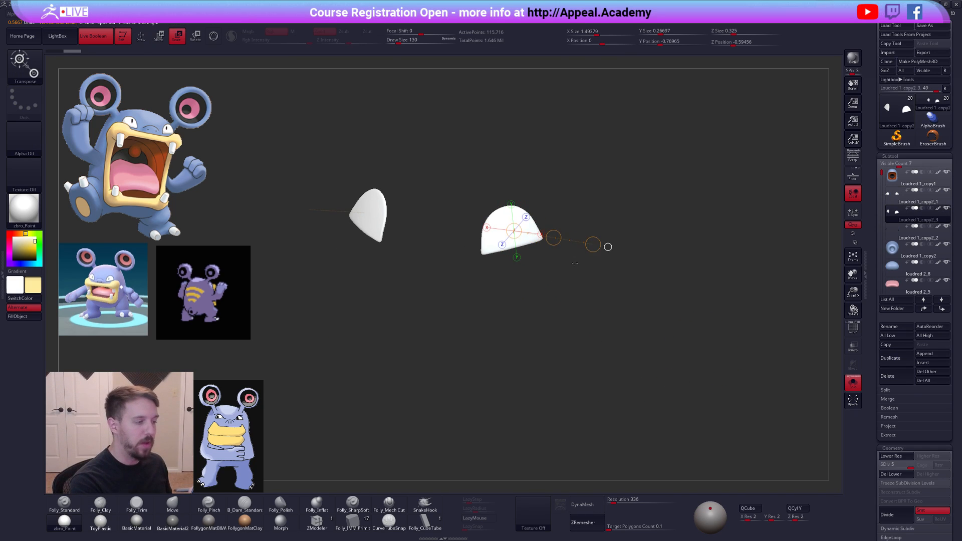
left_click_drag(576, 261, 607, 280)
left_click(522, 247)
left_click_drag(556, 236, 602, 243)
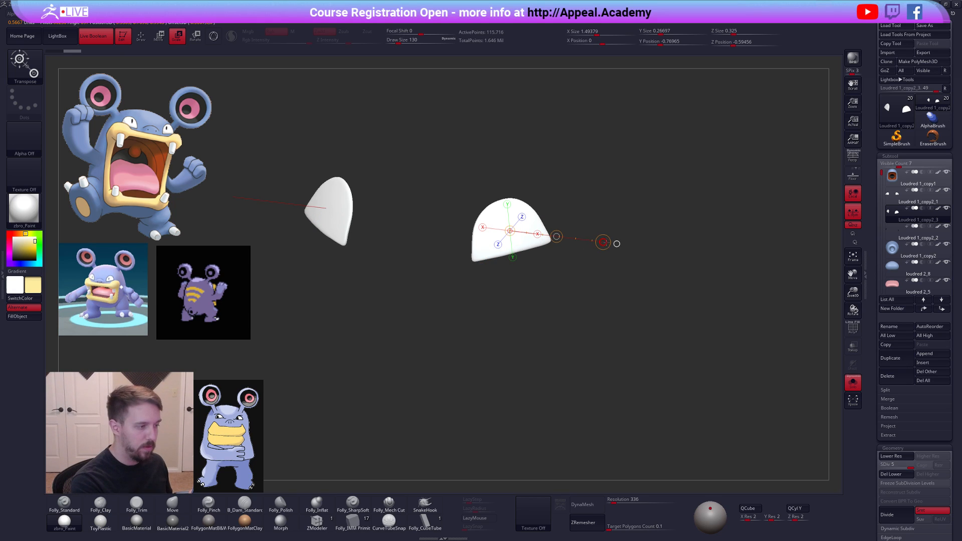
- Fill the enlarged eye copy with black and bring the rest of the character back into view
key("q")
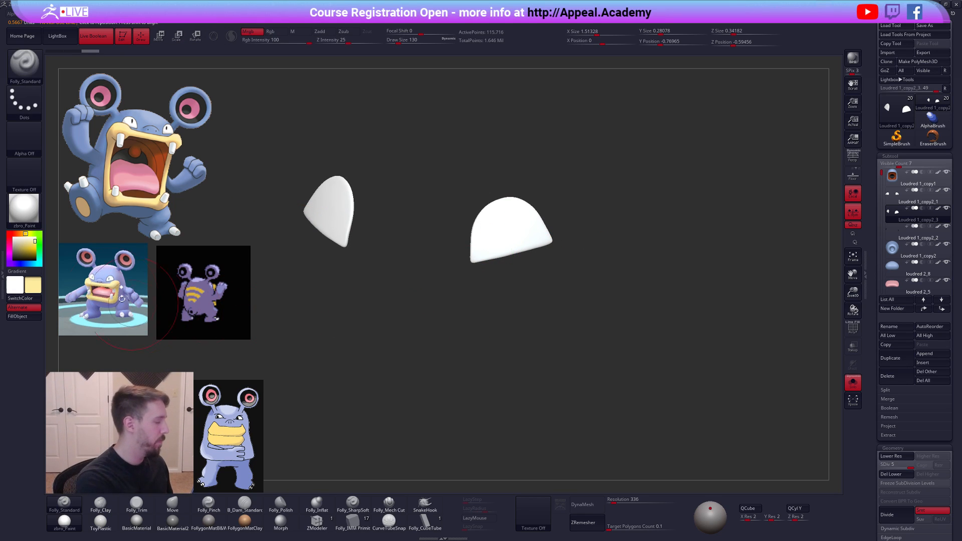
left_click(14, 259)
left_click(24, 316)
key("alt+s")
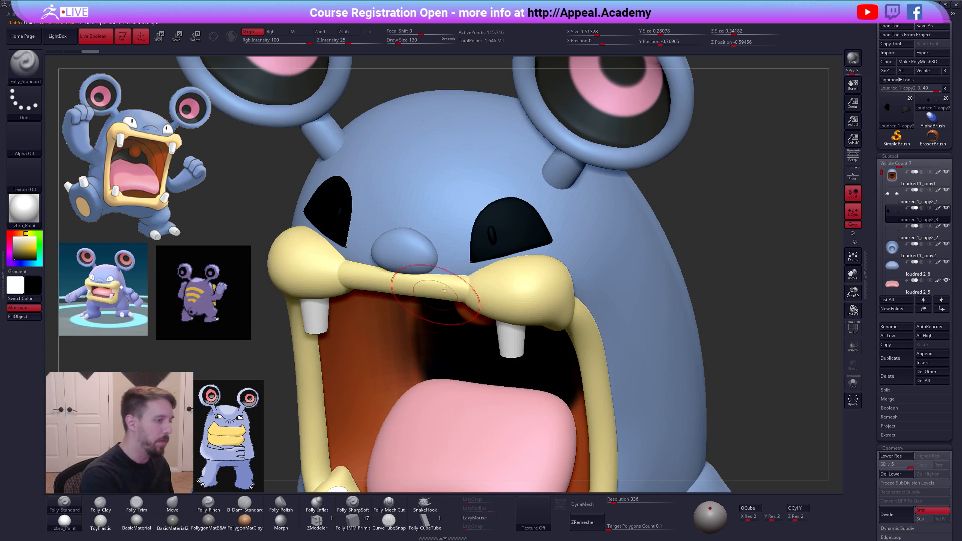
key("w")
left_click_drag(602, 242, 616, 244)
key("ctrl+z")
left_click(591, 208)
left_click(515, 226)
right_click_drag(493, 223, 525, 227)
left_click_drag(531, 225, 527, 227)
key("ctrl+z")
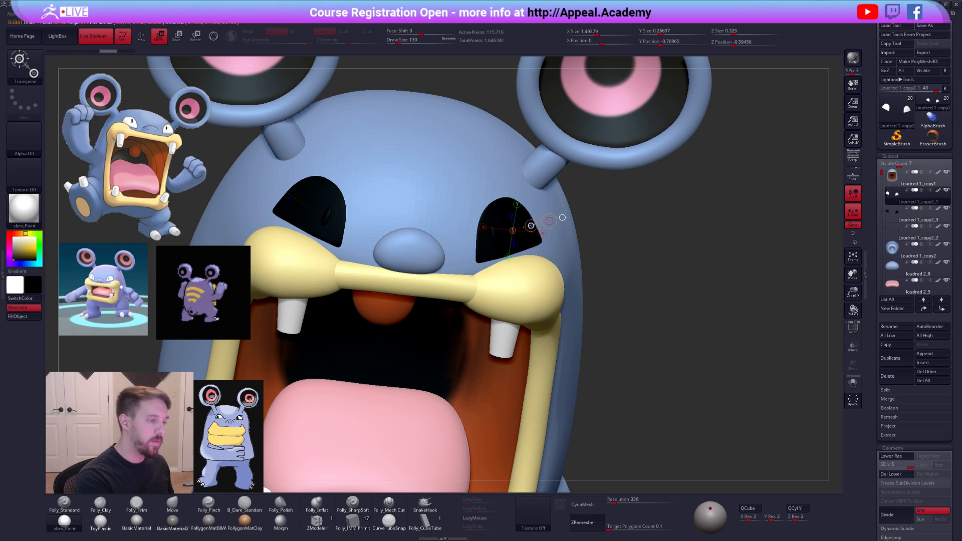
- Move the eye whites forward in front of the black outlines, and bring the pupils forward as well
left_click(897, 201)
left_click_drag(533, 226, 531, 224)
mouse_move(547, 271)
right_mouse_down()
mouse_move(532, 270)
mouse_move(546, 260)
right_mouse_up()
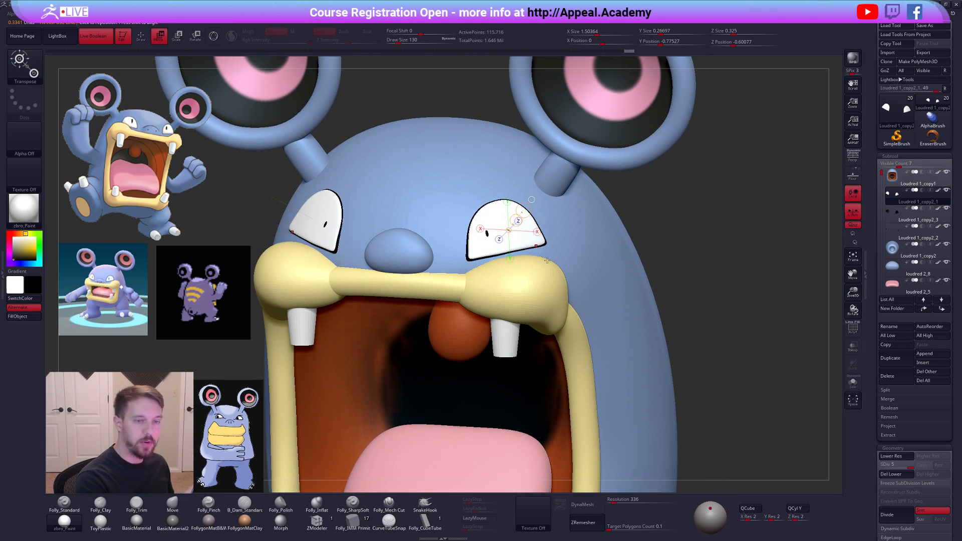
left_click(898, 237)
right_click_drag(676, 266, 698, 263)
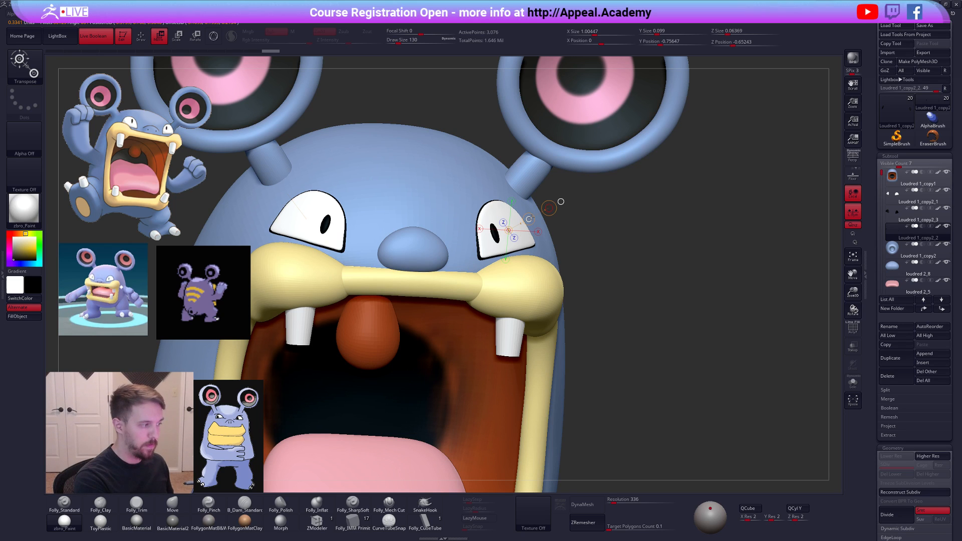
key("q")
- Select the black eye outlines and shape their upper and lower edges around the whites with the Move brush
left_click(895, 216)
key("shift+f")
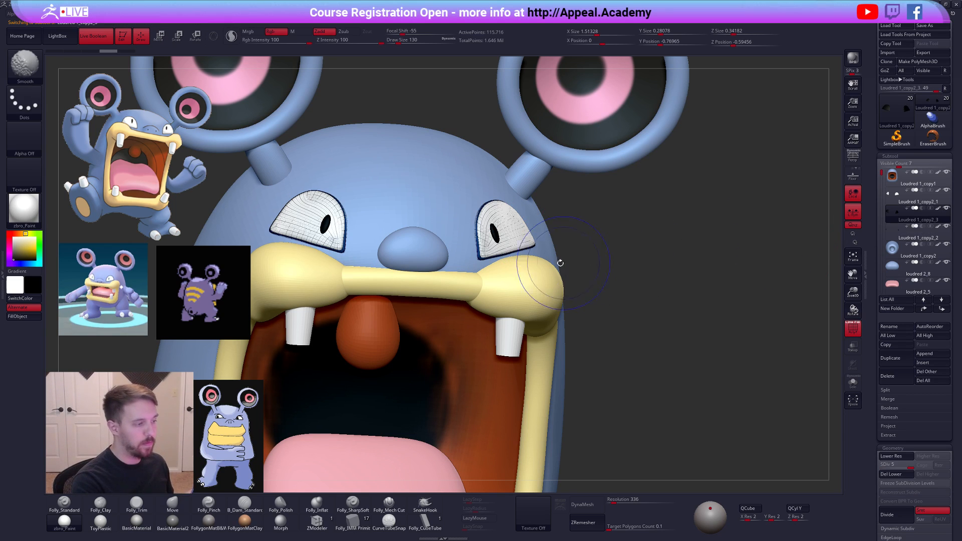
right_click_drag(561, 262, 532, 260)
key("shift+f")
right_click_drag(476, 233, 482, 216)
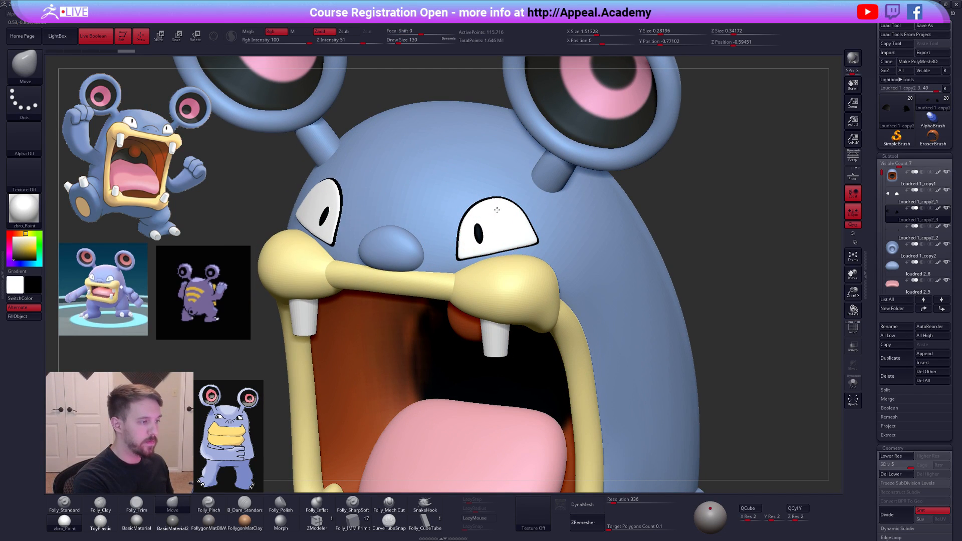
left_click_drag(511, 217, 513, 219)
left_click_drag(530, 250, 526, 244)
left_click_drag(468, 263, 469, 266)
left_click_drag(499, 253, 526, 245)
mouse_move(526, 233)
right_mouse_down()
mouse_move(666, 301)
mouse_move(621, 315)
right_mouse_up()
mouse_move(673, 418)
right_mouse_down("alt")
mouse_move(657, 389)
mouse_move(660, 419)
right_mouse_up("alt")
- Isolate the body and paint the dark back of the mouth orange with Folly_Standard at draw size 181
left_click(552, 299, "alt")
key("alt+s")
key("ctrl+shift+d")
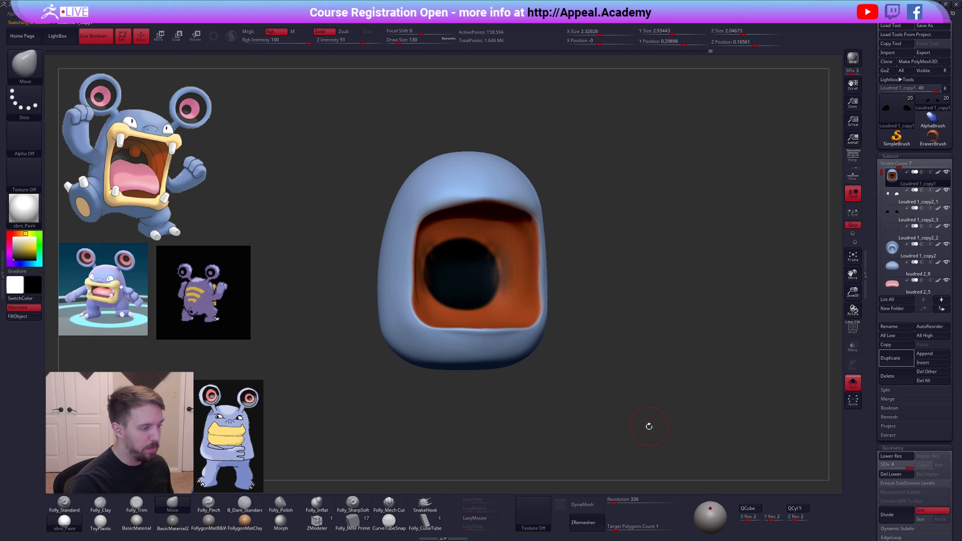
key("c")
key("space")
left_click_drag(505, 298, 507, 298)
right_click_drag(507, 299, 495, 298, "shift")
mouse_move(506, 301)
left_mouse_down()
mouse_move(497, 288)
mouse_move(504, 251)
mouse_move(473, 303)
left_mouse_up()
key("ctrl+z")
key("1")
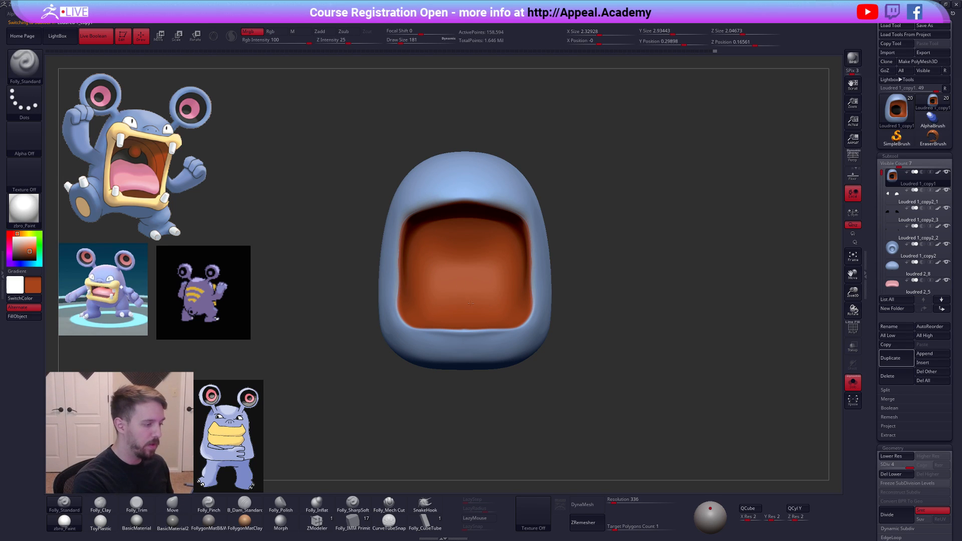
- Adjust the mouth interior with the Move brush at subdivision level 1, return to level 4 and show all parts
key("shift+d")
key("shift+d")
key("shift+d")
key("4")
left_click_drag(535, 309, 530, 311)
key("shift+s")
key("d")
key("d")
key("d")
mouse_move(669, 419)
left_mouse_down()
mouse_move(678, 423)
mouse_move(654, 419)
left_mouse_up()
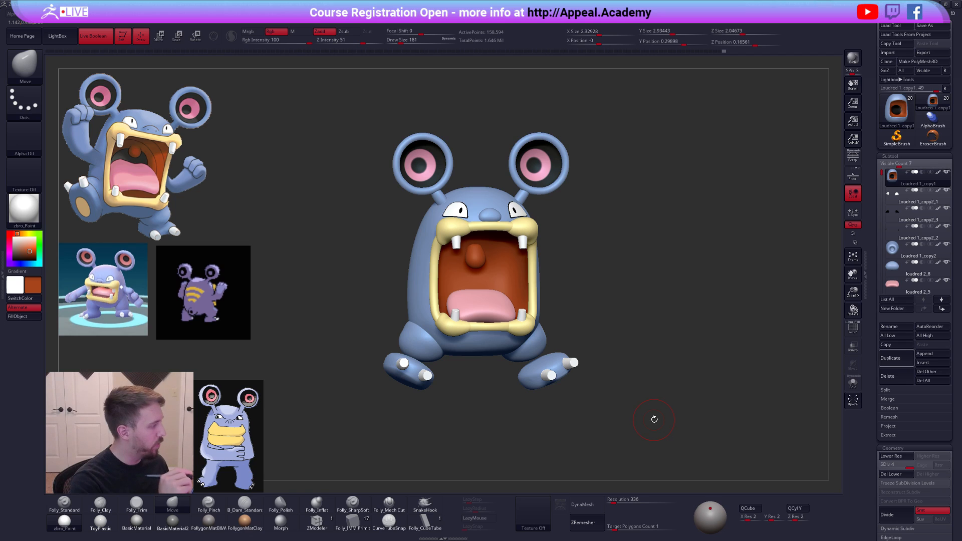
left_click_drag(639, 439, 675, 438)
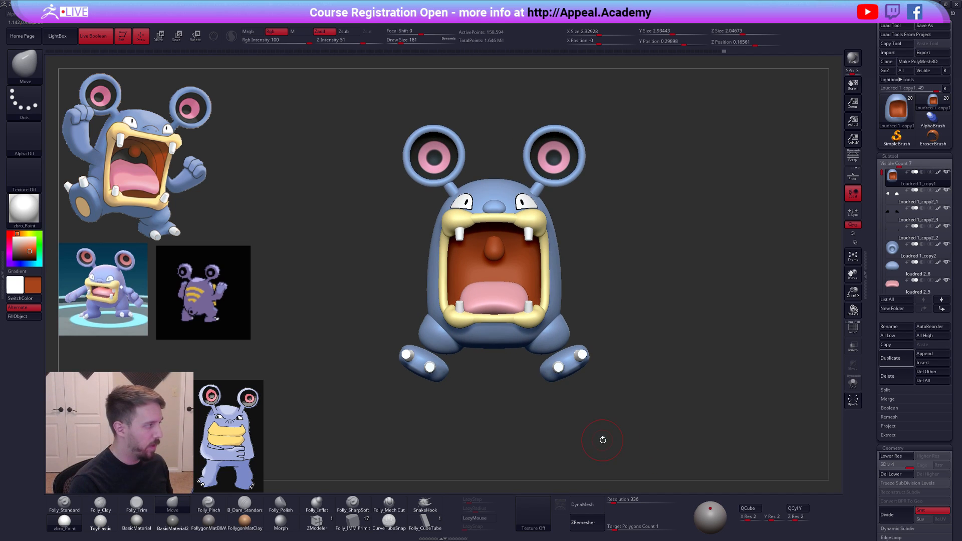
- Select the tongue and reshape its sides and top with the Move brush to fit the mouth
right_click_drag(509, 296, 521, 363, "alt")
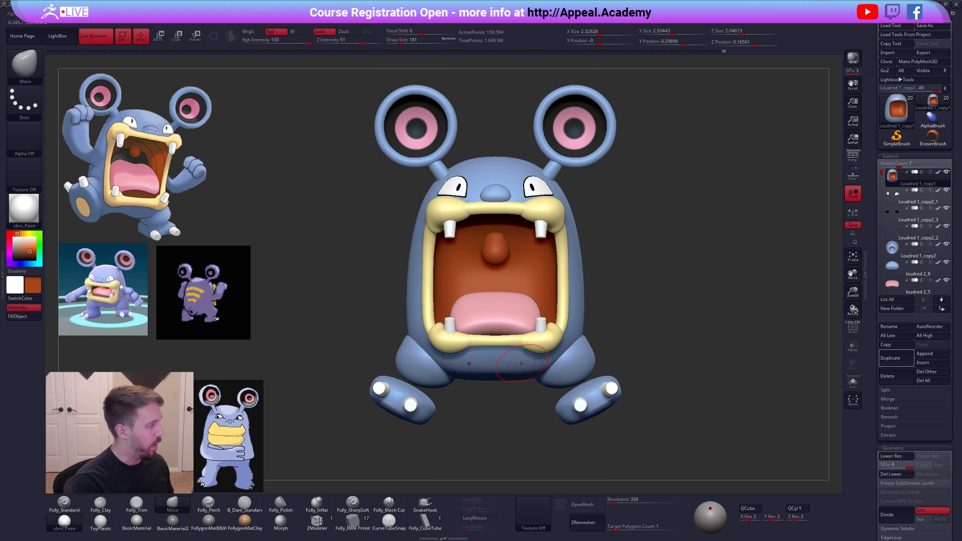
left_click(517, 325, "alt")
key("space")
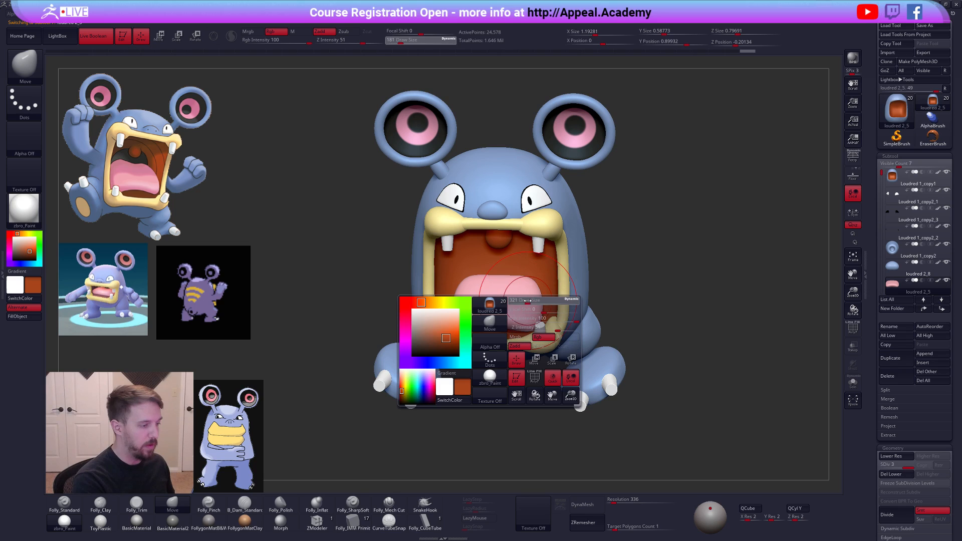
left_click_drag(518, 325, 522, 326)
right_click_drag(521, 321, 528, 295)
left_click_drag(530, 284, 531, 273)
right_click_drag(521, 290, 527, 334)
left_click_drag(531, 317, 539, 315)
right_click_drag(540, 315, 534, 276)
left_click_drag(534, 300, 541, 306)
right_click_drag(540, 306, 531, 283)
left_click_drag(529, 303, 519, 326)
key("space")
- Isolate the body and mask a circular throat area at the back of the mouth with draw size 265
left_click(544, 280, "alt")
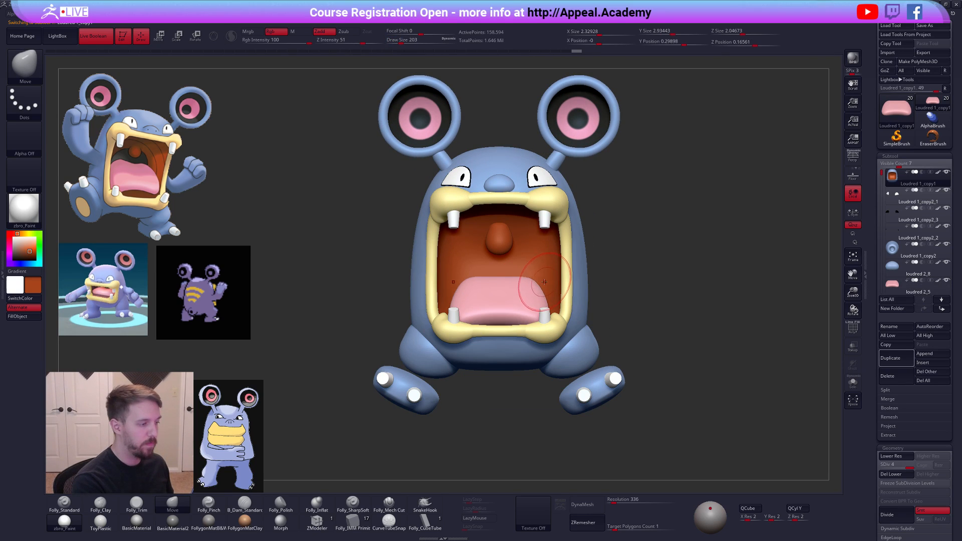
key("1")
key("space")
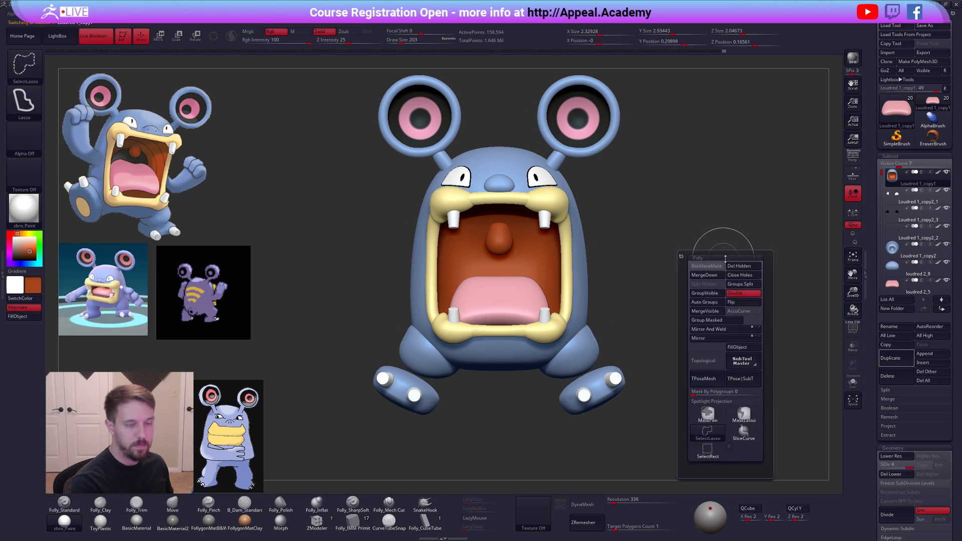
left_click_drag(729, 228, 718, 239)
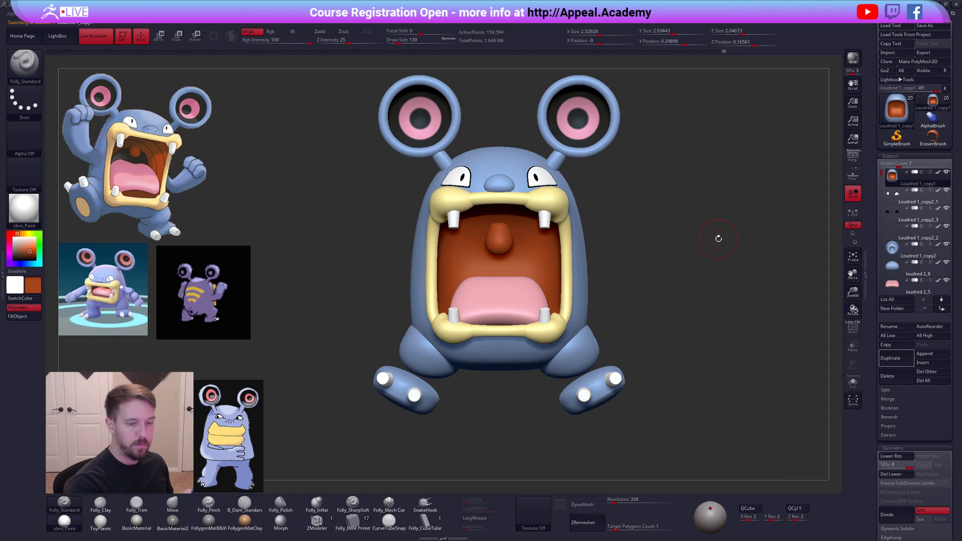
left_click(852, 381)
key("space")
mouse_move(486, 276)
left_mouse_down()
mouse_move(504, 277)
mouse_move(499, 270)
left_mouse_up()
key("alt+s")
key("alt+s")
key("space")
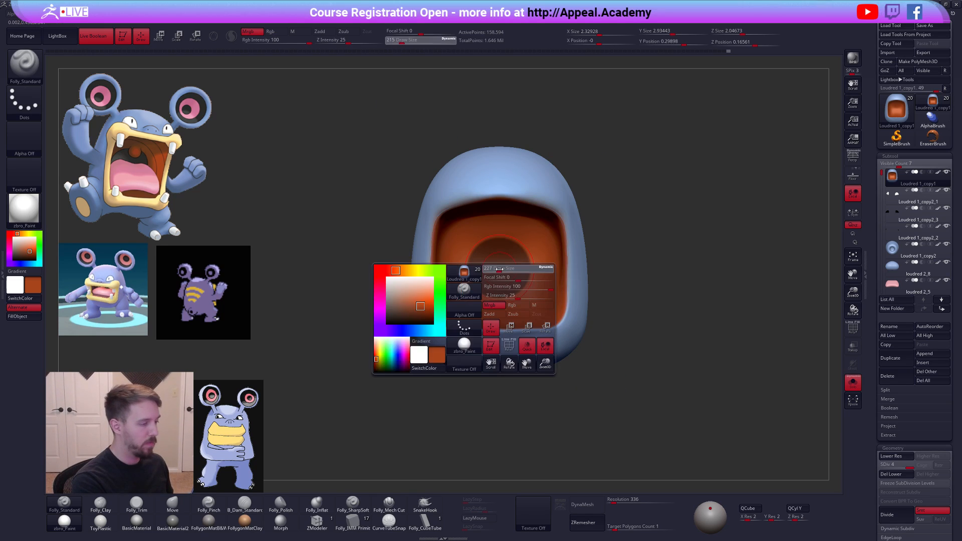
left_click(499, 269, "ctrl")
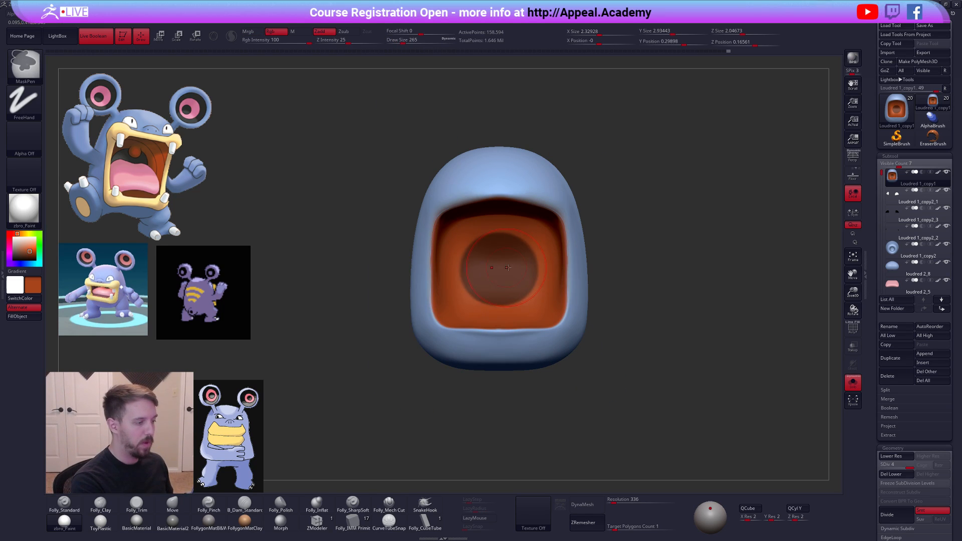
- Compare the circular throat mask with the full character and turn the masked area into its own polygroup
key("alt+s")
mouse_move(668, 391)
left_mouse_down()
mouse_move(693, 400)
mouse_move(683, 399)
left_mouse_up()
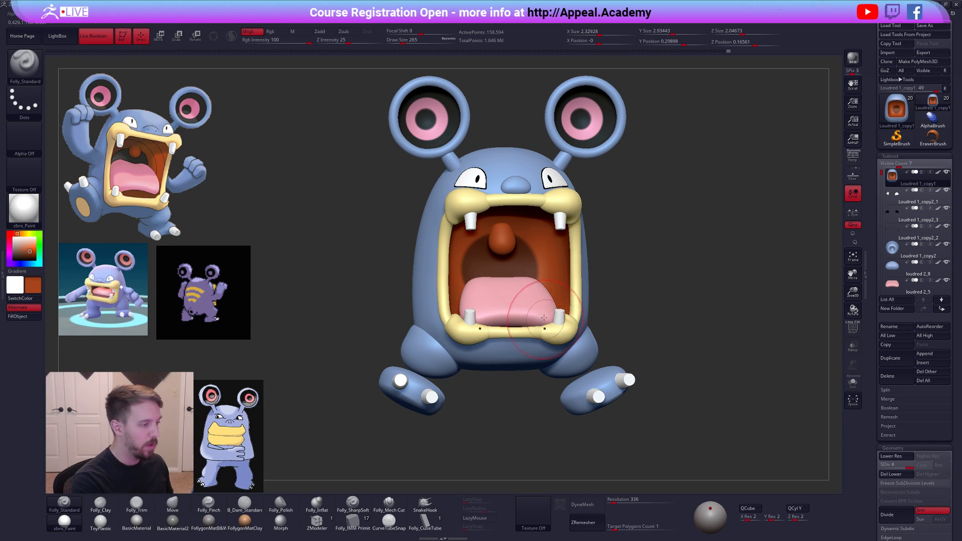
key("alt+s")
key("space")
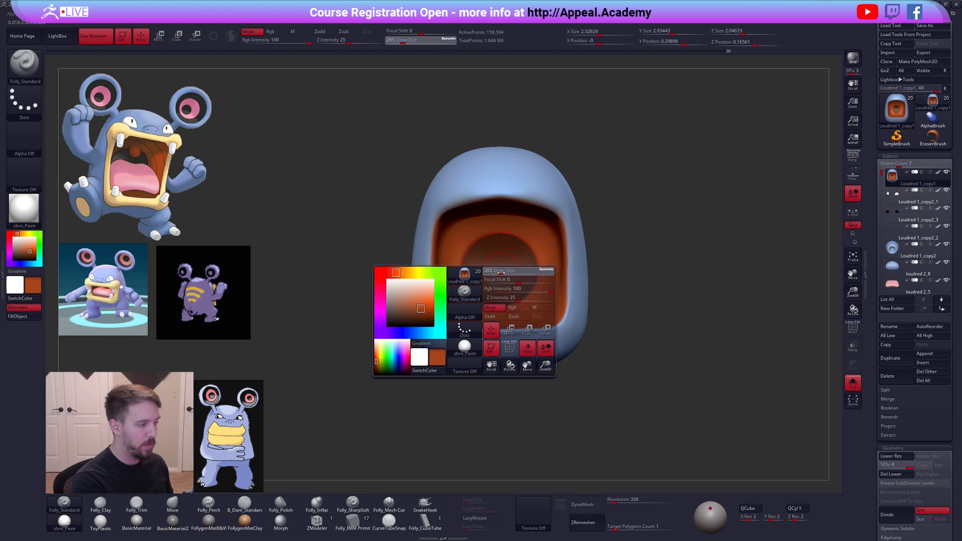
left_click_drag(499, 278, 503, 276, "shift")
key("space")
right_click_drag(503, 279, 495, 306)
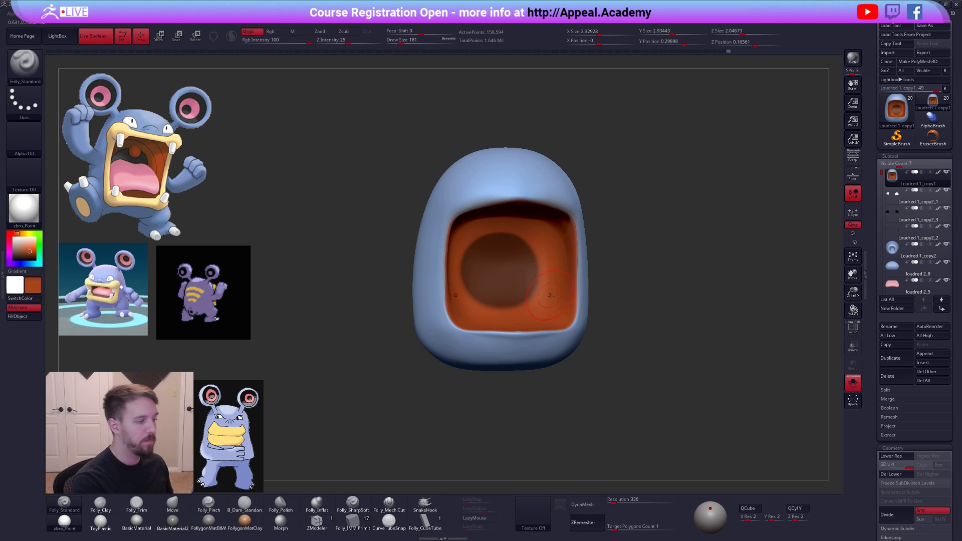
key("shift+f")
key("ctrl+w")
right_click_drag(527, 268, 536, 294, "ctrl")
- Mask the circular throat polygroup and hide the polygroup wireframe
key("w")
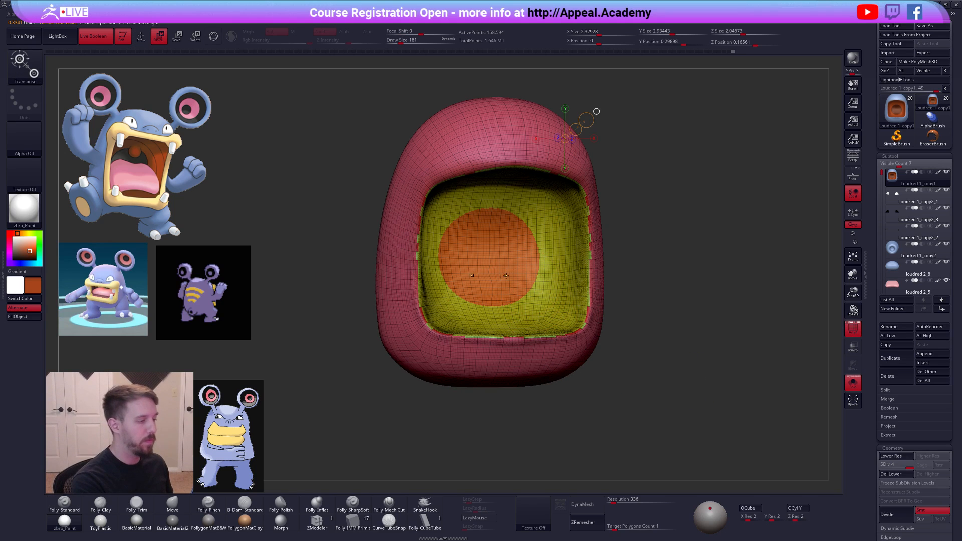
left_click(506, 275, "ctrl")
key("q")
key("shift+f")
key("w")
left_click(516, 254, "ctrl")
key("q")
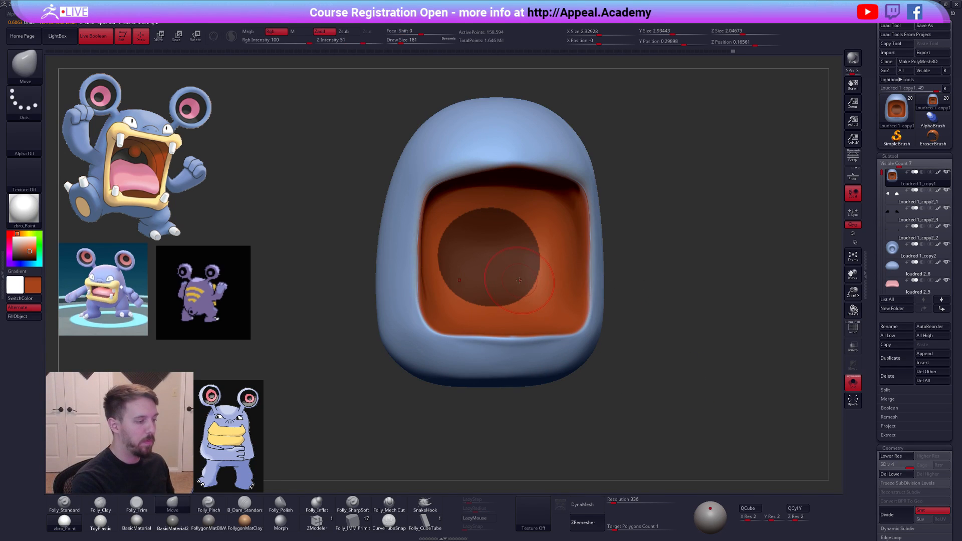
- Soften the edge of the throat mask, invert it and place the Move gizmo on the circle
key("ctrl")
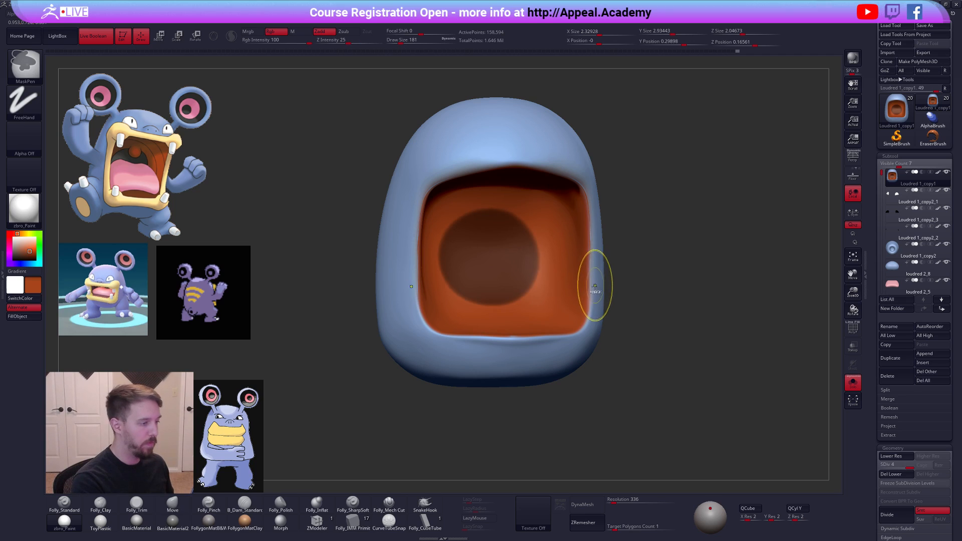
left_click(646, 346, "ctrl")
left_click(680, 391, "ctrl")
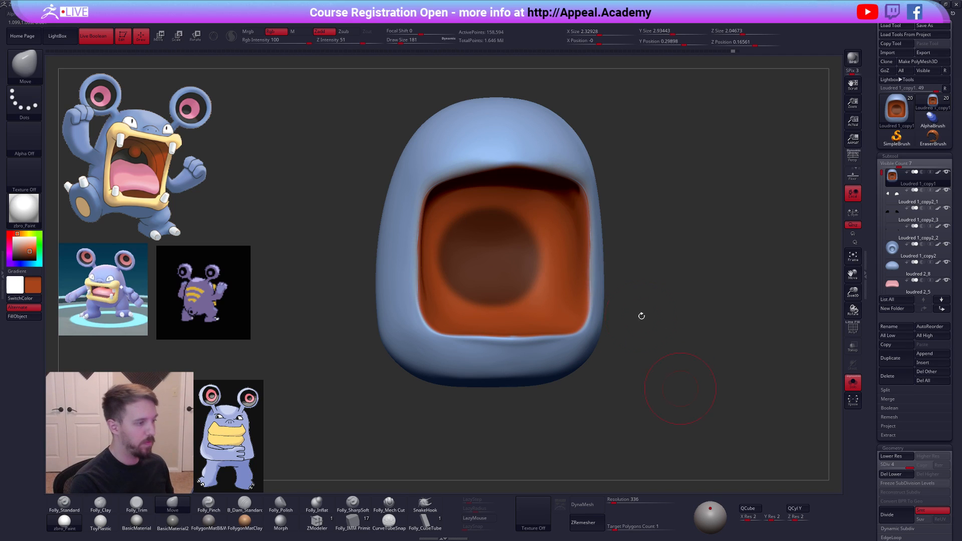
left_click(640, 316, "ctrl")
key("w")
left_click_drag(471, 275, 481, 253)
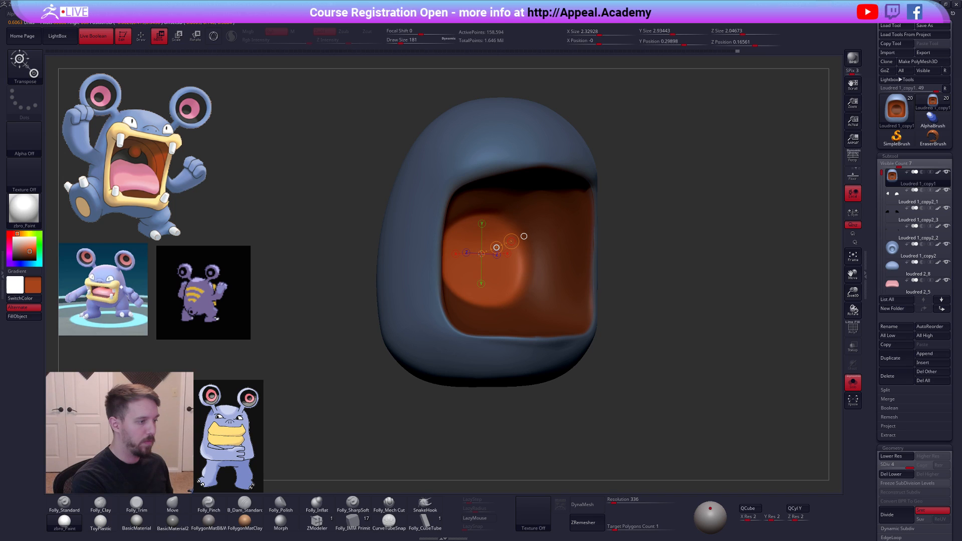
key("q")
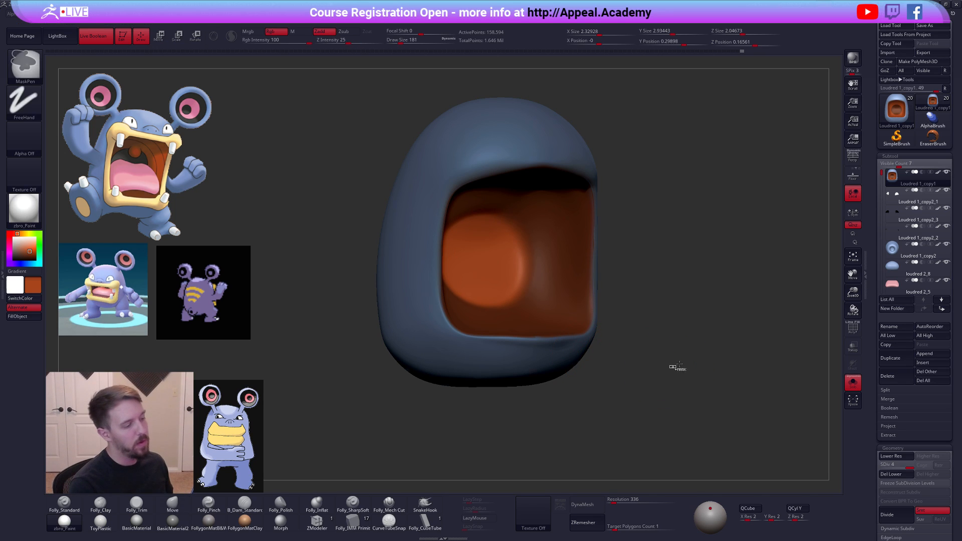
- Switch to the Move brush, duplicate the masked body and select the copy
key("shift+f")
key("shift+f")
key("b")
key("m")
key("v")
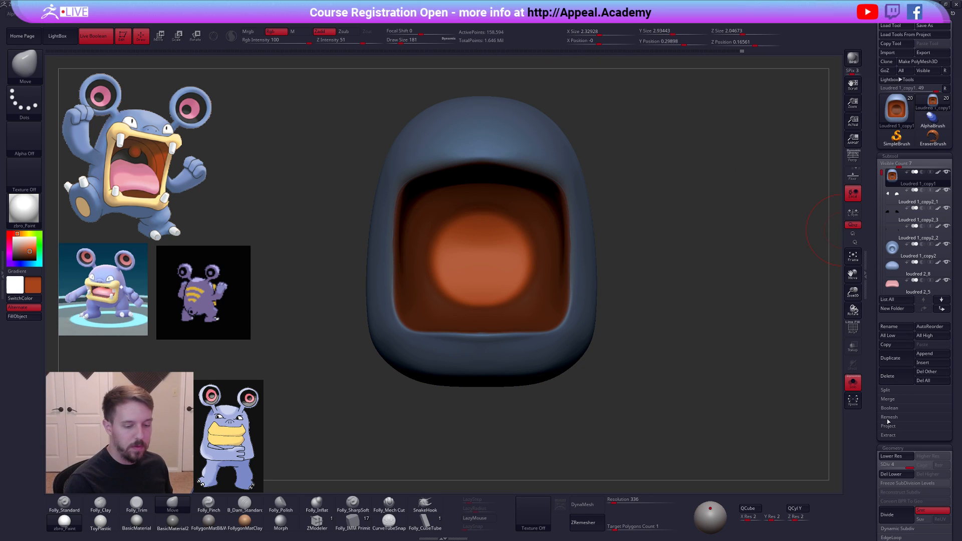
left_click(890, 358)
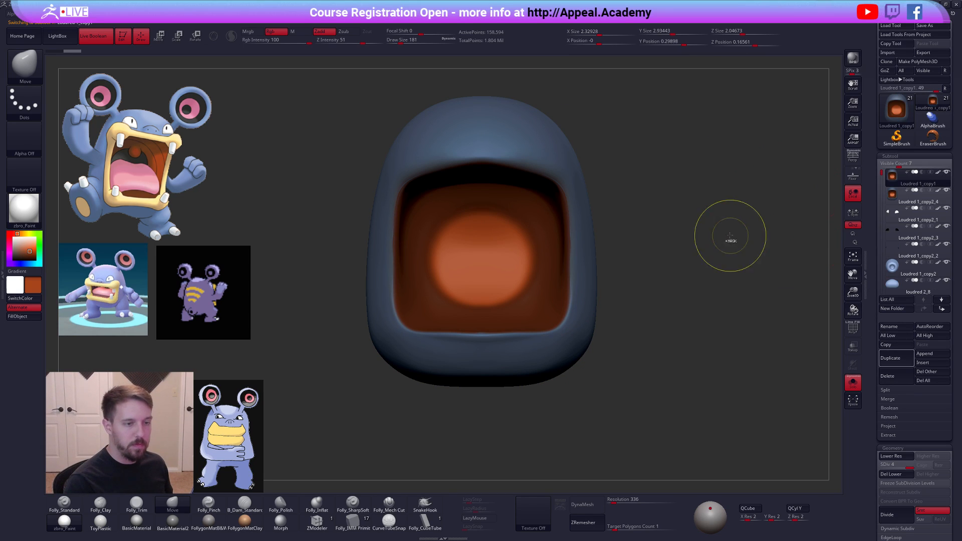
left_click(896, 197)
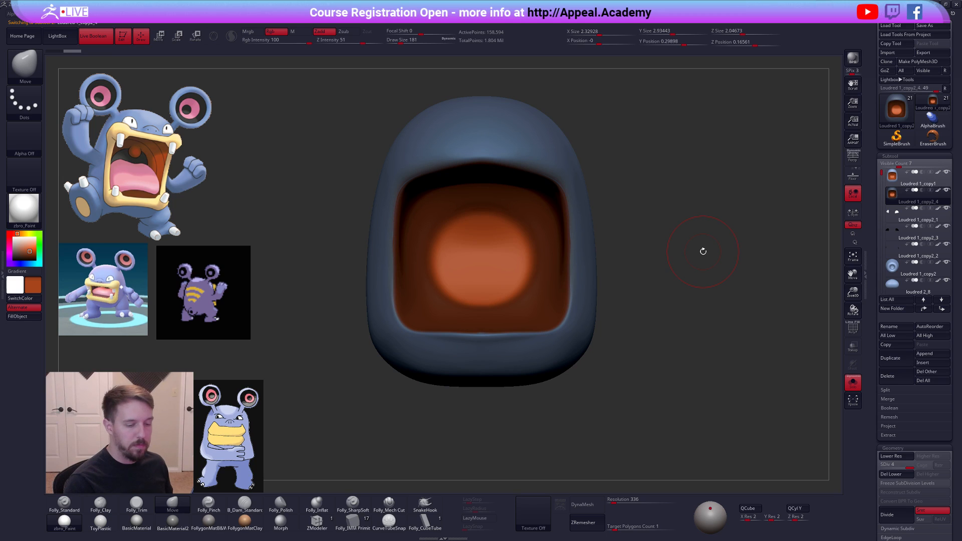
- Clear the mask on the body copy and discard its lower subdivision levels, with the polygroup wireframe shown
key("shift+f")
key("ctrl")
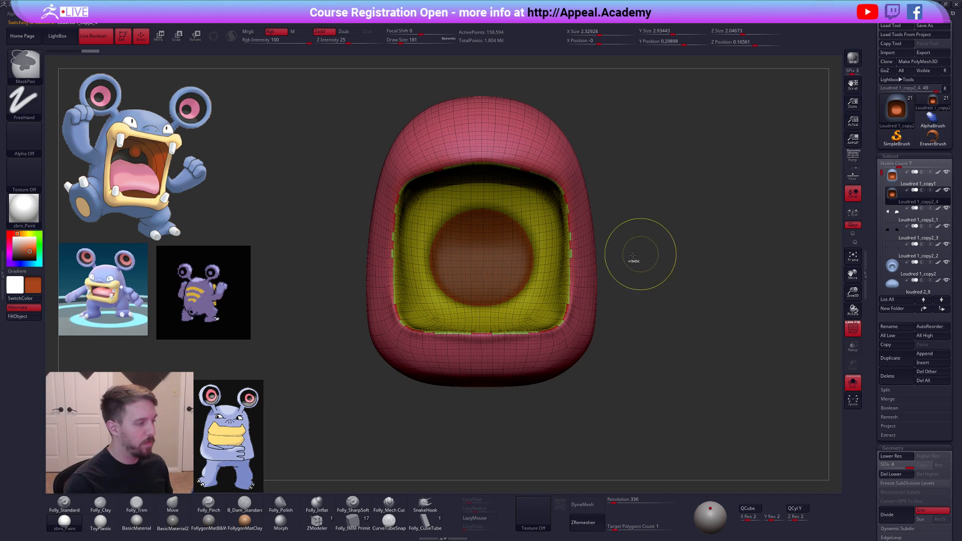
left_click(656, 256, "ctrl")
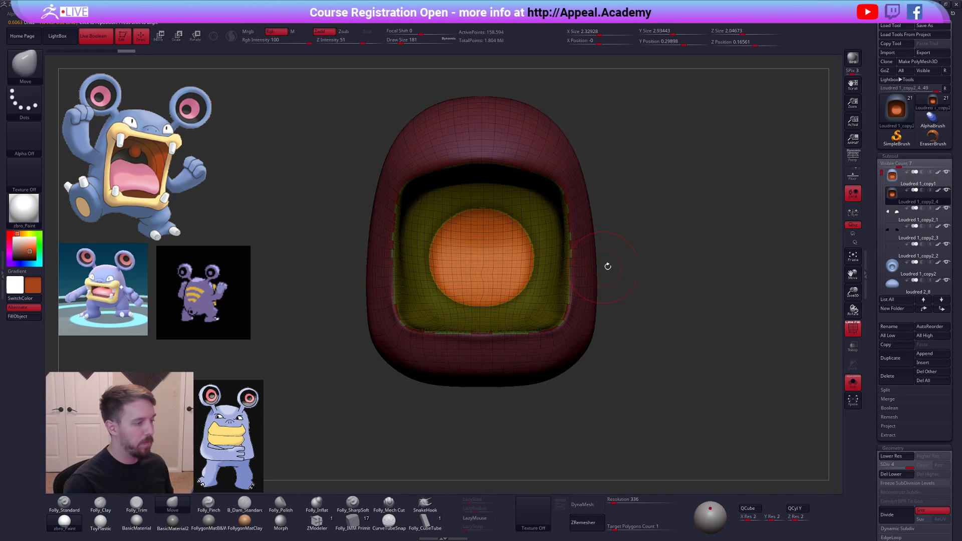
left_click_drag(602, 267, 795, 343, "ctrl")
key("shift+d")
- Isolate the circular throat polygroup on the body copy and delete the hidden geometry
key("ctrl+shift")
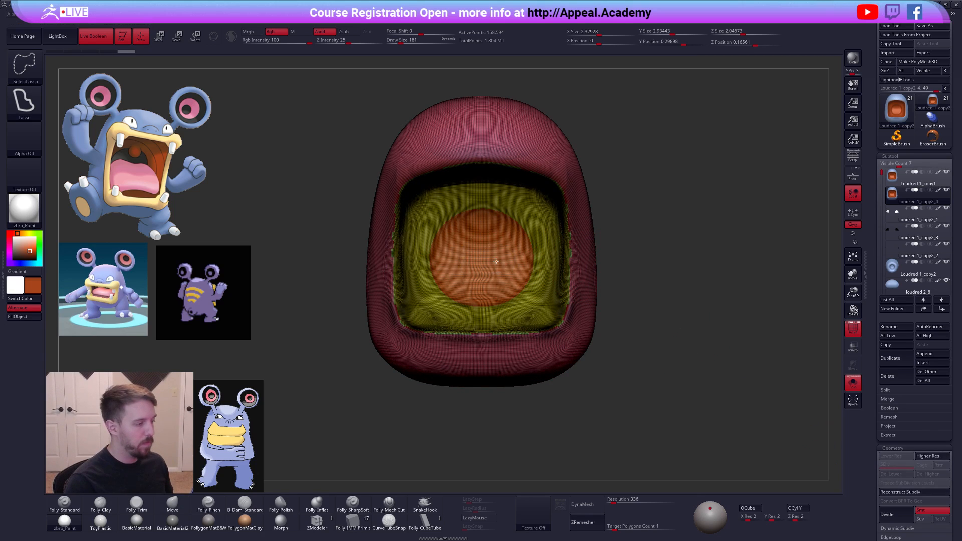
key("ctrl+shift+space")
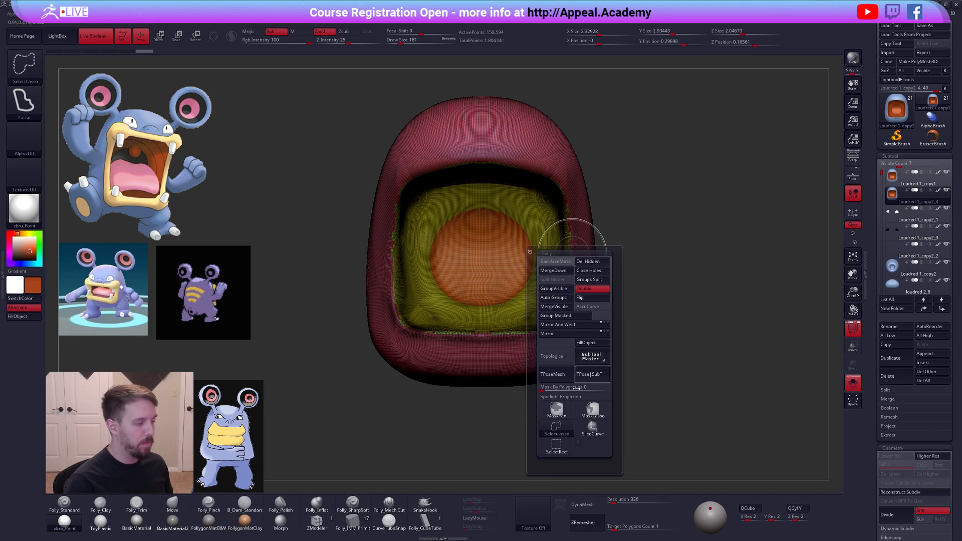
left_click(557, 445, "ctrl+shift")
left_click(489, 260, "ctrl+shift")
key("ctrl+shift+space")
left_click(560, 260)
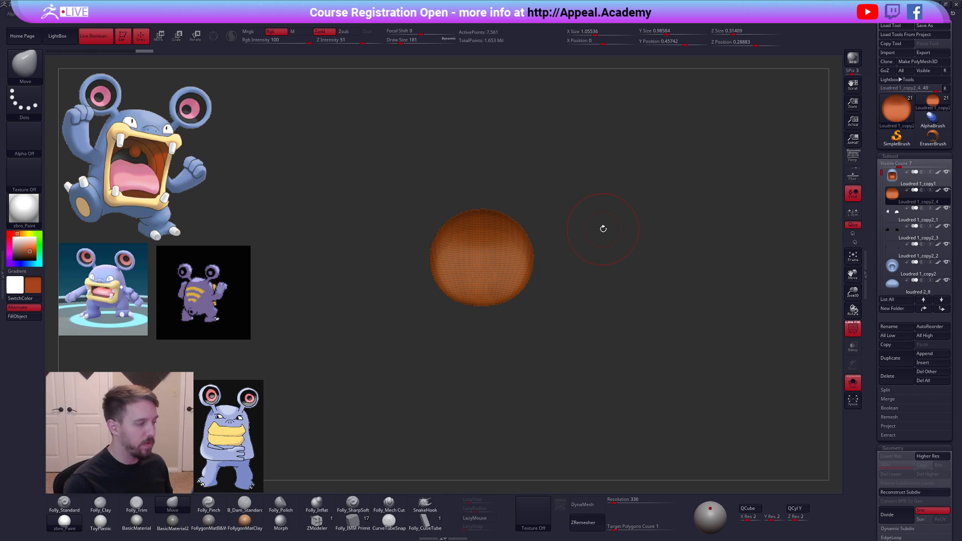
- Hide the wireframe and turn off the polypaint on the isolated throat piece
key("shift+f")
left_click_drag(647, 397, 668, 411)
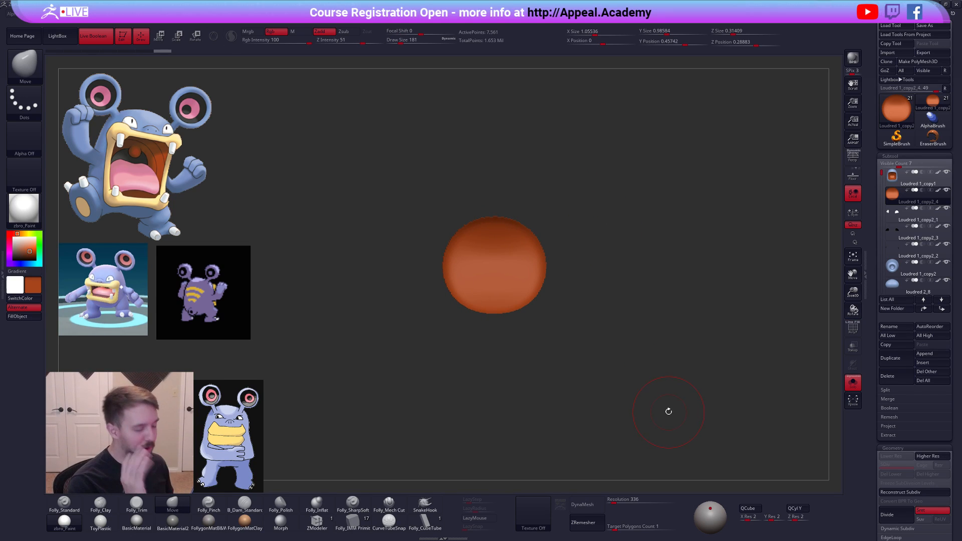
left_click(936, 199)
key("shift+f")
key("shift+f")
key("space")
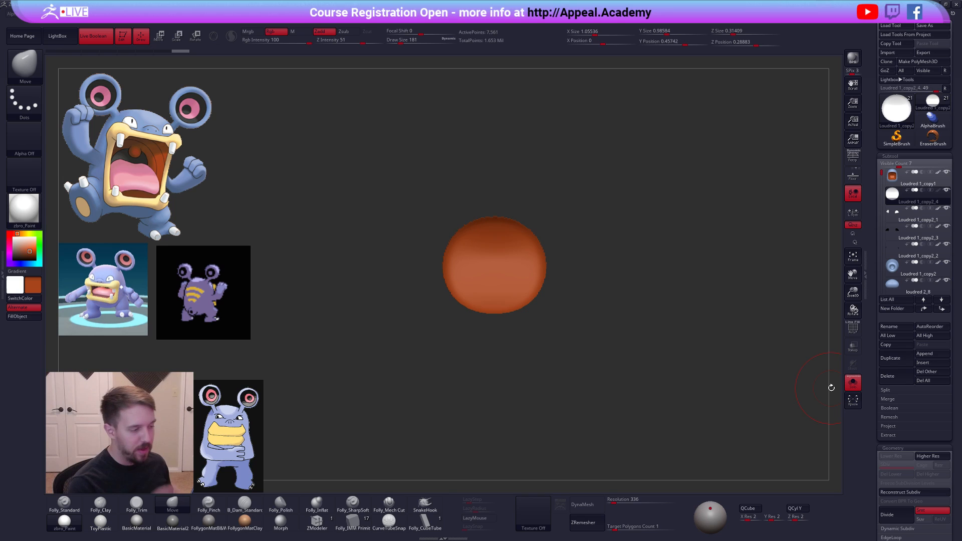
- ZRemesh the throat piece with KeepGroups off and a target polygon count of 0.1
scroll(870, 370, "down", 5)
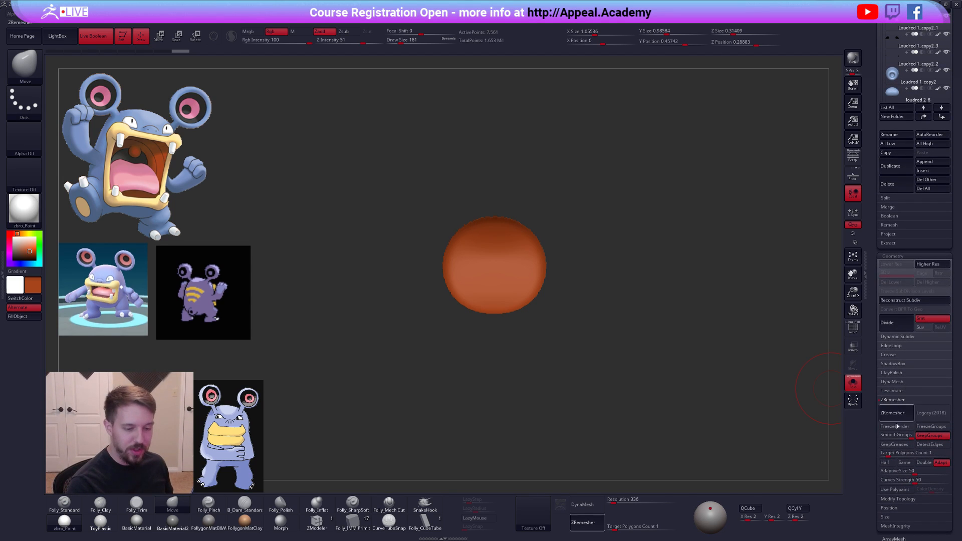
left_click(929, 435)
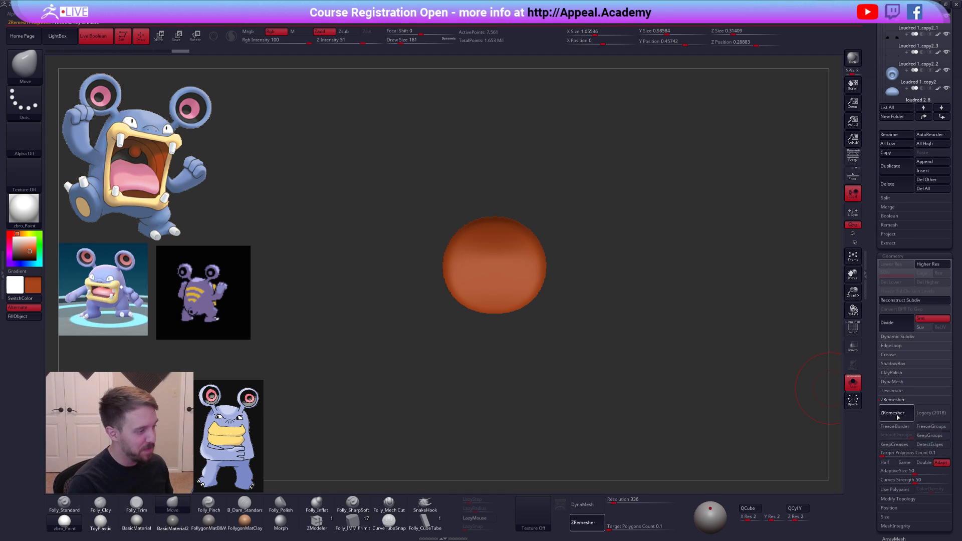
key("shift+f")
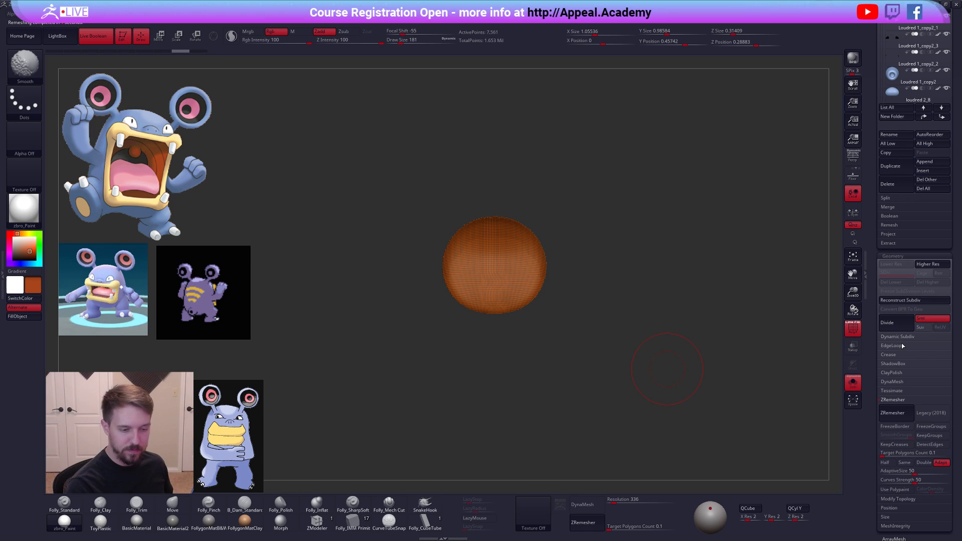
key("ctrl+z")
scroll(883, 366, "down", 4)
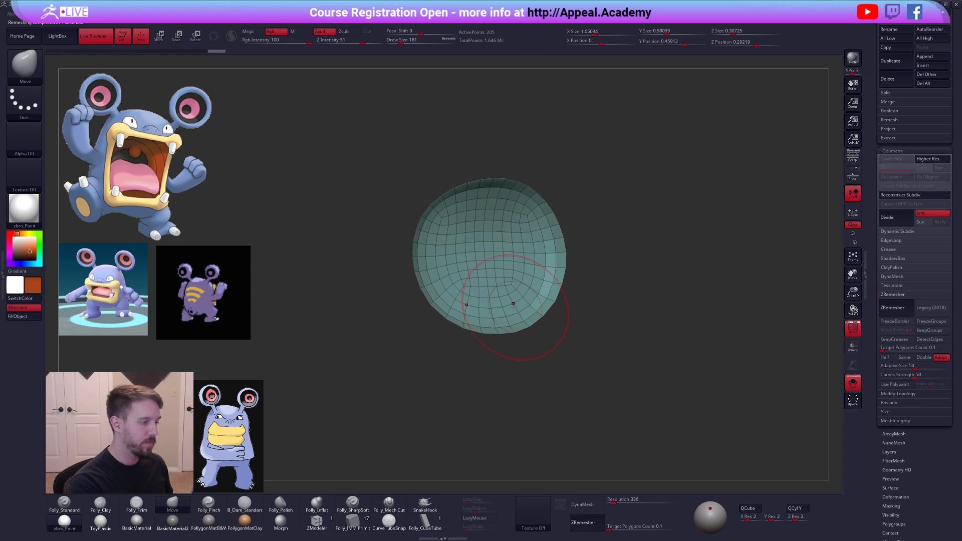
- Extrude the remeshed throat piece into a thin shell with ZModeler, preview it smoothed and switch to the Folly_Standard brush
left_click(317, 521)
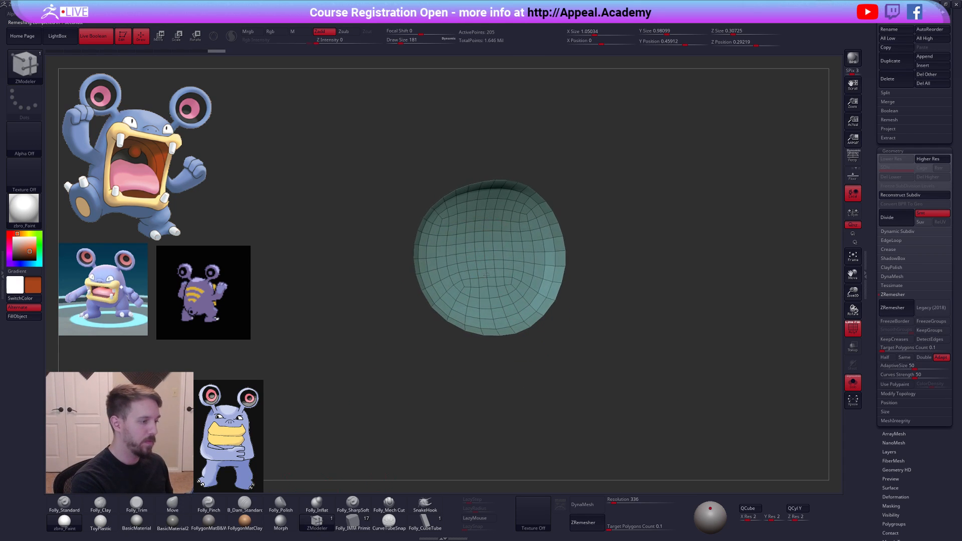
left_click_drag(480, 256, 545, 307)
key("d")
key("1")
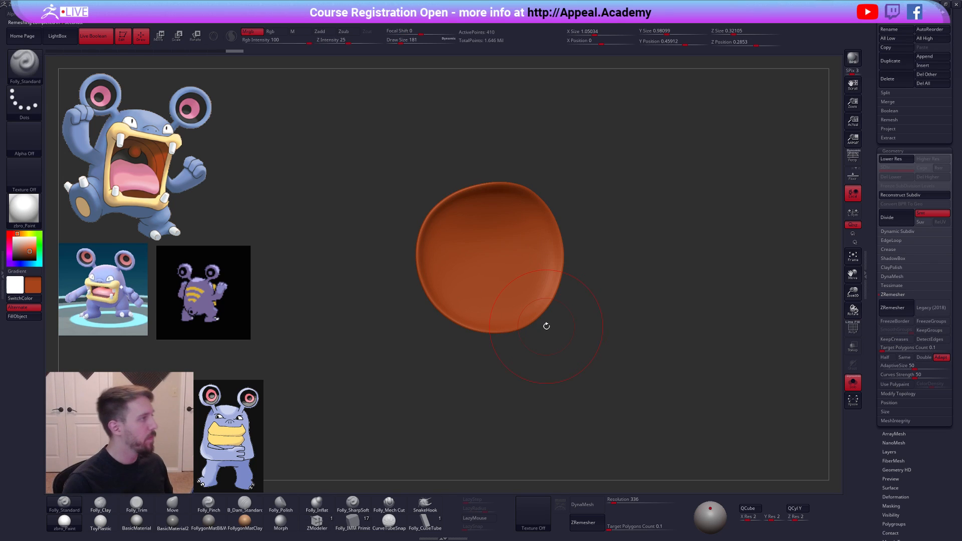
- Fill the throat shell with black and flip its normals while showing the whole character
left_click_drag(25, 253, 14, 260)
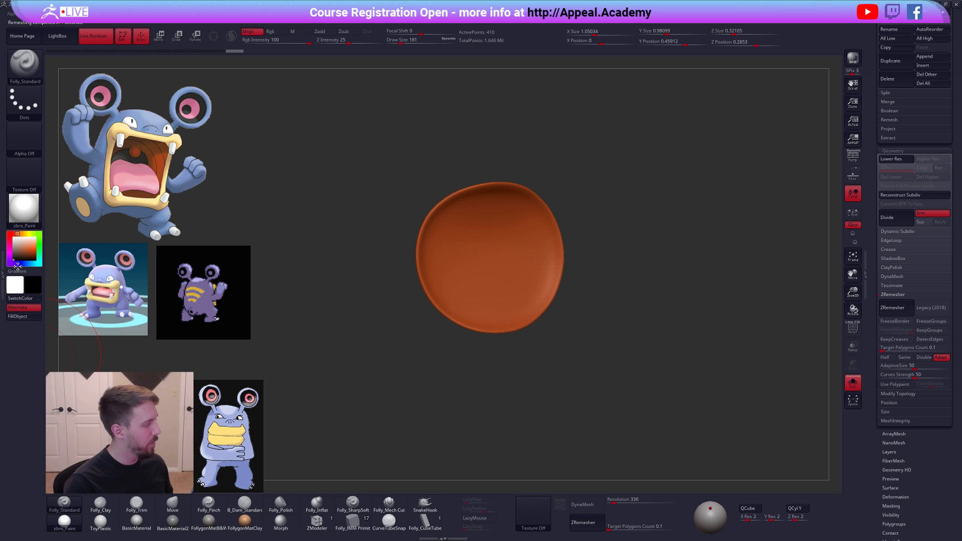
left_click(20, 317)
left_click_drag(470, 357, 519, 376, "shift")
key("shift+s")
key("ctrl+f")
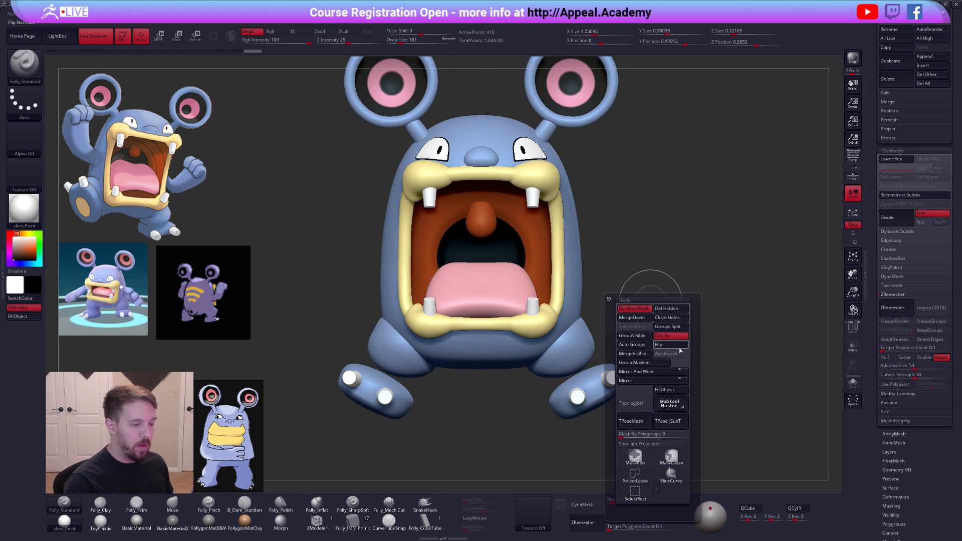
- Isolate the throat shell, subdivide it to level 4 and bring back the whole character
key("shift+s")
key("f")
key("shift+f")
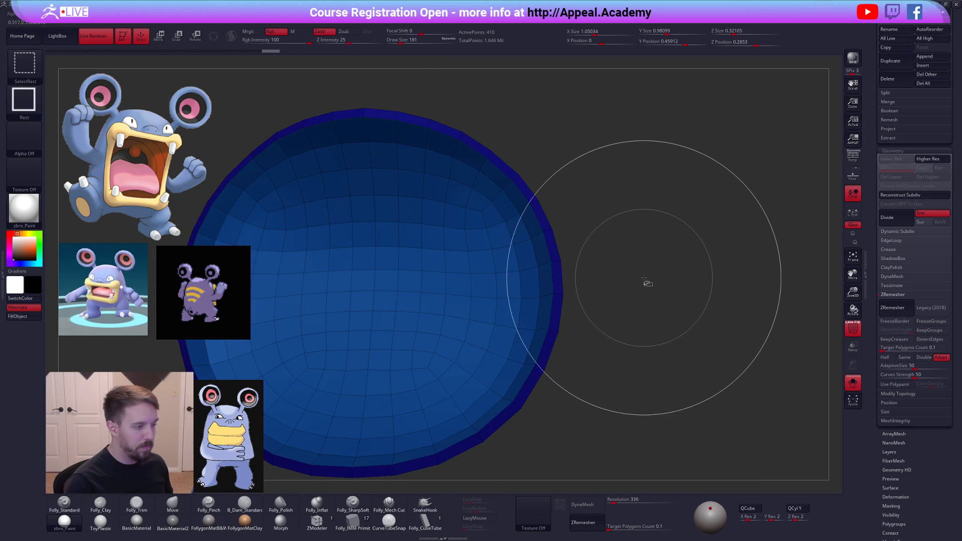
key("ctrl+f")
left_click_drag(652, 236, 540, 257, "alt")
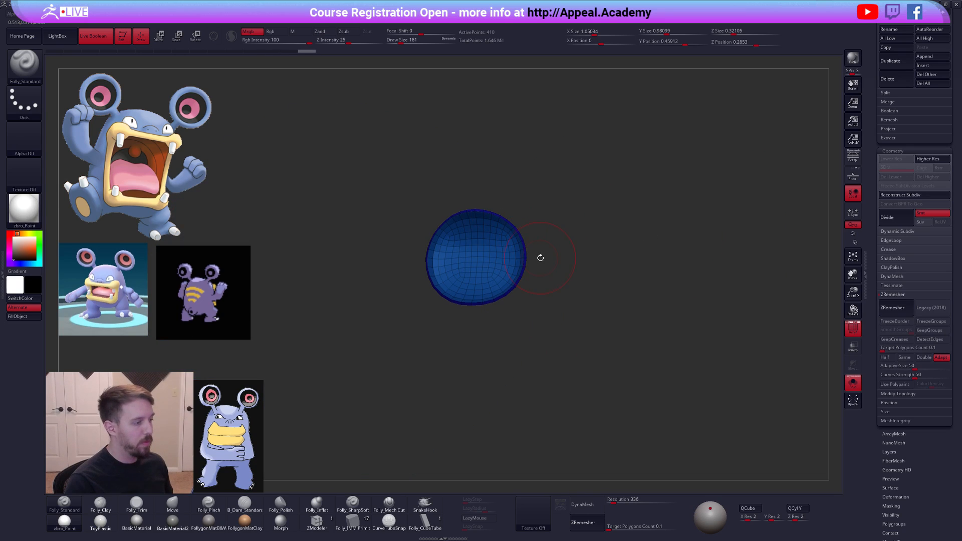
key("d")
key("d")
key("d")
key("shift+f")
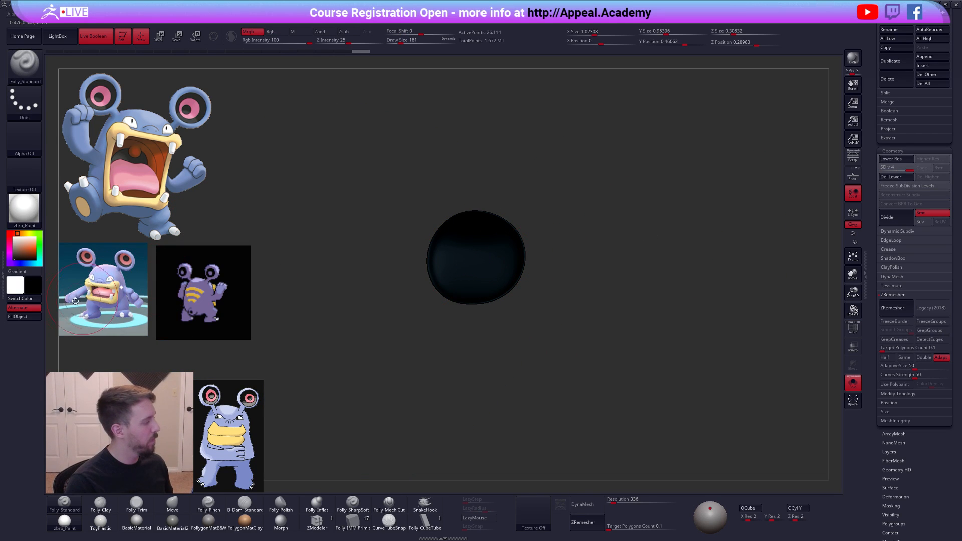
key("alt+s")
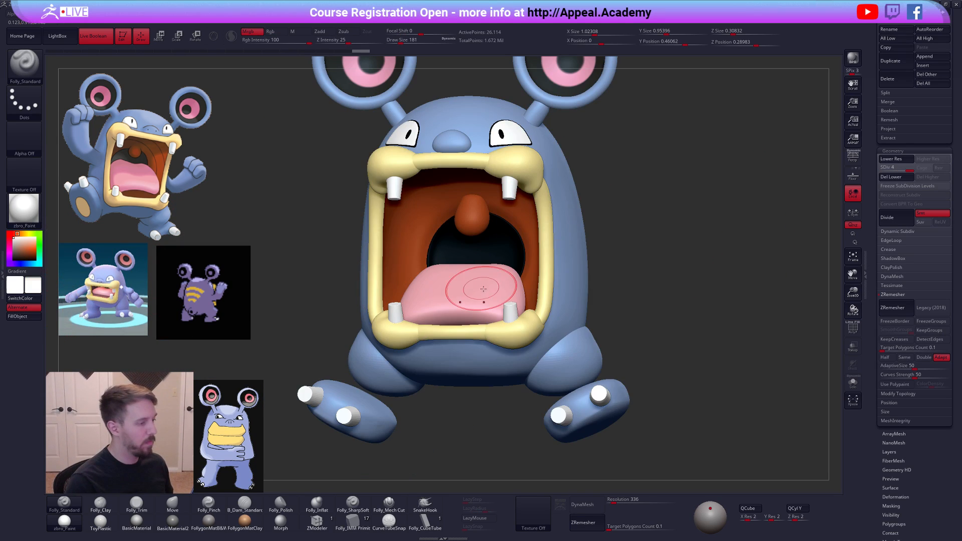
left_click_drag(500, 285, 550, 293, "alt")
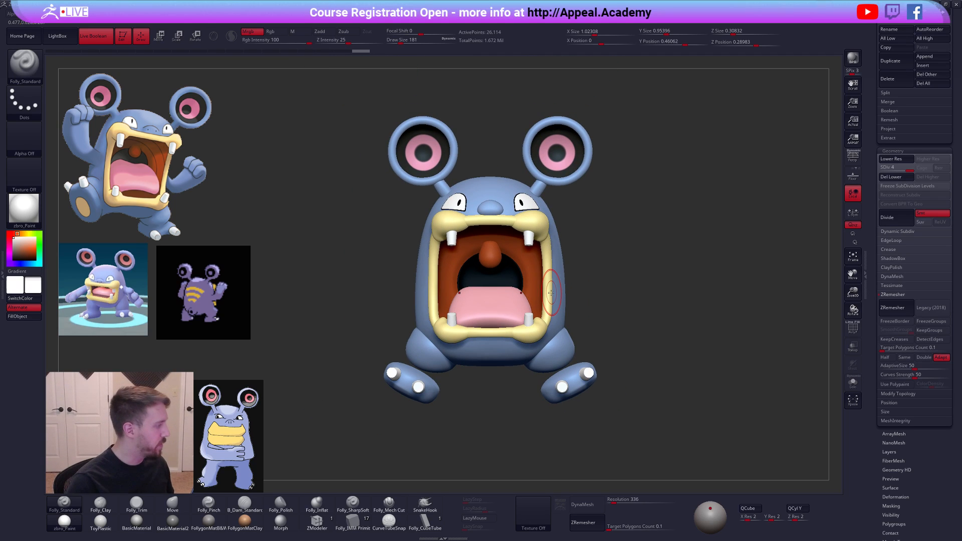
- Select the tongue and adjust its shape inside the mouth with a large Move brush
right_click_drag(551, 293, 582, 366)
left_click(516, 319, "alt")
right_click_drag(517, 328, 530, 292, "alt")
key("b")
key("m")
key("v")
left_click_drag(531, 286, 514, 291)
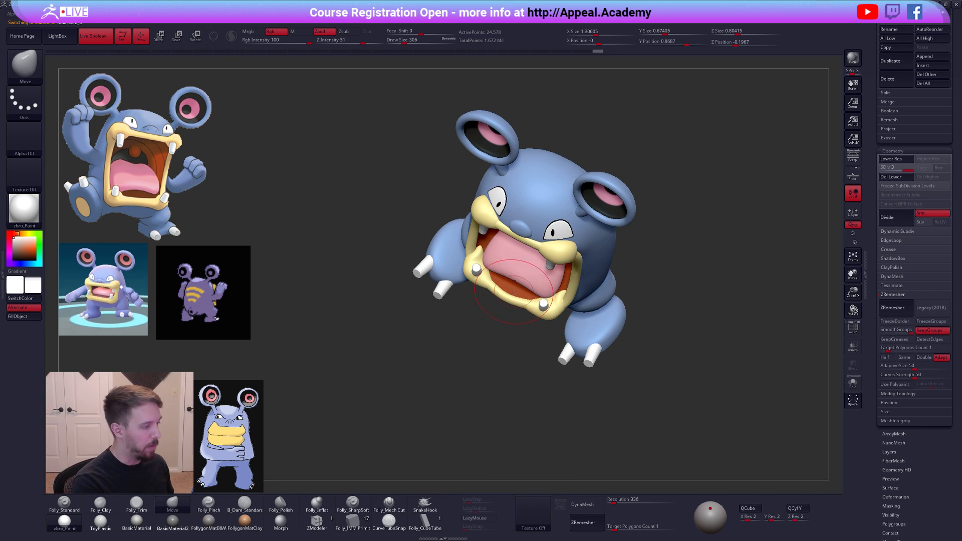
- Select the lip bulges around the teeth and reshape the lower ones with the Move brush
left_click(557, 307, "alt")
key("space")
left_click_drag(562, 346, 550, 345)
mouse_move(558, 302)
right_mouse_down("ctrl")
mouse_move(558, 341)
mouse_move(521, 296)
mouse_move(543, 290)
mouse_move(553, 311)
right_mouse_up("ctrl")
- Isolate the lip bulges and build up the lower ones with a smaller Folly_Clay brush
key("alt+s")
key("2")
key("bracketleft")
key("bracketleft")
key("bracketleft")
key("bracketleft")
key("alt+s")
key("alt+s")
mouse_move(538, 305)
left_mouse_down()
mouse_move(578, 273)
mouse_move(543, 299)
mouse_move(559, 296)
left_mouse_up()
key("space")
mouse_move(559, 296)
left_mouse_down()
mouse_move(565, 286)
mouse_move(551, 311)
left_mouse_up()
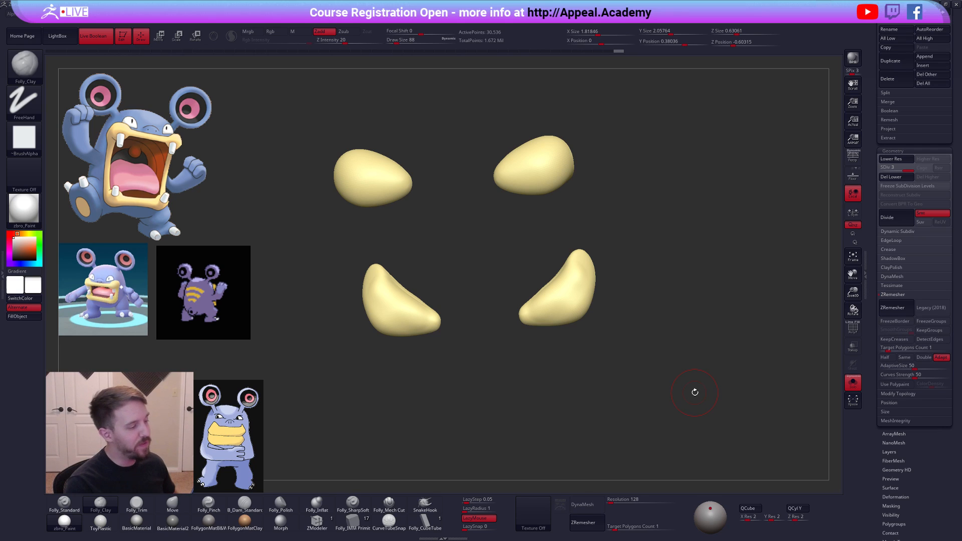
- Smooth the lower lip bulges, show the full character and save the project
key("shift")
left_click_drag(575, 277, 645, 391, "shift")
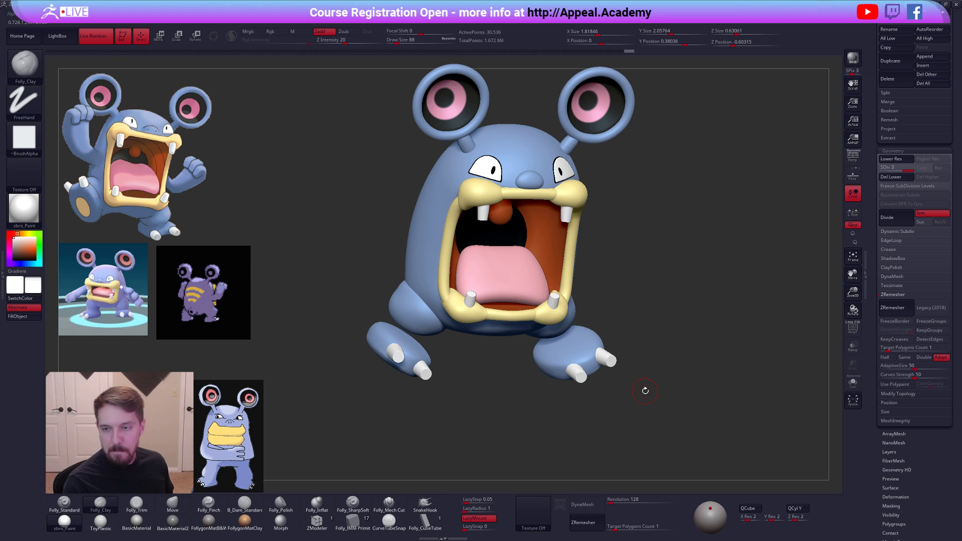
key("ctrl+s")
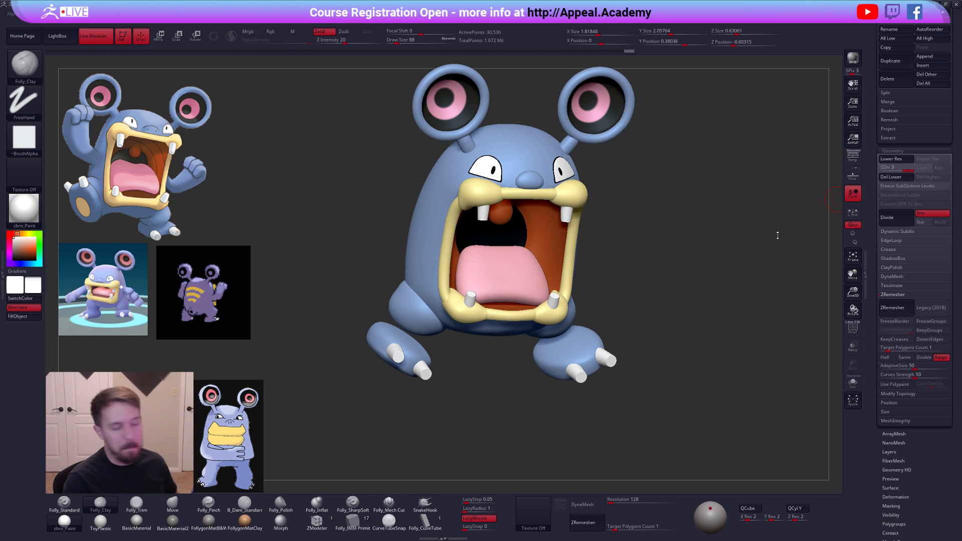
left_click_drag(707, 228, 631, 273)
left_click_drag(869, 199, 875, 338)
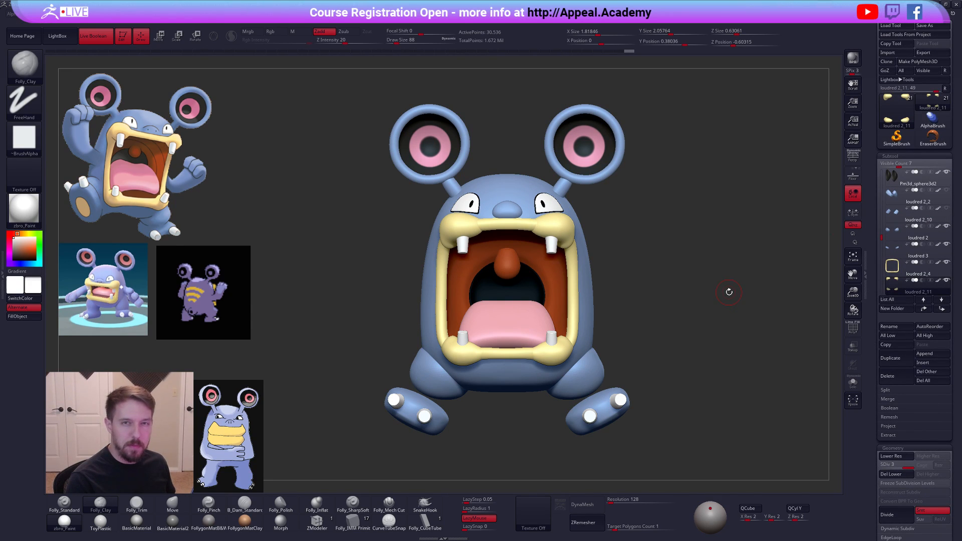
- Reshape the upper lip bulge above the tooth with the Move brush at a small size
mouse_move(729, 292)
left_mouse_down()
mouse_move(646, 283)
mouse_move(647, 320)
left_mouse_up()
key("b")
key("m")
key("v")
key("space")
left_click_drag(531, 294, 537, 294)
left_click_drag(558, 233, 562, 251)
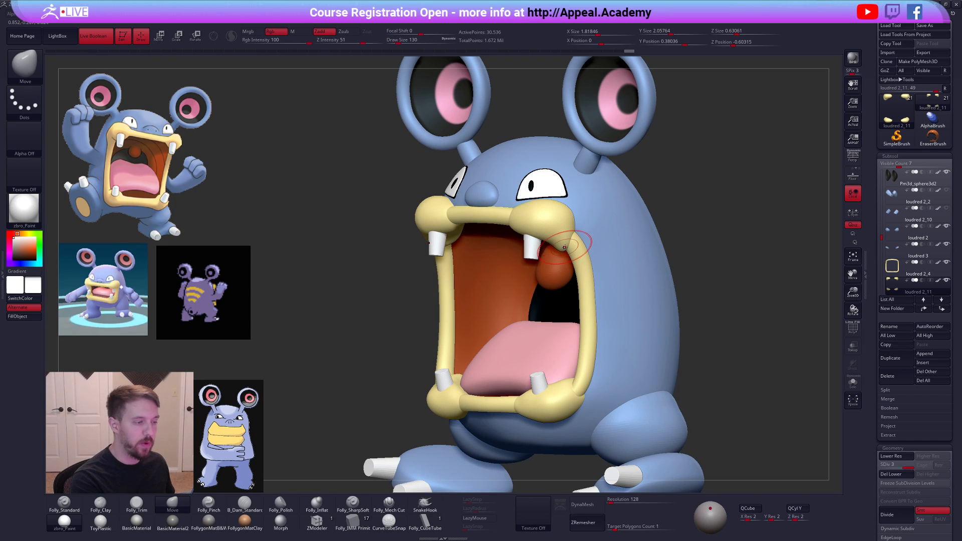
key("shift+f")
key("shift+f")
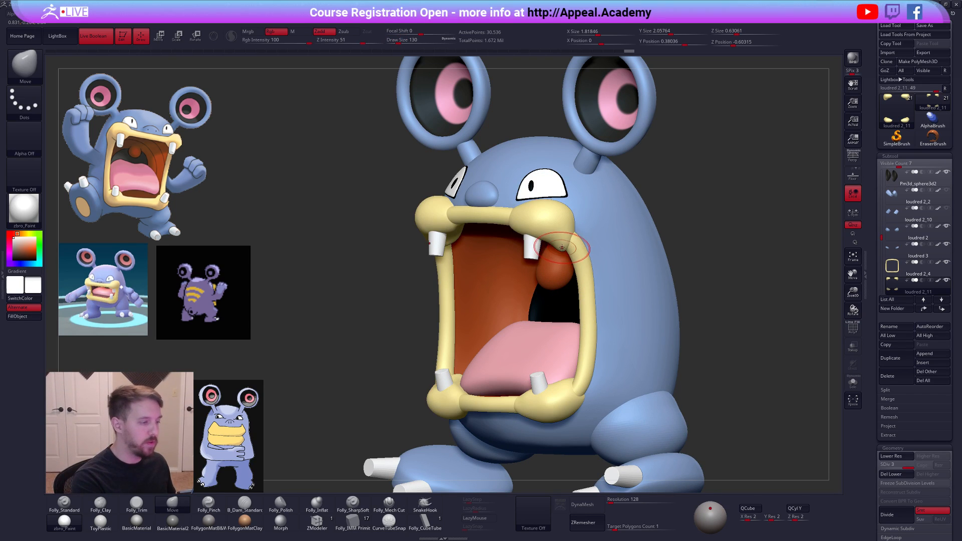
key("shift+space")
left_click(562, 249)
mouse_move(565, 239)
left_mouse_down()
mouse_move(547, 225)
mouse_move(528, 229)
left_mouse_up()
- Isolate the lip bulges, flatten the undersides of the upper ones with Folly_Trim and show the full character
key("alt+s")
right_click_drag(535, 228, 537, 232)
key("3")
key("space")
left_click_drag(541, 234, 537, 233)
right_click_drag(536, 233, 536, 244, "ctrl")
left_click_drag(536, 244, 532, 245)
right_click_drag(534, 266, 626, 332)
key("alt+s")
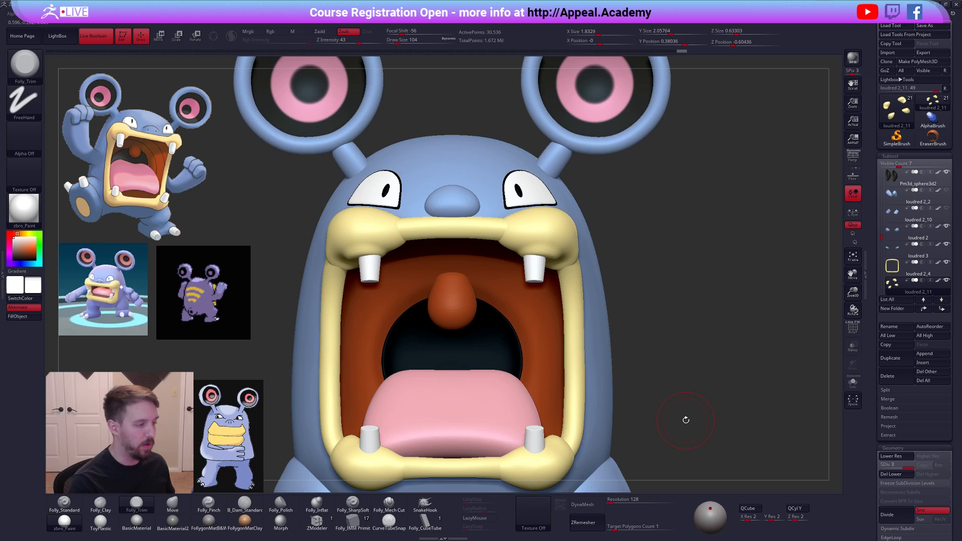
- Adjust the outline of the upper lip bulges around the teeth with the Move brush
mouse_move(682, 418)
right_mouse_down()
mouse_move(653, 439)
mouse_move(659, 447)
mouse_move(548, 296)
mouse_move(554, 278)
right_mouse_up()
key("b")
key("m")
key("v")
key("space")
left_click_drag(553, 272, 540, 293)
right_click_drag(550, 291, 556, 293)
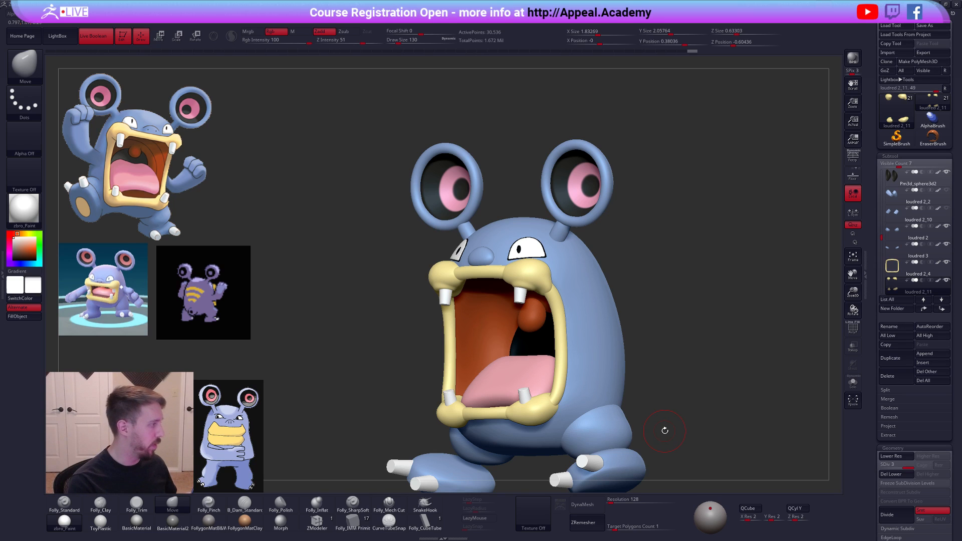
- Trim flat spots into the isolated lower lip bulges where the bottom teeth sit, using Folly_Trim
mouse_move(608, 393)
right_mouse_down("alt")
mouse_move(644, 312)
mouse_move(569, 337)
right_mouse_up("alt")
key("3")
key("space")
left_click_drag(569, 321, 566, 321)
key("shift+s")
right_click_drag(567, 285, 566, 319, "ctrl")
key("space")
left_click_drag(566, 319, 564, 322)
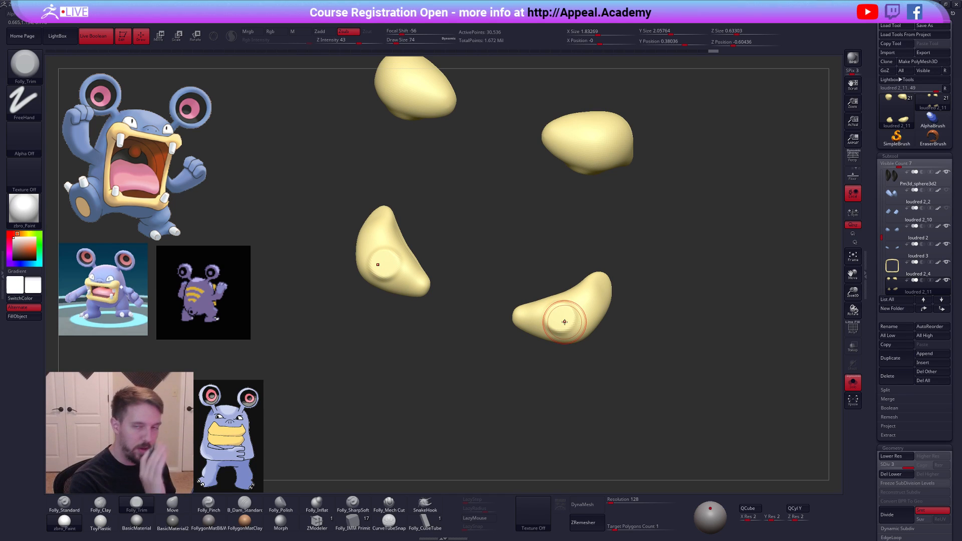
key("shift+s")
- Reshape the lower lip bulges around the bottom teeth with the Move brush and undo the last strokes
right_click_drag(588, 357, 572, 331)
key("4")
key("space")
mouse_move(565, 309)
left_mouse_down()
mouse_move(594, 282)
mouse_move(531, 306)
left_mouse_up()
key("space")
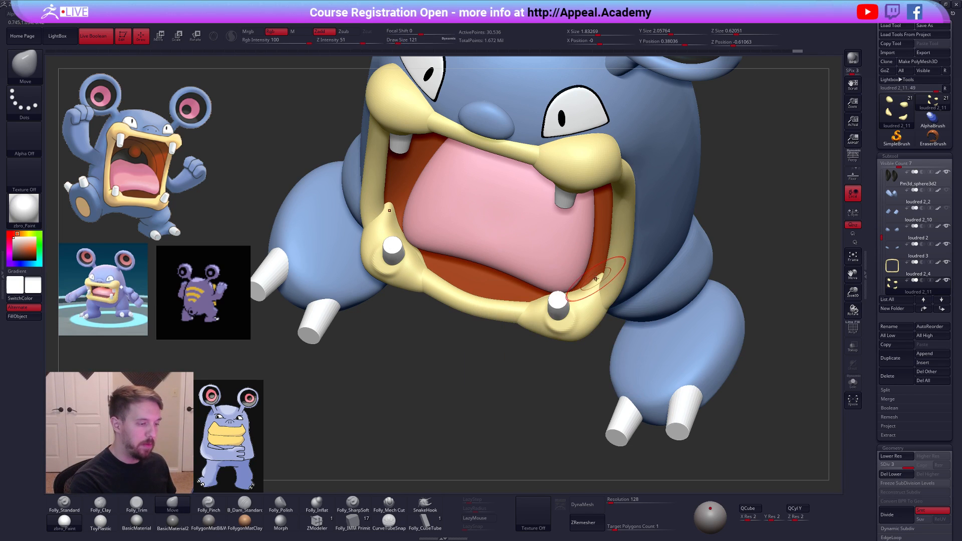
left_click_drag(600, 286, 582, 290)
key("ctrl+z")
key("ctrl+z")
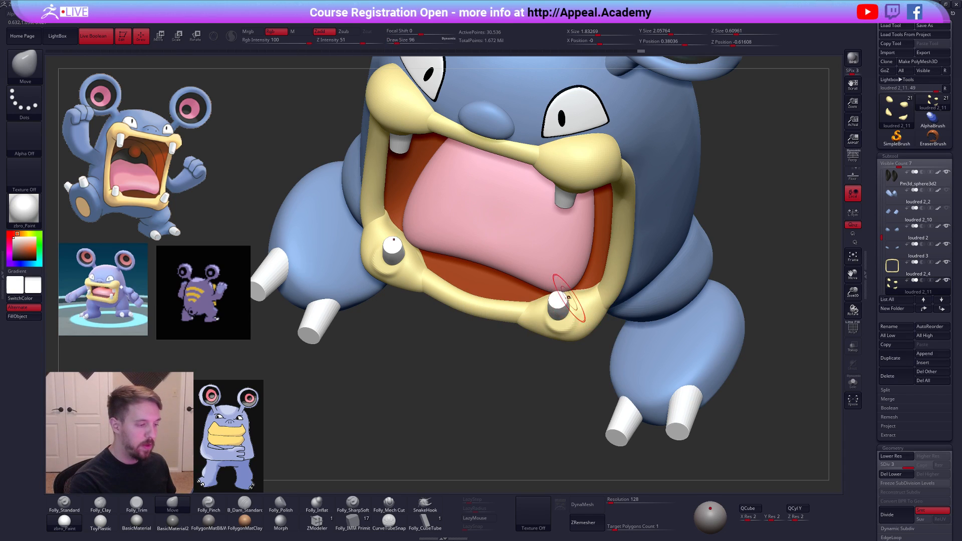
- Isolate the lip bulges, refine the lower ones with Folly_Clay and compare them with the full character
key("ctrl+shift+s")
key("ctrl+shift+z")
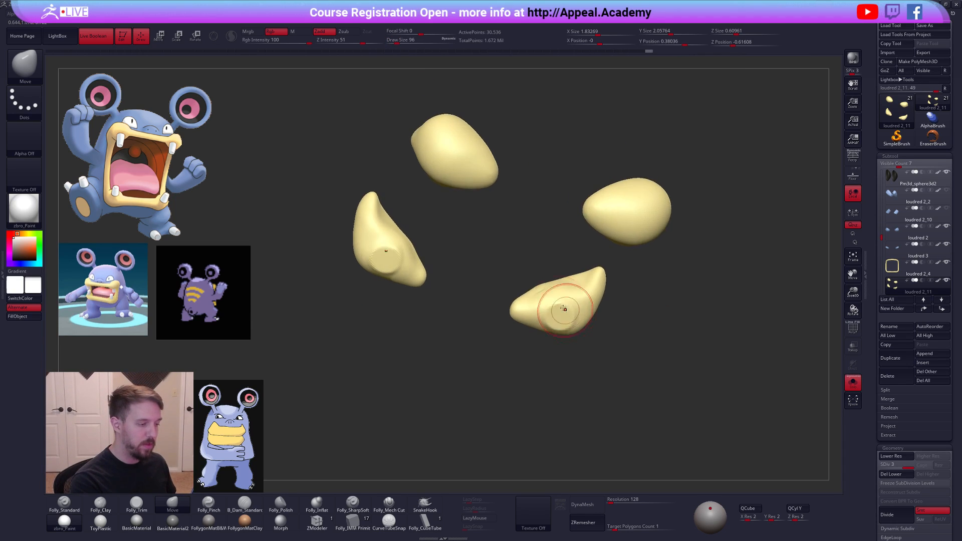
key("2")
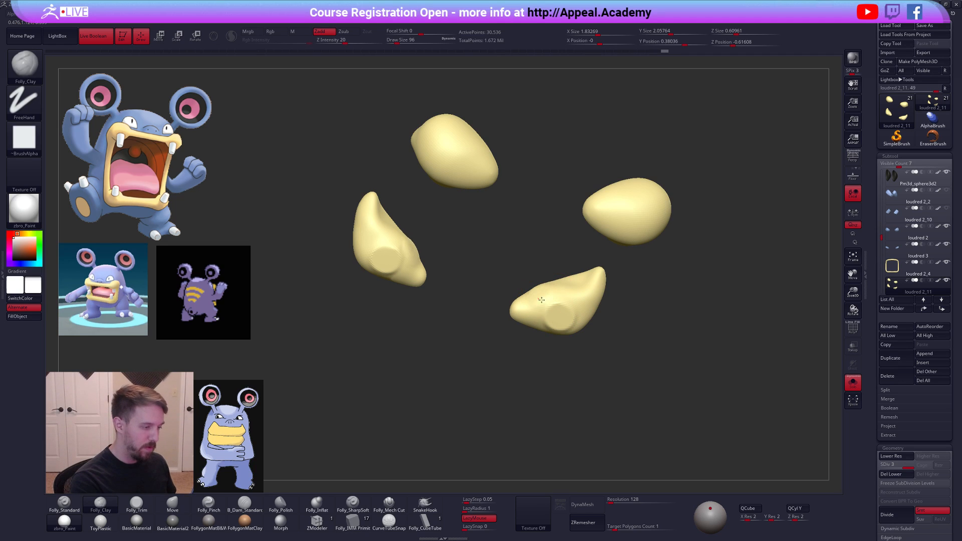
key("ctrl+shift+z")
key("ctrl+shift+z")
key("ctrl+shift+s")
key("ctrl+shift+z")
key("ctrl+shift+z")
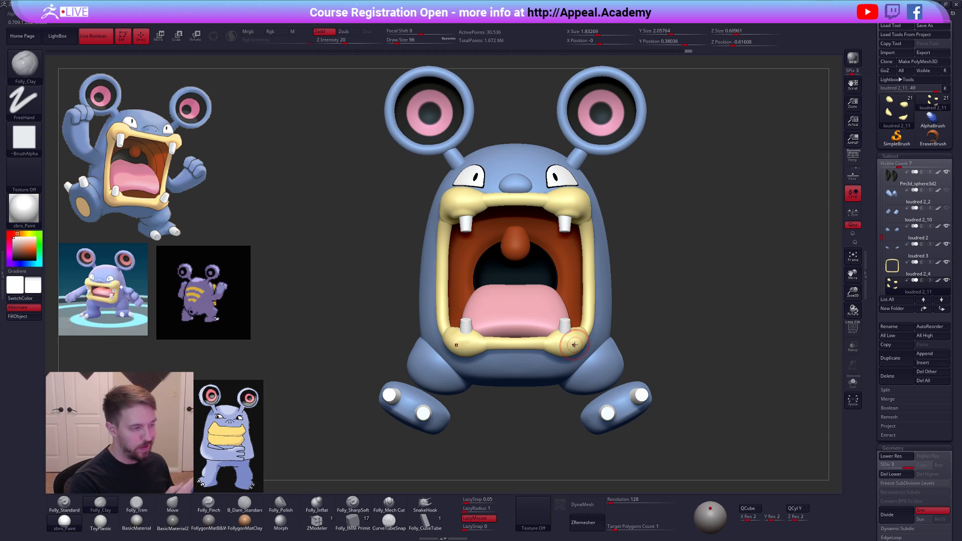
- Isolate the lip bulges to check their shape, then rework the upper ones around the top teeth with the Move brush
key("ctrl+shift+s")
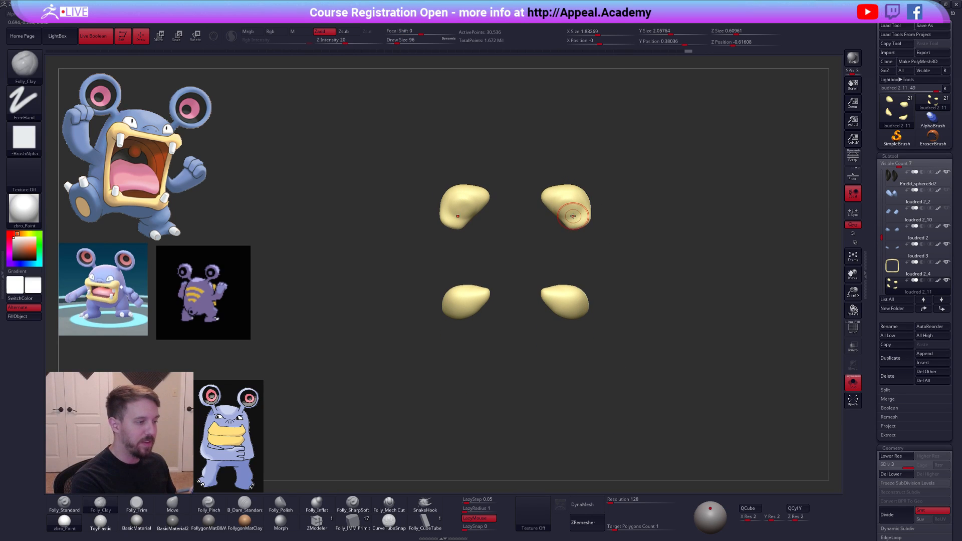
key("ctrl+shift+s")
right_click_drag(587, 247, 586, 300, "alt")
key("space")
key("b")
key("m")
key("v")
mouse_move(573, 240)
right_mouse_down()
mouse_move(565, 285)
mouse_move(595, 284)
mouse_move(585, 294)
mouse_move(596, 307)
mouse_move(537, 290)
right_mouse_up()
- Sharpen the edges of the upper lip bulges into more angular forms with Folly_Pinch and the Move brush
key("b")
key("f")
key("p")
key("space")
key("b")
key("m")
key("v")
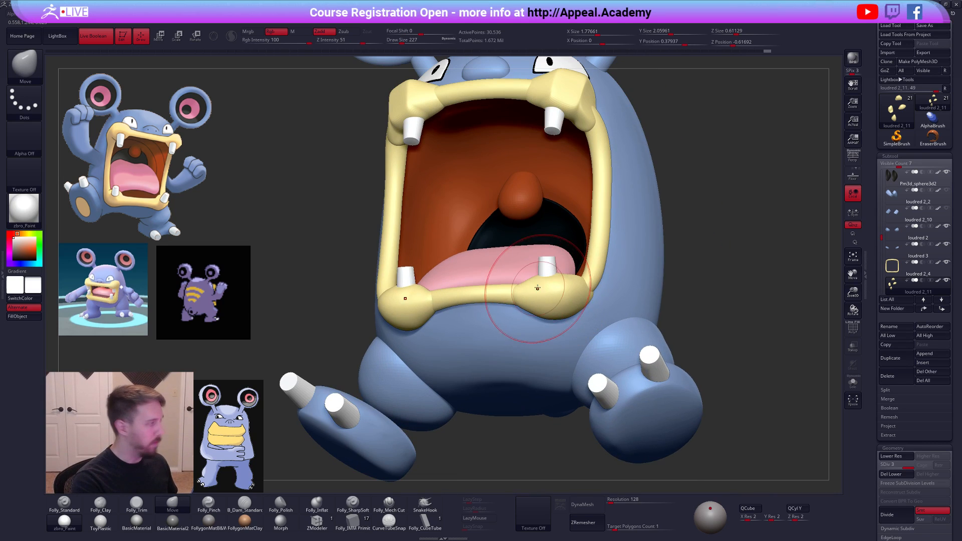
- Give the lower lip bulges around the bottom teeth crisp, angular corners using Folly_Pinch and the Move brush
key("b")
key("p")
key("i")
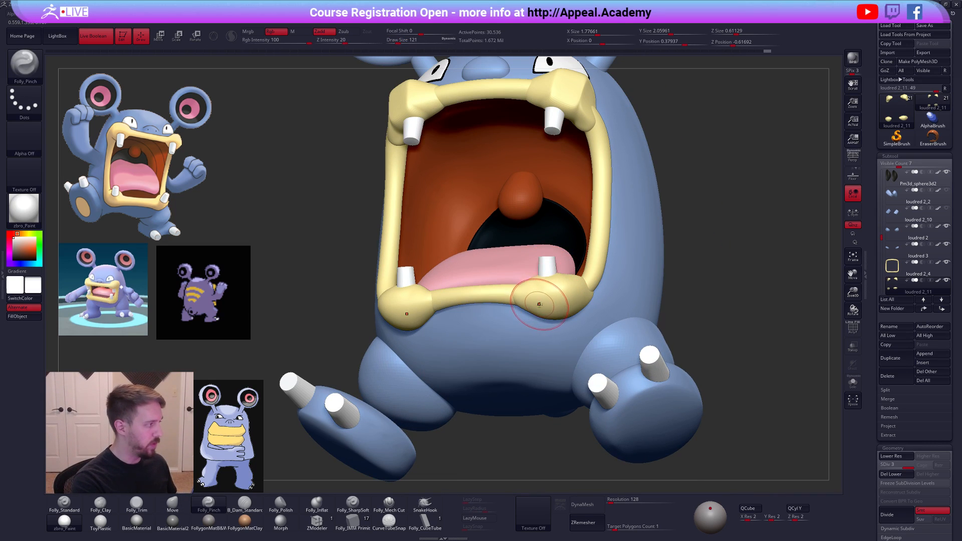
right_click_drag(541, 304, 570, 292)
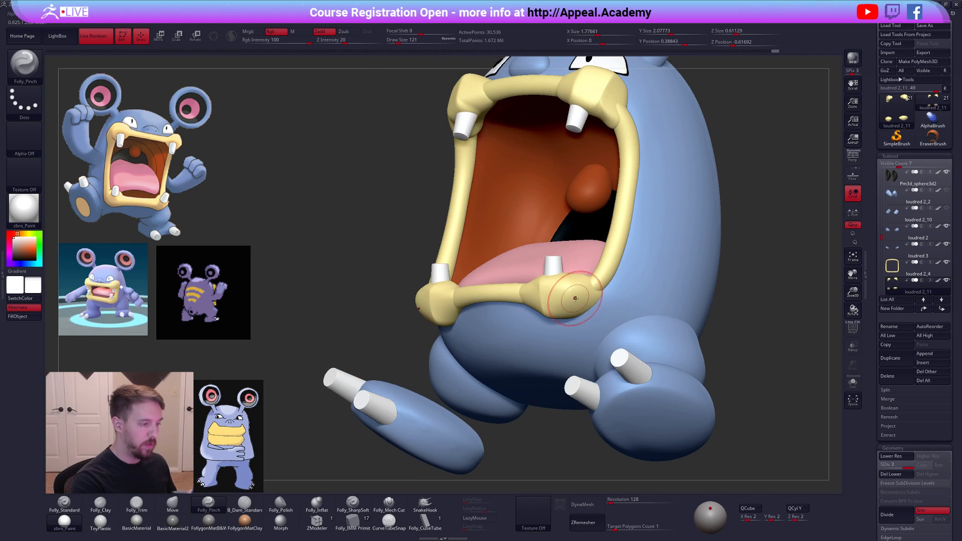
key("b")
key("m")
key("v")
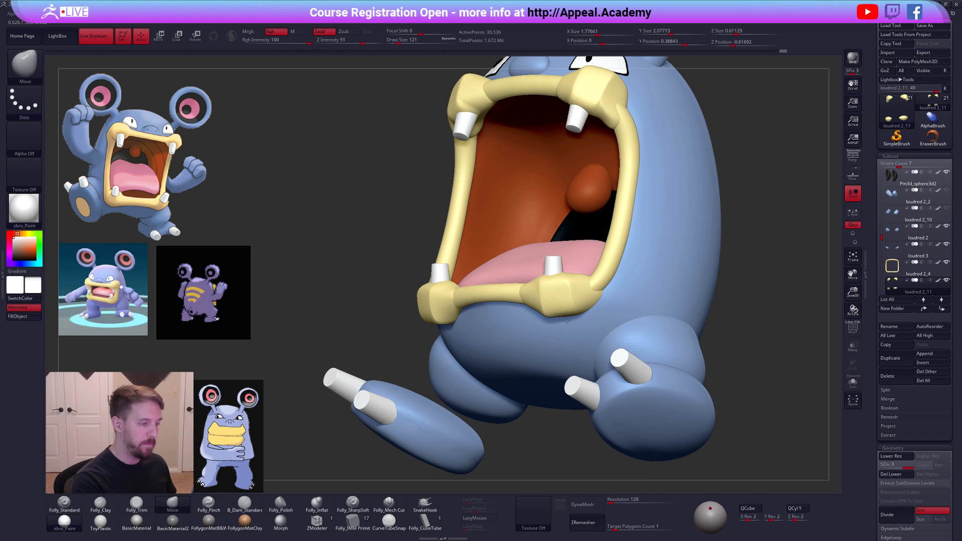
- Isolate the lip bulges and mask the upper pair, inverting the mask so only the lower pair stays editable
right_click_drag(600, 298, 551, 244)
key("alt+s")
left_click_drag(587, 225, 534, 259, "ctrl")
left_click(575, 326, "ctrl")
right_click(575, 326, "ctrl")
right_click_drag(576, 280, 573, 225)
left_click_drag(573, 226, 591, 241, "ctrl")
mouse_move(591, 241)
right_mouse_down()
mouse_move(559, 256)
mouse_move(585, 243)
right_mouse_up()
key("ctrl")
left_click_drag(644, 225, 575, 268, "ctrl")
key("ctrl+i")
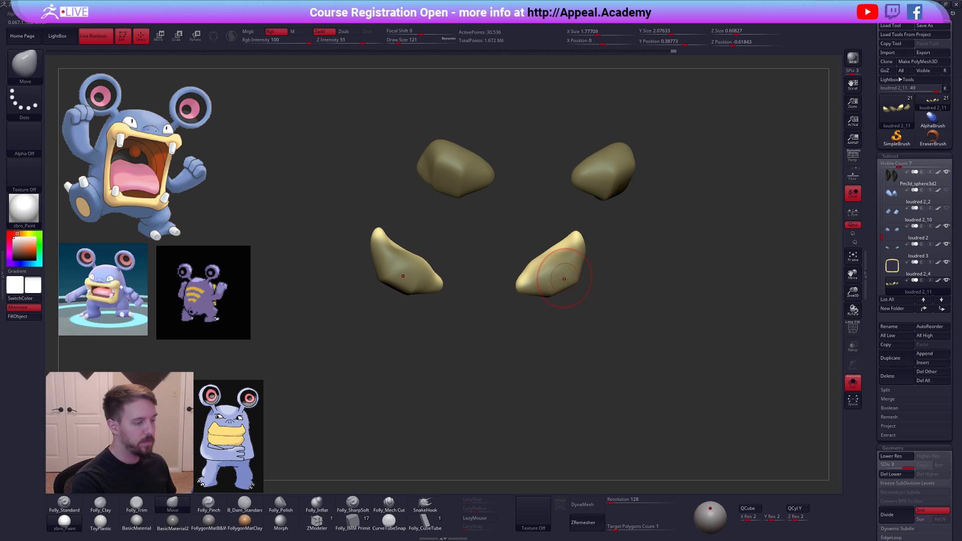
- Smooth the isolated lip-corner pieces at a lower subdivision level, then restore the higher level and show the whole character
key("shift+d")
key("shift+d")
mouse_move(560, 242)
left_mouse_down("shift")
mouse_move(536, 265)
mouse_move(566, 245)
left_mouse_up("shift")
mouse_move(566, 245)
right_mouse_down()
mouse_move(590, 293)
mouse_move(518, 289)
mouse_move(605, 328)
mouse_move(613, 281)
mouse_move(634, 277)
right_mouse_up()
key("alt+shift+s")
key("d")
key("d")
key("f")
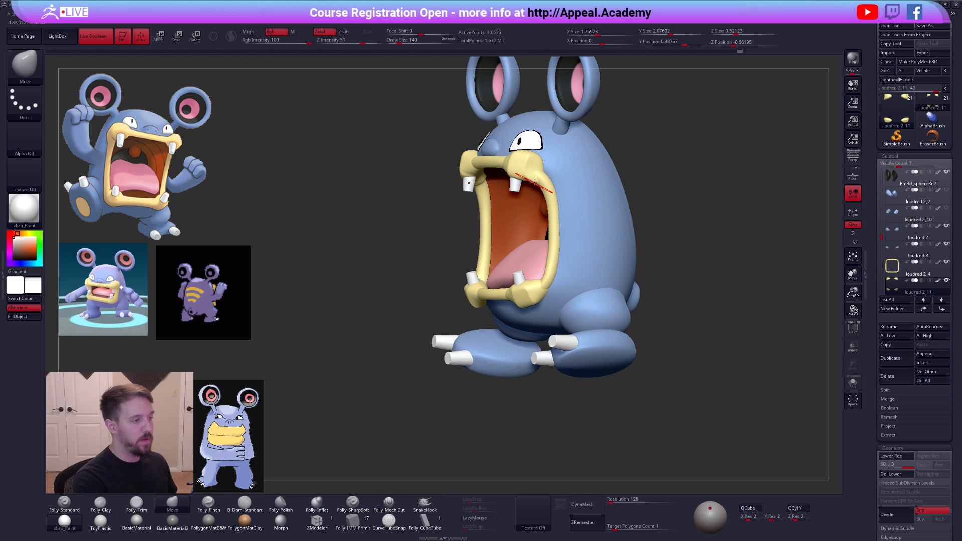
- Remesh the lip-corner pieces with DynaMesh at resolution 448, then retopologize them with ZRemesher
right_click_drag(534, 182, 633, 266, "alt")
left_click(620, 500)
type("448")
key("Return")
left_click(582, 504)
left_click(626, 519)
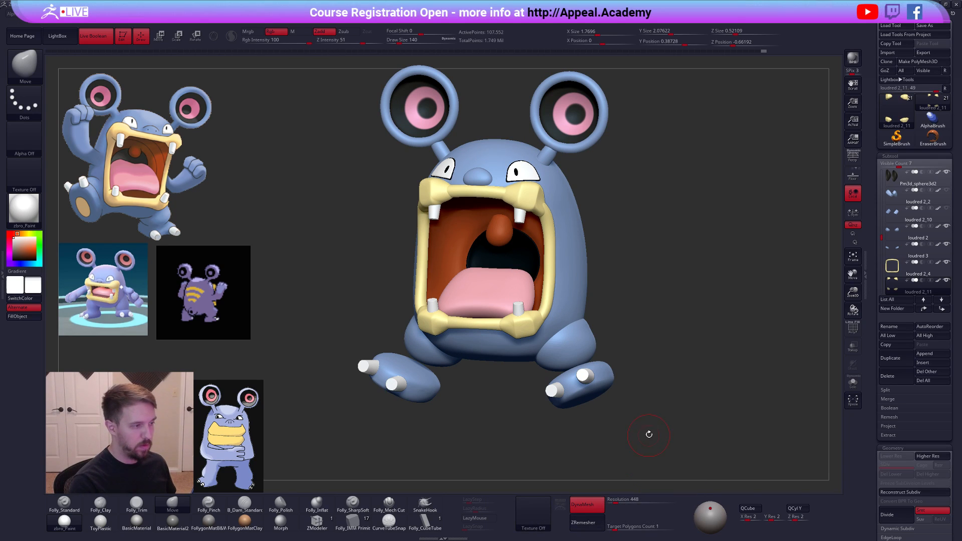
left_click(582, 504)
left_click(582, 522)
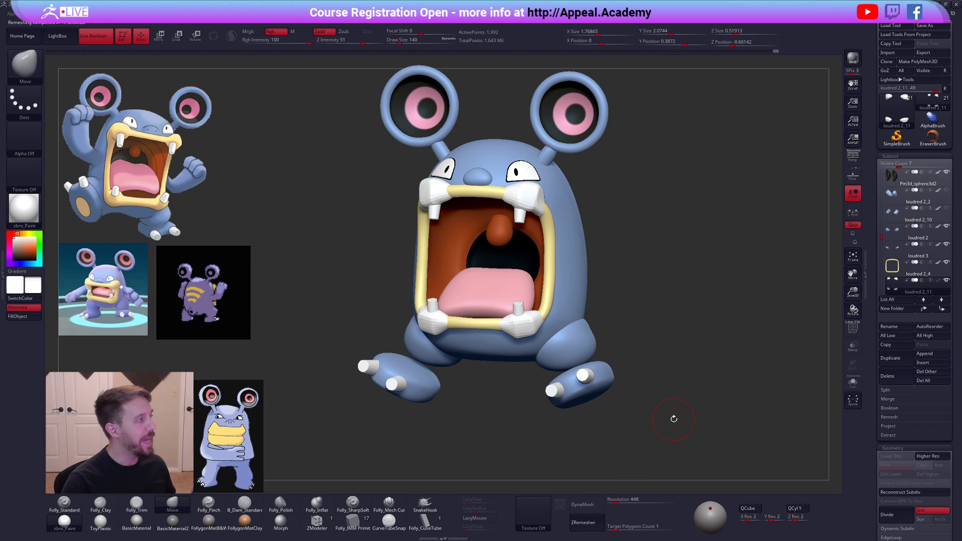
- Sample the mouth rim's pale yellow and fill the lip-corner pieces with it
key("1")
key("c")
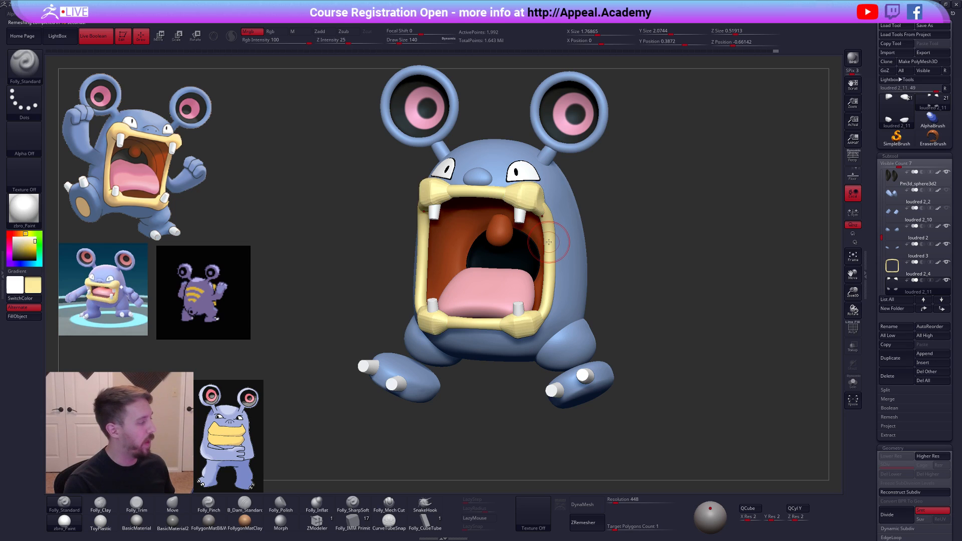
left_click(35, 319)
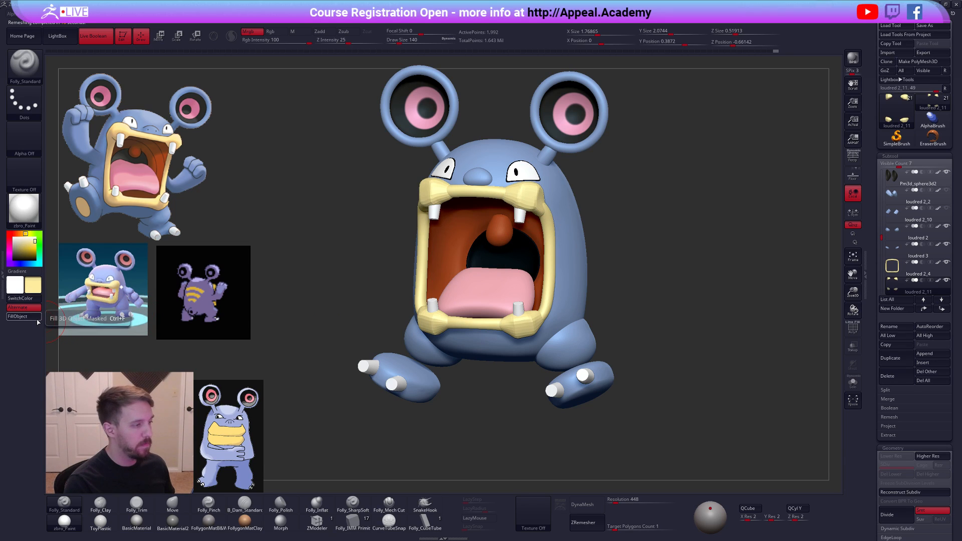
- Face the character from the front and subdivide the lip-corner pieces twice
right_click_drag(518, 311, 550, 329, "ctrl")
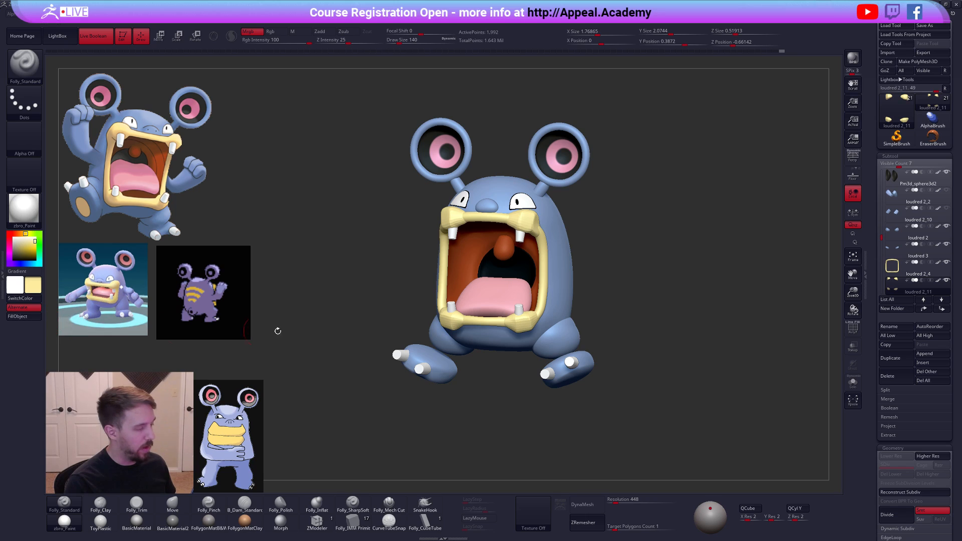
left_click_drag(351, 327, 378, 325, "shift")
right_click_drag(516, 330, 565, 328, "alt")
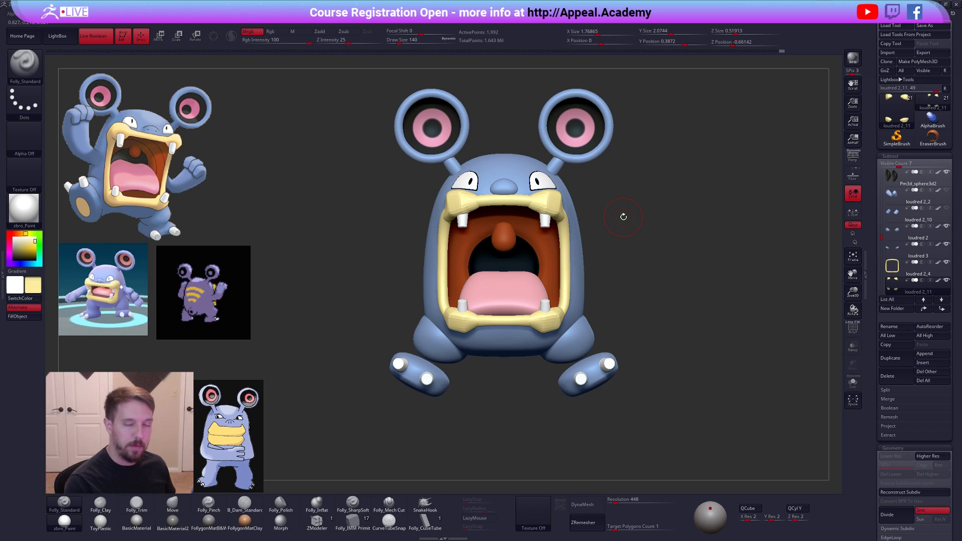
key("ctrl+d")
key("ctrl+d")
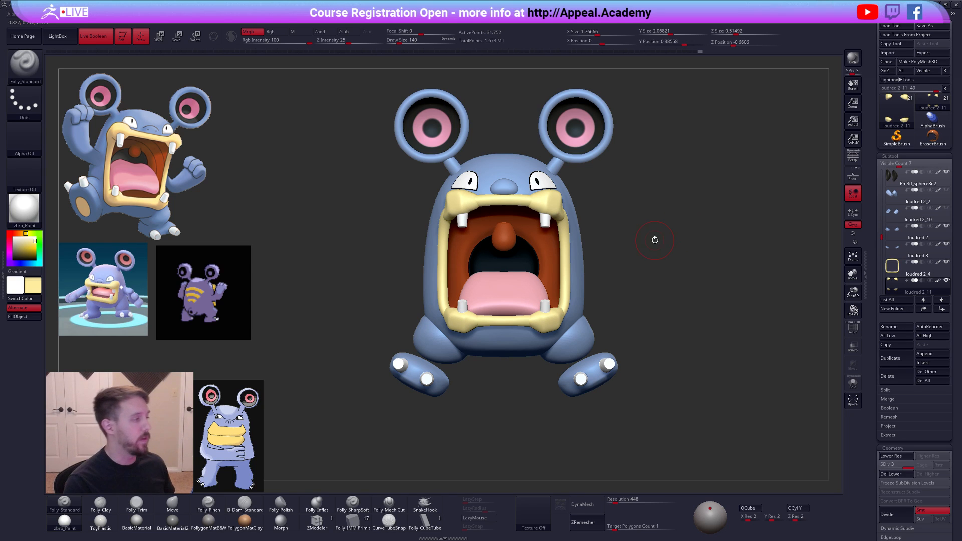
- Switch to the browser to view the Follygon YouTube channel's videos, then return to ZBrush
key("alt+Tab")
key("alt+Tab")
key("alt+Tab")
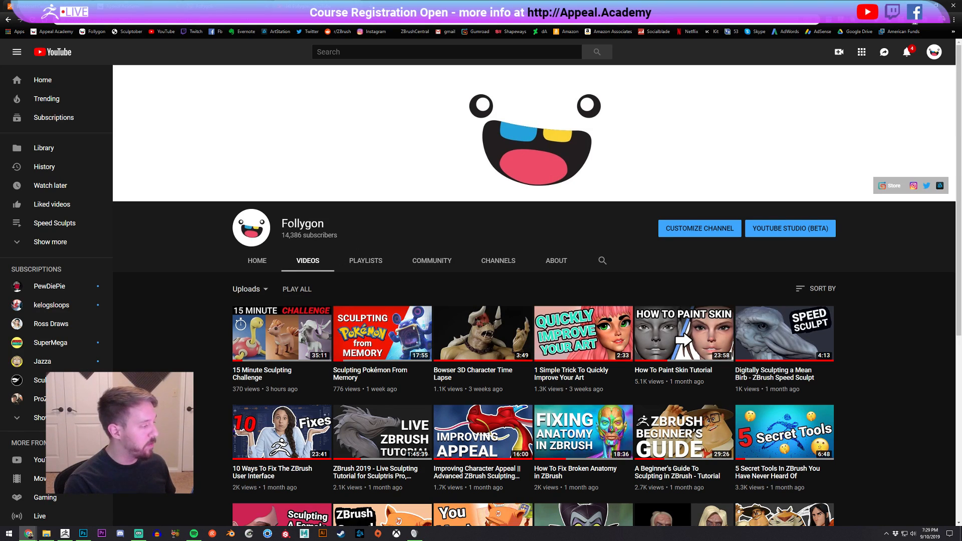
left_click(603, 261)
left_click(598, 244)
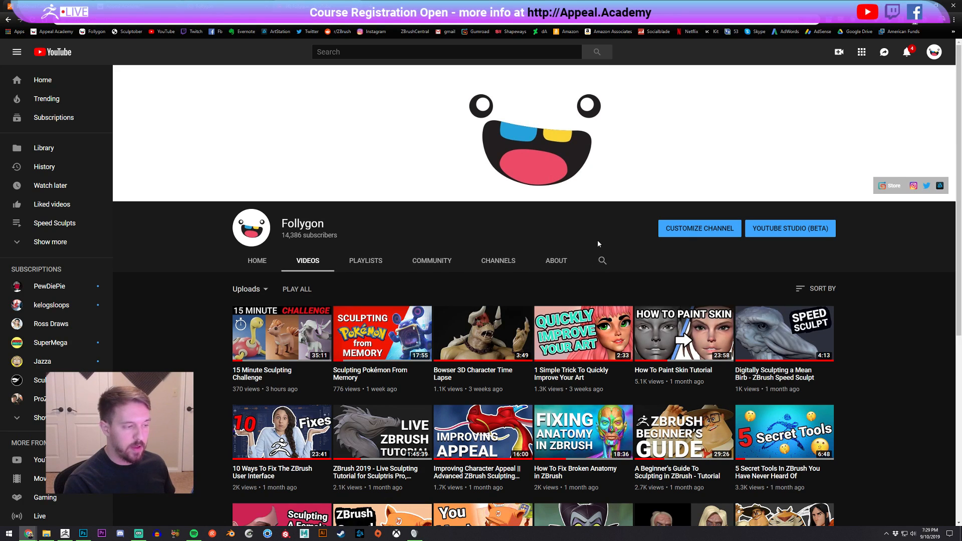
left_click(65, 534)
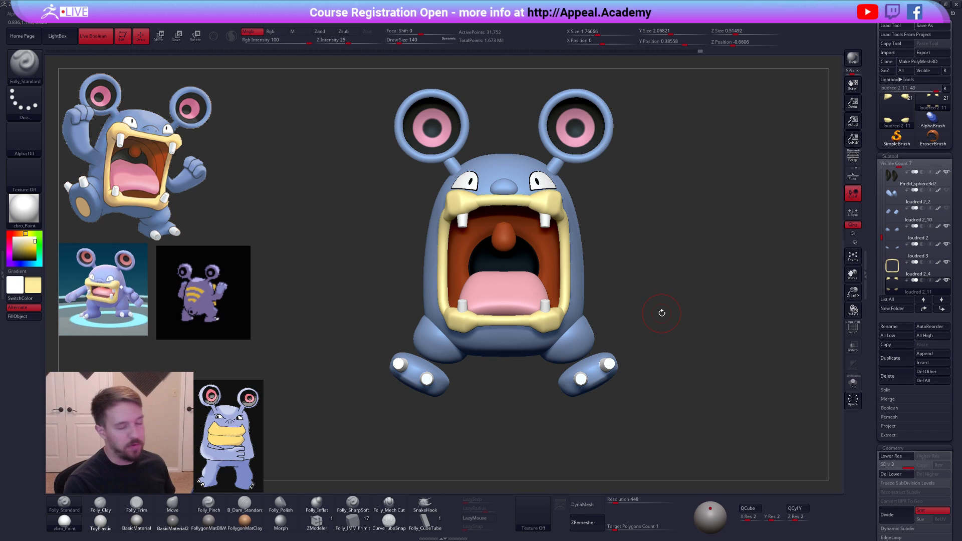
- Reshape the lower lip-corner pieces with the Move brush, nudging their undersides upward and inward
right_click_drag(532, 324, 533, 342, "ctrl")
key("b")
key("m")
key("v")
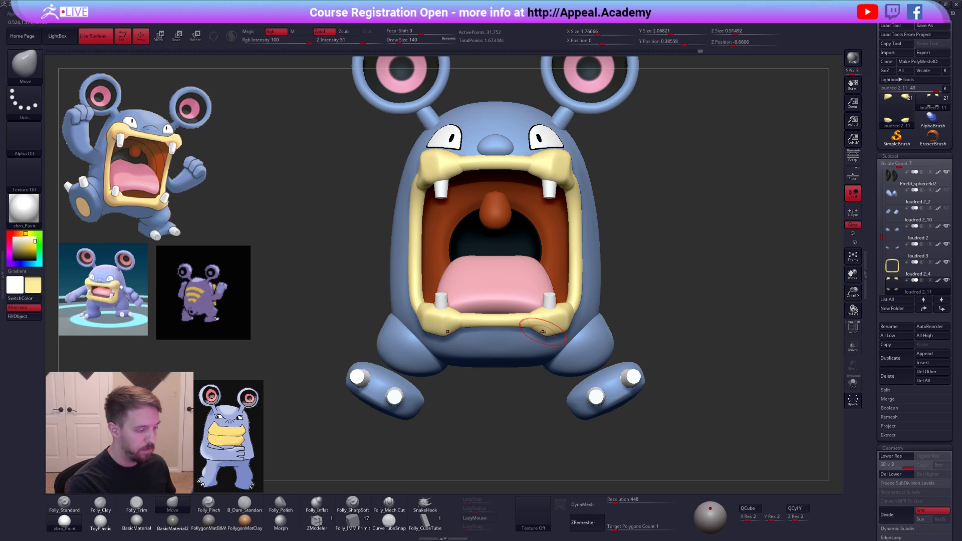
left_click_drag(542, 330, 531, 326)
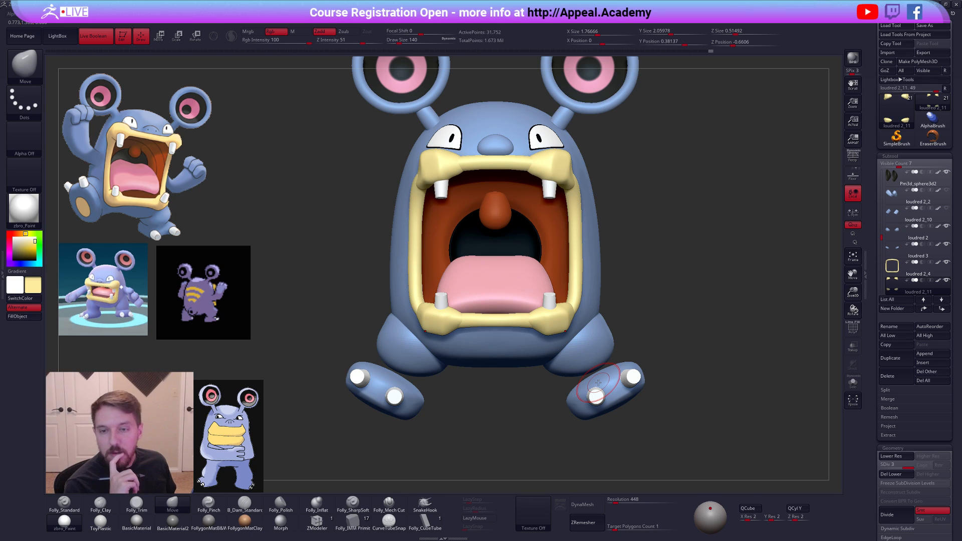
right_click_drag(619, 357, 574, 360)
key("space")
left_click_drag(581, 326, 578, 324)
mouse_move(580, 345)
right_mouse_down()
mouse_move(577, 321)
mouse_move(556, 311)
mouse_move(567, 330)
right_mouse_up()
- Flatten the lower lip-corner pieces with the Folly_Trim brush
key("alt+shift+s")
key("3")
key("space")
left_click_drag(569, 330, 567, 332)
right_click_drag(587, 354, 696, 418)
key("alt+shift+s")
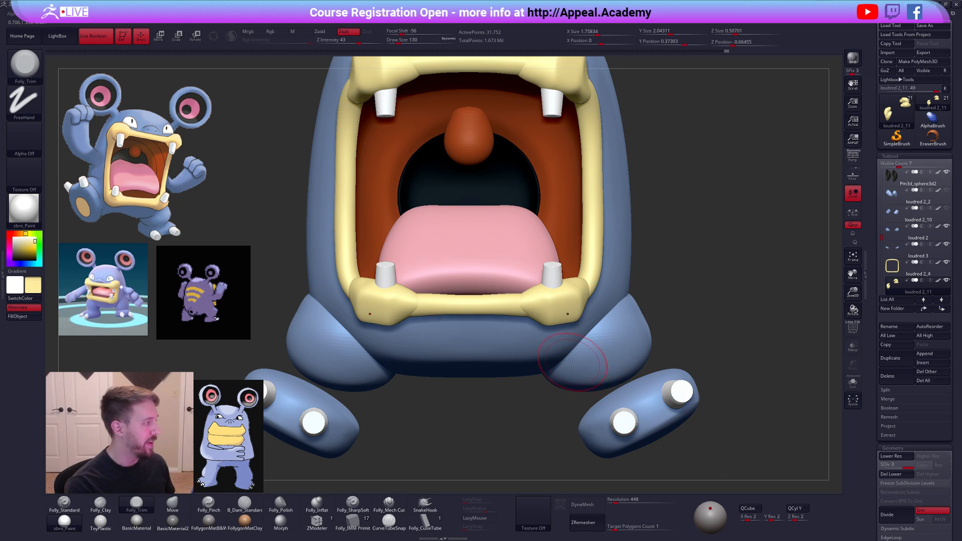
- Smooth the undersides of the lower lip-corner pieces at a lower subdivision level, then step back up and check them in isolation
right_click_drag(558, 318, 555, 288)
key("shift+d")
key("shift+d")
left_click_drag(559, 318, 561, 321, "shift")
key("d")
key("d")
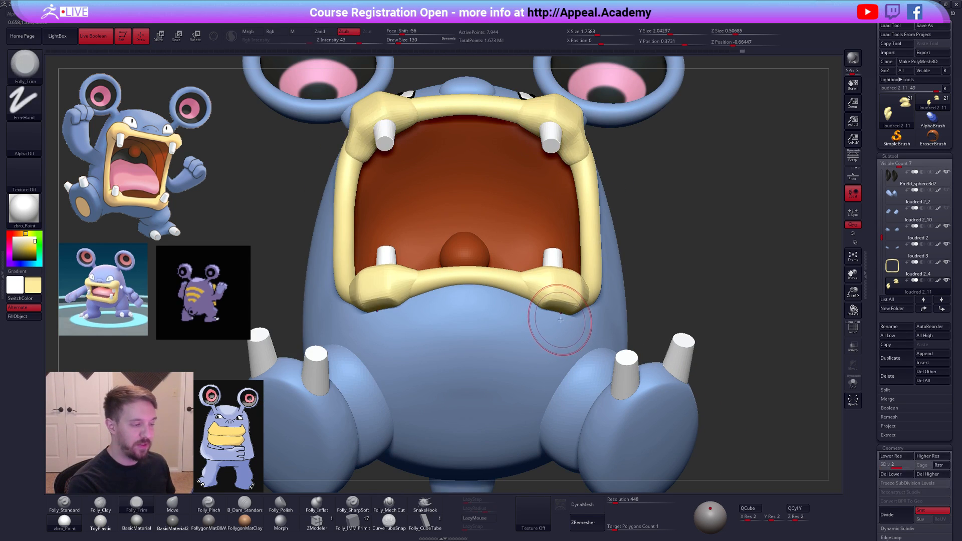
key("alt+shift+s")
key("d")
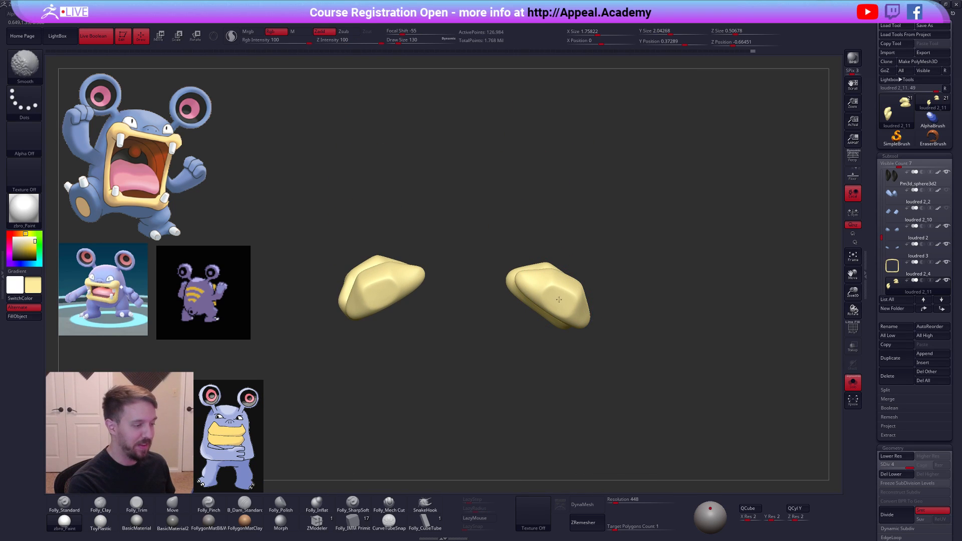
right_click_drag(564, 297, 631, 369, "shift")
key("alt+shift+s")
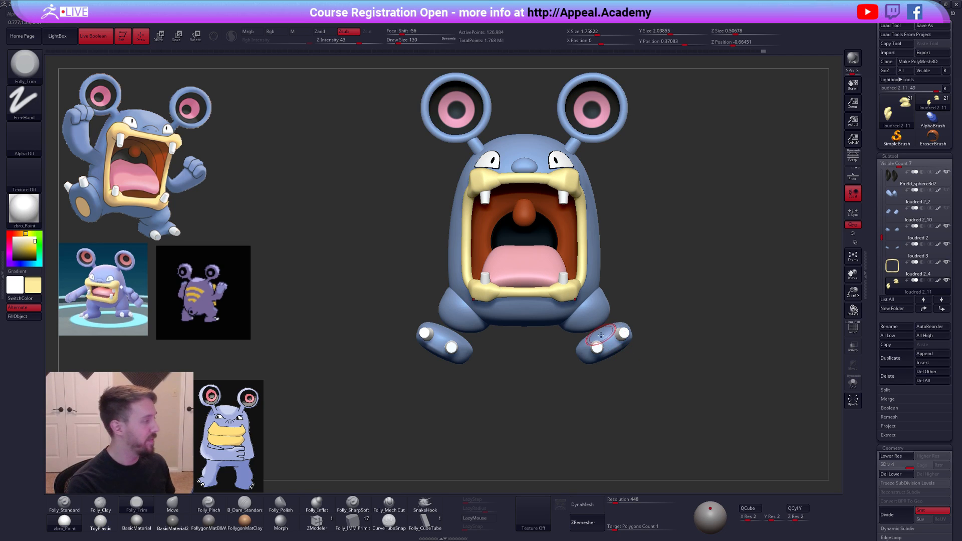
- Inflate the lip-corner pieces slightly with a Transpose line drawn outward from the lower corner
right_click_drag(593, 320, 595, 321, "ctrl")
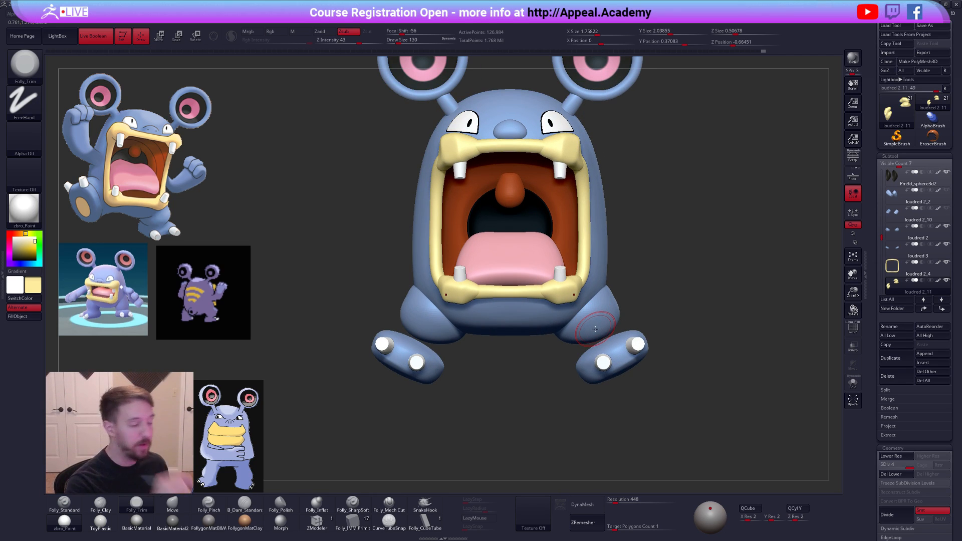
left_click_drag(627, 419, 617, 418)
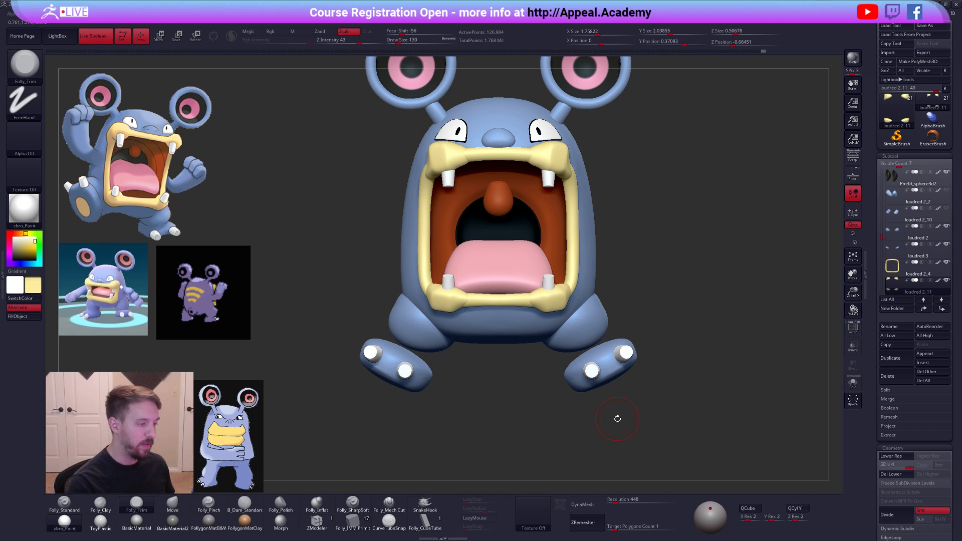
left_click_drag(639, 441, 639, 428)
key("w")
left_click_drag(559, 324, 646, 318)
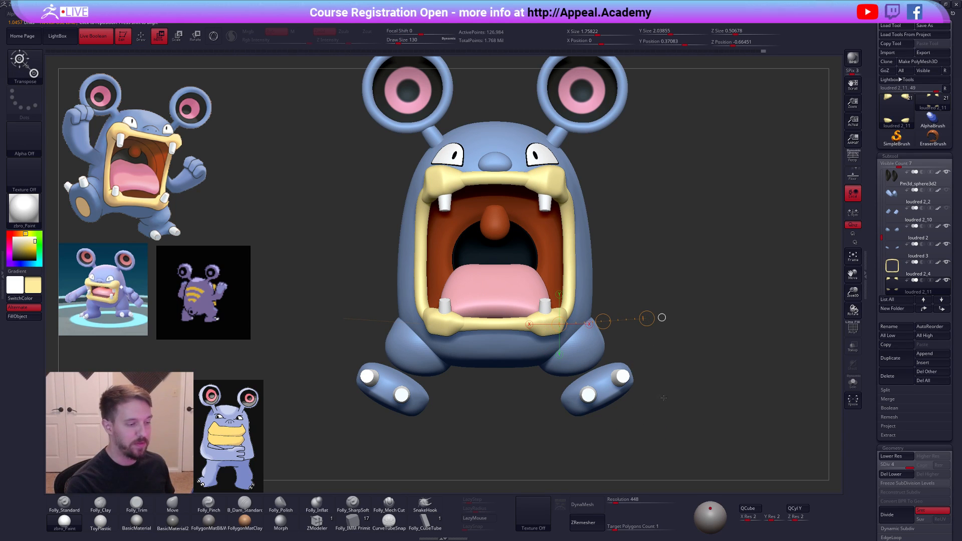
left_click_drag(647, 318, 647, 319)
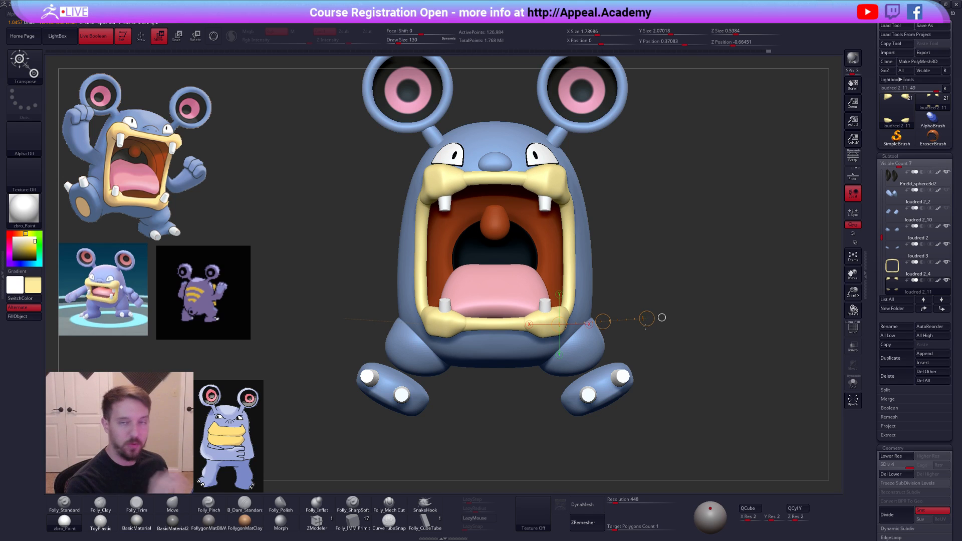
key("q")
- Sharpen the outer edge of the upper lip-corner pieces with the Folly_Pinch brush
right_click_drag(621, 298, 589, 257)
mouse_move(551, 184)
right_mouse_down()
mouse_move(564, 182)
mouse_move(531, 175)
mouse_move(561, 184)
right_mouse_up()
key("5")
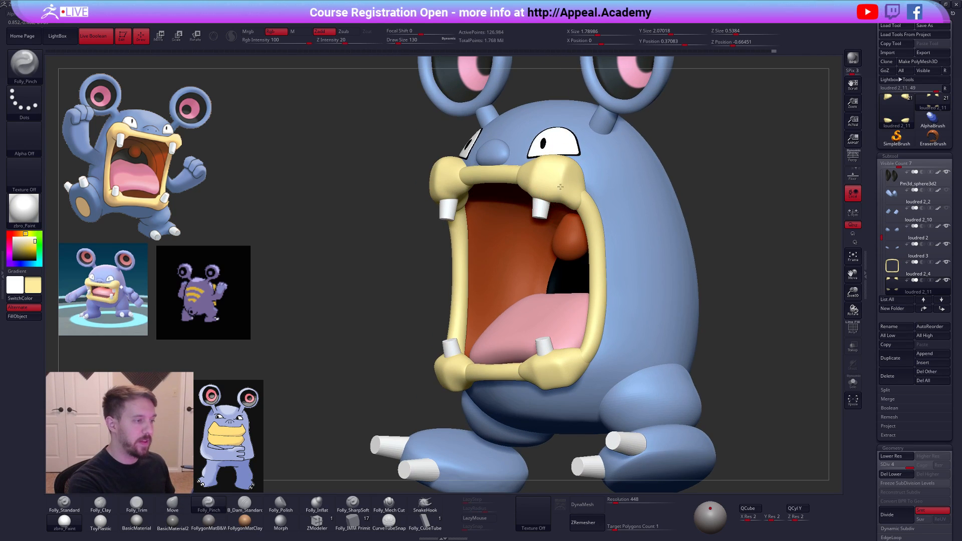
left_click_drag(560, 186, 569, 184)
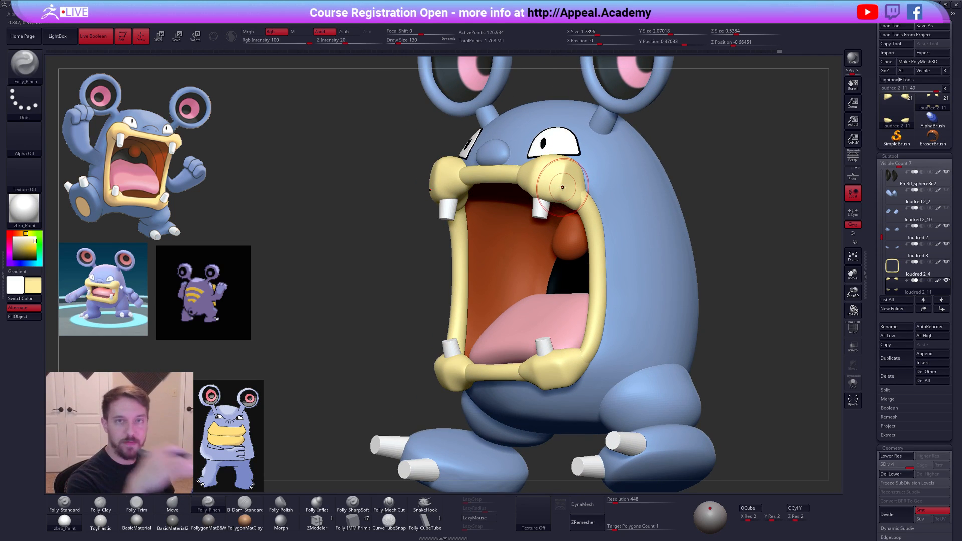
- Isolate the lip-corner pieces, trim the undersides of the lower ones with Folly_Trim, and show the whole character again
mouse_move(719, 382)
right_mouse_down()
mouse_move(672, 369)
mouse_move(630, 329)
mouse_move(624, 450)
right_mouse_up()
key("3")
key("alt+s")
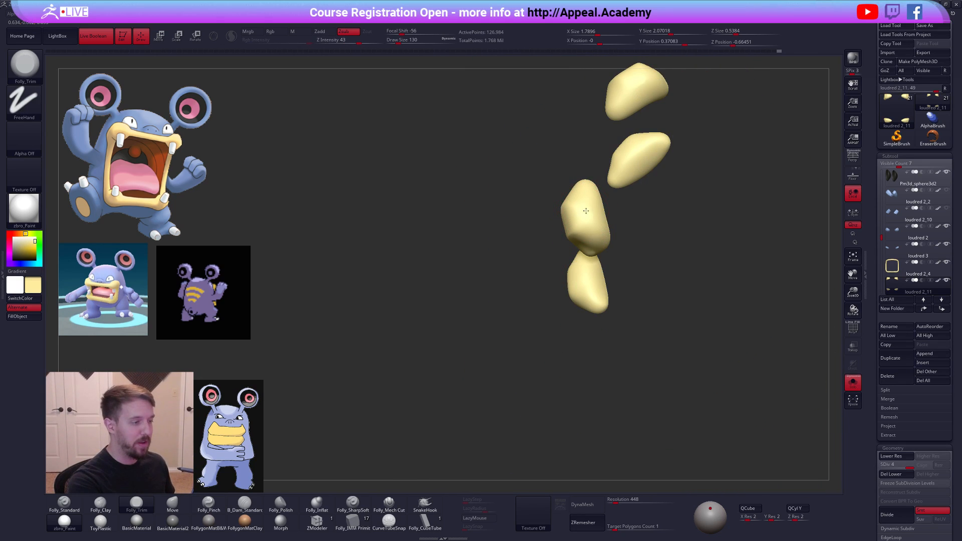
left_click_drag(587, 205, 587, 216)
key("alt+s")
mouse_move(591, 219)
right_mouse_down()
mouse_move(595, 192)
mouse_move(593, 275)
mouse_move(585, 233)
right_mouse_up()
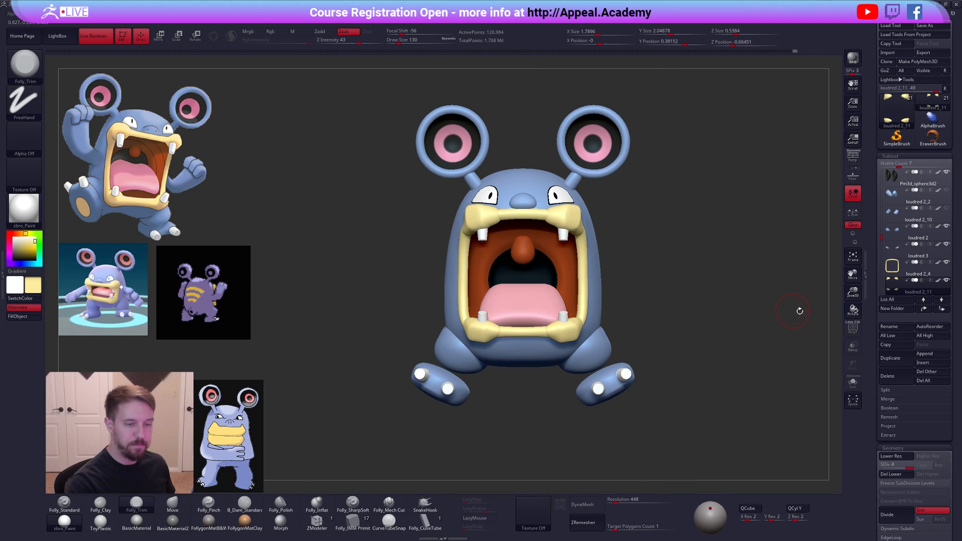
- Select the yellow mouth rim subtool, enlarge the brush to 265, and smooth the rim's sides across its subdivision levels
left_click(898, 269)
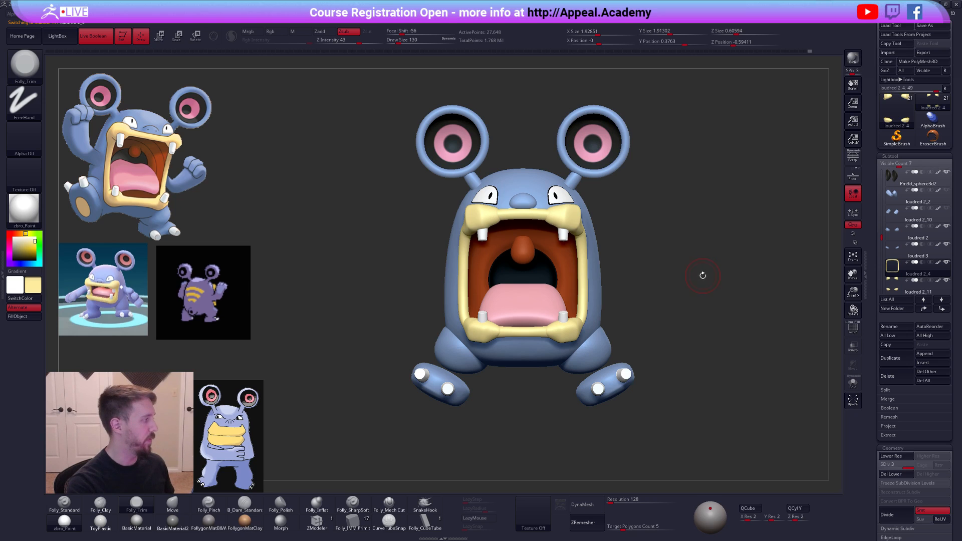
key("space")
left_click_drag(579, 273, 587, 273)
key("shift+d")
key("shift+d")
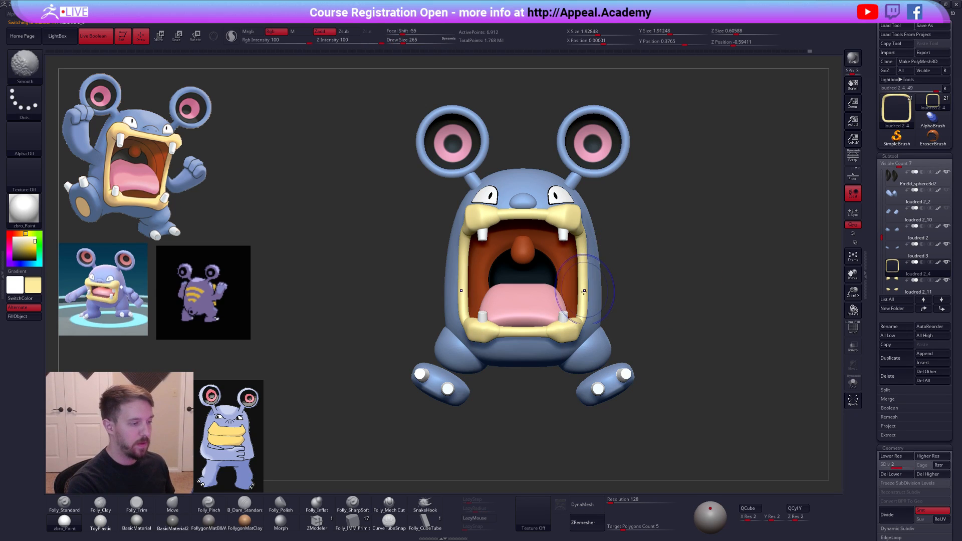
key("d")
key("d")
key("shift")
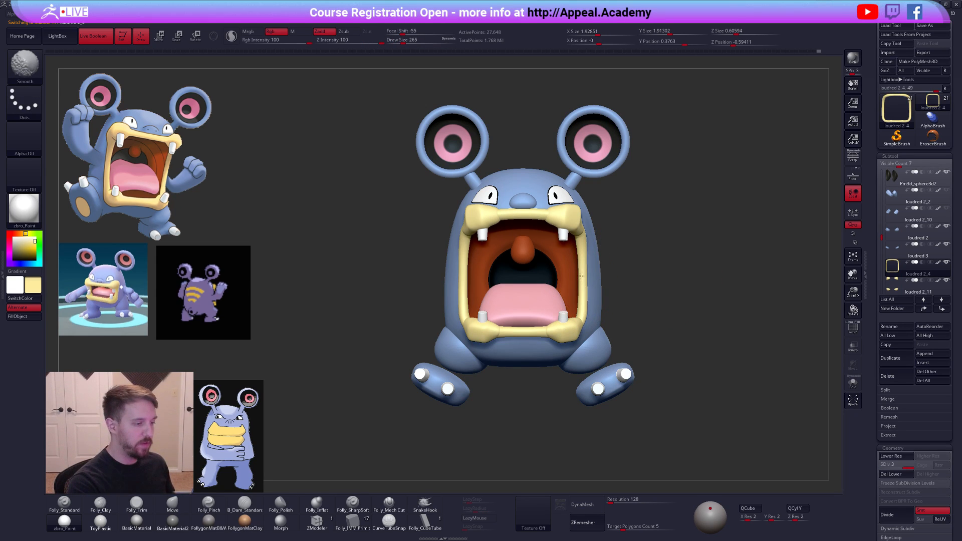
left_click_drag(581, 275, 581, 328, "shift")
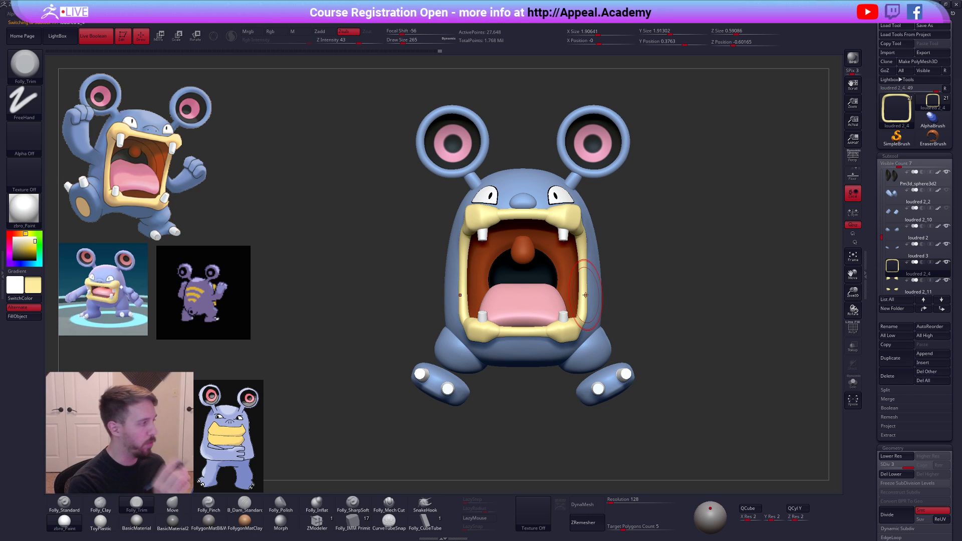
- Smooth the middle of the mouth rim's upper and lower edges
key("shift")
left_click_drag(523, 215, 523, 217, "shift")
left_click_drag(527, 331, 523, 329, "shift")
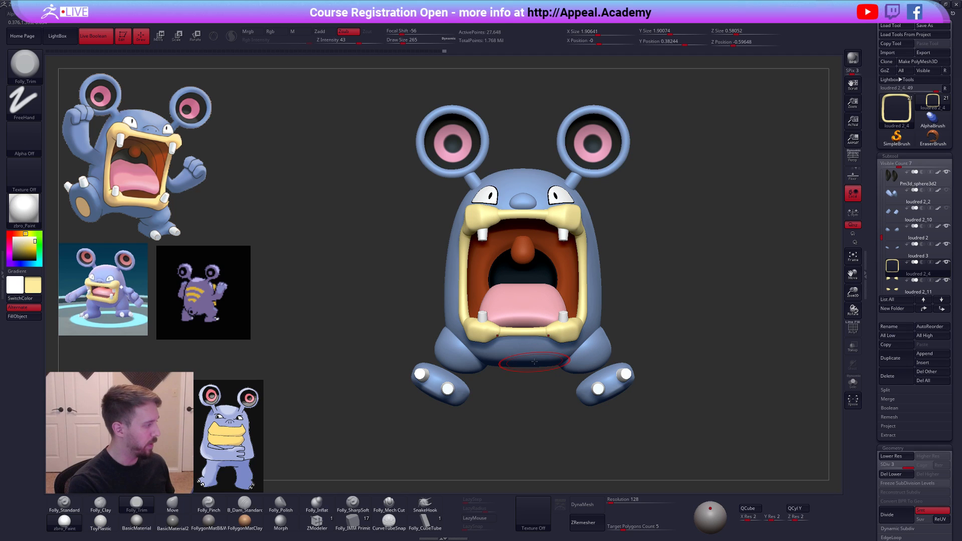
- Inflate the mouth rim slightly with a Transpose line drawn outward from its side
left_click_drag(580, 396, 676, 393)
key("w")
left_click_drag(590, 280, 705, 342)
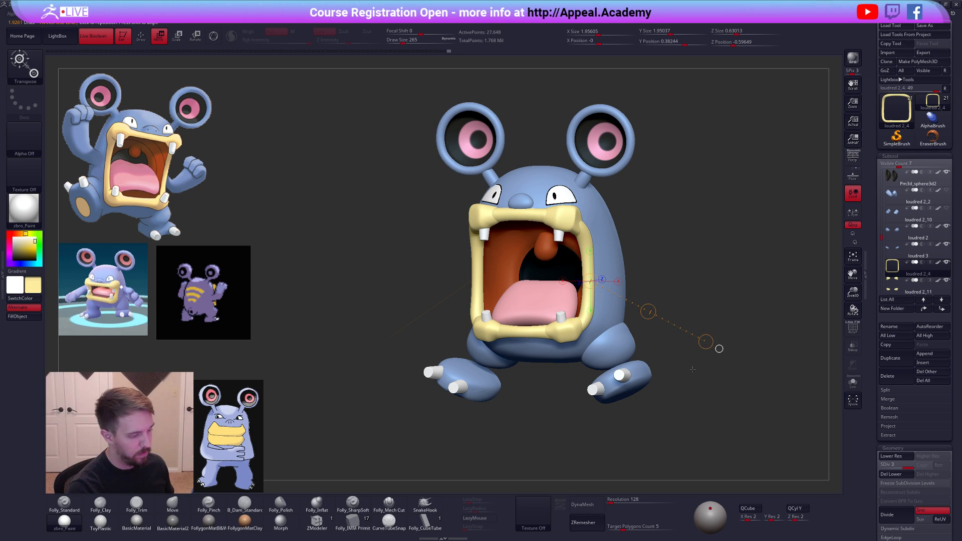
key("q")
- Enlarge the brush to 414 and smooth the mouth rim along its side and upper edge
key("space")
key("shift")
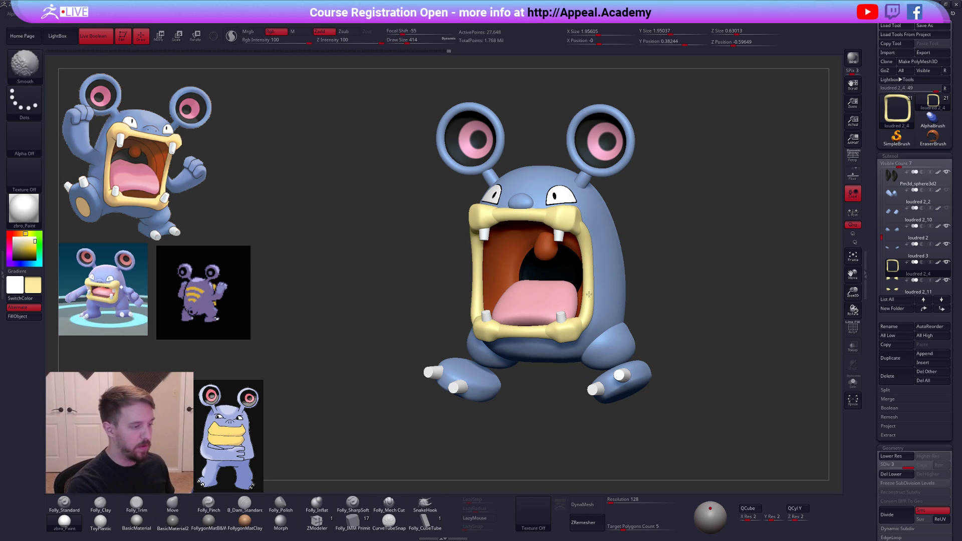
left_click_drag(584, 275, 526, 212, "shift")
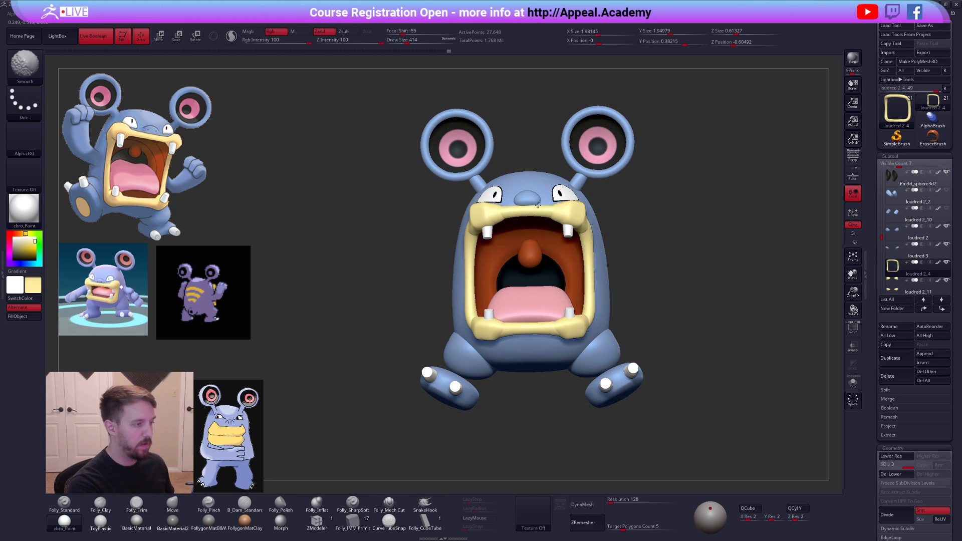
- Nudge the lower sides of the mouth rim inward with the Move brush
mouse_move(535, 207)
right_mouse_down()
mouse_move(601, 302)
mouse_move(576, 300)
right_mouse_up()
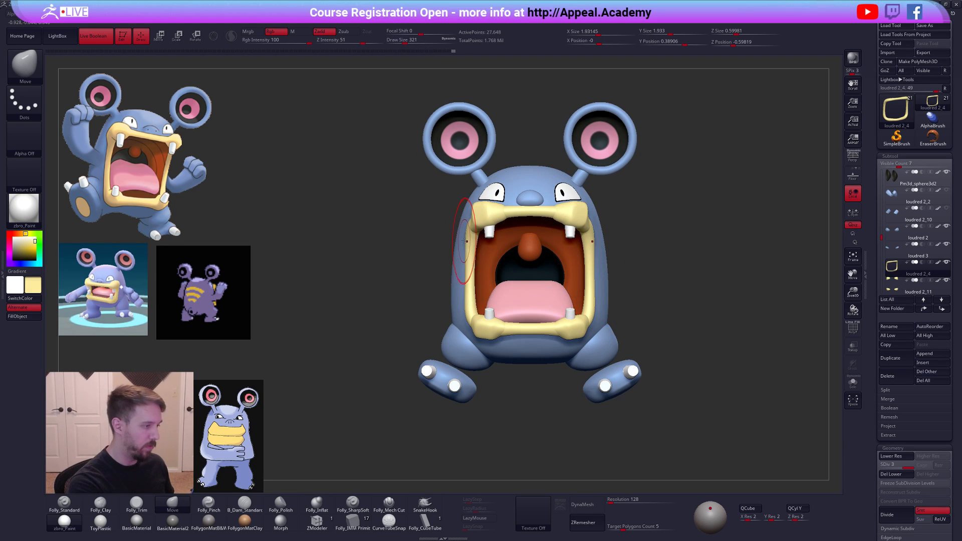
left_click_drag(472, 306, 475, 307)
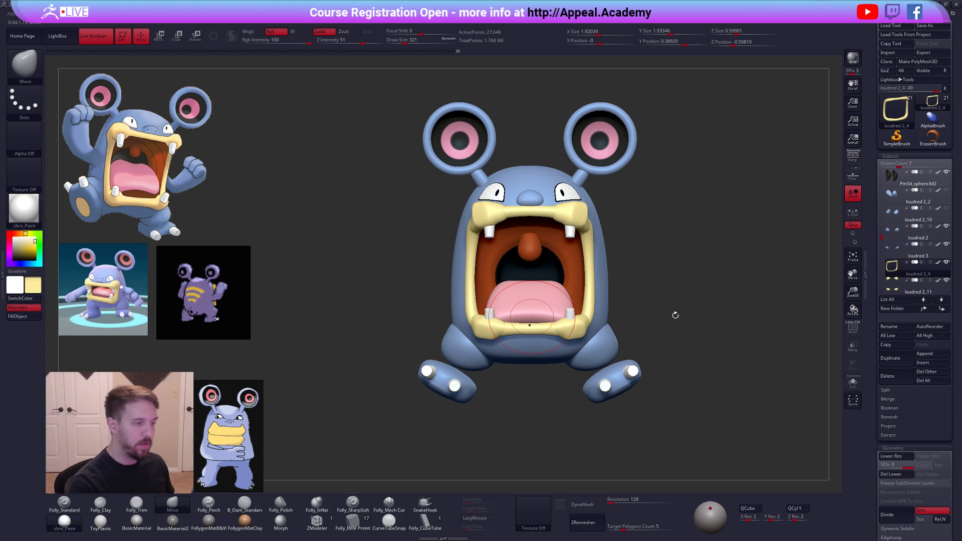
- Merge the mouth rim with the subtool below it that holds the yellow lip corners and check its wireframe
key("ctrl+shift+d")
left_click(734, 268)
left_click(705, 282)
mouse_move(679, 301)
right_mouse_down()
mouse_move(701, 322)
mouse_move(681, 339)
mouse_move(610, 347)
right_mouse_up()
key("shift+f")
key("shift+f")
- Select the body, unhide all subtools, isolate the body from above and drop it to subdivision level 1
key("space")
left_click(672, 304)
mouse_move(672, 305)
right_mouse_down()
mouse_move(606, 299)
mouse_move(569, 278)
mouse_move(537, 285)
right_mouse_up()
left_click(539, 285, "alt")
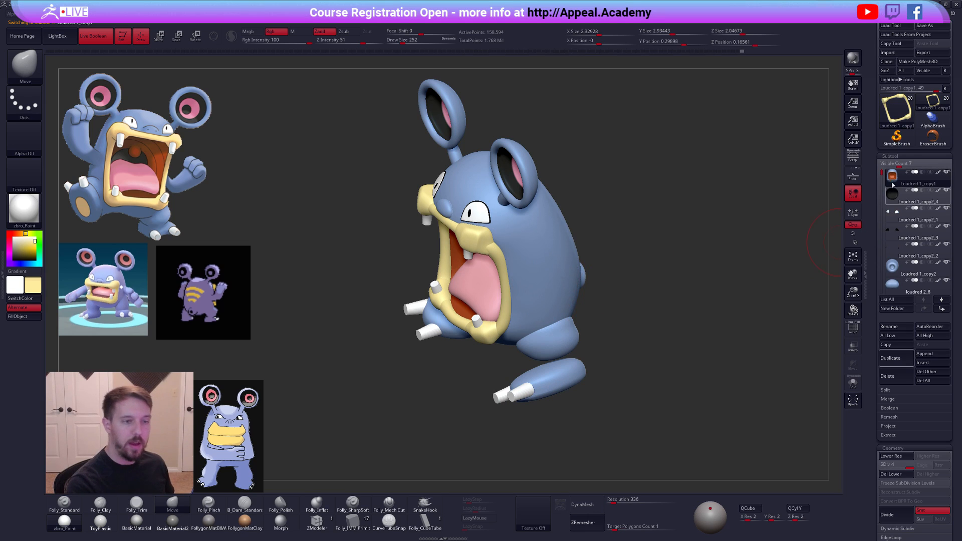
left_click(946, 172, "shift")
right_click_drag(632, 286, 498, 290)
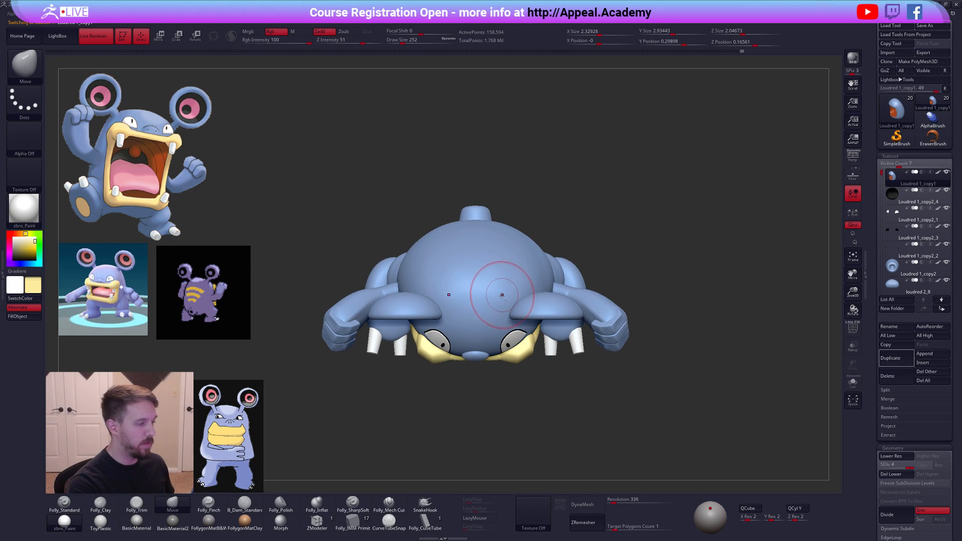
key("shift+alt+s")
key("shift+d")
key("shift+d")
key("shift+d")
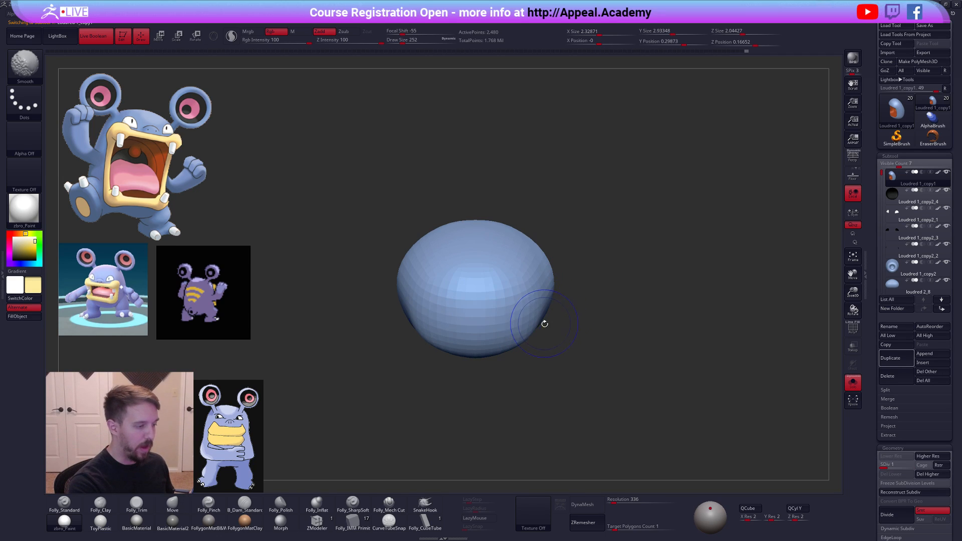
- Lasso-mask the side of the body, blur the mask's edge and invert the mask
key("ctrl")
key("space")
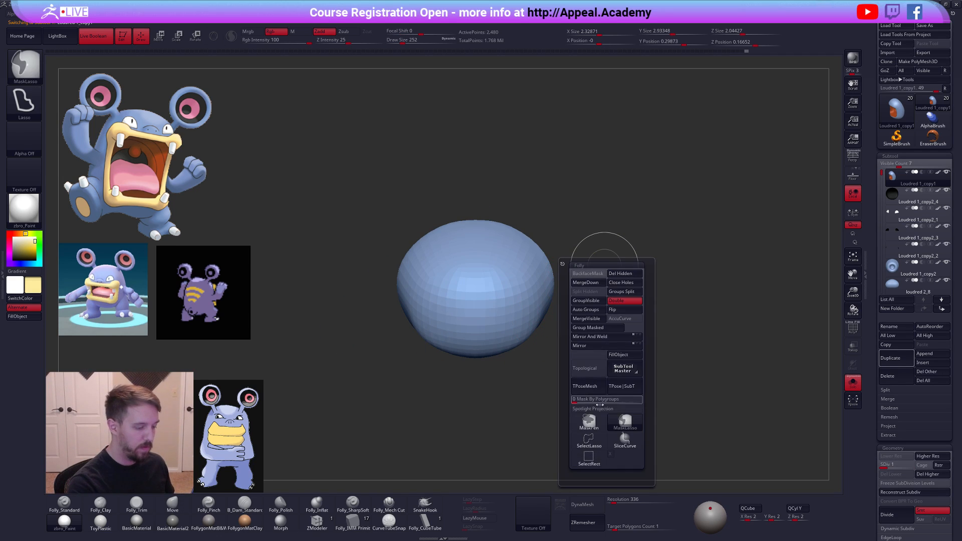
left_click_drag(635, 206, 543, 395, "ctrl")
left_click_drag(564, 354, 578, 226, "shift")
mouse_move(639, 204)
left_mouse_down("ctrl")
mouse_move(554, 435)
mouse_move(571, 333)
left_mouse_up("ctrl")
right_click(597, 300, "ctrl")
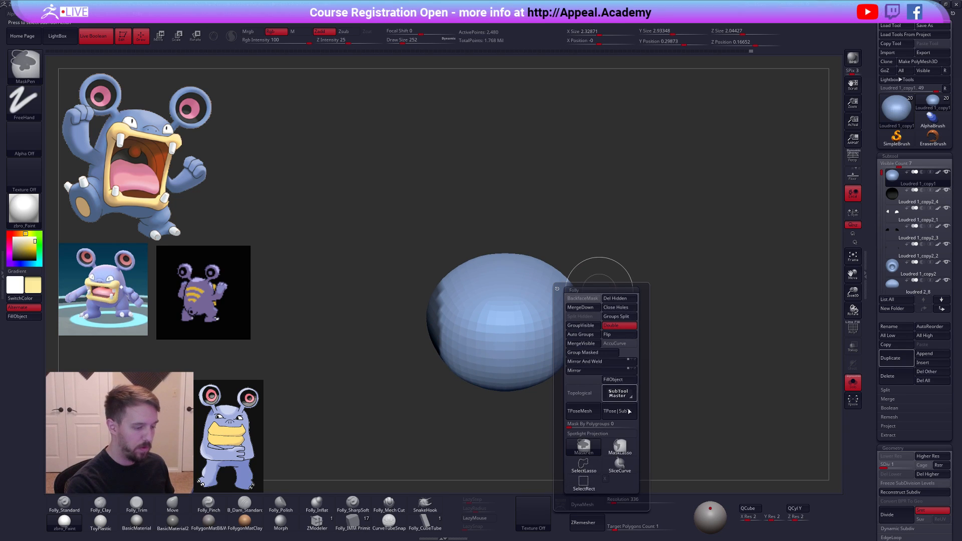
left_click(582, 319, "ctrl")
left_click(583, 319, "ctrl")
key("ctrl+i")
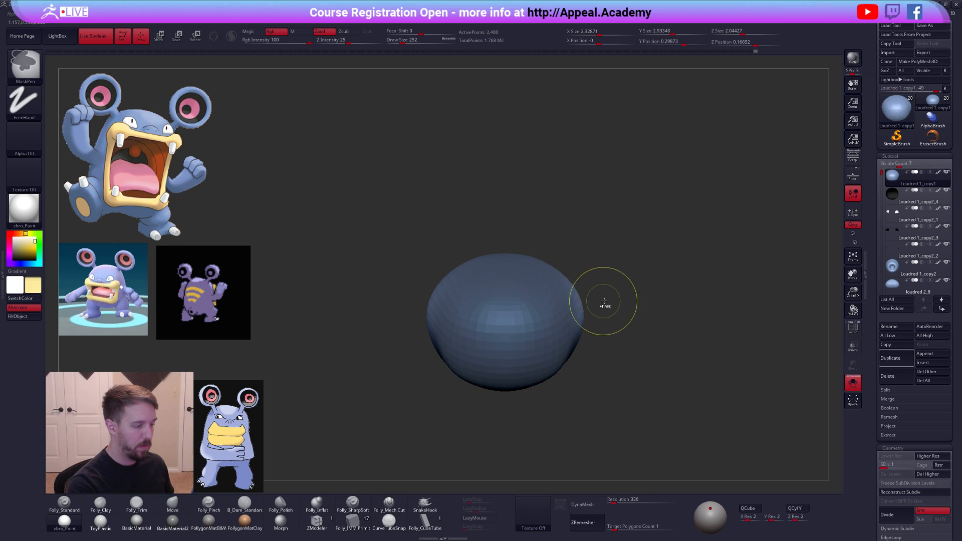
- Narrow the body by moving its unmasked sides inward with Transpose, show all parts again and clear the mask
key("w")
left_click(583, 318)
mouse_move(618, 366)
left_mouse_down()
mouse_move(607, 321)
mouse_move(656, 332)
mouse_move(663, 302)
left_mouse_up()
key("ctrl+shift+s")
key("q")
left_click_drag(654, 349, 629, 321, "alt")
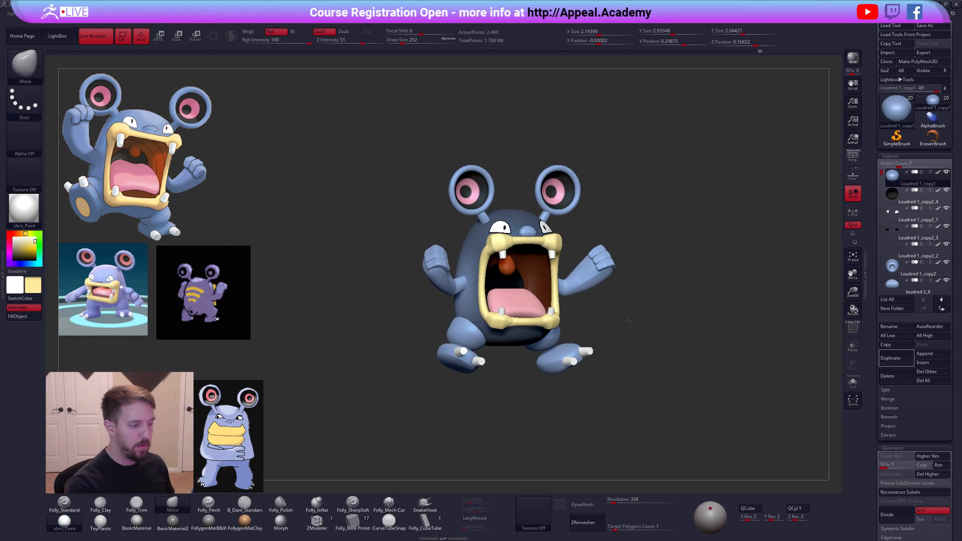
mouse_move(671, 399)
left_mouse_down()
mouse_move(660, 443)
mouse_move(641, 425)
mouse_move(646, 381)
left_mouse_up()
- Raise the body back to subdivision level 4 and enlarge the Move brush to about 519
key("space")
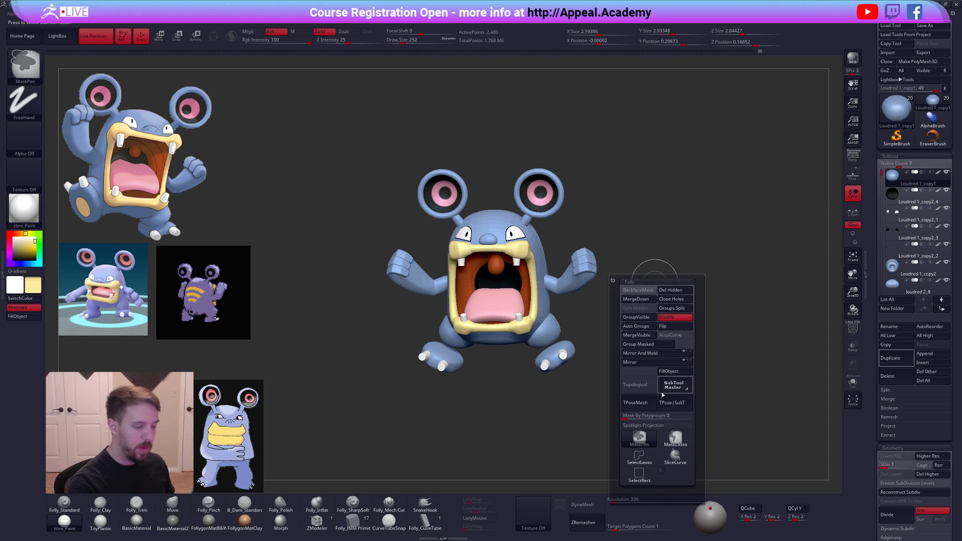
left_click(677, 319)
key("ctrl+d")
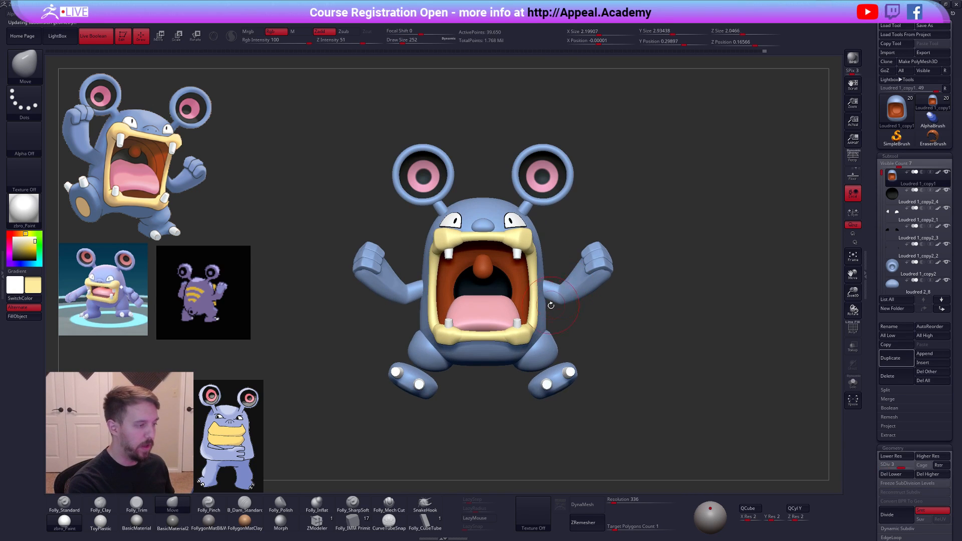
key("ctrl+d")
key("ctrl+d")
right_click(540, 299)
mouse_move(550, 302)
right_mouse_down()
mouse_move(541, 299)
mouse_move(556, 286)
right_mouse_up()
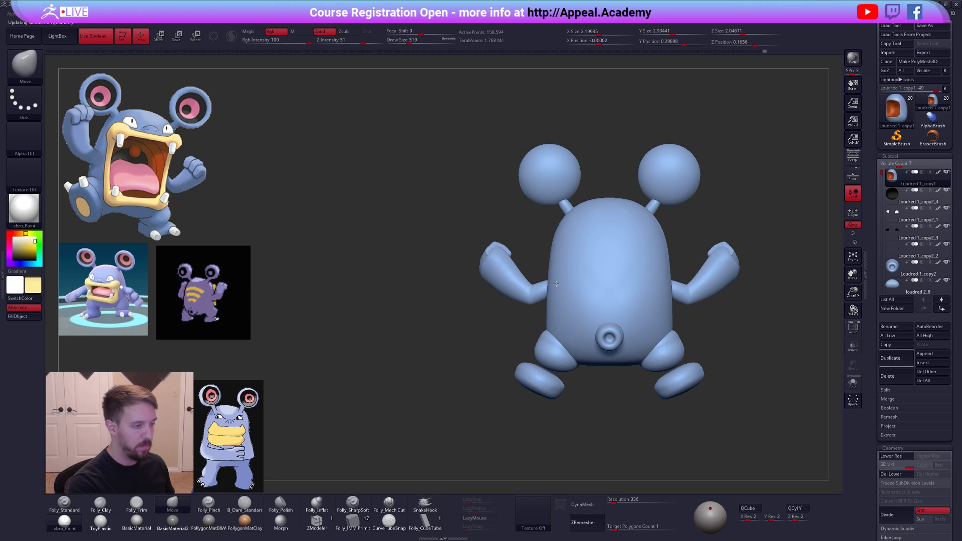
- Drop the body to subdivision level 2, nudge its sides with the Move brush at size 615 and return to level 4
key("shift+d")
key("shift+d")
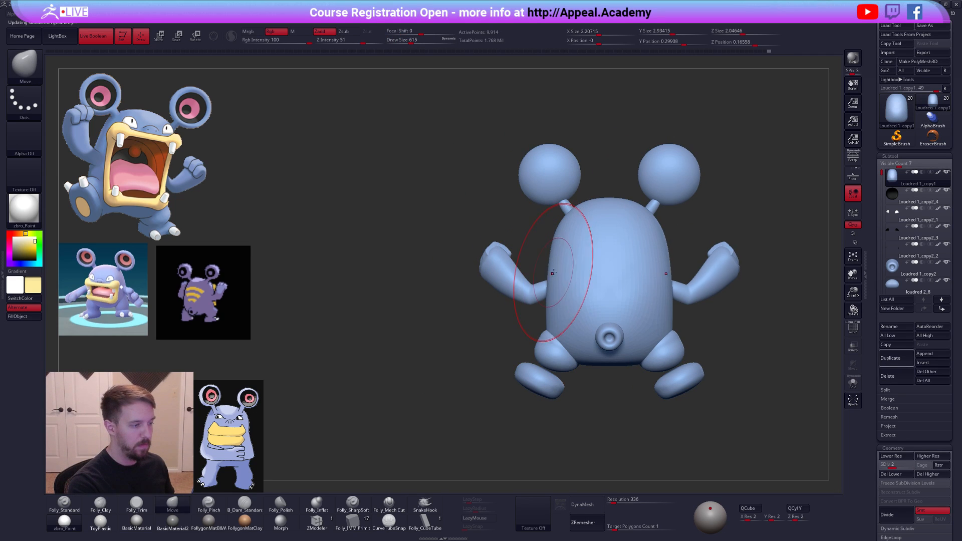
right_click_drag(556, 238, 589, 269)
key("ctrl+d")
key("ctrl+d")
right_click(589, 269)
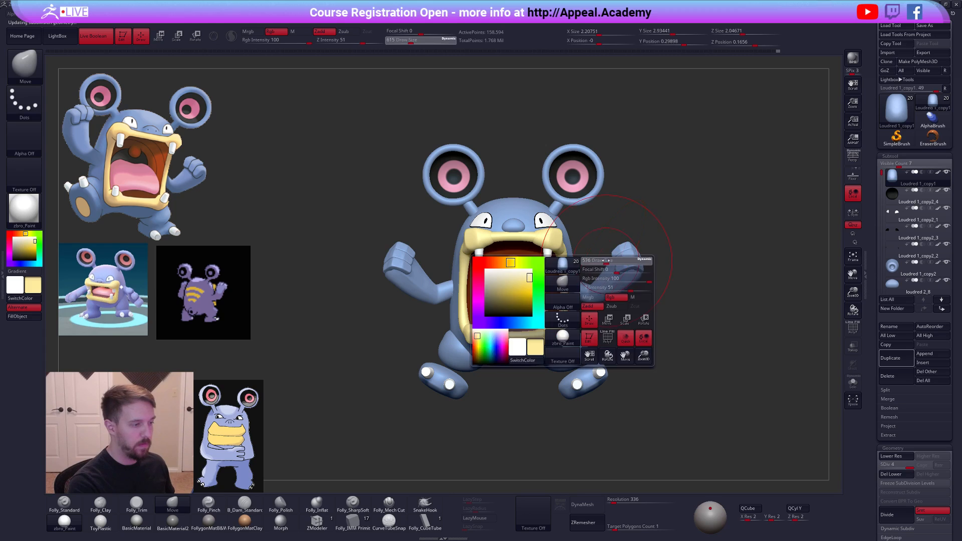
- Isolate the merged mouth rim and DynaMesh it at resolution 552
left_click(561, 245, "alt")
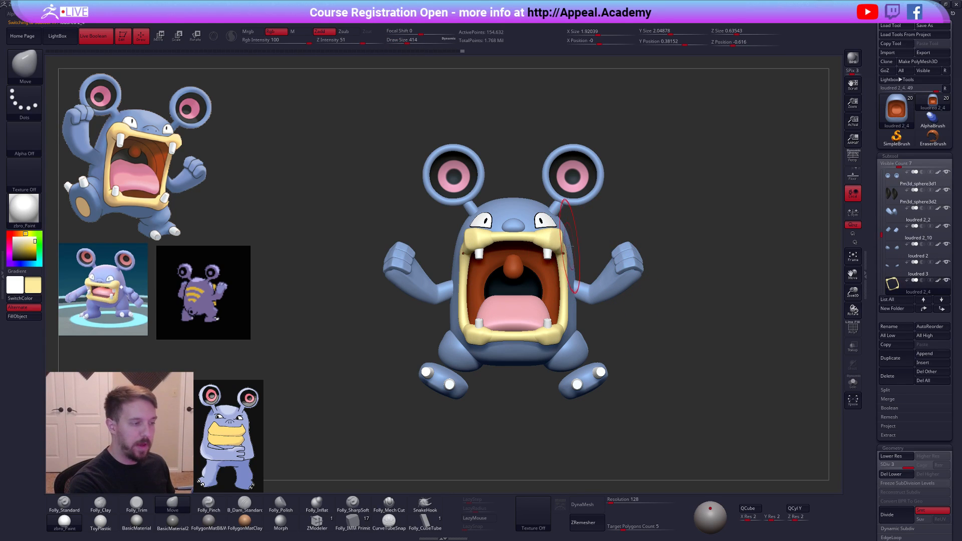
key("shift+f")
key("ctrl+shift+s")
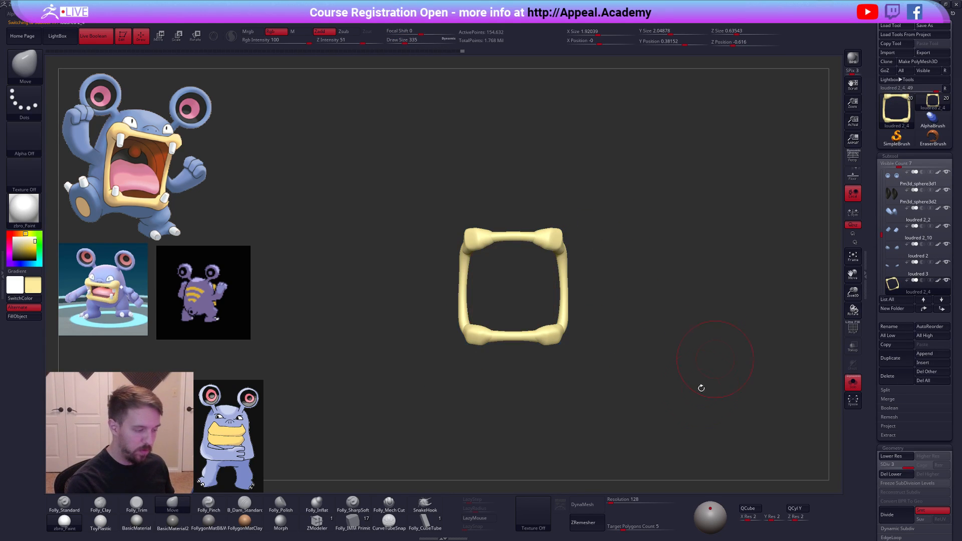
left_click(619, 500)
left_click_drag(619, 501, 617, 500)
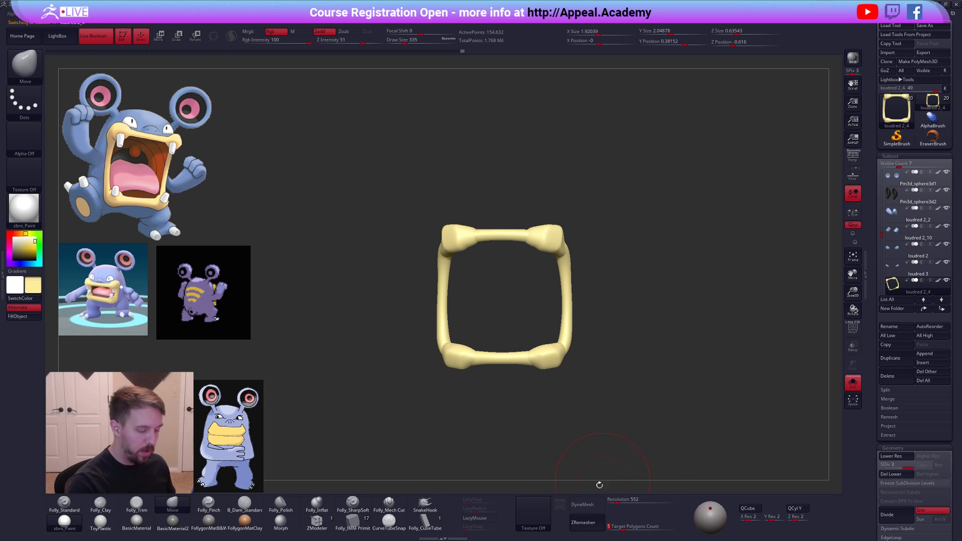
left_click(570, 500)
- Check the mouth rim's new mesh and smooth the joins between the upper lip corners and the rim
key("space")
left_click_drag(595, 275, 593, 274)
key("shift+f")
key("shift+f")
right_click_drag(527, 238, 542, 243, "ctrl")
key("space")
left_click_drag(542, 243, 542, 243)
right_click_drag(533, 241, 501, 248)
left_click_drag(583, 260, 584, 295, "shift")
- Smooth the joins around the lower lip corners with brush size 160
right_click_drag(583, 418, 596, 364, "alt")
left_click_drag(595, 364, 587, 368, "shift")
mouse_move(563, 365)
right_mouse_down()
mouse_move(586, 355)
mouse_move(595, 370)
right_mouse_up()
left_click_drag(595, 370, 597, 370, "shift")
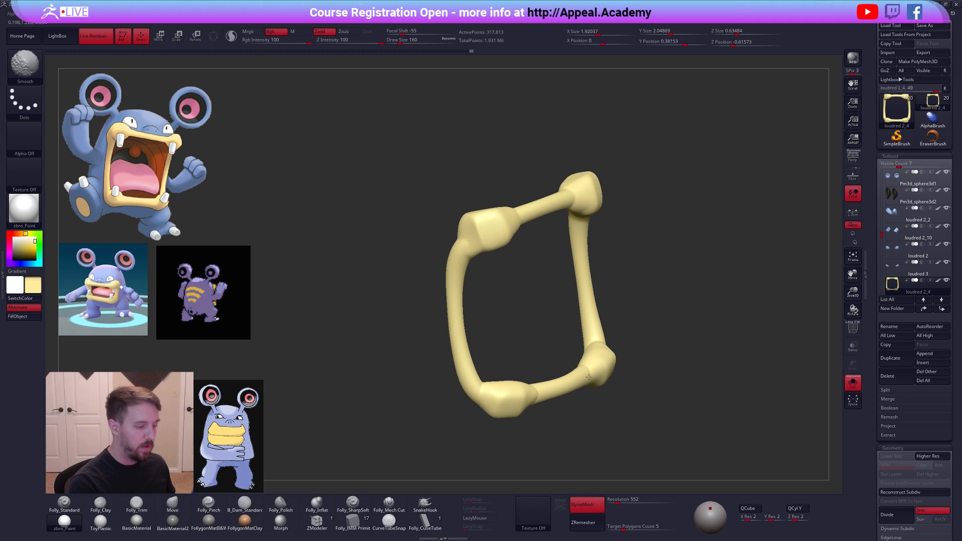
right_click_drag(598, 370, 629, 380)
left_click_drag(629, 382, 616, 388, "shift")
mouse_move(604, 401)
right_mouse_down()
mouse_move(630, 408)
mouse_move(710, 258)
right_mouse_up()
- Duplicate the mouth rim as a projection source and ZRemesh the original to a low polygon count
mouse_move(894, 287)
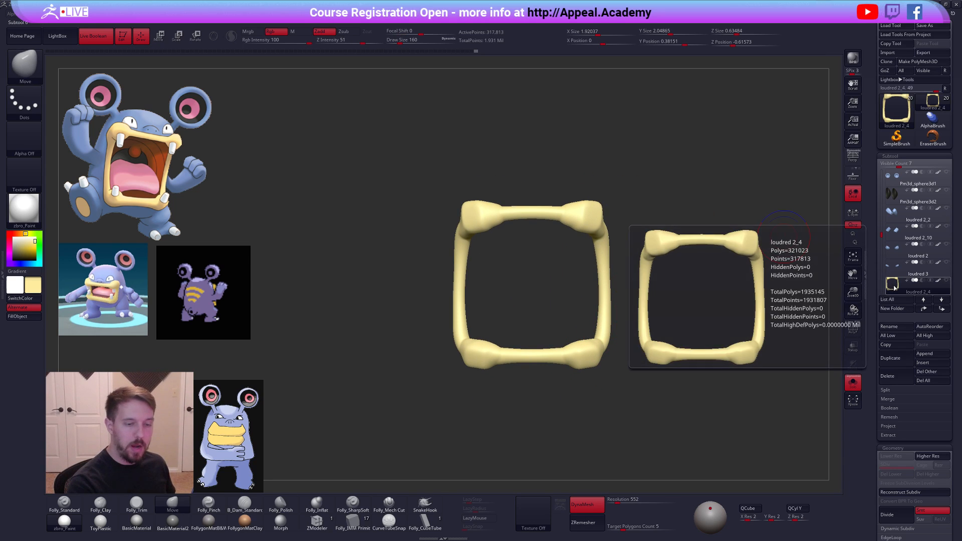
left_click(890, 358)
key("space")
left_click(706, 345)
left_click(586, 505)
left_click(623, 526)
type("1")
key("Tab")
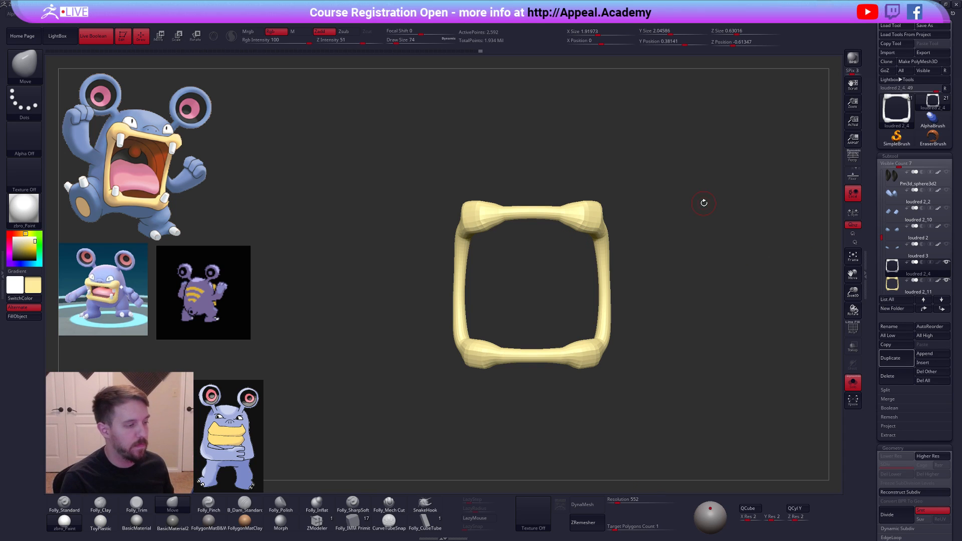
- Subdivide the remeshed mouth rim to level 4 and project the duplicate's detail and polypaint onto it
key("ctrl+d")
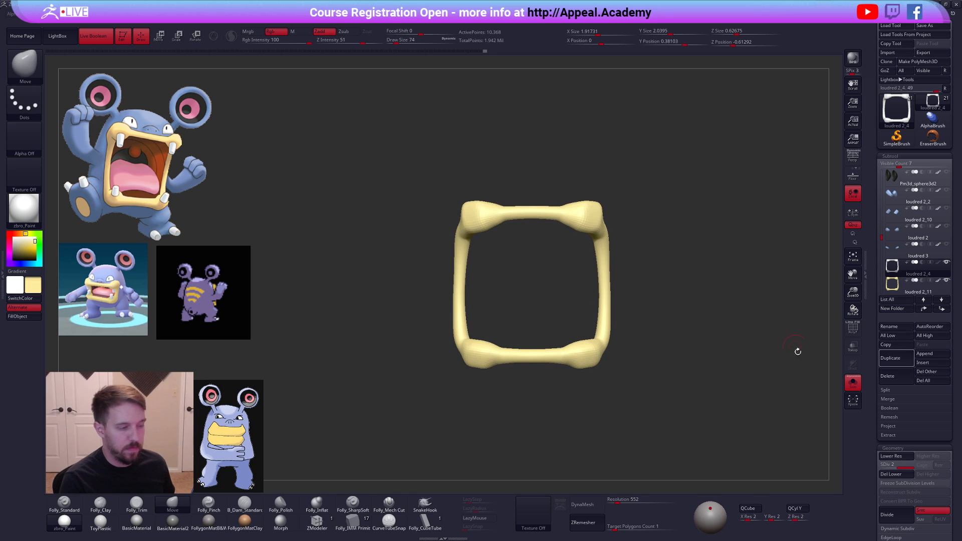
left_click(892, 425)
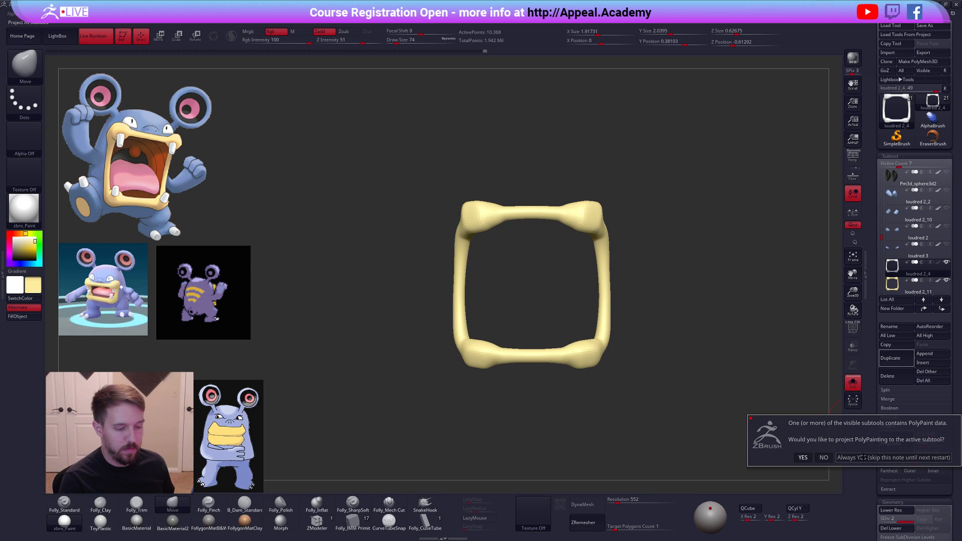
left_click(862, 457)
key("ctrl+d")
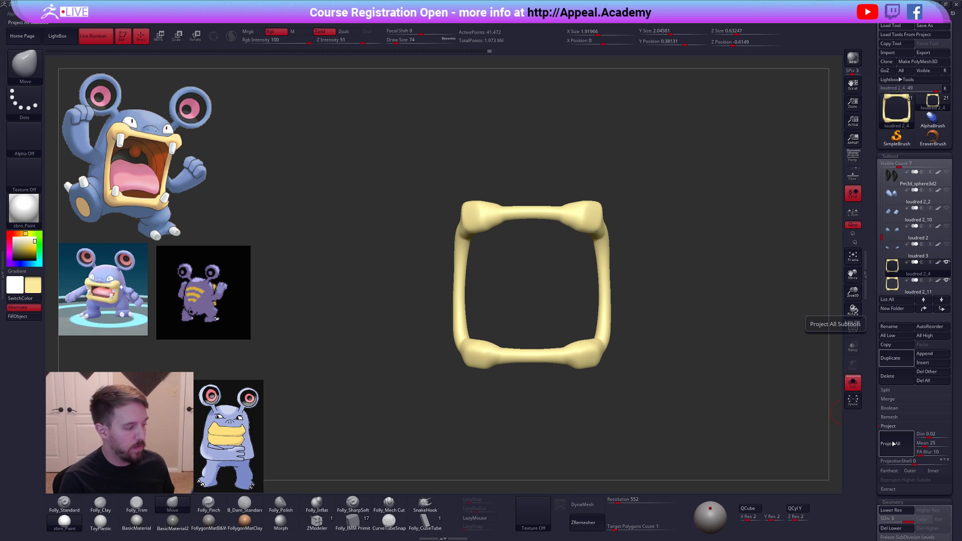
key("ctrl+d")
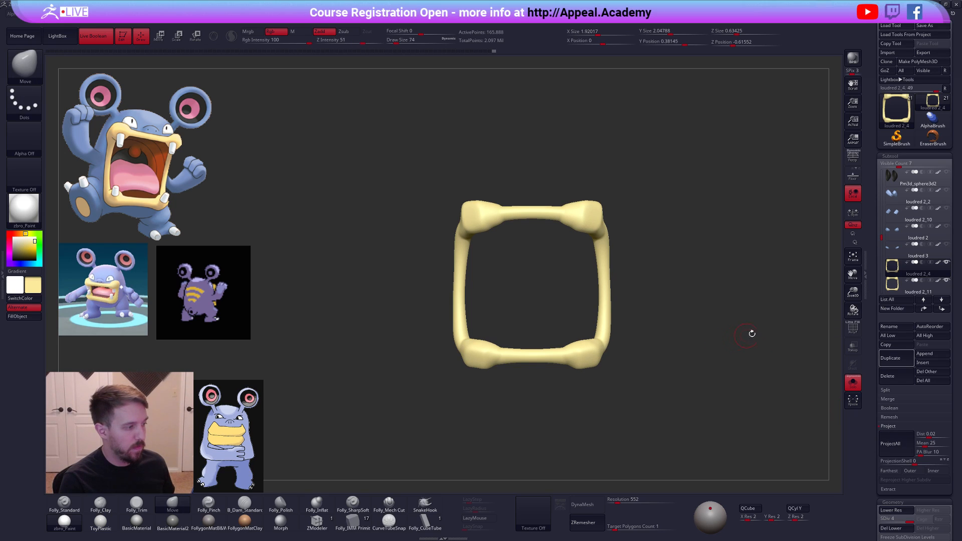
- Delete the duplicate mouth rim, reselect the remeshed one and show the whole character in perspective
left_click(897, 286)
left_click(896, 376)
left_click(827, 392)
left_click(892, 268)
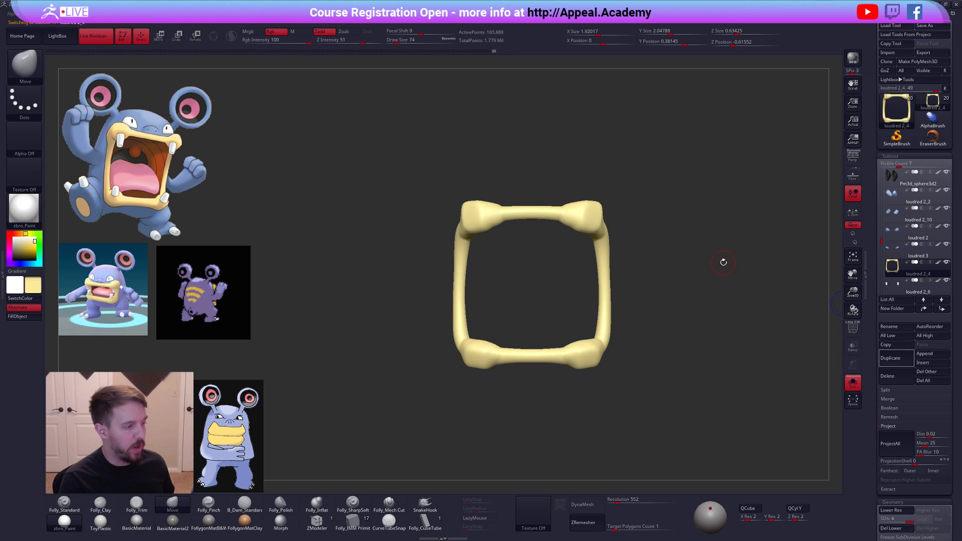
key("shift+s")
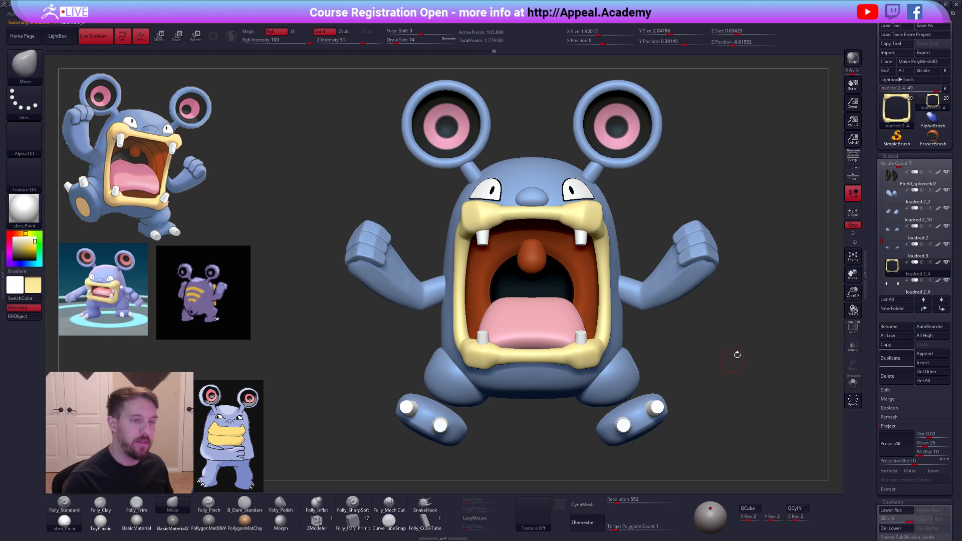
left_click(852, 156)
- Examine the whole character's shape from the front, side and three-quarter views
key("alt+Tab")
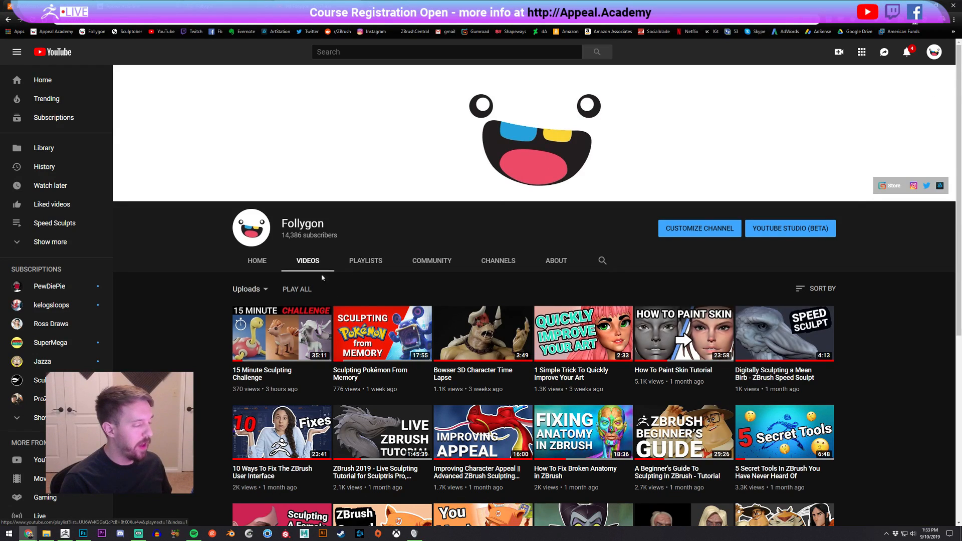
key("alt+Tab")
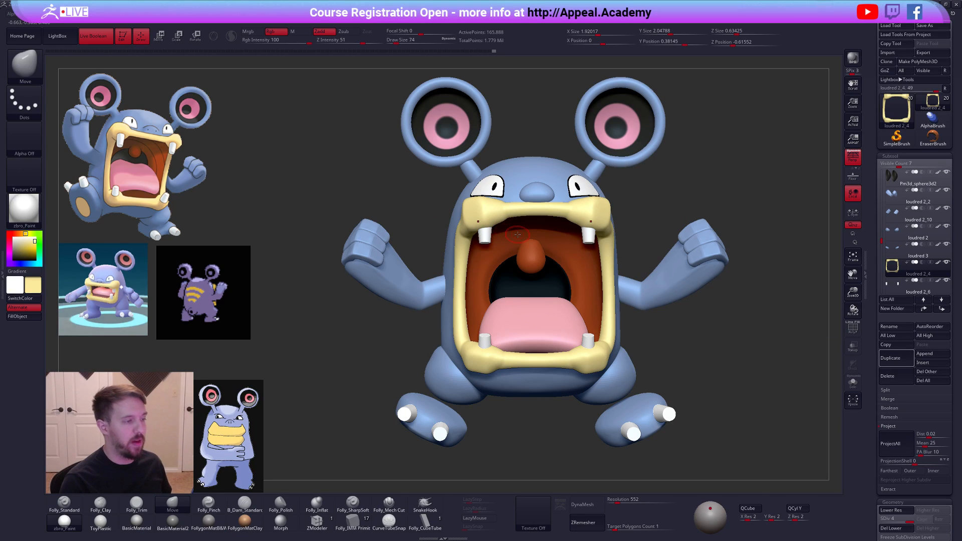
mouse_move(729, 415)
left_mouse_down()
mouse_move(706, 415)
mouse_move(720, 416)
left_mouse_up()
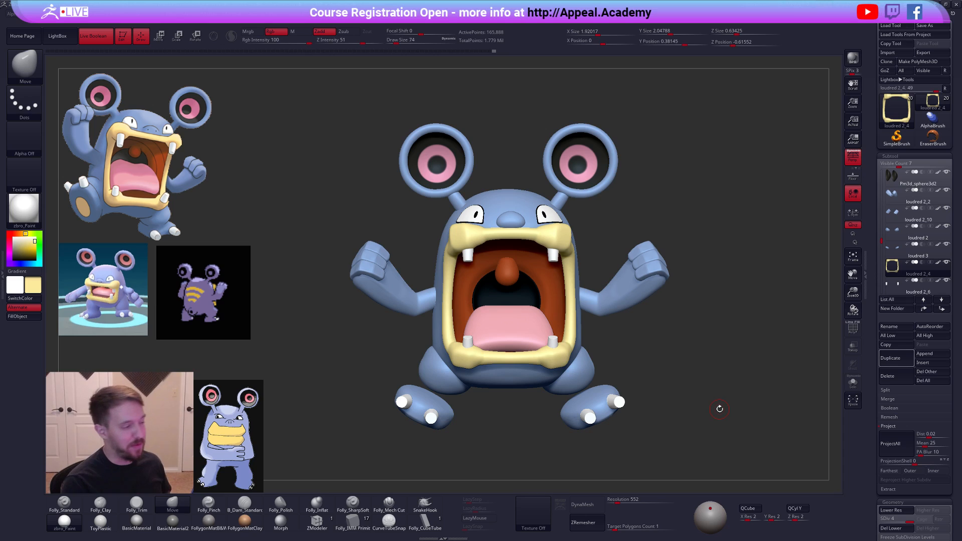
left_click_drag(692, 430, 671, 425)
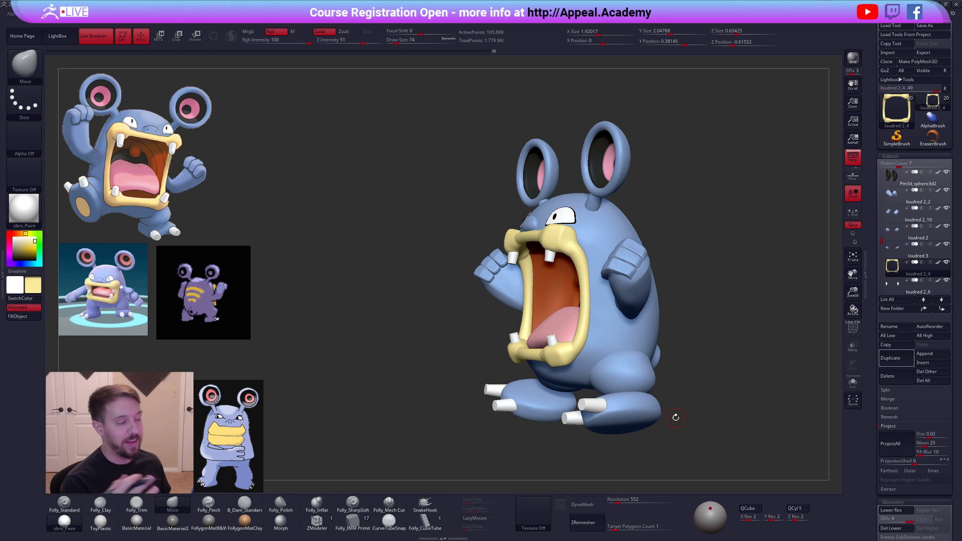
right_click_drag(612, 329, 595, 349)
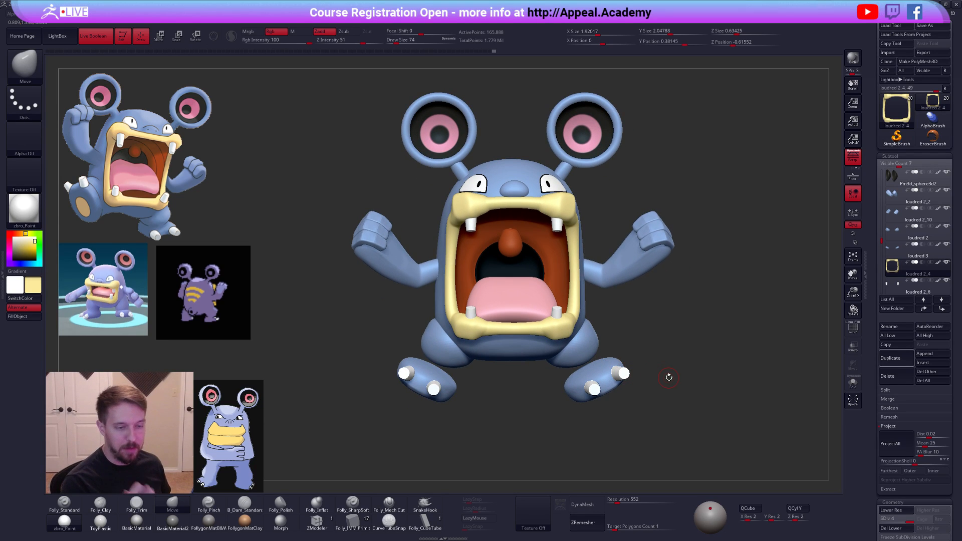
mouse_move(741, 404)
right_mouse_down()
mouse_move(707, 409)
mouse_move(730, 416)
mouse_move(719, 437)
mouse_move(691, 427)
mouse_move(704, 435)
right_mouse_up()
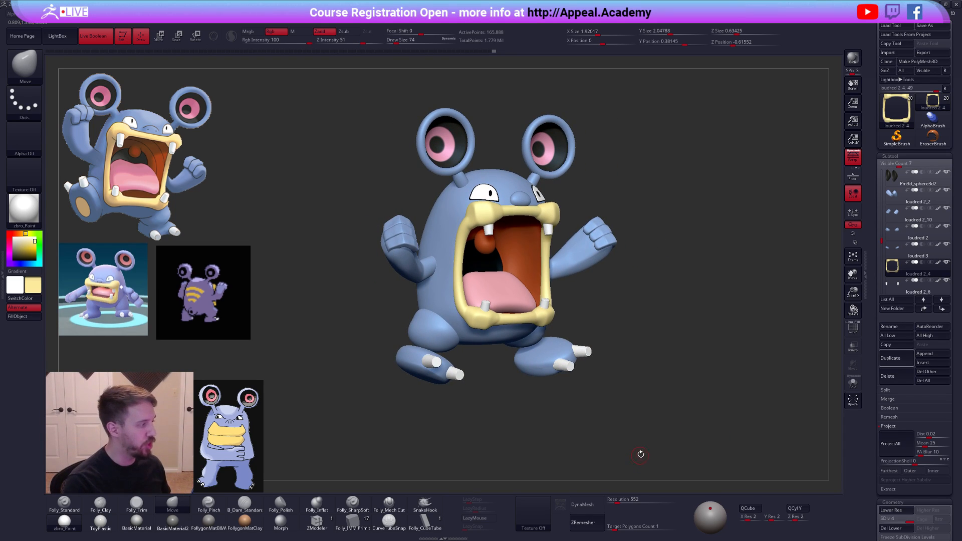
right_click_drag(639, 455, 636, 453, "shift")
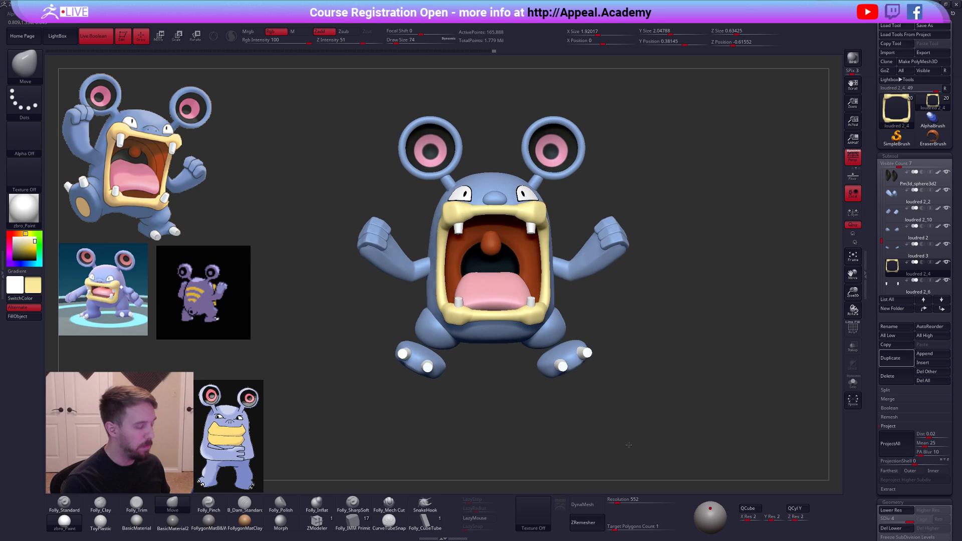
- Select the feet and adjust their angle and position slightly with Transpose lines drawn across one foot
left_click(565, 361, "alt")
key("space")
mouse_move(554, 262)
right_mouse_down()
mouse_move(551, 325)
mouse_move(550, 276)
right_mouse_up()
key("w")
mouse_move(510, 311)
left_mouse_down("shift")
mouse_move(620, 311)
mouse_move(611, 312)
left_mouse_up("shift")
right_click_drag(562, 328, 556, 346)
left_click_drag(541, 315, 577, 213)
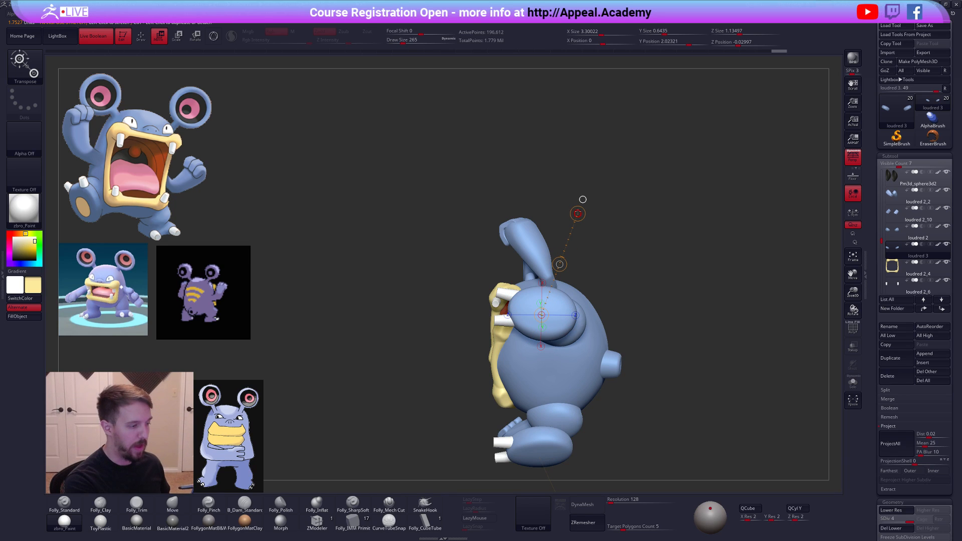
left_click_drag(510, 305, 637, 314)
key("r")
key("w")
mouse_move(543, 311)
left_mouse_down()
mouse_move(564, 222)
mouse_move(554, 169)
mouse_move(702, 403)
left_mouse_up()
key("q")
left_click_drag(721, 437, 726, 424)
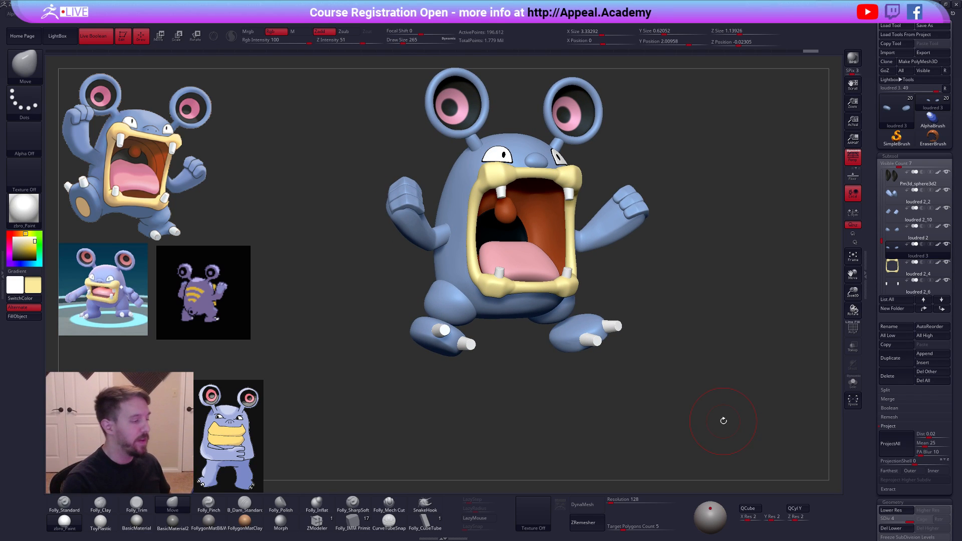
- Select the legs, check the reference images, and view the whole character from the front
left_click_drag(541, 380, 649, 312)
left_click(570, 312, "alt")
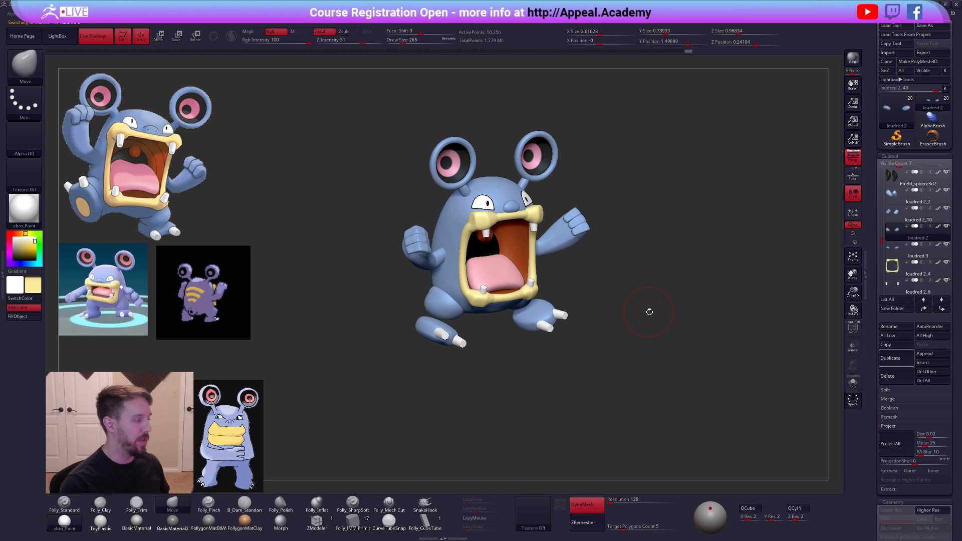
key("shift+z")
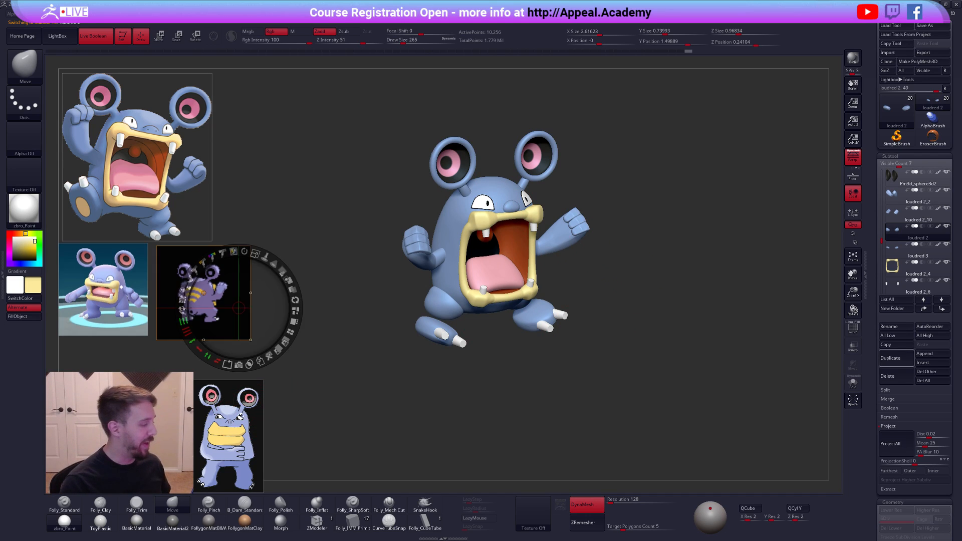
key("z")
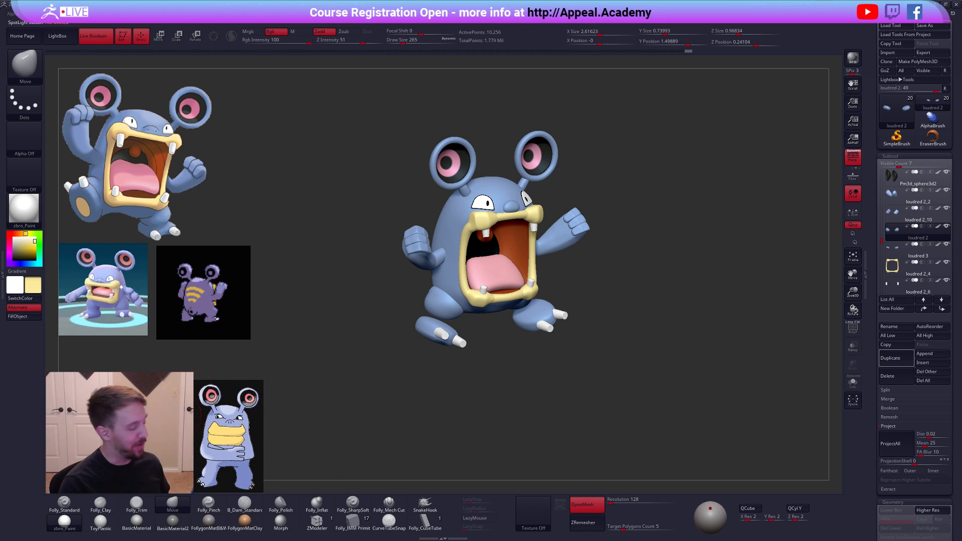
left_click_drag(414, 296, 672, 308, "shift")
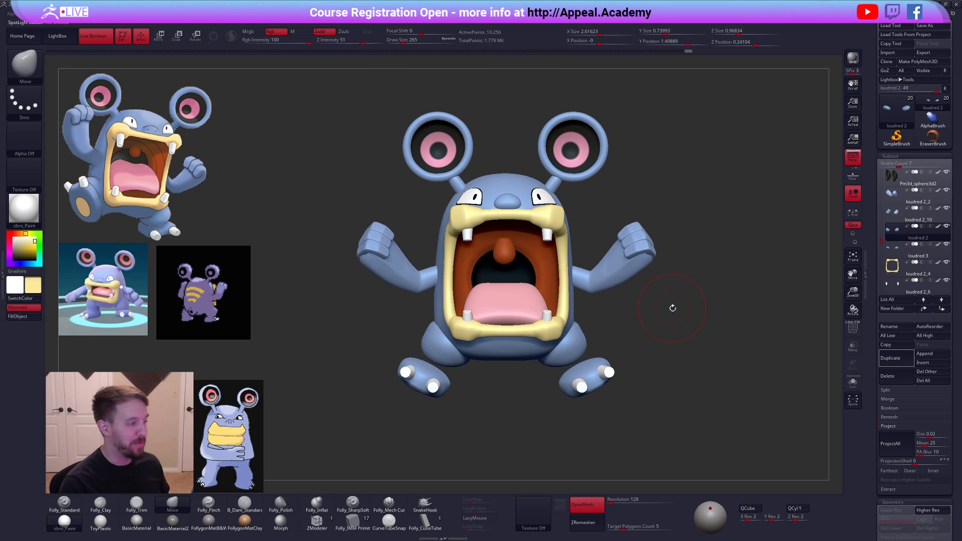
- Switch to the browser to view the Follygon YouTube channel's videos, and return to ZBrush
key("alt+Tab")
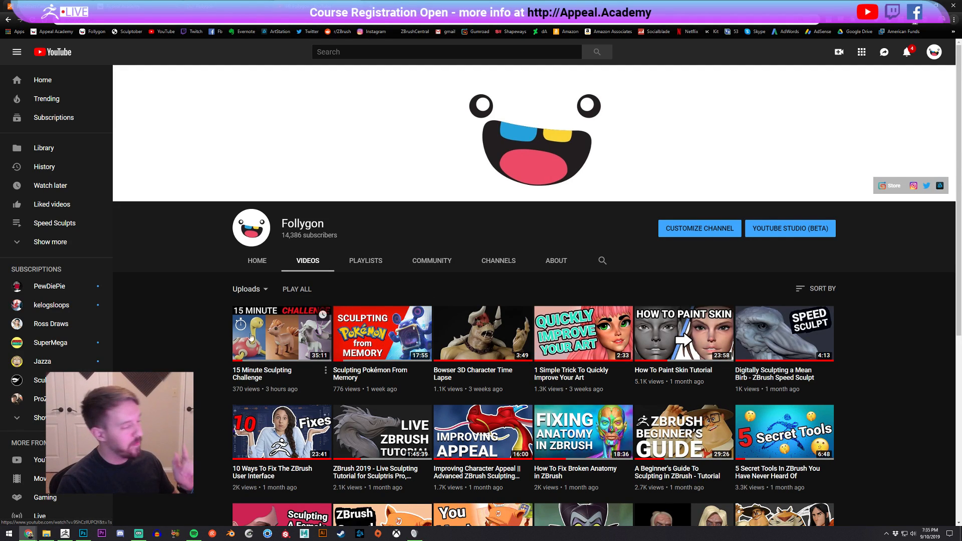
left_click(72, 533)
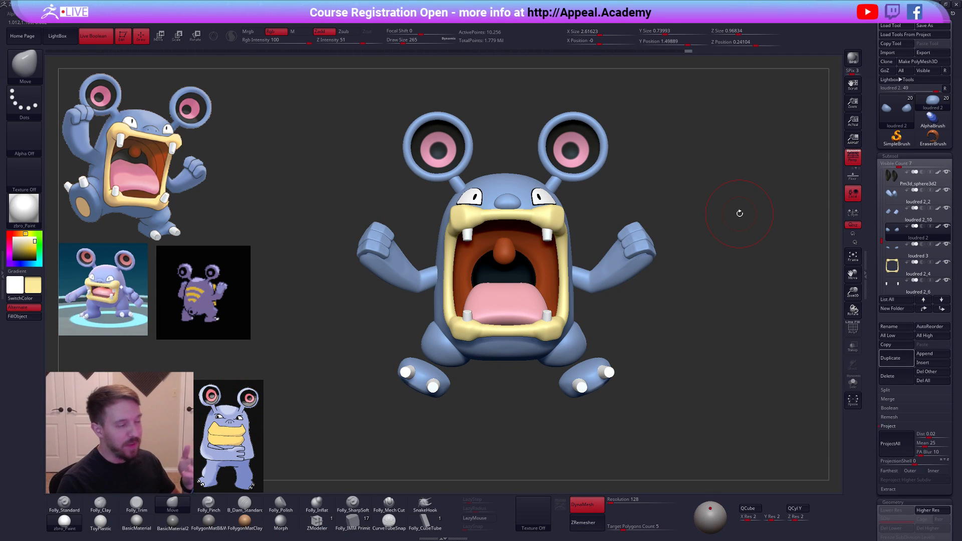
- Load the purple "loudred posed" tool and leave a snapshot of it on the canvas beside the sculpt for comparison
left_click(896, 109)
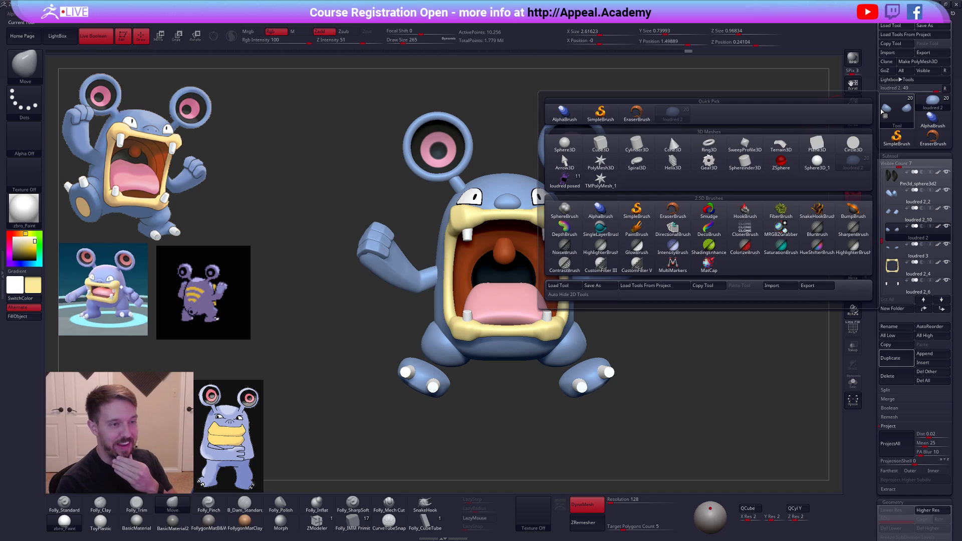
left_click(575, 175)
mouse_move(700, 203)
left_mouse_down("alt")
mouse_move(672, 241)
mouse_move(651, 223)
left_mouse_up("alt")
left_click_drag(648, 273, 574, 315, "alt")
key("shift+s")
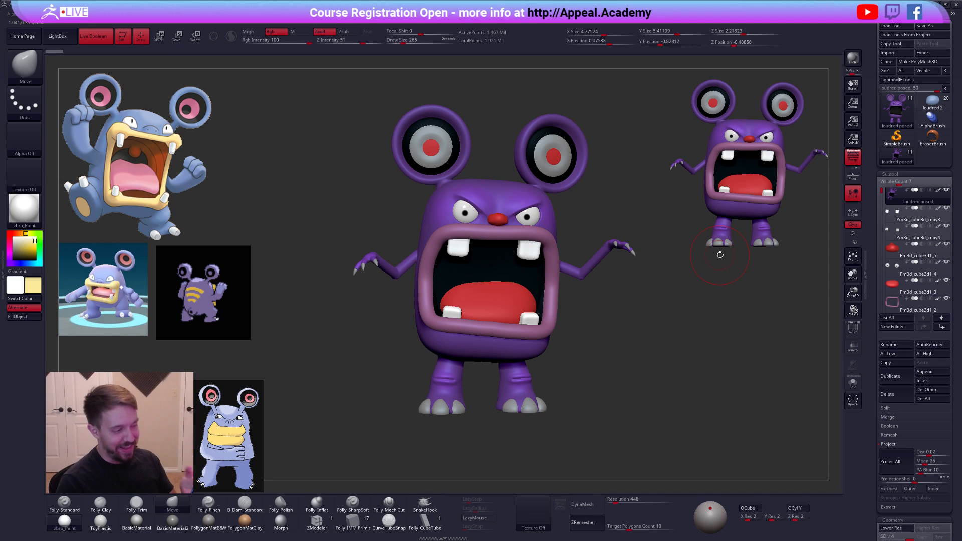
- Return to the blue loudred tool and compare it with the purple snapshot from three-quarter and front views
left_click(932, 101)
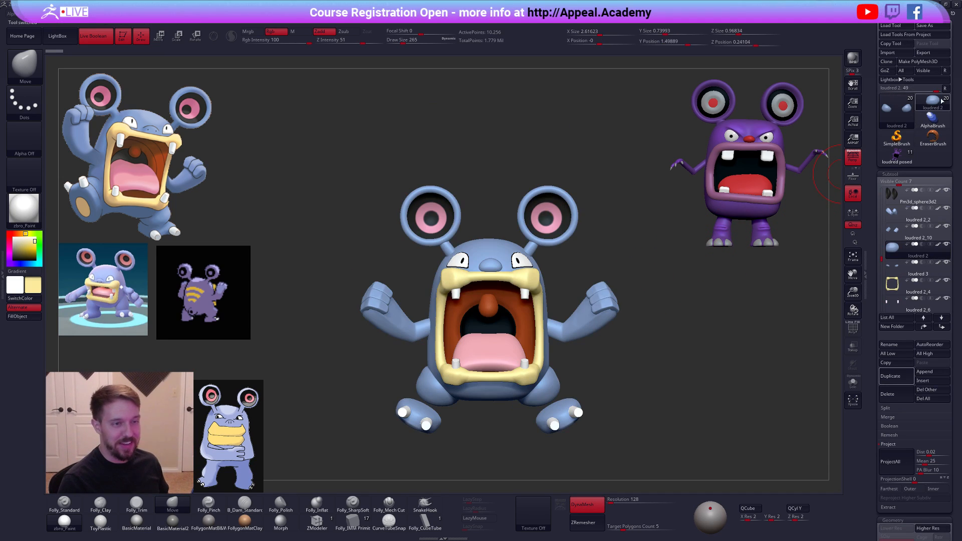
left_click(945, 89)
left_click_drag(609, 271, 624, 317, "alt")
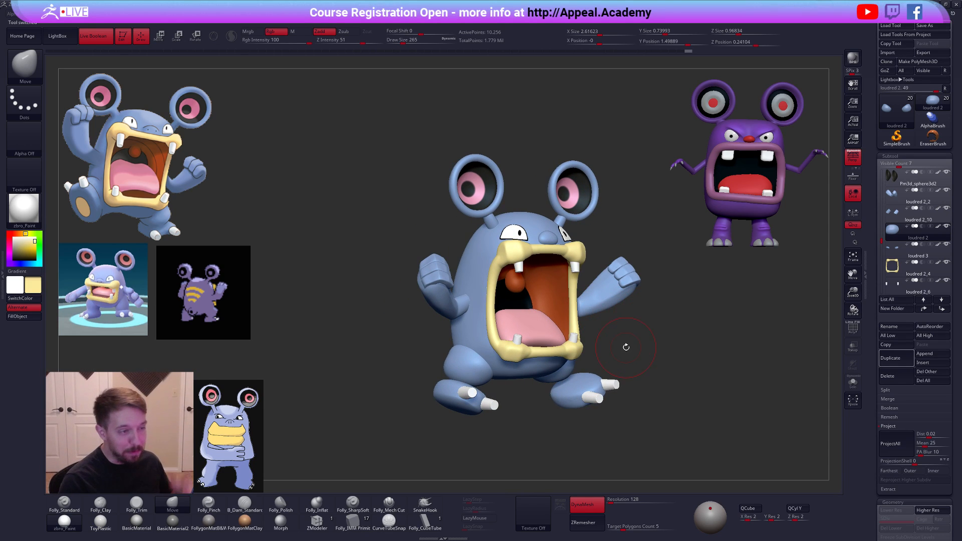
left_click_drag(634, 359, 493, 340)
left_click_drag(668, 322, 666, 293, "alt")
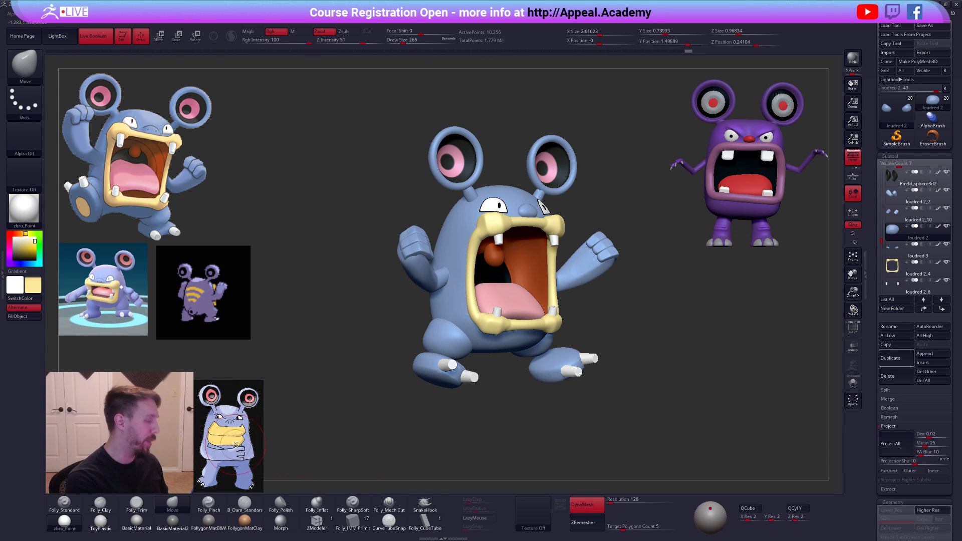
left_click_drag(510, 394, 552, 380, "alt")
left_click_drag(534, 368, 544, 366)
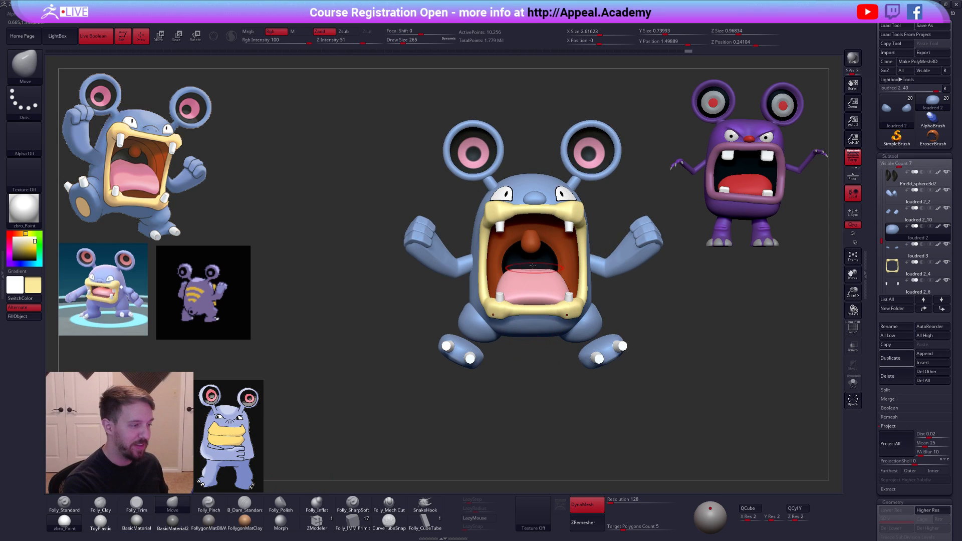
- Select the uvula inside the mouth and raise it two subdivision levels
left_click(532, 247, "alt")
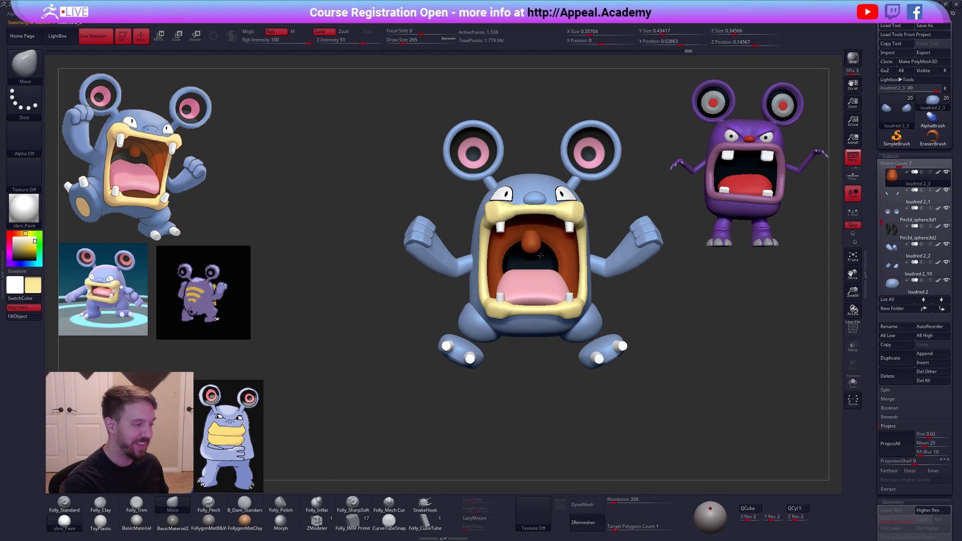
scroll(535, 243, "up", 3)
key("bracketleft")
key("d")
key("d")
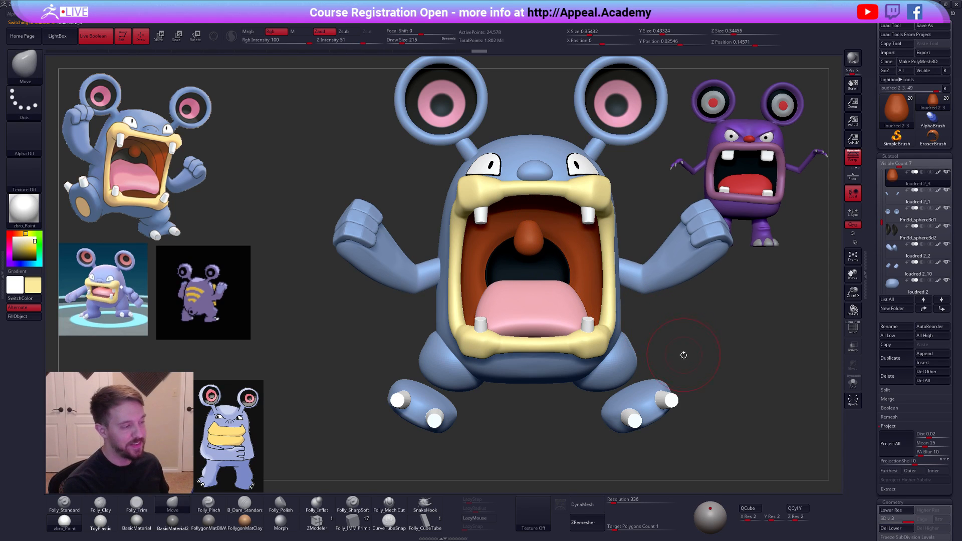
scroll(686, 395, "down", 3)
left_click_drag(678, 421, 681, 410)
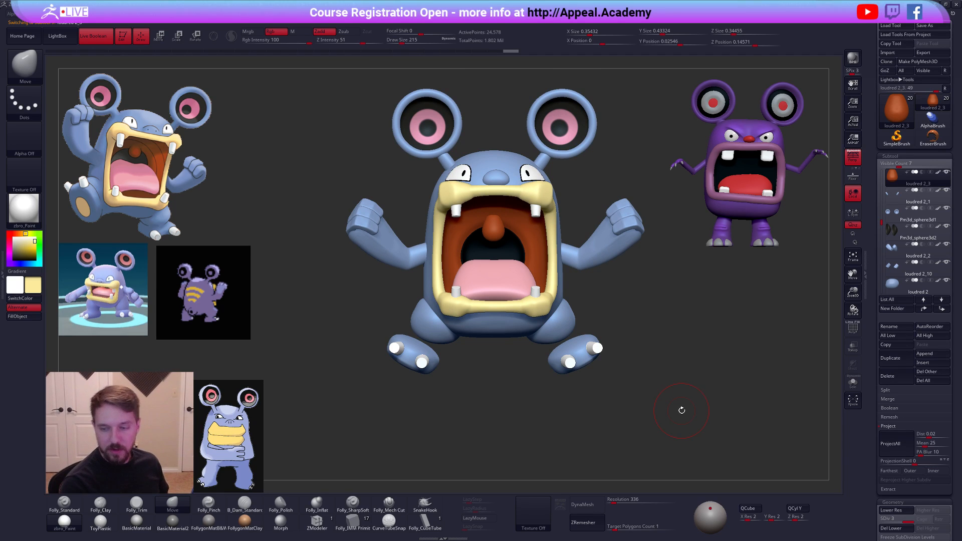
- Select the upper legs and reshape them with the Move brush at draw size 350
left_click(561, 334, "alt")
left_click_drag(556, 421, 519, 381, "alt")
key("space")
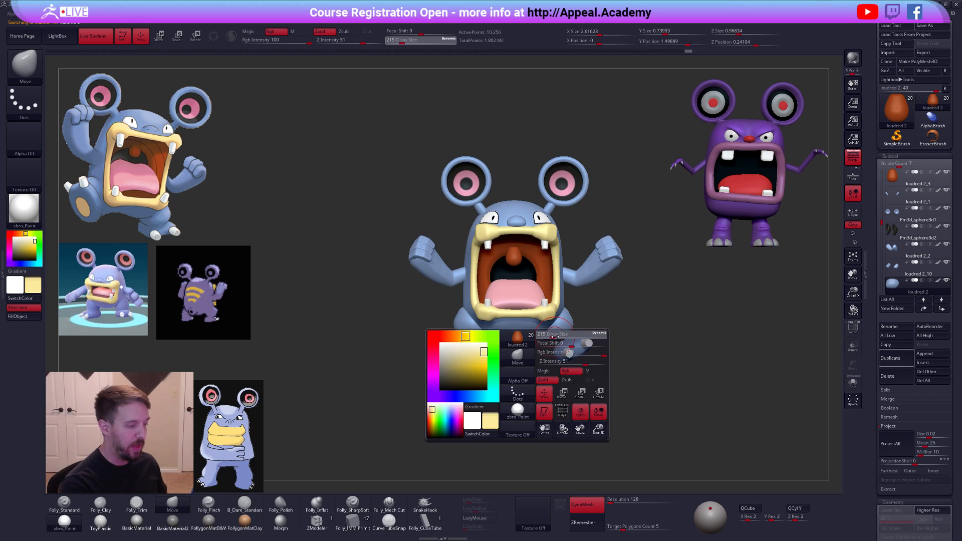
left_click(551, 339)
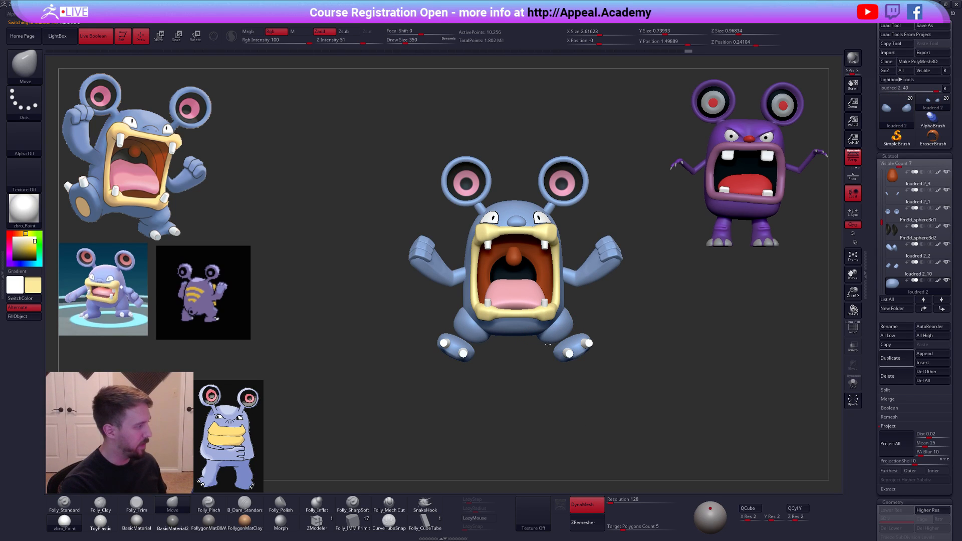
mouse_move(548, 344)
left_mouse_down("shift")
mouse_move(564, 315)
mouse_move(580, 321)
mouse_move(593, 349)
mouse_move(652, 332)
mouse_move(615, 341)
left_mouse_up("shift")
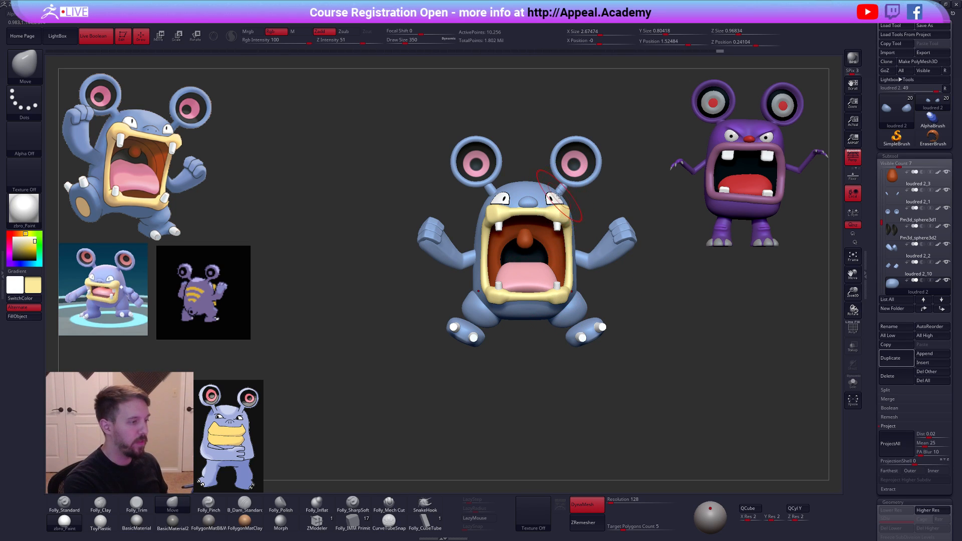
right_click_drag(560, 207, 541, 220)
right_click_drag(561, 281, 565, 302)
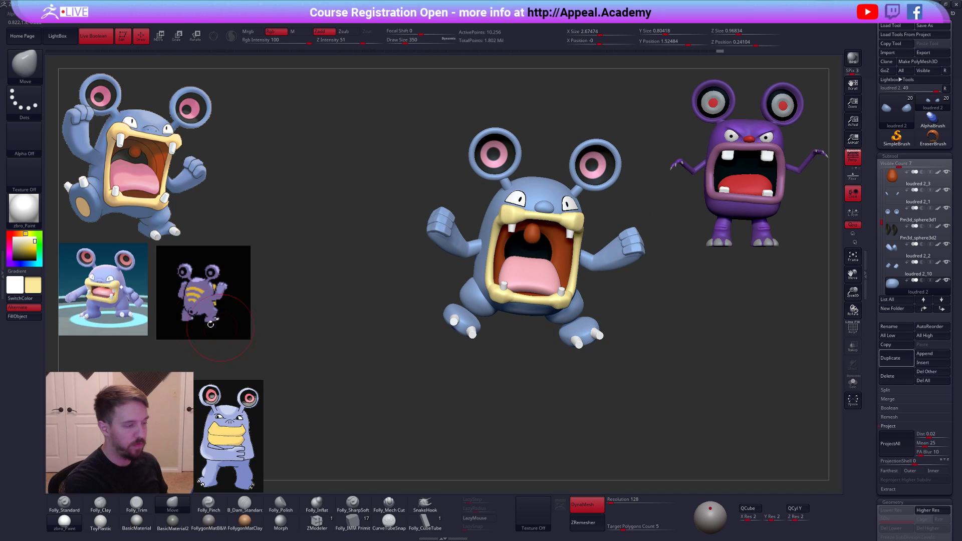
right_click_drag(633, 395, 597, 390, "alt")
mouse_move(596, 390)
right_mouse_down()
mouse_move(596, 300)
mouse_move(616, 283)
mouse_move(648, 302)
right_mouse_up()
- Select the body subtool, isolate it and examine its polygroups and wireframe
key("shift+f")
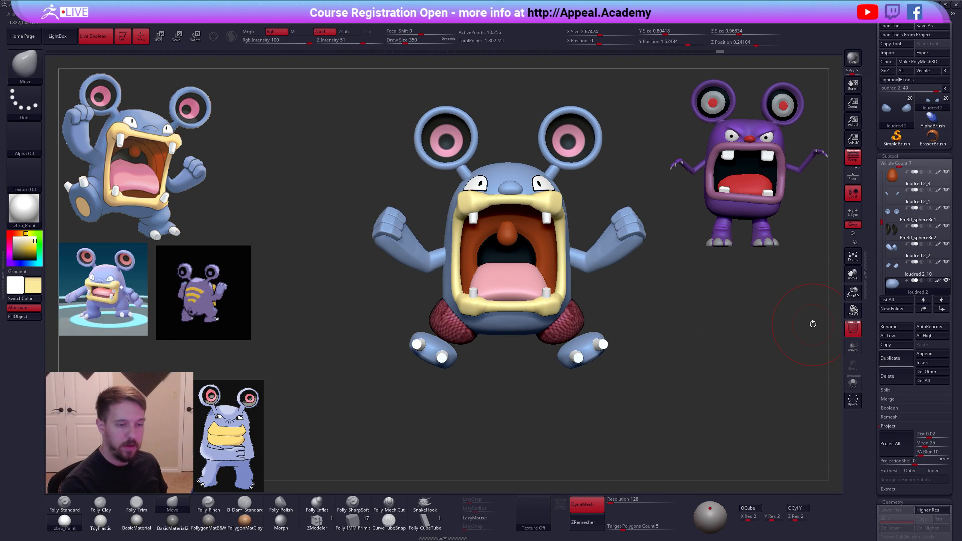
scroll(907, 305, "down", 5)
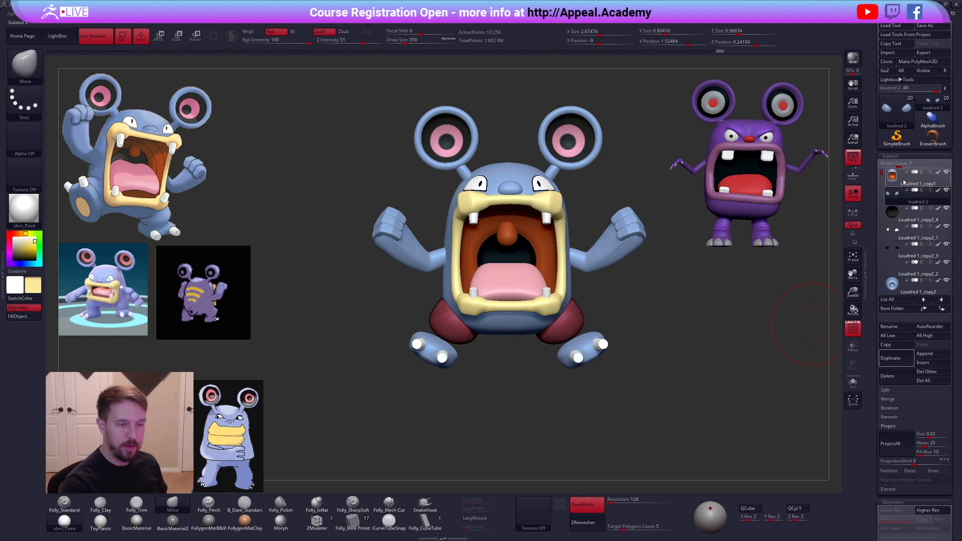
left_click(904, 182)
key("shift+f")
key("shift+s")
right_click_drag(676, 296, 683, 308)
key("shift+f")
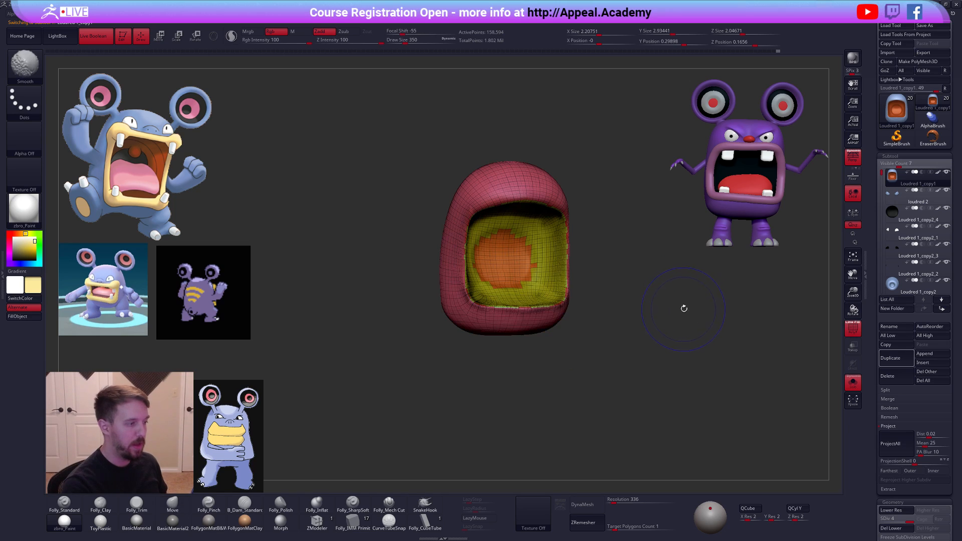
key("shift+f")
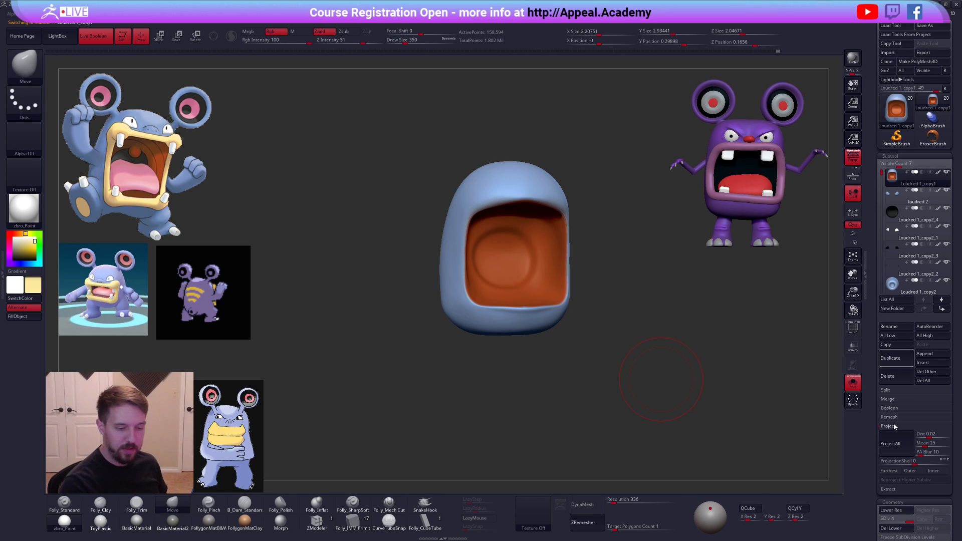
- Merge the legs down into the body and set the draw size to 239
left_click(894, 426)
right_click_drag(764, 394, 740, 394, "alt")
key("ctrl+m")
left_click(674, 279)
left_click(650, 301)
key("space")
left_click_drag(639, 287, 635, 287)
right_click_drag(627, 299, 632, 338, "alt")
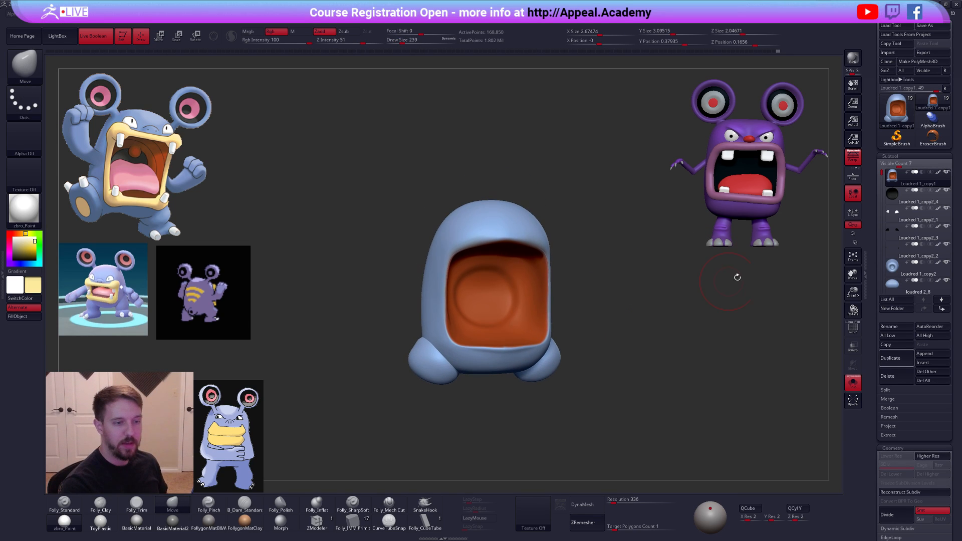
- Reorder the nose subtool to sit directly below the body and merge it down into the body
key("shift+f")
left_click(895, 288)
left_click(923, 308, "shift")
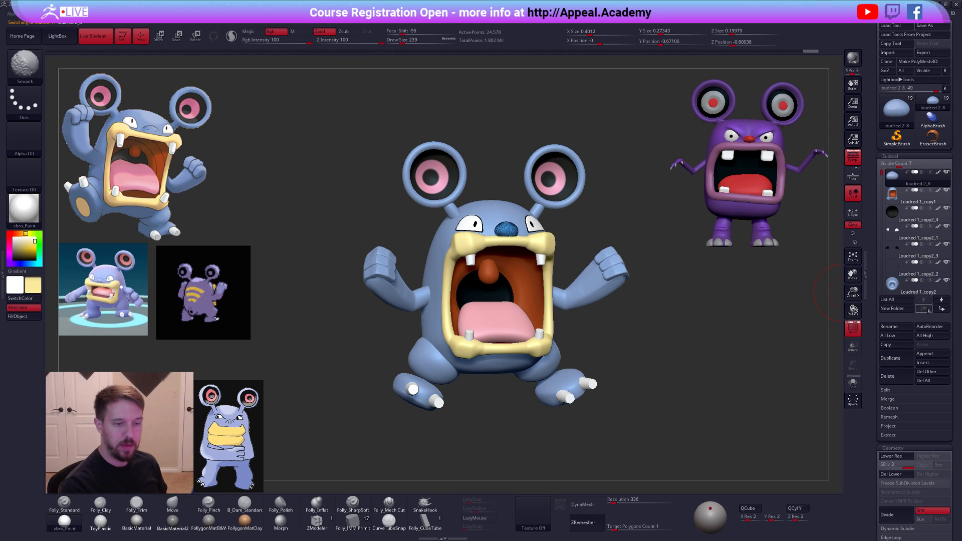
left_click(941, 308)
left_click(897, 181)
key("ctrl+shift+m")
left_click(698, 276)
left_click(677, 294)
left_click_drag(669, 301, 722, 320)
- Select the tail pipe at the back, reorder it directly below the body and merge it into the body
key("shift+f")
left_click_drag(451, 367, 517, 356)
left_click(538, 335, "alt")
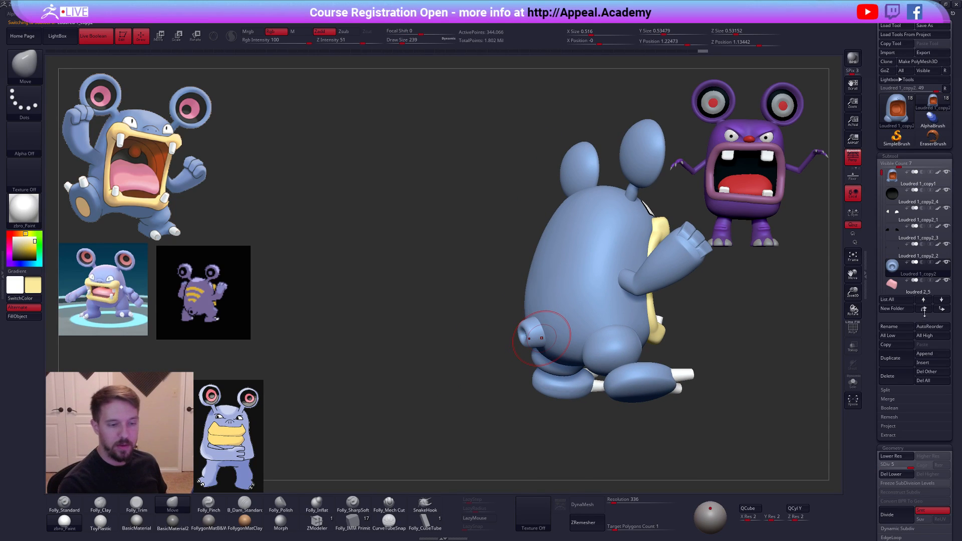
left_click(923, 308, "shift")
left_click(941, 309)
left_click(897, 178)
left_click_drag(766, 325, 676, 271, "alt")
key("m")
left_click(647, 268)
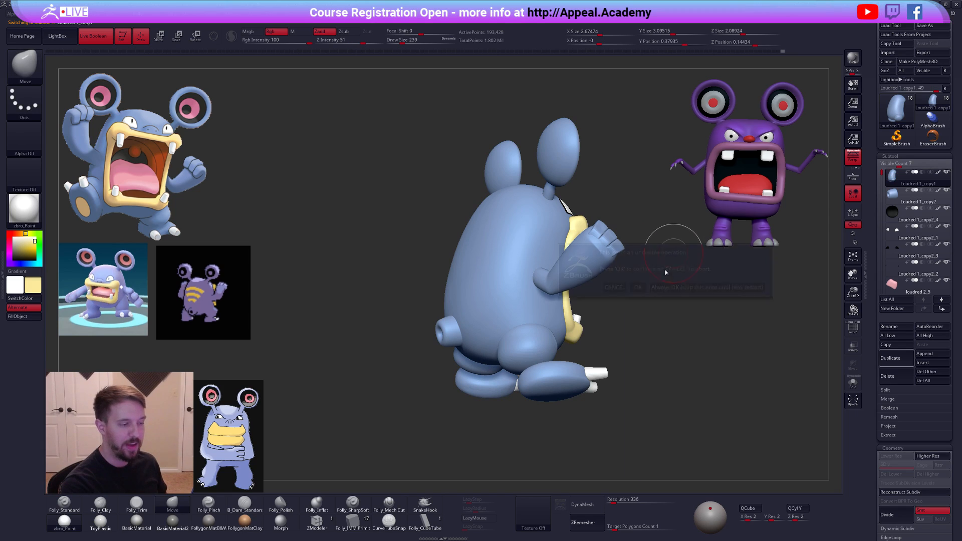
left_click(649, 293)
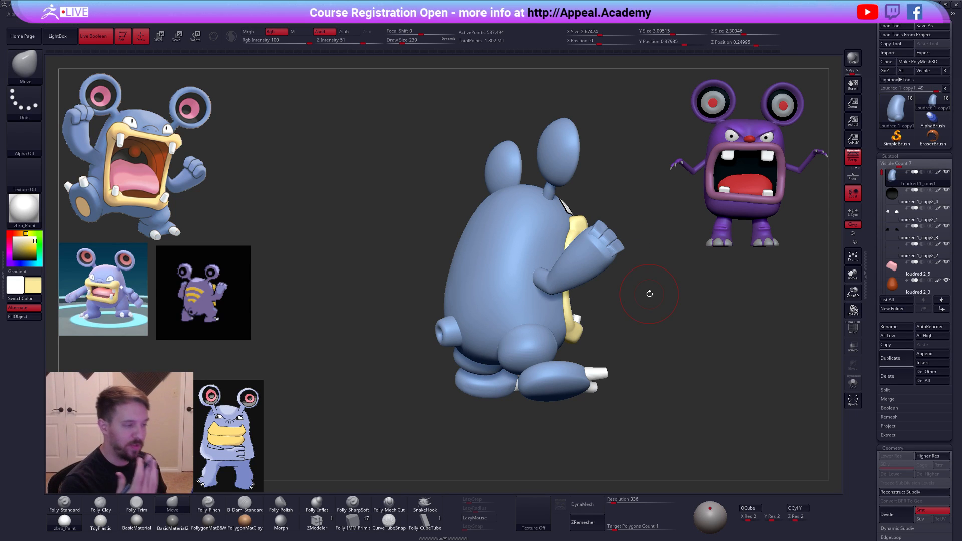
- Examine the whole character from the front and compare it with the references
key("shift+f")
key("shift+f")
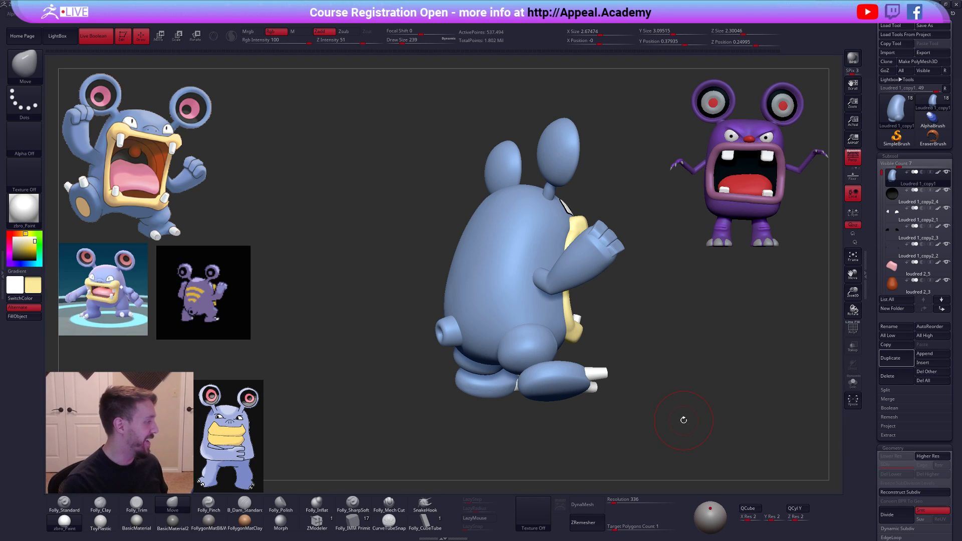
left_click_drag(685, 423, 659, 415)
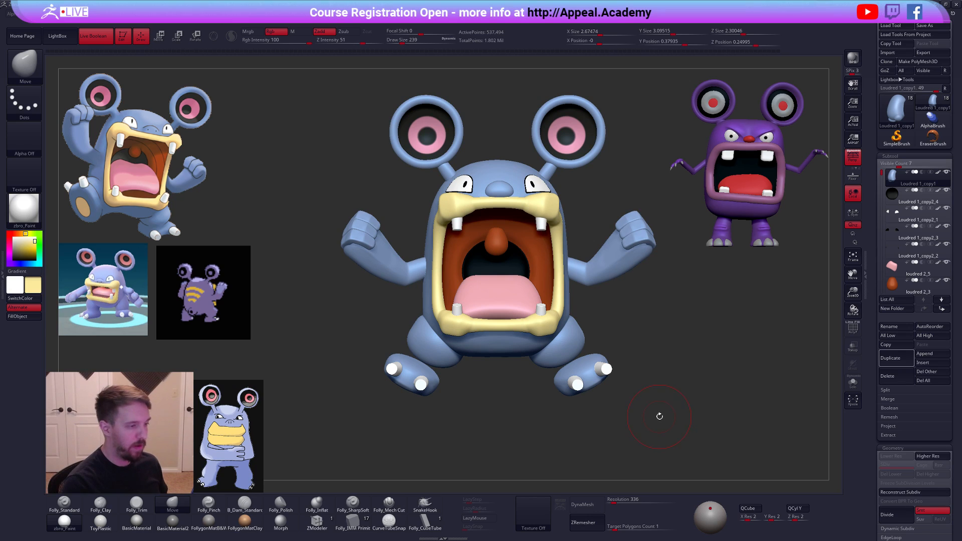
mouse_move(661, 416)
left_mouse_down()
mouse_move(711, 416)
mouse_move(654, 420)
left_mouse_up()
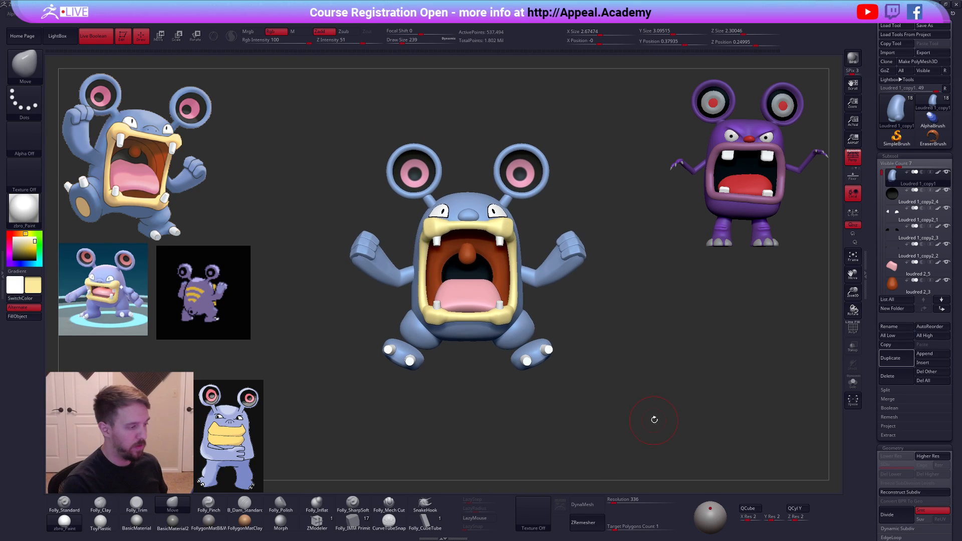
key("shift+f")
key("shift+f")
key("alt+s")
key("alt+s")
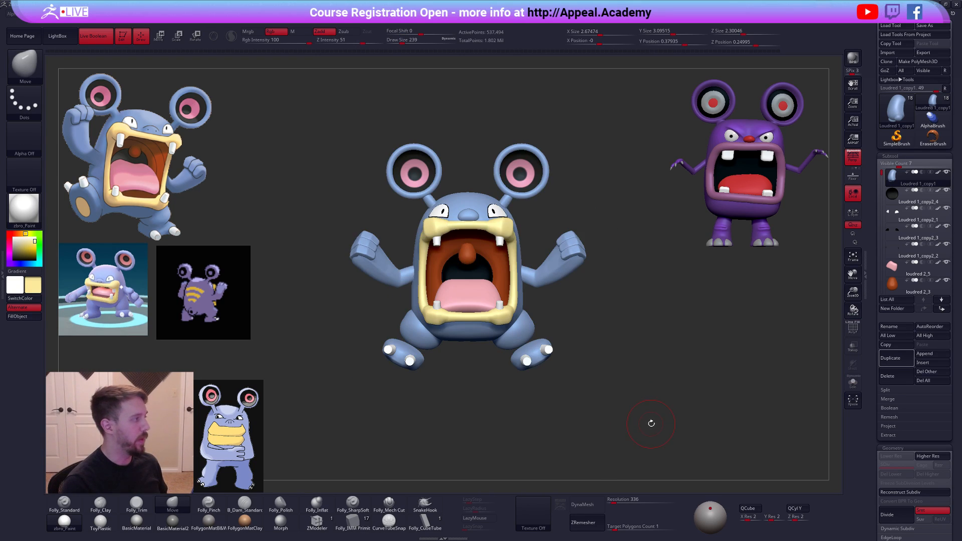
left_click_drag(651, 421, 653, 434, "alt")
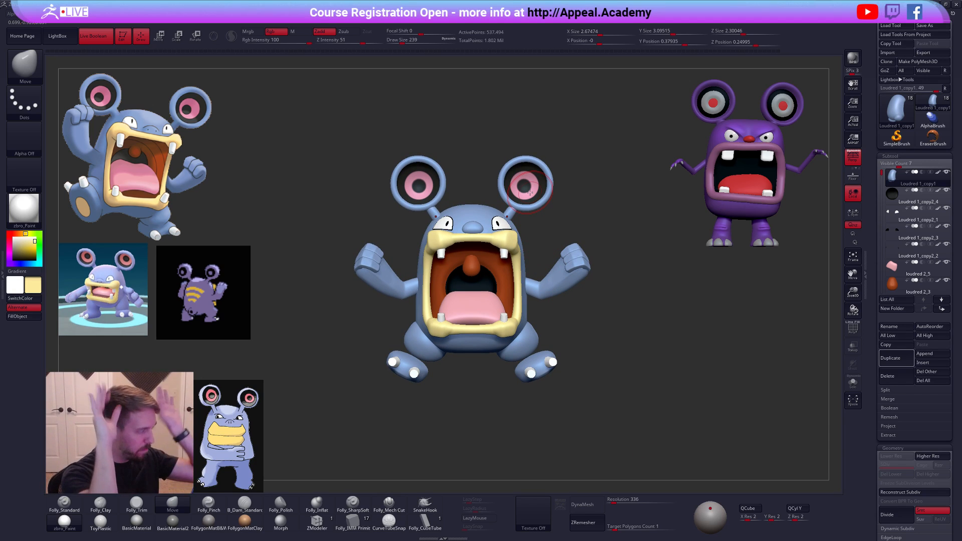
- Isolate the merged body with its nose and legs and check the subtool's mesh information
key("alt+s")
mouse_move(590, 276)
left_mouse_down("alt")
mouse_move(604, 282)
mouse_move(620, 314)
left_mouse_up("alt")
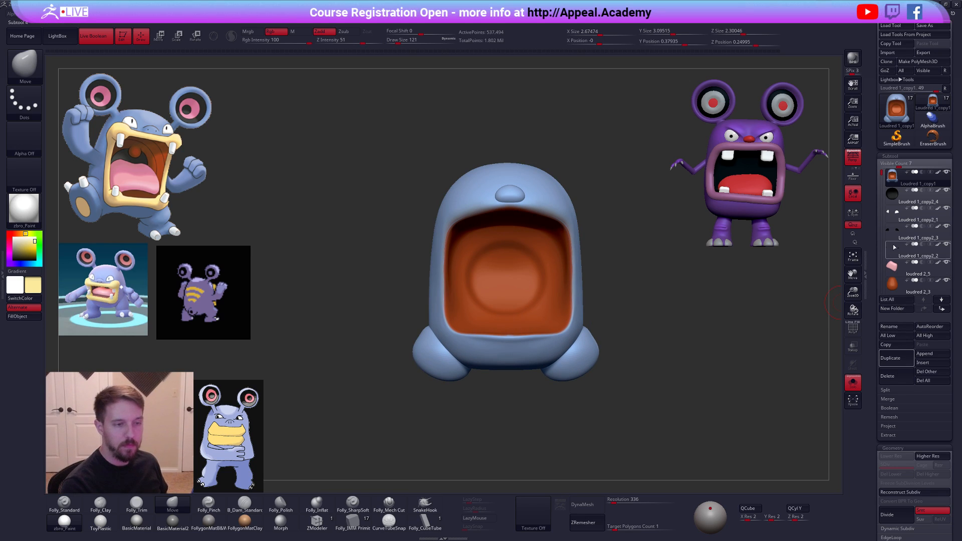
mouse_move(901, 181)
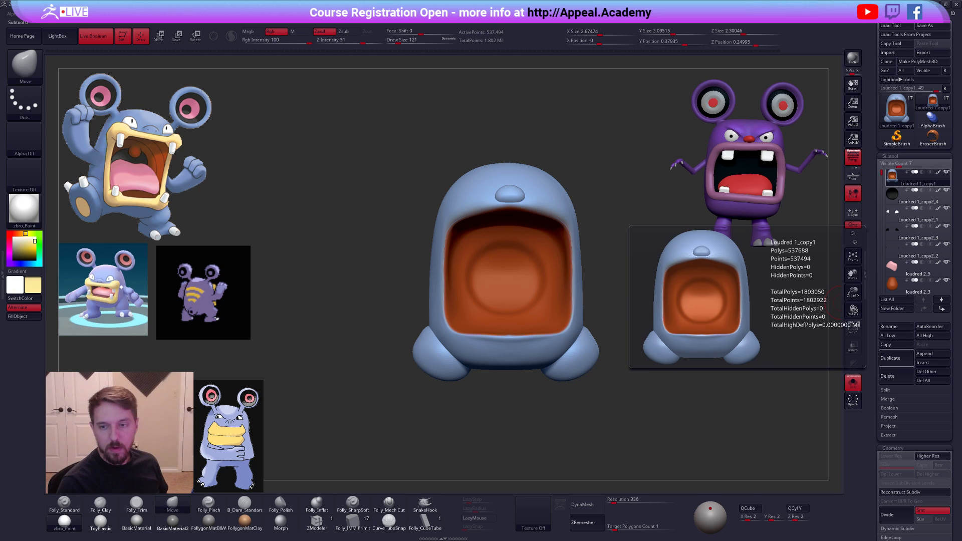
- Mask everything except the nose polygroup on the merged body, leaving only the nose editable
left_click_drag(638, 251, 597, 258, "alt")
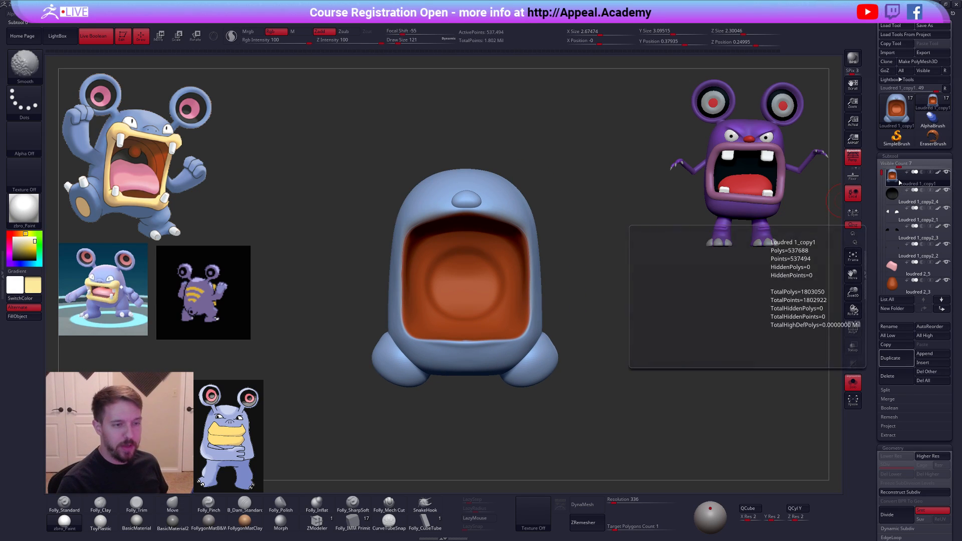
mouse_move(492, 238)
right_mouse_down("alt")
mouse_move(533, 289)
mouse_move(521, 251)
right_mouse_up("alt")
key("w")
left_click(519, 253, "ctrl")
left_click_drag(518, 254, 552, 251)
key("q")
key("s")
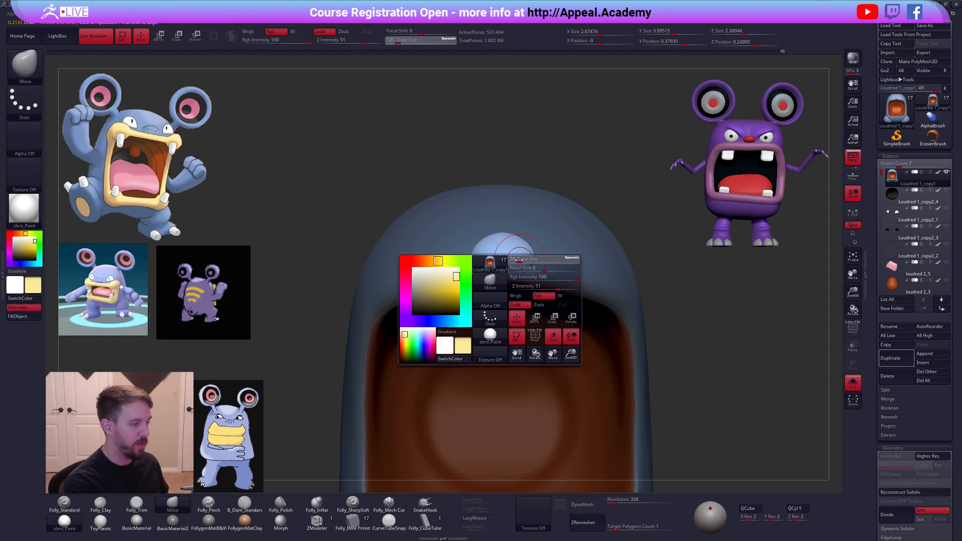
- Reshape the nose from the front and side with the Move brush at draw size 96, checking its polygroup wireframe
right_click_drag(519, 285, 501, 255)
key("s")
left_click_drag(501, 264, 474, 263)
right_click_drag(474, 270, 487, 256)
left_click_drag(487, 268, 487, 272)
mouse_move(497, 275)
right_mouse_down()
mouse_move(515, 271)
mouse_move(522, 286)
mouse_move(519, 258)
right_mouse_up()
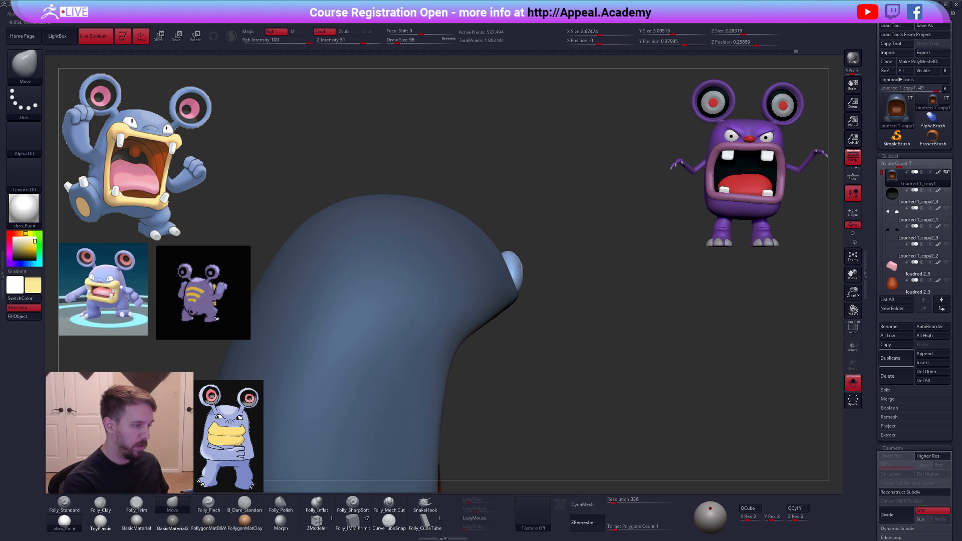
right_click_drag(518, 270, 536, 244)
key("shift+f")
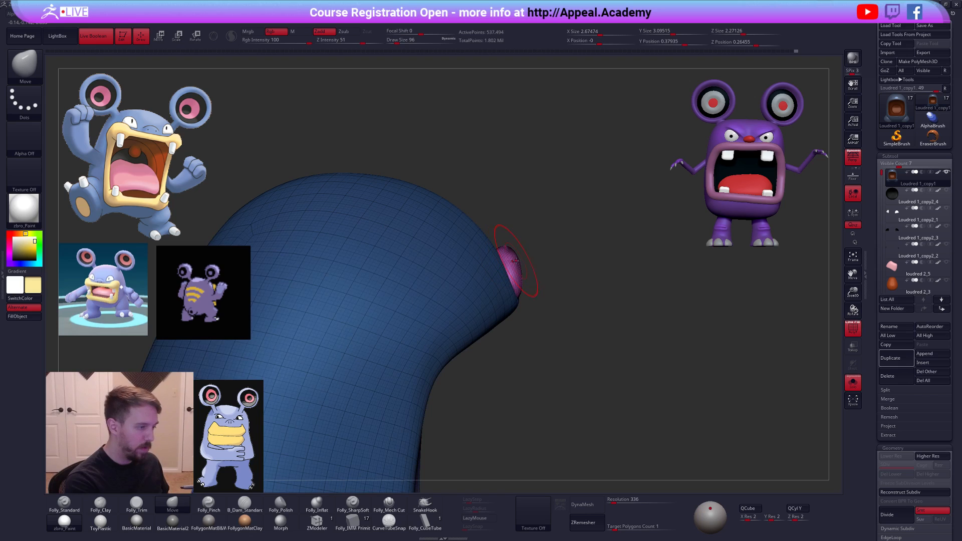
right_click_drag(536, 279, 575, 301, "alt")
key("shift+f")
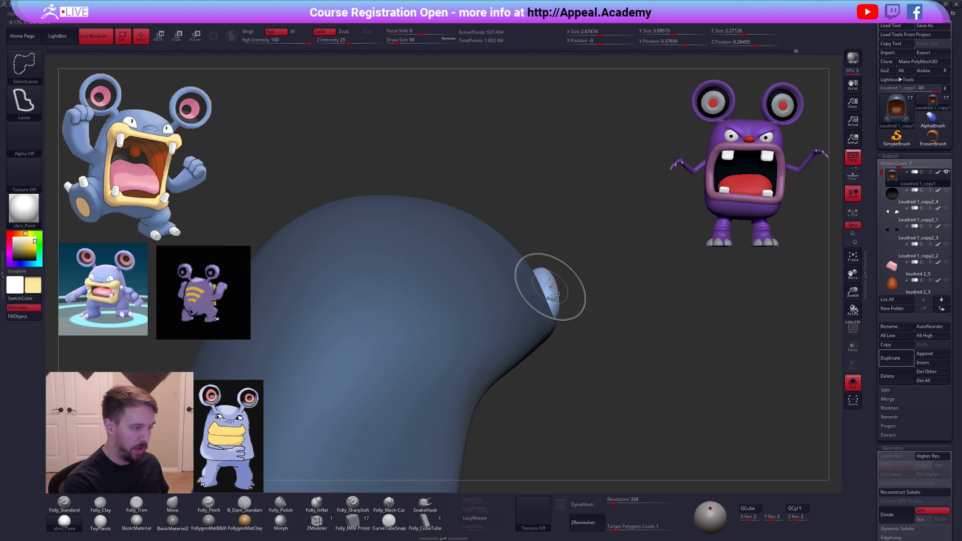
- Clear the mask, isolate the nose polygroup and mask it, then unhide the body and mask everything but the nose
left_click(567, 277, "ctrl")
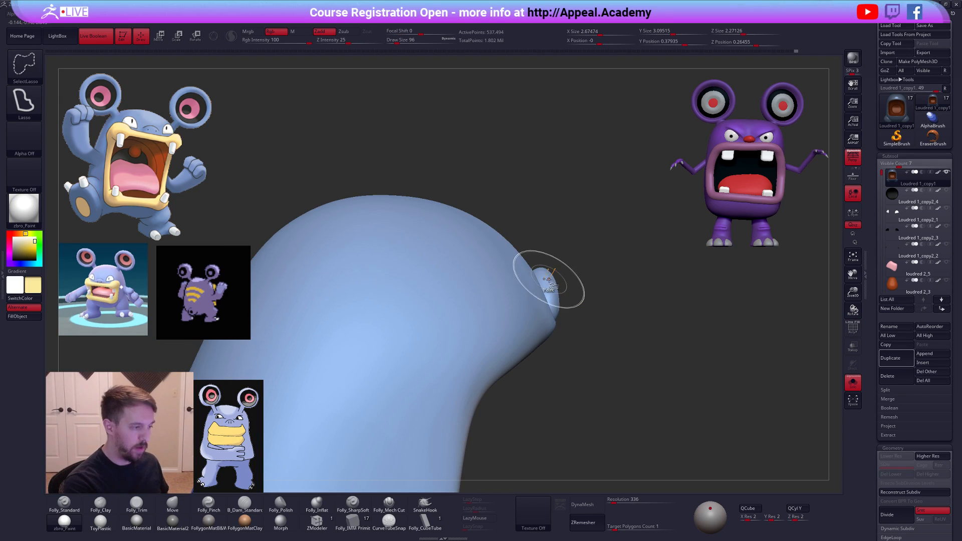
left_click(553, 300, "ctrl+shift")
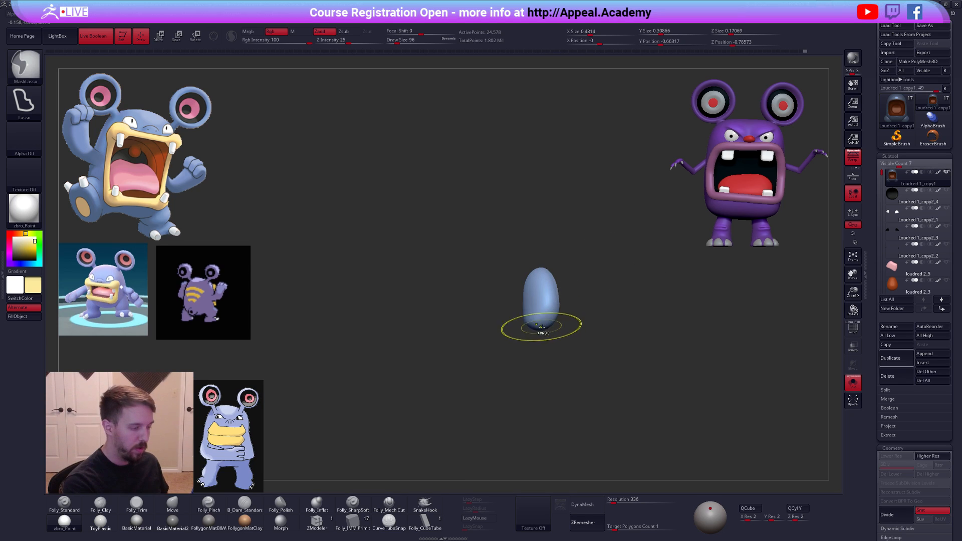
mouse_move(537, 270)
left_mouse_down("ctrl")
mouse_move(472, 263)
mouse_move(591, 305)
left_mouse_up("ctrl")
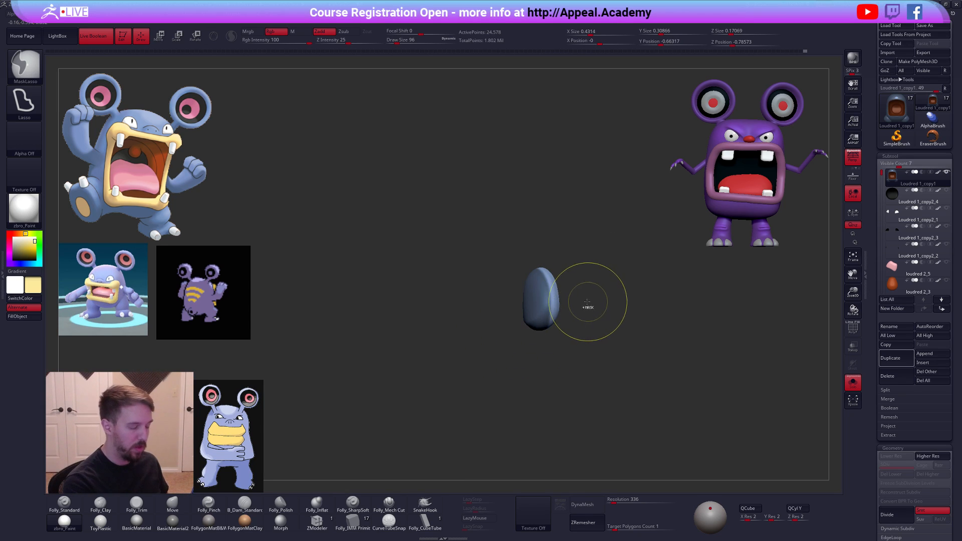
left_click(583, 300, "ctrl+shift")
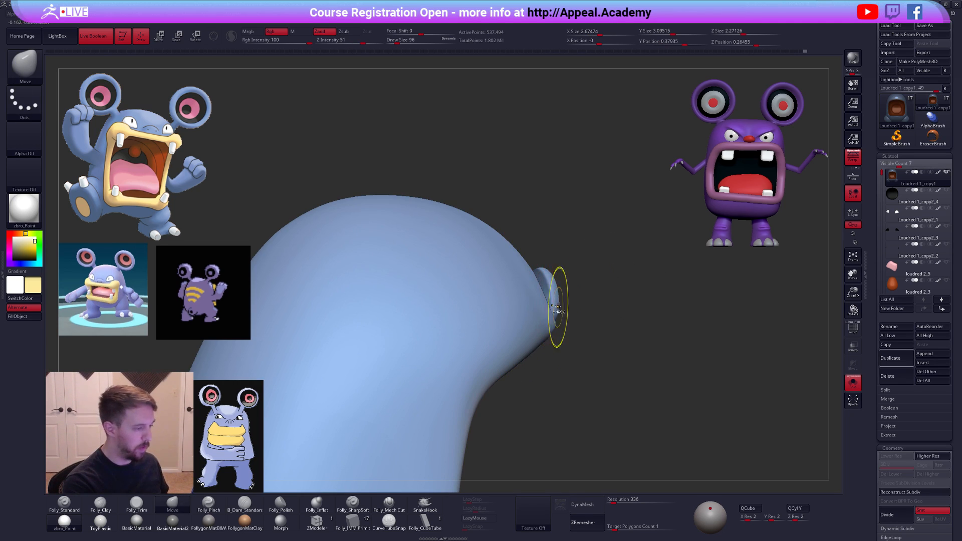
key("ctrl")
mouse_move(571, 309)
left_mouse_down("ctrl")
mouse_move(571, 296)
mouse_move(584, 307)
mouse_move(572, 236)
left_mouse_up("ctrl")
left_click(567, 302, "ctrl")
key("w")
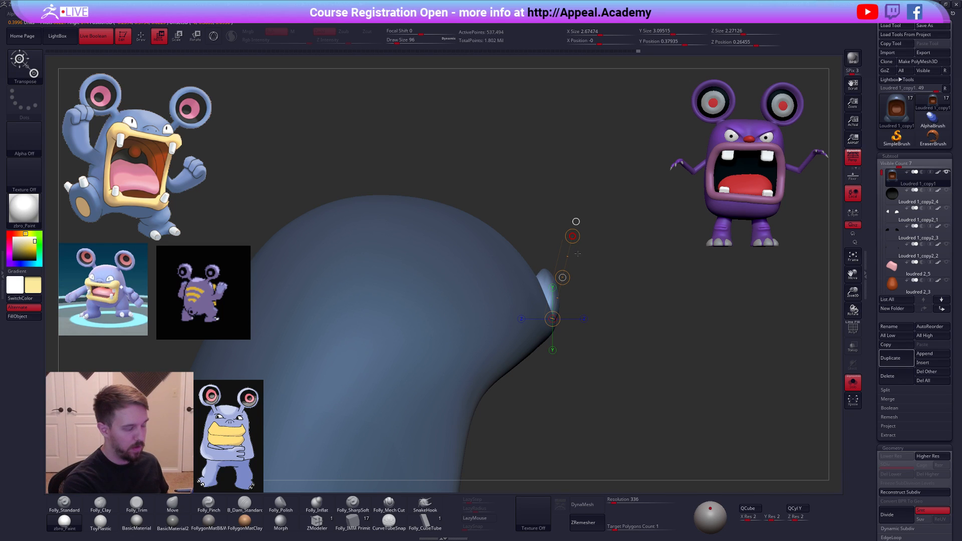
- Adjust the nose's fit against the head from the side with the Move brush and clear the mask
key("q")
mouse_move(594, 294)
left_mouse_down()
mouse_move(579, 335)
mouse_move(588, 339)
mouse_move(603, 300)
mouse_move(601, 340)
left_mouse_up()
left_click(599, 320, "ctrl")
left_click_drag(554, 297, 588, 308)
- DynaMesh the merged body at a resolution of 552 to fuse the nose, legs and tail
mouse_move(674, 419)
left_mouse_down("shift")
mouse_move(663, 408)
mouse_move(674, 413)
left_mouse_up("shift")
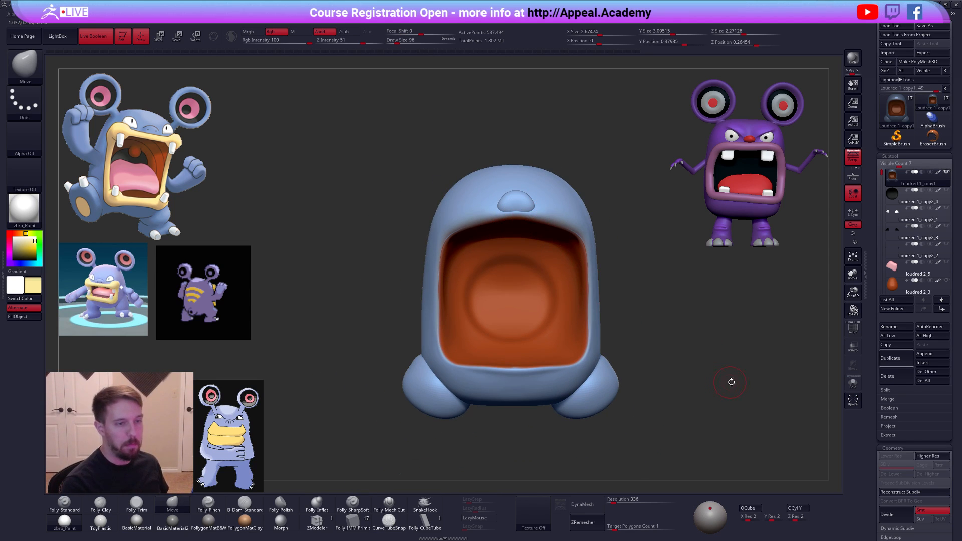
left_click_drag(763, 394, 737, 385, "alt")
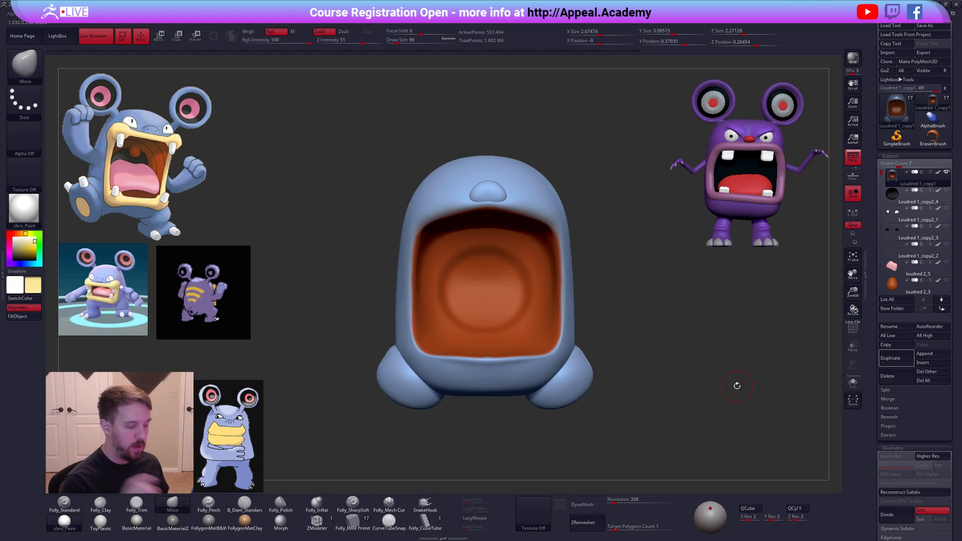
left_click_drag(615, 499, 620, 500)
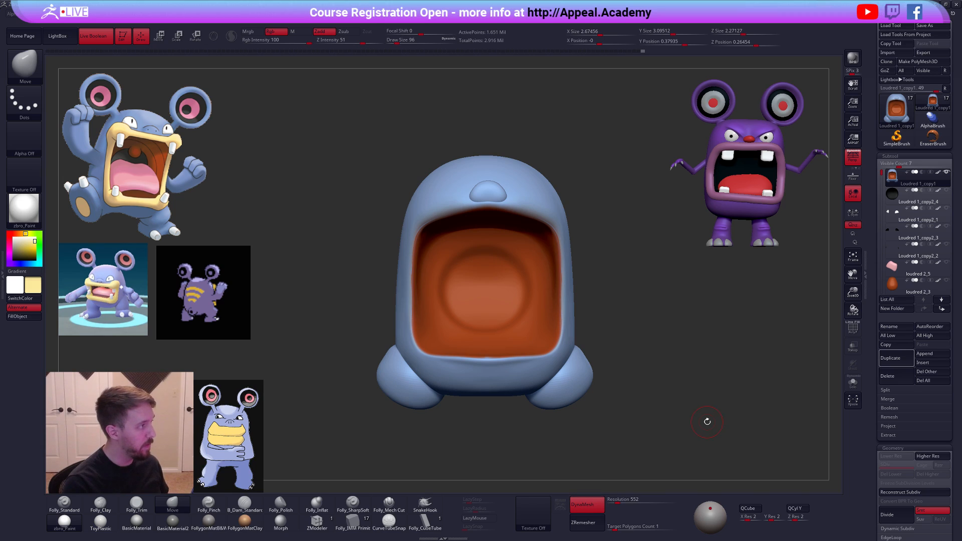
- Blend the nose into the head above the mouth using the Folly_Trim brush at draw size 33 and smoothing
mouse_move(558, 376)
right_mouse_down()
mouse_move(596, 373)
mouse_move(576, 375)
right_mouse_up()
right_click_drag(502, 195, 536, 267, "alt")
key("space")
left_click_drag(538, 269, 535, 270)
mouse_move(576, 270)
right_mouse_down()
mouse_move(546, 275)
mouse_move(534, 263)
right_mouse_up()
key("space")
key("3")
left_click_drag(531, 267, 548, 261)
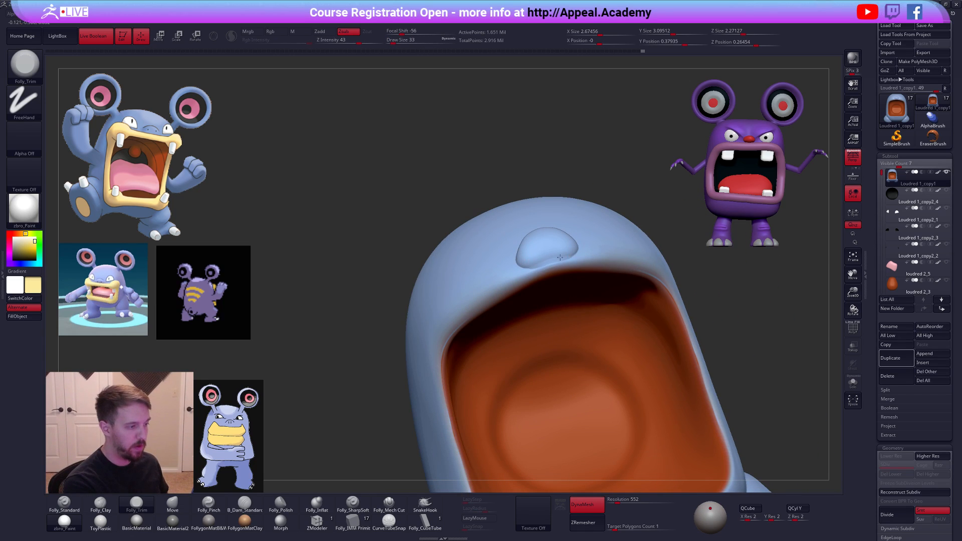
key("shift")
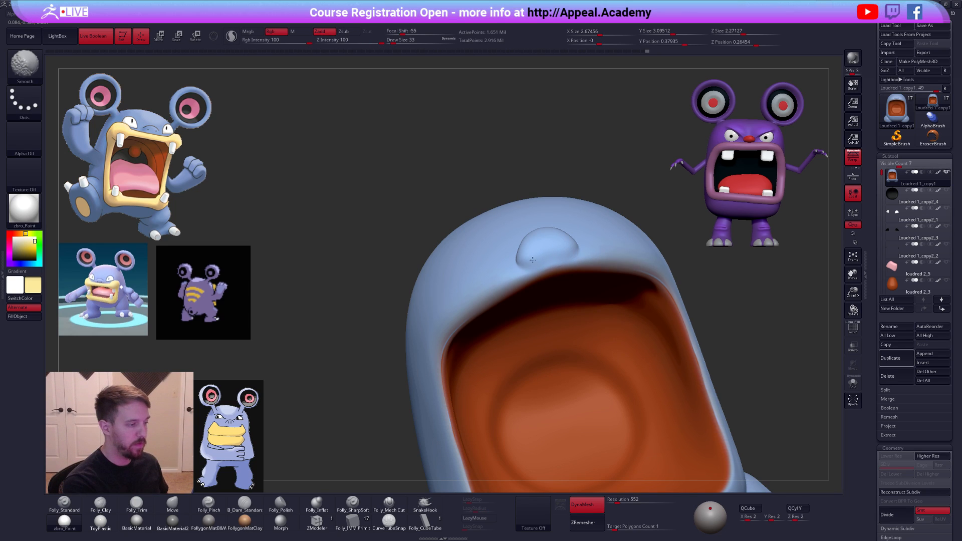
- Smooth the joints where the tail pipe and the legs meet the body
mouse_move(543, 262)
right_mouse_down("shift")
mouse_move(535, 274)
mouse_move(563, 281)
mouse_move(526, 268)
mouse_move(555, 214)
mouse_move(557, 253)
mouse_move(518, 312)
mouse_move(514, 261)
right_mouse_up("shift")
left_click_drag(522, 312, 516, 333, "shift")
right_click_drag(518, 331, 529, 286)
left_click_drag(522, 313, 508, 334, "shift")
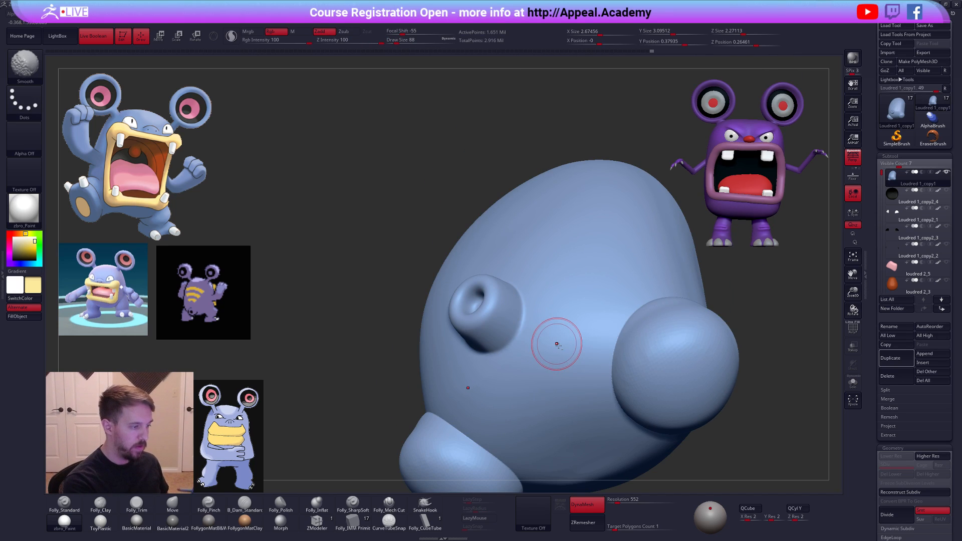
right_click_drag(556, 344, 559, 387, "ctrl")
right_click_drag(560, 387, 601, 350)
mouse_move(504, 345)
right_mouse_down()
mouse_move(543, 329)
mouse_move(576, 333)
mouse_move(531, 349)
mouse_move(551, 356)
right_mouse_up()
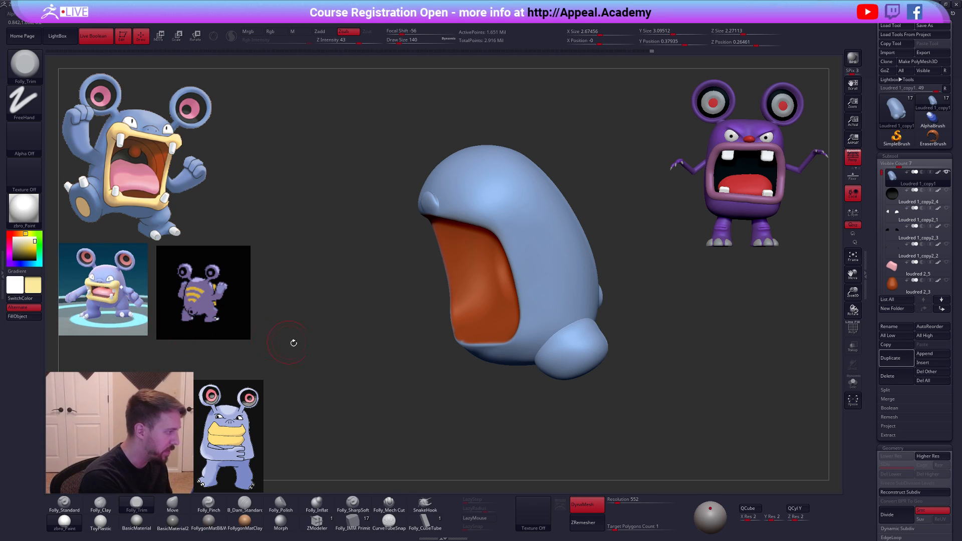
- Duplicate the fused body subtool as a backup and isolate the first copy in solo view
left_click_drag(557, 388, 594, 399, "shift")
key("shift+f")
key("shift+f")
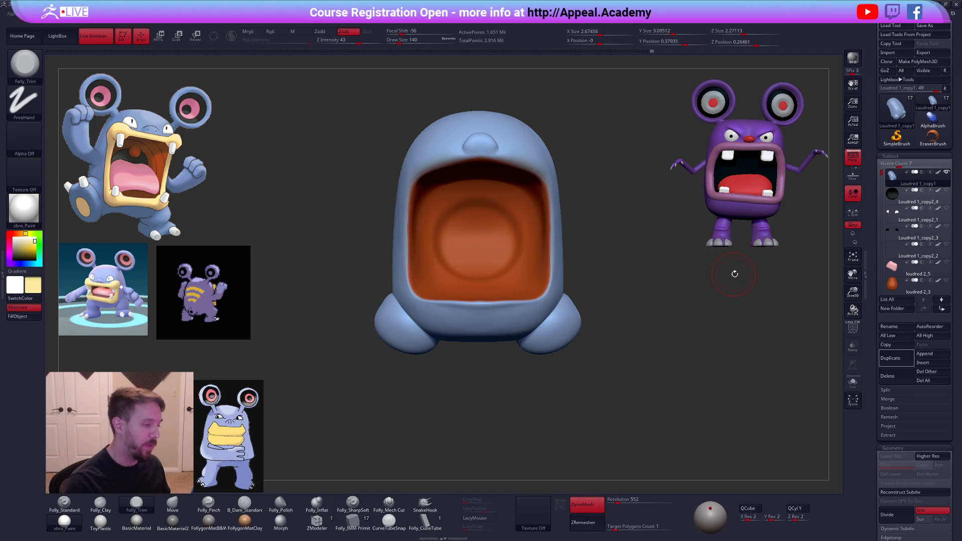
left_click_drag(586, 358, 635, 399)
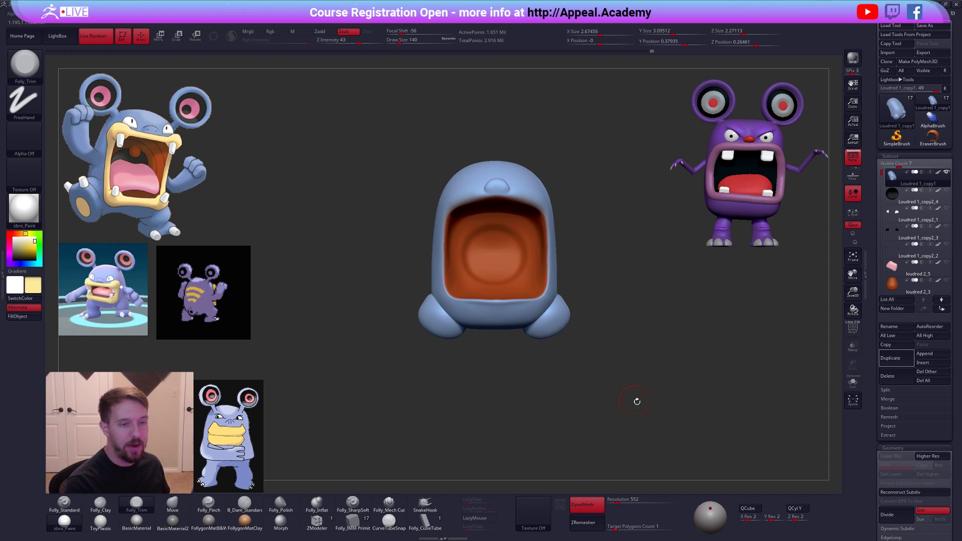
left_click(897, 185)
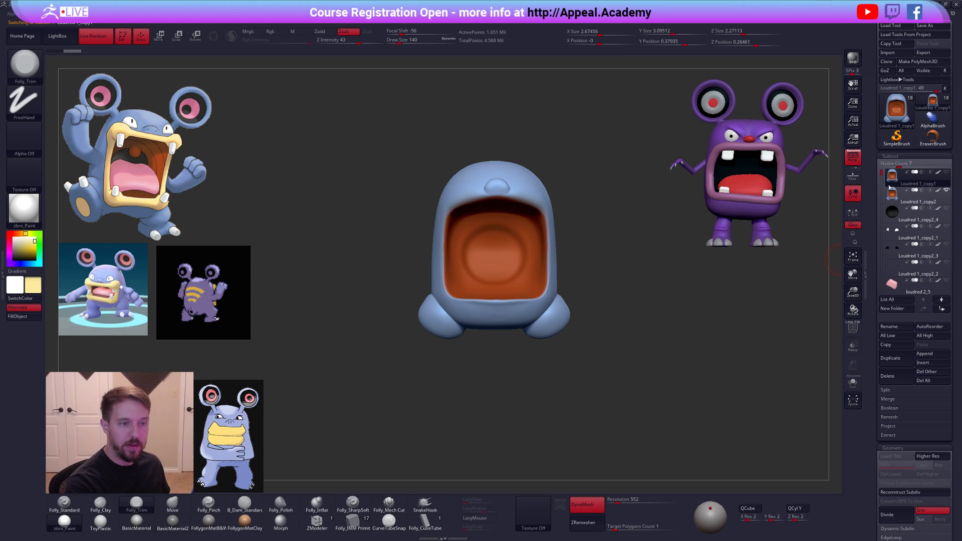
key("shift+f")
key("shift+f")
key("alt+s")
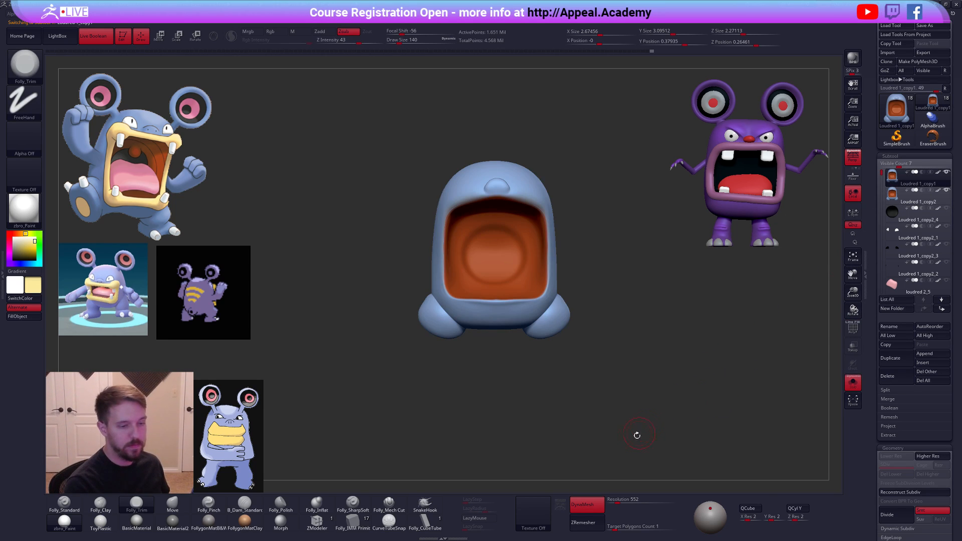
- Turn off KeepGroups, set the target polygons count to 5 and run ZRemesher on the body
left_click_drag(872, 442, 892, 360)
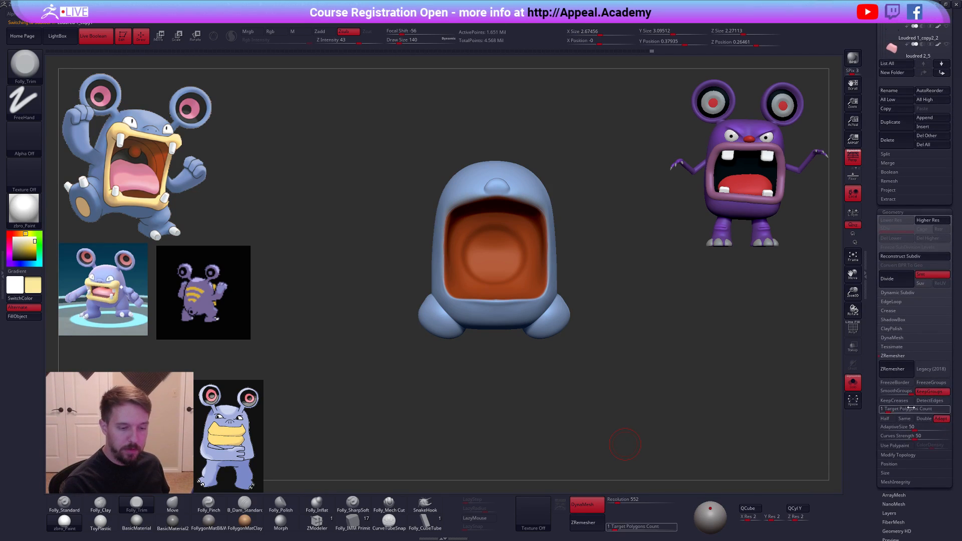
left_click(933, 394)
left_click(906, 410)
type("5")
key("Return")
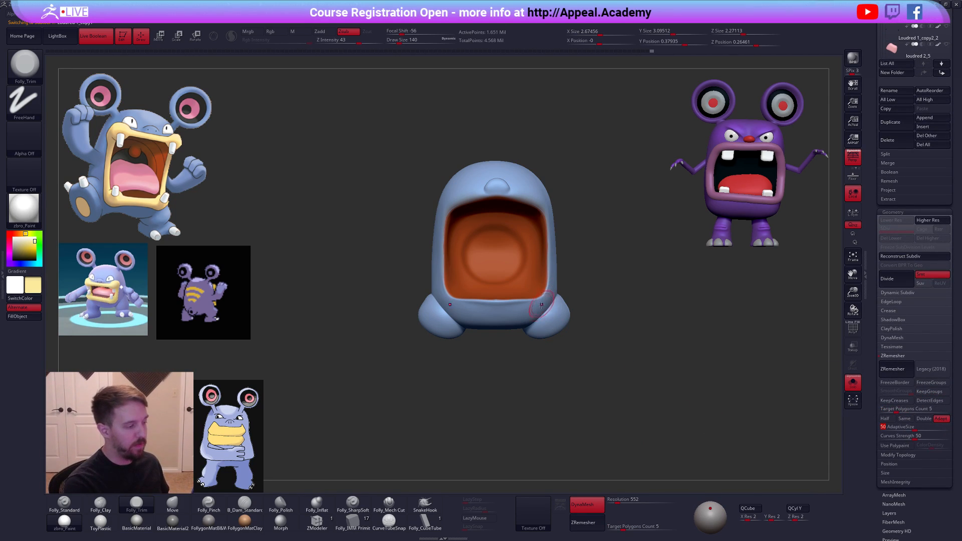
left_click(897, 369)
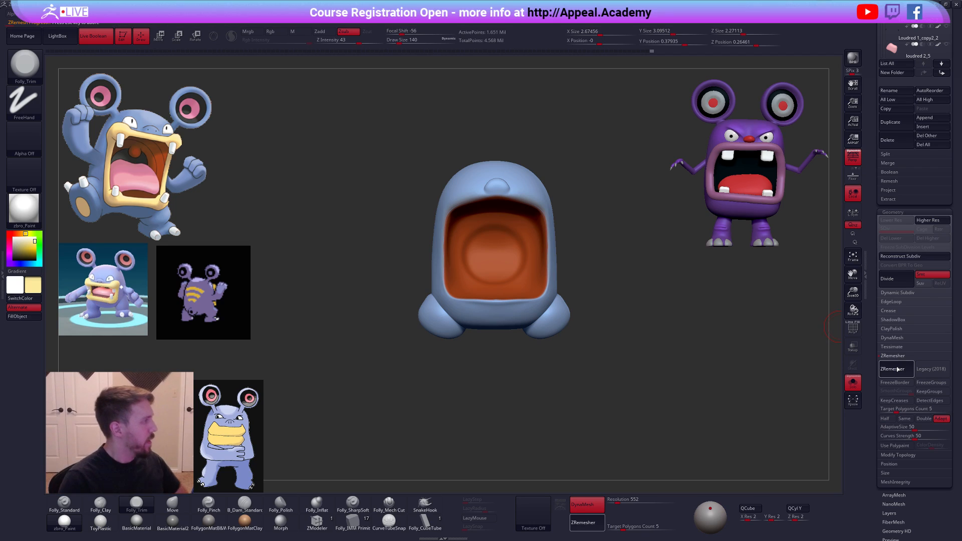
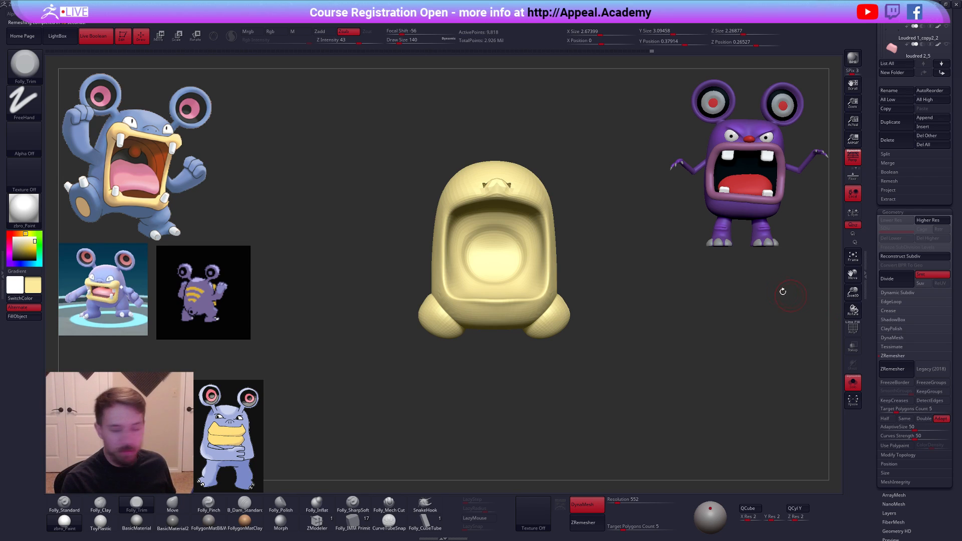
- Compare the remeshed body with the original around the nose, toggling the wireframe, and undo the remesh
left_click_drag(600, 242, 605, 286, "alt")
key("shift+f")
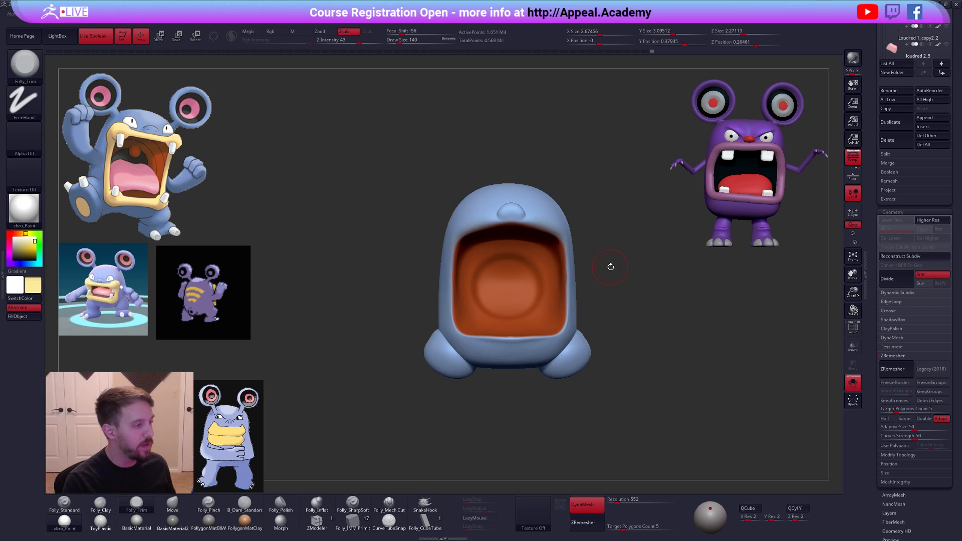
left_click_drag(611, 258, 652, 262)
key("ctrl+z")
key("shift+f")
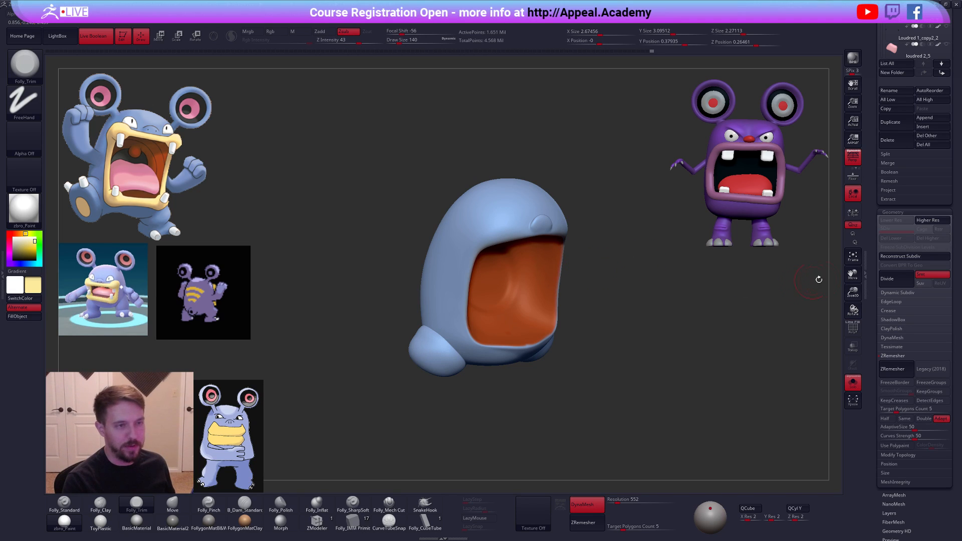
key("ctrl+shift+z")
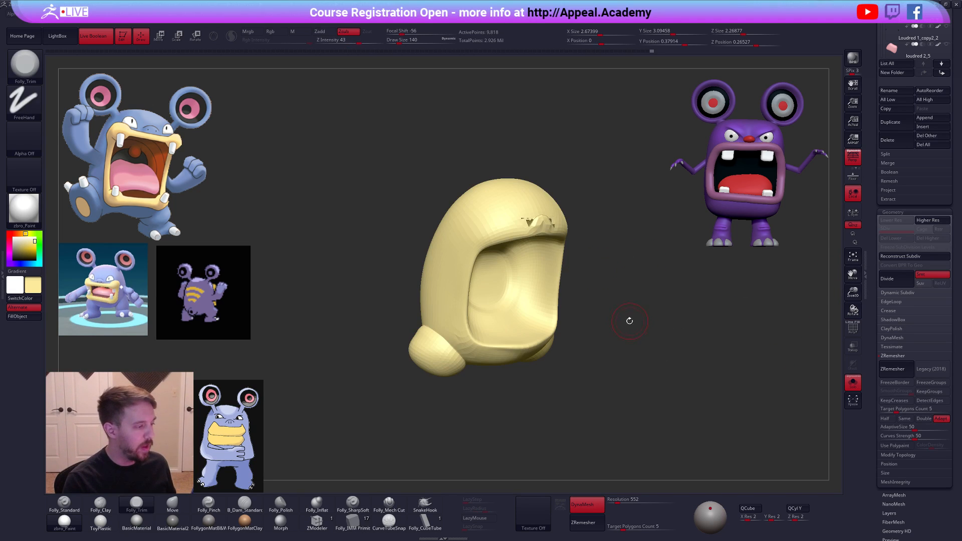
key("shift+f")
left_click_drag(576, 225, 601, 262, "alt")
key("ctrl+z")
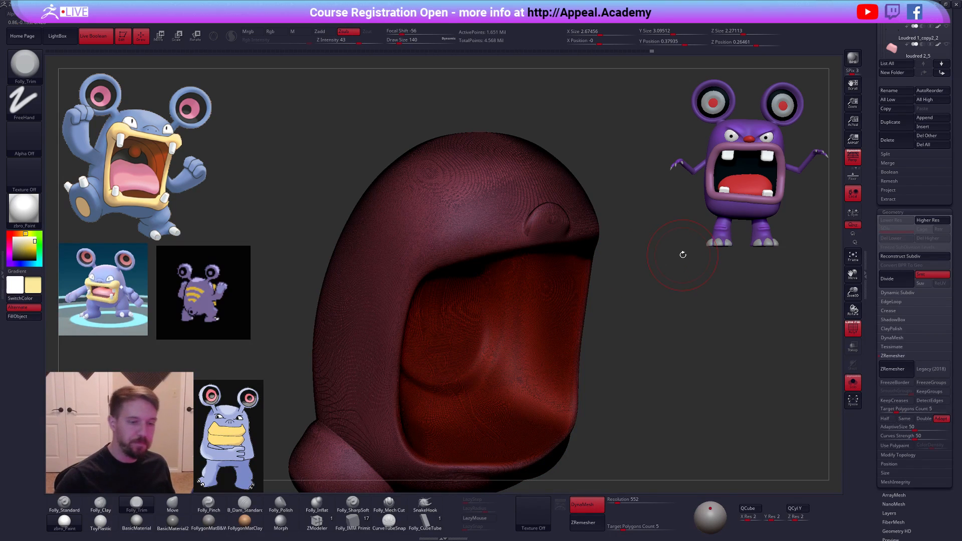
- Soften the transition between the nose and the head further with the Folly_Trim brush and smoothing
mouse_move(547, 249)
right_mouse_down()
mouse_move(537, 210)
mouse_move(547, 237)
right_mouse_up()
key("shift+f")
key("space")
mouse_move(557, 211)
left_mouse_down()
mouse_move(531, 209)
mouse_move(532, 219)
left_mouse_up()
mouse_move(607, 301)
right_mouse_down("ctrl")
mouse_move(610, 270)
mouse_move(629, 286)
mouse_move(586, 262)
right_mouse_up("ctrl")
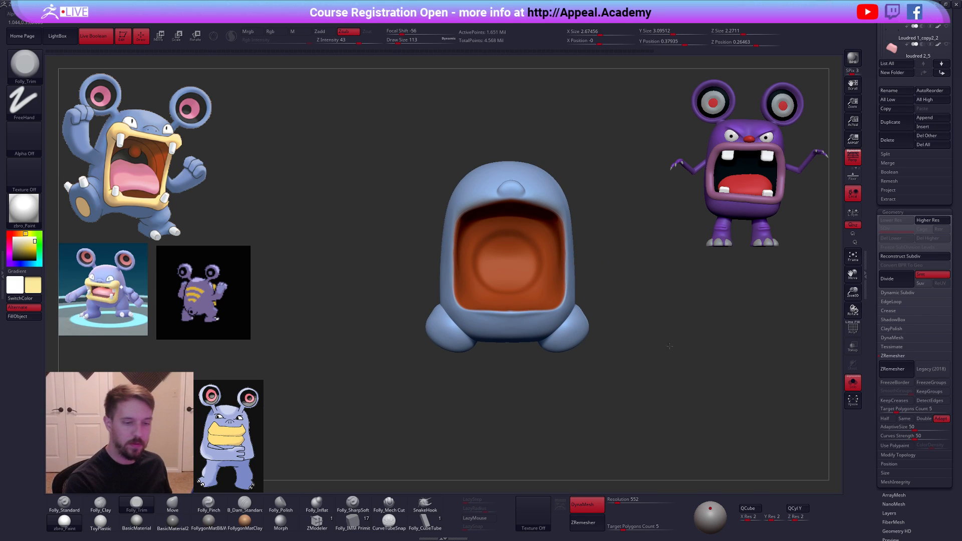
- Run ZRemesher on the body again with a target polygons count of 5 and check the new topology
right_click_drag(690, 360, 679, 361, "alt")
left_click(901, 409)
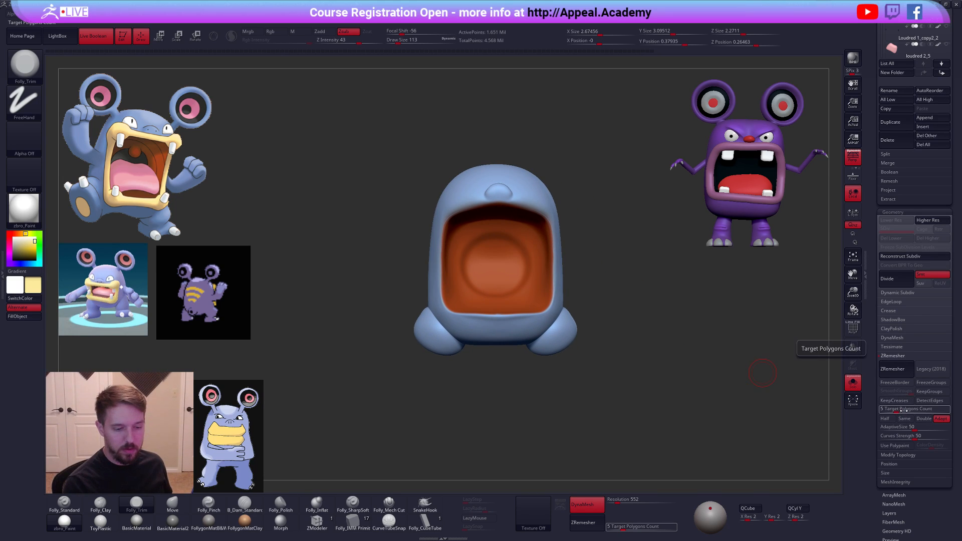
key("Return")
left_click(896, 370)
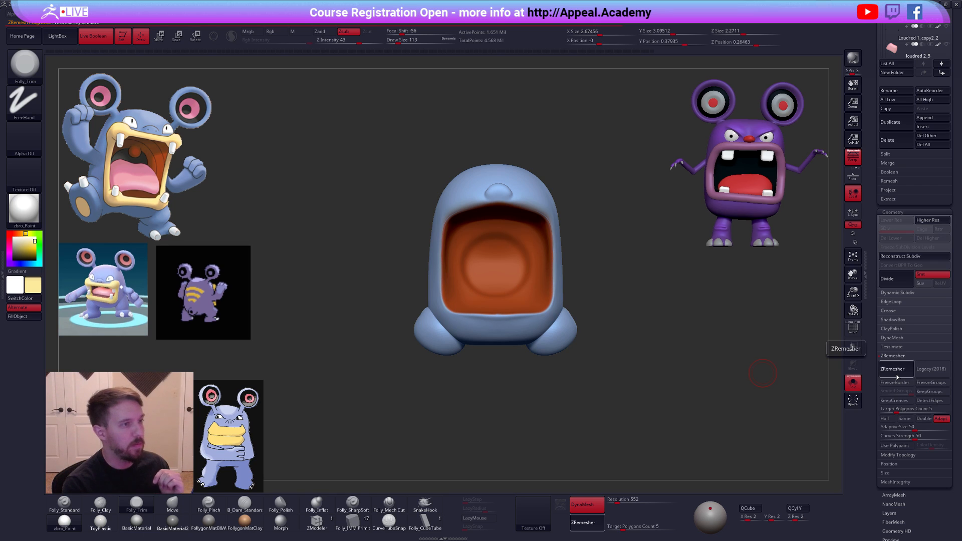
key("shift+f")
right_click_drag(531, 220, 557, 217)
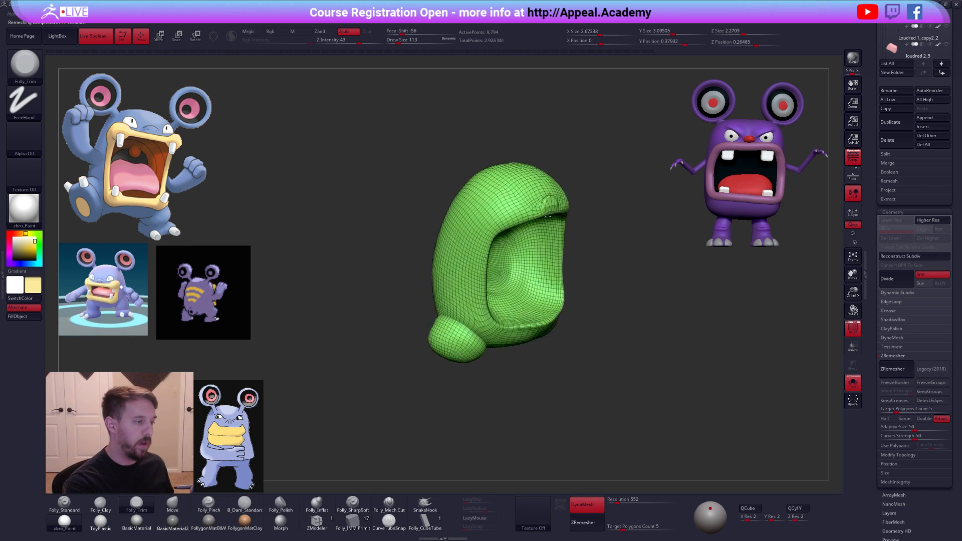
key("shift+f")
right_click_drag(611, 333, 601, 342, "shift")
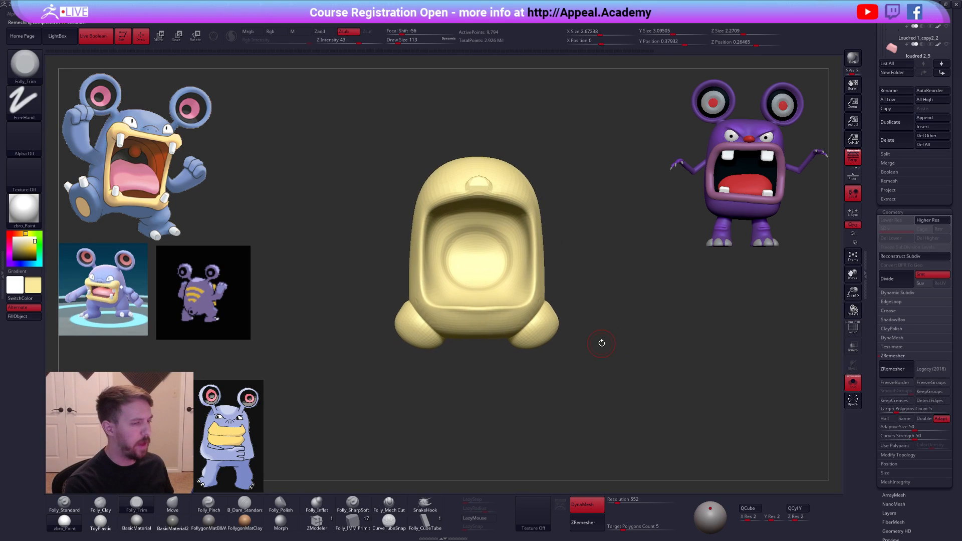
left_click_drag(870, 239, 894, 346)
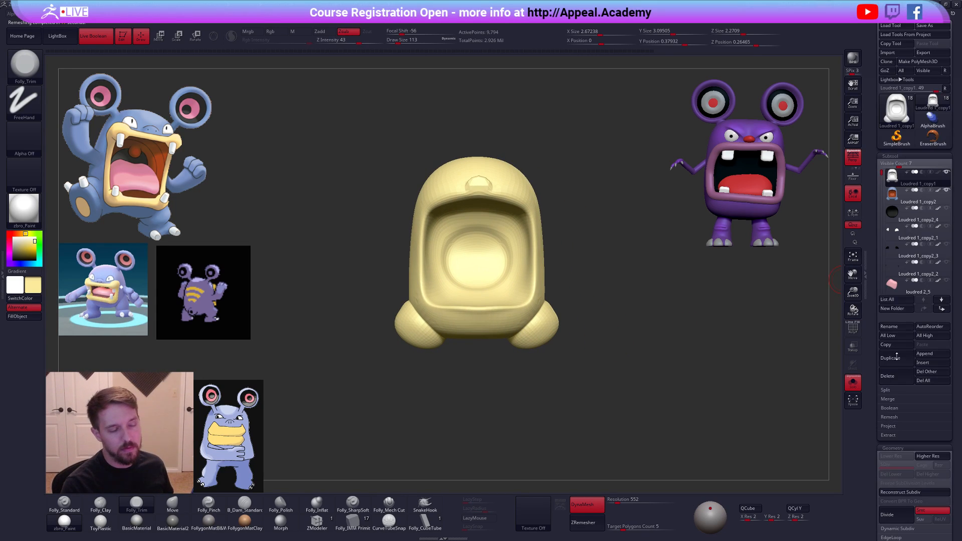
- Compare the remeshed body with the original, then subdivide the remeshed body to level 2
left_click(918, 197)
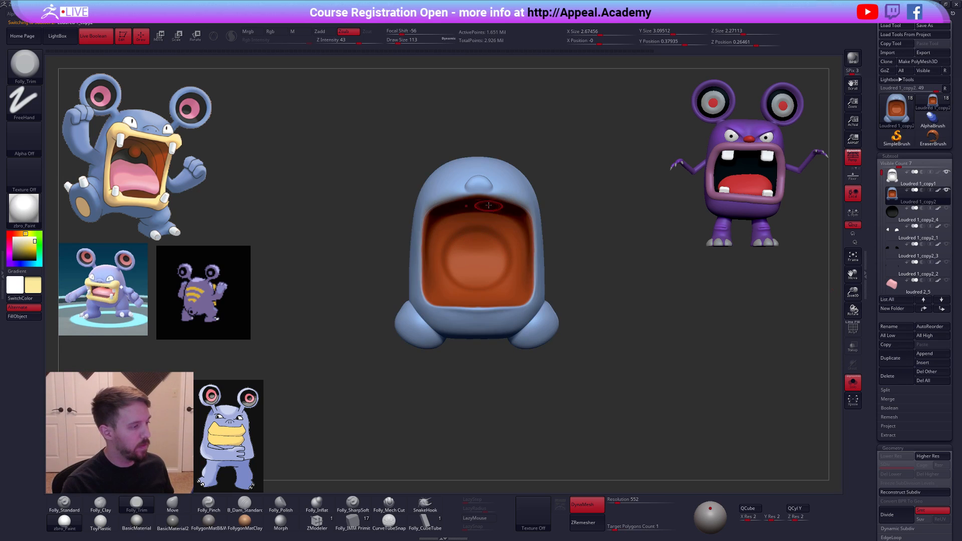
left_click(891, 175)
key("shift+f")
key("shift+f")
key("space")
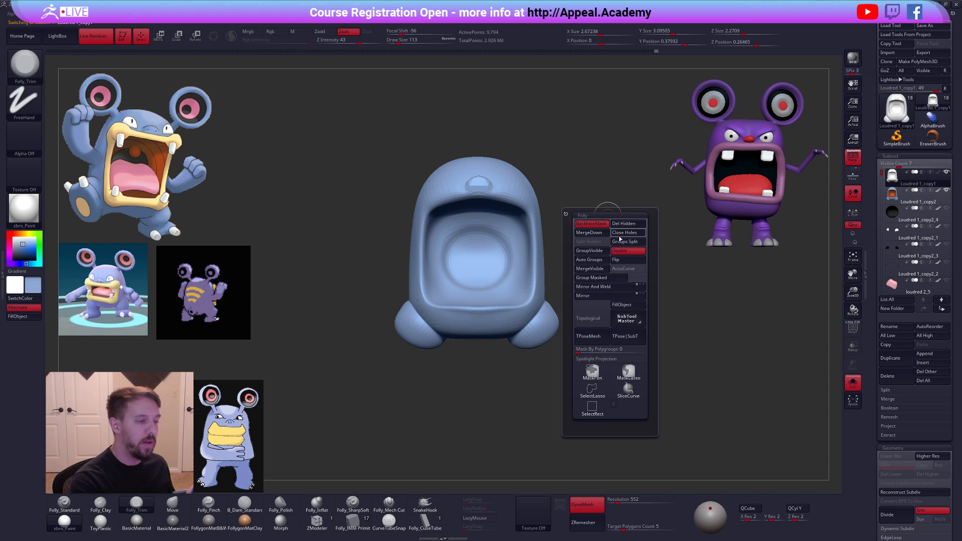
key("ctrl+d")
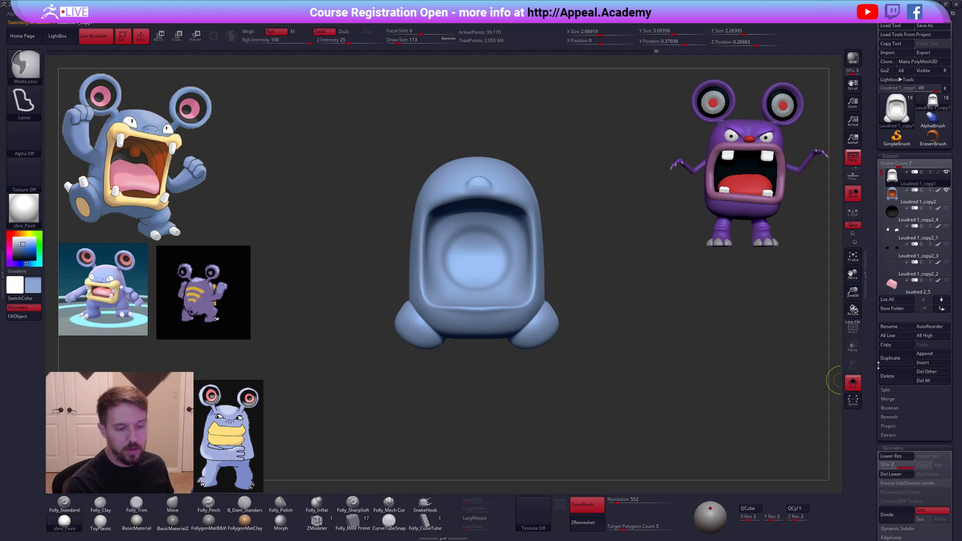
- Try to project details onto a further subdivided duplicate of the remeshed body, and delete that duplicate
left_click(889, 358)
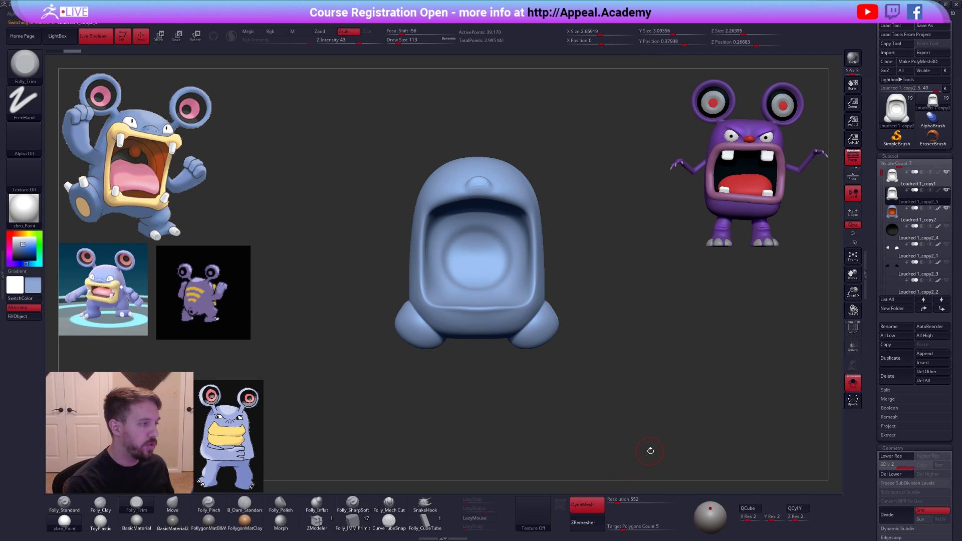
mouse_move(651, 436)
left_mouse_down()
mouse_move(668, 445)
mouse_move(651, 442)
mouse_move(662, 438)
left_mouse_up()
key("ctrl+d")
left_click(895, 427)
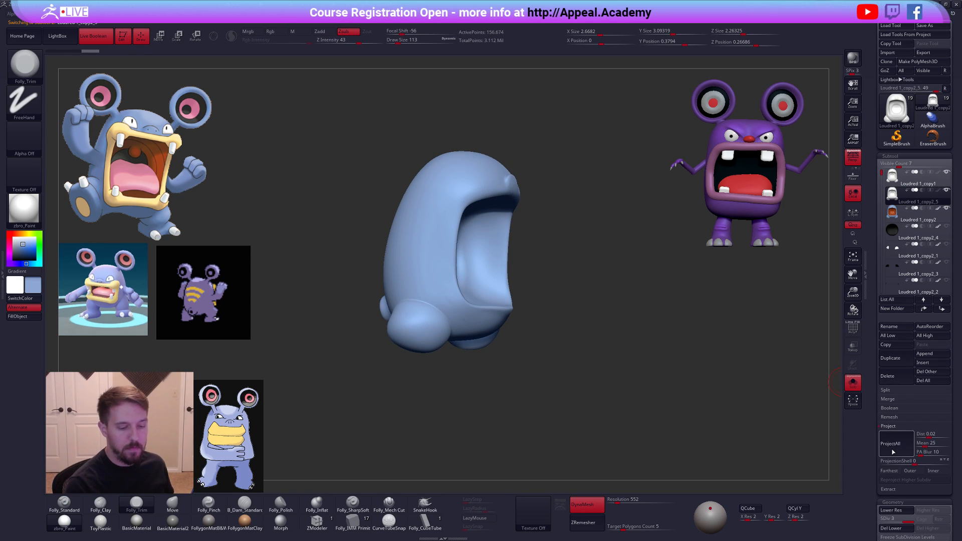
left_click(895, 451)
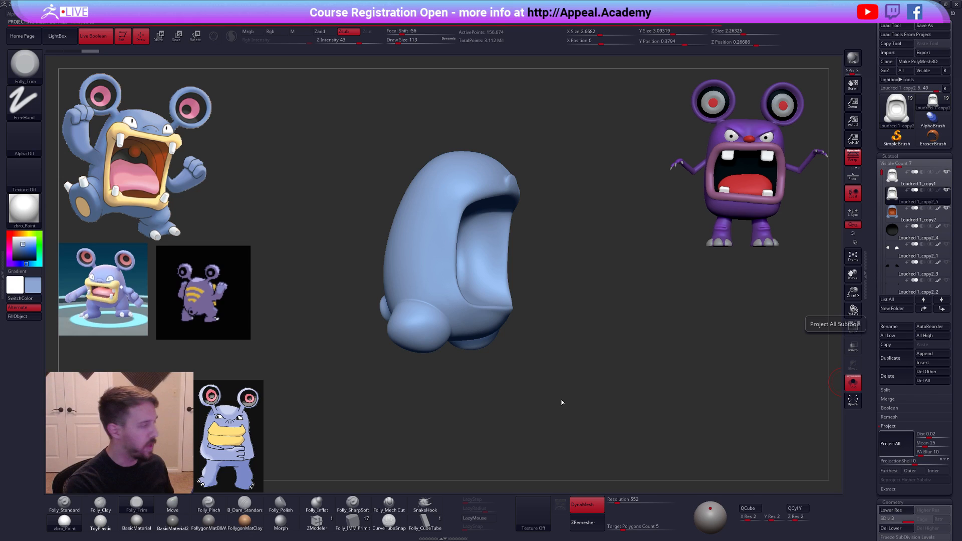
left_click_drag(563, 365, 616, 414)
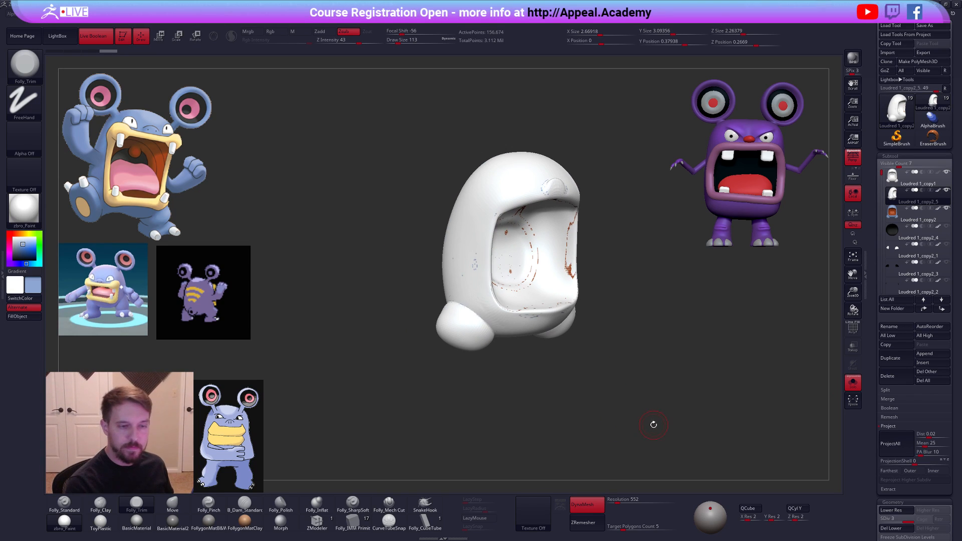
left_click(887, 376)
left_click(827, 392)
left_click(893, 176)
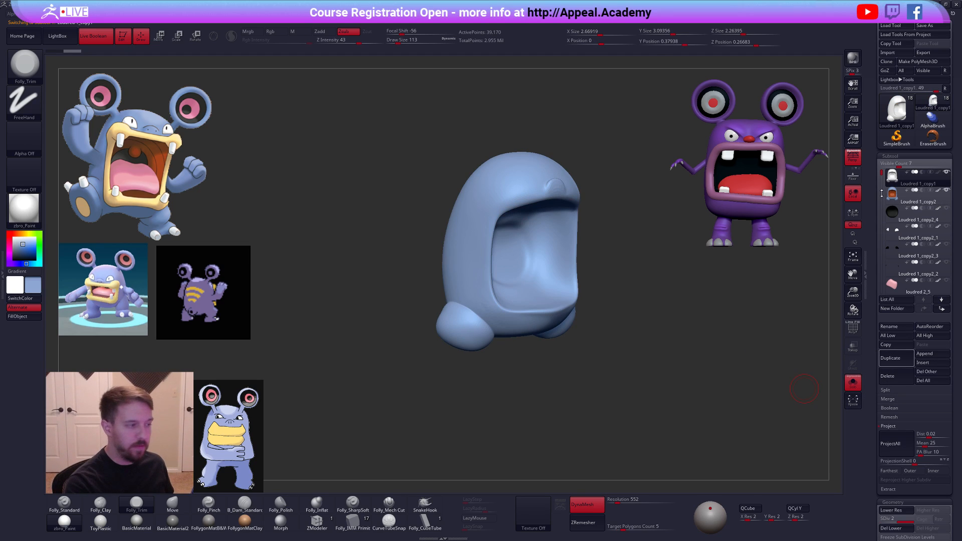
- Project the original body's shape and colors onto the remeshed body at subdivision level 2 and again at level 3
left_click_drag(671, 358, 630, 365)
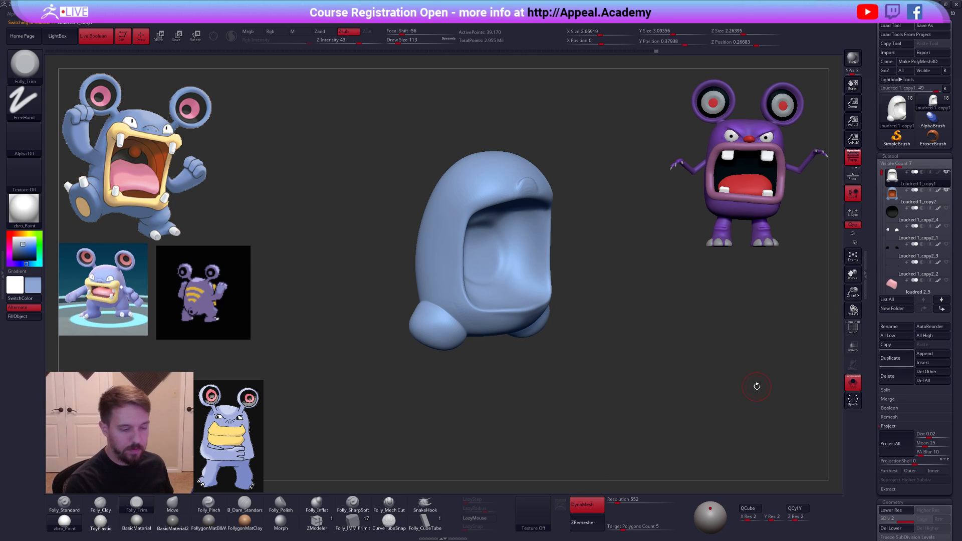
left_click(890, 443)
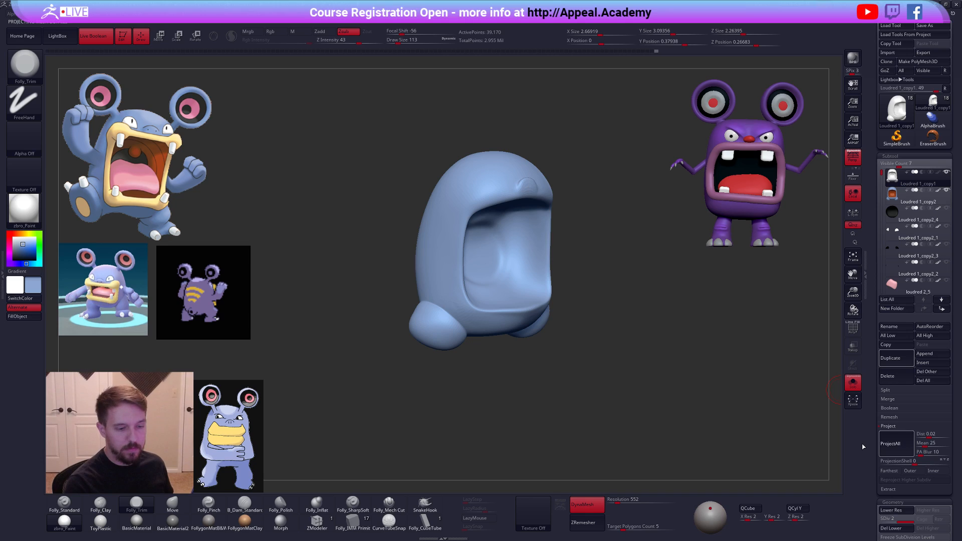
key("ctrl+d")
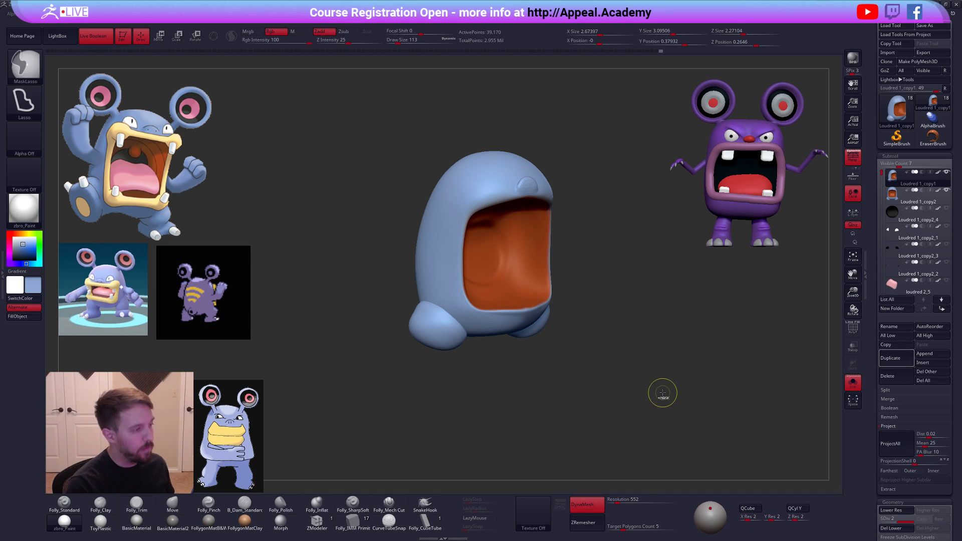
left_click(890, 443)
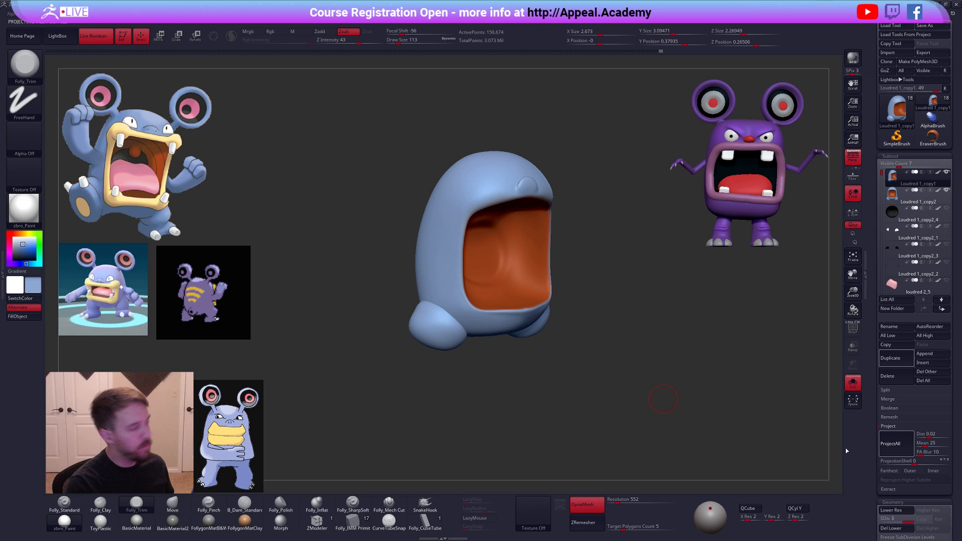
- Subdivide the remeshed body to level 4 and check it from the front
left_click_drag(582, 281, 599, 264, "alt")
key("f")
key("ctrl+d")
left_click_drag(578, 307, 689, 313, "shift")
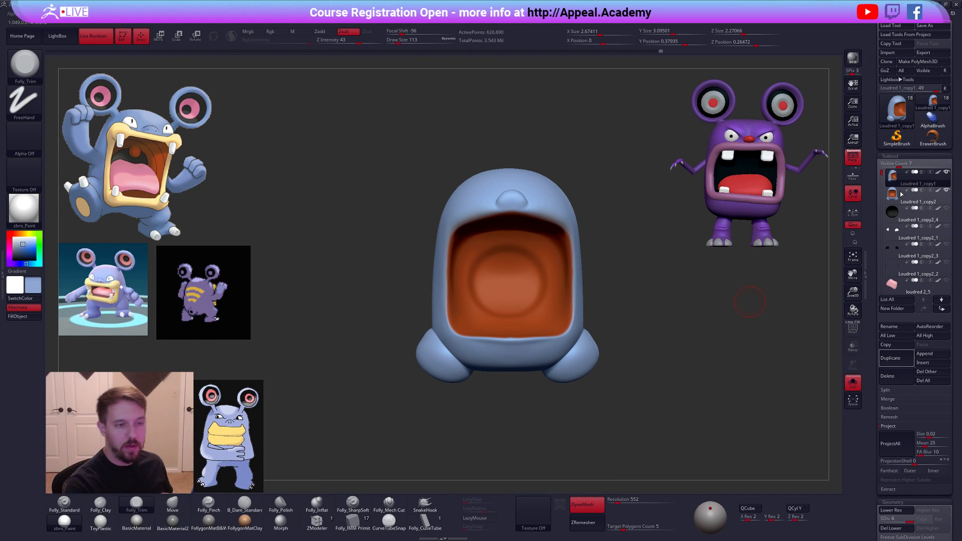
- Delete the old body subtool Loudred 1_copy2, keeping the remeshed version
left_click(894, 195)
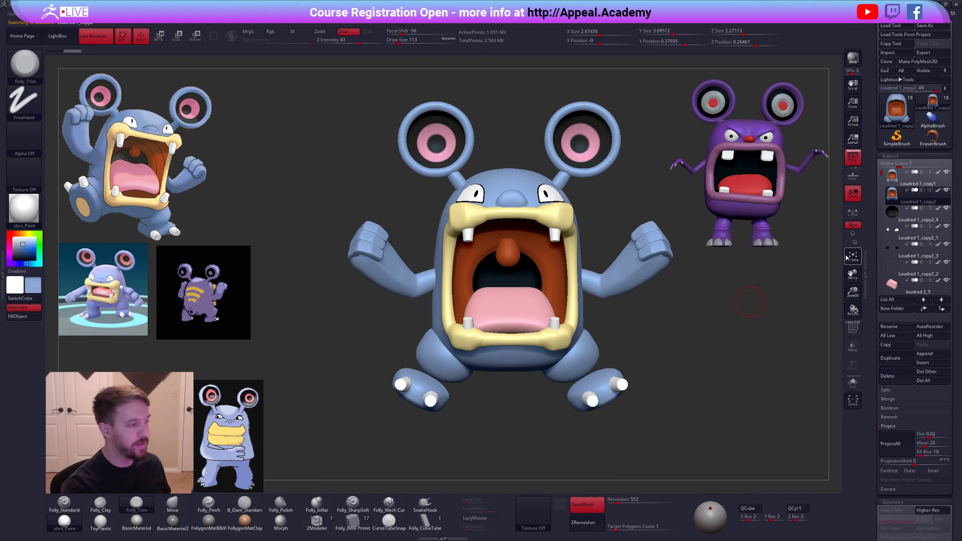
left_click(887, 375)
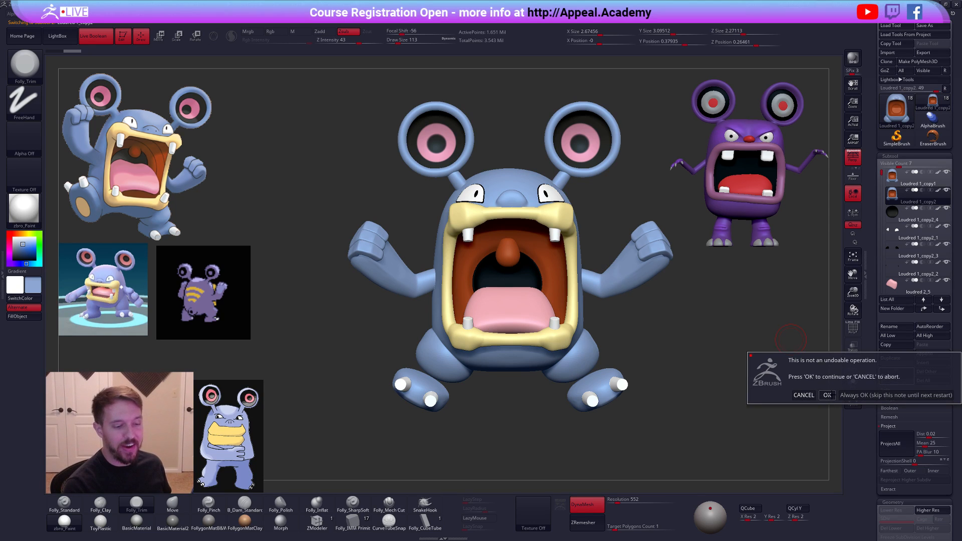
left_click(826, 395)
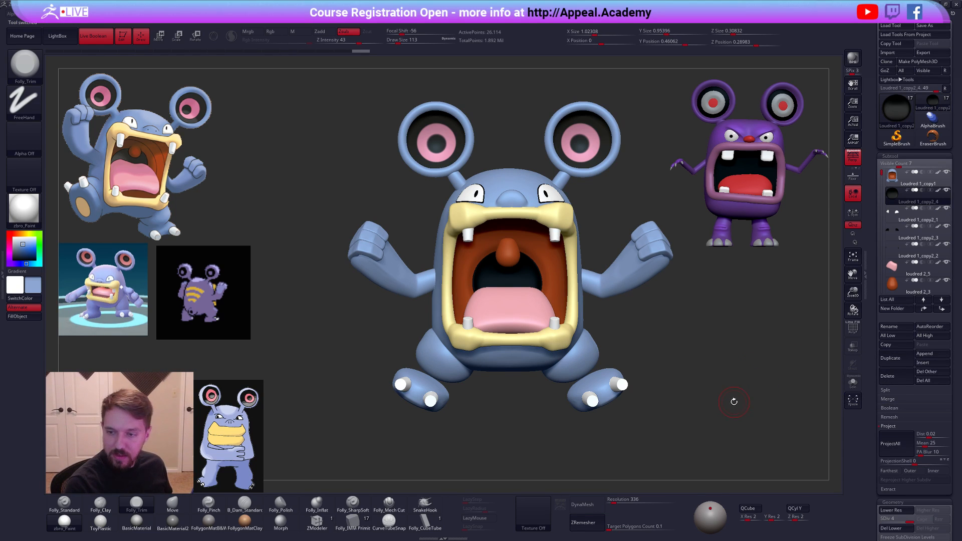
left_click_drag(722, 408, 680, 396)
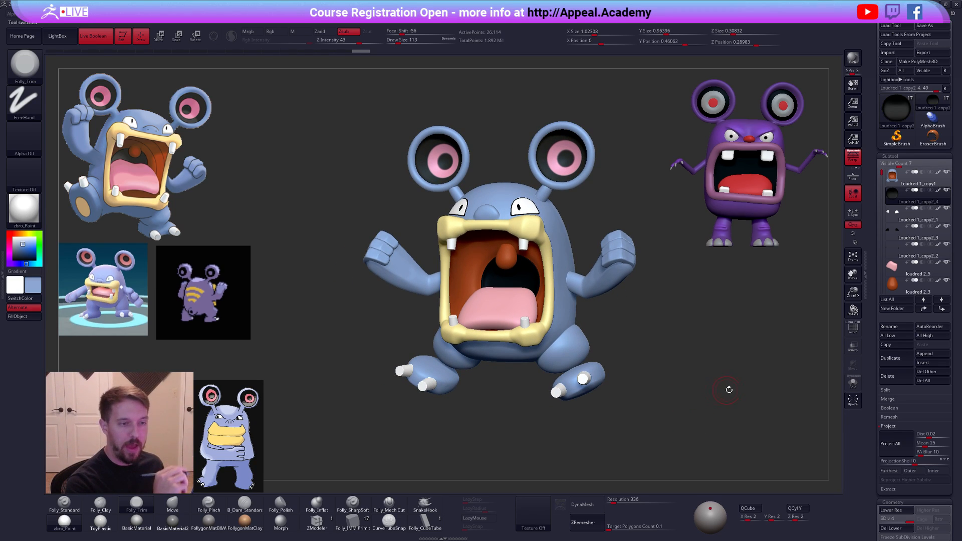
- Isolate the remeshed body at its lowest subdivision level and mask everything except the two legs
left_click(911, 180)
mouse_move(661, 373)
left_mouse_down()
mouse_move(588, 365)
mouse_move(574, 344)
left_mouse_up()
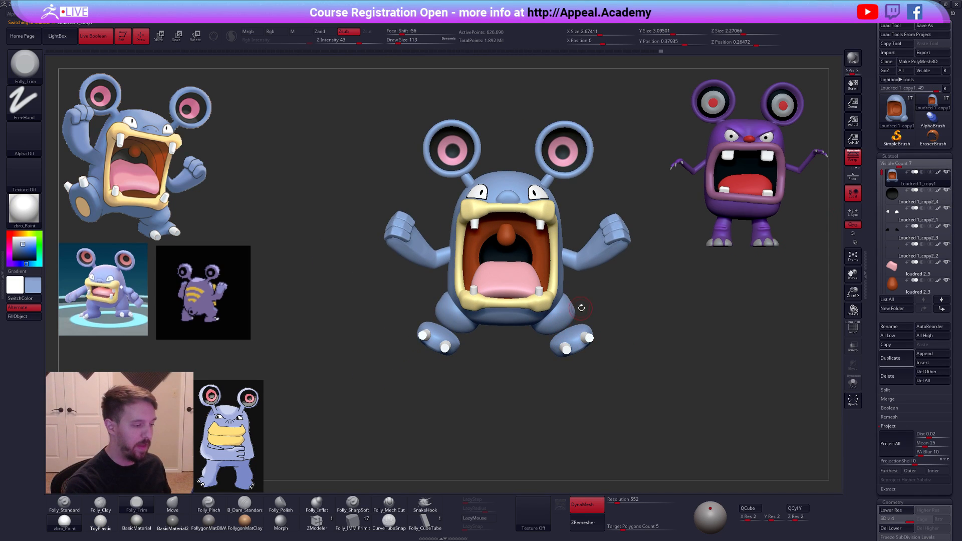
key("b")
key("m")
key("v")
key("shift+d")
left_click_drag(628, 382, 581, 309)
right_click_drag(581, 309, 593, 317)
key("alt+s")
mouse_move(532, 296)
left_mouse_down("ctrl")
mouse_move(621, 301)
mouse_move(502, 371)
mouse_move(505, 363)
left_mouse_up("ctrl")
key("ctrl+i")
- Move the unmasked legs down and outward so they reach the feet
key("w")
mouse_move(586, 288)
left_mouse_down()
mouse_move(586, 352)
mouse_move(596, 354)
left_mouse_up()
key("alt+s")
key("q")
mouse_move(621, 391)
left_mouse_down()
mouse_move(686, 403)
mouse_move(636, 410)
mouse_move(652, 399)
mouse_move(653, 415)
left_mouse_up()
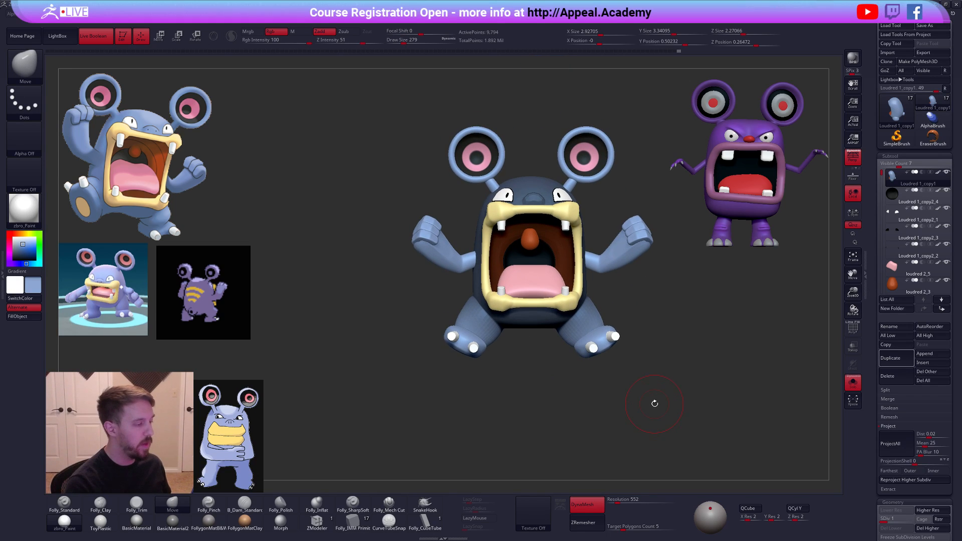
- Refine the leg shapes with the Move brush at draw size 265 and smoothing, checking them against the feet
key("alt+s")
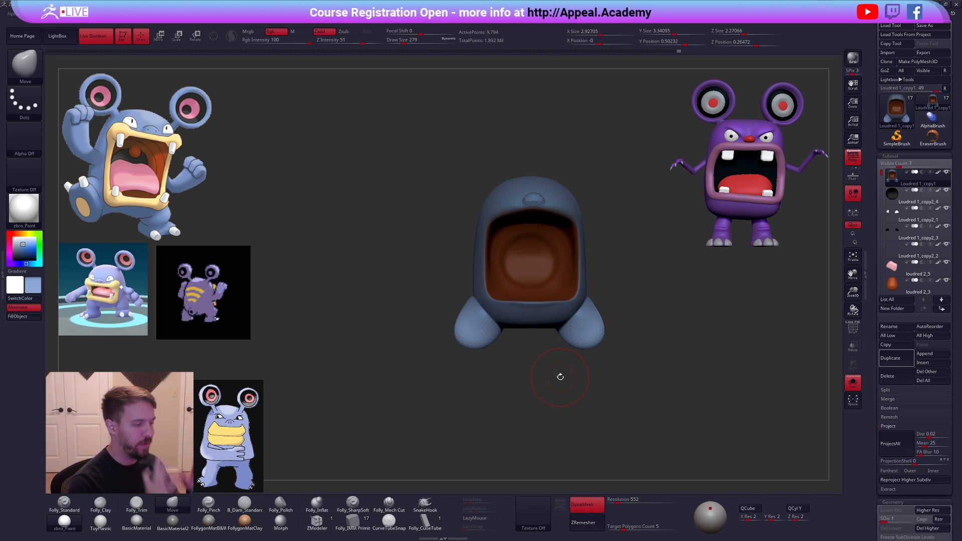
key("space")
left_click_drag(579, 341, 568, 341)
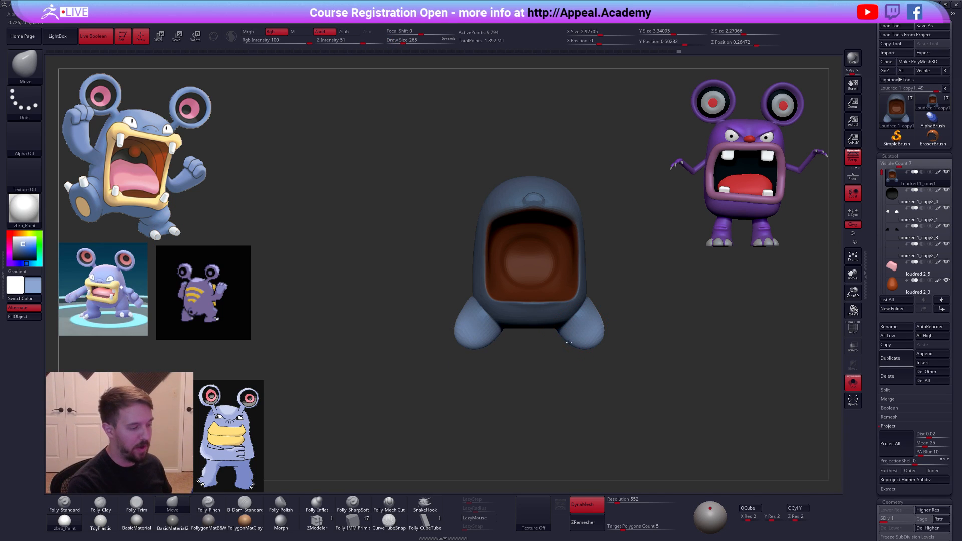
key("alt+s")
left_click_drag(650, 377, 612, 423)
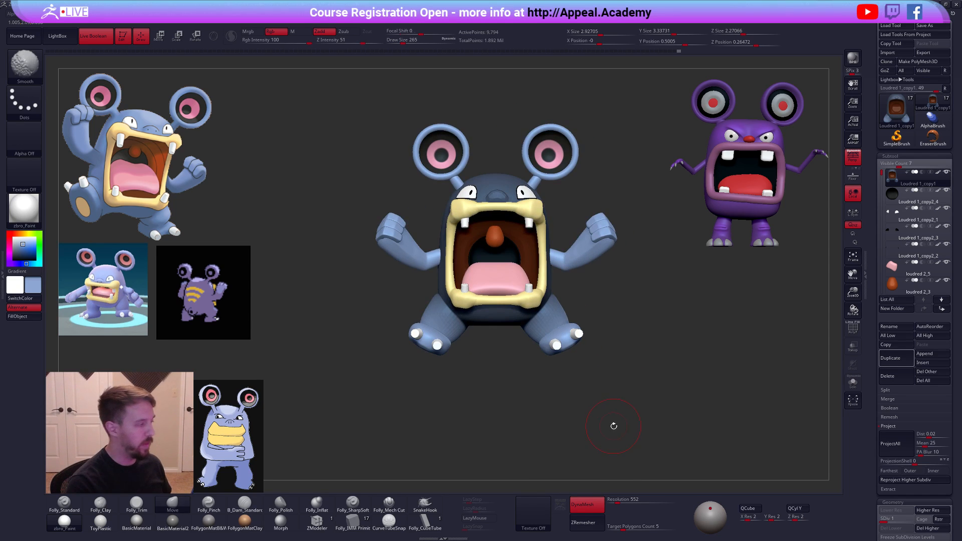
- Remask the torso, scale and reposition the legs to fit the feet, and clear the mask
key("alt+s")
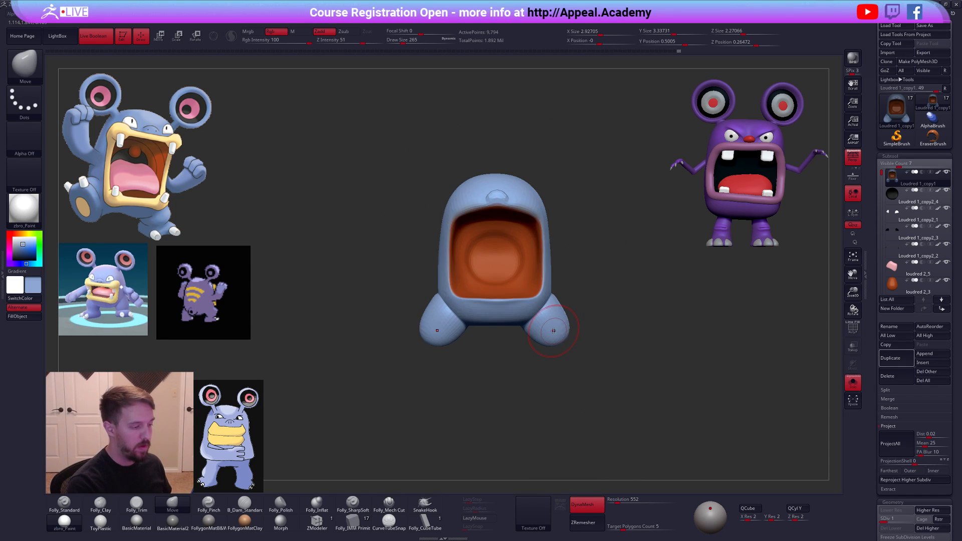
key("e")
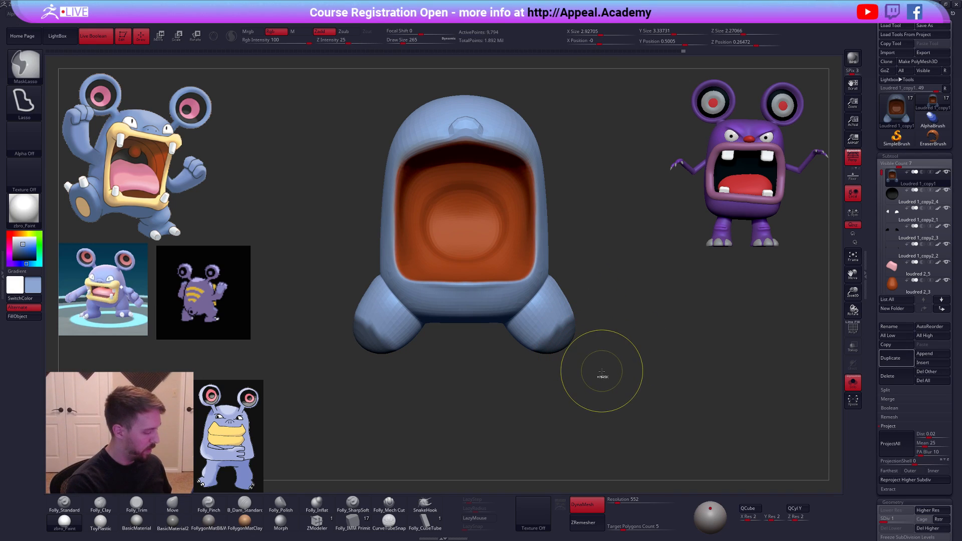
left_click(572, 348, "ctrl")
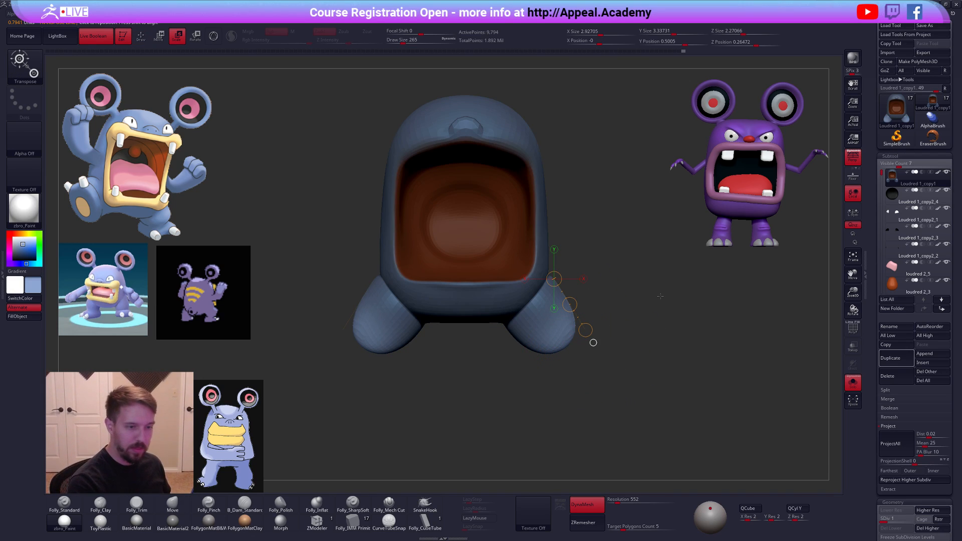
mouse_move(591, 338)
left_mouse_down()
mouse_move(567, 370)
mouse_move(573, 330)
mouse_move(599, 323)
left_mouse_up()
key("w")
left_click_drag(554, 344, 576, 326)
key("q")
mouse_move(626, 304)
left_mouse_down("ctrl")
mouse_move(689, 380)
mouse_move(666, 384)
left_mouse_up("ctrl")
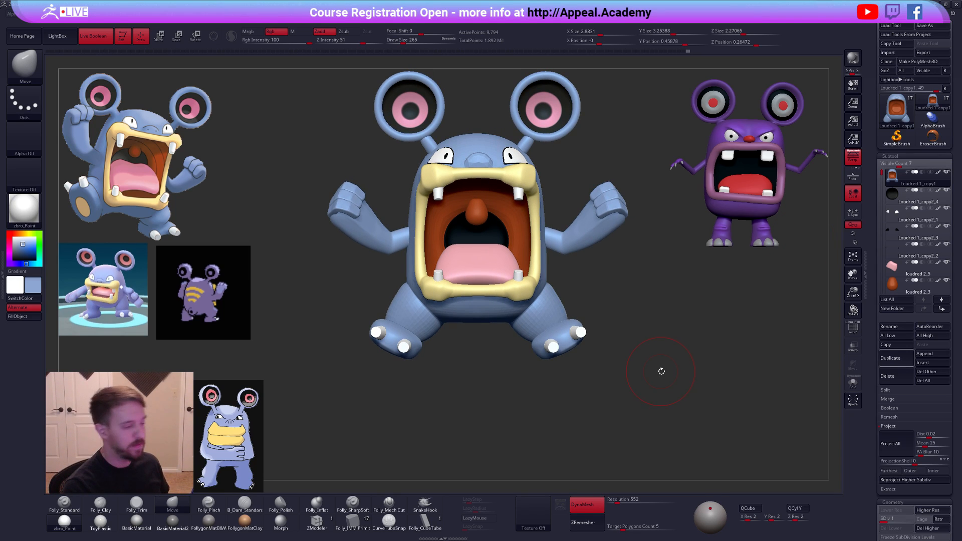
- Fine-tune the legs around the feet with the Move brush, previewing the result at higher subdivision levels
left_click_drag(599, 321, 602, 337, "alt")
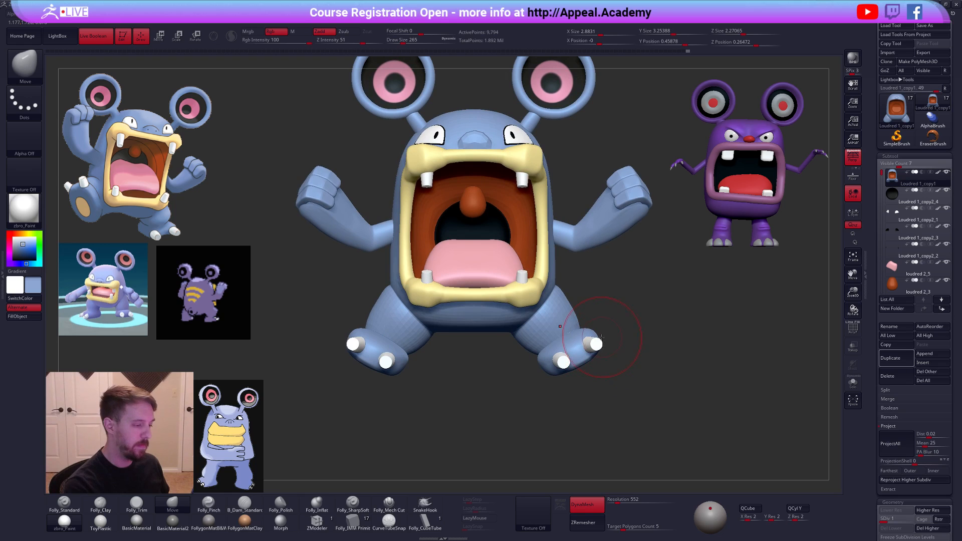
left_click_drag(831, 226, 589, 374, "alt")
mouse_move(643, 414)
left_mouse_down()
mouse_move(711, 415)
mouse_move(635, 419)
mouse_move(648, 414)
mouse_move(640, 406)
mouse_move(603, 427)
mouse_move(560, 408)
mouse_move(570, 419)
left_mouse_up()
key("d")
key("d")
key("d")
key("alt+s")
key("shift+d")
key("shift+d")
key("shift+d")
- Soften the creases where the legs join the body with the Folly_Trim brush at draw size 170 and subdivision level 2
key("space")
left_click_drag(570, 331, 566, 330)
key("3")
mouse_move(542, 333)
right_mouse_down()
mouse_move(562, 350)
mouse_move(533, 349)
right_mouse_up()
key("d")
key("space")
left_click_drag(532, 348, 530, 349)
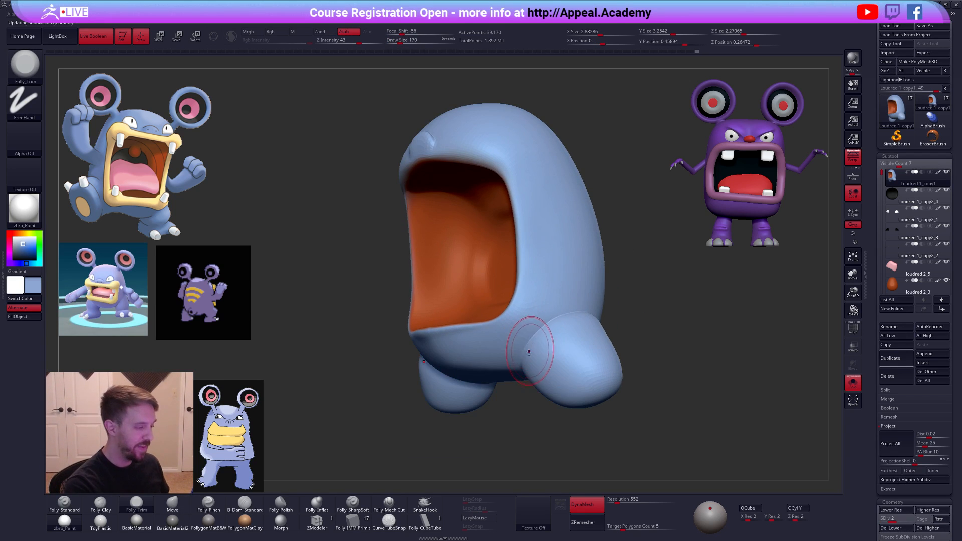
mouse_move(534, 348)
right_mouse_down()
mouse_move(574, 313)
mouse_move(615, 319)
right_mouse_up()
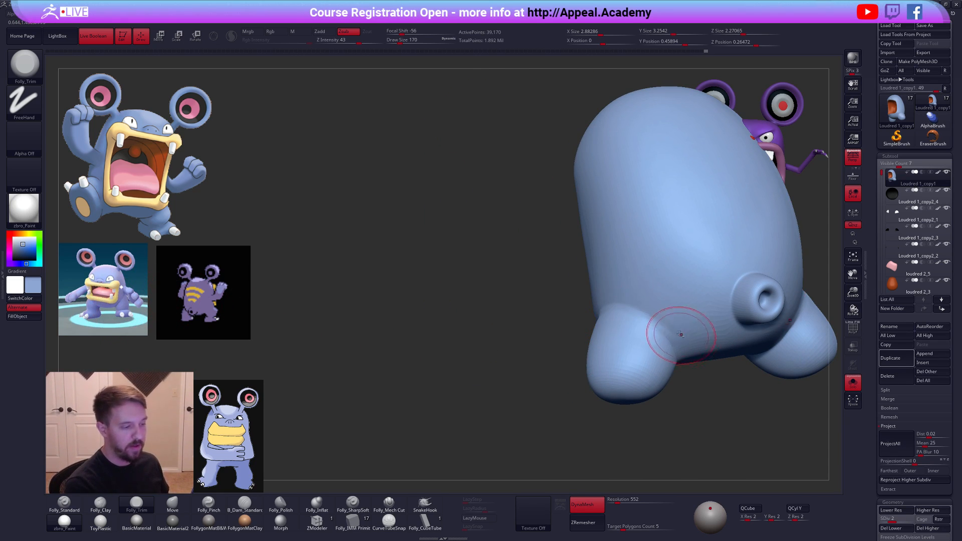
key("shift")
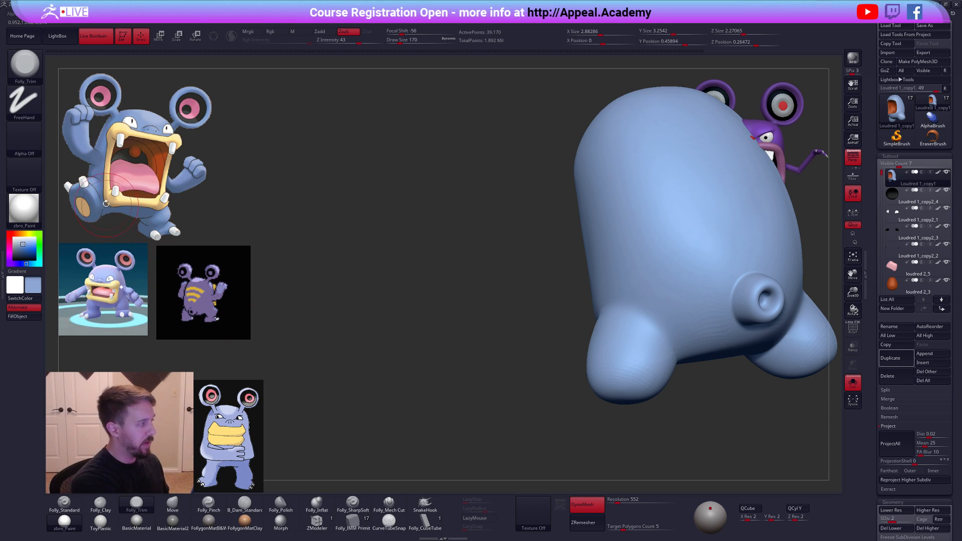
mouse_move(431, 332)
left_mouse_down()
mouse_move(608, 322)
mouse_move(592, 310)
left_mouse_up()
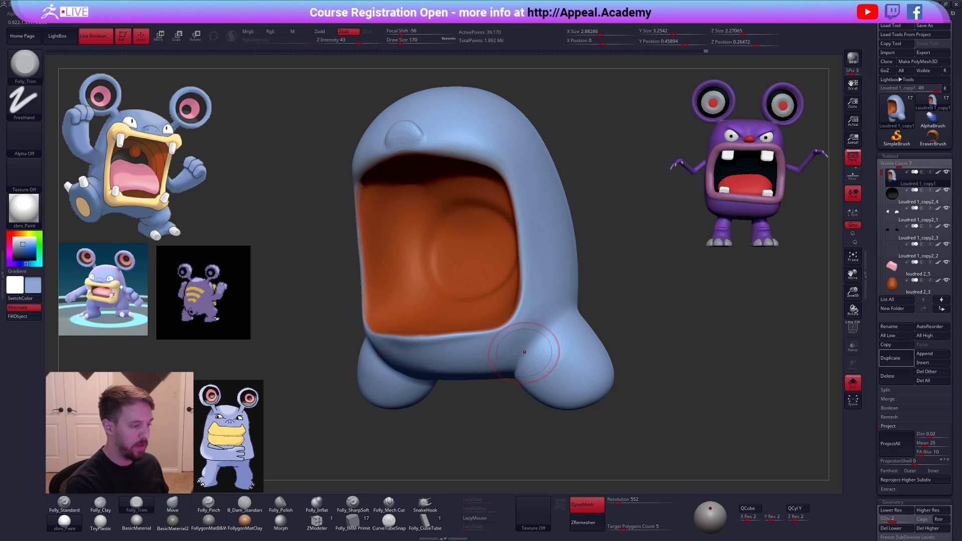
right_click_drag(535, 345, 516, 343)
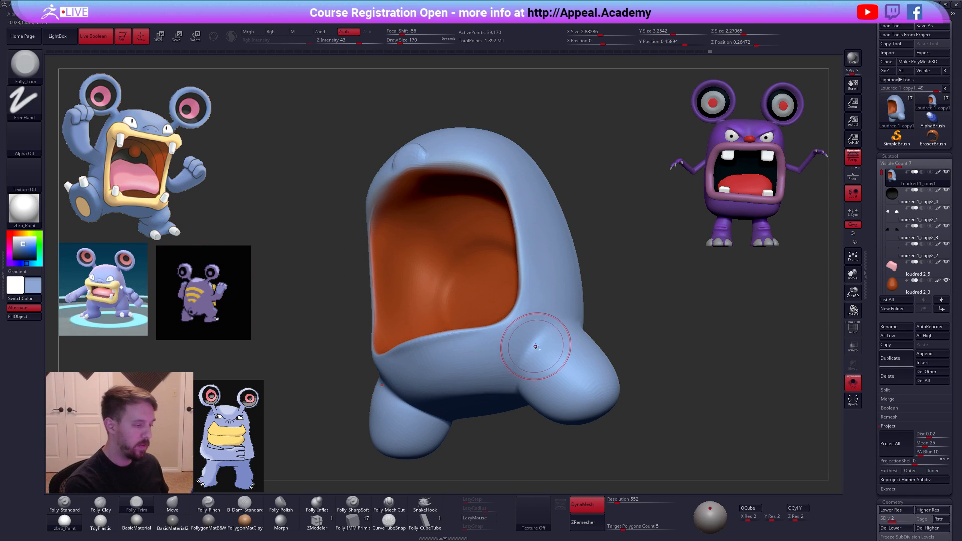
- Fill the leg-to-body transitions with the Folly_Clay brush at subdivision level 3, smoothing around the hips
key("2")
mouse_move(539, 364)
left_mouse_down("shift")
mouse_move(543, 350)
mouse_move(556, 360)
left_mouse_up("shift")
mouse_move(556, 361)
right_mouse_down("shift")
mouse_move(585, 381)
mouse_move(566, 345)
mouse_move(588, 342)
mouse_move(575, 323)
mouse_move(489, 344)
mouse_move(524, 326)
mouse_move(507, 370)
right_mouse_up("shift")
key("alt+s")
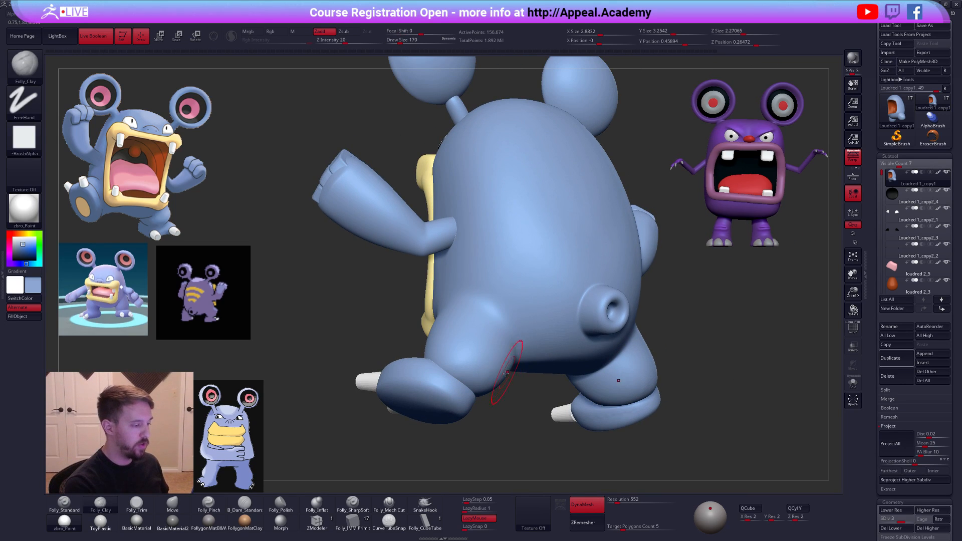
right_click_drag(595, 317, 511, 346)
left_click_drag(511, 346, 488, 326, "shift")
mouse_move(470, 341)
right_mouse_down()
mouse_move(515, 348)
mouse_move(491, 352)
mouse_move(501, 335)
right_mouse_up()
- Resize the clay brush and keep blending the hips into the body with smoothing strokes
key("space")
left_click_drag(500, 334, 498, 335)
right_click_drag(506, 343, 479, 341)
left_click_drag(478, 338, 471, 343, "shift")
mouse_move(444, 353)
right_mouse_down("alt")
mouse_move(541, 358)
mouse_move(549, 335)
right_mouse_up("alt")
left_click_drag(541, 361, 551, 370, "shift")
- Refine the inner legs at a lower subdivision level, return to level 4 and review the whole character from the front
mouse_move(526, 373)
right_mouse_down("ctrl")
mouse_move(508, 360)
mouse_move(516, 323)
right_mouse_up("ctrl")
key("shift+d")
key("shift+d")
left_click_drag(515, 360, 492, 399)
key("d")
key("d")
key("d")
right_click_drag(554, 383, 577, 403, "shift")
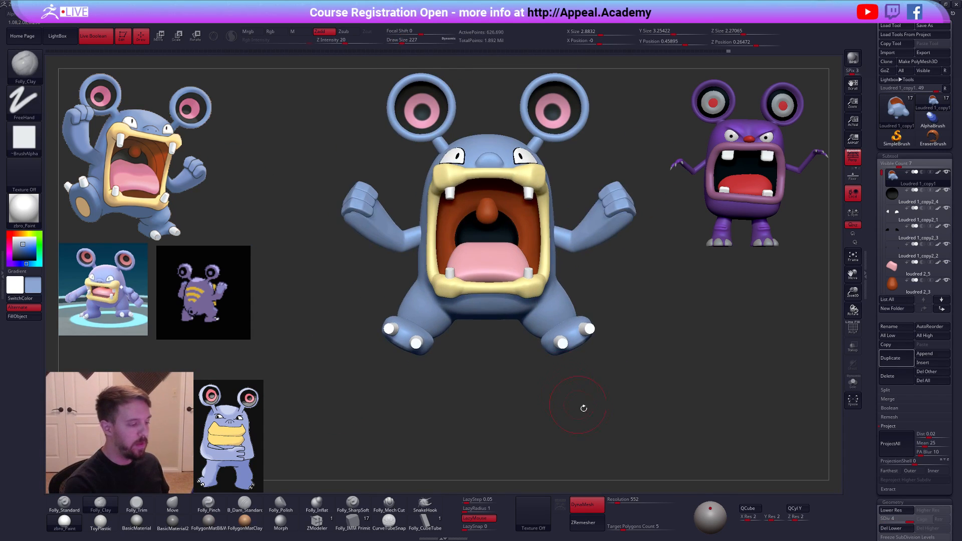
right_click_drag(658, 404, 646, 430, "alt")
right_click_drag(671, 380, 649, 383, "ctrl")
right_click_drag(649, 383, 667, 433, "alt")
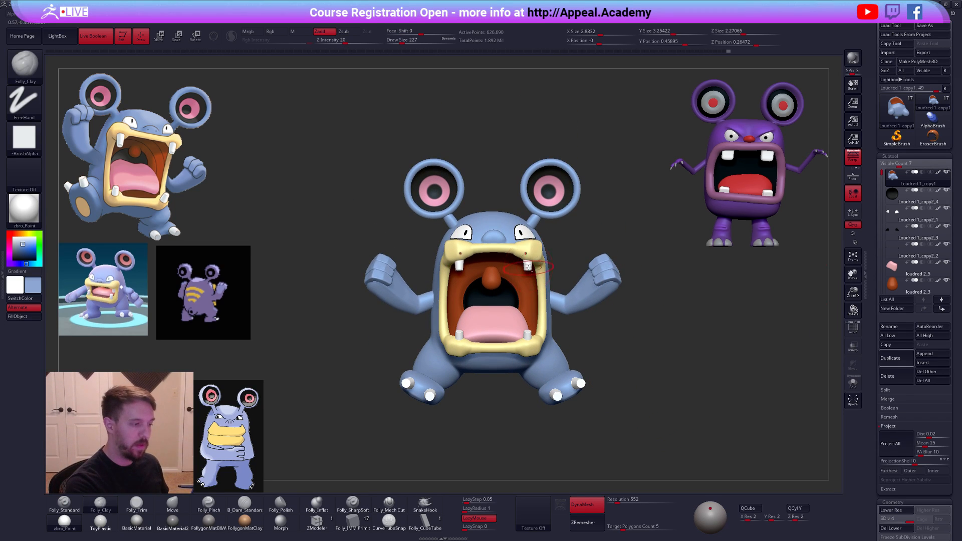
- Merge the front teeth subtool down with the other teeth subtool and accept that the operation cannot be undone
left_click(527, 265, "alt")
left_click_drag(881, 229, 881, 238)
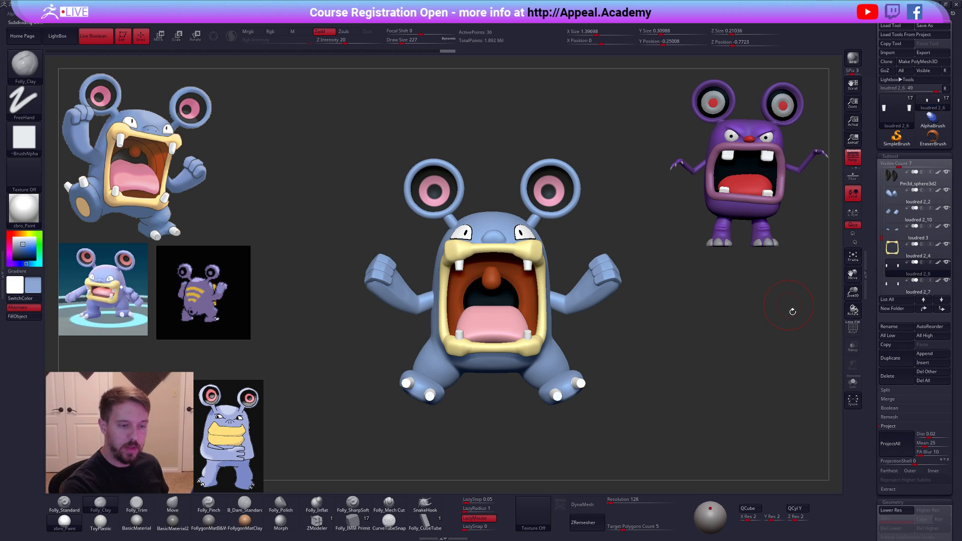
key("ctrl+shift+f")
left_click(677, 288)
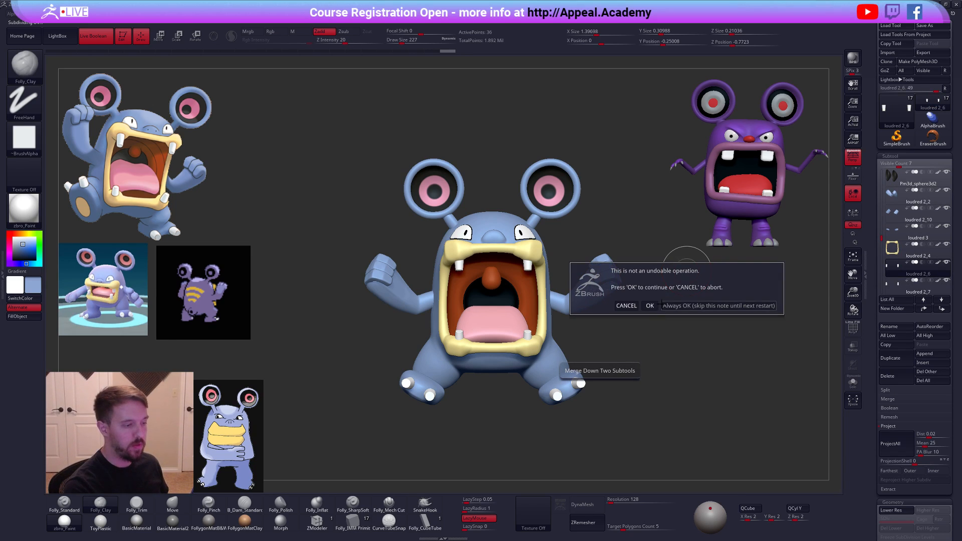
left_click(651, 305)
- Isolate the merged teeth in the view and subdivide them up to level 7
key("shift+s")
key("f")
key("space")
left_click(584, 302)
key("ctrl+d")
key("ctrl+d")
key("ctrl+d")
key("ctrl+d")
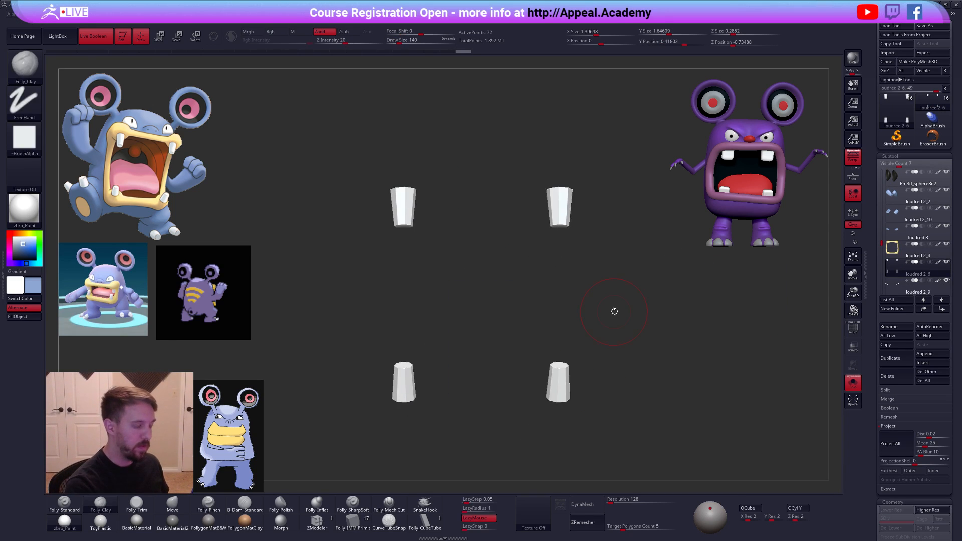
key("ctrl+d")
key("ctrl+d")
- Try to soften the lower tooth's edges with smoothing and Move brush strokes while checking its wireframe
key("space")
key("4")
mouse_move(576, 376)
left_mouse_down()
mouse_move(556, 404)
mouse_move(562, 363)
mouse_move(576, 401)
left_mouse_up()
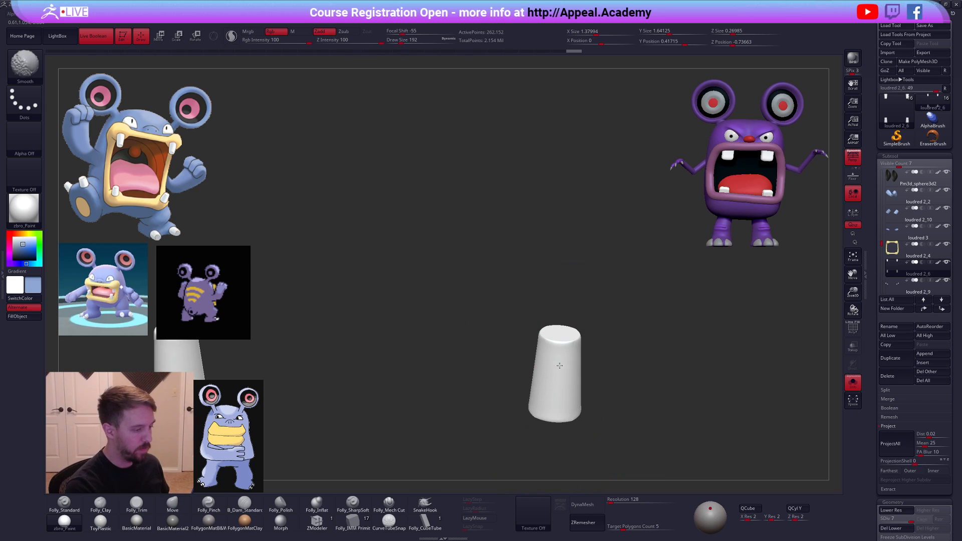
key("space")
left_click_drag(581, 350, 571, 351)
key("ctrl+z")
key("shift+f")
key("shift+f")
left_click_drag(674, 392, 654, 349, "alt")
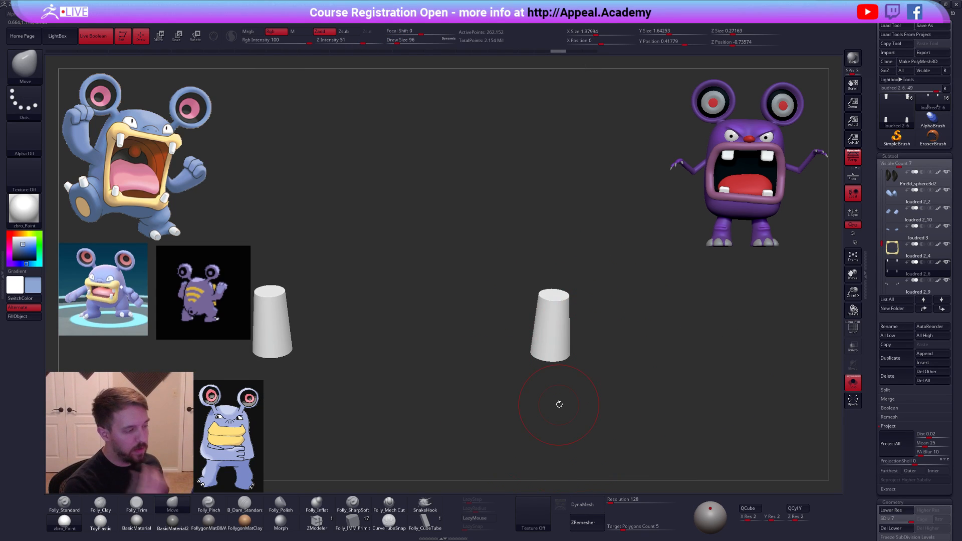
key("shift+f")
mouse_move(581, 344)
left_mouse_down()
mouse_move(566, 325)
mouse_move(570, 352)
left_mouse_up()
key("space")
left_click_drag(679, 420, 665, 405, "alt")
key("shift+f")
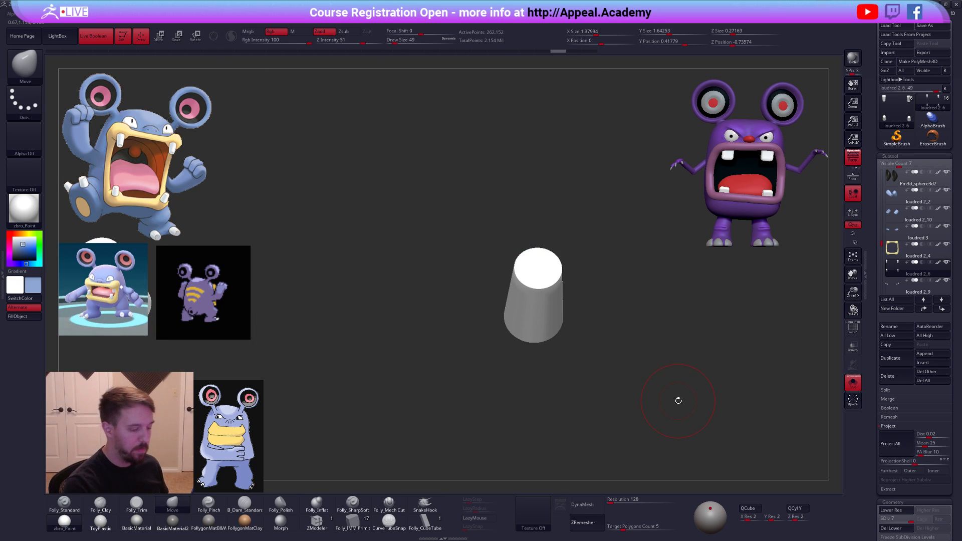
- Try remeshing the teeth with DynaMesh at resolution 552 without freezing subdivision levels, and smooth the tooth's rim
left_click(582, 504)
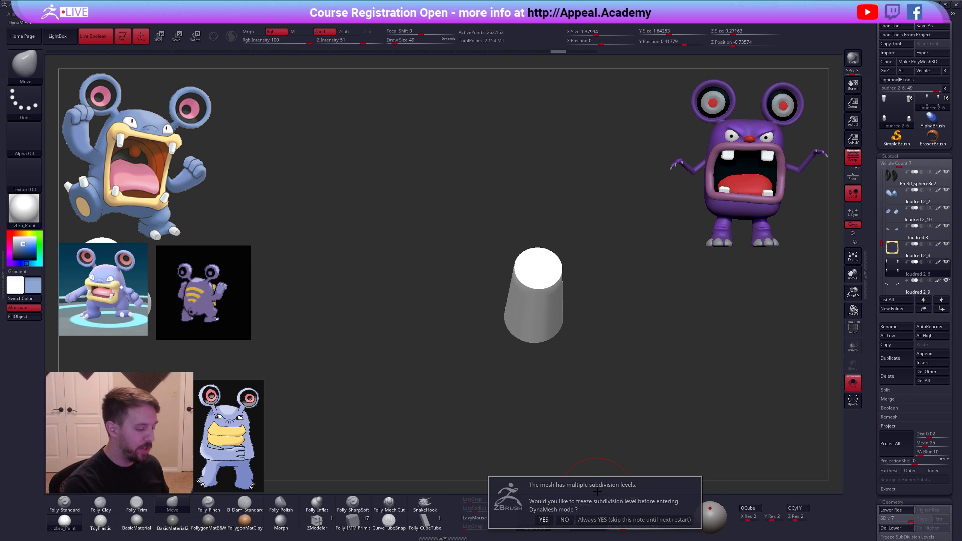
left_click(564, 520)
left_click_drag(678, 434, 648, 408, "ctrl")
key("space")
left_click_drag(596, 312, 598, 312)
left_click_drag(545, 295, 531, 320, "shift")
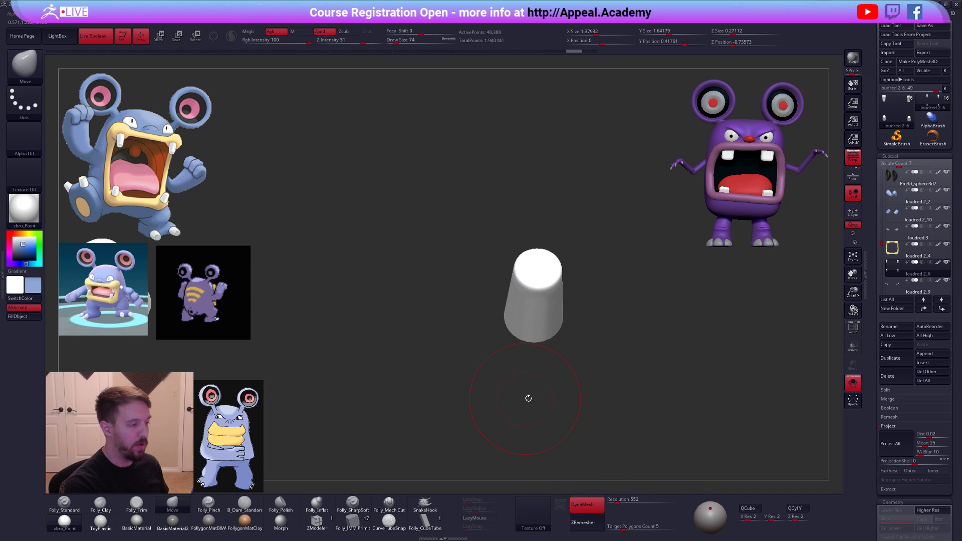
left_click_drag(524, 397, 540, 350)
left_click_drag(542, 317, 549, 289, "shift")
key("ctrl+z")
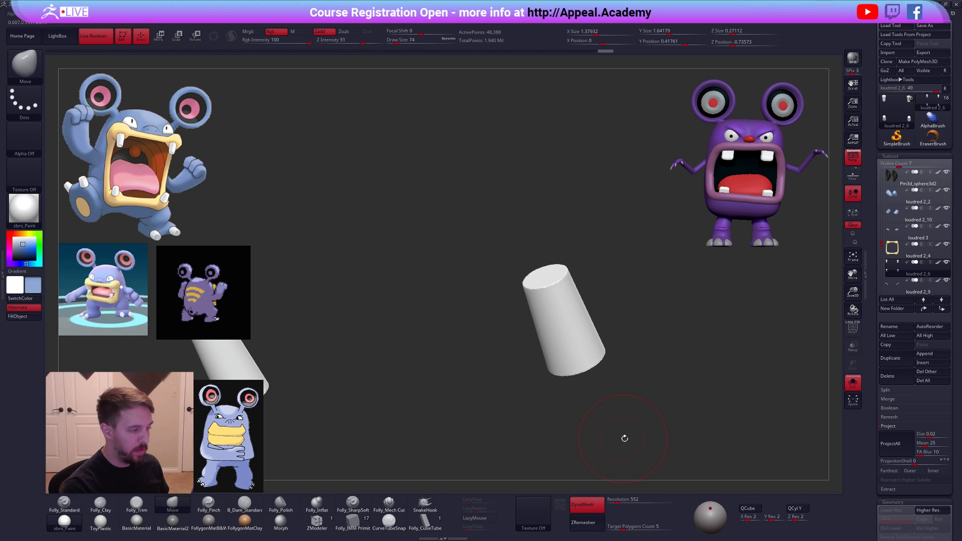
key("ctrl+z")
- DynaMesh the teeth at resolution 1064 without freezing subdivision levels, and smooth the rims at the tooth ends
left_click(582, 504)
left_click(565, 520)
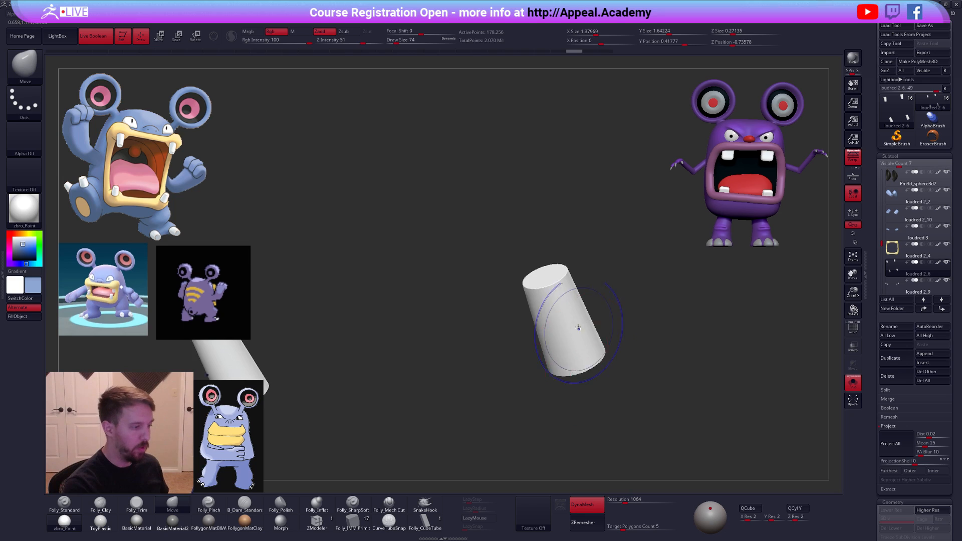
right_click_drag(550, 289, 540, 253)
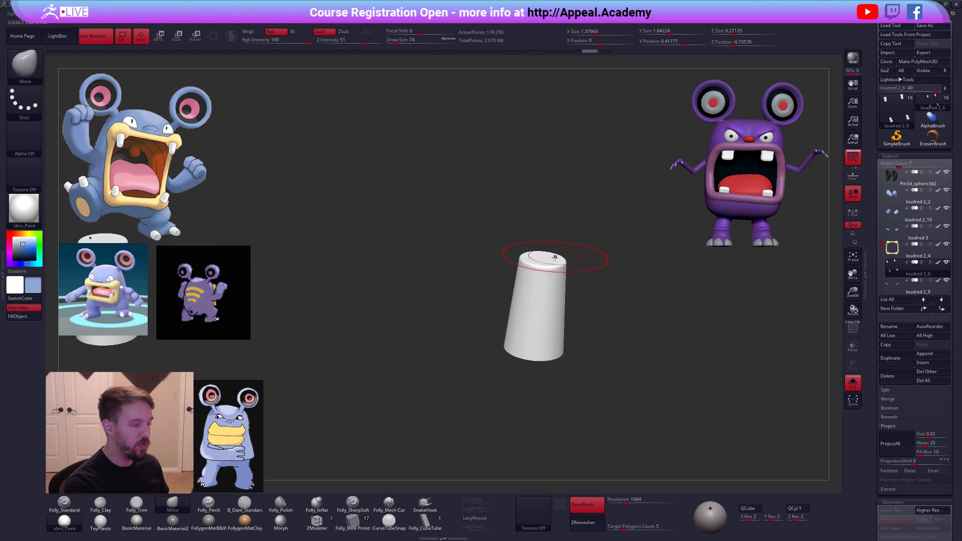
mouse_move(553, 292)
right_mouse_down("alt")
mouse_move(558, 358)
mouse_move(554, 281)
right_mouse_up("alt")
right_click_drag(565, 113, 524, 244, "alt")
mouse_move(486, 330)
right_mouse_down("alt")
mouse_move(505, 277)
mouse_move(519, 313)
right_mouse_up("alt")
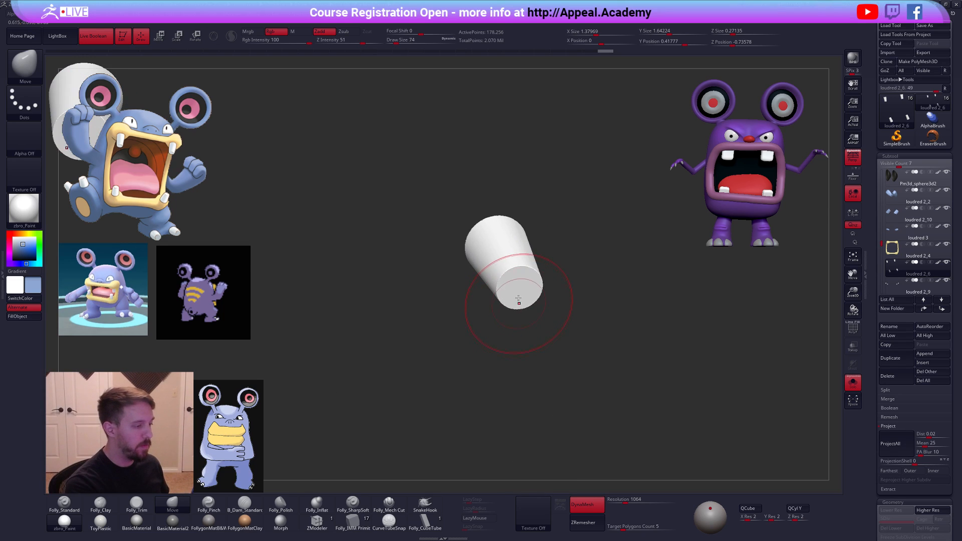
left_click_drag(519, 307, 516, 280, "shift")
right_click_drag(495, 277, 493, 227, "ctrl")
- ZRemesh all four teeth with a target polygon count of 1
key("alt+s")
mouse_move(666, 384)
right_mouse_down()
mouse_move(639, 399)
mouse_move(635, 326)
right_mouse_up()
key("alt+s")
left_click(603, 507)
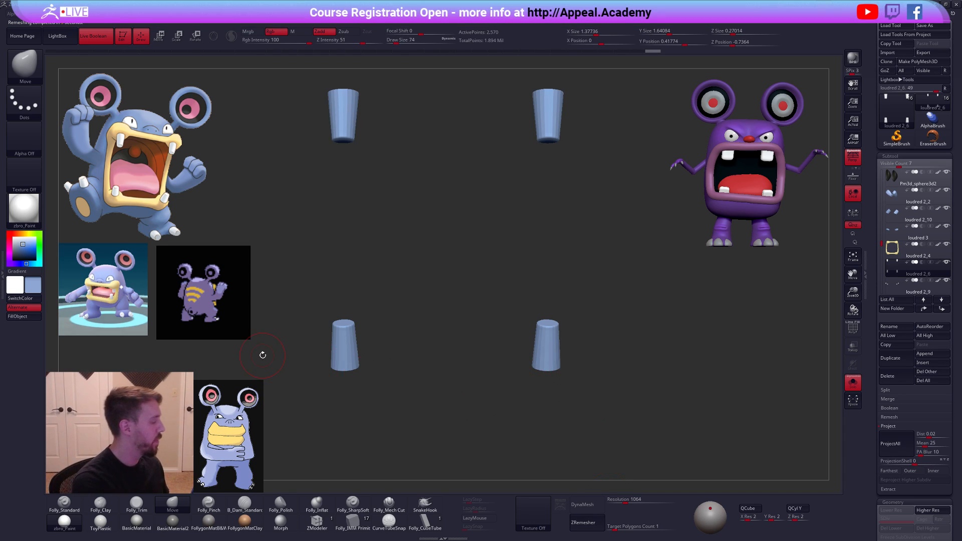
- Swap the teeth colour to white, subdivide them to level 3 and soften their ends
key("v")
right_click_drag(511, 346, 586, 381)
key("ctrl+d")
key("space")
left_click_drag(561, 321, 558, 321)
key("ctrl+d")
right_click_drag(556, 320, 549, 346)
key("space")
left_click_drag(550, 307, 549, 308)
right_click_drag(549, 308, 555, 310)
- Refine the tooth's flat end against its wireframe with the draw size set to 33
key("shift+f")
key("shift+f")
key("space")
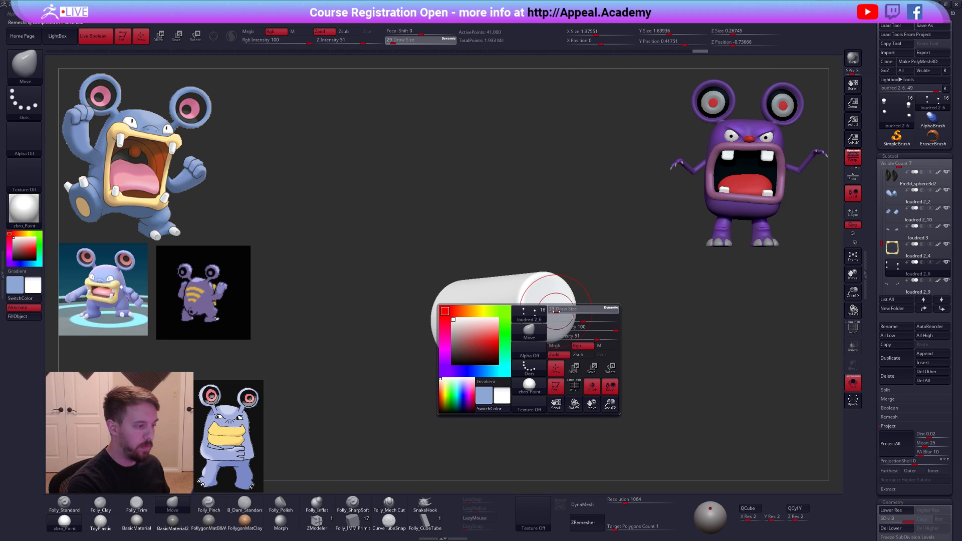
left_click_drag(556, 312, 558, 311)
right_click_drag(558, 311, 550, 307)
key("shift+f")
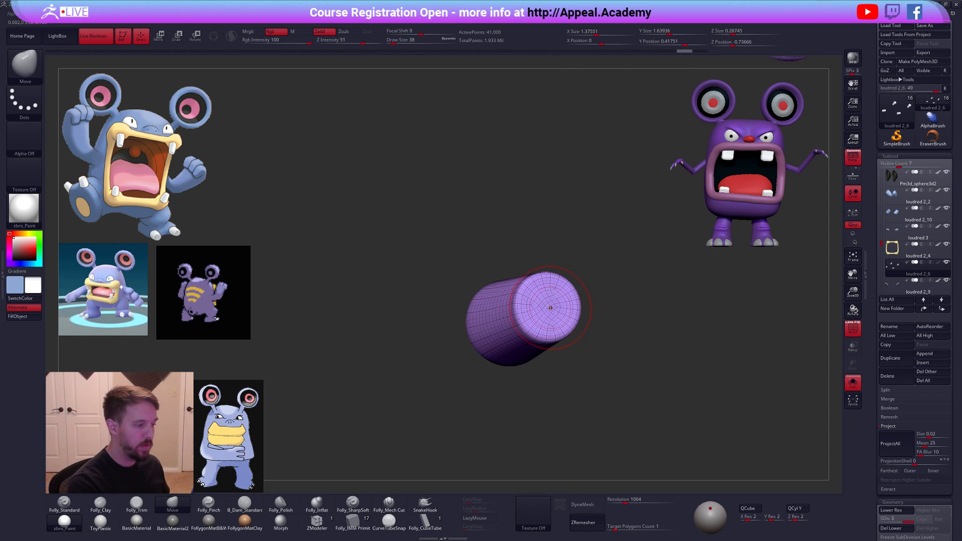
key("space")
left_click_drag(550, 307, 550, 308)
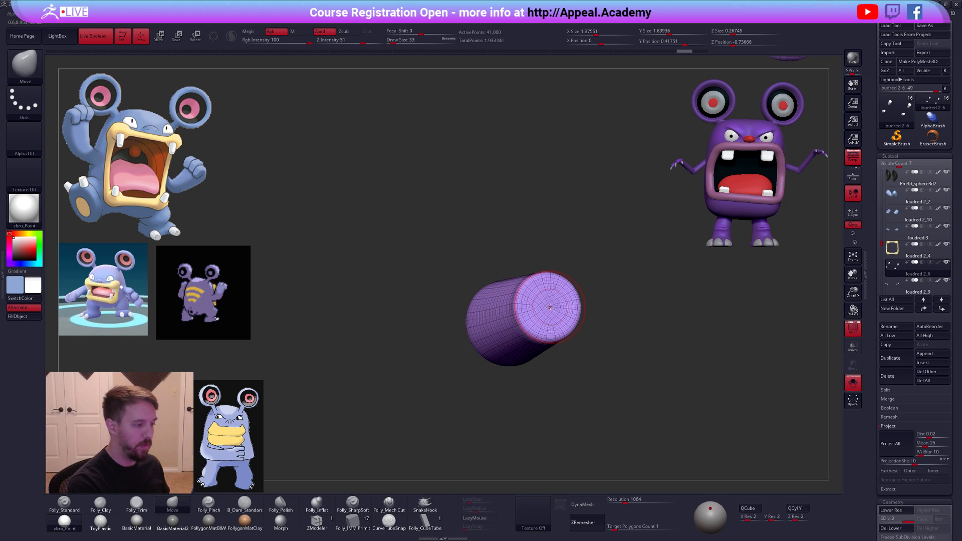
key("shift+f")
- Bring the whole character back into view and subdivide the teeth to level 4
mouse_move(542, 309)
right_mouse_down()
mouse_move(531, 351)
mouse_move(547, 315)
mouse_move(497, 407)
mouse_move(549, 193)
mouse_move(520, 277)
mouse_move(531, 276)
mouse_move(617, 379)
mouse_move(613, 368)
right_mouse_up()
key("ctrl+shift+alt+s")
key("f")
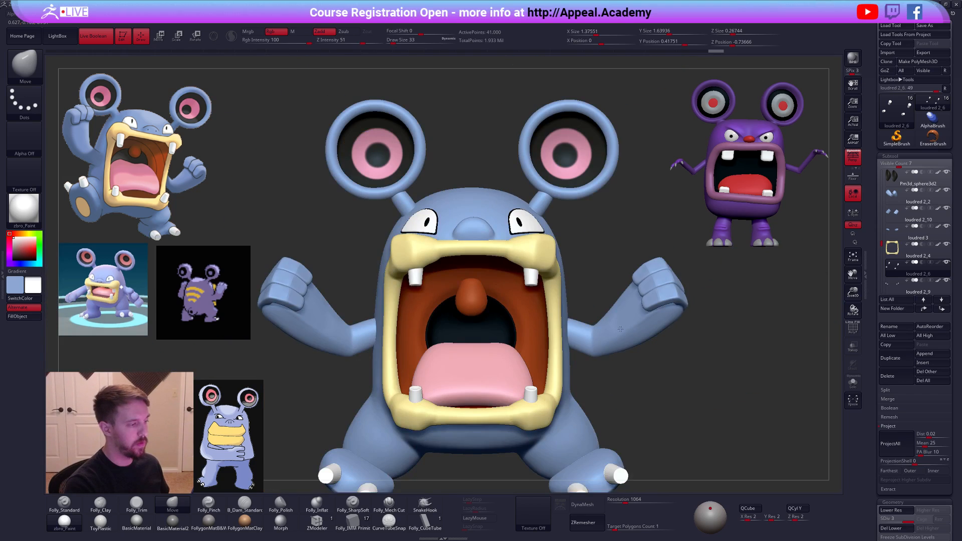
key("ctrl+d")
- Generate a combined posing mesh of all subtools with Transpose Master and show it in blue
key("1")
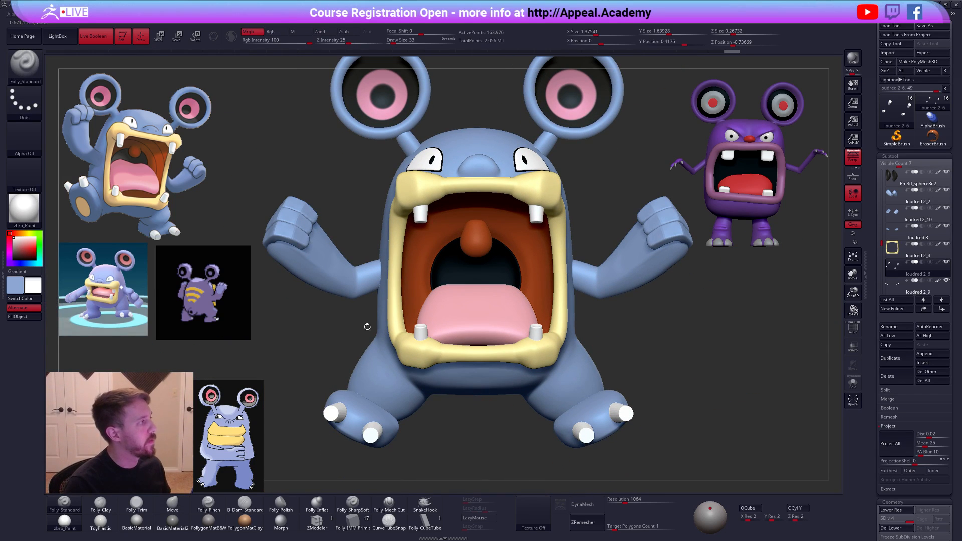
right_click_drag(356, 397, 308, 331)
right_click_drag(544, 391, 570, 387, "alt")
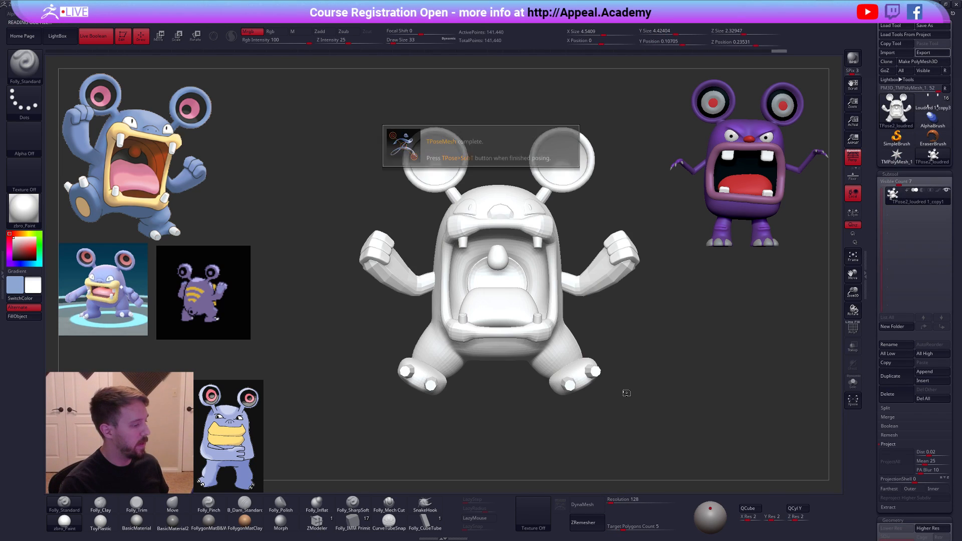
key("c")
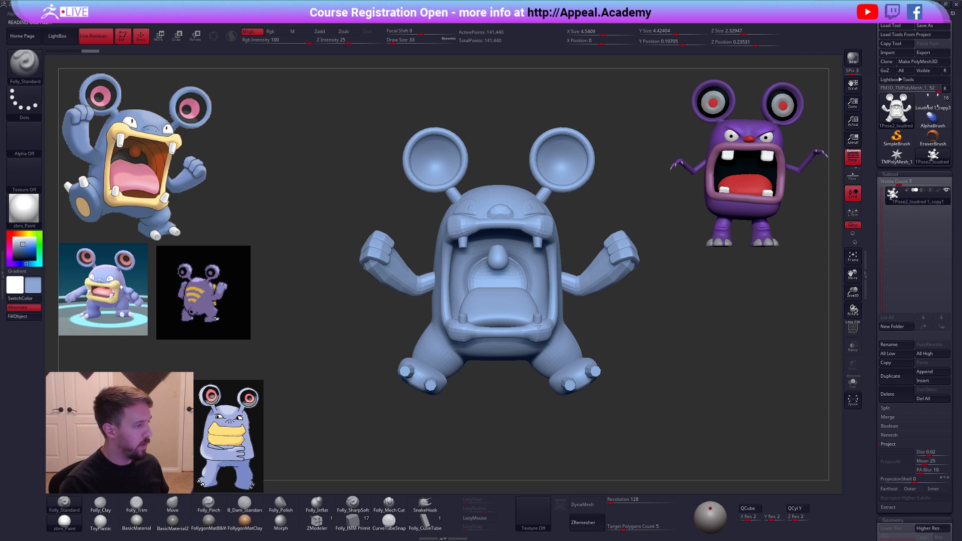
- Hide the body from the side view, mask the remaining parts and show the full mesh again
mouse_move(637, 344)
left_mouse_down()
mouse_move(621, 393)
mouse_move(581, 321)
mouse_move(557, 218)
mouse_move(587, 241)
left_mouse_up()
key("space")
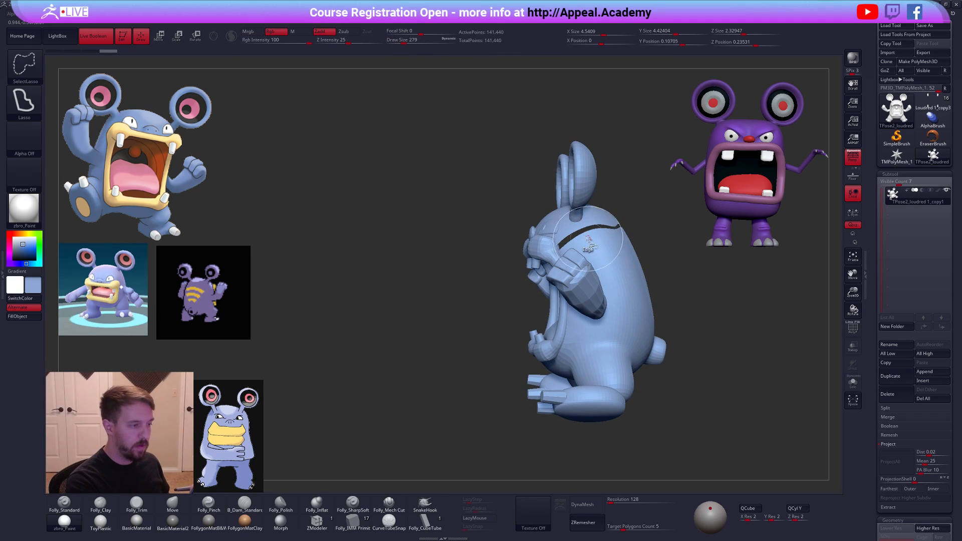
left_click(620, 260, "ctrl+alt+shift")
left_click(653, 220, "ctrl+shift")
left_click(652, 219, "ctrl+shift")
left_click_drag(601, 204, 558, 228, "alt")
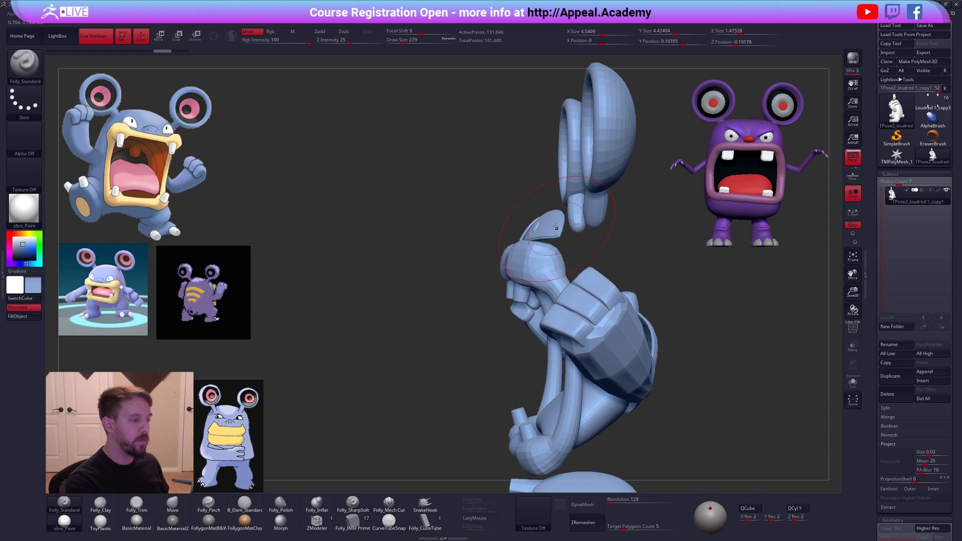
left_click(640, 214, "ctrl")
left_click(650, 221, "ctrl+shift")
- Isolate the lips, clear their mask by inverting it and restore the full mesh
right_click_drag(650, 221, 571, 233, "ctrl")
key("space")
mouse_move(572, 234)
left_mouse_down()
mouse_move(580, 238)
mouse_move(568, 253)
left_mouse_up()
key("space")
left_click(568, 251, "ctrl+shift")
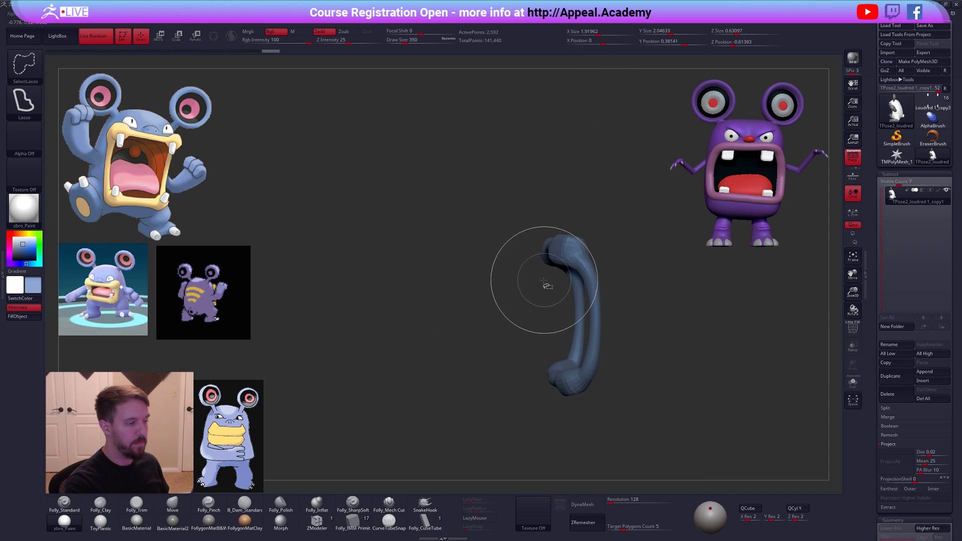
left_click(547, 284, "ctrl")
left_click(549, 280, "ctrl+shift")
- Reshape the head and body profile from the side with the Move brush at draw size 595
key("space")
left_click_drag(591, 231, 600, 232)
key("space")
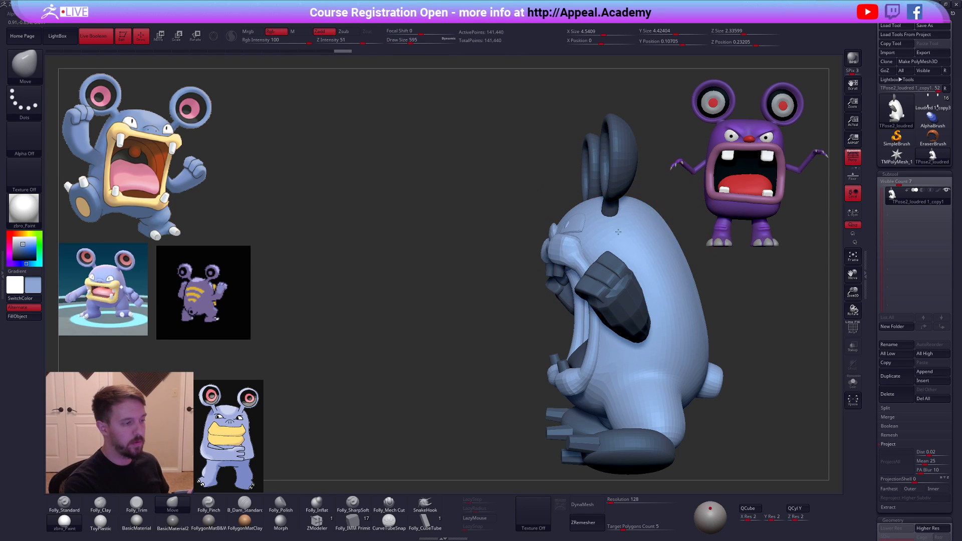
right_click_drag(614, 240, 518, 246)
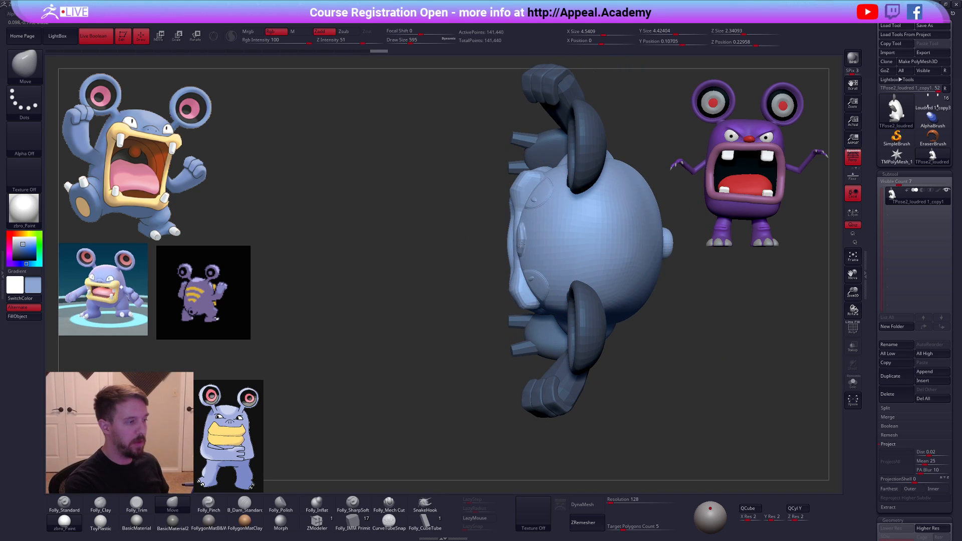
- Mask the lips again and adjust the front of the head with the Move brush at draw size 447
key("w")
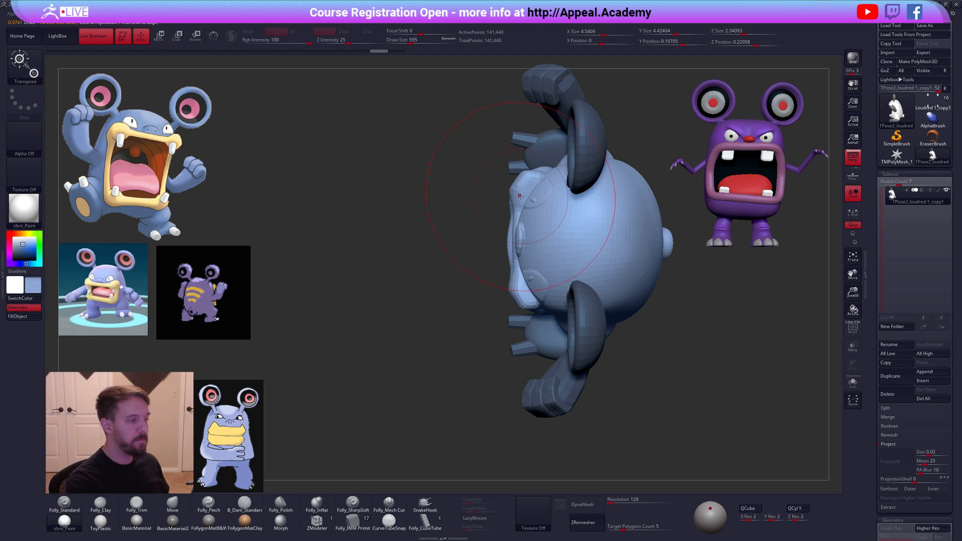
key("q")
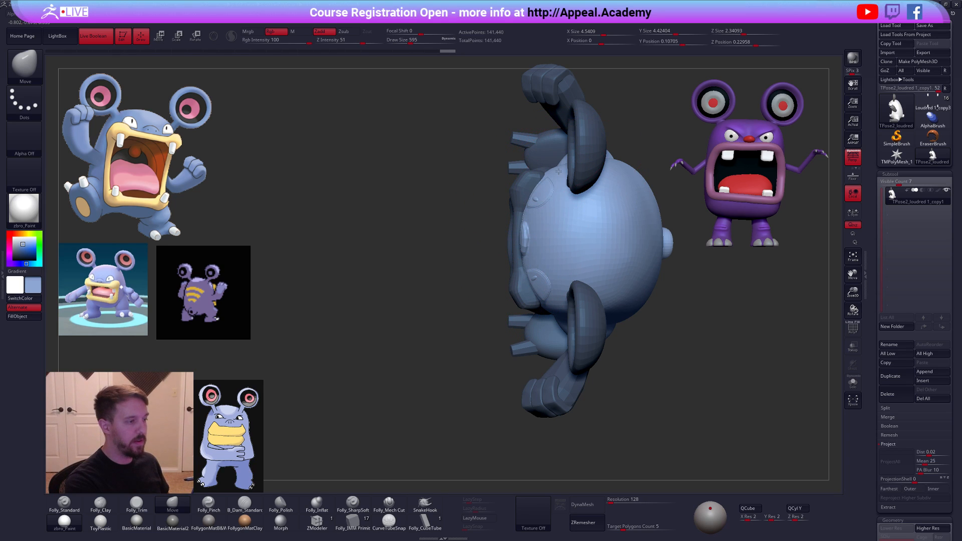
key("space")
left_click_drag(562, 225, 531, 238)
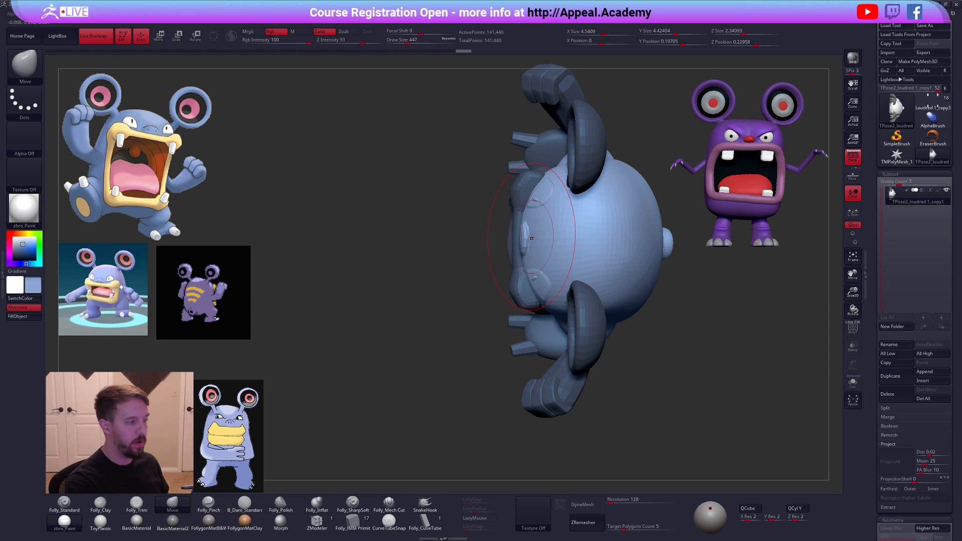
mouse_move(532, 237)
right_mouse_down()
mouse_move(581, 260)
mouse_move(604, 210)
mouse_move(613, 296)
mouse_move(623, 213)
right_mouse_up()
mouse_move(644, 320)
right_mouse_down()
mouse_move(592, 350)
mouse_move(544, 209)
right_mouse_up()
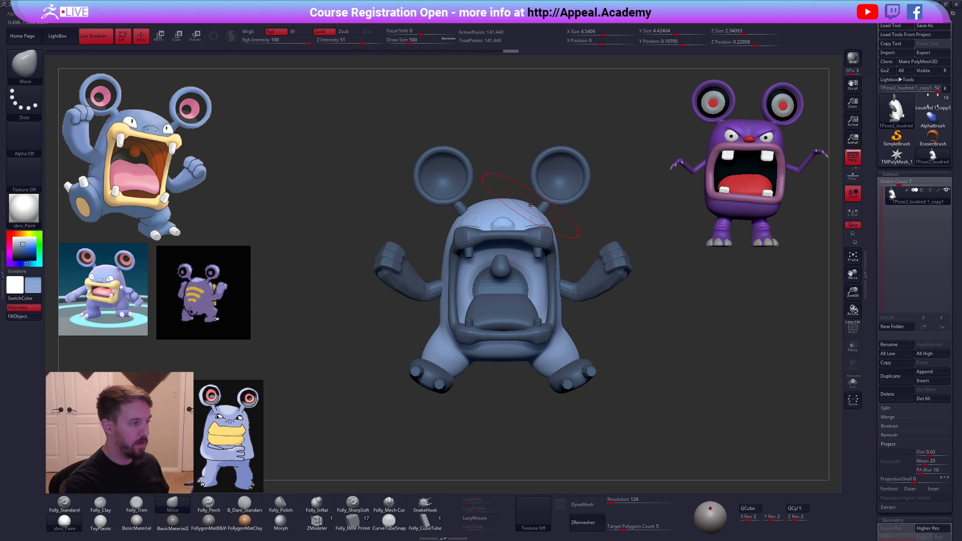
left_click_drag(591, 236, 605, 312)
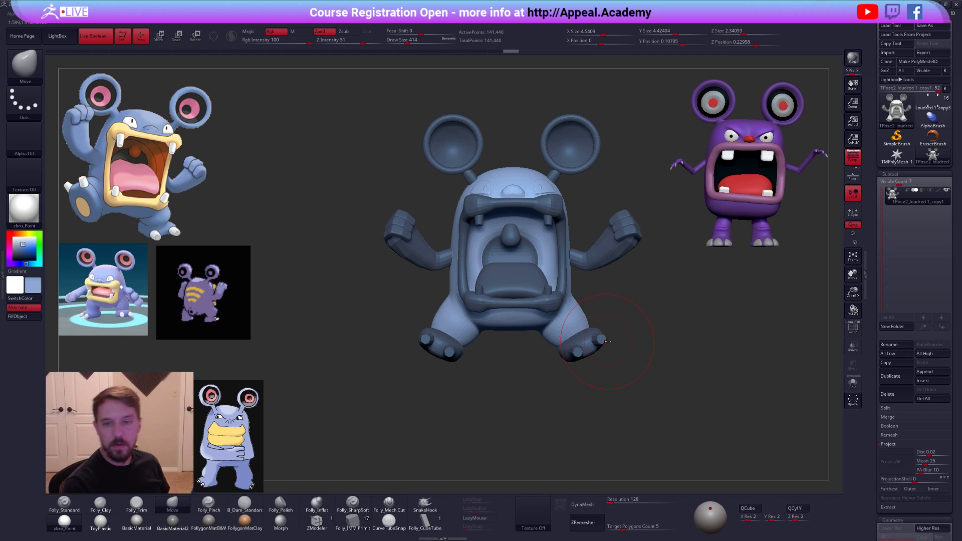
- Isolate the feet and mask everything except them on the posing mesh
mouse_move(684, 405)
left_mouse_down()
mouse_move(655, 414)
mouse_move(640, 322)
mouse_move(607, 344)
left_mouse_up()
key("ctrl")
left_click(548, 322, "ctrl+shift")
left_click_drag(518, 356, 538, 351, "ctrl+shift")
left_click(507, 326, "ctrl+shift")
left_click(521, 356, "ctrl")
left_click(521, 356, "ctrl+shift")
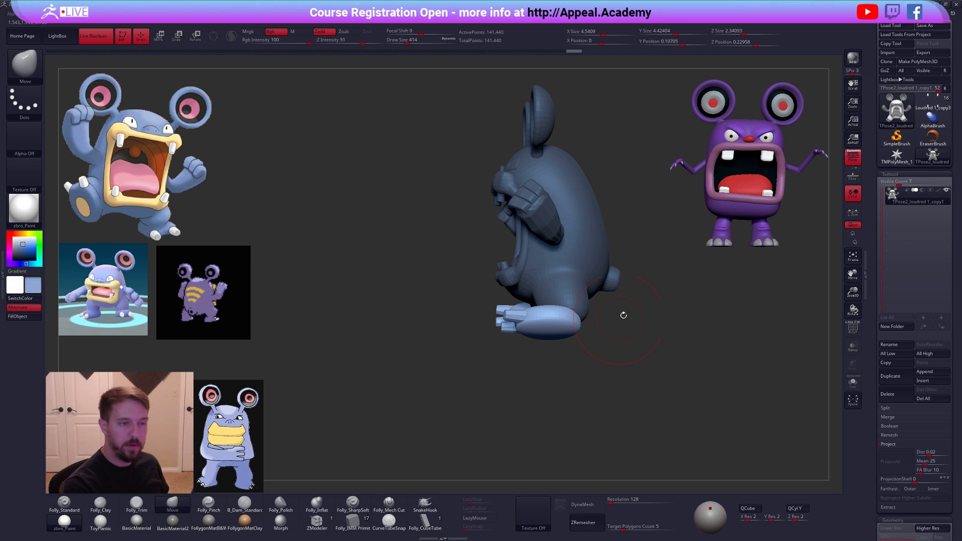
- Turn off perspective, extend the unmasked area up the lower legs and shift the feet forward with Transpose Move
left_click(848, 160)
right_click_drag(566, 303, 543, 340, "ctrl")
key("w")
mouse_move(573, 347)
left_mouse_down()
mouse_move(609, 349)
mouse_move(596, 351)
mouse_move(601, 322)
mouse_move(486, 357)
left_mouse_up()
key("q")
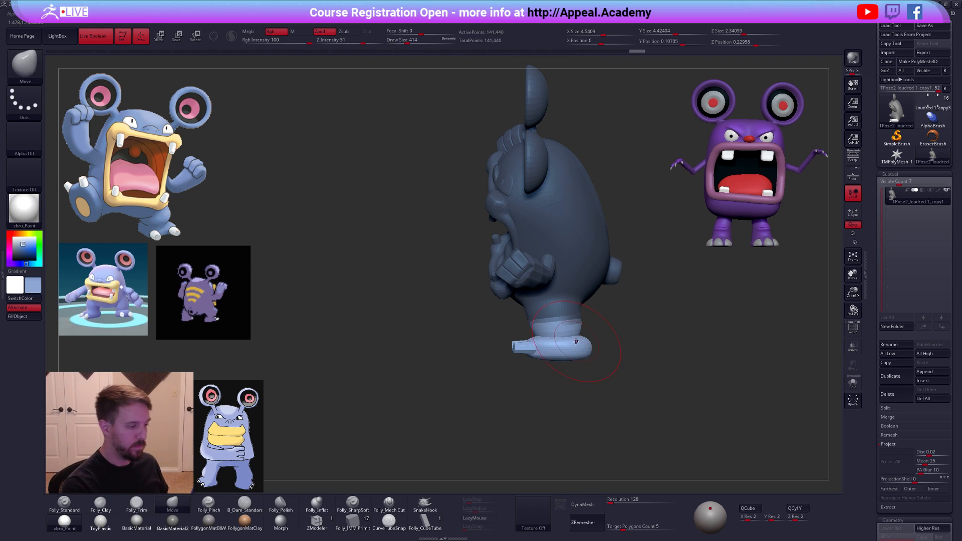
key("w")
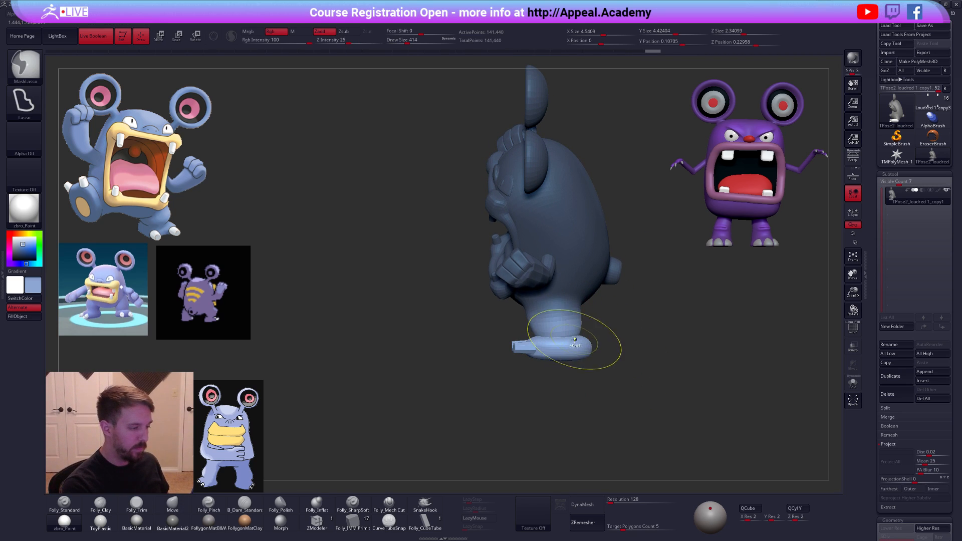
left_click_drag(651, 351, 666, 352)
left_click_drag(537, 363, 595, 363)
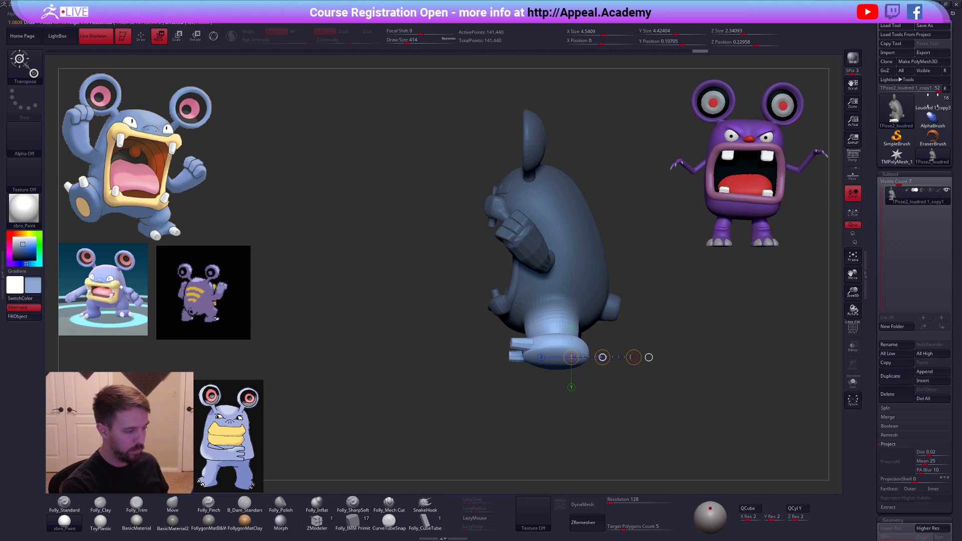
key("q")
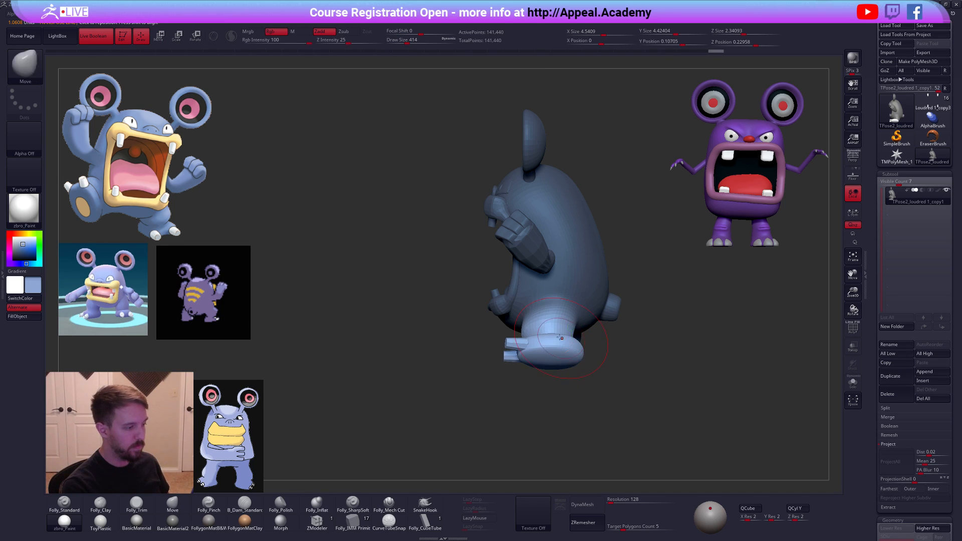
- Undo all the edits made to the posing mesh, back to its original merged state
mouse_move(621, 350)
left_mouse_down()
mouse_move(562, 332)
mouse_move(590, 394)
left_mouse_up()
mouse_move(645, 419)
left_mouse_down()
mouse_move(629, 467)
mouse_move(624, 407)
left_mouse_up()
key("ctrl+z")
key("ctrl+z")
key("ctrl+z")
key("ctrl+z")
key("ctrl+z")
key("ctrl+z")
key("ctrl+z")
key("ctrl+z")
key("ctrl+z")
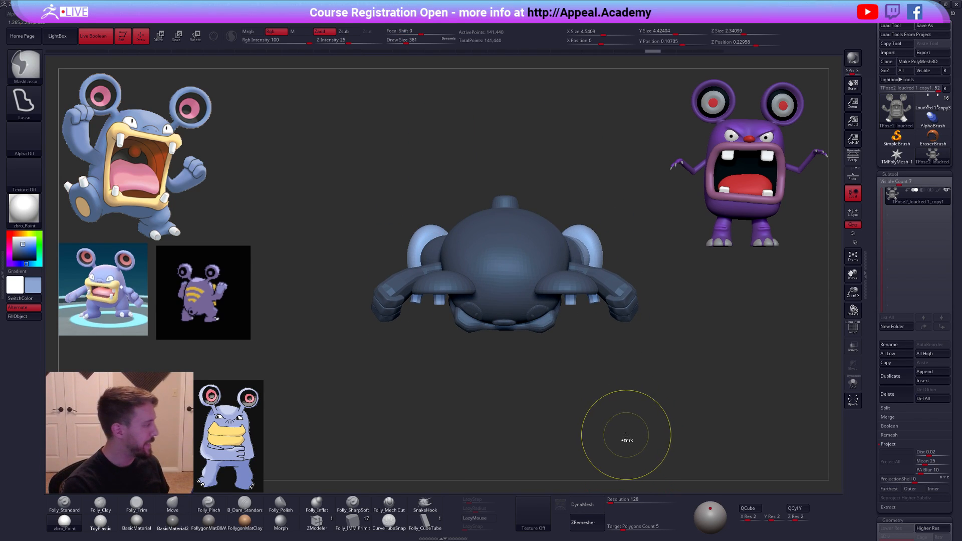
key("ctrl+z")
key("ctrl+z")
key("ctrl+z")
key("ctrl+z")
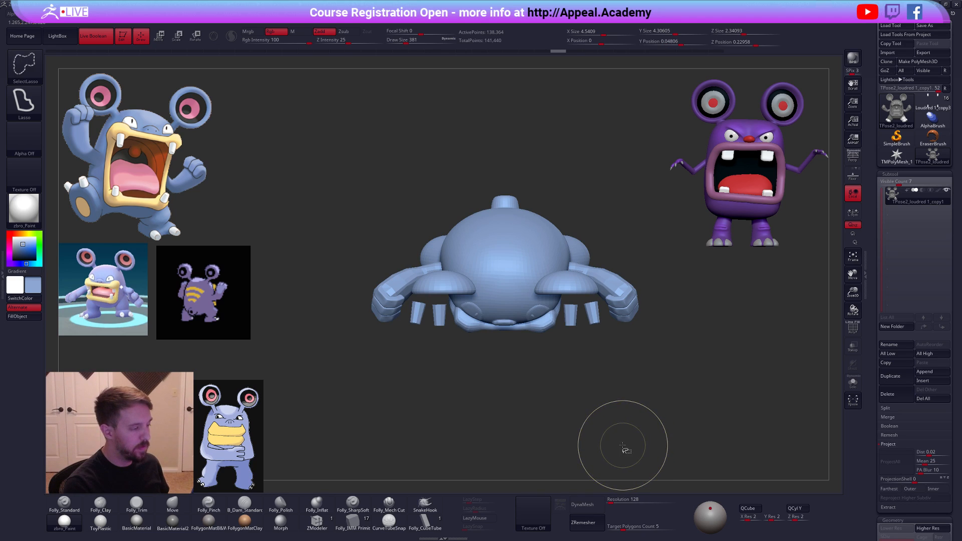
key("ctrl+z")
key("ctrl+z")
key("ctrl+z")
key("ctrl+z")
key("ctrl+z")
key("ctrl+z")
key("ctrl+z")
key("ctrl+z")
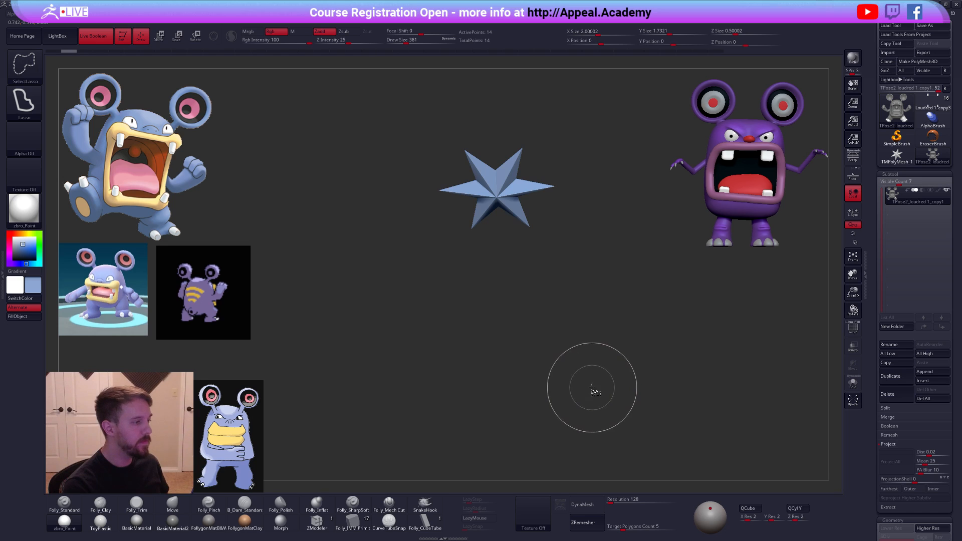
key("ctrl+z")
key("ctrl+shift+z")
- Mask everything except the body on the posing mesh
mouse_move(531, 228)
left_mouse_down("alt")
mouse_move(536, 271)
mouse_move(534, 225)
mouse_move(491, 231)
left_mouse_up("alt")
left_click(534, 241, "ctrl+shift")
left_click(560, 293)
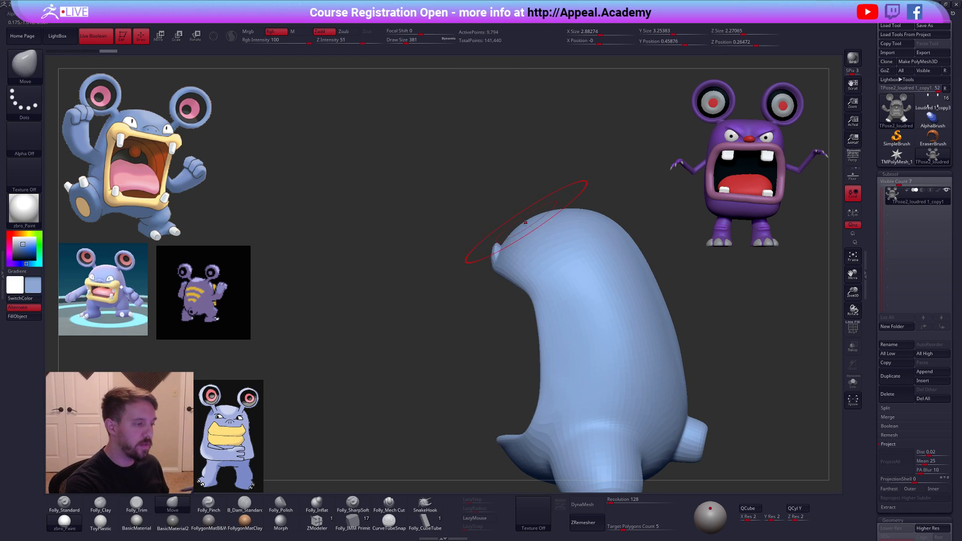
left_click(524, 245, "ctrl+shift")
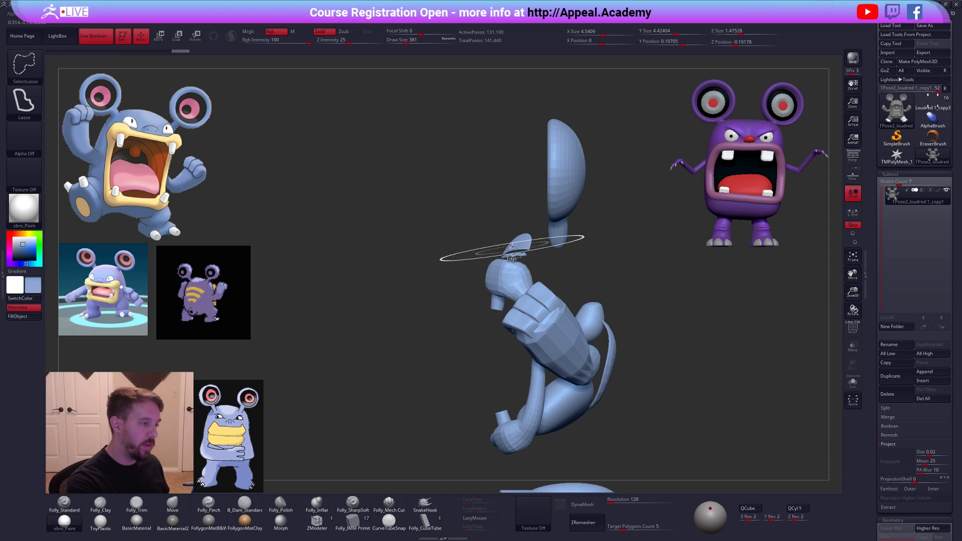
left_click(513, 250, "ctrl+shift")
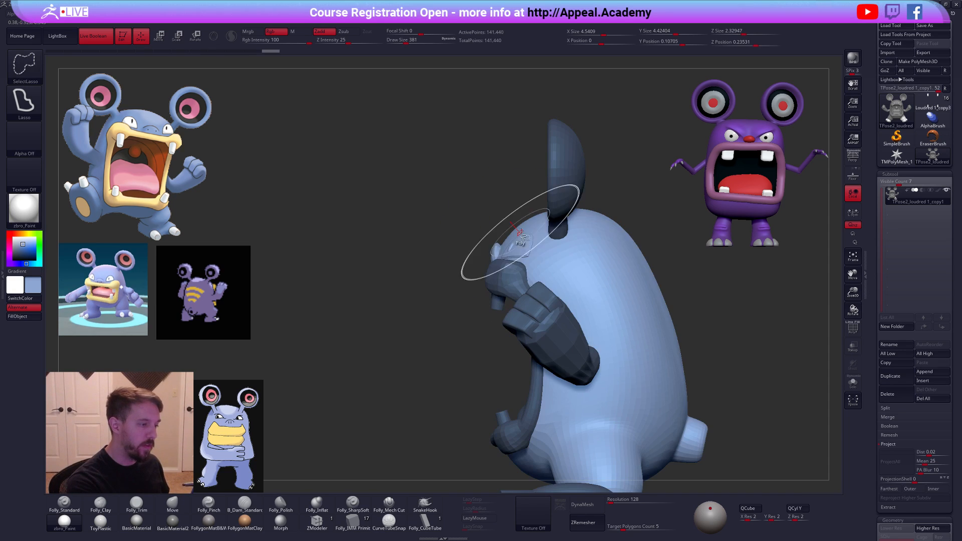
- Reshape the head and body from the side and above with the Move brush at draw size 576
key("space")
mouse_move(557, 244)
right_mouse_down()
mouse_move(636, 318)
mouse_move(571, 251)
mouse_move(574, 333)
mouse_move(508, 252)
right_mouse_up()
key("ctrl+z")
key("space")
left_click(507, 251)
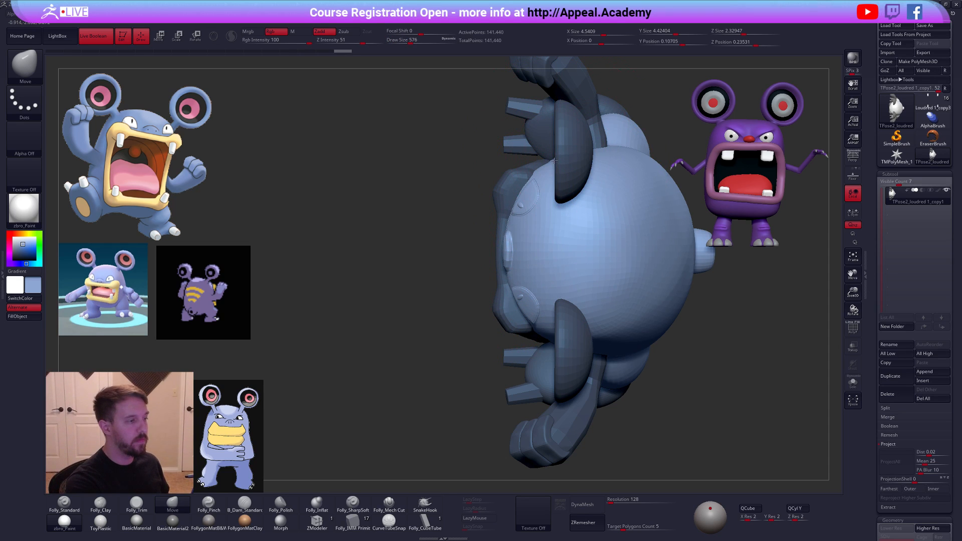
mouse_move(554, 203)
right_mouse_down()
mouse_move(563, 241)
mouse_move(587, 220)
mouse_move(544, 220)
mouse_move(572, 171)
right_mouse_up()
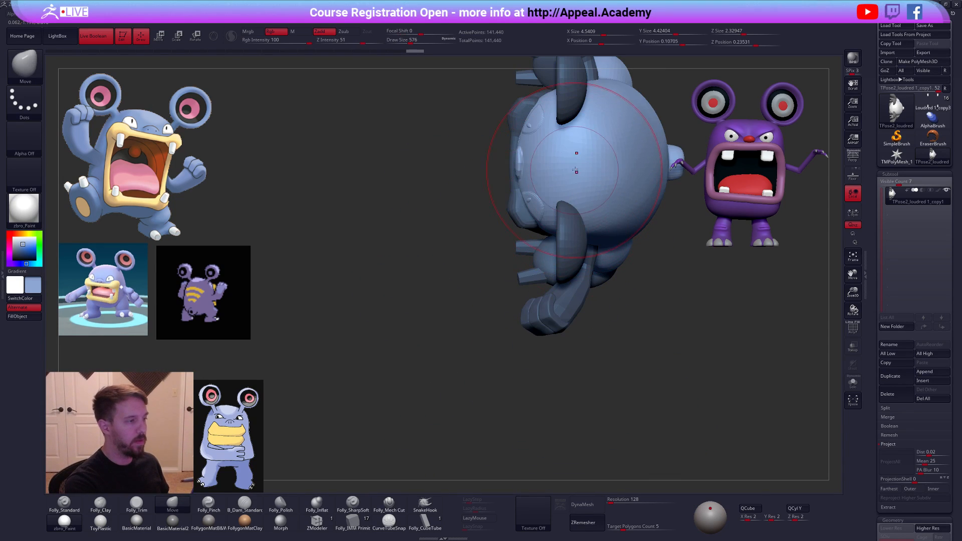
left_click_drag(587, 122, 588, 115)
- Adjust the top of the head from the front with the Move brush at draw size 414
mouse_move(585, 121)
right_mouse_down()
mouse_move(579, 235)
mouse_move(558, 295)
right_mouse_up()
key("space")
left_click_drag(601, 246, 597, 246)
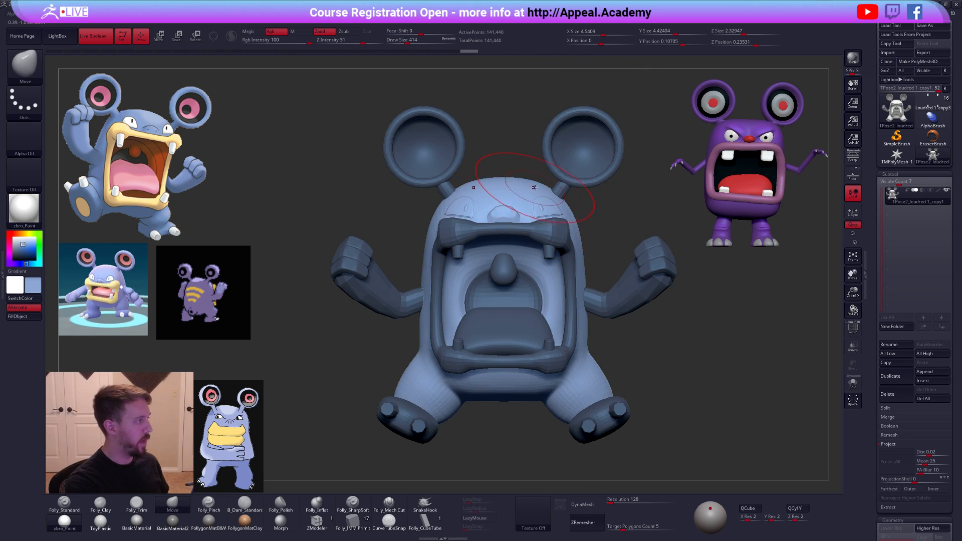
- Isolate the feet, mask everything except them and view the character from the side
mouse_move(567, 245)
right_mouse_down()
mouse_move(532, 365)
mouse_move(514, 368)
right_mouse_up()
left_click(509, 333, "ctrl+shift")
left_click(493, 327, "ctrl+shift")
left_click(493, 320, "ctrl+shift")
left_click(489, 325, "ctrl+shift")
left_click(487, 326, "ctrl+shift")
left_click(482, 316, "ctrl+shift")
right_click_drag(514, 359, 498, 354, "shift")
left_click(504, 368, "ctrl")
left_click(513, 379, "ctrl+shift")
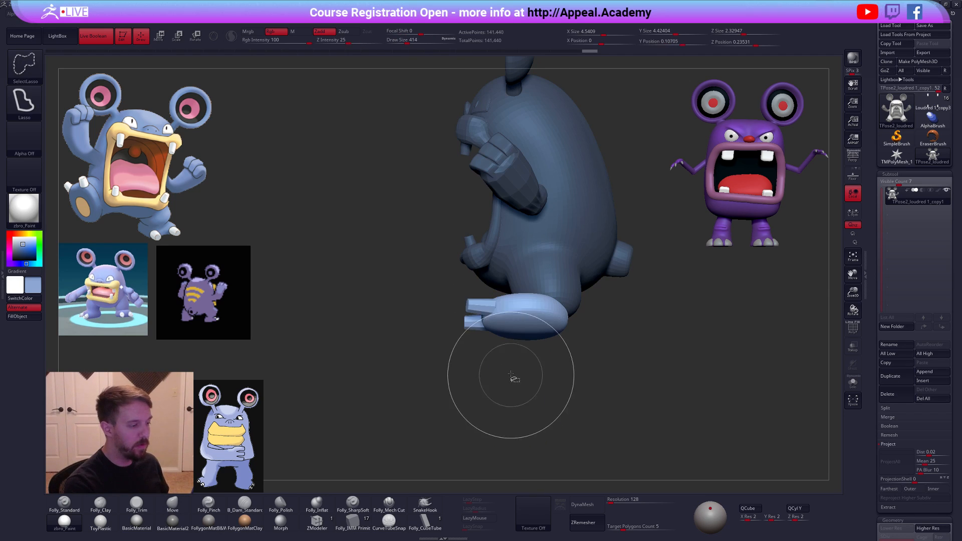
- Shift the feet backward under the body with Transpose Move and save the project
key("w")
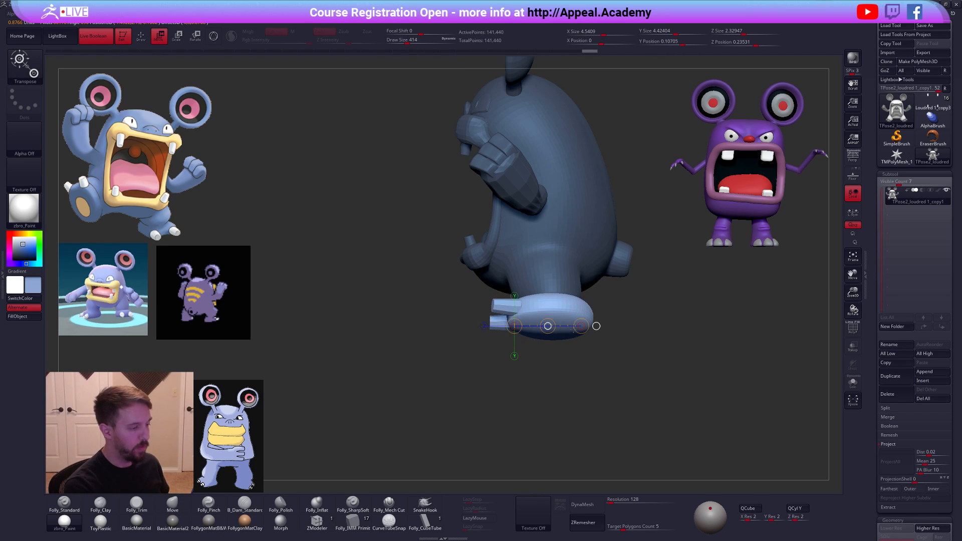
key("ctrl+s")
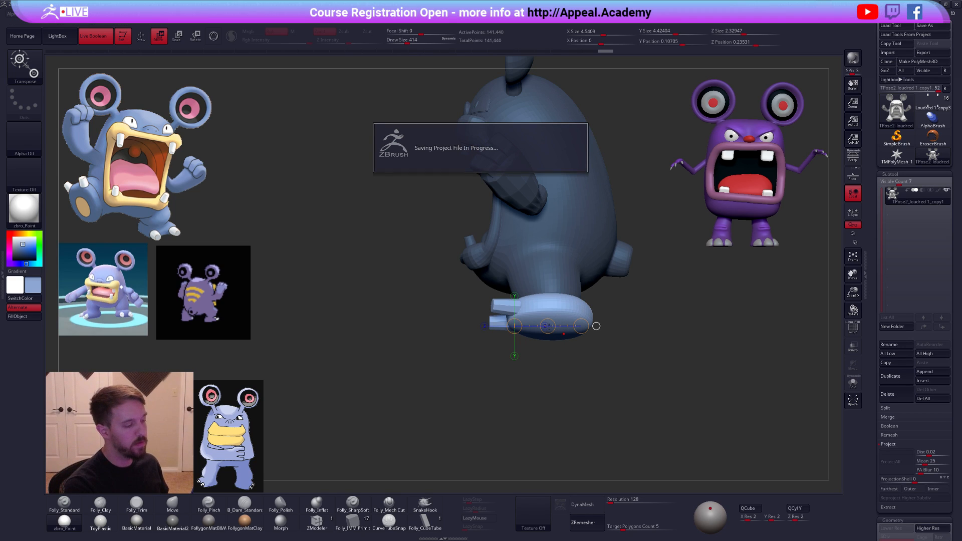
- Extend the unmasked area up the lower legs with a blurred edge and nudge the feet forward with Transpose Move
key("q")
mouse_move(559, 307)
right_mouse_down()
mouse_move(558, 341)
mouse_move(559, 333)
right_mouse_up()
mouse_move(599, 279)
left_mouse_down("ctrl")
mouse_move(508, 271)
mouse_move(665, 360)
left_mouse_up("ctrl")
left_click(566, 298, "ctrl")
left_click(566, 298, "ctrl")
left_click(566, 299, "ctrl")
right_click_drag(551, 340, 560, 343)
key("w")
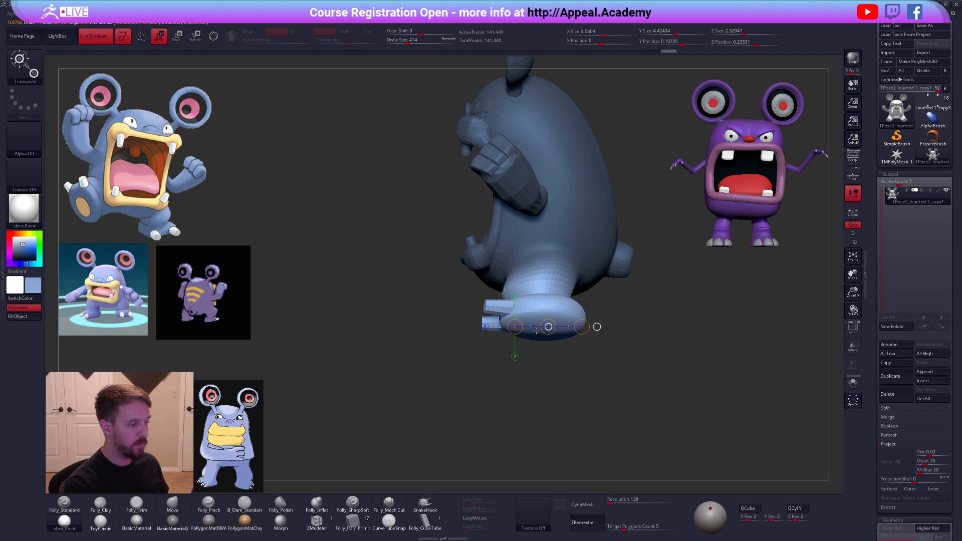
- Refine the shape of the feet and lower legs with the Move brush
key("q")
right_click_drag(527, 332, 596, 335)
key("space")
left_click_drag(558, 316, 550, 315)
mouse_move(529, 315)
right_mouse_down("alt")
mouse_move(549, 372)
mouse_move(597, 332)
right_mouse_up("alt")
key("space")
left_click_drag(597, 333, 608, 346)
right_click_drag(586, 360, 600, 333, "alt")
right_click_drag(592, 401, 622, 412)
- Turn perspective back on and mask everything except the body
left_click(853, 158)
key("space")
left_click_drag(629, 299, 639, 298)
key("w")
left_click(460, 242, "ctrl")
- Reshape the body profile from the side with the Move brush at draw size 881, undo the last stroke and continue at draw size 764
key("q")
key("space")
left_click_drag(456, 266, 460, 266)
mouse_move(448, 257)
right_mouse_down()
mouse_move(450, 315)
mouse_move(490, 328)
mouse_move(509, 355)
right_mouse_up()
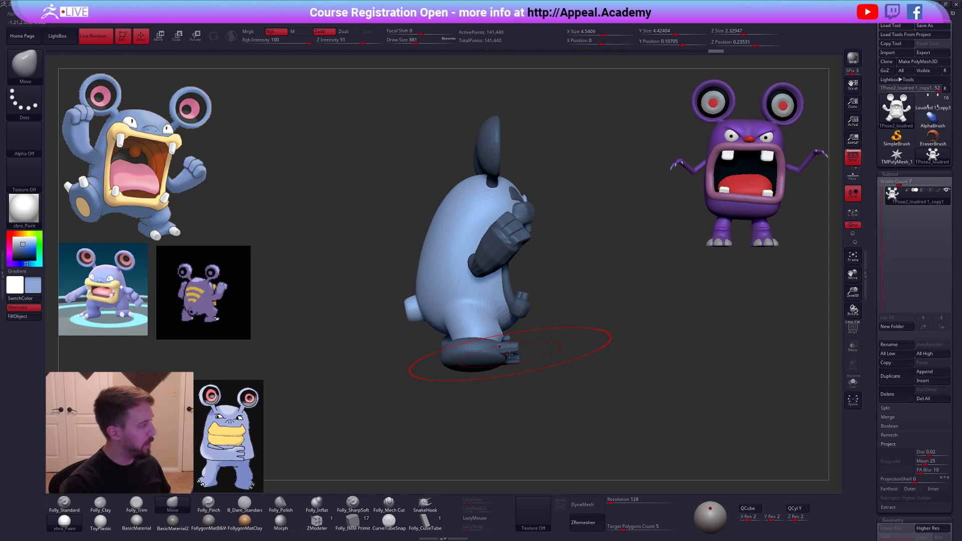
right_click_drag(652, 421, 641, 416)
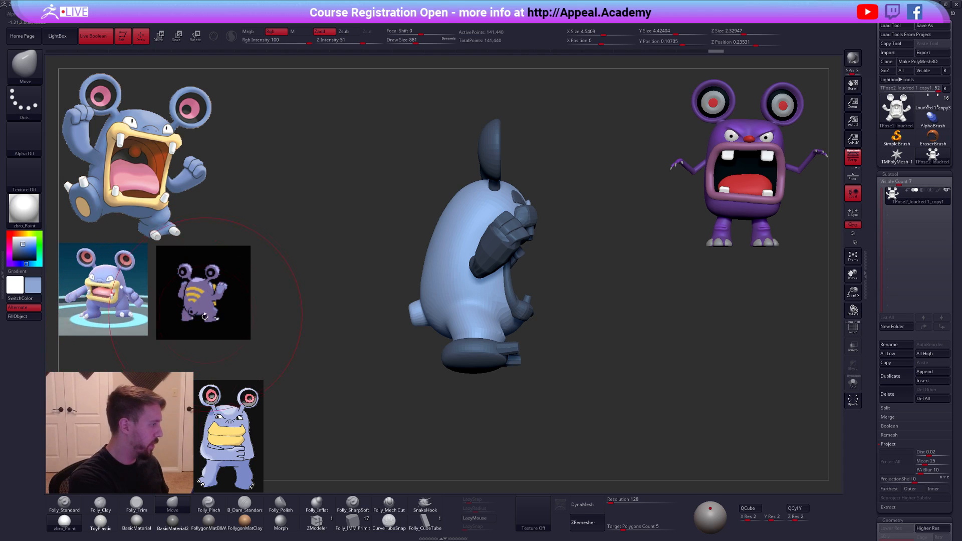
key("ctrl+z")
key("space")
left_click_drag(541, 320, 537, 320)
right_click_drag(538, 320, 523, 324)
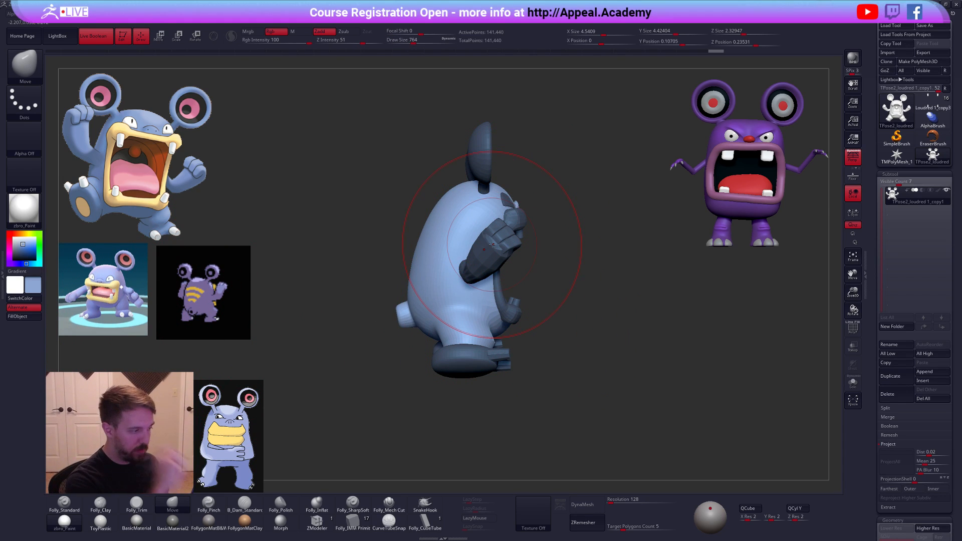
- Mask everything except the tail and bring the tail closer to the body
mouse_move(508, 179)
left_mouse_down("ctrl")
mouse_move(476, 205)
mouse_move(427, 288)
mouse_move(429, 345)
mouse_move(456, 420)
mouse_move(680, 260)
left_mouse_up("ctrl")
mouse_move(546, 292)
left_mouse_down()
mouse_move(591, 290)
mouse_move(545, 293)
left_mouse_up()
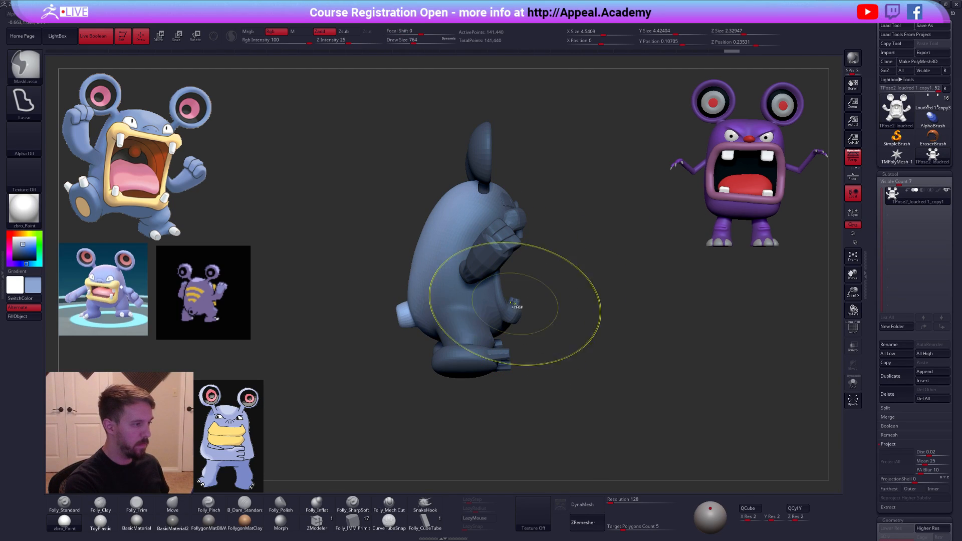
key("w")
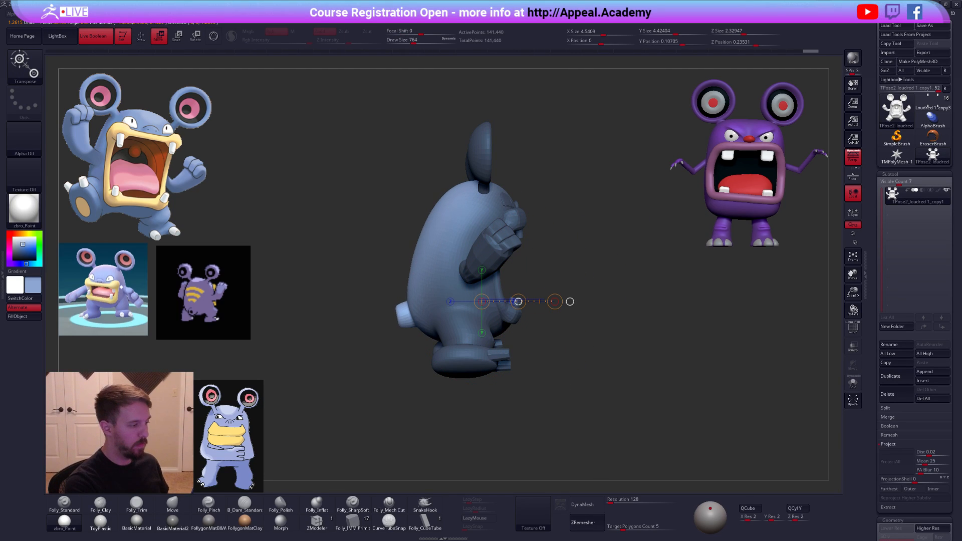
key("q")
key("space")
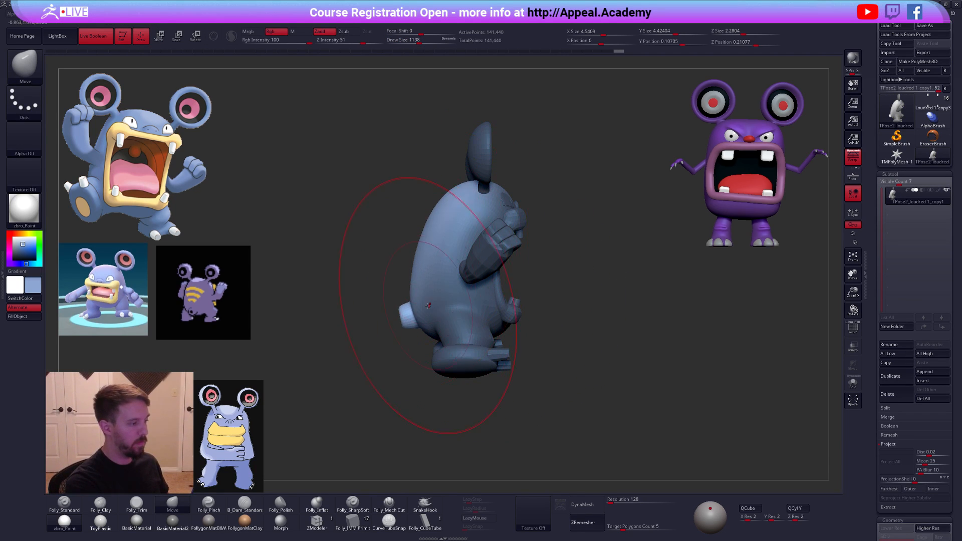
mouse_move(433, 306)
right_mouse_down()
mouse_move(446, 326)
mouse_move(557, 307)
right_mouse_up()
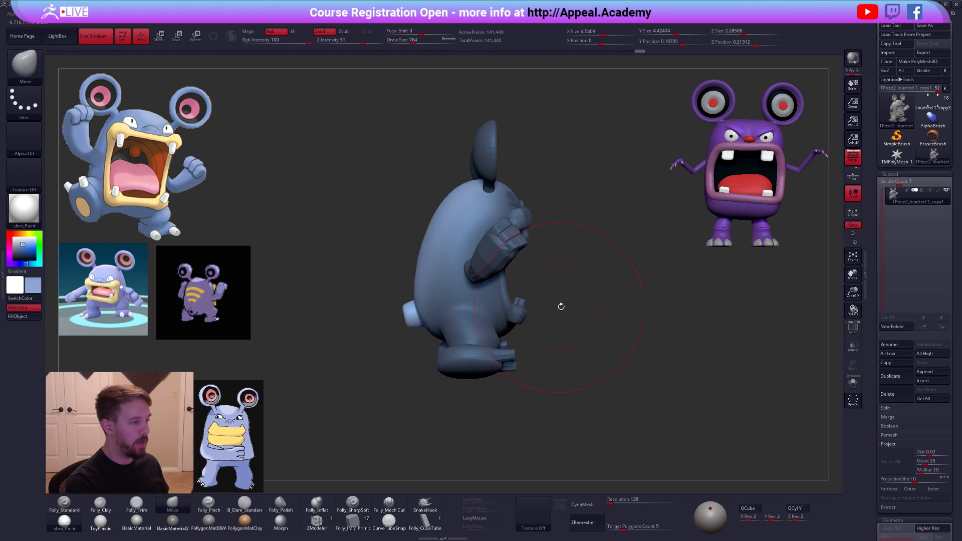
- Clear the mask and adjust the character's overall side profile with the Move brush at draw sizes 1194 and 955
key("space")
left_click_drag(586, 291, 614, 291)
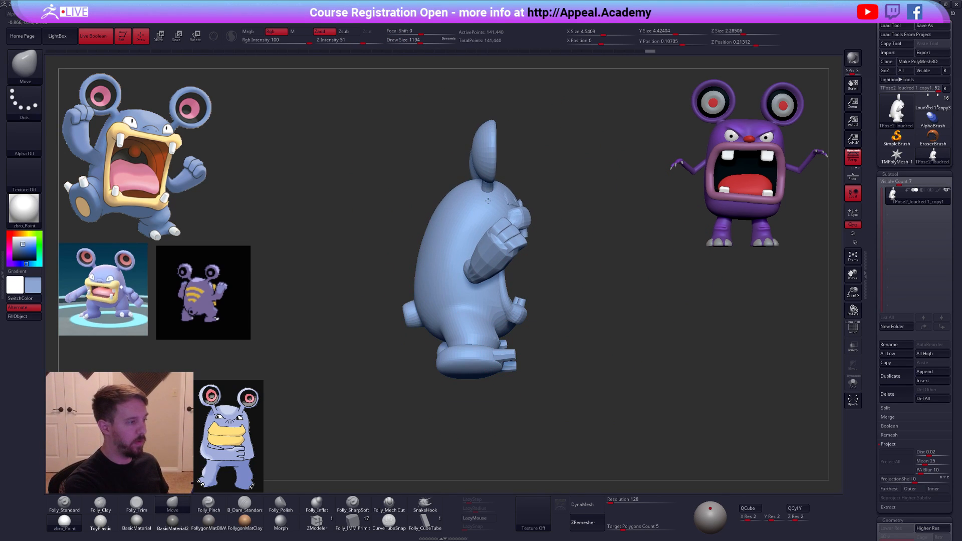
right_click_drag(644, 372, 642, 382, "ctrl")
right_click_drag(672, 411, 596, 415)
left_click_drag(623, 302, 583, 298)
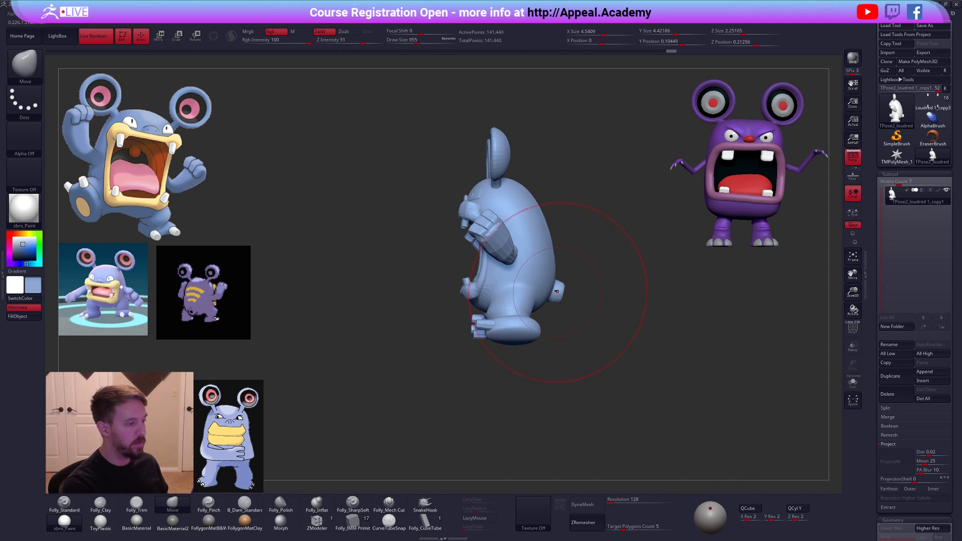
key("space")
mouse_move(557, 290)
right_mouse_down()
mouse_move(531, 301)
mouse_move(546, 310)
mouse_move(537, 339)
mouse_move(624, 315)
mouse_move(621, 346)
mouse_move(675, 412)
mouse_move(689, 397)
mouse_move(660, 399)
mouse_move(676, 418)
mouse_move(614, 323)
mouse_move(574, 319)
mouse_move(625, 326)
mouse_move(598, 280)
right_mouse_up()
- Mask everything except the upper teeth and spread them slightly outward with Transpose Move
key("w")
left_click(535, 246, "ctrl")
left_click_drag(571, 237, 571, 250)
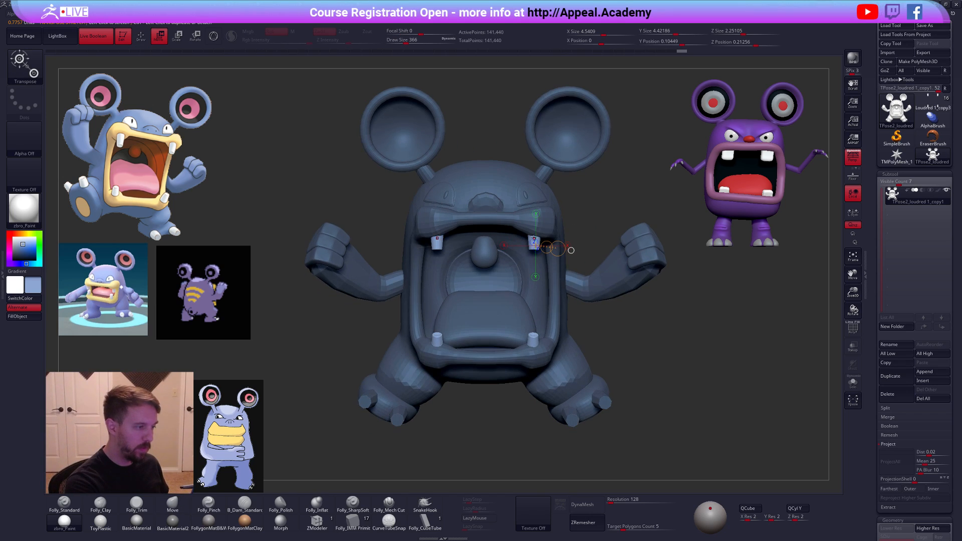
key("q")
left_click_drag(501, 316, 617, 409, "ctrl")
key("w")
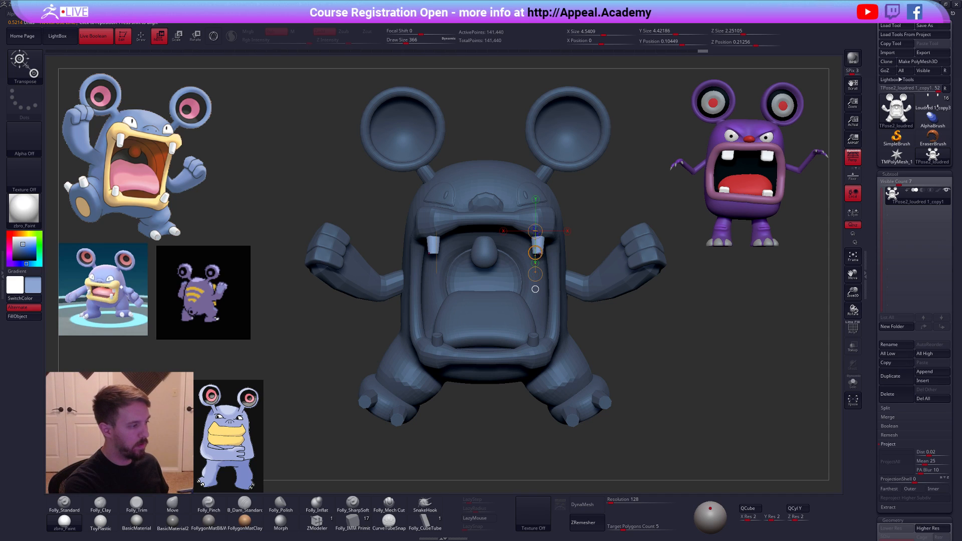
- Mask everything except the lower teeth, then reposition and tilt them with Transpose Move and Rotate
left_click(536, 341, "ctrl")
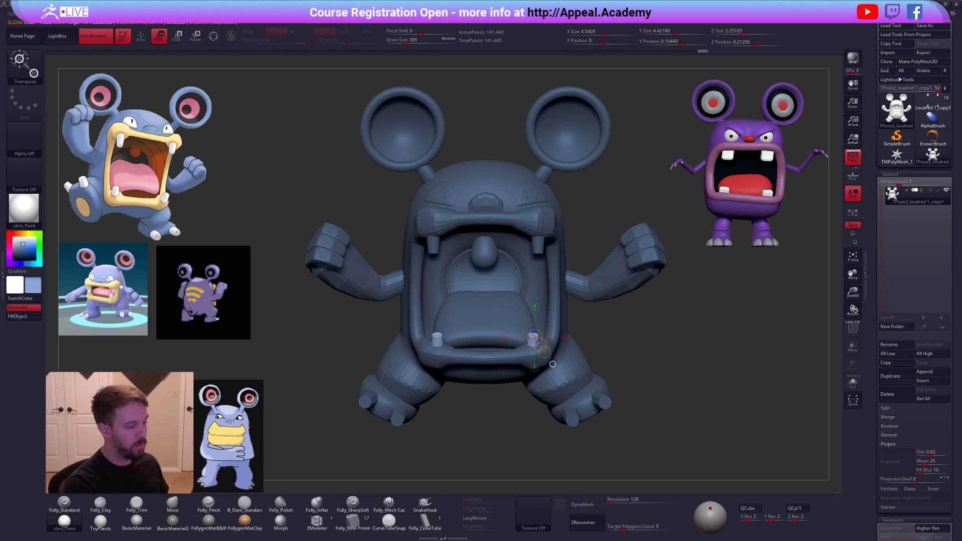
key("q")
right_click_drag(525, 375, 532, 357)
key("w")
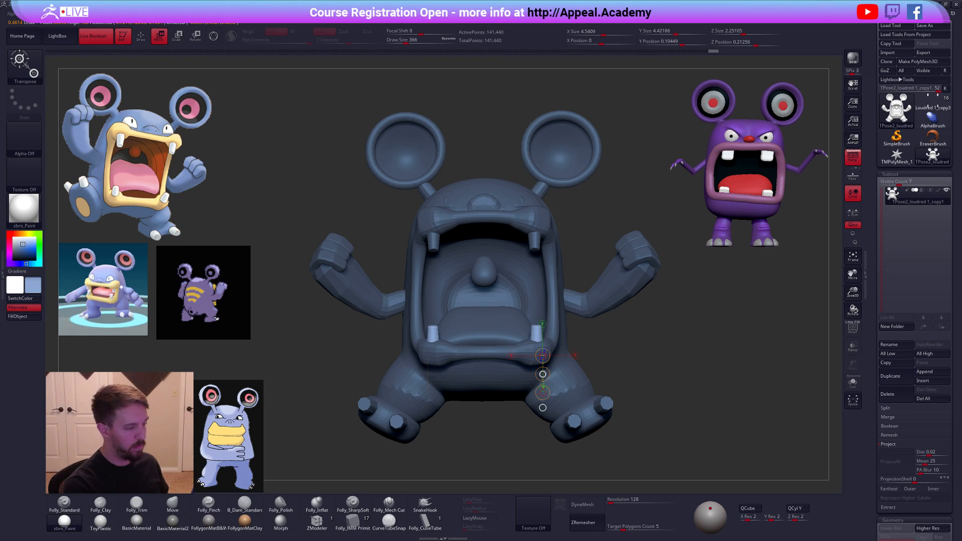
right_click_drag(553, 362, 554, 361)
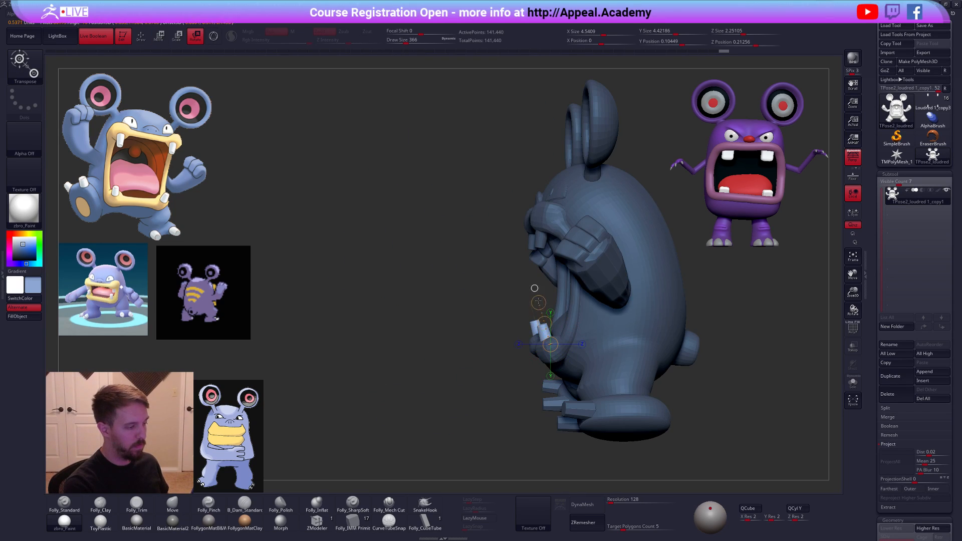
- Clear the mask and transfer the pose back to the original subtools with Transpose Master's TPose|SubT
key("q")
mouse_move(519, 247)
right_mouse_down()
mouse_move(612, 298)
mouse_move(645, 299)
right_mouse_up()
left_click_drag(644, 299, 646, 309, "ctrl")
right_click_drag(645, 311, 610, 304, "alt")
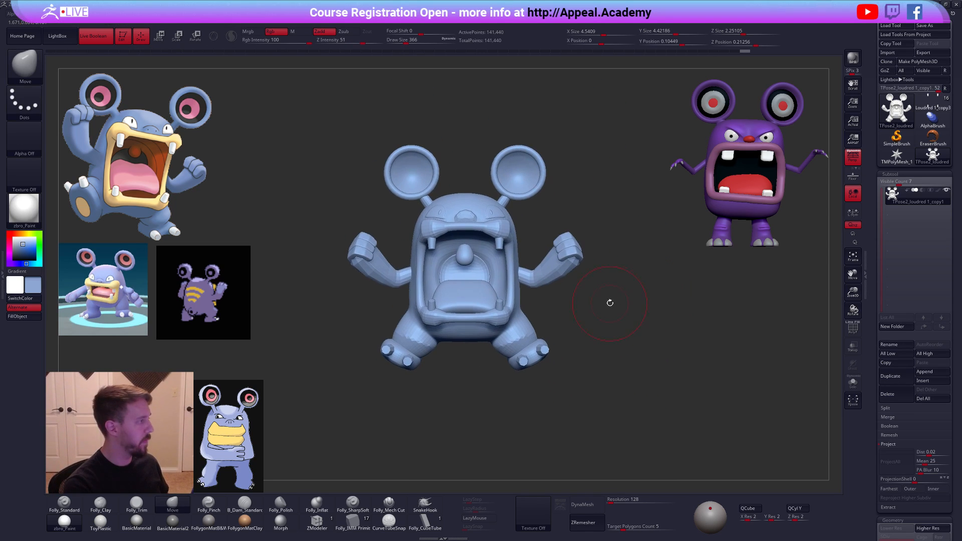
key("bracketright")
key("bracketright")
key("ctrl+shift+f")
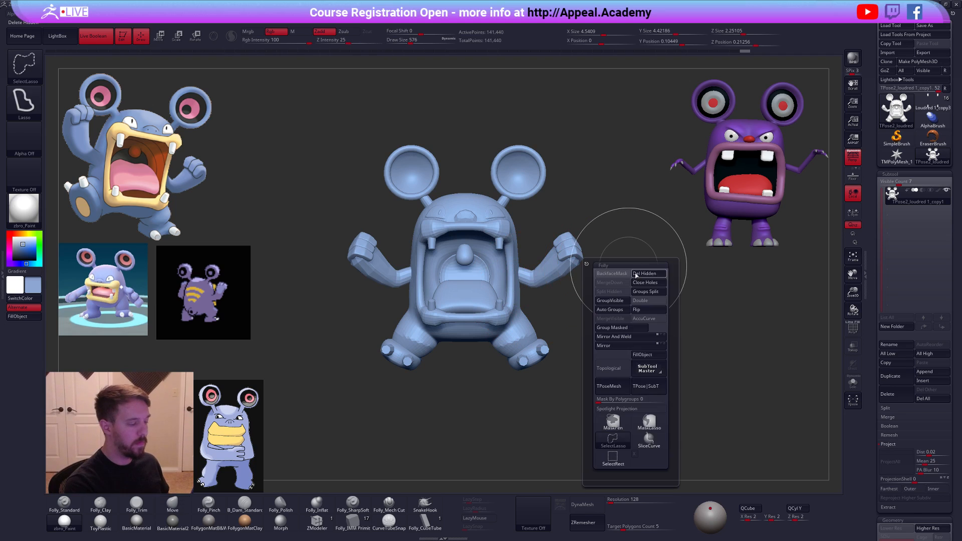
left_click(648, 386)
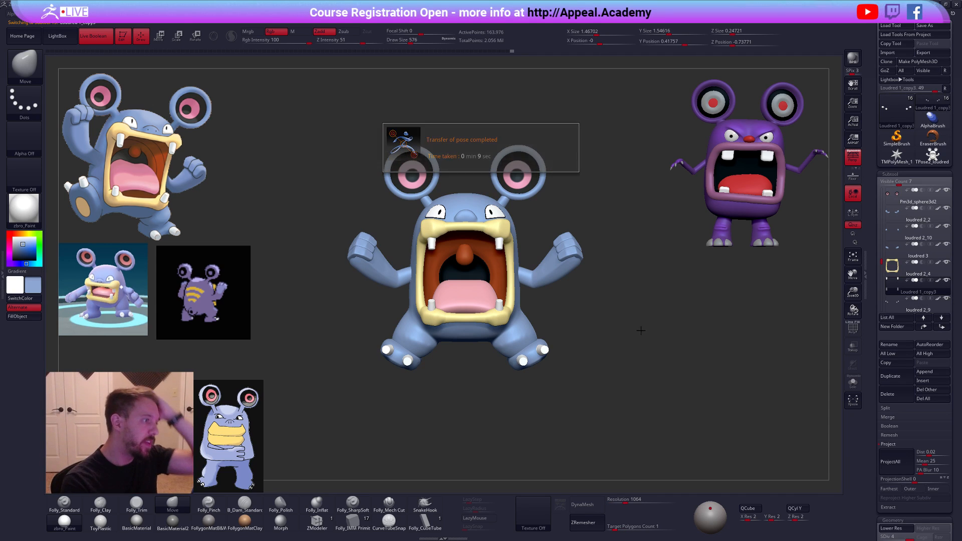
- Select the body subtool and isolate it with Solo
mouse_move(539, 264)
right_mouse_down()
mouse_move(553, 251)
mouse_move(561, 264)
right_mouse_up()
key("bracketleft")
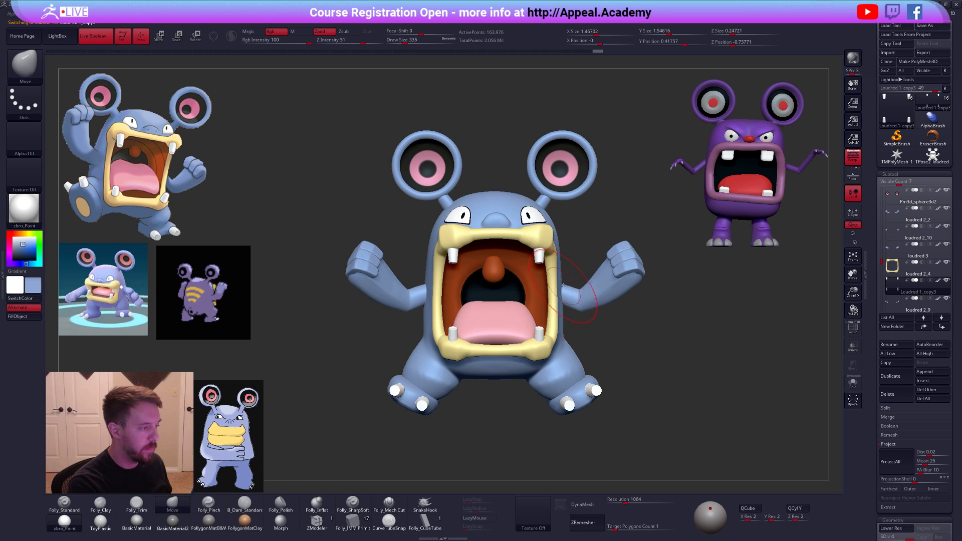
key("ctrl+shift+s")
key("ctrl+shift+s")
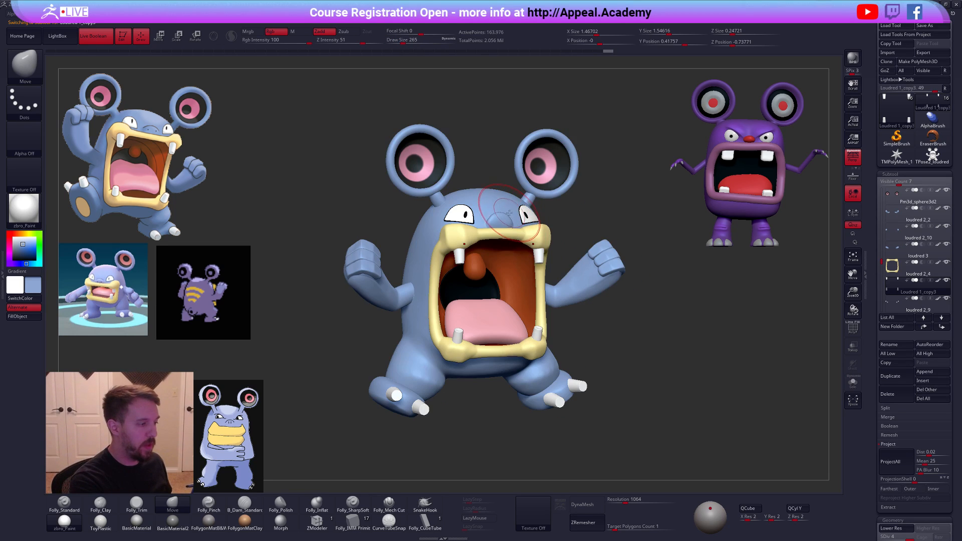
left_click(508, 221, "alt")
key("ctrl+shift+s")
- Build up the surface beneath the nose with the Folly_Clay brush at draw size 81
key("space")
mouse_move(506, 216)
right_mouse_down("alt")
mouse_move(521, 235)
mouse_move(506, 204)
mouse_move(516, 228)
mouse_move(479, 255)
mouse_move(489, 245)
right_mouse_up("alt")
left_click_drag(467, 254, 463, 258)
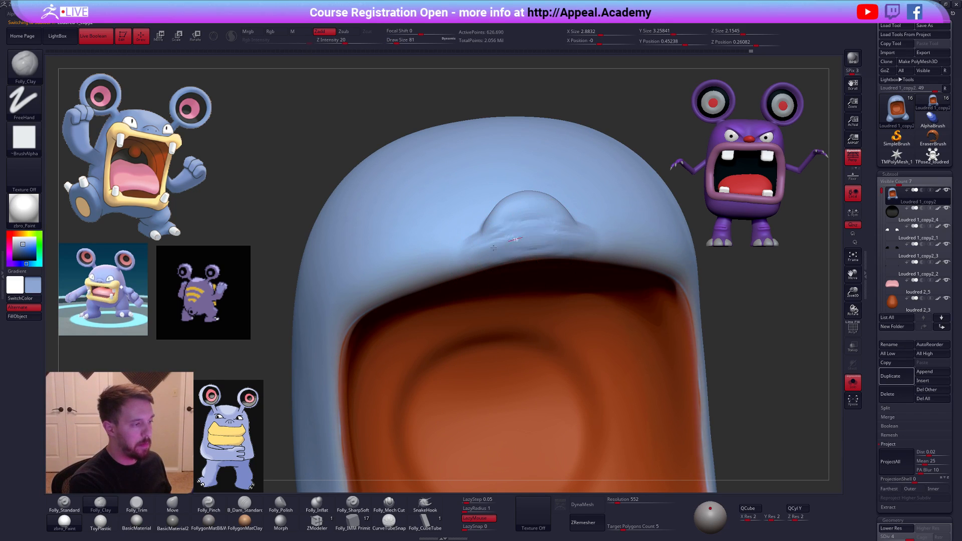
- Smooth the area beneath the nose and subdivide the body mesh by one level
key("shift")
right_click_drag(477, 254, 505, 244)
mouse_move(504, 245)
left_mouse_down("shift")
mouse_move(494, 248)
mouse_move(519, 242)
mouse_move(499, 248)
left_mouse_up("shift")
key("ctrl+d")
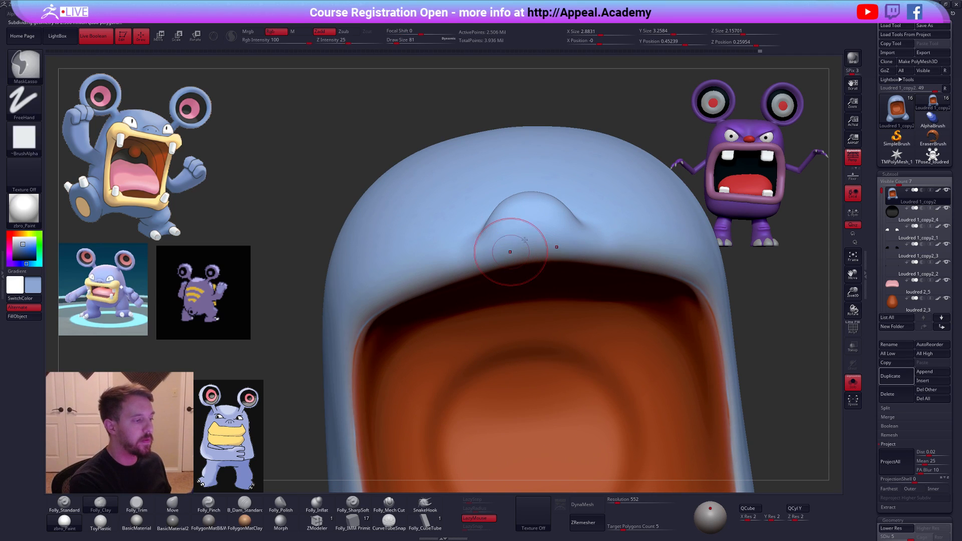
right_click_drag(535, 247, 379, 455)
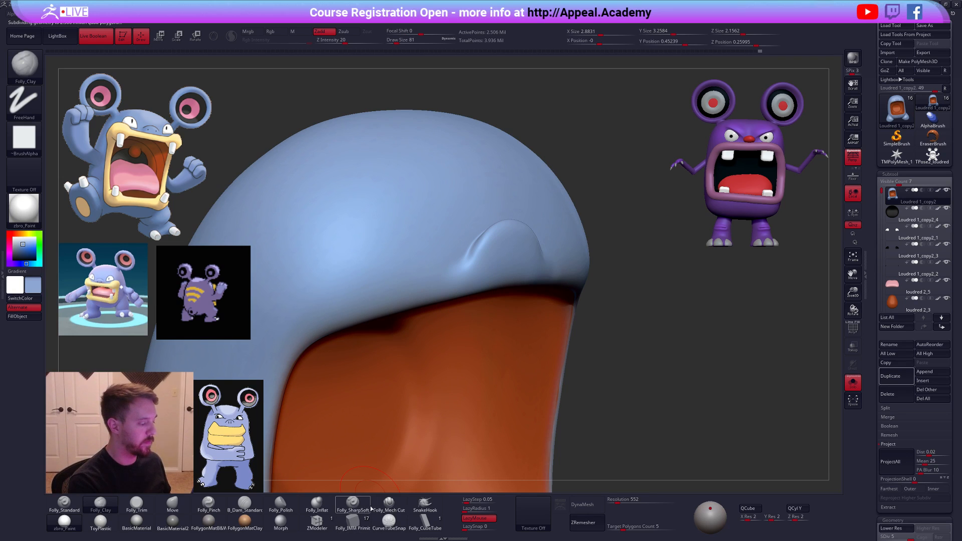
- Sharpen the crease around the nose bump with the Folly_Mech Cut brush at draw size 61
left_click(389, 505)
right_click_drag(450, 350, 515, 296)
key("space")
left_click_drag(515, 296, 512, 296)
mouse_move(515, 296)
right_mouse_down()
mouse_move(490, 302)
mouse_move(516, 275)
right_mouse_up()
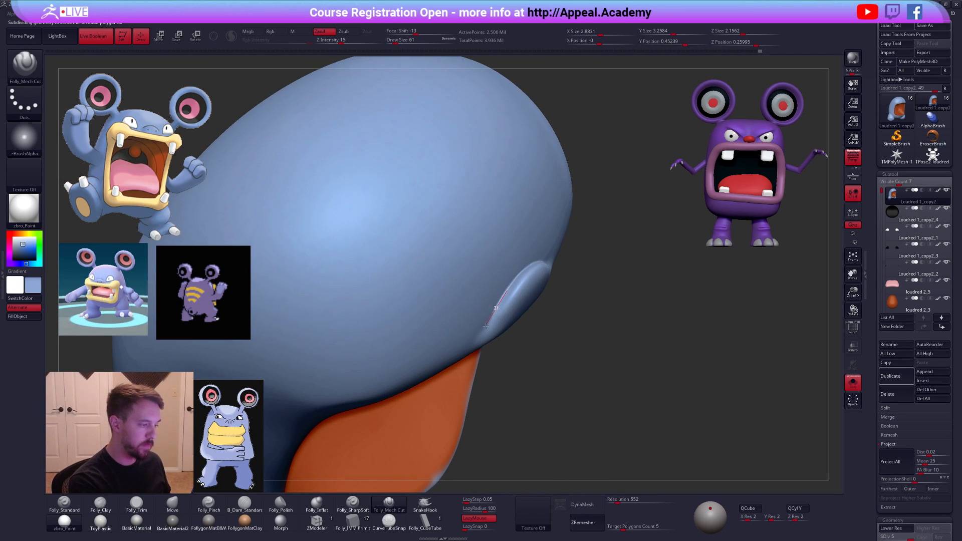
right_click_drag(462, 362, 563, 261)
right_click_drag(563, 351, 563, 291, "alt")
- Show the whole character, lower the body by two subdivision levels and smooth the nose at draw size 140
key("alt+s")
right_click_drag(465, 346, 601, 416)
key("shift+d")
key("shift+d")
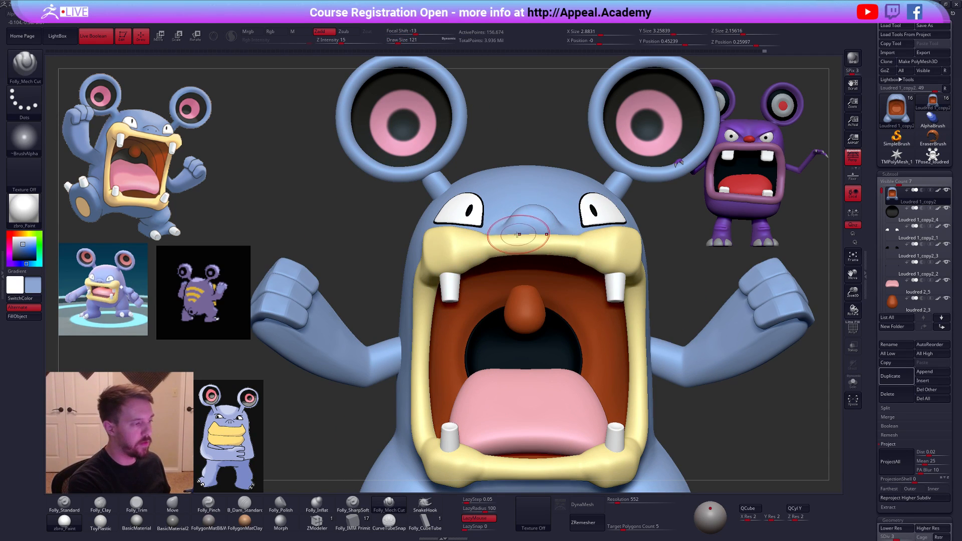
mouse_move(511, 224)
right_mouse_down()
mouse_move(591, 231)
mouse_move(524, 227)
right_mouse_up()
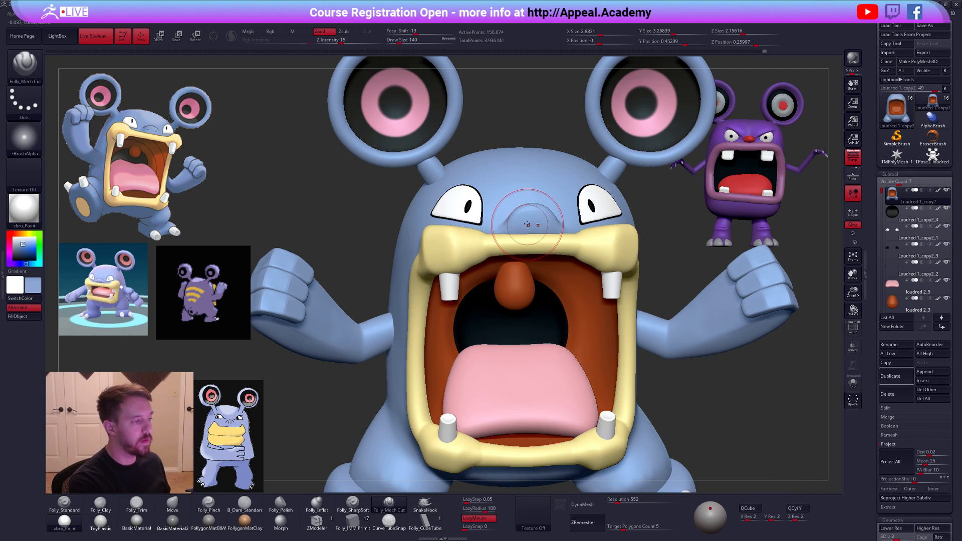
key("shift")
left_click_drag(523, 217, 526, 221, "shift")
right_click_drag(526, 221, 493, 235)
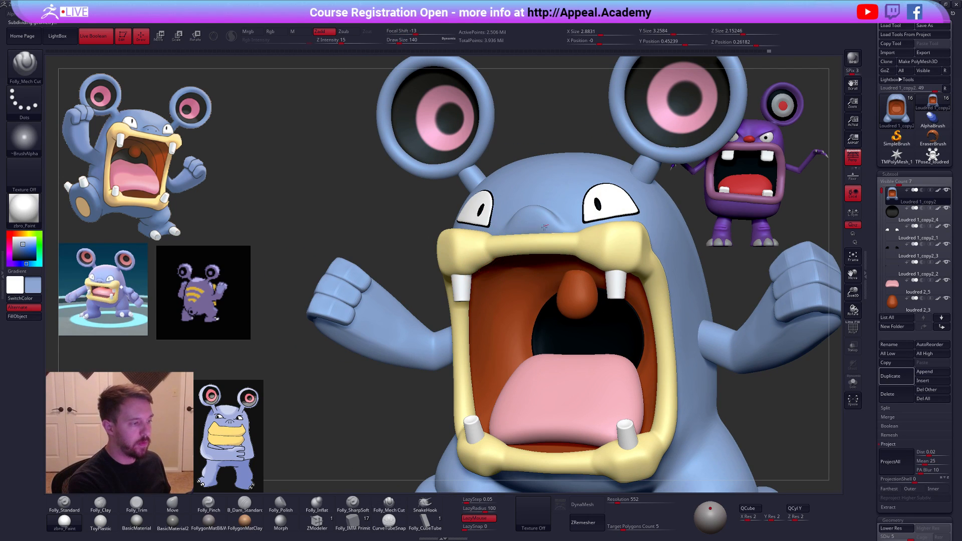
key("shift")
- Isolate the body and set up the Folly_Standard brush with black paint at draw size 2
mouse_move(532, 227)
right_mouse_down()
mouse_move(537, 278)
mouse_move(557, 293)
right_mouse_up()
key("alt+s")
key("space")
key("1")
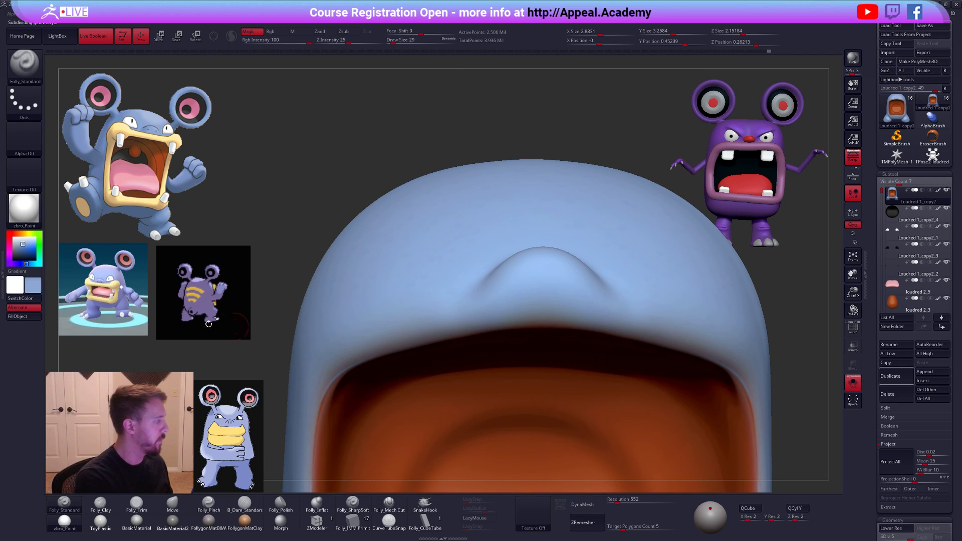
left_click_drag(24, 253, 13, 260)
key("space")
left_click_drag(516, 268, 510, 267)
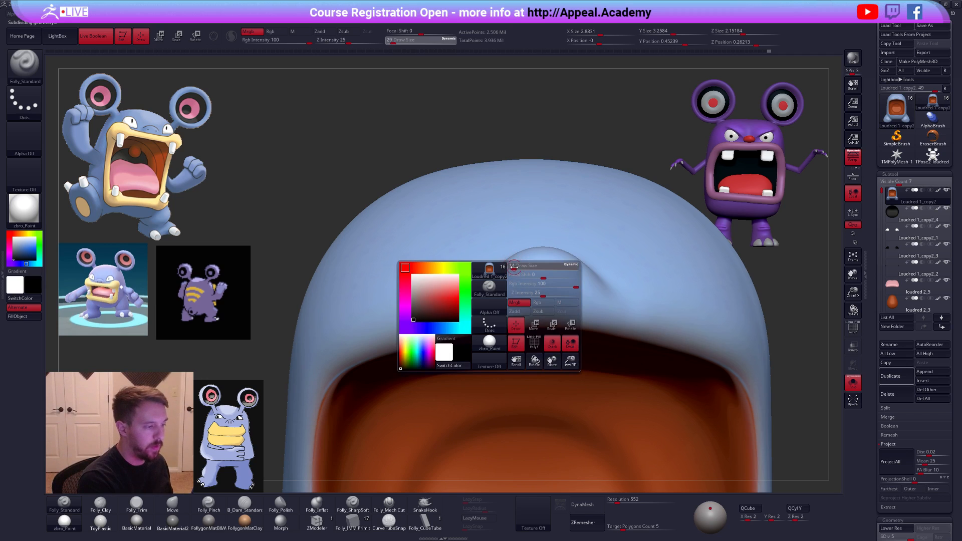
- Try placing mirrored nostril dots on the nose at draw size 4, and undo them
right_click_drag(511, 267, 522, 279)
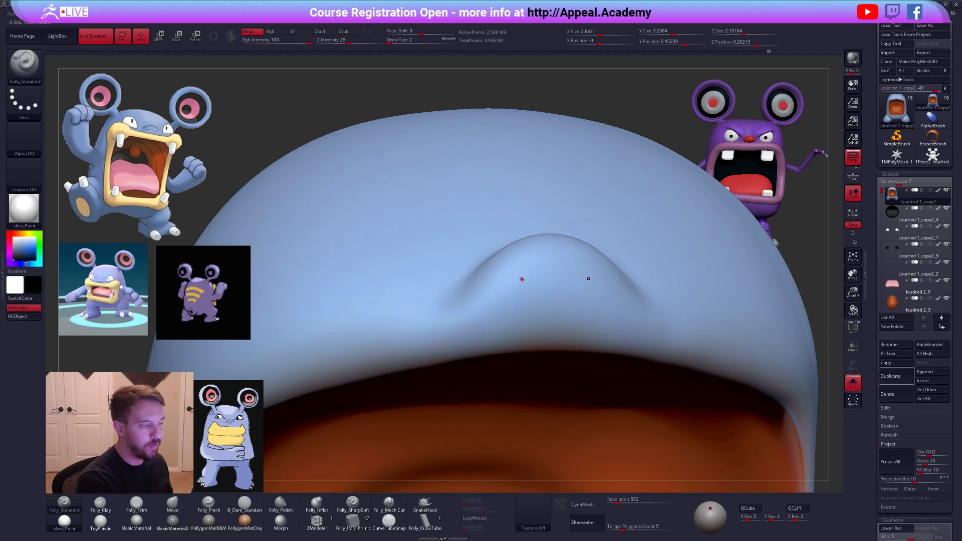
key("space")
left_click_drag(522, 283, 524, 279)
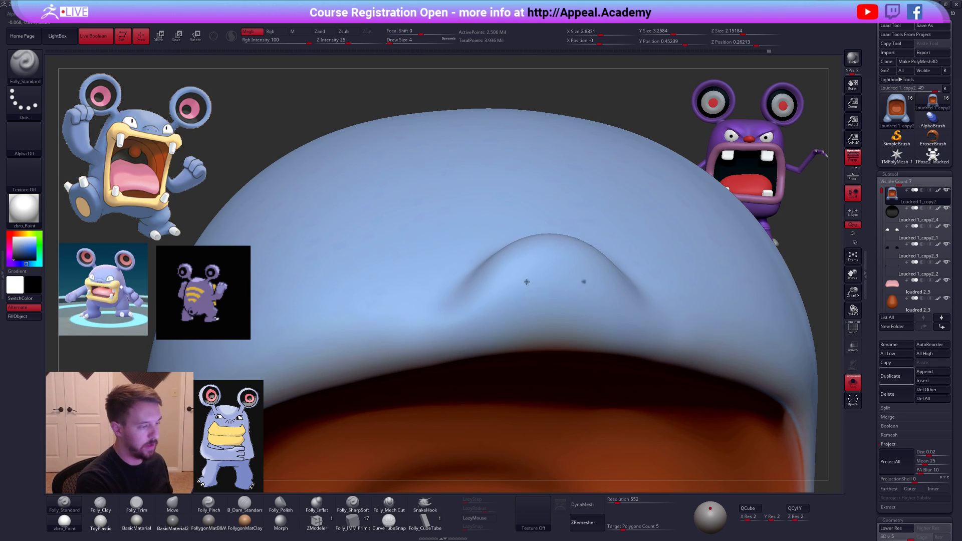
key("ctrl+z")
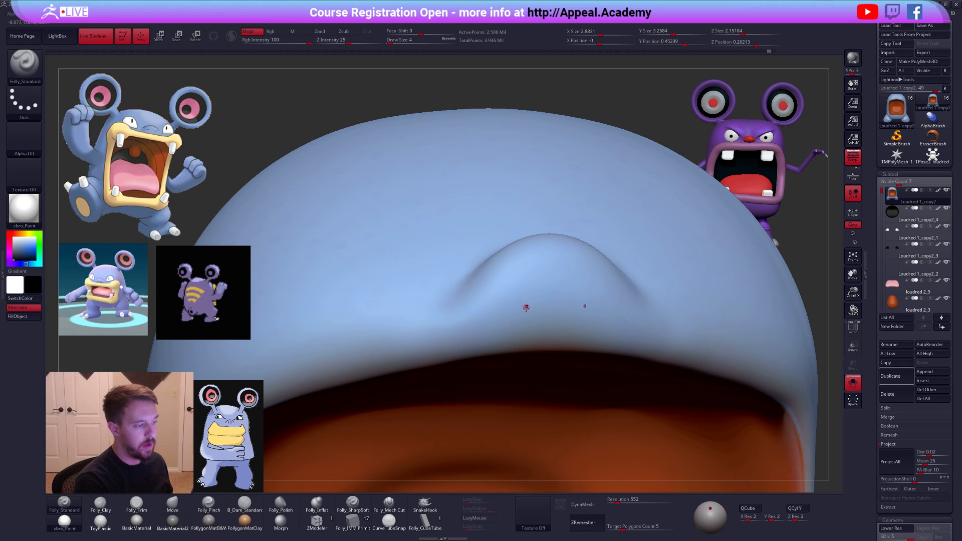
- Paint two mirrored black nostrils on the nose with the Folly_Standard brush at draw size 7
key("space")
left_click_drag(521, 287, 525, 283)
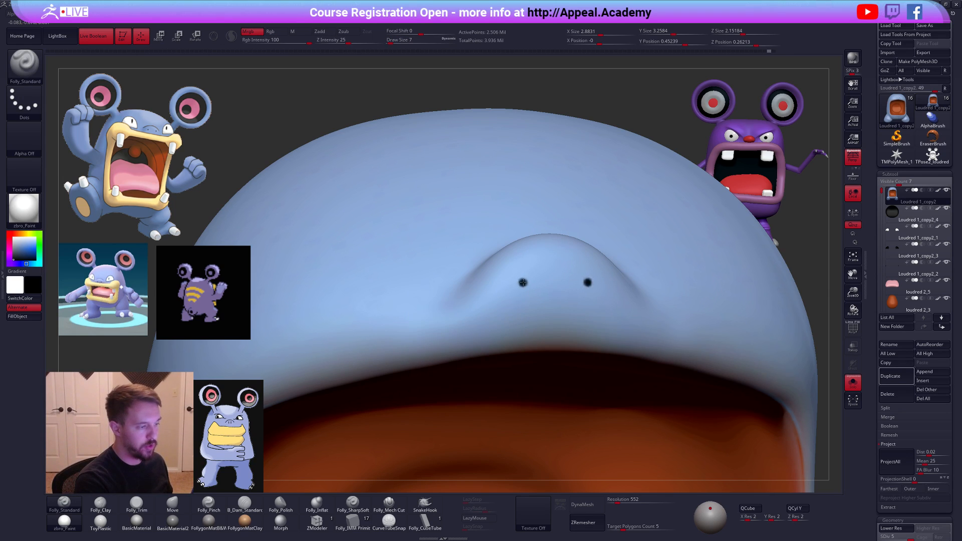
right_click_drag(542, 304, 591, 360, "ctrl")
mouse_move(721, 481)
right_mouse_down("alt")
mouse_move(684, 448)
mouse_move(663, 446)
right_mouse_up("alt")
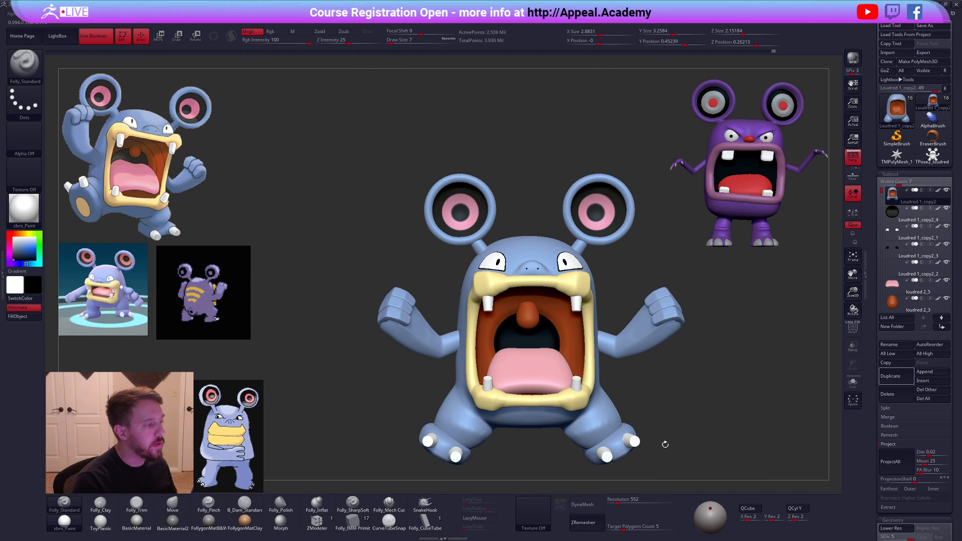
mouse_move(687, 479)
right_mouse_down("alt")
mouse_move(670, 452)
mouse_move(651, 466)
mouse_move(565, 357)
right_mouse_up("alt")
- Isolate the body with the Folly_Pinch brush active and smooth the legs at draw size 160
key("ctrl+shift+p")
key("space")
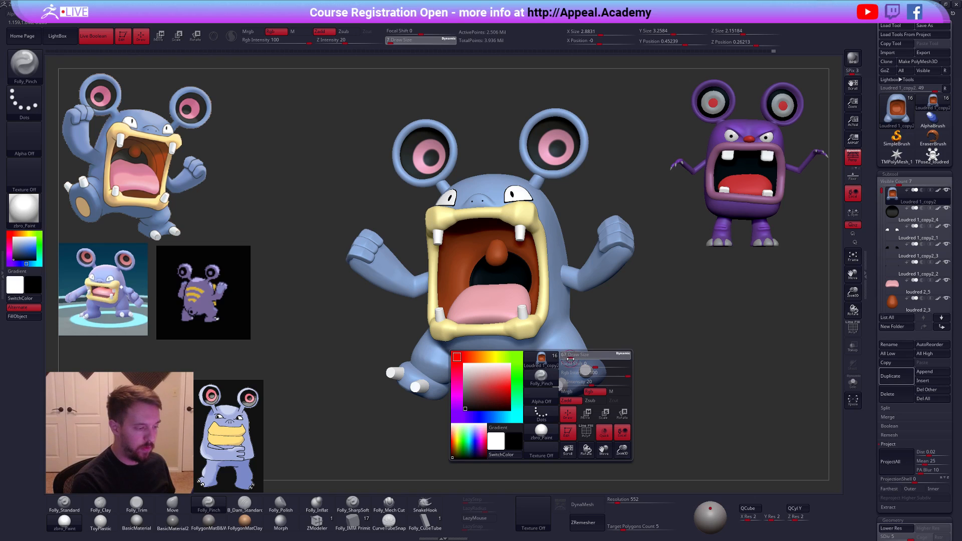
left_click_drag(570, 359, 575, 359)
key("alt+s")
mouse_move(565, 373)
right_mouse_down()
mouse_move(557, 376)
mouse_move(566, 341)
mouse_move(548, 327)
right_mouse_up()
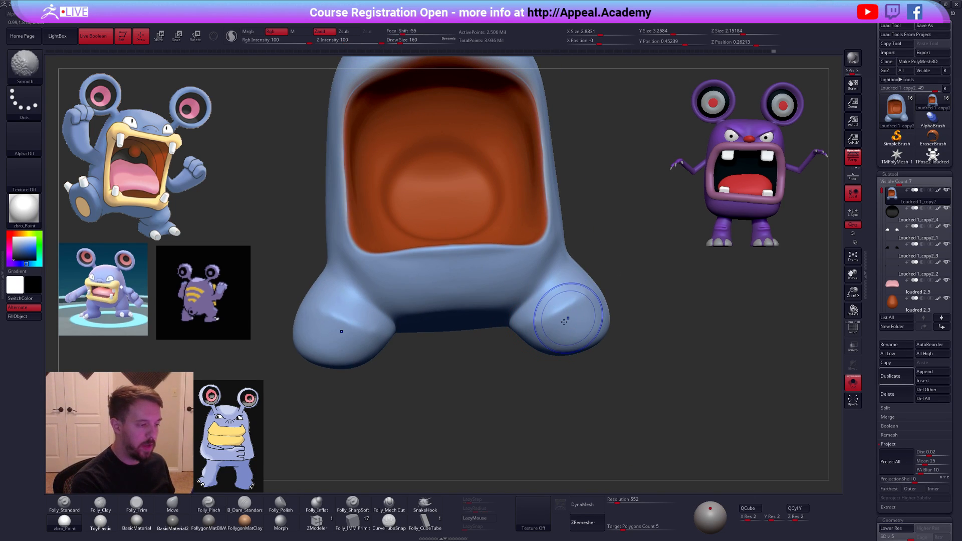
- Smooth the legs at the body's lowest subdivision level and again one level higher, using draw size 181
key("shift+d")
key("shift+d")
key("shift+d")
key("shift+d")
right_click_drag(561, 326, 554, 321)
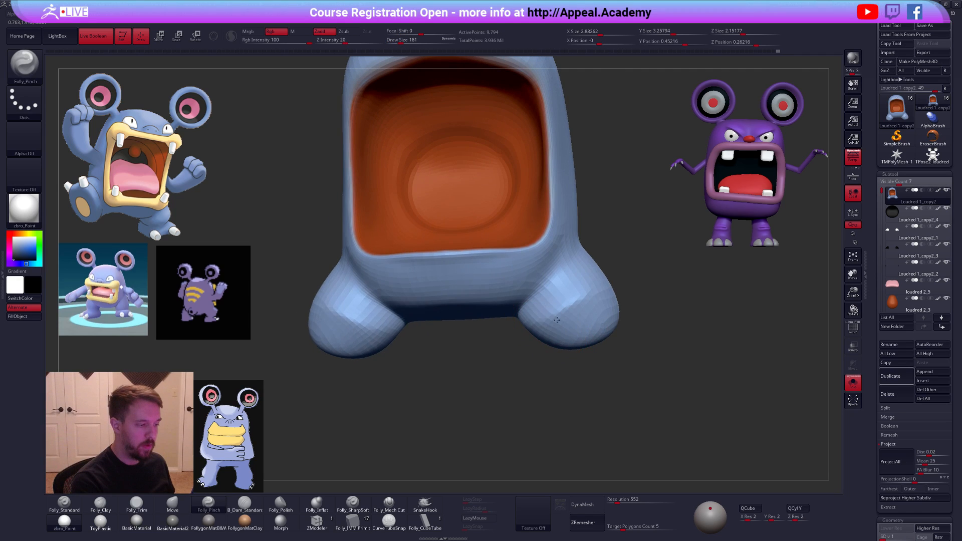
key("d")
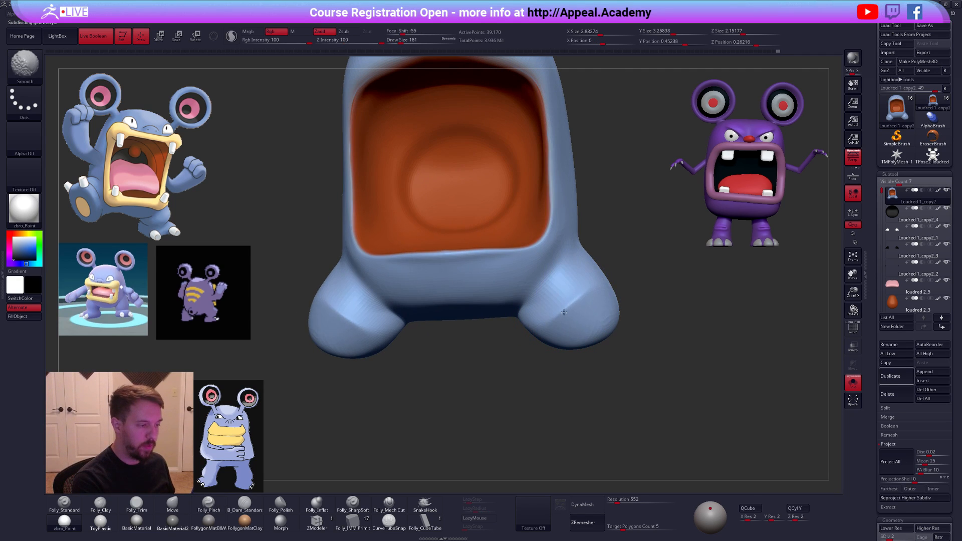
right_click_drag(564, 312, 560, 330)
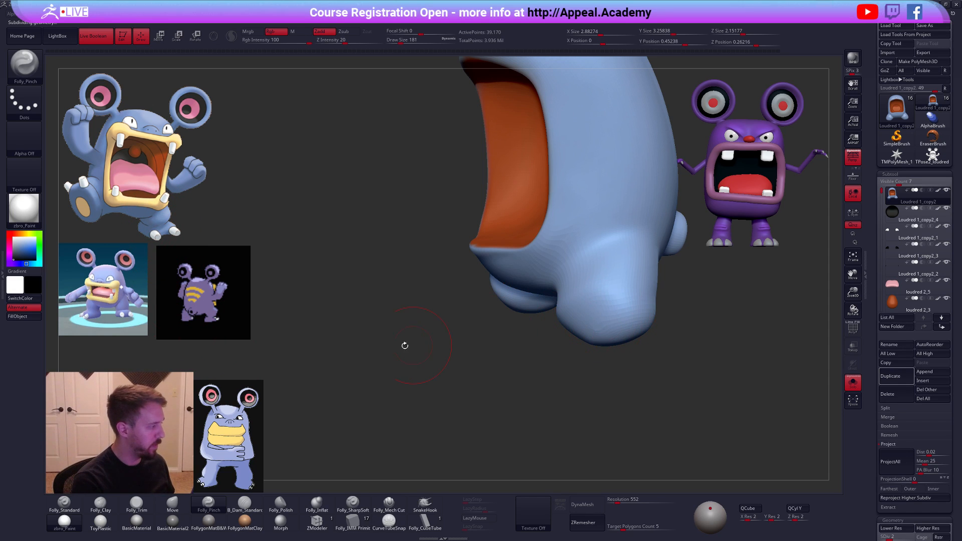
right_click_drag(524, 332, 560, 293)
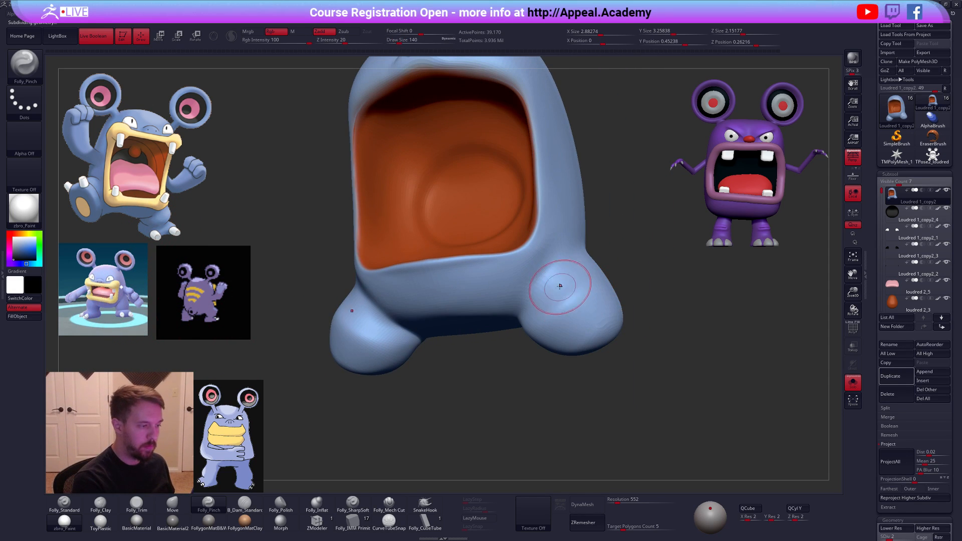
- Build up the body where the legs join with Folly_Clay at draw size 170, checking it across subdivision levels
key("2")
key("s")
left_click_drag(548, 287, 551, 244)
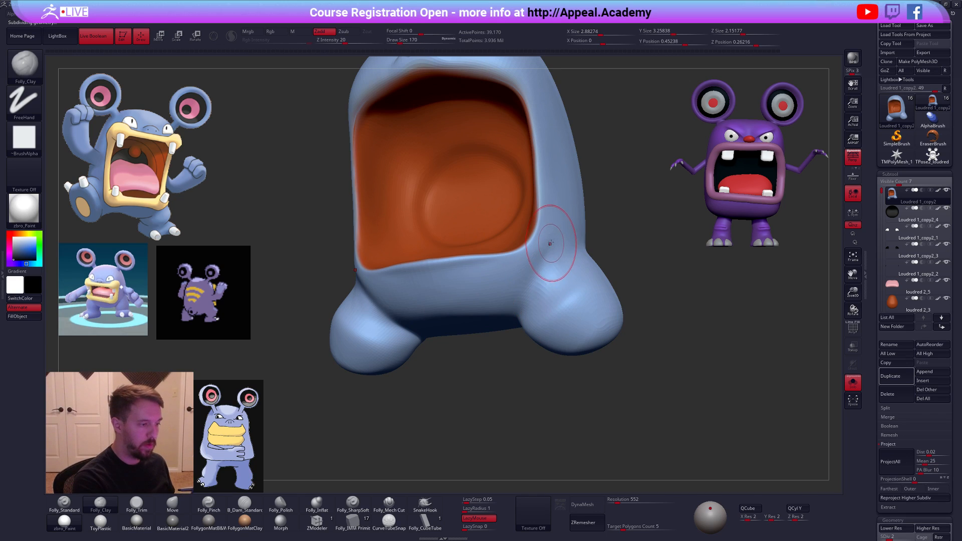
mouse_move(551, 280)
right_mouse_down()
mouse_move(542, 289)
mouse_move(577, 307)
mouse_move(562, 320)
mouse_move(576, 384)
right_mouse_up()
key("d")
key("d")
key("5")
left_click(671, 432)
mouse_move(671, 433)
right_mouse_down("shift")
mouse_move(657, 431)
mouse_move(669, 425)
right_mouse_up("shift")
key("shift+d")
key("shift+d")
- Set the draw size to 215, select the feet subtool and reposition the feet from the front with Transpose Move
key("space")
left_click_drag(541, 334, 547, 338)
mouse_move(557, 354)
right_mouse_down()
mouse_move(524, 325)
mouse_move(492, 317)
right_mouse_up()
left_click(566, 337, "alt")
right_click_drag(565, 341, 523, 337)
key("w")
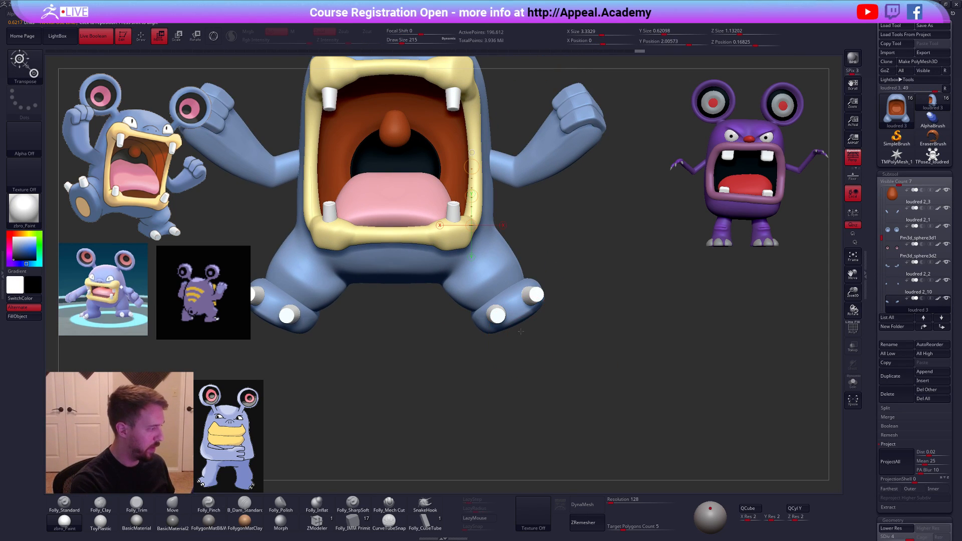
left_click_drag(520, 317, 545, 356)
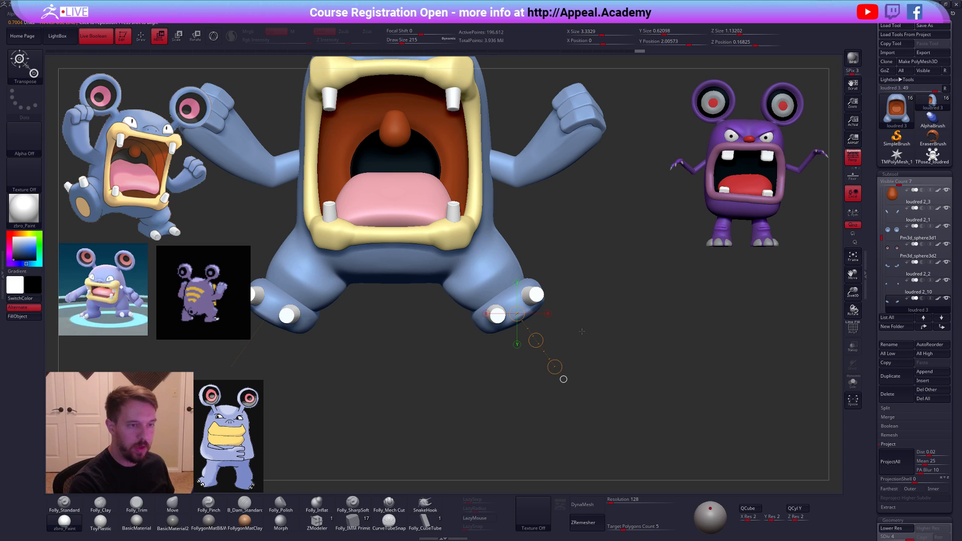
key("p")
left_click_drag(560, 376, 562, 429)
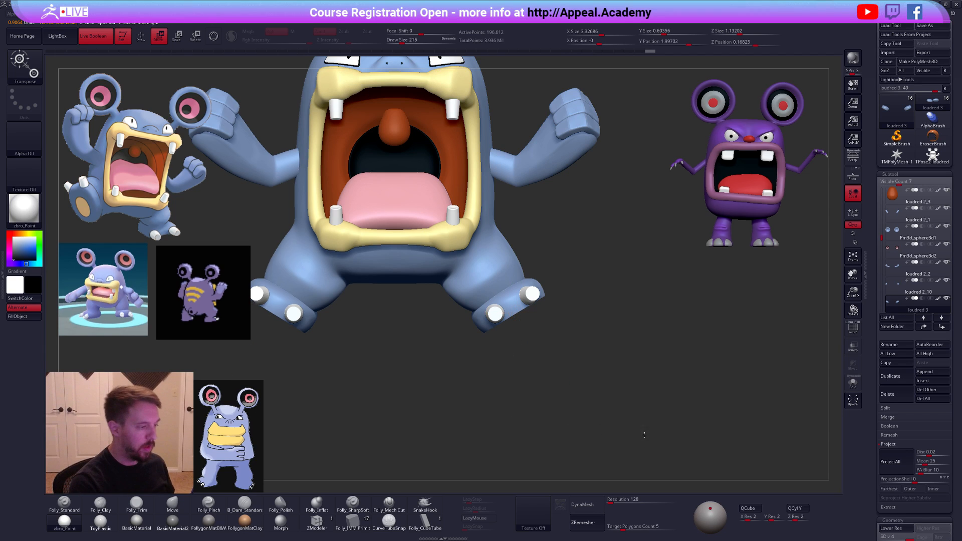
left_click_drag(644, 434, 665, 438, "alt")
- Adjust the feet's depth and alignment under the legs from the side with Transpose Move
key("q")
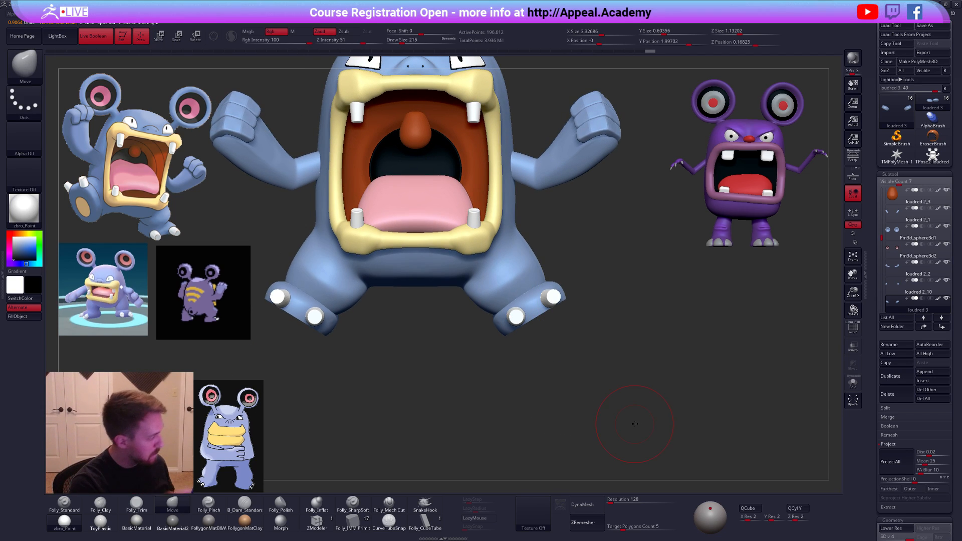
left_click_drag(663, 417, 616, 451)
key("w")
left_click_drag(521, 340, 552, 414)
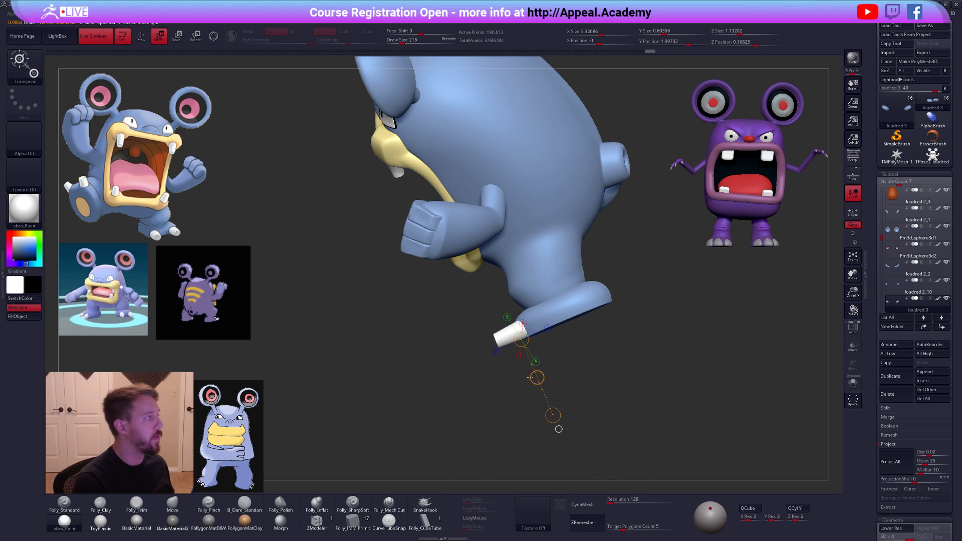
mouse_move(566, 317)
left_mouse_down()
mouse_move(586, 398)
mouse_move(614, 407)
mouse_move(612, 381)
left_mouse_up()
key("q")
mouse_move(596, 337)
left_mouse_down()
mouse_move(556, 339)
mouse_move(566, 359)
mouse_move(584, 286)
mouse_move(556, 307)
mouse_move(563, 311)
mouse_move(512, 318)
left_mouse_up()
key("alt+s")
key("alt+s")
key("w")
mouse_move(447, 321)
left_mouse_down()
mouse_move(656, 276)
mouse_move(631, 282)
left_mouse_up()
key("q")
mouse_move(621, 345)
left_mouse_down()
mouse_move(596, 320)
mouse_move(578, 267)
mouse_move(573, 328)
mouse_move(588, 318)
mouse_move(496, 318)
left_mouse_up()
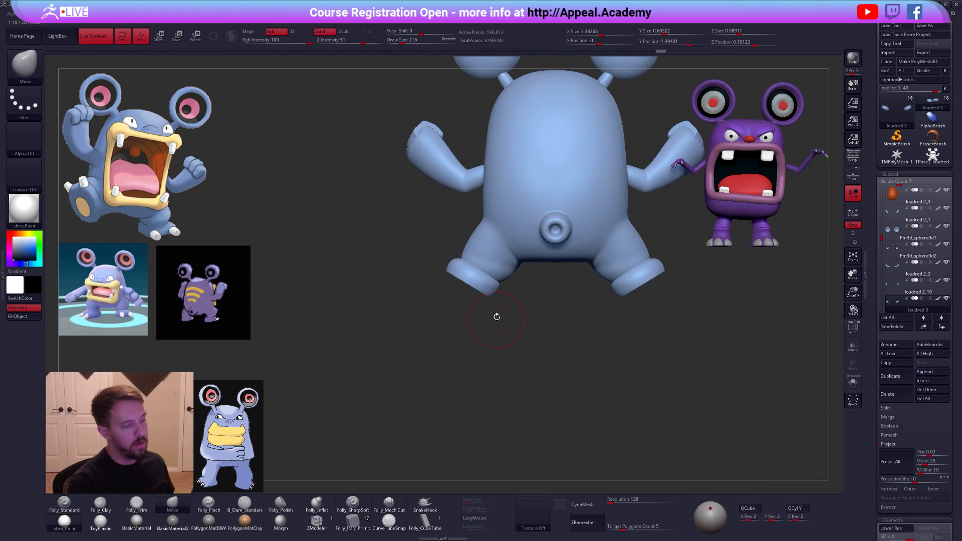
- Reposition and rotate the feet from behind with Transpose to line them up with the legs
key("w")
mouse_move(473, 283)
left_mouse_down()
mouse_move(550, 332)
mouse_move(526, 320)
mouse_move(568, 305)
mouse_move(536, 290)
mouse_move(503, 227)
mouse_move(510, 276)
left_mouse_up()
key("q")
key("r")
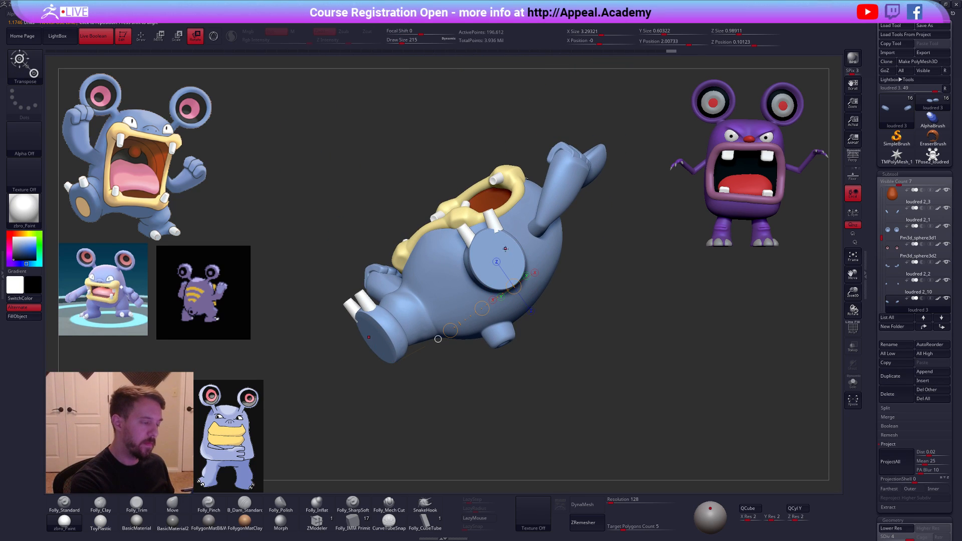
- Select the toe claws subtool loudred 2_9 and rotate the claws with Transpose to match the feet
scroll(883, 250, "down", 2)
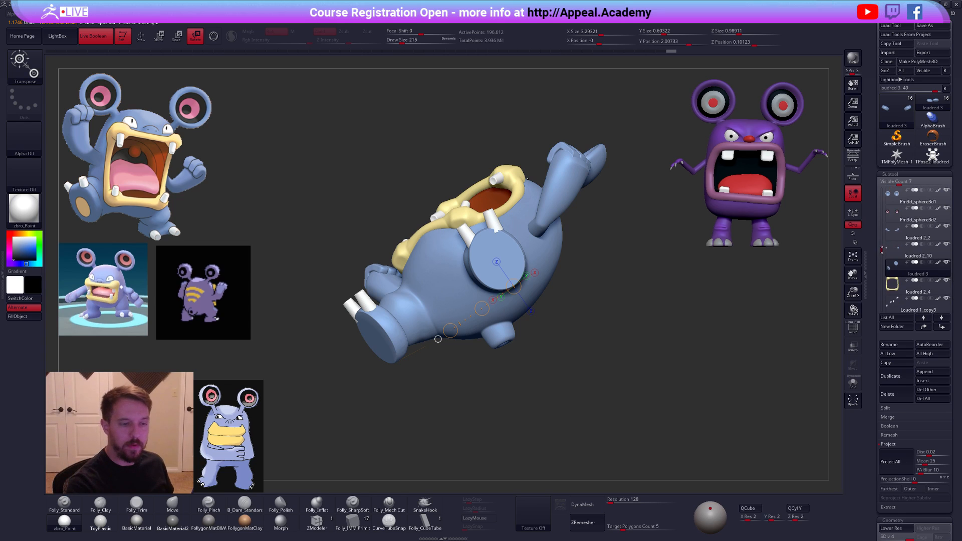
left_click(893, 299)
left_click(494, 225, "alt")
key("q")
key("f")
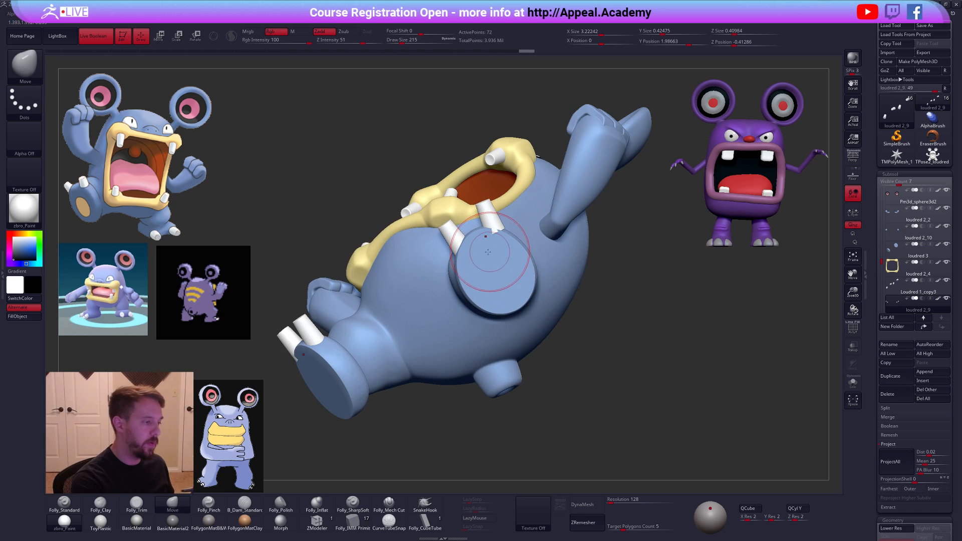
key("r")
left_click_drag(468, 196, 442, 119)
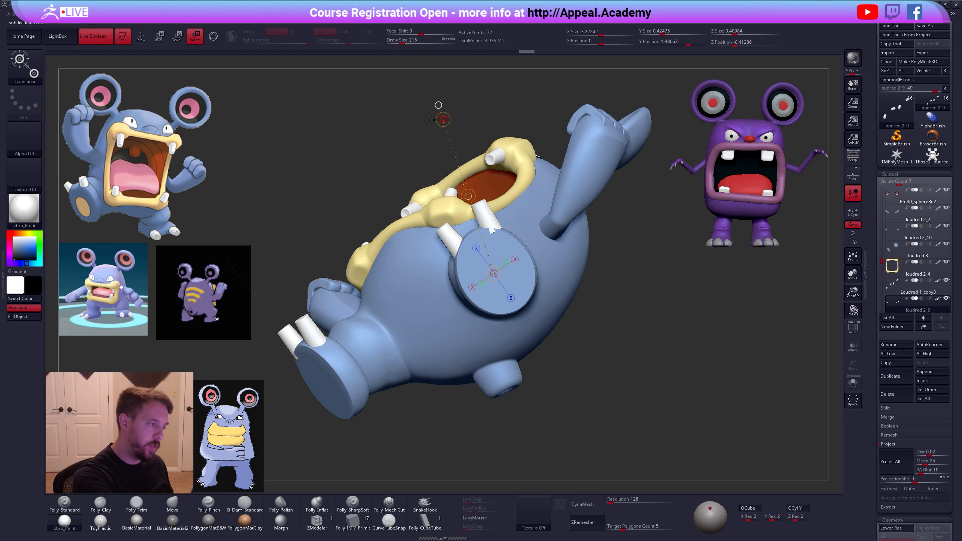
mouse_move(459, 253)
left_mouse_down()
mouse_move(634, 195)
mouse_move(611, 240)
mouse_move(584, 364)
mouse_move(561, 341)
left_mouse_up()
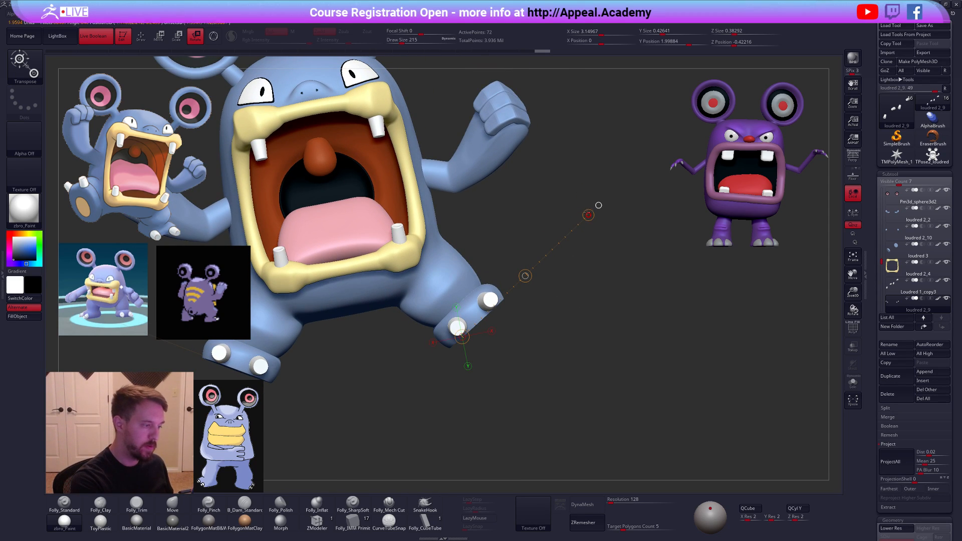
left_click_drag(598, 205, 498, 317)
- Reselect the feet subtool loudred 3 and refine its position against the claws with Transpose Move
key("q")
left_click(493, 323, "alt")
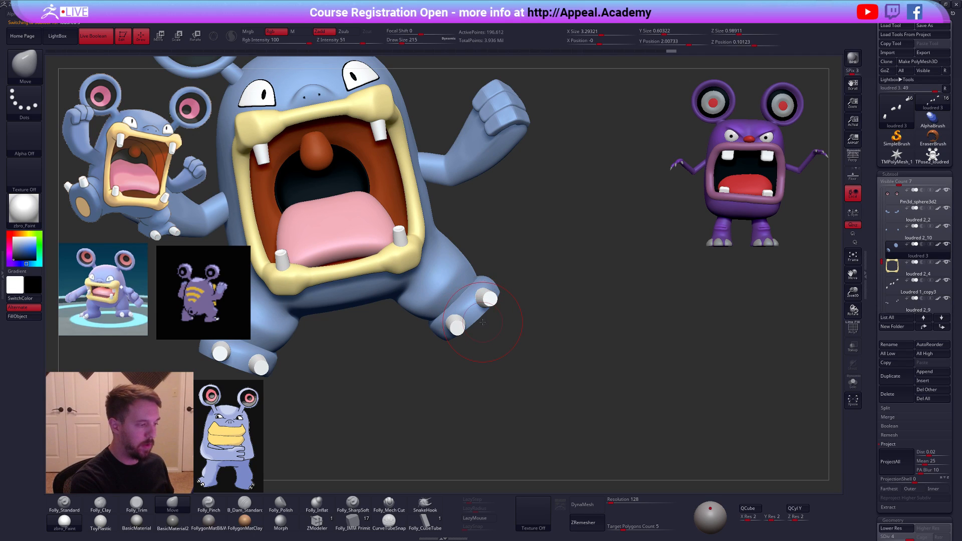
key("shift+s")
key("w")
left_click(482, 334)
left_click_drag(539, 324, 569, 399, "alt")
key("shift+s")
key("q")
- Select the toe claws subtool, isolate it and check its topology across the subdivision levels
left_click(549, 323, "alt")
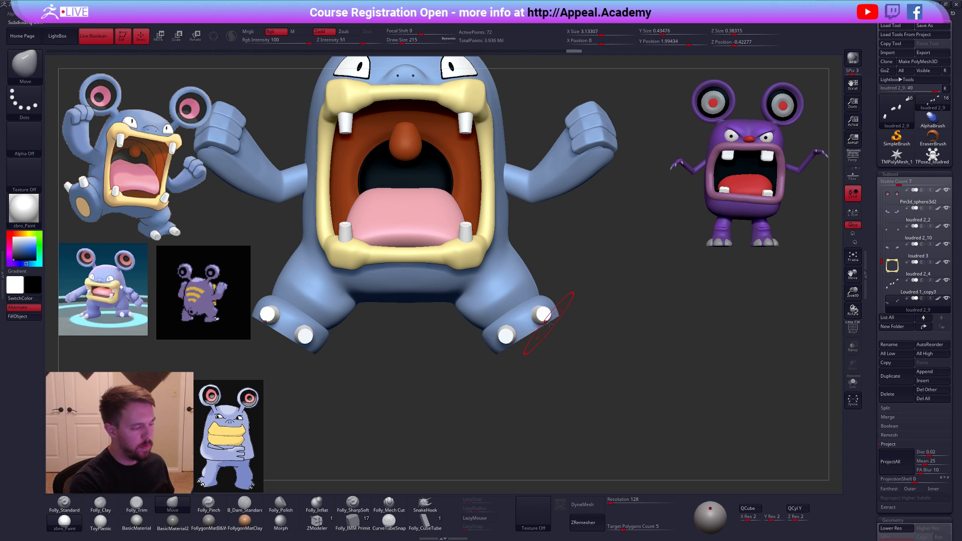
left_click_drag(580, 353, 588, 296, "alt")
key("shift+s")
key("shift+d")
key("shift+f")
key("shift+f")
key("d")
key("d")
key("d")
key("d")
- Remesh the isolated toe claws with DynaMesh at resolution 552
left_click_drag(633, 395, 684, 424, "alt")
key("shift+f")
key("shift+f")
type("555")
left_click(582, 504)
left_click(551, 522)
mouse_move(565, 365)
left_mouse_down()
mouse_move(580, 245)
mouse_move(482, 274)
left_mouse_up()
- Combine the toe claws into one polygroup and ZRemesh them with a target polygon count of 1
key("b")
key("m")
key("v")
key("shift+f")
key("ctrl+w")
key("shift+f")
left_click_drag(606, 523, 601, 524)
left_click(586, 504)
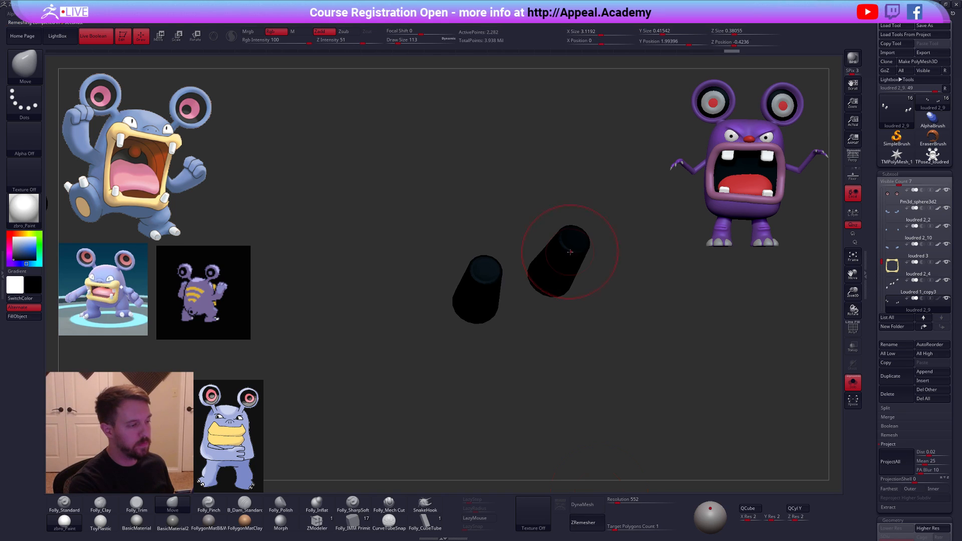
- Switch the active colour to white and subdivide the toe claws by three levels
key("v")
key("space")
mouse_move(504, 278)
right_mouse_down()
mouse_move(480, 267)
mouse_move(481, 285)
right_mouse_up()
key("space")
key("space")
key("ctrl+d")
key("ctrl+d")
key("ctrl+d")
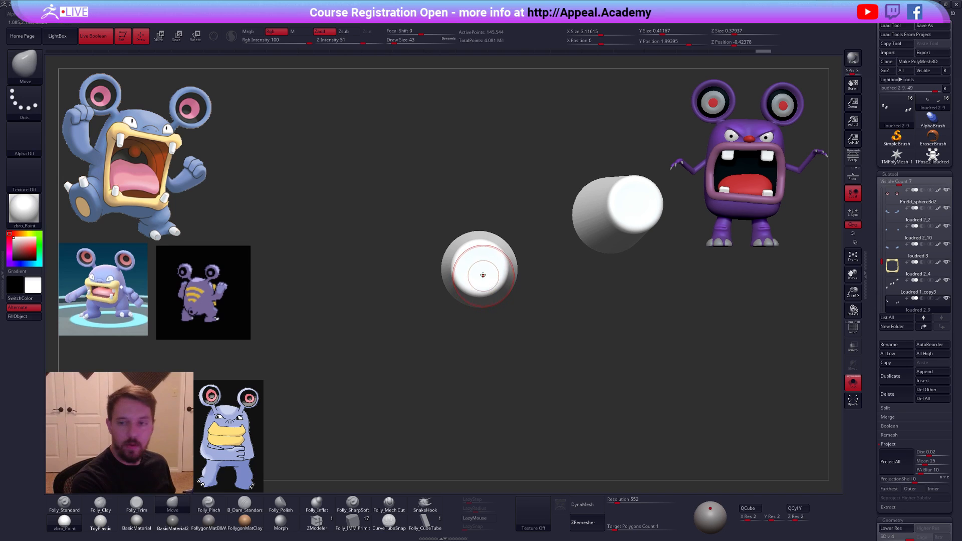
- Reshape the ends of the isolated toe claws with the Move brush, adjusting the brush size
right_click_drag(477, 270, 481, 267, "ctrl")
key("space")
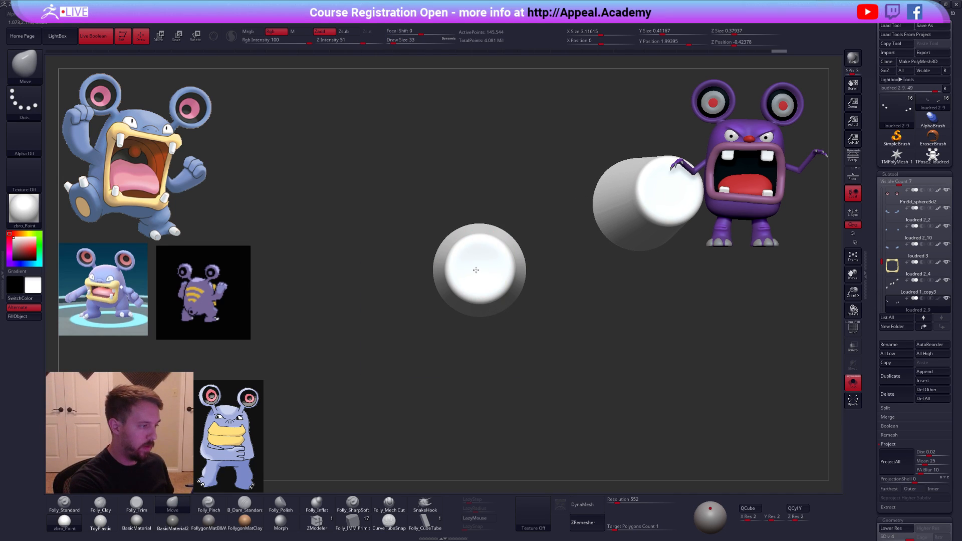
key("space")
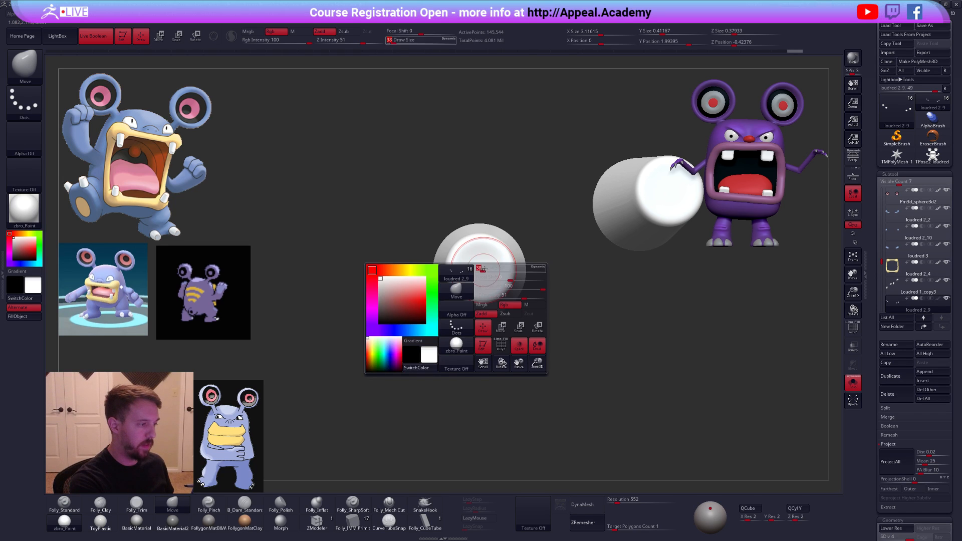
key("space")
key("space")
mouse_move(482, 269)
left_mouse_down()
mouse_move(578, 255)
mouse_move(571, 264)
mouse_move(593, 279)
mouse_move(436, 257)
mouse_move(588, 375)
left_mouse_up()
key("space")
- Show the whole character again and switch to the Folly_Standard brush
key("shift+ctrl+s")
key("b")
key("f")
key("s")
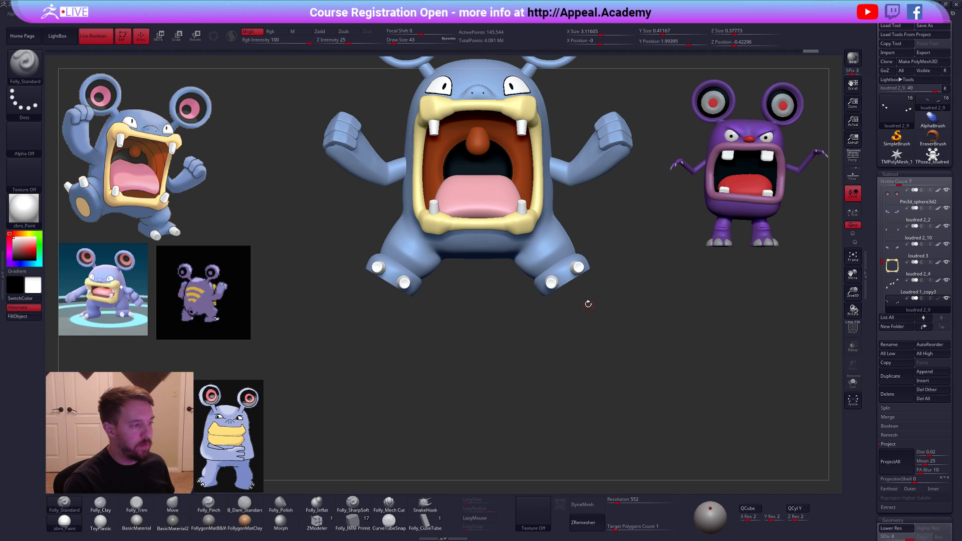
left_click_drag(591, 306, 592, 341, "alt")
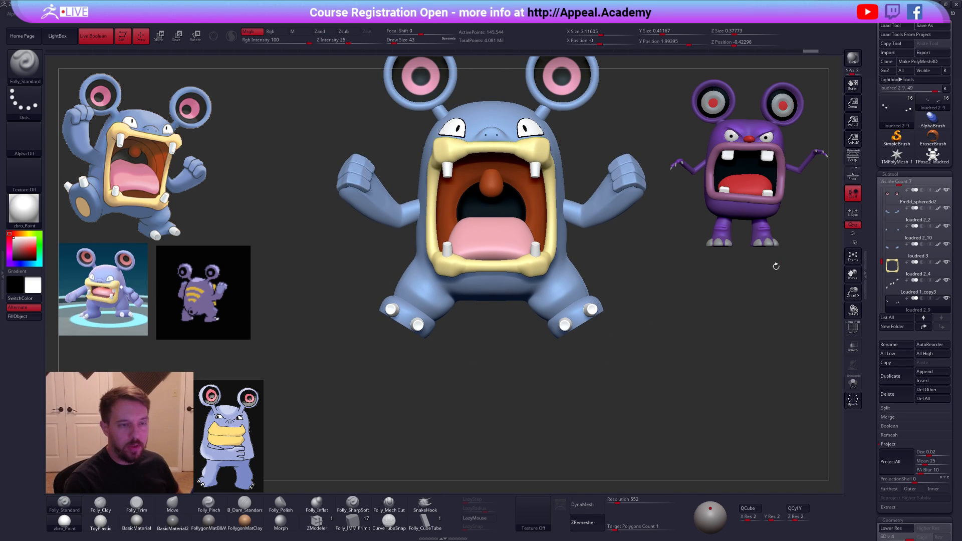
- Delete the leftover TPose2_loudred mesh and return to the coloured Loudred tool
left_click(931, 158)
left_click(895, 394)
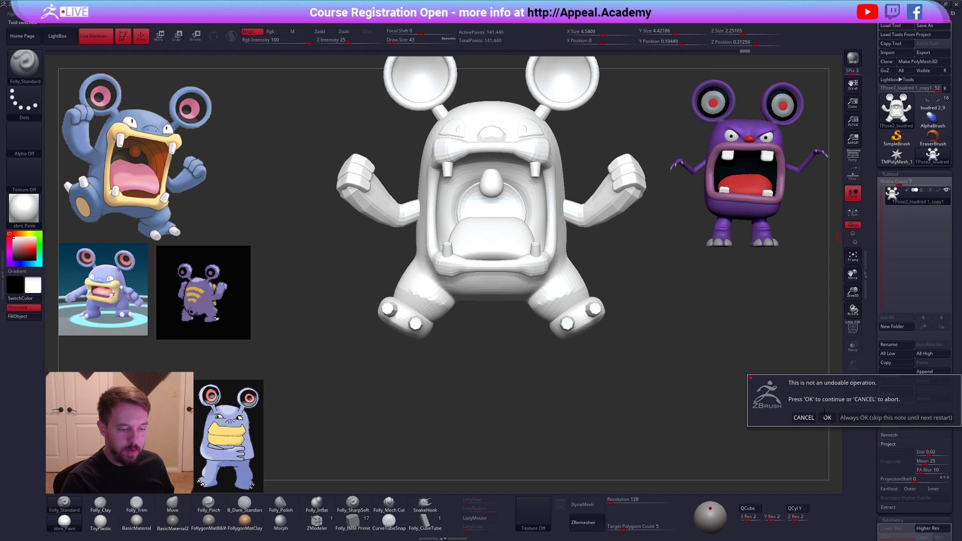
left_click(827, 418)
left_click(937, 108)
- Turn on perspective for the view and frame the character
mouse_move(650, 230)
left_mouse_down()
mouse_move(637, 305)
mouse_move(624, 299)
left_mouse_up()
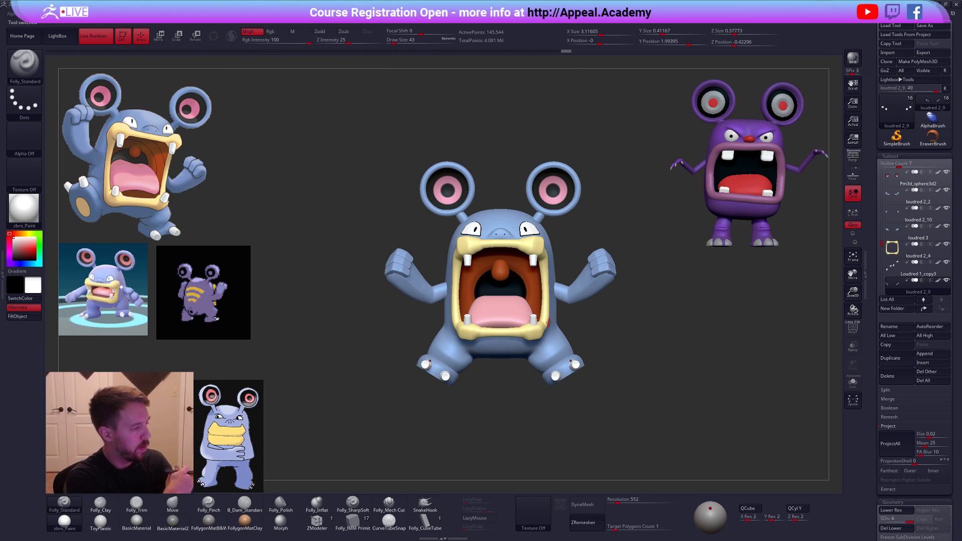
left_click(852, 157)
left_click_drag(643, 312, 580, 348)
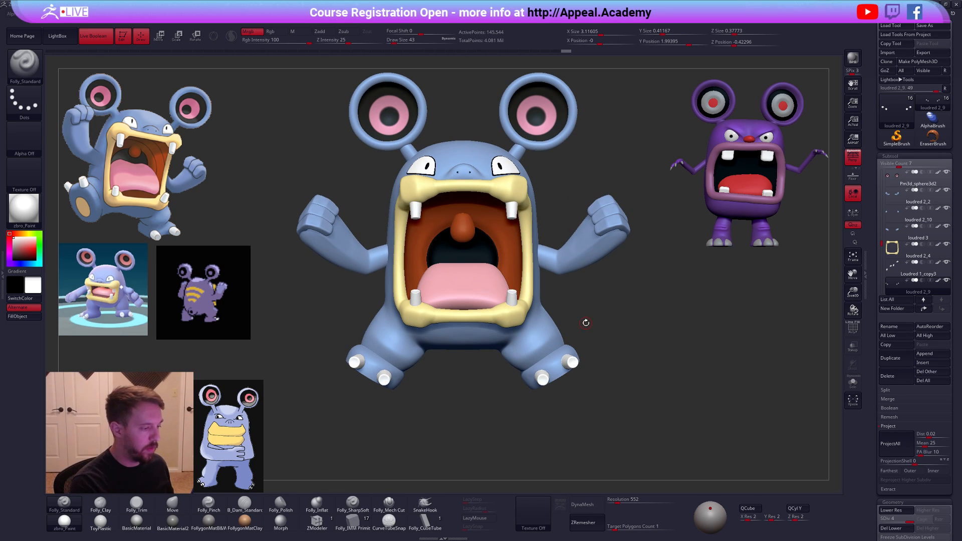
right_click_drag(543, 358, 551, 378, "alt")
right_click_drag(550, 378, 459, 355)
- Select and isolate the yellow mouth frame, and smooth its corner transitions at lower subdivision levels
left_click(525, 317, "alt")
key("space")
left_click_drag(530, 310, 536, 310)
right_click_drag(473, 313, 556, 340)
key("shift+d")
key("shift+d")
mouse_move(544, 246)
right_mouse_down()
mouse_move(504, 245)
mouse_move(516, 293)
right_mouse_up()
key("shift+s")
key("space")
left_click_drag(516, 296, 512, 296)
left_click_drag(523, 238, 534, 244, "shift")
right_click_drag(486, 245, 531, 231)
left_click_drag(533, 228, 503, 211, "shift")
mouse_move(493, 167)
right_mouse_down()
mouse_move(489, 217)
mouse_move(518, 196)
right_mouse_up()
left_click_drag(526, 182, 533, 174, "shift")
key("d")
mouse_move(531, 197)
right_mouse_down()
mouse_move(517, 156)
mouse_move(528, 208)
right_mouse_up()
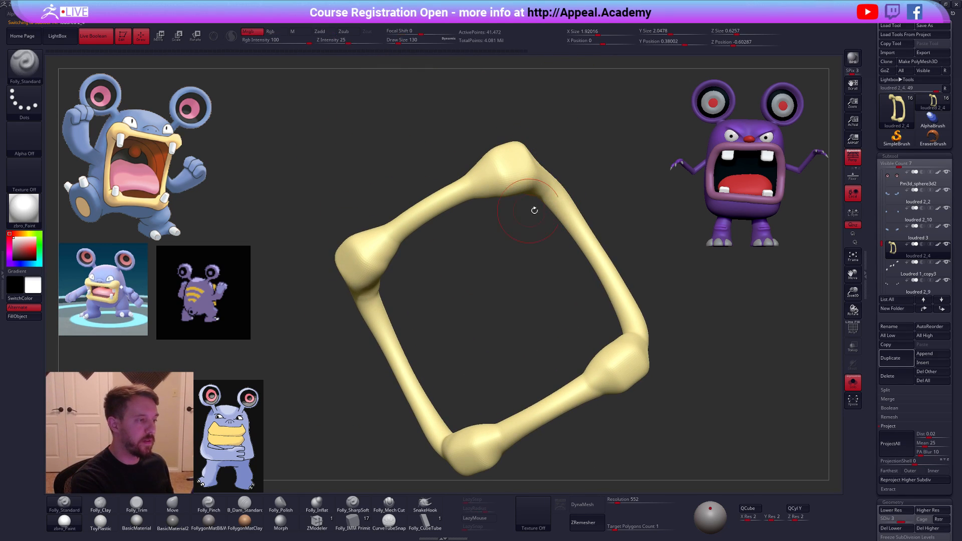
- Raise the mouth frame's subdivision level and smooth the remaining corner transitions from several sides
right_click_drag(614, 328, 598, 319)
left_click_drag(598, 320, 585, 322, "shift")
right_click_drag(585, 322, 637, 279)
left_click_drag(637, 279, 634, 277, "shift")
key("d")
mouse_move(643, 277)
right_mouse_down()
mouse_move(631, 274)
mouse_move(633, 292)
mouse_move(595, 310)
right_mouse_up()
left_click_drag(595, 309, 570, 320, "shift")
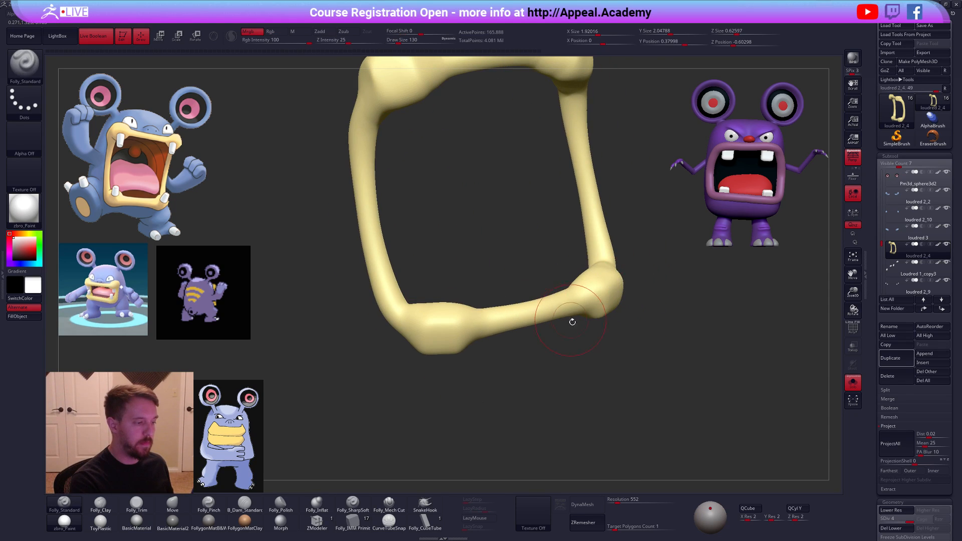
right_click_drag(571, 320, 594, 258)
left_click_drag(594, 259, 597, 265, "shift")
mouse_move(597, 265)
right_mouse_down()
mouse_move(621, 280)
mouse_move(544, 250)
right_mouse_up()
left_click_drag(544, 250, 541, 256, "shift")
right_click_drag(542, 255, 570, 230)
left_click_drag(581, 200, 593, 193, "shift")
mouse_move(594, 193)
right_mouse_down()
mouse_move(643, 220)
mouse_move(638, 201)
right_mouse_up()
mouse_move(638, 200)
right_mouse_down()
mouse_move(611, 235)
mouse_move(521, 266)
right_mouse_up()
- Adjust the side bars of the mouth frame with a large Move brush
right_click_drag(642, 298, 567, 304, "alt")
key("space")
left_click_drag(547, 320, 557, 320)
mouse_move(580, 287)
right_mouse_down()
mouse_move(608, 284)
mouse_move(549, 282)
right_mouse_up()
key("b")
key("m")
key("v")
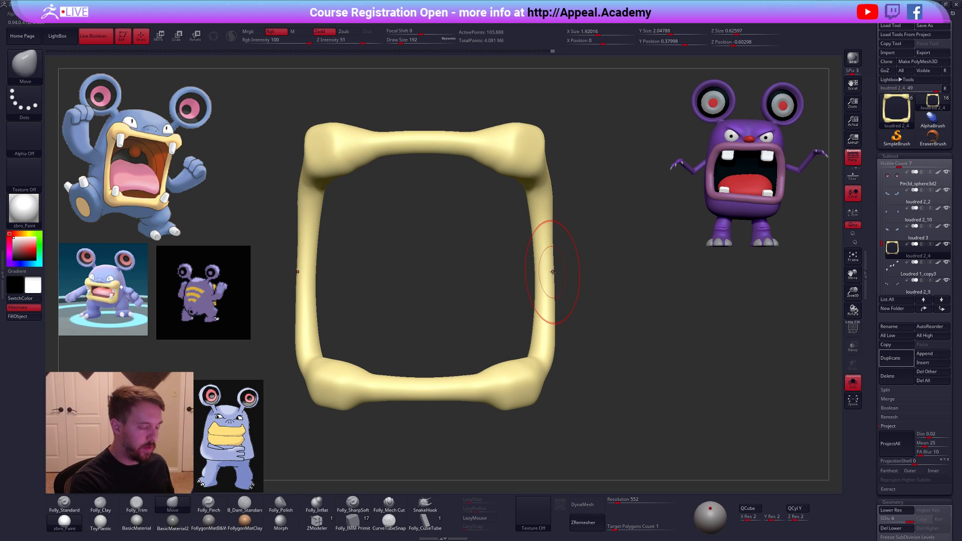
key("ctrl+space")
key("space")
left_click_drag(550, 274, 554, 272)
mouse_move(561, 270)
right_mouse_down()
mouse_move(531, 263)
mouse_move(533, 311)
right_mouse_up()
right_click_drag(480, 260, 511, 221)
key("ctrl+space")
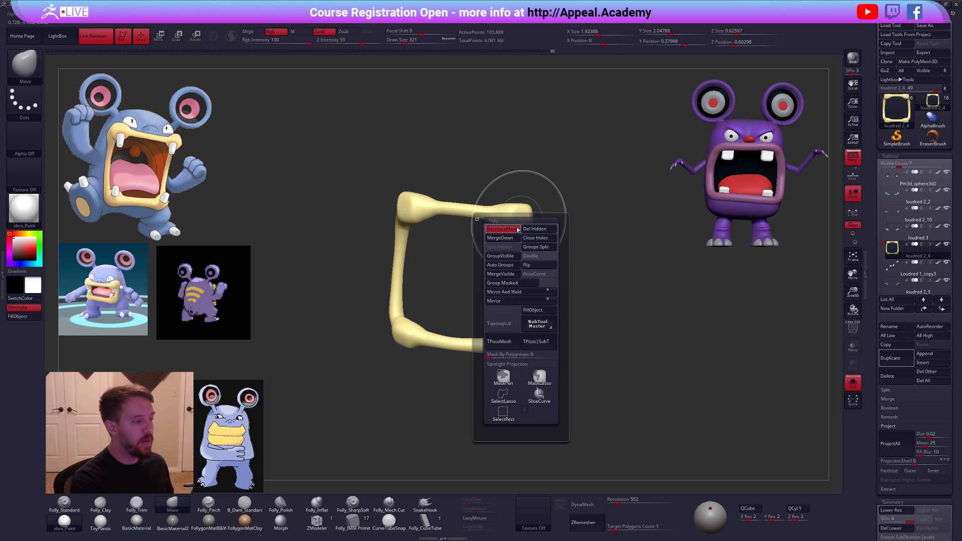
key("shift+alt+s")
- Select the arms subtool, isolate it and switch to the Folly_Pinch brush
right_click_drag(599, 301, 585, 318, "shift")
left_click(604, 269, "alt")
key("bracketleft")
mouse_move(605, 269)
right_mouse_down()
mouse_move(624, 429)
mouse_move(637, 419)
mouse_move(554, 318)
mouse_move(520, 326)
mouse_move(541, 285)
right_mouse_up()
key("5")
key("space")
left_click_drag(541, 303, 552, 300)
key("alt+s")
key("space")
right_click_drag(552, 290, 547, 287)
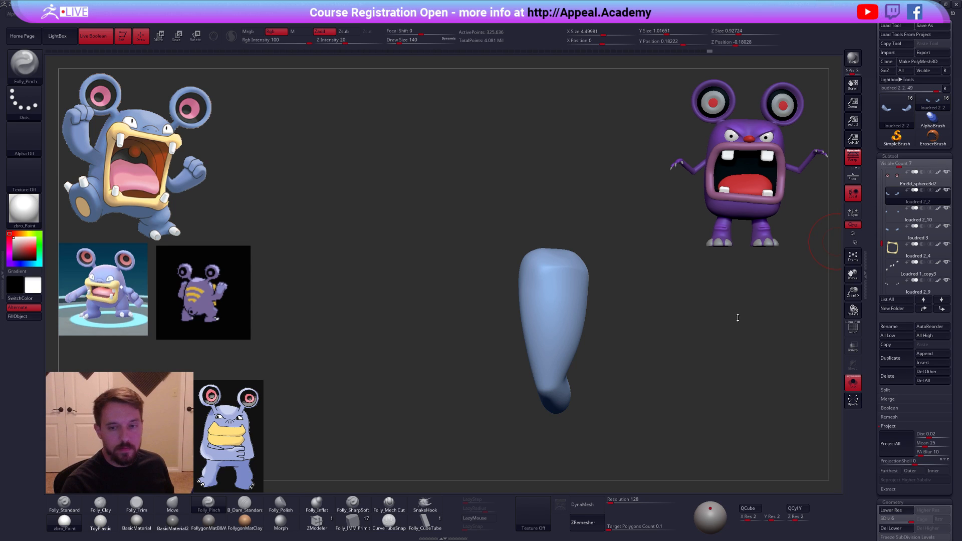
- Turn on LazyMouse and pinch a ridge along the length of the forearm
right_click_drag(552, 307, 539, 260, "alt")
key("space")
left_click_drag(541, 262, 516, 279)
left_click(483, 517)
key("space")
right_click_drag(537, 255, 532, 226)
left_click_drag(523, 200, 520, 216)
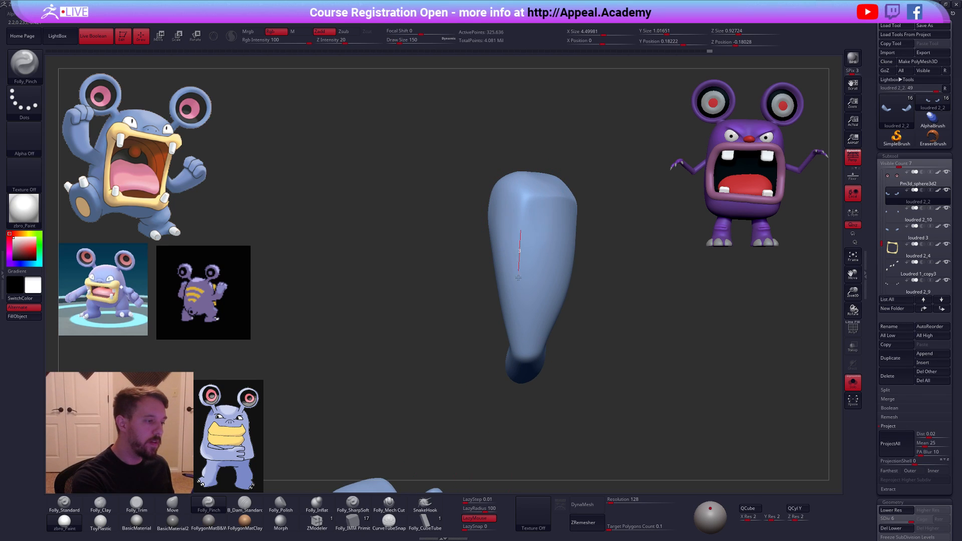
right_click_drag(521, 369, 545, 210)
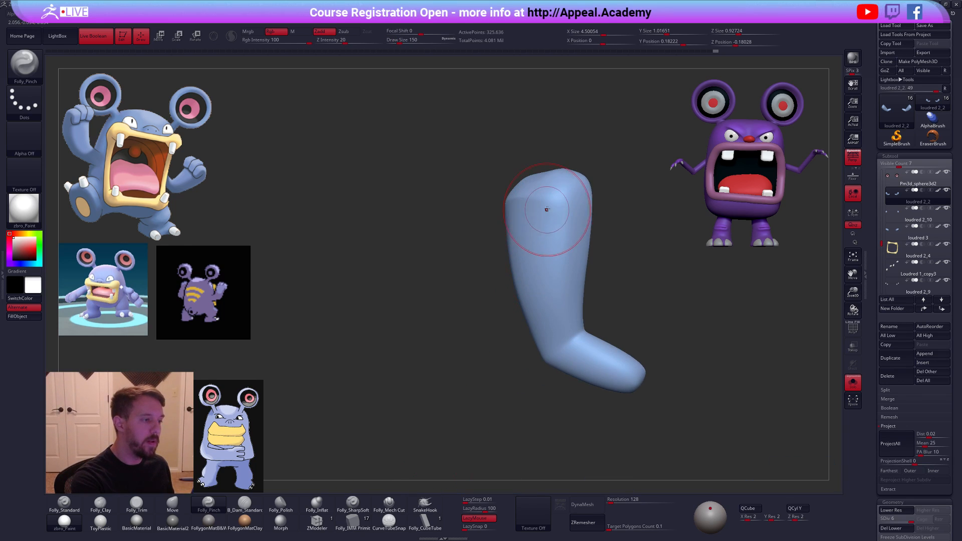
mouse_move(552, 390)
right_mouse_down()
mouse_move(543, 300)
mouse_move(554, 262)
mouse_move(551, 320)
right_mouse_up()
- Lower the arms' subdivision level, show the other parts, and refine the forearms with Folly_Trim and smoothing
key("shift+d")
key("shift+d")
key("d")
key("shift+alt+s")
mouse_move(547, 229)
right_mouse_down()
mouse_move(576, 216)
mouse_move(563, 253)
mouse_move(533, 261)
right_mouse_up()
key("s")
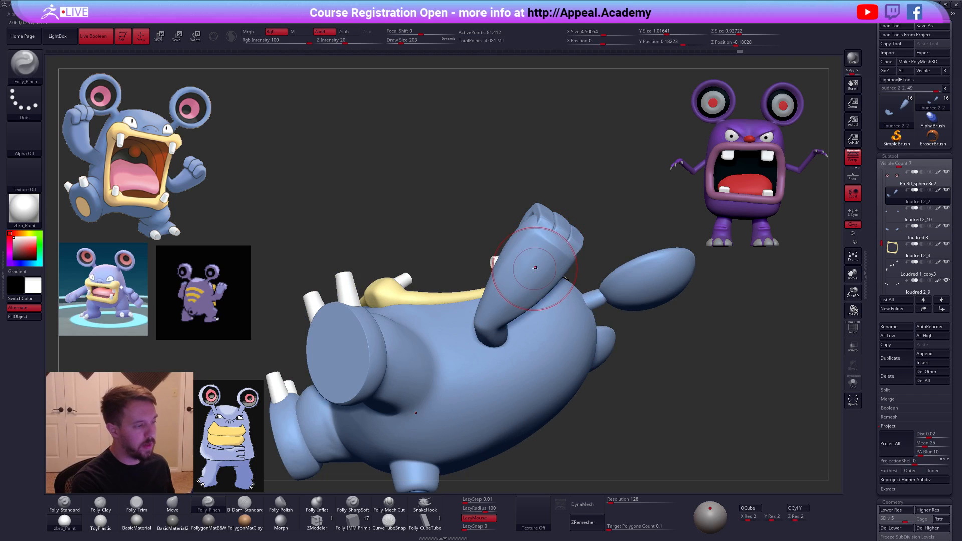
key("3")
key("shift")
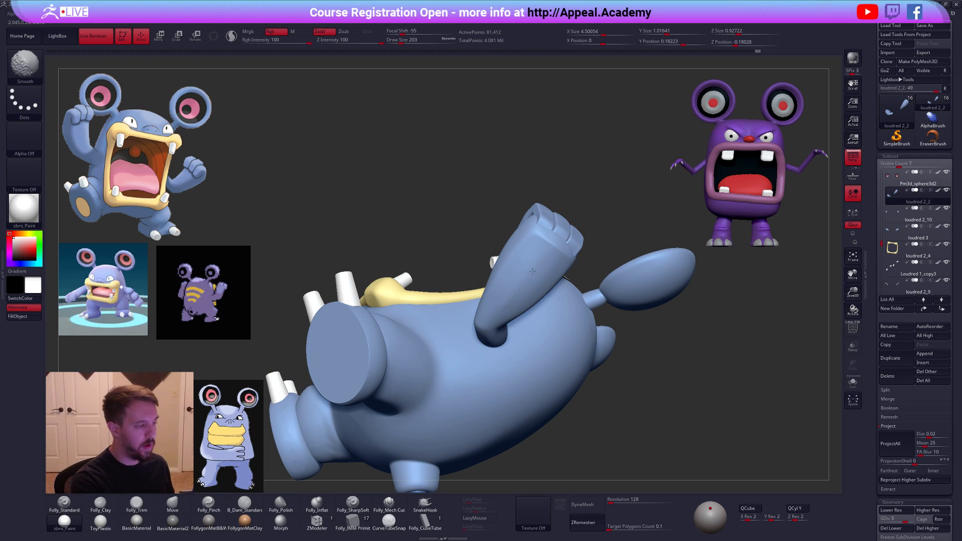
mouse_move(532, 272)
right_mouse_down()
mouse_move(539, 252)
mouse_move(523, 290)
mouse_move(506, 294)
mouse_move(549, 310)
mouse_move(577, 266)
right_mouse_up()
key("d")
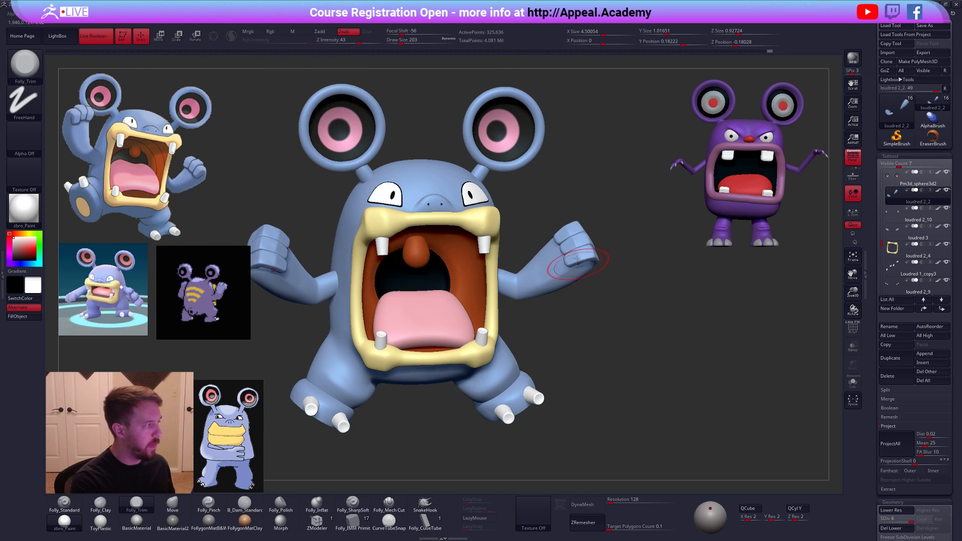
- Check the arms' wireframe, then select the fists subtool and reshape the fists with the Move brush
key("shift+f")
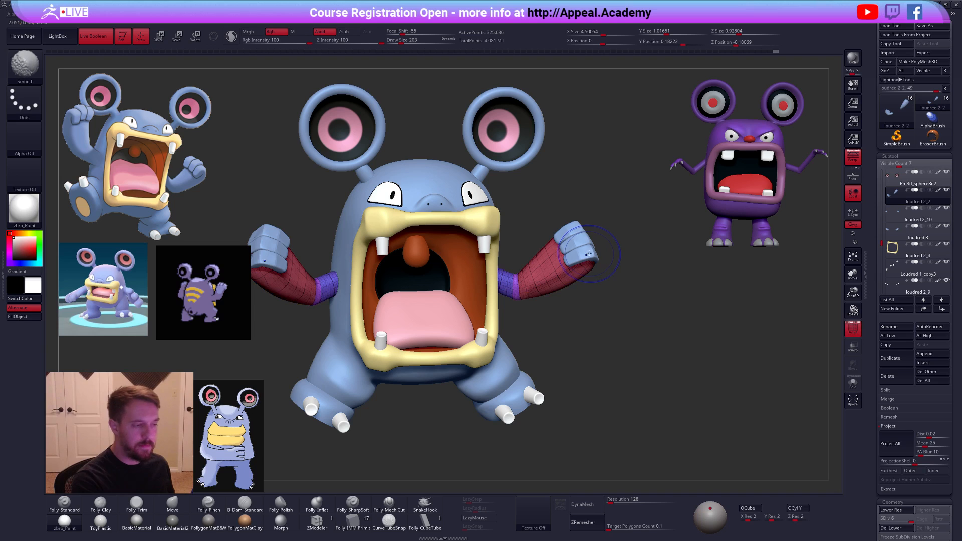
left_click(589, 254, "alt")
mouse_move(589, 254)
right_mouse_down()
mouse_move(572, 266)
mouse_move(588, 265)
right_mouse_up()
key("space")
key("shift+f")
key("b")
key("m")
key("v")
key("]")
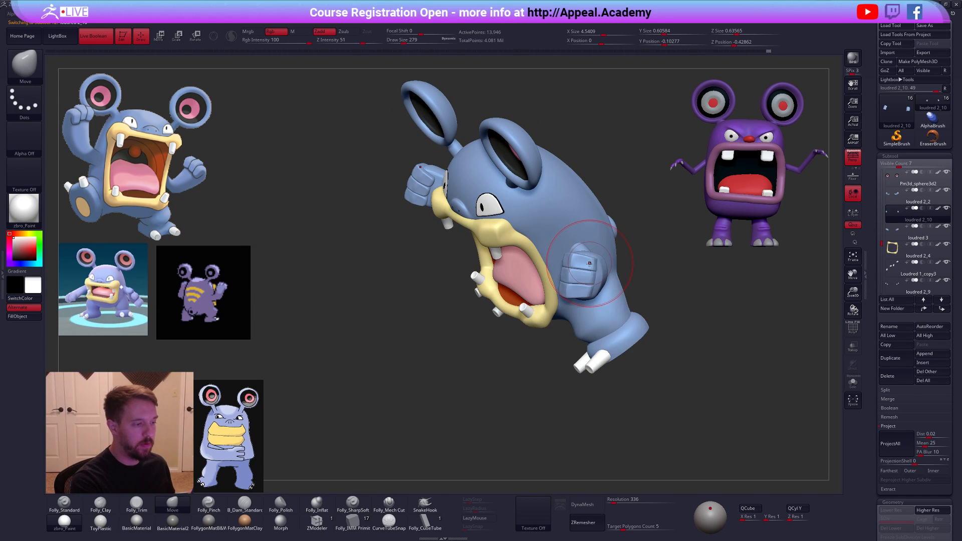
mouse_move(598, 272)
right_mouse_down()
mouse_move(587, 287)
mouse_move(596, 284)
mouse_move(602, 321)
mouse_move(569, 297)
right_mouse_up()
key("space")
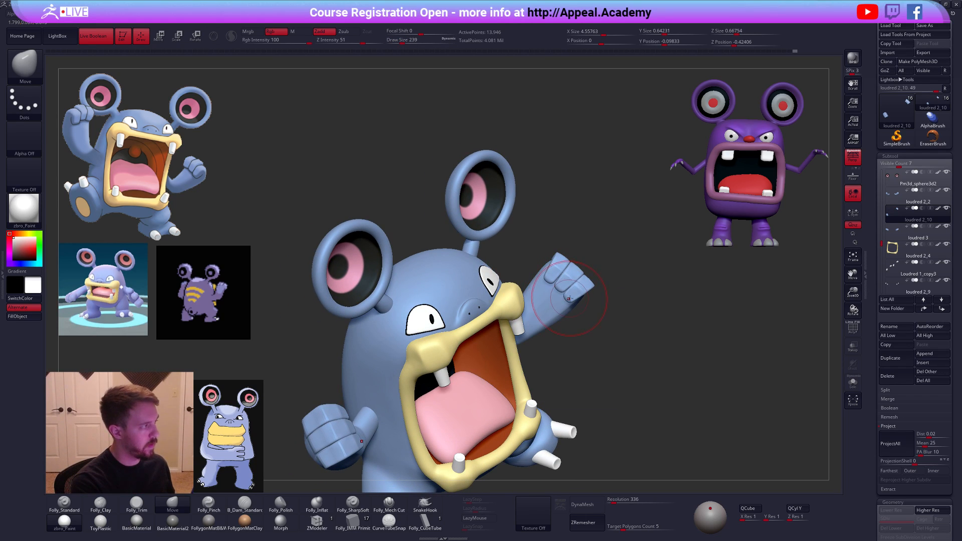
- Mask the fist's fingers one after another and adjust the neighbouring unmasked fingers with the Move brush
right_click_drag(560, 293, 576, 295, "ctrl")
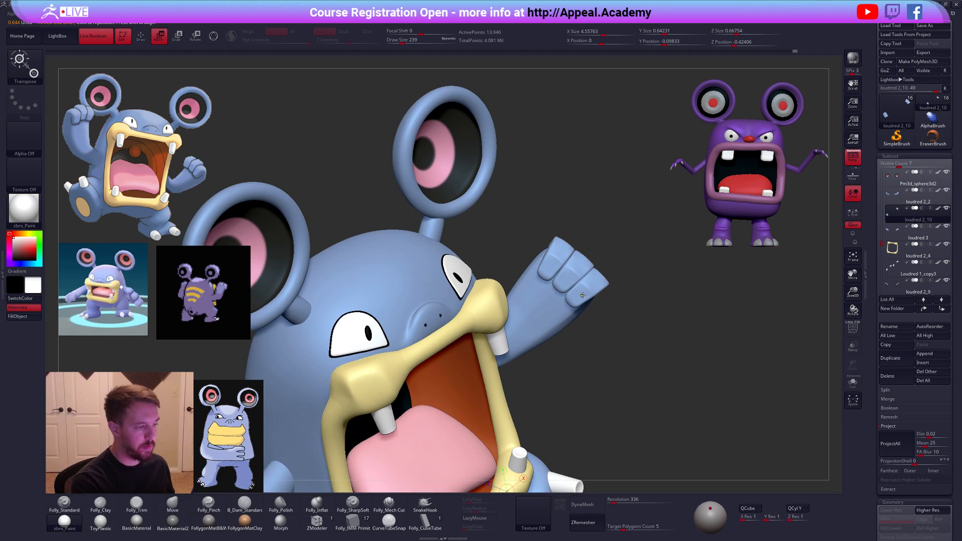
key("space")
mouse_move(575, 296)
left_mouse_down()
mouse_move(568, 308)
mouse_move(608, 318)
left_mouse_up()
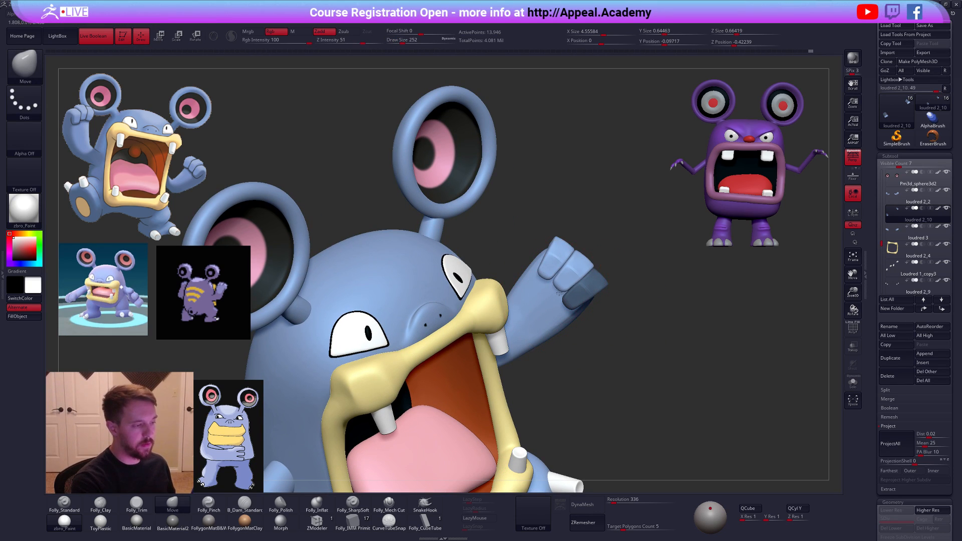
key("w")
key("q")
key("space")
left_click_drag(566, 278, 542, 278)
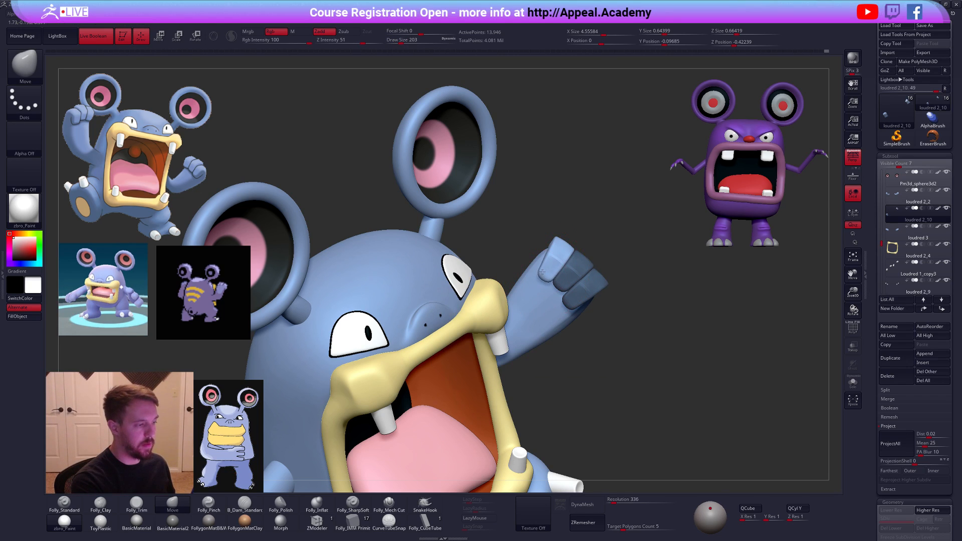
key("space")
left_click_drag(657, 329, 641, 329)
mouse_move(692, 422)
left_mouse_down()
mouse_move(679, 400)
mouse_move(686, 411)
mouse_move(640, 383)
mouse_move(578, 309)
left_mouse_up()
key("[")
mouse_move(554, 274)
left_mouse_down()
mouse_move(524, 297)
mouse_move(568, 290)
mouse_move(638, 400)
mouse_move(679, 417)
mouse_move(664, 396)
left_mouse_up()
- Try rotating the fists with Transpose Rotate, and raise them to their highest subdivision level
key("f")
left_click_drag(575, 312, 579, 313)
right_click_drag(582, 314, 580, 332, "ctrl")
key("r")
mouse_move(581, 307)
left_mouse_down()
mouse_move(625, 288)
mouse_move(657, 387)
left_mouse_up()
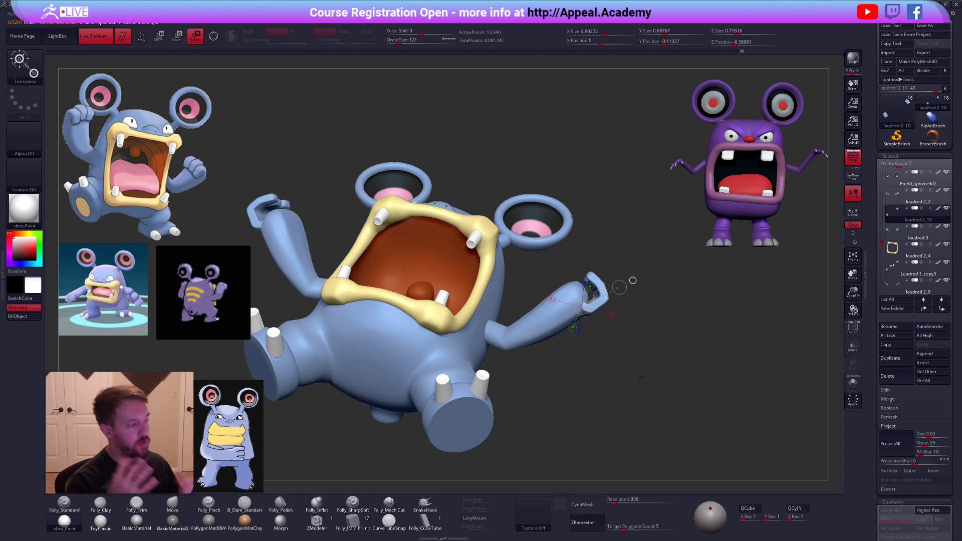
mouse_move(641, 377)
left_mouse_down()
mouse_move(661, 409)
mouse_move(648, 446)
mouse_move(706, 420)
mouse_move(695, 415)
left_mouse_up()
key("q")
key("d")
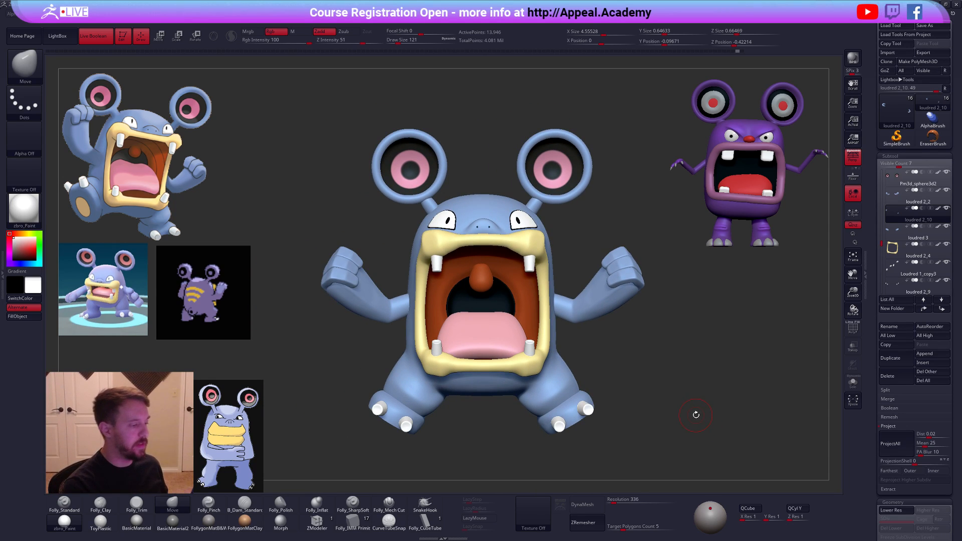
- Select the mouth frame, smooth and refine its upper corners at lower subdivision levels, and restore the highest level
left_click(534, 361, "alt")
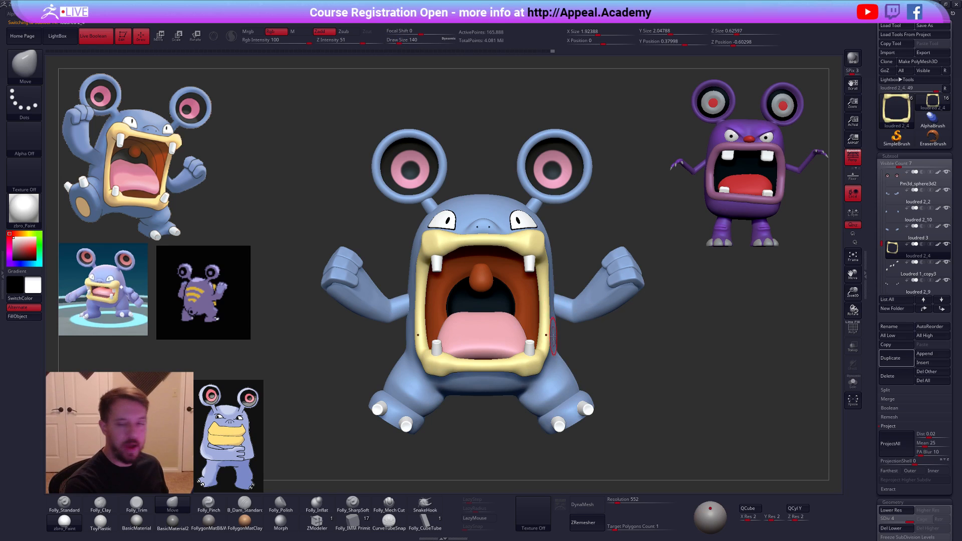
left_click_drag(564, 326, 539, 258)
key("shift+d")
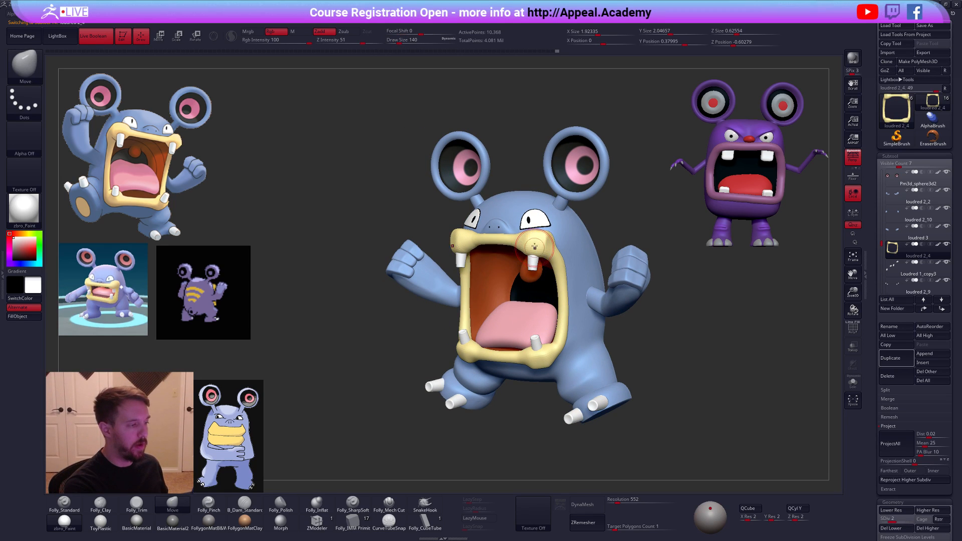
key("shift+d")
key("d")
right_click_drag(540, 257, 548, 243, "ctrl")
left_click_drag(553, 241, 537, 242, "shift")
right_click_drag(536, 243, 567, 244)
left_click_drag(541, 245, 523, 246, "shift")
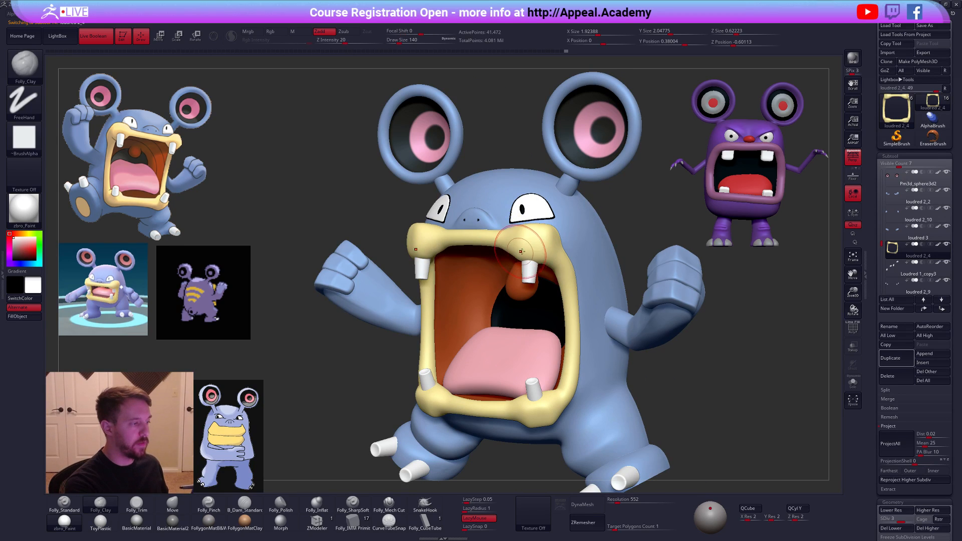
key("d")
- Select the ear stalks and move their subtool to the end of the subtool list
mouse_move(646, 395)
right_mouse_down("shift")
mouse_move(676, 390)
mouse_move(660, 421)
mouse_move(652, 409)
right_mouse_up("shift")
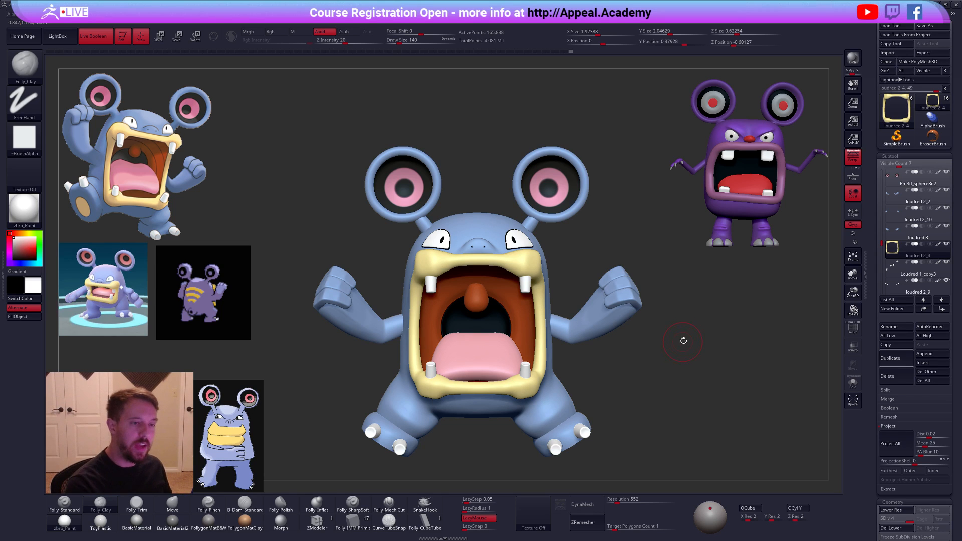
right_click_drag(690, 362, 694, 344, "alt")
right_click_drag(685, 400, 666, 416)
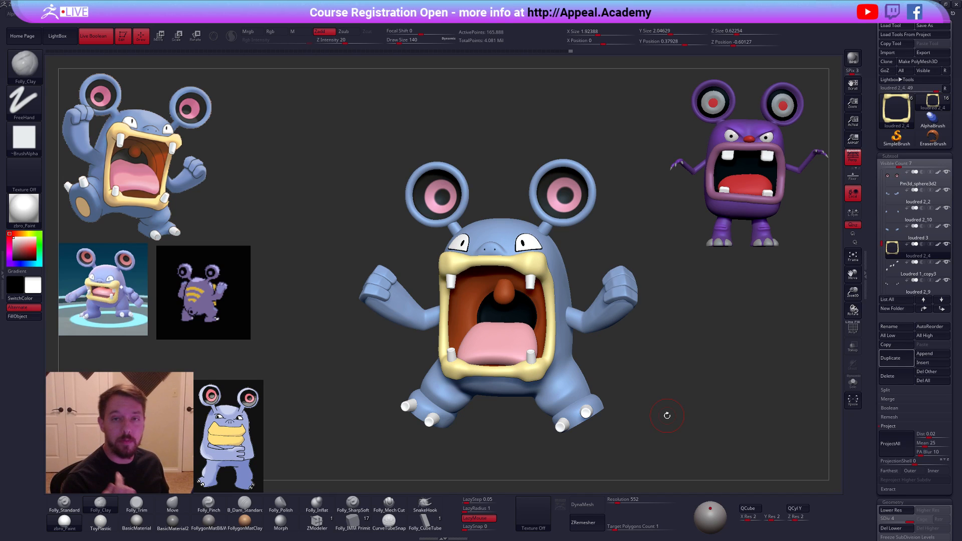
right_click_drag(667, 415, 740, 408)
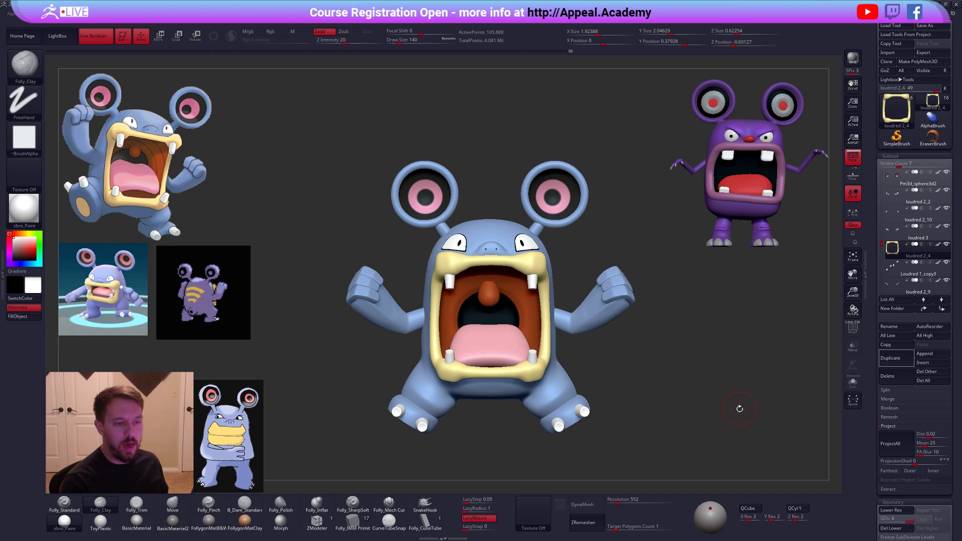
left_click_drag(885, 247, 885, 170)
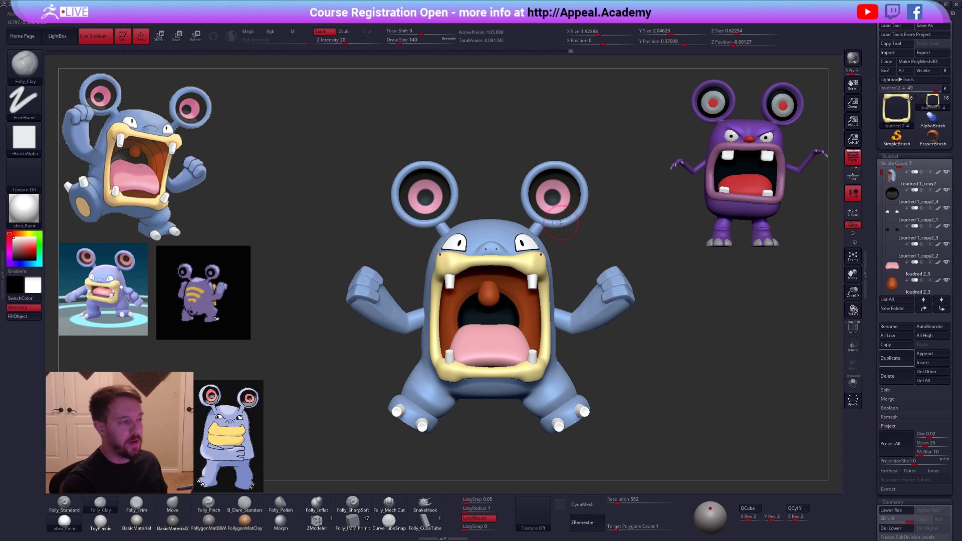
left_click(545, 223, "alt")
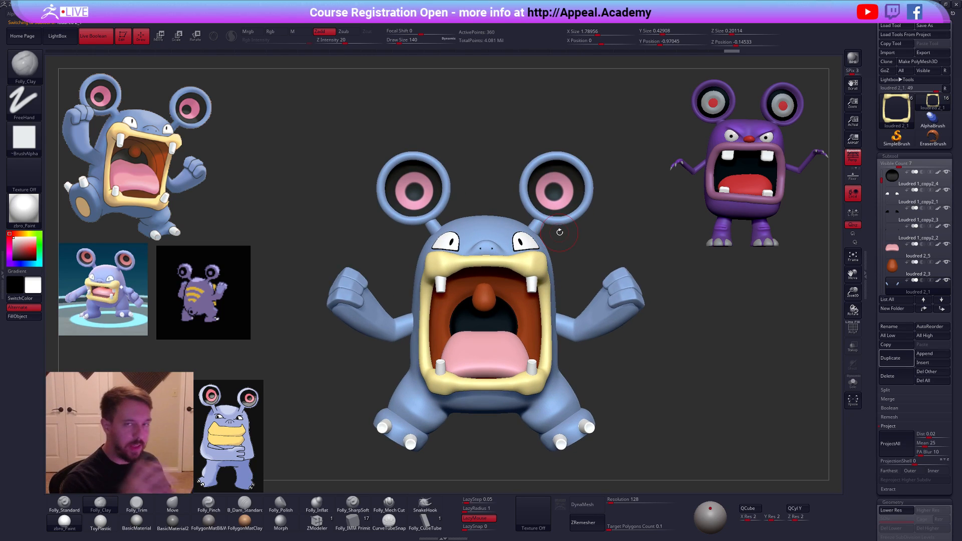
left_click(923, 299)
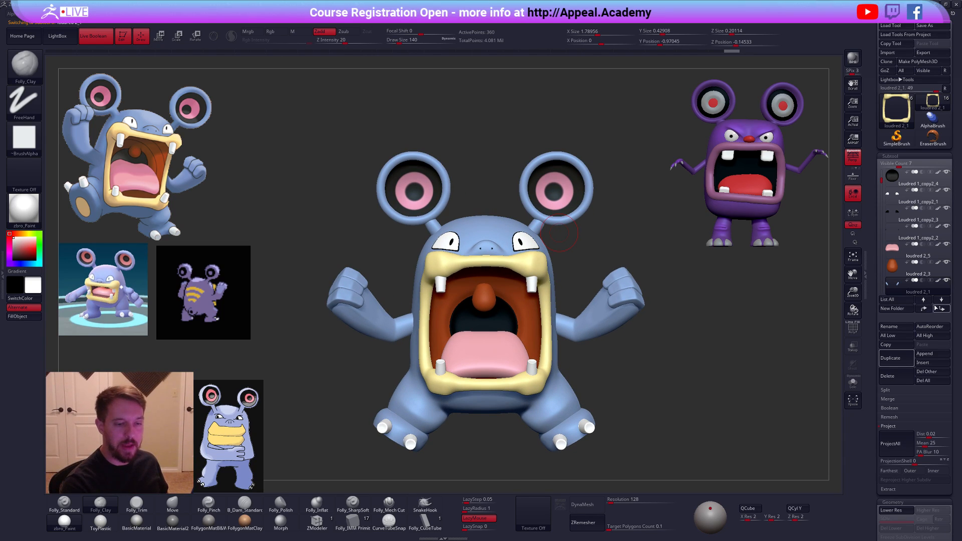
left_click_drag(881, 179, 880, 262)
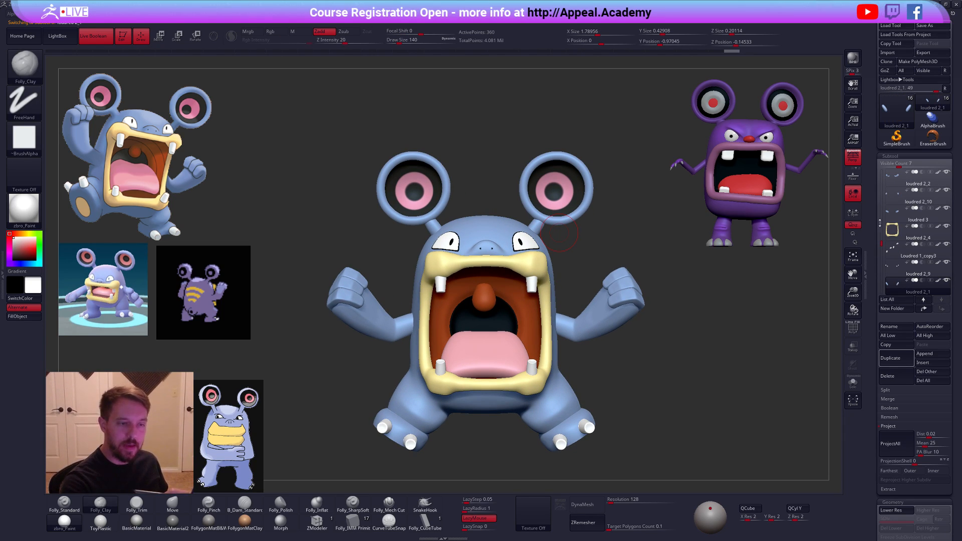
- Select the ear cups and move their subtool directly above the ear stalks in the subtool list
left_click_drag(879, 220, 880, 190)
left_click(896, 178)
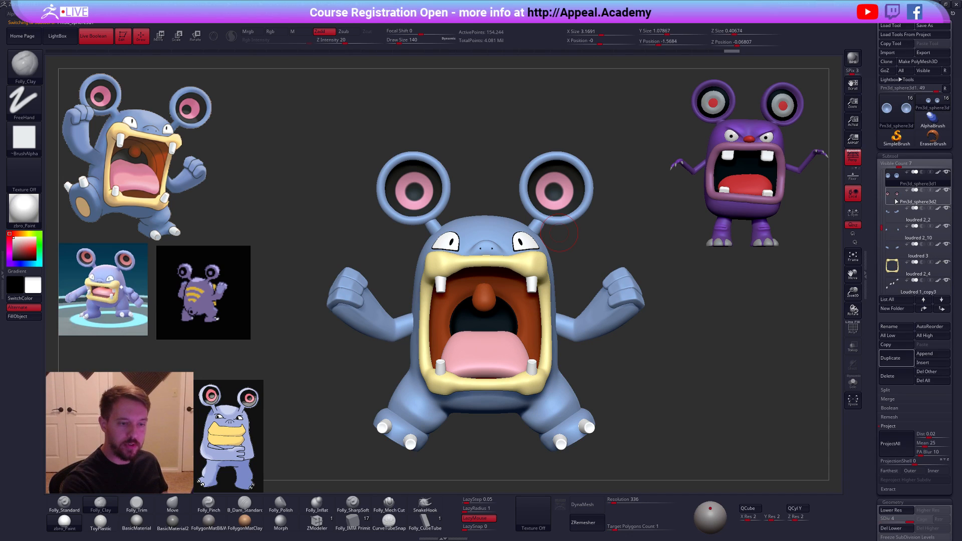
key("shift+f")
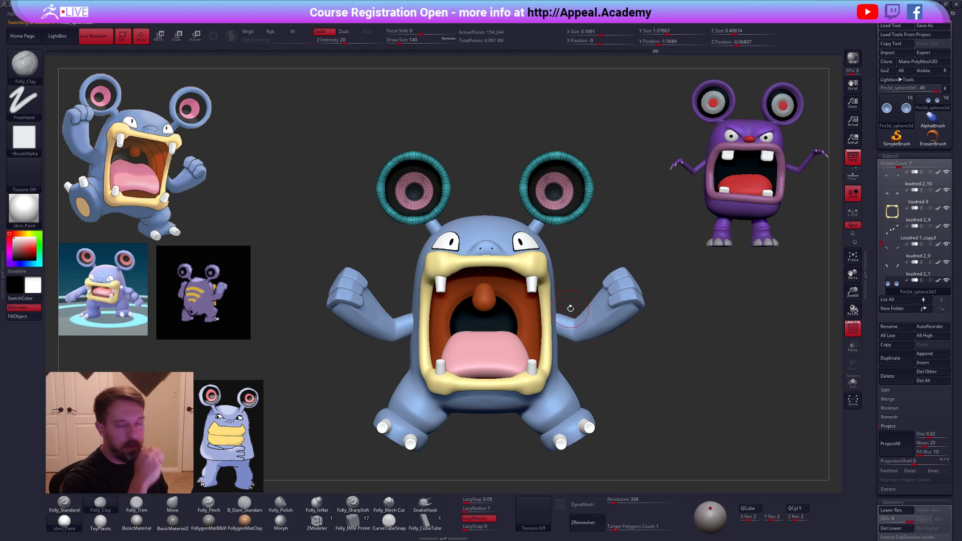
right_click_drag(565, 203, 582, 291, "ctrl")
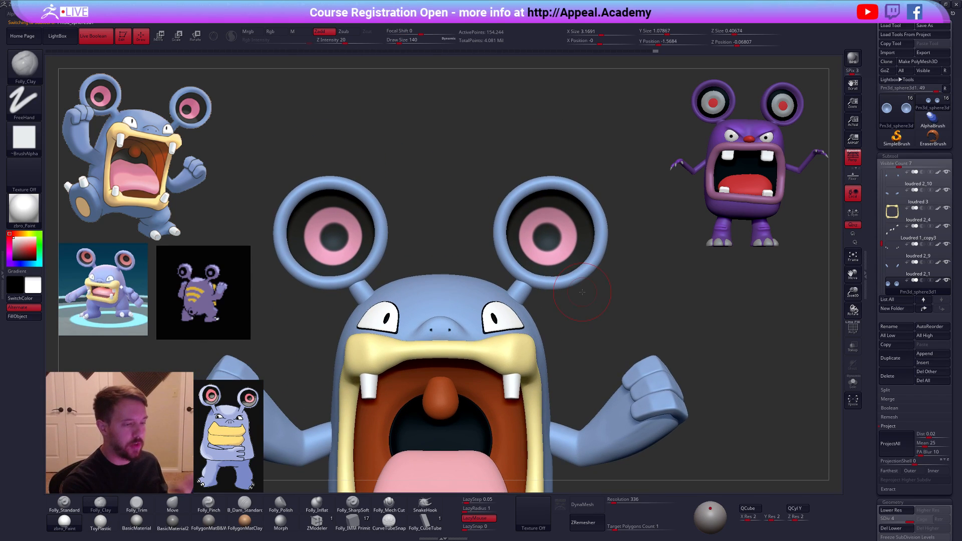
left_click(923, 299)
mouse_move(746, 318)
right_mouse_down()
mouse_move(706, 318)
mouse_move(715, 329)
right_mouse_up()
key("shift+f")
key("shift+f")
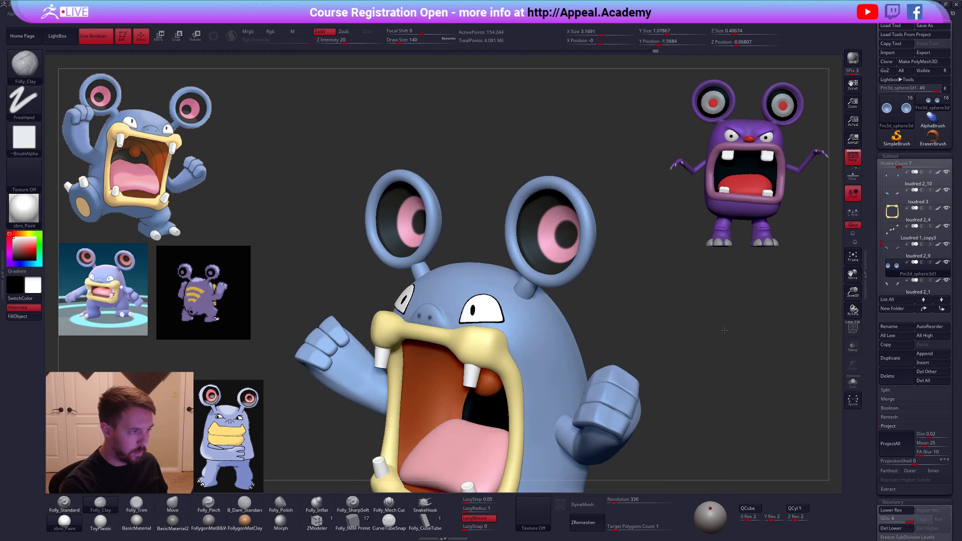
right_click_drag(723, 384, 687, 393, "alt")
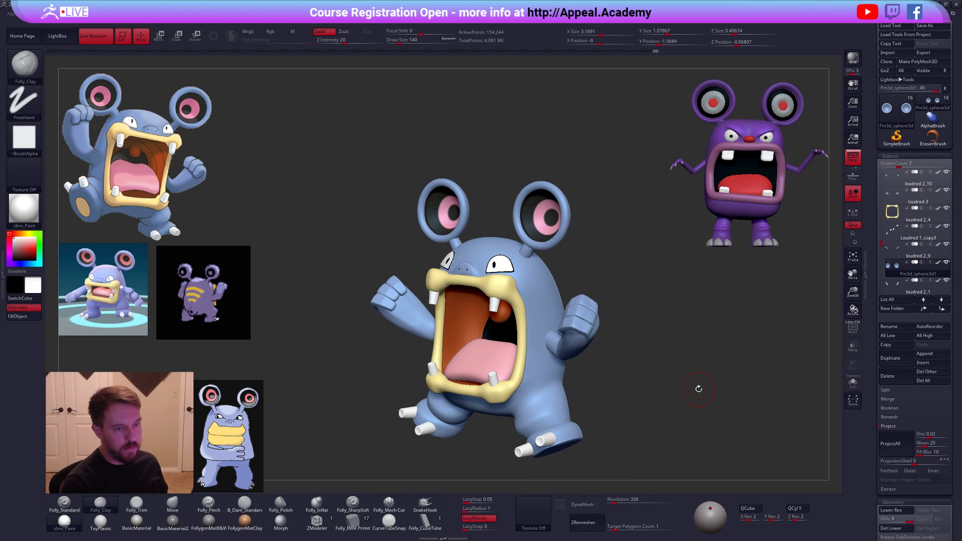
- Merge the ear cups down into the ear stalks subtool
key("space")
left_click(655, 270)
left_click(636, 288)
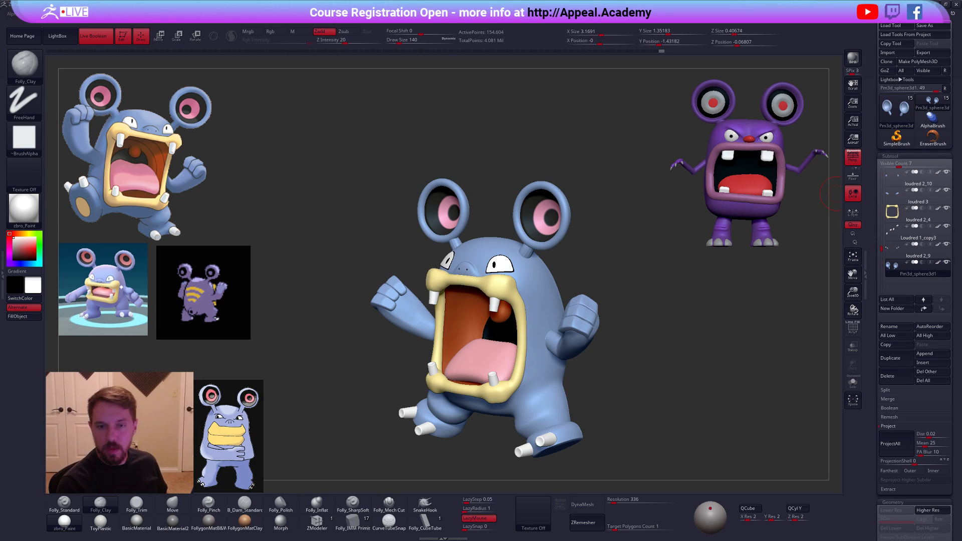
- Isolate the merged ears, subdivide them twice and DynaMesh them at resolution 336
key("alt+s")
left_click_drag(725, 259, 766, 256, "shift")
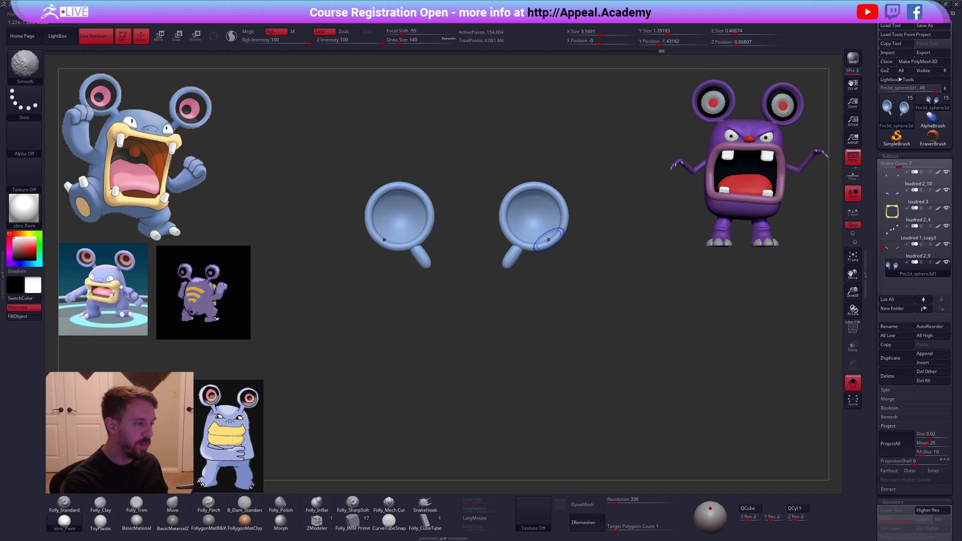
left_click_drag(560, 255, 565, 298, "alt")
key("ctrl+d")
key("ctrl+d")
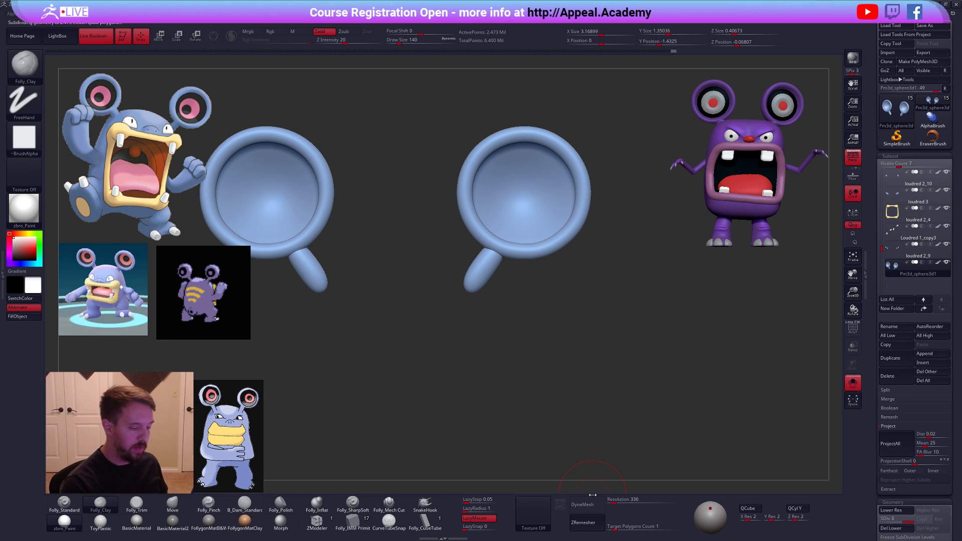
left_click(589, 503)
left_click(538, 521)
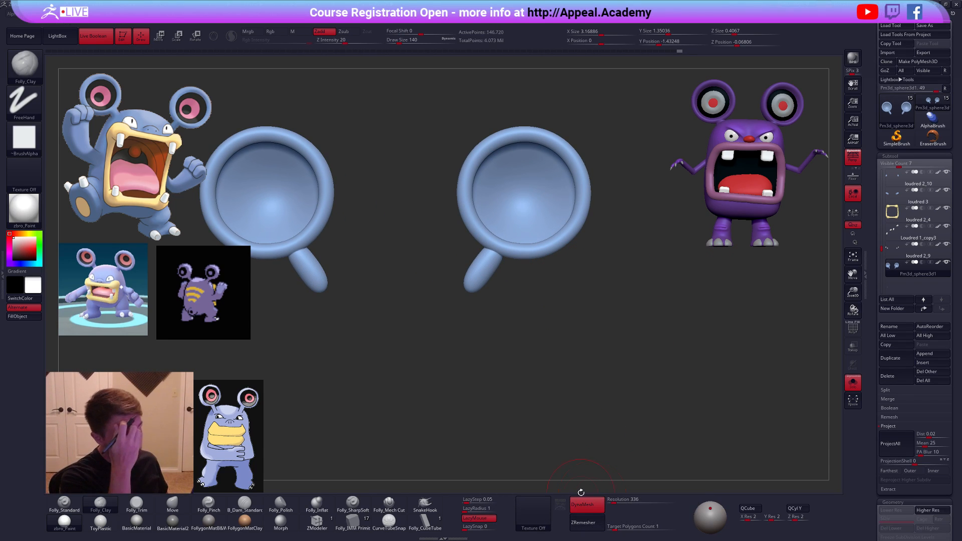
- Duplicate the fused ears subtool and ZRemesh one copy into a low-polygon mesh
key("space")
left_click(519, 264)
mouse_move(520, 264)
right_mouse_down("alt")
mouse_move(554, 294)
mouse_move(536, 300)
mouse_move(551, 313)
mouse_move(560, 269)
right_mouse_up("alt")
key("space")
left_click(535, 301)
key("shift+f")
key("shift+f")
key("f")
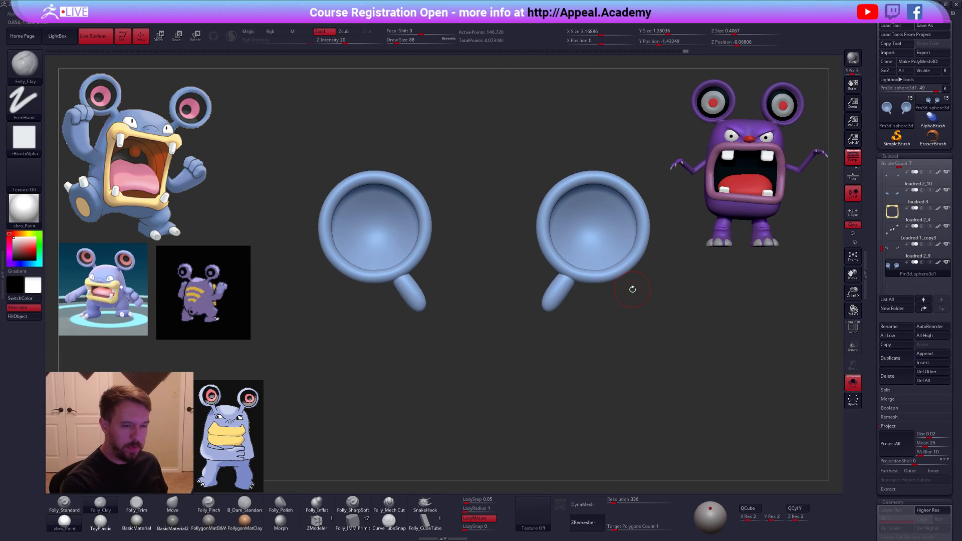
left_click(890, 358)
left_click(586, 523)
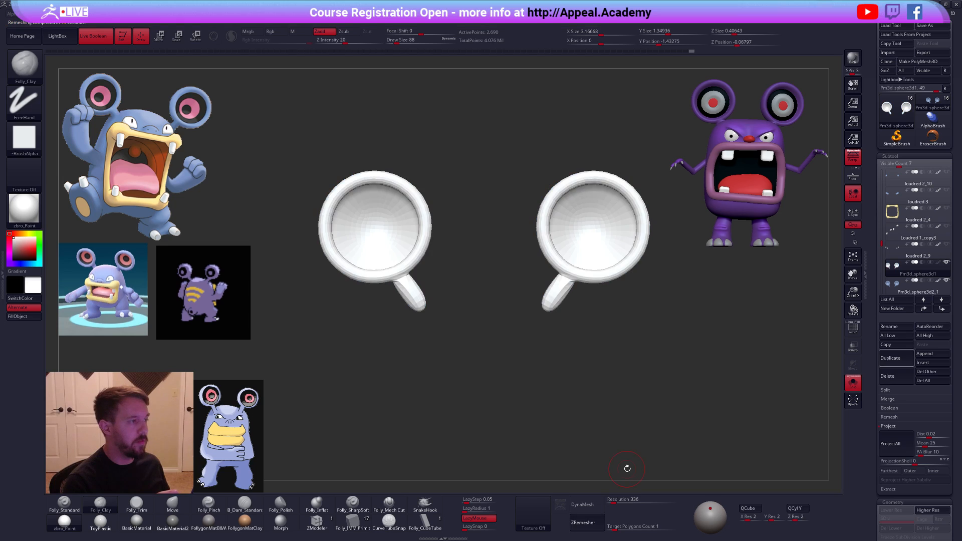
- Sample the original ears' blue colour and apply it to the remeshed ears
left_click_drag(677, 398, 635, 386, "alt")
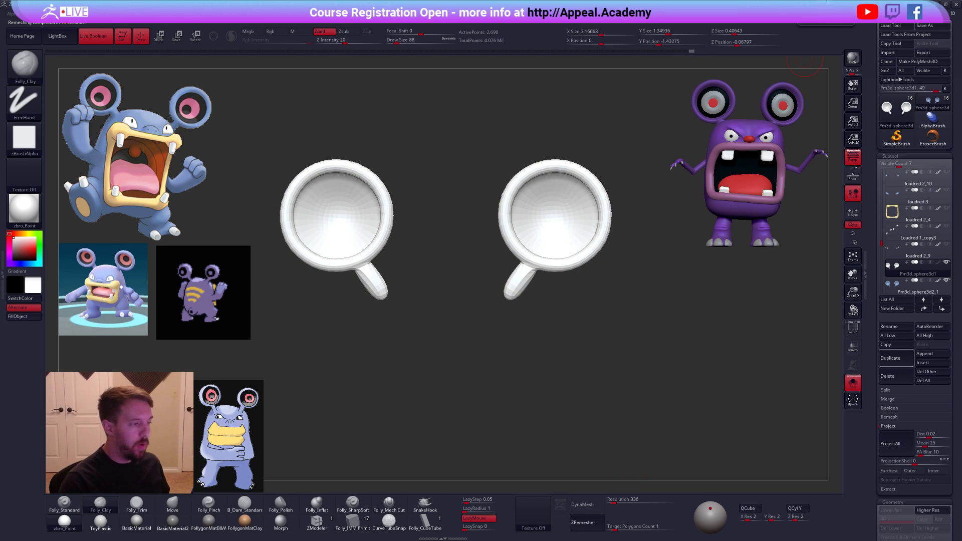
key("ctrl+z")
key("c")
key("ctrl+shift+z")
left_click_drag(618, 317, 606, 307, "alt")
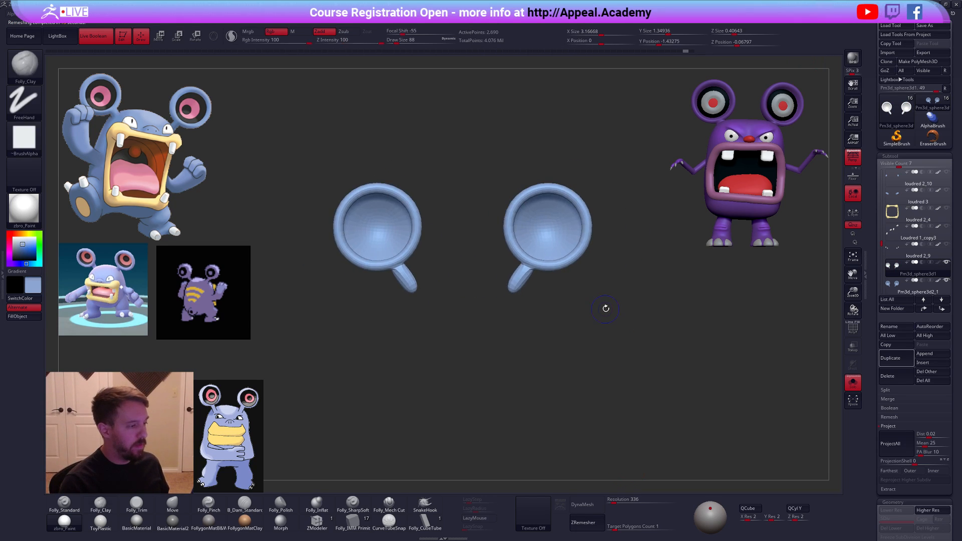
- Subdivide the remeshed ears and project the duplicate's detail onto them, up to subdivision level 5
key("shift+f")
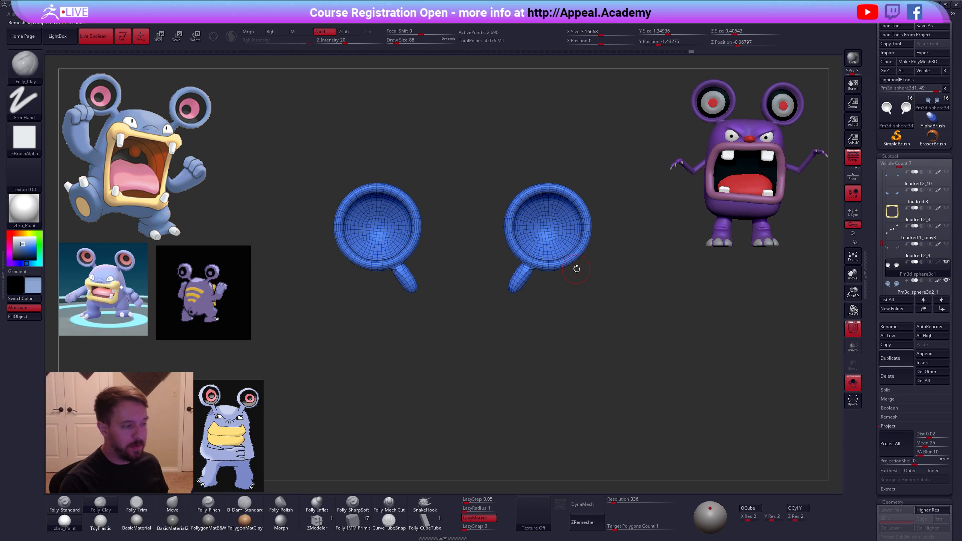
left_click_drag(576, 268, 596, 282, "alt")
key("ctrl+d")
key("shift+f")
left_click(907, 443)
key("ctrl+d")
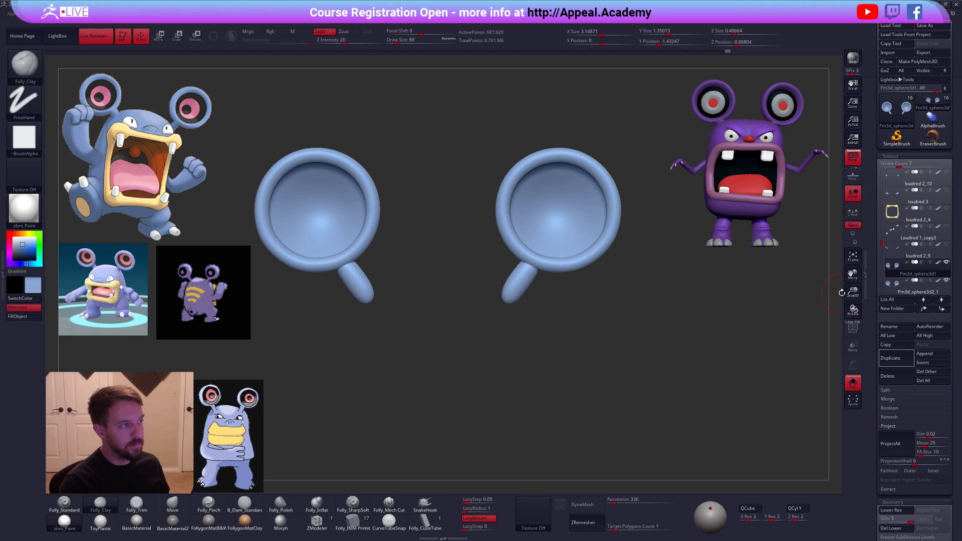
- Delete the duplicate ears subtool
left_click(912, 289)
left_click(890, 376)
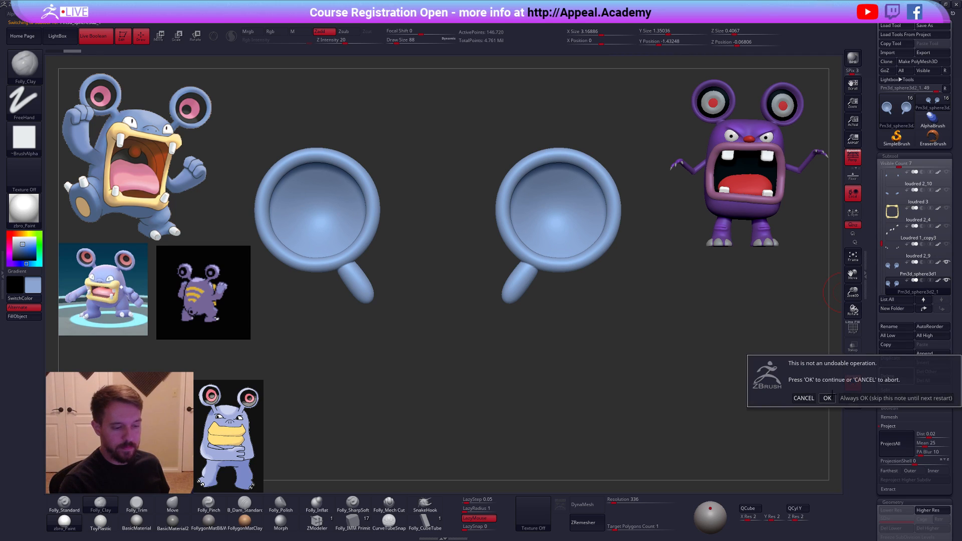
left_click(891, 397)
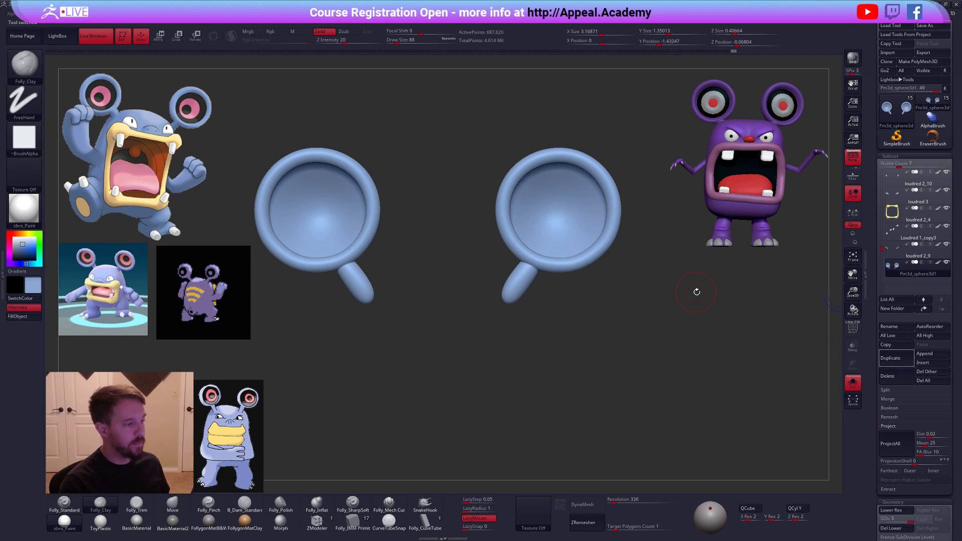
- Build up and soften the joint between each ear stalk and cup with a smaller Folly_Clay brush
right_click_drag(527, 274, 529, 286, "ctrl")
key("[")
key("[")
key("[")
left_click_drag(530, 273, 523, 271)
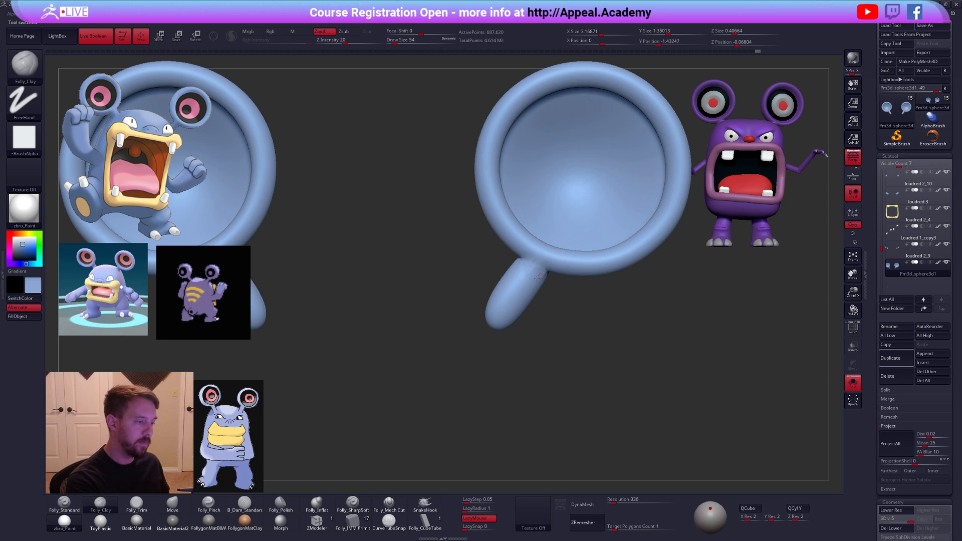
key("shift")
mouse_move(601, 295)
right_mouse_down()
mouse_move(541, 295)
mouse_move(515, 308)
right_mouse_up()
key("space")
mouse_move(545, 271)
left_mouse_down()
mouse_move(522, 269)
mouse_move(539, 268)
left_mouse_up()
right_click_drag(539, 267, 551, 257)
left_click_drag(550, 257, 550, 272)
right_click_drag(550, 271, 526, 263)
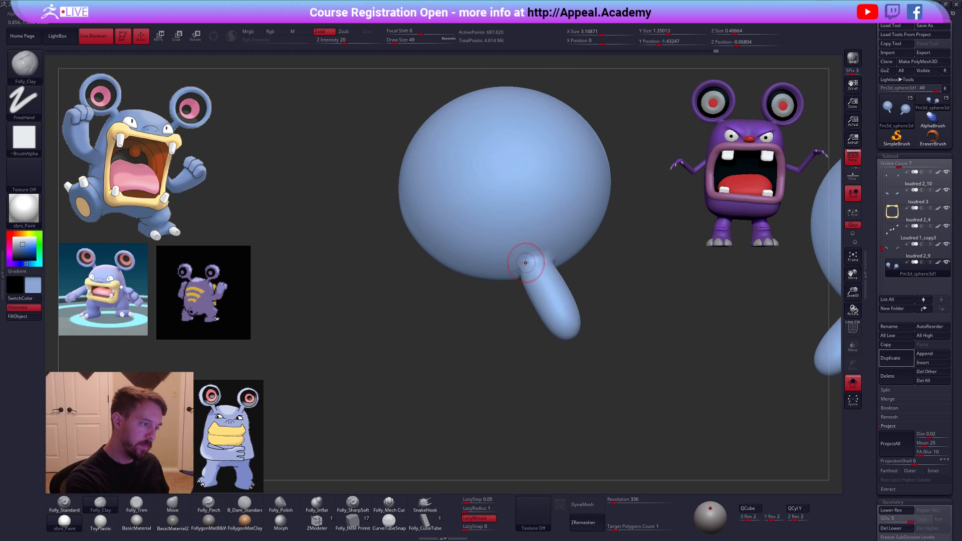
- Smooth the ear joints at subdivision level 4, restore level 5 and show the whole character again
key("shift")
key("shift+d")
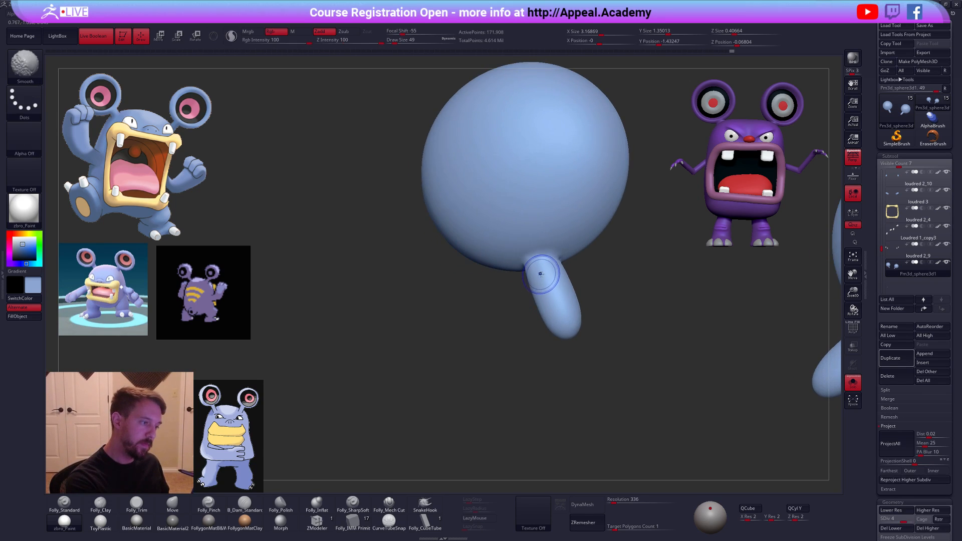
mouse_move(544, 272)
right_mouse_down()
mouse_move(562, 266)
mouse_move(550, 255)
mouse_move(561, 250)
mouse_move(555, 262)
mouse_move(573, 278)
mouse_move(563, 292)
mouse_move(627, 291)
mouse_move(676, 275)
mouse_move(551, 307)
right_mouse_up()
key("shift")
key("shift")
key("ctrl+d")
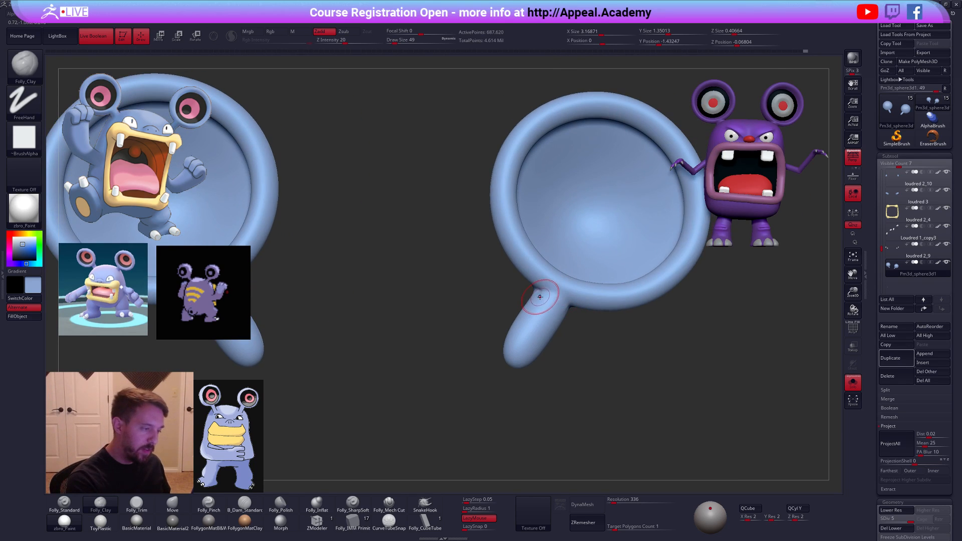
key("shift")
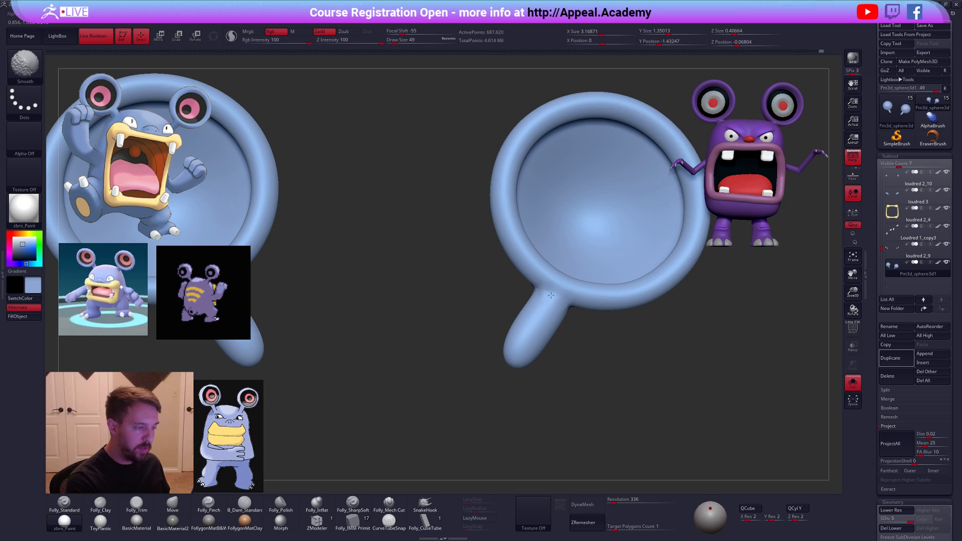
right_click_drag(556, 292, 611, 304, "ctrl")
key("alt+s")
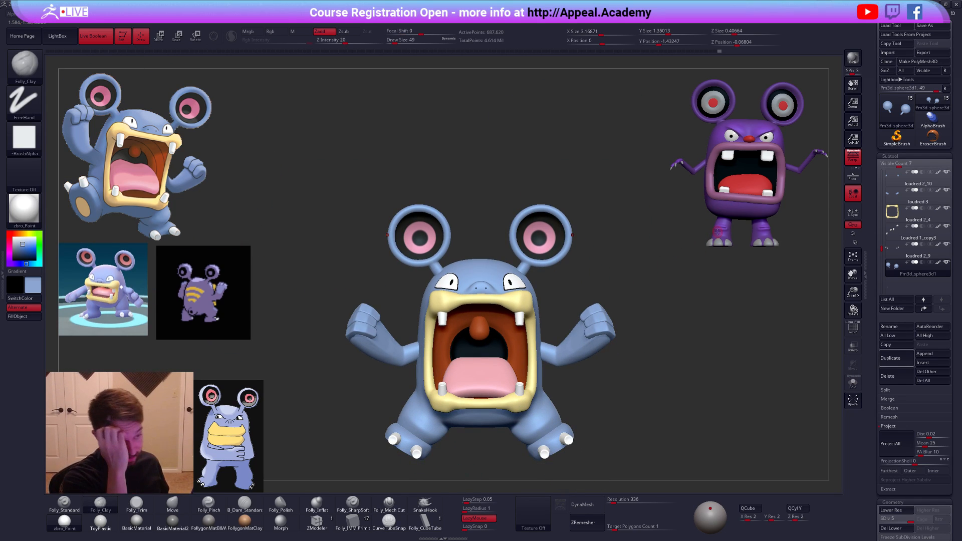
right_click_drag(679, 374, 654, 391)
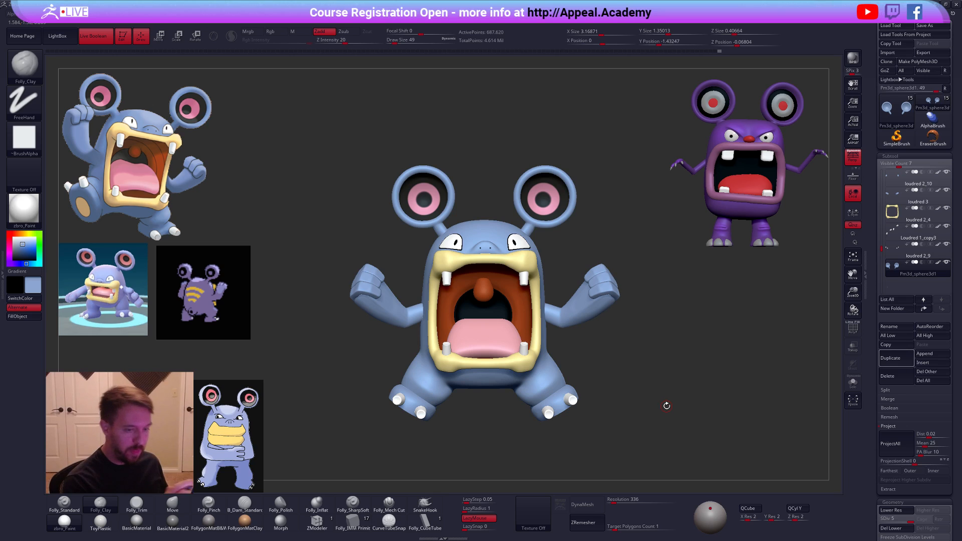
- Isolate the body at its lowest subdivision level and mask everything except the lower legs with a softened edge
left_click(544, 378, "alt")
right_click_drag(543, 398, 573, 339, "alt")
key("alt+s")
key("shift+d")
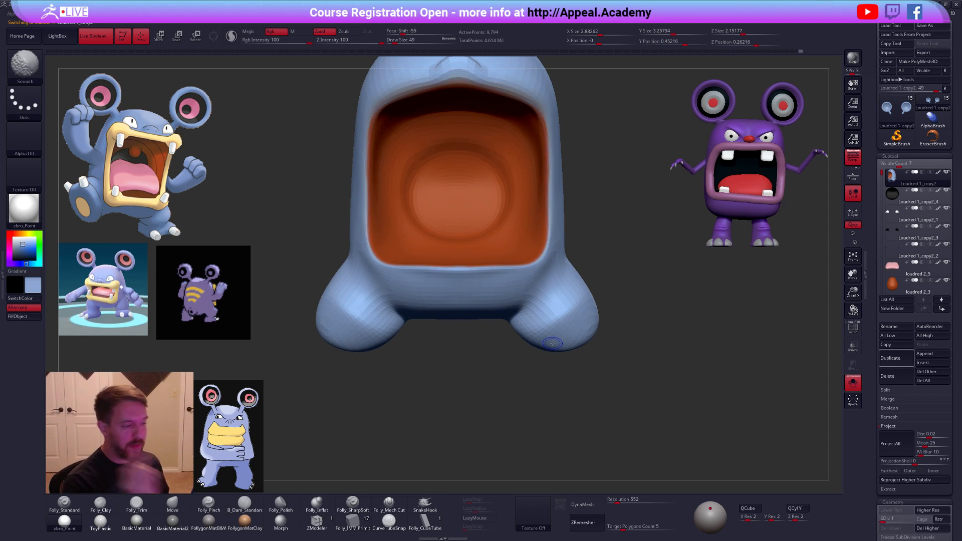
mouse_move(571, 253)
left_mouse_down("ctrl")
mouse_move(525, 419)
mouse_move(664, 329)
left_mouse_up("ctrl")
left_click(571, 333, "ctrl")
left_click(572, 334, "ctrl")
left_click(575, 336, "ctrl")
left_click(609, 350, "ctrl")
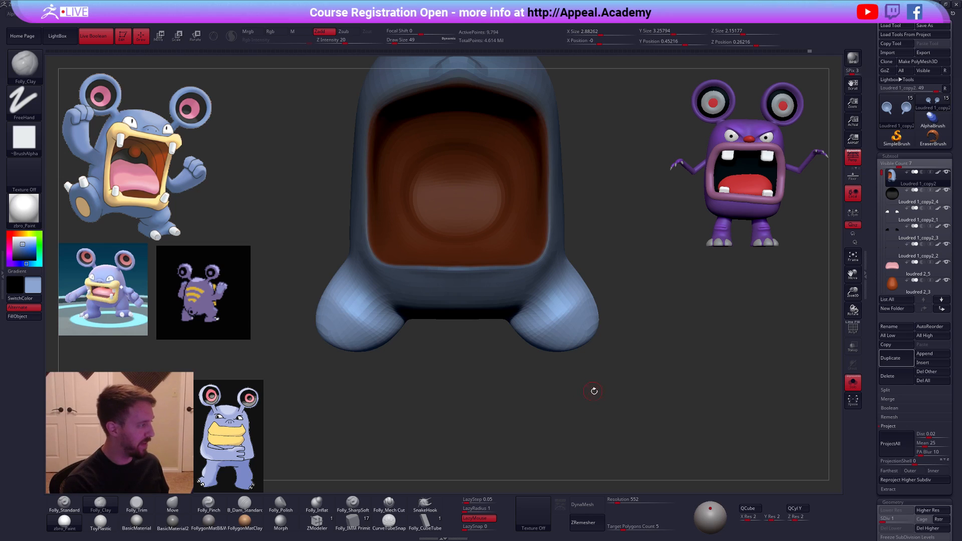
- Scale down the unmasked lower legs with Transpose Scale and switch to the Move brush
left_click_drag(593, 390, 586, 372, "alt")
key("e")
left_click_drag(584, 332, 644, 391)
left_click_drag(552, 315, 601, 392)
key("q")
key("b")
key("m")
key("v")
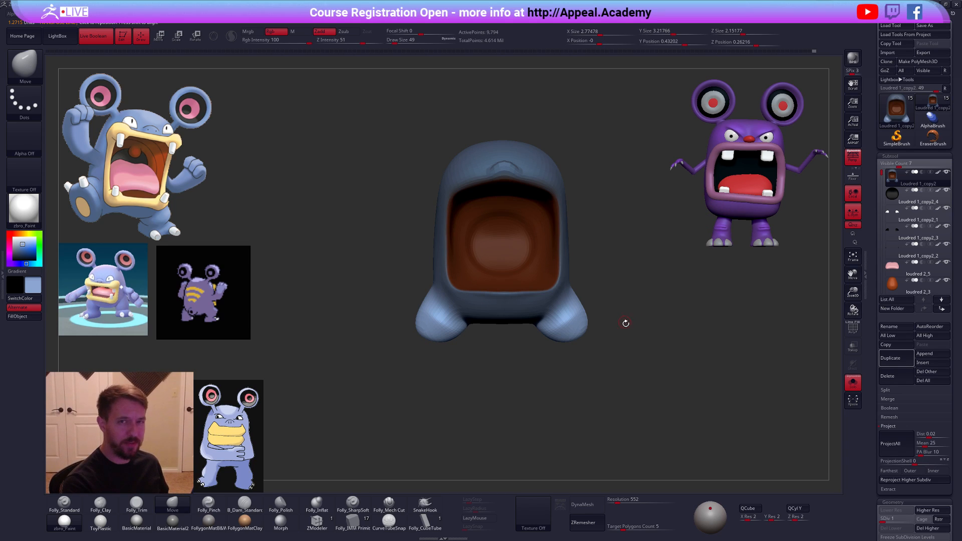
- Clear the body's mask and remask everything except the lower legs with a soft edge
left_click(620, 339, "ctrl")
mouse_move(572, 288)
left_mouse_down("ctrl")
mouse_move(522, 348)
mouse_move(521, 380)
left_mouse_up("ctrl")
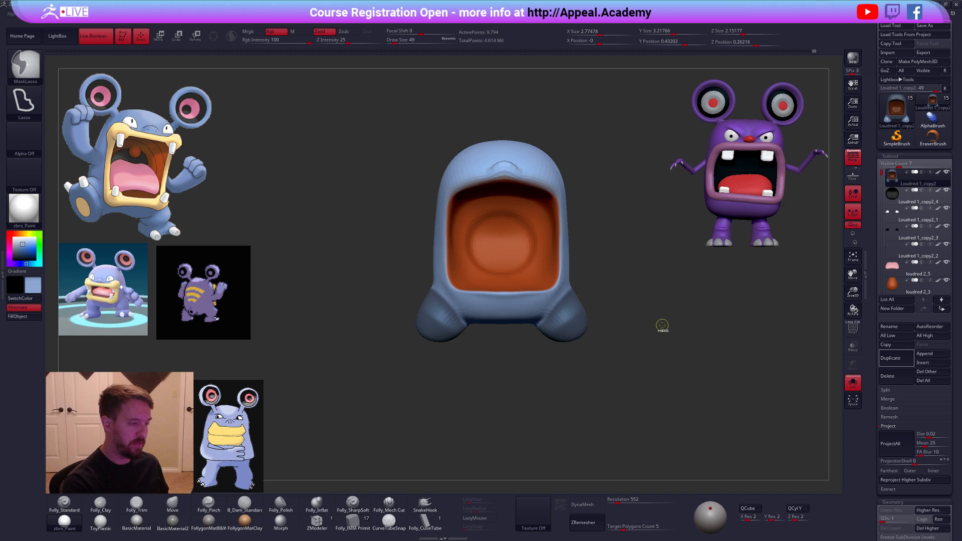
left_click(595, 345, "ctrl")
scroll(586, 332, "up", 2)
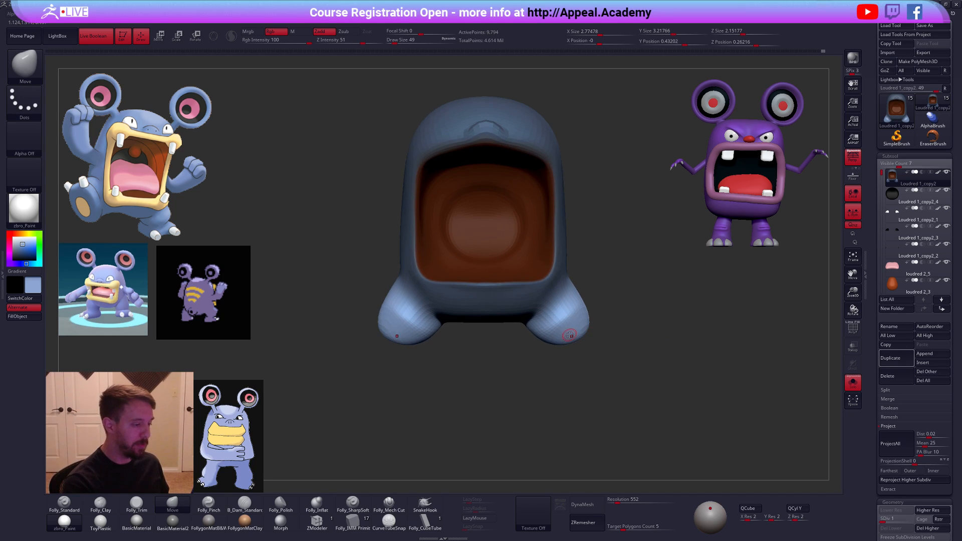
- Shift the unmasked lower legs outward with Transpose Move, then show all subtools and return the body to subdivision level 4
key("w")
left_click_drag(572, 354, 607, 408)
left_click_drag(568, 332, 613, 291)
key("shift+s")
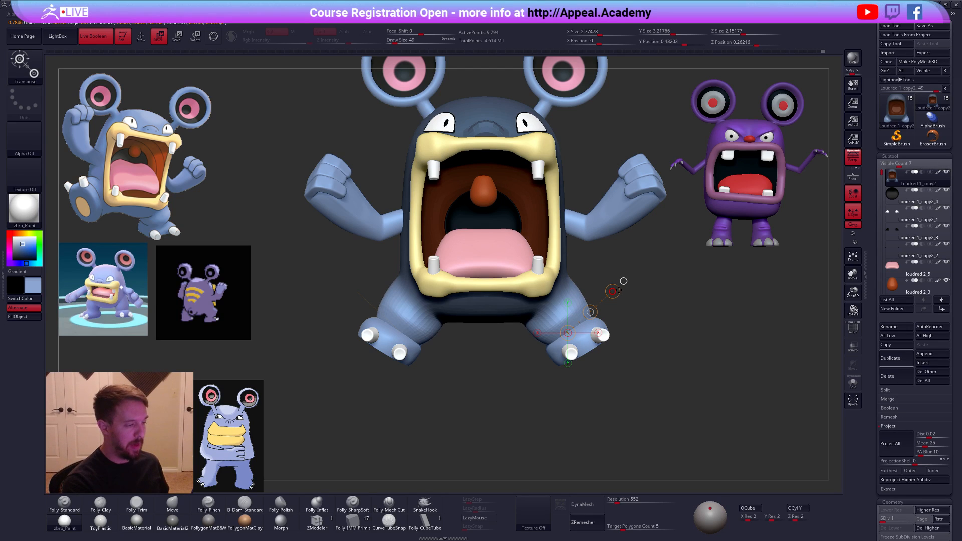
left_click_drag(612, 291, 589, 359, "shift")
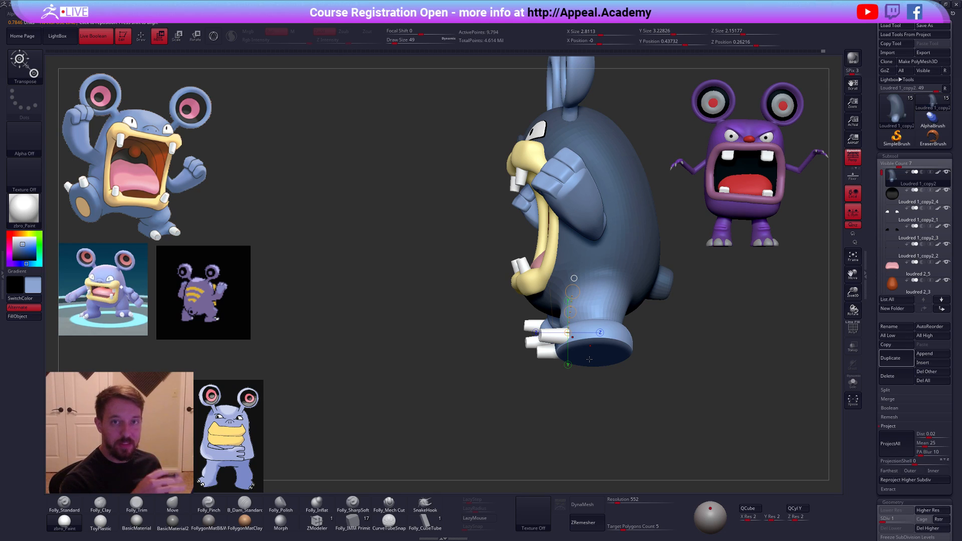
left_click_drag(589, 359, 605, 327, "alt")
key("alt+s")
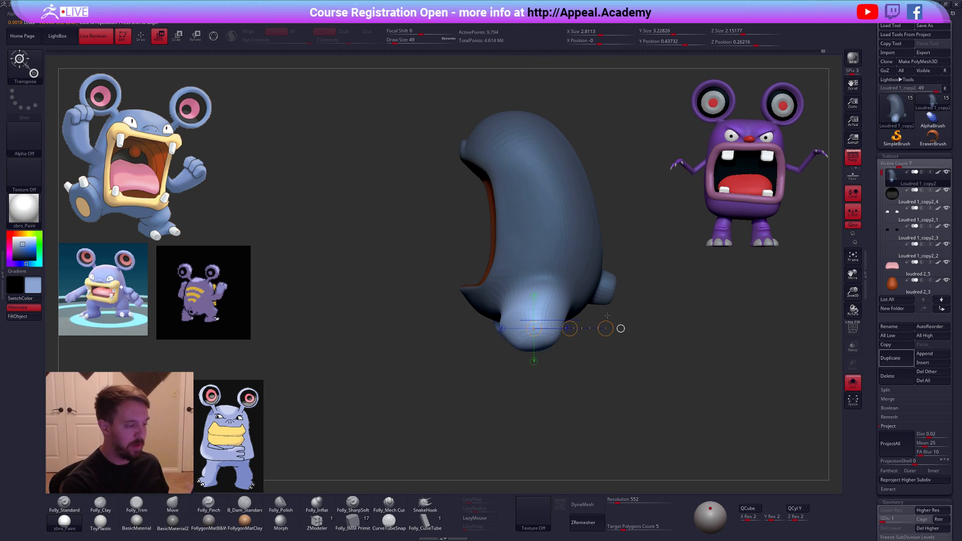
key("alt+s")
key("q")
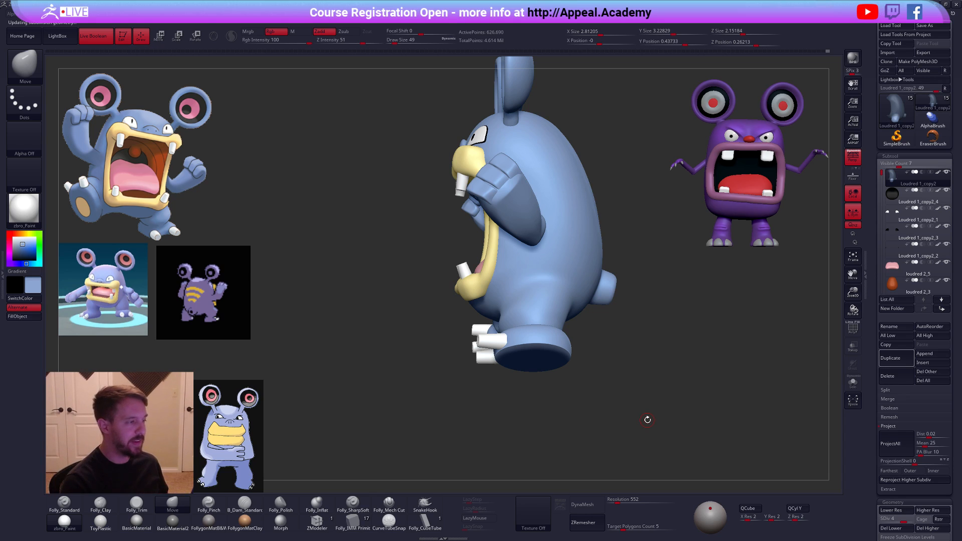
key("alt+Tab")
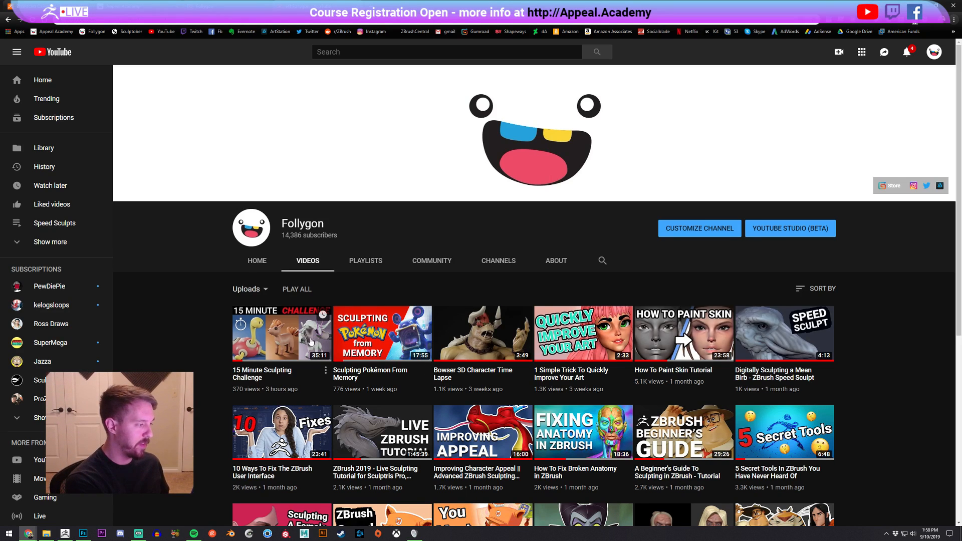
key("alt+Tab")
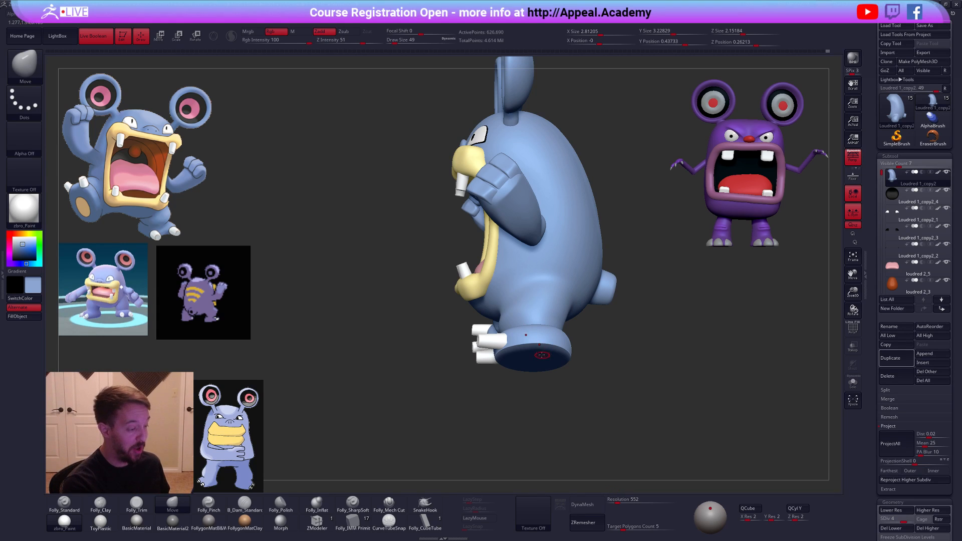
- Select the feet subtool and turn off local symmetry
left_click(541, 355, "alt")
left_click_drag(561, 371, 593, 384)
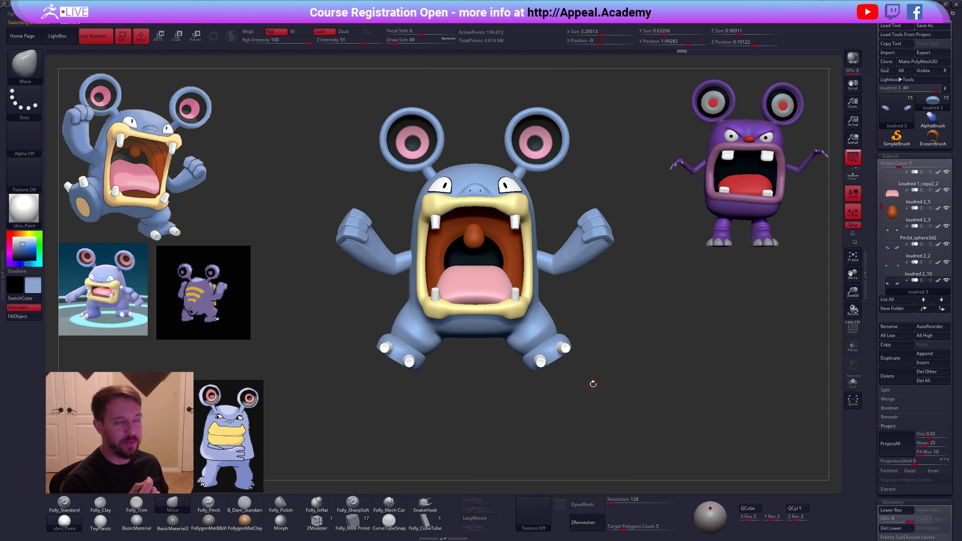
left_click_drag(661, 407, 622, 365, "alt")
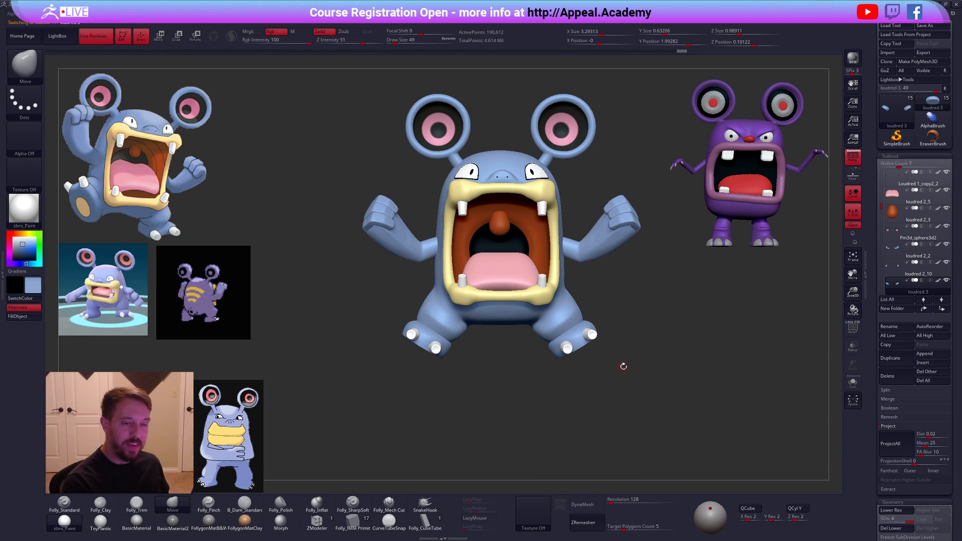
left_click(850, 217)
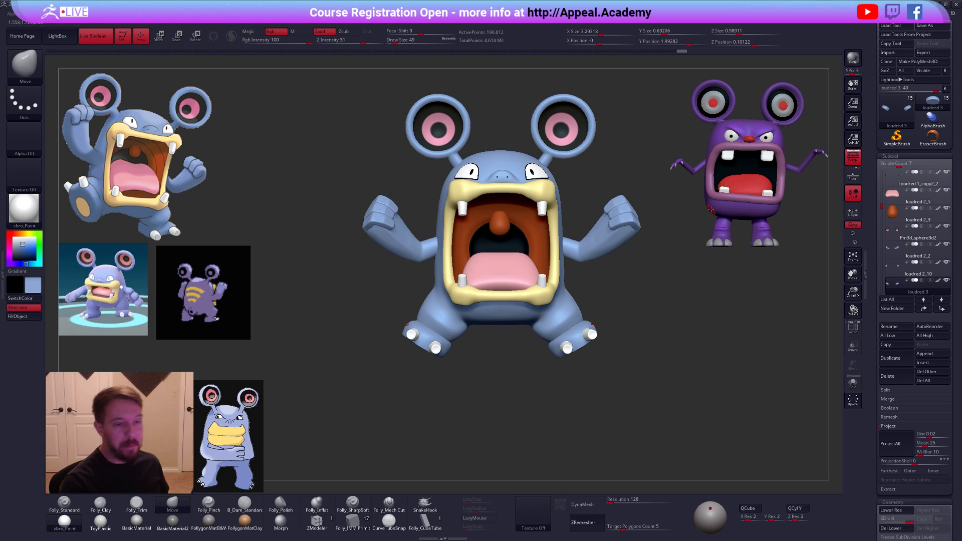
- Isolate the feet together with the white toe claws, keeping the feet as the active subtool
left_click_drag(576, 354, 584, 361, "alt")
left_click(946, 280, "shift")
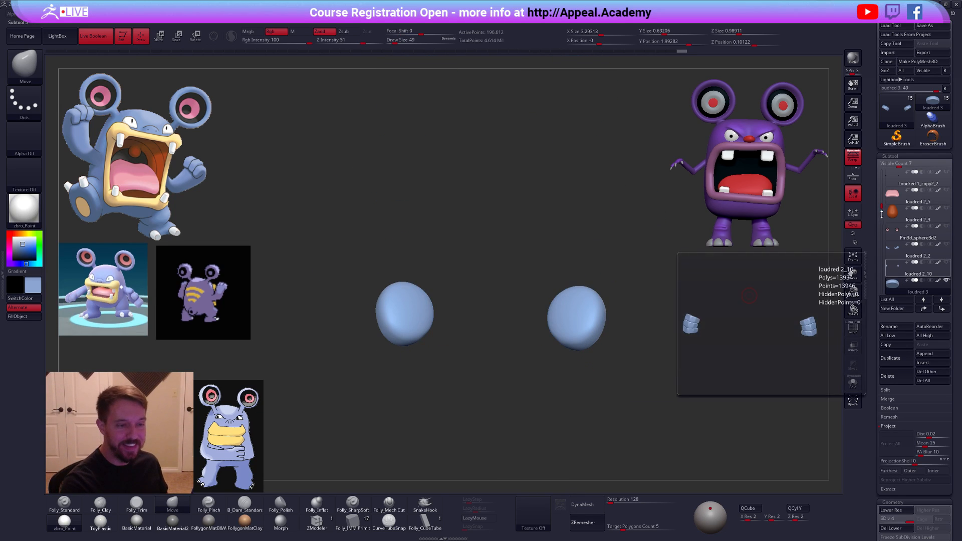
scroll(916, 250, "down", 4)
left_click(897, 267)
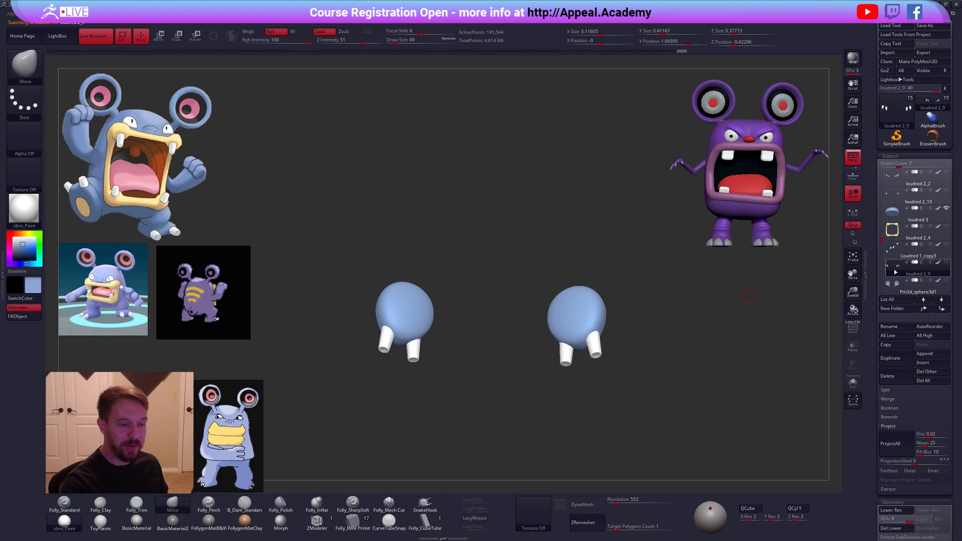
left_click(896, 220)
- Reshape the front corners of the feet around the toe claws with the Move brush
left_click_drag(570, 351, 573, 341)
key("space")
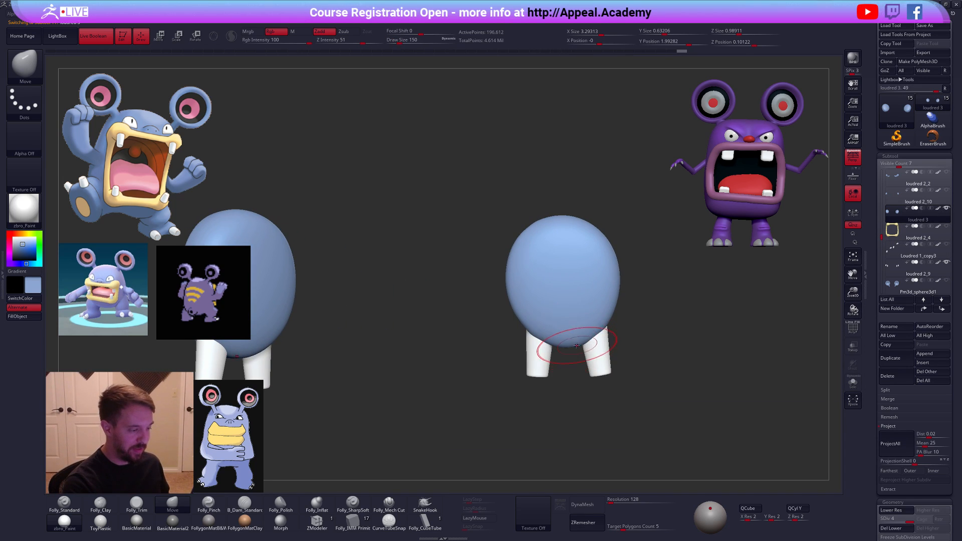
key("s")
left_click_drag(521, 330, 525, 326)
left_click_drag(597, 331, 531, 326)
key("s")
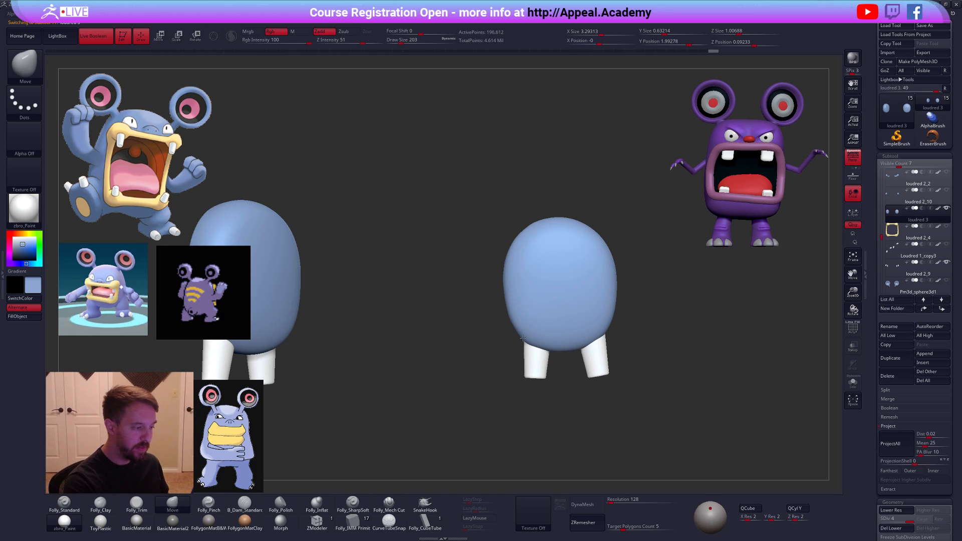
- Push the front edge of the feet inward between the two toe claws with the Move brush
key("space")
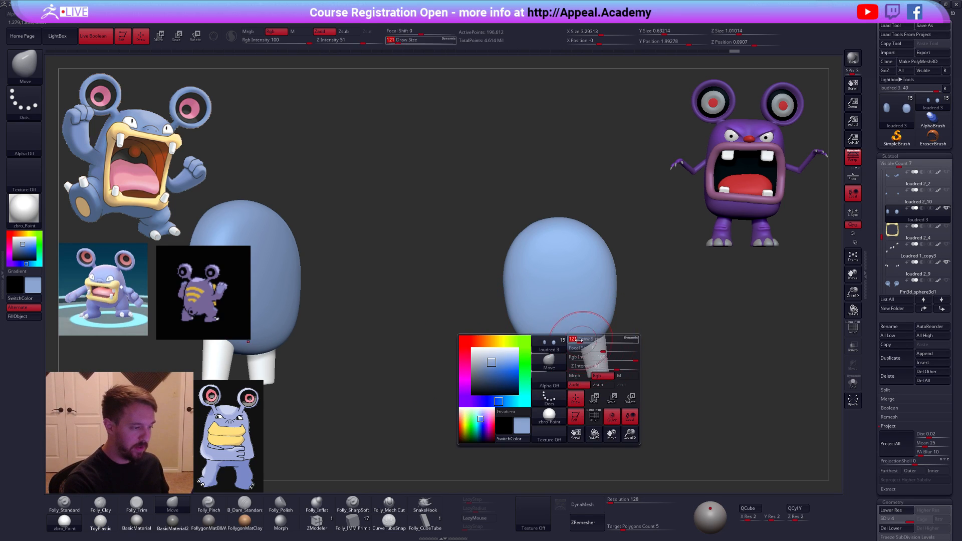
mouse_move(576, 342)
left_mouse_down()
mouse_move(566, 347)
mouse_move(598, 326)
mouse_move(603, 341)
left_mouse_up()
key("space")
key("space")
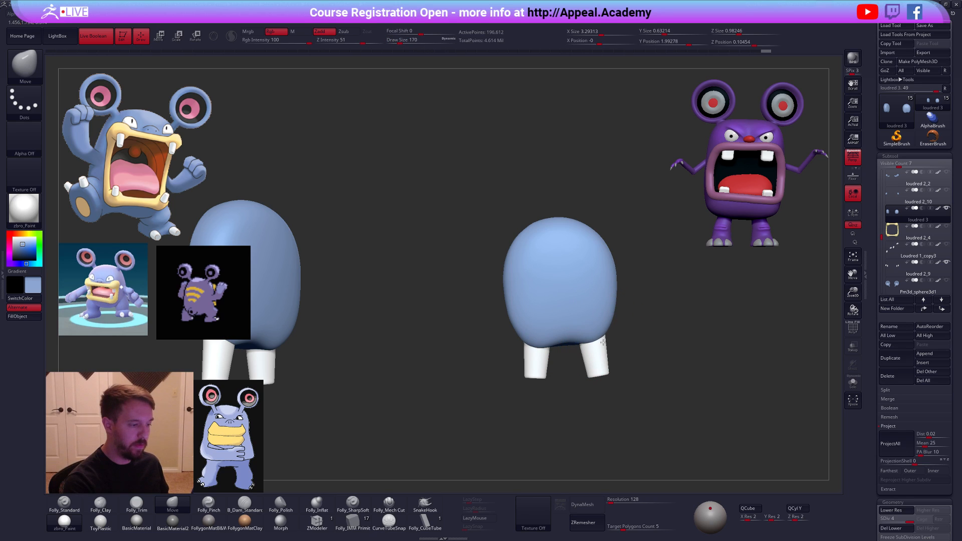
mouse_move(572, 324)
right_mouse_down()
mouse_move(564, 280)
mouse_move(584, 348)
right_mouse_up()
key("space")
left_click_drag(584, 350, 587, 349)
- Smooth the front and upper surface of the feet near the toe claws
mouse_move(568, 326)
left_mouse_down("shift")
mouse_move(563, 317)
mouse_move(579, 323)
left_mouse_up("shift")
right_click_drag(575, 326, 577, 341)
left_click_drag(578, 323, 584, 294, "shift")
key("shift+f")
key("shift+f")
- Refine the front profile of the feet around the toe claws from several angles with the Move brush
key("space")
mouse_move(587, 297)
right_mouse_down()
mouse_move(596, 393)
mouse_move(593, 383)
right_mouse_up()
left_click_drag(596, 325, 593, 322)
right_click_drag(593, 324, 600, 326)
left_click_drag(569, 325, 569, 323)
key("space")
left_click_drag(570, 324, 571, 324)
right_click_drag(572, 324, 573, 322)
mouse_move(571, 321)
left_mouse_down()
mouse_move(579, 334)
mouse_move(597, 328)
left_mouse_up()
key("space")
mouse_move(596, 328)
right_mouse_down()
mouse_move(566, 332)
mouse_move(582, 338)
right_mouse_up()
- Lower the feet to subdivision level 2 and adjust their underside with Transpose Move
key("shift+d")
key("shift+d")
key("space")
left_click_drag(582, 338, 583, 423)
key("w")
right_click_drag(603, 411, 604, 414)
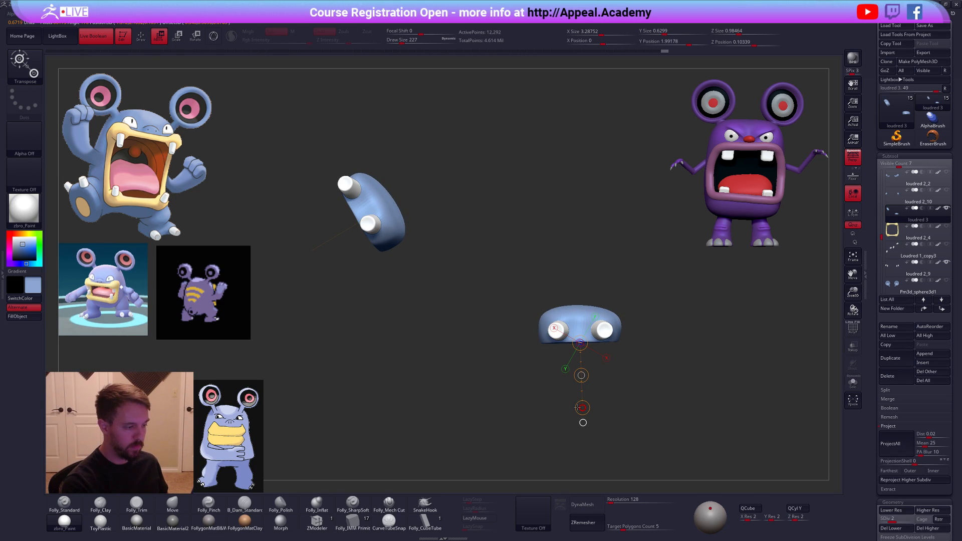
key("q")
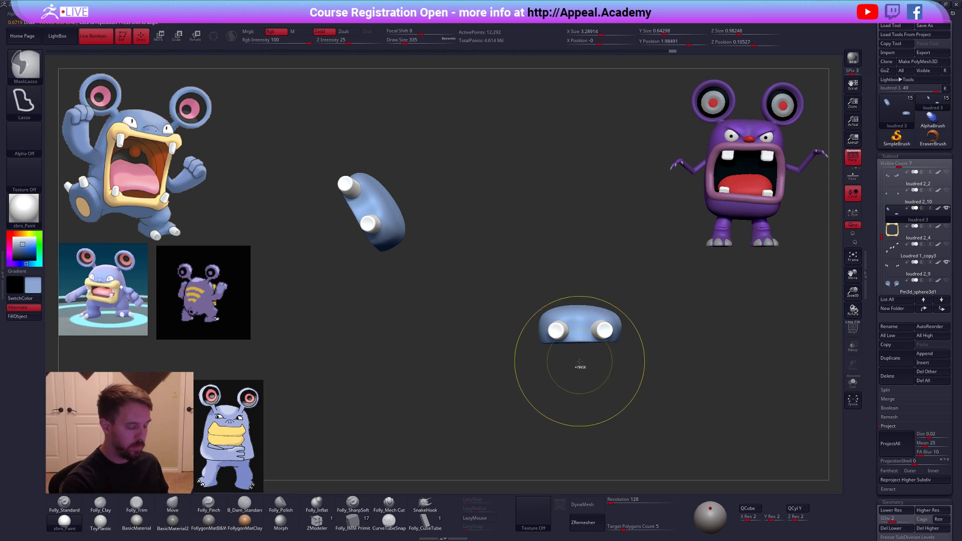
mouse_move(573, 365)
right_mouse_down()
mouse_move(621, 361)
mouse_move(639, 384)
right_mouse_up()
key("ctrl")
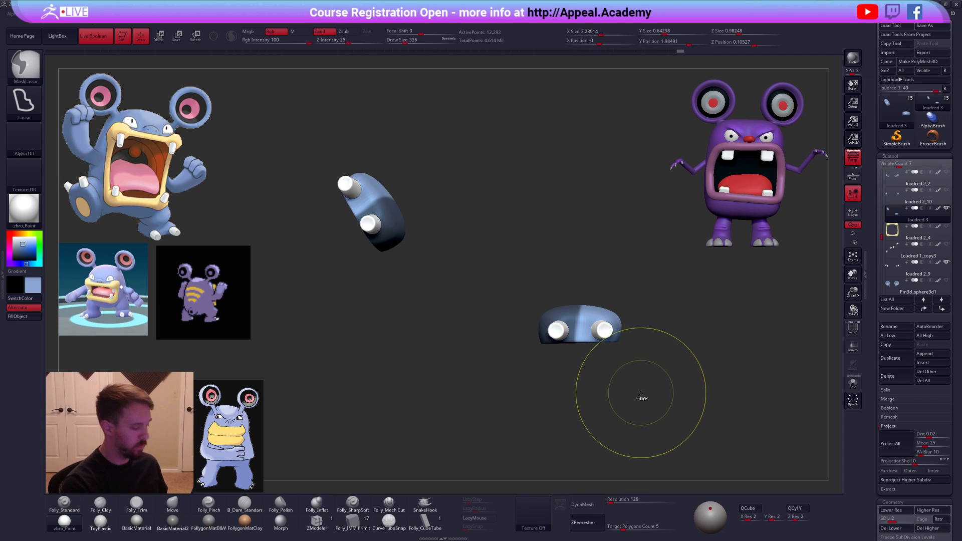
left_click(591, 356, "ctrl")
key("w")
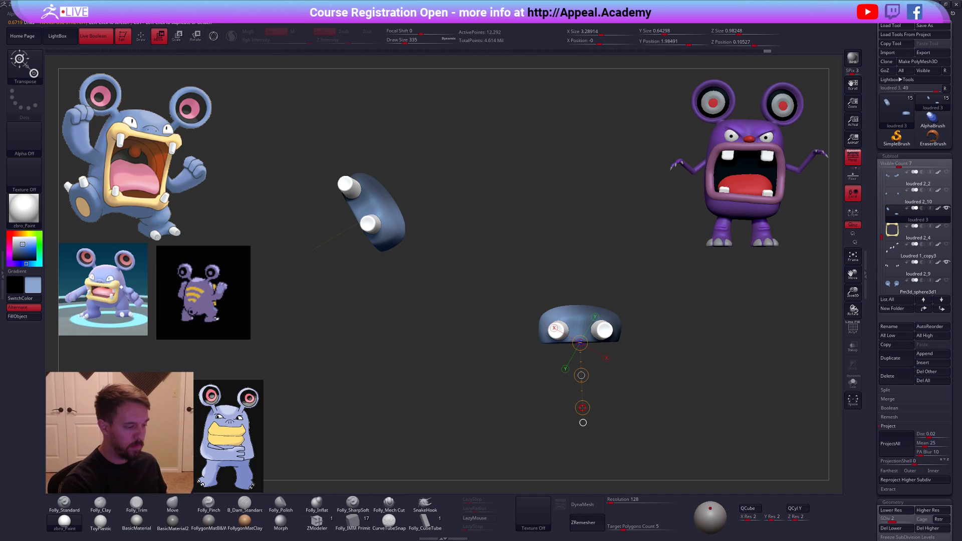
key("q")
left_click(630, 383, "ctrl")
key("w")
- Return the feet to subdivision level 4, show all subtools and touch up the foot shape with the Move brush
key("d")
key("d")
key("q")
mouse_move(659, 395)
left_mouse_down()
mouse_move(674, 416)
mouse_move(653, 397)
mouse_move(670, 389)
mouse_move(663, 337)
left_mouse_up()
left_click(946, 208, "shift")
left_click_drag(648, 379, 643, 392, "alt")
key("space")
left_click_drag(599, 307, 594, 306)
left_click_drag(643, 345, 527, 368)
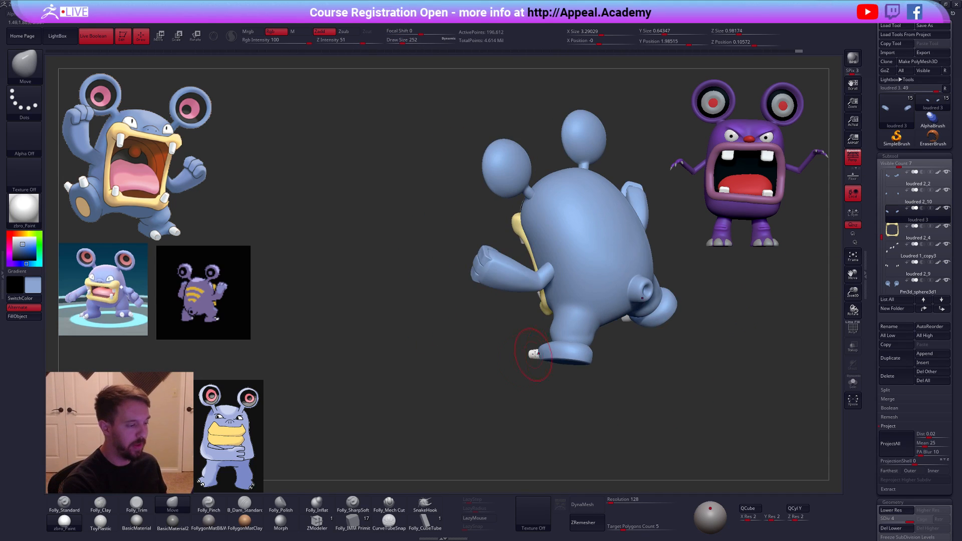
- Select the body, smooth the lower legs at reduced subdivision levels and raise the body to level 5
left_click(583, 336, "alt")
mouse_move(597, 345)
left_mouse_down("shift")
mouse_move(568, 342)
mouse_move(580, 389)
mouse_move(586, 370)
left_mouse_up("shift")
key("shift+d")
key("shift+d")
key("d")
left_click_drag(586, 321, 620, 275, "shift")
key("d")
key("d")
mouse_move(620, 334)
left_mouse_down("shift")
mouse_move(648, 325)
mouse_move(634, 392)
mouse_move(680, 377)
left_mouse_up("shift")
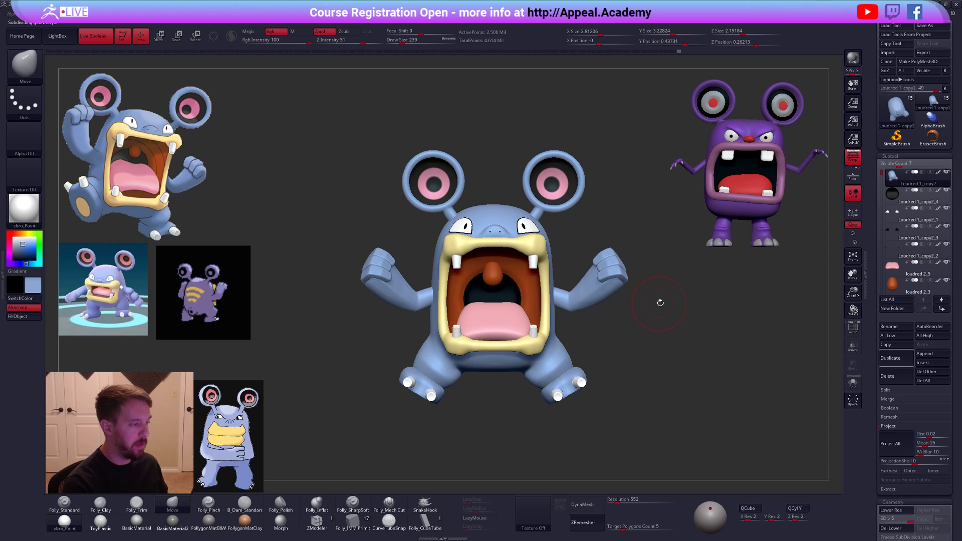
key("space")
left_click_drag(669, 303, 666, 303)
mouse_move(629, 371)
left_mouse_down()
mouse_move(653, 381)
mouse_move(631, 442)
mouse_move(644, 446)
left_mouse_up()
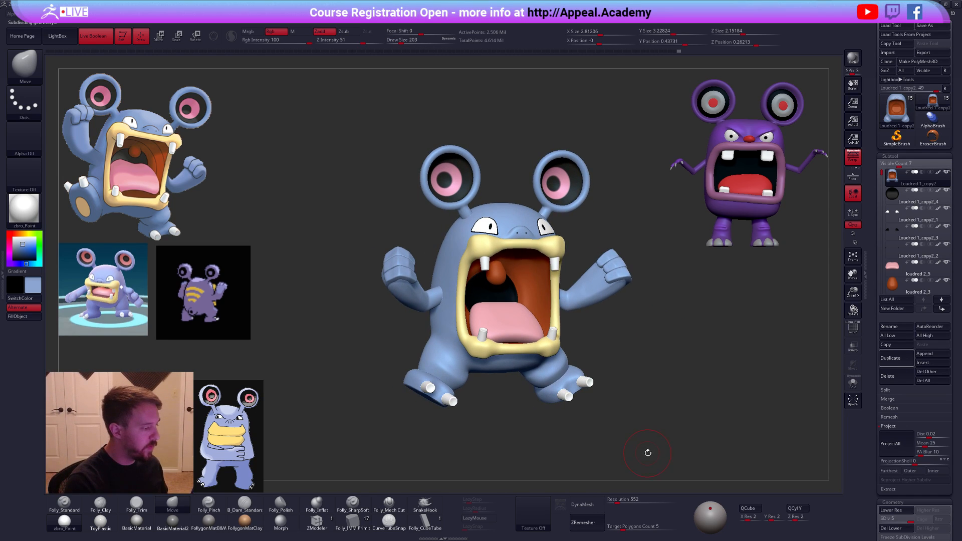
mouse_move(651, 446)
left_mouse_down()
mouse_move(665, 439)
mouse_move(652, 432)
left_mouse_up()
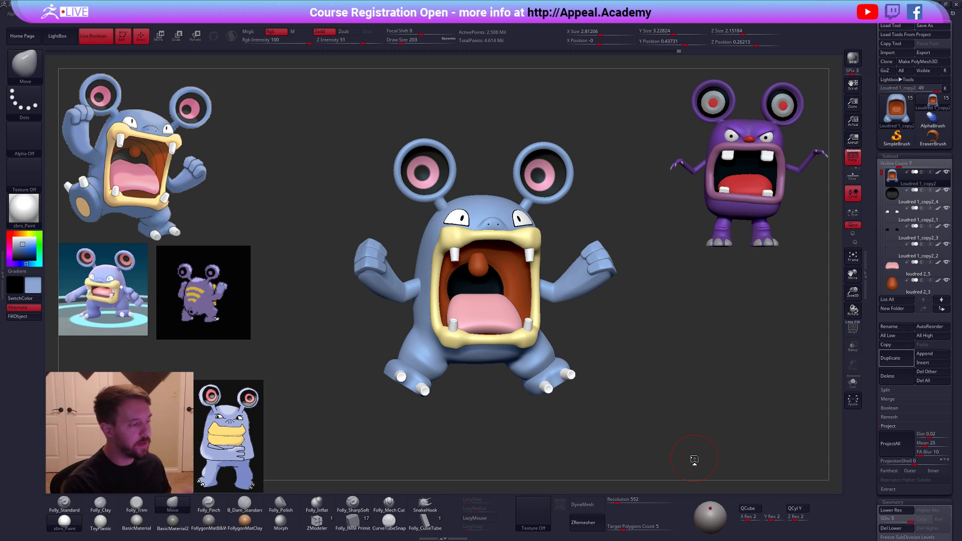
mouse_move(681, 382)
left_mouse_down("alt")
mouse_move(637, 409)
mouse_move(663, 402)
mouse_move(624, 343)
mouse_move(646, 354)
mouse_move(623, 373)
left_mouse_up("alt")
key("space")
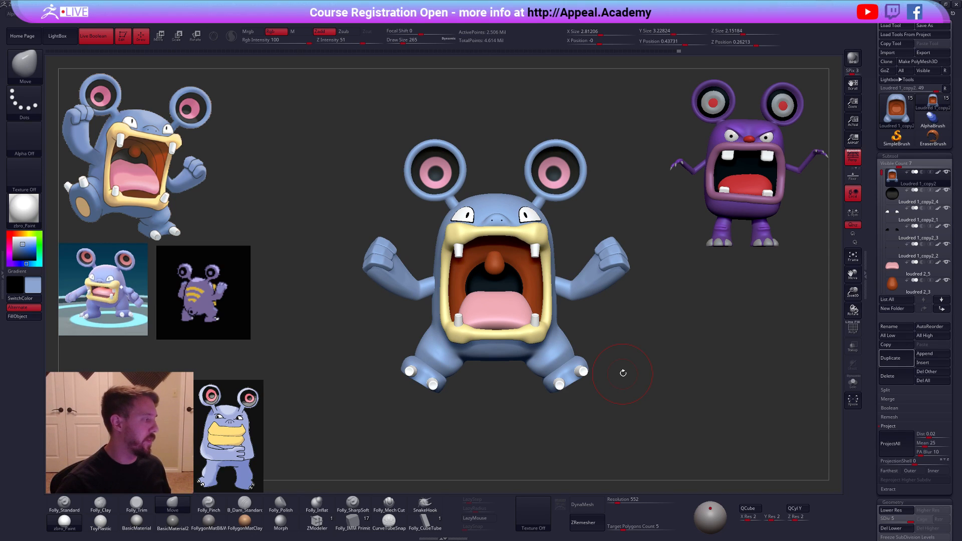
- Switch to the web browser and look through the September 2019 Broadcast Calendar on the Pixologic site
key("alt+Tab")
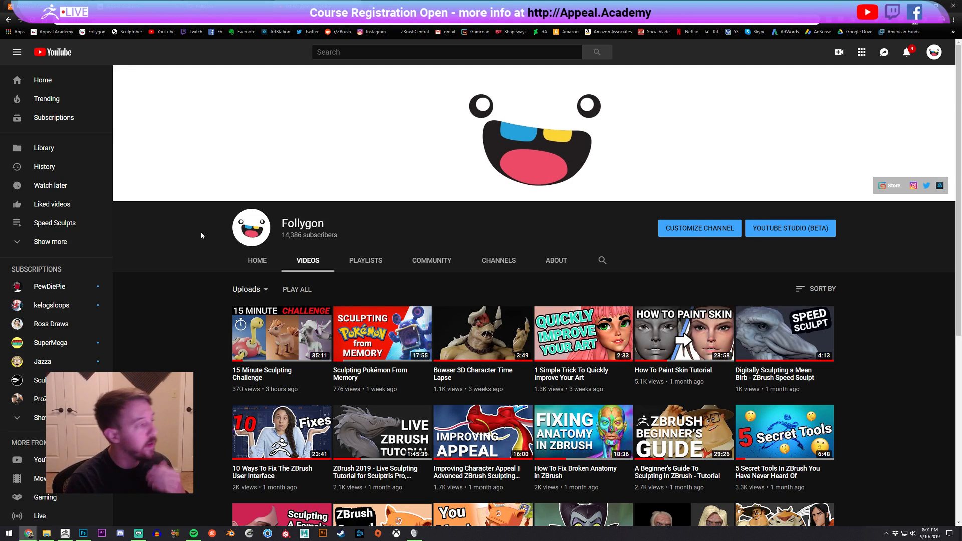
left_click(65, 7)
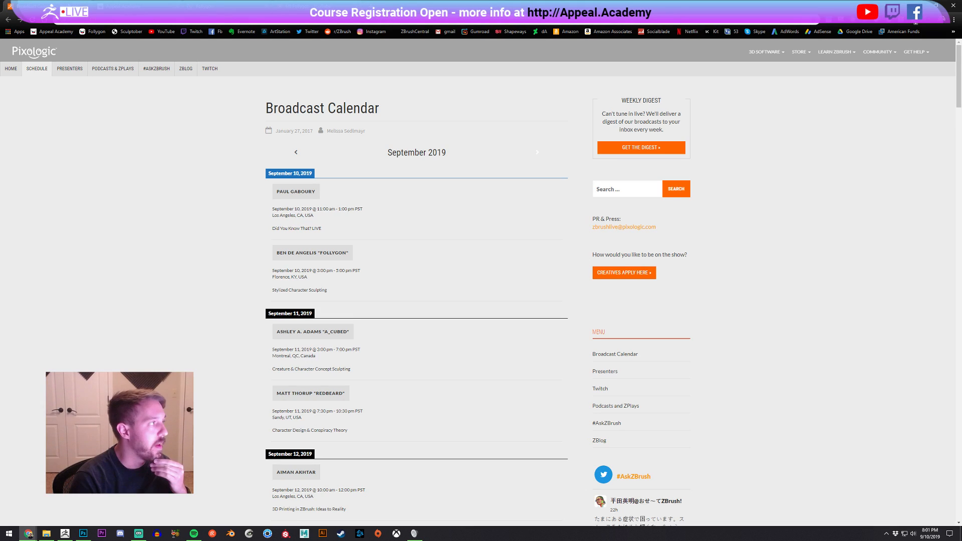
left_click_drag(195, 121, 382, 112)
left_click(389, 112)
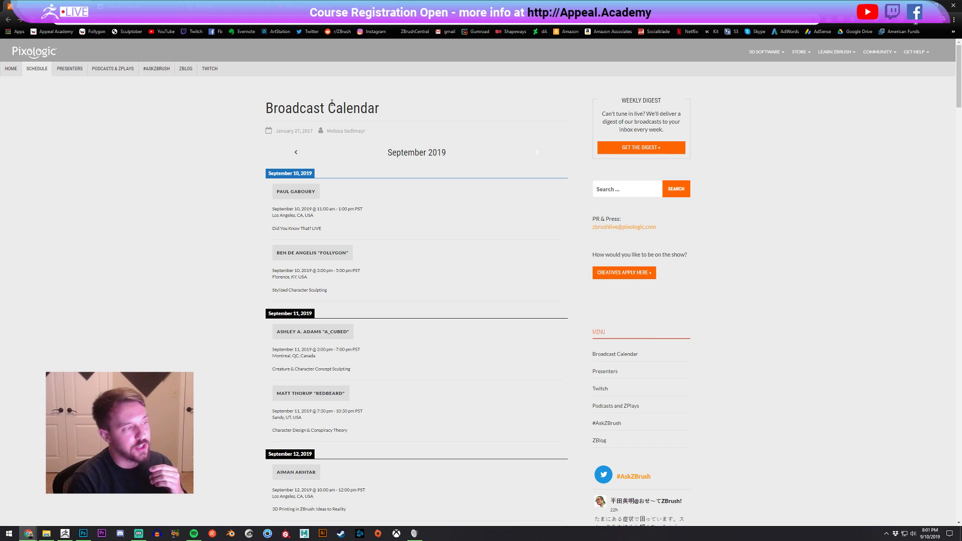
scroll(292, 244, "down", 2)
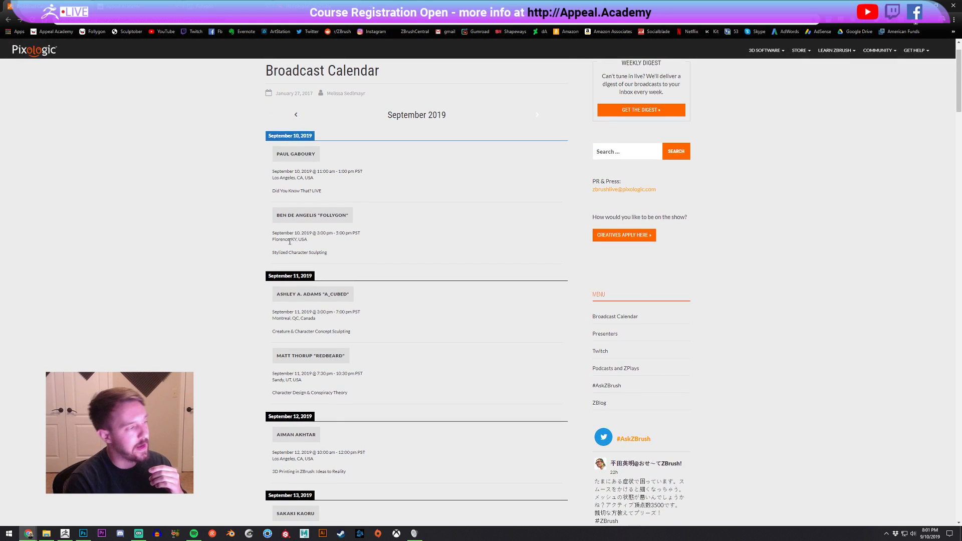
left_click_drag(250, 250, 364, 265)
left_click(364, 265)
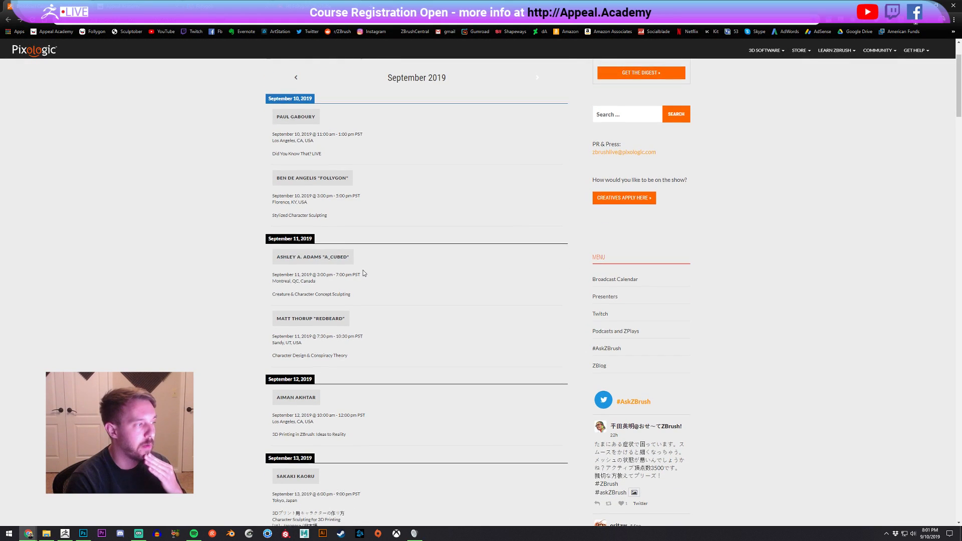
scroll(364, 270, "up", 2)
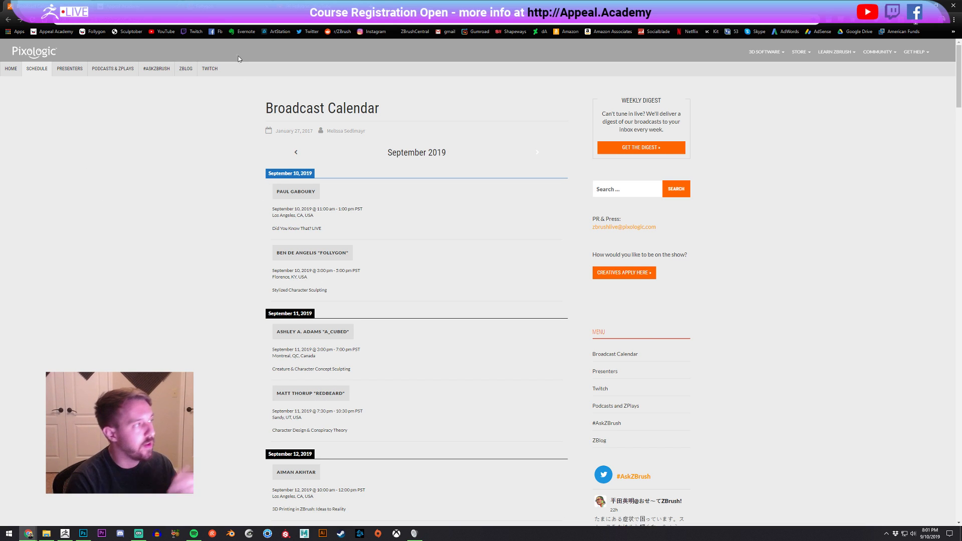
- View the Follygon product store and the Appeal Academy site before returning to ZBrush
left_click(220, 7)
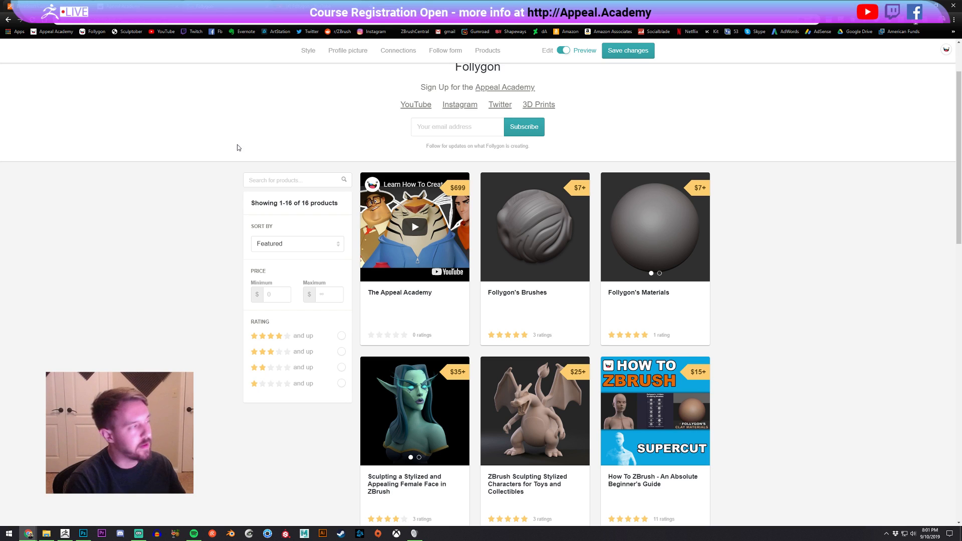
left_click(120, 7)
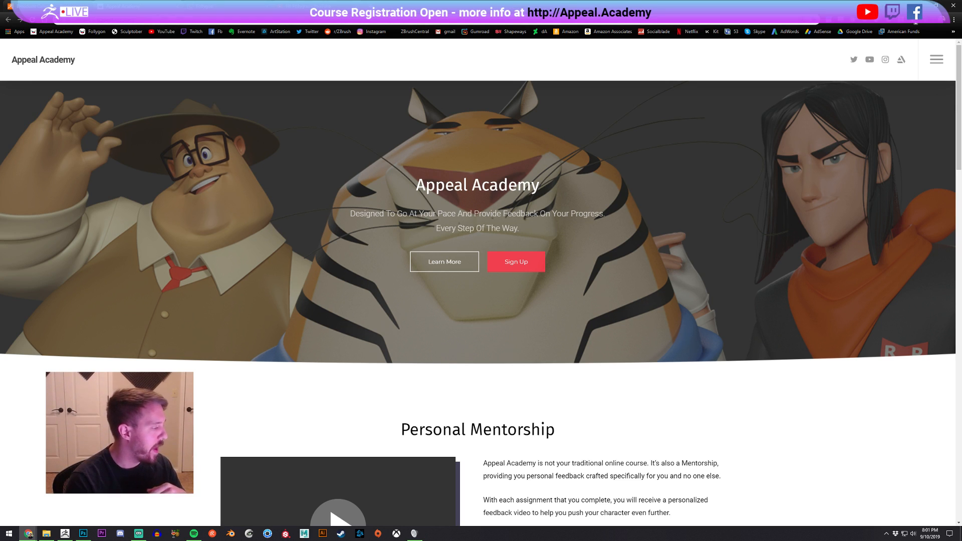
key("ctrl+Tab")
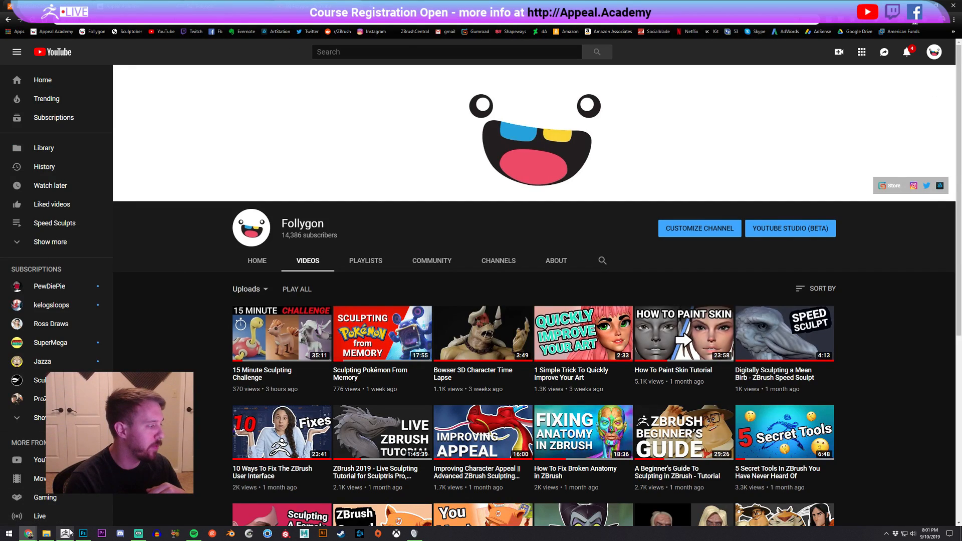
key("alt+Tab")
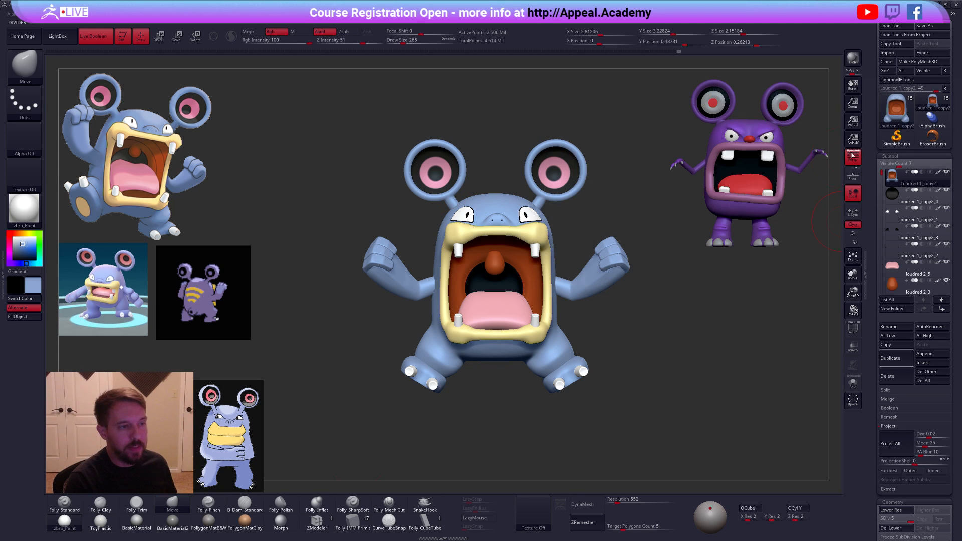
- Display the purple "loudred posed" tool on the canvas and frame it for comparison
left_click(896, 110)
left_click(572, 177)
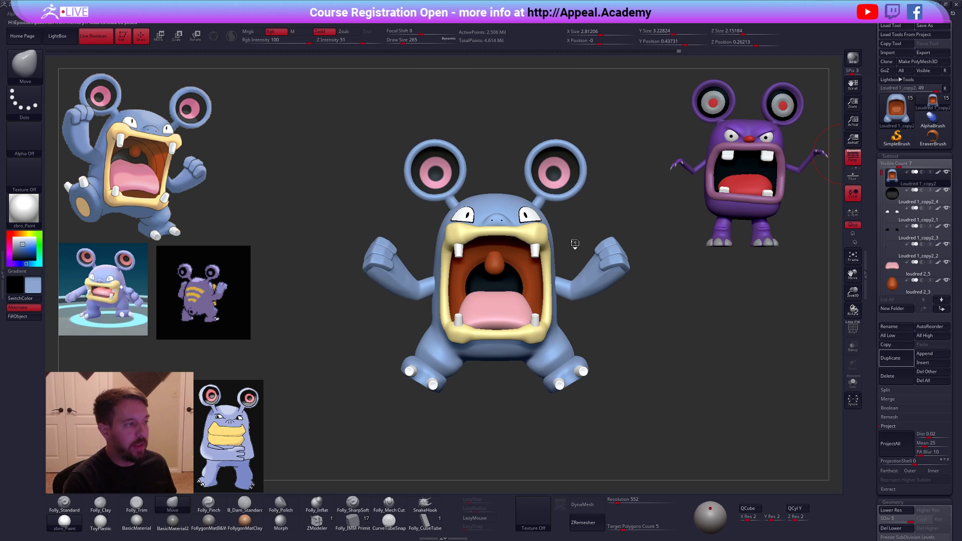
key("f")
mouse_move(607, 292)
left_mouse_down()
mouse_move(646, 296)
mouse_move(611, 293)
left_mouse_up()
- Move the hand-drawn Loudred reference image beside the model and enlarge it with Spotlight
key("shift+z")
left_click_drag(232, 406, 384, 206)
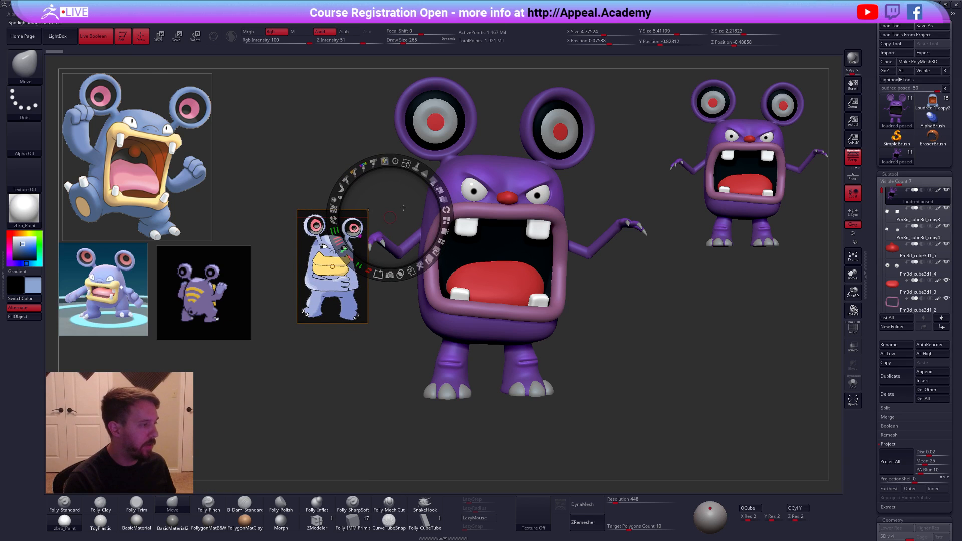
left_click_drag(431, 186, 443, 200)
left_click_drag(315, 328, 385, 250)
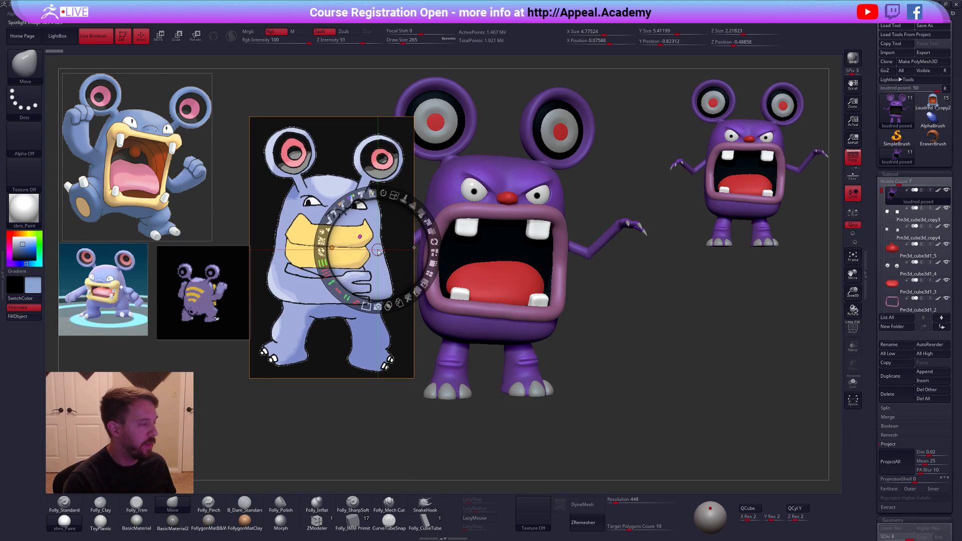
left_click(341, 351)
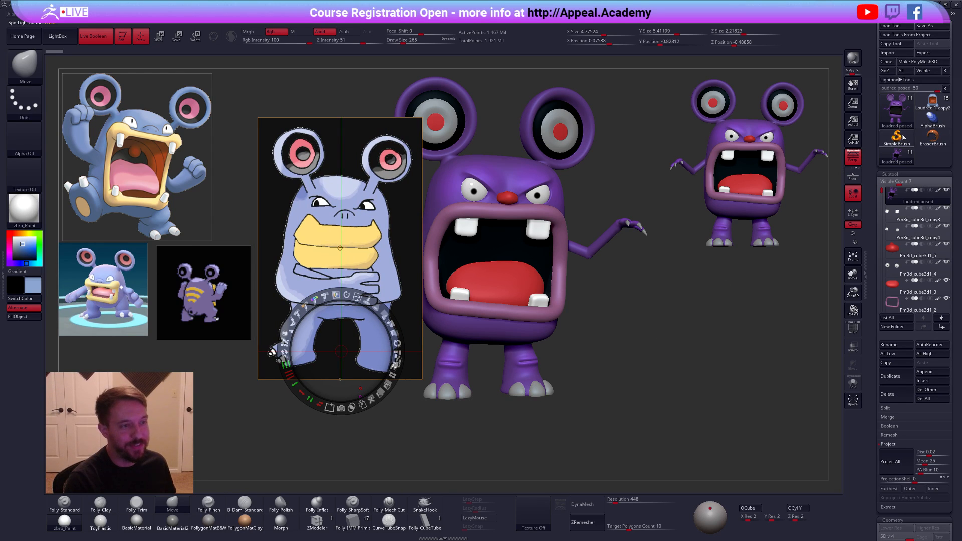
- Bring back the blue Loudred tool, leave Spotlight editing and place the model beside the enlarged drawing
left_click(928, 111)
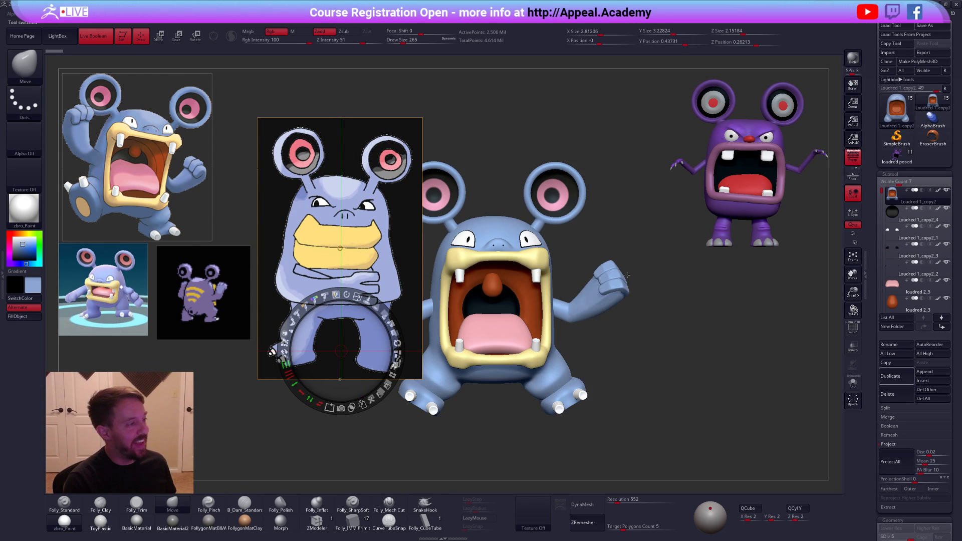
key("z")
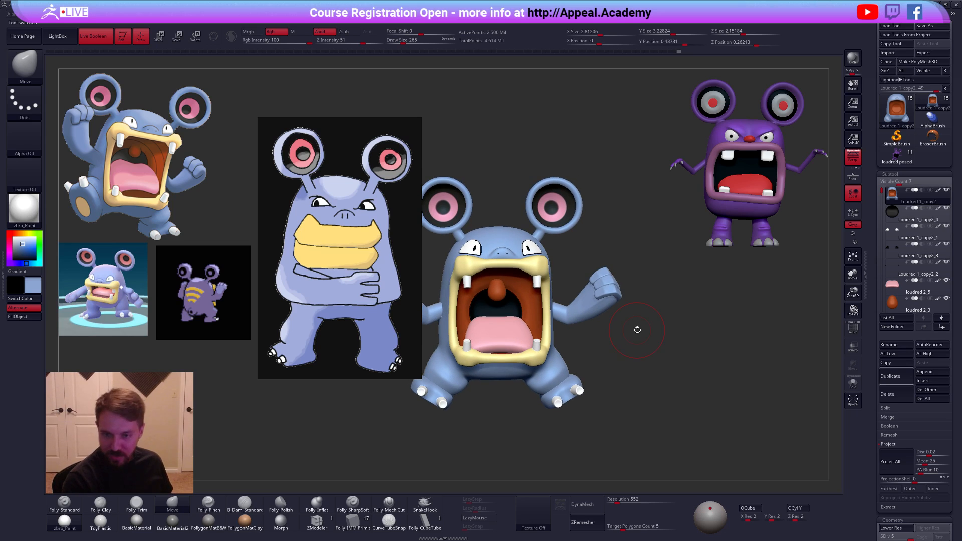
left_click_drag(637, 329, 668, 333, "shift")
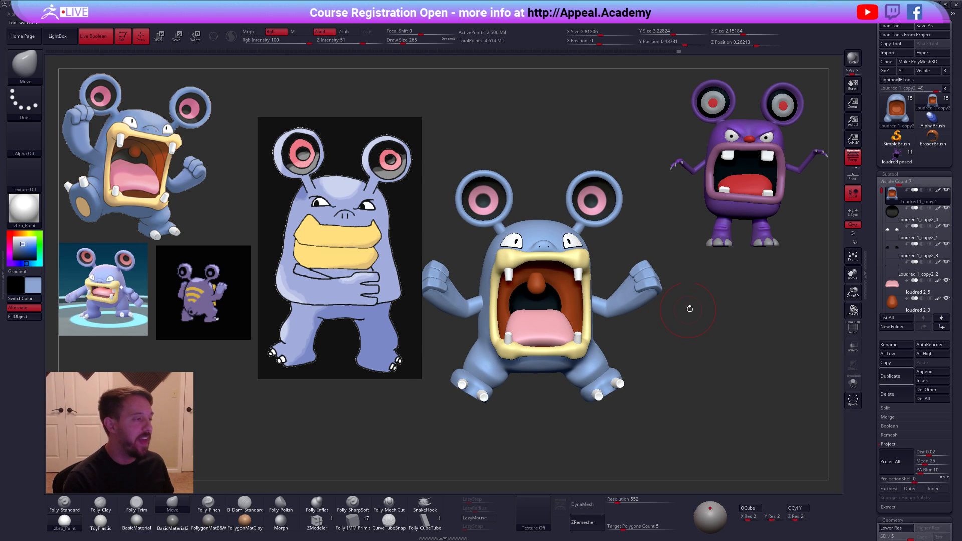